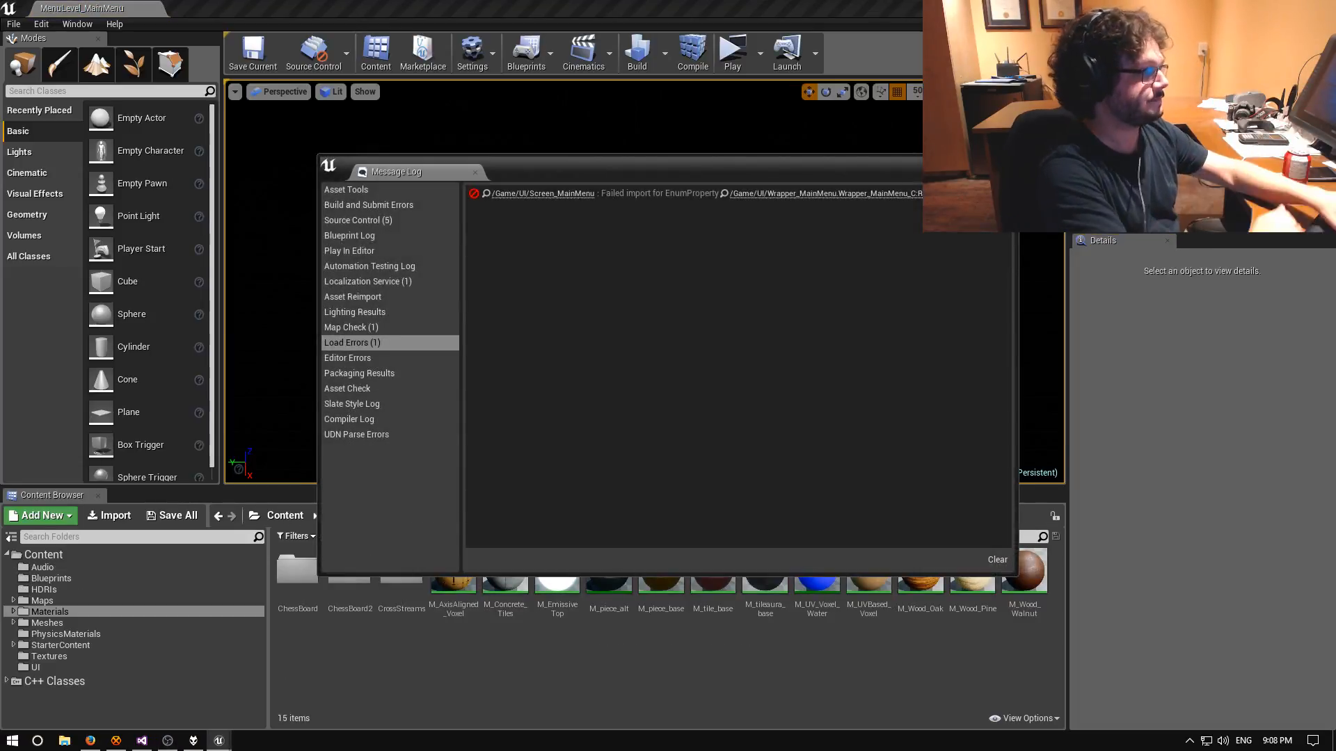
# Dismiss the load errors log and open the recent level Battle_CrossStreams.
pyautogui.click(1006, 163)
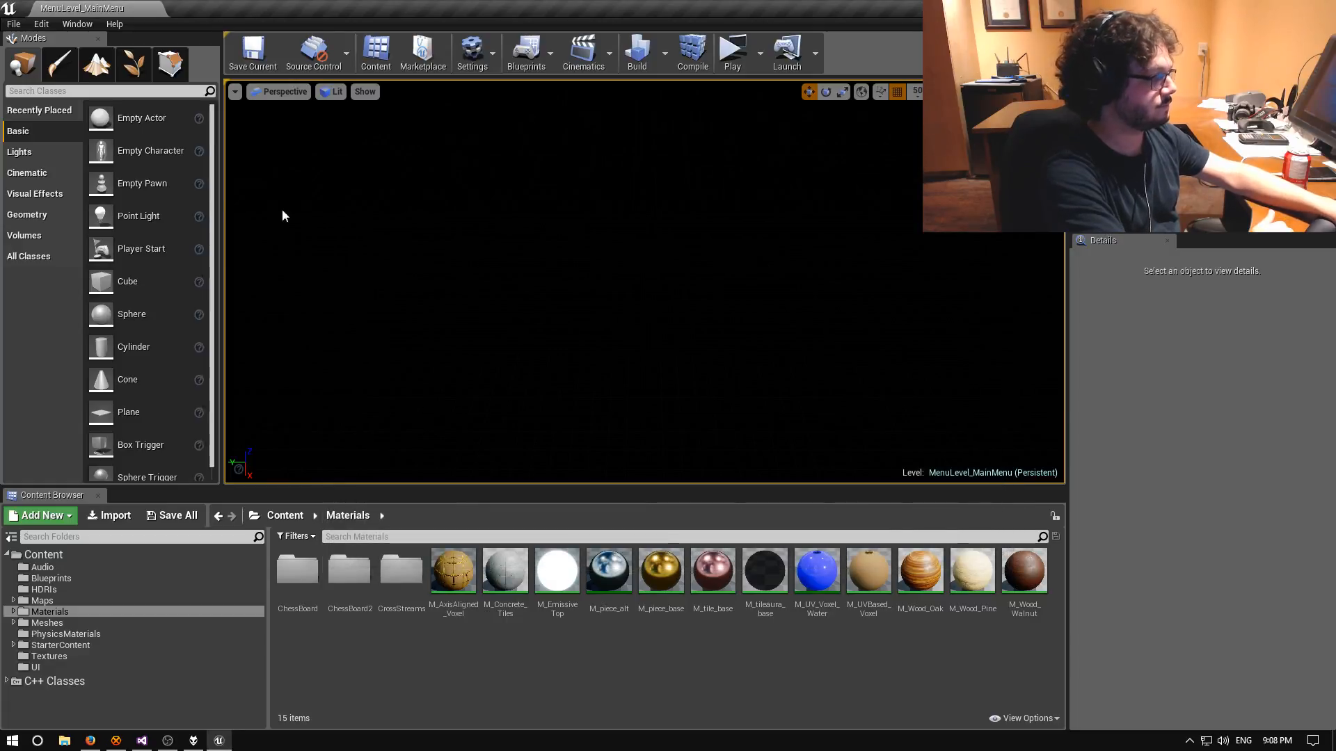
pyautogui.click(13, 24)
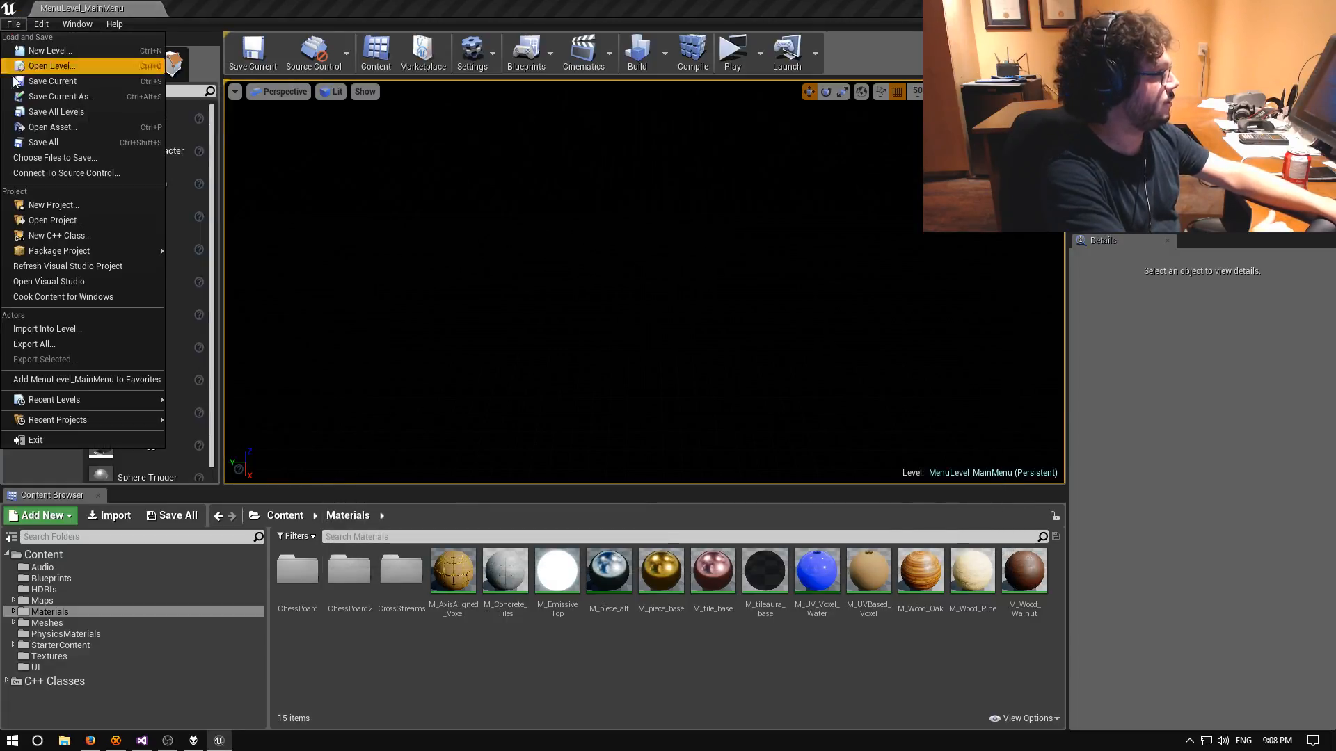
pyautogui.moveTo(69, 399)
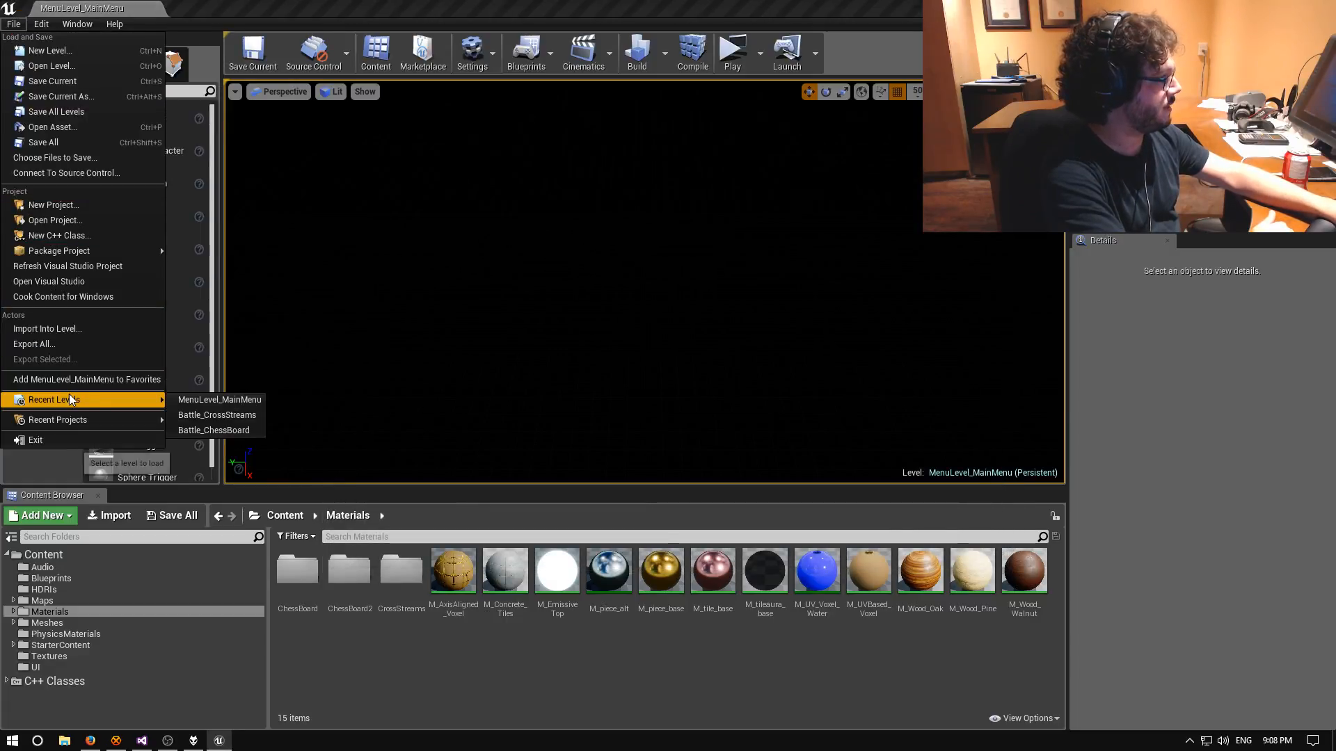
pyautogui.click(211, 416)
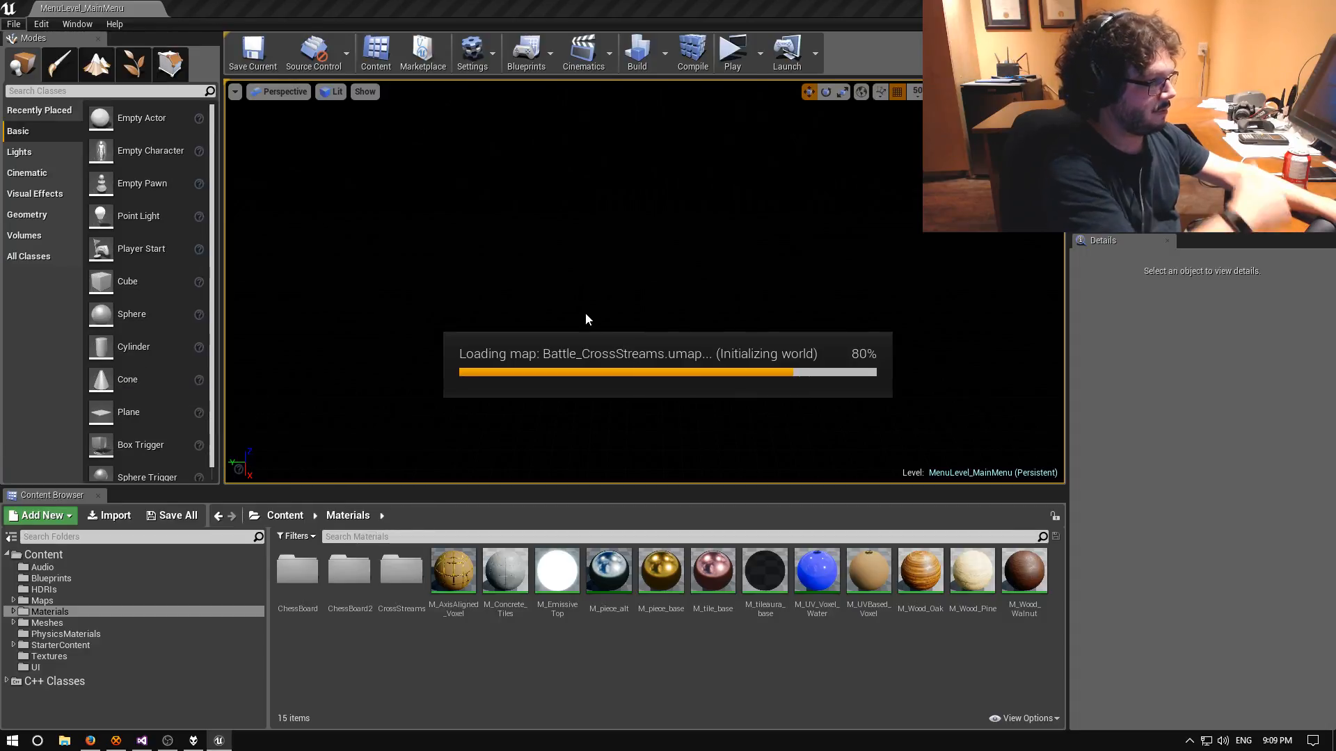
# Fly through the level to examine its walls, blue river, bridge and tiled ground.
pyautogui.moveTo(559, 297); pyautogui.dragTo(629, 222, button='right')
pyautogui.press('w')
pyautogui.press('w')
pyautogui.press('s')
pyautogui.press('w')
pyautogui.press('a')
pyautogui.press('w')
pyautogui.press('w')
pyautogui.press('d')
pyautogui.press('w')
pyautogui.press('w')
pyautogui.press('w')
pyautogui.press('w')
pyautogui.press('s')
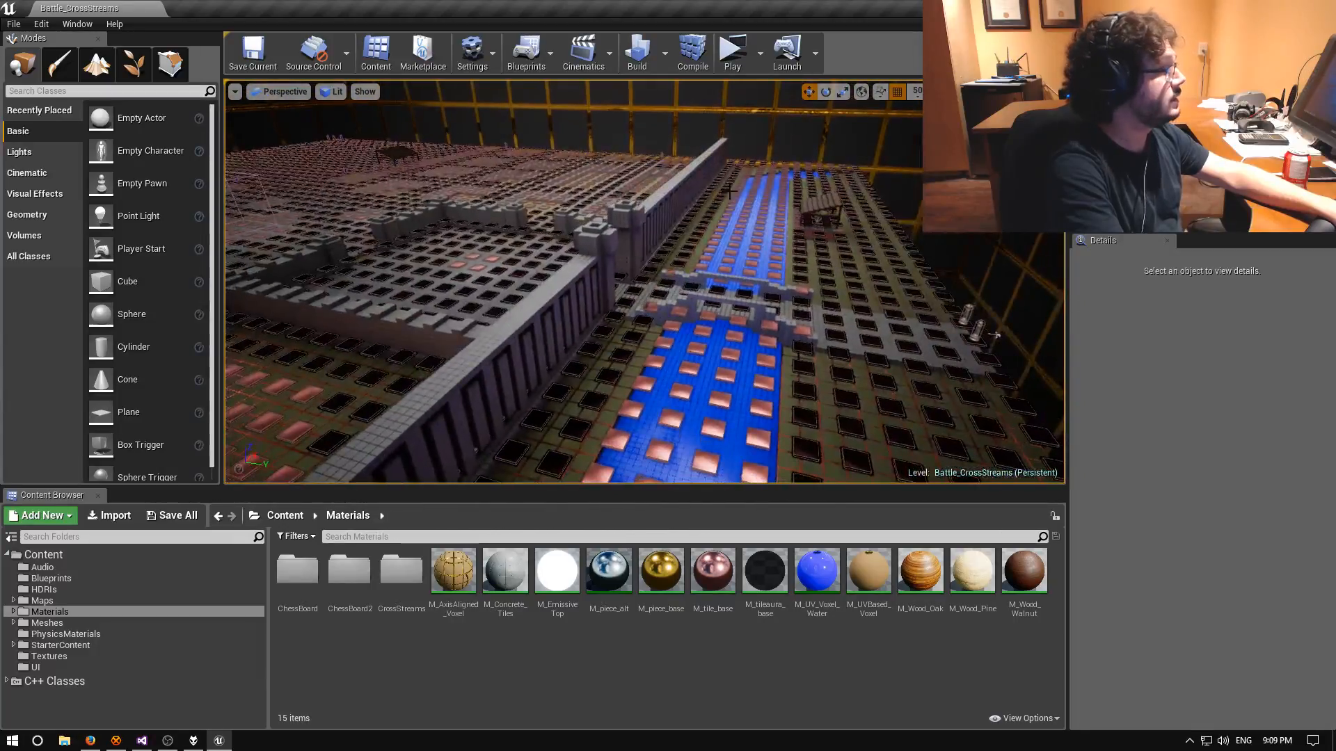
# Build the Battle_CrossStreams level, including its lighting.
pyautogui.click(636, 56)
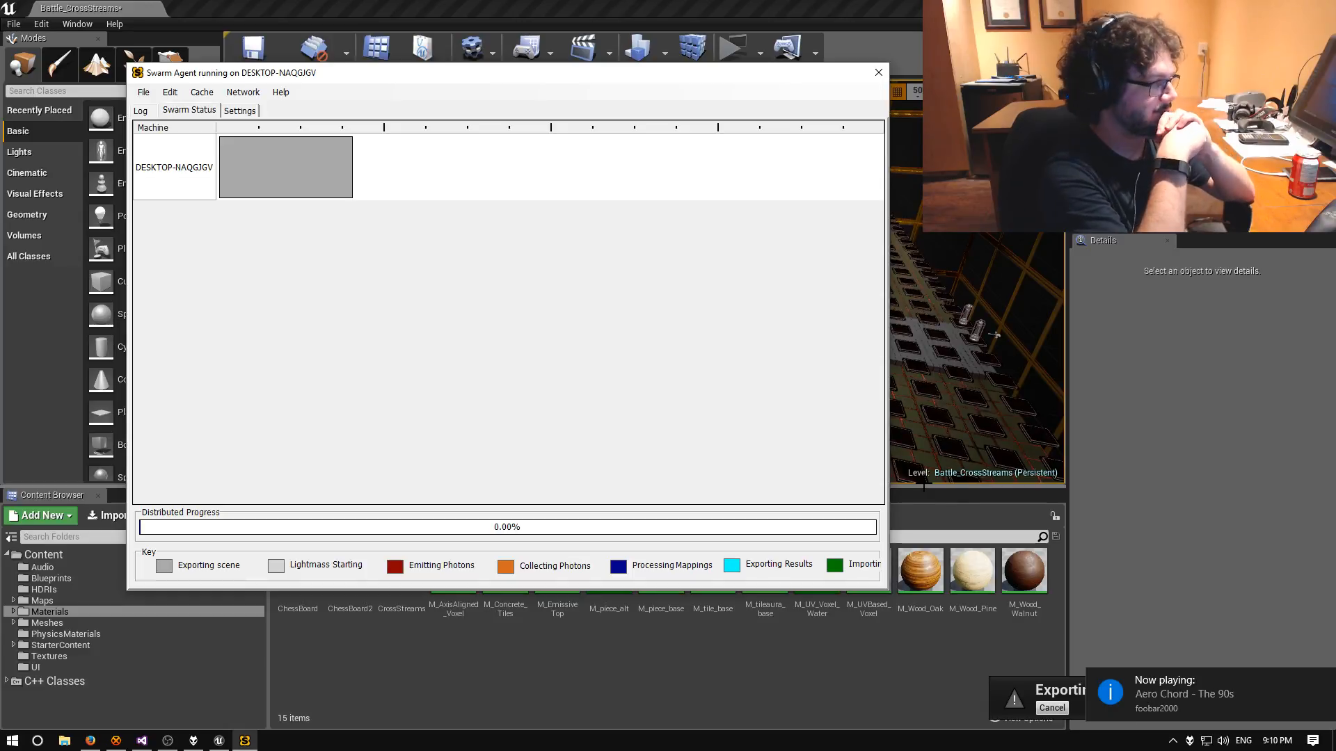
pyautogui.click(1313, 740)
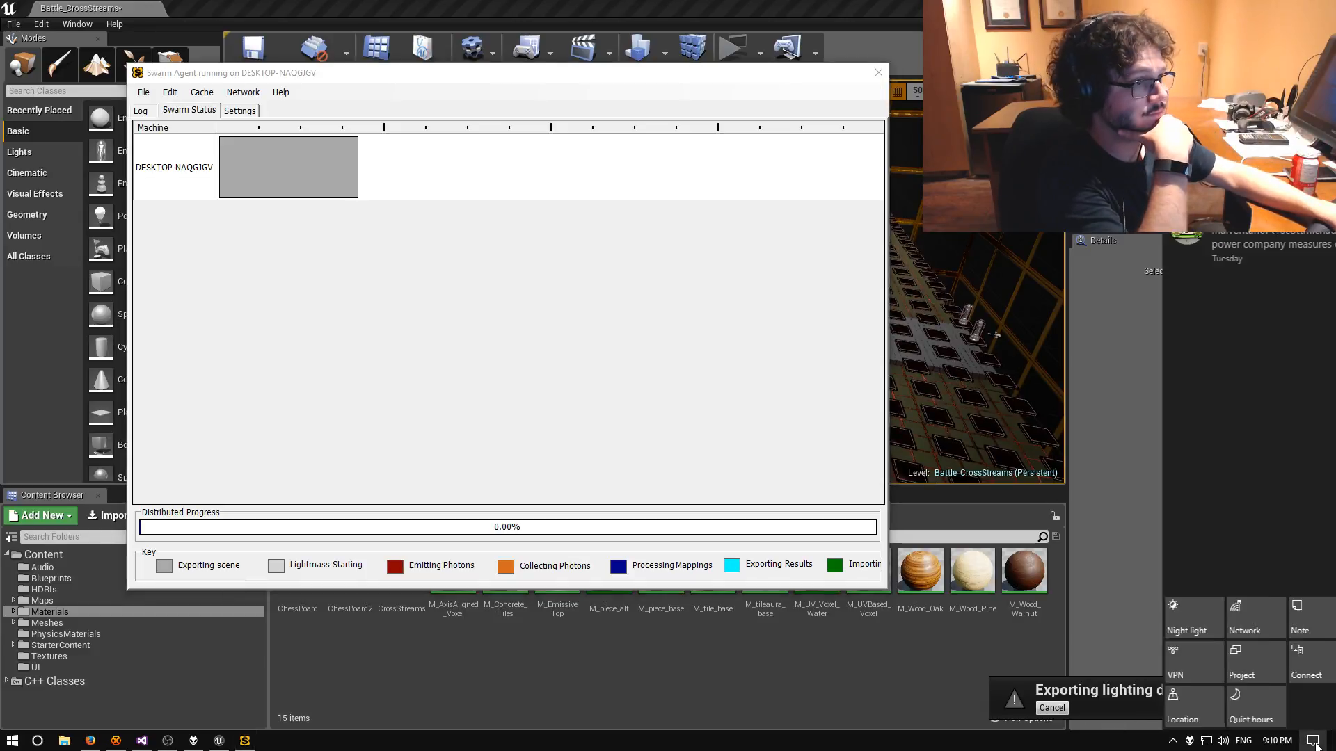
pyautogui.click(1313, 741)
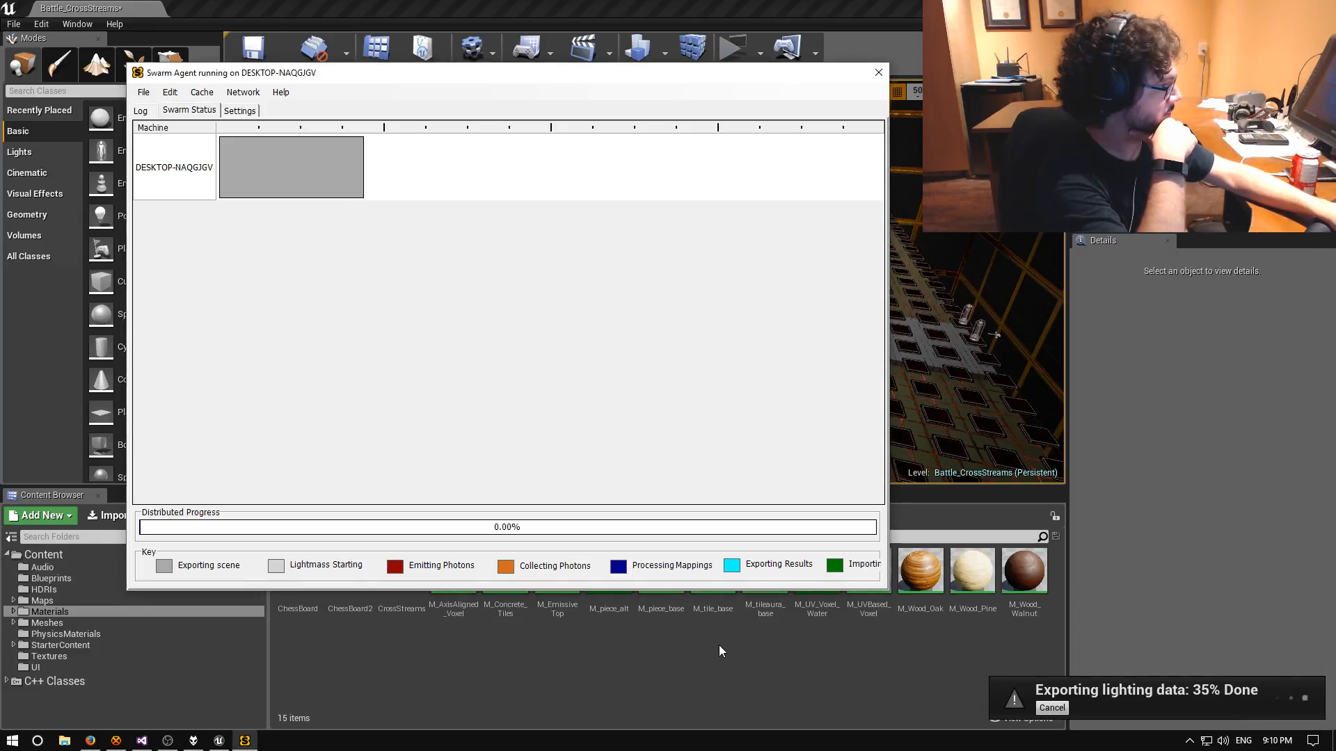
pyautogui.click(1188, 743)
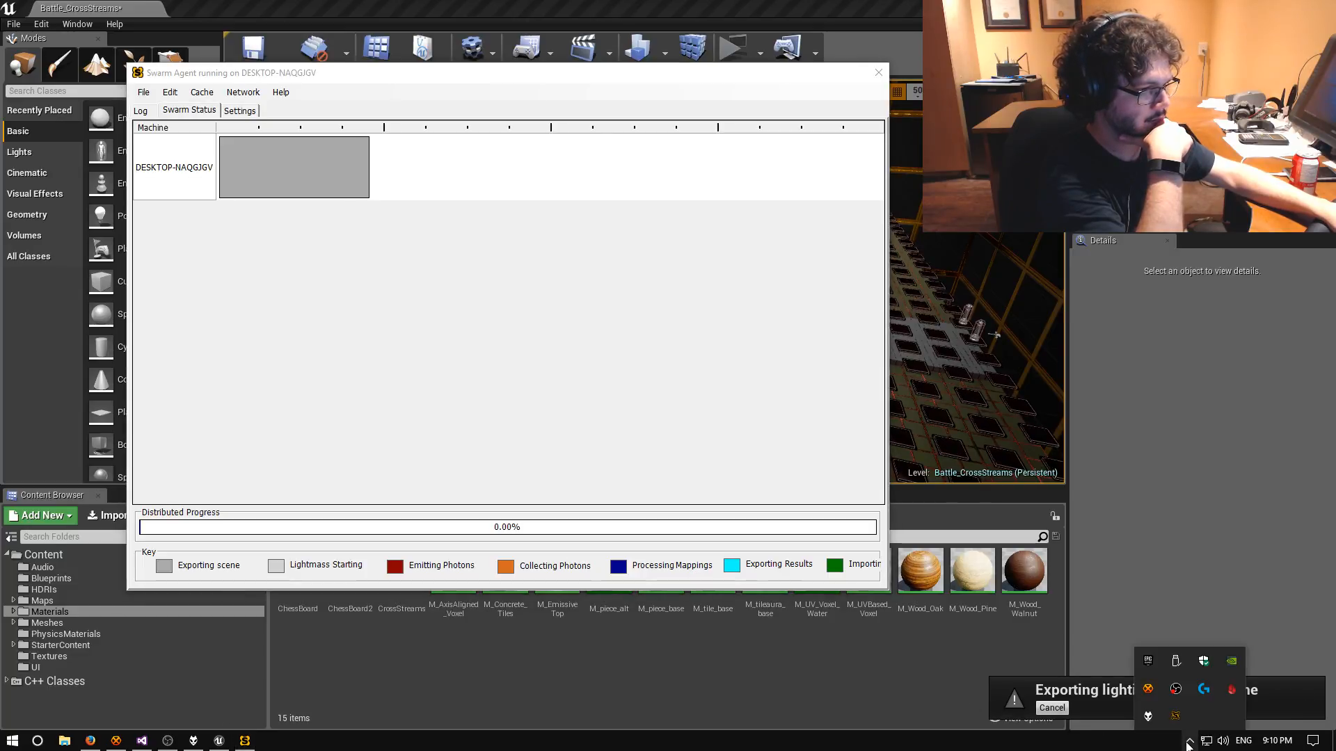
pyautogui.click(1188, 743)
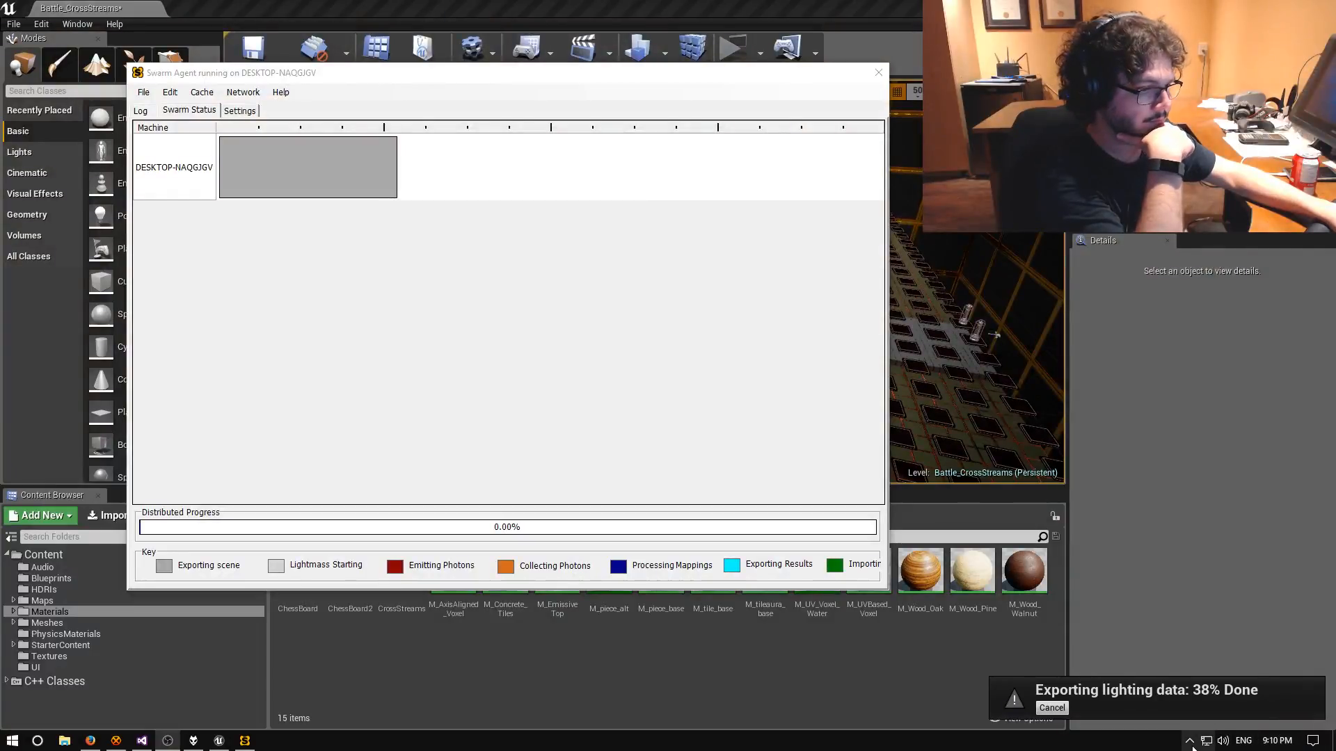
pyautogui.click(1190, 741)
pyautogui.click(1189, 743)
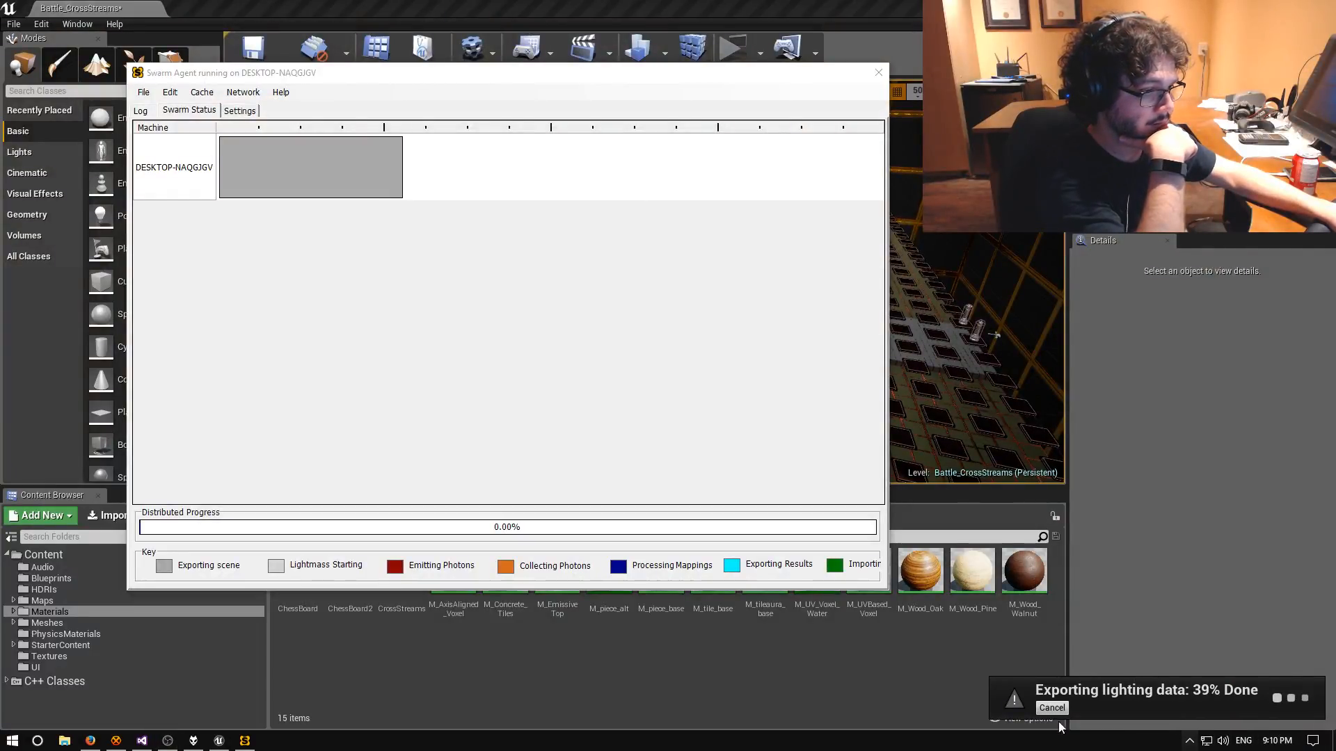
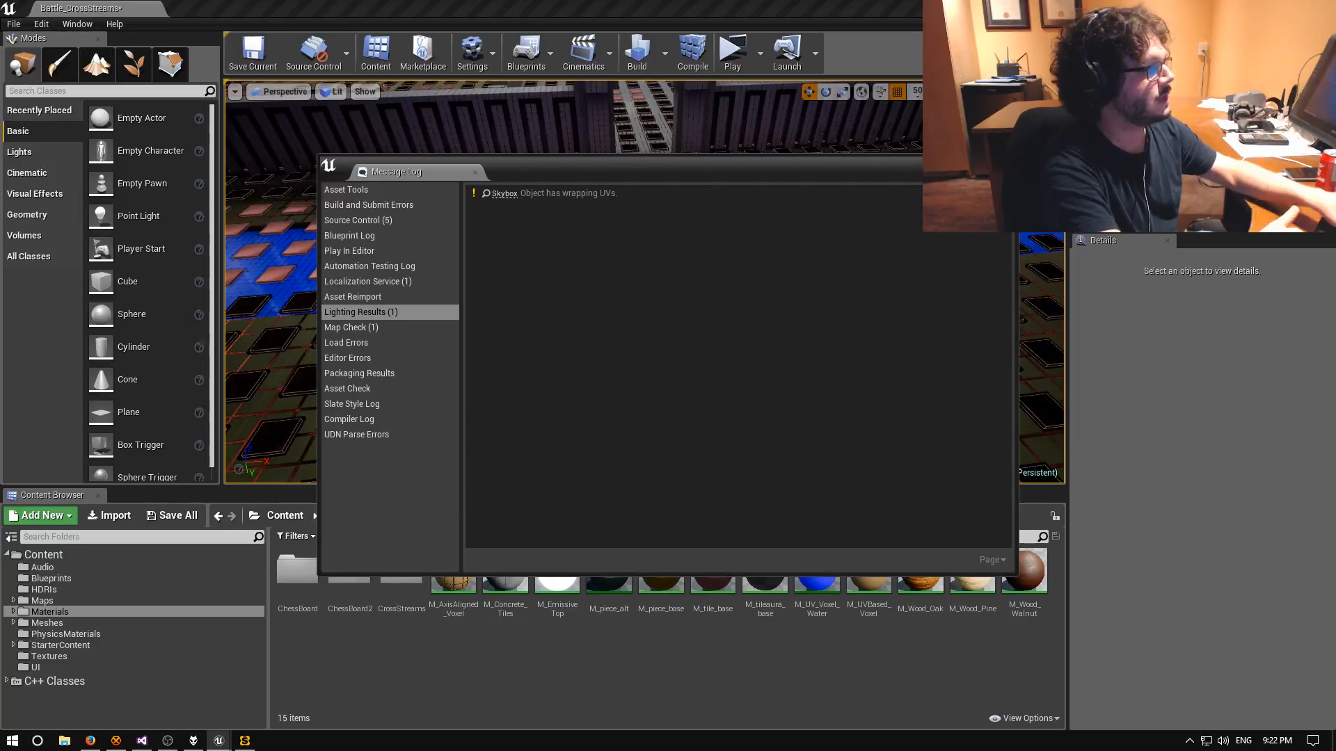
# Dismiss the lighting results log and save the current level, skipping the Battle_CrossStreams_BuiltData asset.
pyautogui.click(1006, 163)
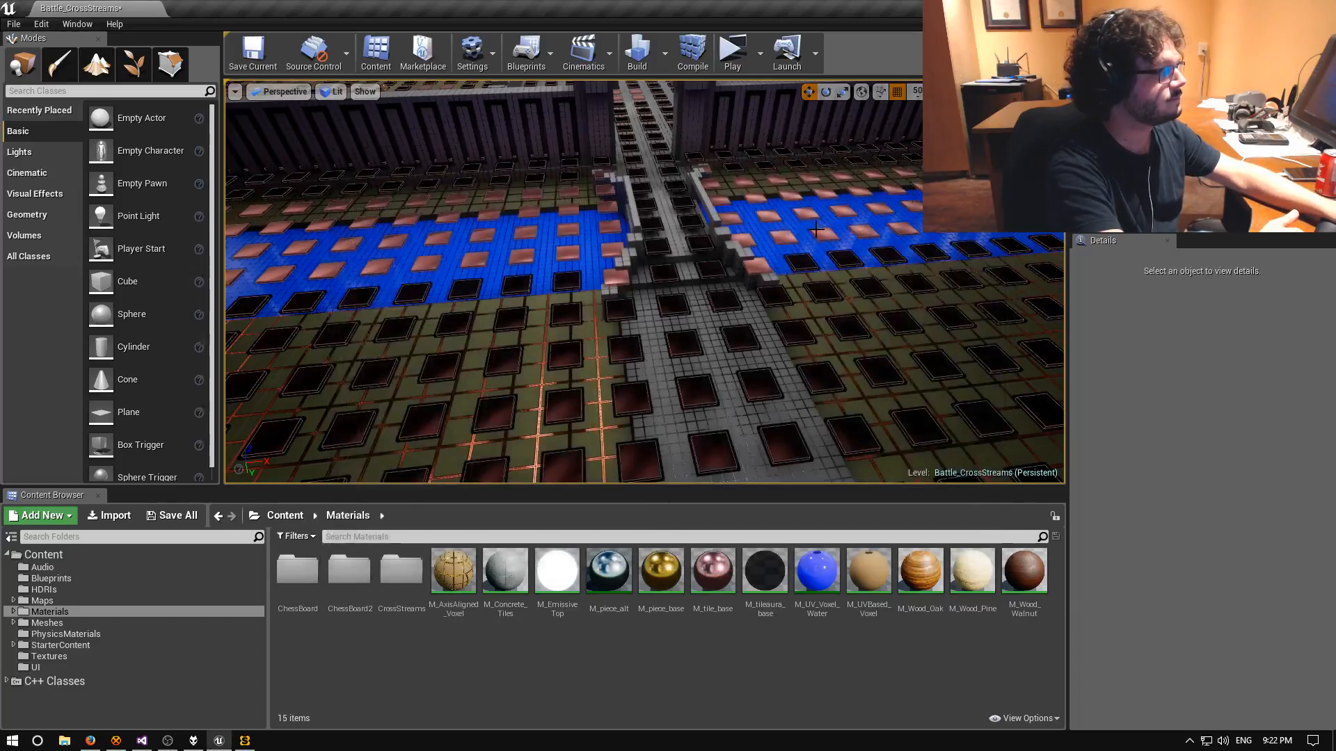
pyautogui.moveTo(810, 222)
pyautogui.mouseDown(button='right')
pyautogui.moveTo(745, 222)
pyautogui.moveTo(821, 213)
pyautogui.mouseUp(button='right')
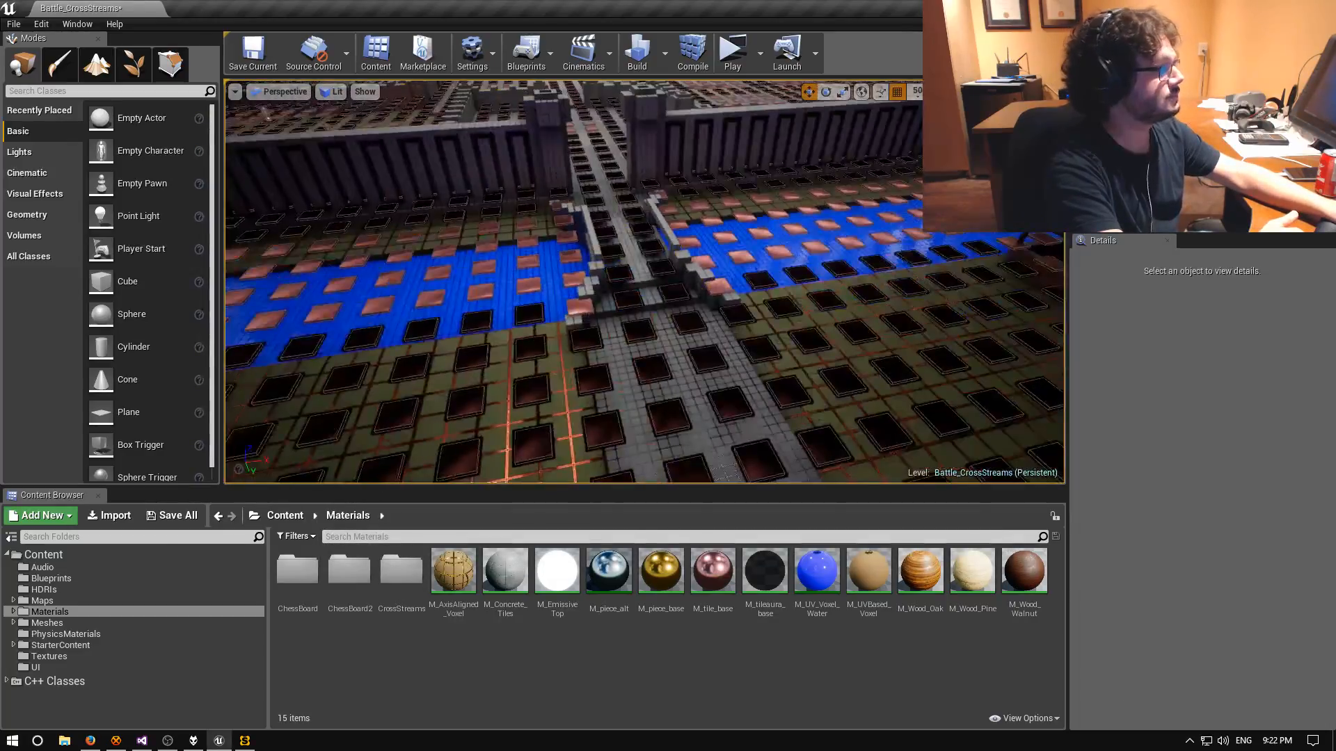
pyautogui.click(252, 52)
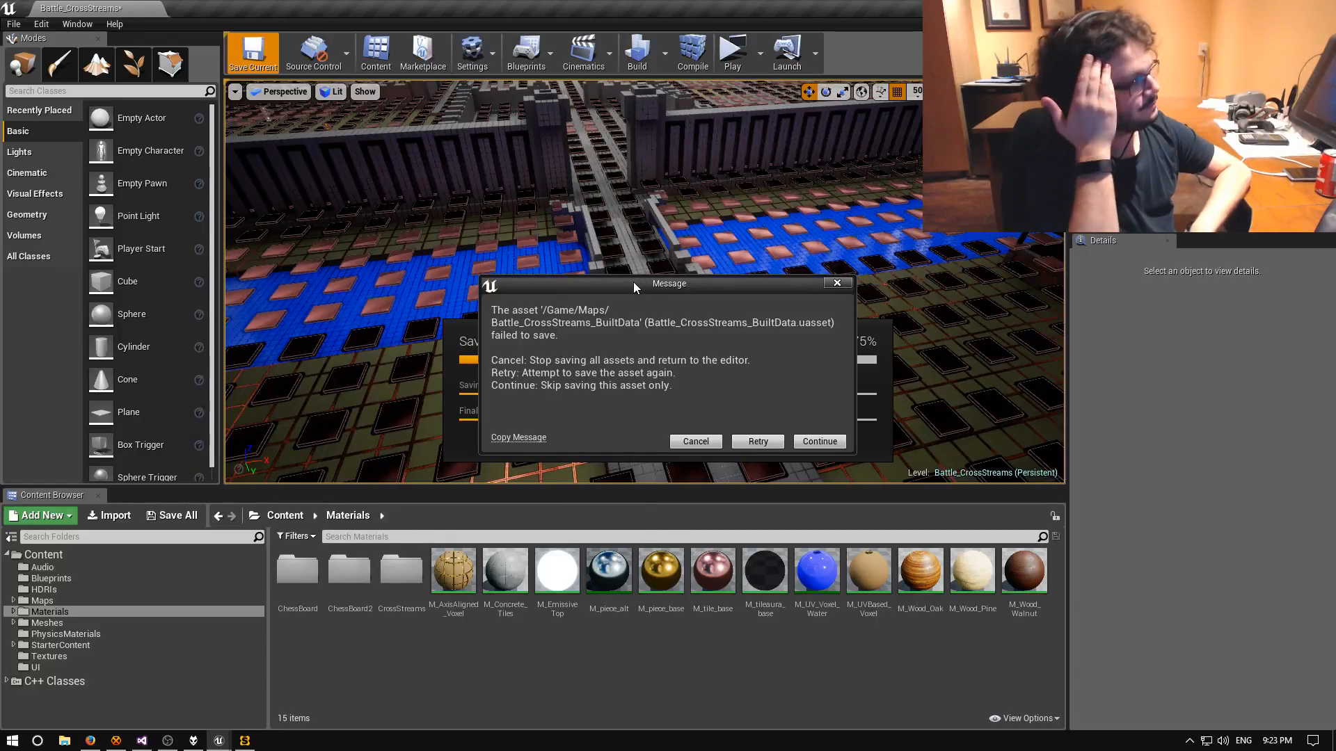
pyautogui.click(821, 445)
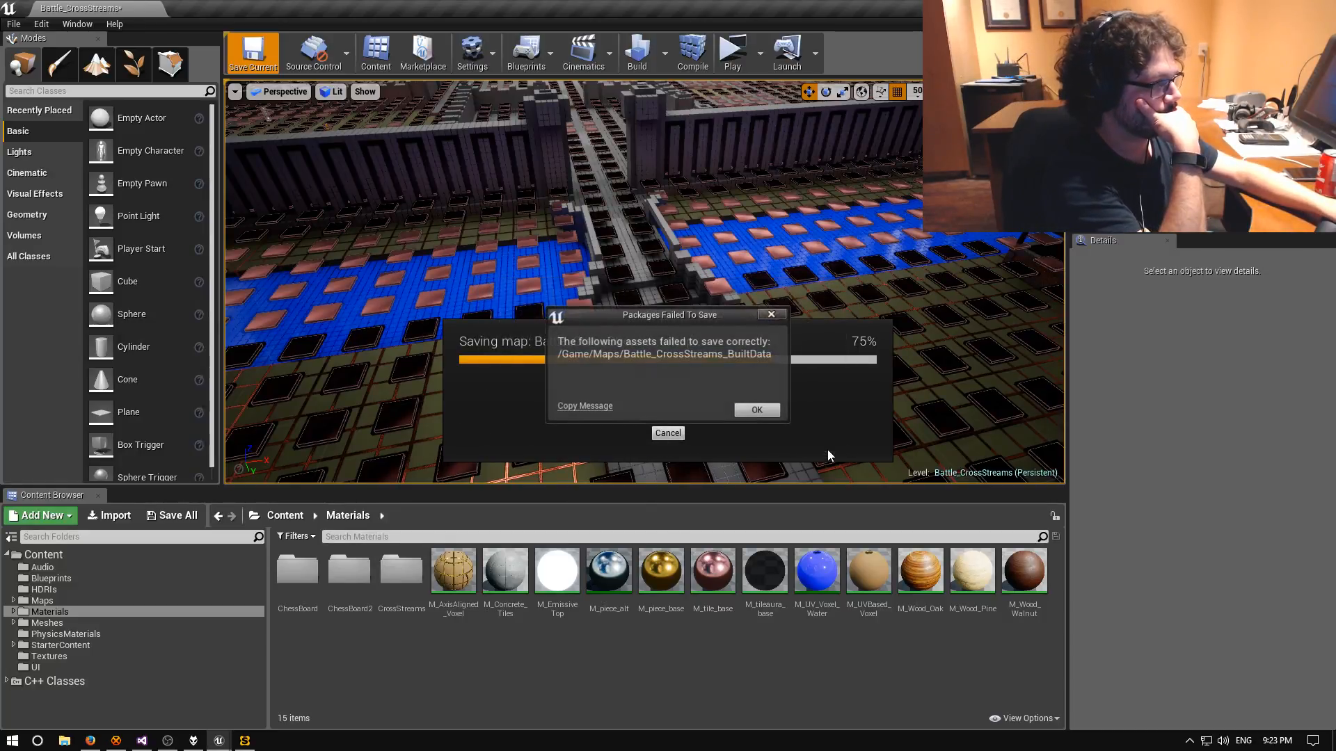
pyautogui.click(756, 411)
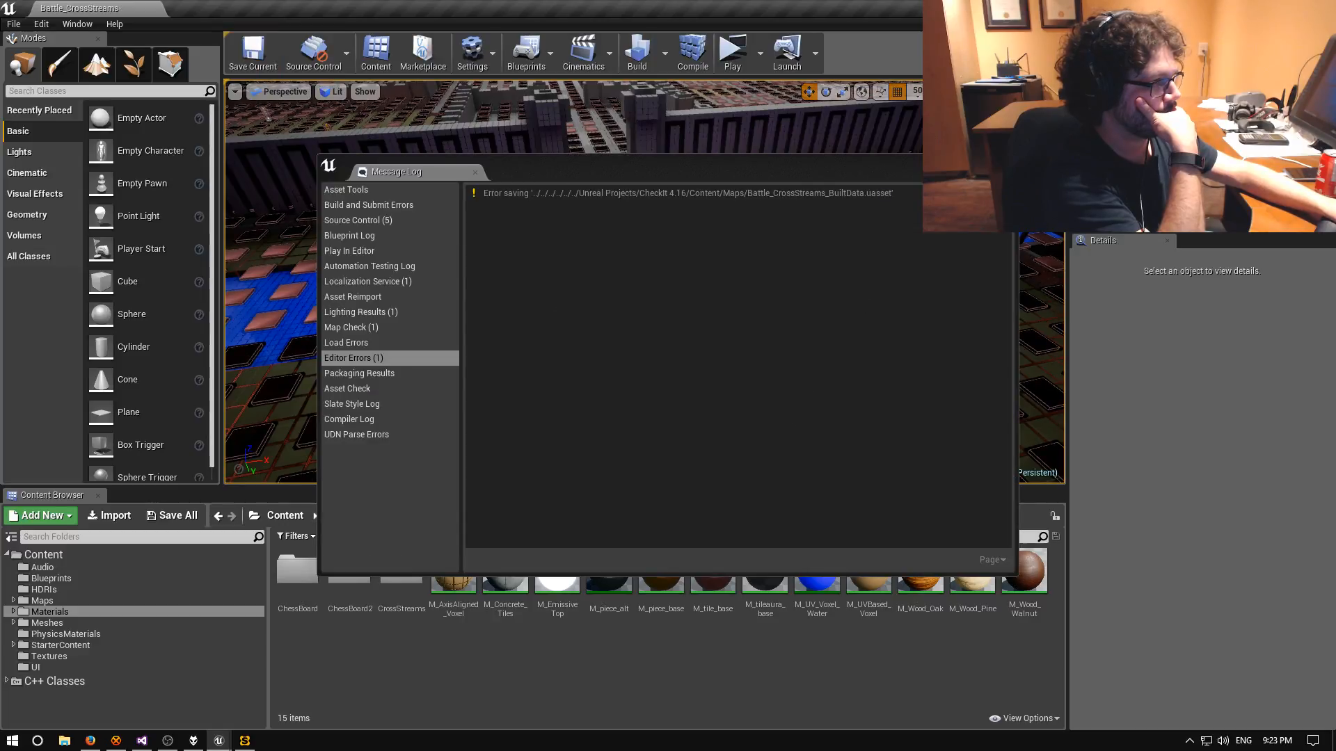
# Select the saving error in the message log, switch to Firefox and open google.ca in a new tab.
pyautogui.click(681, 193)
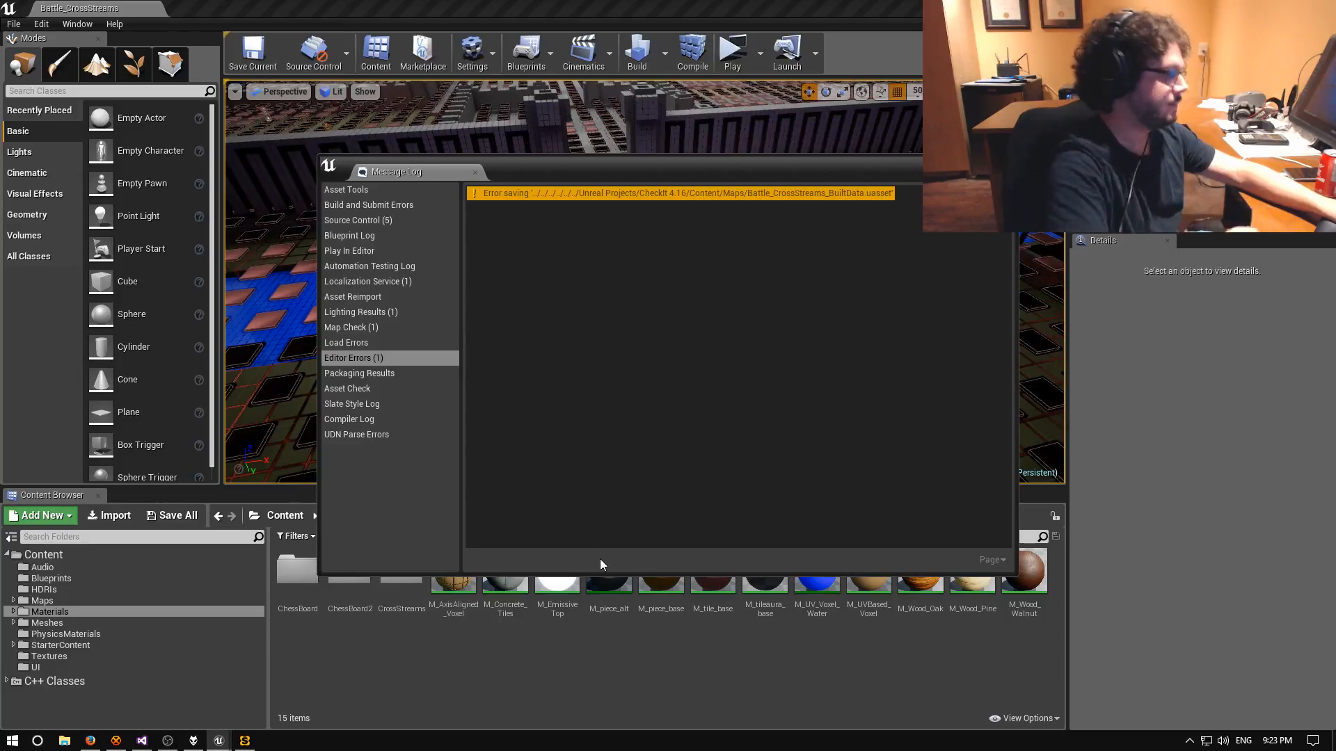
pyautogui.click(92, 742)
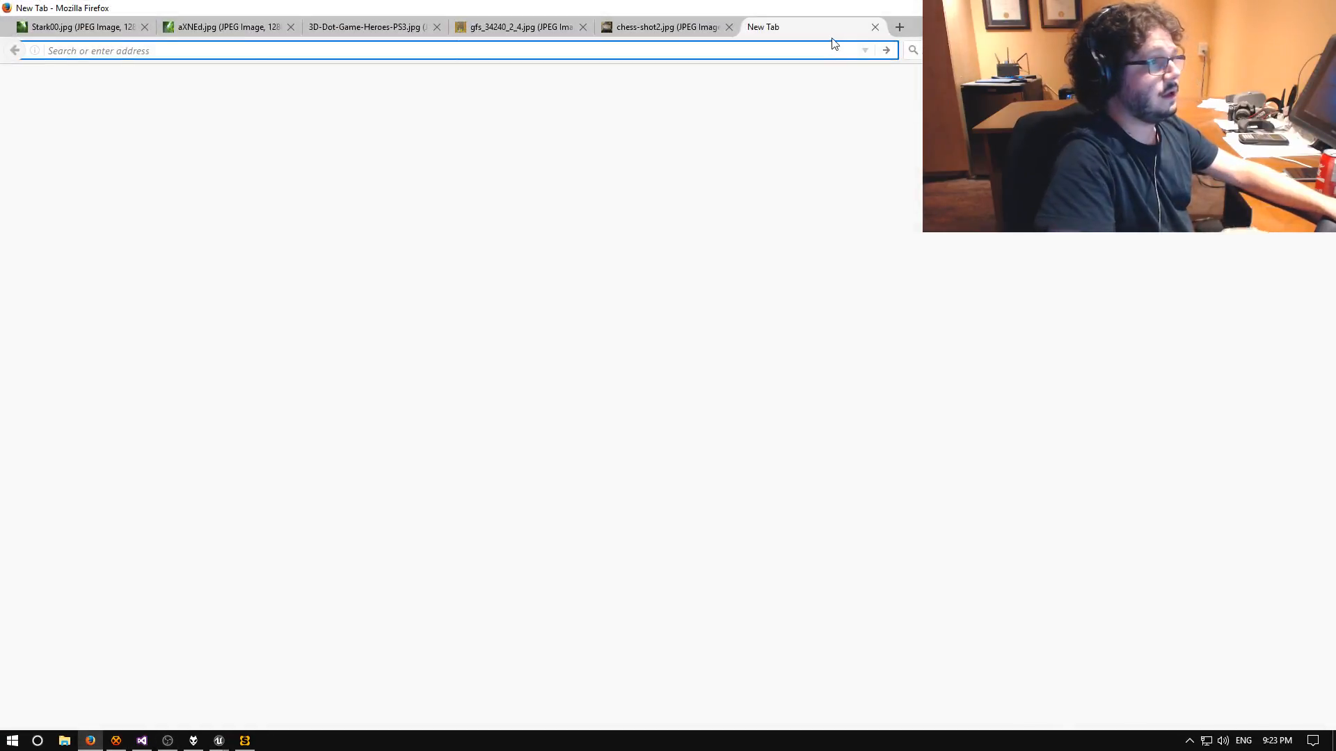
pyautogui.click(897, 27)
pyautogui.write('google.ca/')
pyautogui.press('Return')
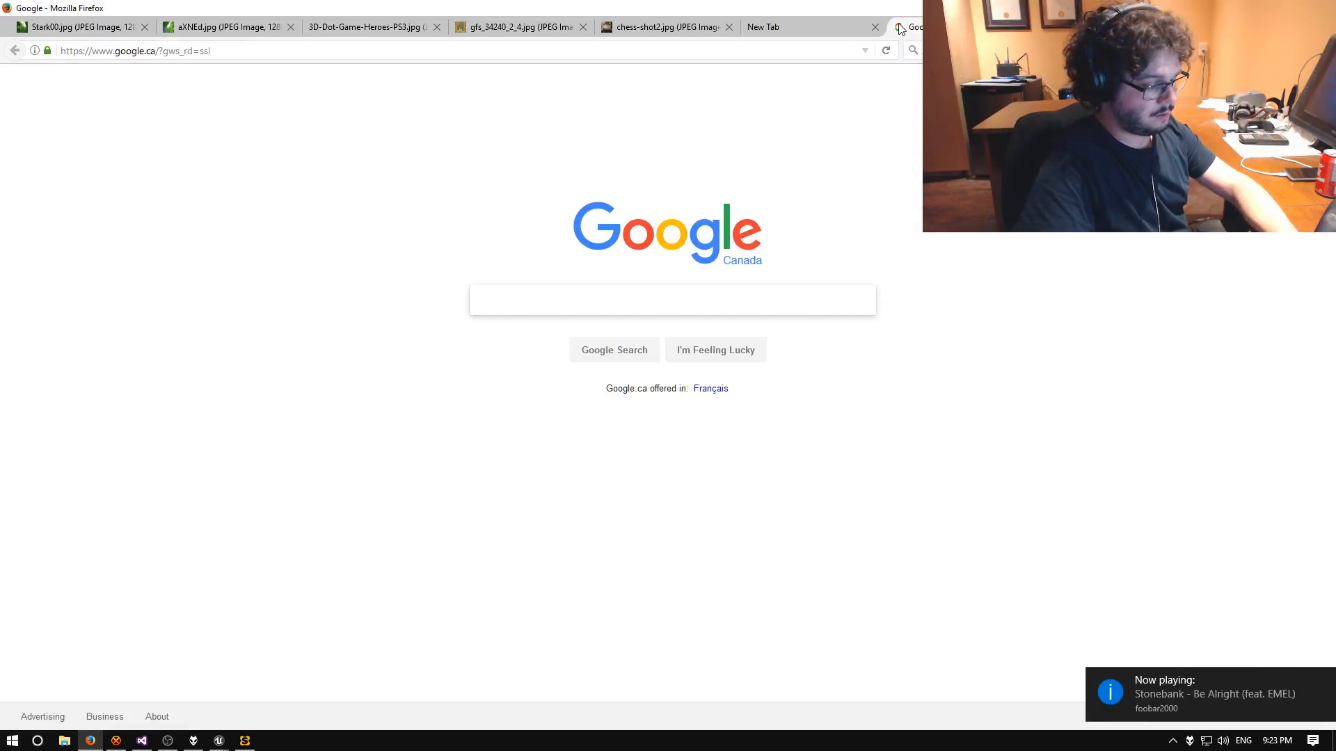
# Switch to Unreal Editor to read the saving error's wording, and return to the Google page in Firefox.
pyautogui.click(238, 742)
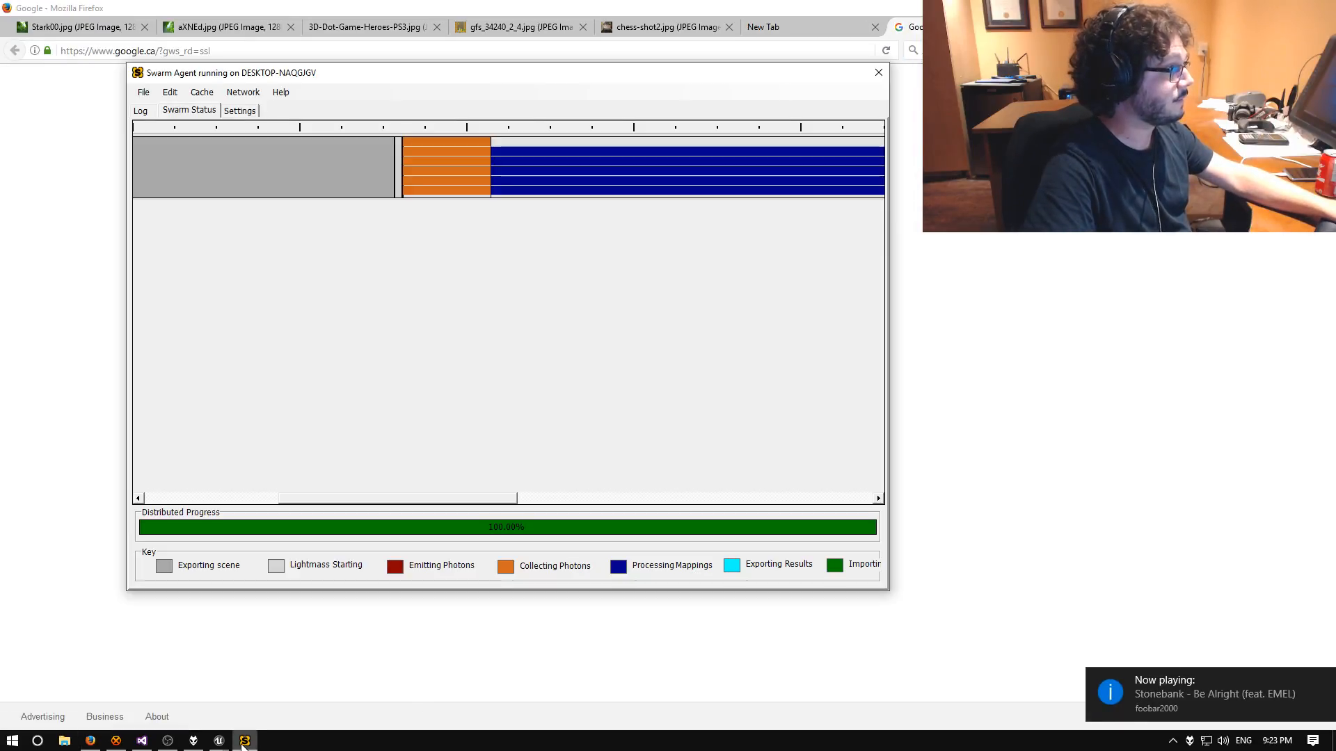
pyautogui.moveTo(221, 742)
pyautogui.click(286, 678)
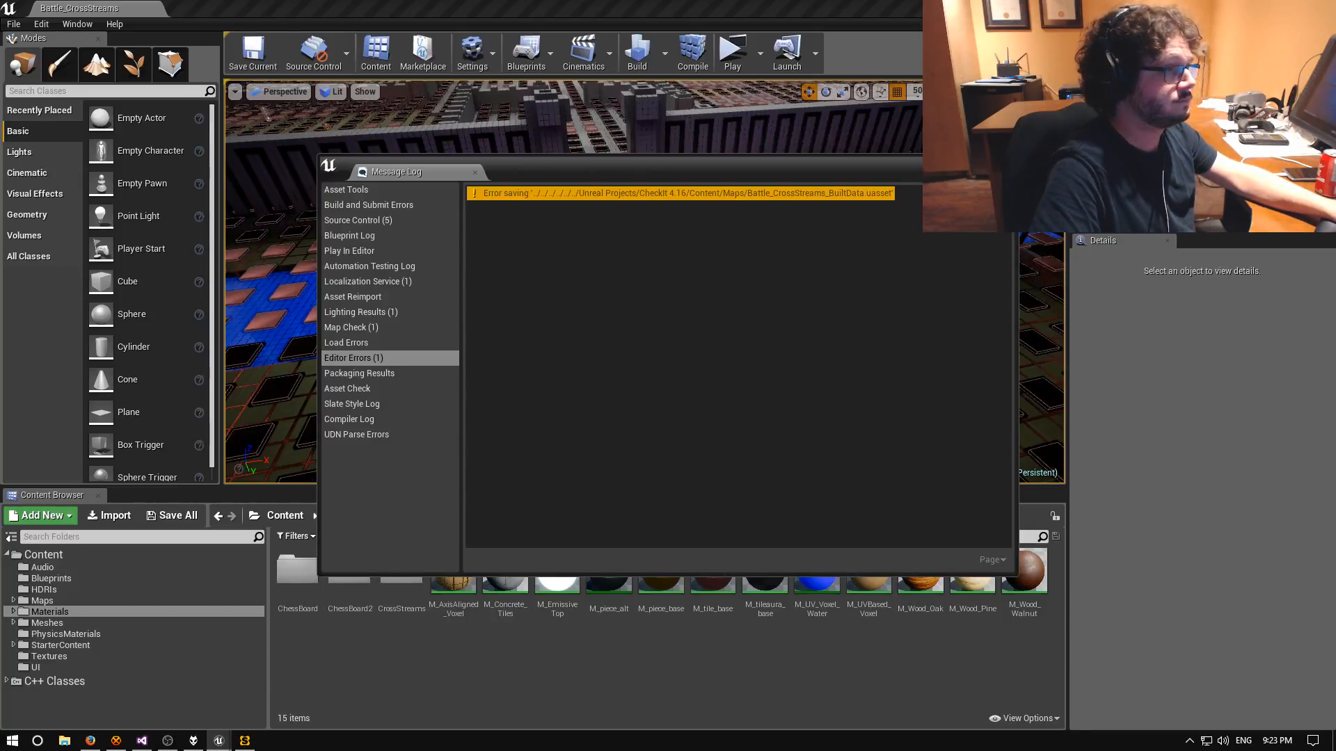
pyautogui.click(1258, 8)
pyautogui.click(807, 70)
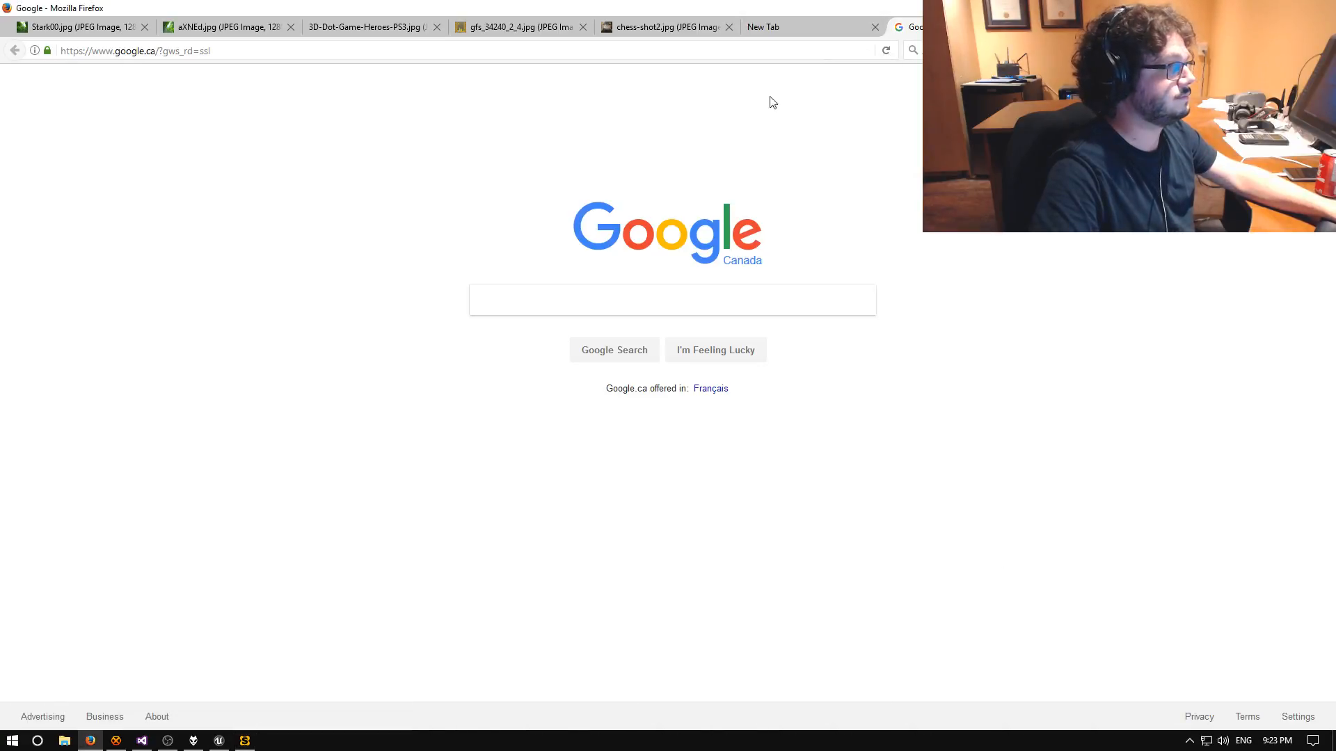
# Search Google for "error saving build_data.uasset".
pyautogui.click(557, 310)
pyautogui.write('error ')
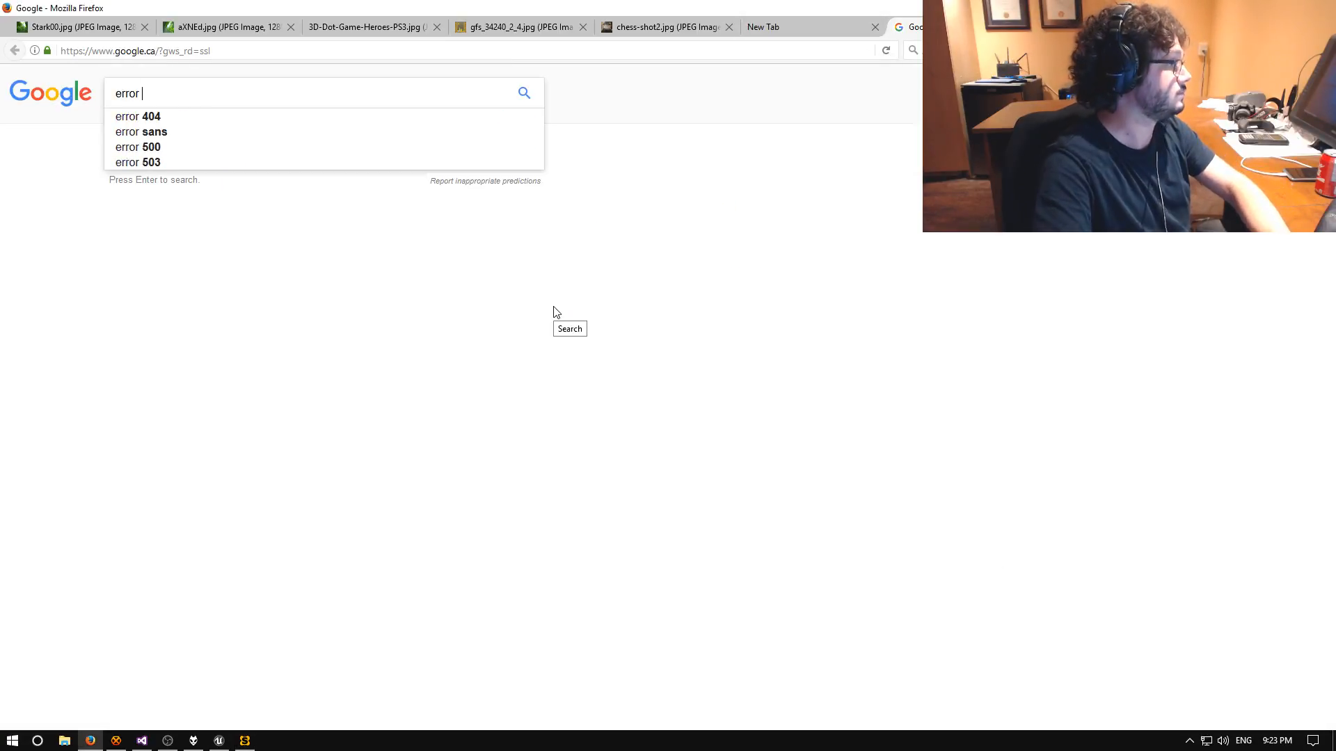
pyautogui.write('saving ')
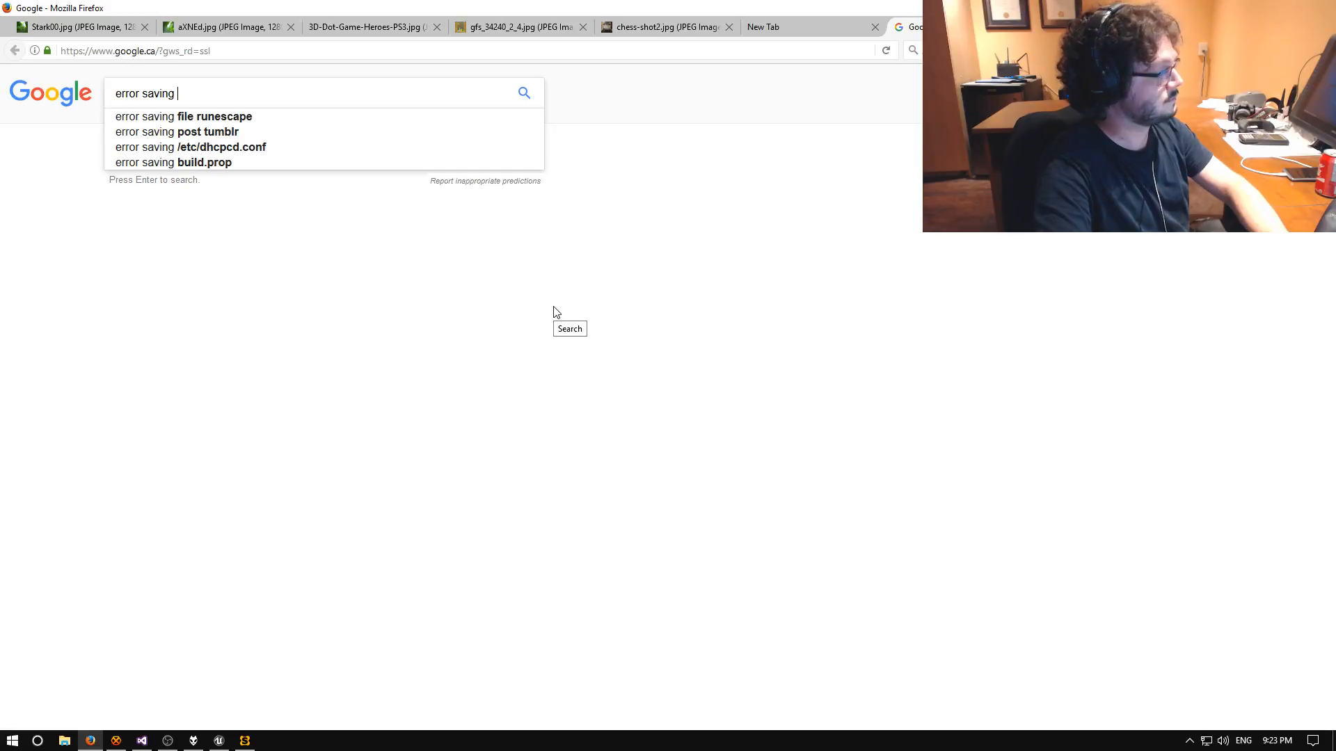
pyautogui.write('builddata')
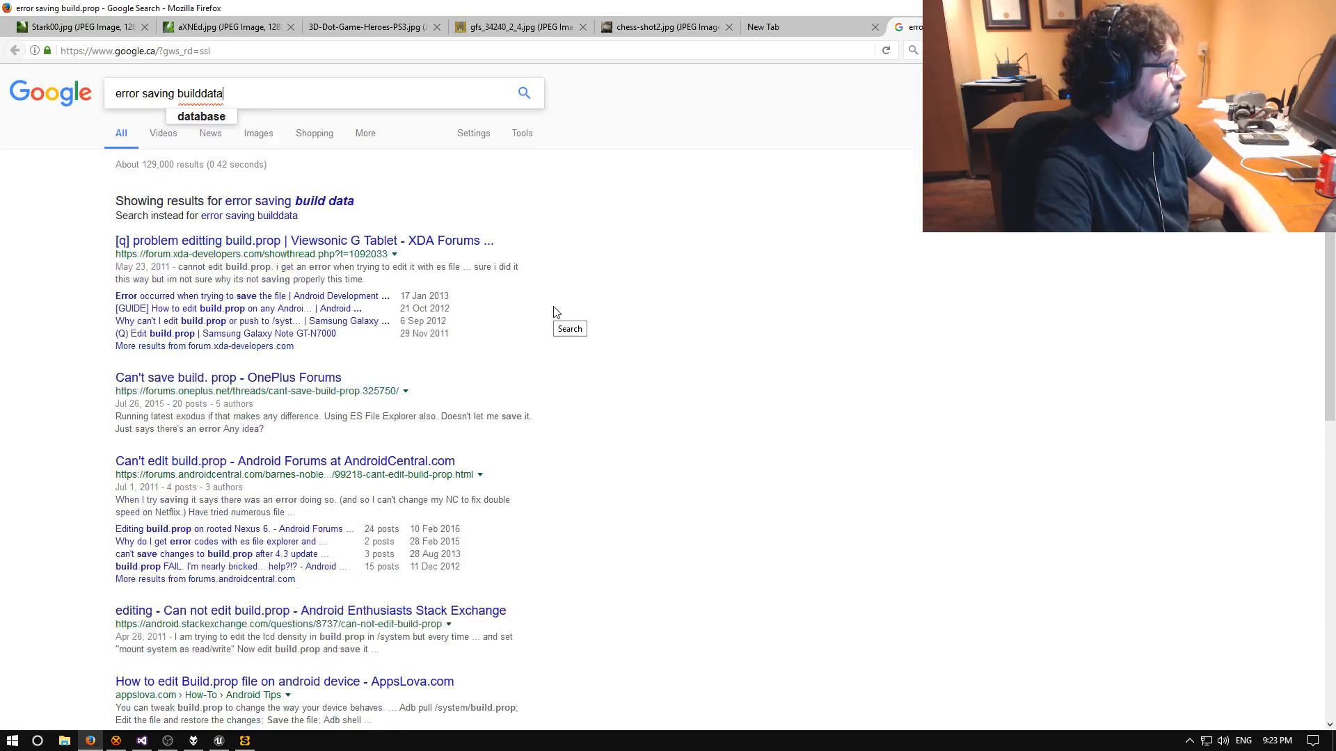
pyautogui.press('BackSpace')
pyautogui.press('BackSpace')
pyautogui.press('BackSpace')
pyautogui.press('BackSpace')
pyautogui.write('_dat')
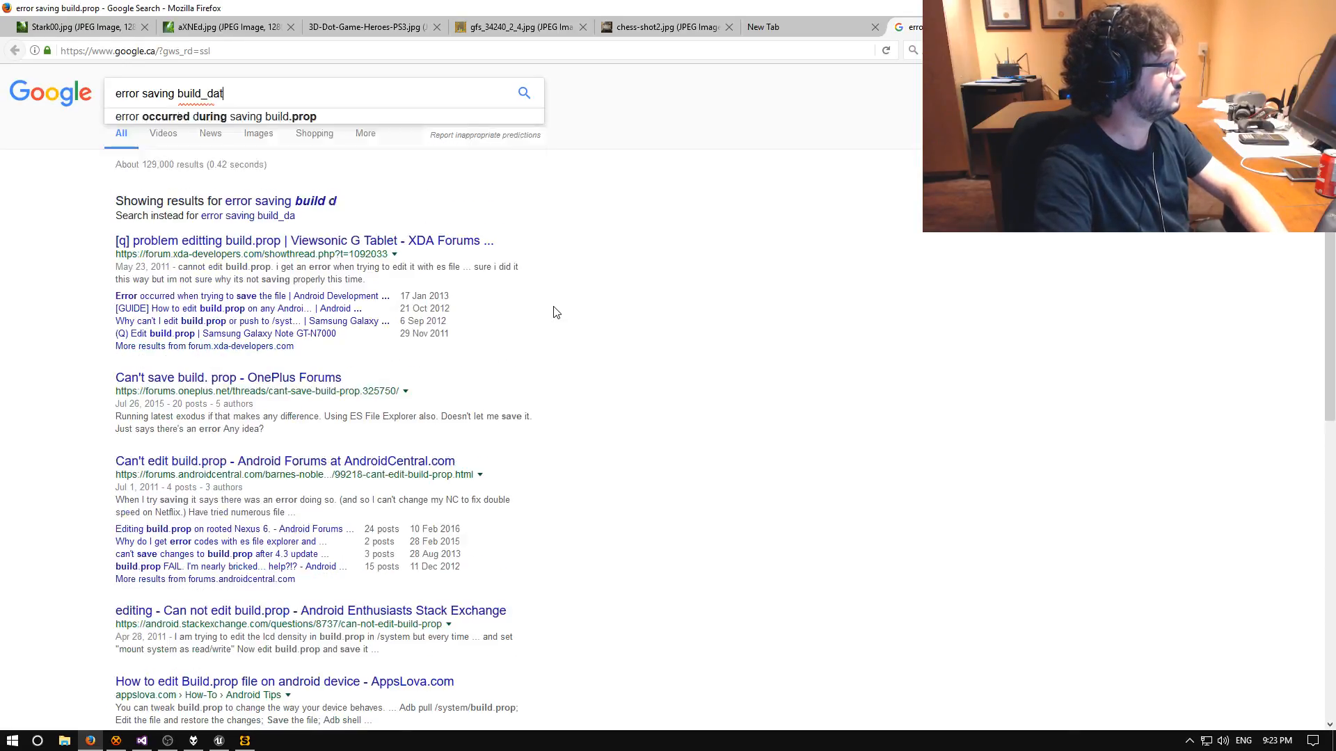
pyautogui.write('a.uasset')
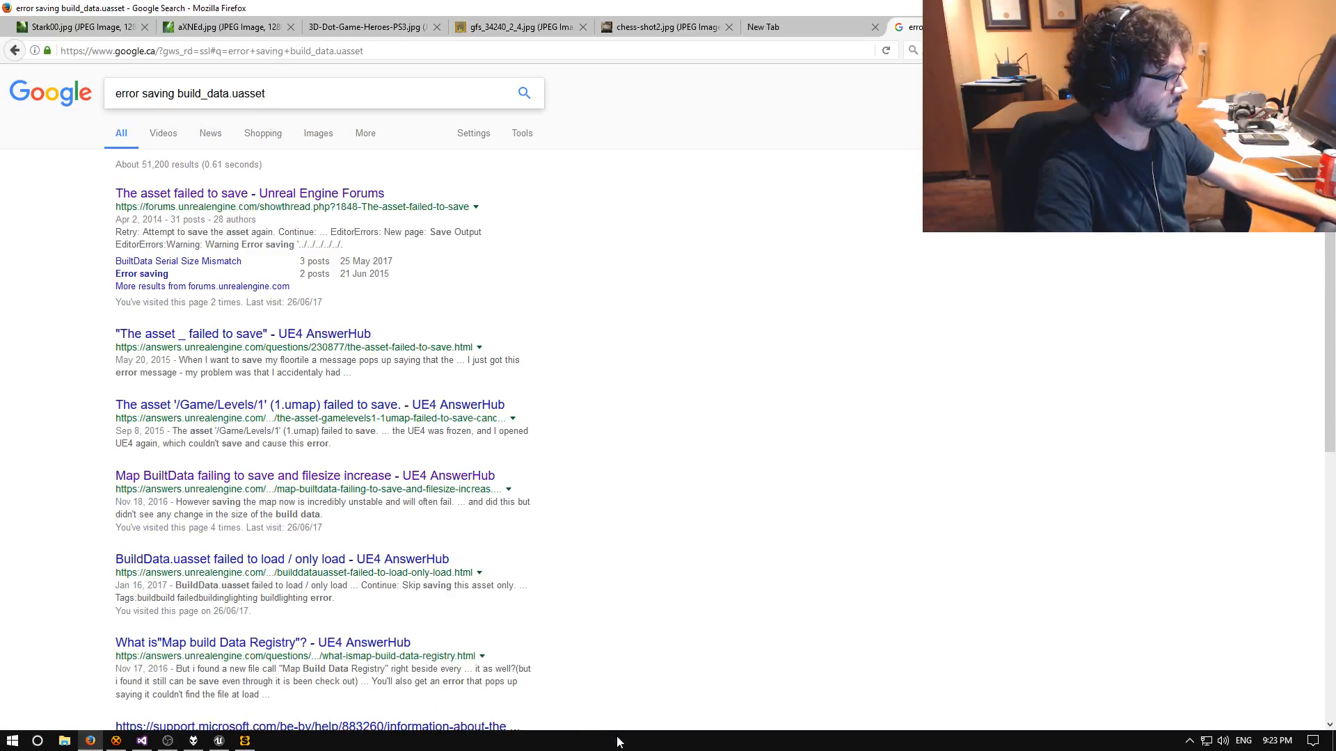
# Recheck the unsaved asset's exact name in Unreal Editor's message log, close the log and return to the Firefox search results.
pyautogui.click(245, 741)
pyautogui.click(219, 740)
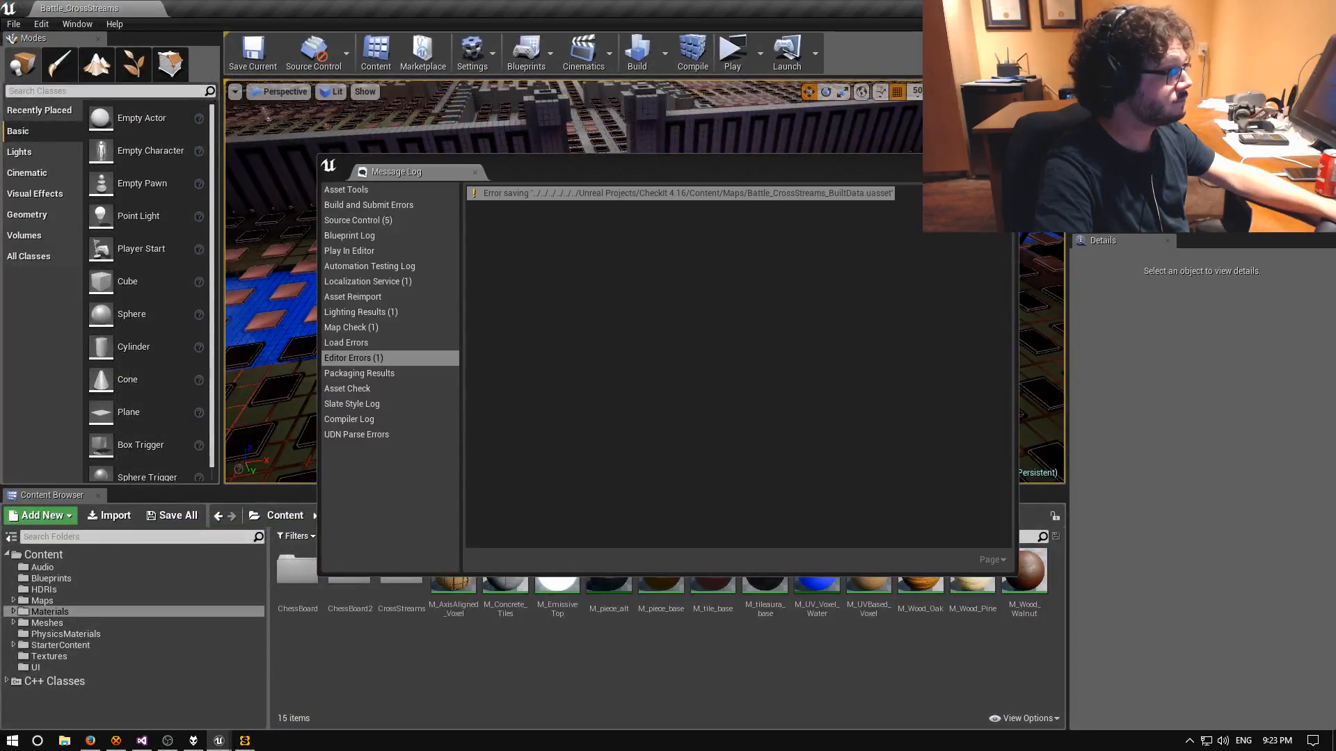
pyautogui.click(1004, 161)
pyautogui.click(1273, 8)
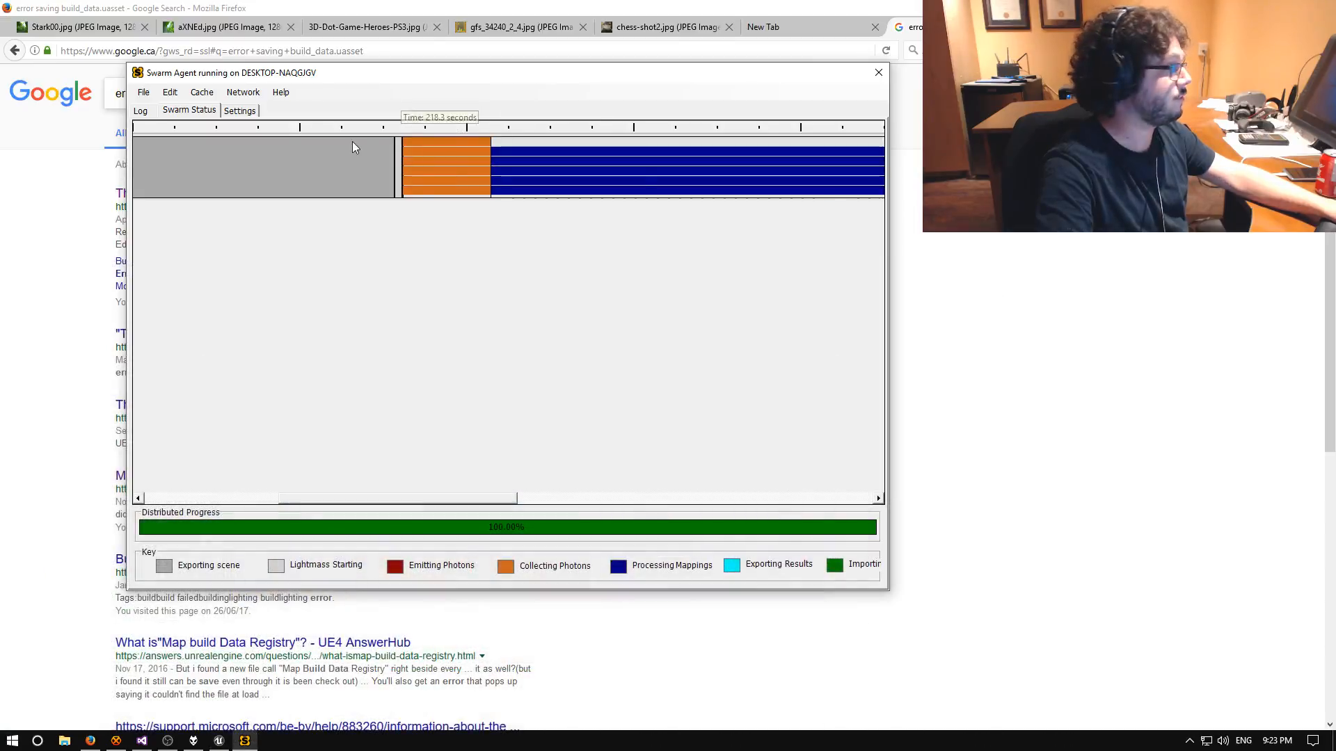
pyautogui.click(431, 9)
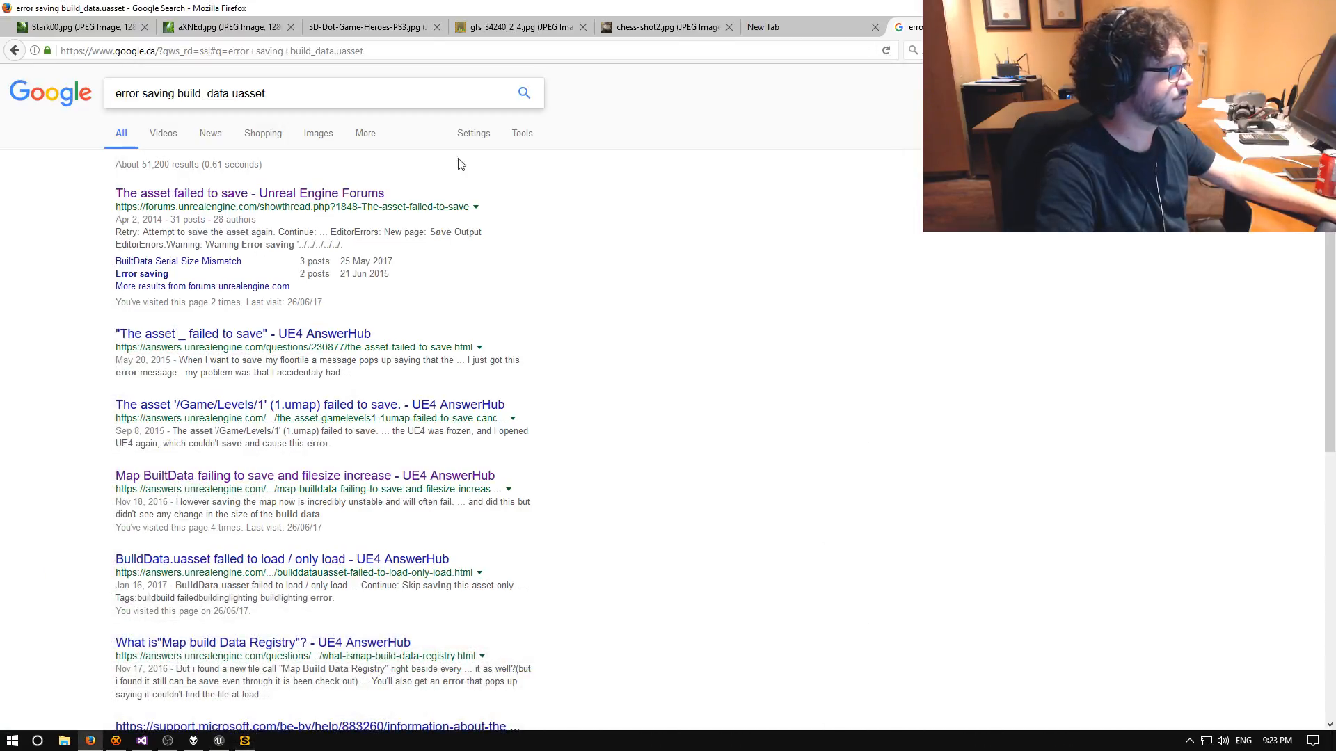
# Correct the Google search to "error saving builtdata.uasset" and run it.
pyautogui.click(196, 93)
pyautogui.press('Delete')
pyautogui.press('Delete')
pyautogui.write('t')
pyautogui.press('Return')
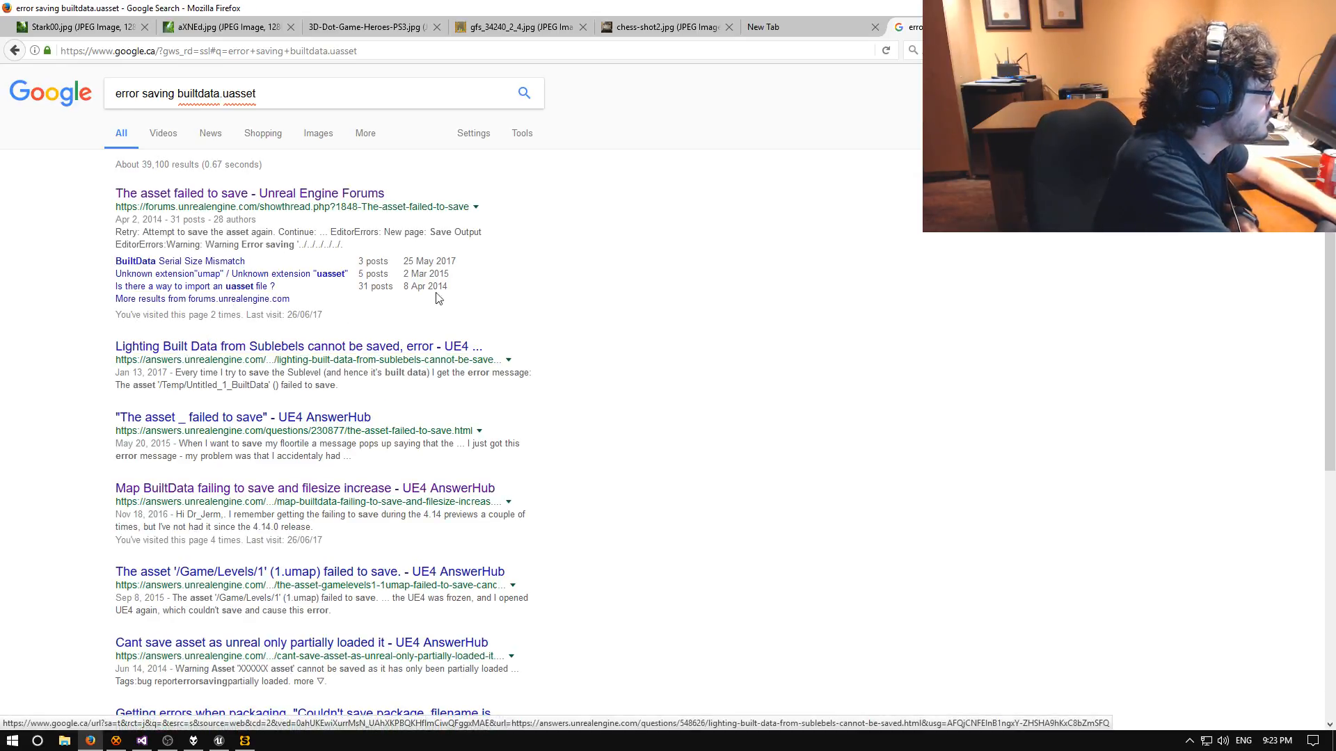
# Open the AnswerHub result "Lighting Built Data from Sublebels cannot be saved, error" and read the question.
pyautogui.click(299, 346)
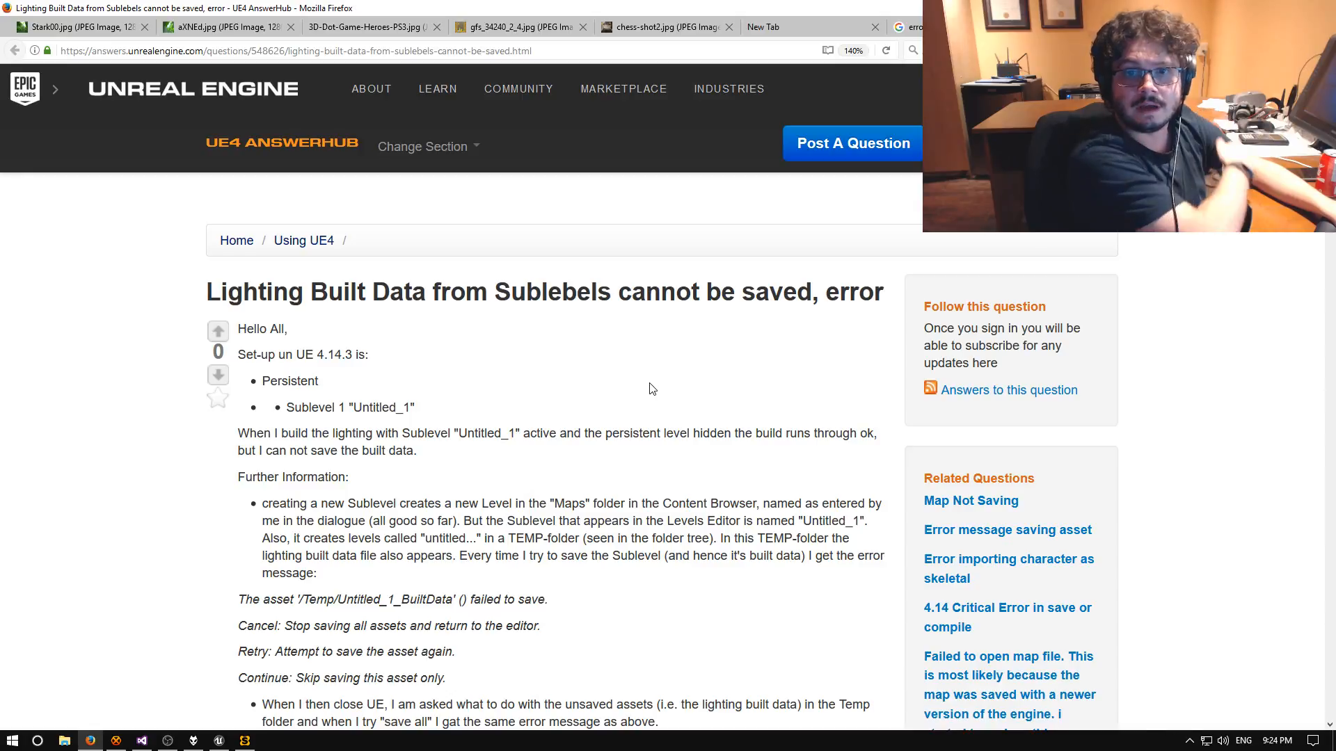
pyautogui.scroll(-3, 550, 368)
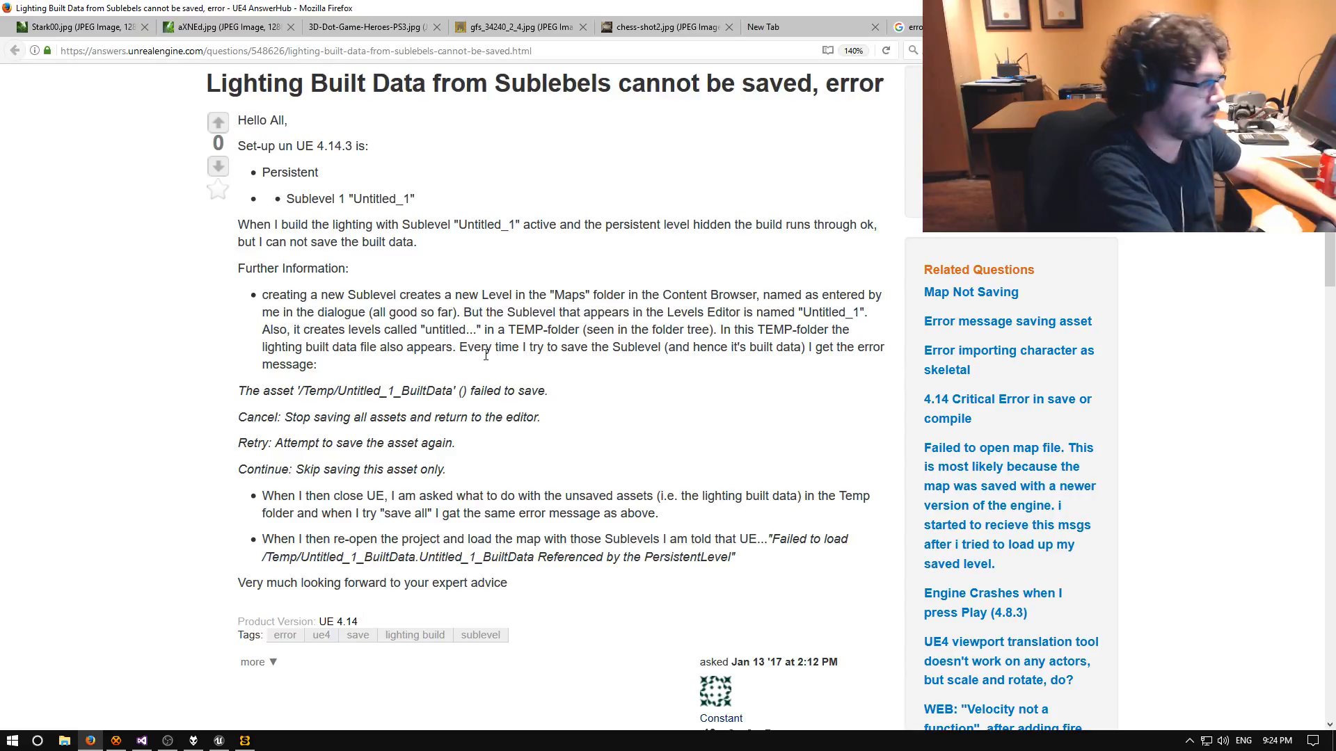
pyautogui.scroll(2, 473, 369)
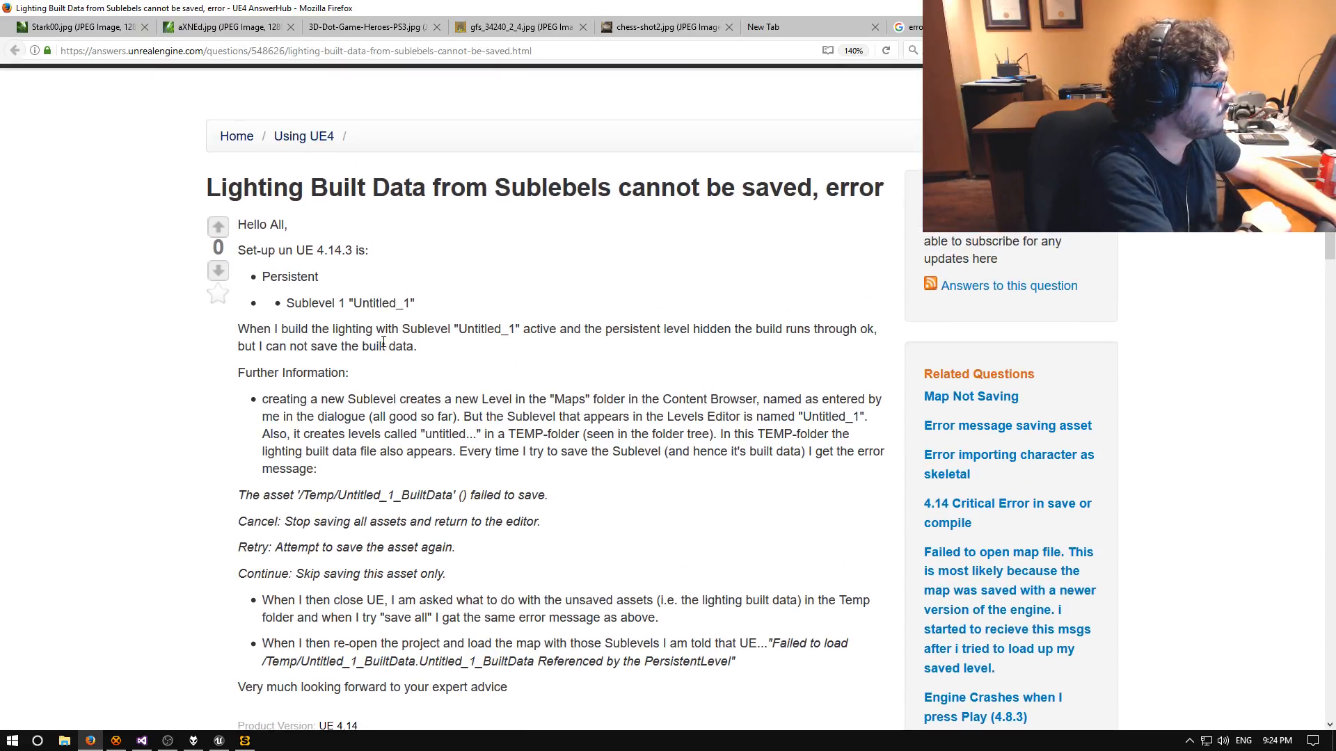
# Read the rest of the sublevel lighting question and the asker's follow-up comment about the unsaved built data.
pyautogui.scroll(-5, 529, 247)
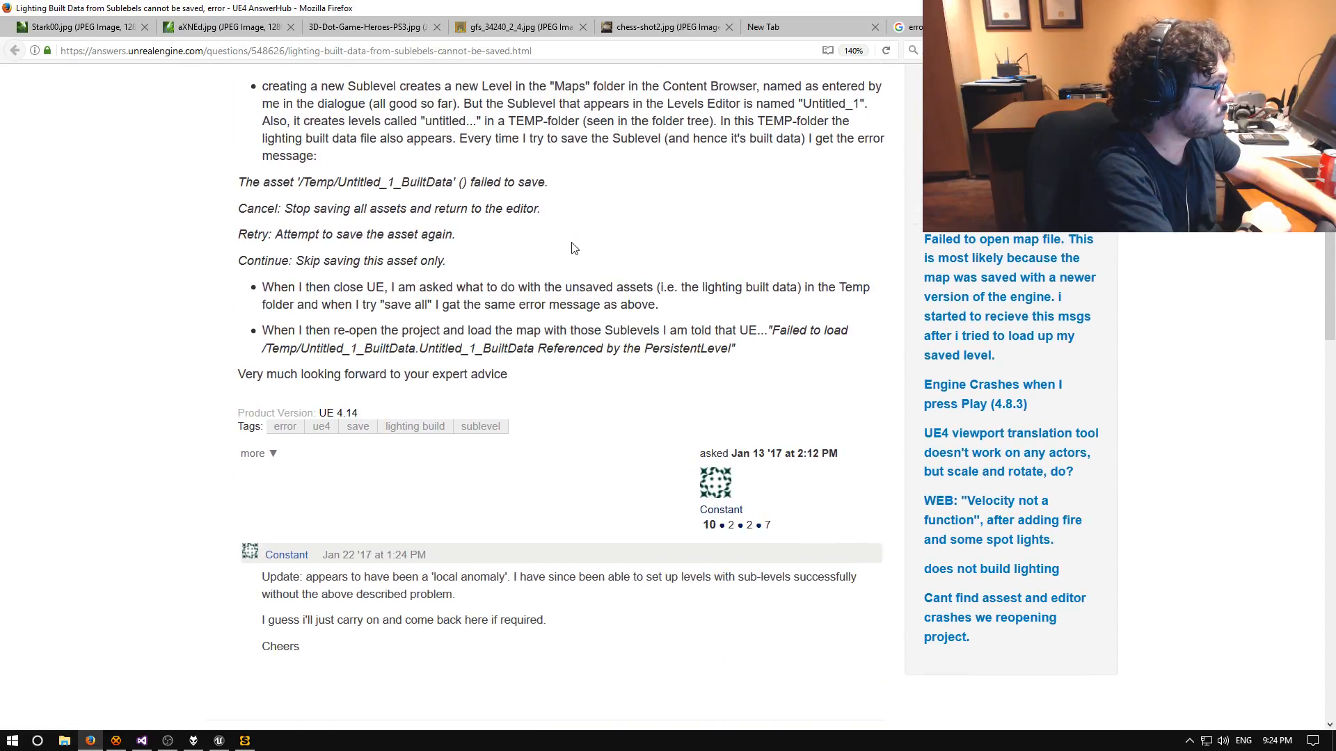
pyautogui.scroll(-3, 550, 265)
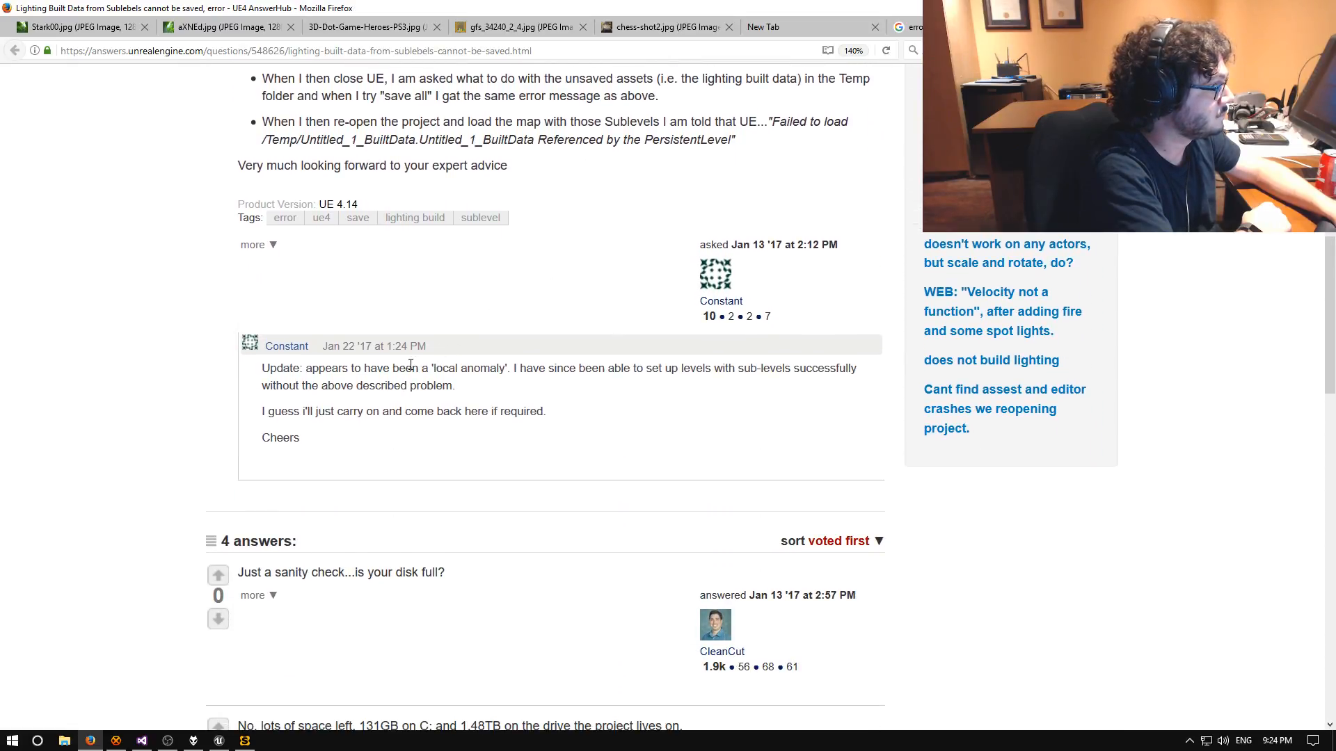
pyautogui.moveTo(412, 367); pyautogui.dragTo(576, 415)
pyautogui.click(485, 395)
pyautogui.click(576, 415)
pyautogui.scroll(-5, 575, 415)
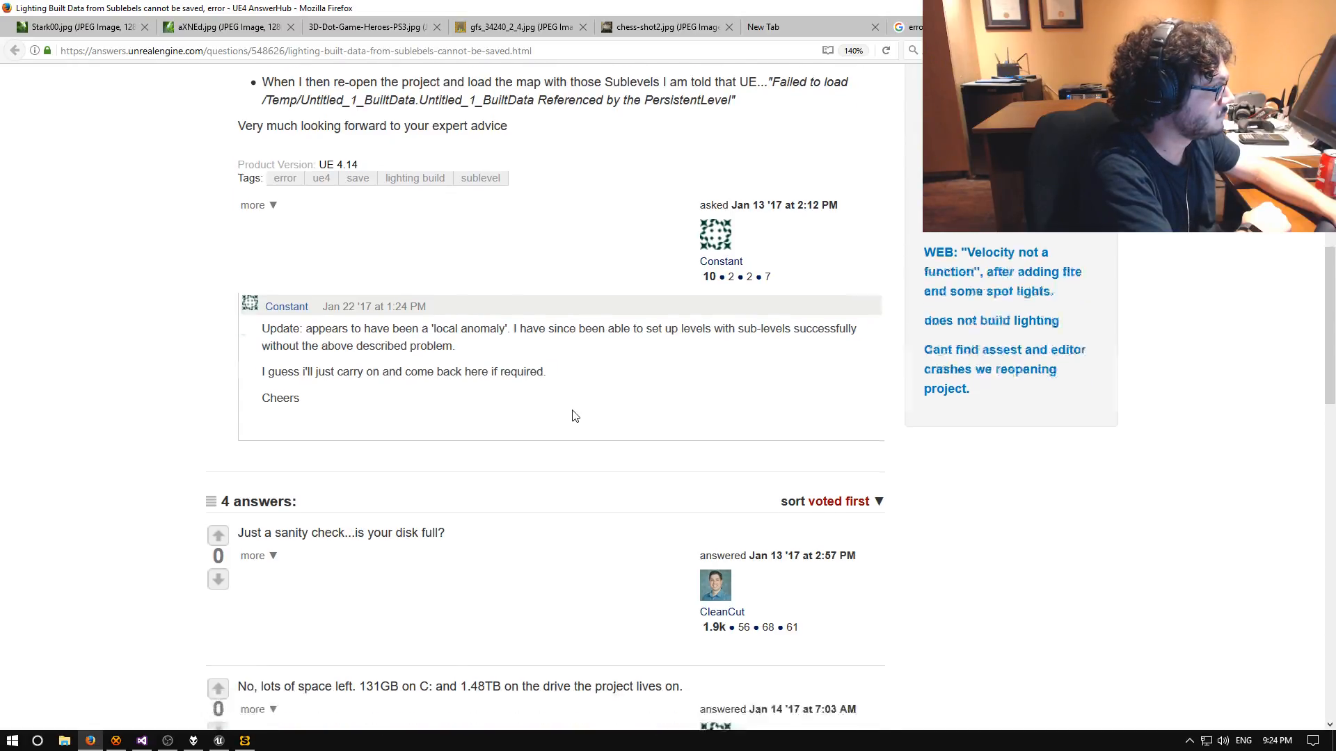
# Read the four answers to the question, focusing on the workaround of copying everything into a new map.
pyautogui.scroll(-2, 498, 292)
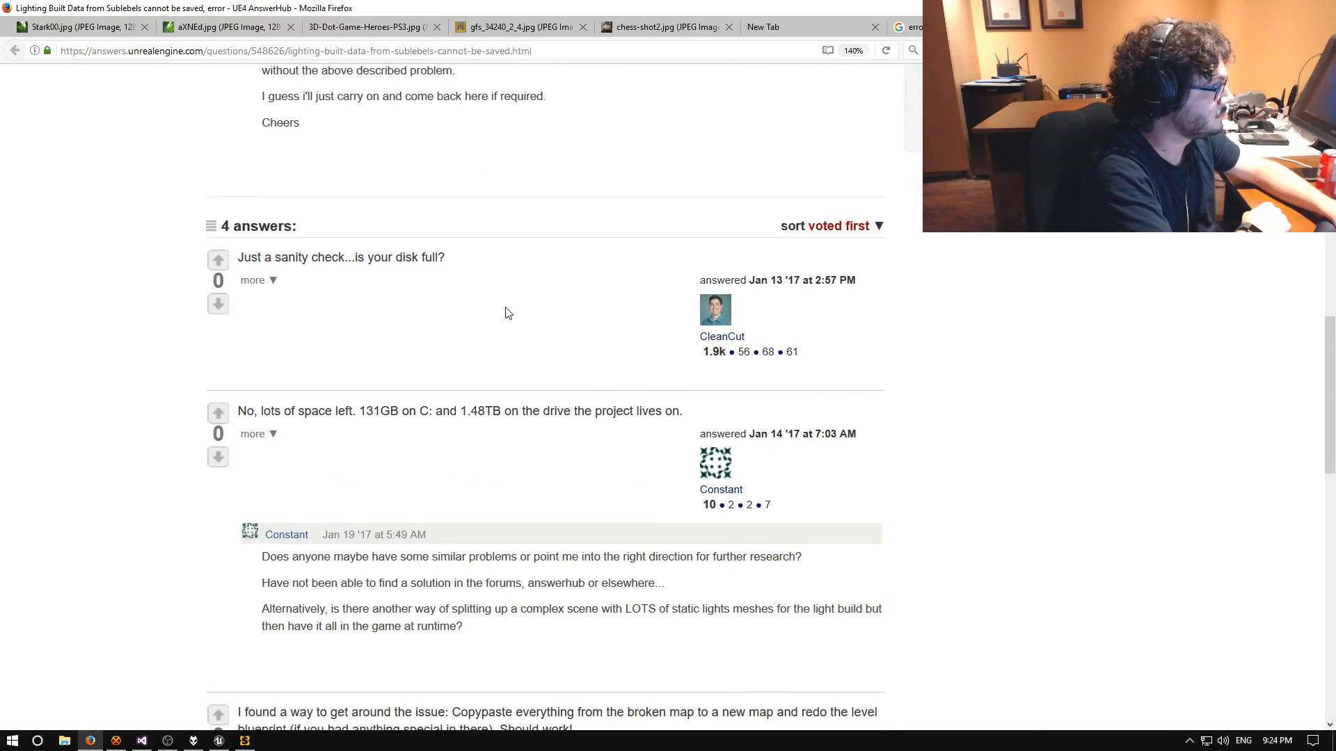
pyautogui.scroll(-2, 492, 273)
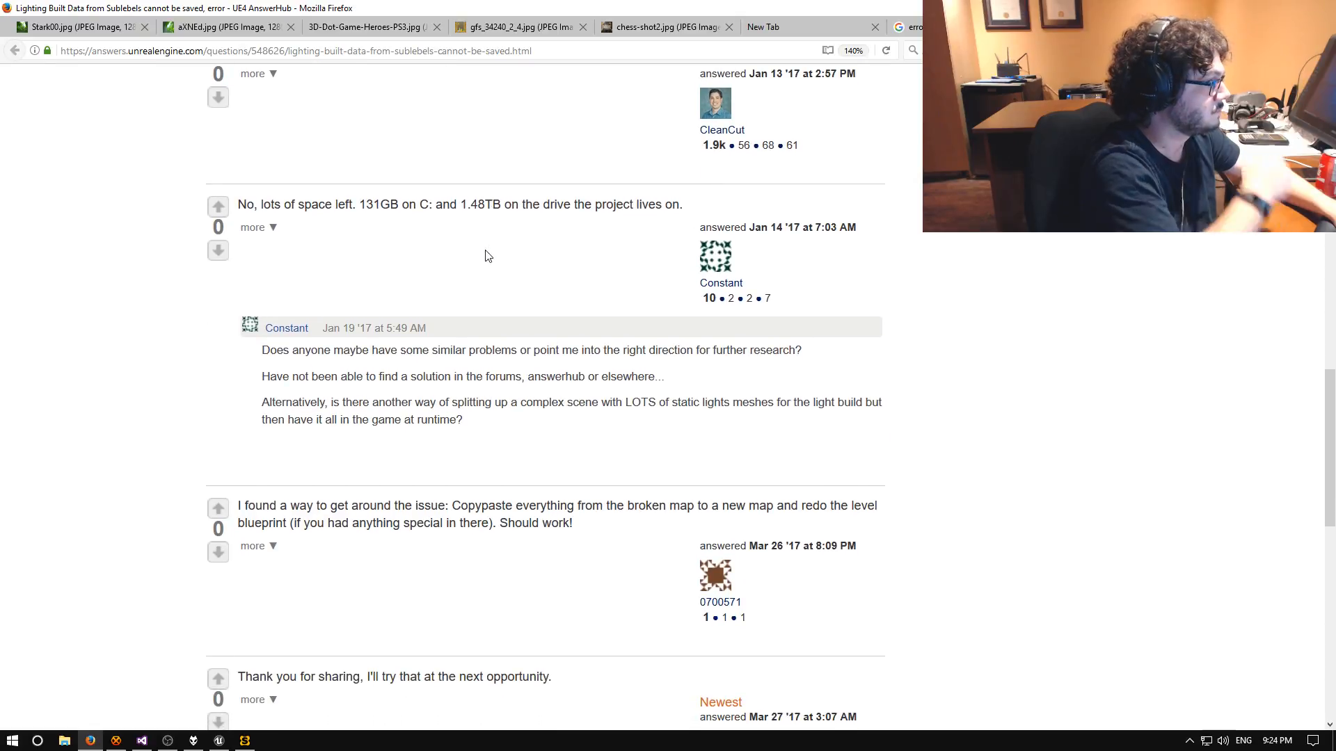
pyautogui.scroll(-2, 489, 264)
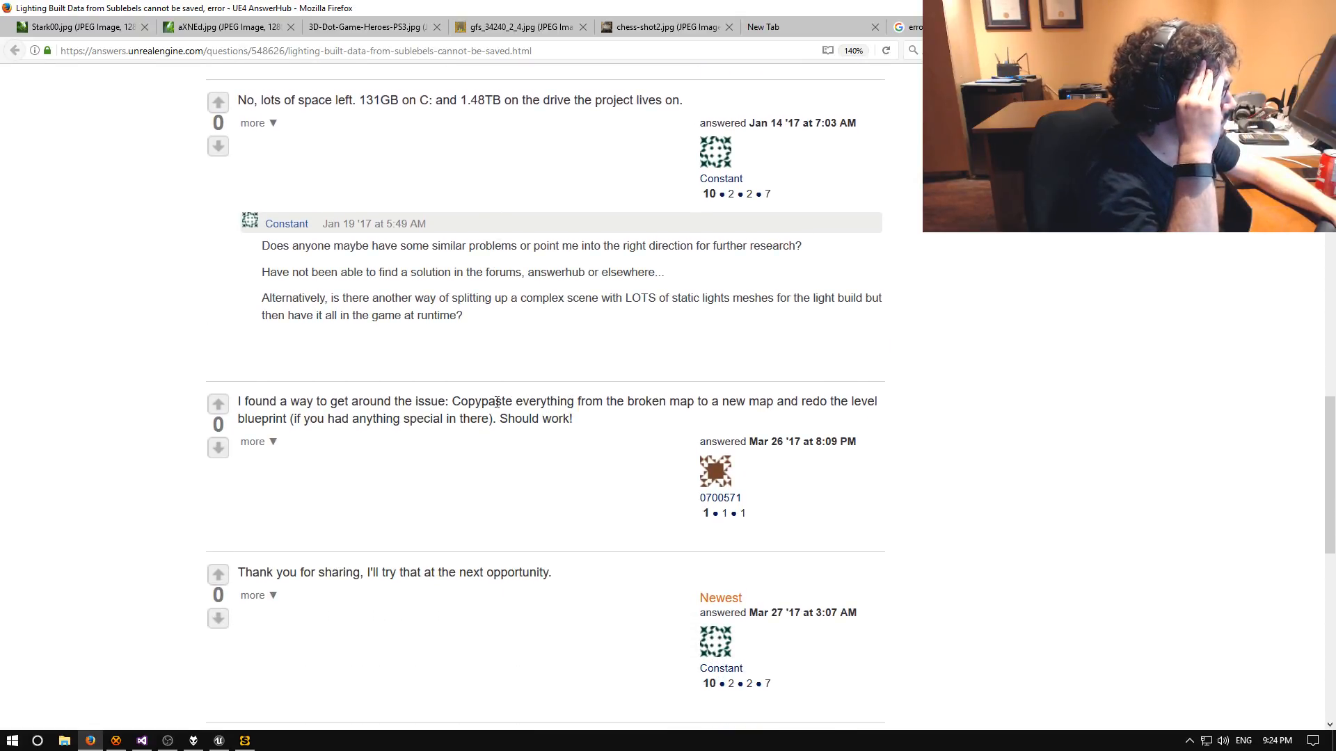
pyautogui.moveTo(497, 402); pyautogui.dragTo(595, 435)
pyautogui.click(595, 435)
pyautogui.scroll(-6, 593, 432)
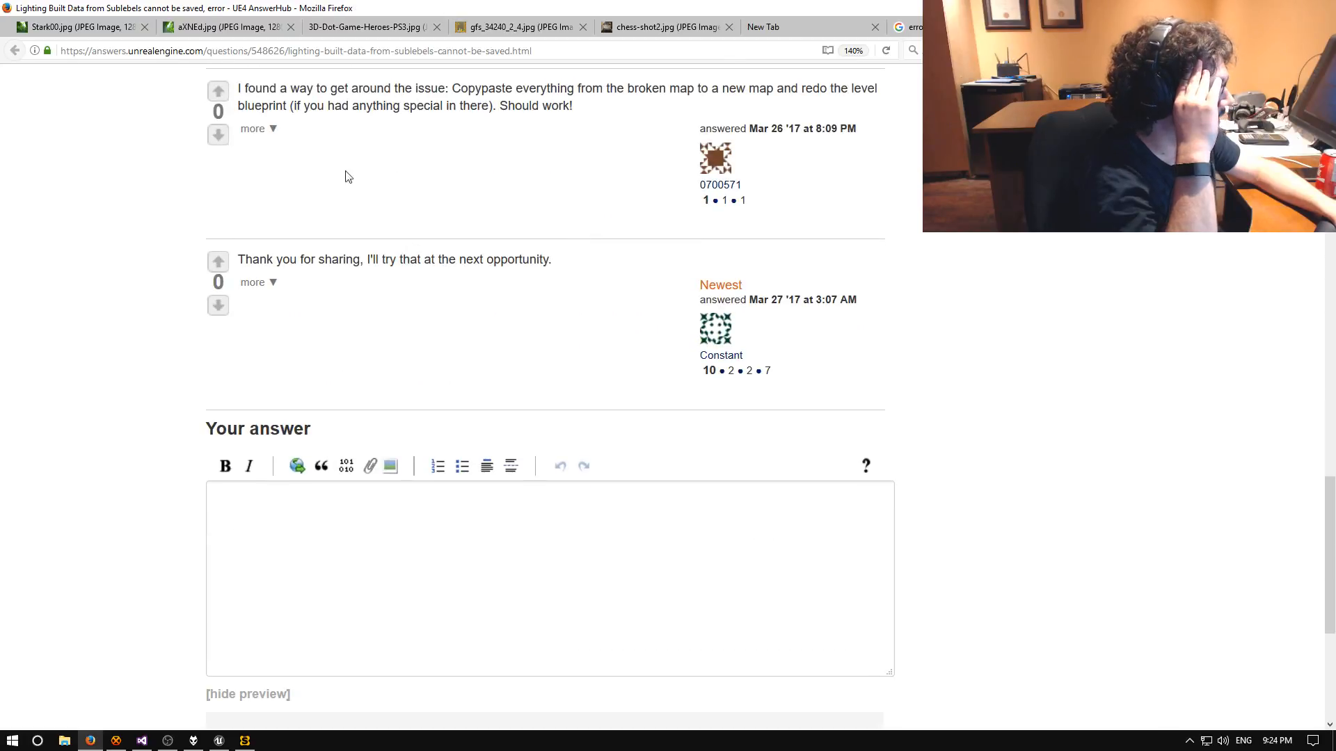
pyautogui.scroll(4, 348, 176)
pyautogui.moveTo(237, 293); pyautogui.dragTo(632, 331)
pyautogui.click(189, 211)
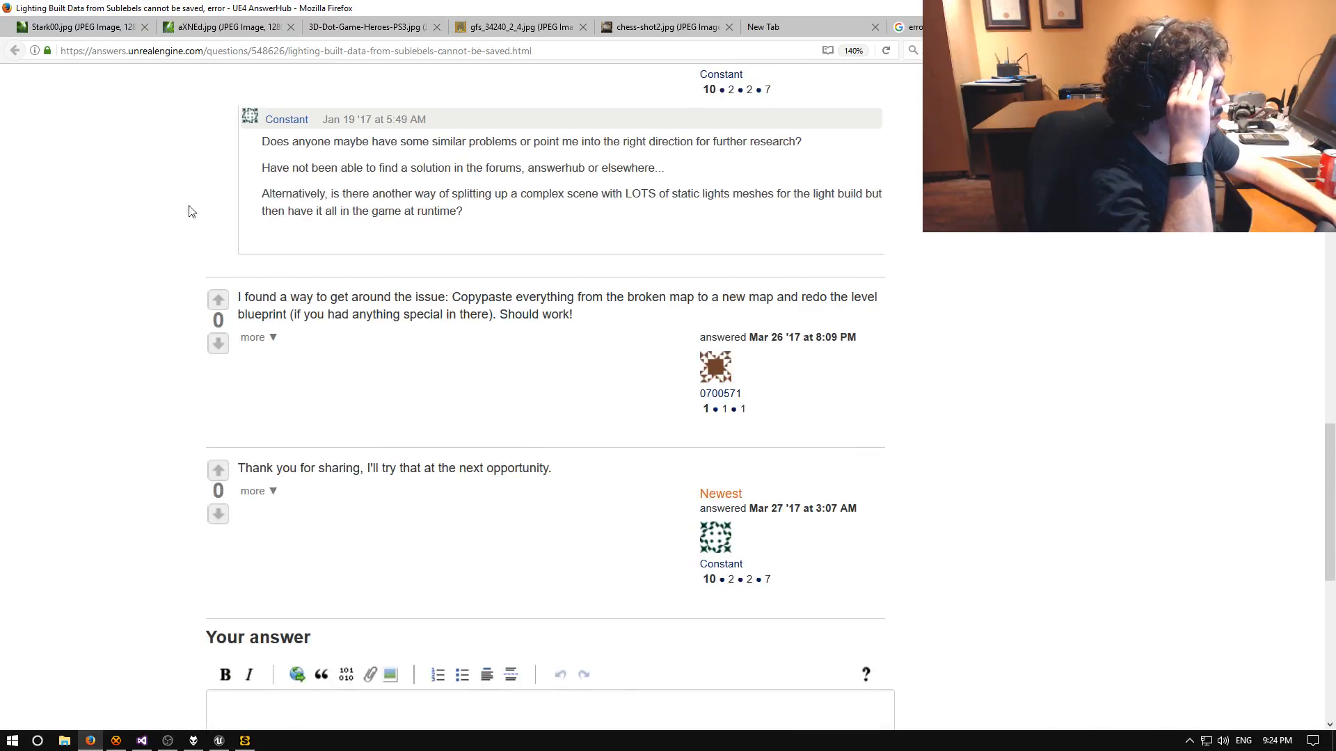
# Return to the Google results, open the "The asset '/Game/ThirdPersonBP/Map/Testing_BuiltData" thread and read its accepted answer.
pyautogui.click(906, 27)
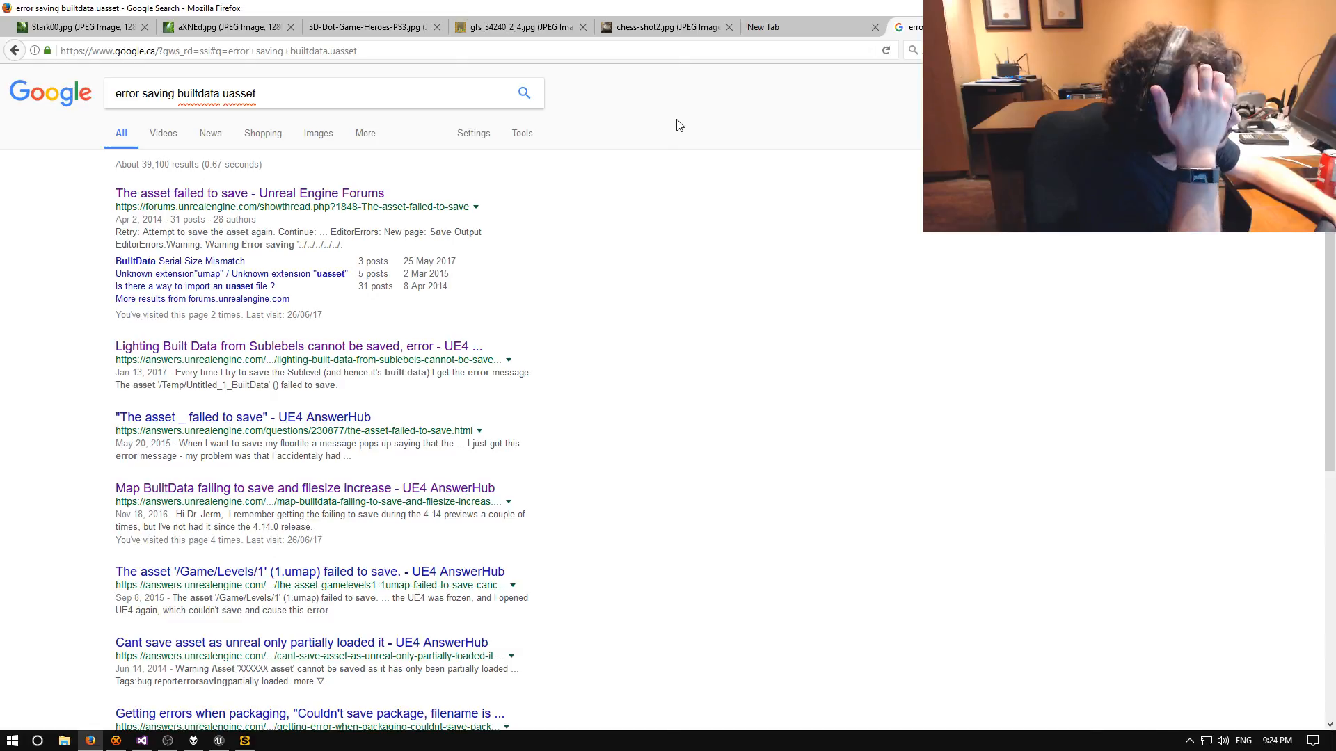
pyautogui.scroll(-3, 588, 315)
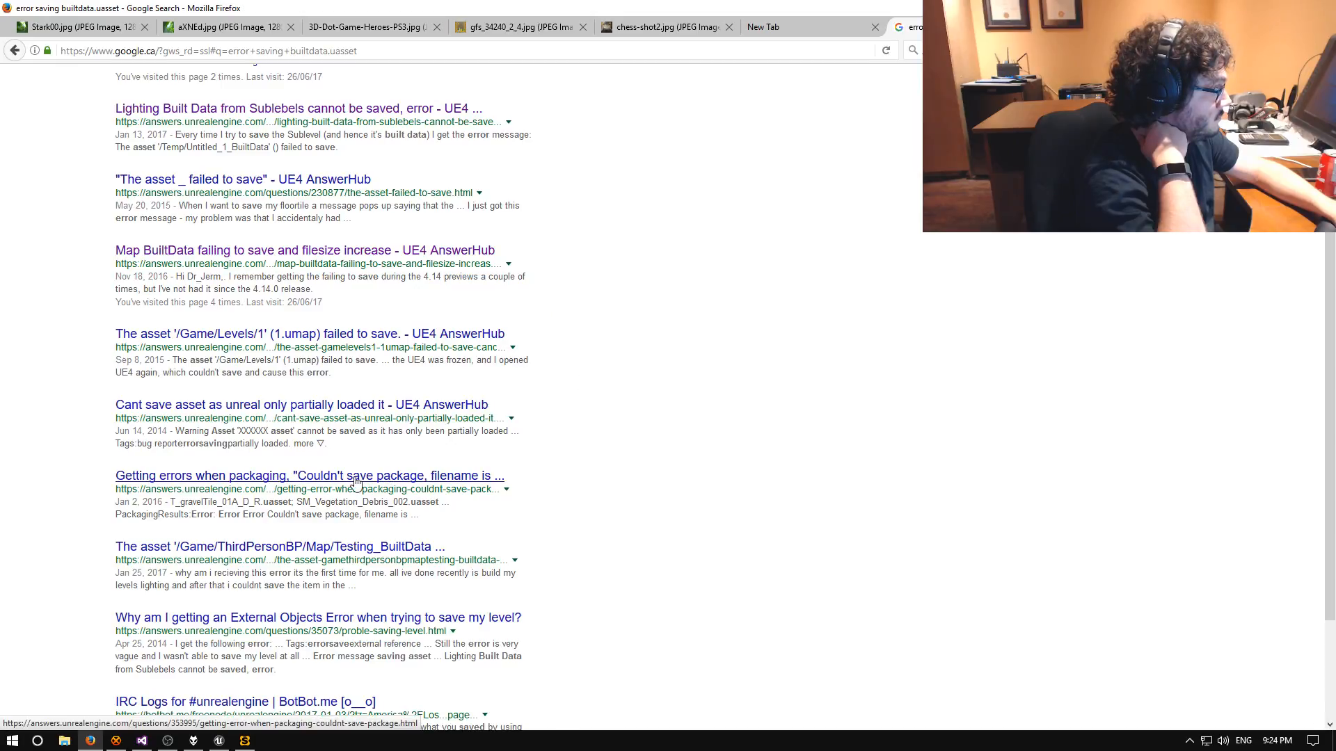
pyautogui.scroll(1, 802, 222)
pyautogui.click(280, 625)
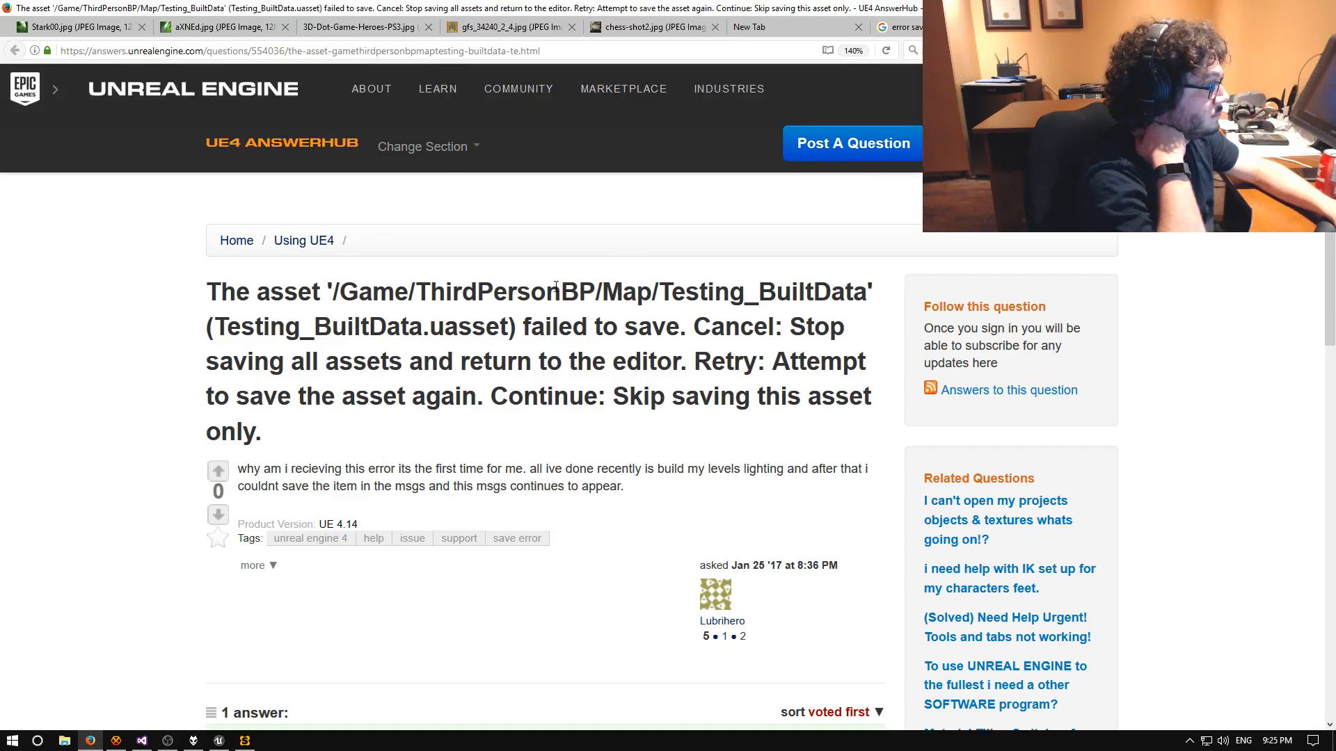
pyautogui.scroll(-5, 556, 289)
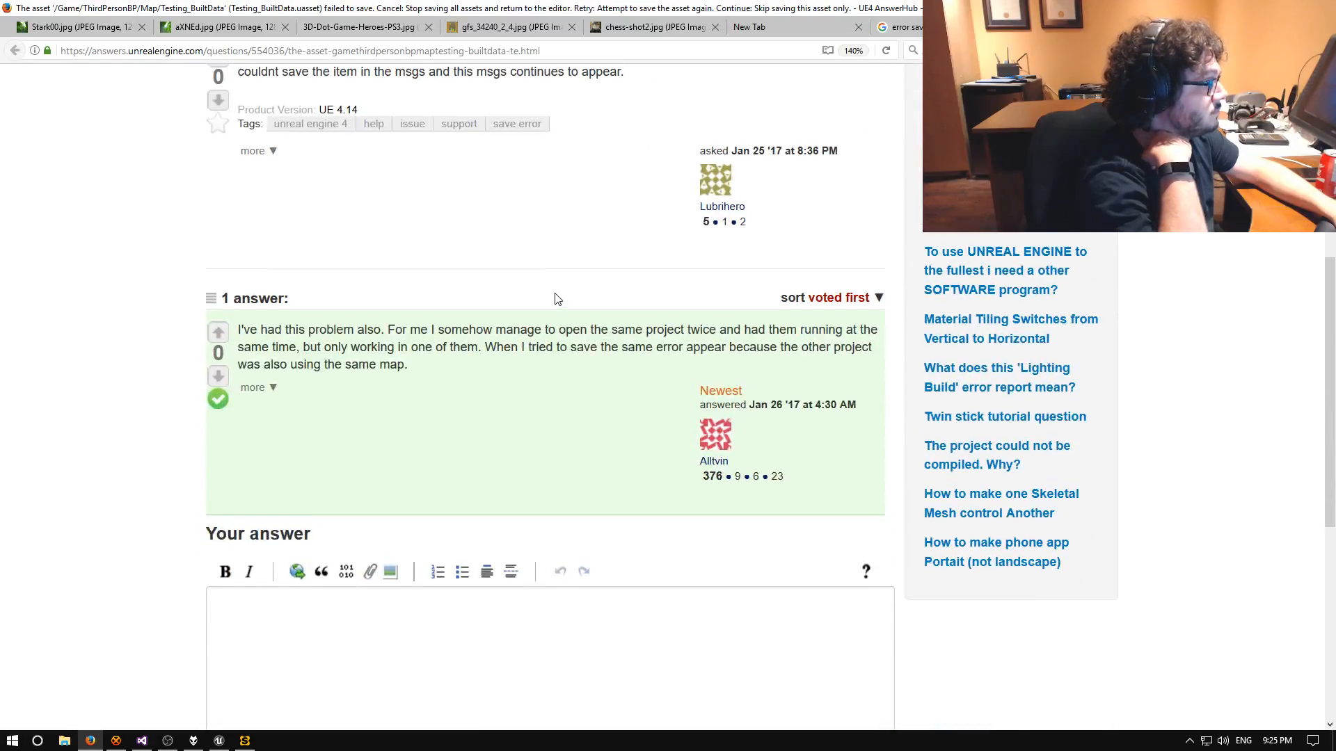
pyautogui.scroll(1, 557, 299)
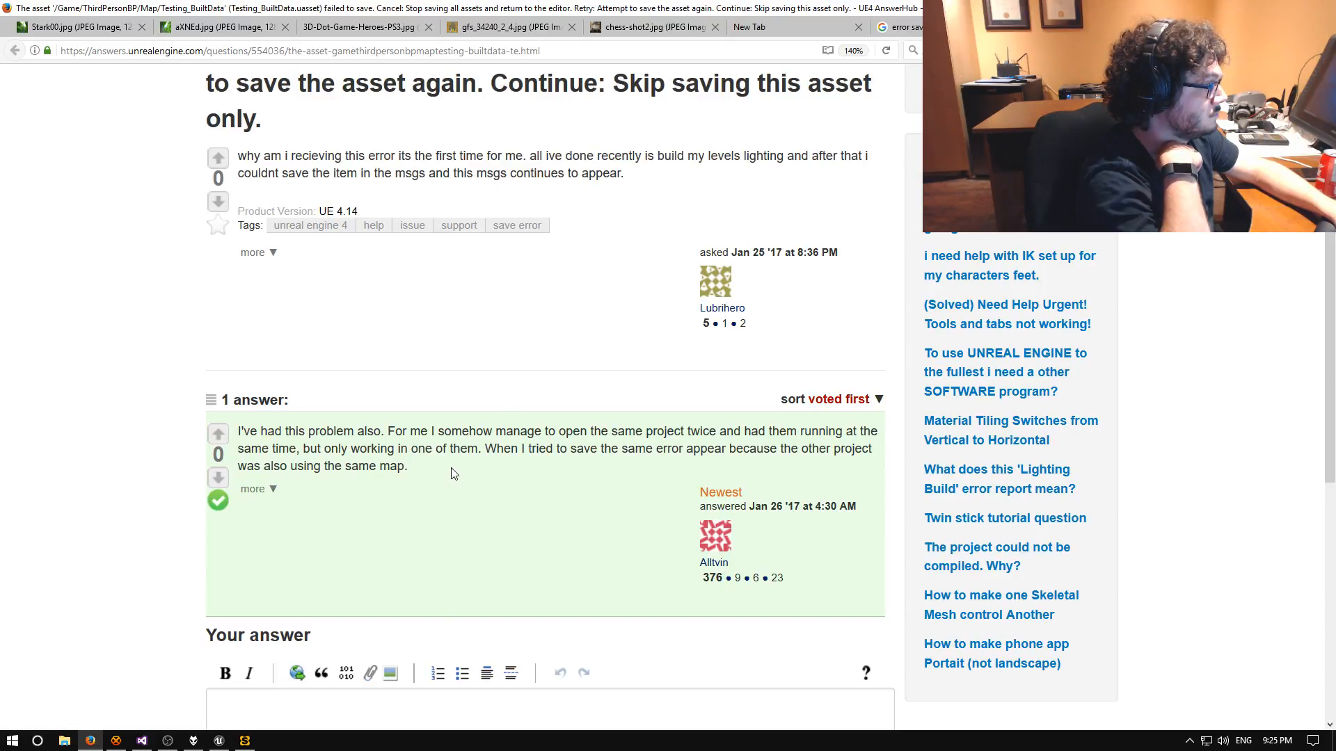
# Check which Unreal Editor windows are open, switch back to Firefox and close the Testing_BuiltData thread.
pyautogui.click(218, 741)
pyautogui.moveTo(225, 744)
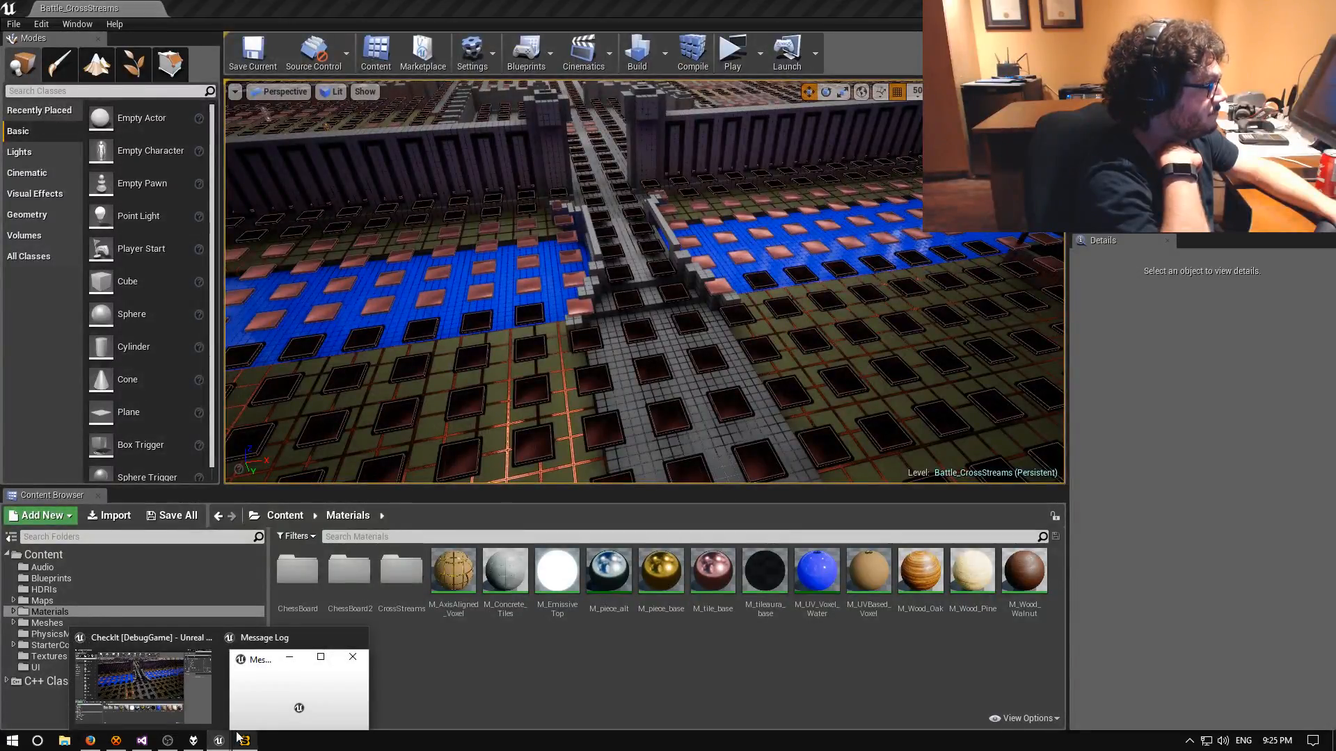
pyautogui.click(445, 683)
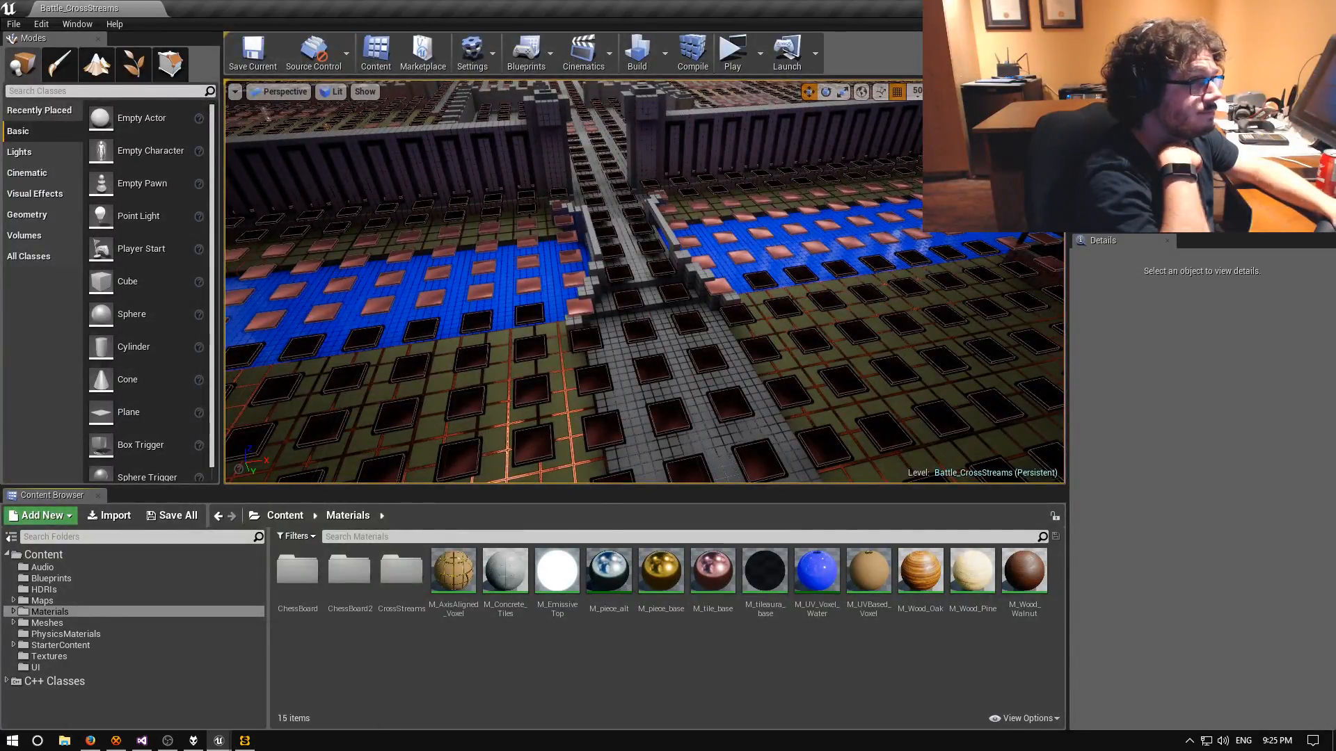
pyautogui.click(1276, 7)
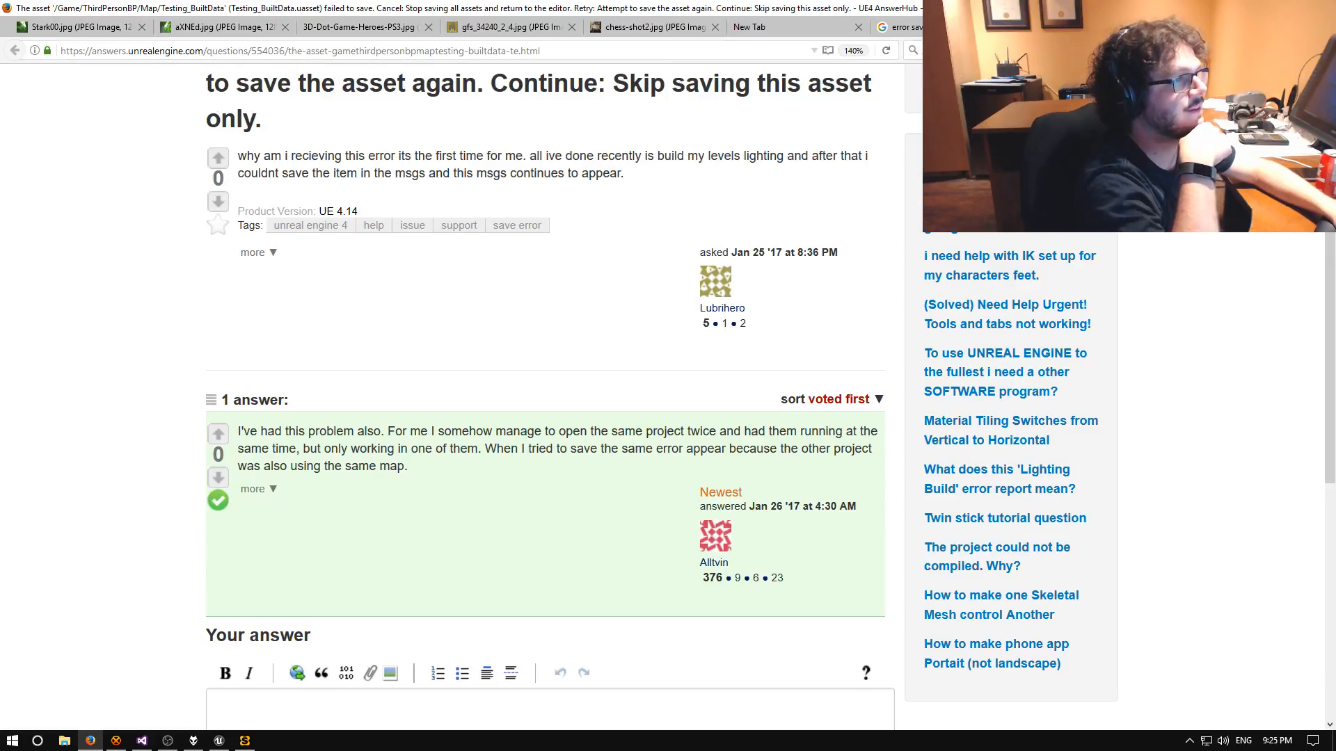
pyautogui.hotkey('ctrl', 'w')
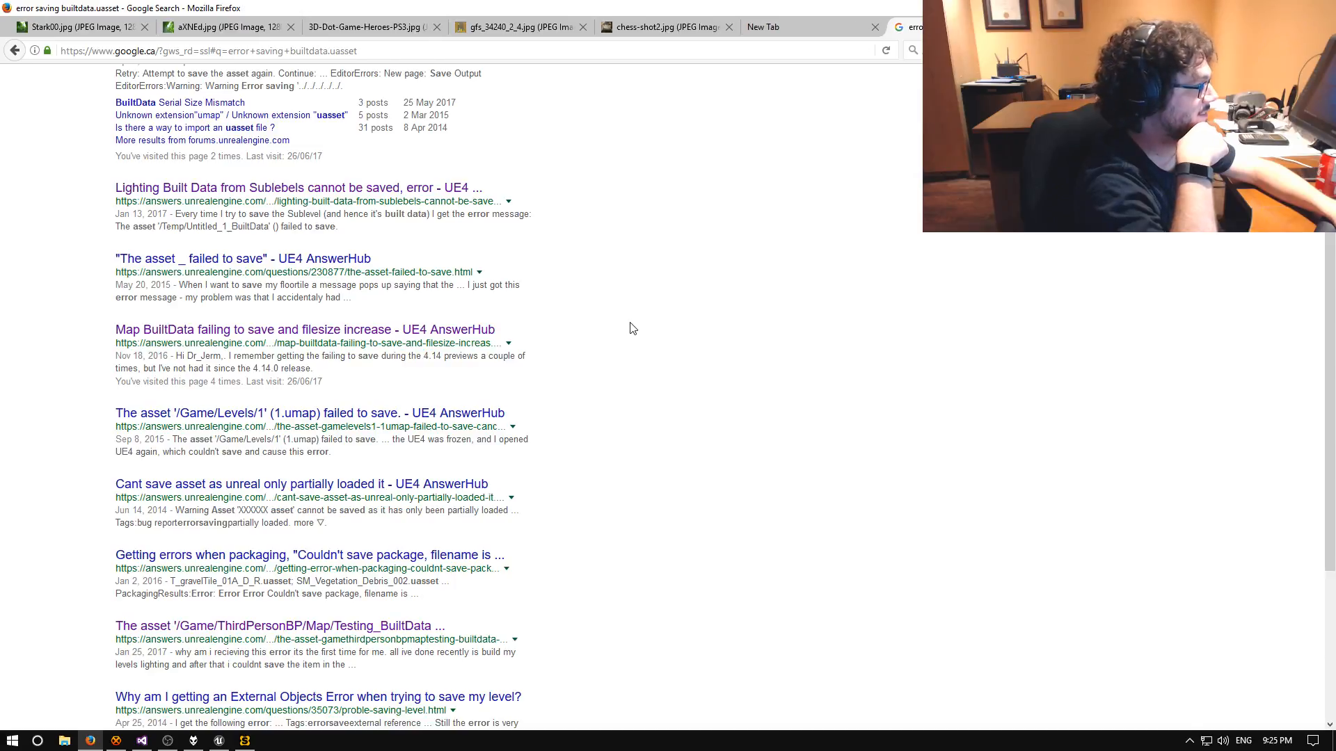
# Open the result "Getting errors when packaging, "Couldn't save package, filename is too long"", skim the question and return to the search results.
pyautogui.scroll(-2, 633, 329)
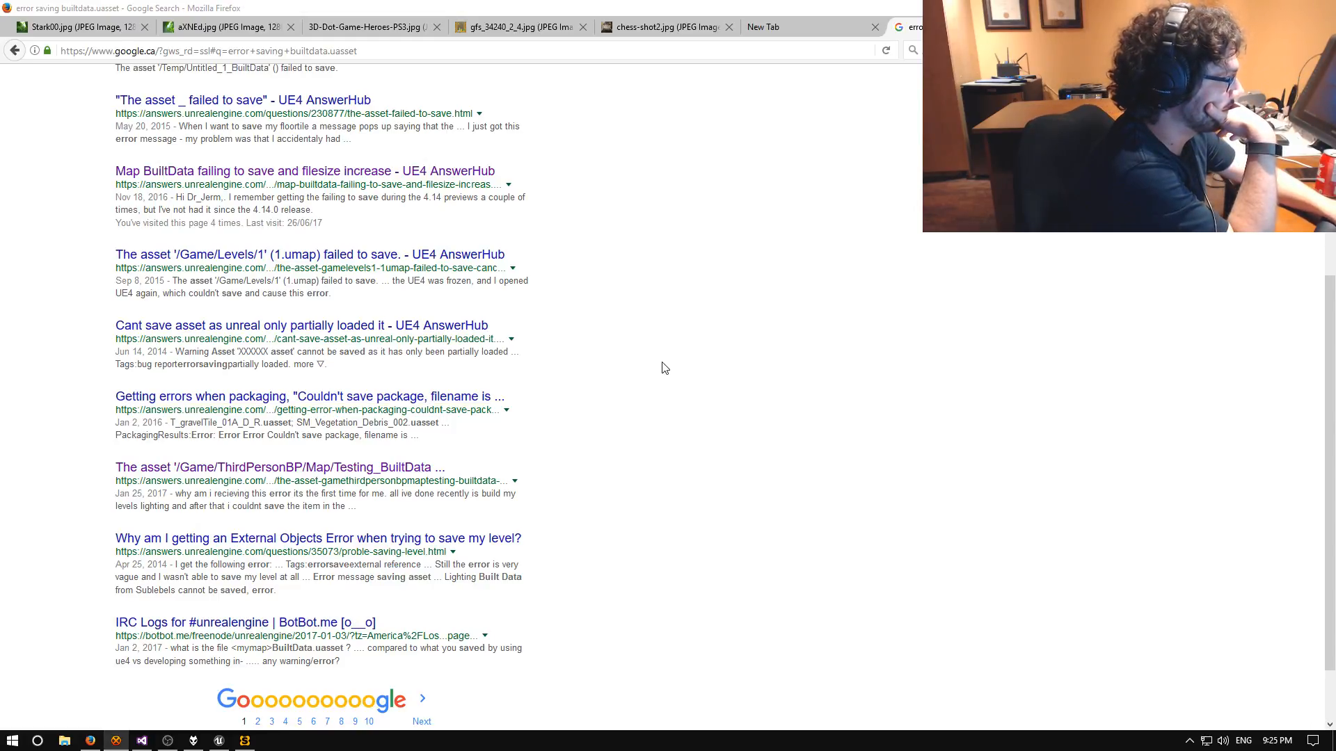
pyautogui.scroll(-2, 663, 369)
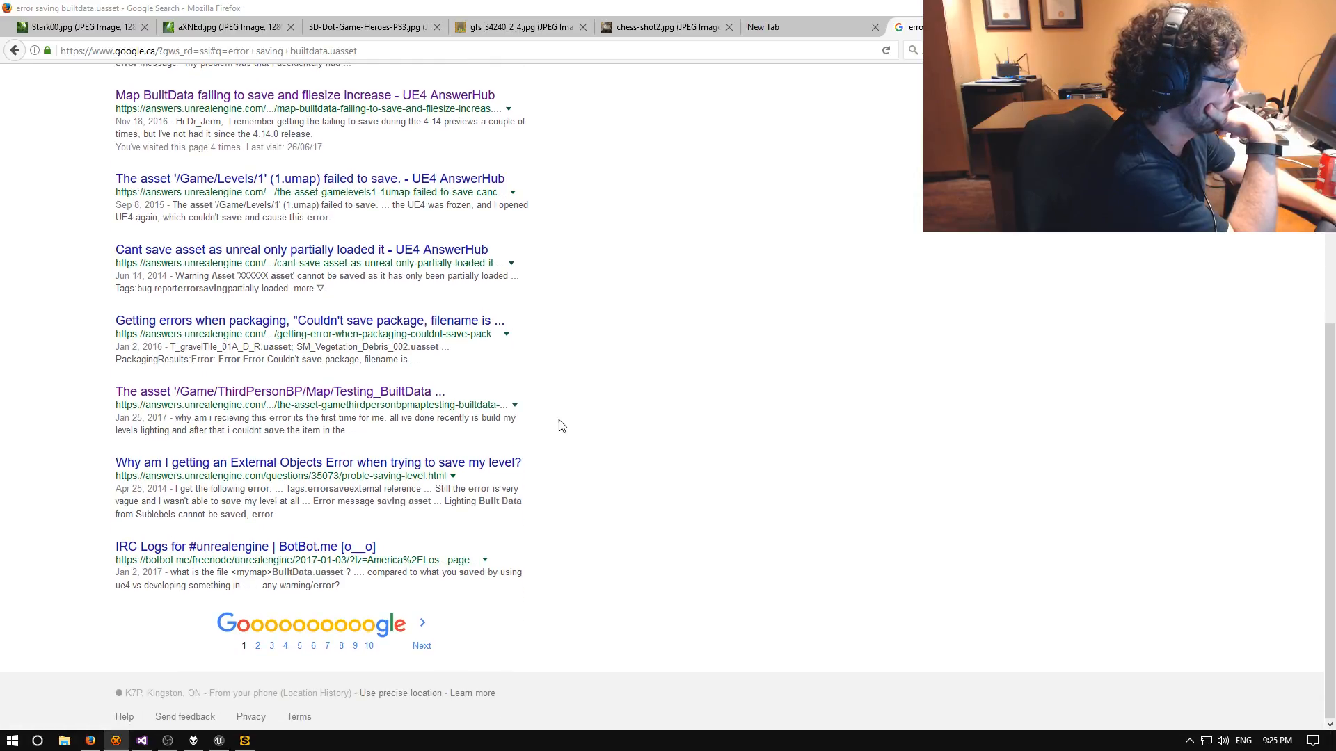
pyautogui.click(347, 320)
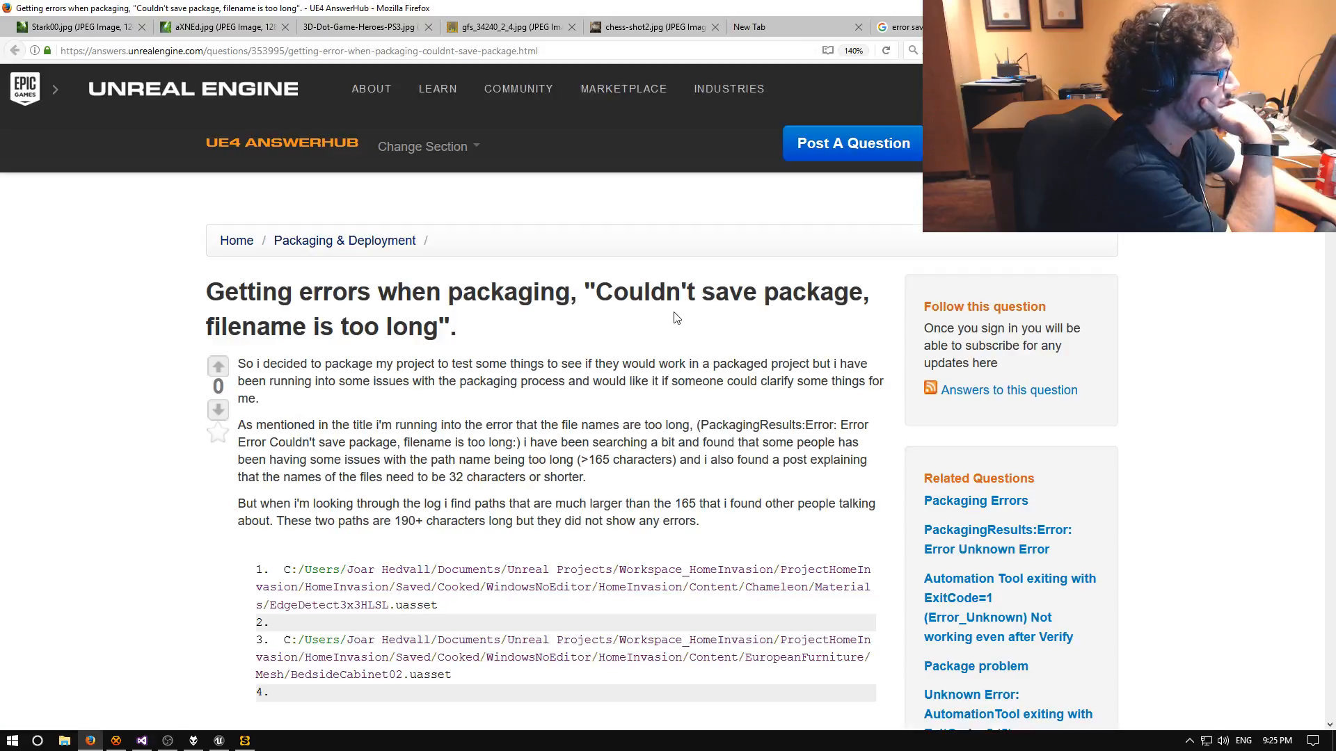
pyautogui.scroll(-3, 684, 359)
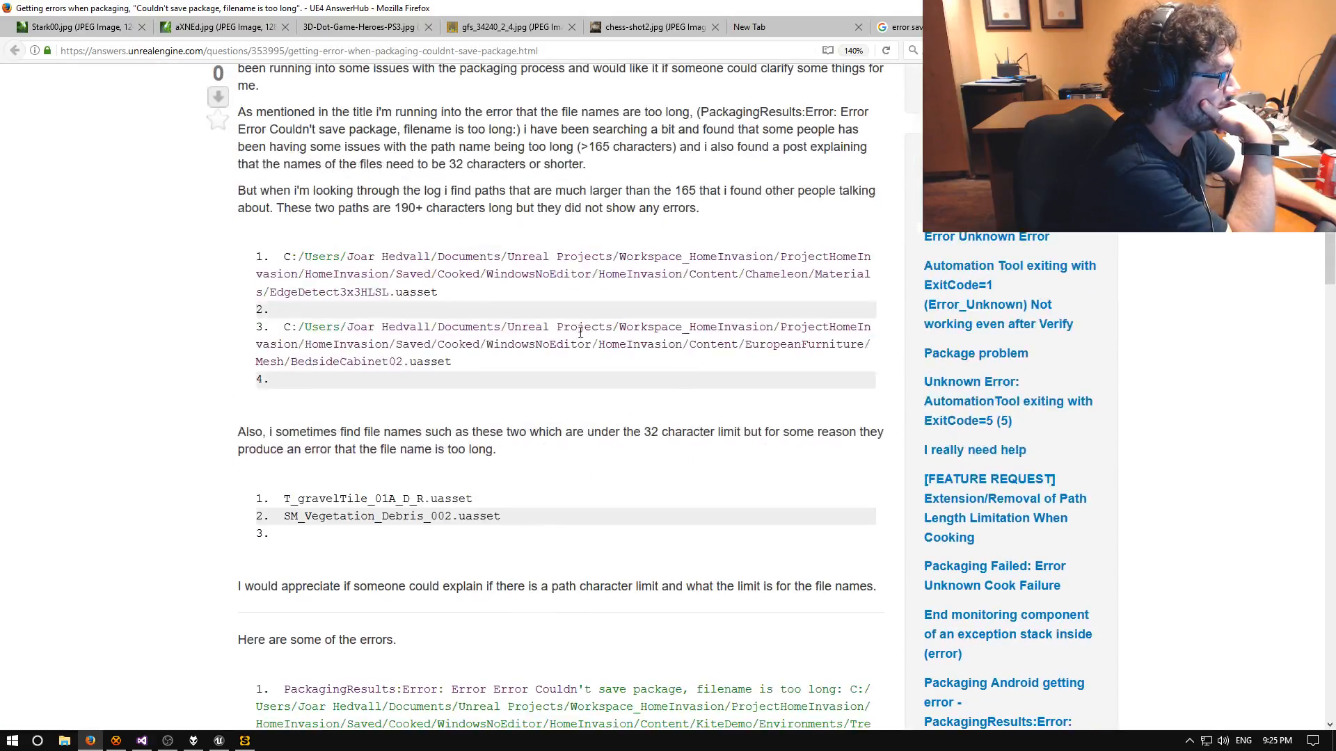
pyautogui.hotkey('alt', 'Left')
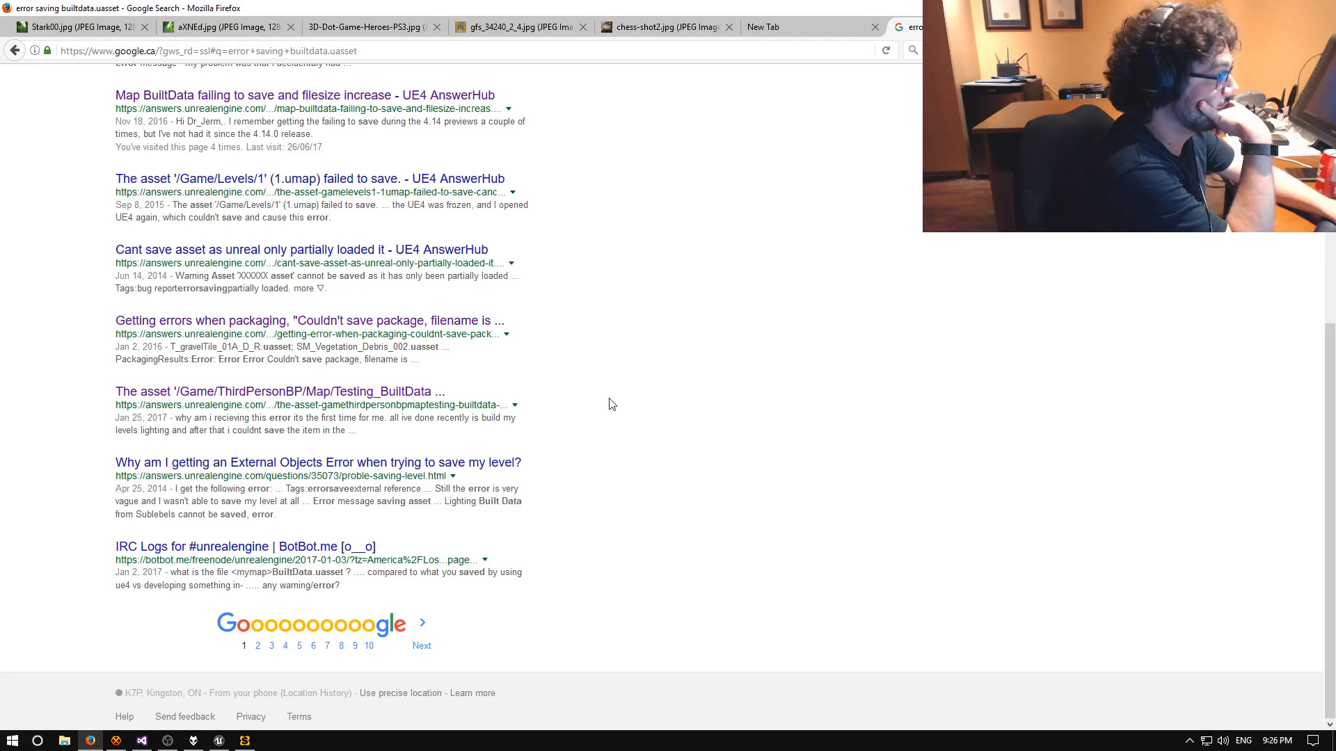
# Check the second results page, refine the Google search to "error saving builtdata.uasset ue4" and look through the results.
pyautogui.click(423, 646)
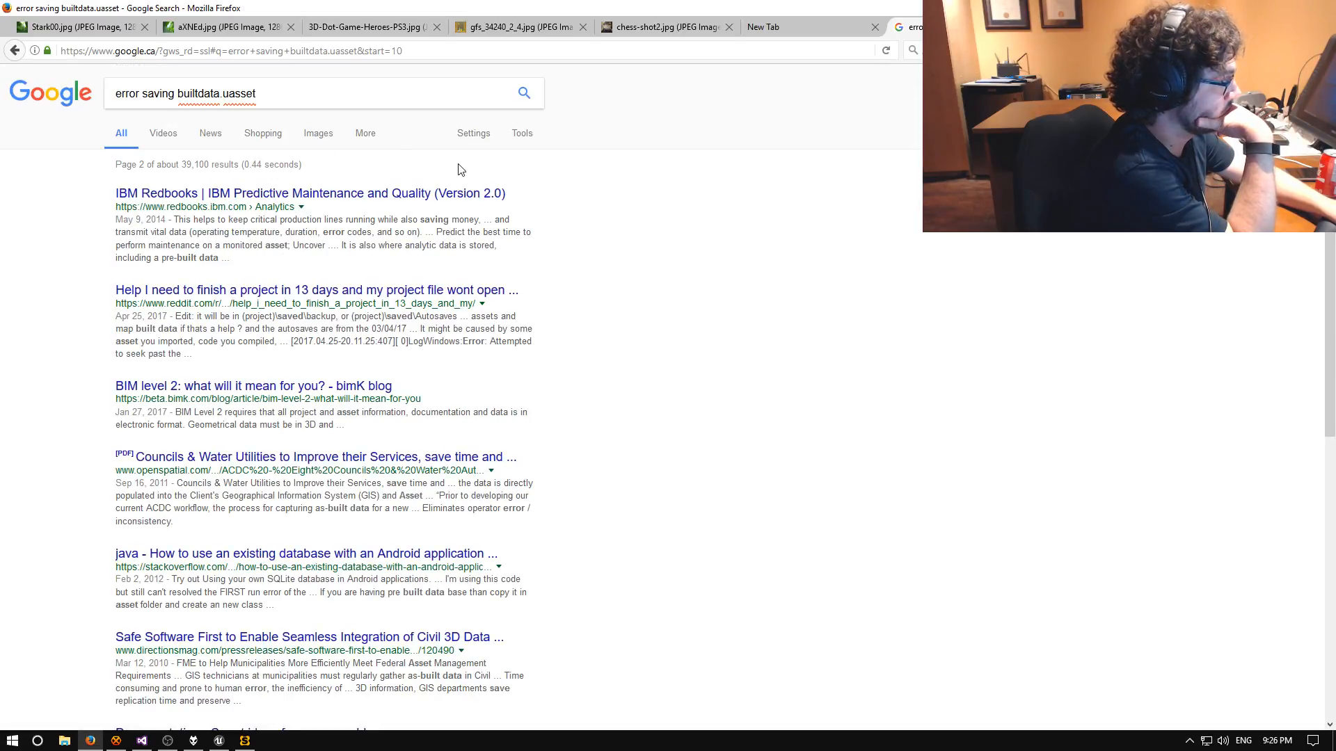
pyautogui.write('ue4')
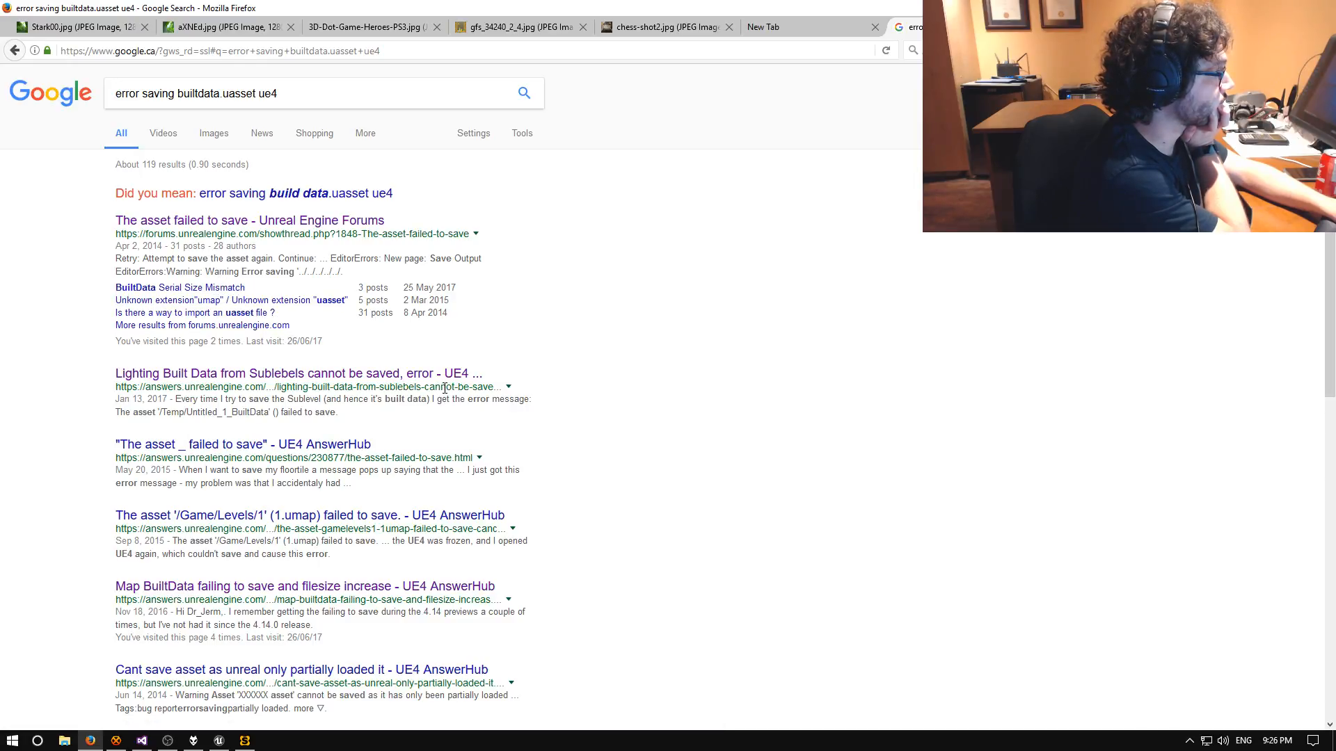
pyautogui.scroll(-3, 414, 422)
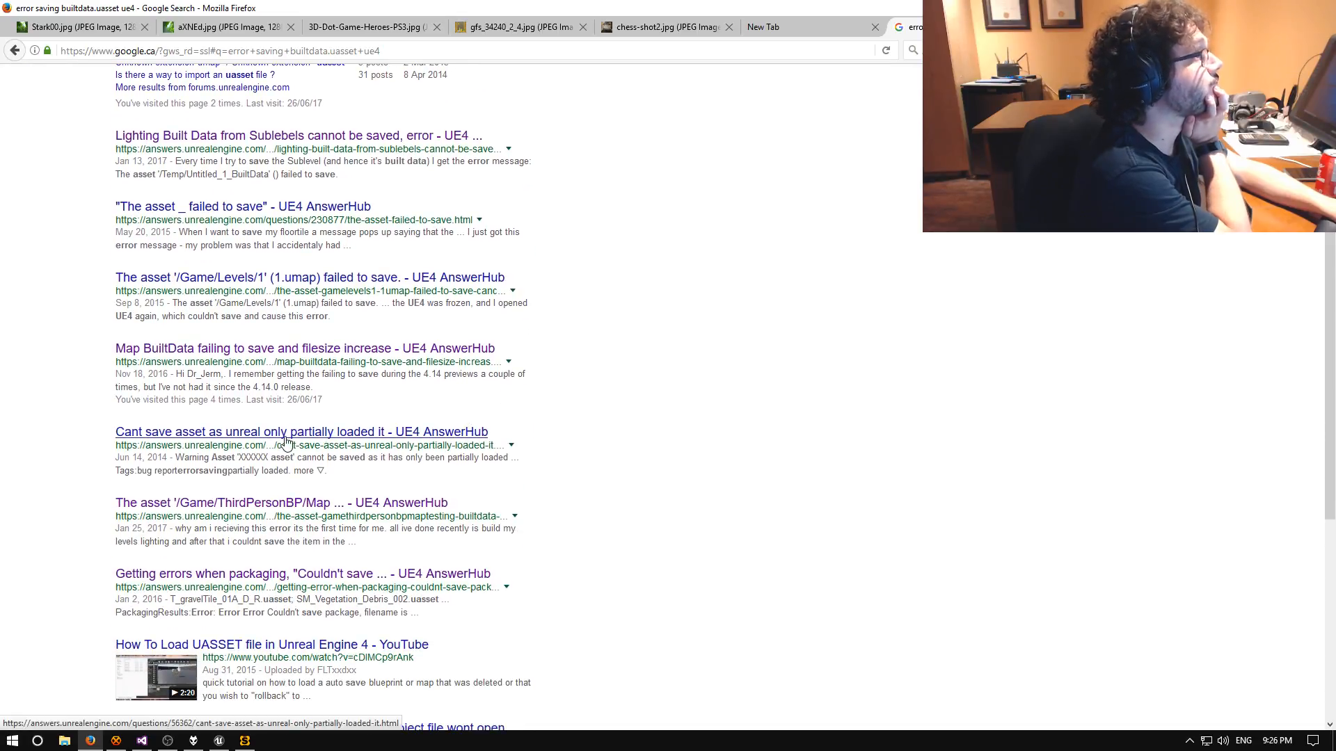
pyautogui.scroll(-3, 287, 440)
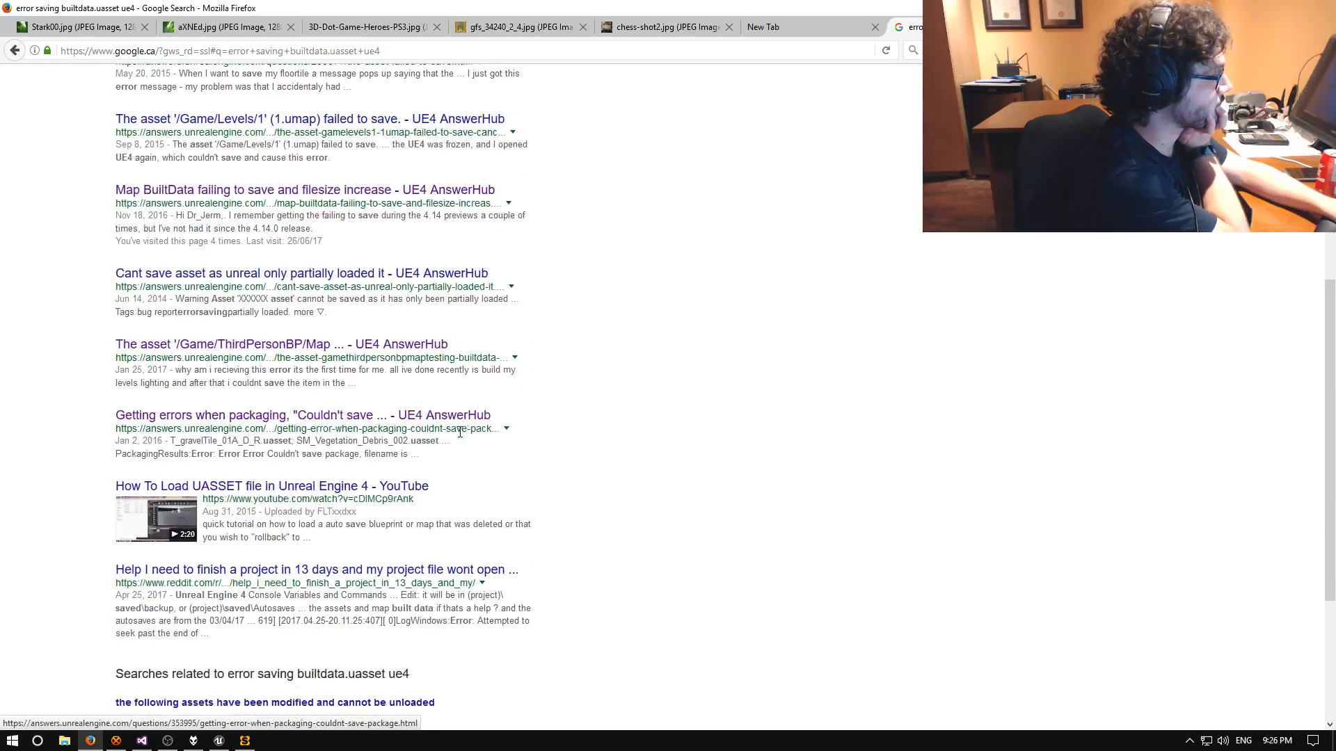
pyautogui.scroll(2, 630, 434)
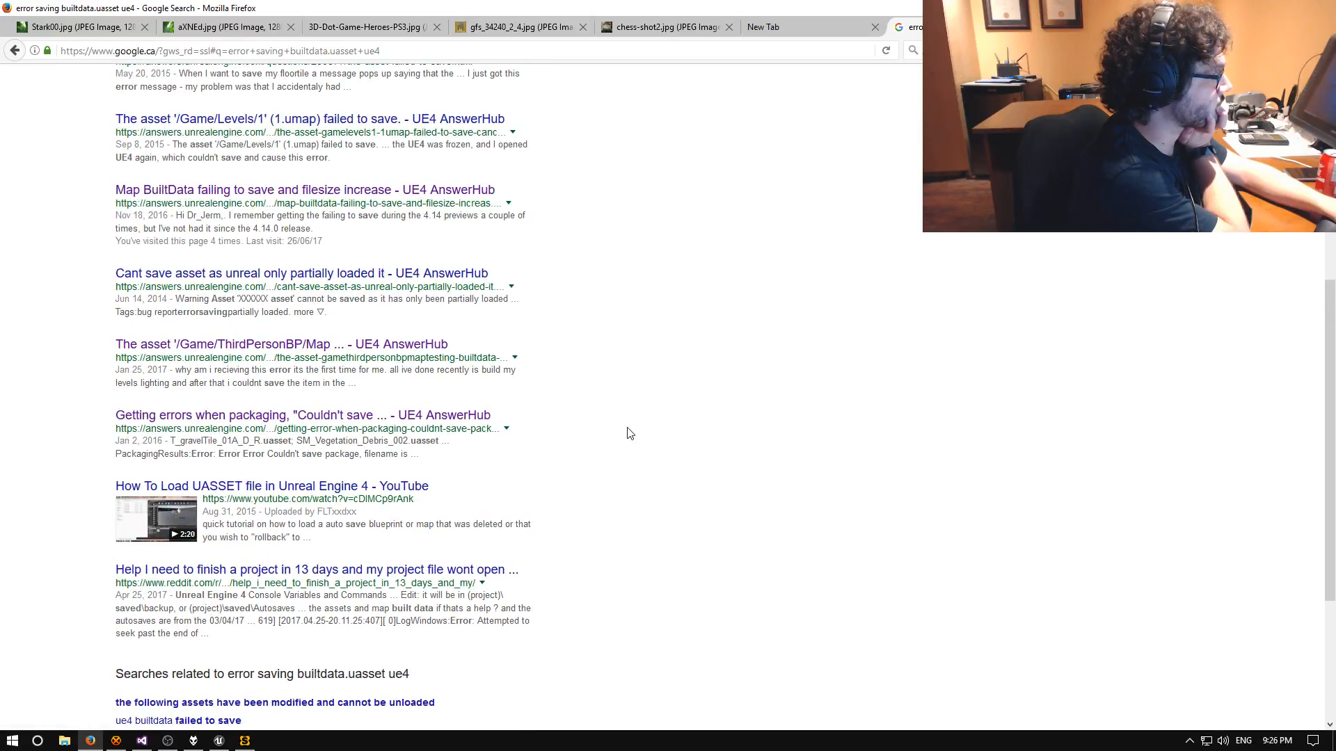
pyautogui.scroll(5, 630, 433)
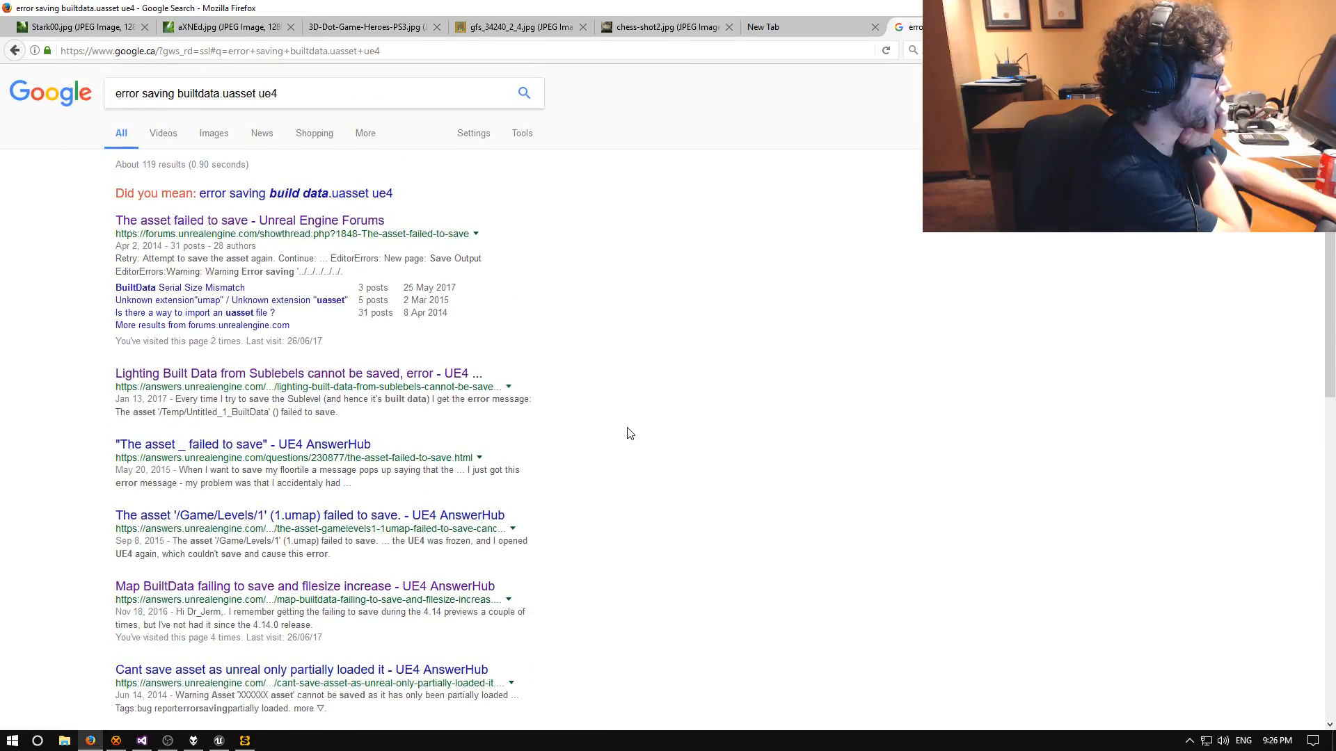
# Switch to Unreal Editor and inspect the waterfall spawner arrows beside the blue water voxels in Battle_CrossStreams.
pyautogui.click(219, 740)
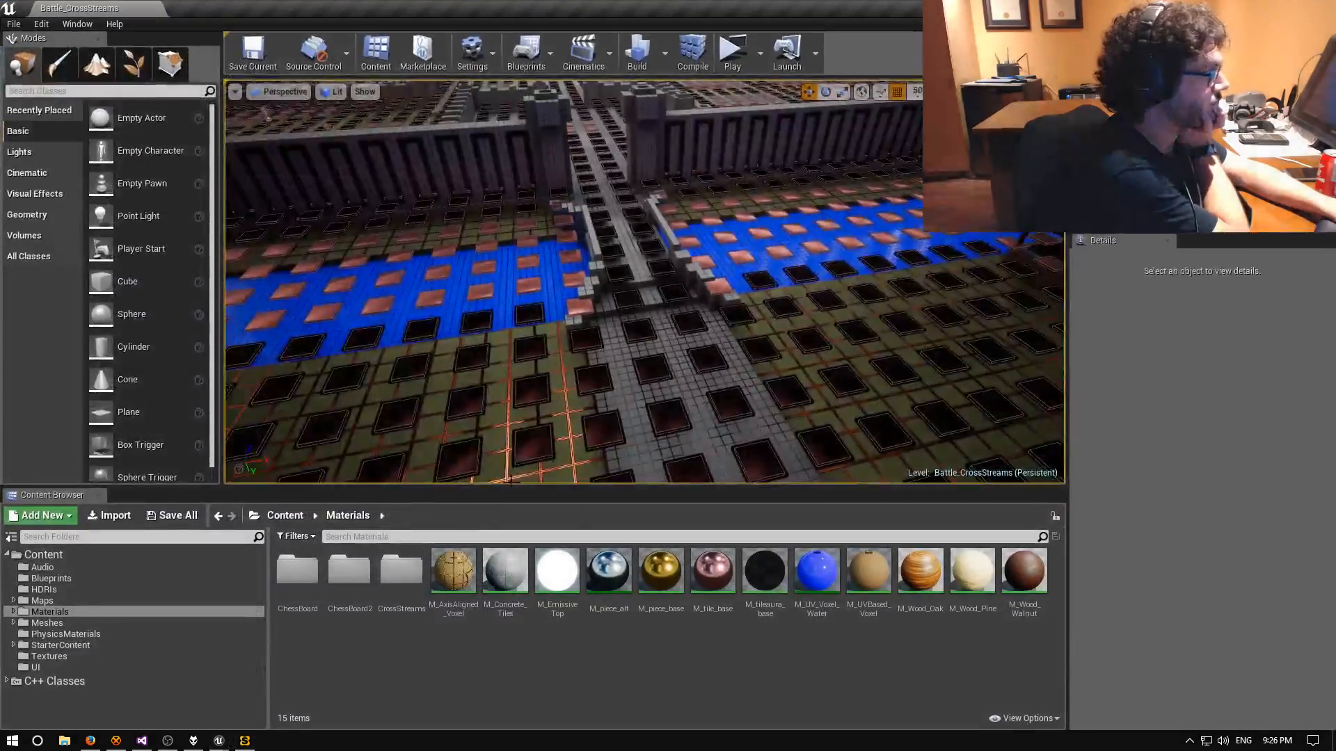
pyautogui.moveTo(644, 281); pyautogui.dragTo(877, 222, button='right')
pyautogui.press('w')
pyautogui.press('a')
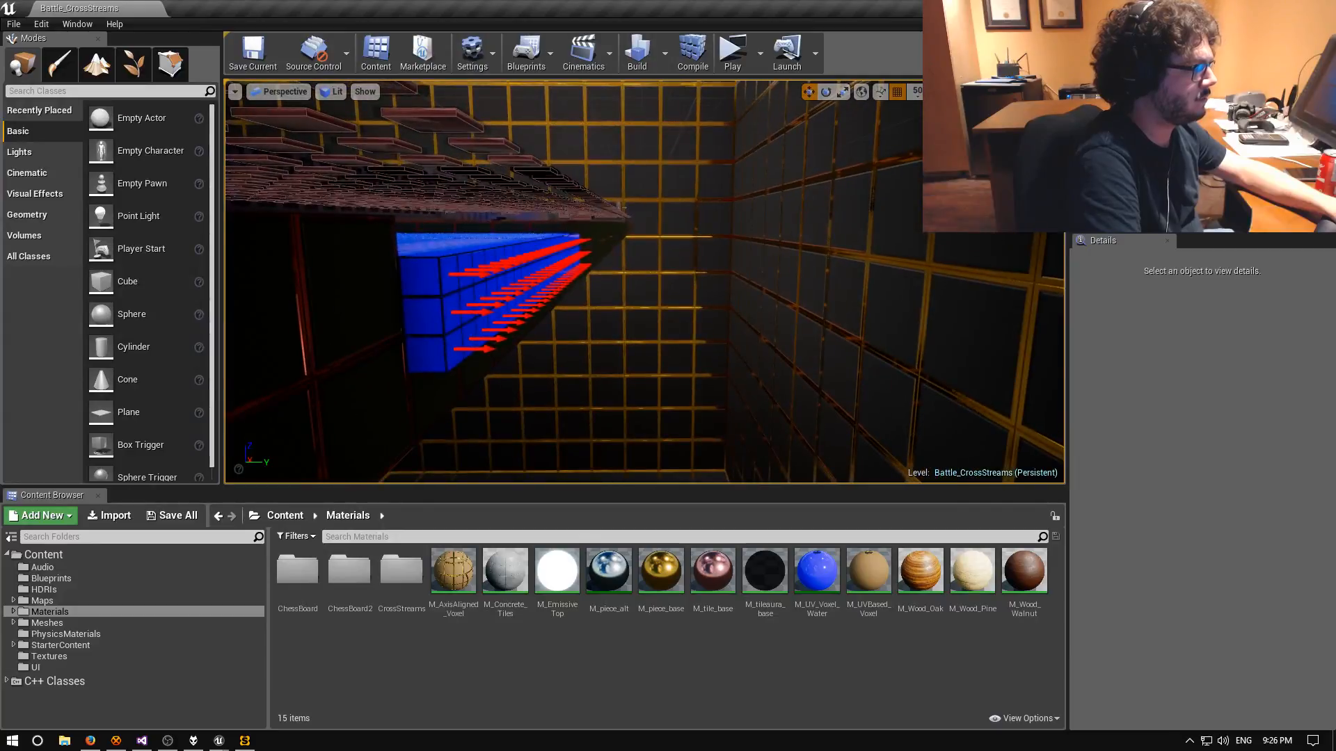
# Switch to Visual Studio and review WaterfallSpawner.cpp from its constructor through PostEditChangeProperty.
pyautogui.click(141, 740)
pyautogui.scroll(16, 391, 424)
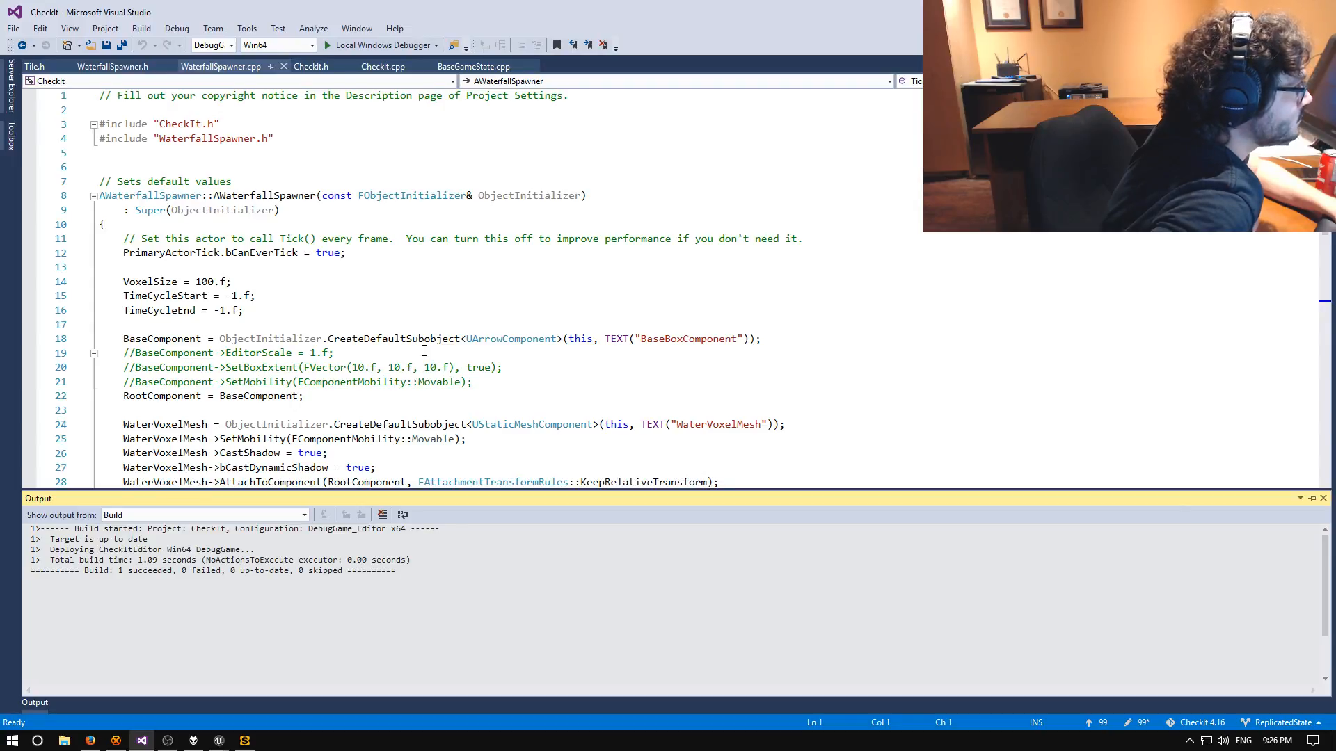
pyautogui.scroll(-3, 423, 351)
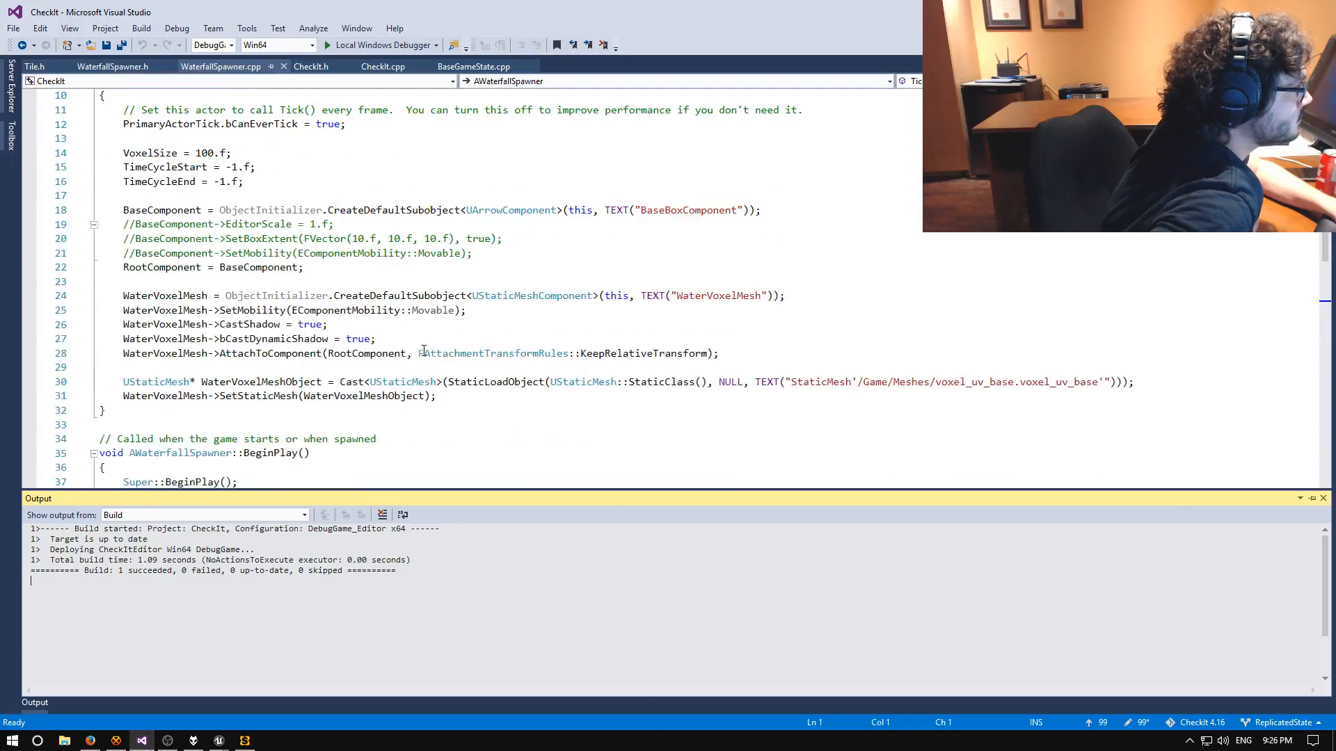
pyautogui.click(360, 339)
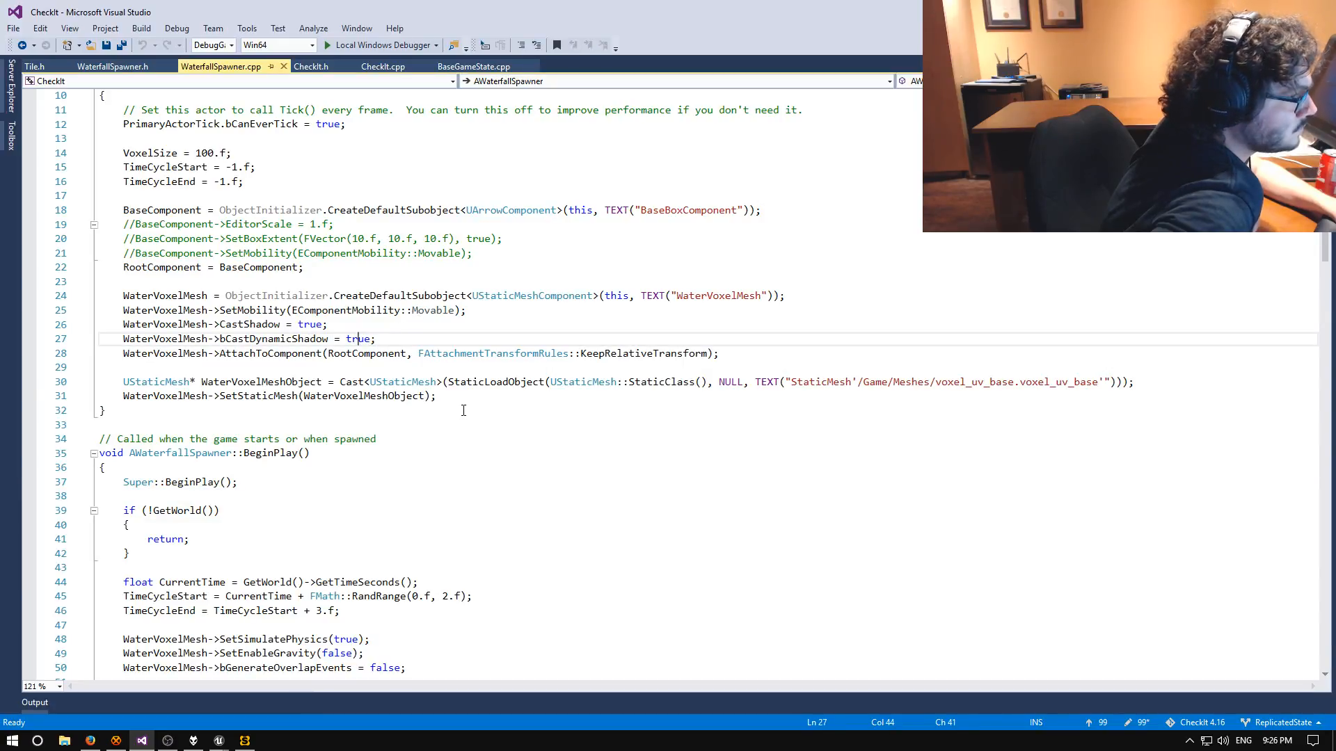
pyautogui.scroll(-1, 463, 410)
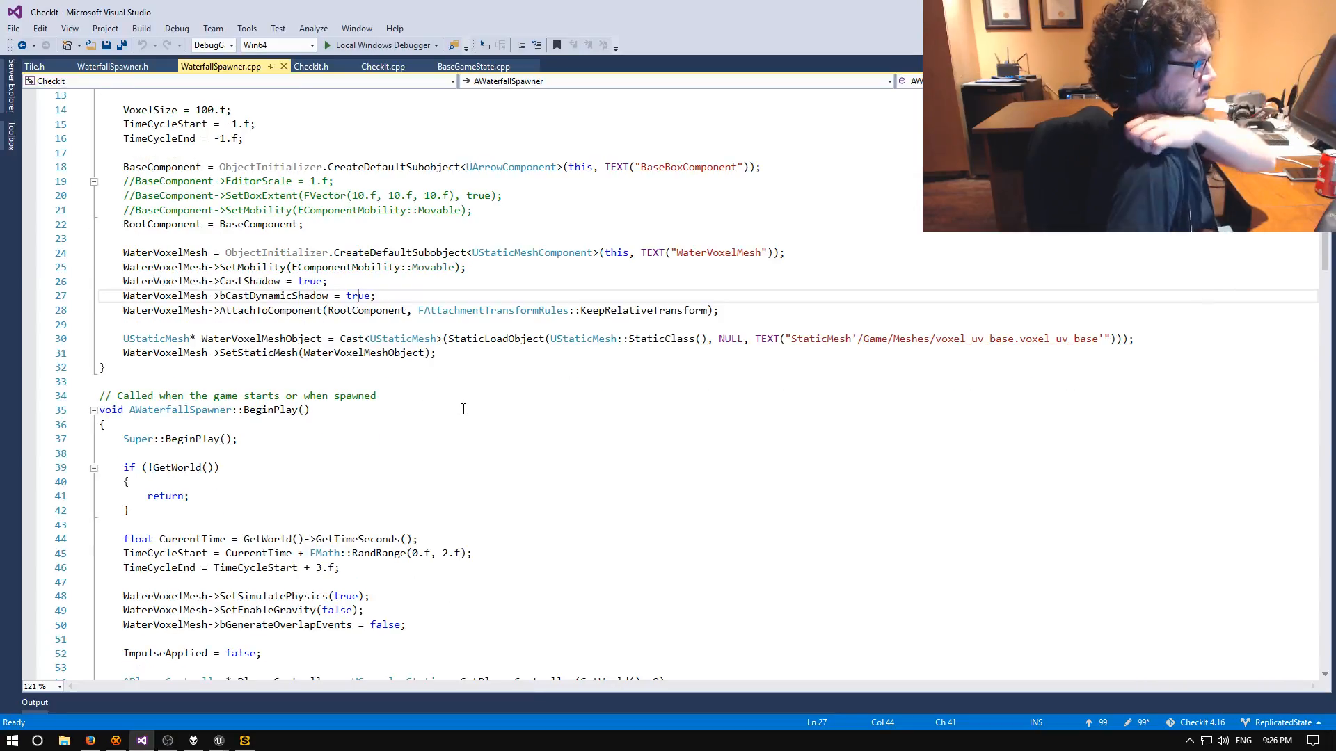
pyautogui.scroll(-5, 463, 409)
pyautogui.scroll(-20, 471, 411)
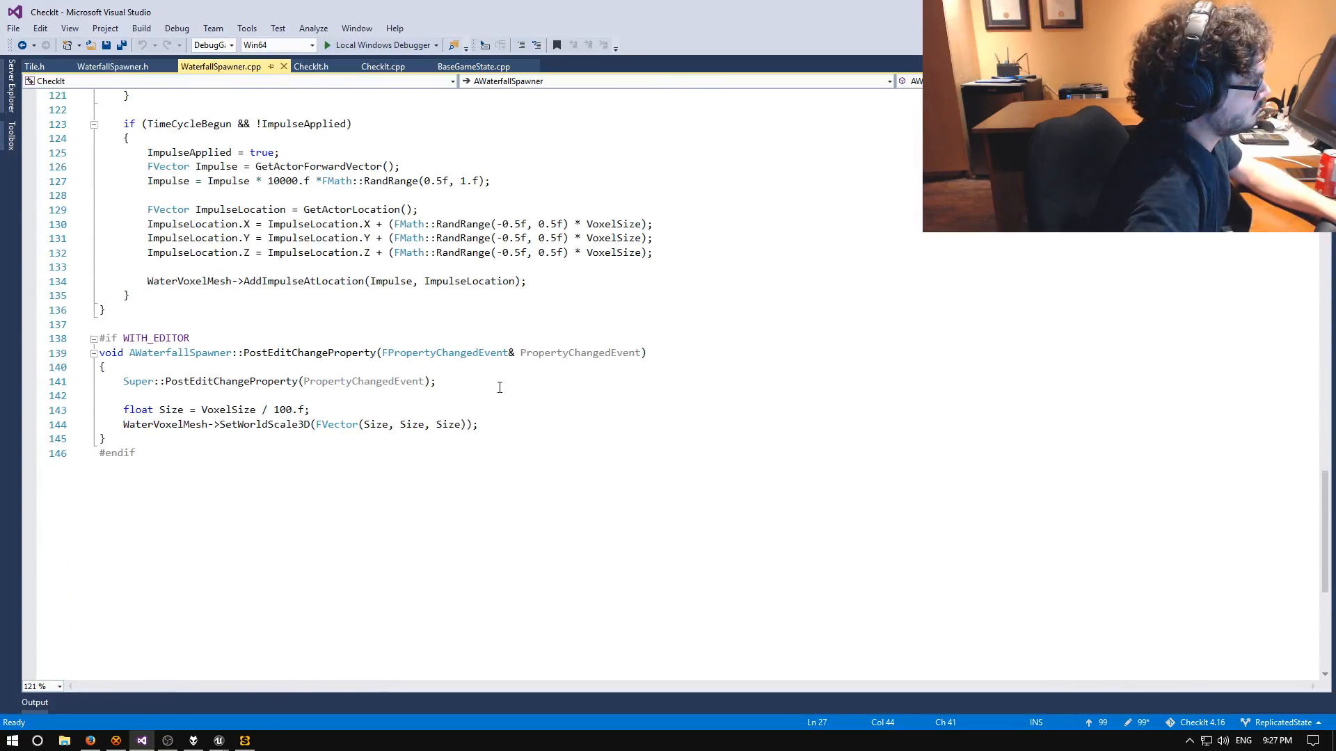
# Return to the start of WaterfallSpawner.cpp, switch to Unreal Editor and inspect the level's water channels, tiles and bridge.
pyautogui.scroll(20, 499, 387)
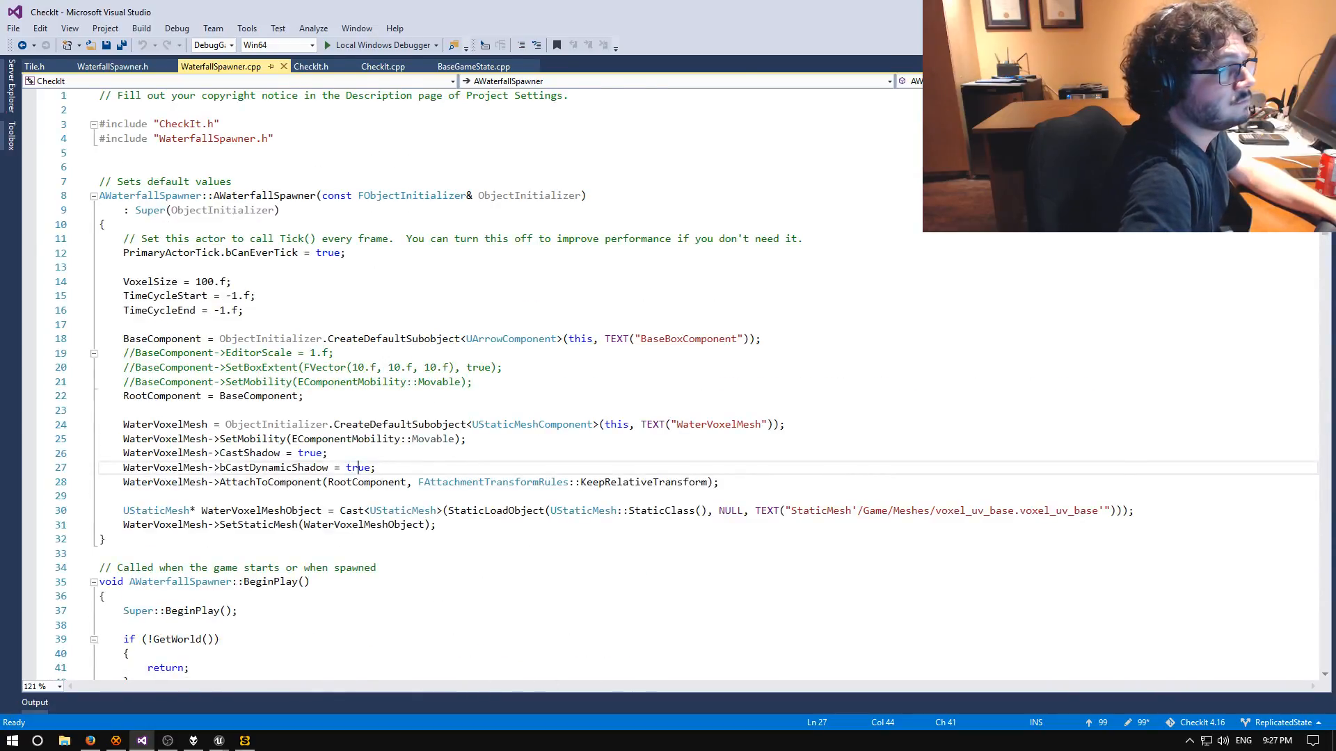
pyautogui.hotkey('alt', 'Tab')
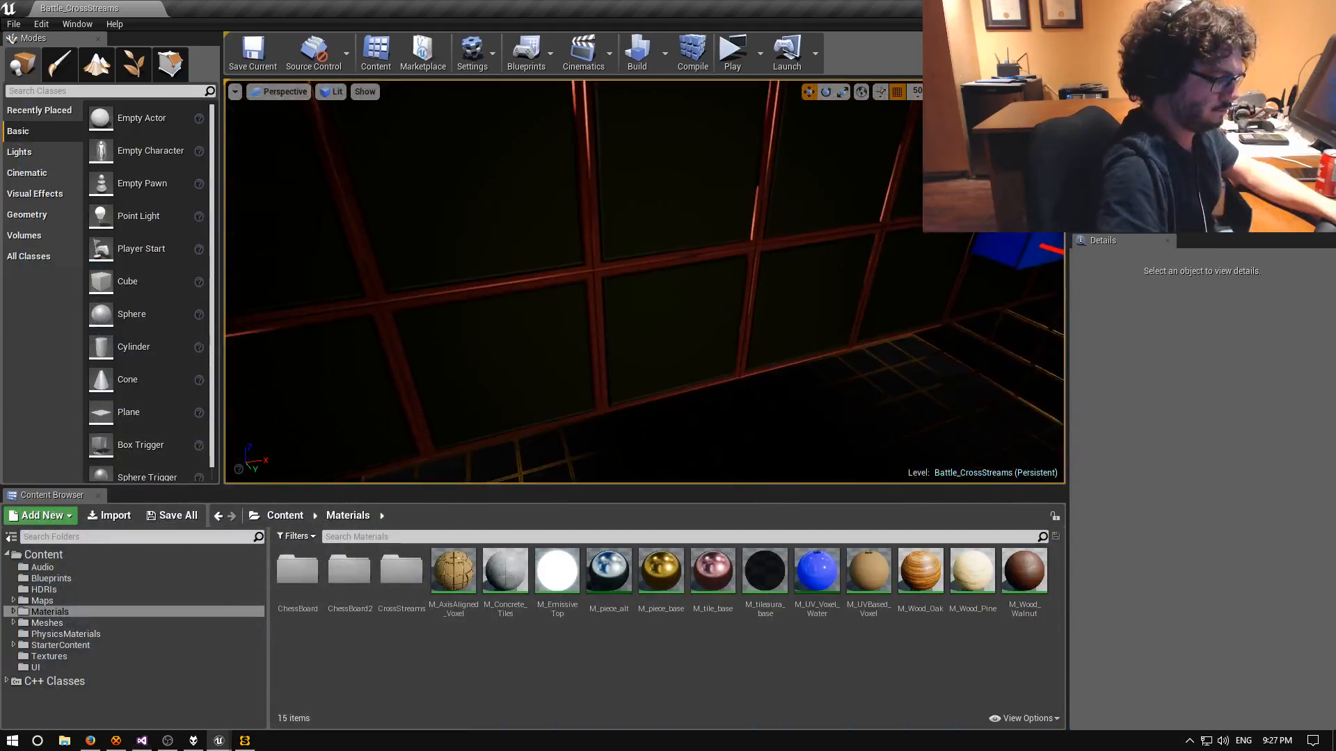
pyautogui.moveTo(644, 282); pyautogui.dragTo(696, 285, button='right')
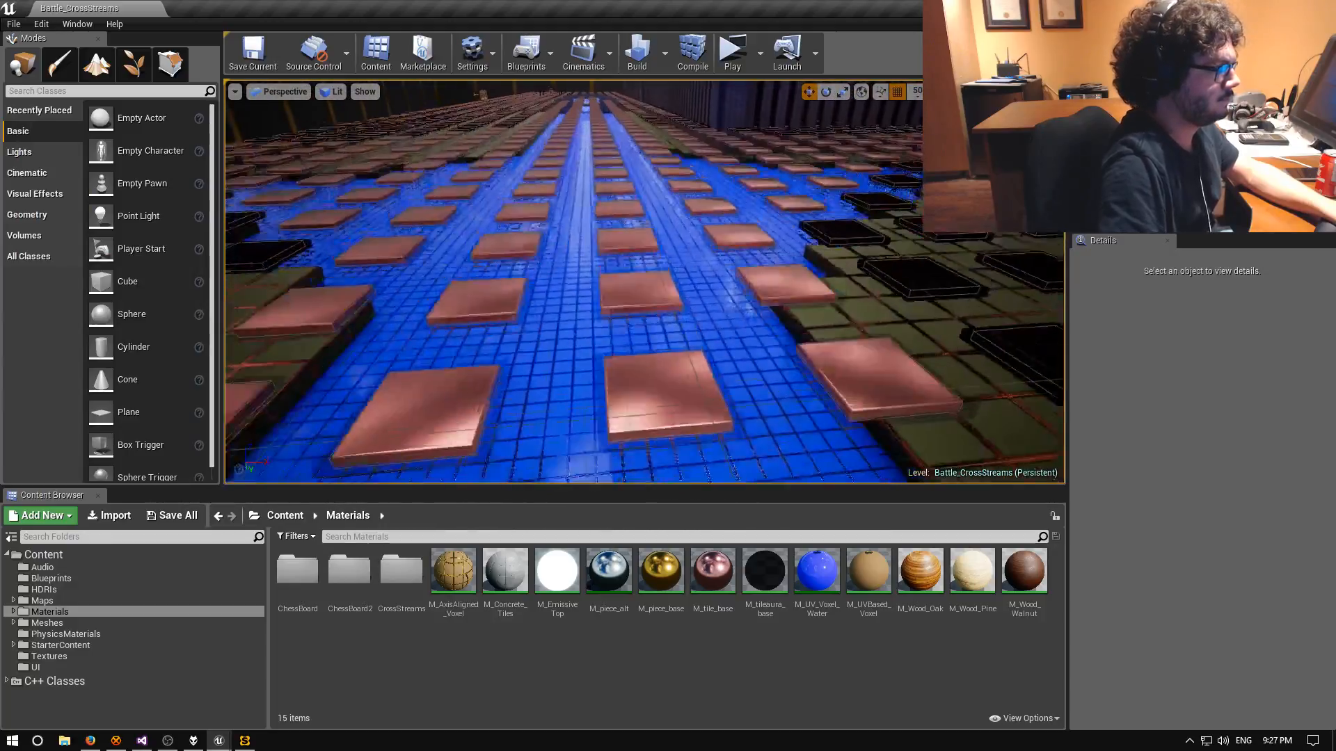
pyautogui.moveTo(696, 285); pyautogui.dragTo(695, 307, button='right')
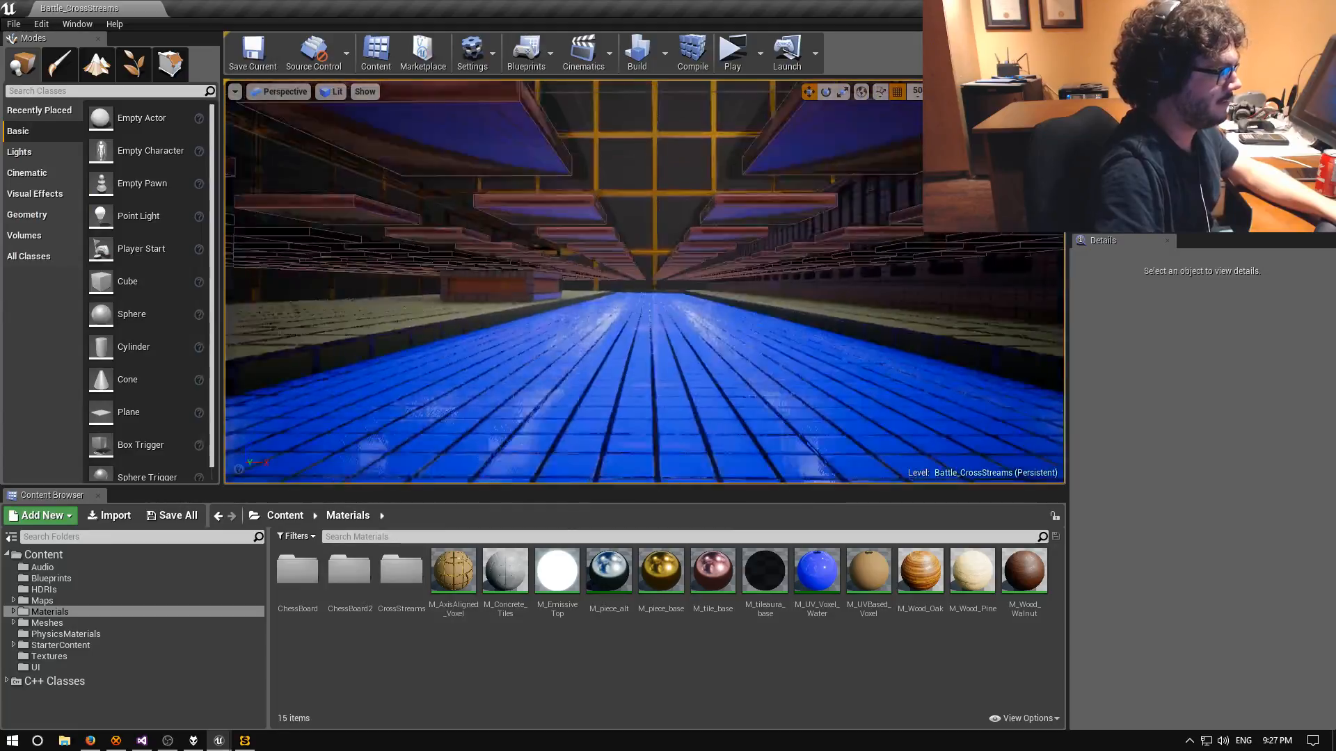
pyautogui.moveTo(696, 306); pyautogui.dragTo(696, 361, button='right')
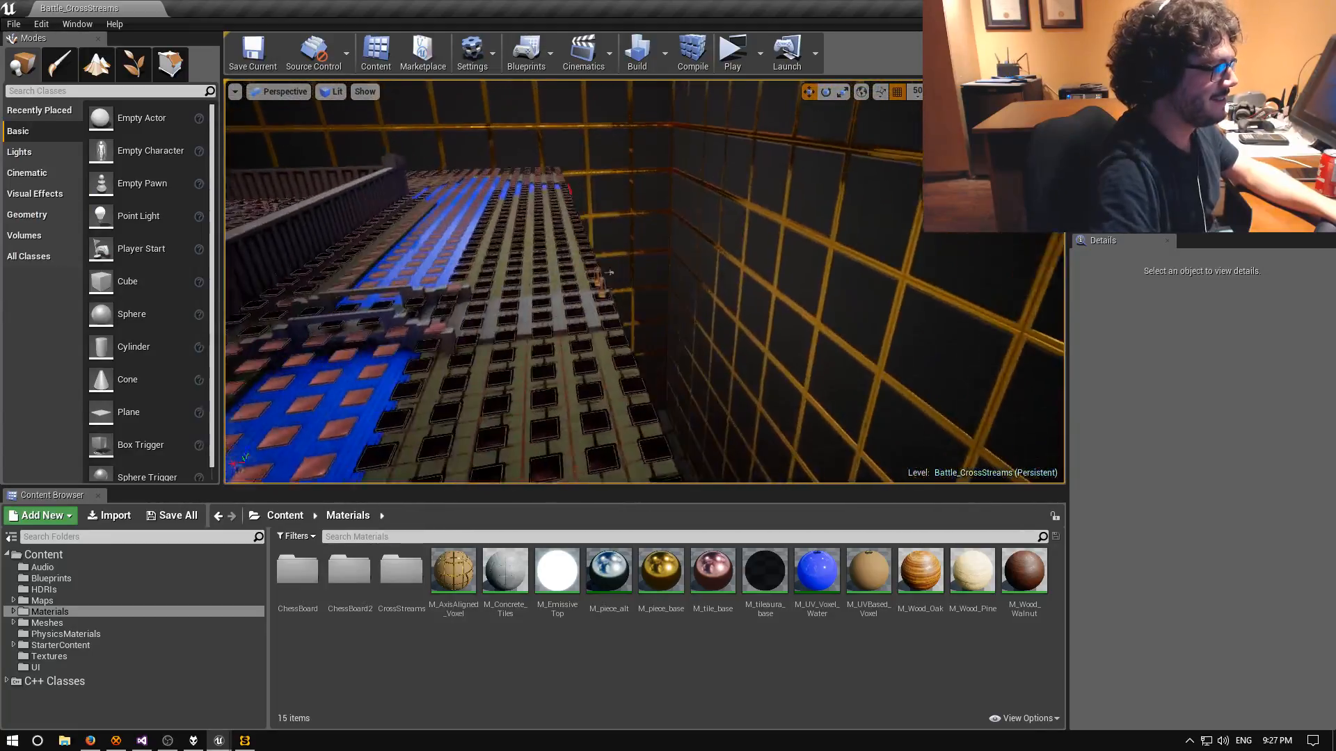
pyautogui.moveTo(755, 317); pyautogui.dragTo(925, 401, button='right')
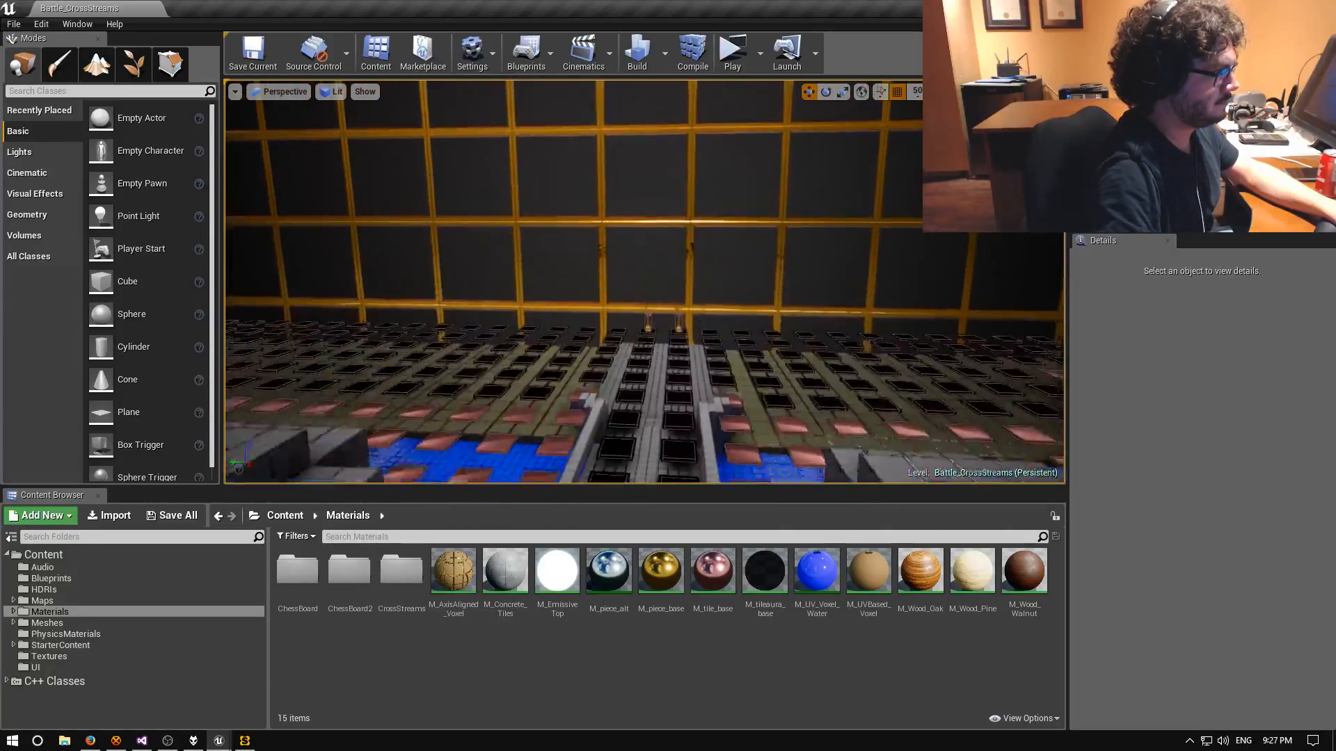
pyautogui.moveTo(640, 299); pyautogui.dragTo(689, 313, button='right')
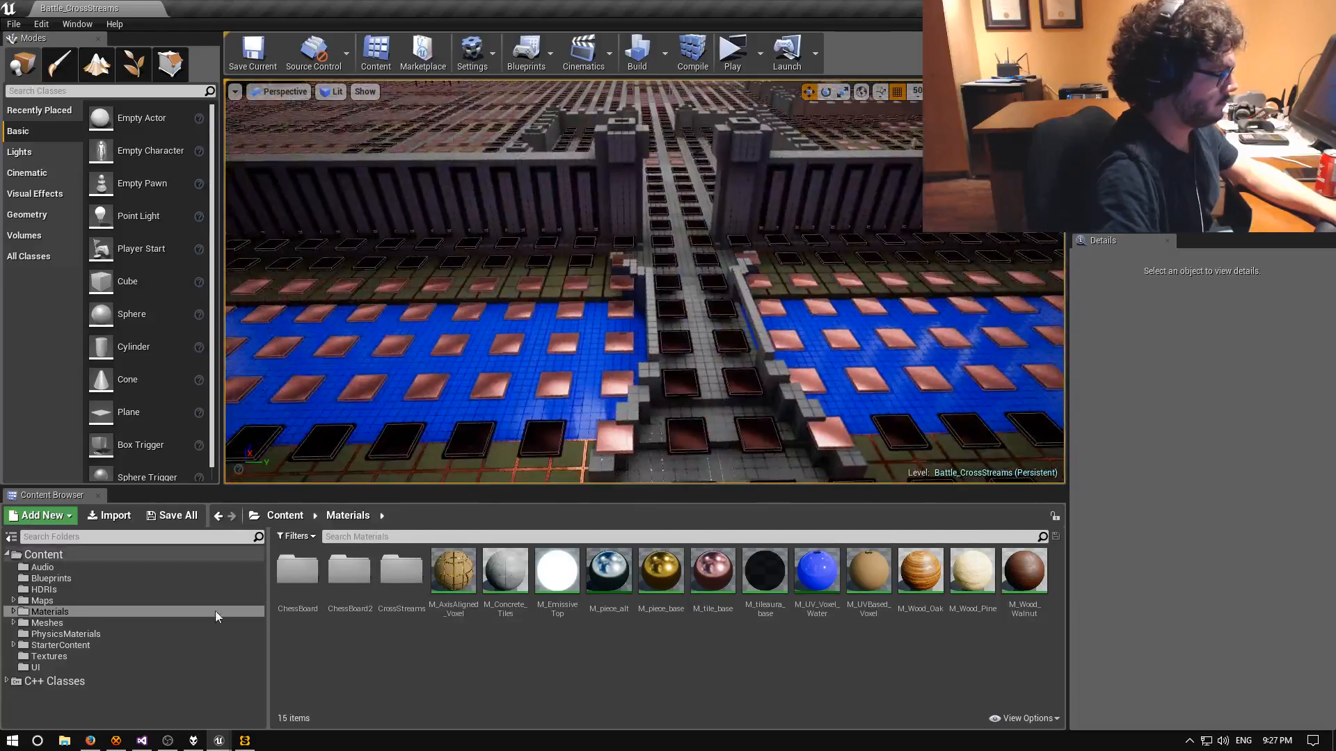
# Switch to Firefox and search Google for "ue4 maximum number of lightmaps".
pyautogui.click(90, 741)
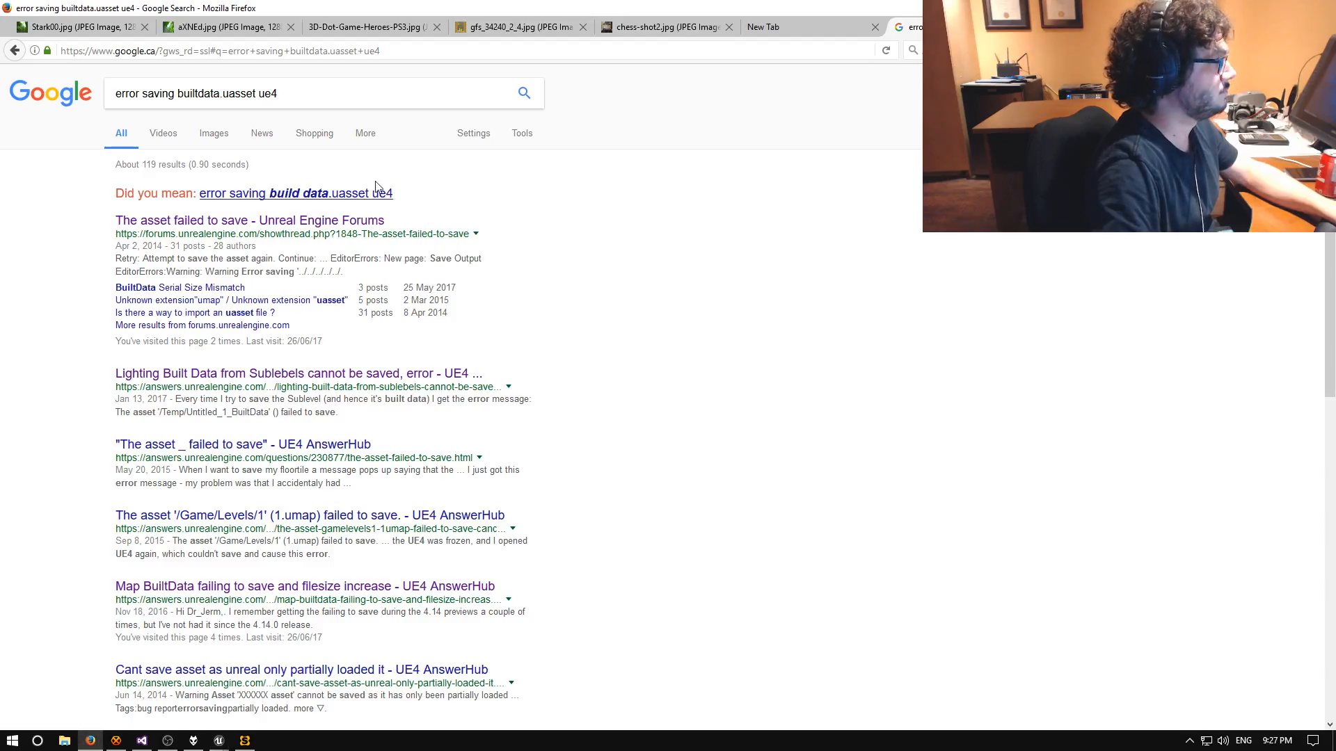
pyautogui.tripleClick(333, 98)
pyautogui.write('ue4 maxi')
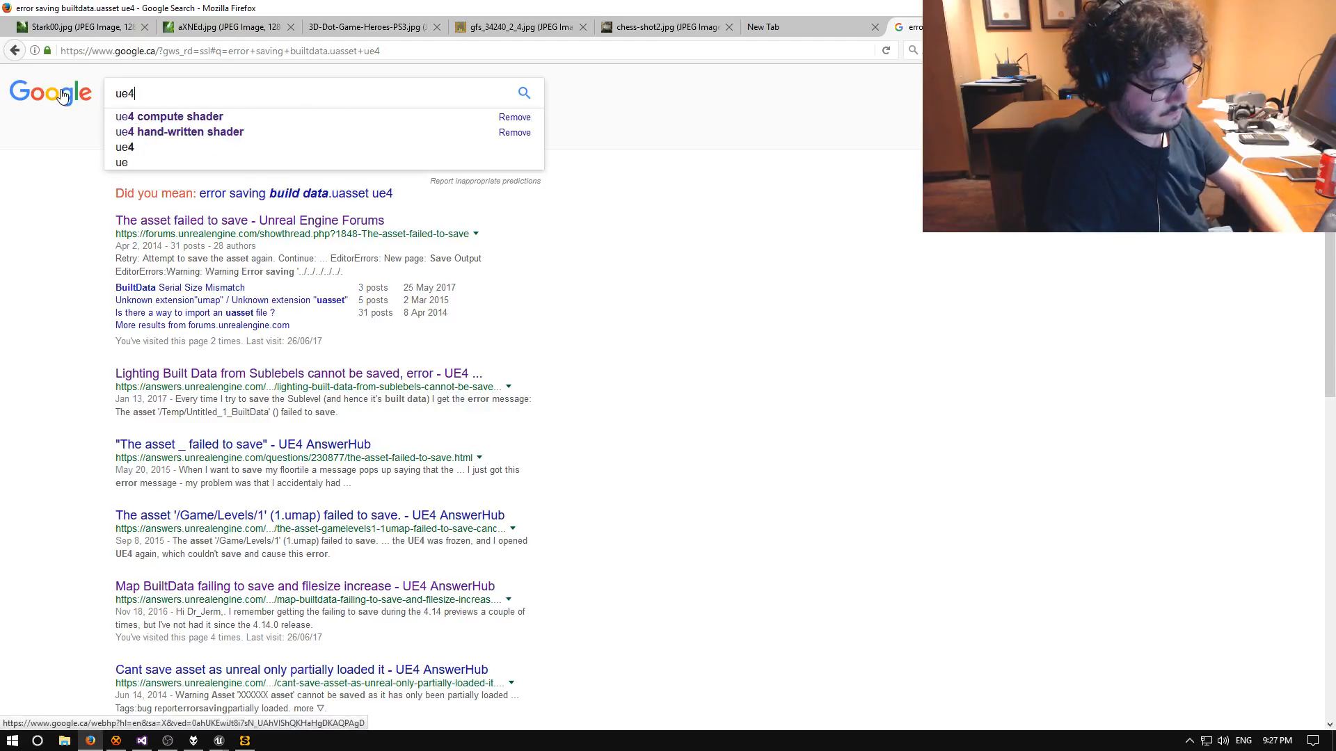
pyautogui.write('mum number of li')
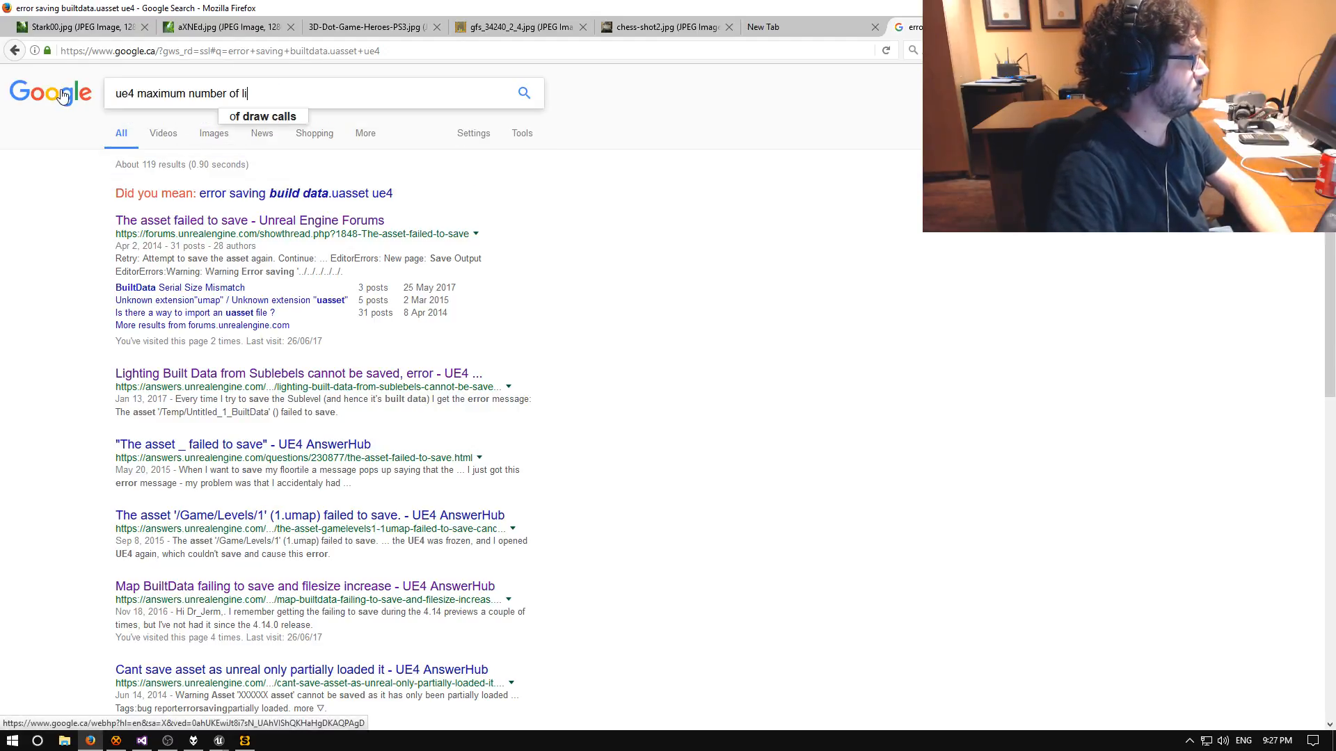
pyautogui.write('ghtmaps')
pyautogui.press('Return')
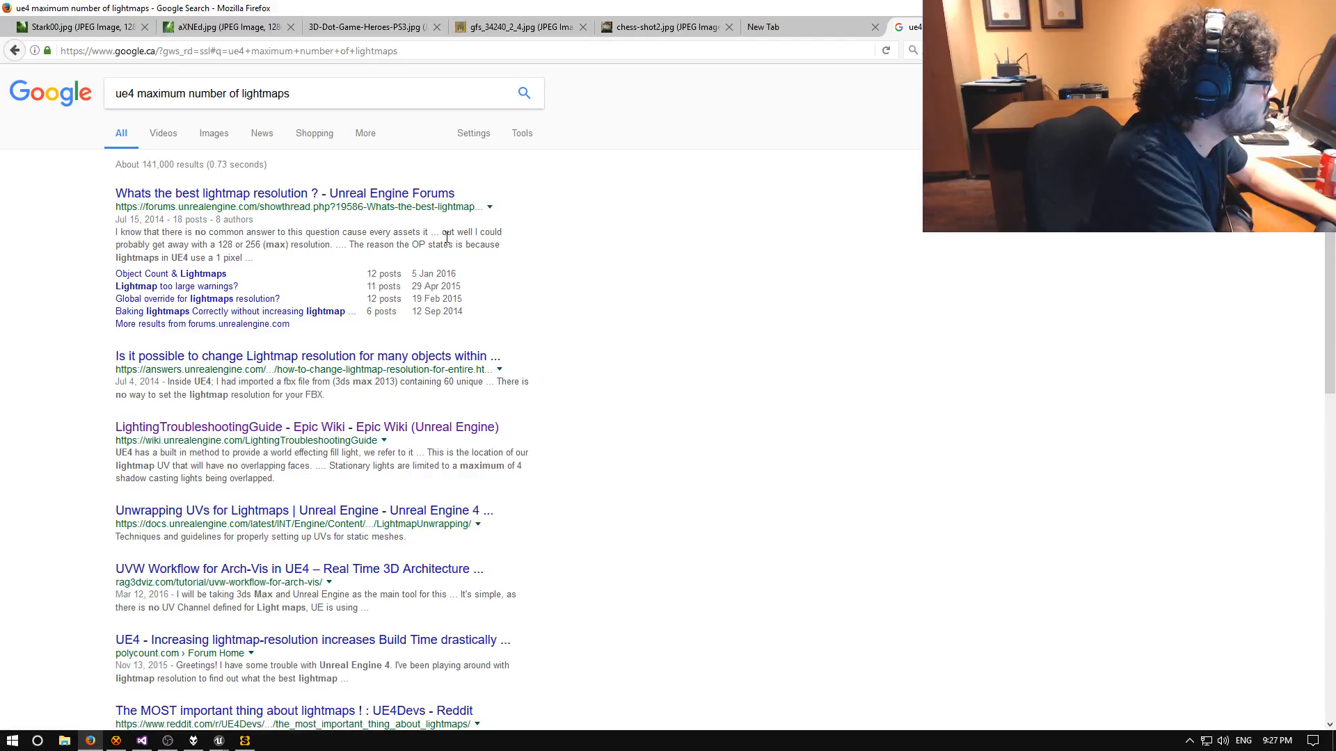
# Open the forum thread "Object Count & Lightmaps", read through its replies, close it and return to Unreal Editor.
pyautogui.middleClick(195, 280)
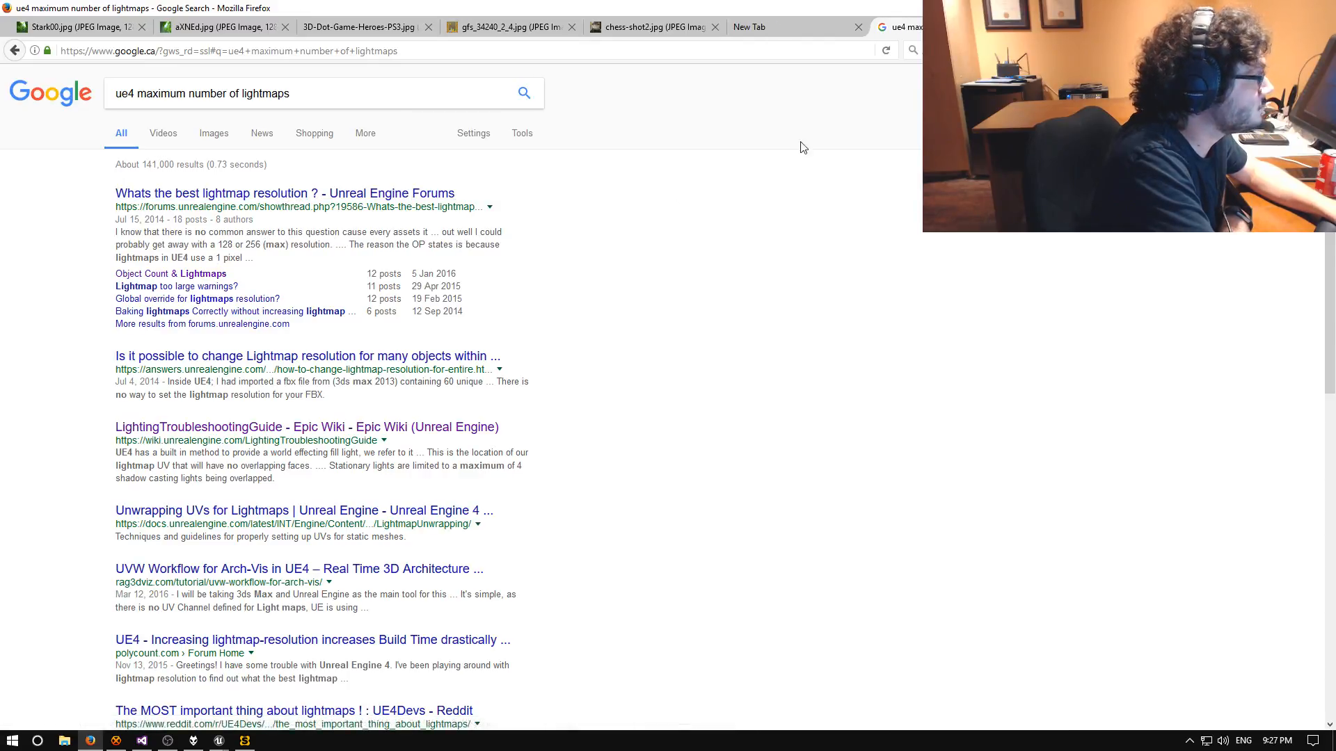
pyautogui.click(1078, 28)
pyautogui.scroll(-6, 565, 313)
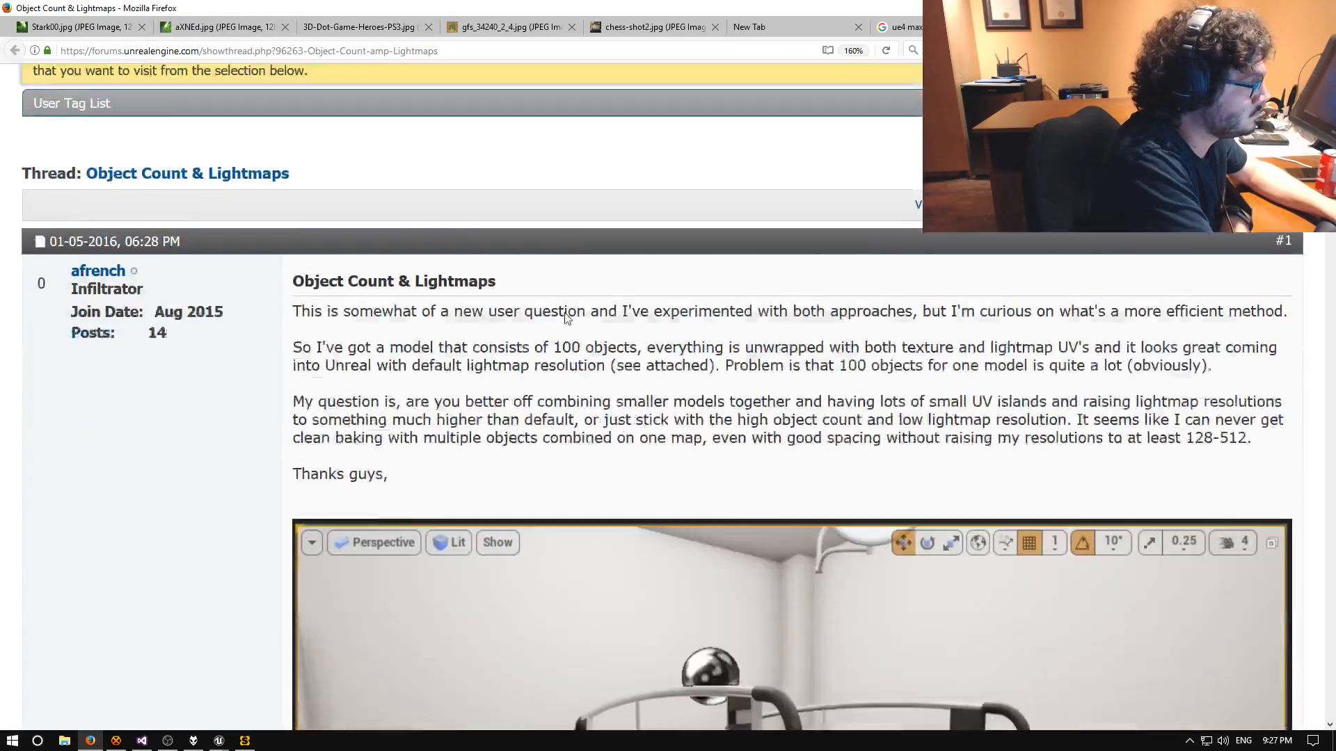
pyautogui.scroll(-10, 566, 316)
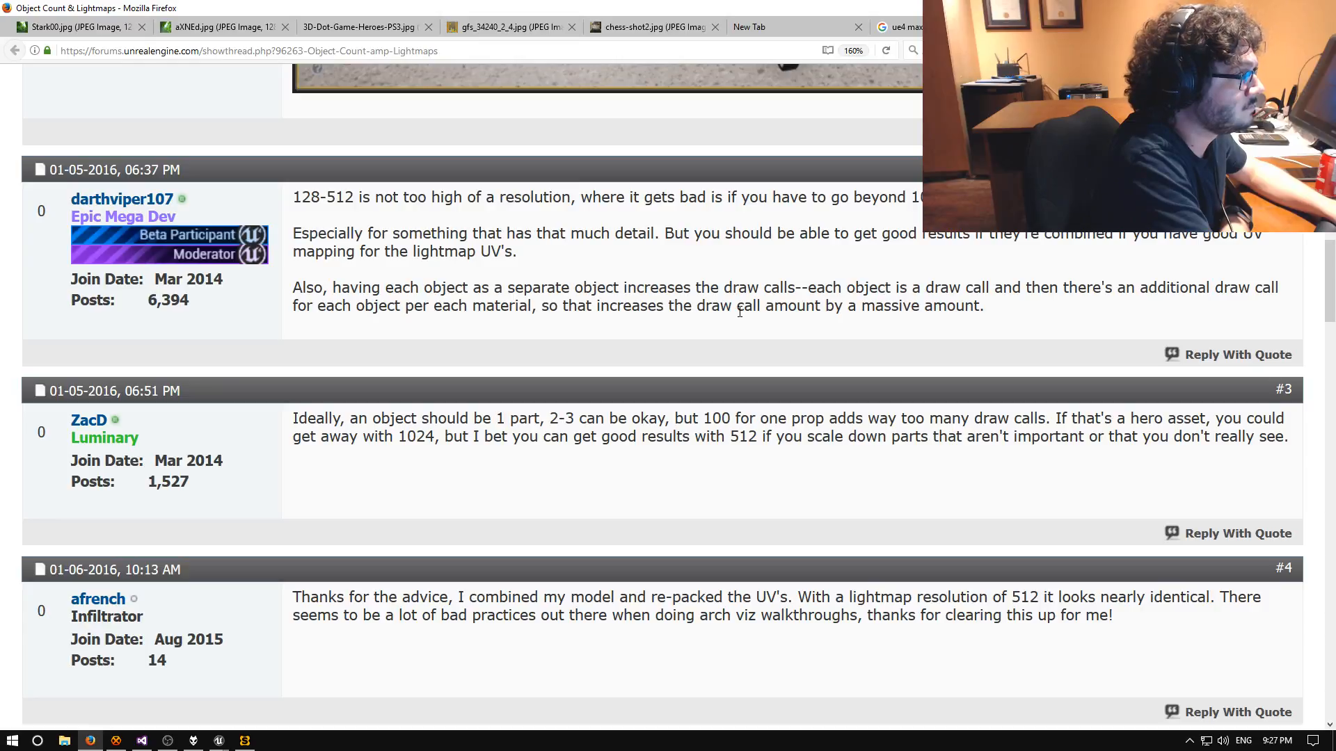
pyautogui.moveTo(589, 200); pyautogui.dragTo(974, 201)
pyautogui.click(974, 201)
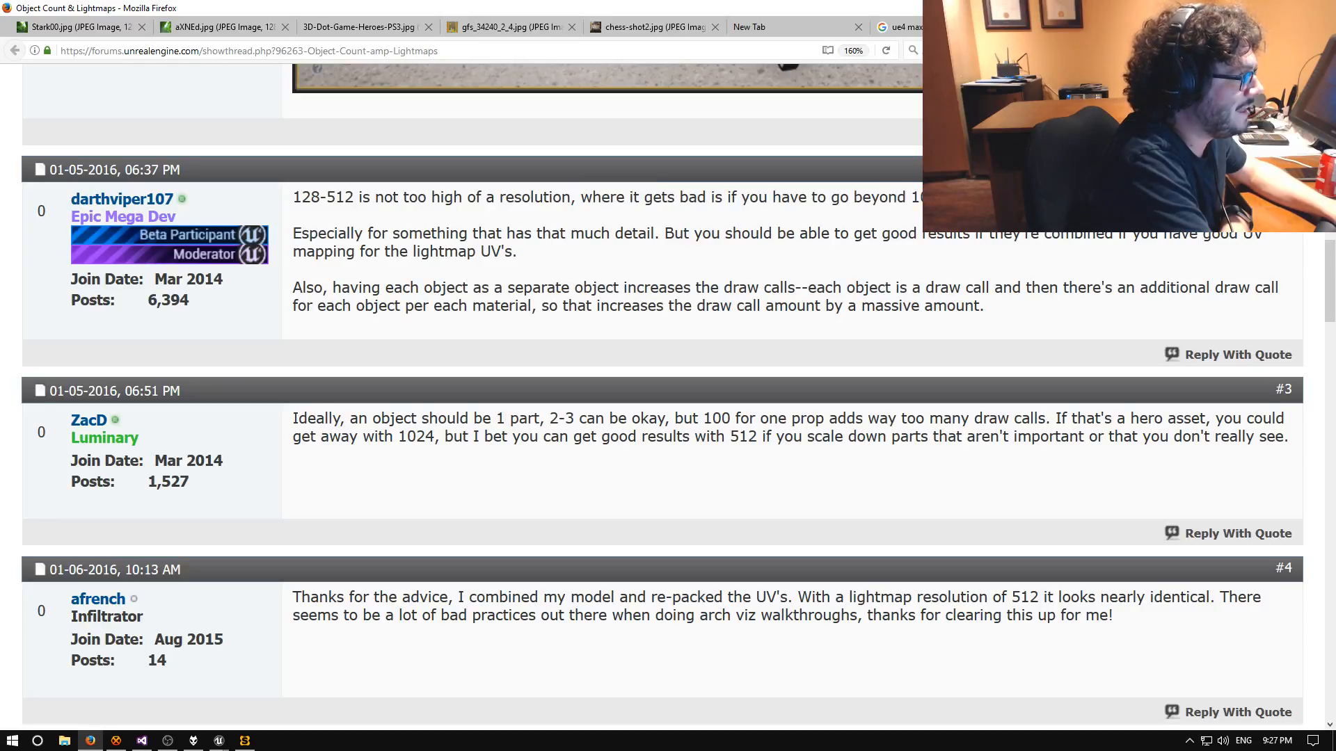
pyautogui.scroll(-10, 710, 311)
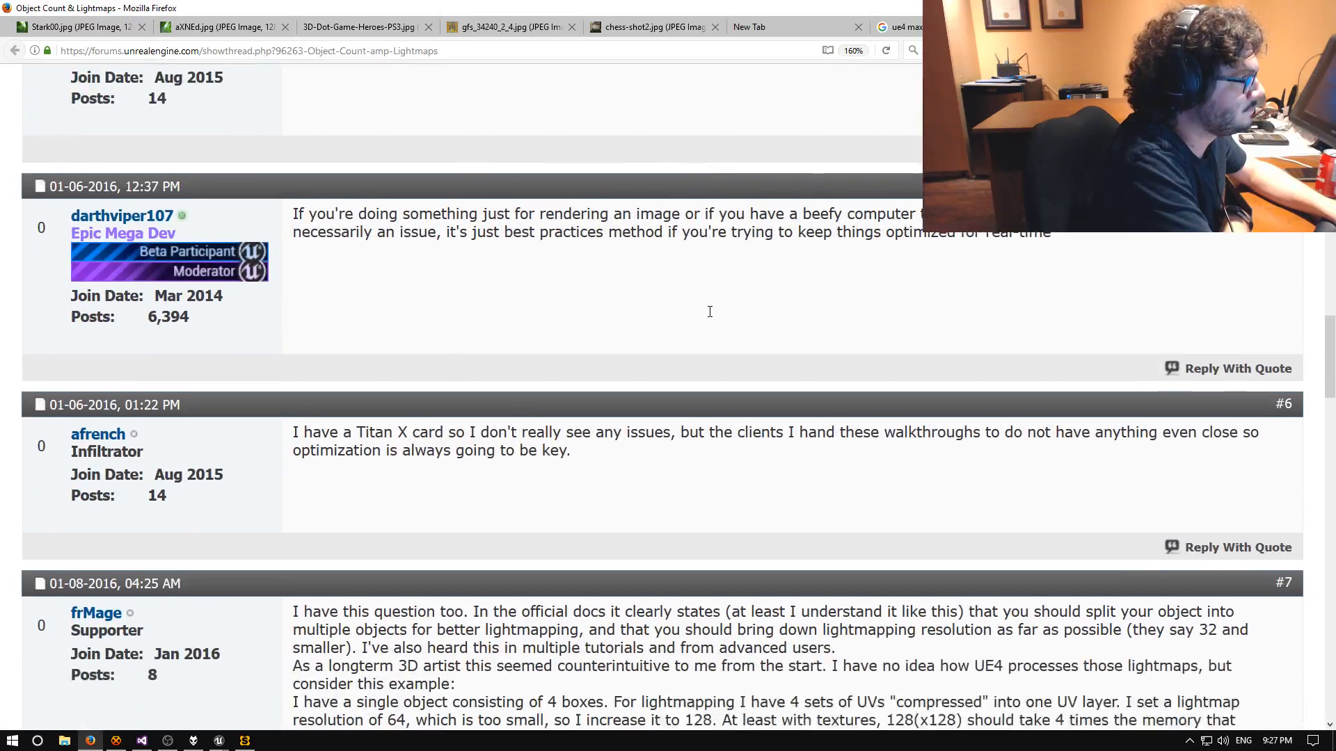
pyautogui.scroll(1, 710, 313)
pyautogui.scroll(-4, 708, 311)
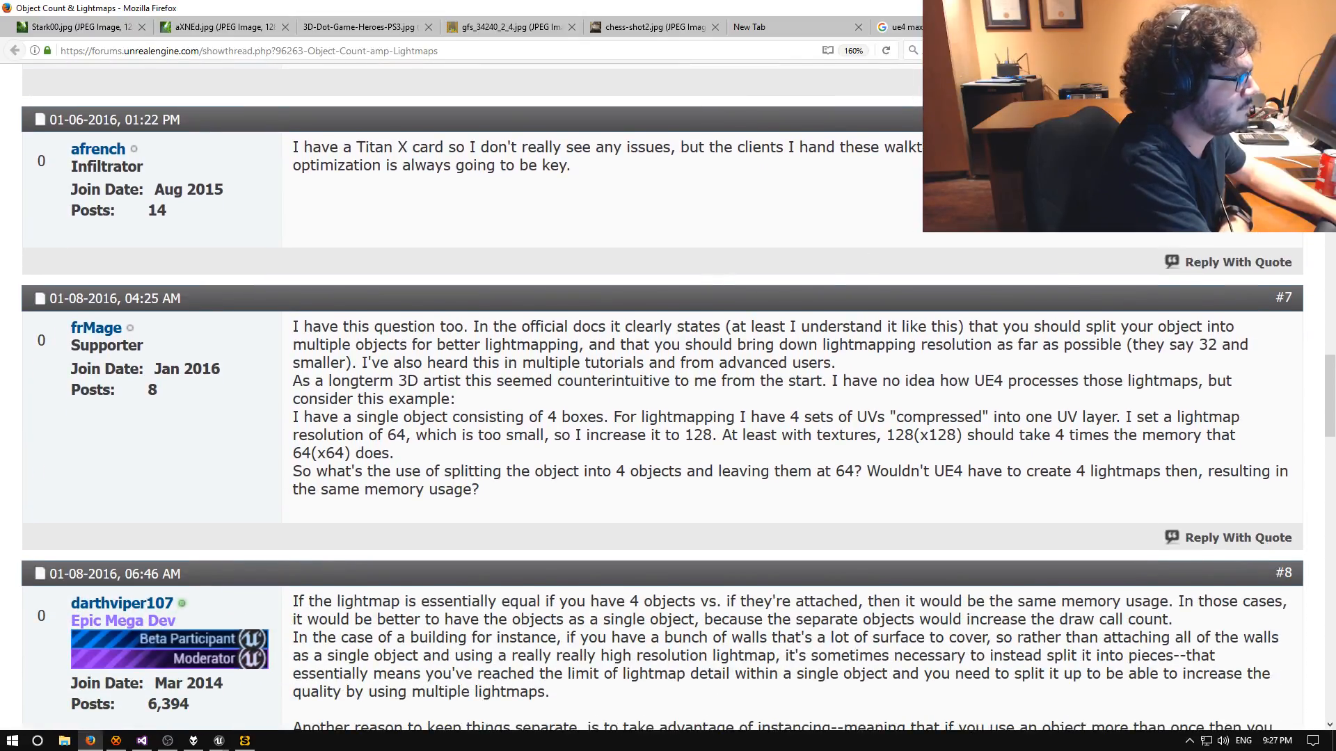
pyautogui.click(1145, 26)
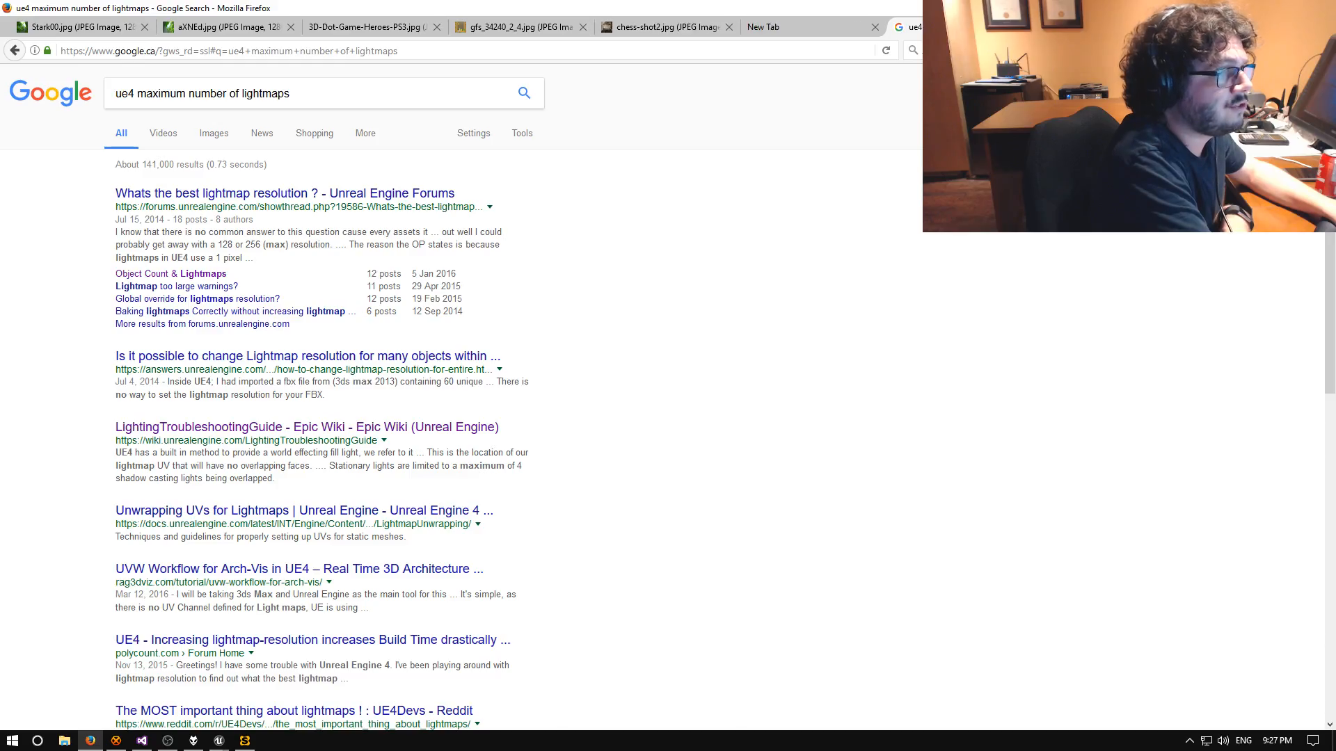
pyautogui.click(1255, 8)
pyautogui.click(42, 25)
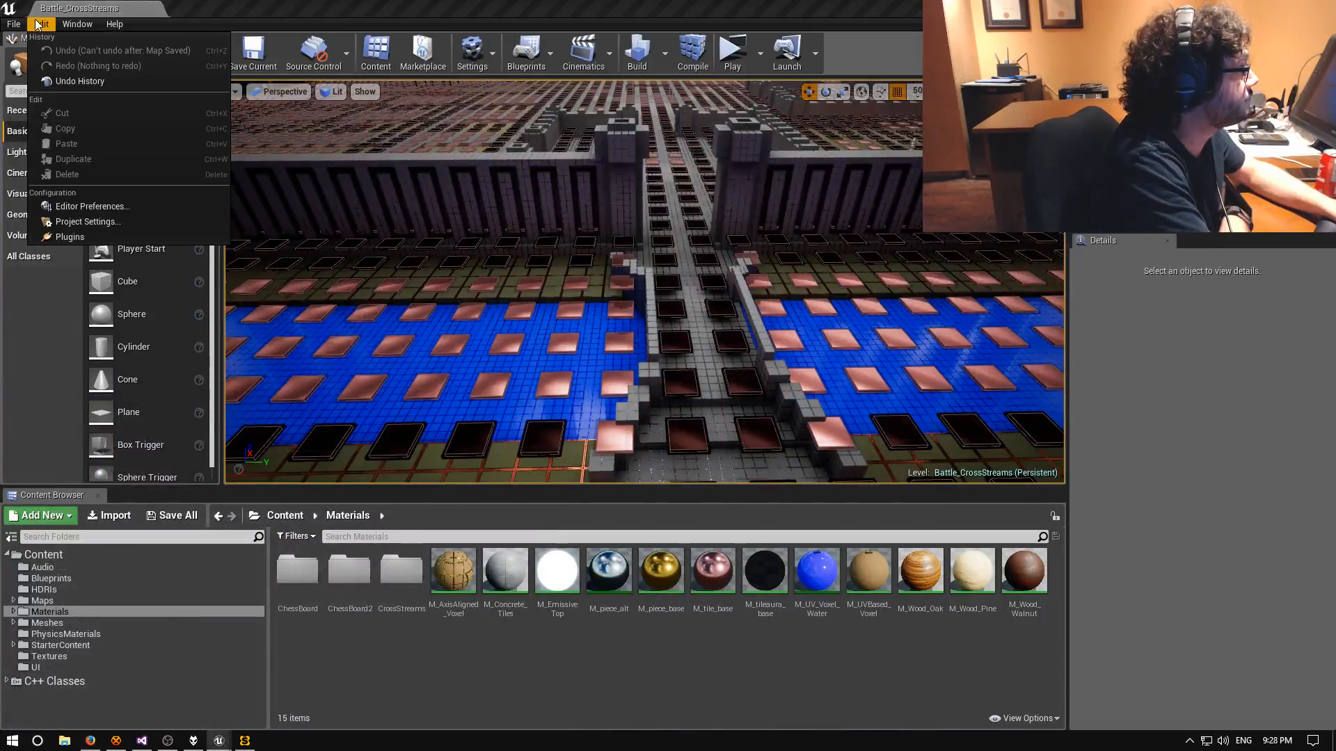
pyautogui.click(75, 24)
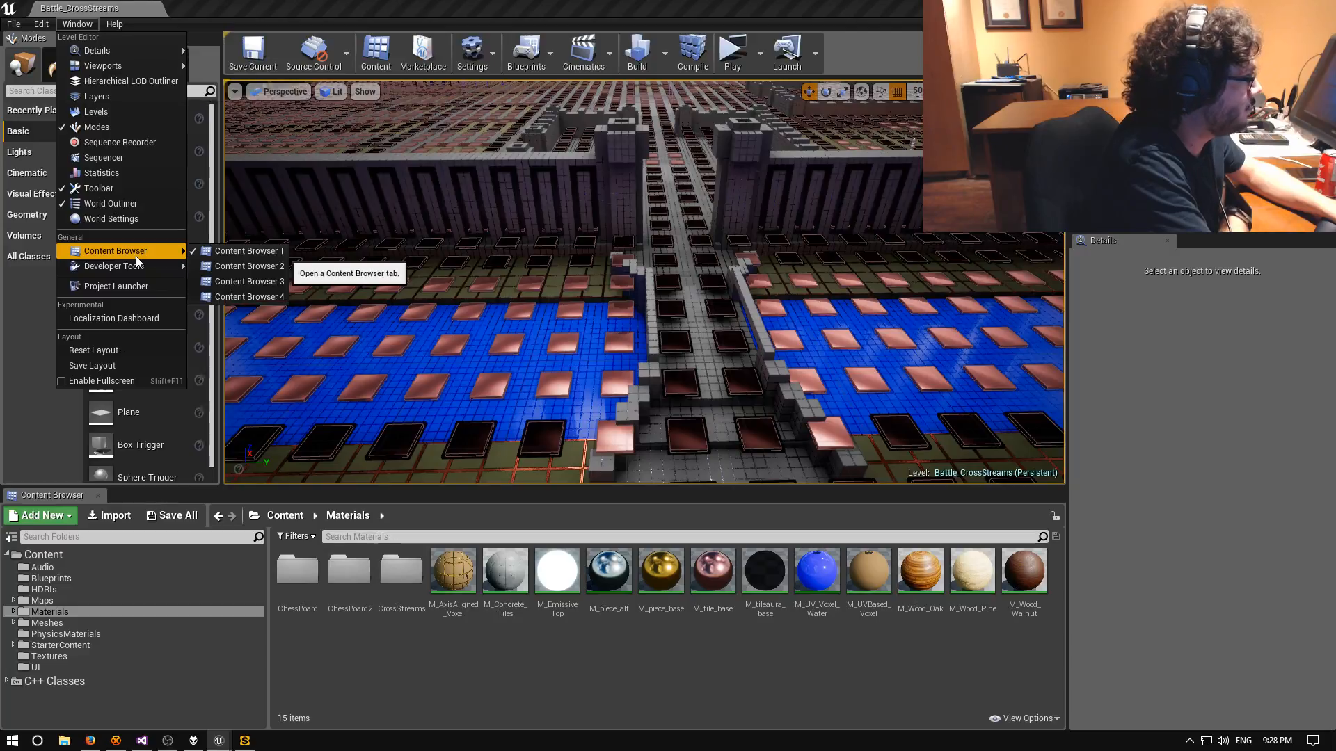
pyautogui.moveTo(138, 270)
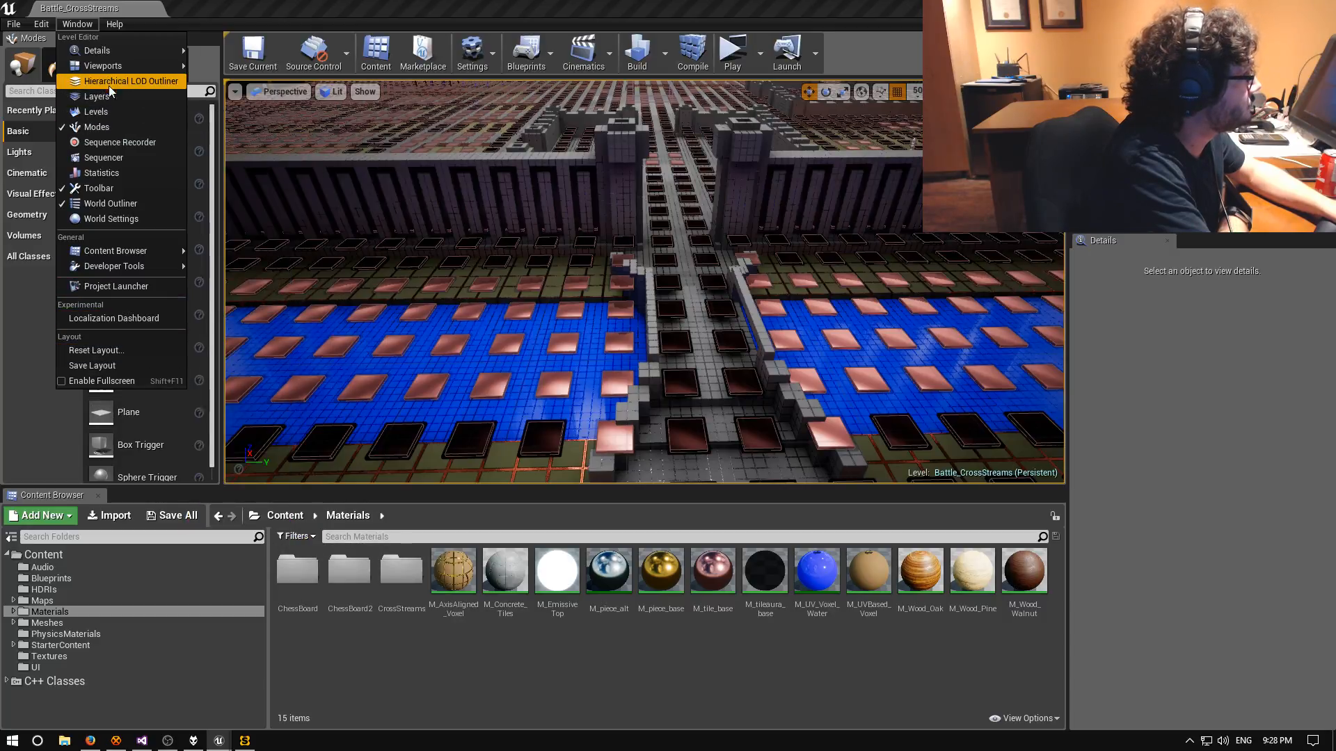
pyautogui.moveTo(45, 25)
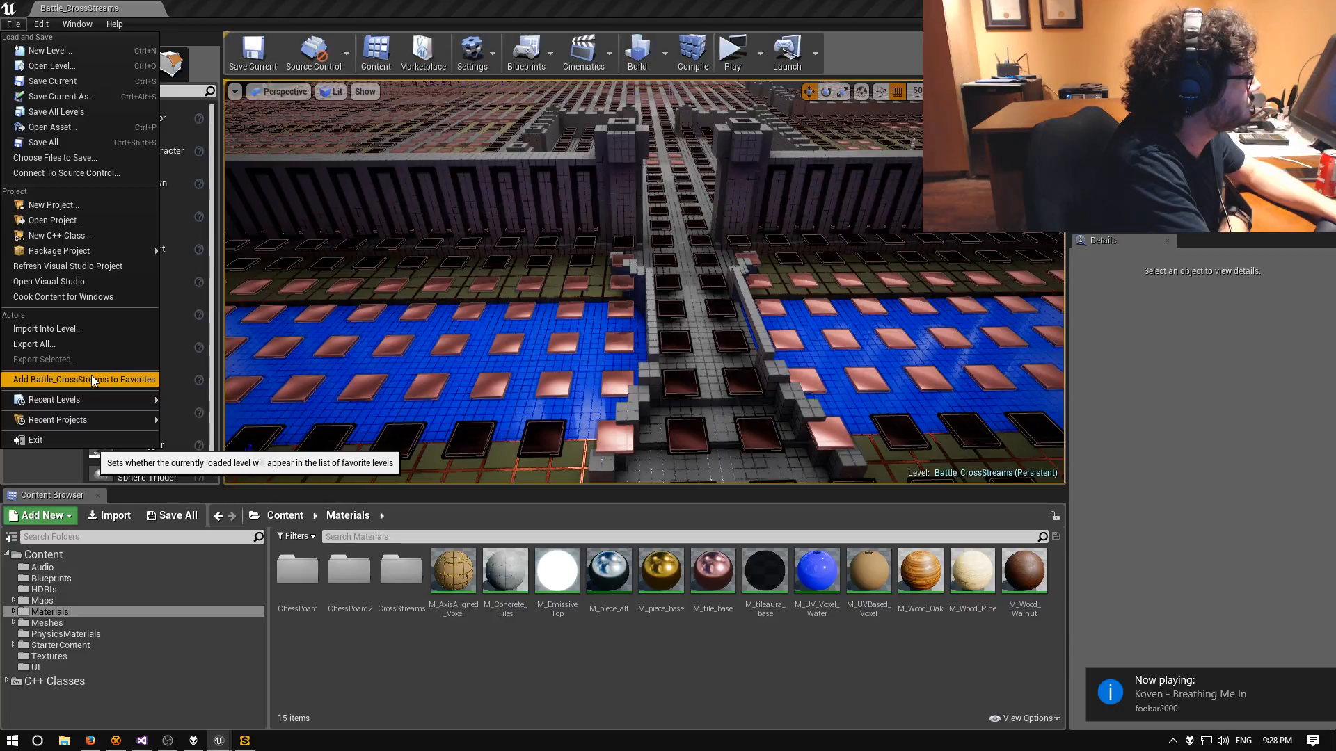
pyautogui.click(446, 6)
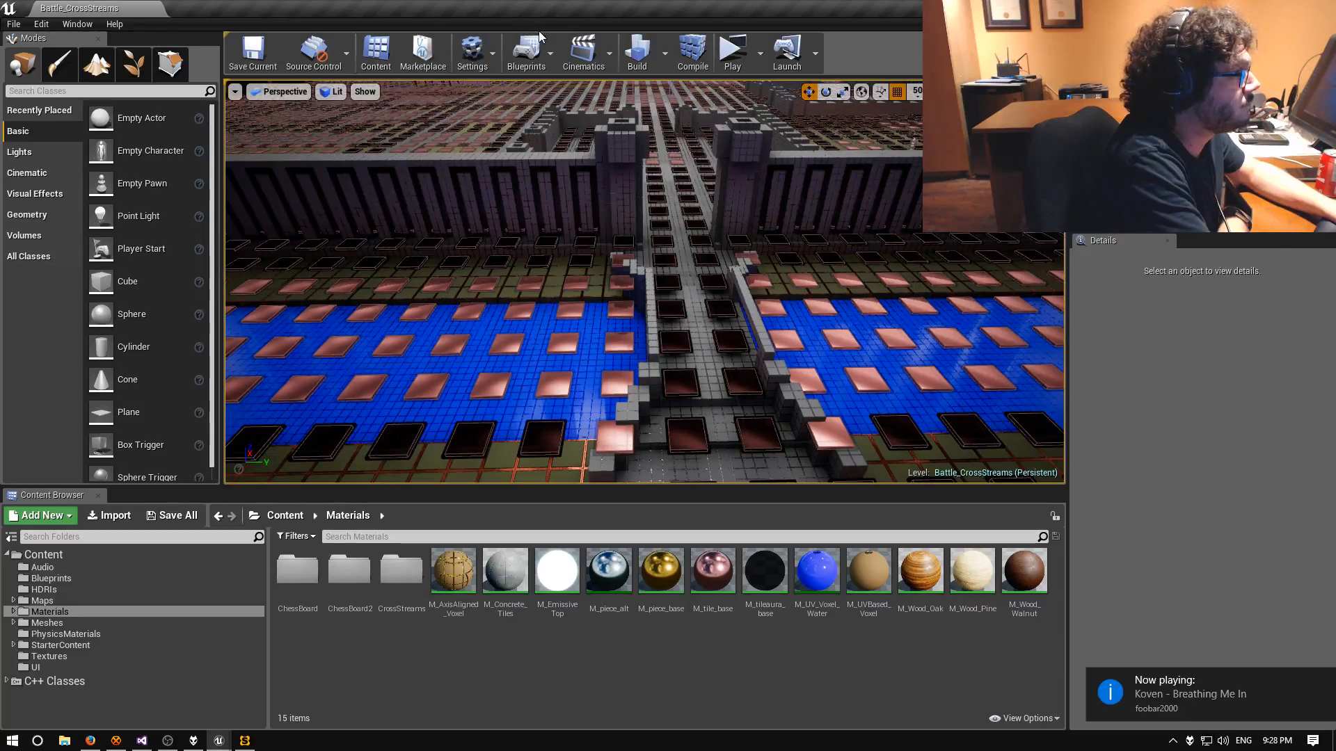
pyautogui.click(492, 49)
pyautogui.click(492, 47)
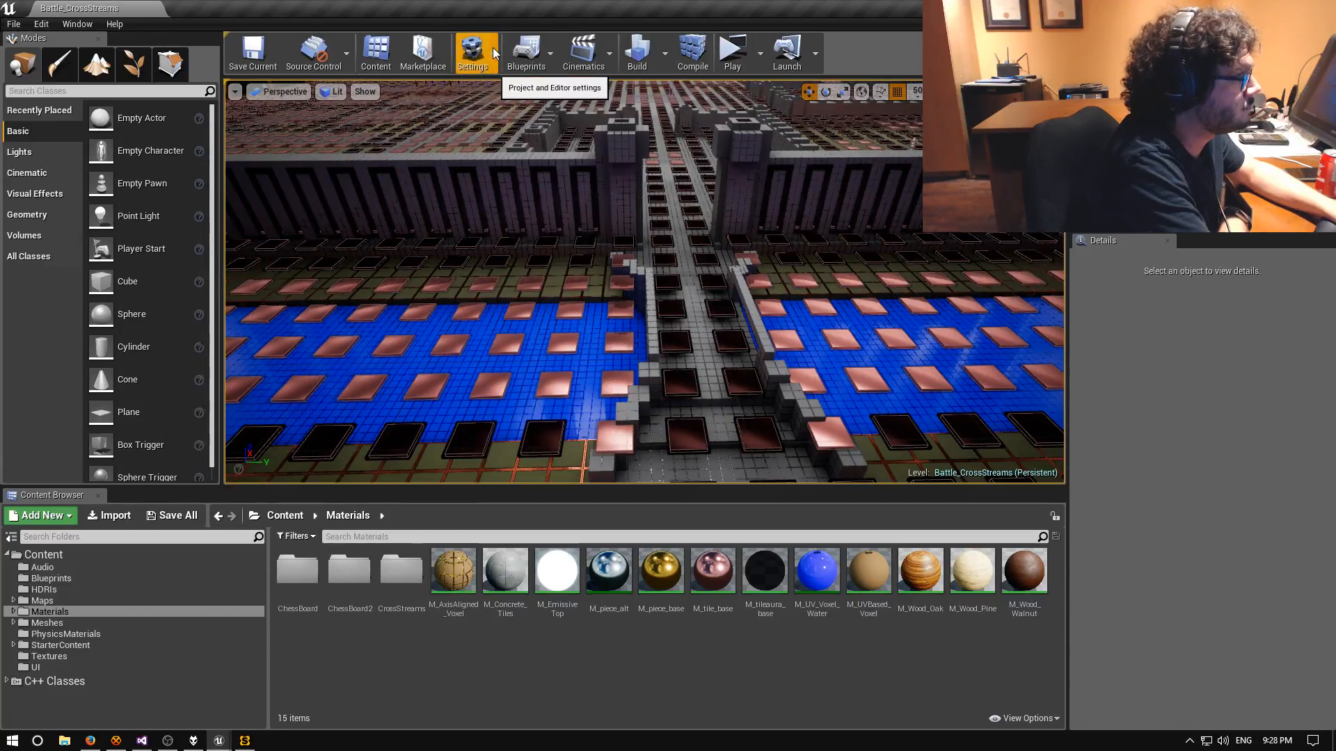
# Run a Map Check on Battle_CrossStreams and review the Message Log categories, including Lighting Results, Editor Errors and UDN Parse Errors.
pyautogui.click(662, 48)
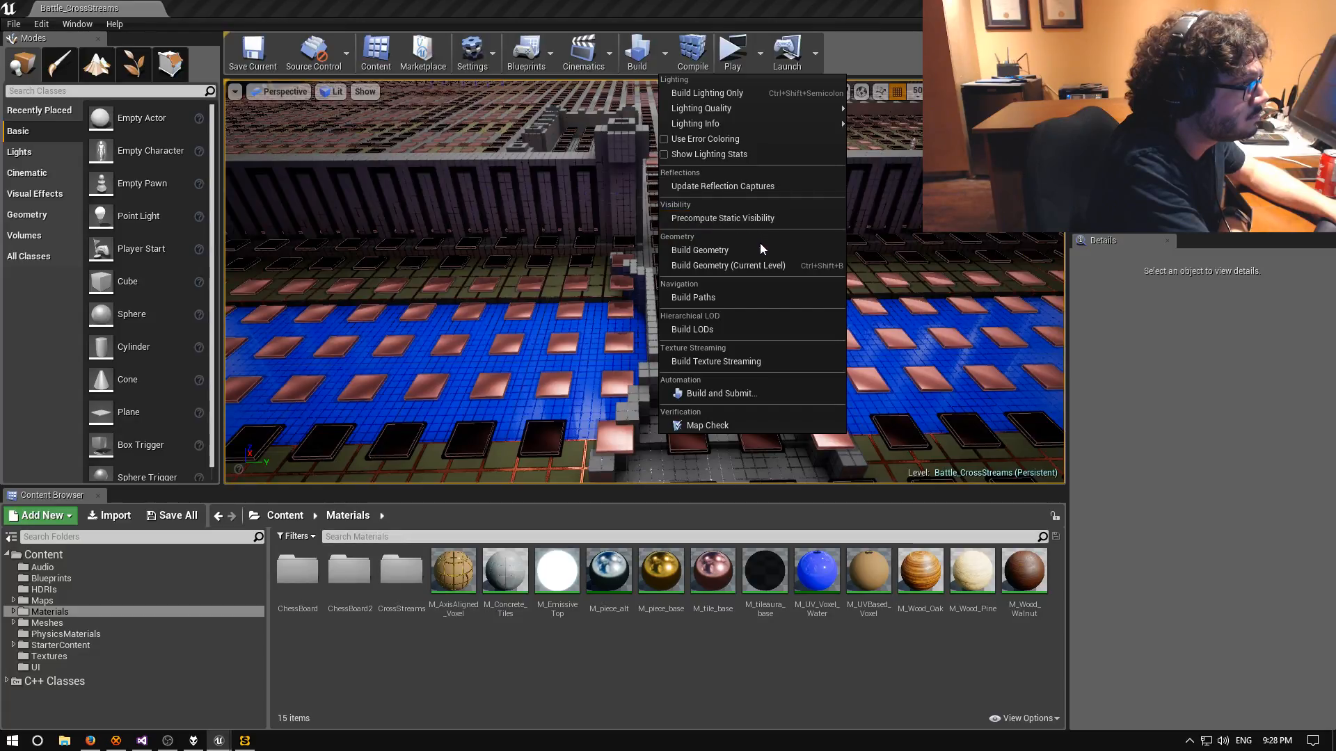
pyautogui.click(760, 424)
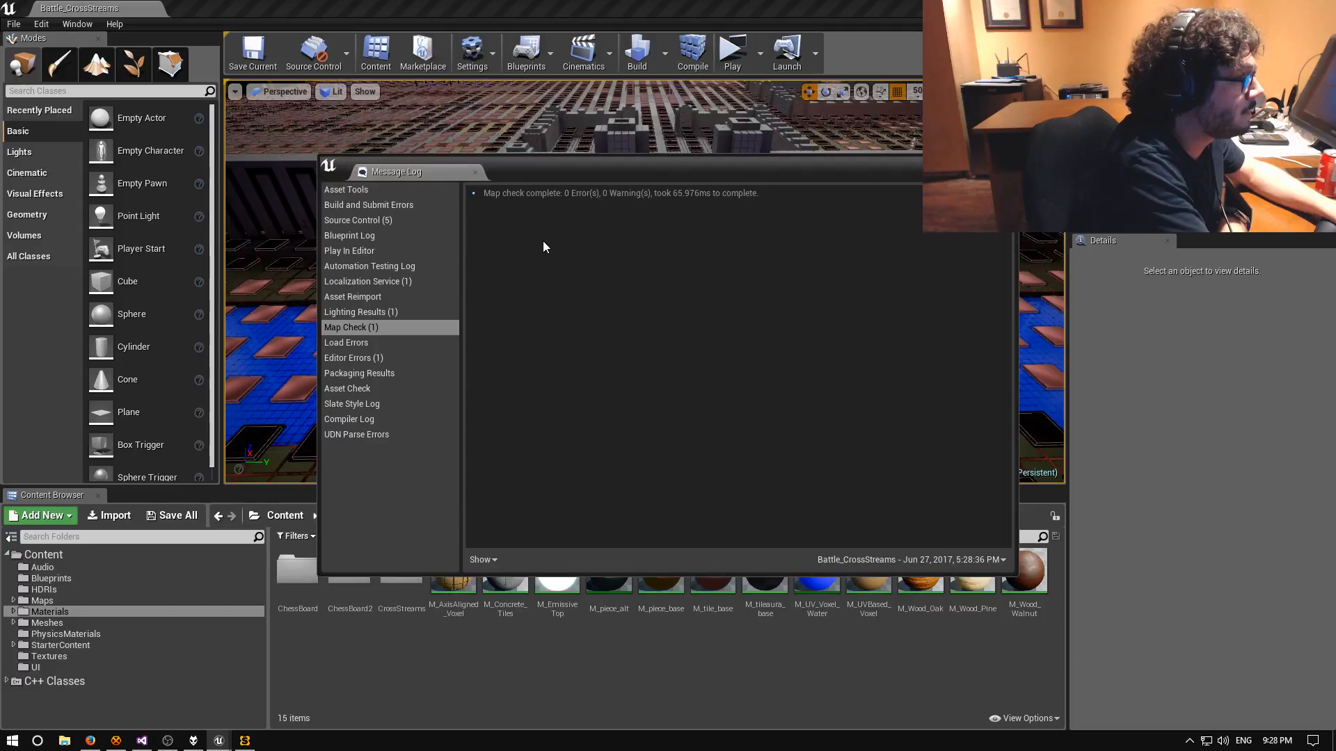
pyautogui.click(391, 314)
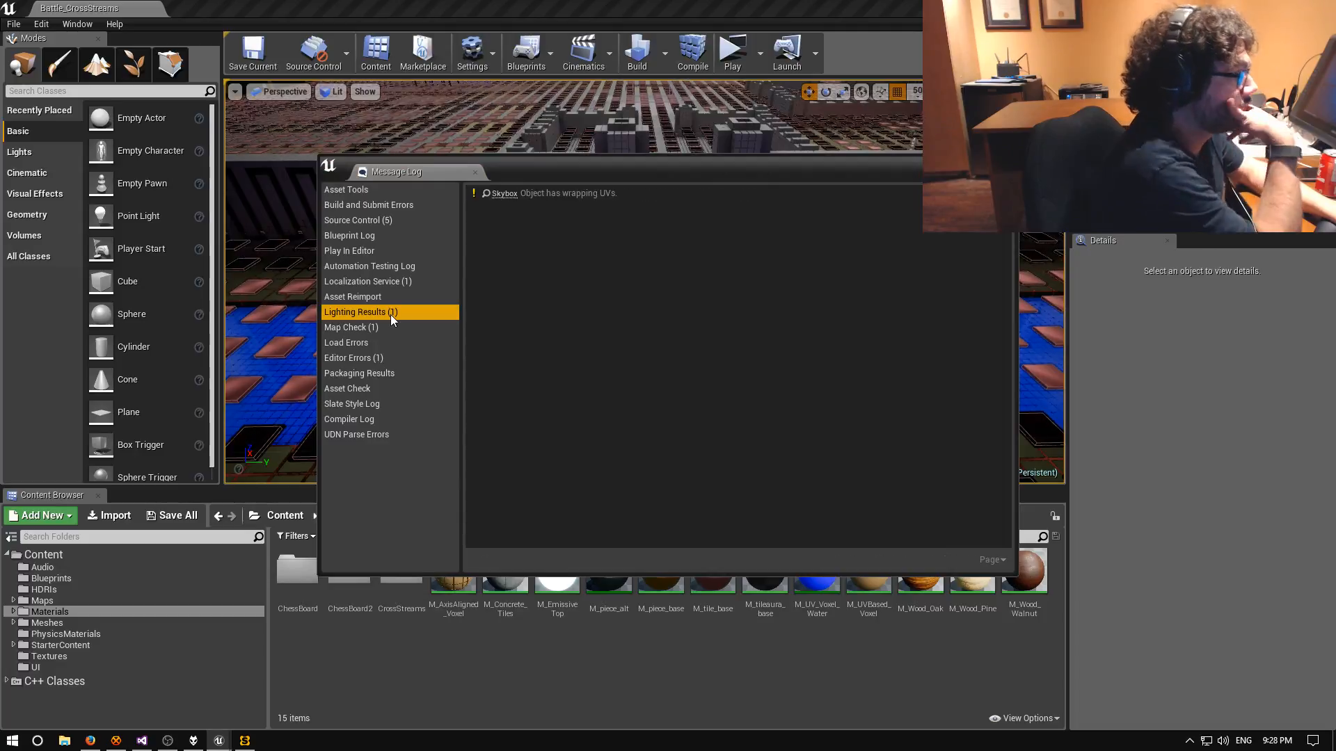
pyautogui.click(383, 282)
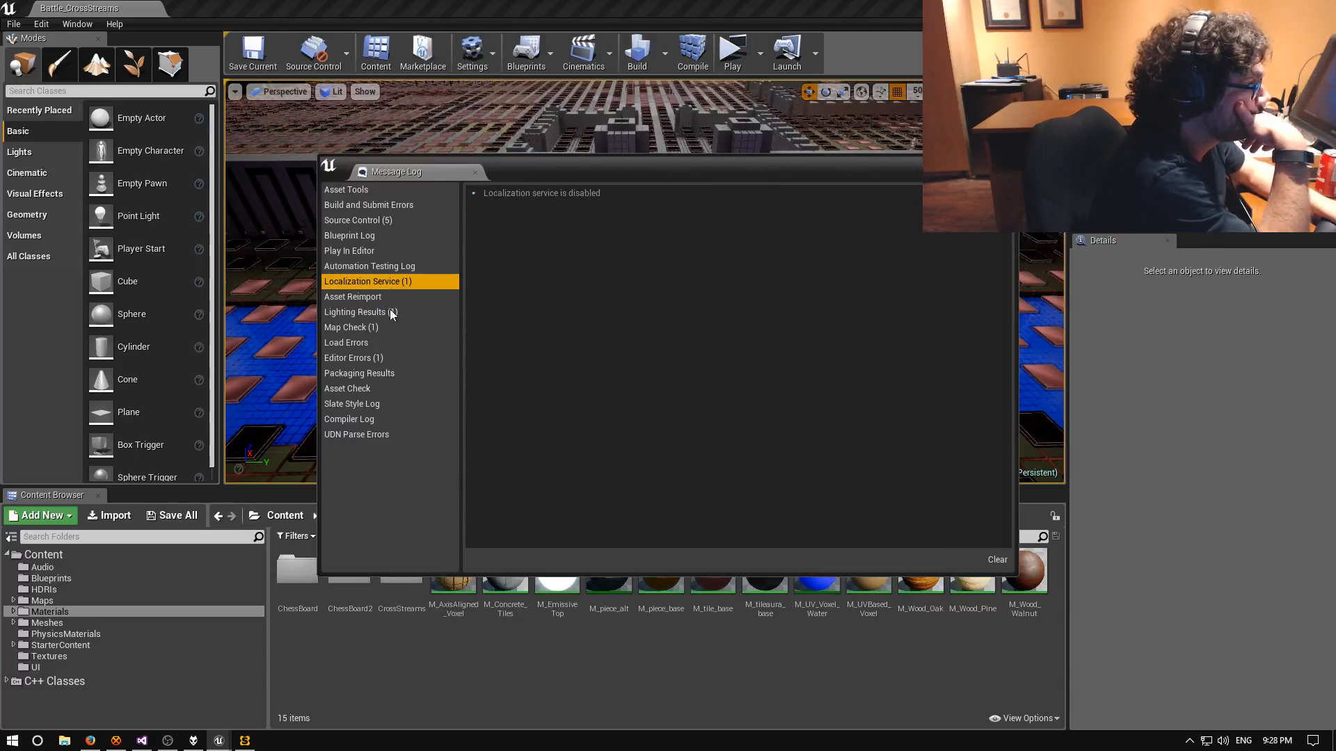
pyautogui.click(377, 328)
pyautogui.click(380, 358)
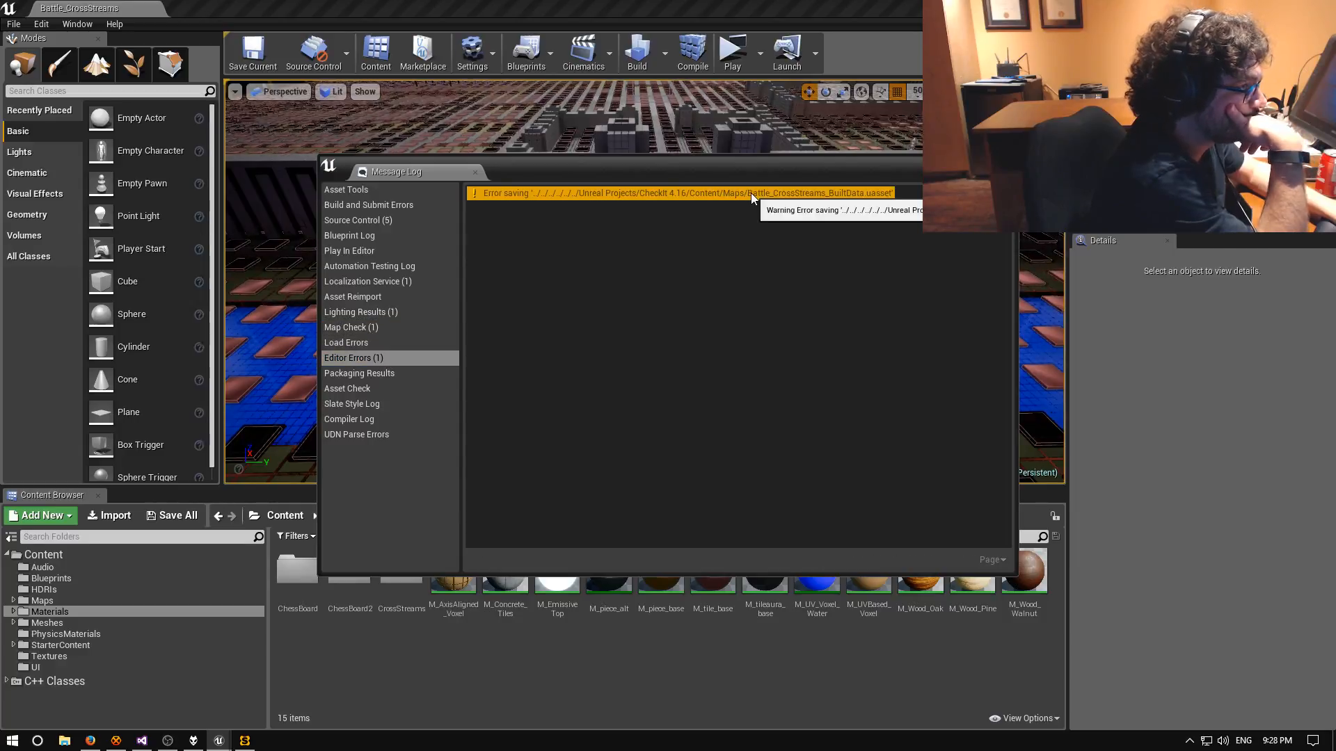
pyautogui.click(721, 248)
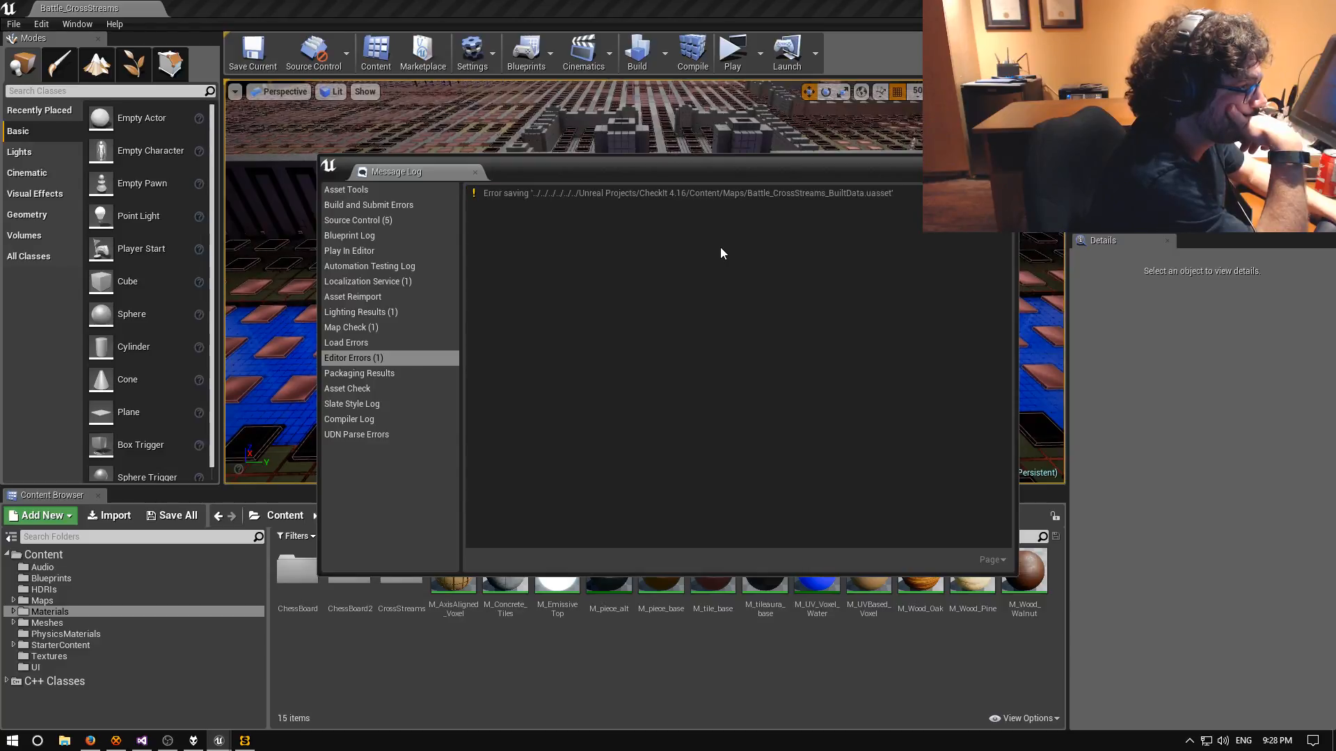
pyautogui.click(682, 193)
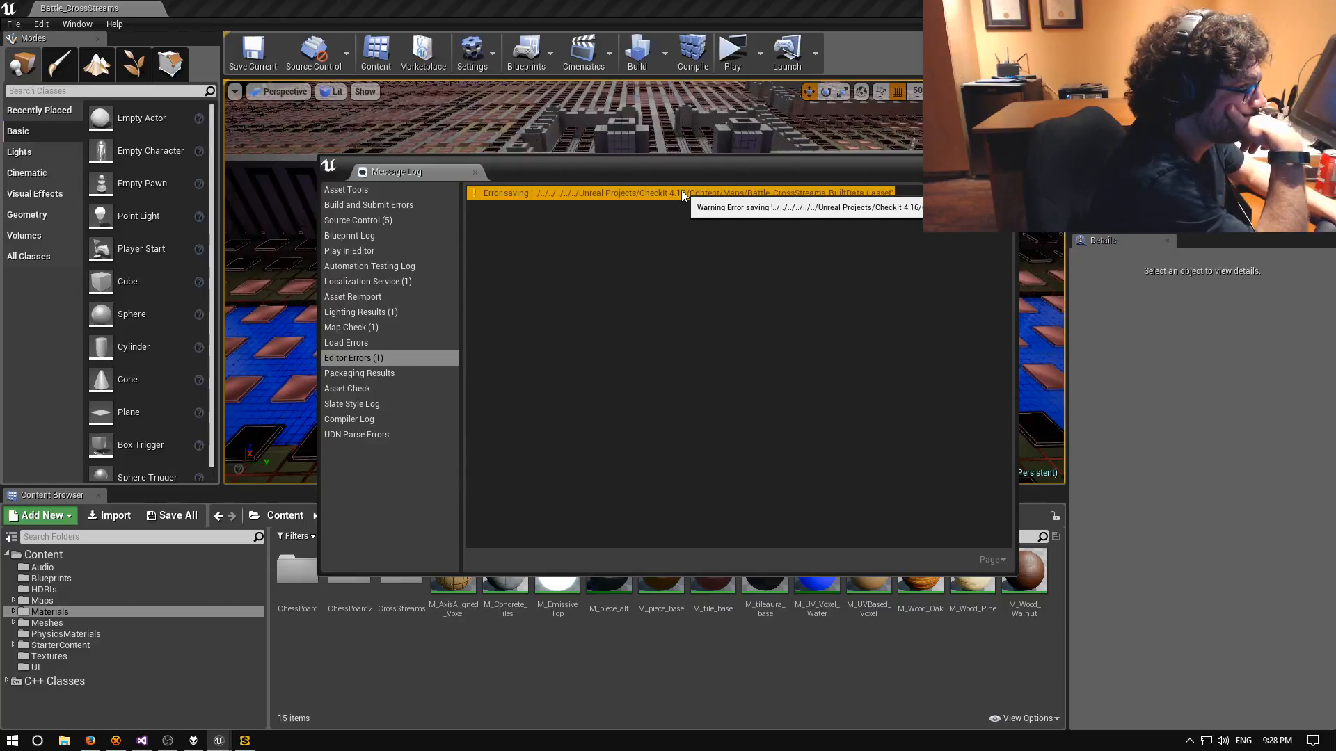
pyautogui.click(356, 420)
pyautogui.click(362, 437)
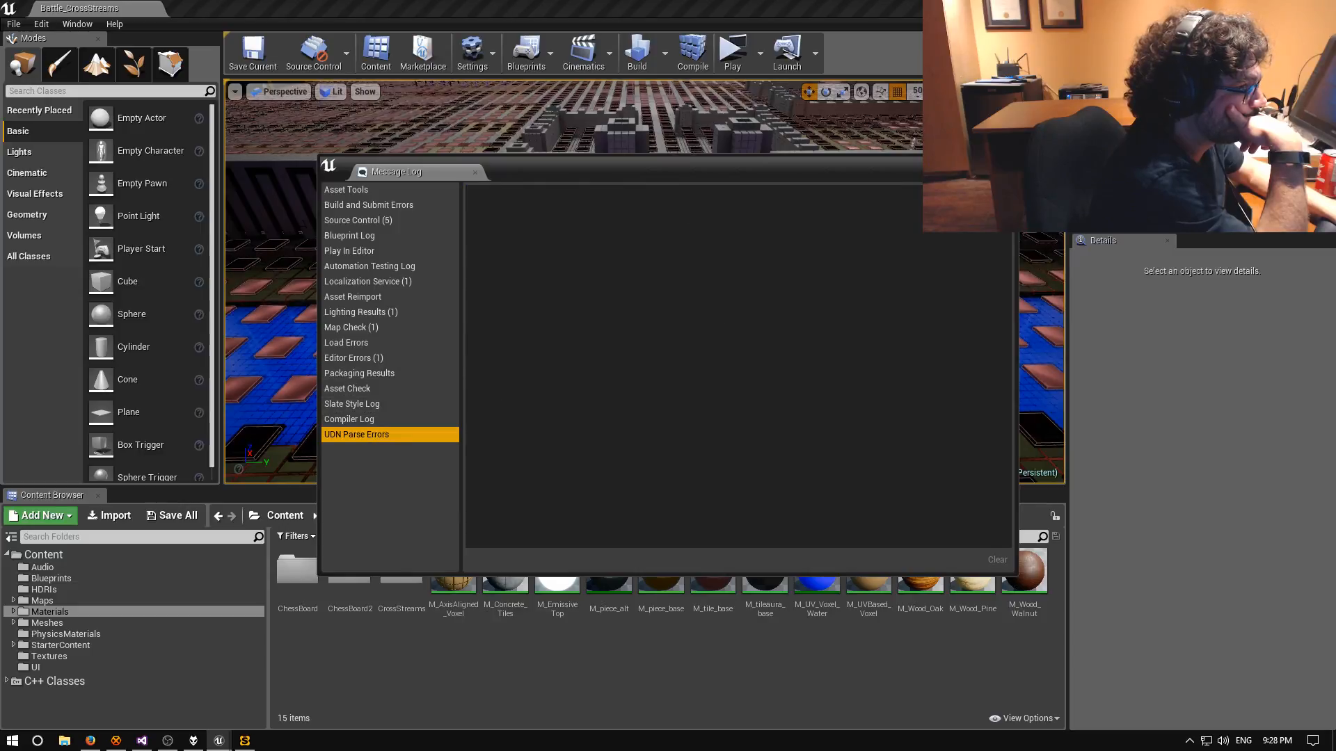
pyautogui.click(1006, 163)
pyautogui.moveTo(779, 299); pyautogui.dragTo(689, 313, button='right')
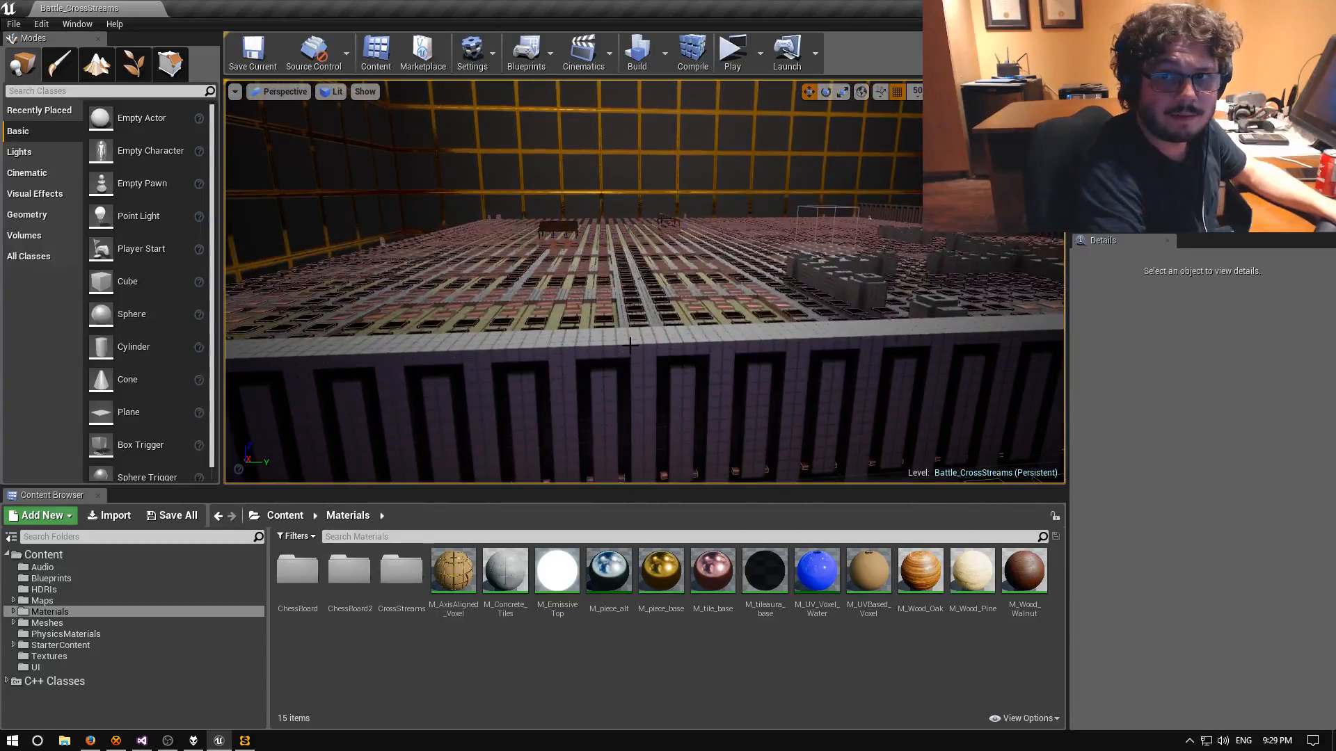
pyautogui.moveTo(644, 292); pyautogui.dragTo(758, 275, button='right')
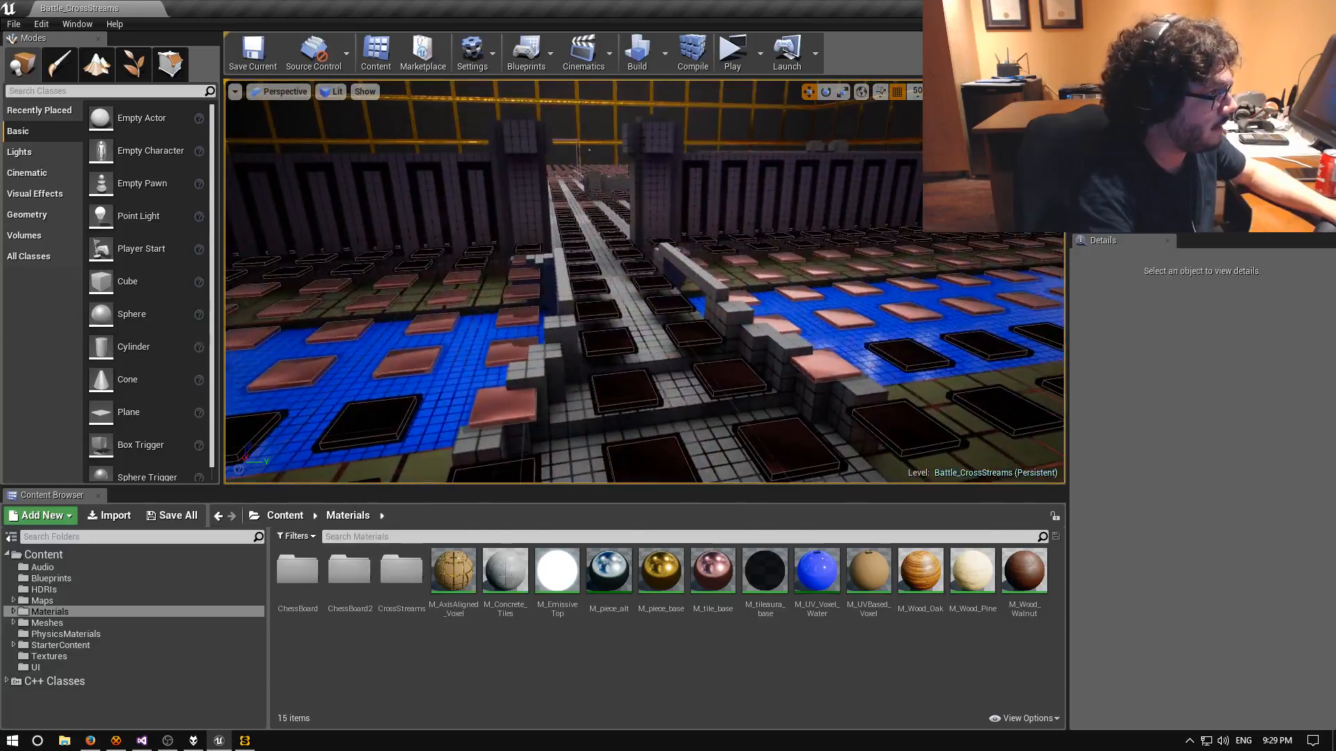
pyautogui.moveTo(644, 281); pyautogui.dragTo(417, 293, button='right')
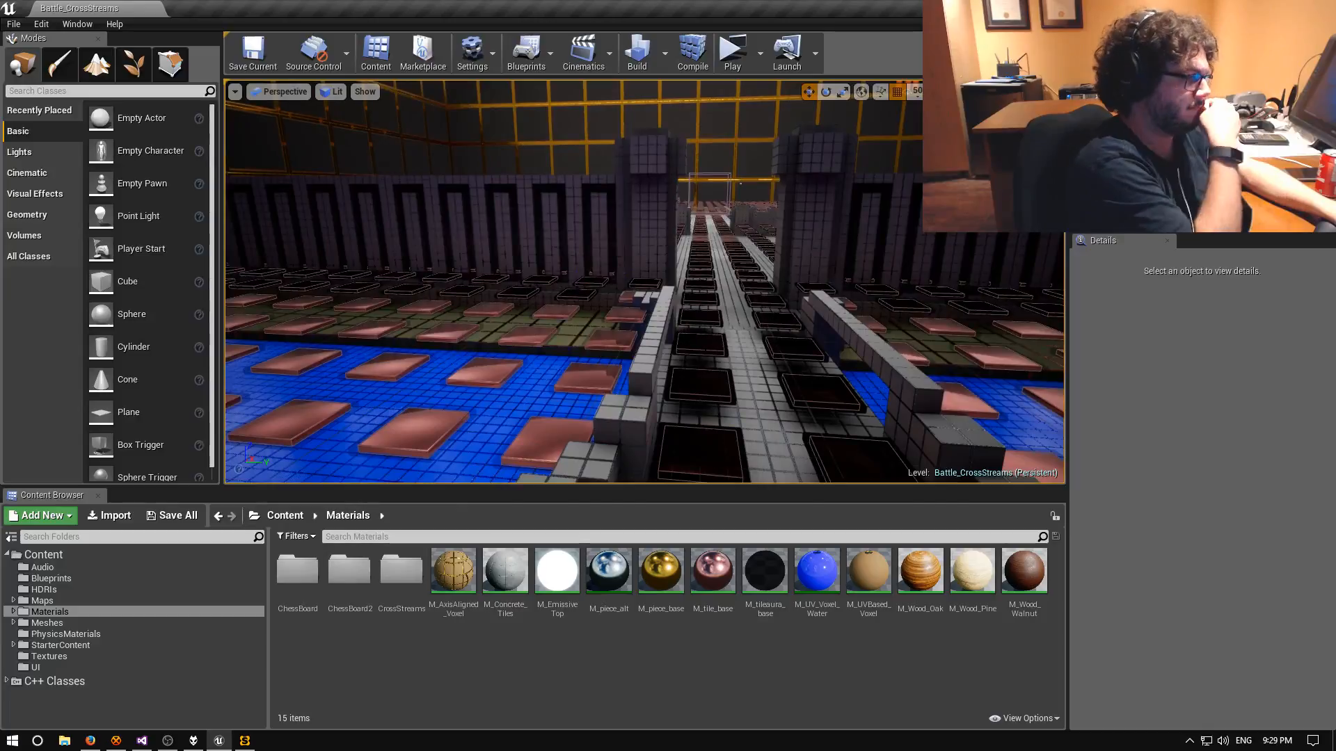
pyautogui.click(664, 53)
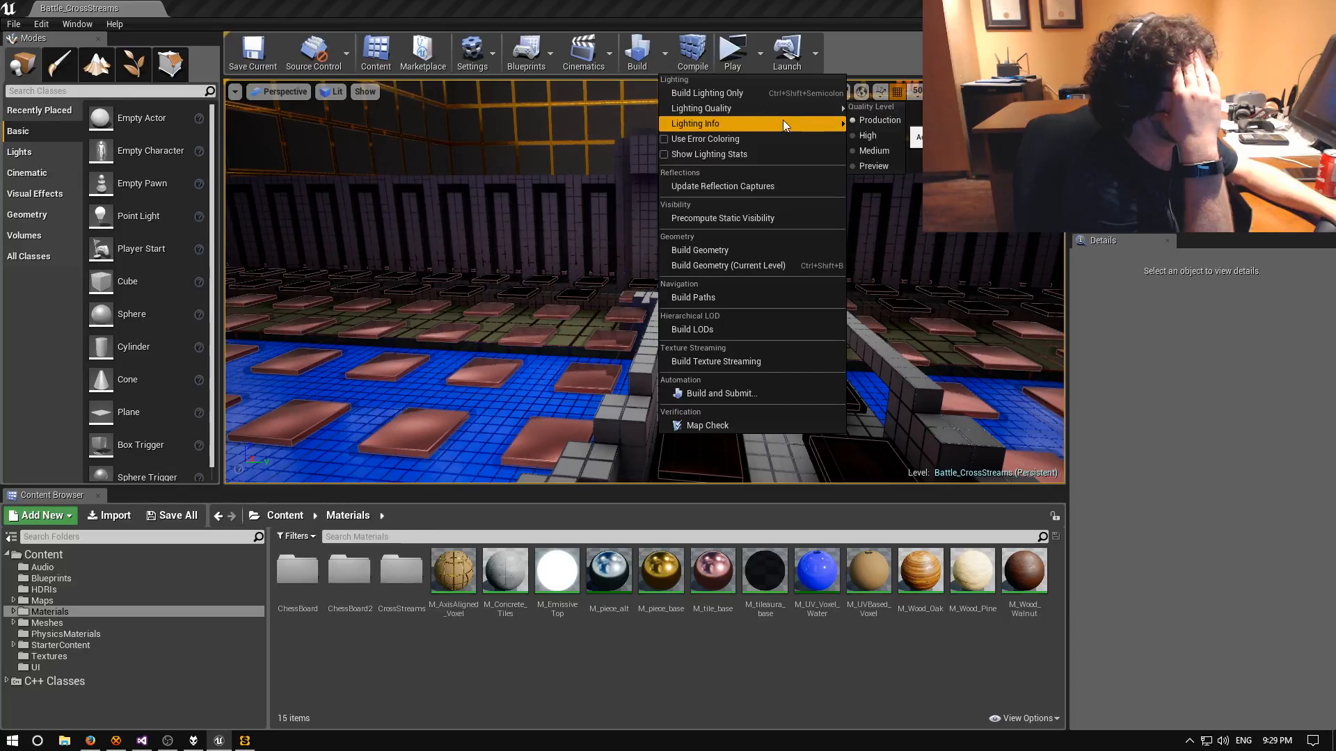
# Select the LightmassImportanceVolume enclosing the Battle_CrossStreams level.
pyautogui.moveTo(783, 121)
pyautogui.moveTo(887, 244); pyautogui.dragTo(661, 259, button='right')
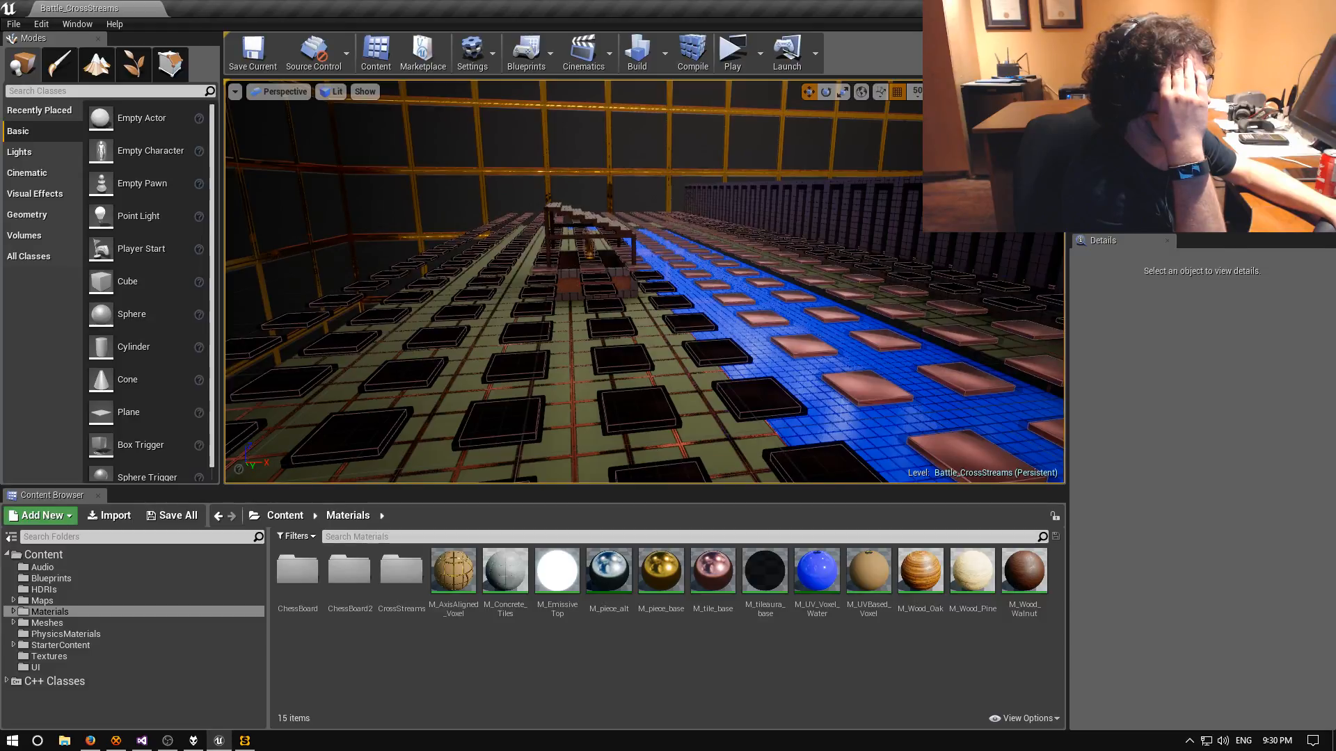
pyautogui.click(780, 354)
pyautogui.moveTo(780, 354); pyautogui.dragTo(313, 312, button='right')
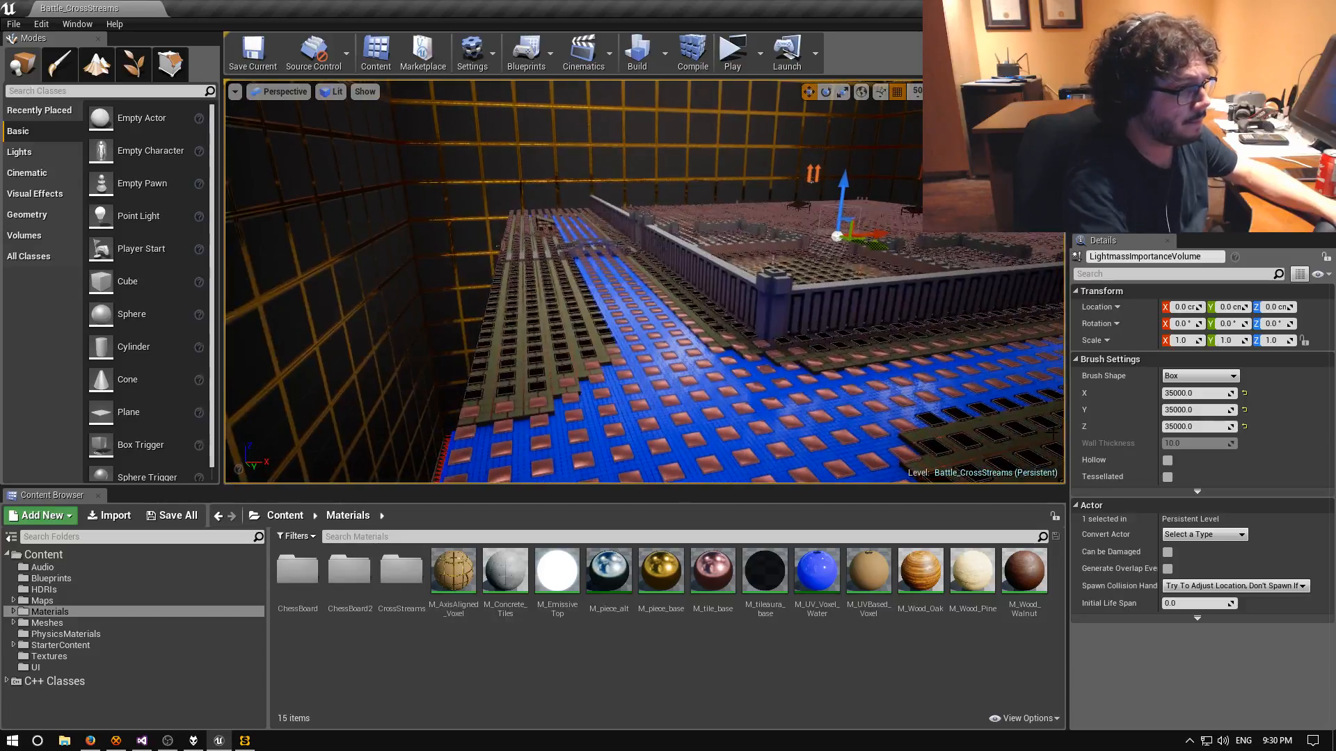
pyautogui.click(470, 413)
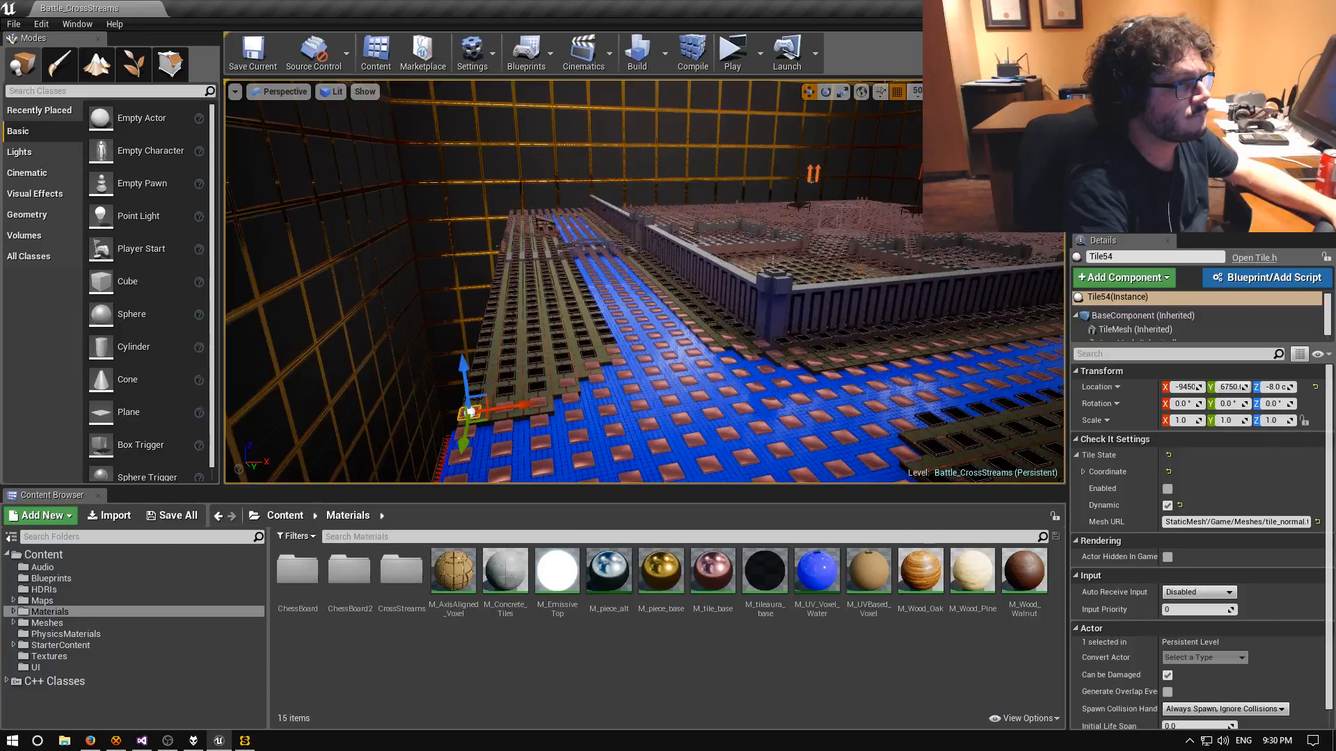
pyautogui.click(1140, 167)
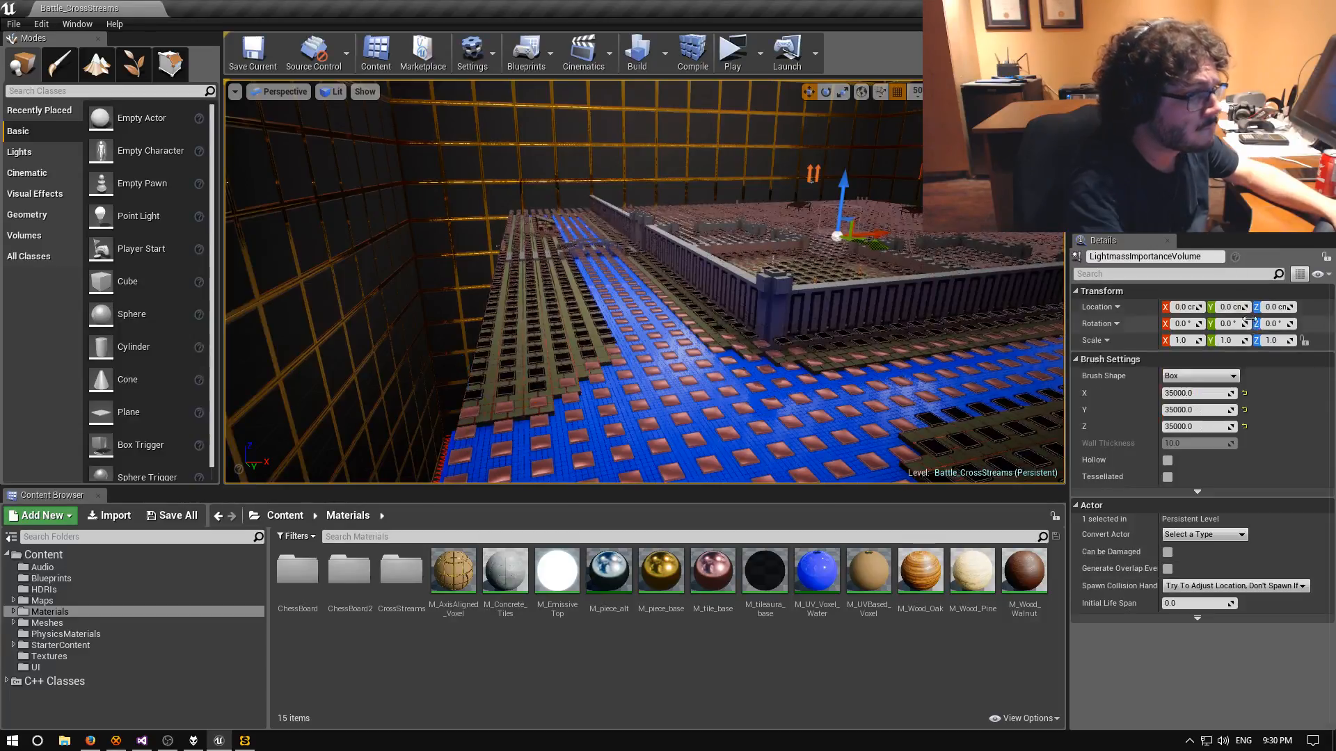
# Set the LightmassImportanceVolume's brush Z size to 500, and increase it to 5000.
pyautogui.click(1176, 394)
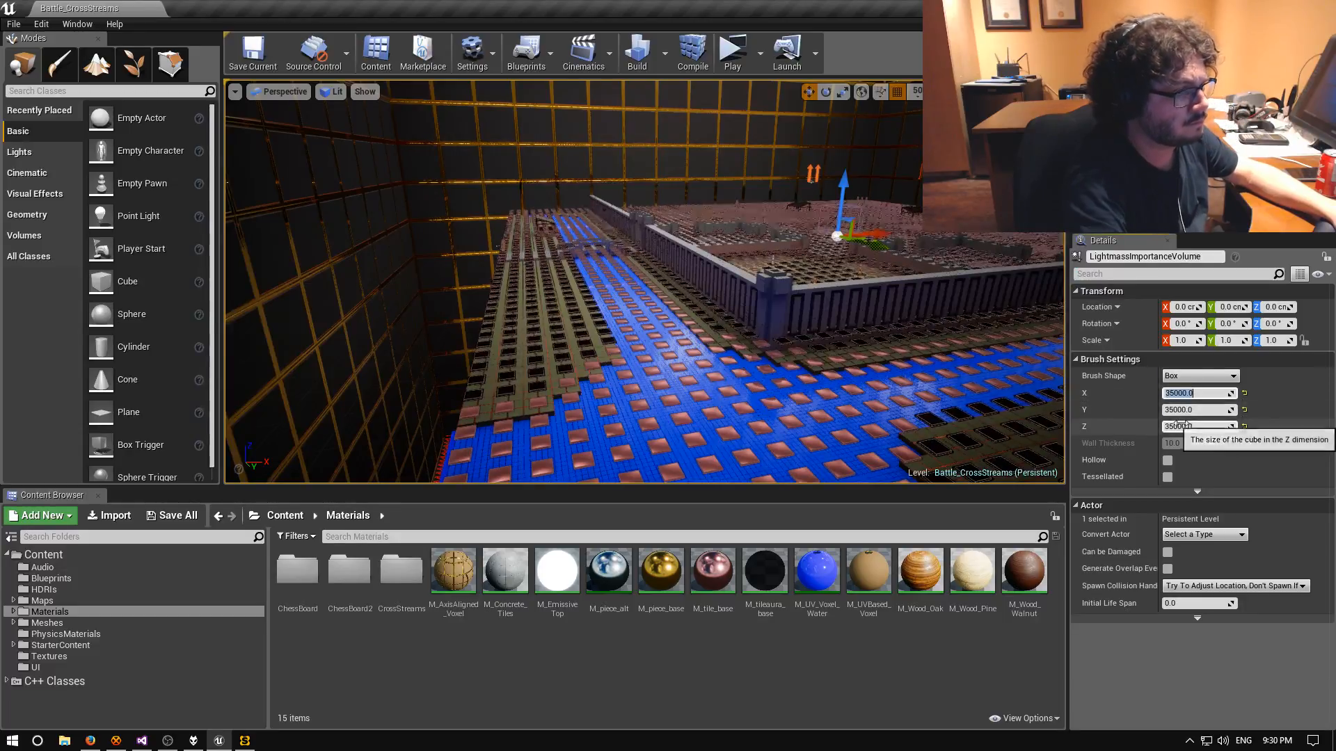
pyautogui.click(1222, 427)
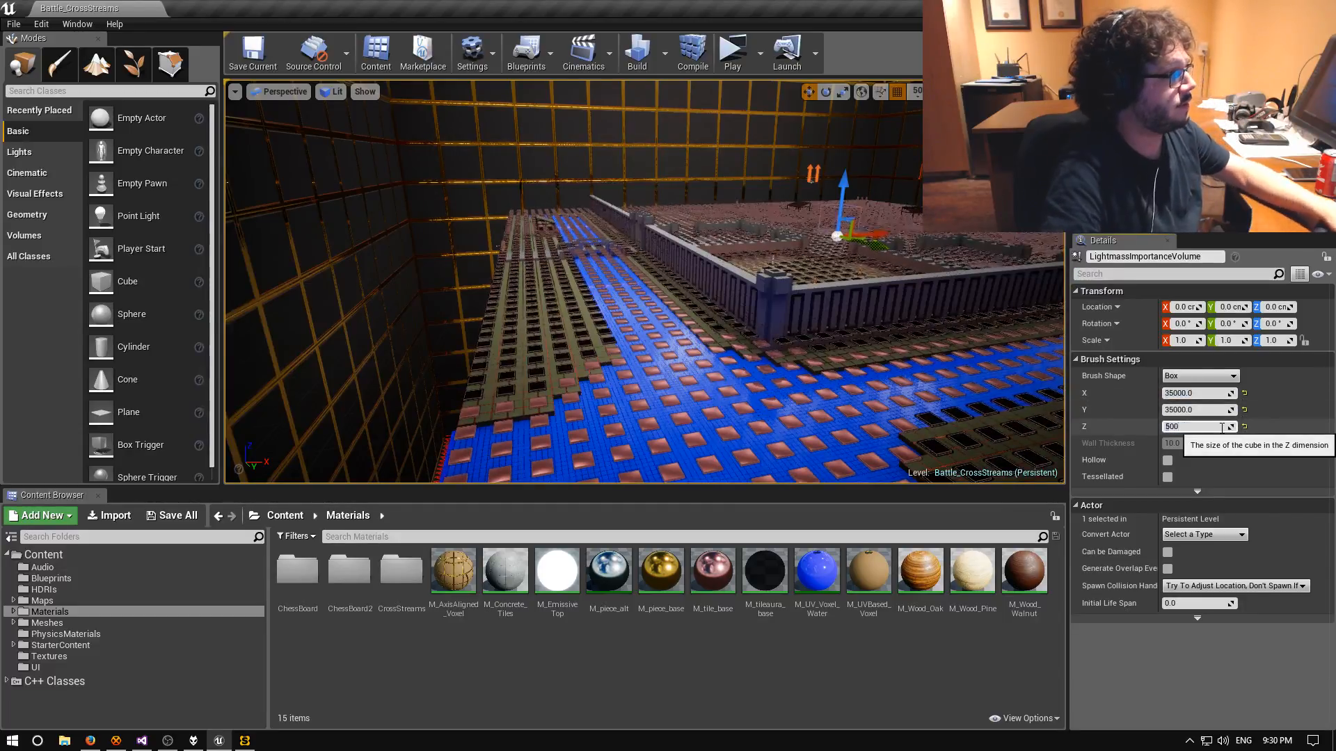
pyautogui.write('500')
pyautogui.press('Return')
pyautogui.moveTo(739, 372); pyautogui.dragTo(764, 368, button='right')
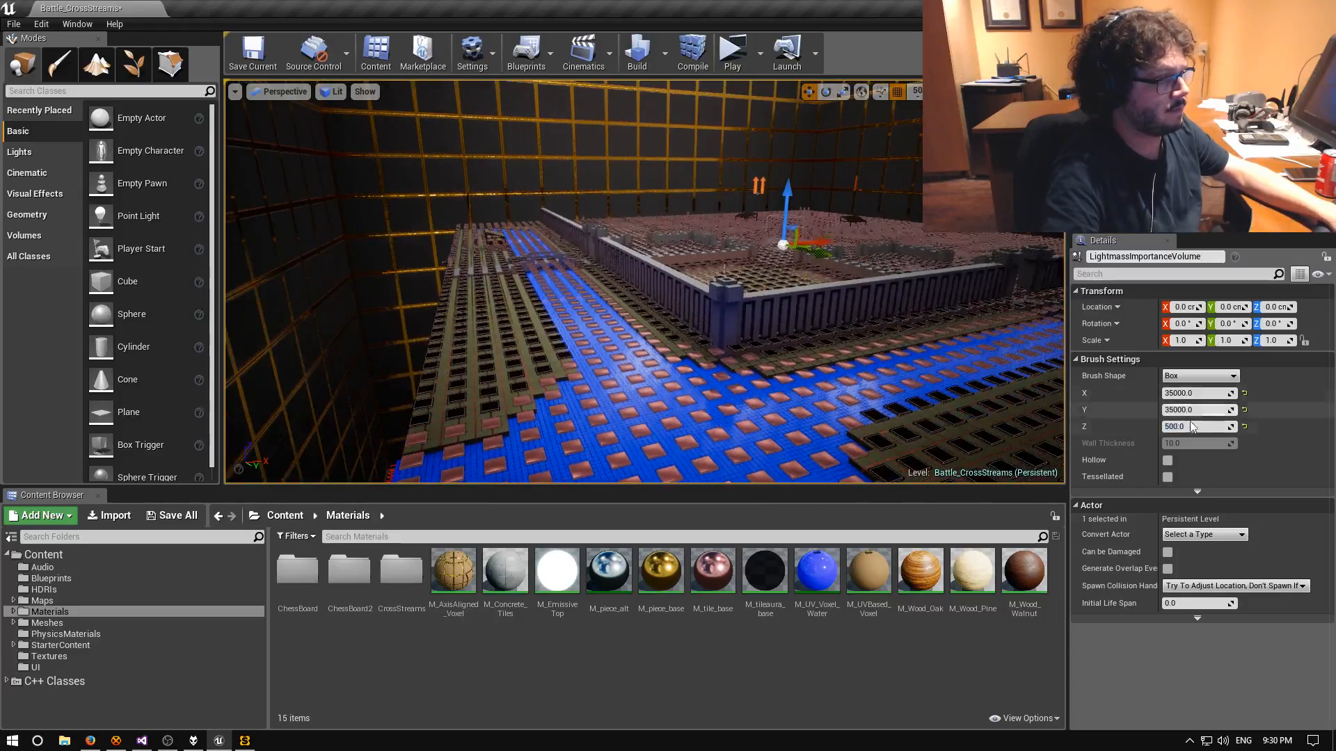
pyautogui.click(1176, 427)
pyautogui.click(1176, 427)
pyautogui.write('0')
pyautogui.press('Return')
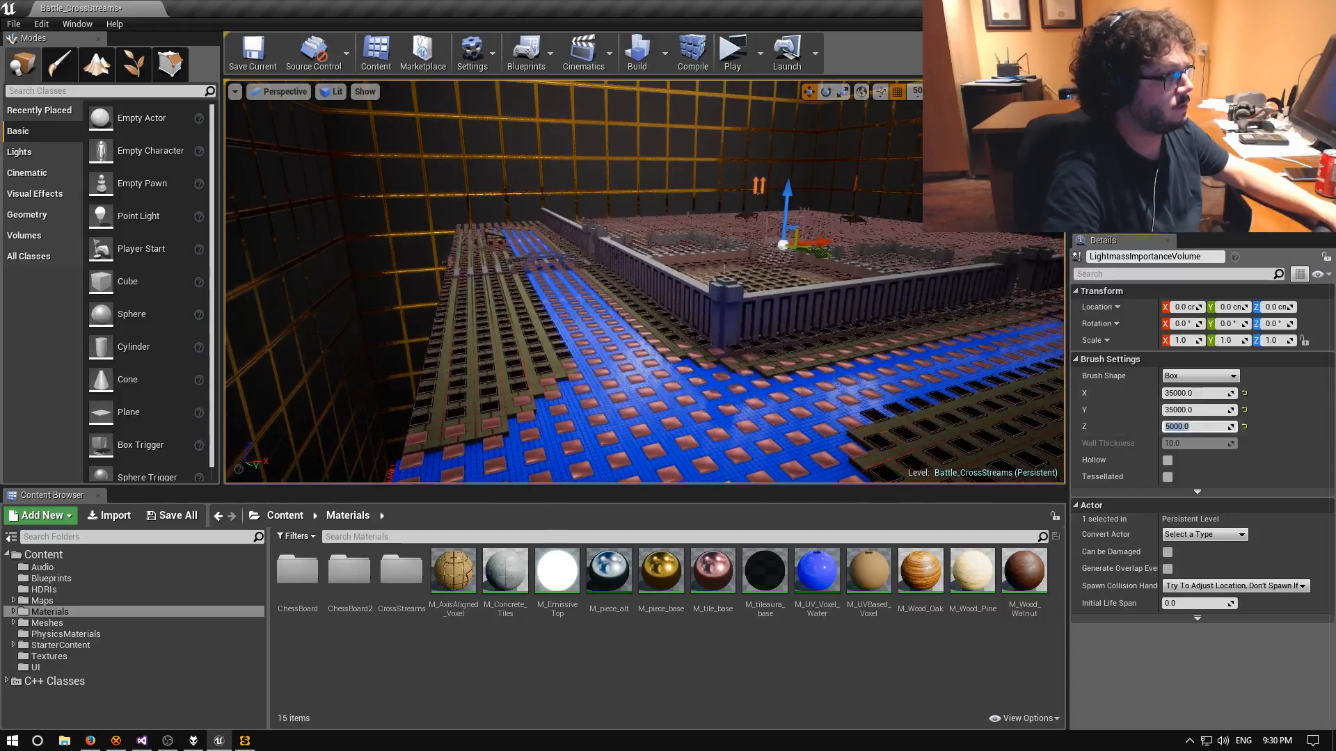
pyautogui.moveTo(800, 389); pyautogui.dragTo(772, 376, button='right')
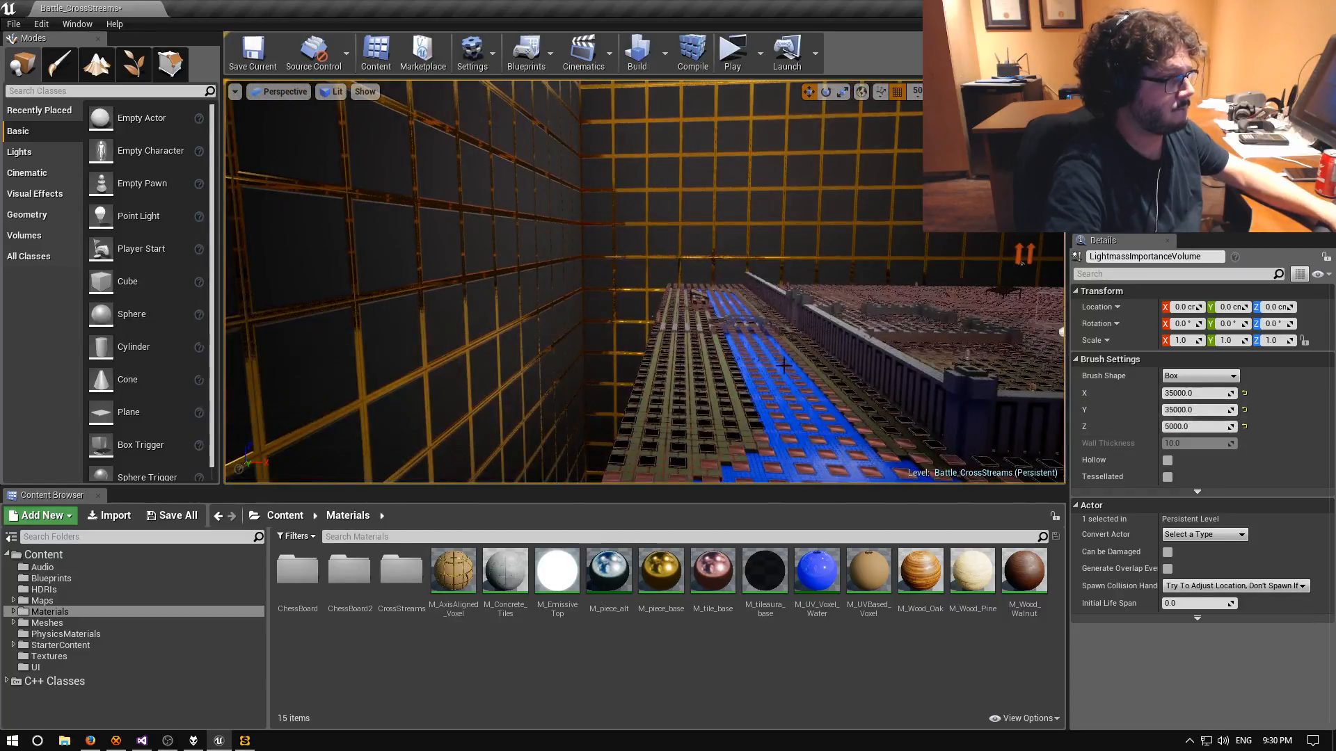
# Set the LightmassImportanceVolume's brush X and Y sizes to 20000 each.
pyautogui.moveTo(925, 389)
pyautogui.mouseDown(button='right')
pyautogui.moveTo(626, 386)
pyautogui.moveTo(775, 388)
pyautogui.mouseUp(button='right')
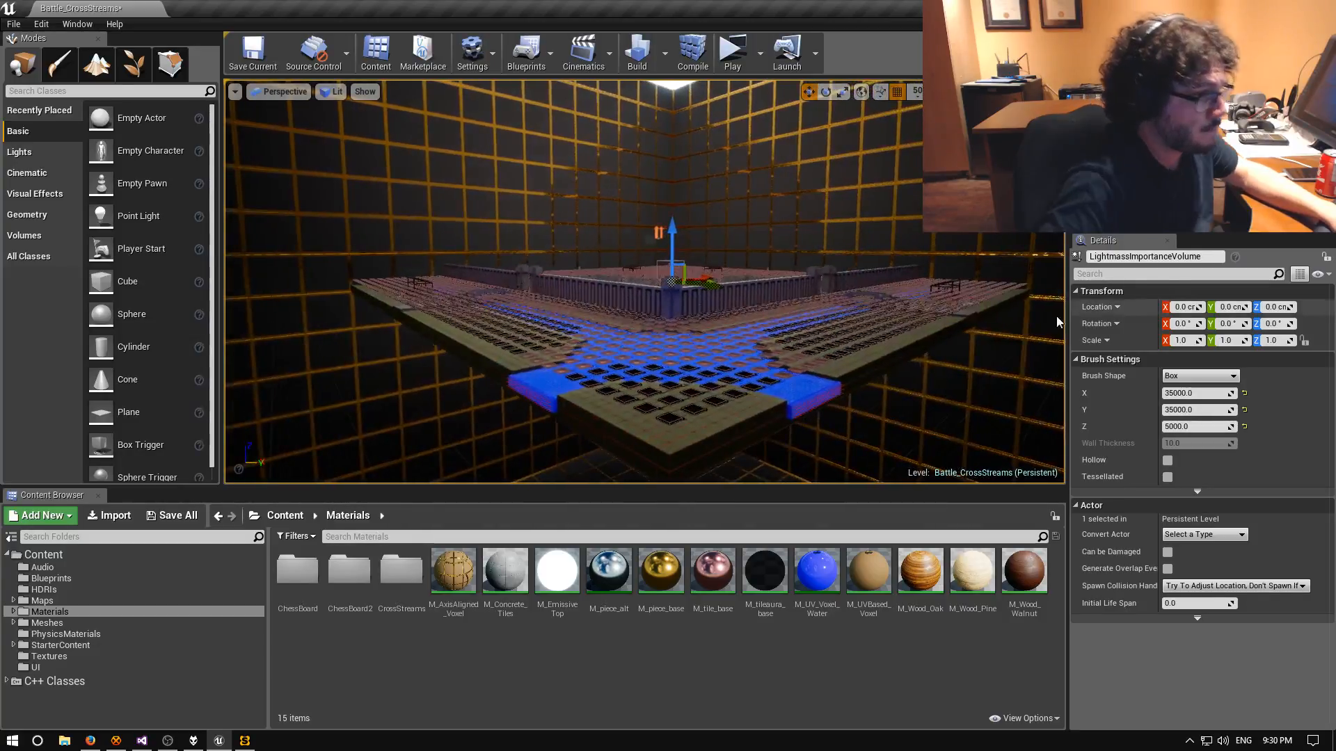
pyautogui.click(1172, 394)
pyautogui.click(1170, 394)
pyautogui.press('BackSpace')
pyautogui.press('Delete')
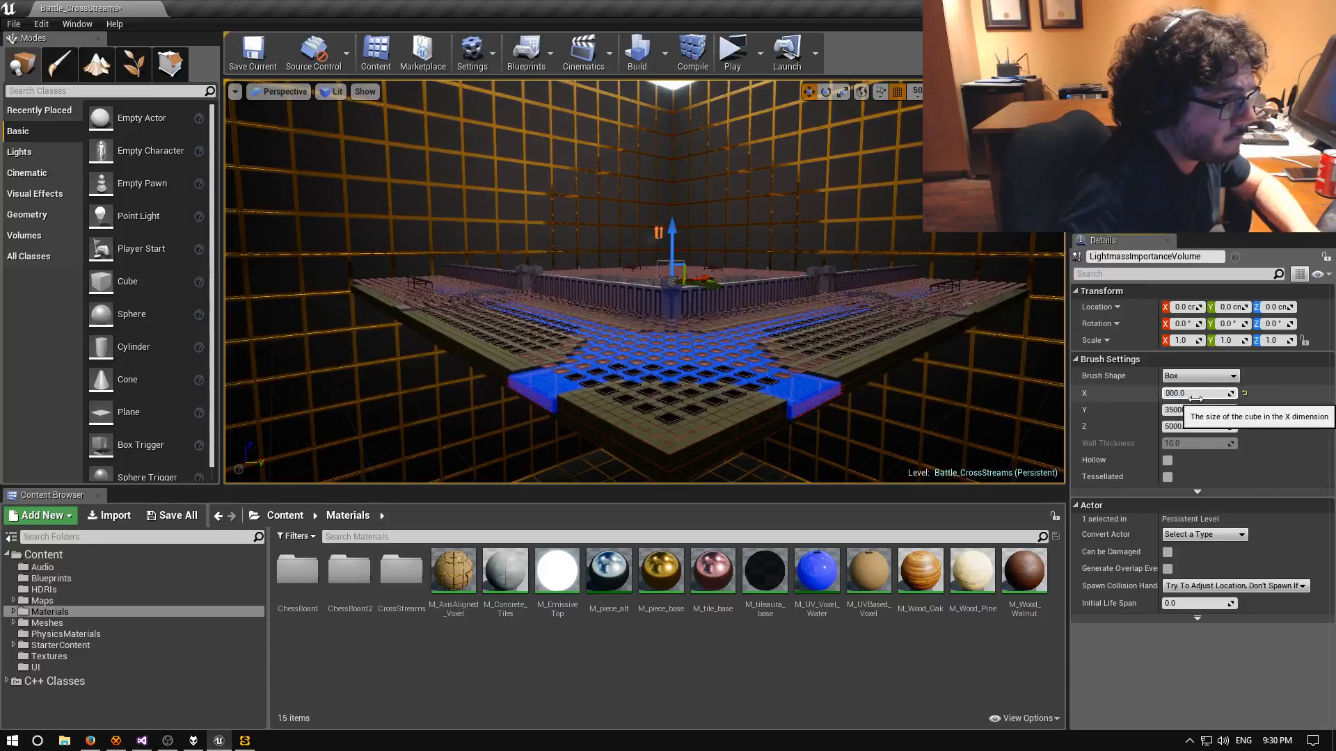
pyautogui.write('20')
pyautogui.press('Return')
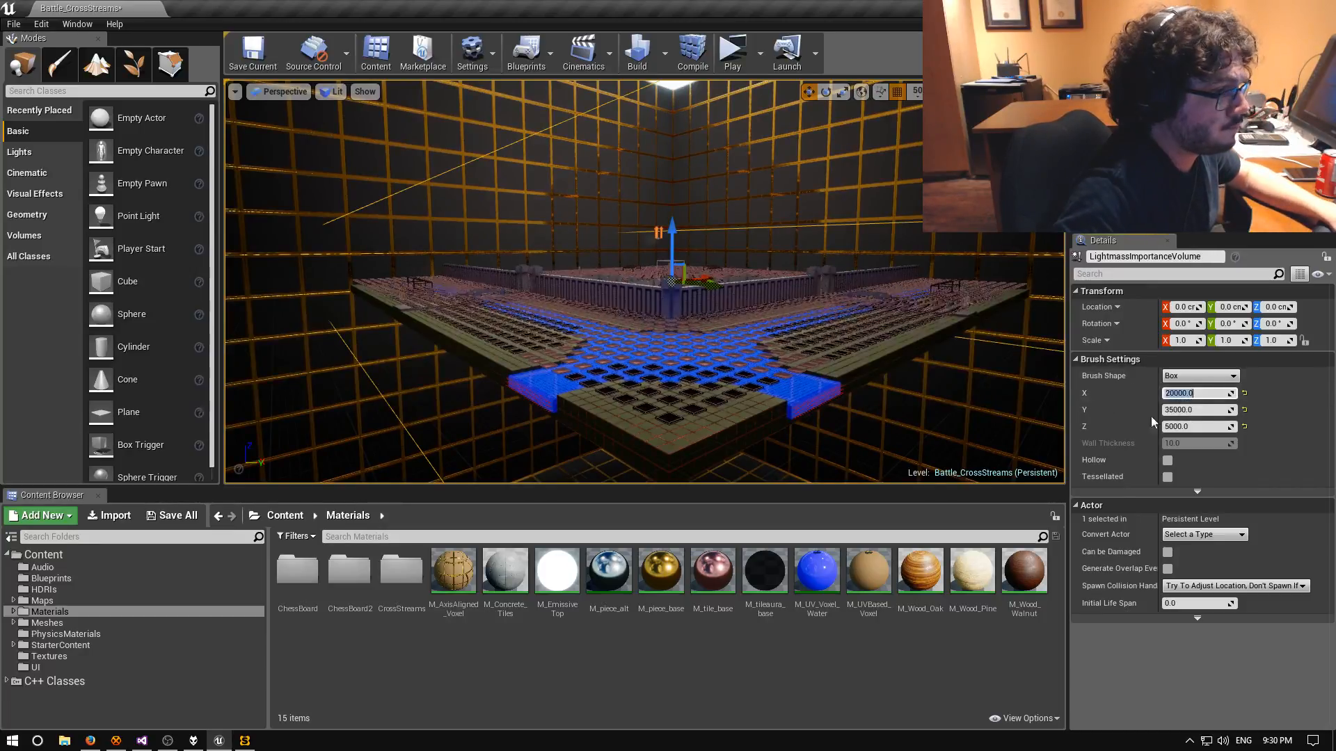
pyautogui.click(1175, 410)
pyautogui.click(1173, 410)
pyautogui.press('BackSpace')
pyautogui.press('BackSpace')
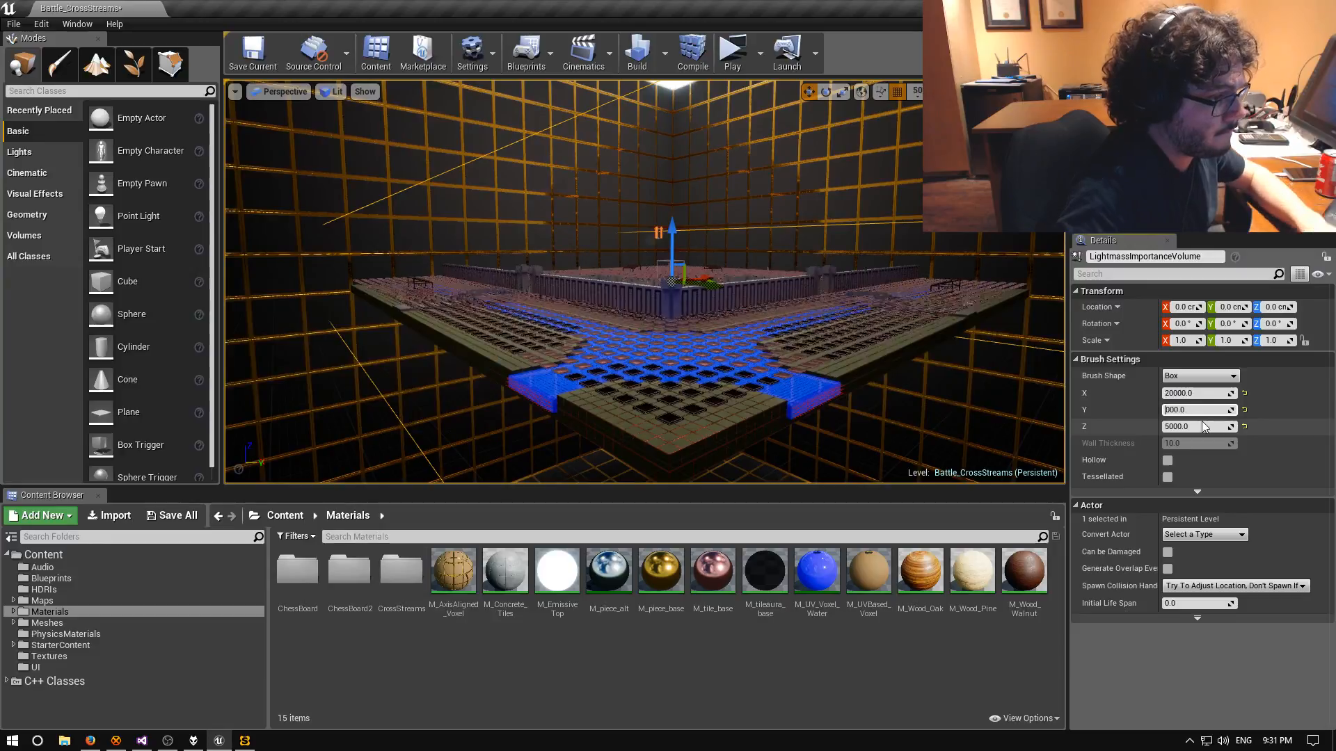
pyautogui.write('20')
pyautogui.press('Return')
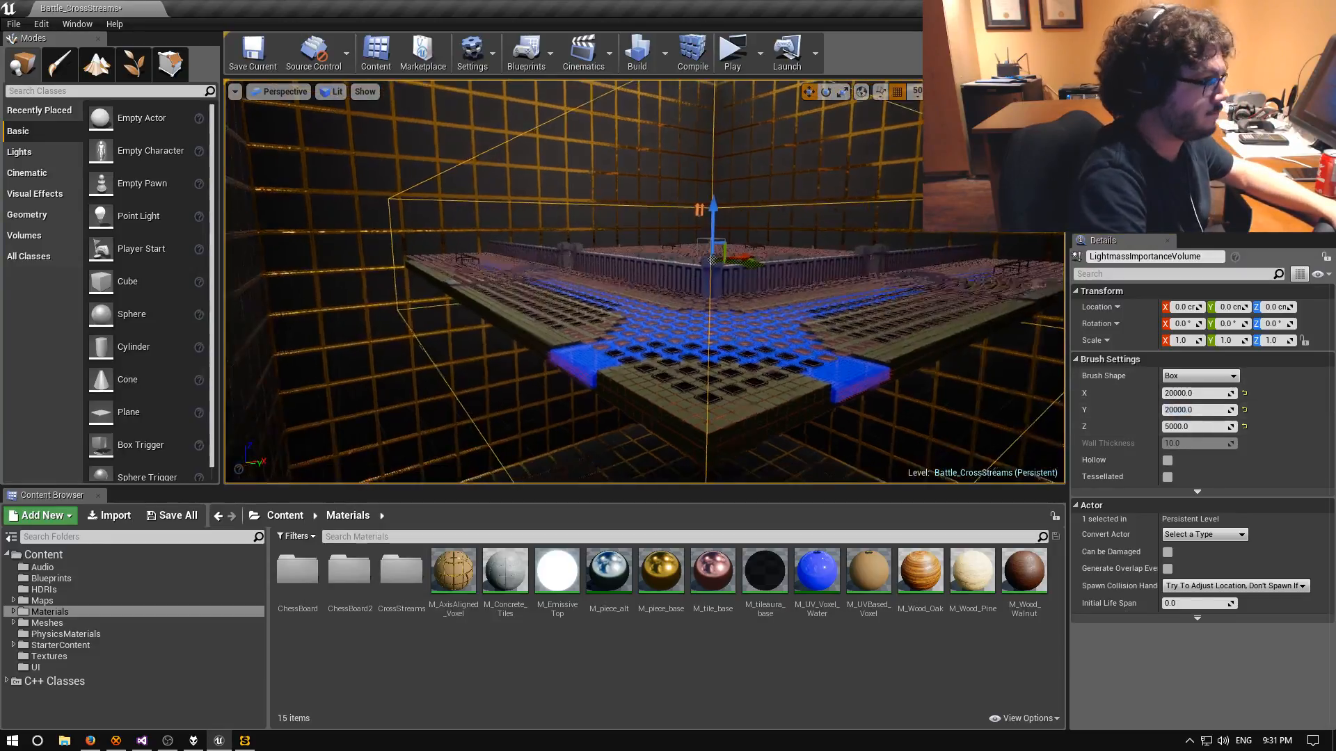
# Set the LightmassImportanceVolume's brush Z size to 3000 and save the level.
pyautogui.moveTo(644, 282); pyautogui.dragTo(818, 338, button='right')
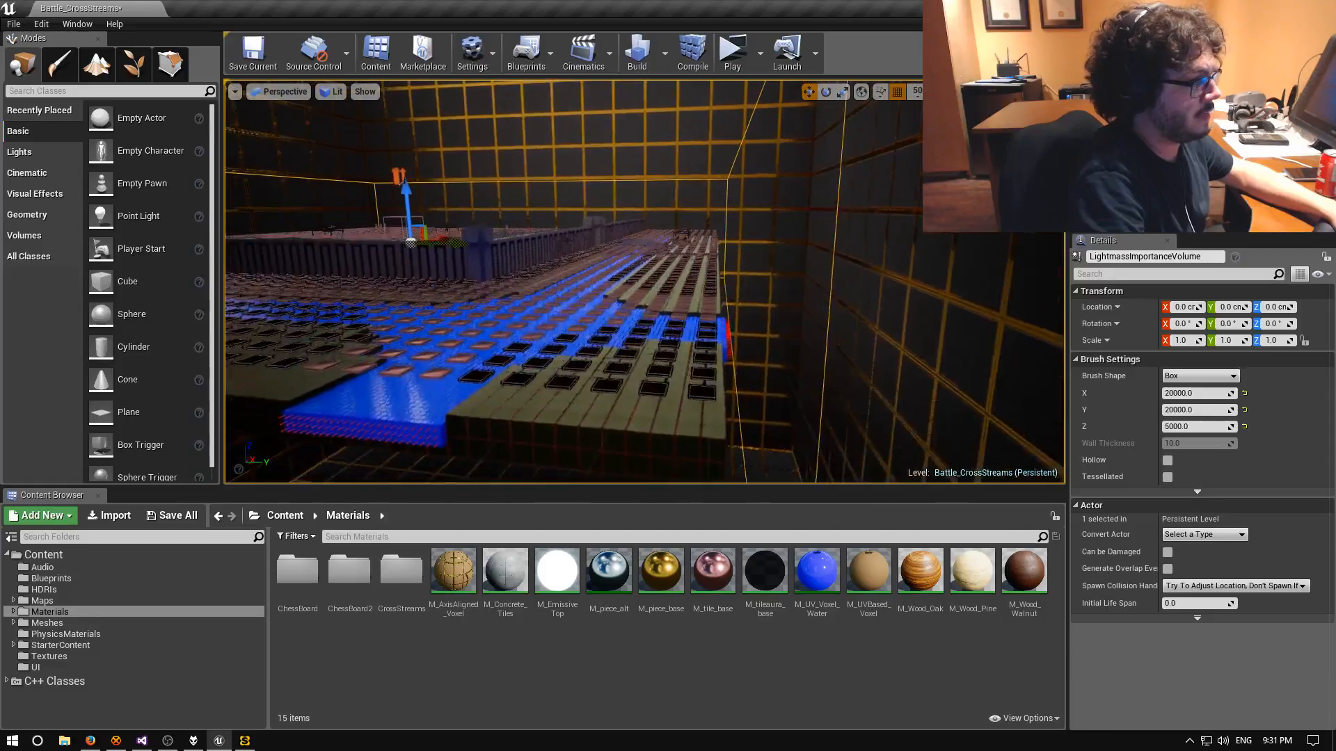
pyautogui.click(1173, 429)
pyautogui.write('3000')
pyautogui.press('Return')
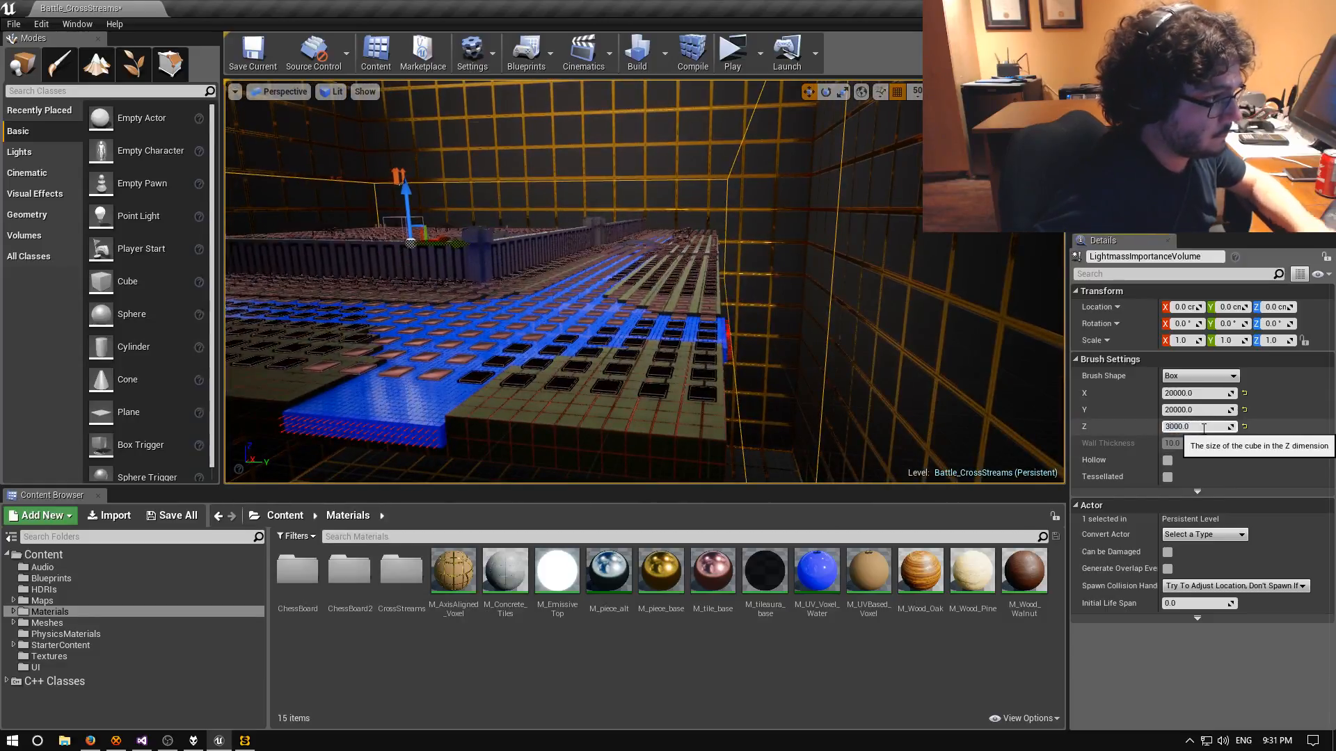
pyautogui.moveTo(848, 306); pyautogui.dragTo(821, 292, button='right')
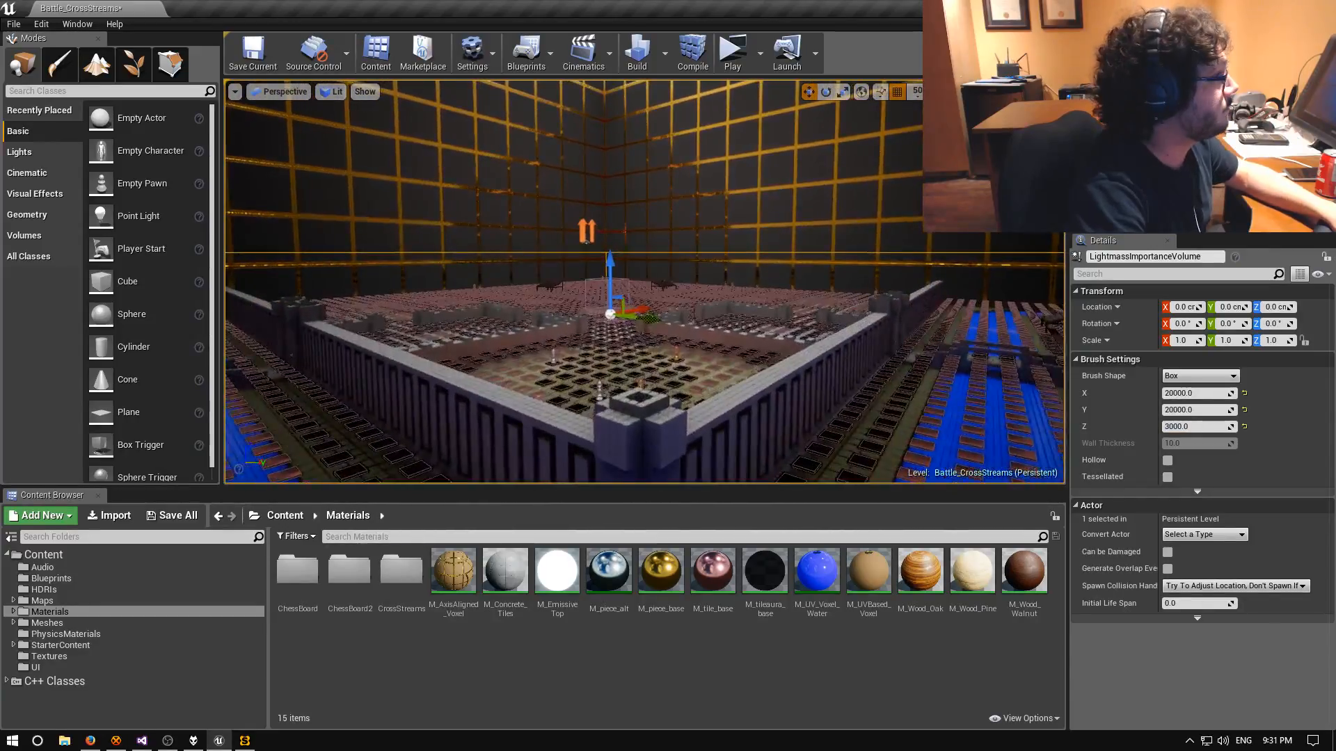
pyautogui.click(252, 59)
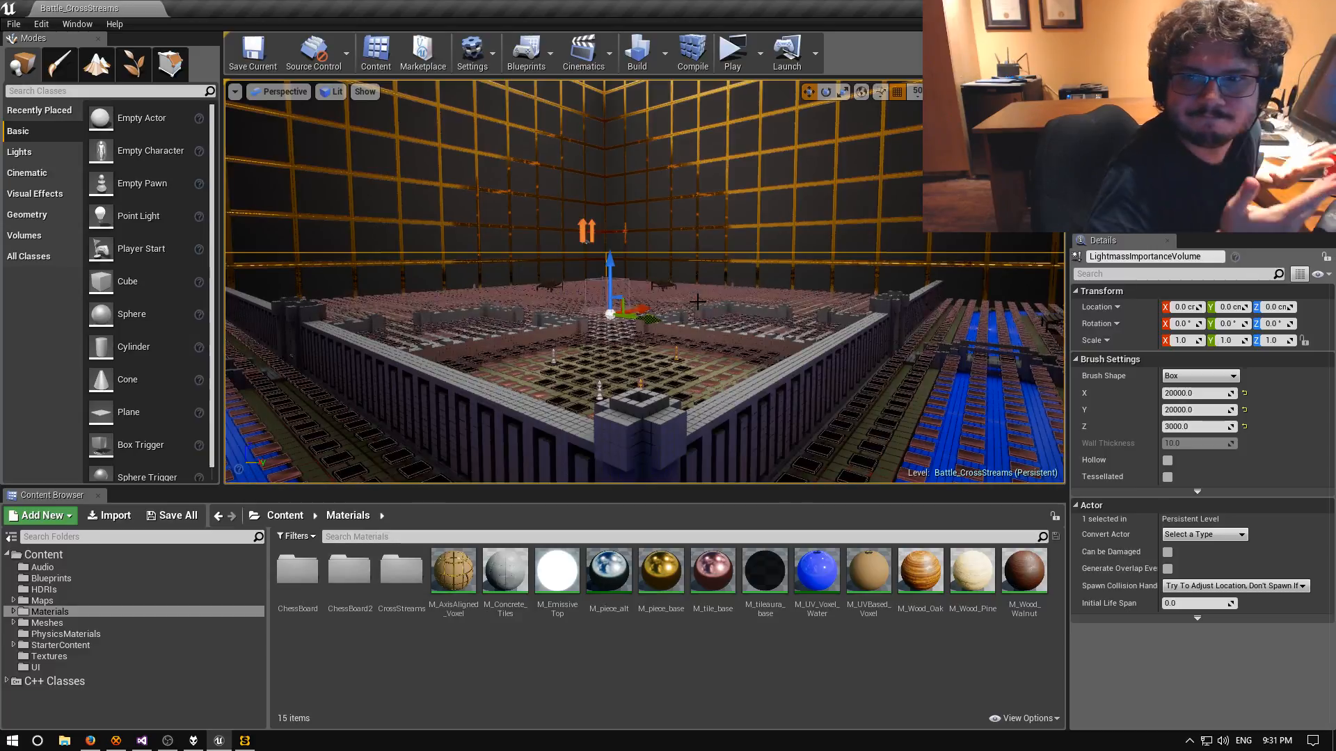
# Look over the arena floor and walls, switch to Blender and open CheckIt-CrossStream-DecorationBase.blend.
pyautogui.press('w')
pyautogui.moveTo(697, 302)
pyautogui.mouseDown(button='right')
pyautogui.moveTo(883, 334)
pyautogui.moveTo(821, 306)
pyautogui.moveTo(769, 331)
pyautogui.moveTo(431, 313)
pyautogui.moveTo(463, 271)
pyautogui.moveTo(682, 299)
pyautogui.moveTo(685, 327)
pyautogui.moveTo(689, 299)
pyautogui.moveTo(696, 322)
pyautogui.mouseUp(button='right')
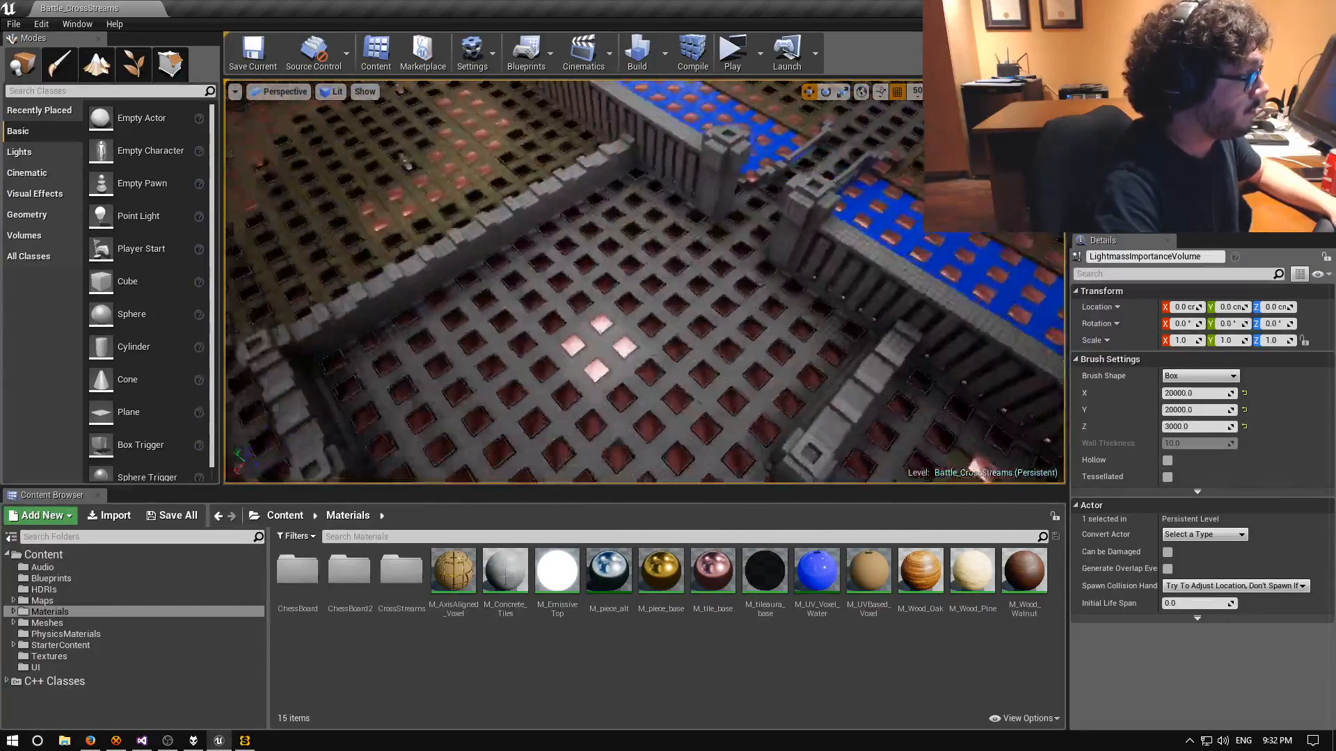
pyautogui.moveTo(645, 282); pyautogui.dragTo(554, 261, button='right')
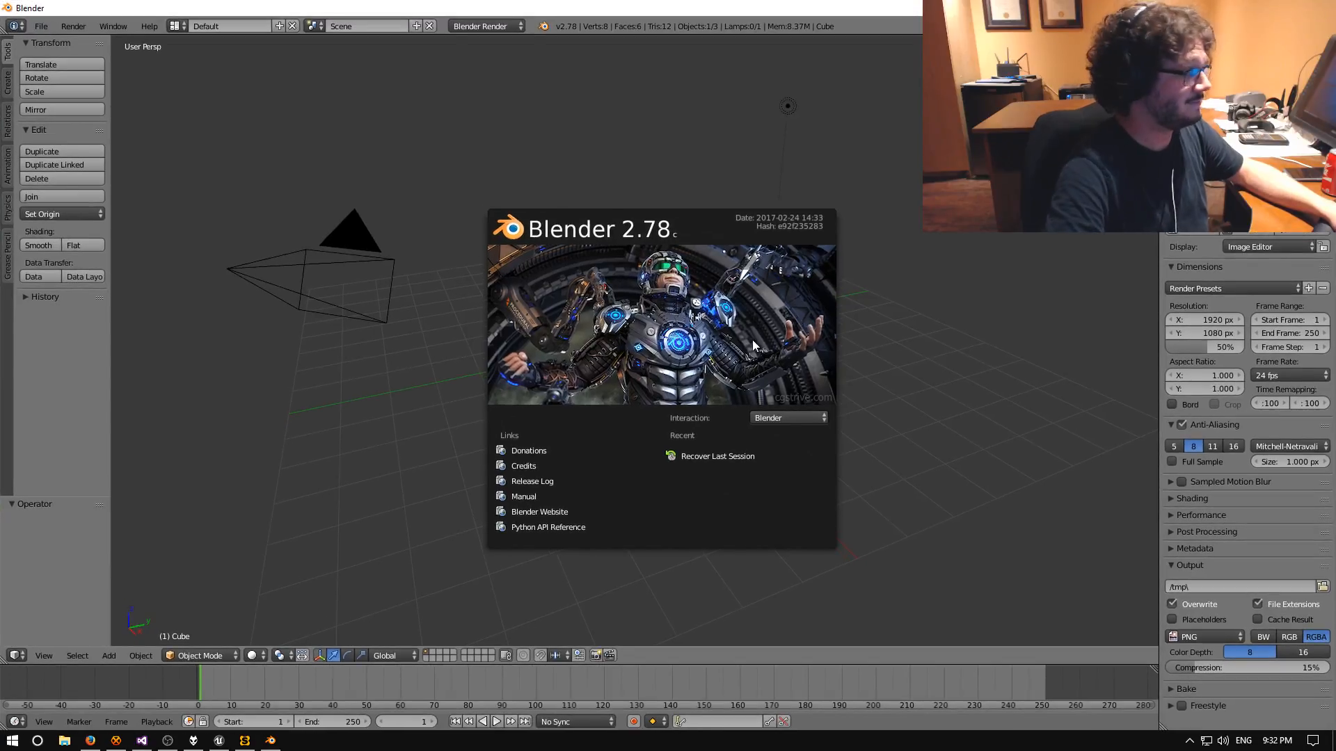
pyautogui.click(430, 153)
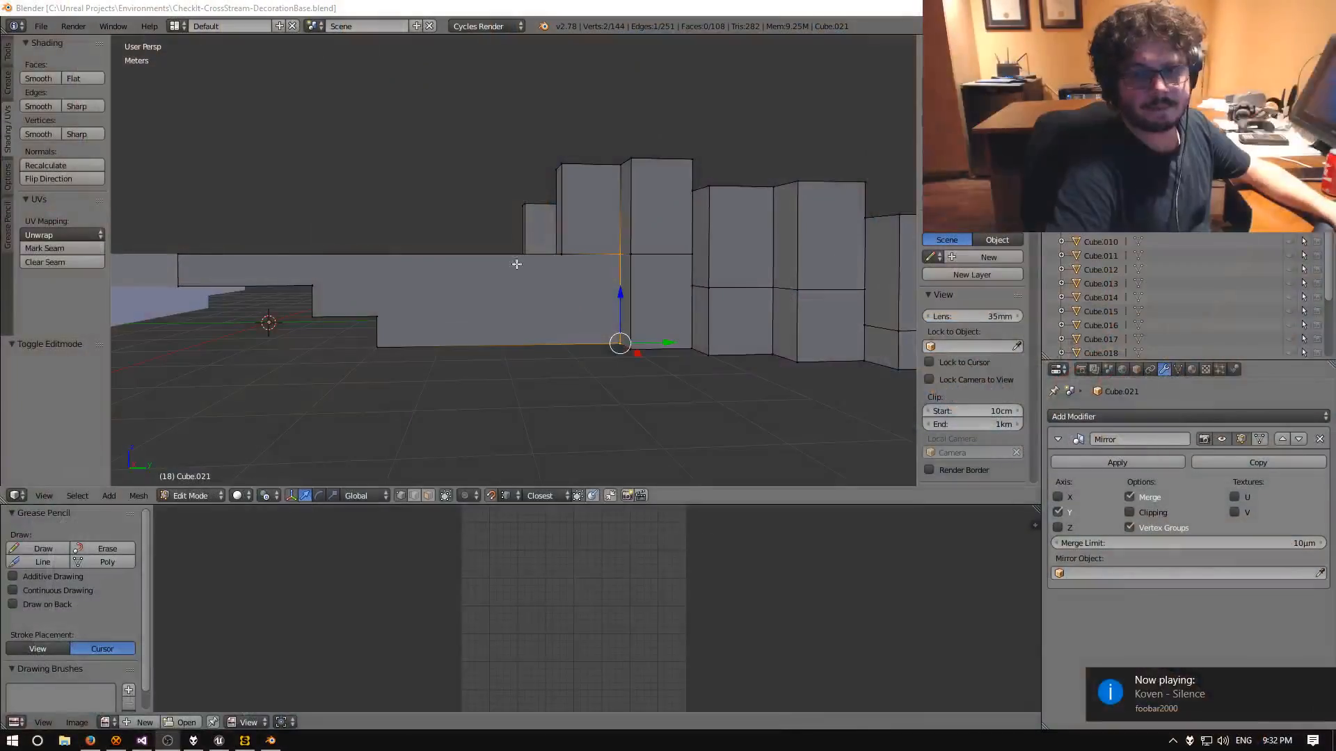
# Return to Object Mode and delete the stepped bridge mesh Cube.021.
pyautogui.moveTo(571, 334); pyautogui.dragTo(518, 335, button='middle')
pyautogui.scroll(-3, 1146, 236)
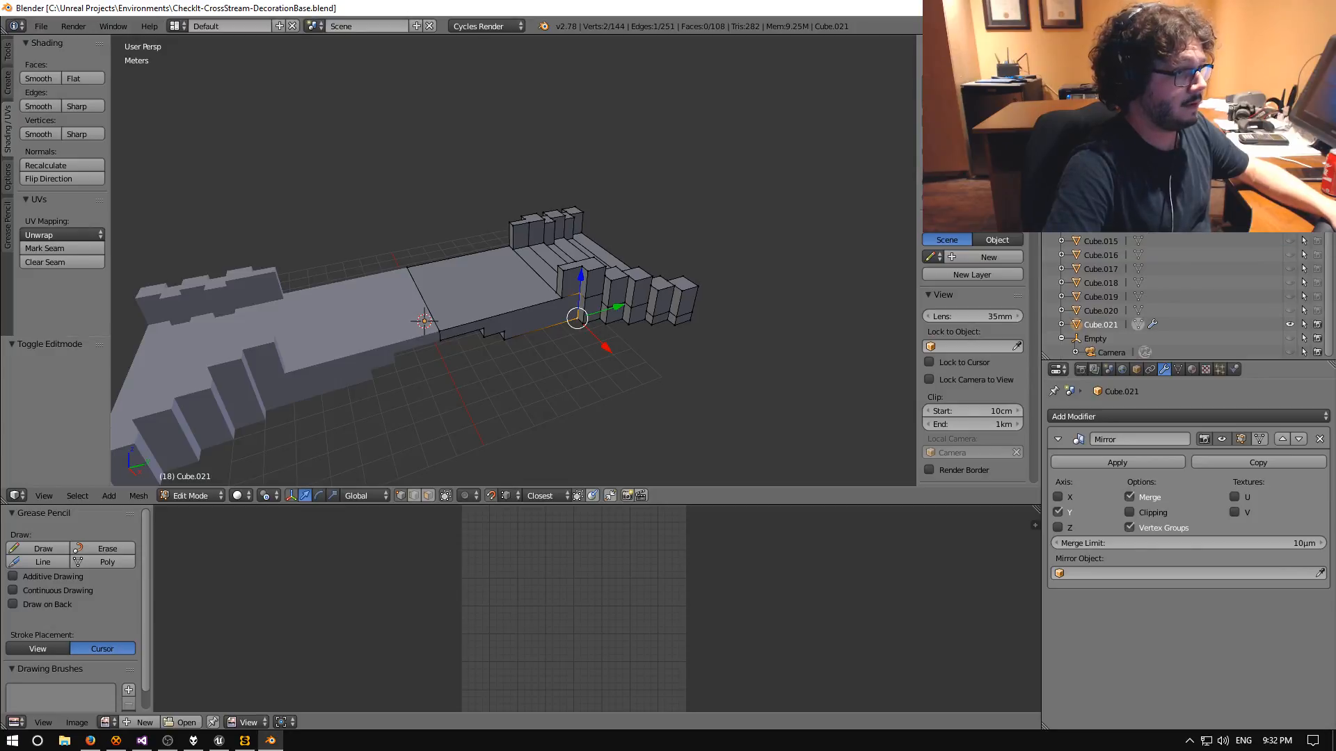
pyautogui.click(209, 496)
pyautogui.click(200, 490)
pyautogui.press('x')
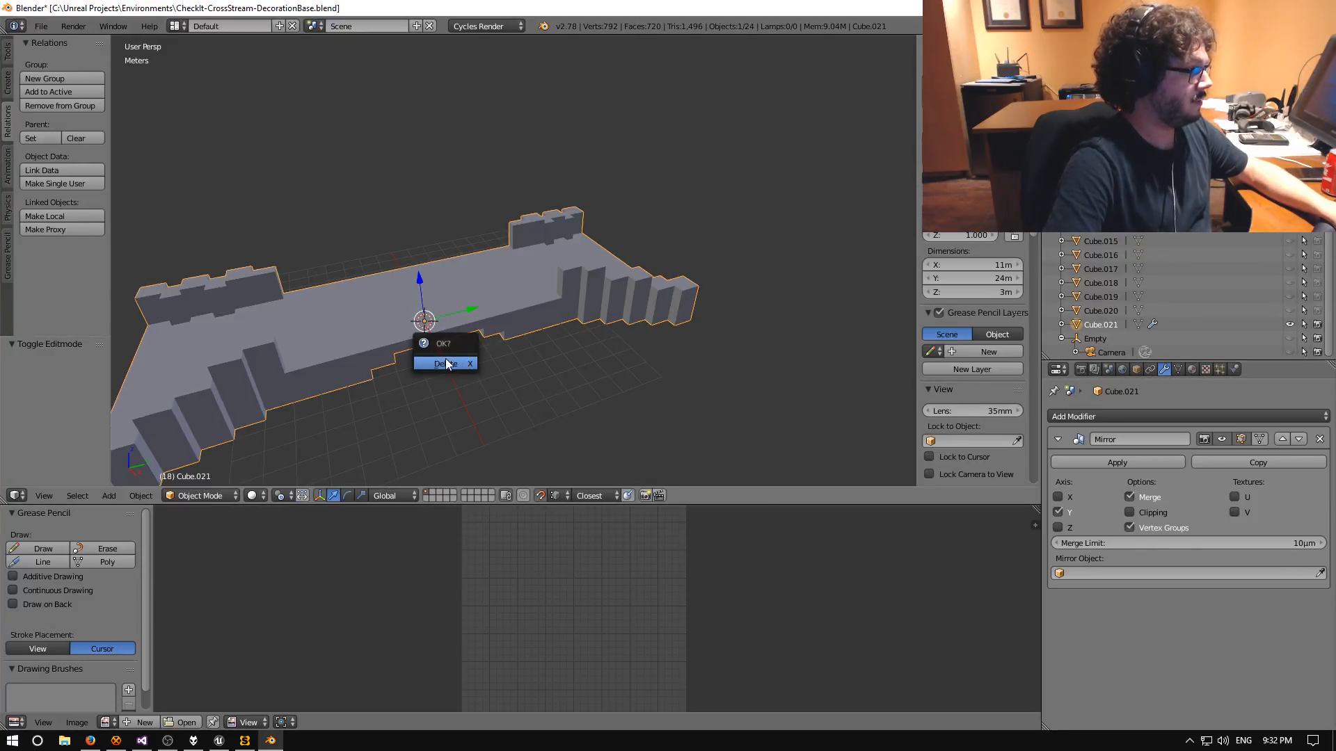
pyautogui.click(445, 363)
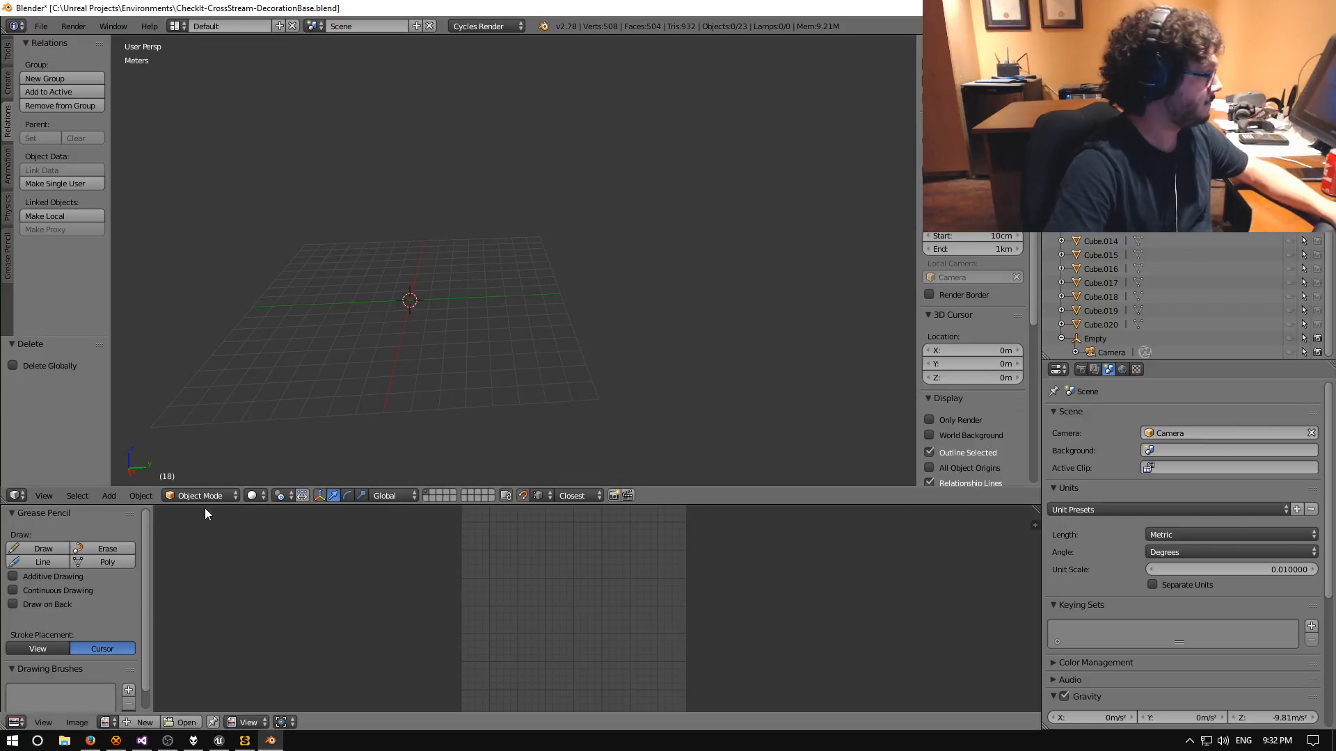
# Add a cube at the origin and set its X and Y dimensions to 6 m.
pyautogui.click(109, 495)
pyautogui.moveTo(119, 473)
pyautogui.click(213, 479)
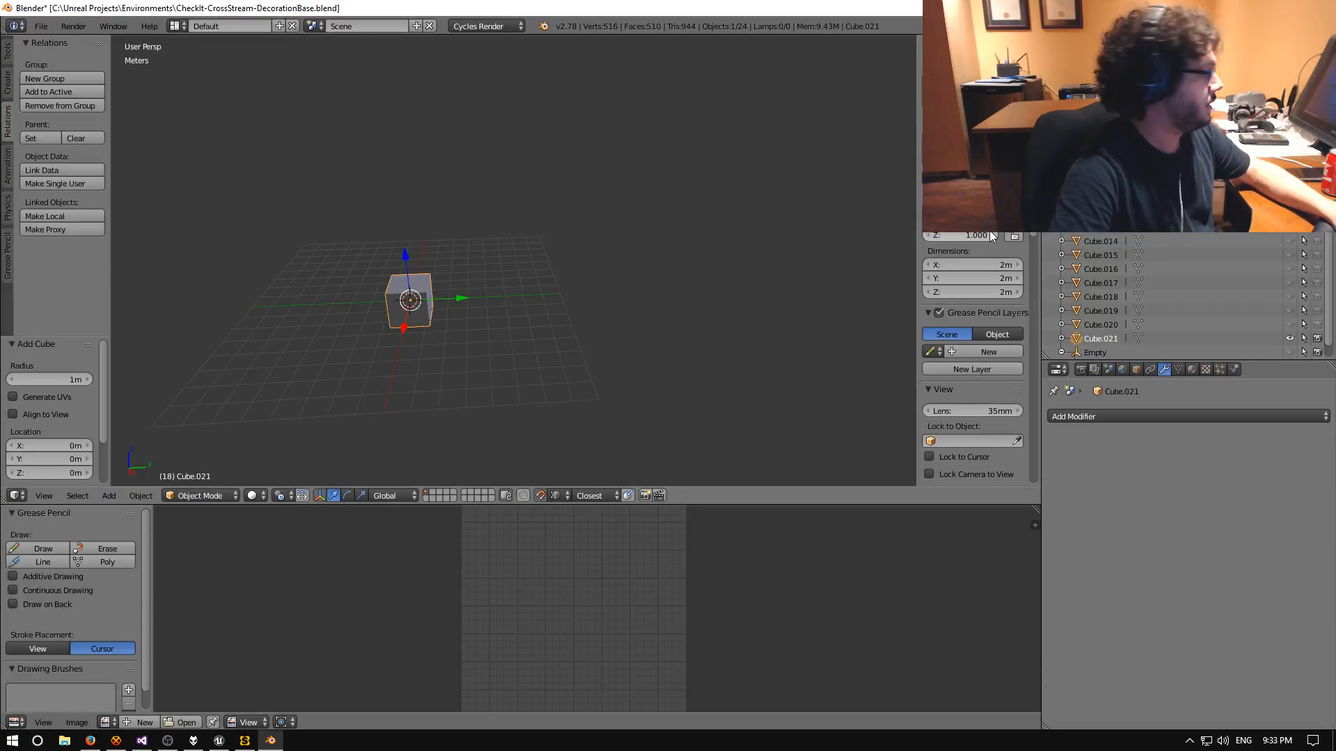
pyautogui.click(996, 265)
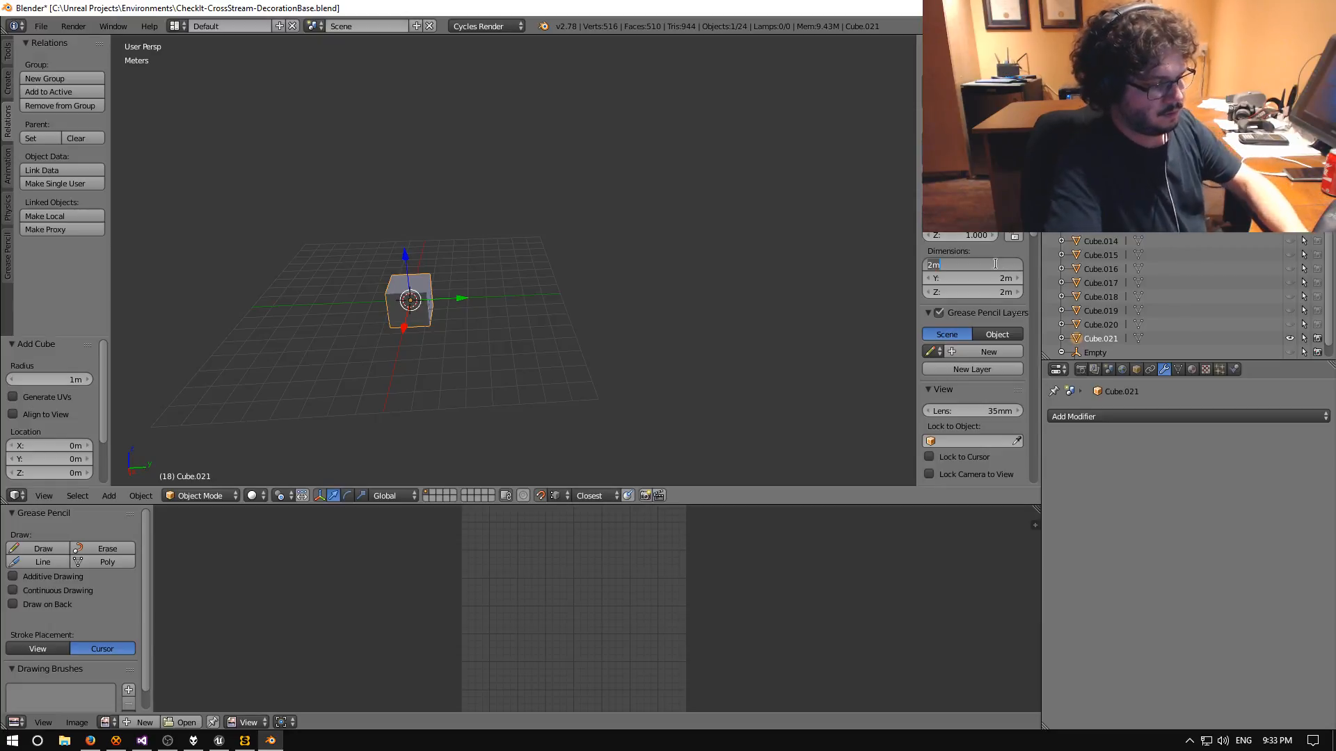
pyautogui.write('6')
pyautogui.press('Tab')
pyautogui.write('6')
pyautogui.press('Tab')
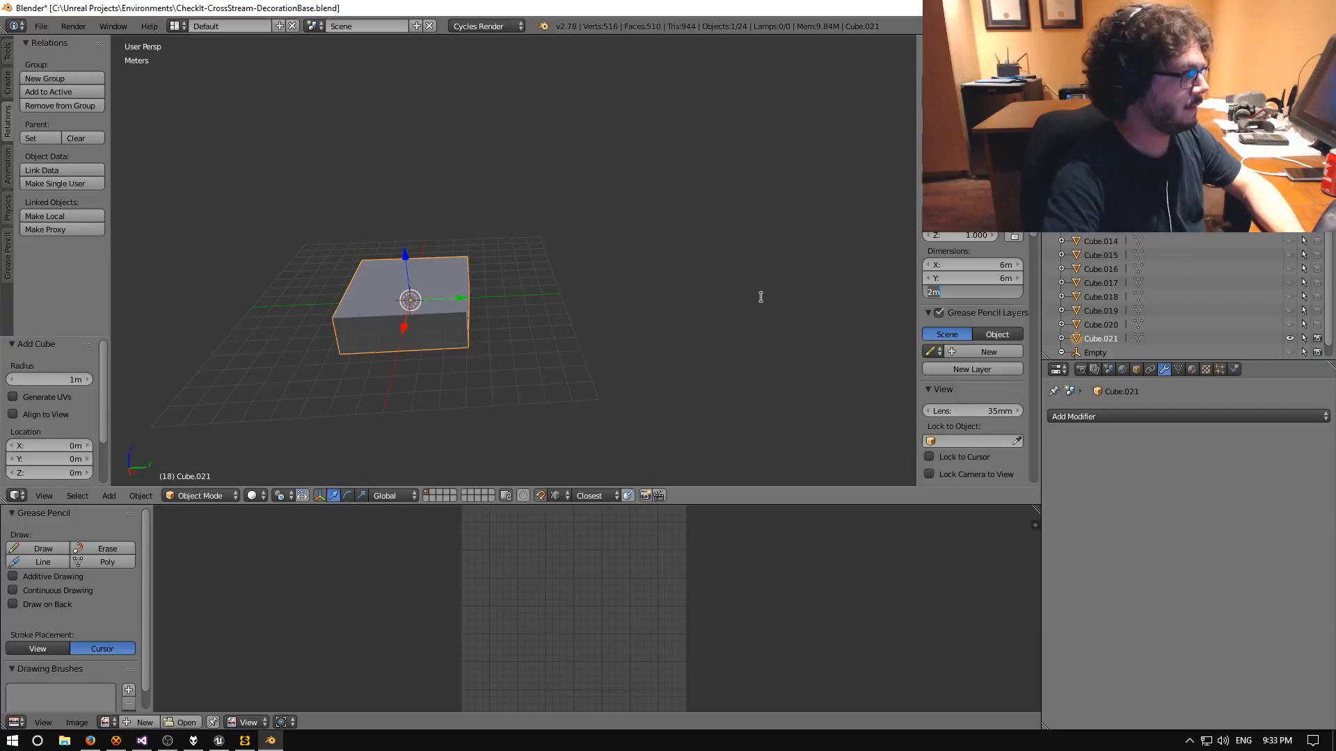
pyautogui.press('Return')
# Raise the cube so its base rests on the grid, and apply its rotation, scale and location.
pyautogui.moveTo(720, 294); pyautogui.dragTo(895, 201, button='middle')
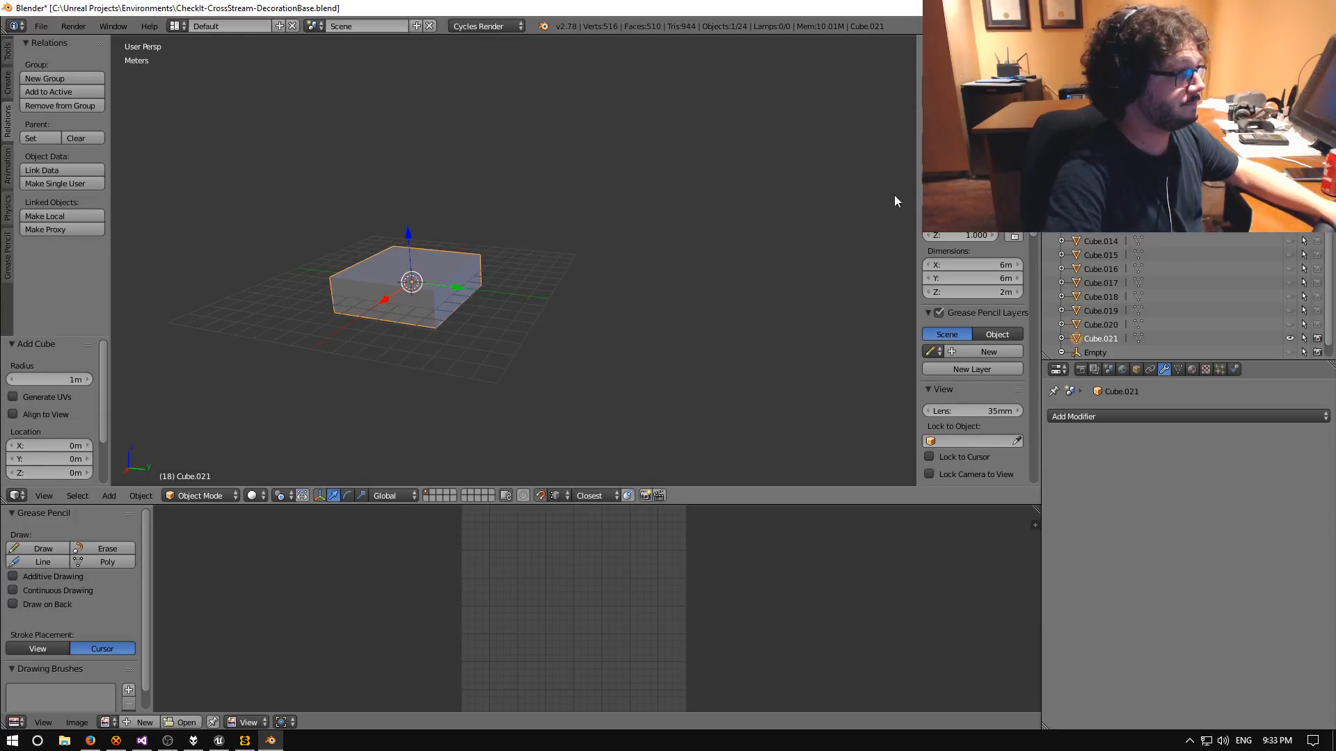
pyautogui.press('Return')
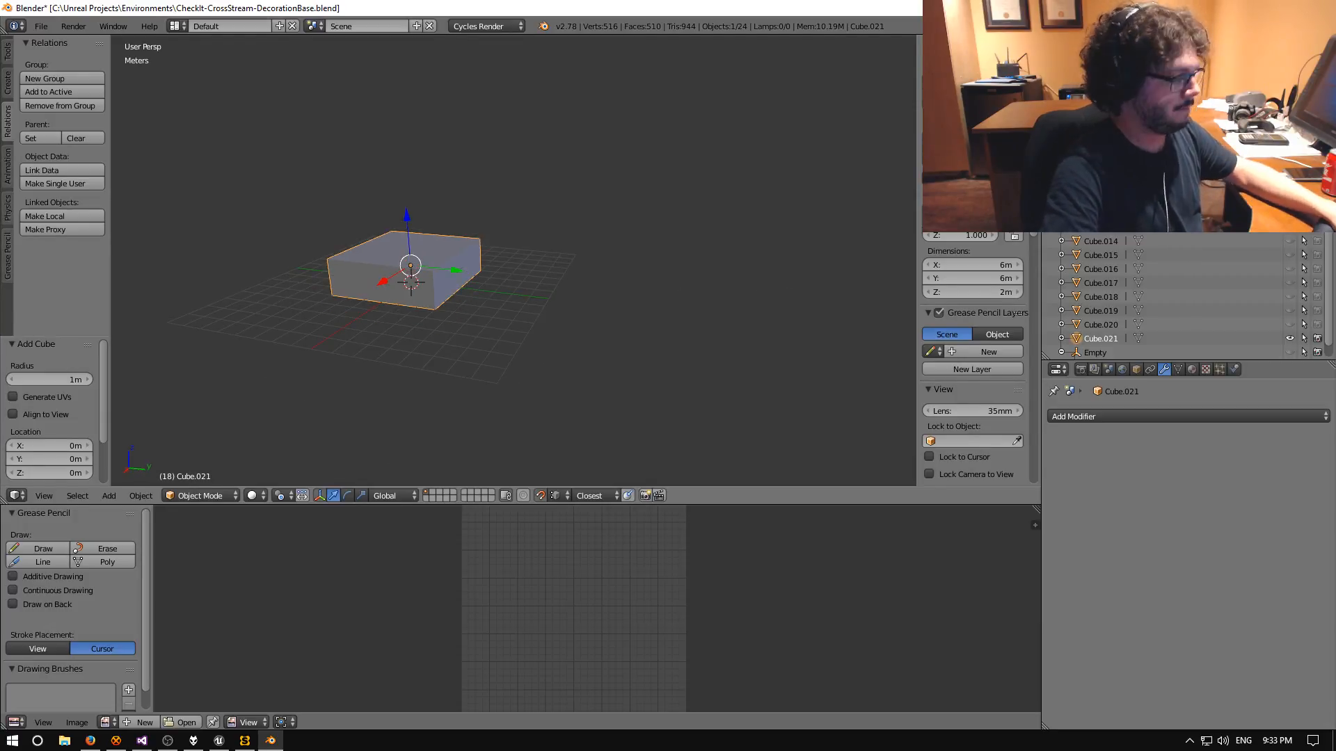
pyautogui.hotkey('ctrl', 'a')
pyautogui.click(814, 168)
pyautogui.hotkey('ctrl', 'a')
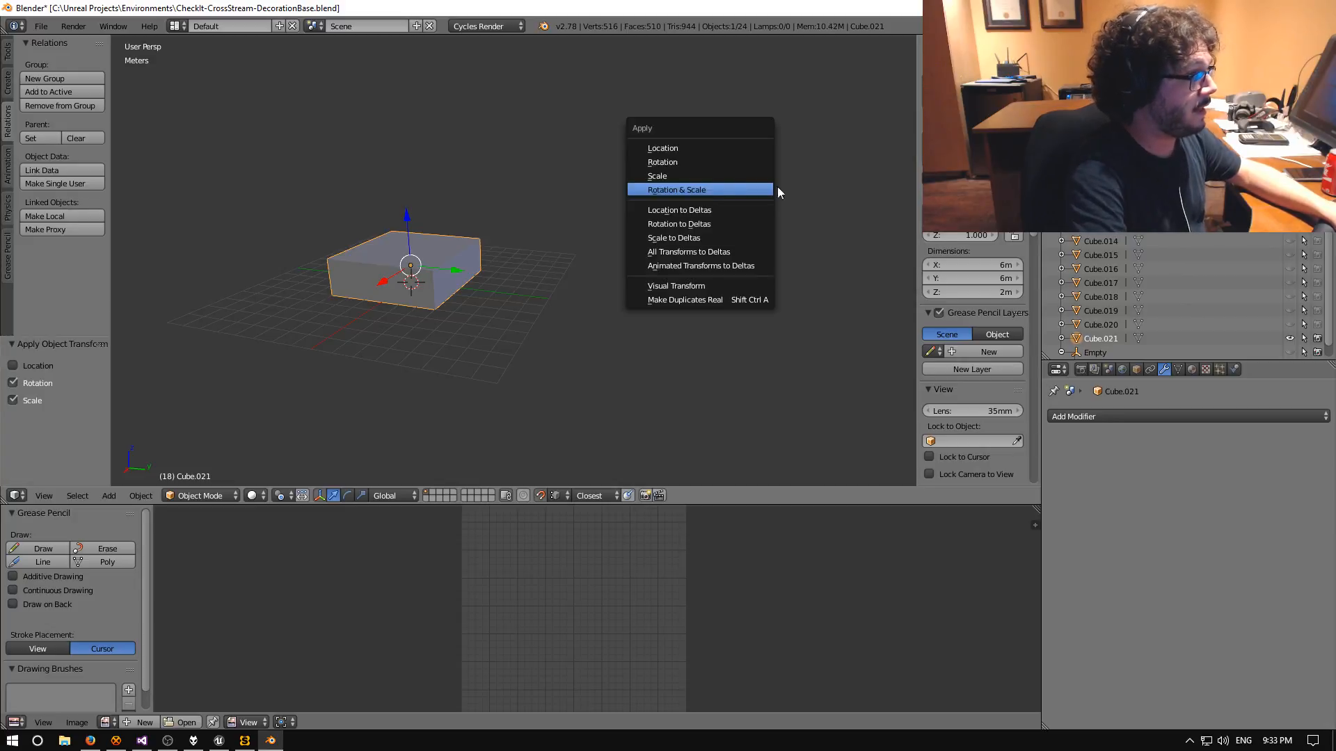
pyautogui.click(686, 148)
pyautogui.moveTo(435, 300); pyautogui.dragTo(412, 363, button='middle')
pyautogui.press('KP_Decimal')
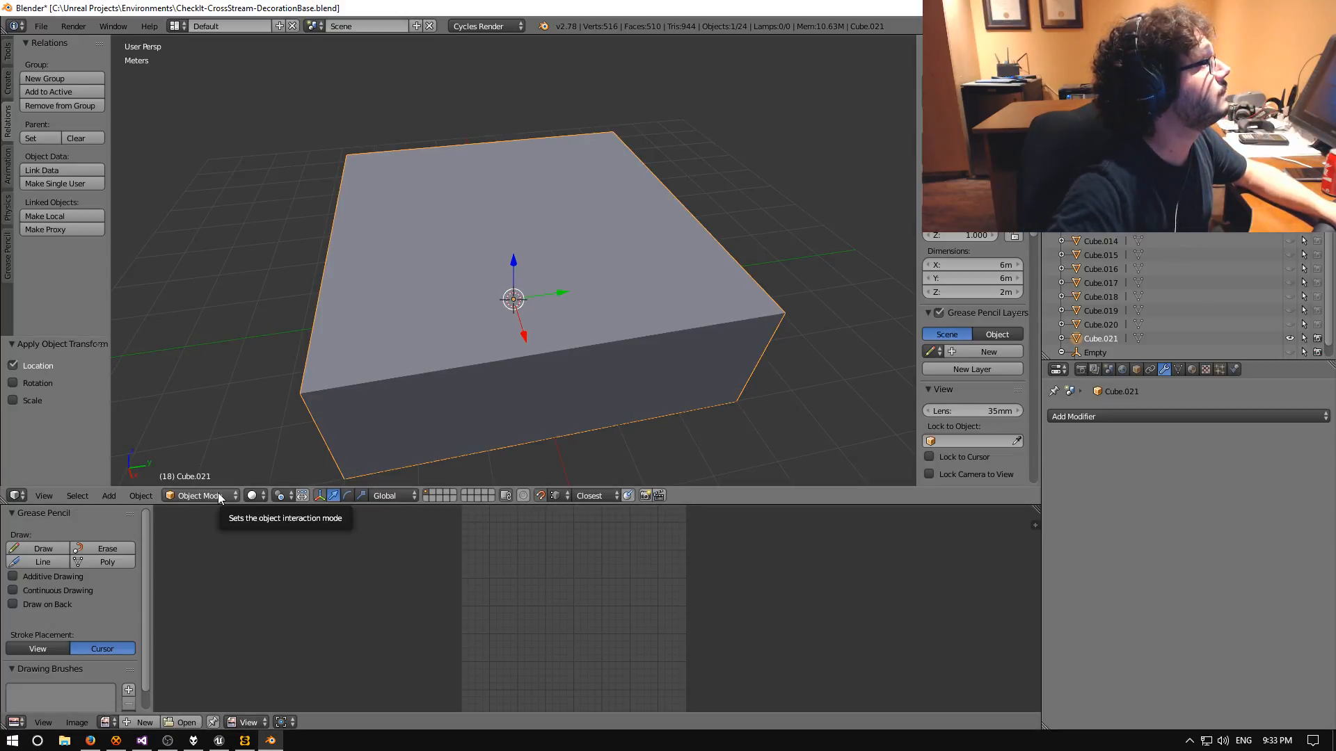
# Enter Edit Mode on the cube and lower its four top vertices by 50 cm along Z.
pyautogui.moveTo(402, 327); pyautogui.dragTo(443, 278, button='middle')
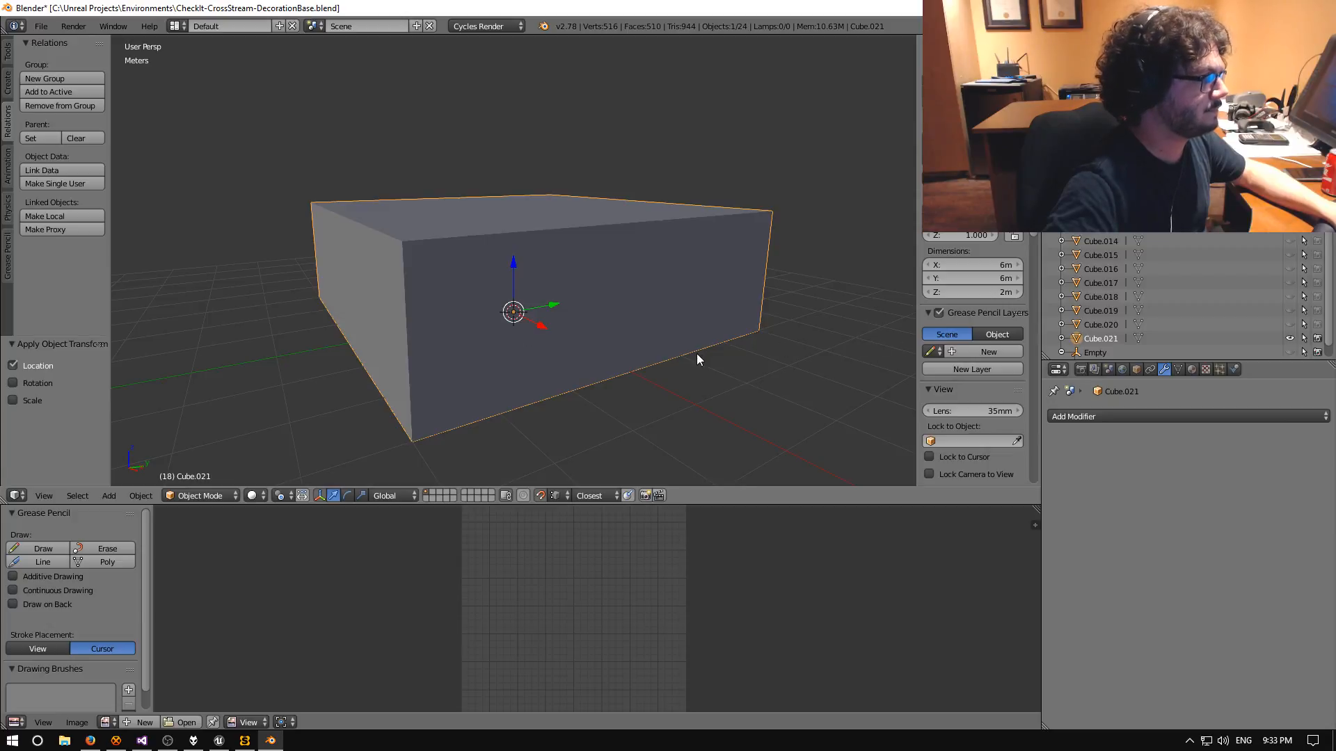
pyautogui.click(186, 496)
pyautogui.click(194, 465)
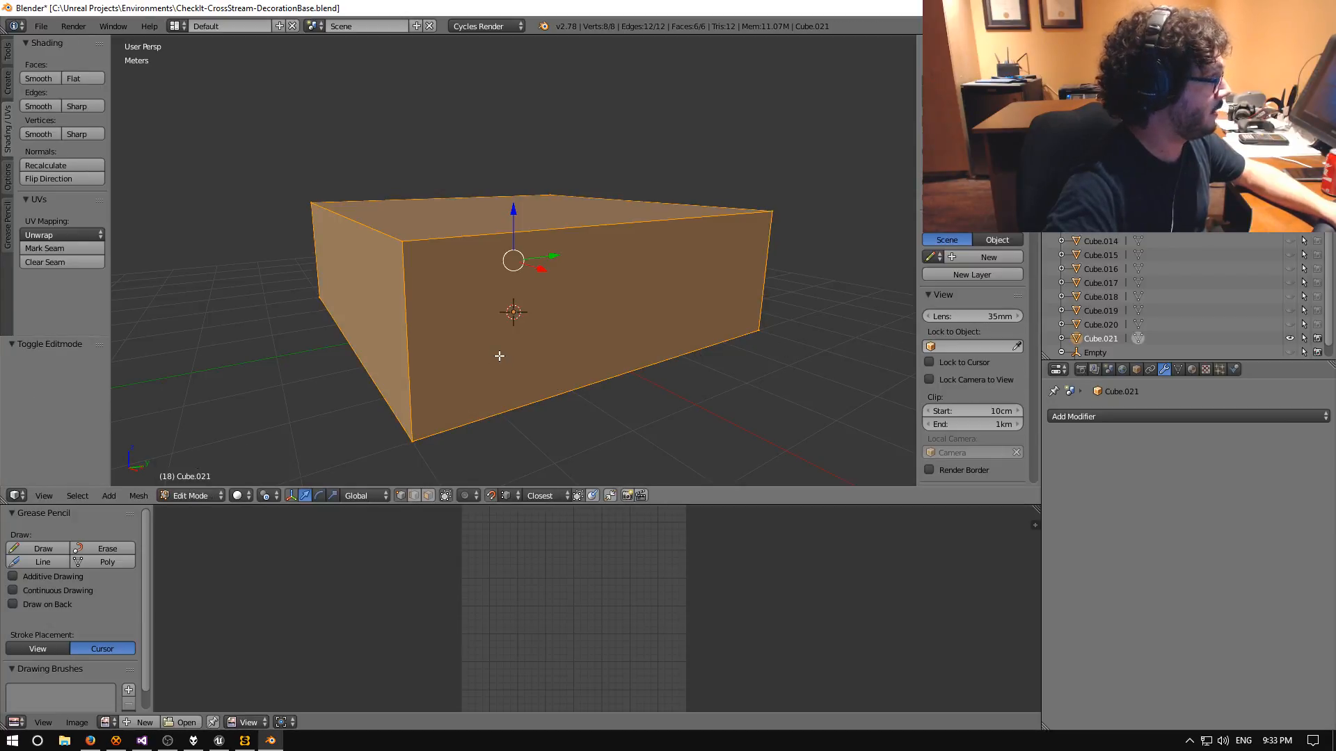
pyautogui.click(402, 241)
pyautogui.keyDown('shift'); pyautogui.click(310, 203); pyautogui.keyUp('shift')
pyautogui.keyDown('shift'); pyautogui.click(550, 195); pyautogui.keyUp('shift')
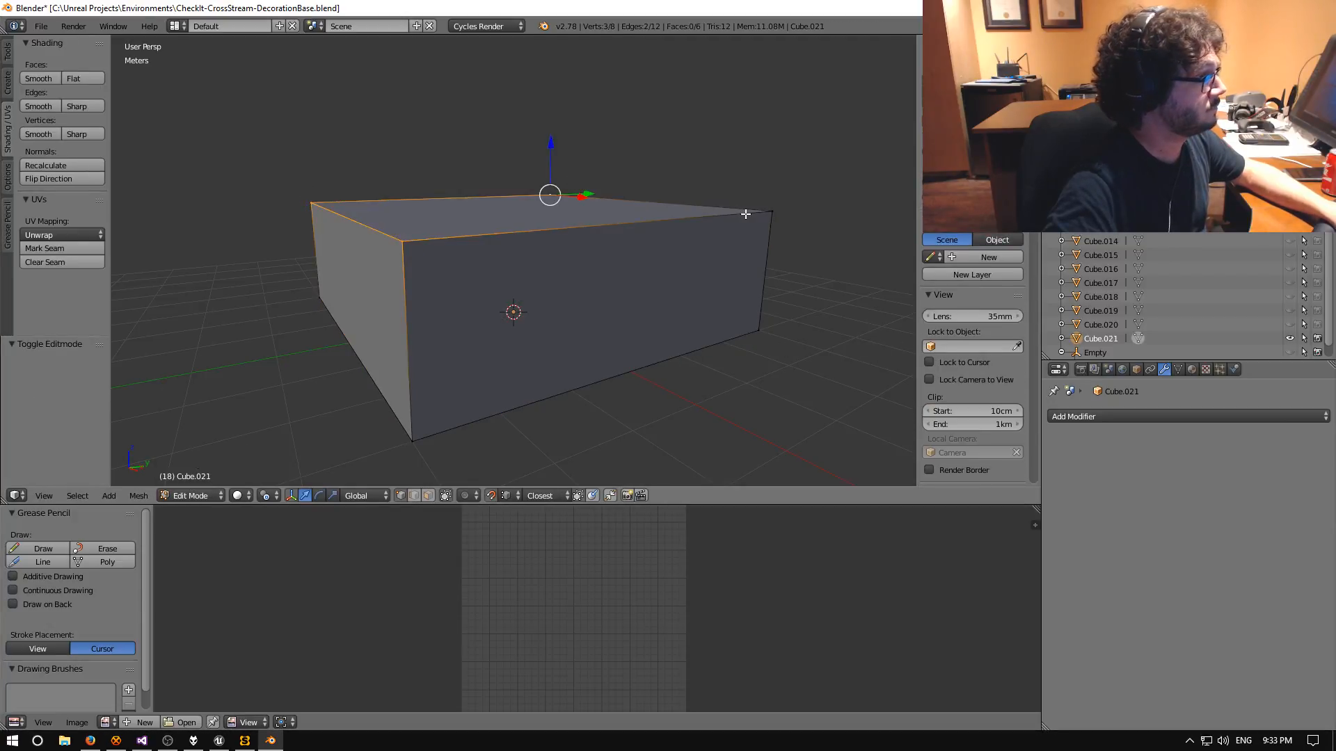
pyautogui.keyDown('shift'); pyautogui.click(772, 211); pyautogui.keyUp('shift')
pyautogui.moveTo(737, 262); pyautogui.dragTo(694, 265, button='middle')
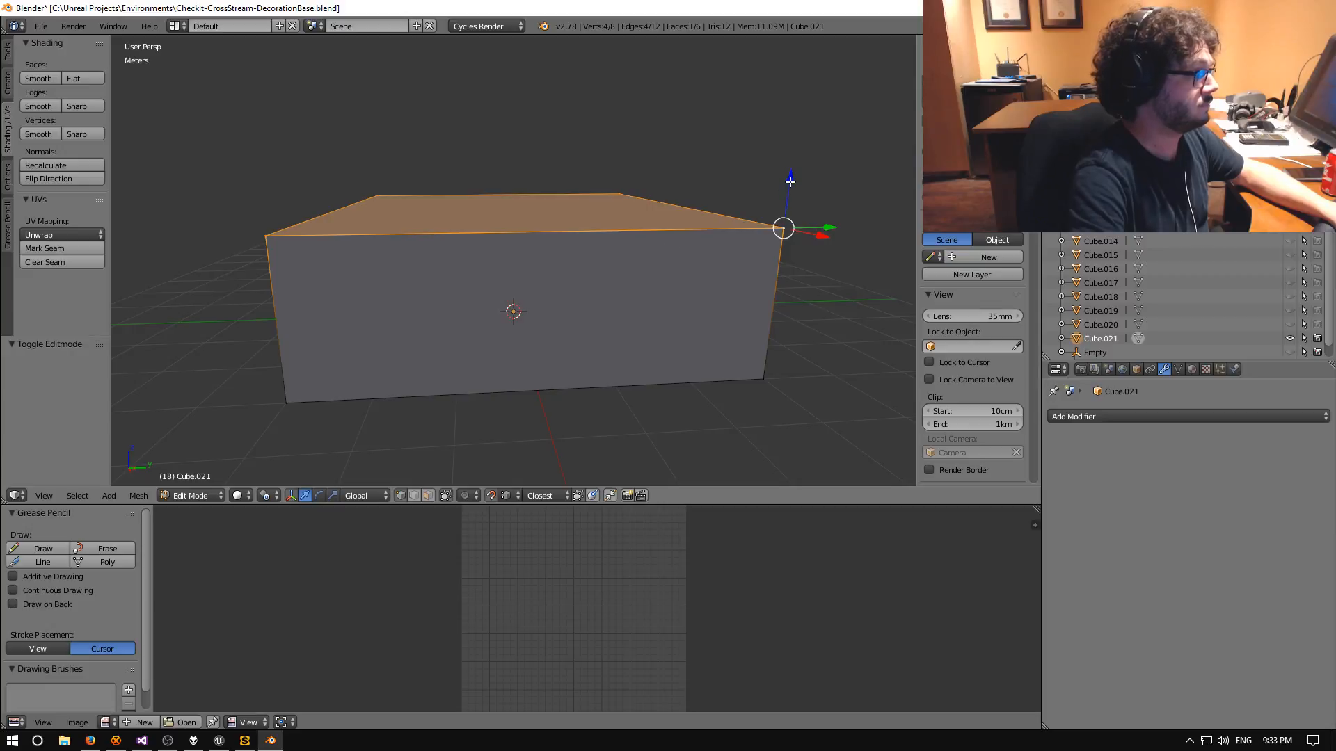
pyautogui.moveTo(791, 181); pyautogui.dragTo(793, 224)
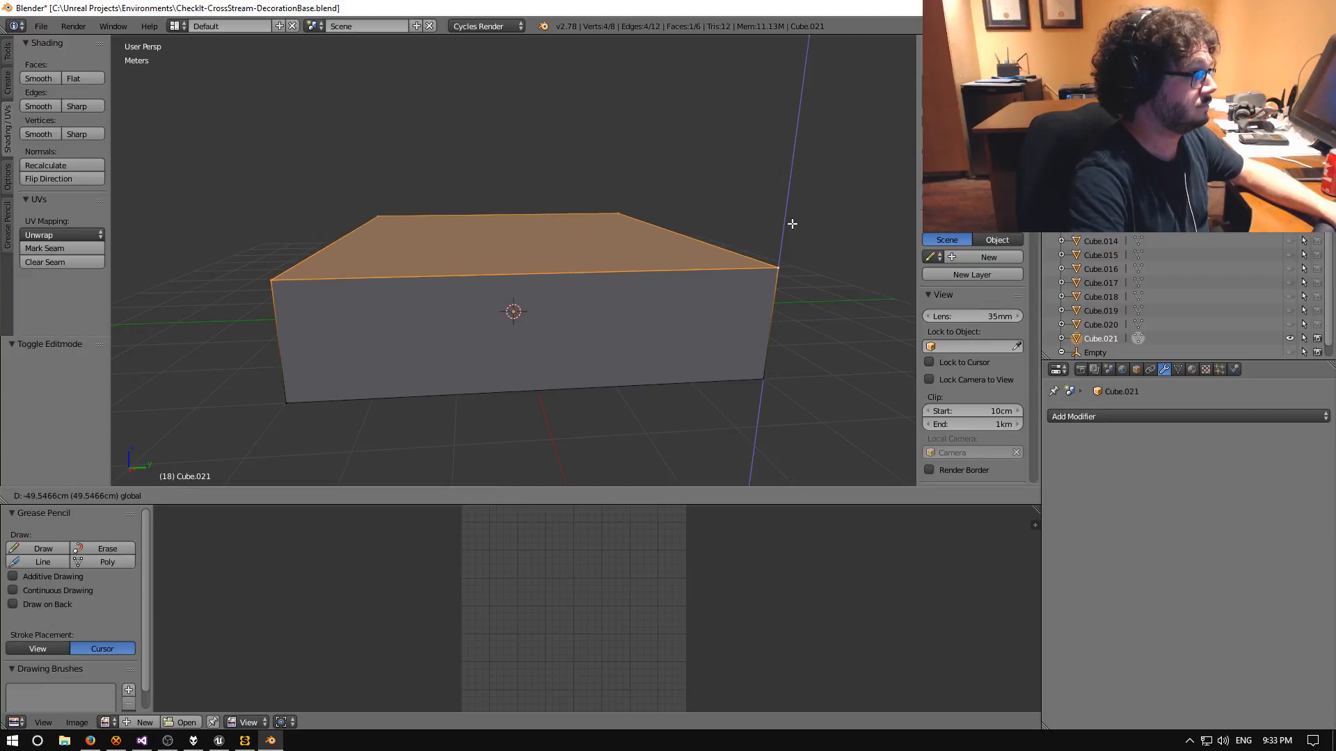
pyautogui.click(792, 224)
pyautogui.click(53, 406)
pyautogui.write('-5')
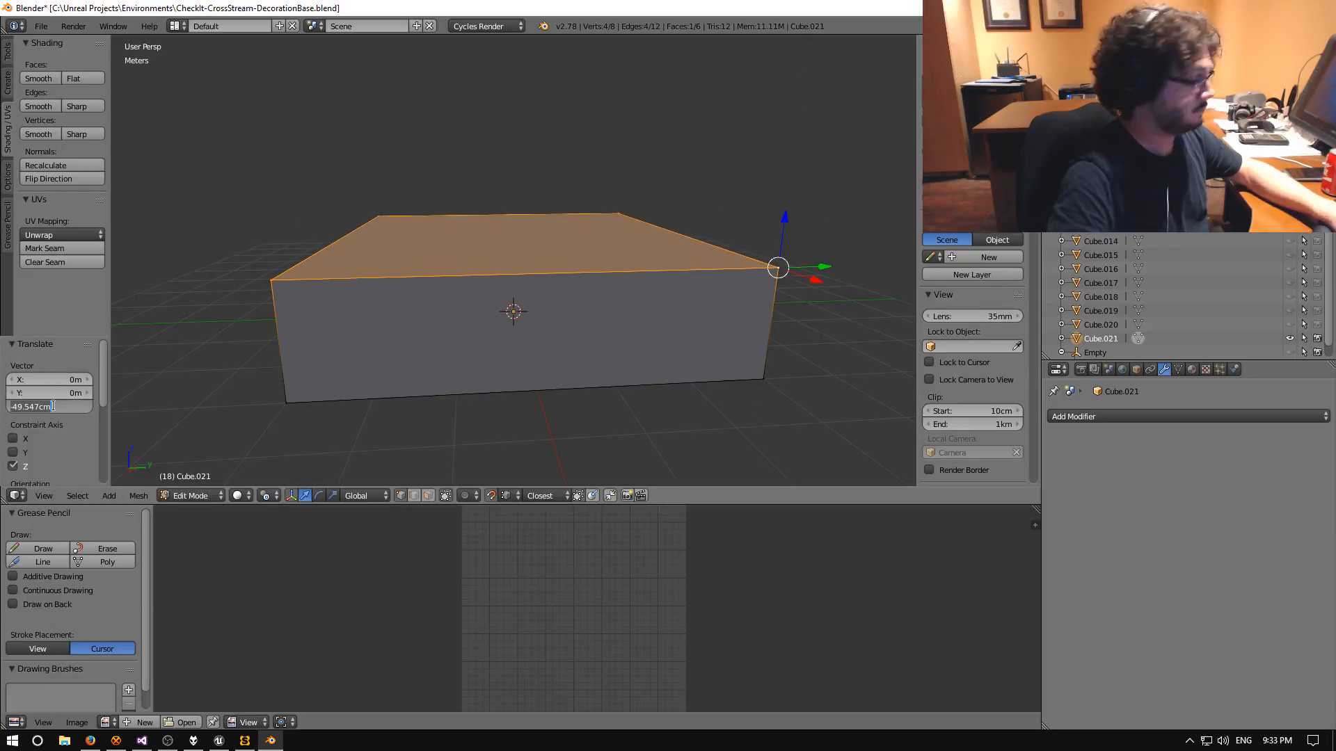
pyautogui.write('0cm')
pyautogui.press('Return')
# Switch to face selection and inset the block's top face with a thickness of 50 cm.
pyautogui.moveTo(347, 403); pyautogui.dragTo(458, 388, button='middle')
pyautogui.click(428, 495)
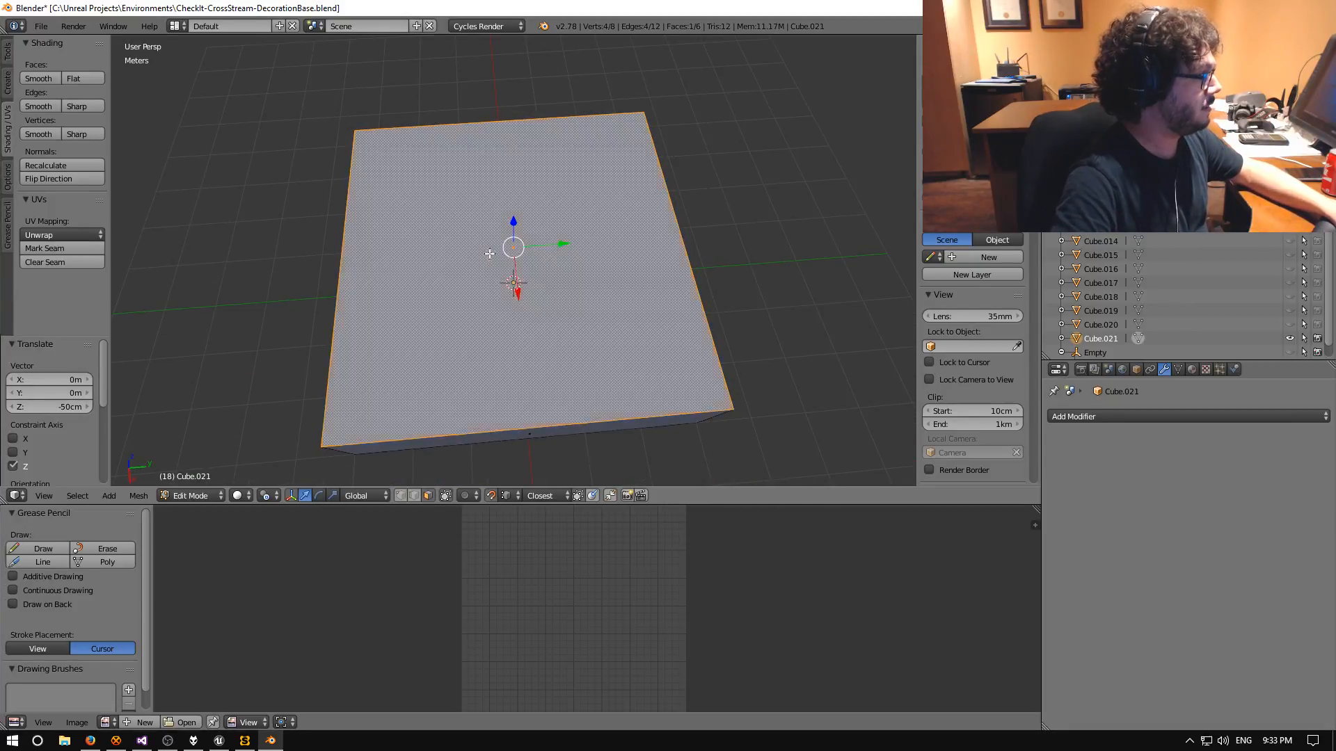
pyautogui.press('space')
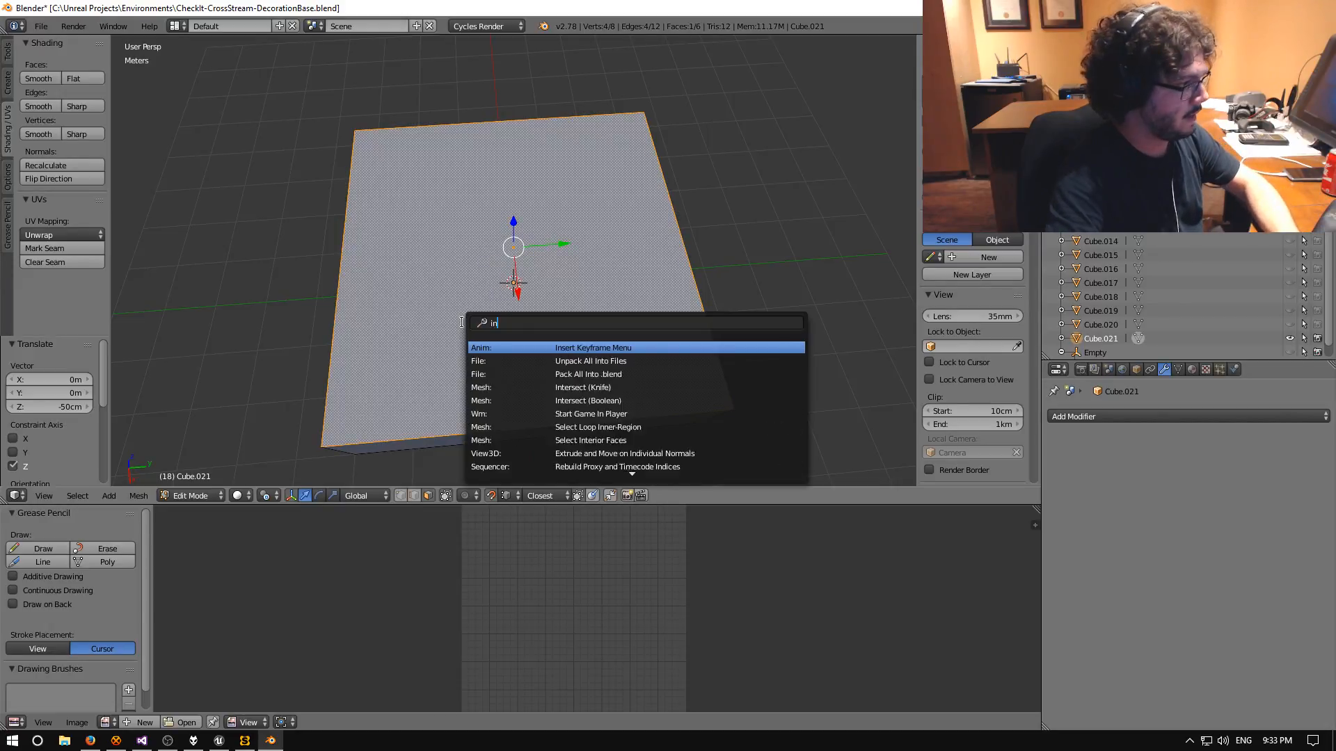
pyautogui.write('inse')
pyautogui.press('Down')
pyautogui.press('Down')
pyautogui.press('Return')
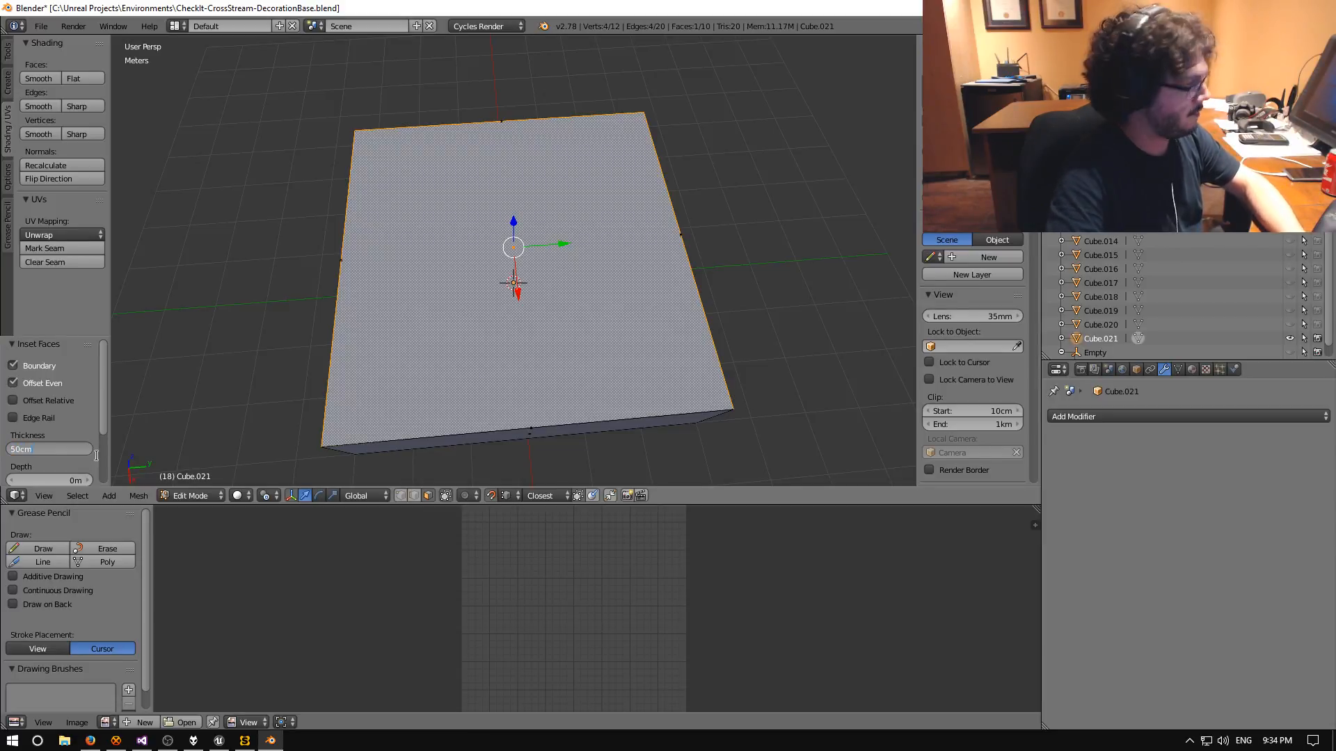
pyautogui.press('Return')
# Extrude the inset top face down 1 m to hollow the block into a basin.
pyautogui.moveTo(203, 403); pyautogui.dragTo(375, 318, button='middle')
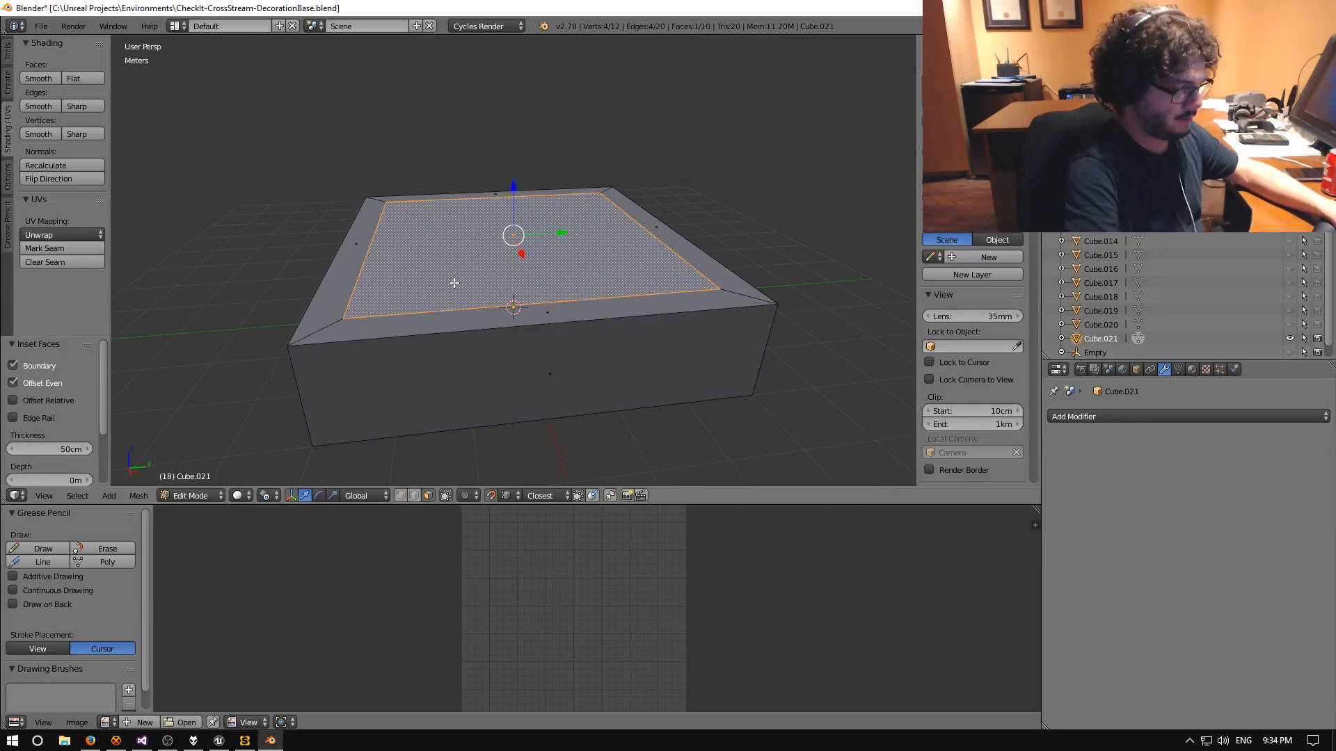
pyautogui.press('e')
pyautogui.click(448, 310)
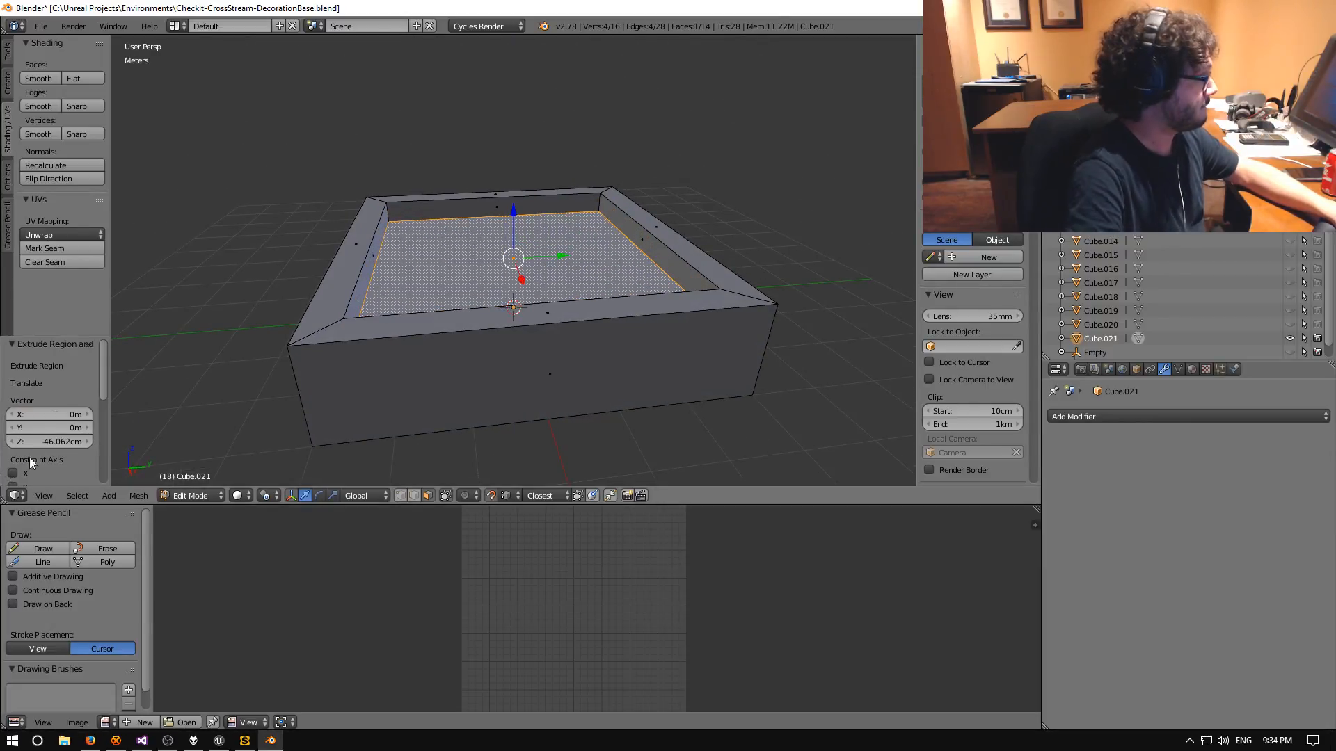
pyautogui.click(48, 441)
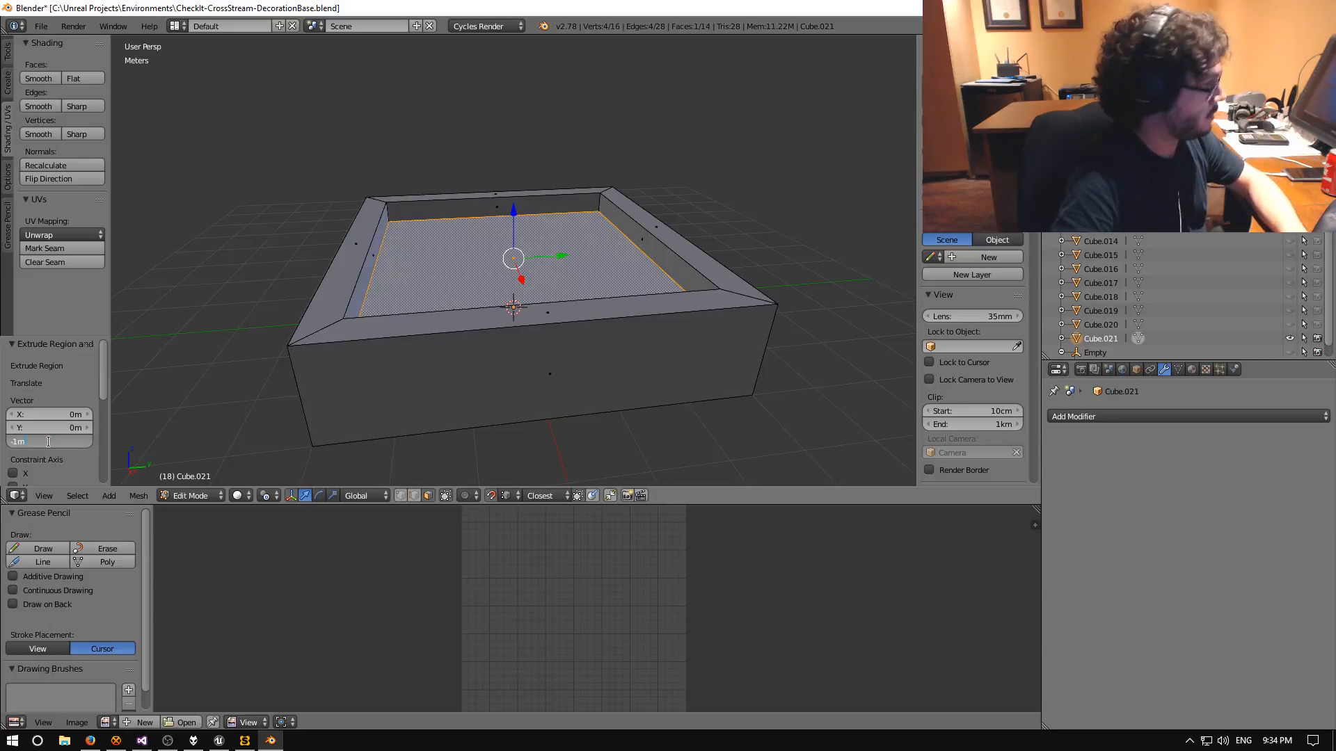
pyautogui.press('Return')
# Inset the basin's floor face with a thickness of 2 m to leave a small central square.
pyautogui.moveTo(292, 251); pyautogui.dragTo(550, 350, button='middle')
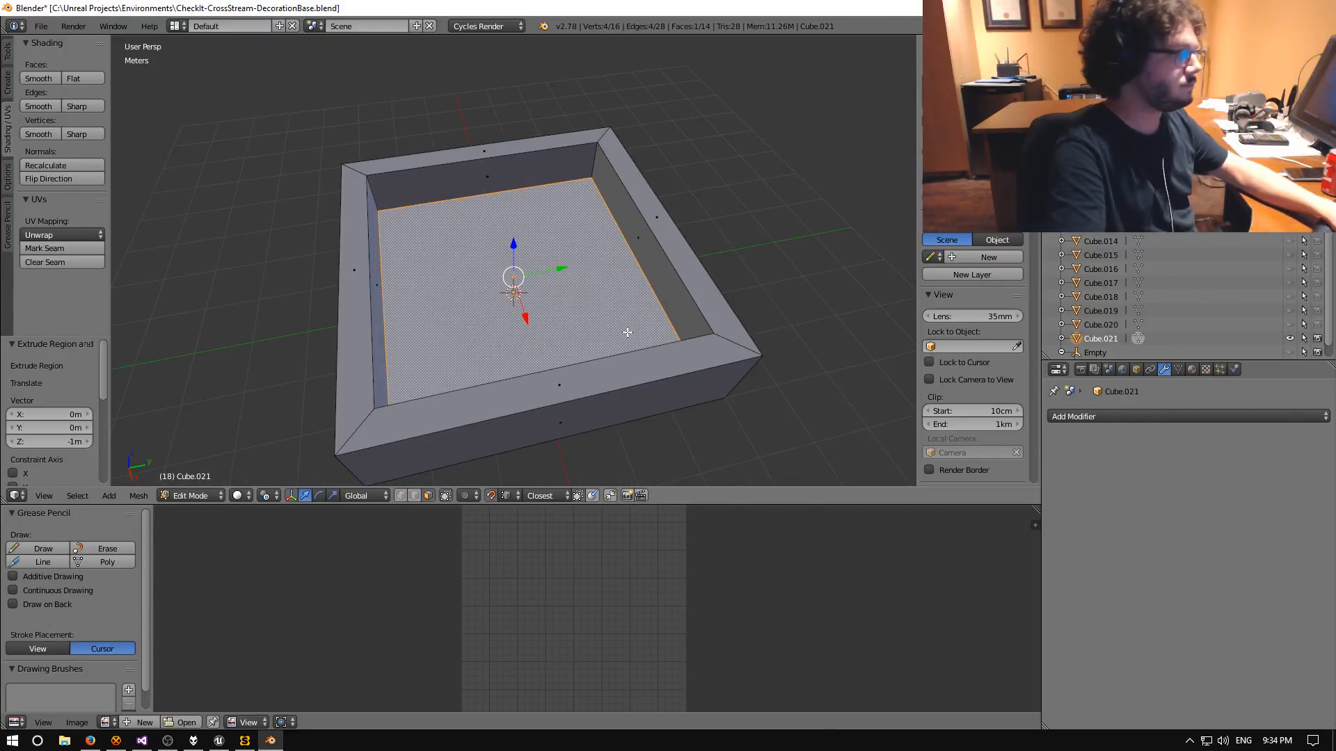
pyautogui.moveTo(548, 307); pyautogui.dragTo(507, 297, button='middle')
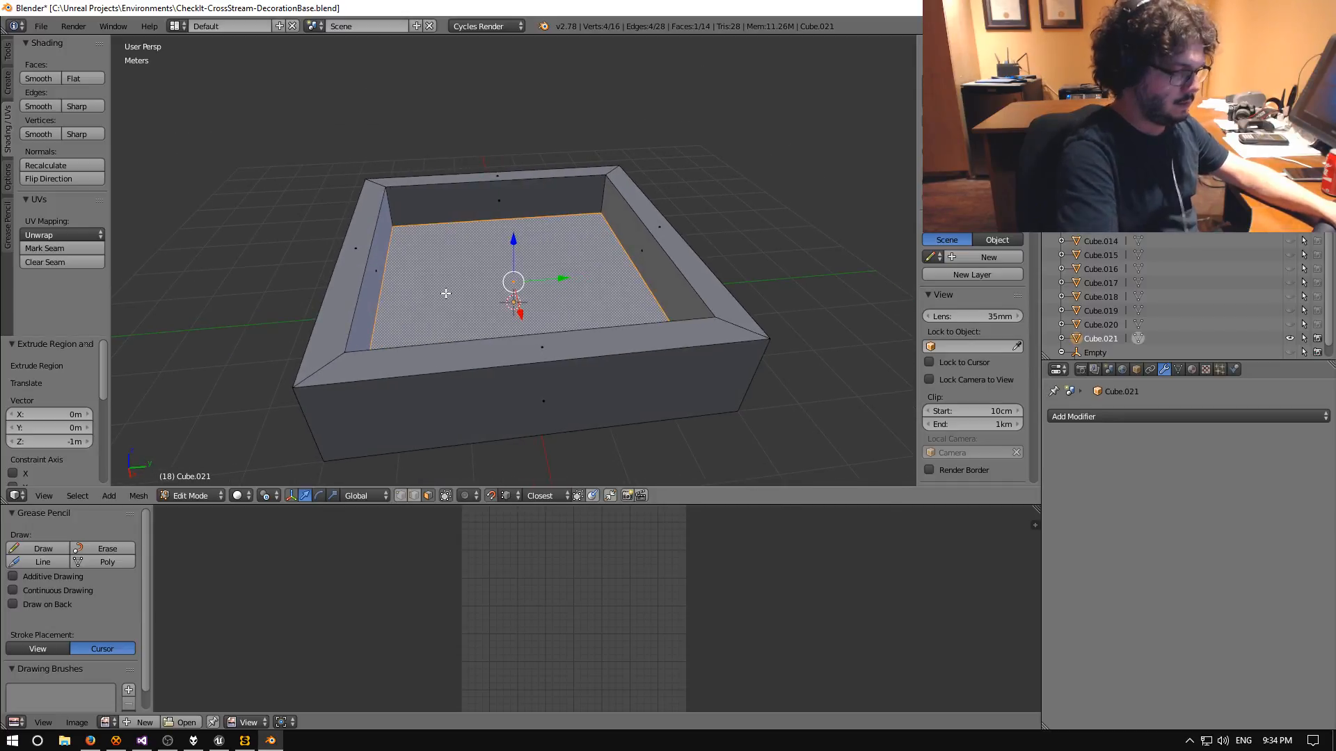
pyautogui.press('space')
pyautogui.write('ins')
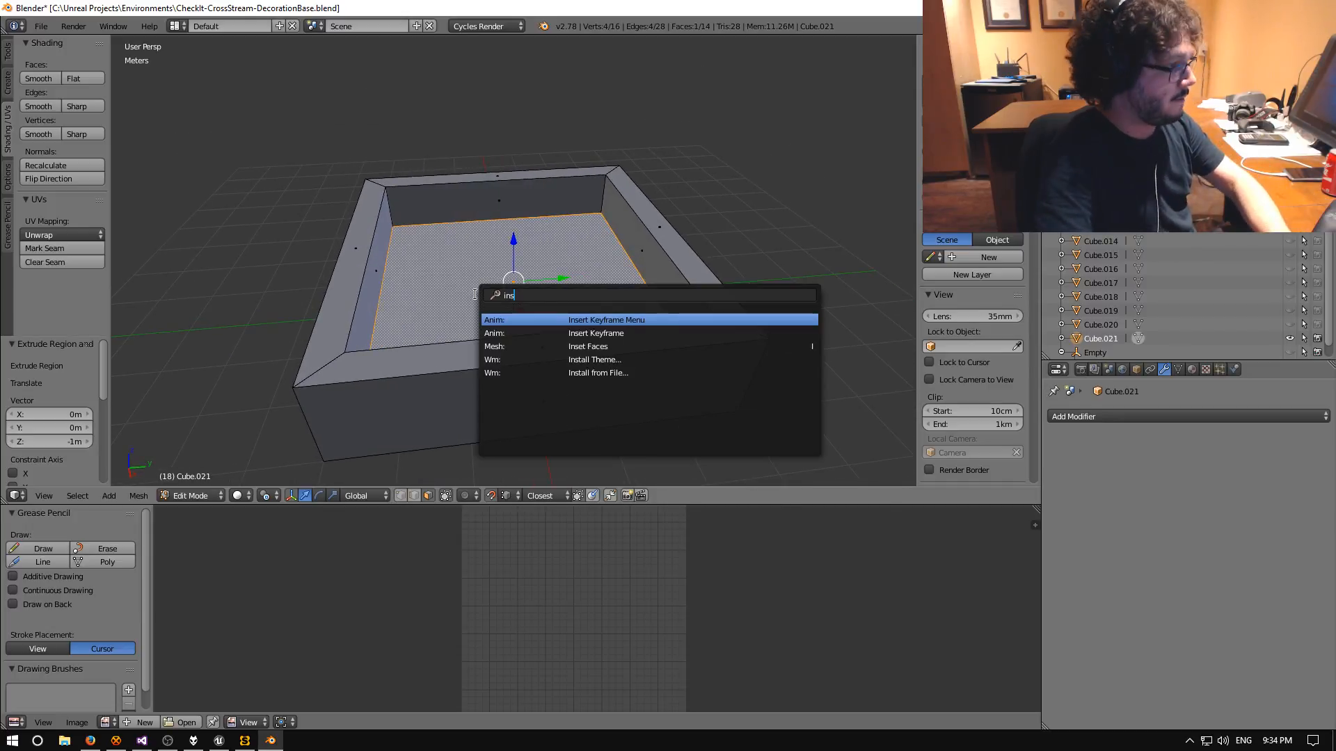
pyautogui.press('Down')
pyautogui.press('Down')
pyautogui.press('Return')
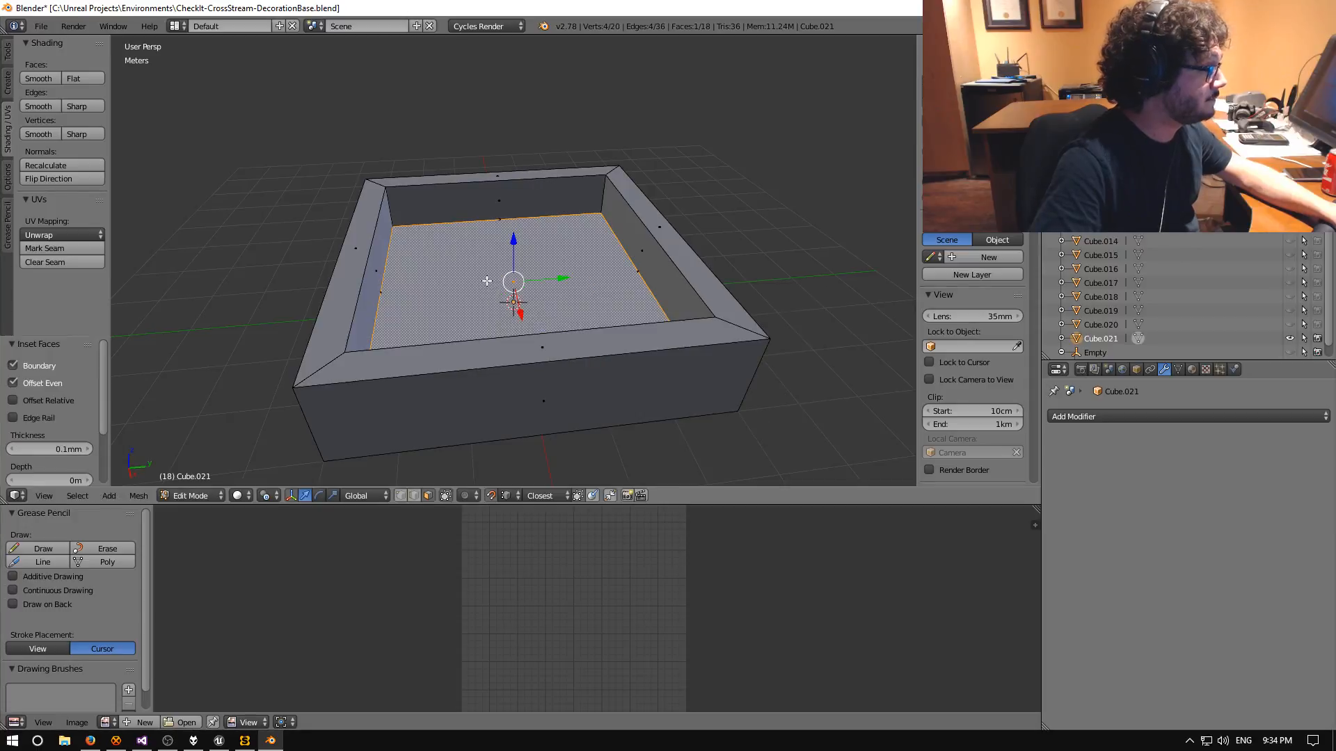
pyautogui.click(58, 448)
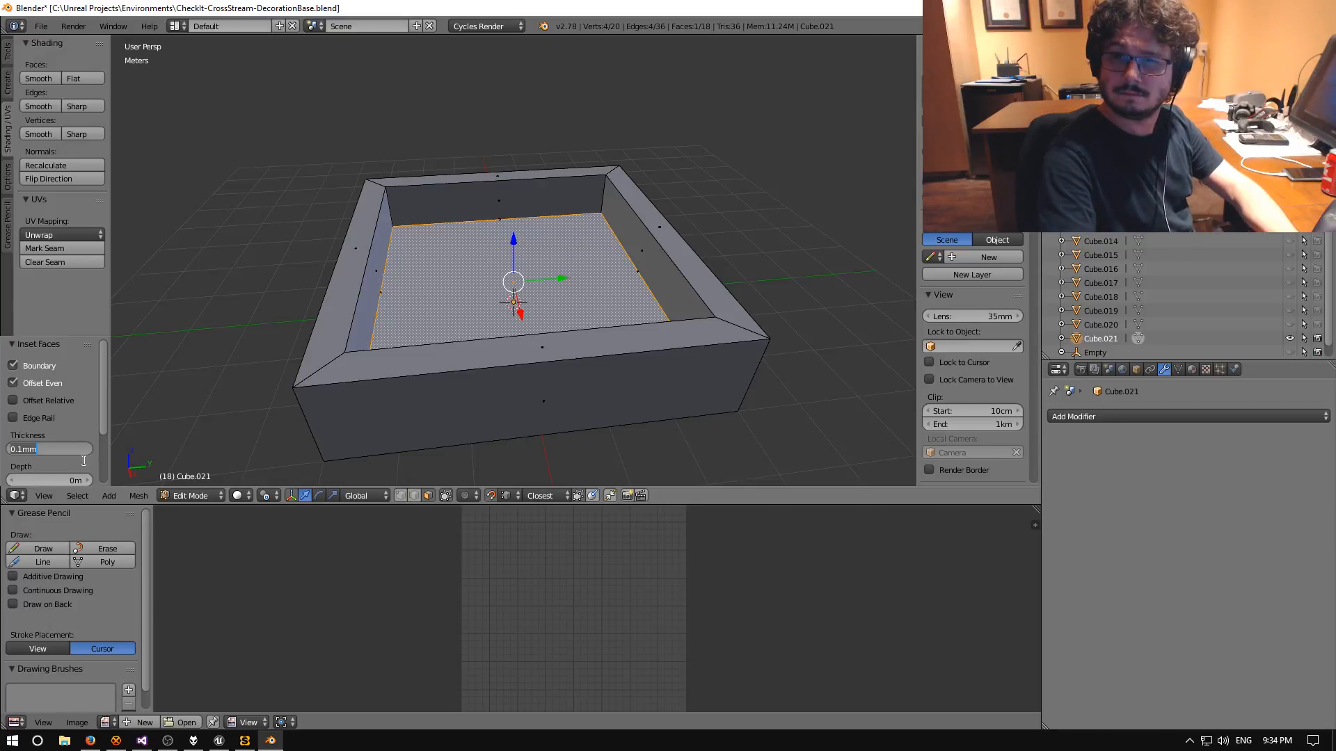
pyautogui.press('Return')
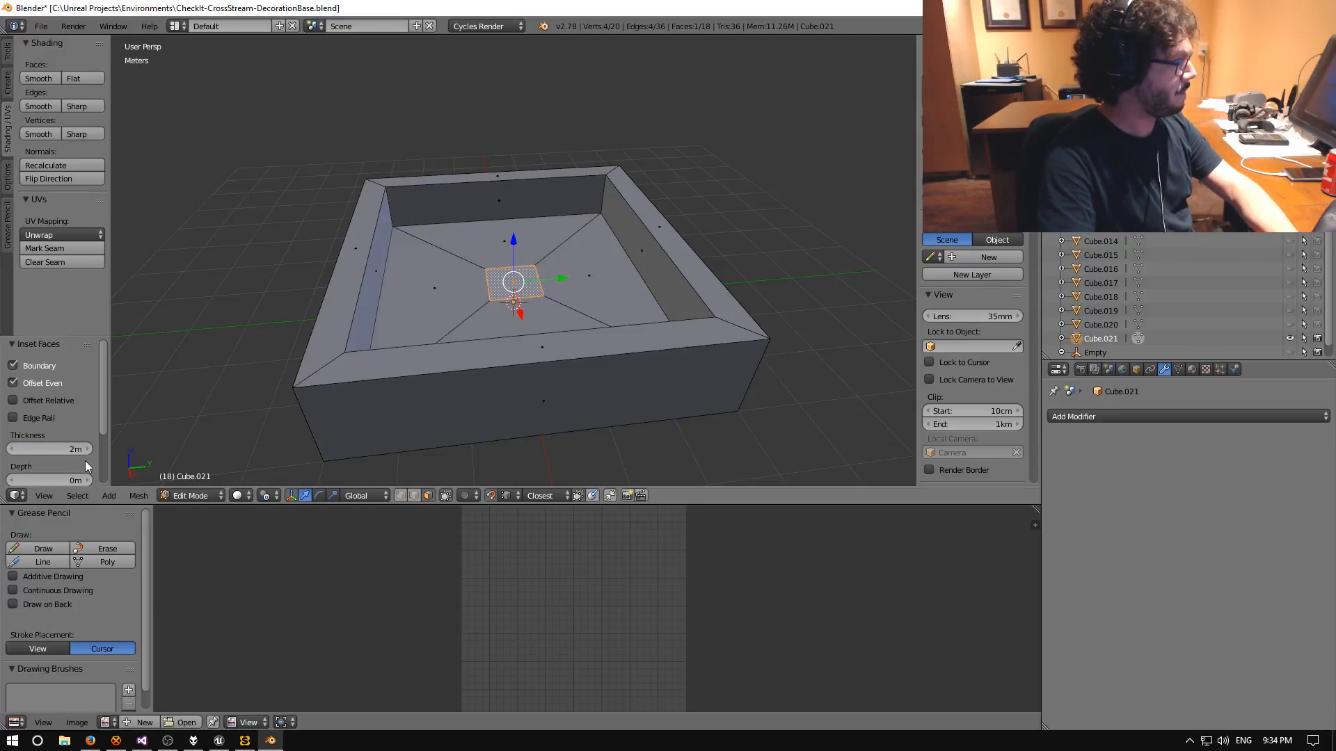
# Examine the central floor square and its corner vertices in relation to the basin's floor corners.
pyautogui.moveTo(320, 351); pyautogui.dragTo(299, 413, button='middle')
pyautogui.scroll(4, 299, 414)
pyautogui.moveTo(469, 367); pyautogui.dragTo(433, 318, button='middle')
pyautogui.scroll(-4, 432, 352)
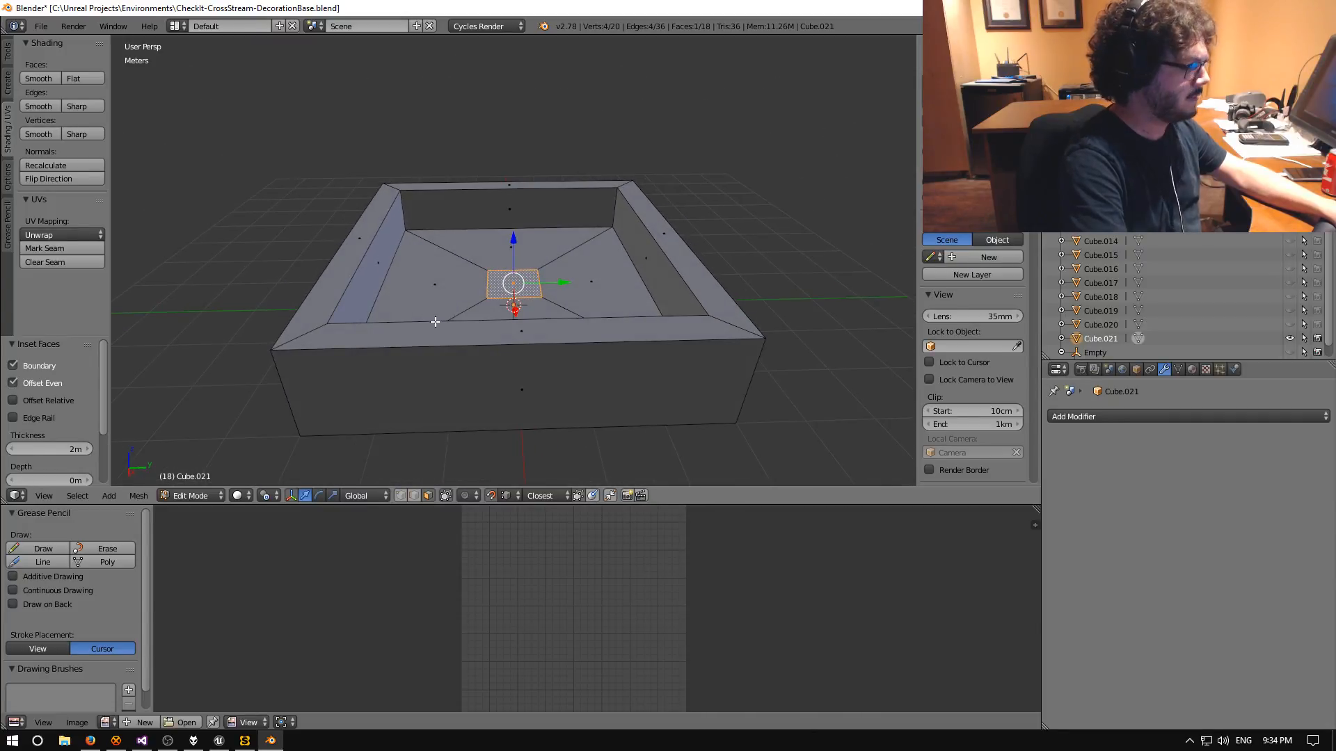
pyautogui.scroll(6, 436, 321)
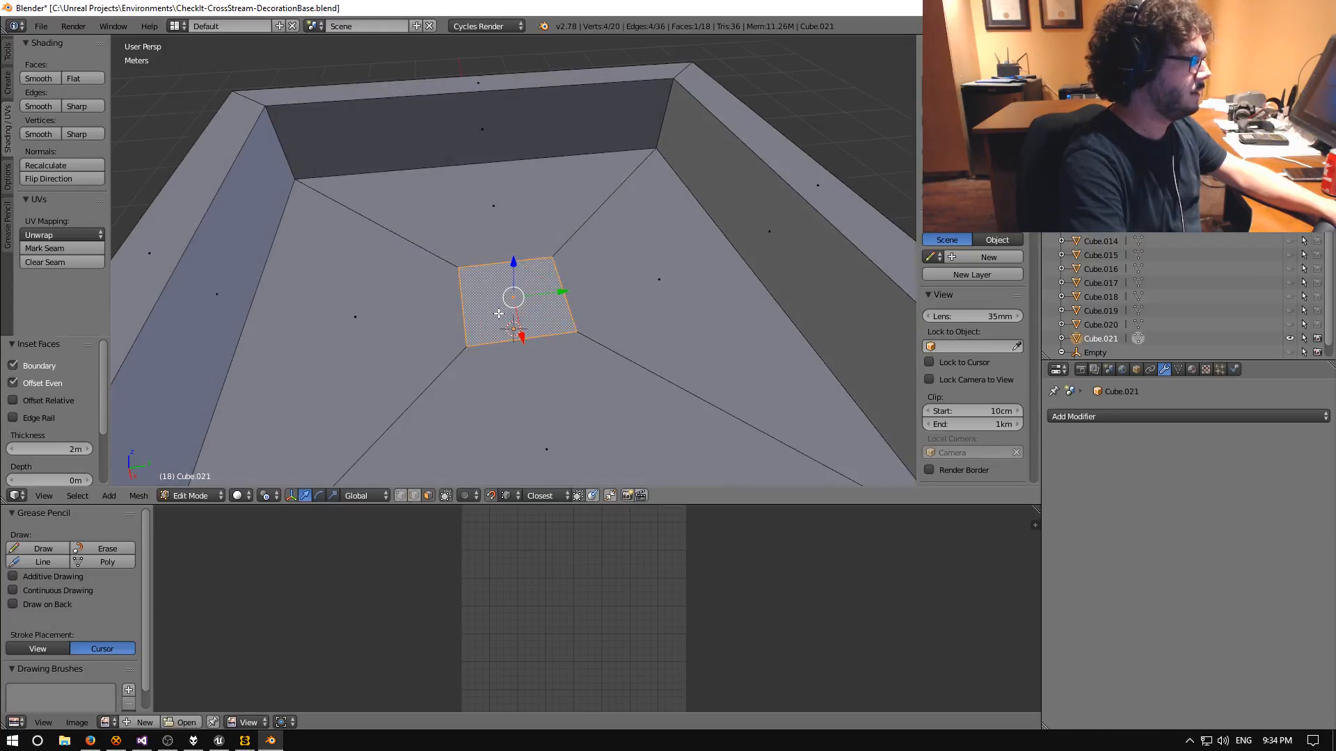
pyautogui.click(401, 496)
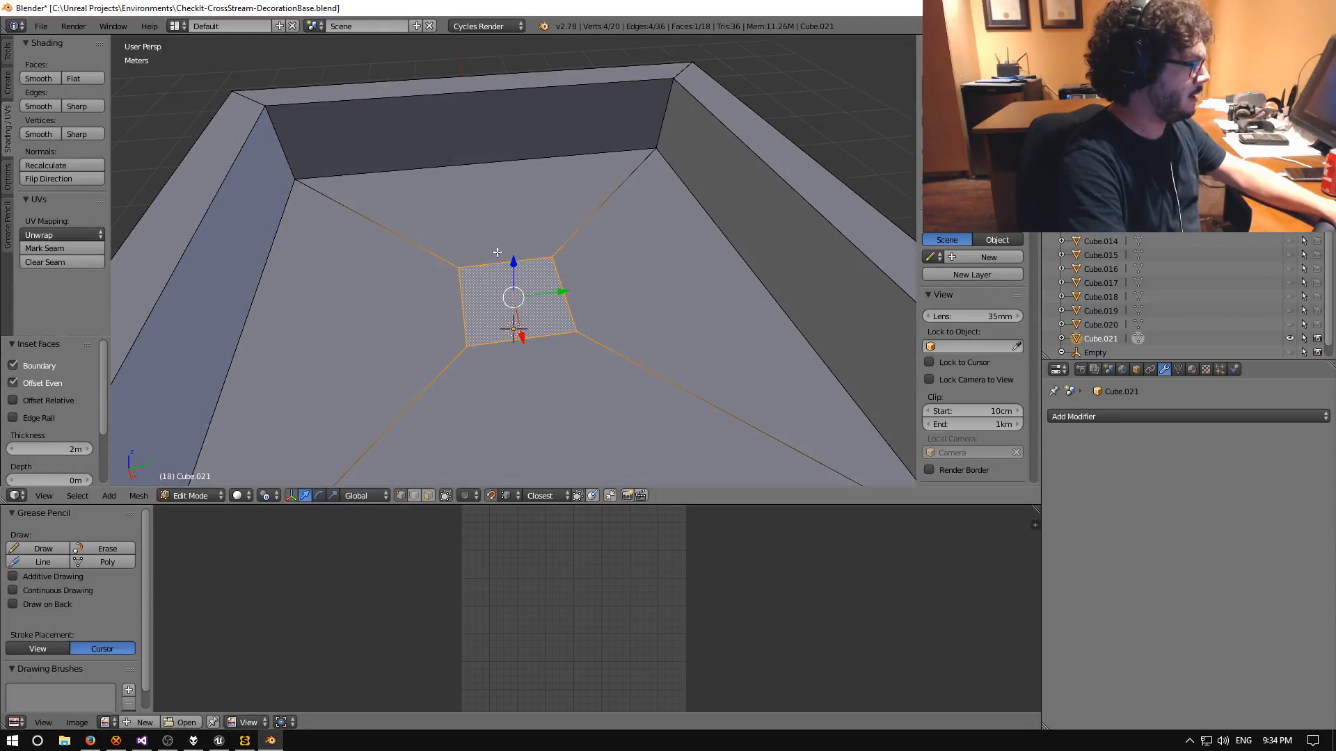
pyautogui.rightClick(461, 271)
pyautogui.rightClick(541, 260)
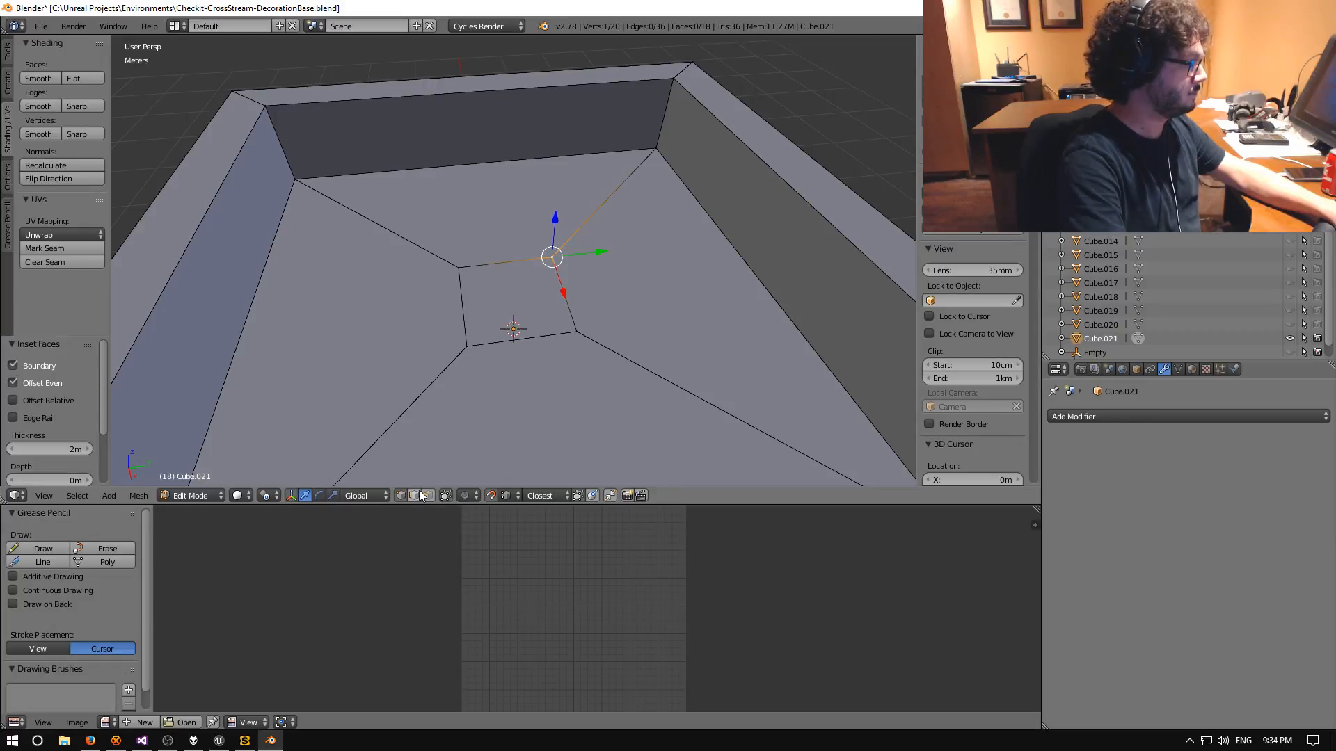
pyautogui.press('3')
pyautogui.rightClick(516, 303)
pyautogui.moveTo(516, 303); pyautogui.dragTo(478, 407, button='middle')
pyautogui.scroll(4, 470, 328)
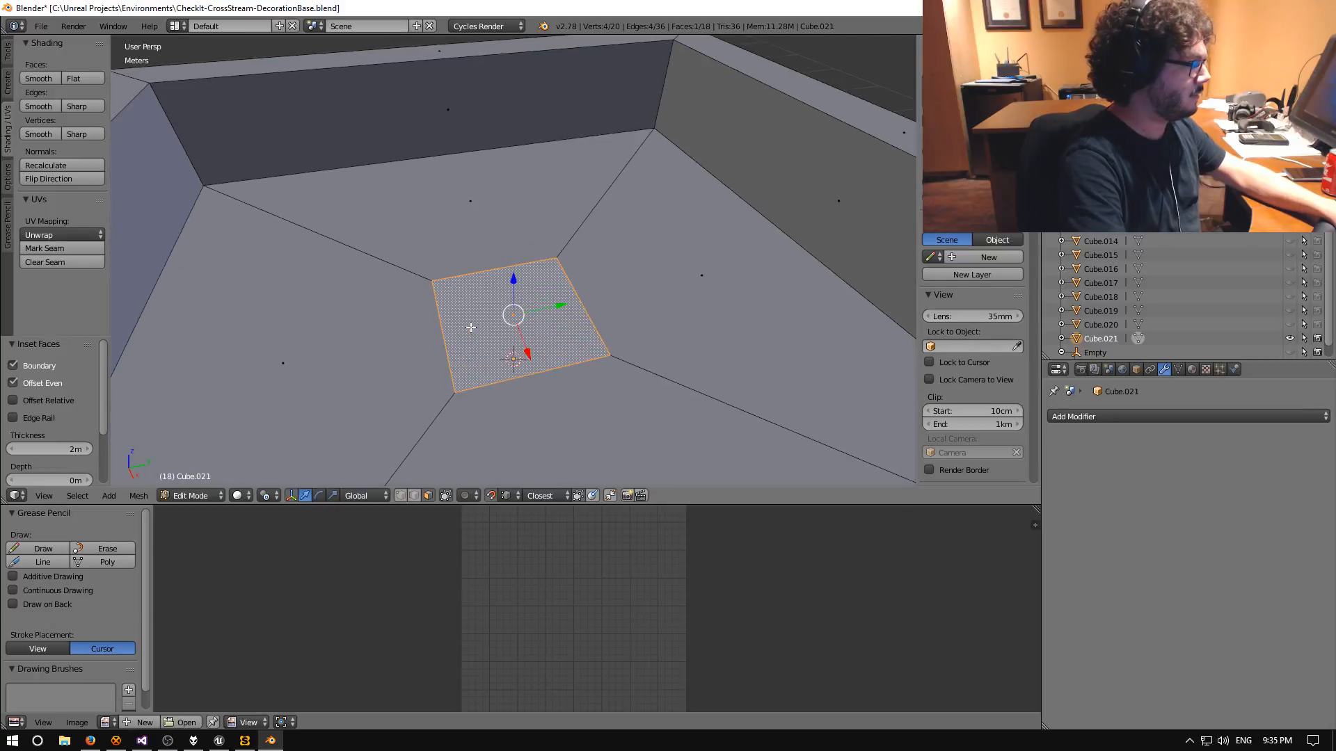
pyautogui.moveTo(469, 327); pyautogui.dragTo(447, 370, button='middle')
pyautogui.click(401, 496)
pyautogui.rightClick(235, 67)
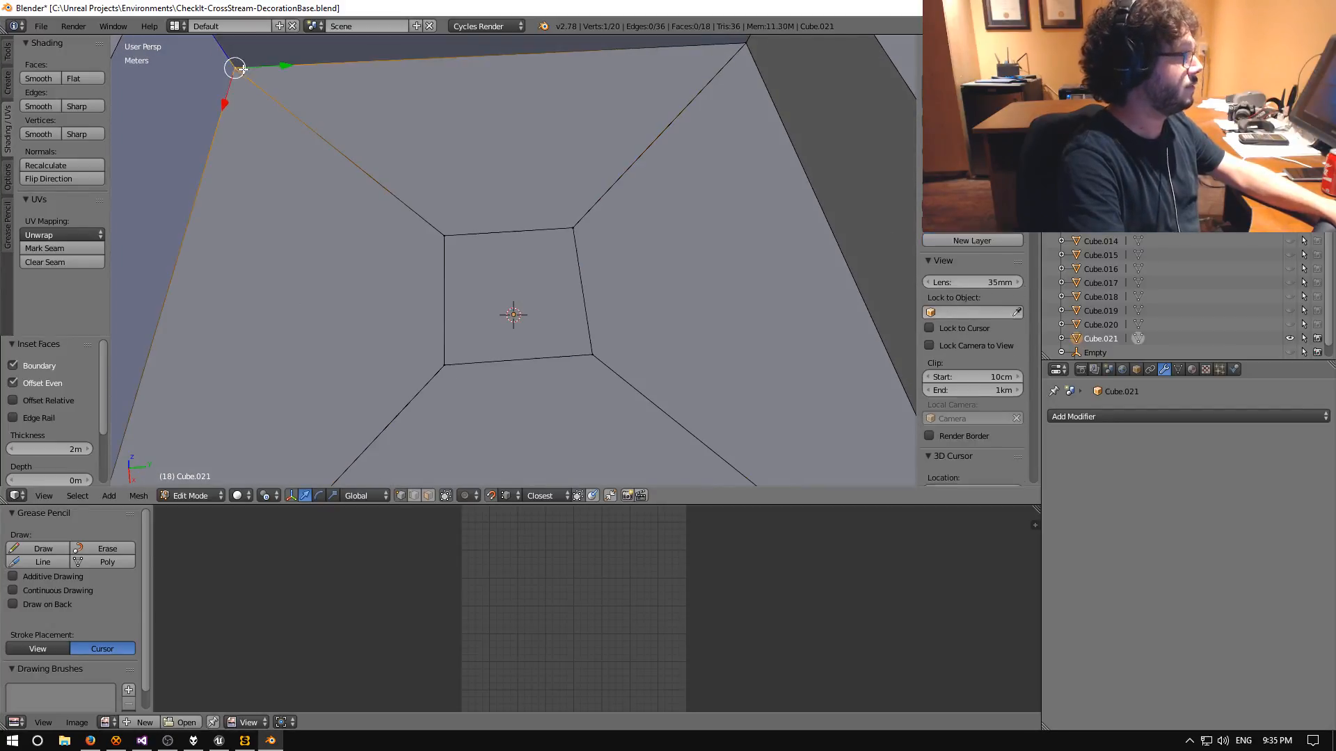
pyautogui.rightClick(441, 239)
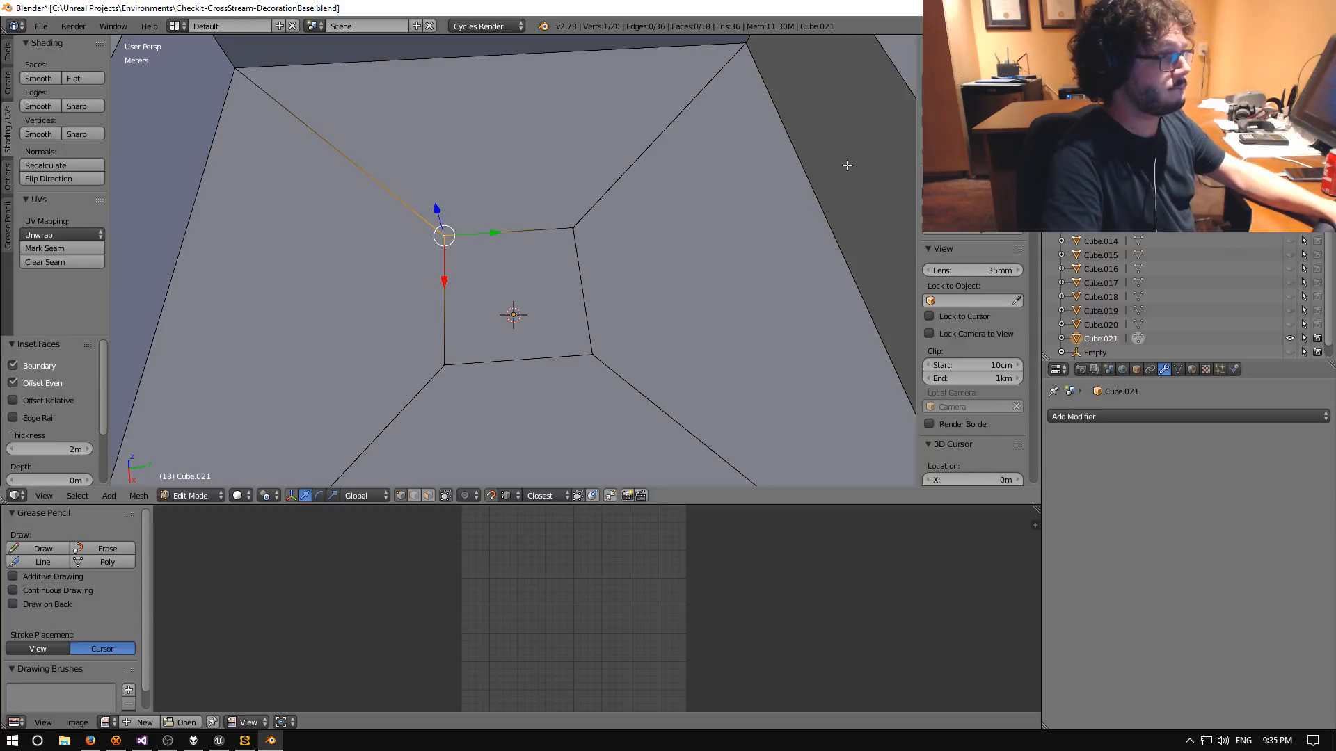
pyautogui.rightClick(439, 363)
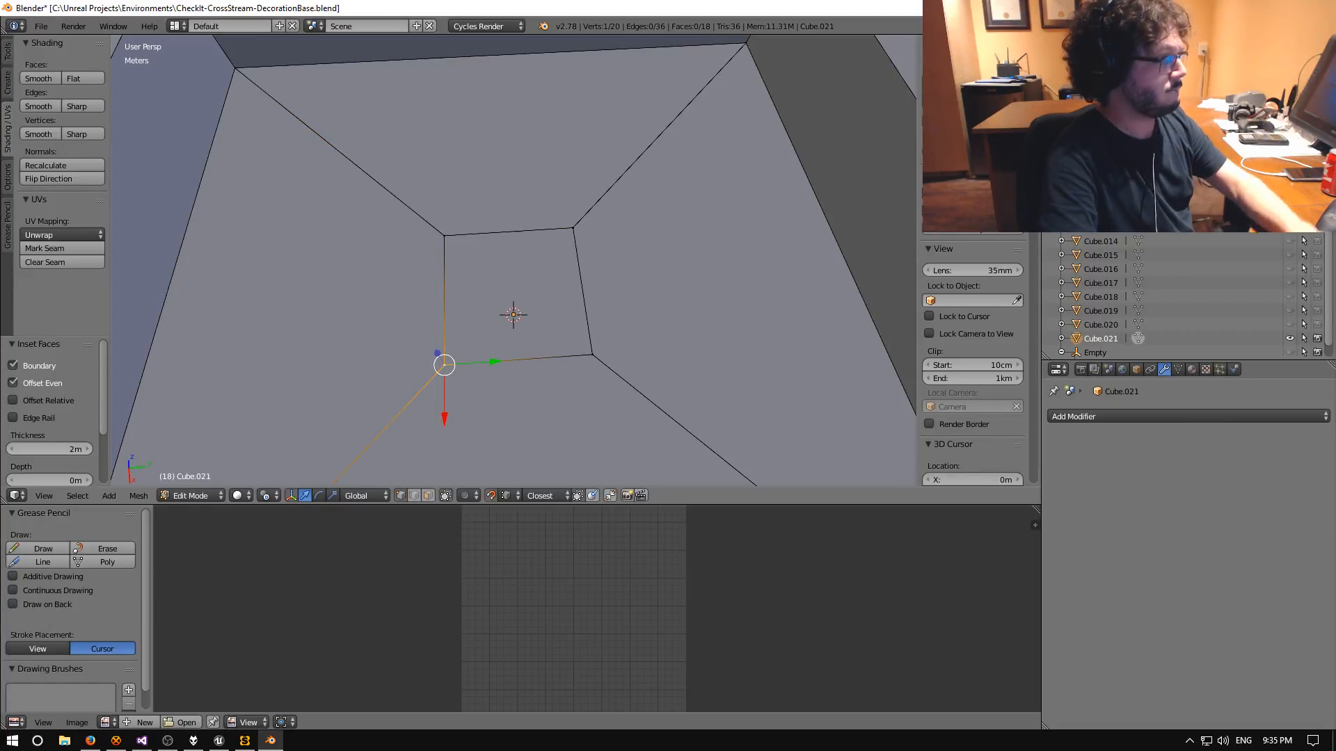
pyautogui.rightClick(586, 359)
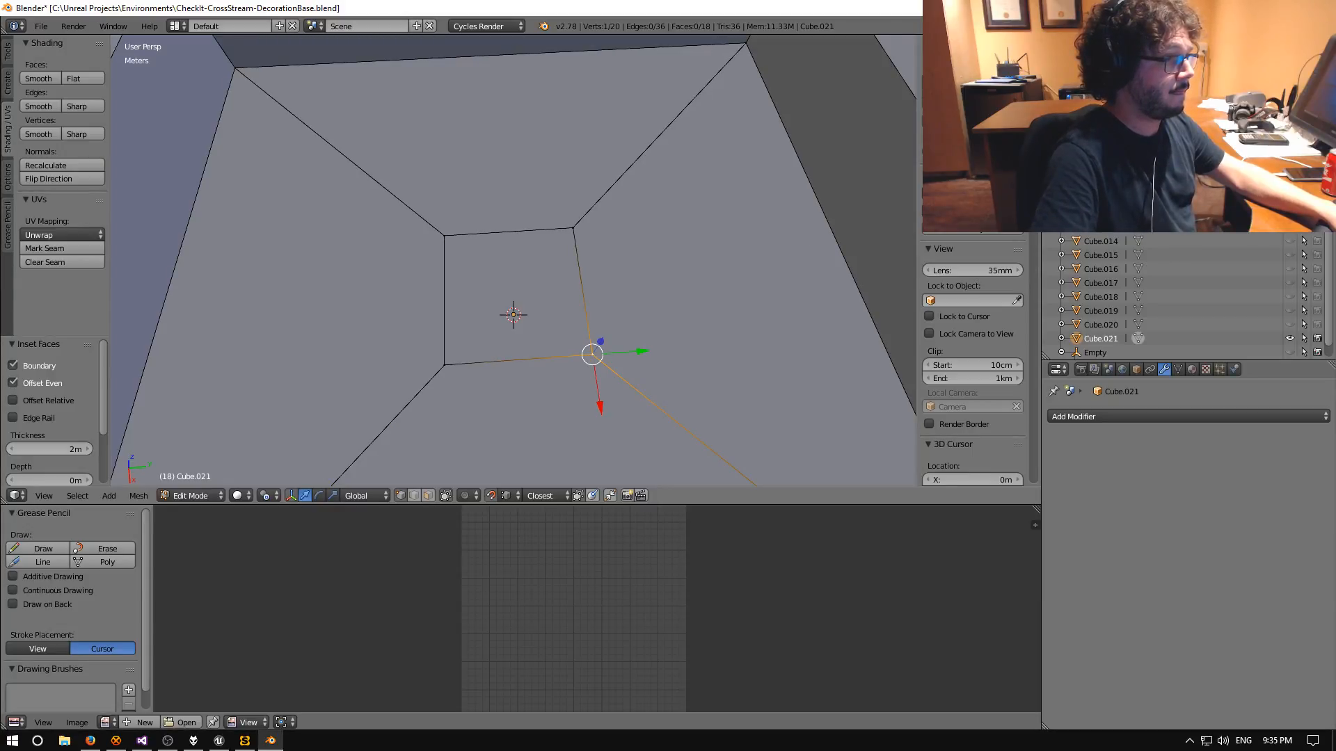
pyautogui.rightClick(576, 223)
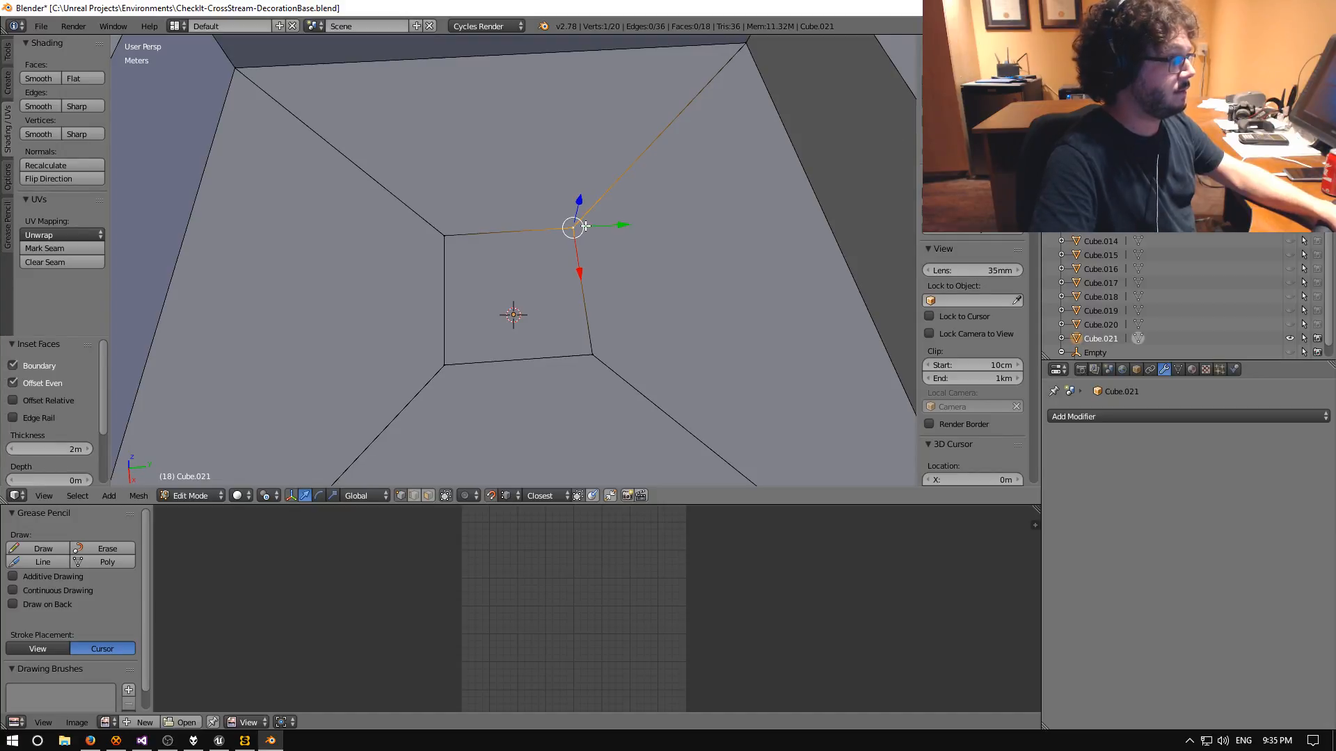
# Save the file over the existing one and extrude the central floor square up about 2 m into a pillar.
pyautogui.hotkey('ctrl', 's')
pyautogui.click(602, 242)
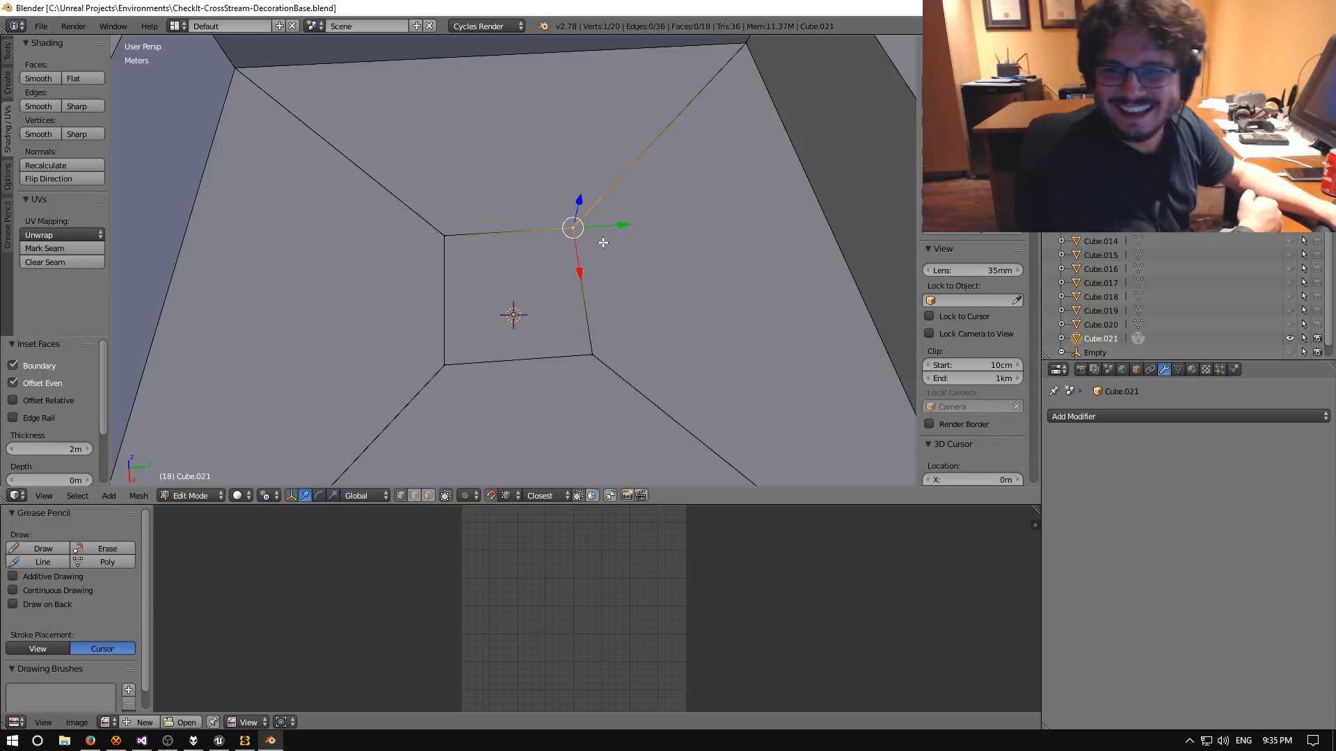
pyautogui.moveTo(513, 269); pyautogui.dragTo(473, 337, button='middle')
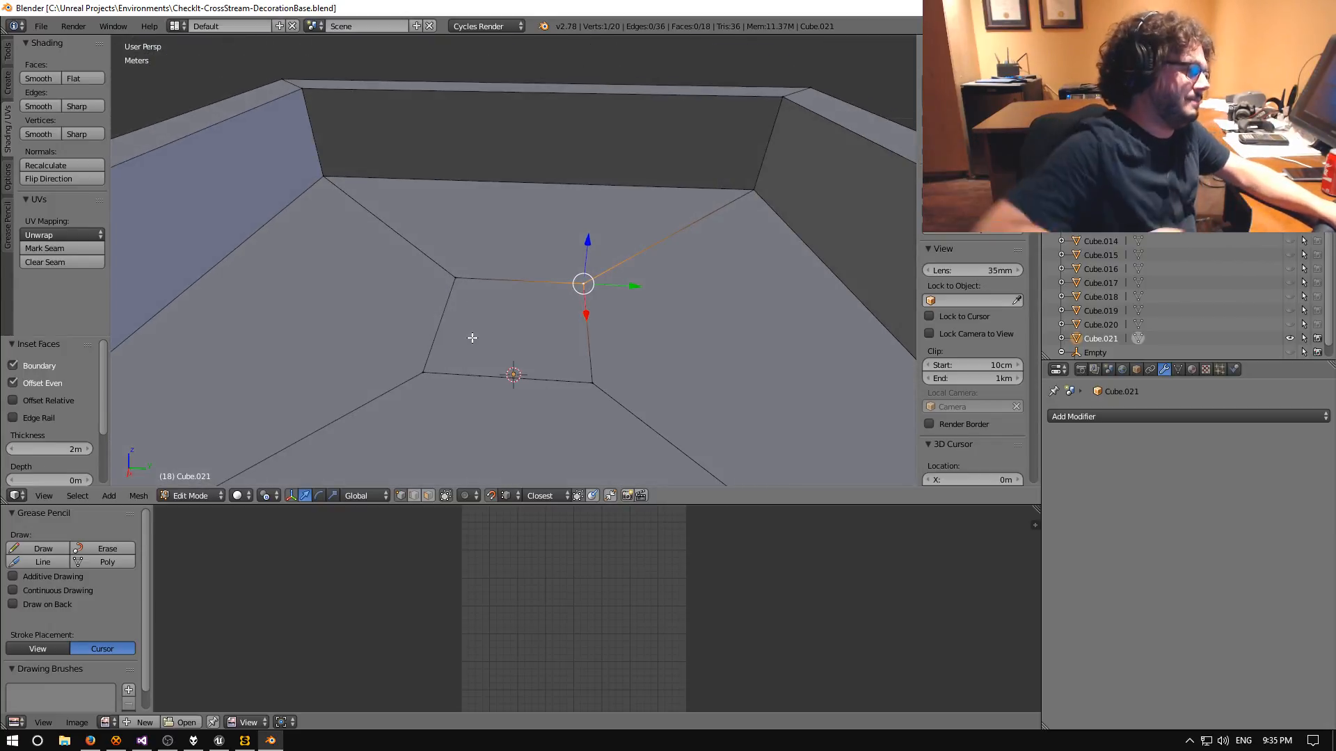
pyautogui.click(428, 496)
pyautogui.click(512, 326)
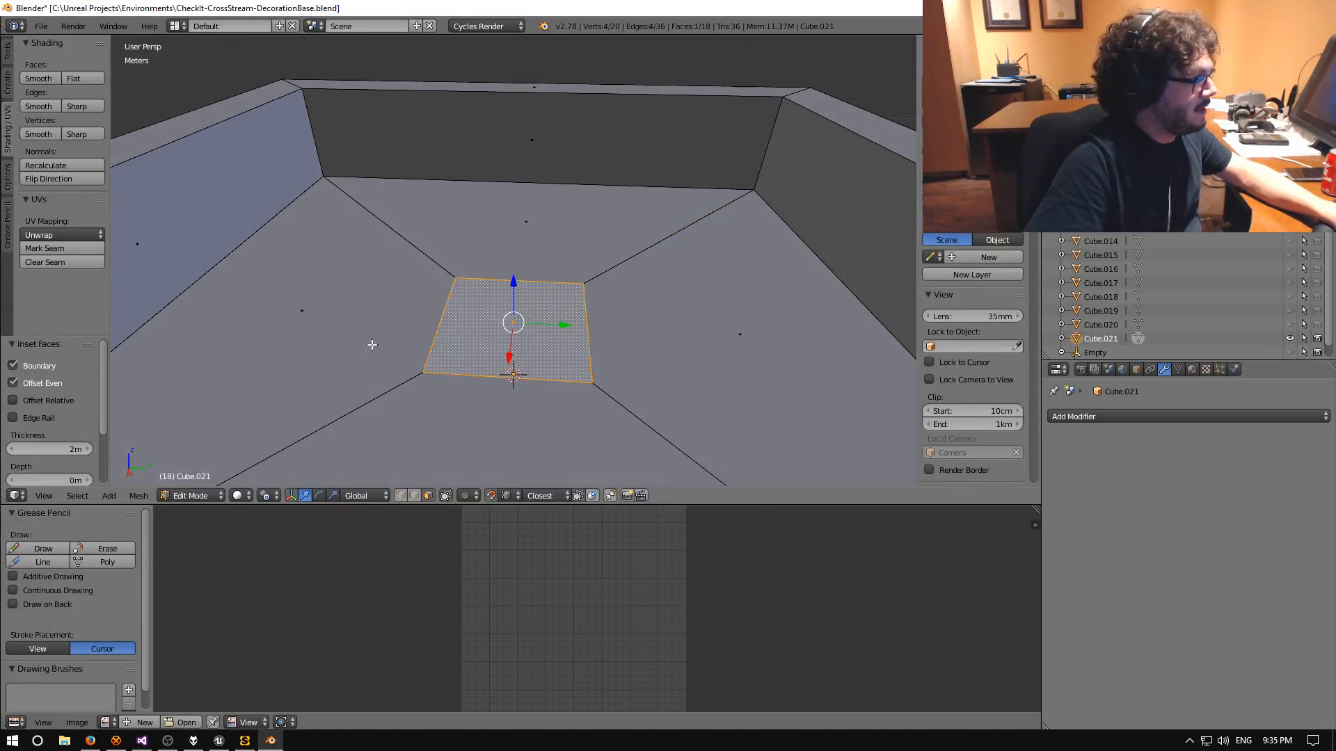
pyautogui.moveTo(373, 345); pyautogui.dragTo(468, 338, button='middle')
pyautogui.scroll(-2, 429, 336)
pyautogui.press('e')
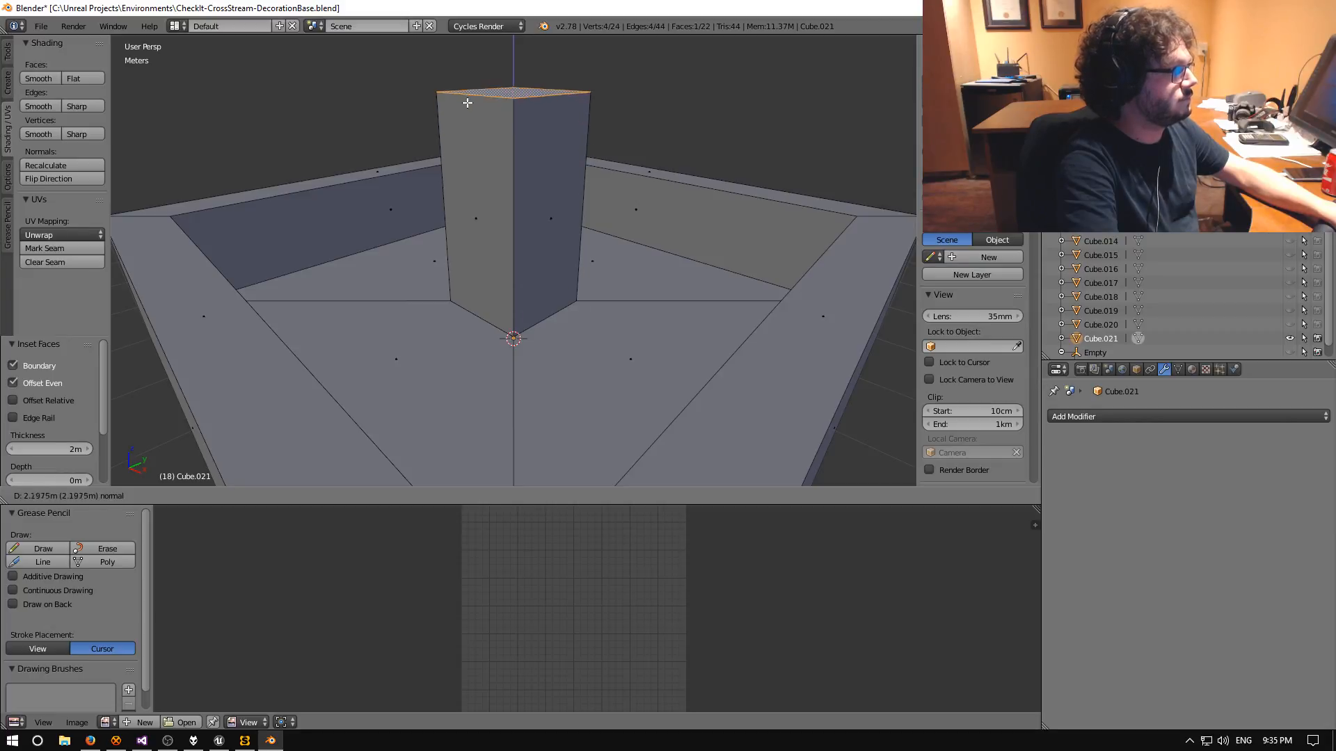
pyautogui.click(464, 120)
# Inset the central pillar's top face with a thickness of 25 cm.
pyautogui.moveTo(555, 201); pyautogui.dragTo(478, 266, button='middle')
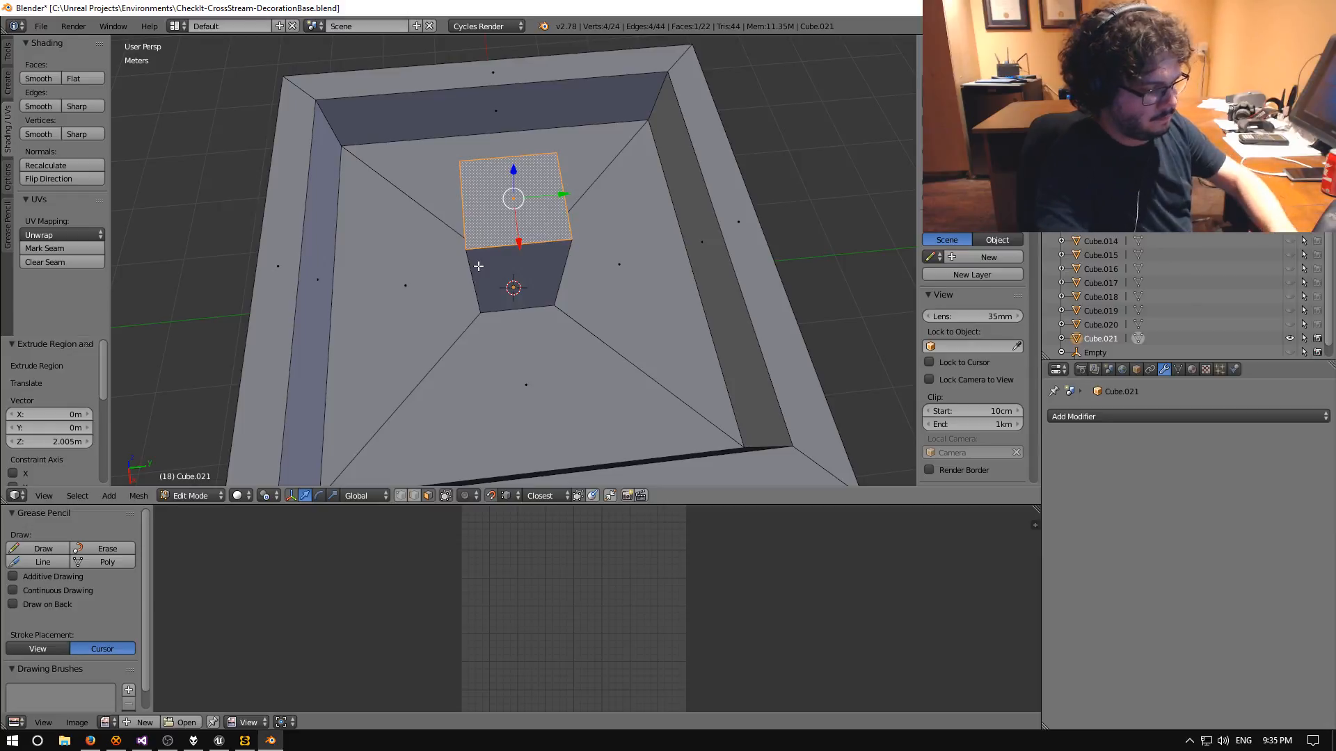
pyautogui.press('space')
pyautogui.write('ins')
pyautogui.press('Down')
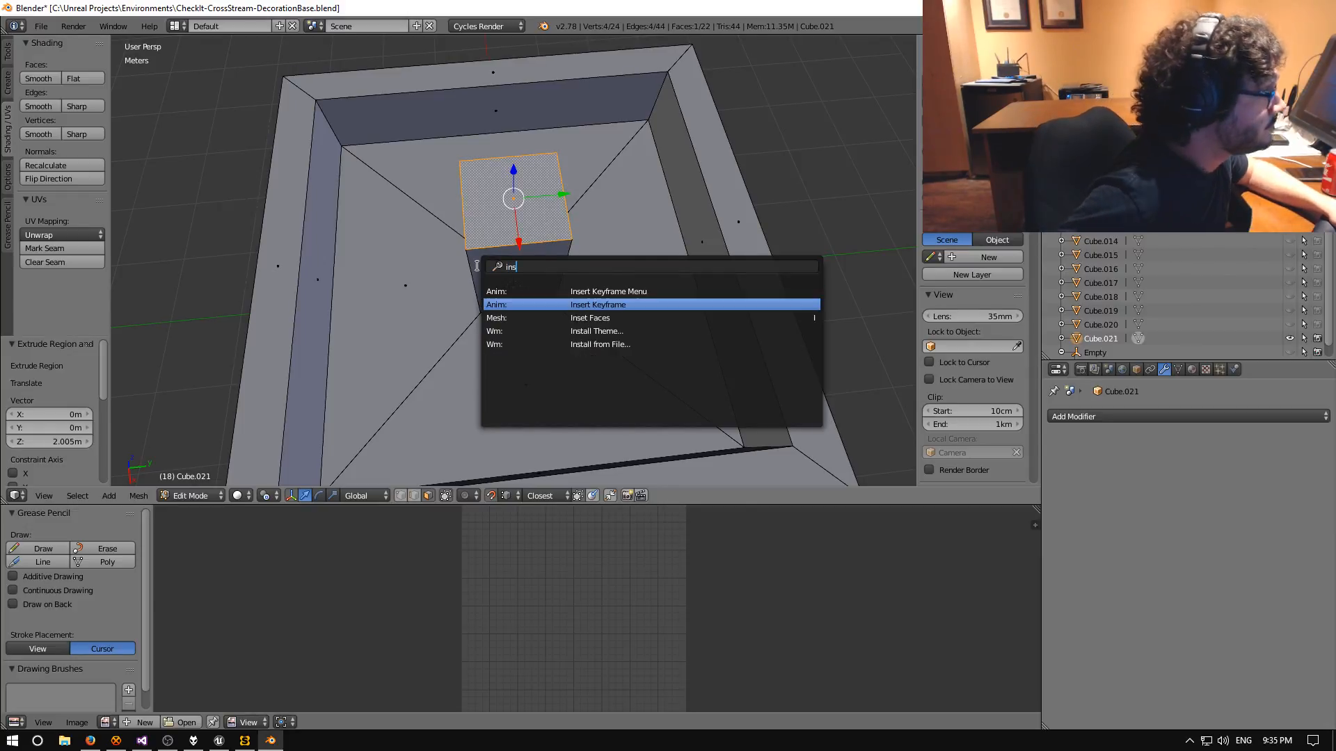
pyautogui.press('Down')
pyautogui.press('Return')
pyautogui.click(474, 260)
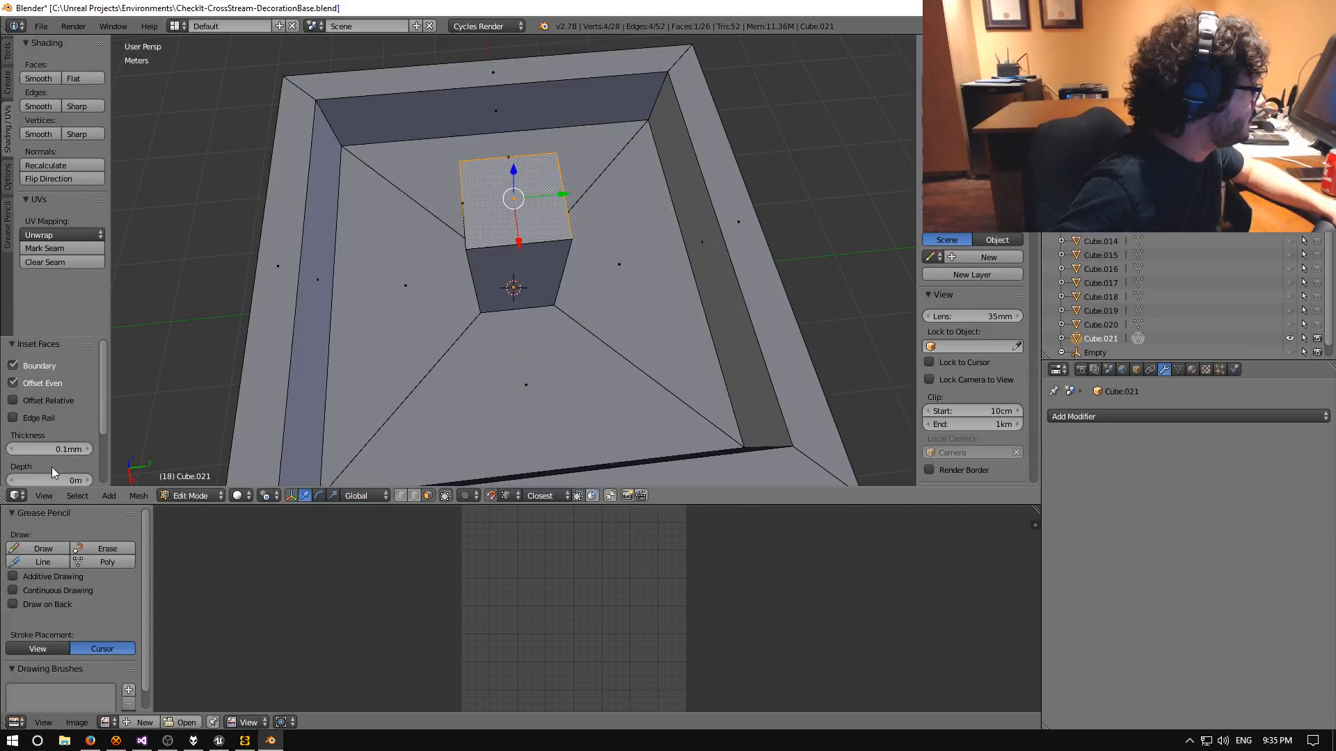
pyautogui.click(51, 449)
pyautogui.write('.25')
pyautogui.press('Return')
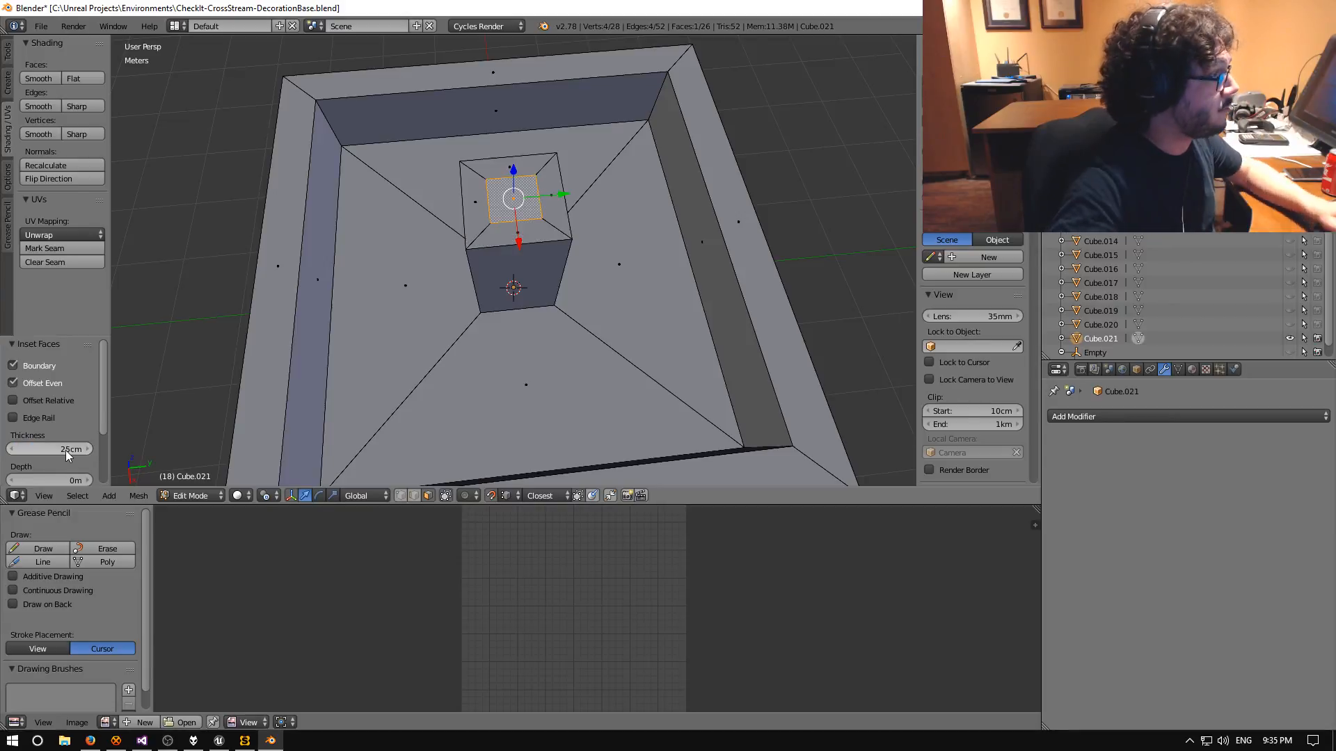
# Extrude the pillar's inset top face up about 94 cm to form a narrower upper tier.
pyautogui.moveTo(348, 278); pyautogui.dragTo(485, 215, button='middle')
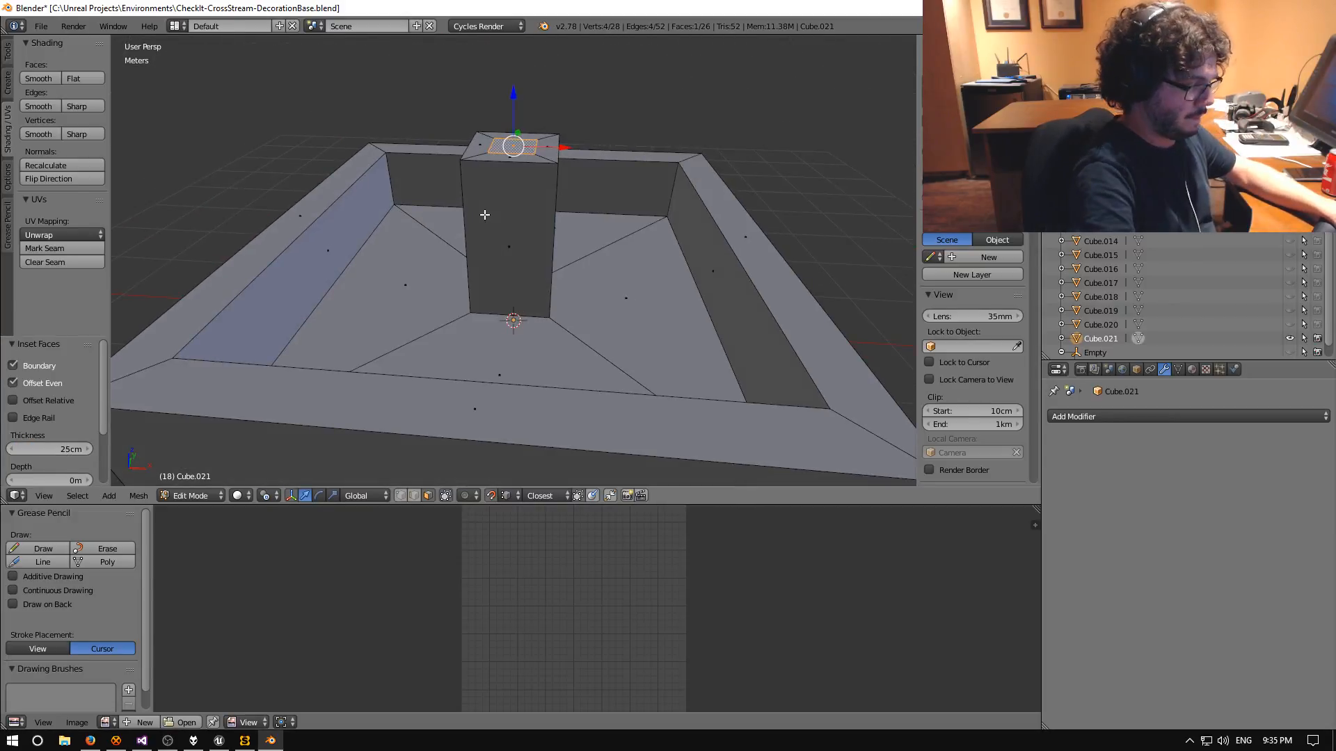
pyautogui.press('e')
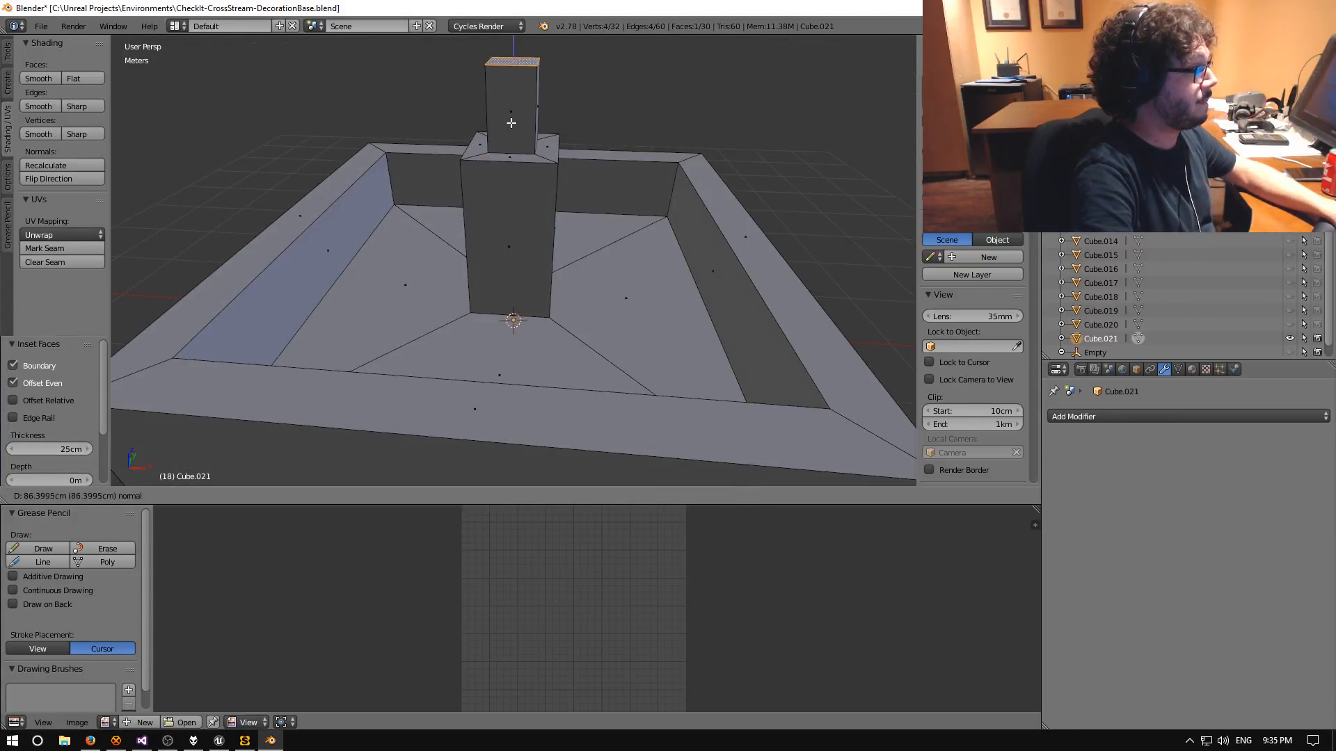
pyautogui.click(512, 114)
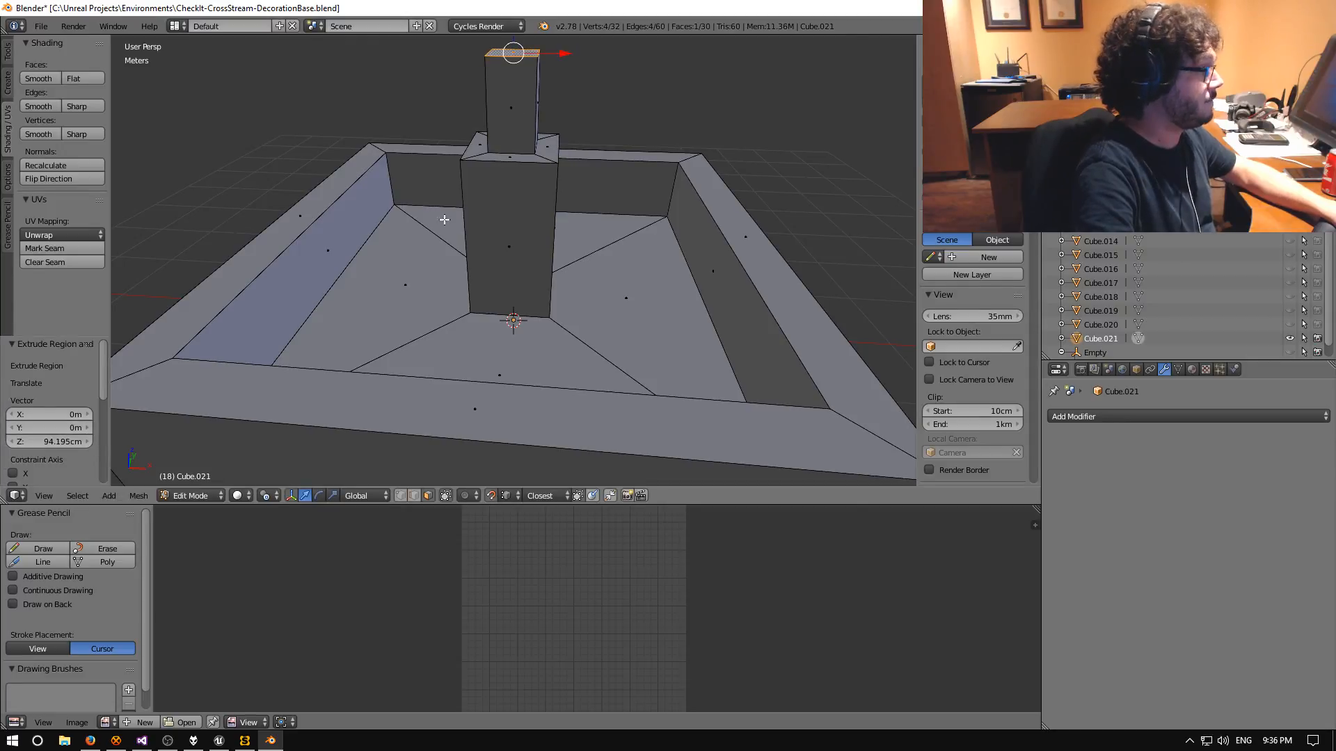
# Examine the ledge faces around the pillar's upper tier and its top face from several angles.
pyautogui.rightClick(505, 158)
pyautogui.moveTo(504, 160); pyautogui.dragTo(497, 182, button='middle')
pyautogui.keyDown('shift'); pyautogui.rightClick(478, 161); pyautogui.keyUp('shift')
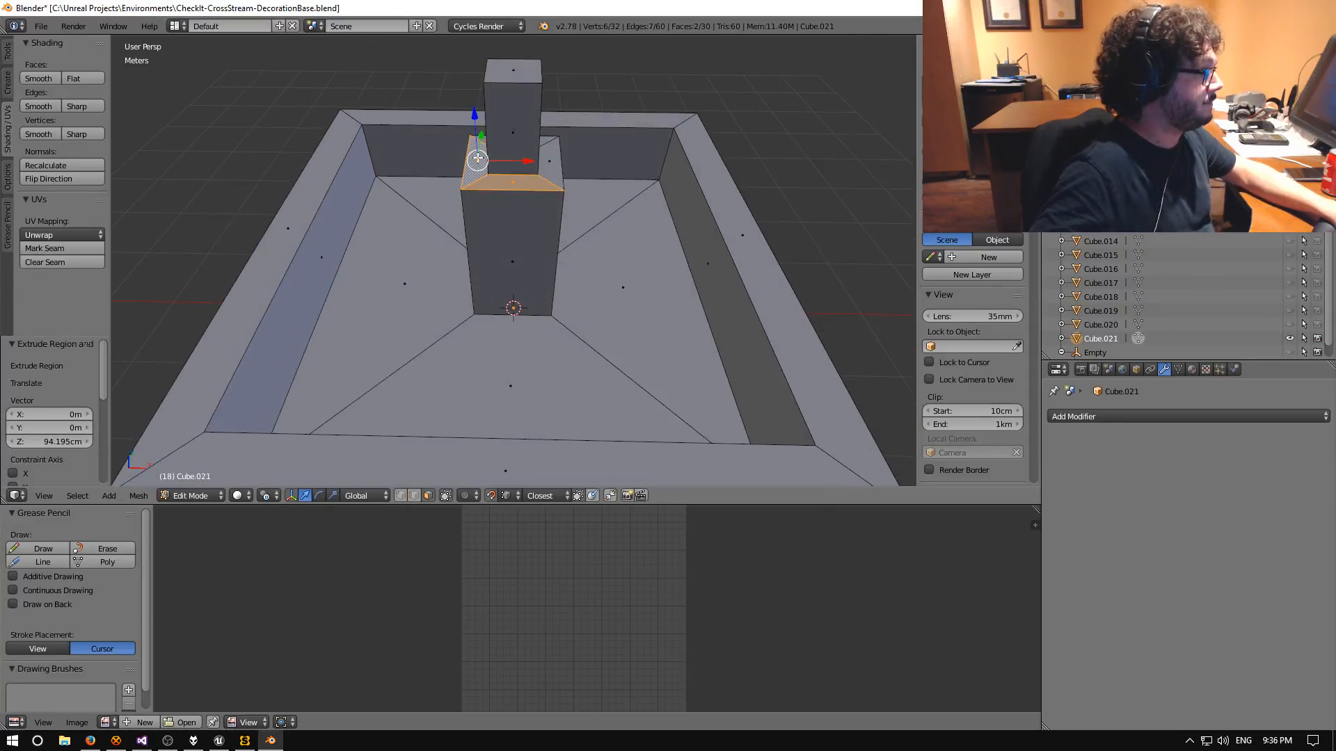
pyautogui.keyDown('shift'); pyautogui.rightClick(483, 140); pyautogui.keyUp('shift')
pyautogui.keyDown('shift'); pyautogui.rightClick(552, 166); pyautogui.keyUp('shift')
pyautogui.moveTo(644, 237); pyautogui.dragTo(591, 251, button='middle')
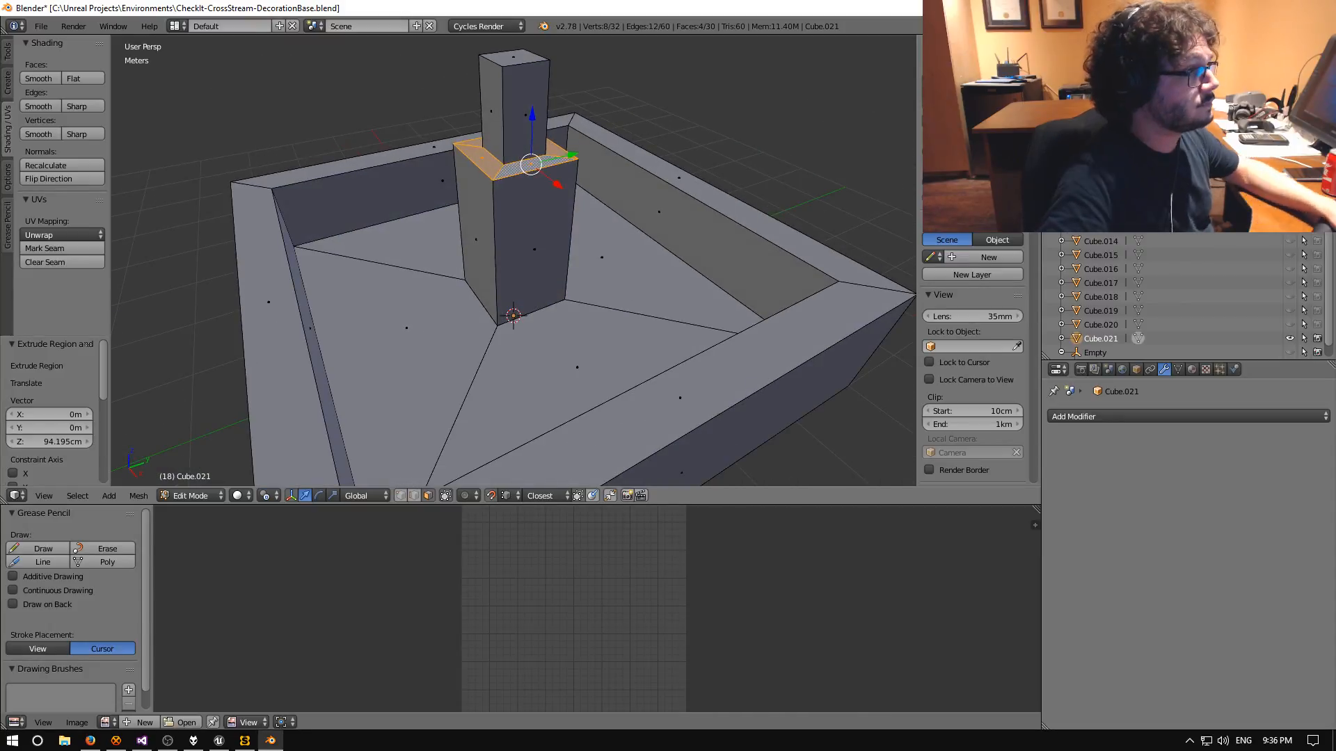
pyautogui.moveTo(531, 171); pyautogui.dragTo(540, 122, button='middle')
pyautogui.rightClick(516, 59)
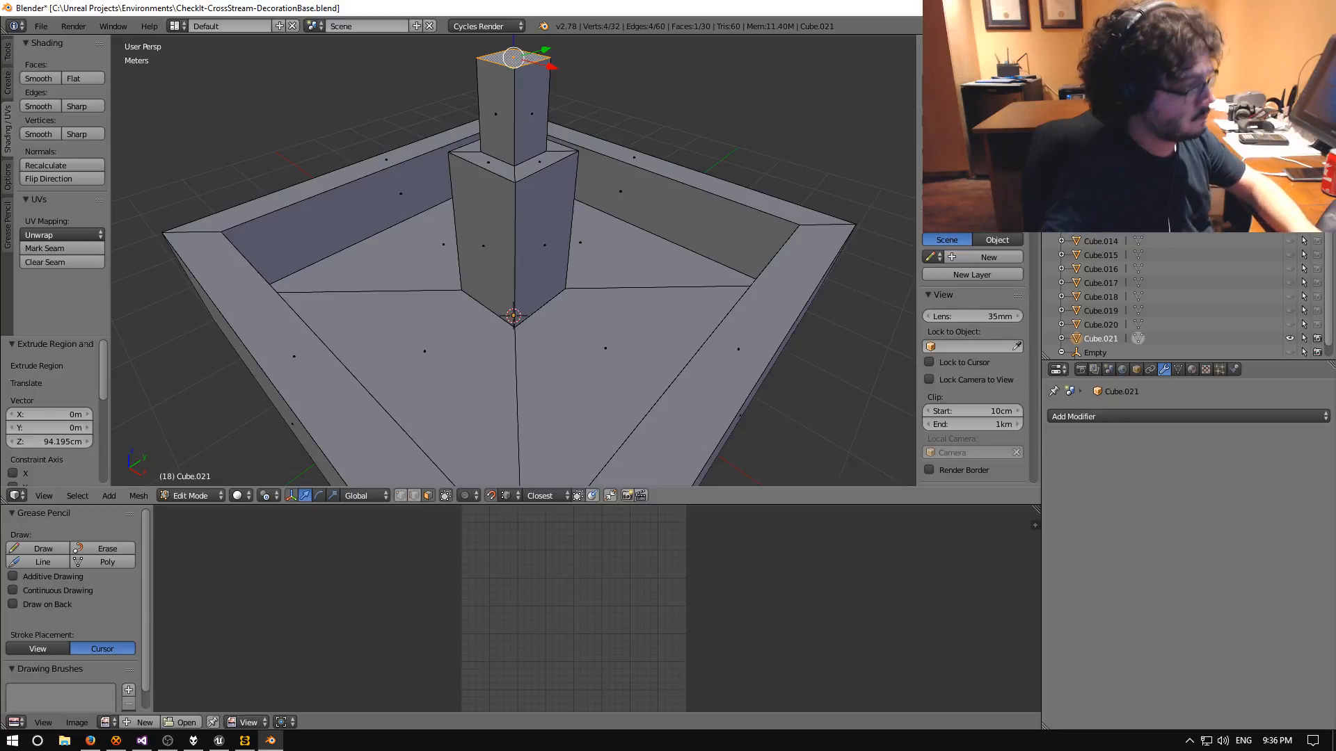
pyautogui.moveTo(627, 250); pyautogui.dragTo(419, 266, button='middle')
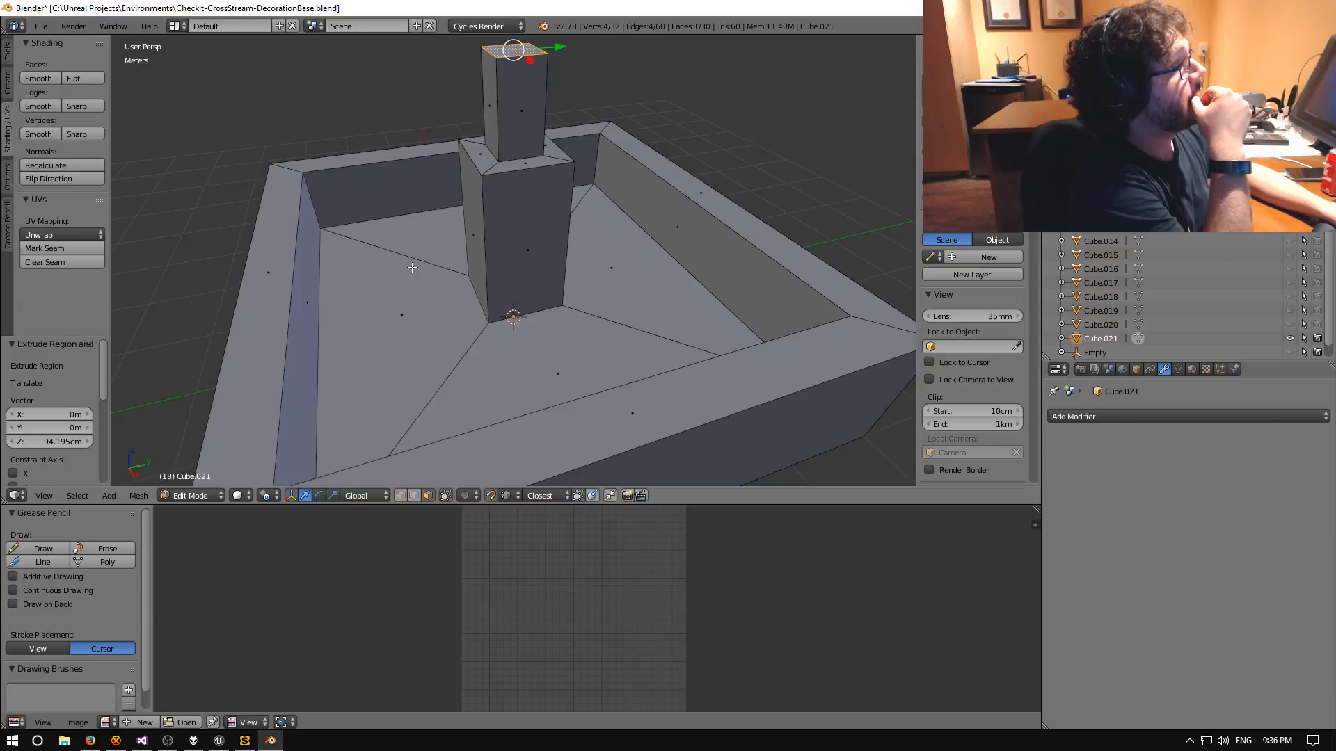
pyautogui.moveTo(412, 268); pyautogui.dragTo(507, 247, button='middle')
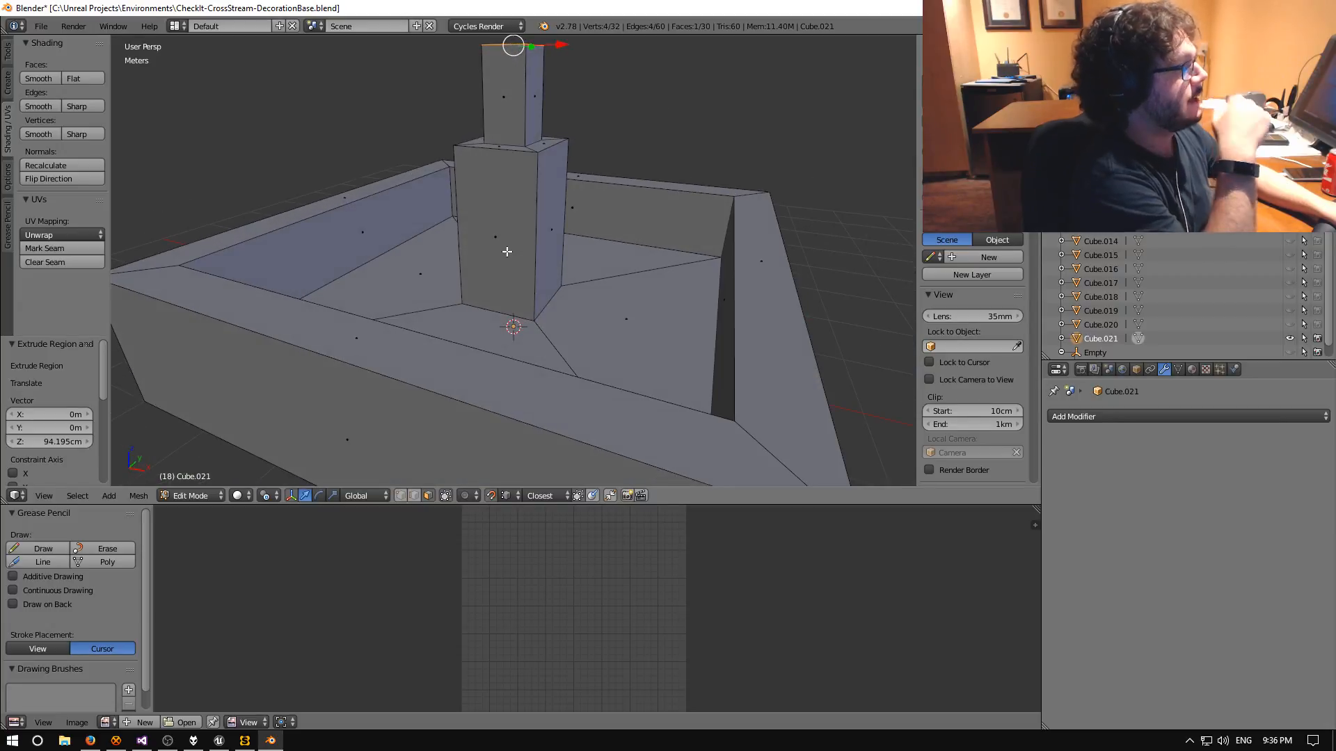
# Select the whole mesh and create a new material named 50cm for it.
pyautogui.click(1192, 369)
pyautogui.moveTo(814, 376); pyautogui.dragTo(752, 390, button='middle')
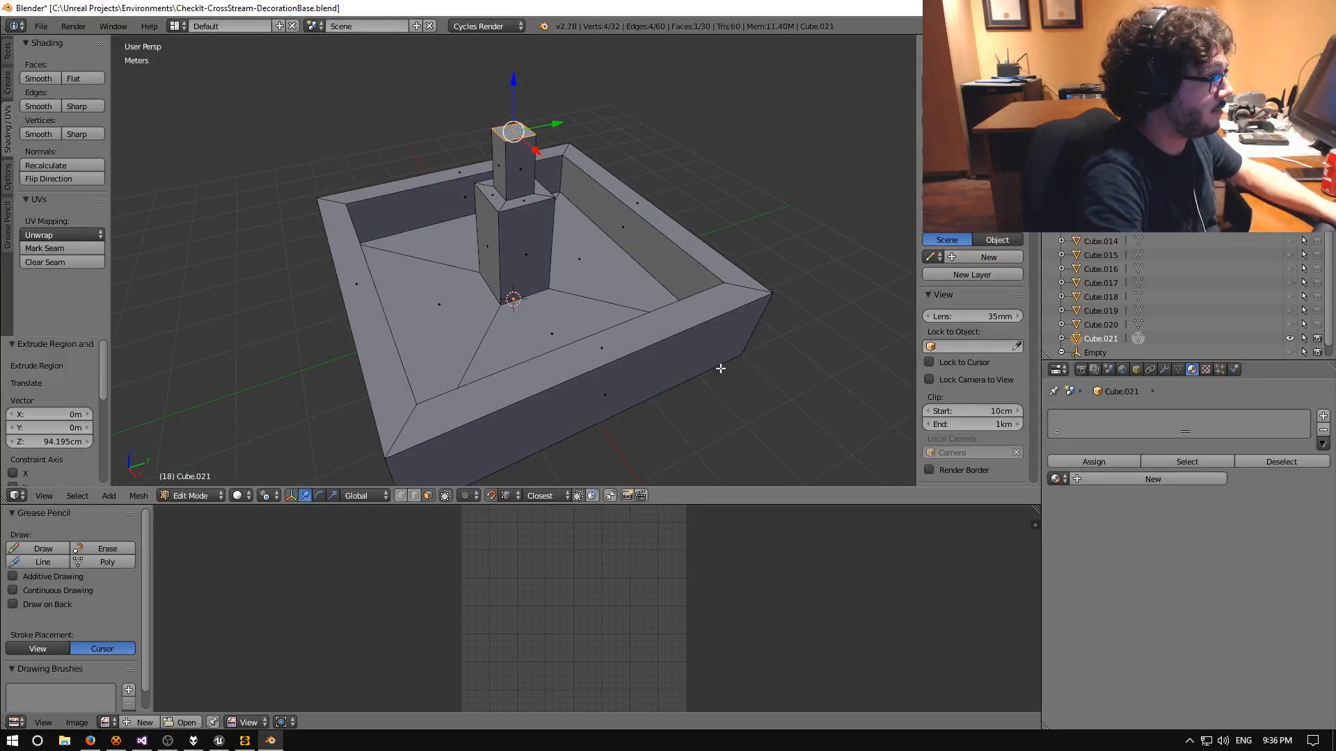
pyautogui.press('a')
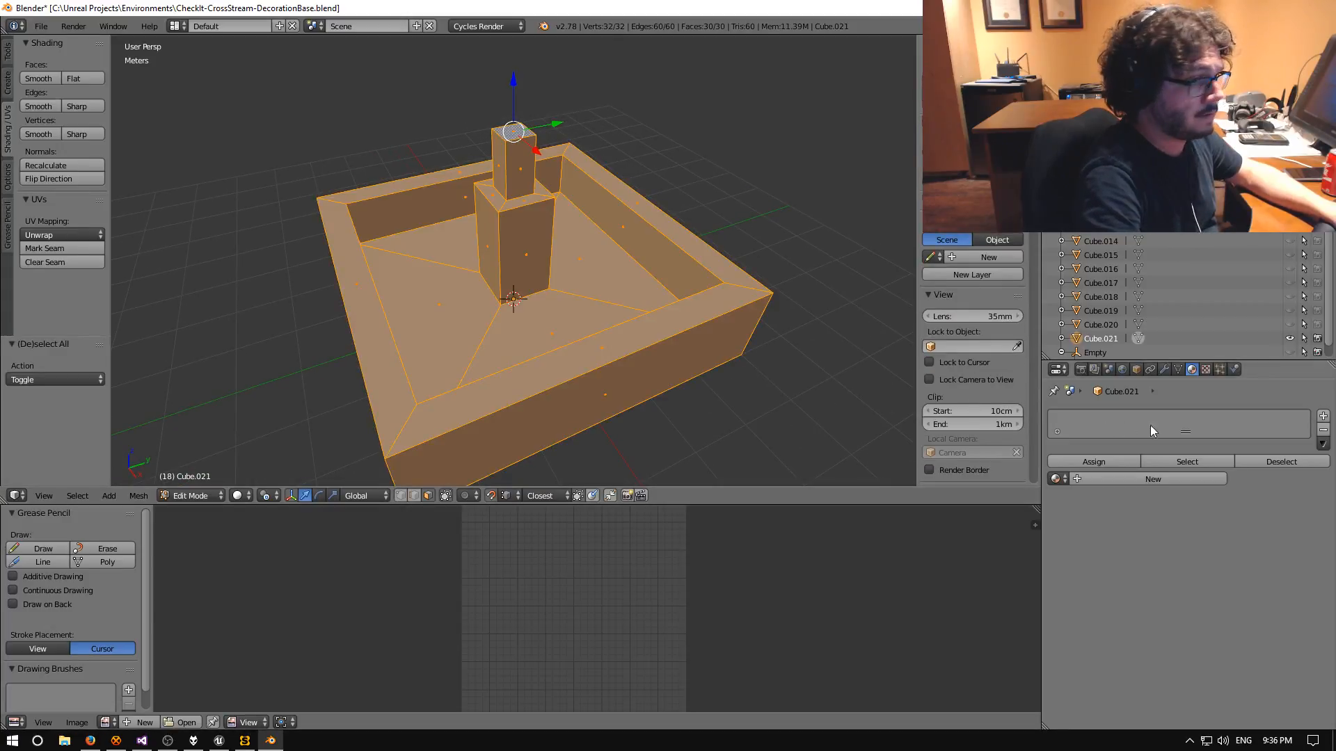
pyautogui.click(1323, 416)
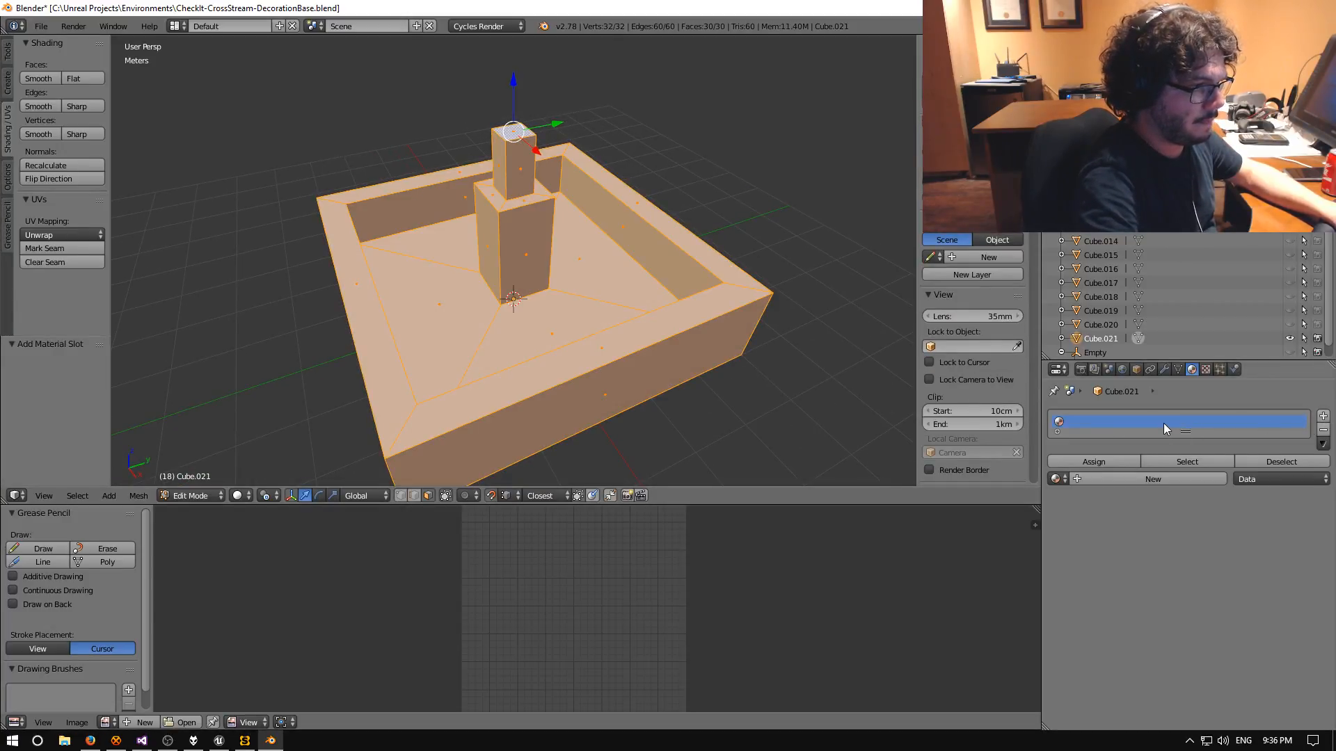
pyautogui.click(1084, 479)
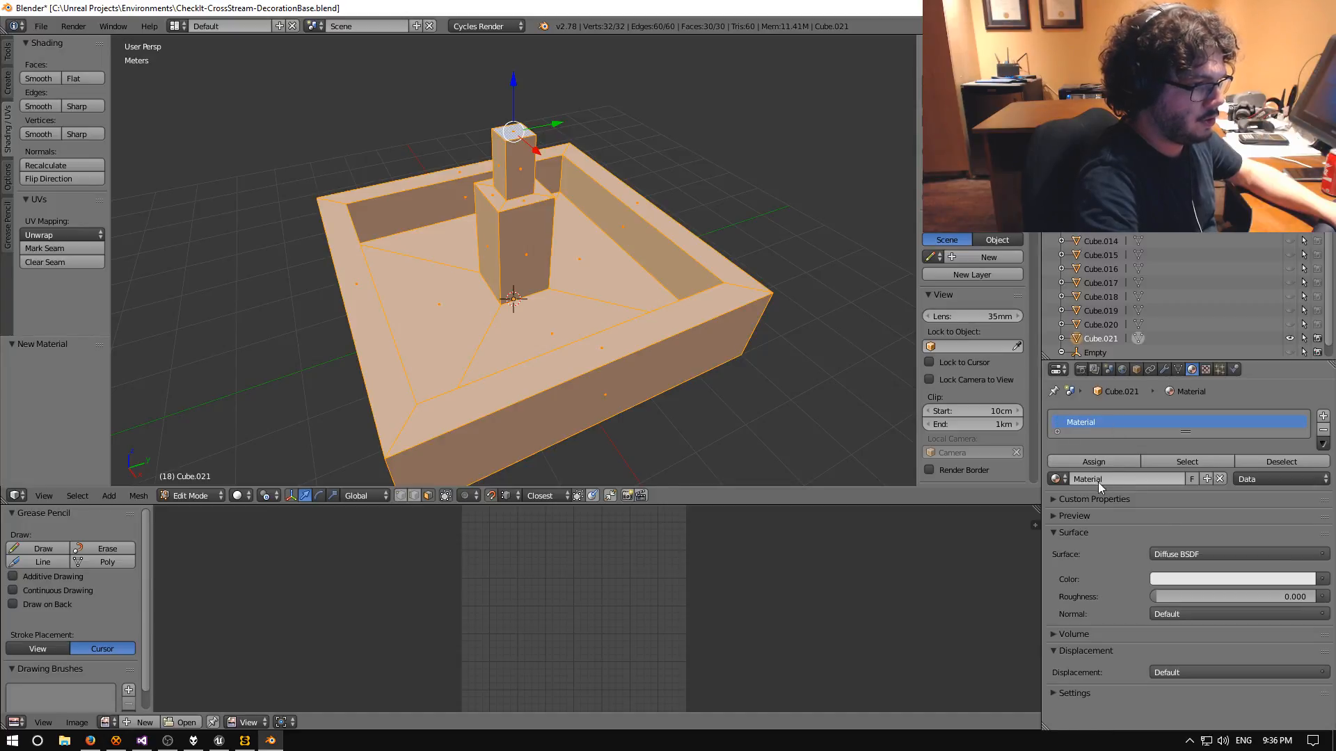
pyautogui.doubleClick(1091, 423)
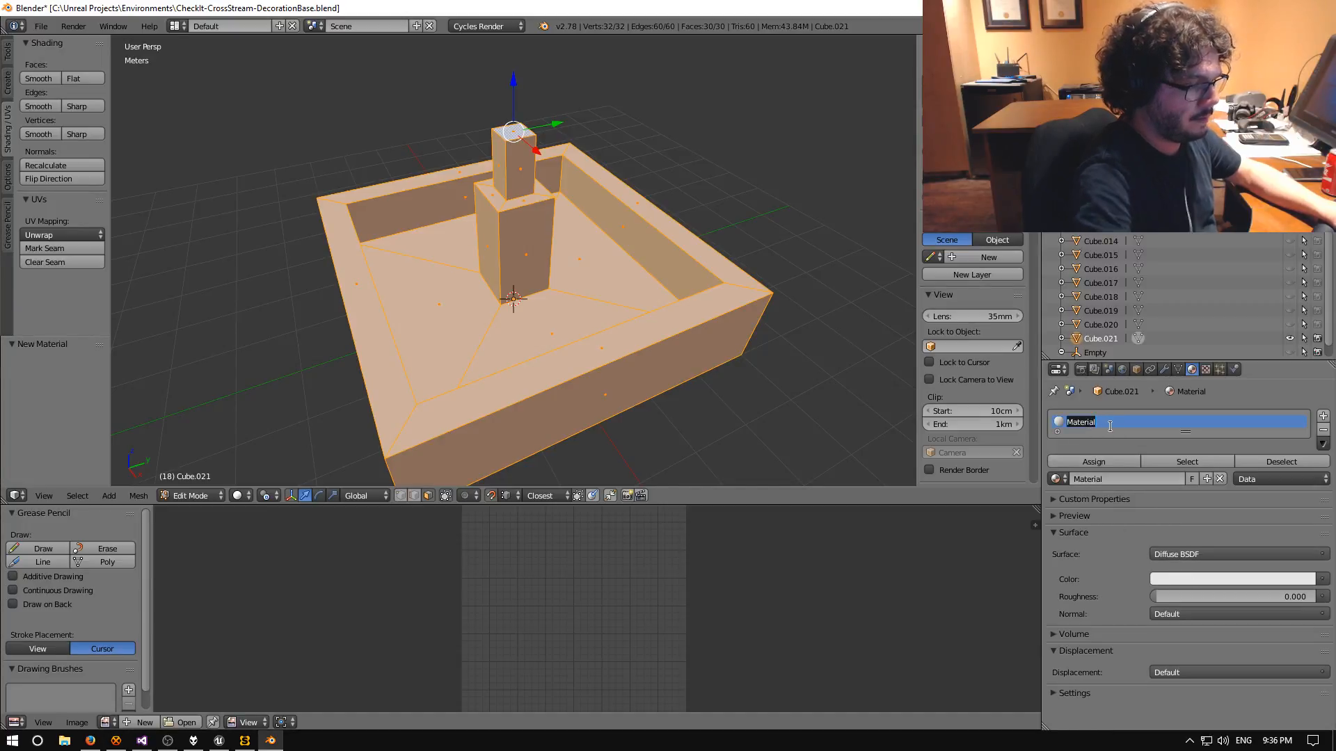
pyautogui.write('50cm')
pyautogui.press('Return')
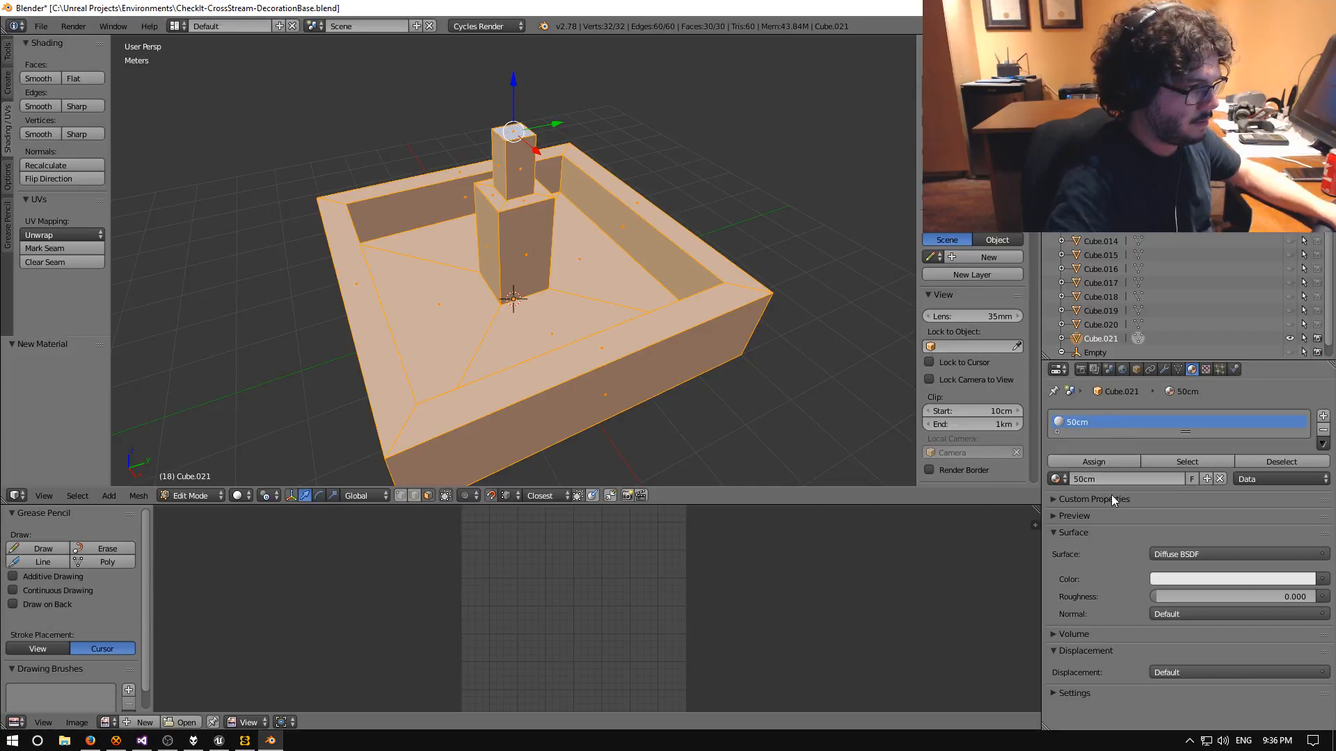
# Add a second material slot with a new material named 25cm.
pyautogui.click(1323, 416)
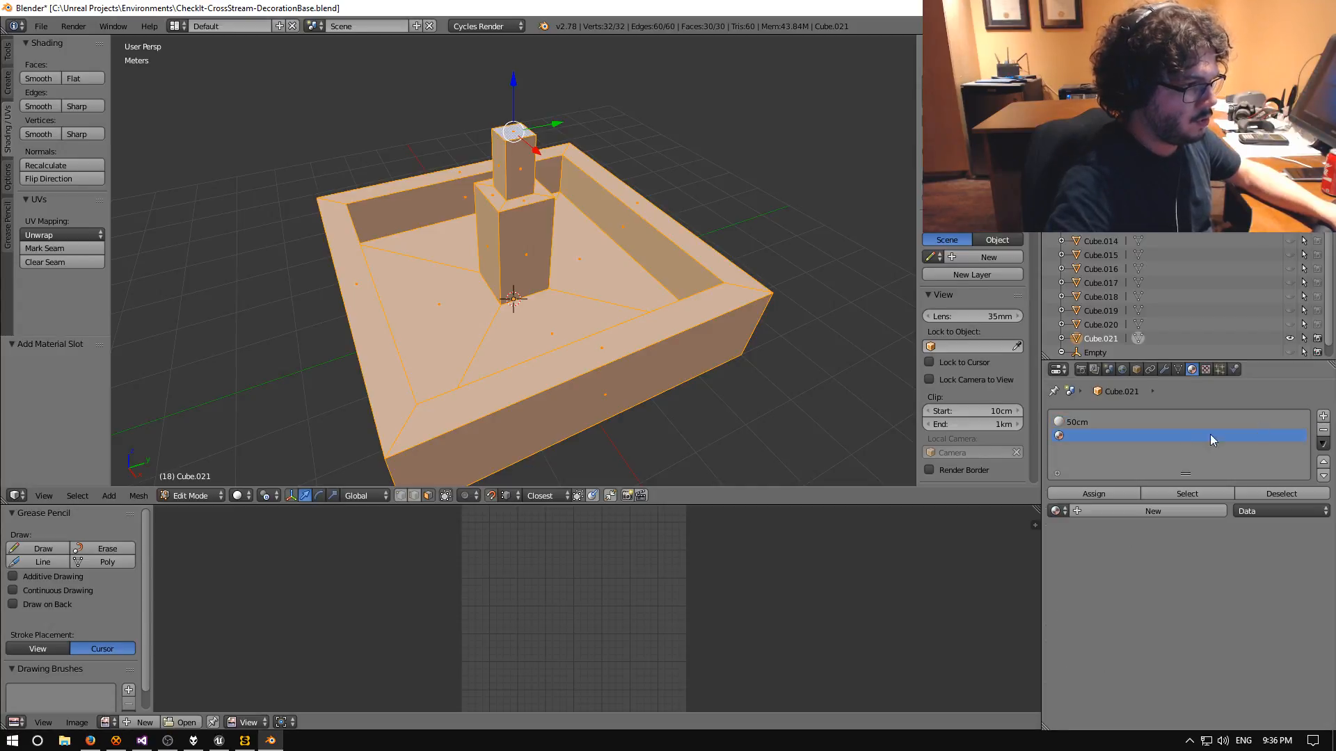
pyautogui.click(1100, 512)
pyautogui.doubleClick(1141, 436)
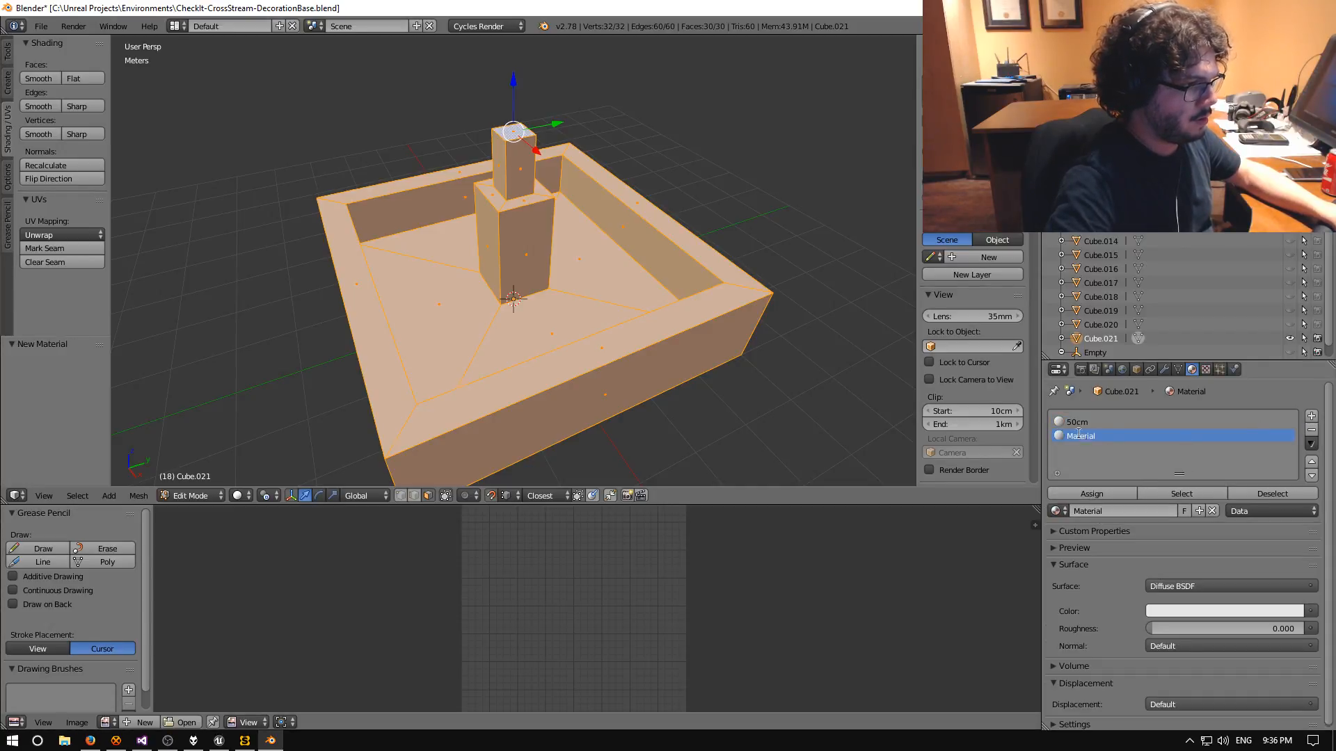
pyautogui.write('25cm')
pyautogui.press('Return')
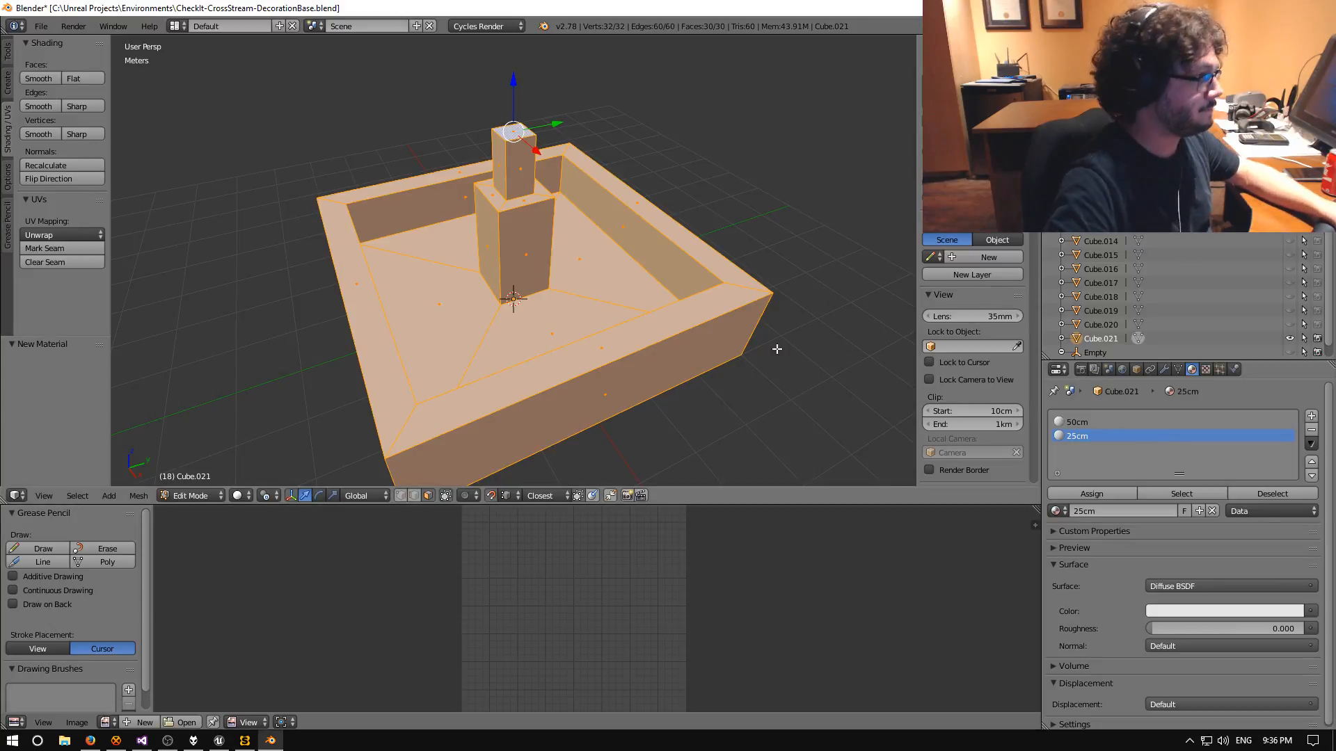
# Assign the 50cm material to all faces of the mesh and clear the selection.
pyautogui.moveTo(665, 347); pyautogui.dragTo(689, 326, button='middle')
pyautogui.moveTo(590, 325); pyautogui.dragTo(572, 339, button='middle')
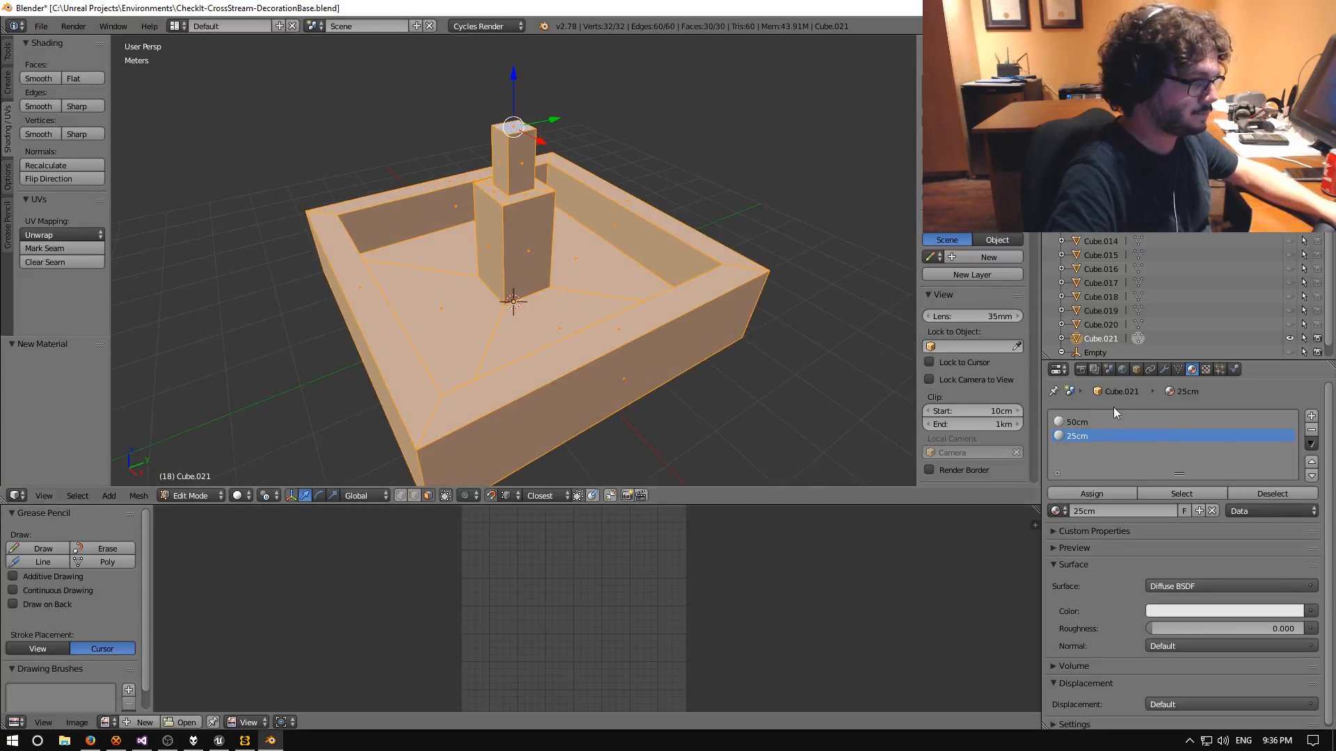
pyautogui.click(1096, 420)
pyautogui.click(1071, 495)
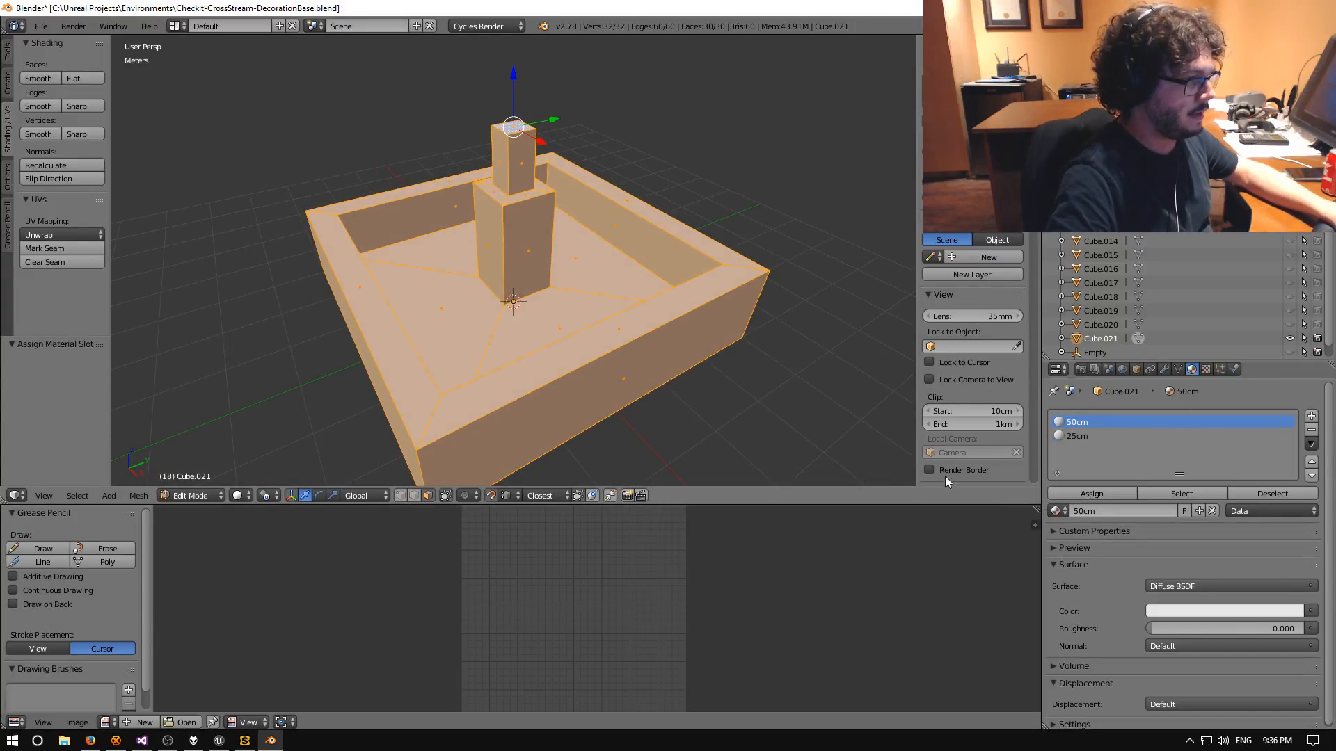
pyautogui.click(1104, 436)
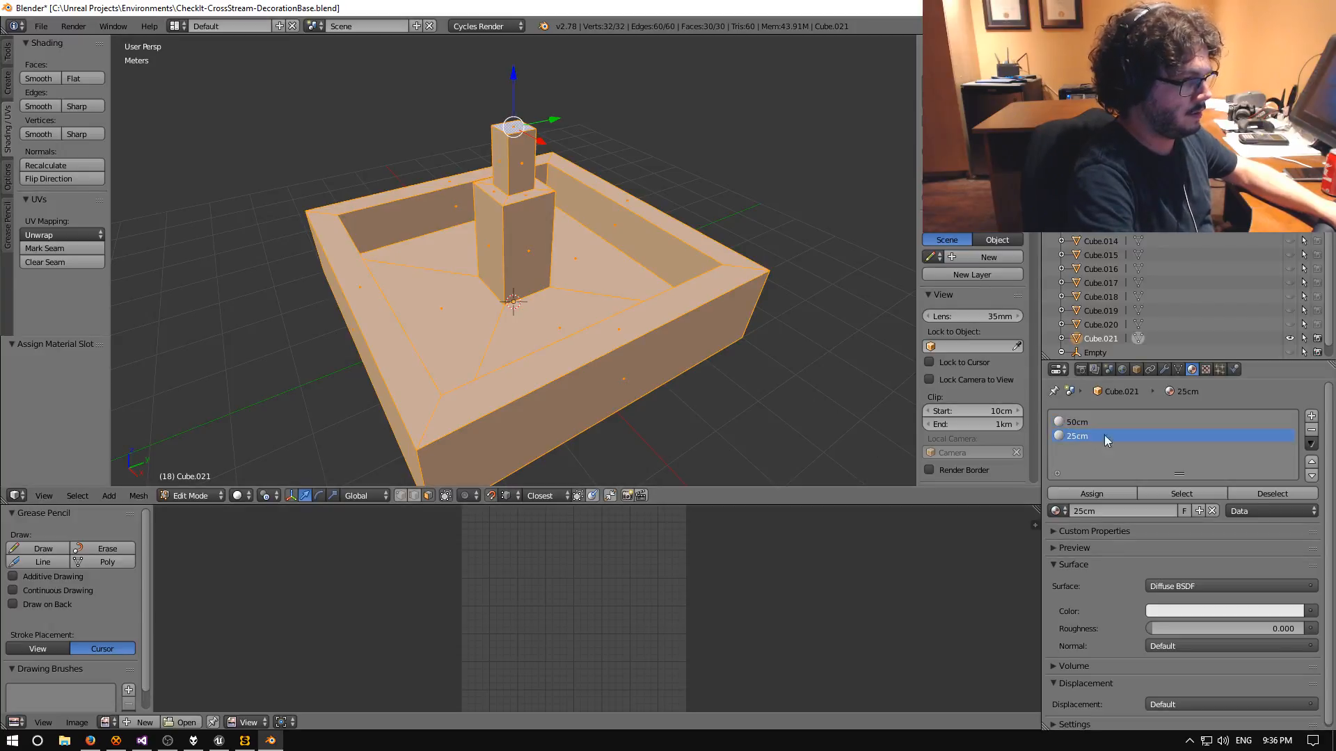
pyautogui.click(1267, 494)
pyautogui.press('a')
# Select the side, ledge and top faces of both pillar tiers and assign them the 25cm material.
pyautogui.moveTo(808, 399); pyautogui.dragTo(306, 263, button='middle')
pyautogui.rightClick(551, 248)
pyautogui.keyDown('shift'); pyautogui.rightClick(544, 237); pyautogui.keyUp('shift')
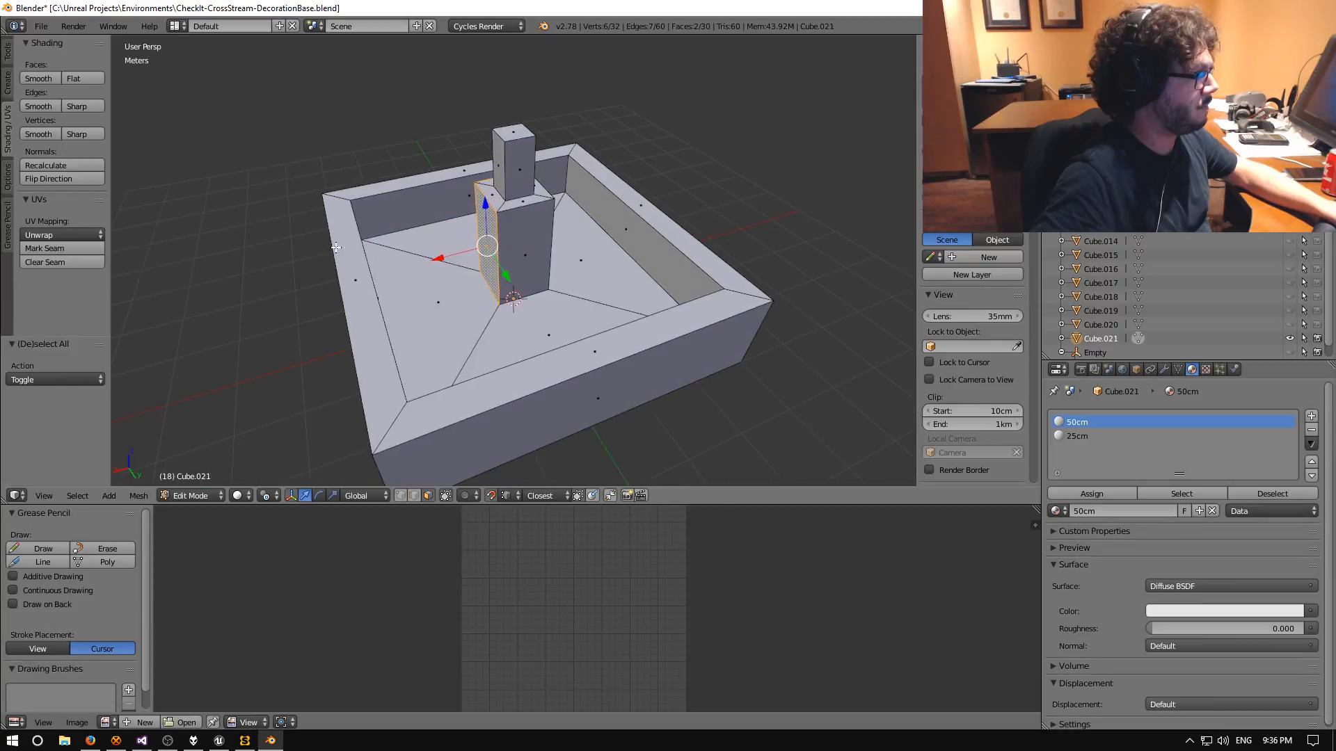
pyautogui.keyDown('shift'); pyautogui.rightClick(535, 263); pyautogui.keyUp('shift')
pyautogui.moveTo(536, 263); pyautogui.dragTo(417, 242, button='middle')
pyautogui.keyDown('shift'); pyautogui.rightClick(522, 230); pyautogui.keyUp('shift')
pyautogui.moveTo(549, 251); pyautogui.dragTo(484, 271, button='middle')
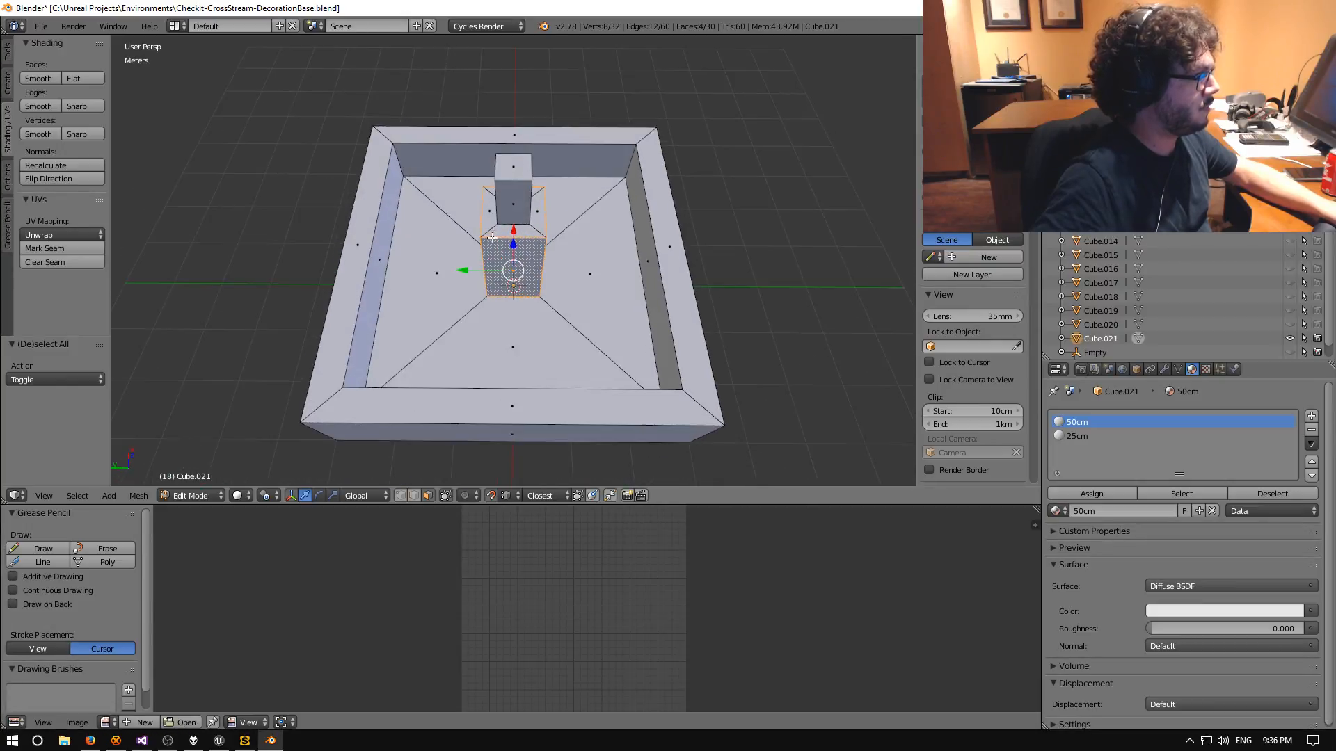
pyautogui.keyDown('shift'); pyautogui.rightClick(504, 228); pyautogui.keyUp('shift')
pyautogui.keyDown('shift'); pyautogui.rightClick(487, 222); pyautogui.keyUp('shift')
pyautogui.moveTo(451, 202); pyautogui.dragTo(707, 204, button='middle')
pyautogui.keyDown('shift'); pyautogui.rightClick(491, 229); pyautogui.keyUp('shift')
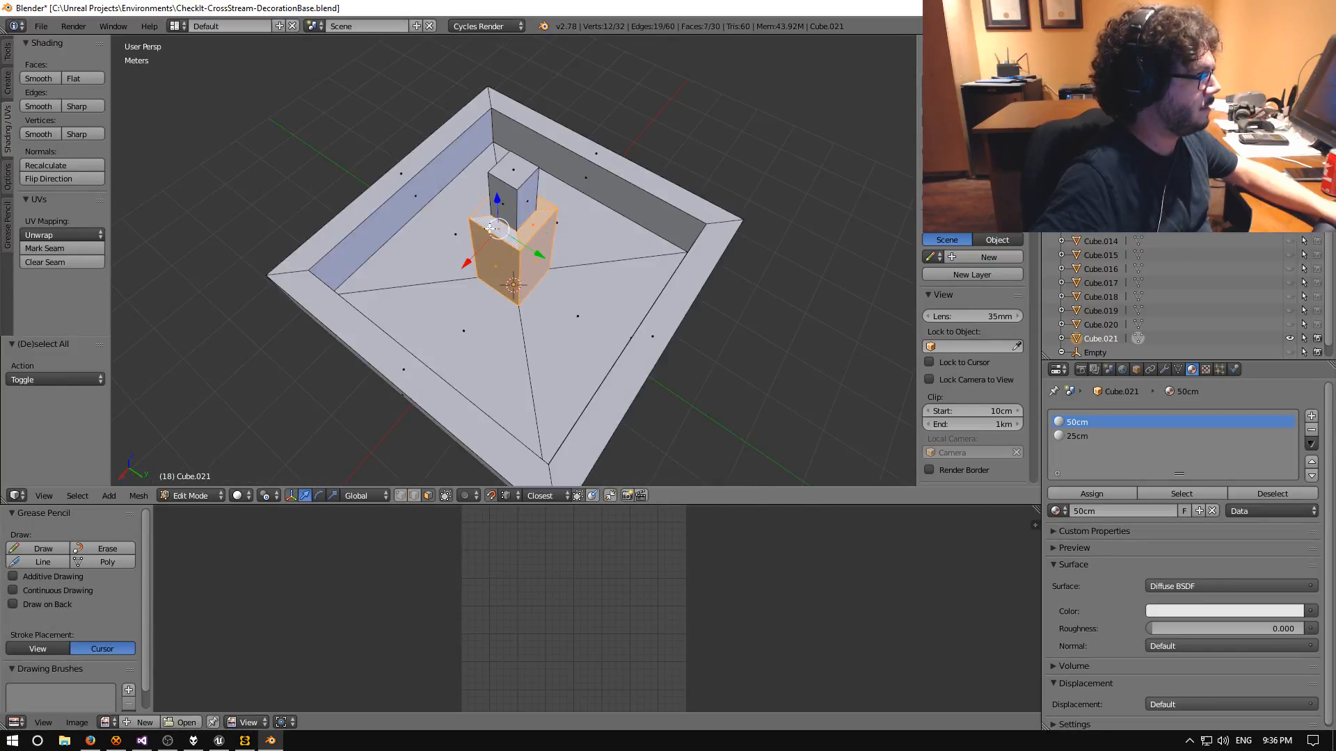
pyautogui.moveTo(391, 215); pyautogui.dragTo(304, 180, button='middle')
pyautogui.keyDown('shift'); pyautogui.rightClick(493, 233); pyautogui.keyUp('shift')
pyautogui.keyDown('shift'); pyautogui.rightClick(509, 210); pyautogui.keyUp('shift')
pyautogui.keyDown('shift'); pyautogui.rightClick(501, 200); pyautogui.keyUp('shift')
pyautogui.keyDown('shift'); pyautogui.rightClick(518, 160); pyautogui.keyUp('shift')
pyautogui.moveTo(534, 171); pyautogui.dragTo(372, 199, button='middle')
pyautogui.keyDown('shift'); pyautogui.rightClick(522, 161); pyautogui.keyUp('shift')
pyautogui.moveTo(546, 196); pyautogui.dragTo(520, 252, button='middle')
pyautogui.keyDown('shift'); pyautogui.rightClick(514, 193); pyautogui.keyUp('shift')
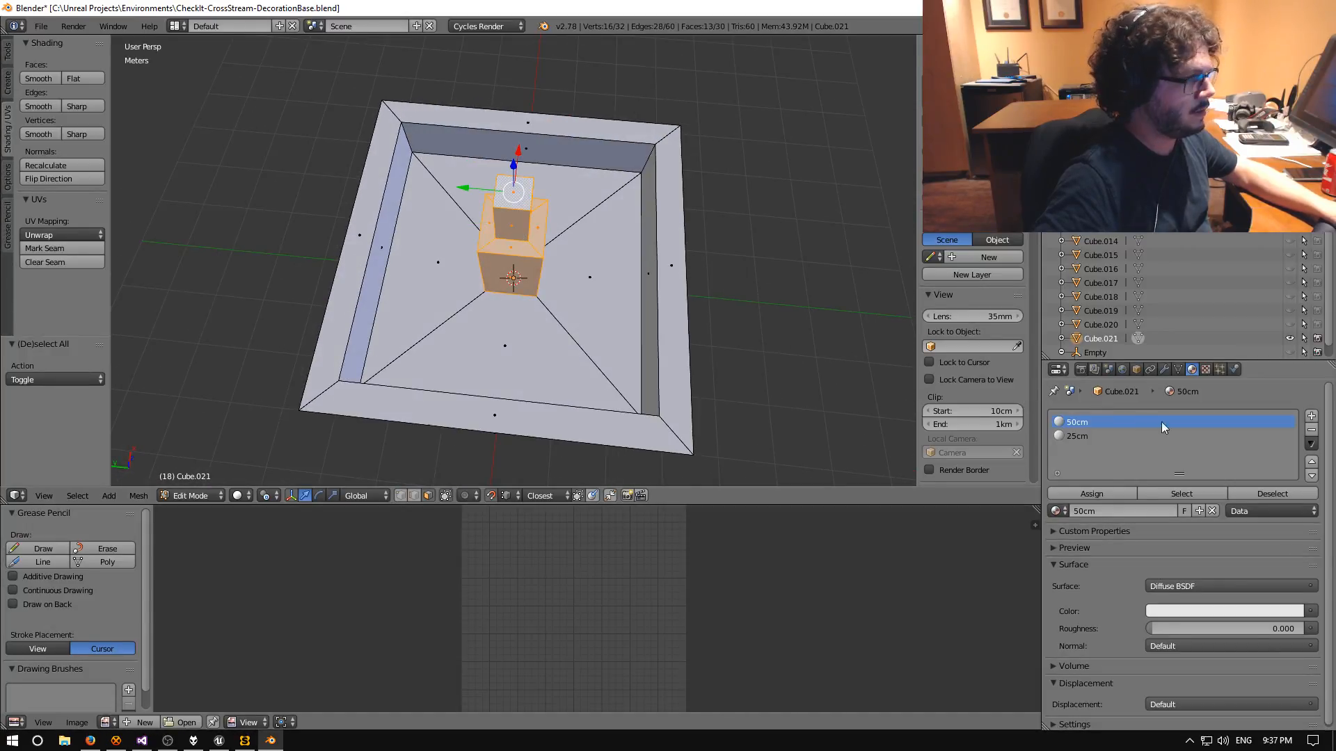
pyautogui.click(1083, 438)
pyautogui.click(1090, 494)
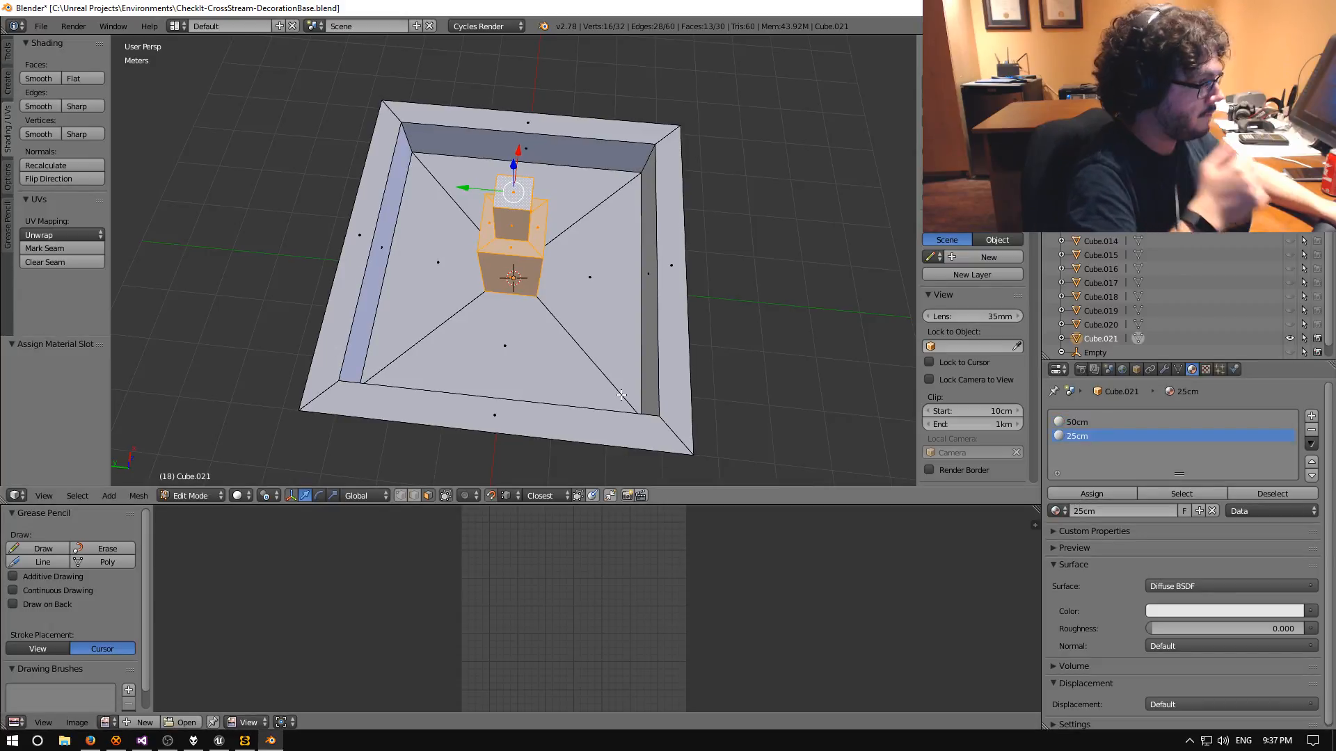
# Check the 50cm material assignment by clearing the selection, selecting the faces that use it, and deselecting them again.
pyautogui.moveTo(869, 379); pyautogui.dragTo(608, 402, button='middle')
pyautogui.click(1076, 421)
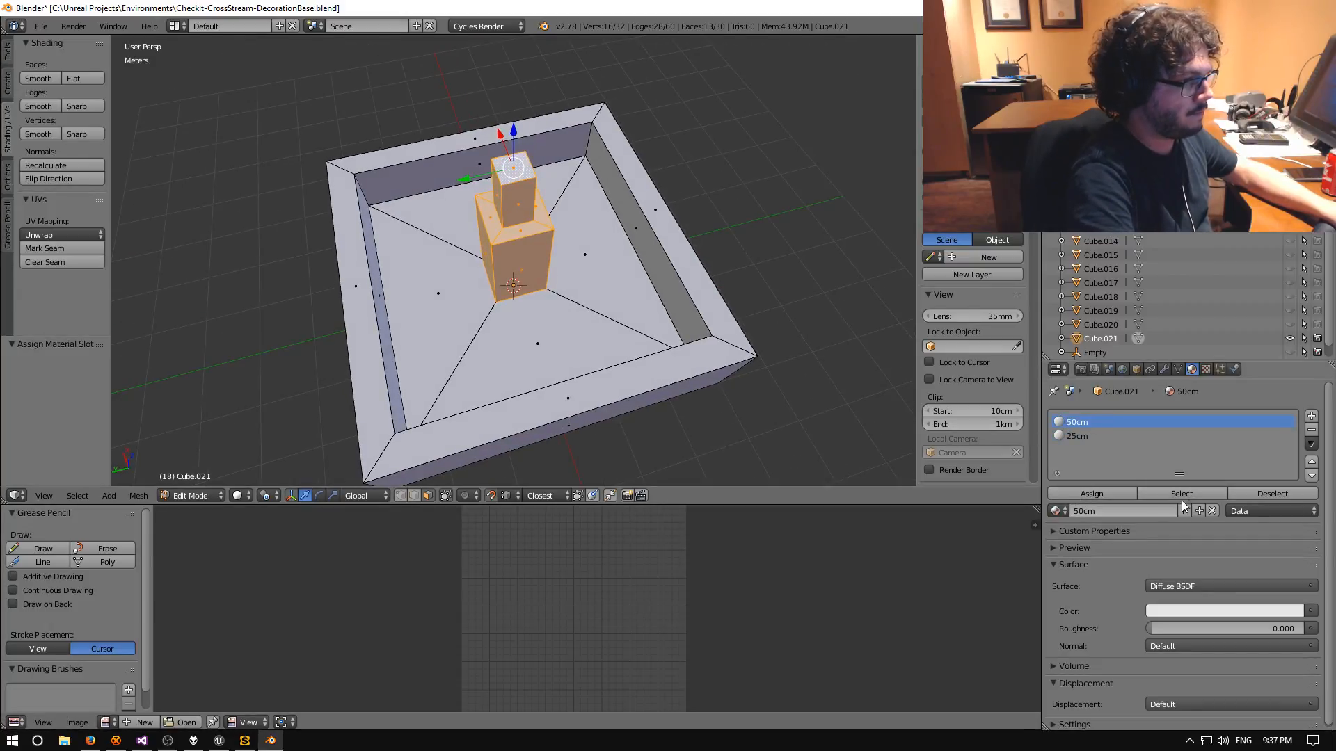
pyautogui.click(1272, 492)
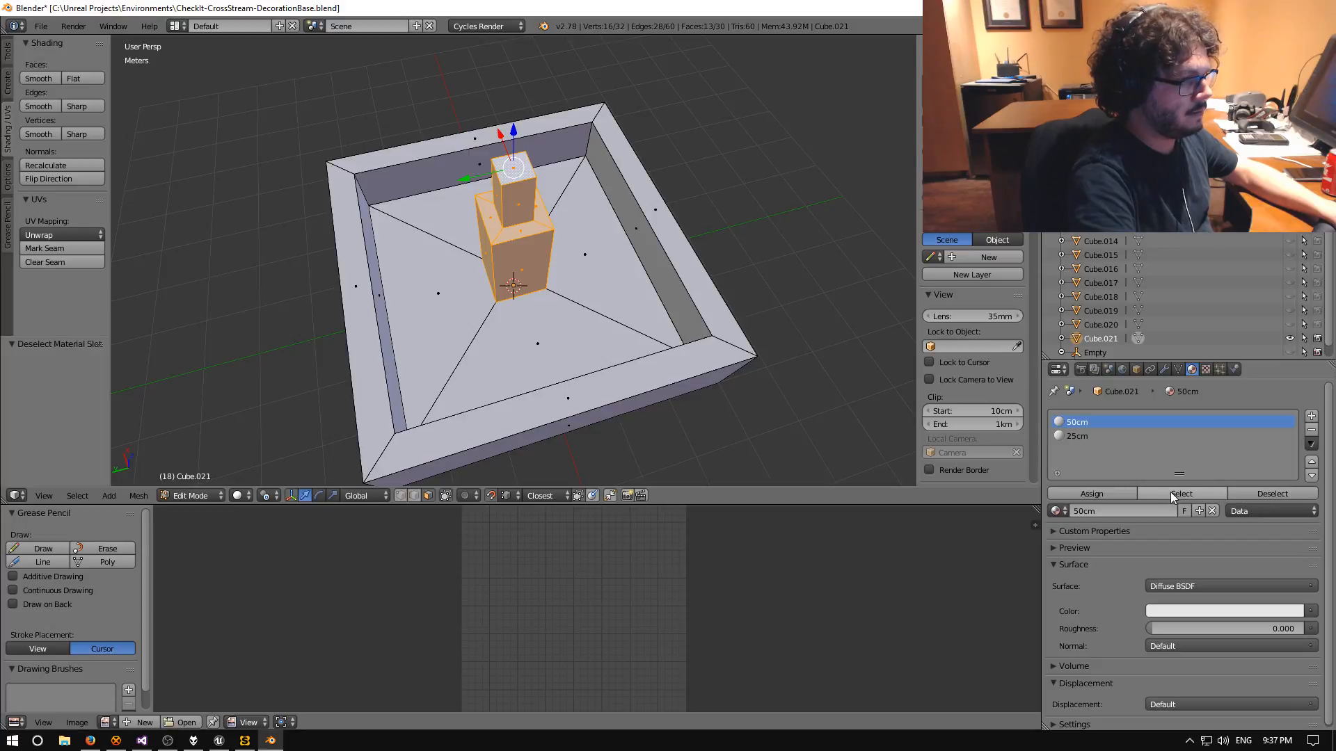
pyautogui.moveTo(577, 278); pyautogui.dragTo(519, 266, button='middle')
pyautogui.press('a')
pyautogui.scroll(-5, 974, 292)
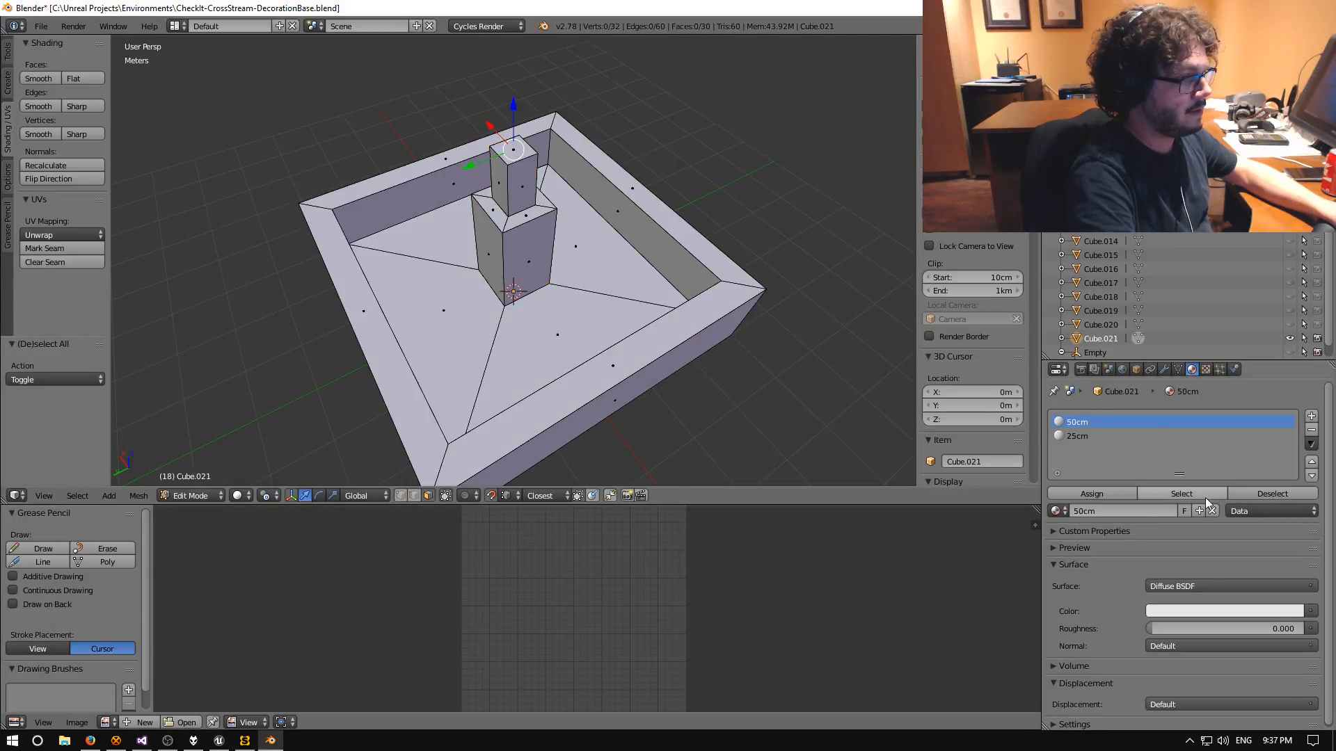
pyautogui.click(1176, 495)
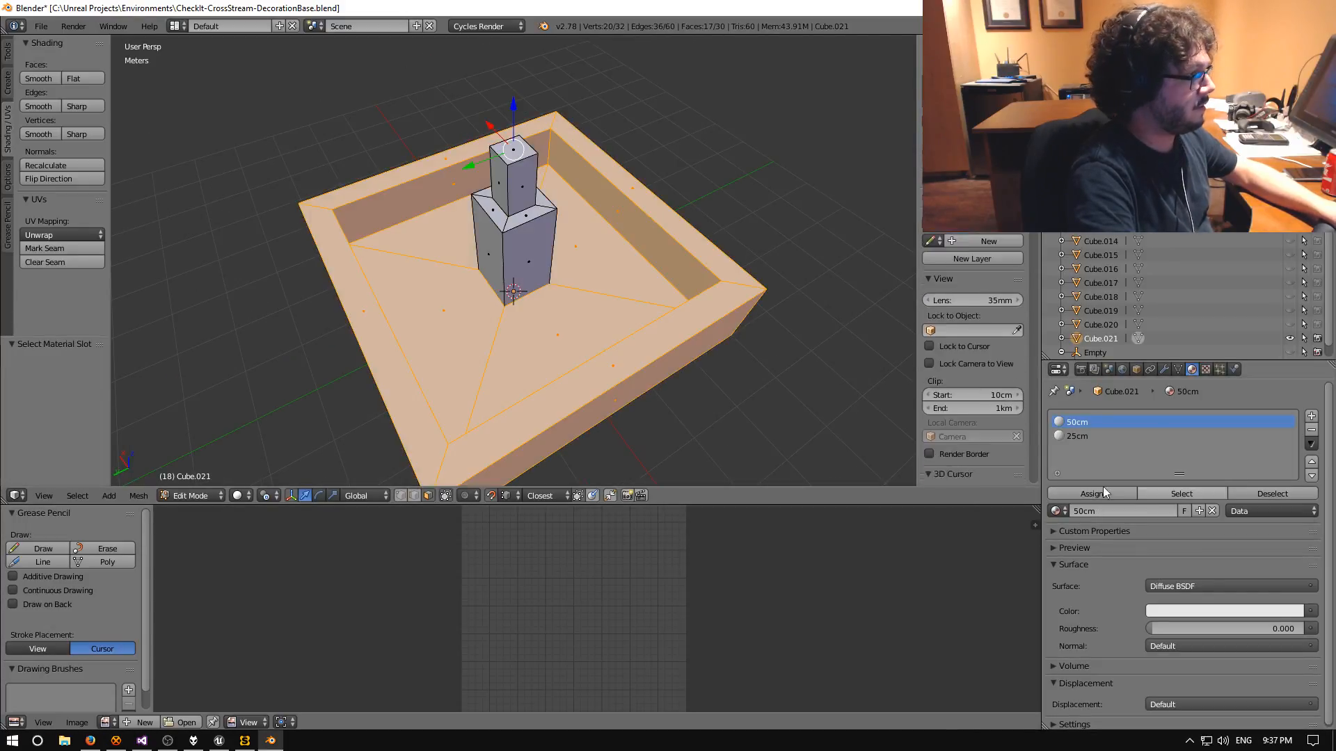
pyautogui.moveTo(571, 381); pyautogui.dragTo(731, 229, button='middle')
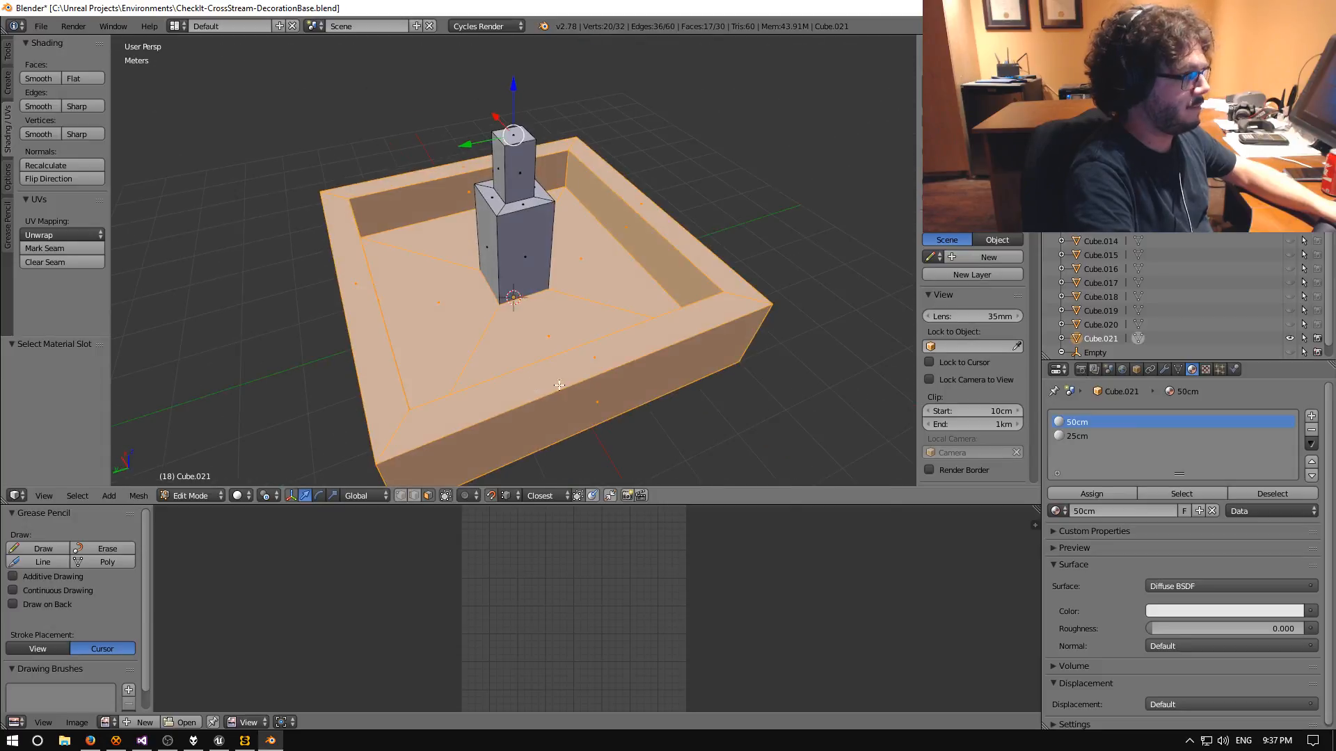
pyautogui.click(1273, 493)
# Check the 25cm material assignment by selecting the faces that use it, and deselect them again.
pyautogui.scroll(-5, 1015, 417)
pyautogui.click(1085, 436)
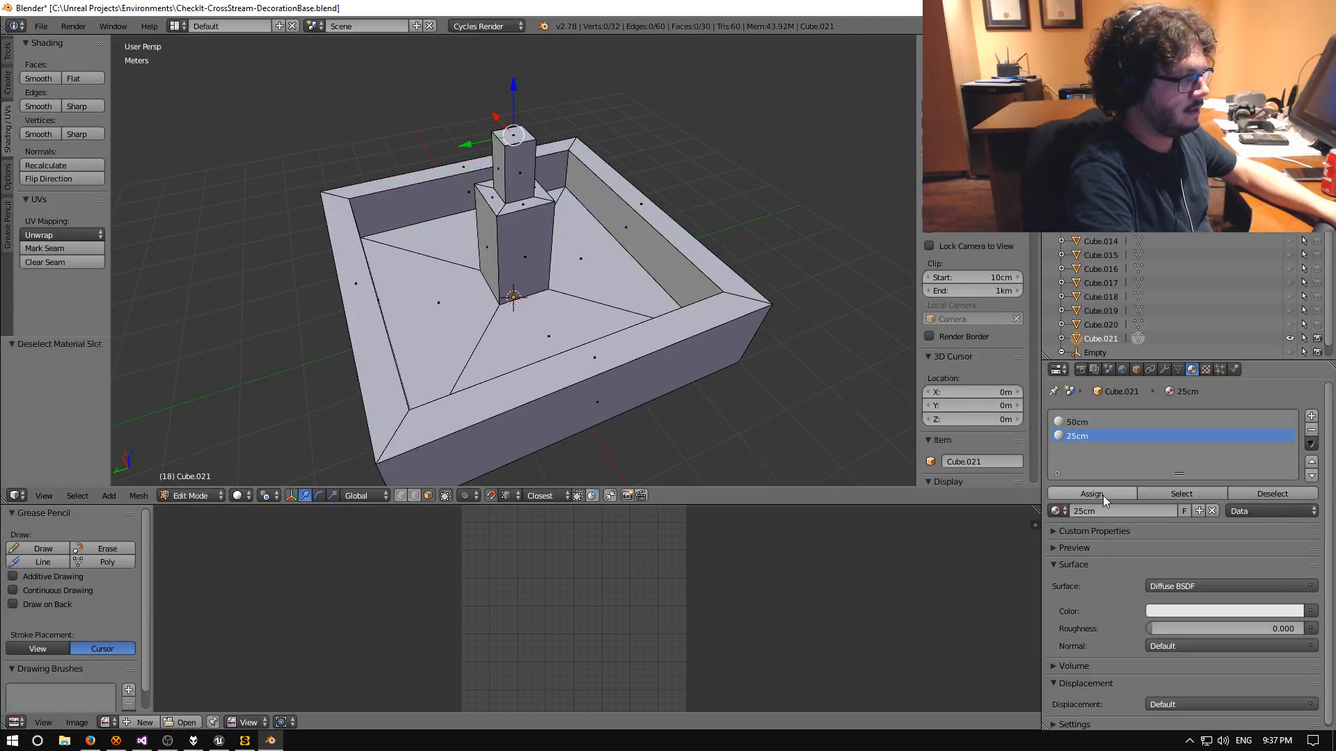
pyautogui.click(1162, 494)
pyautogui.scroll(5, 974, 459)
pyautogui.moveTo(525, 438)
pyautogui.mouseDown(button='middle')
pyautogui.moveTo(631, 332)
pyautogui.moveTo(528, 445)
pyautogui.mouseUp(button='middle')
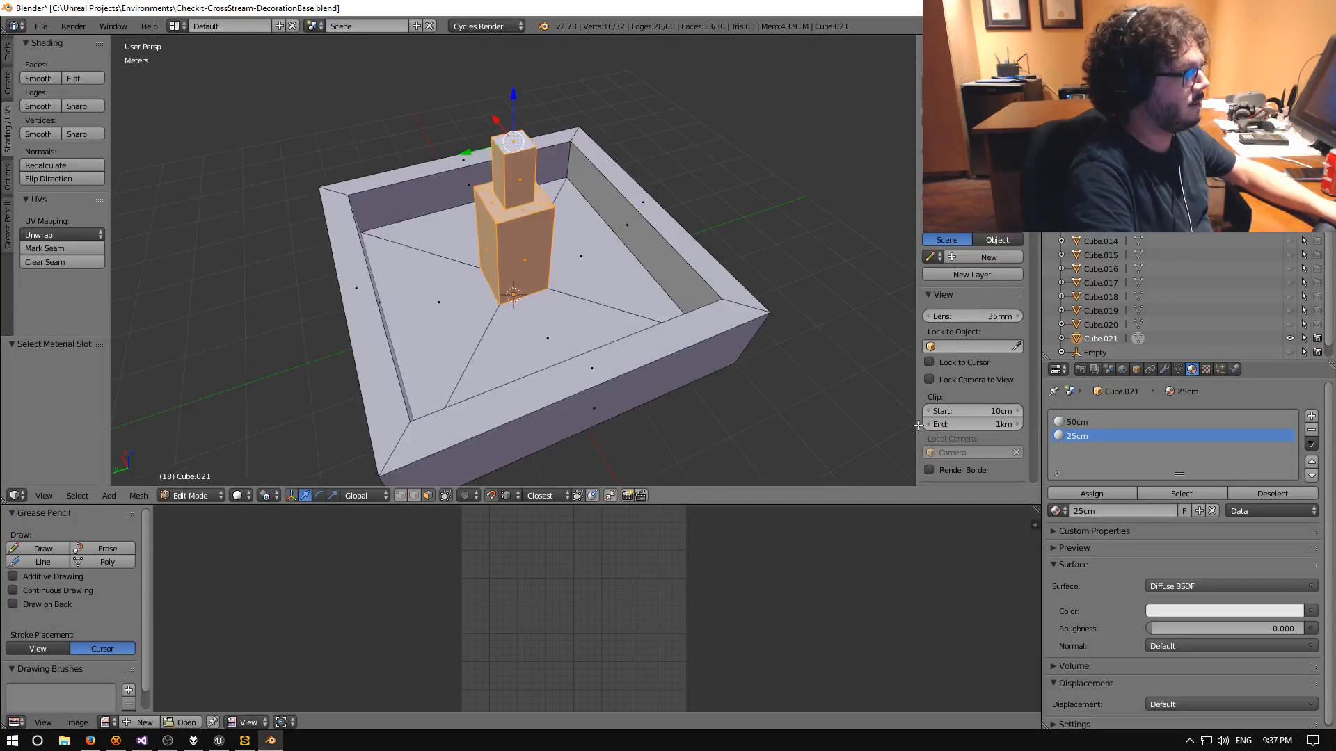
pyautogui.click(1264, 494)
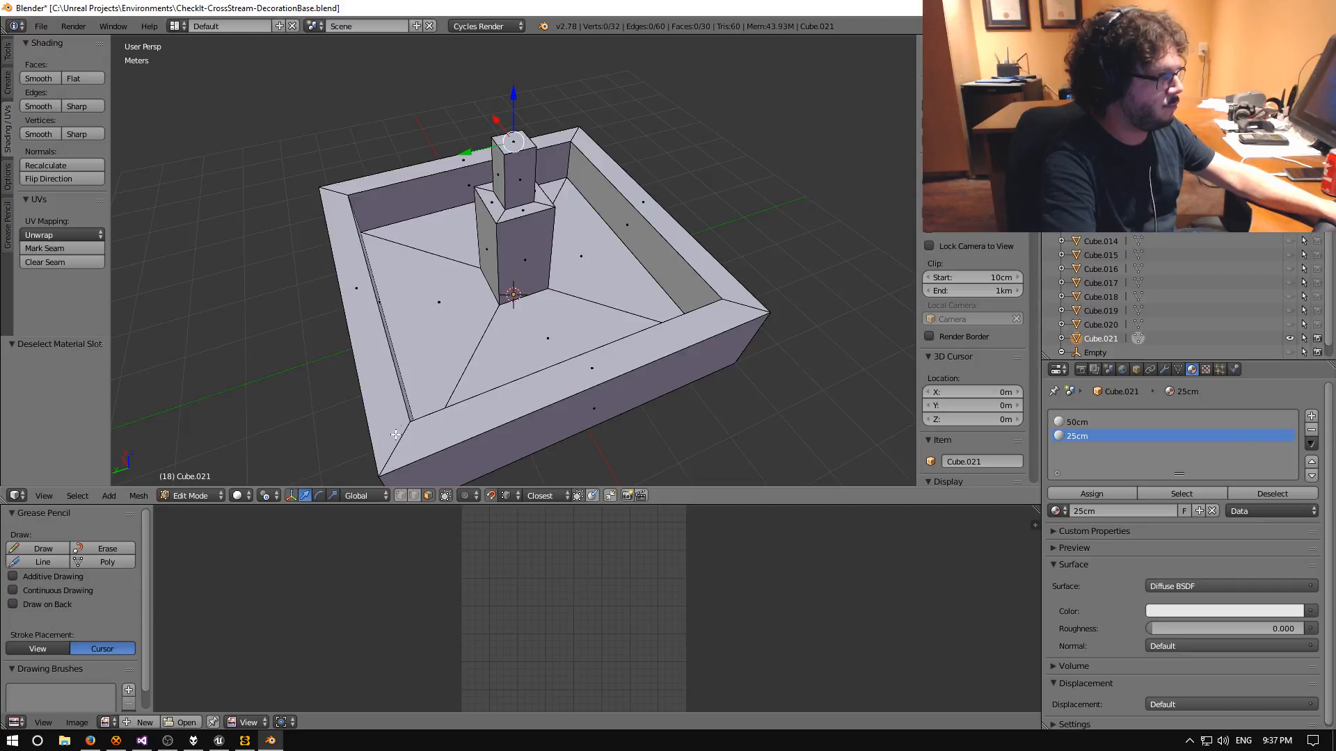
# Save the model under the new file name CheckIt-CrossStream-DecorationSmallFountain.blend in the same folder.
pyautogui.moveTo(400, 311); pyautogui.dragTo(479, 174, button='middle')
pyautogui.scroll(3, 539, 278)
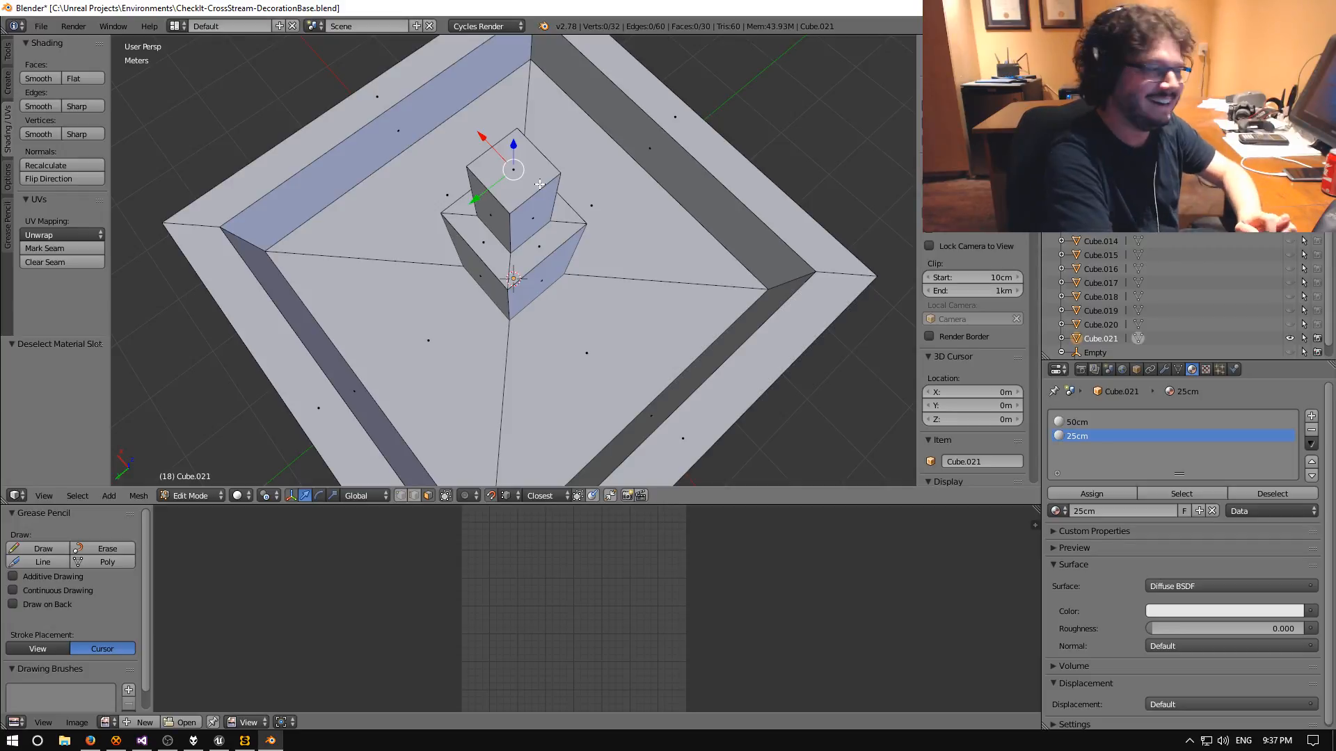
pyautogui.moveTo(539, 183); pyautogui.dragTo(466, 219, button='middle')
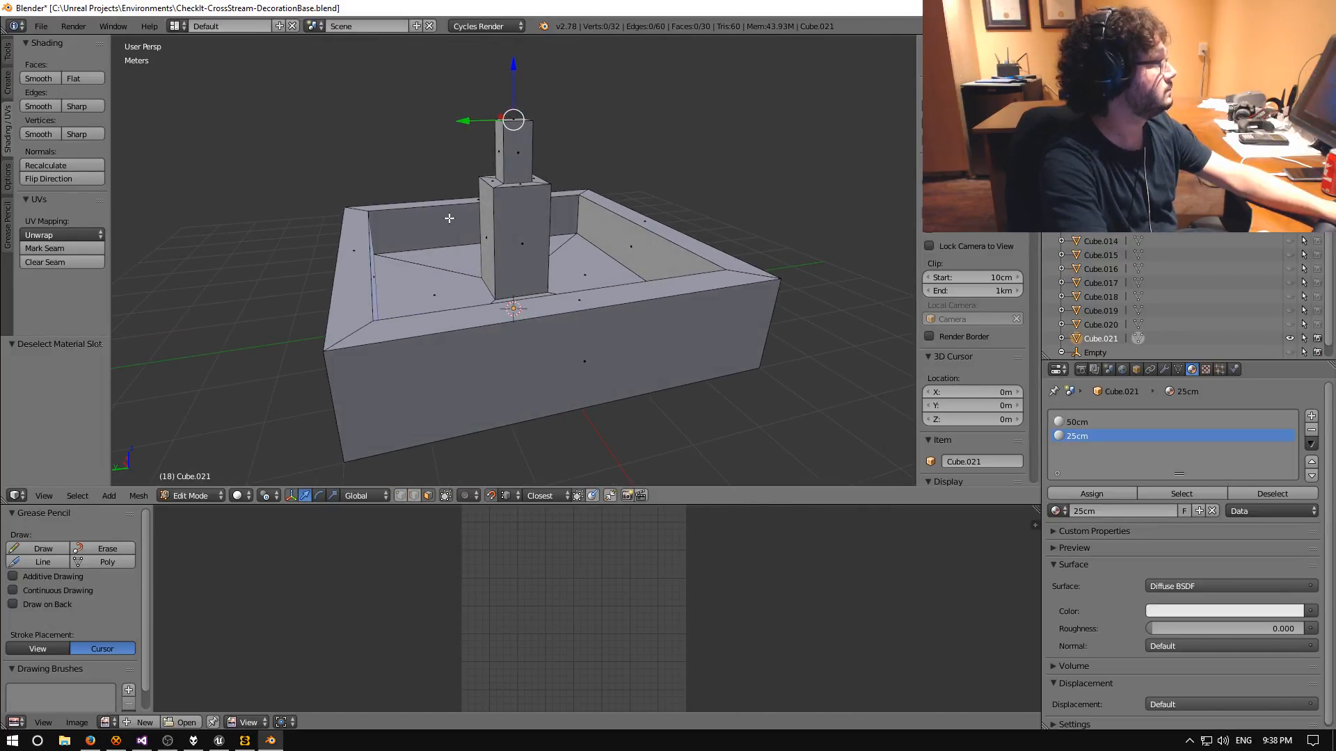
pyautogui.click(41, 26)
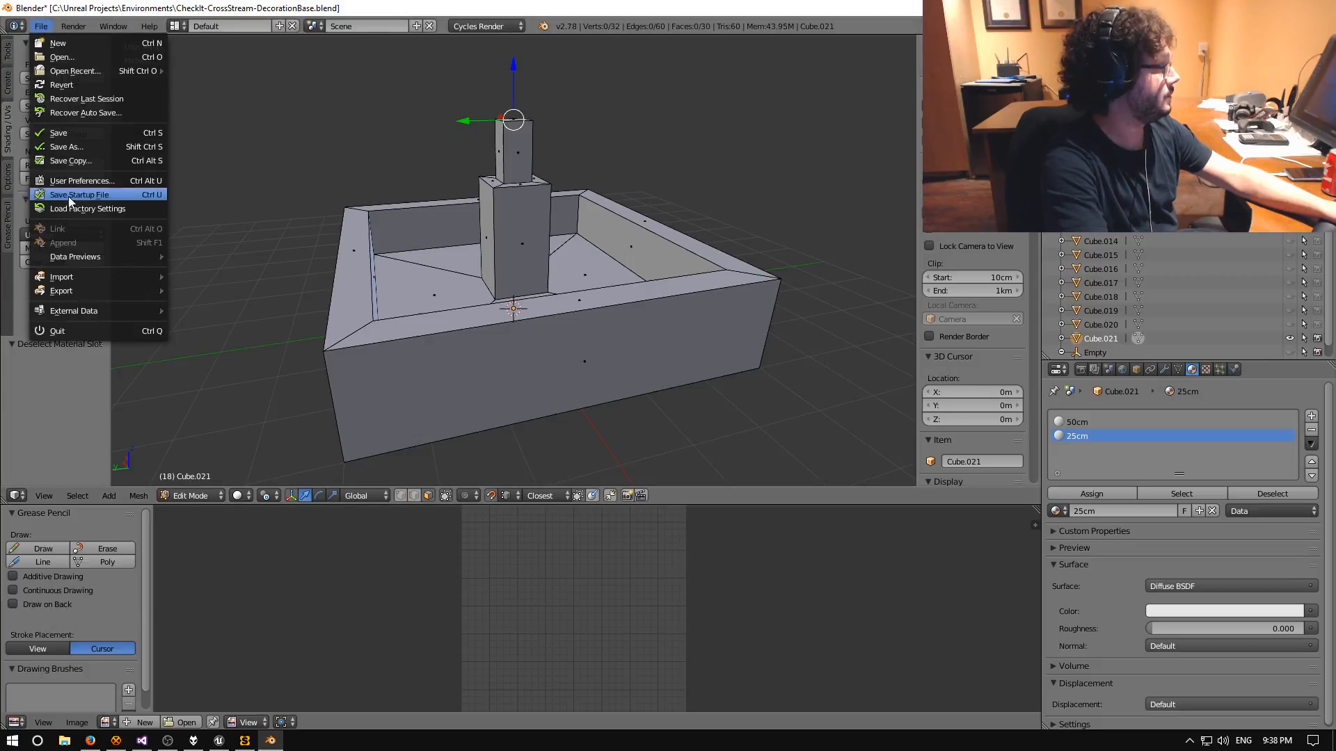
pyautogui.click(89, 152)
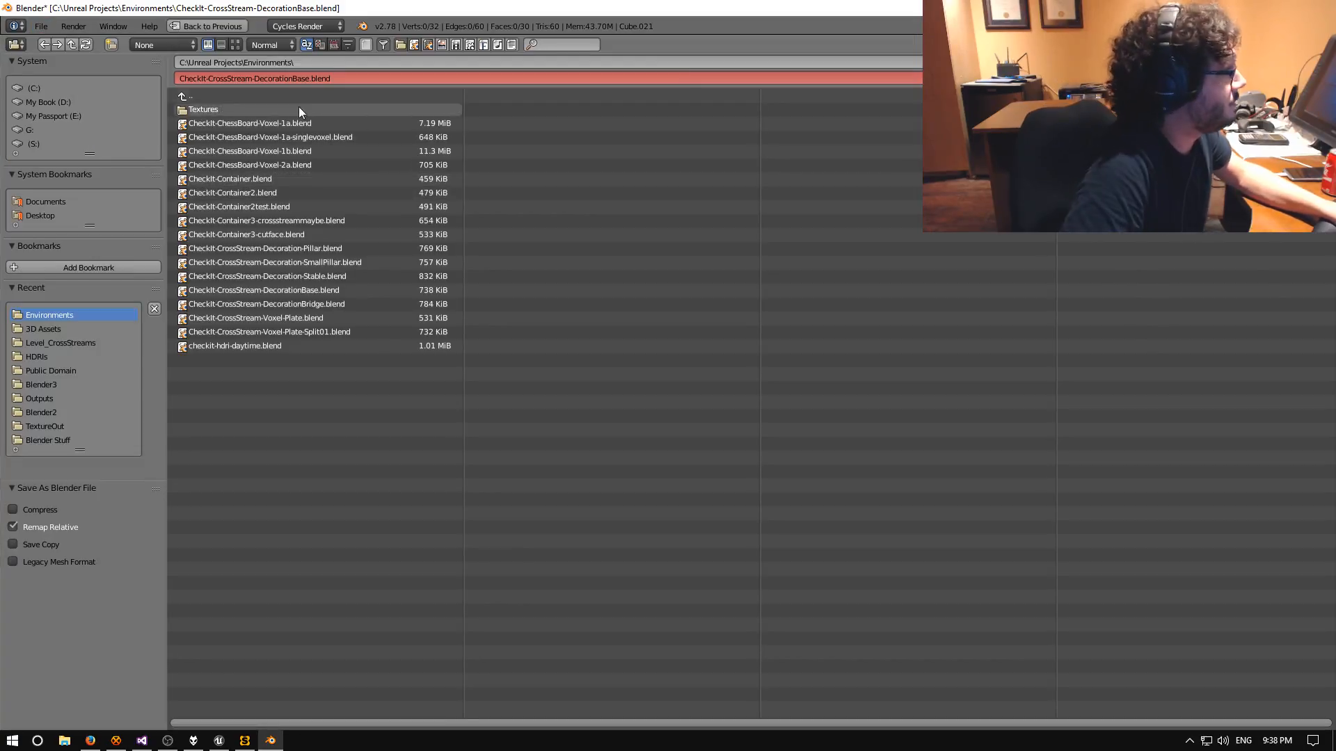
pyautogui.click(296, 78)
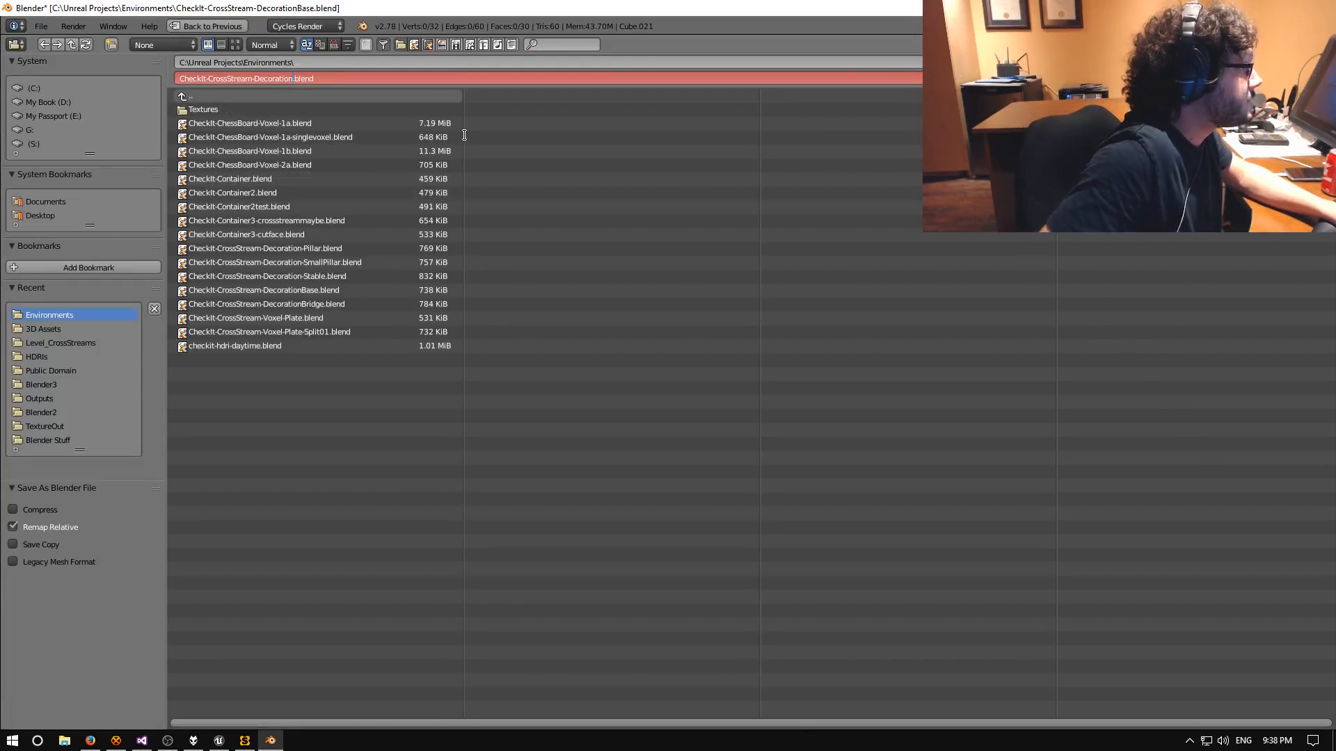
pyautogui.write('SmallFountain')
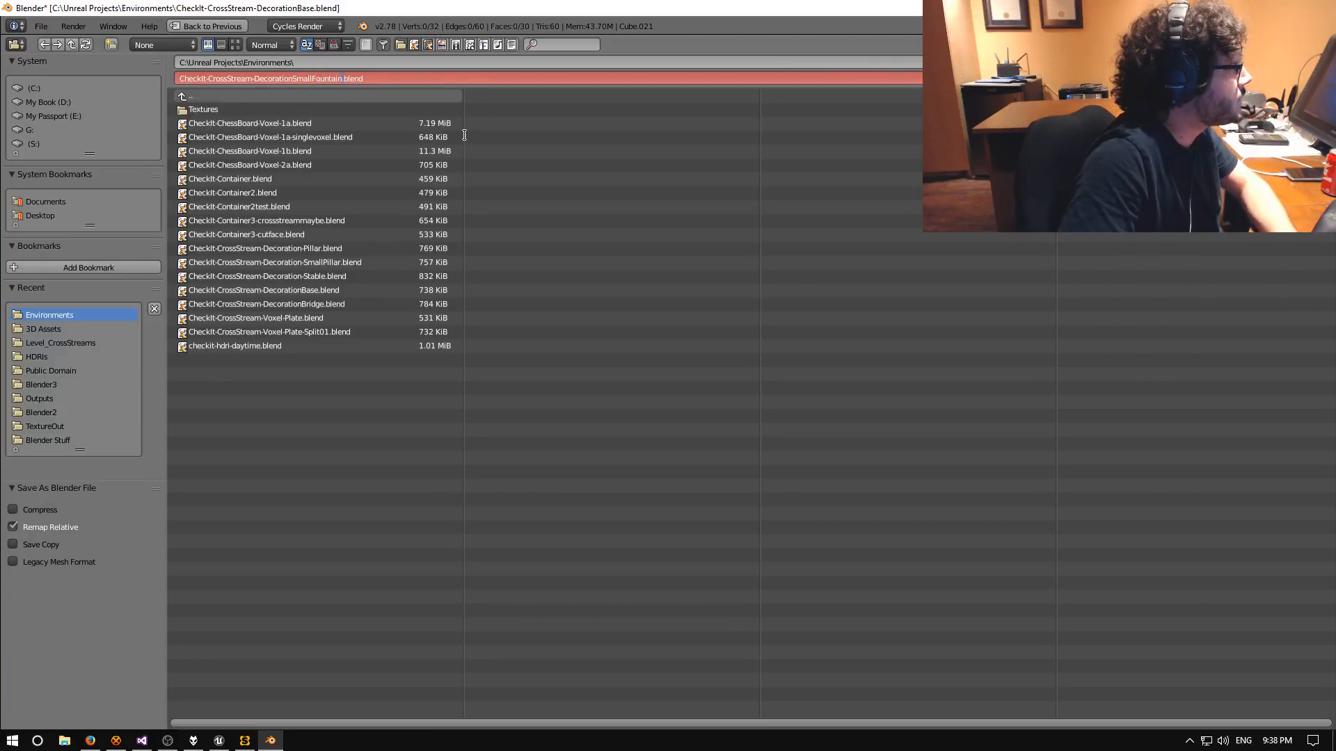
pyautogui.press('Return')
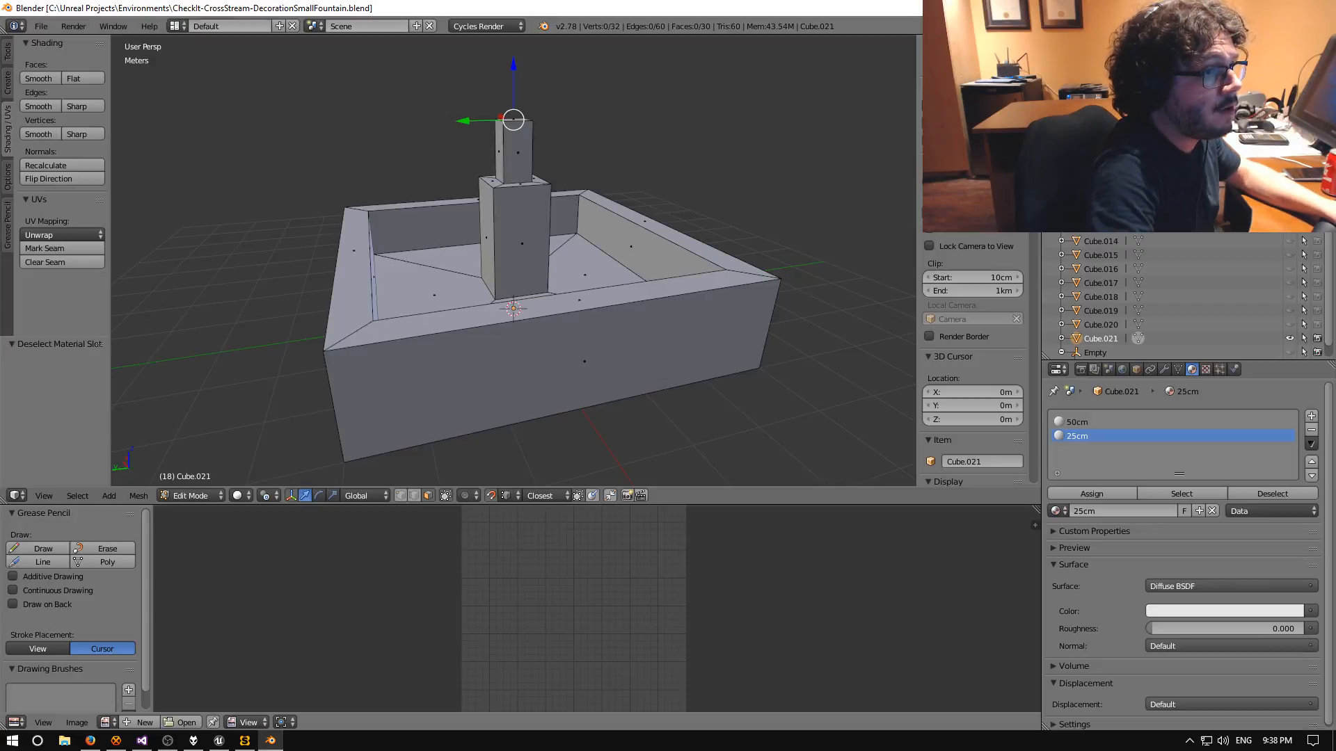
pyautogui.click(192, 501)
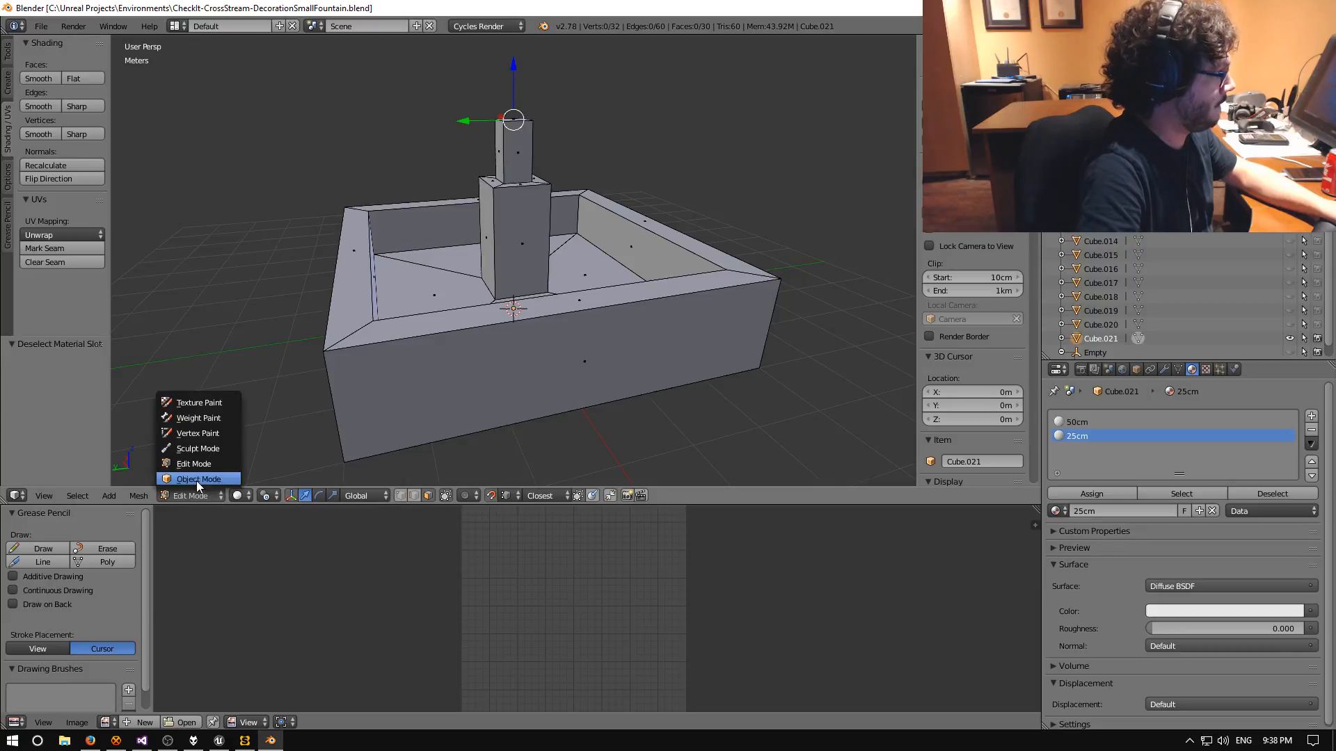
pyautogui.moveTo(480, 342); pyautogui.dragTo(532, 364, button='middle')
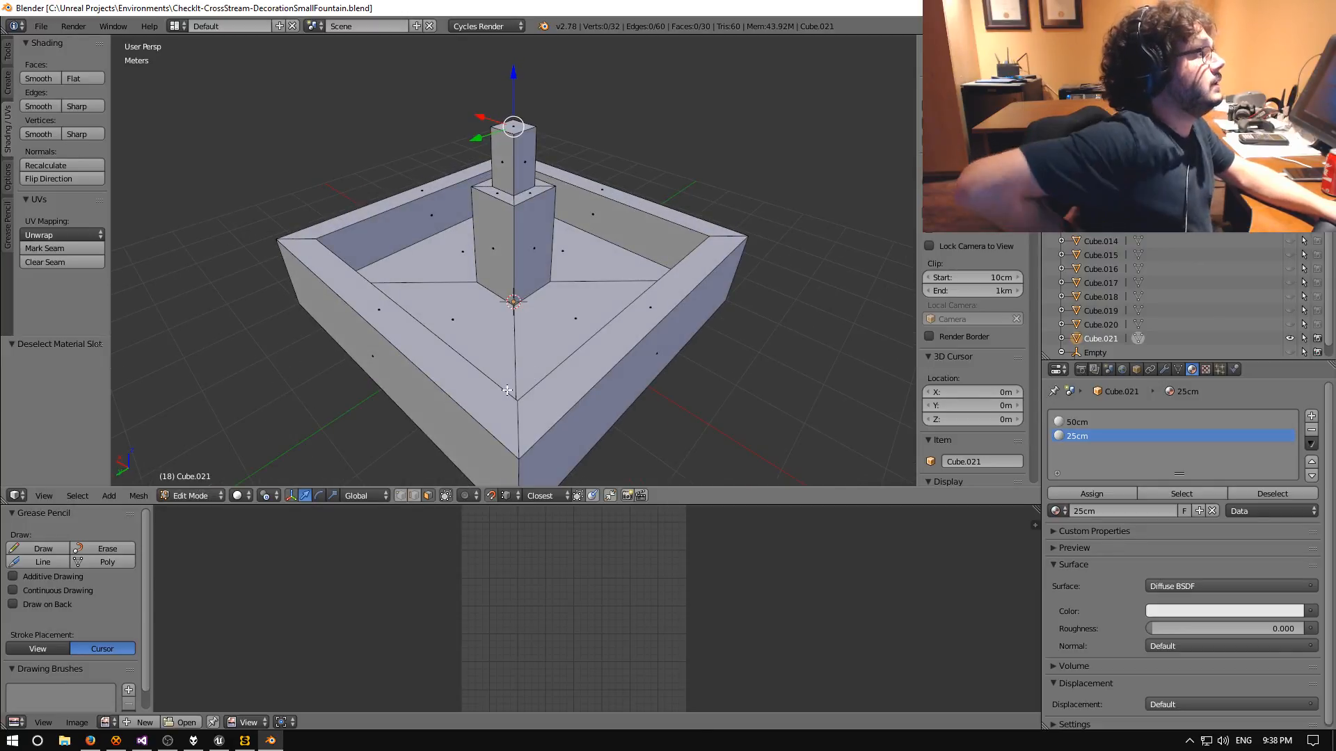
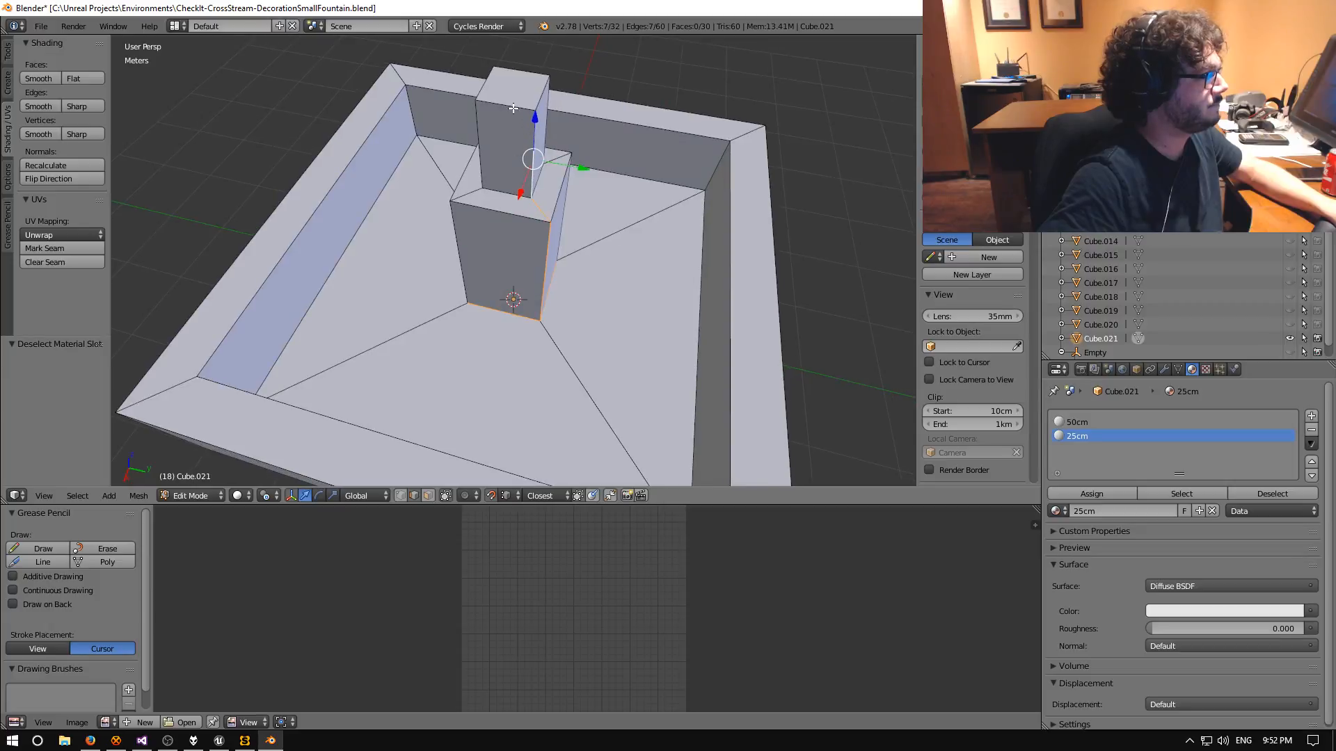
# Mark seams around the pillar's base and top and down one corner of both tiers, including the ledge diagonal between them.
pyautogui.keyDown('shift'); pyautogui.rightClick(513, 108); pyautogui.keyUp('shift')
pyautogui.moveTo(514, 111); pyautogui.dragTo(296, 184, button='middle')
pyautogui.keyDown('shift'); pyautogui.rightClick(511, 169); pyautogui.keyUp('shift')
pyautogui.keyDown('shift'); pyautogui.rightClick(548, 171); pyautogui.keyUp('shift')
pyautogui.moveTo(574, 254); pyautogui.dragTo(539, 131, button='middle')
pyautogui.keyDown('shift'); pyautogui.rightClick(538, 131); pyautogui.keyUp('shift')
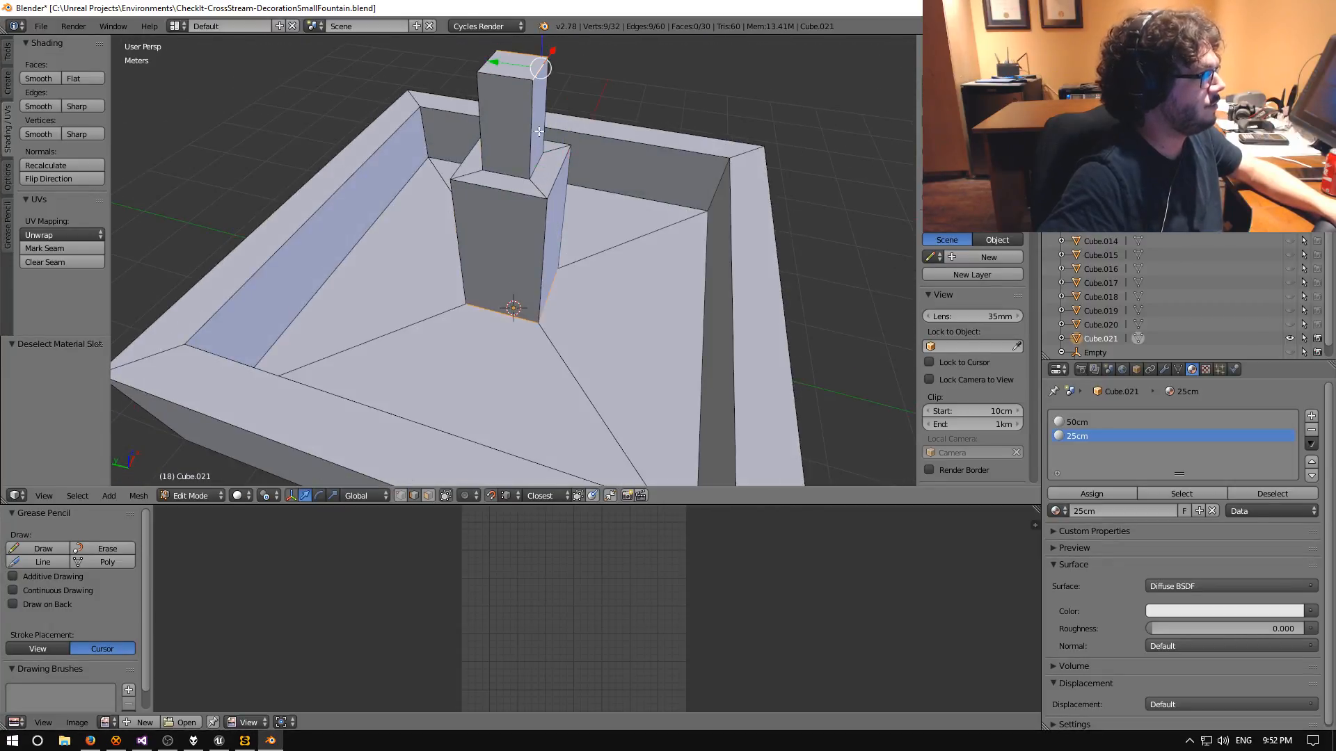
pyautogui.keyDown('shift'); pyautogui.rightClick(518, 75); pyautogui.keyUp('shift')
pyautogui.moveTo(516, 76); pyautogui.dragTo(618, 169, button='middle')
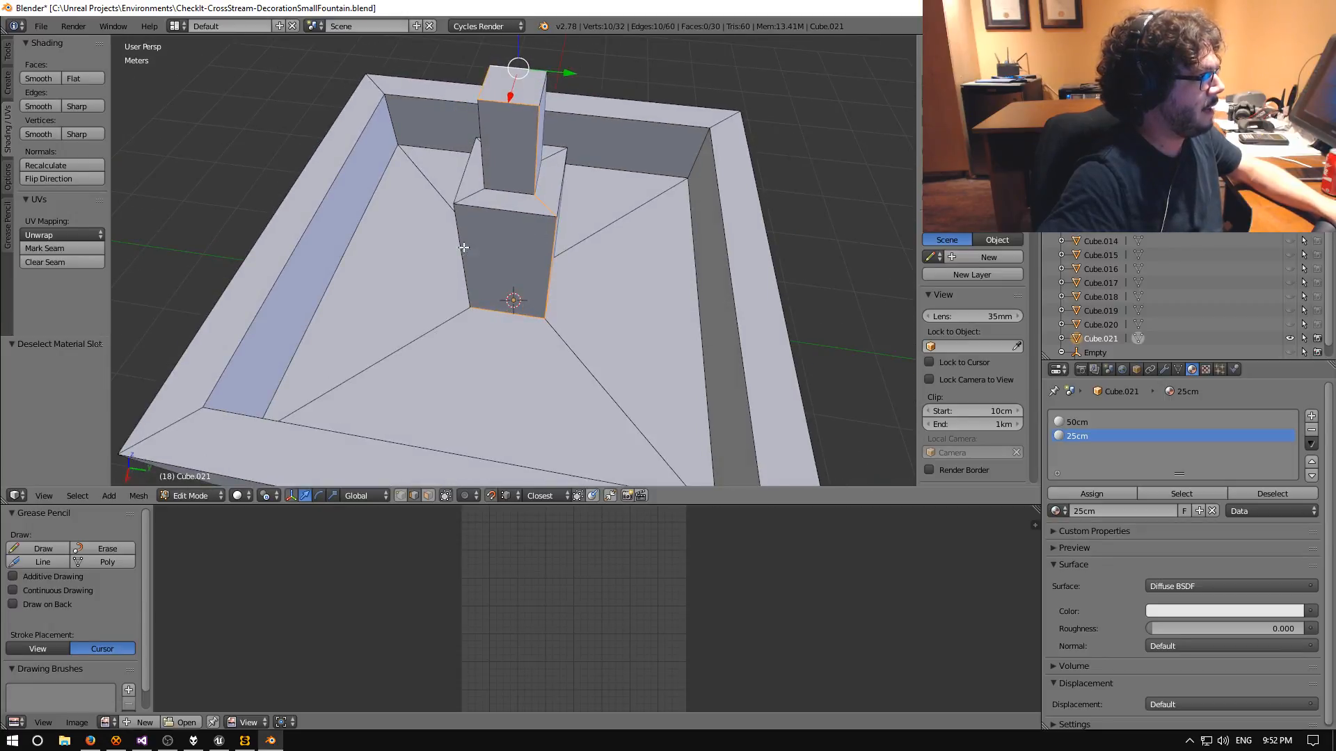
pyautogui.moveTo(413, 147); pyautogui.dragTo(876, 154, button='middle')
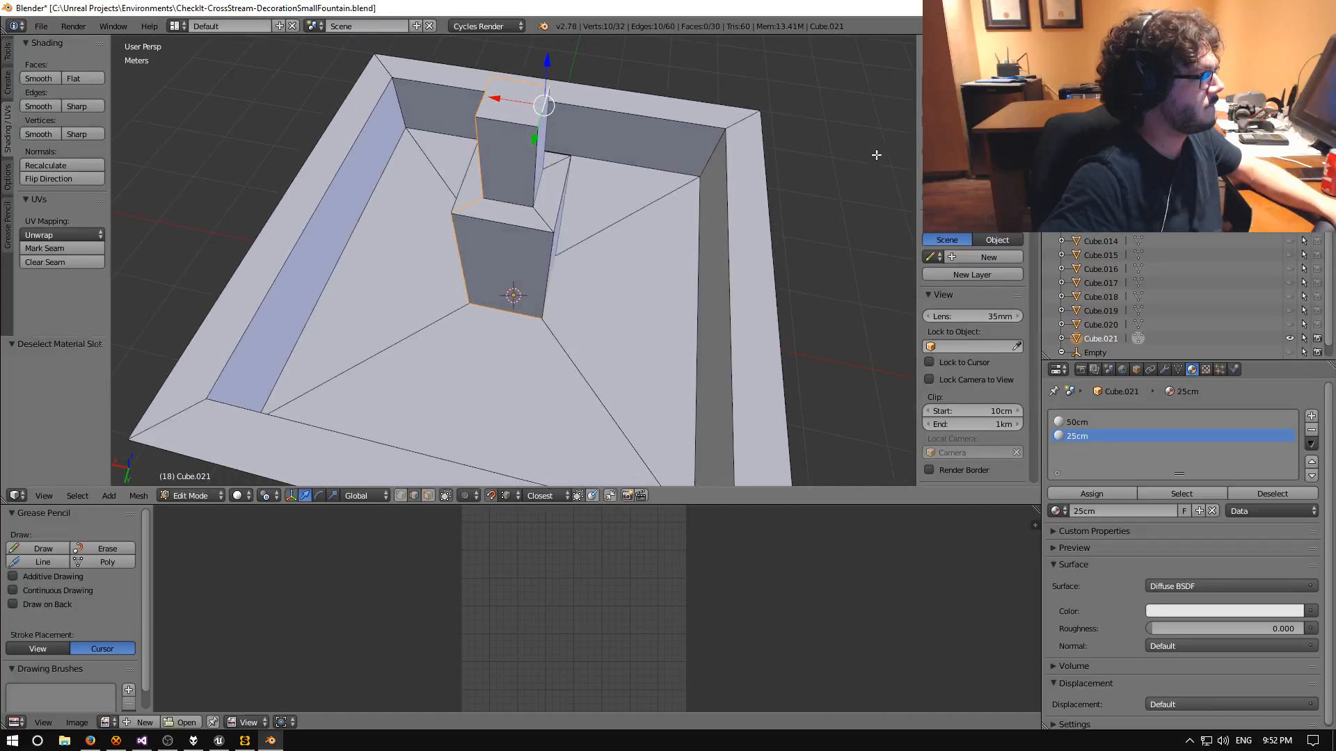
pyautogui.keyDown('shift'); pyautogui.click(515, 123); pyautogui.keyUp('shift')
pyautogui.moveTo(515, 122); pyautogui.dragTo(727, 313, button='middle')
pyautogui.press('space')
pyautogui.write('seam')
pyautogui.press('Return')
# Mark seams at one basin corner along the floor diagonal, inner wall, rim and outer wall, and around the underside edges.
pyautogui.rightClick(555, 357)
pyautogui.keyDown('shift'); pyautogui.rightClick(626, 185); pyautogui.keyUp('shift')
pyautogui.moveTo(674, 213); pyautogui.dragTo(546, 221, button='middle')
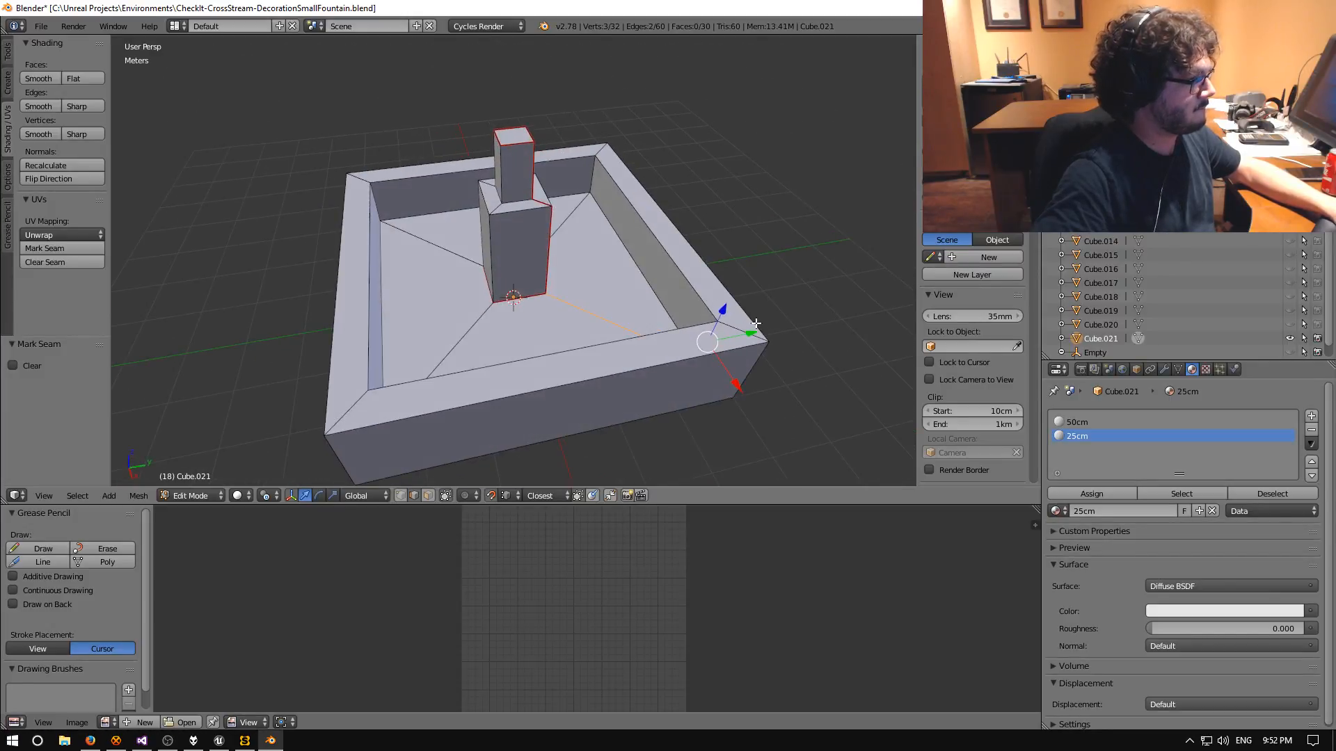
pyautogui.keyDown('shift'); pyautogui.rightClick(755, 345); pyautogui.keyUp('shift')
pyautogui.moveTo(755, 345); pyautogui.dragTo(561, 231, button='middle')
pyautogui.scroll(1, 561, 333)
pyautogui.keyDown('shift'); pyautogui.rightClick(557, 337); pyautogui.keyUp('shift')
pyautogui.scroll(-1, 547, 360)
pyautogui.keyDown('shift'); pyautogui.rightClick(561, 231); pyautogui.keyUp('shift')
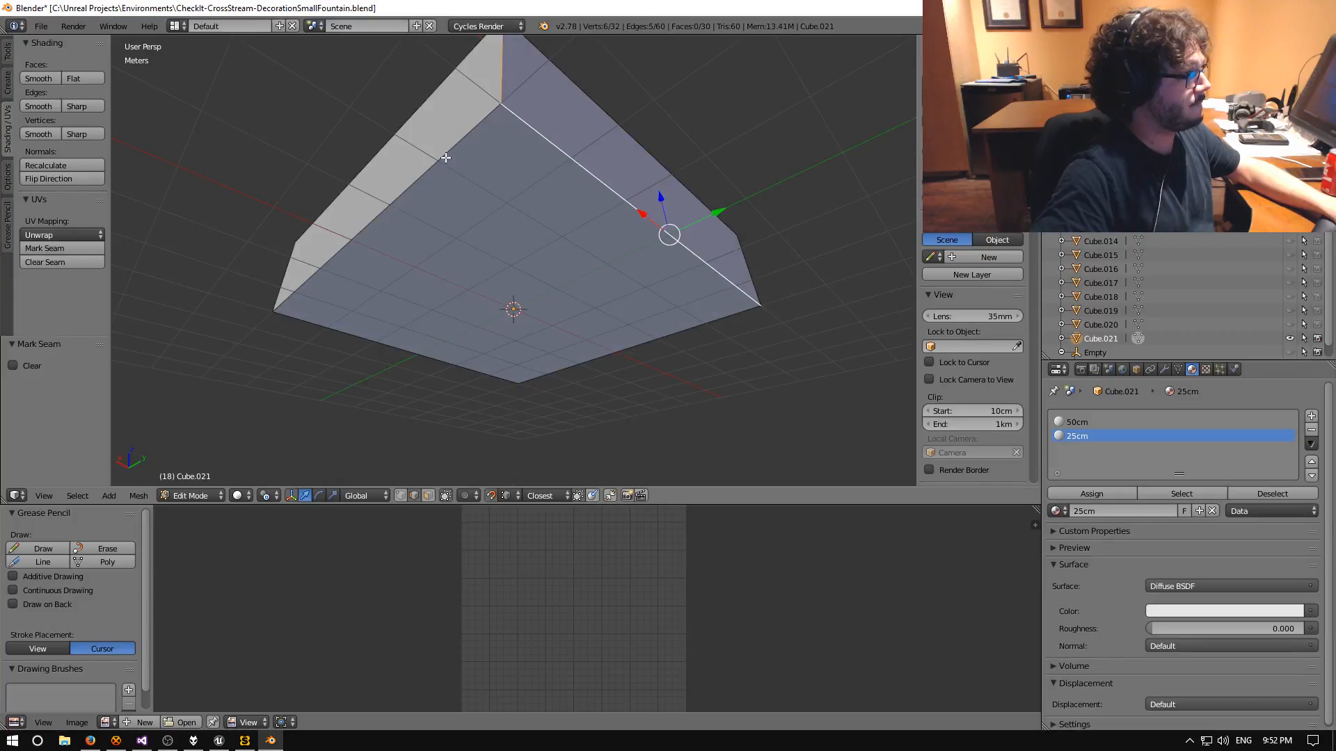
pyautogui.keyDown('shift'); pyautogui.rightClick(522, 369); pyautogui.keyUp('shift')
pyautogui.moveTo(522, 369); pyautogui.dragTo(746, 471, button='middle')
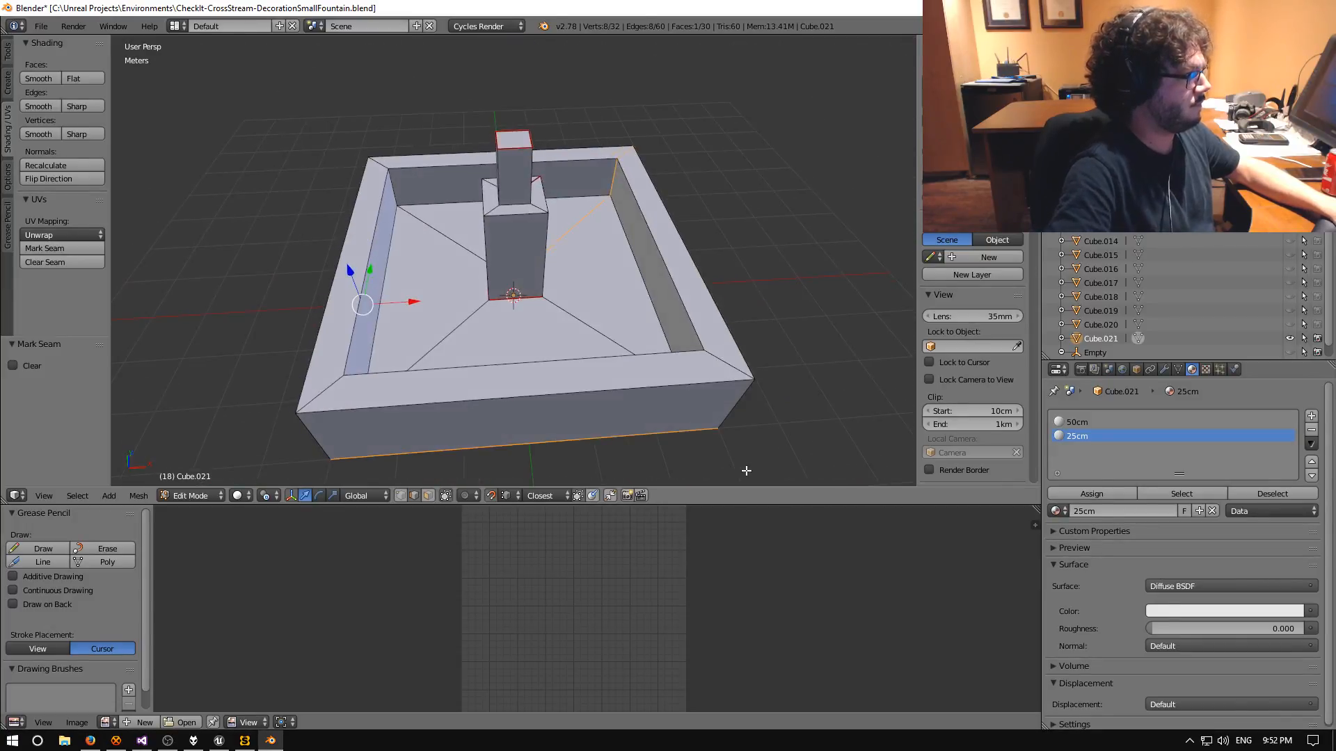
pyautogui.press('space')
pyautogui.press('Return')
# Select only the seam edge that crosses the basin floor diagonally from the pillar's base to the corner.
pyautogui.moveTo(767, 408); pyautogui.dragTo(658, 427, button='middle')
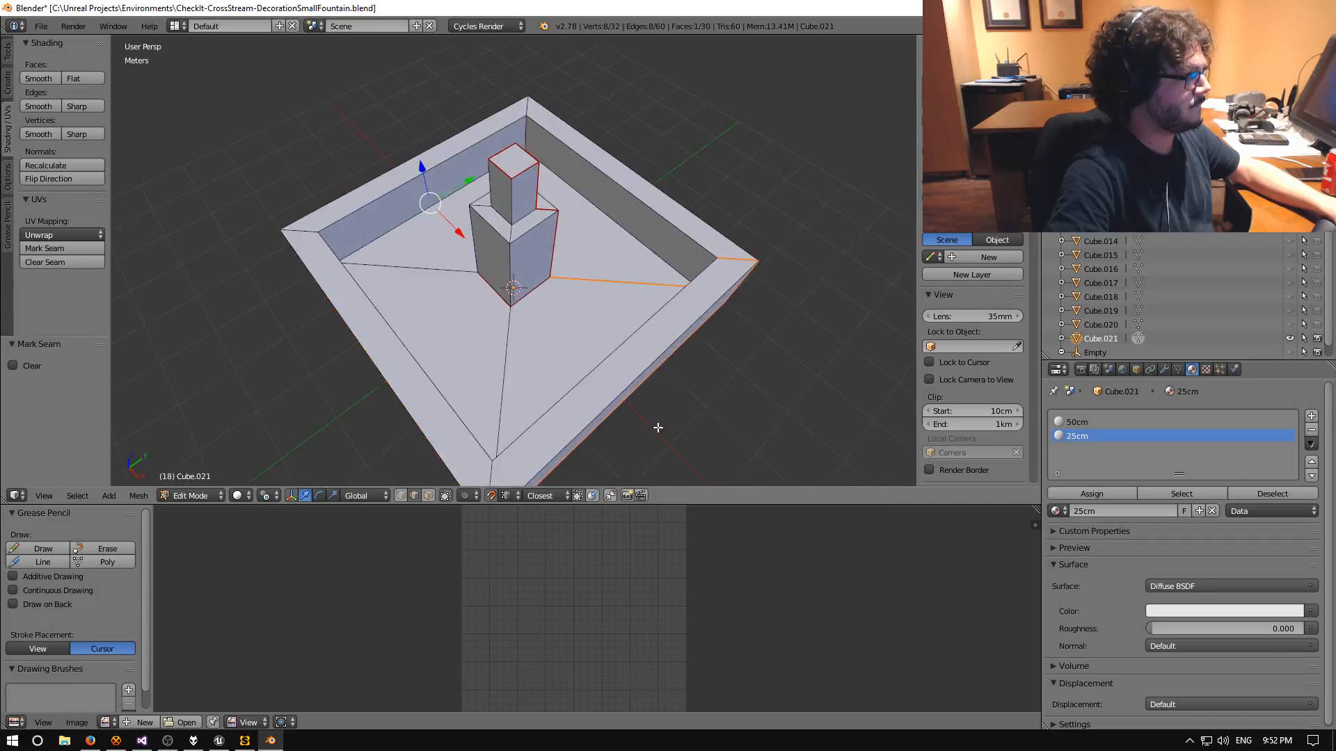
pyautogui.moveTo(571, 438); pyautogui.dragTo(541, 440, button='middle')
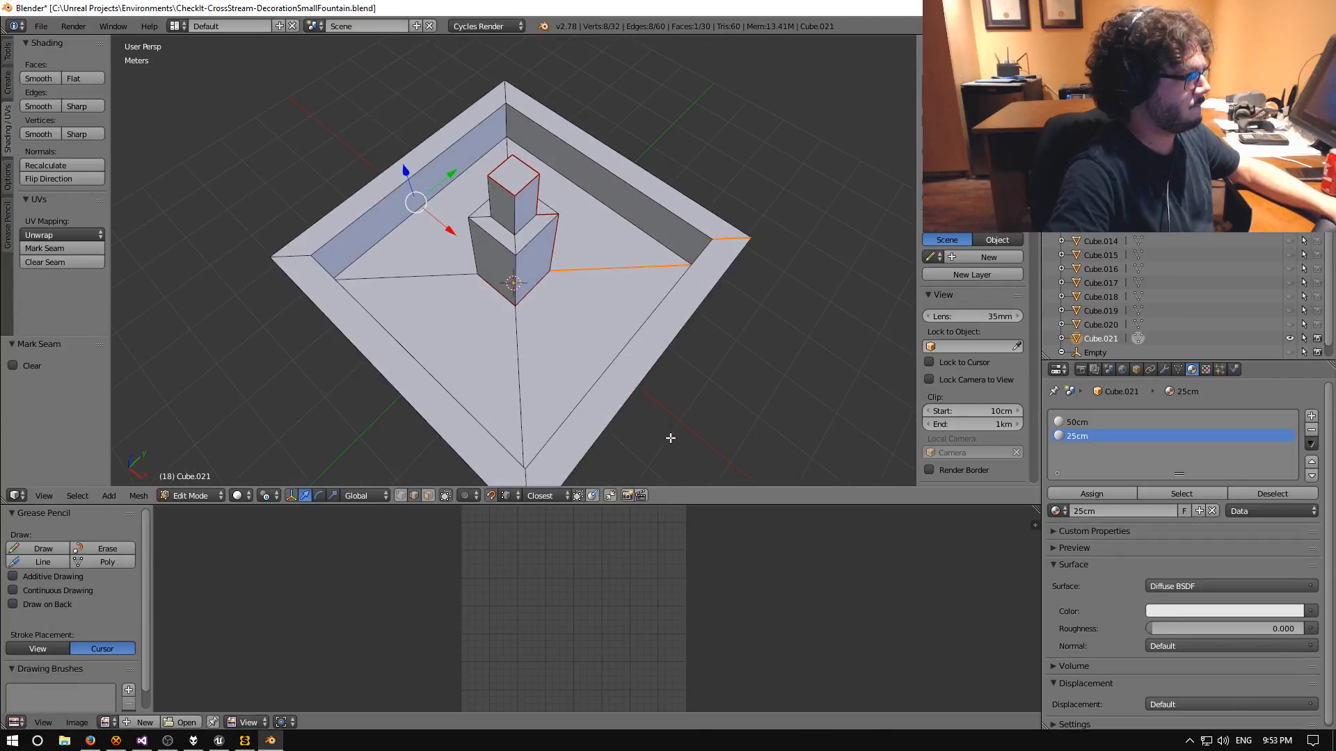
pyautogui.moveTo(670, 438); pyautogui.dragTo(590, 408, button='middle')
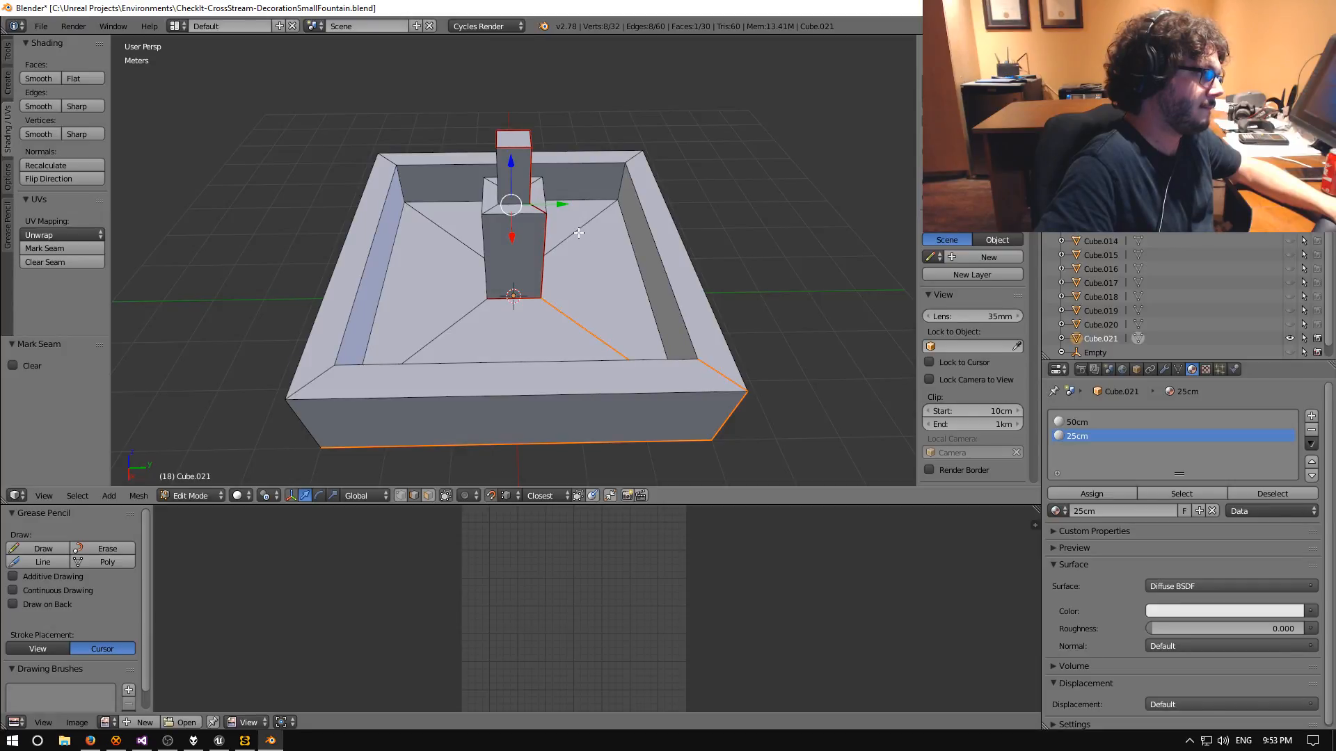
pyautogui.moveTo(579, 233); pyautogui.dragTo(591, 260, button='middle')
pyautogui.keyDown('shift'); pyautogui.rightClick(613, 356); pyautogui.keyUp('shift')
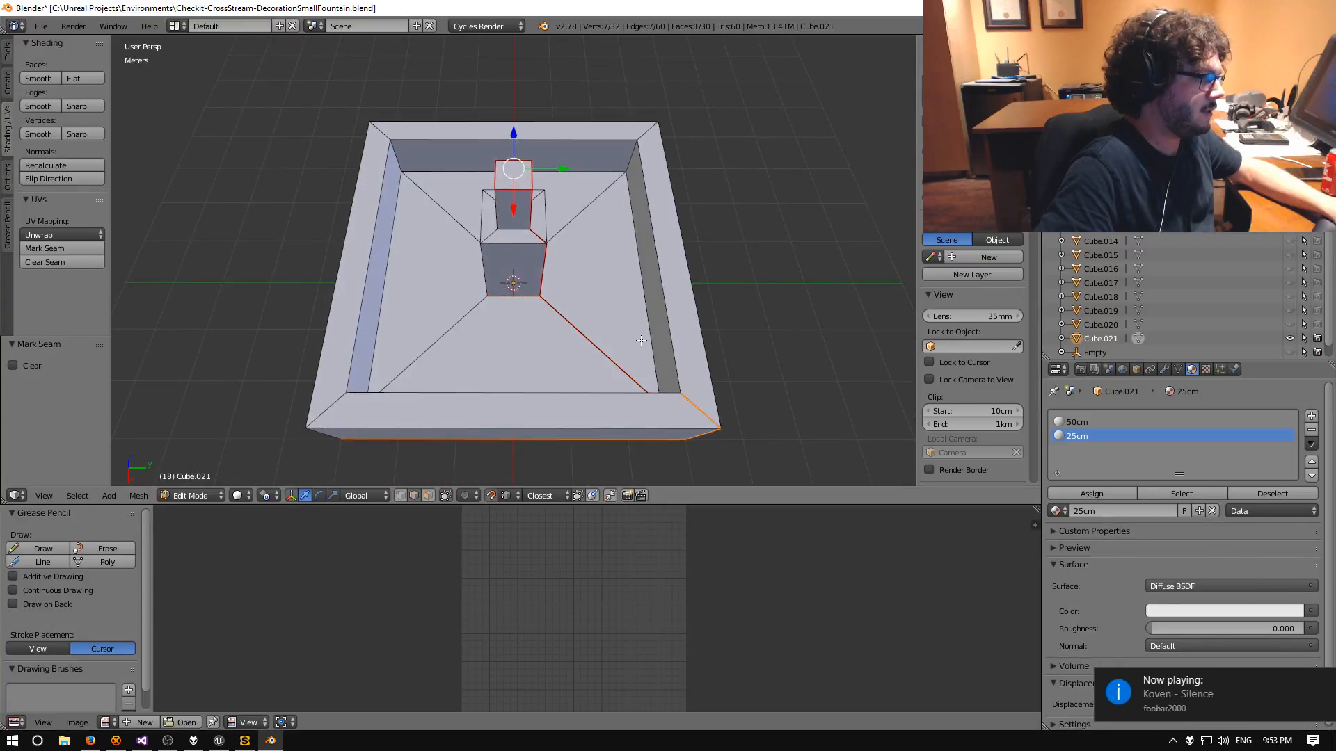
pyautogui.rightClick(581, 335)
pyautogui.press('space')
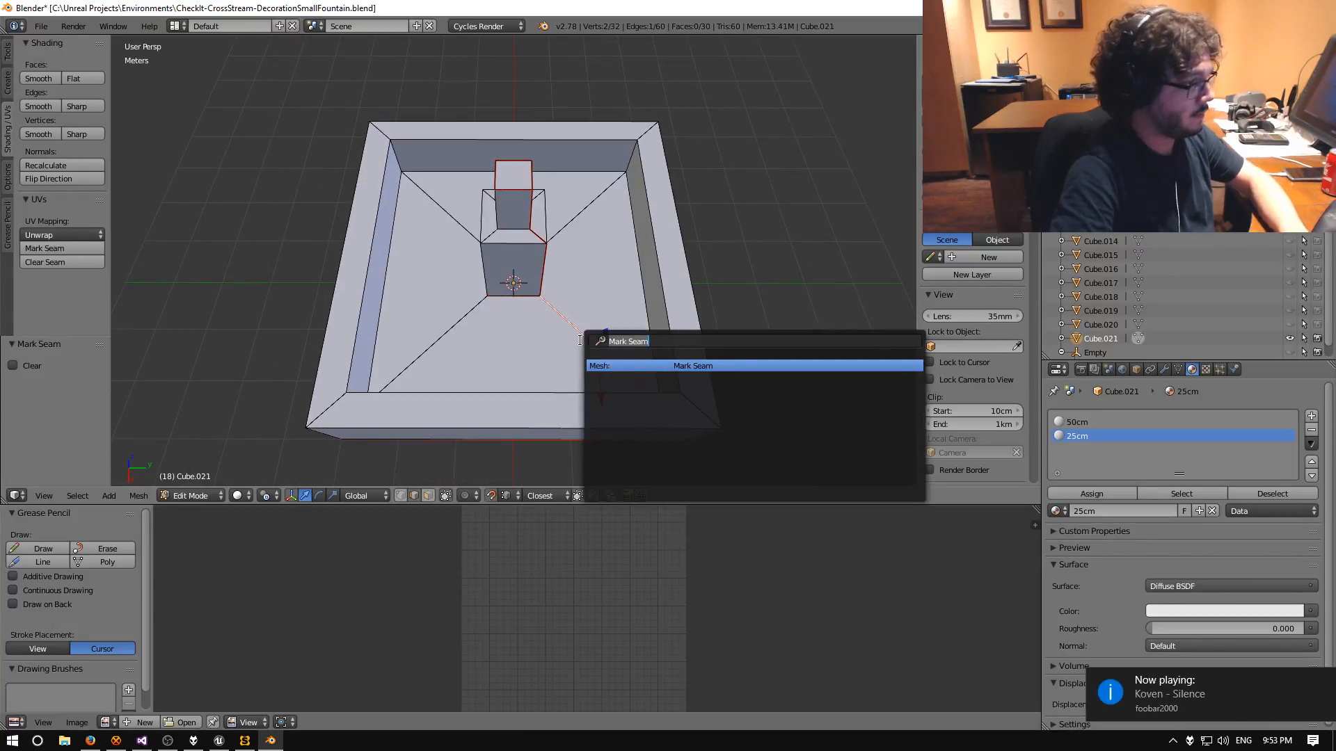
pyautogui.write('clean')
pyautogui.press('BackSpace')
pyautogui.press('BackSpace')
pyautogui.press('BackSpace')
pyautogui.press('BackSpace')
pyautogui.press('BackSpace')
pyautogui.write('csea')
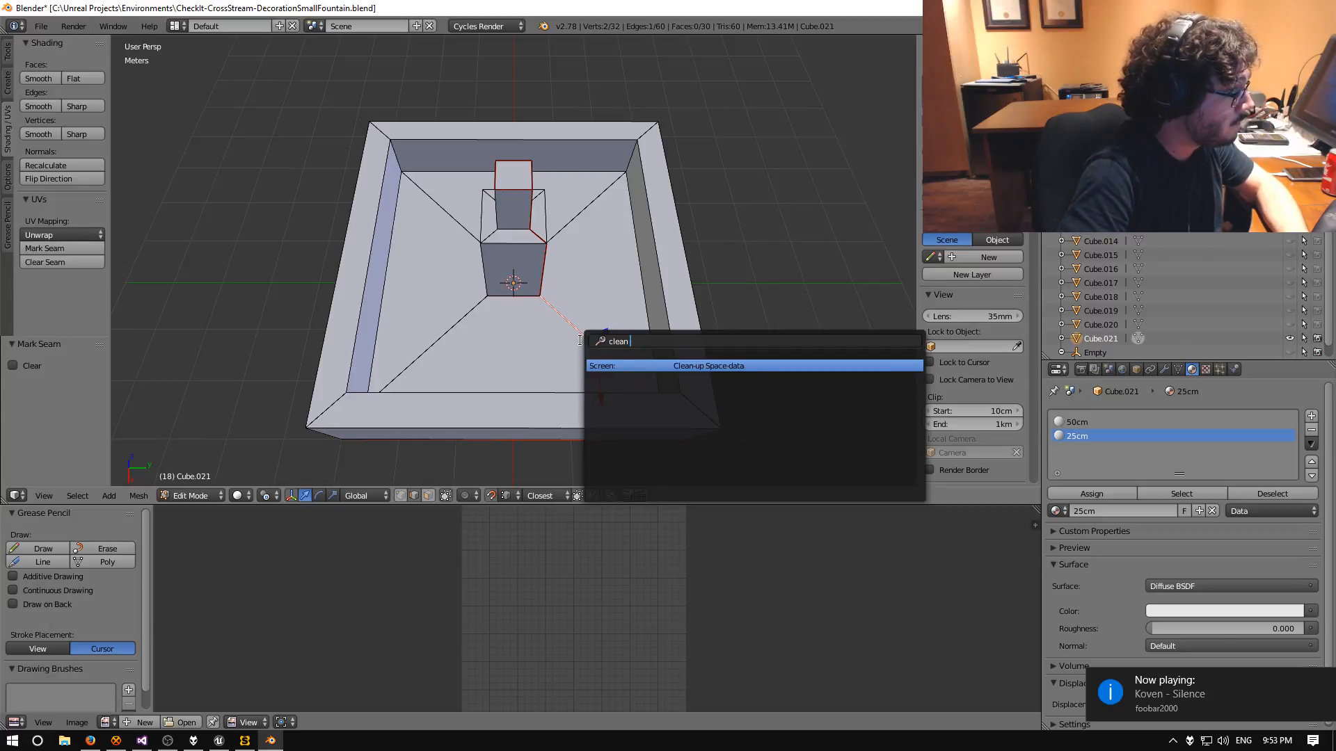
pyautogui.press('BackSpace')
pyautogui.press('BackSpace')
pyautogui.press('BackSpace')
pyautogui.press('BackSpace')
pyautogui.write('seam')
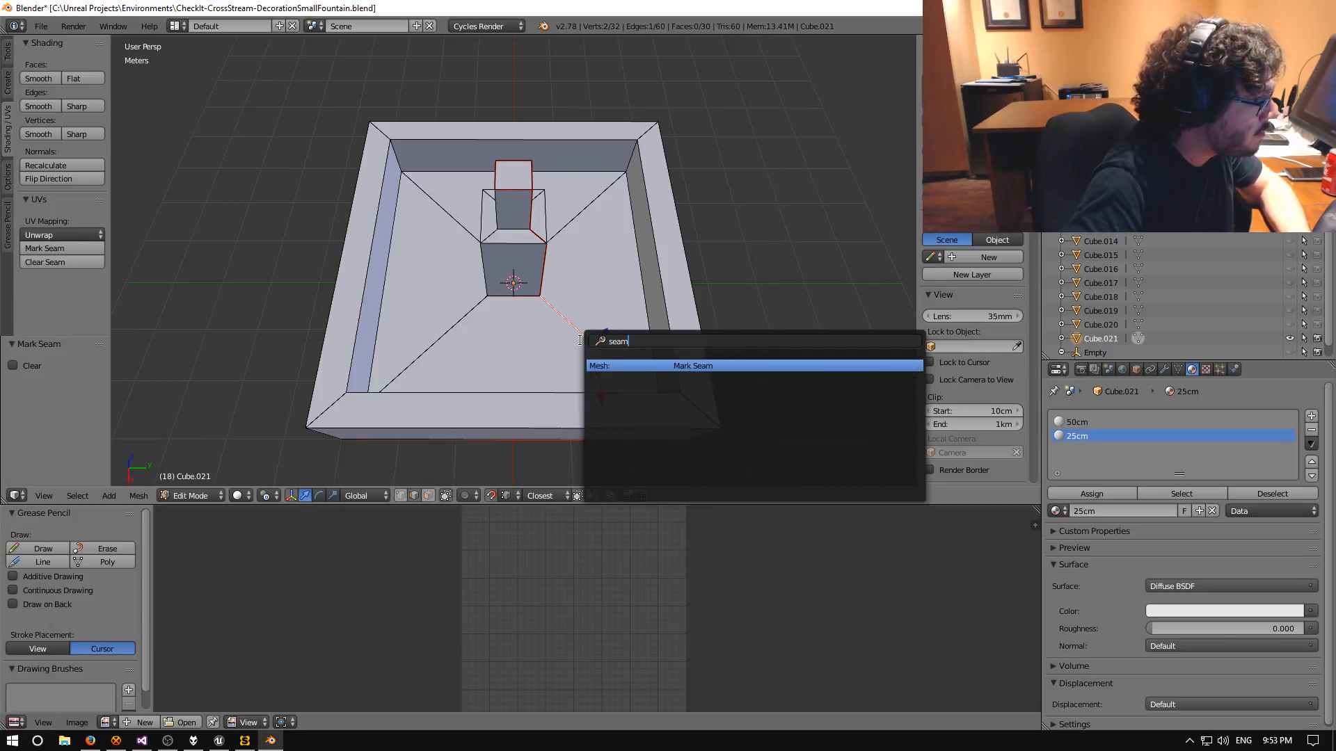
pyautogui.press('BackSpace')
pyautogui.press('BackSpace')
pyautogui.press('BackSpace')
pyautogui.press('BackSpace')
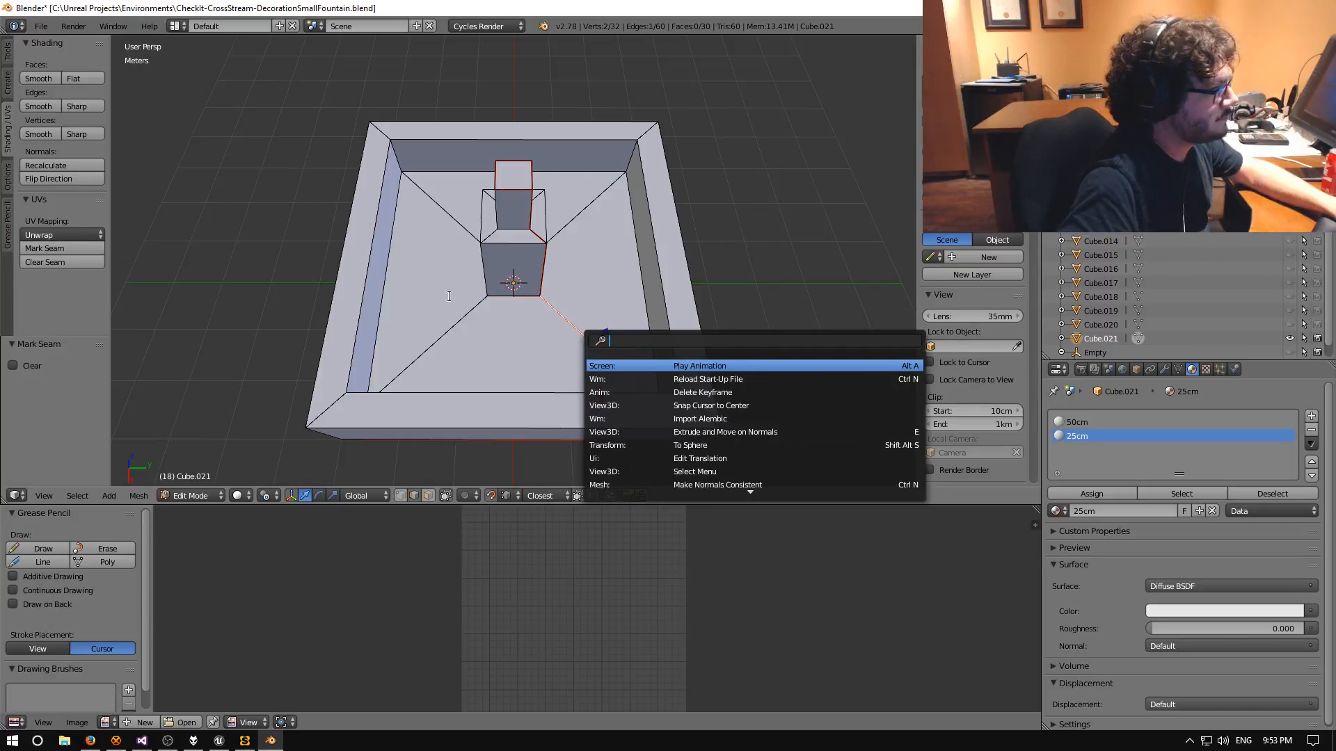
# Clear the seam from the selected diagonal edge of the basin floor.
pyautogui.click(52, 263)
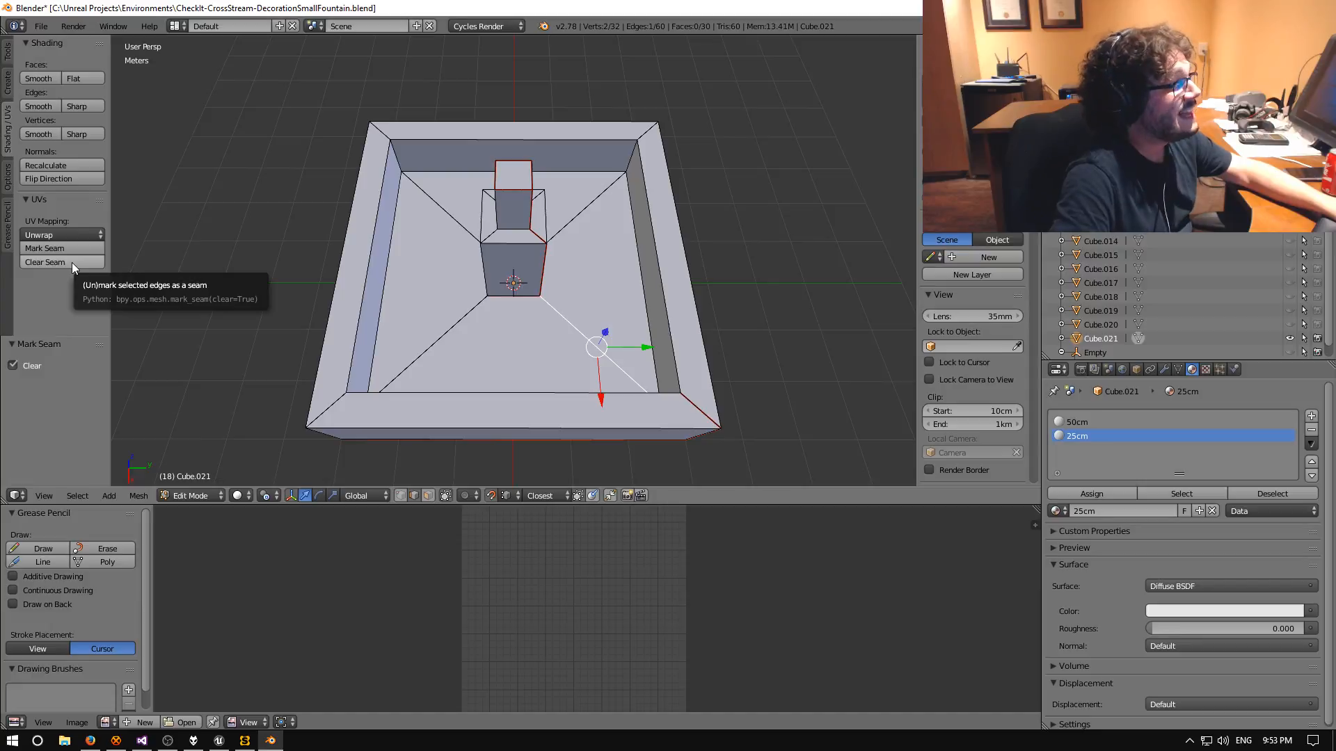
# Mark seams at the three remaining basin corners along the rim diagonals, inner wall corners and outer wall corners.
pyautogui.moveTo(417, 264); pyautogui.dragTo(567, 234, button='middle')
pyautogui.rightClick(584, 148)
pyautogui.moveTo(596, 149); pyautogui.dragTo(569, 188, button='middle')
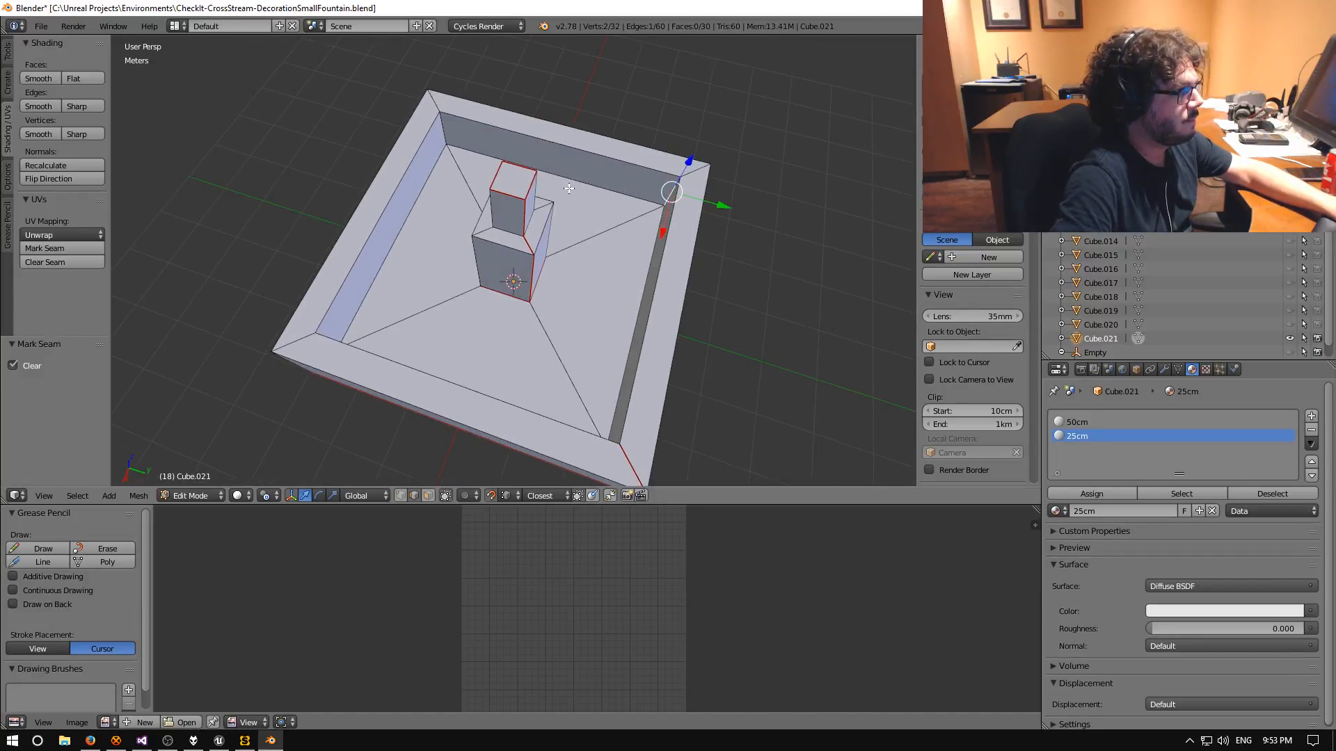
pyautogui.keyDown('shift'); pyautogui.rightClick(692, 172); pyautogui.keyUp('shift')
pyautogui.moveTo(694, 171); pyautogui.dragTo(554, 101, button='middle')
pyautogui.keyDown('shift'); pyautogui.rightClick(698, 362); pyautogui.keyUp('shift')
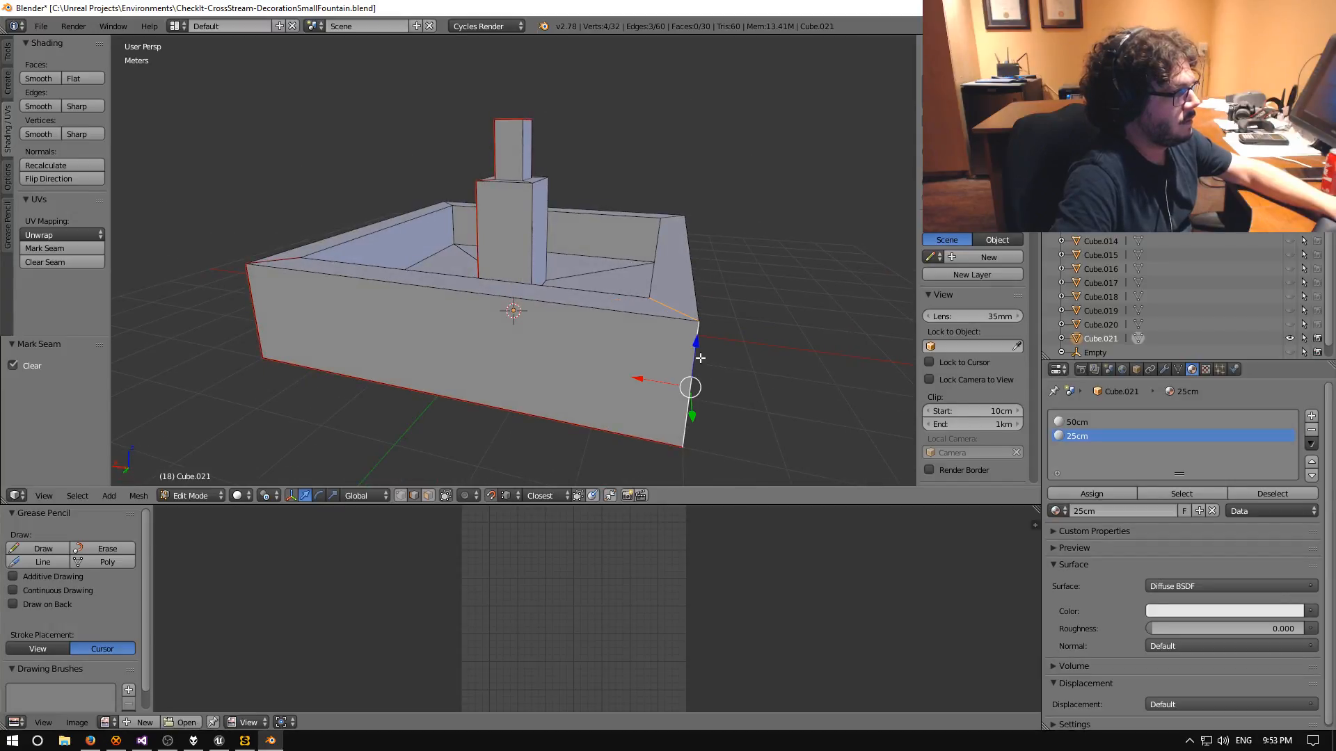
pyautogui.moveTo(700, 358); pyautogui.dragTo(738, 400, button='middle')
pyautogui.keyDown('shift'); pyautogui.rightClick(631, 184); pyautogui.keyUp('shift')
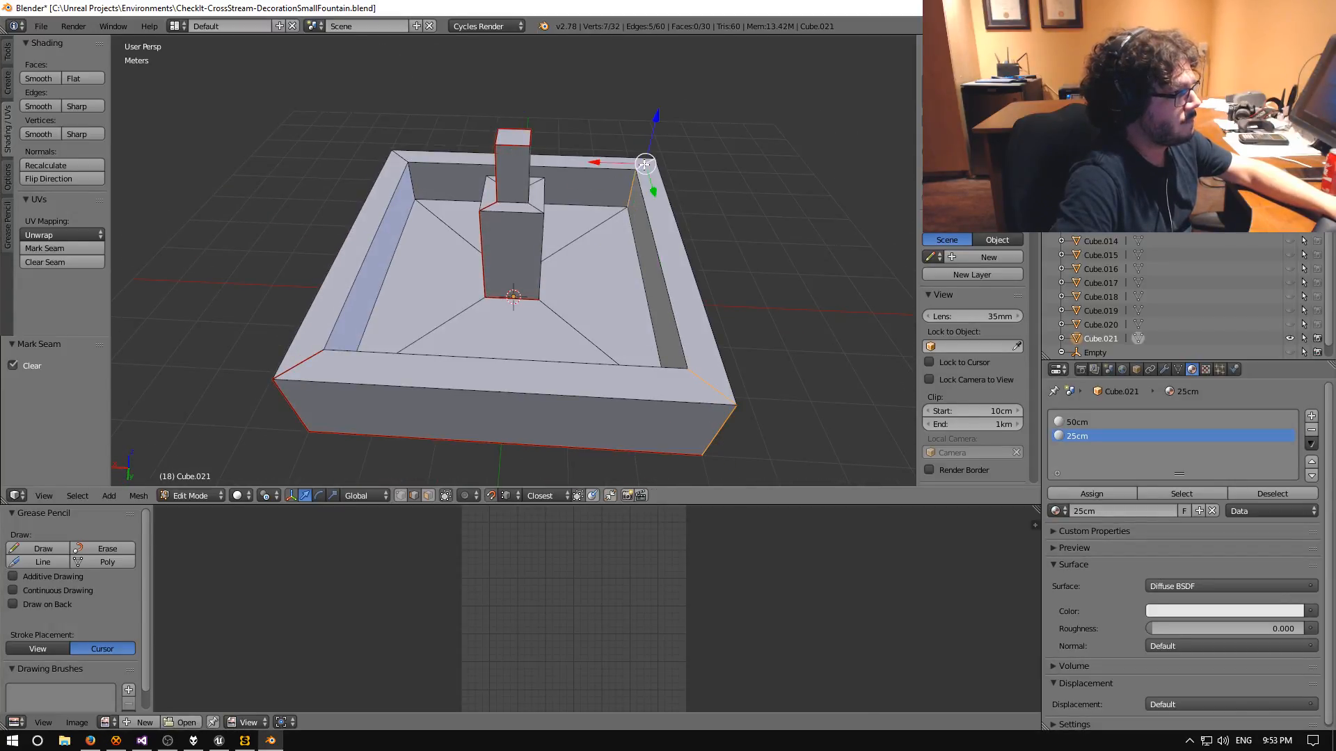
pyautogui.moveTo(644, 165); pyautogui.dragTo(499, 120, button='middle')
pyautogui.keyDown('shift'); pyautogui.rightClick(765, 328); pyautogui.keyUp('shift')
pyautogui.moveTo(764, 328); pyautogui.dragTo(821, 367, button='middle')
pyautogui.keyDown('shift'); pyautogui.rightClick(657, 221); pyautogui.keyUp('shift')
pyautogui.keyDown('shift'); pyautogui.rightClick(753, 359); pyautogui.keyUp('shift')
pyautogui.press('space')
pyautogui.press('Return')
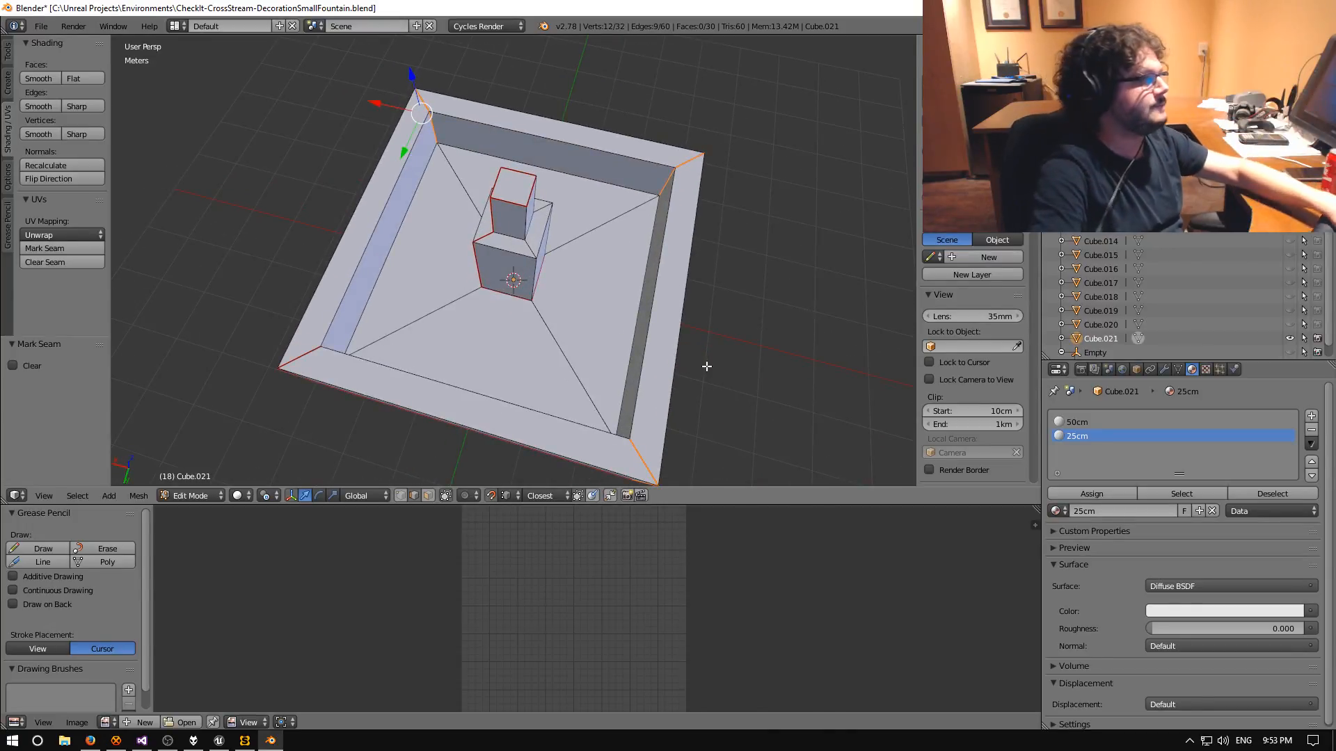
# Add a second UV map to the fountain mesh and name it Lightmap.
pyautogui.moveTo(707, 366); pyautogui.dragTo(618, 330, button='middle')
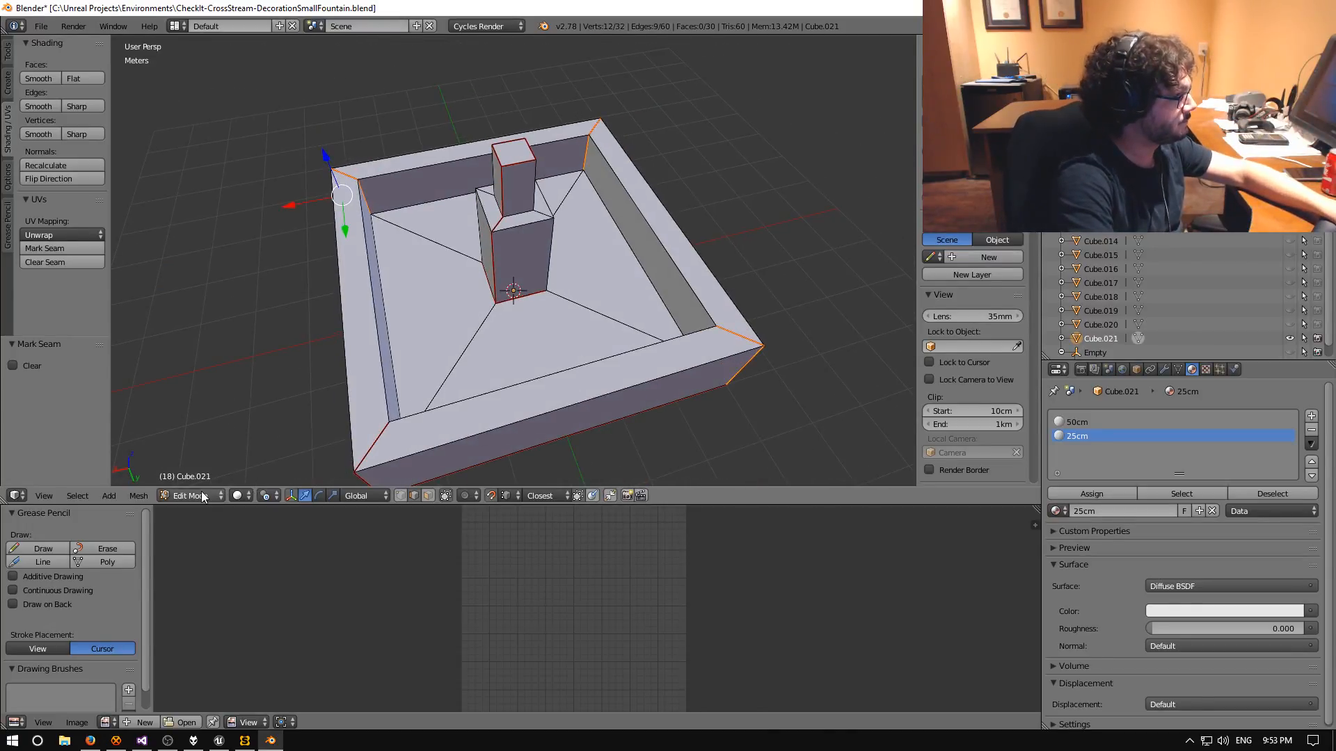
pyautogui.click(1180, 371)
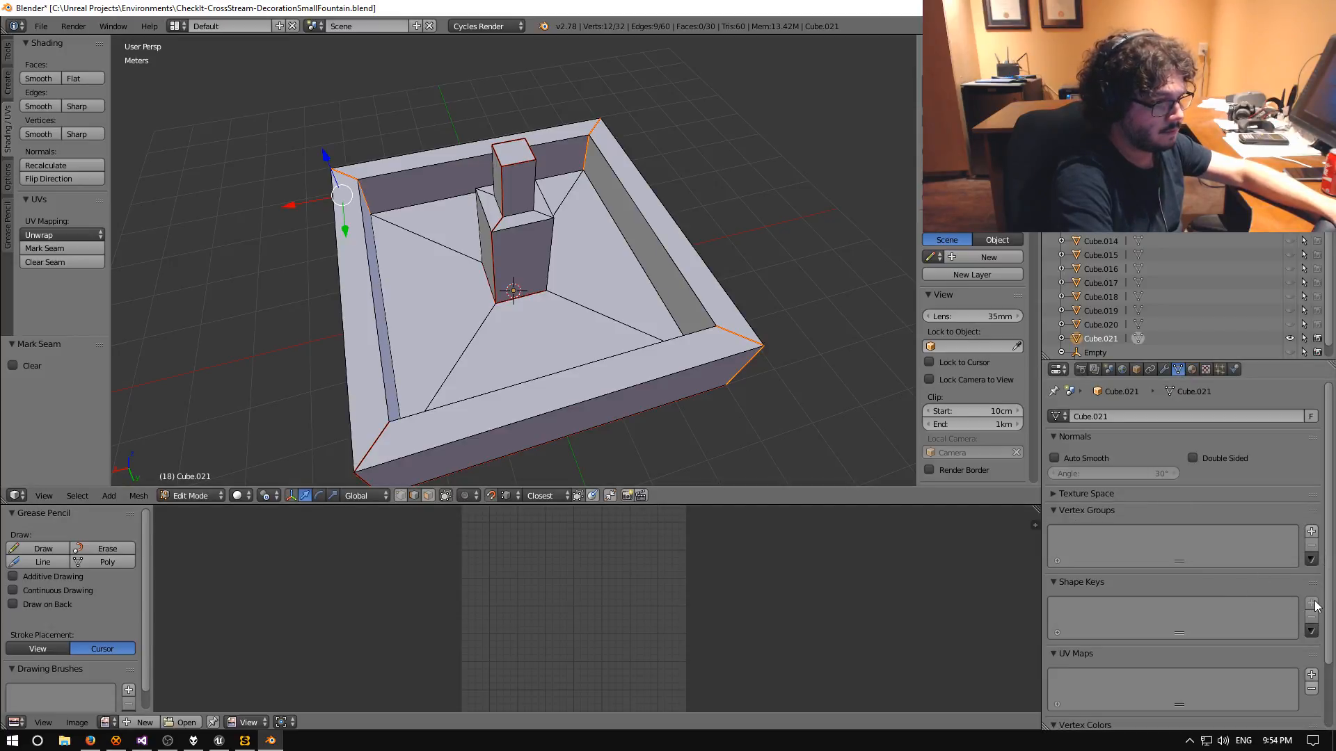
pyautogui.click(1312, 674)
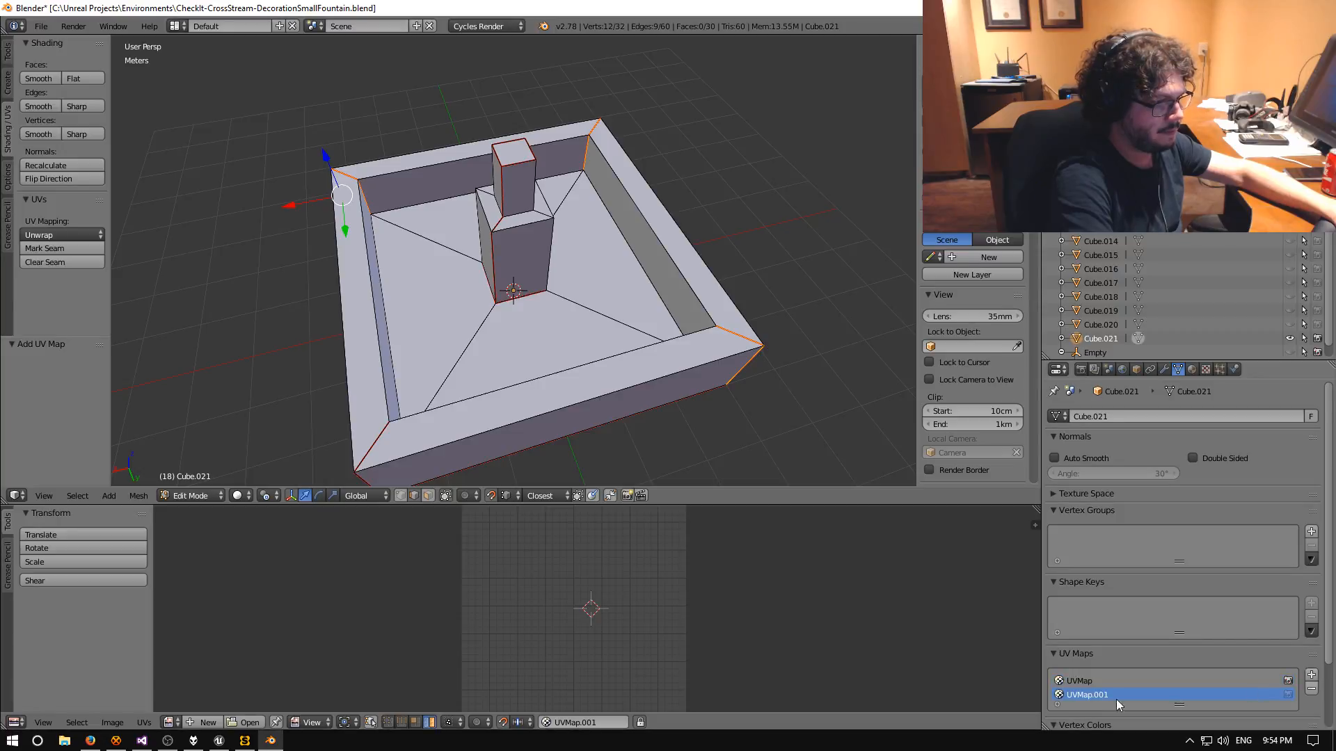
pyautogui.doubleClick(1113, 696)
pyautogui.write('Lightma')
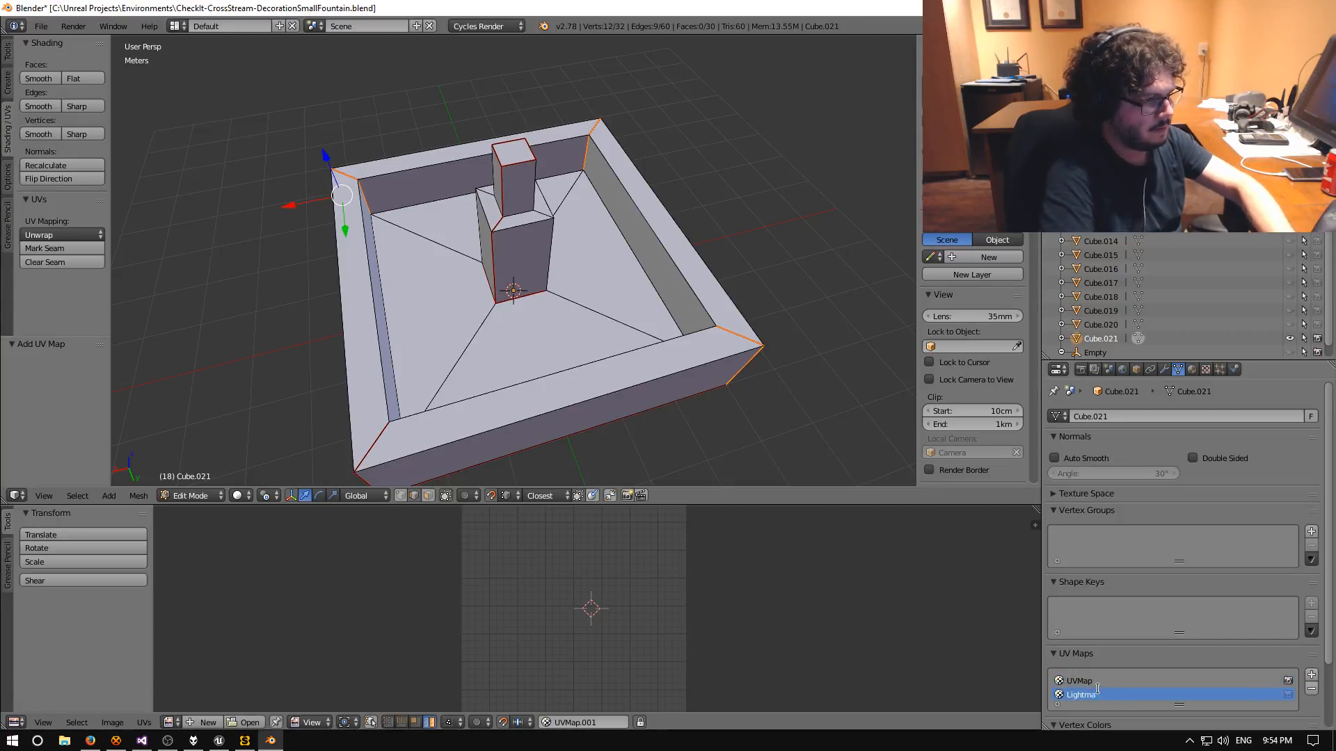
pyautogui.write('p')
pyautogui.press('Return')
# Unwrap the whole fountain mesh into the Lightmap UV map and examine the pillar's islands in the layout.
pyautogui.moveTo(566, 420)
pyautogui.mouseDown(button='middle')
pyautogui.moveTo(631, 398)
pyautogui.moveTo(556, 404)
pyautogui.mouseUp(button='middle')
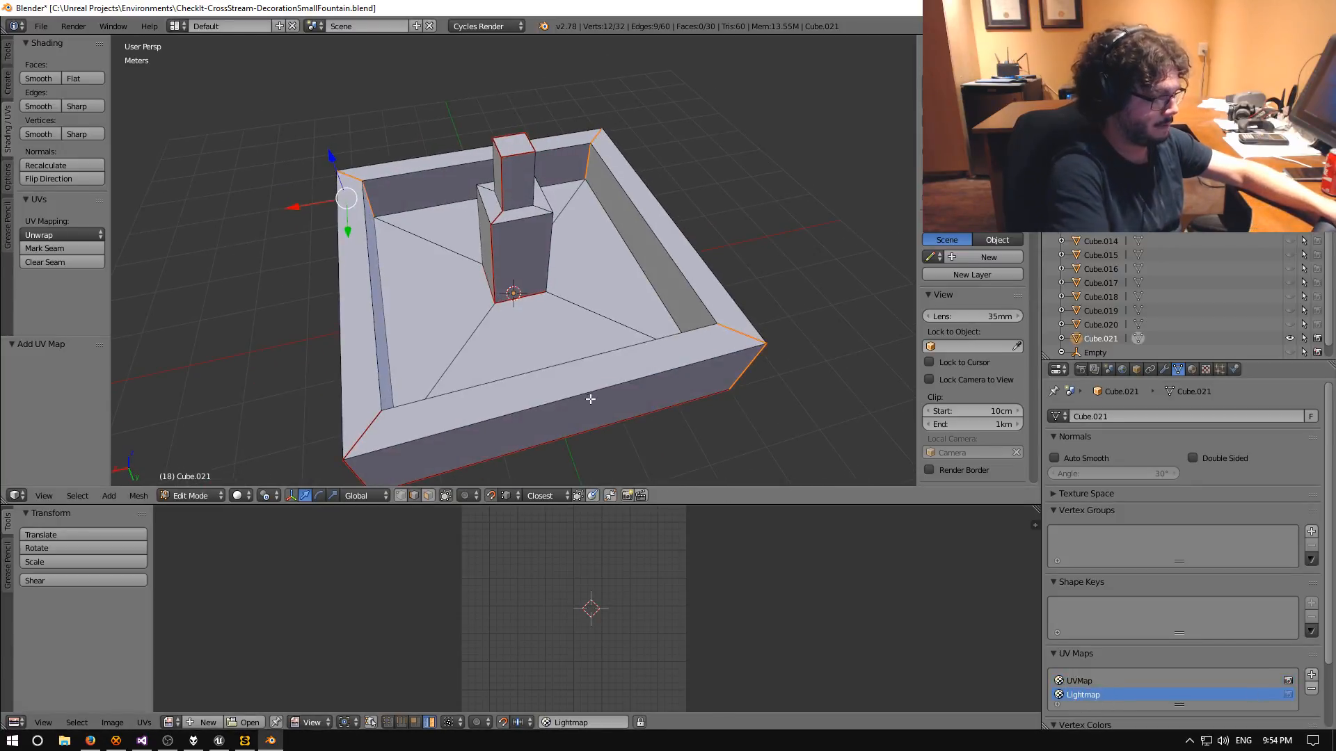
pyautogui.click(319, 496)
pyautogui.press('a')
pyautogui.press('a')
pyautogui.press('a')
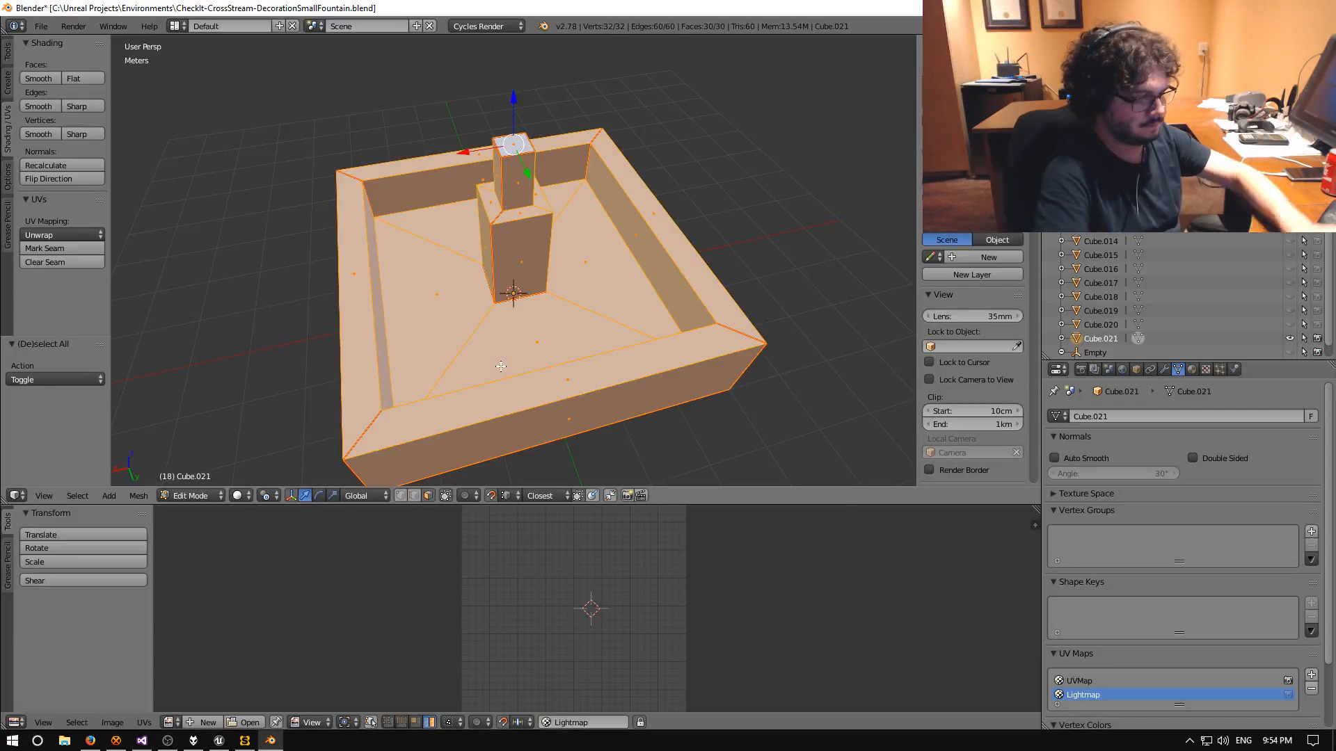
pyautogui.press('space')
pyautogui.write('unwrap')
pyautogui.press('Return')
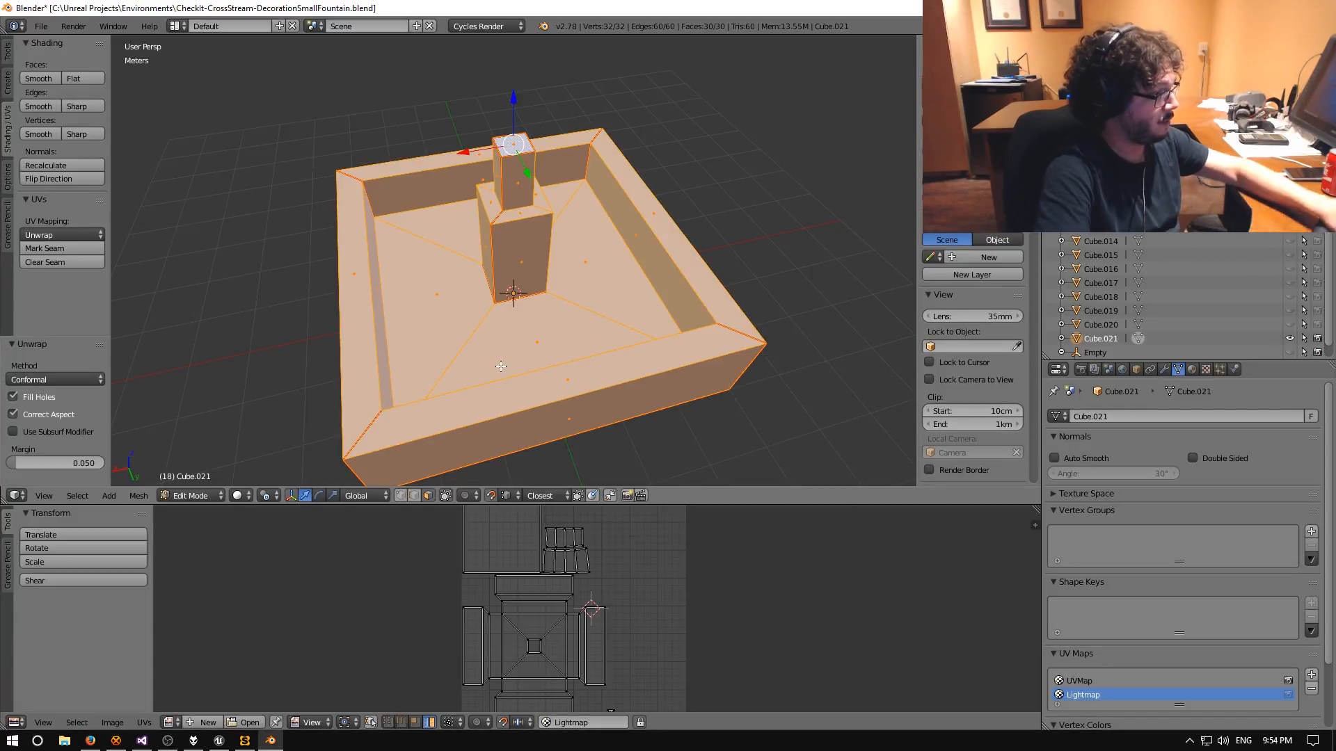
pyautogui.moveTo(685, 580); pyautogui.dragTo(712, 633, button='middle')
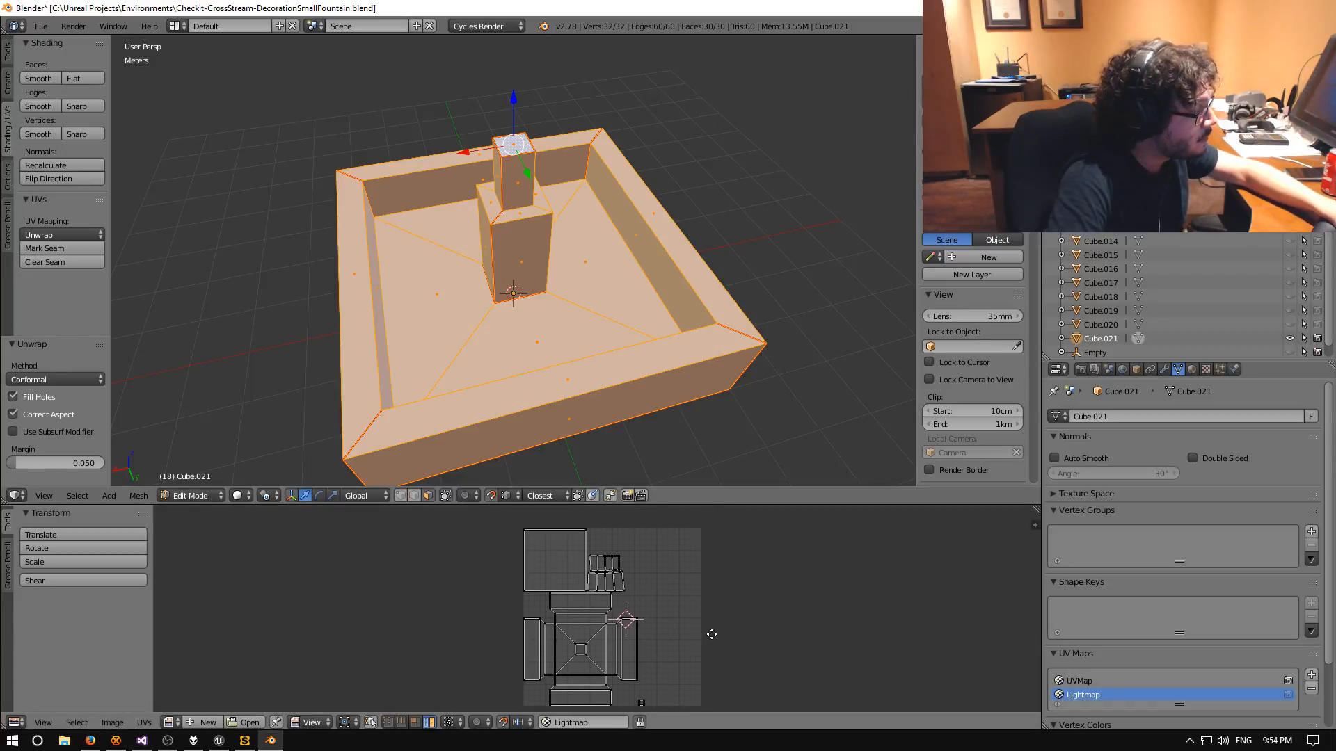
pyautogui.scroll(5, 624, 580)
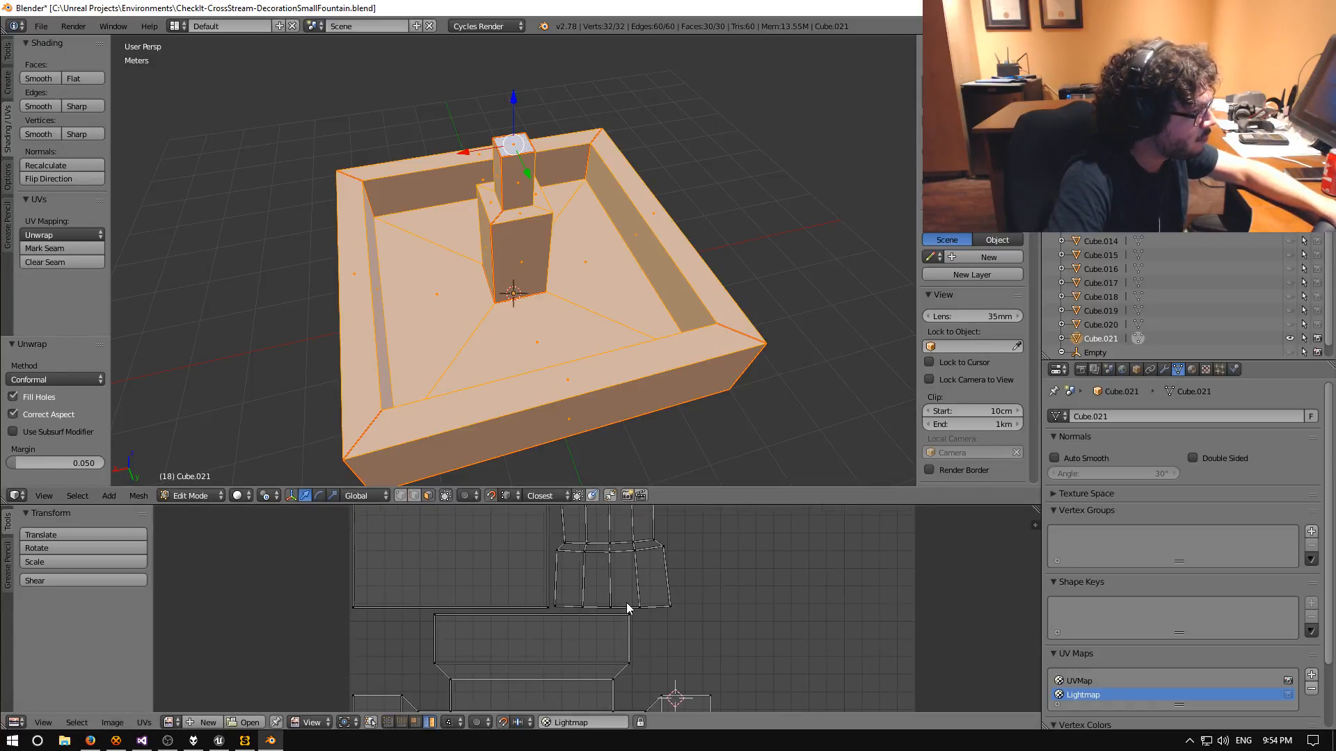
pyautogui.moveTo(620, 569); pyautogui.dragTo(612, 604, button='middle')
# Mark seams around the pillar ledge's outer edges and around the base of the upper tier.
pyautogui.moveTo(488, 408); pyautogui.dragTo(517, 371, button='middle')
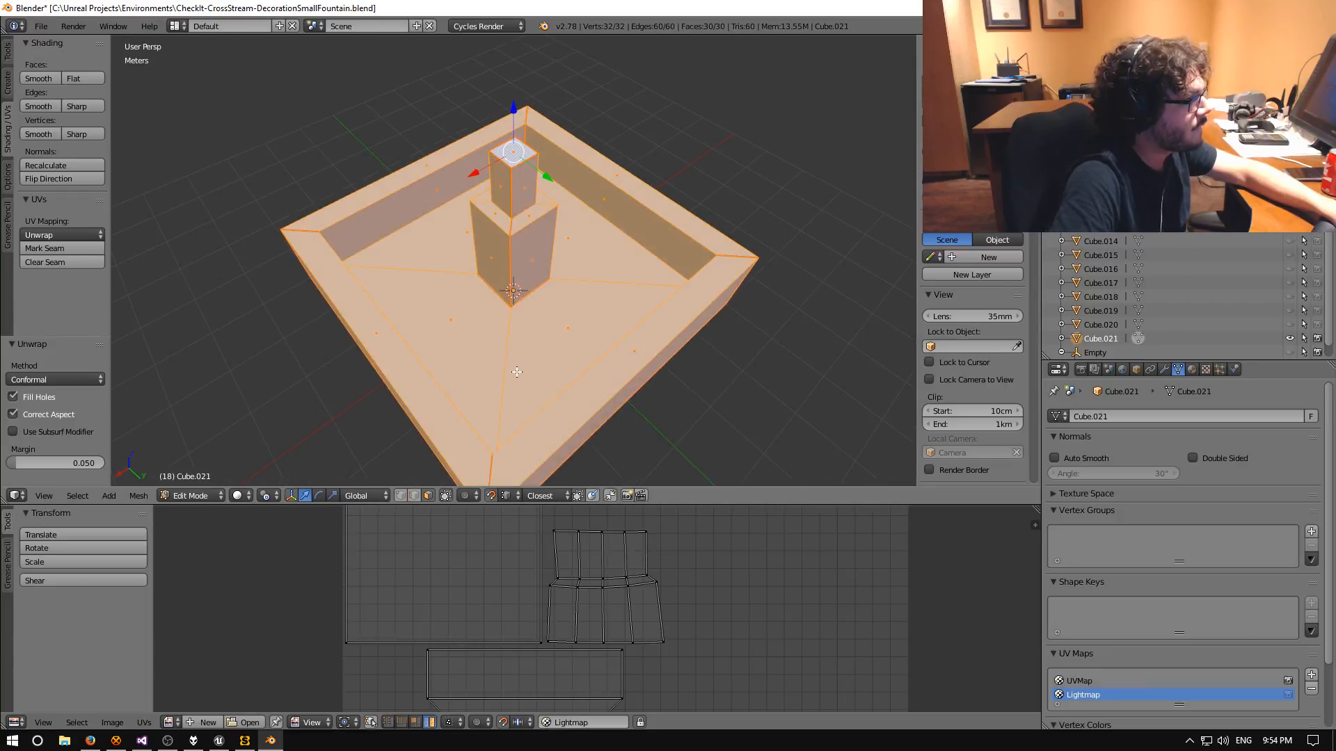
pyautogui.press('a')
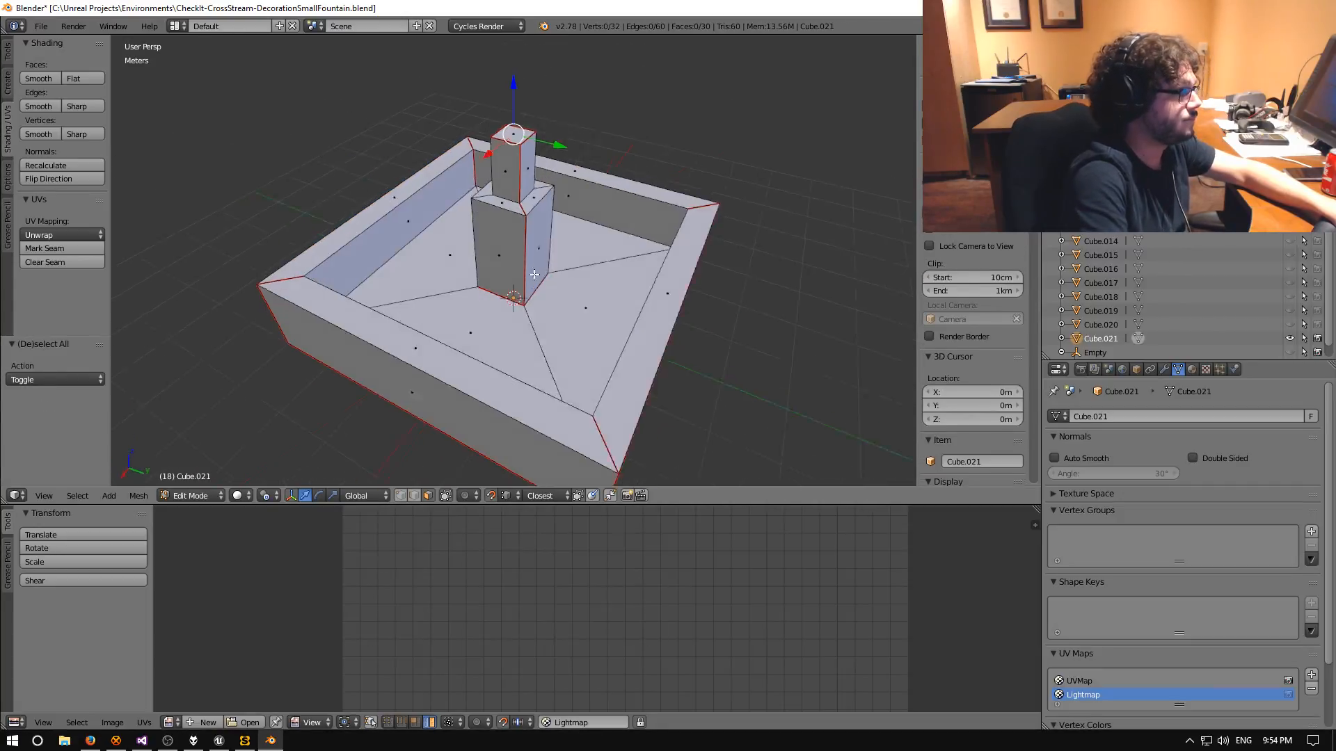
pyautogui.scroll(5, 513, 310)
pyautogui.moveTo(453, 348); pyautogui.dragTo(547, 314, button='middle')
pyautogui.click(412, 496)
pyautogui.scroll(-1, 495, 335)
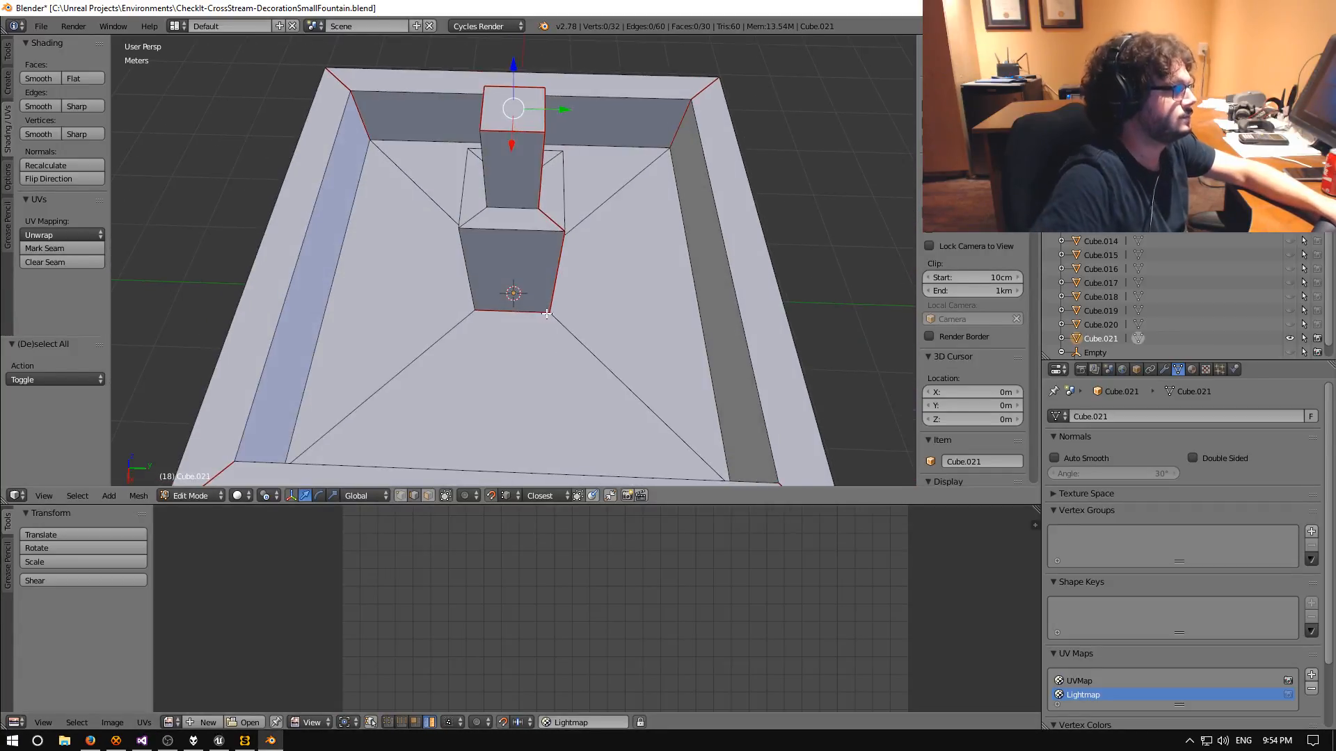
pyautogui.rightClick(512, 231)
pyautogui.moveTo(512, 231); pyautogui.dragTo(633, 200, button='middle')
pyautogui.keyDown('shift'); pyautogui.rightClick(498, 185); pyautogui.keyUp('shift')
pyautogui.keyDown('shift'); pyautogui.rightClick(474, 196); pyautogui.keyUp('shift')
pyautogui.keyDown('shift'); pyautogui.rightClick(466, 199); pyautogui.keyUp('shift')
pyautogui.moveTo(466, 199); pyautogui.dragTo(511, 200, button='middle')
pyautogui.keyDown('shift'); pyautogui.rightClick(514, 198); pyautogui.keyUp('shift')
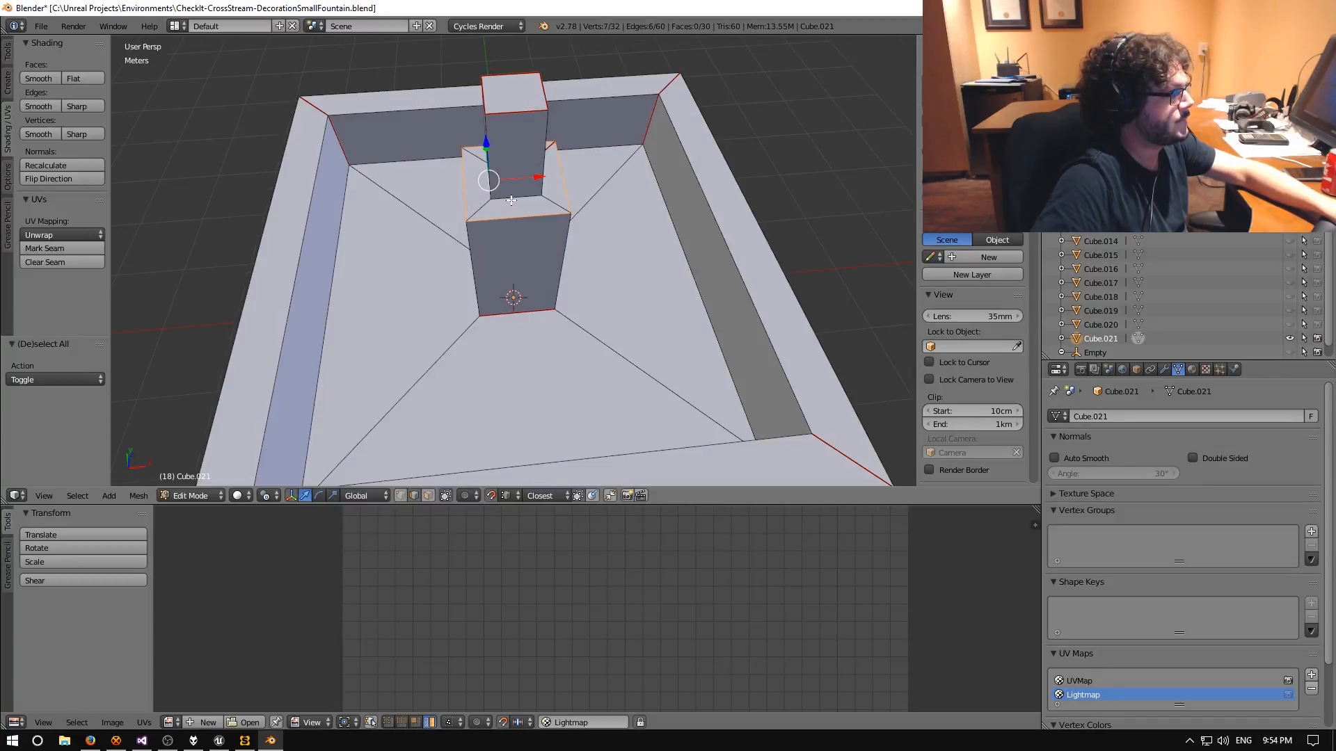
pyautogui.keyDown('shift'); pyautogui.rightClick(469, 204); pyautogui.keyUp('shift')
pyautogui.keyDown('shift'); pyautogui.rightClick(563, 199); pyautogui.keyUp('shift')
pyautogui.press('space')
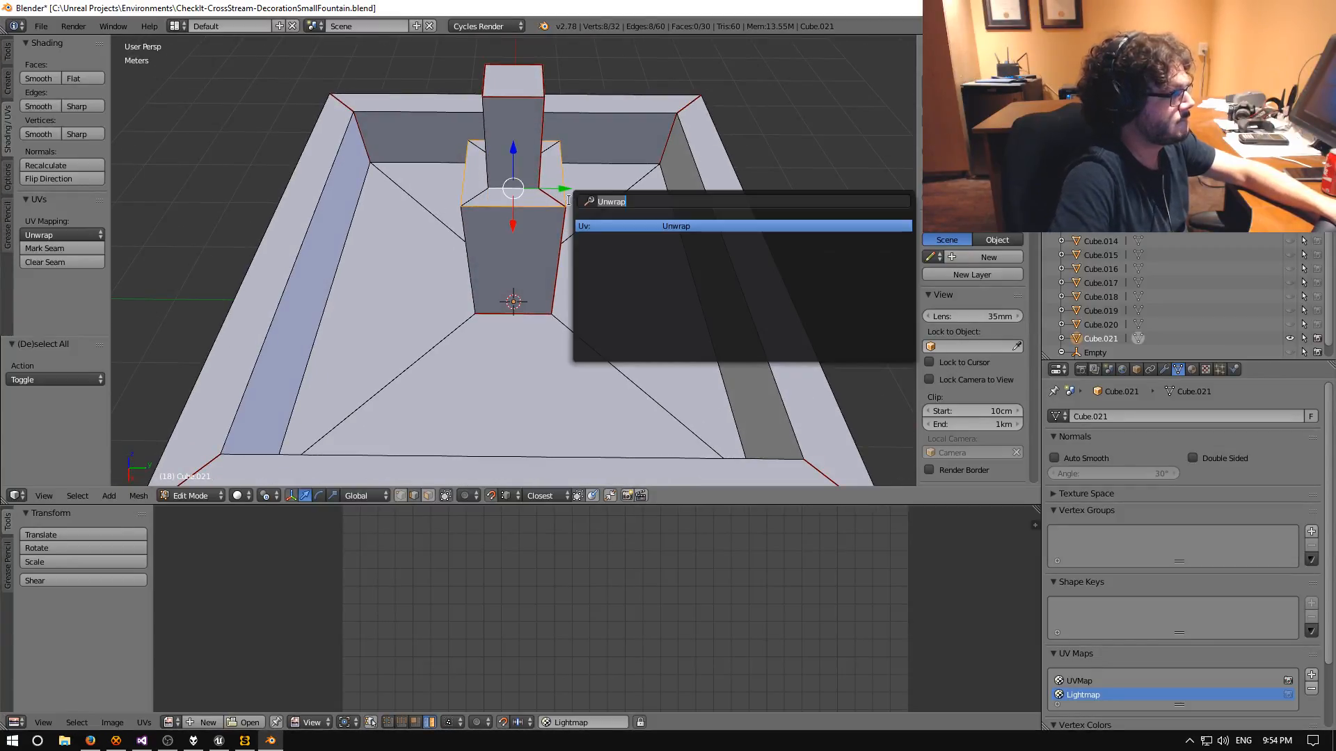
pyautogui.write('mark s')
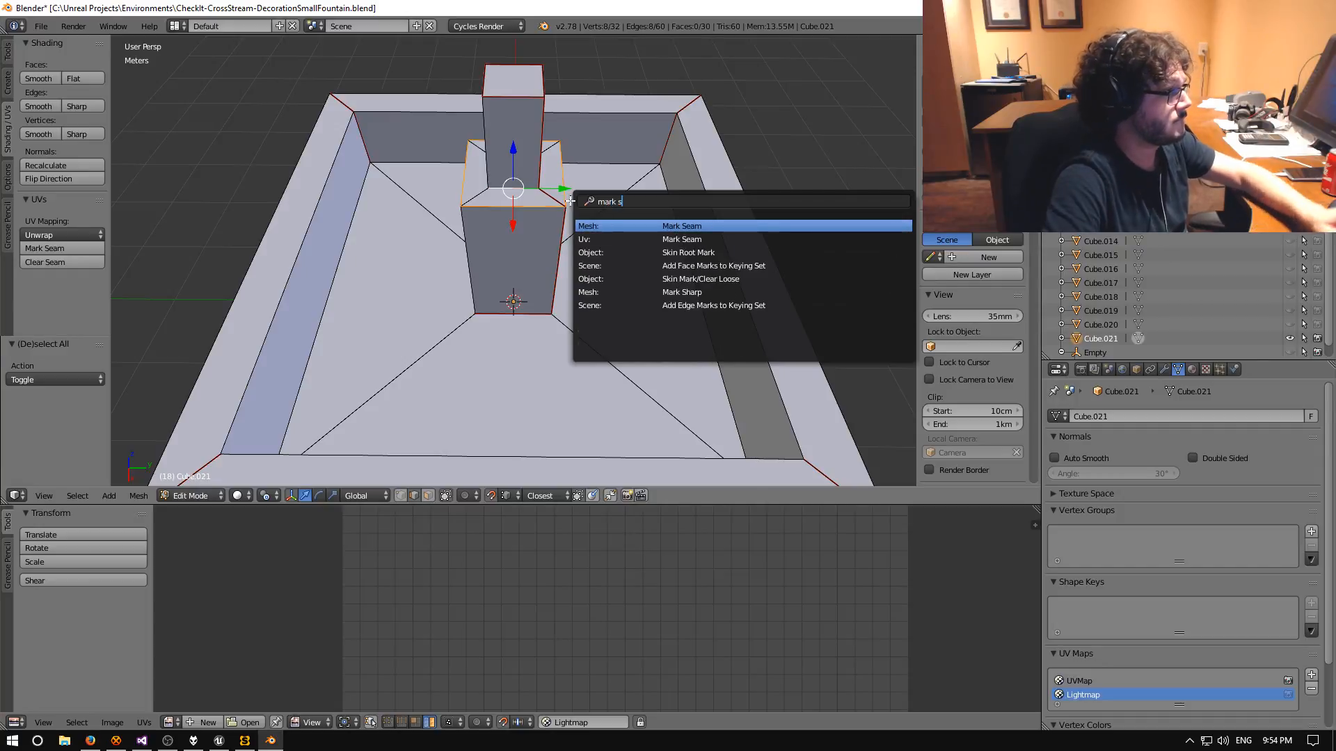
pyautogui.press('Return')
# Unwrap the entire mesh again with the new pillar seams and check the resulting Lightmap layout.
pyautogui.press('a')
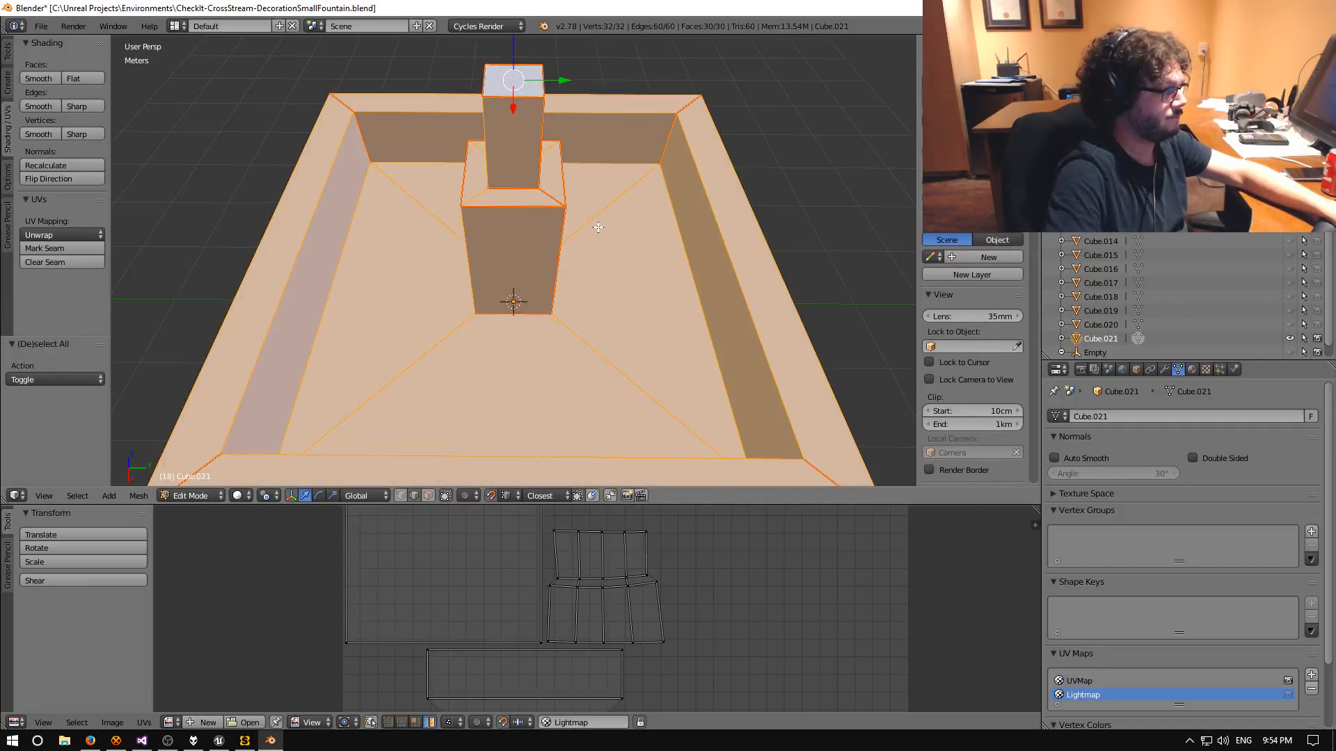
pyautogui.press('space')
pyautogui.write('unwar')
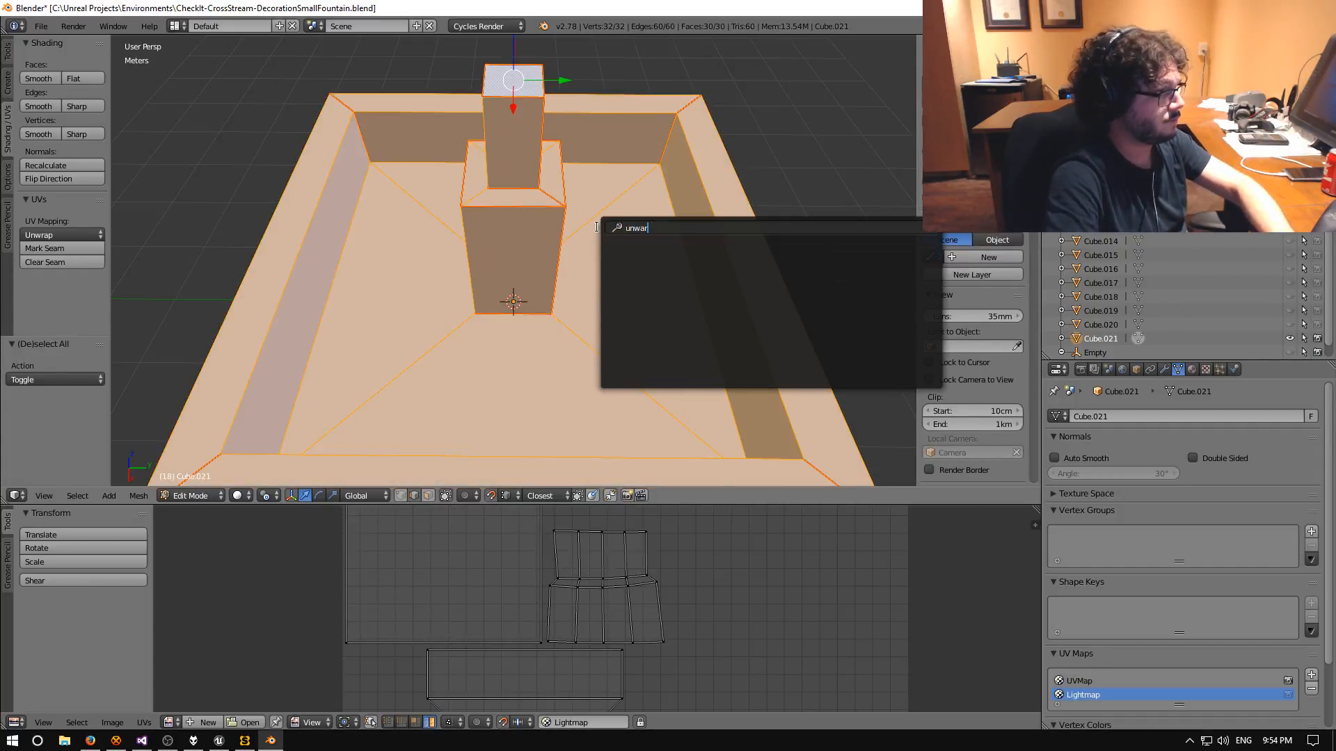
pyautogui.press('BackSpace')
pyautogui.press('BackSpace')
pyautogui.write('rap')
pyautogui.press('Return')
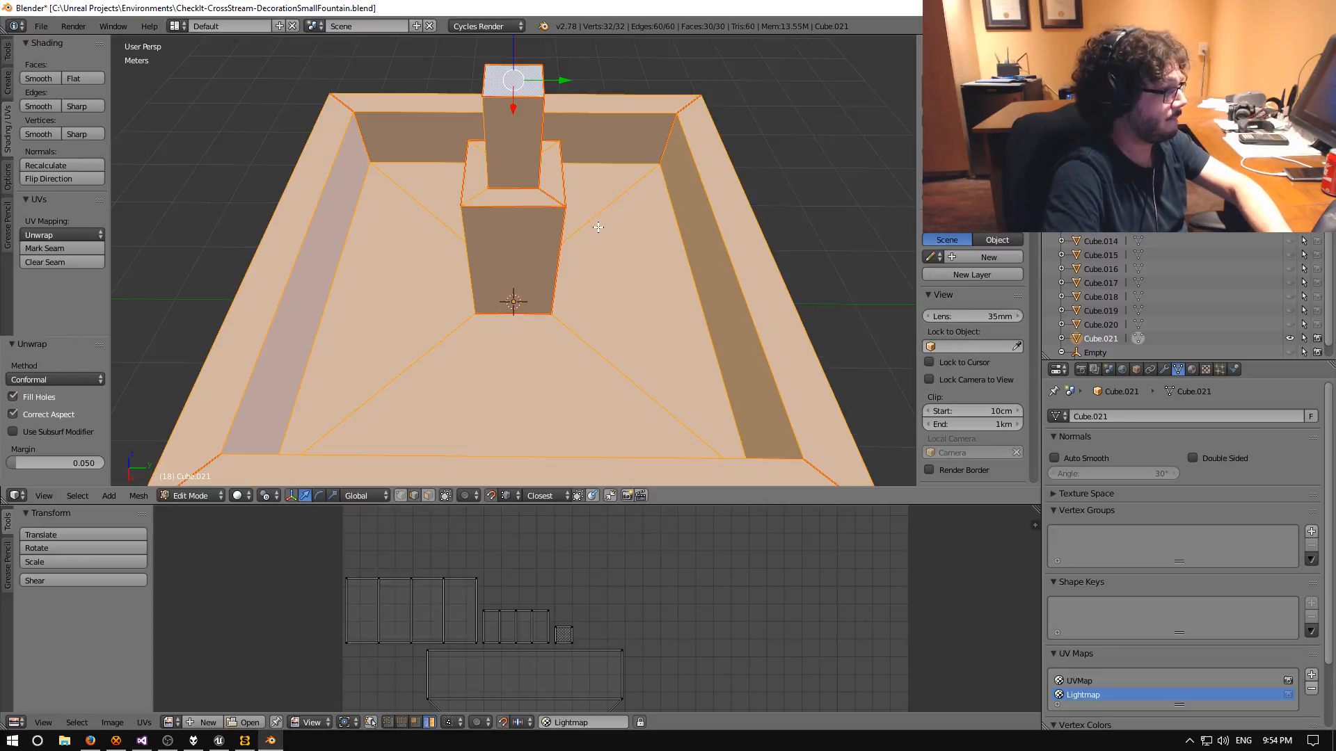
pyautogui.moveTo(749, 654); pyautogui.dragTo(749, 695, button='middle')
pyautogui.middleClick(742, 744)
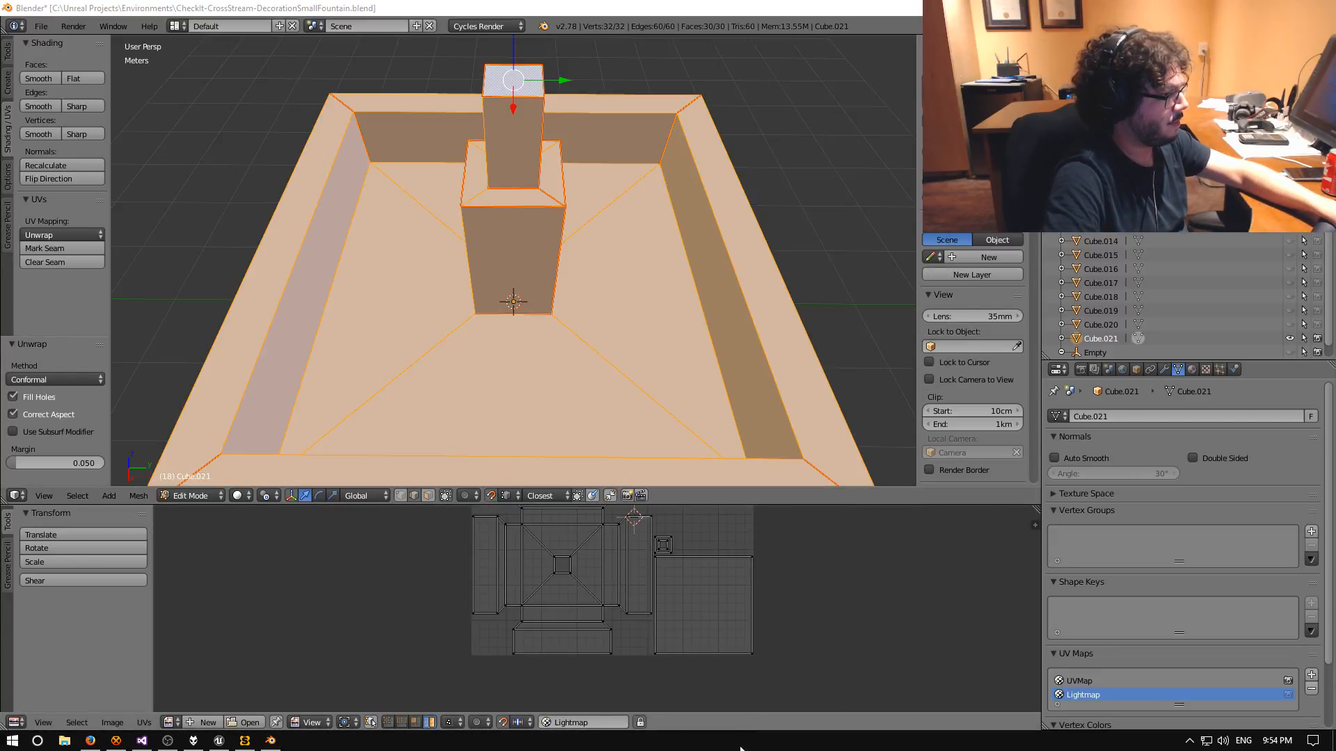
pyautogui.moveTo(720, 606); pyautogui.dragTo(723, 706, button='middle')
pyautogui.moveTo(512, 412); pyautogui.dragTo(621, 379, button='middle')
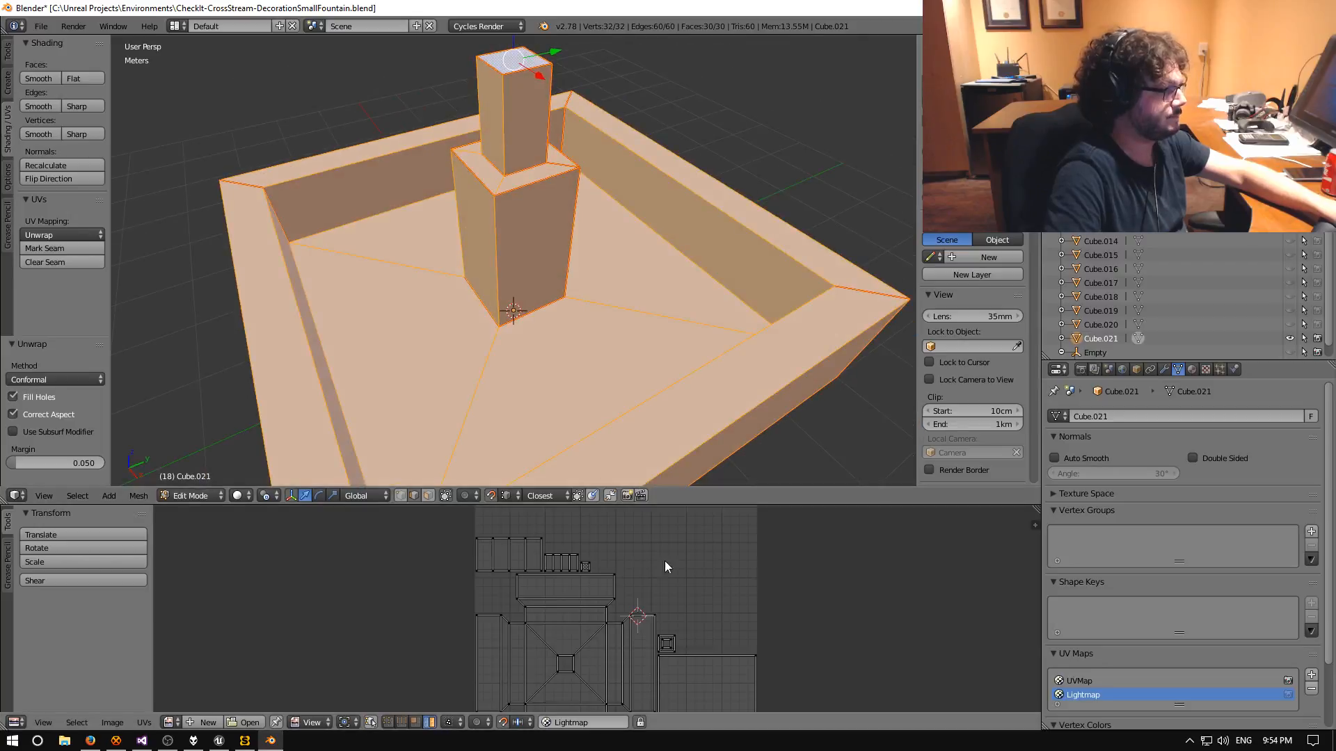
pyautogui.moveTo(670, 551); pyautogui.dragTo(660, 574, button='middle')
# Return to Object Mode with the fountain selected and save the file.
pyautogui.moveTo(465, 429); pyautogui.dragTo(365, 420, button='middle')
pyautogui.press('a')
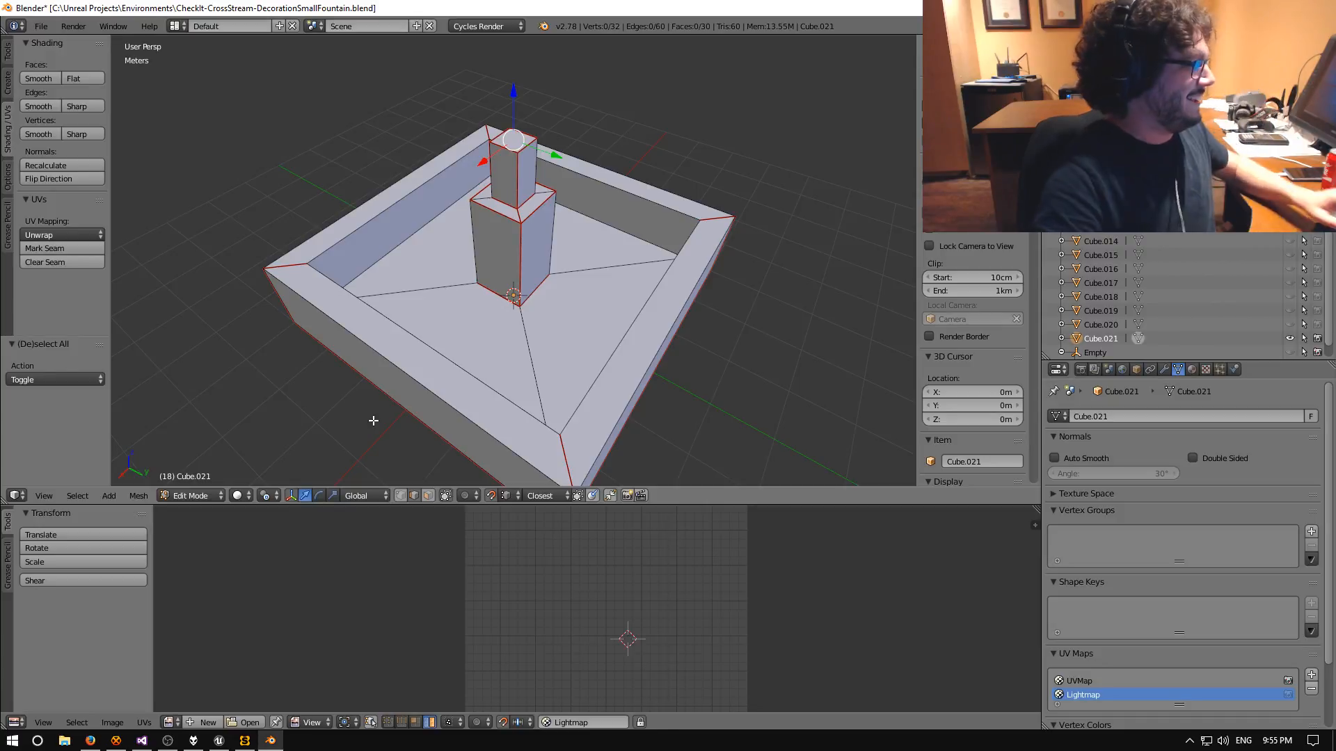
pyautogui.click(199, 496)
pyautogui.click(202, 533)
pyautogui.moveTo(432, 377); pyautogui.dragTo(509, 348, button='middle')
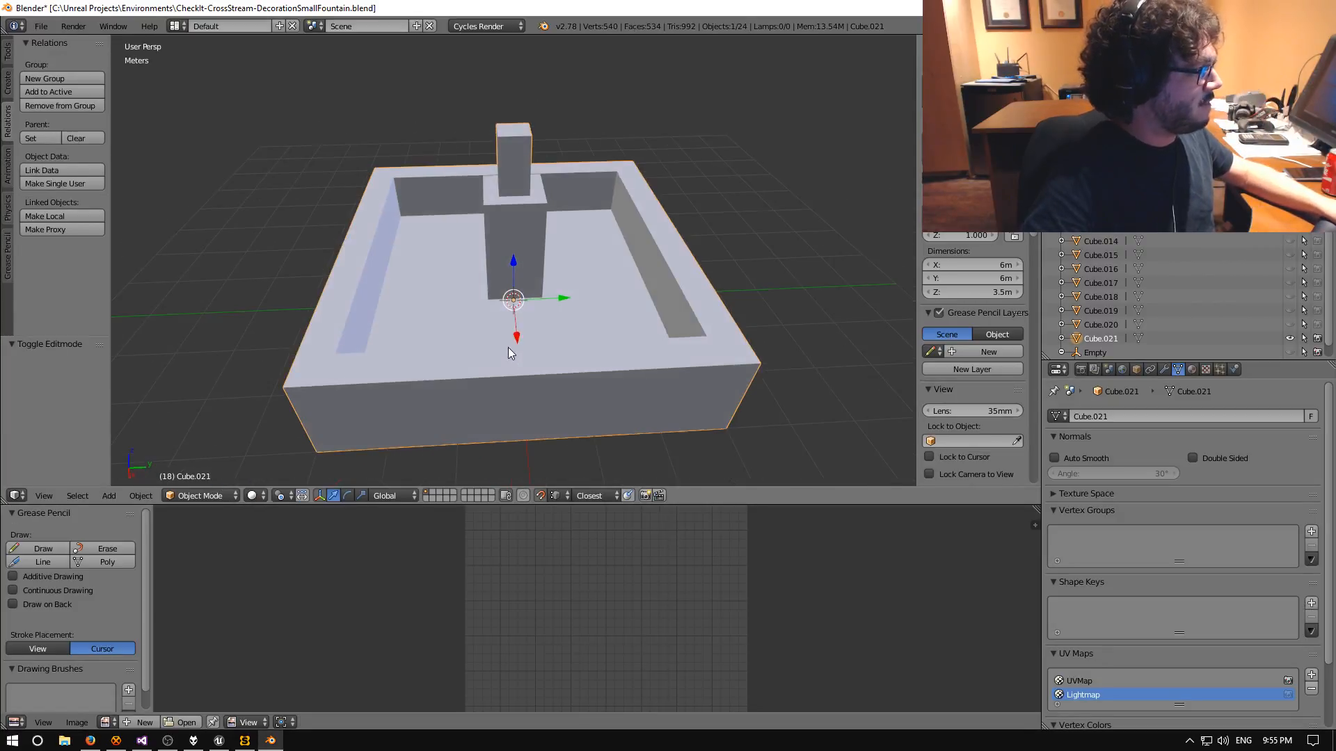
pyautogui.press('a')
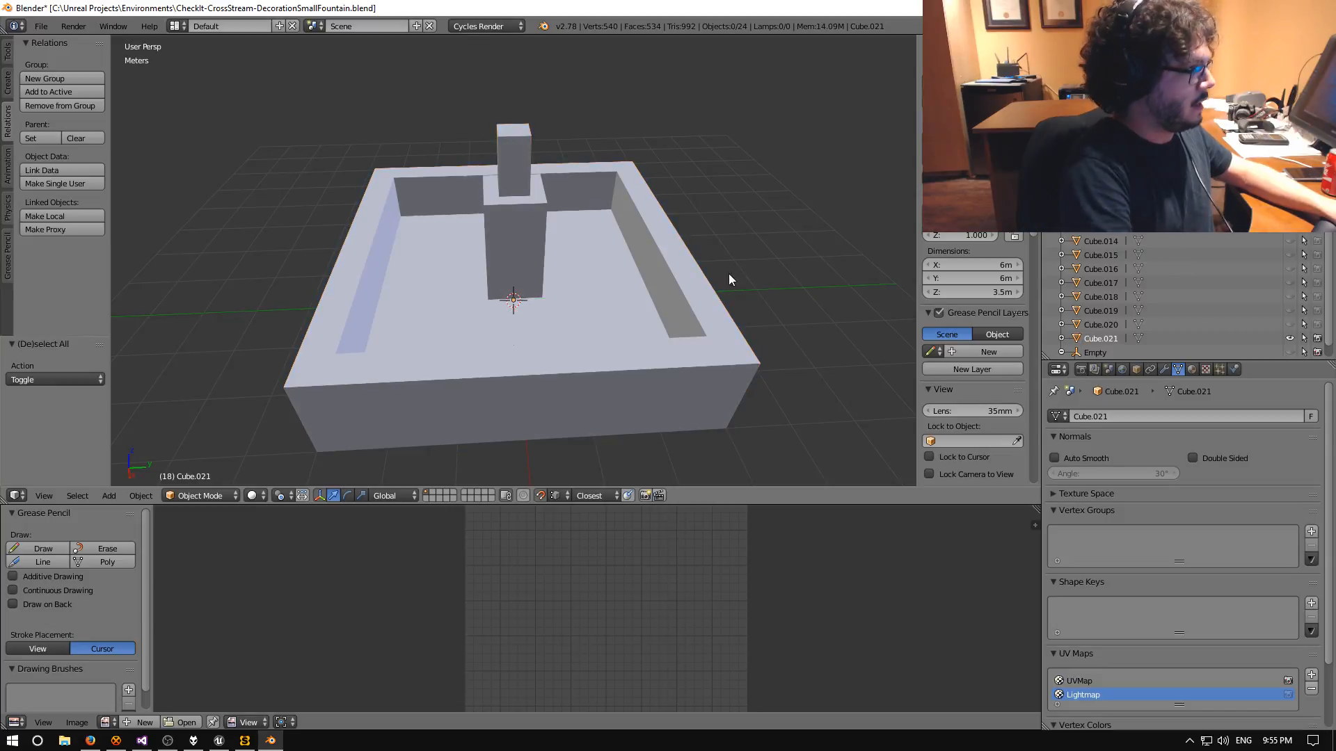
pyautogui.press('a')
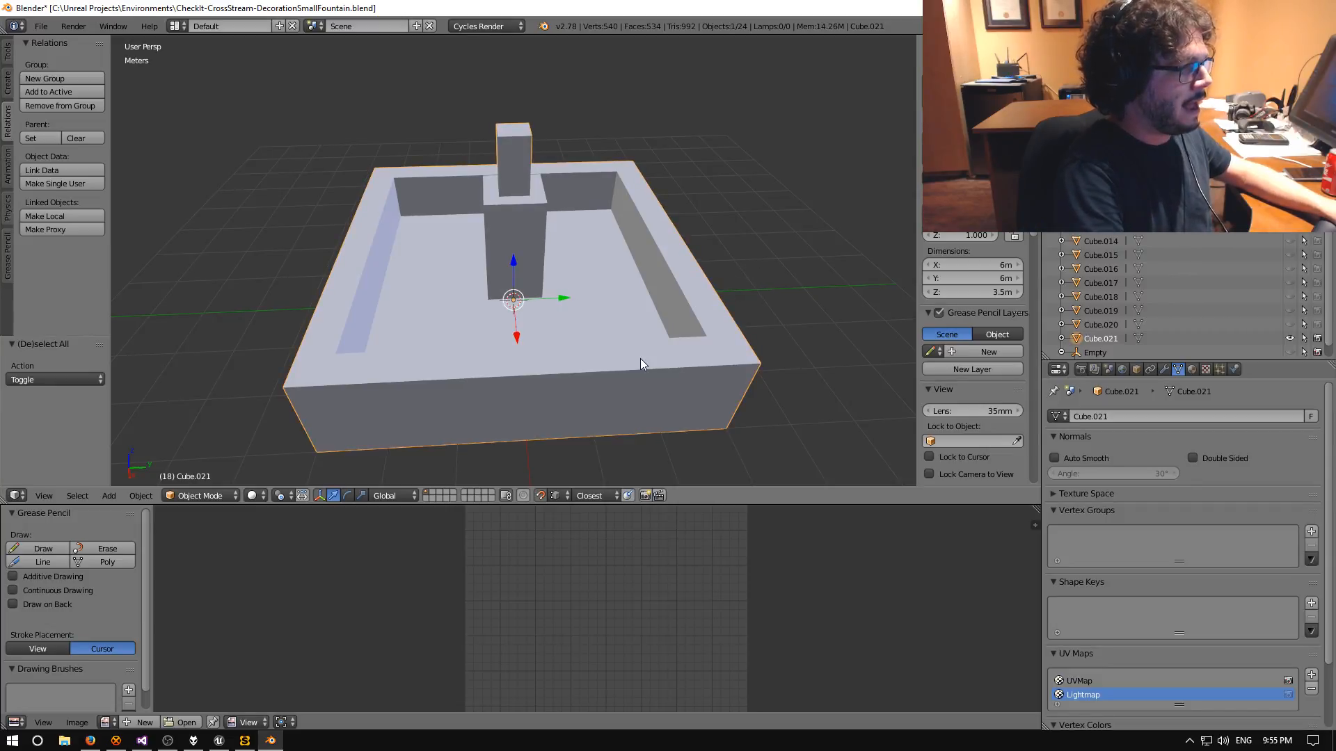
pyautogui.hotkey('ctrl', 's')
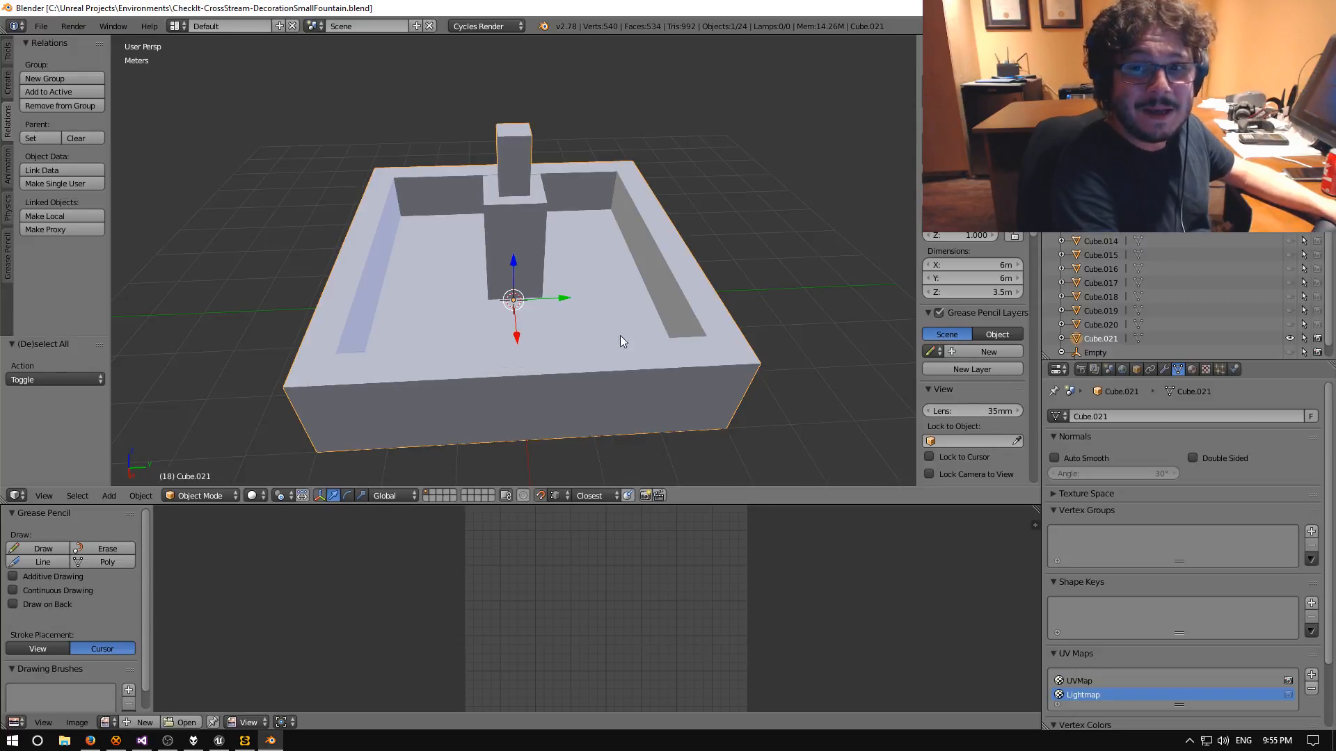
# Start an FBX export and limit it to the selected objects.
pyautogui.click(41, 26)
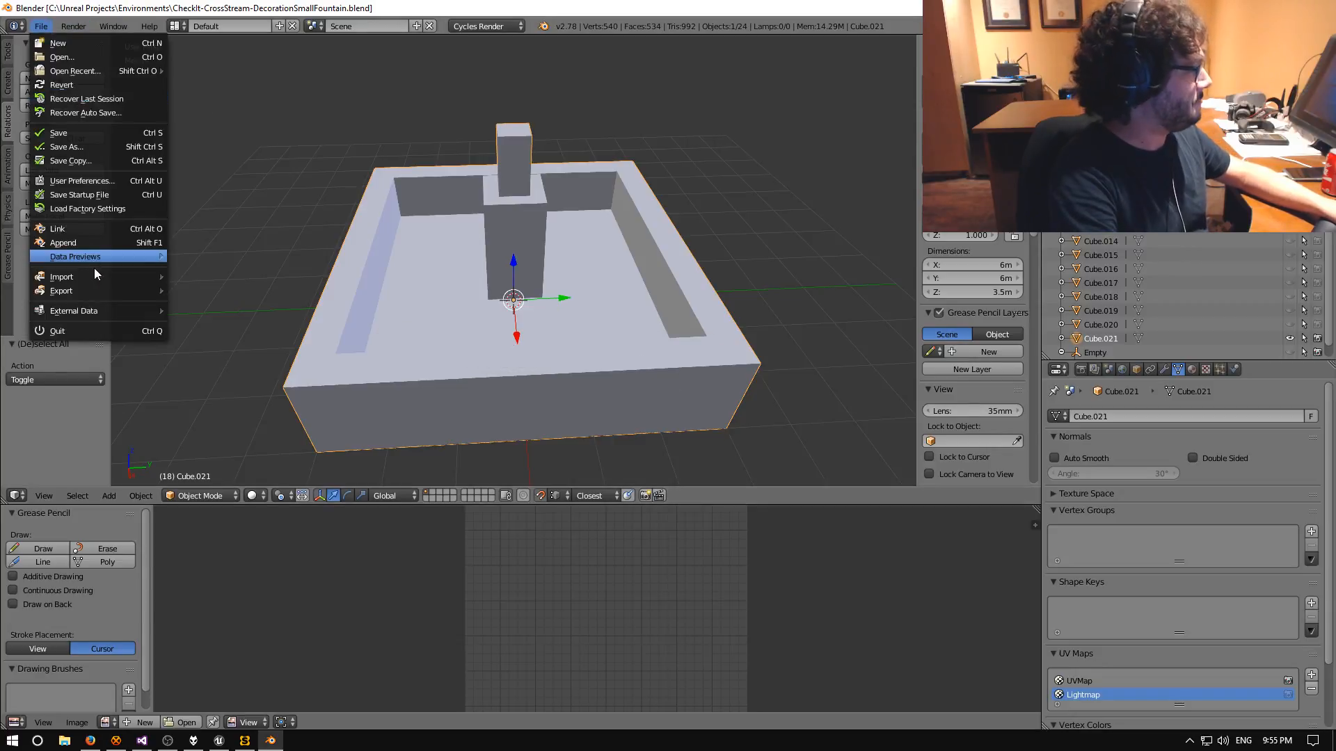
pyautogui.moveTo(107, 294)
pyautogui.click(202, 331)
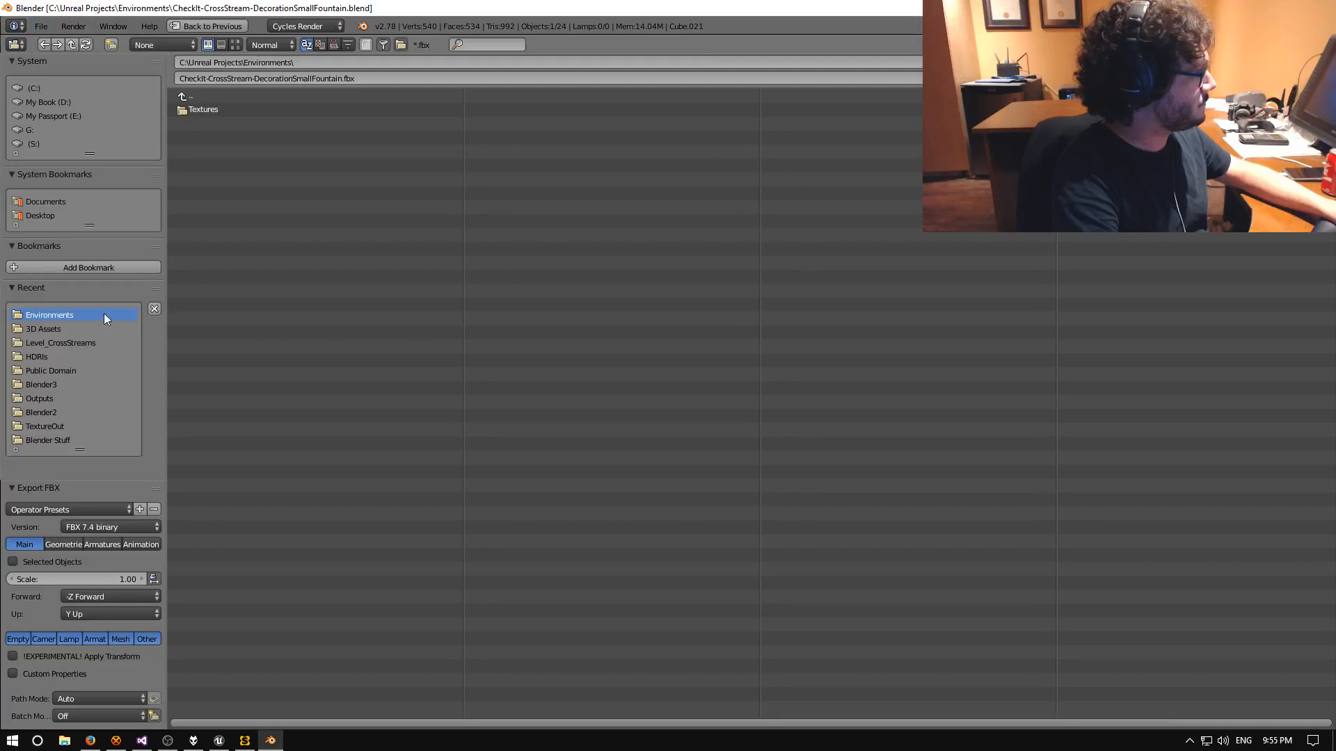
pyautogui.click(13, 561)
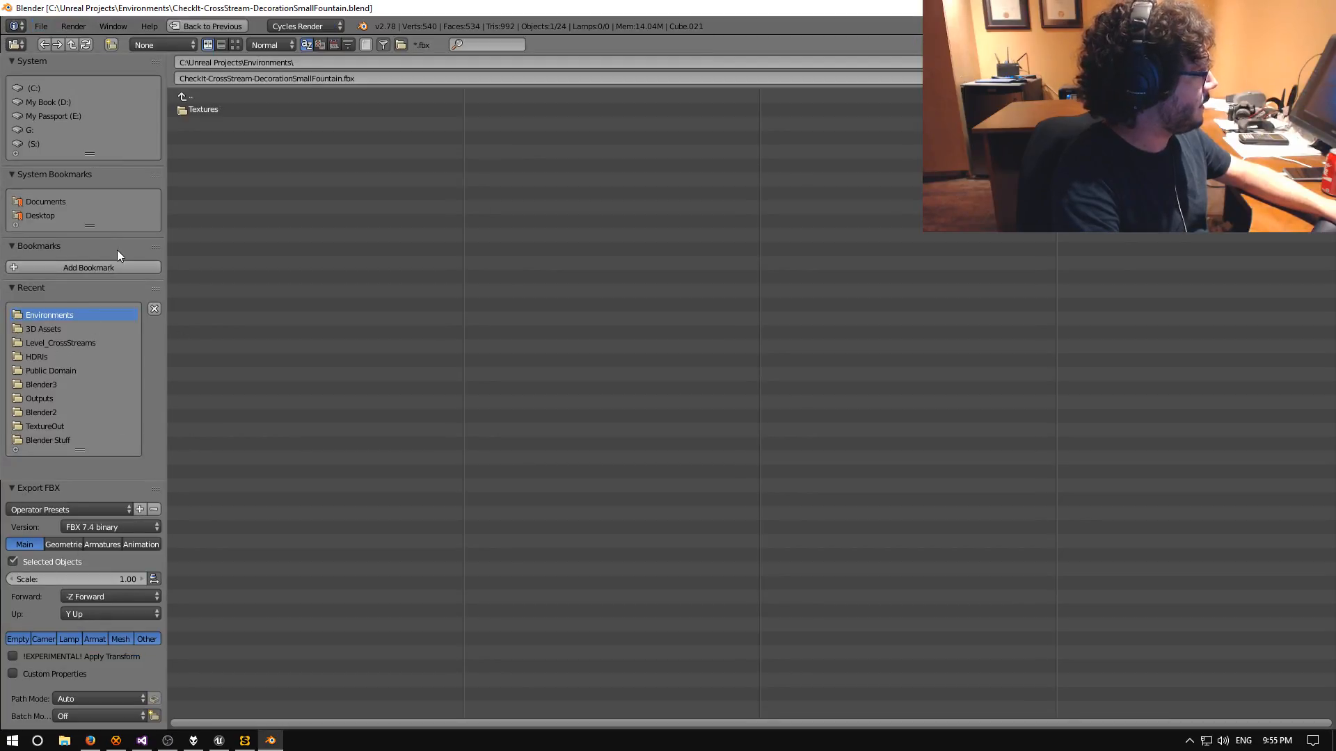
# Set the FBX export destination to C:\Unreal Projects\CheckIt 4.16\Content\Meshes\Level_CrossStreams.
pyautogui.click(196, 95)
pyautogui.click(211, 228)
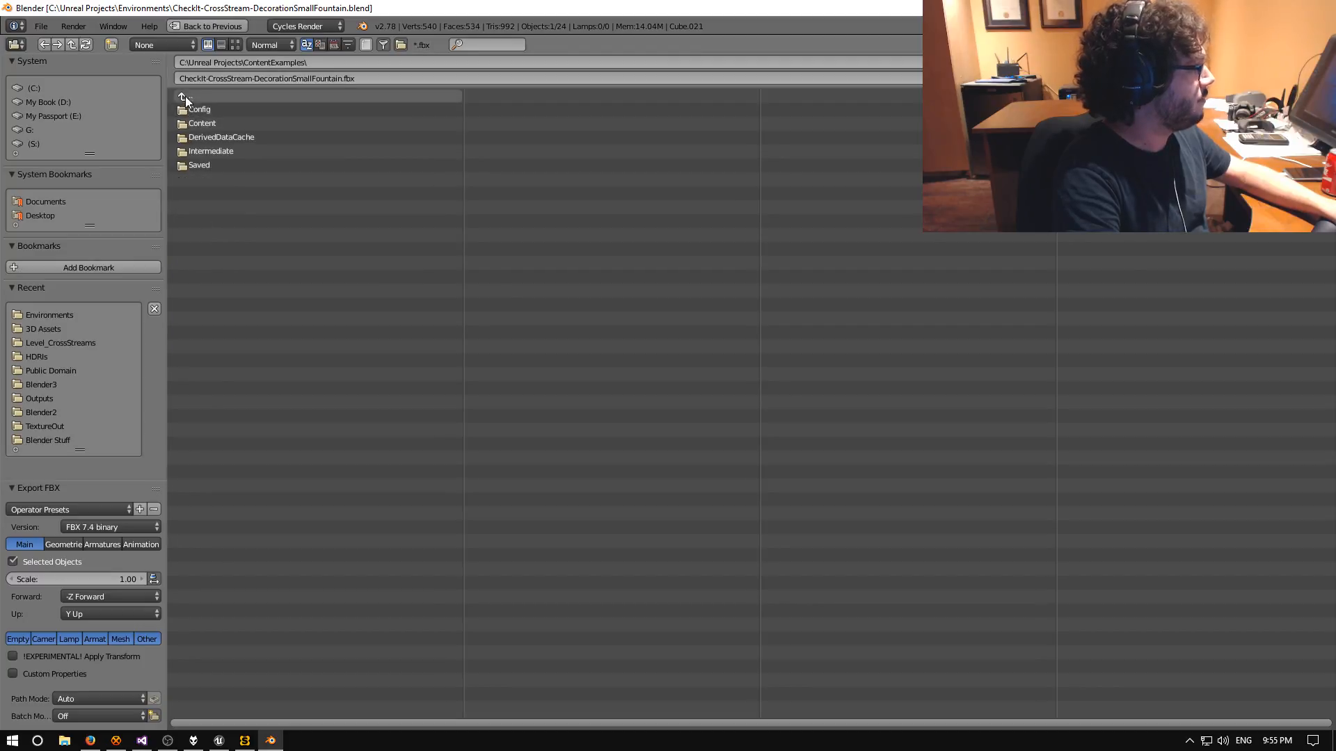
pyautogui.click(185, 96)
pyautogui.click(207, 221)
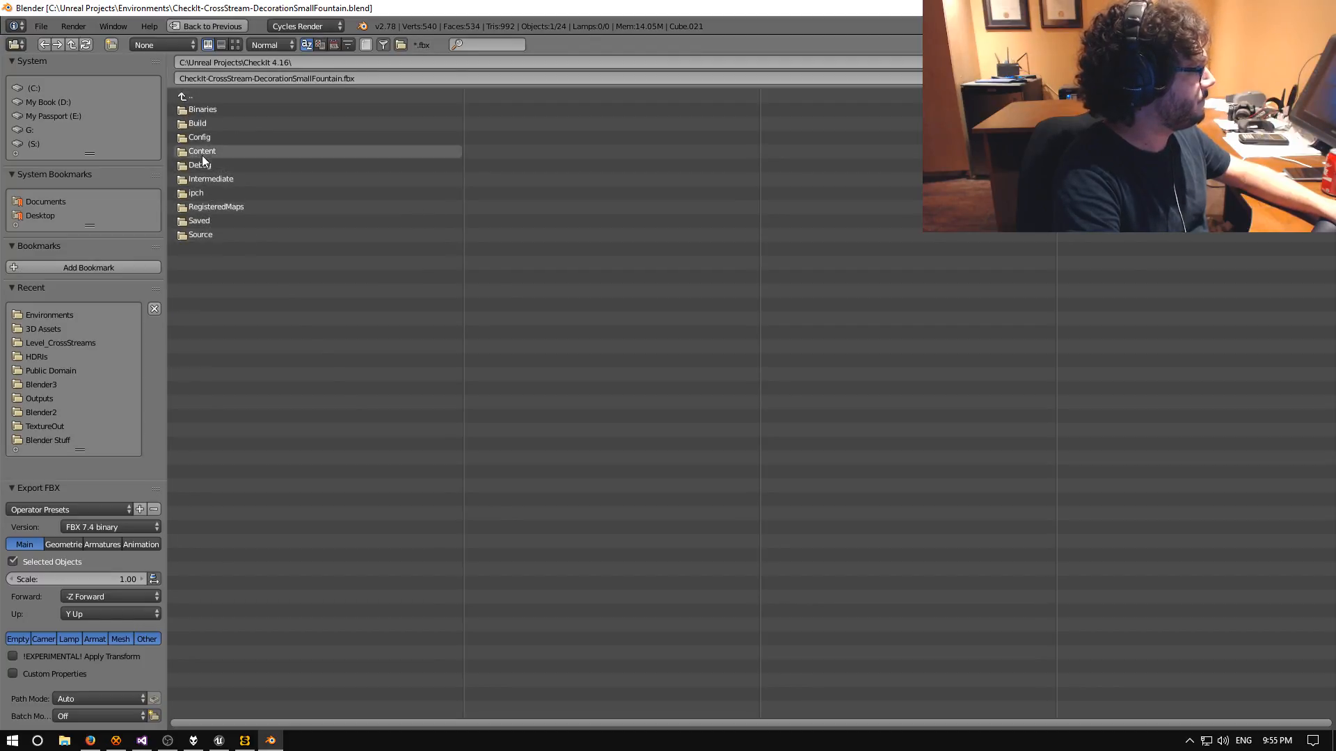
pyautogui.click(203, 151)
pyautogui.click(210, 207)
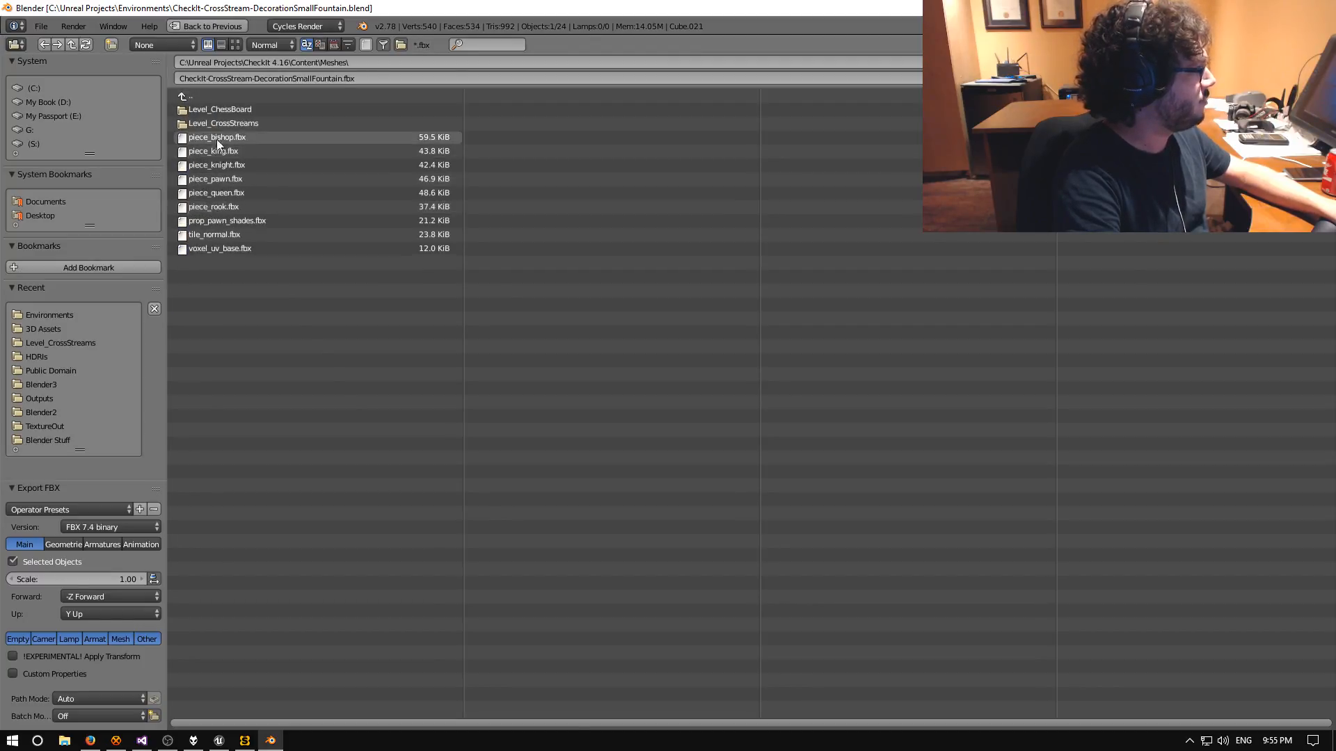
pyautogui.click(216, 125)
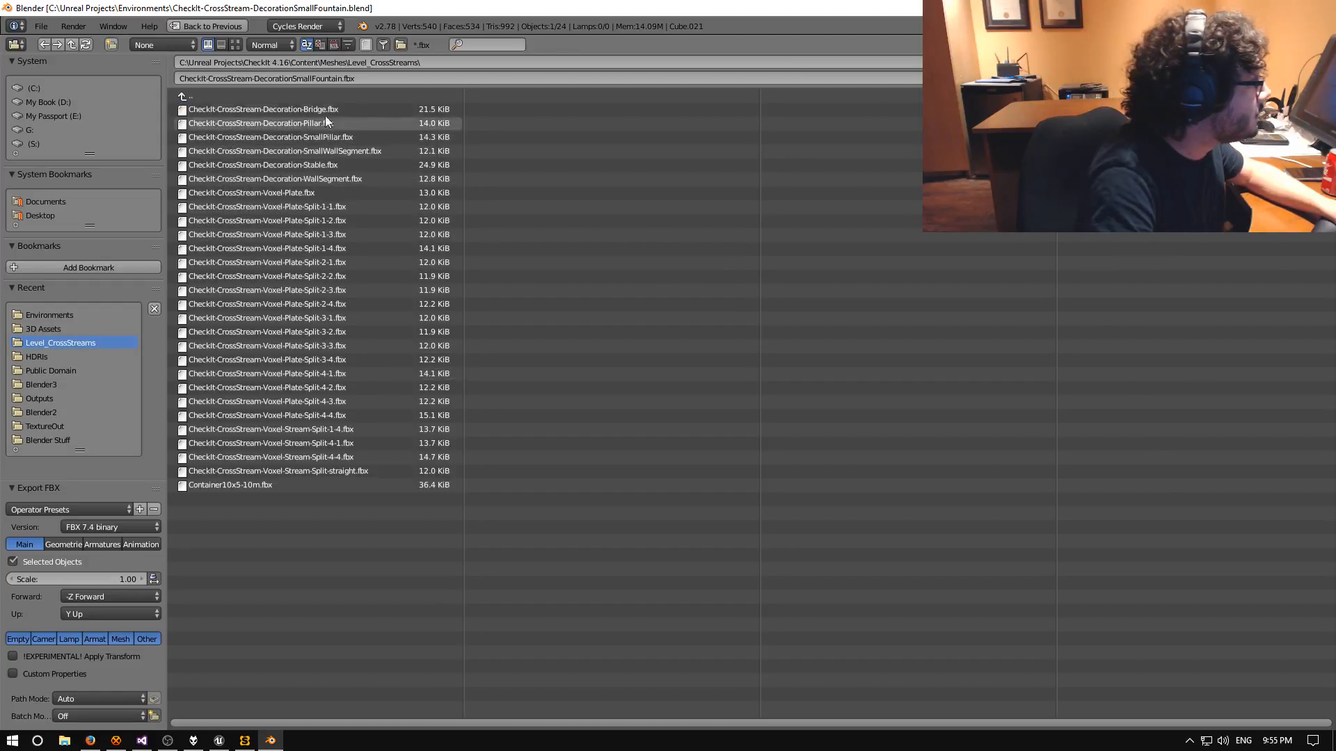
# Name the export CheckIt-CrossStream-Decoration-SmallFountain.fbx, following the existing SmallWallSegment file's naming, and export it.
pyautogui.click(328, 152)
pyautogui.click(317, 79)
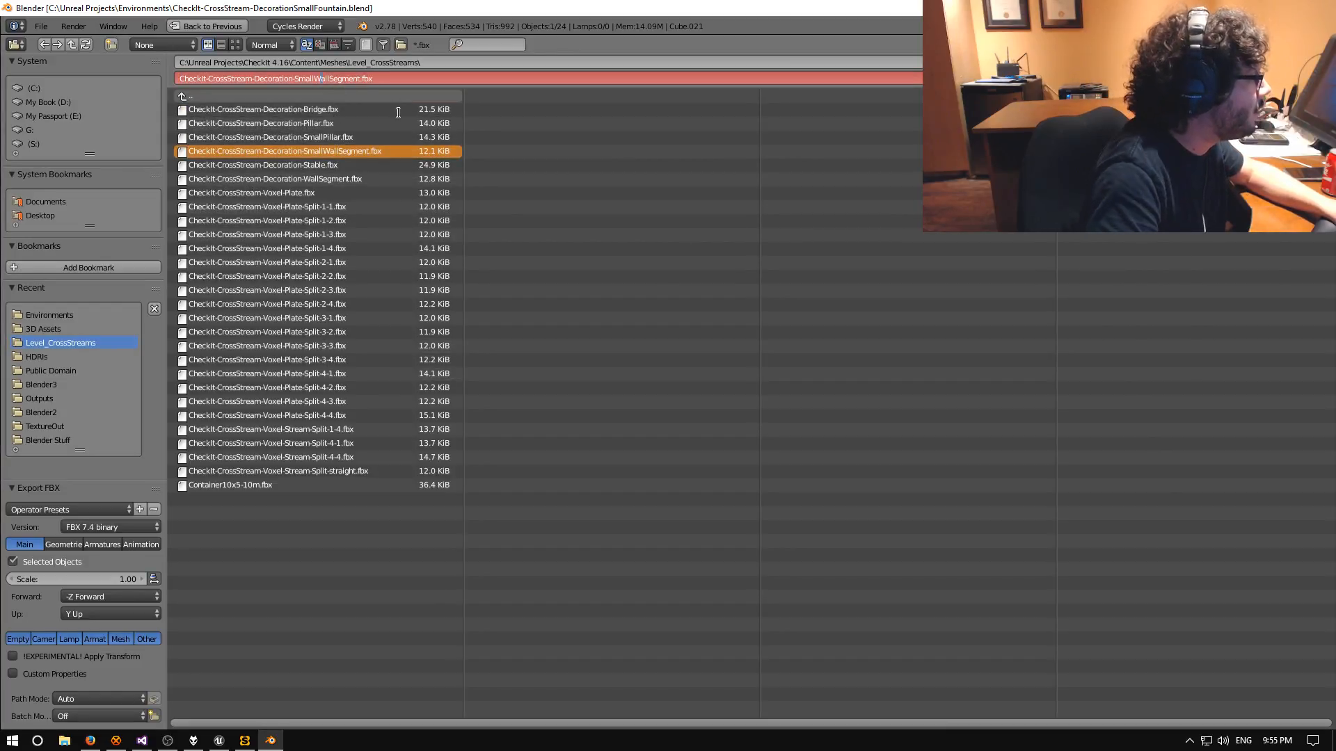
pyautogui.press('Delete')
pyautogui.press('Delete')
pyautogui.press('Delete')
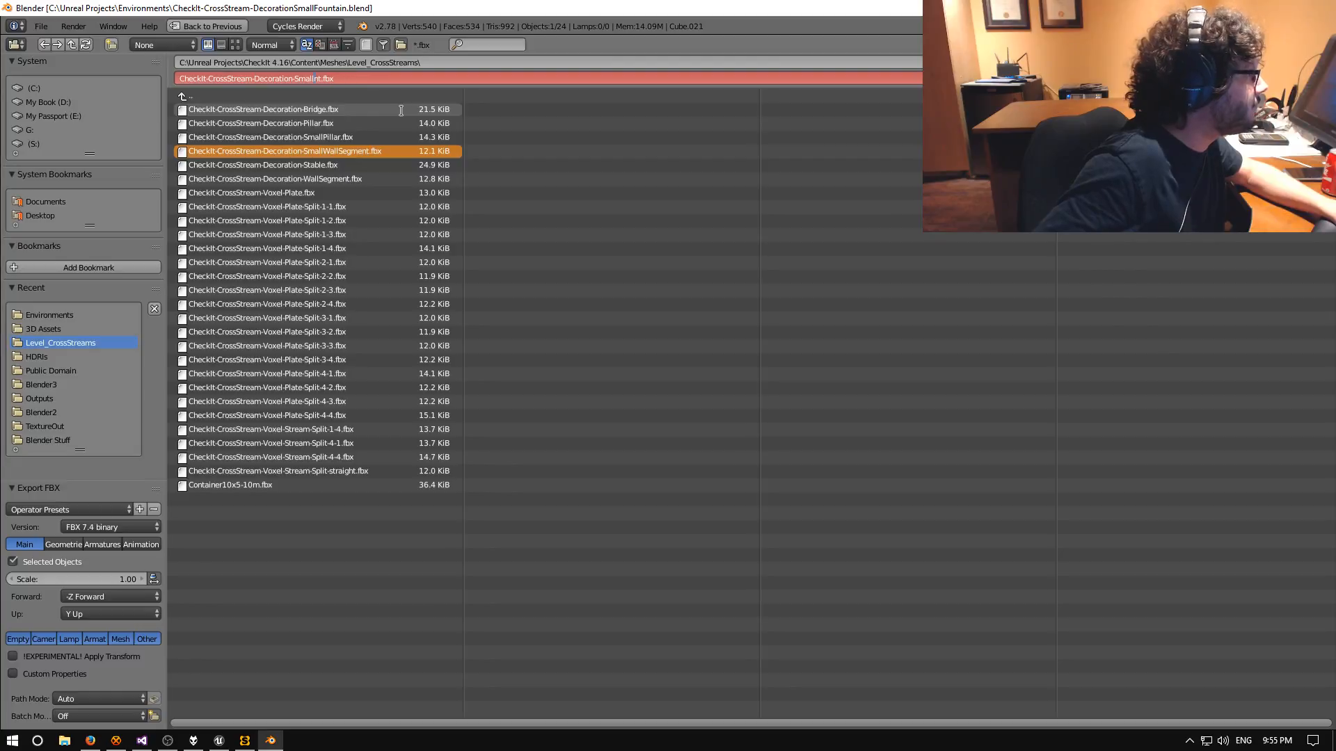
pyautogui.write('Fountain')
pyautogui.press('Return')
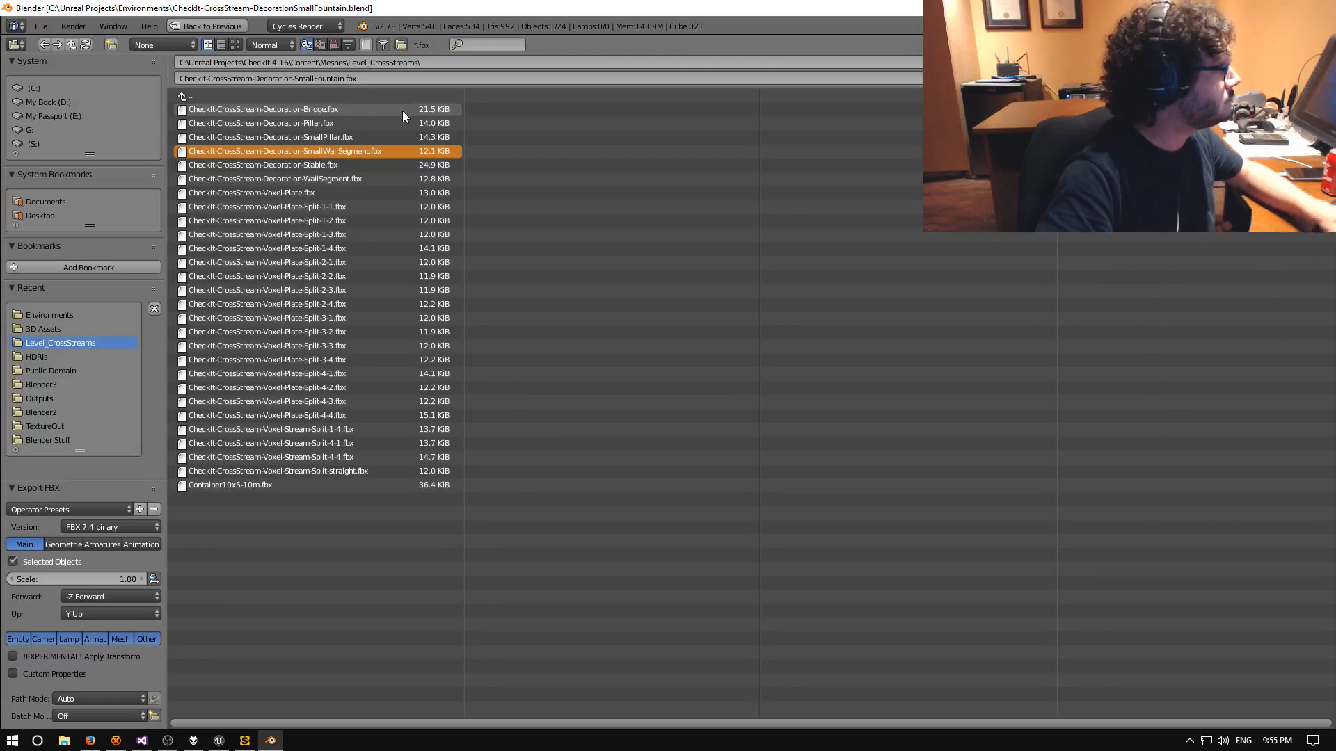
pyautogui.click(1287, 62)
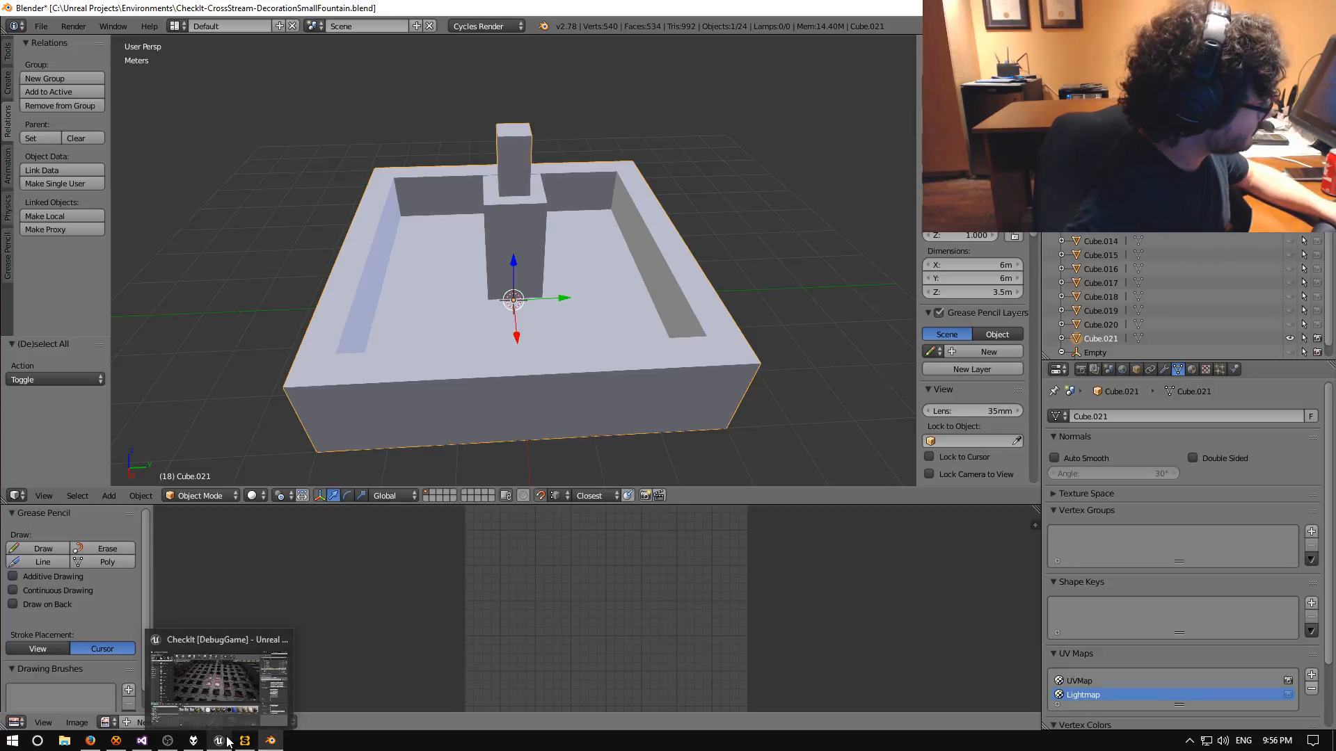
# Switch to Unreal Editor, import the detected small fountain FBX with the existing import options, and close the message log.
pyautogui.click(220, 740)
pyautogui.moveTo(496, 440); pyautogui.dragTo(530, 430, button='right')
pyautogui.click(1071, 709)
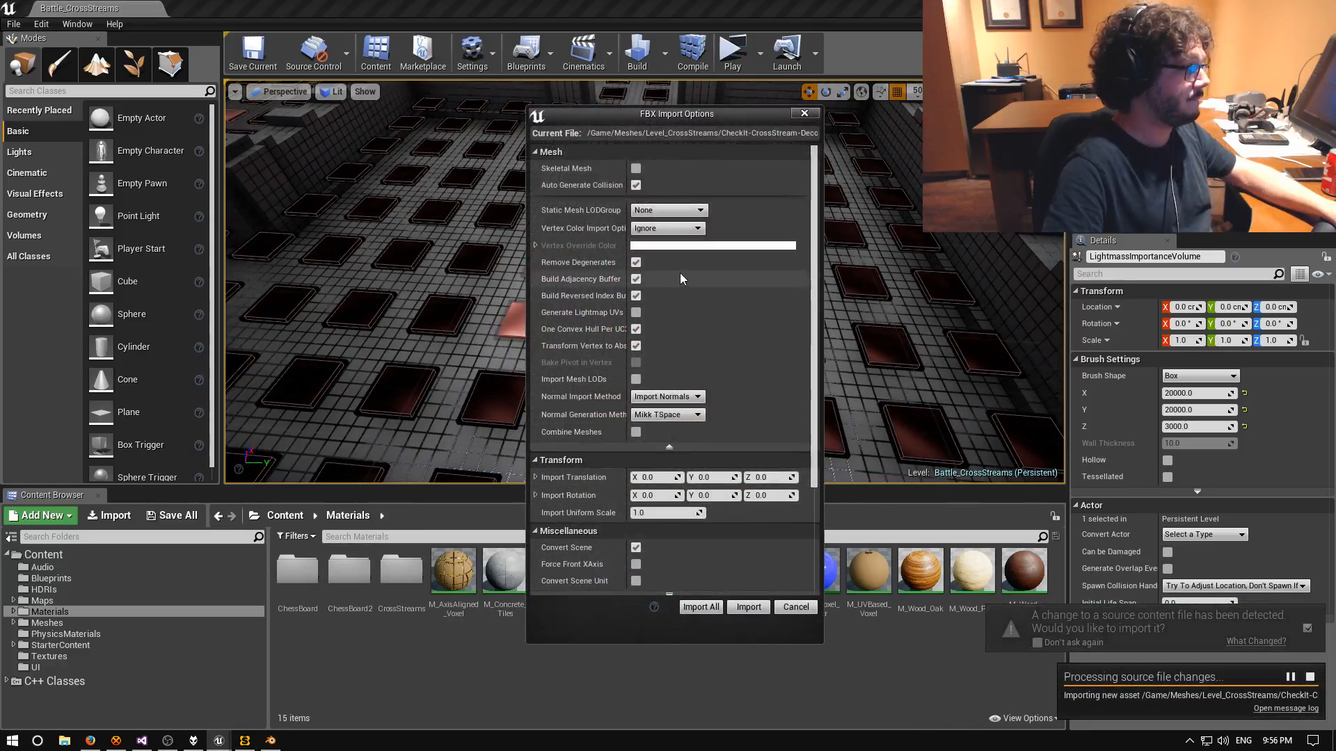
pyautogui.scroll(-4, 760, 411)
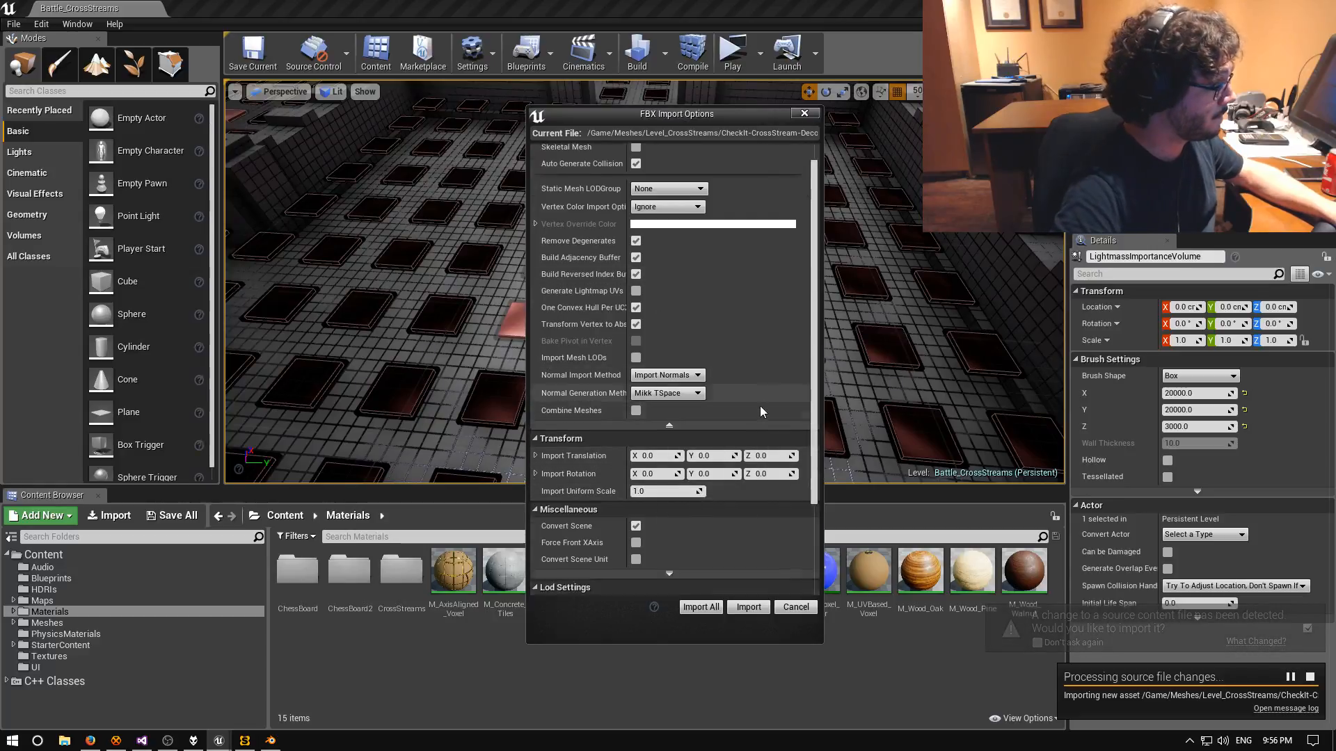
pyautogui.click(700, 608)
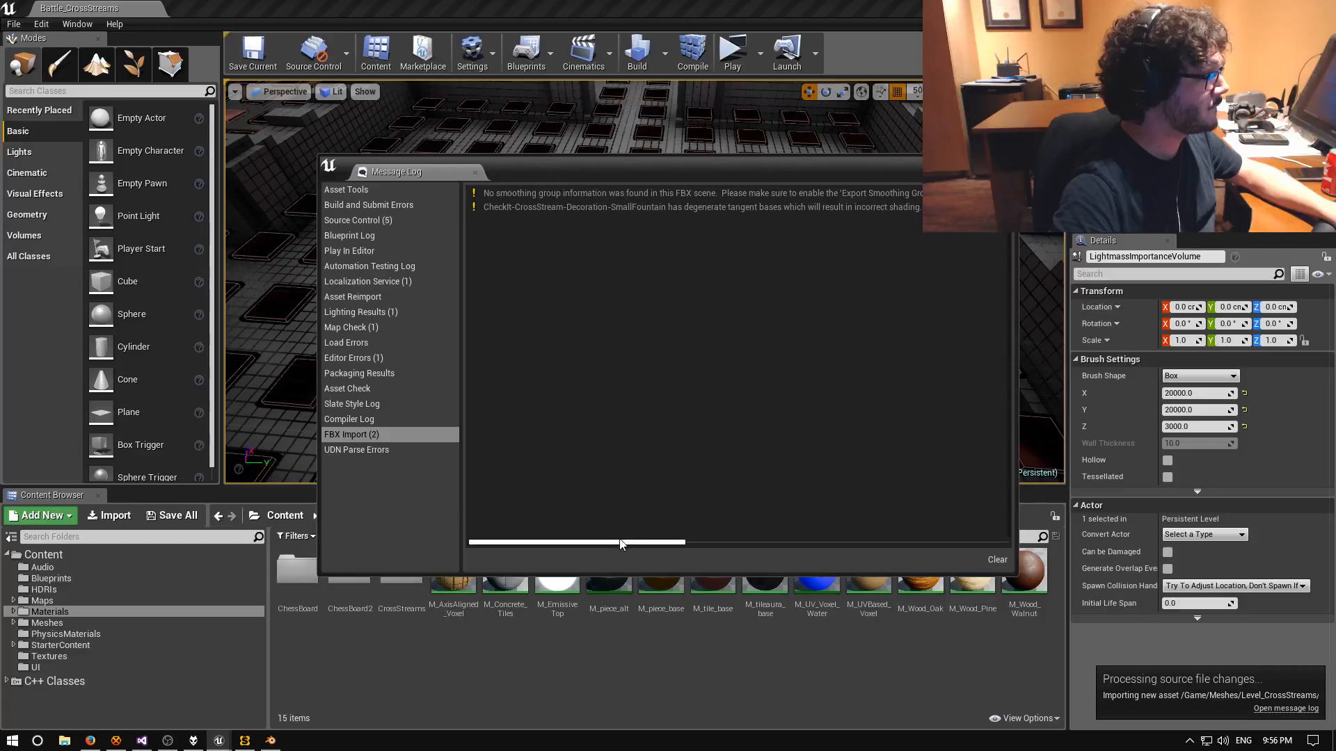
pyautogui.moveTo(619, 543)
pyautogui.mouseDown()
pyautogui.moveTo(729, 548)
pyautogui.moveTo(617, 544)
pyautogui.mouseUp()
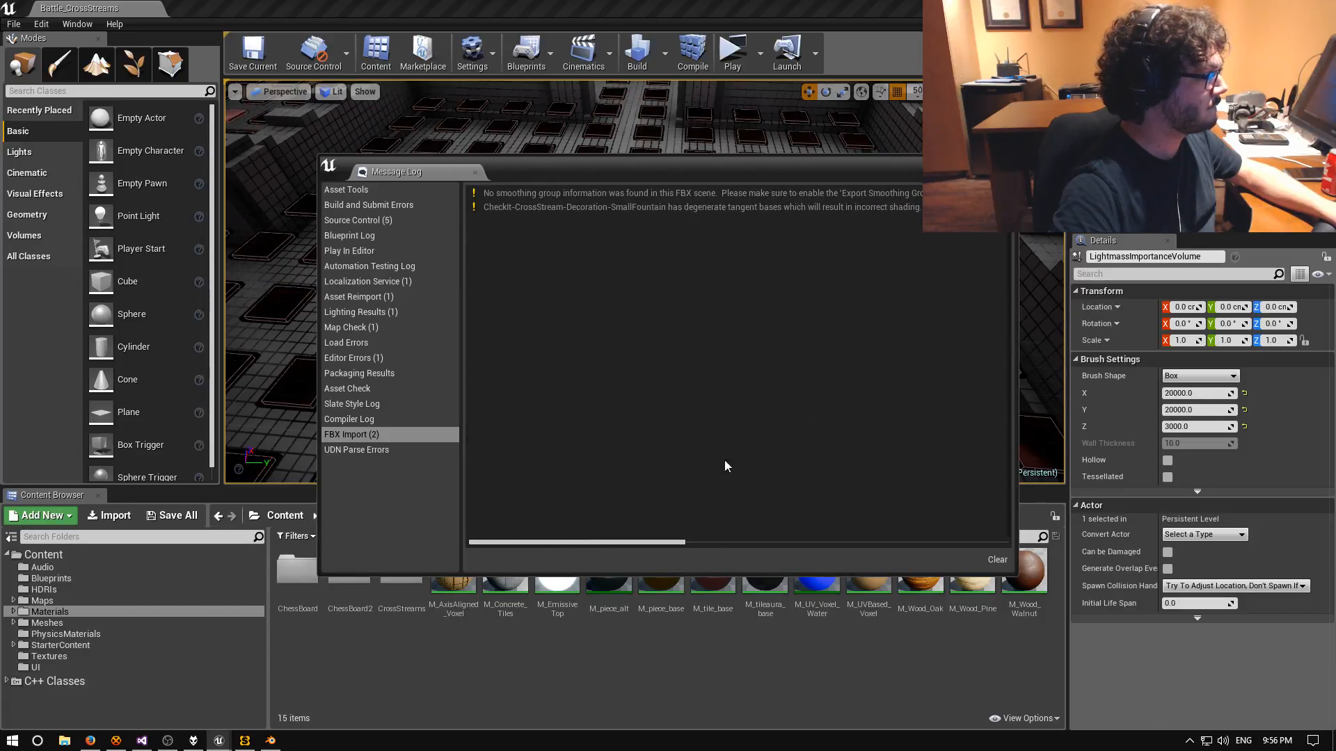
pyautogui.click(1006, 163)
# Force-delete the 50cm and 25cm materials from the Meshes/Level_CrossStreams folder.
pyautogui.doubleClick(411, 576)
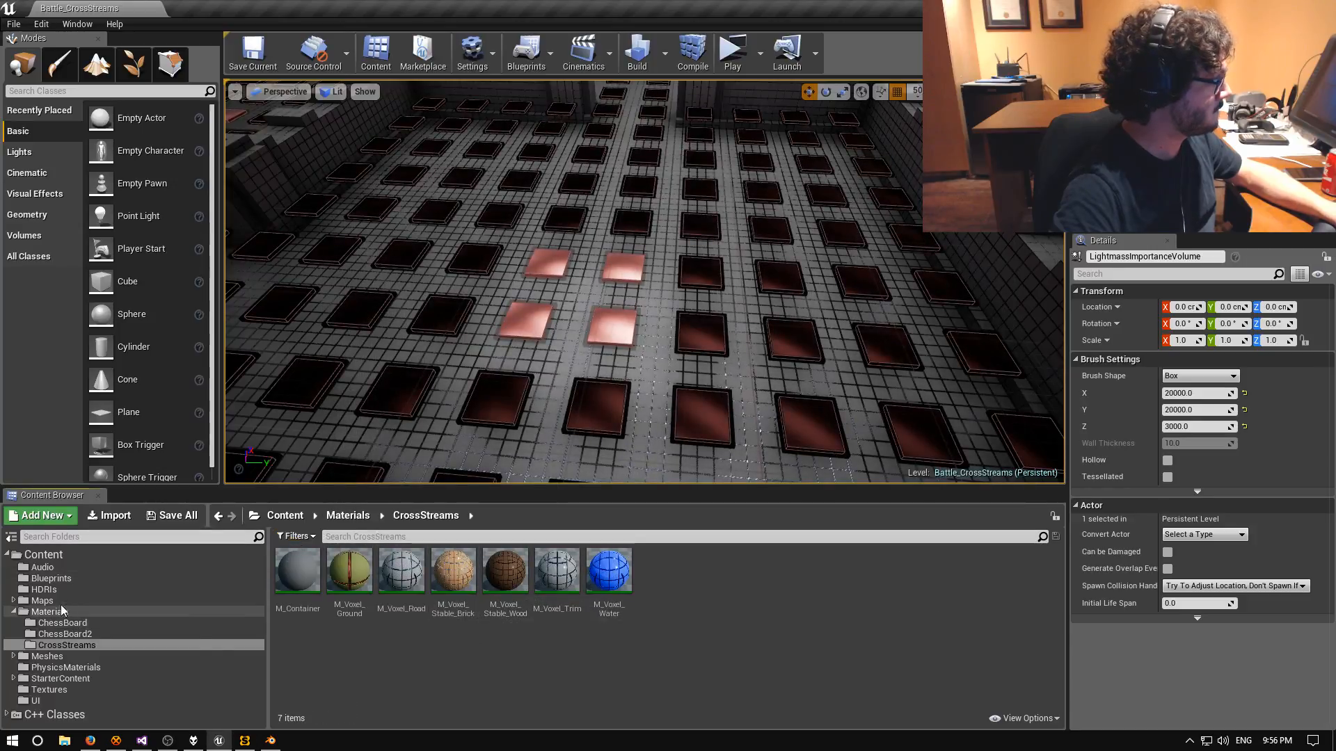
pyautogui.click(174, 656)
pyautogui.doubleClick(349, 570)
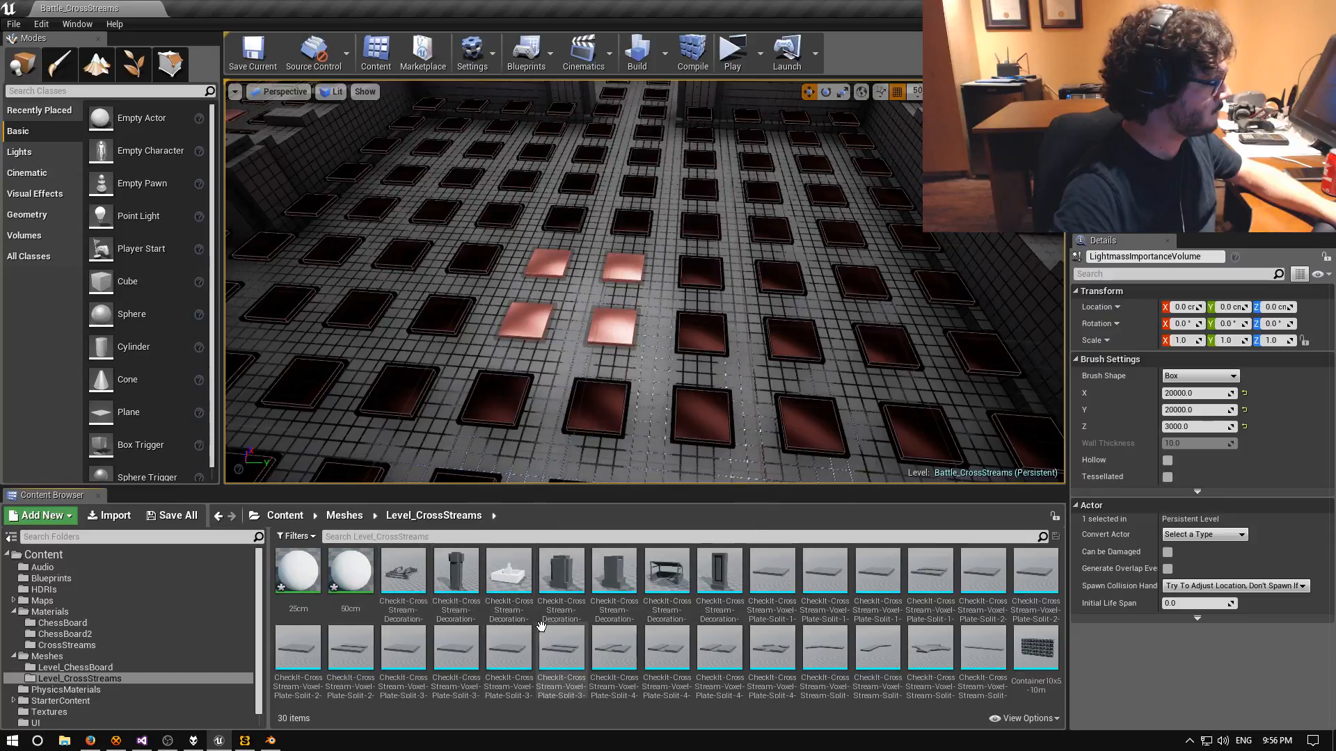
pyautogui.click(353, 564)
pyautogui.press('Delete')
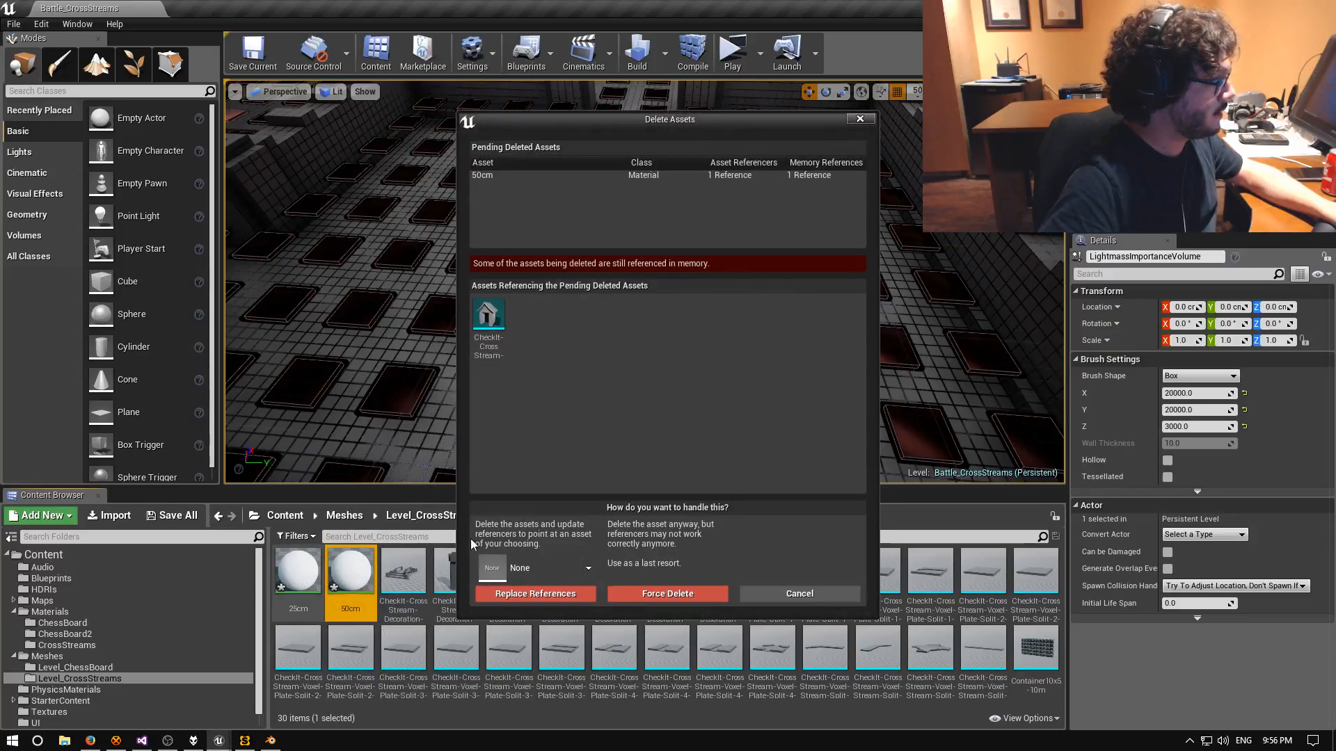
pyautogui.click(647, 594)
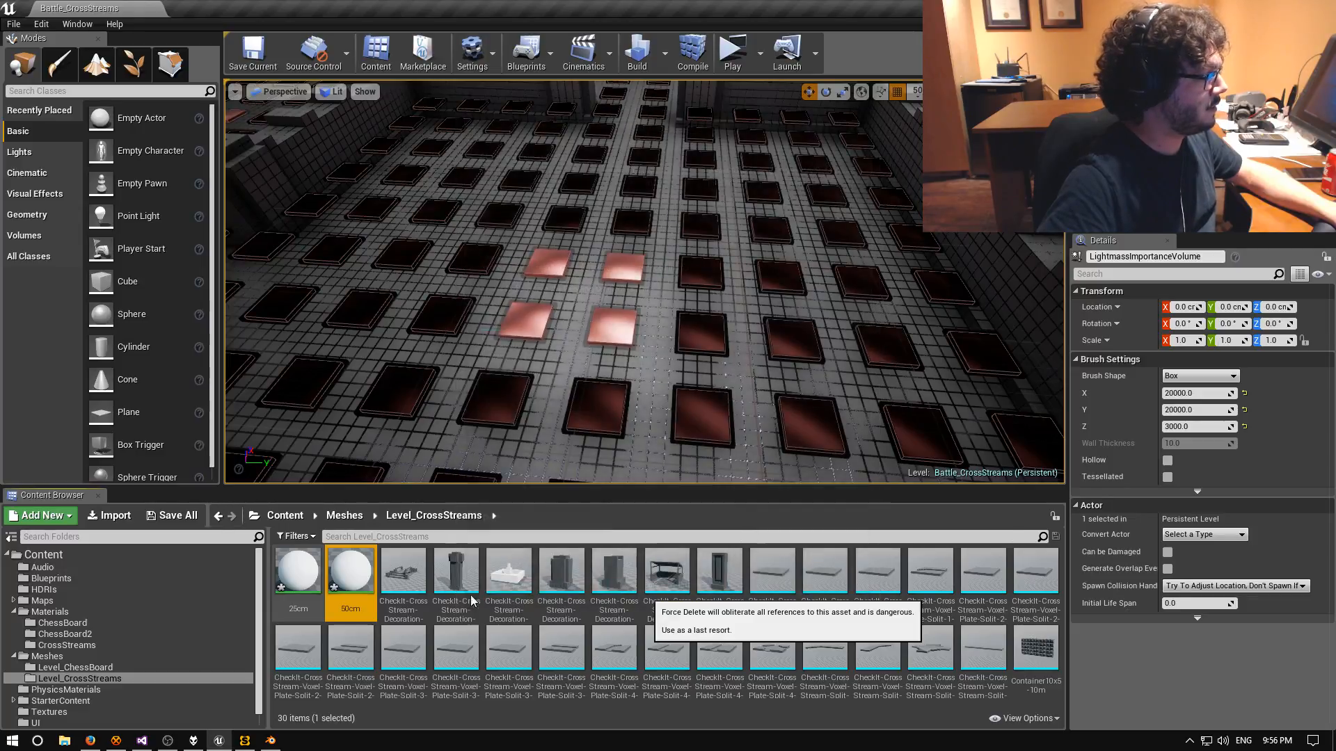
pyautogui.click(295, 578)
pyautogui.press('Delete')
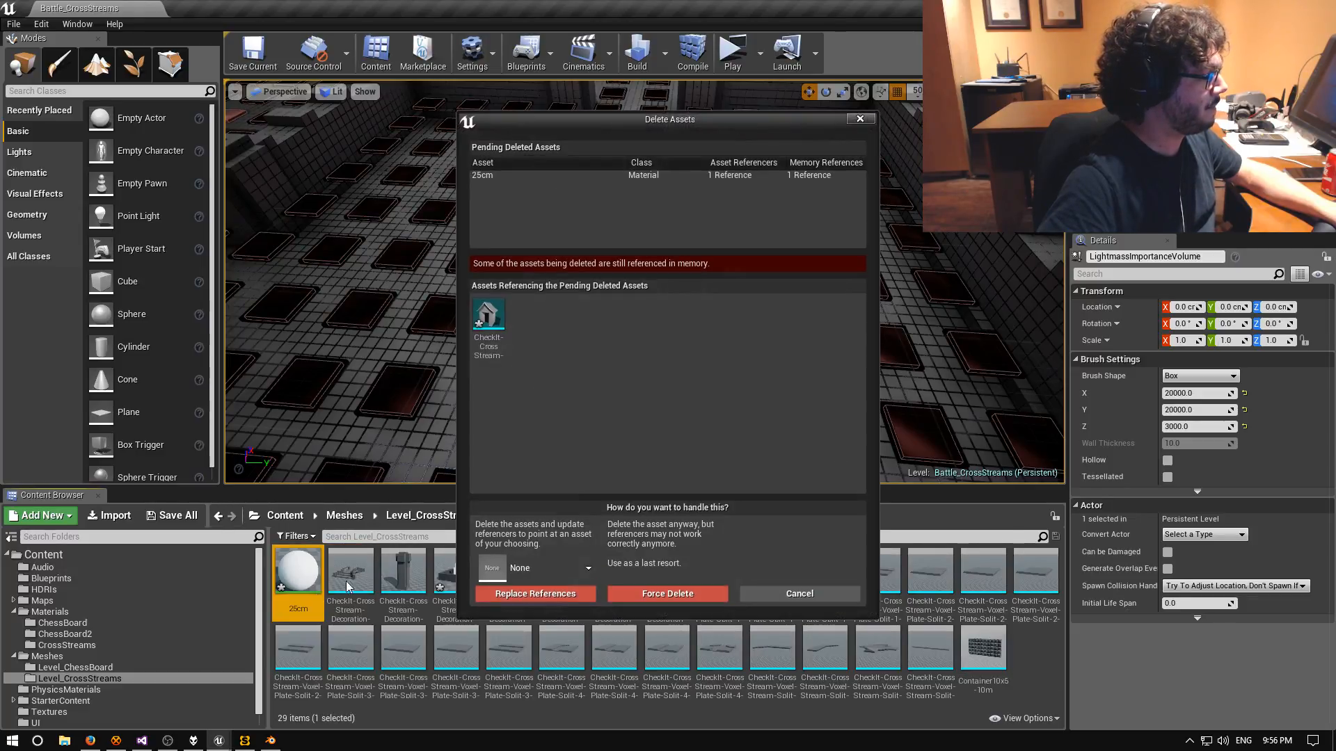
pyautogui.click(635, 593)
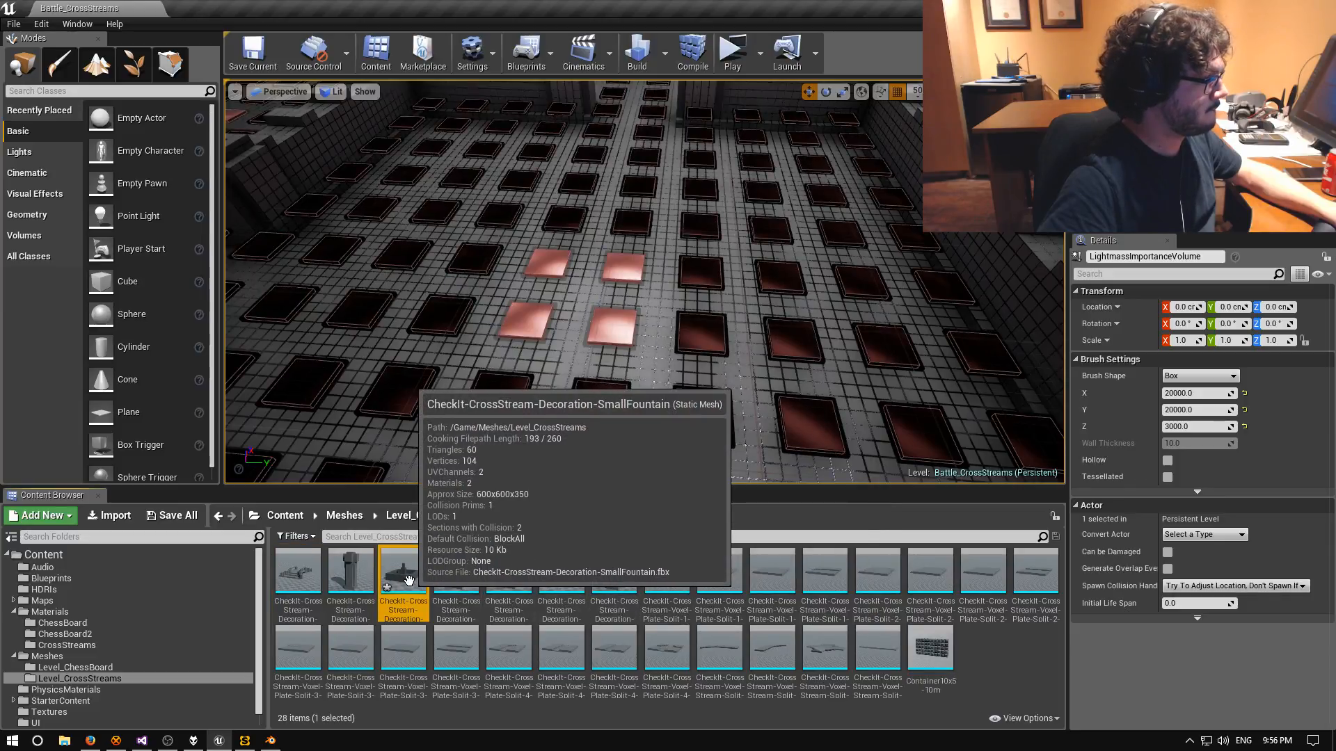
# Place the small fountain mesh around the four bright tiles at about X -3950, Y -600, Z -150, and inspect its base.
pyautogui.moveTo(409, 577); pyautogui.dragTo(579, 326)
pyautogui.moveTo(575, 474); pyautogui.dragTo(970, 505, button='right')
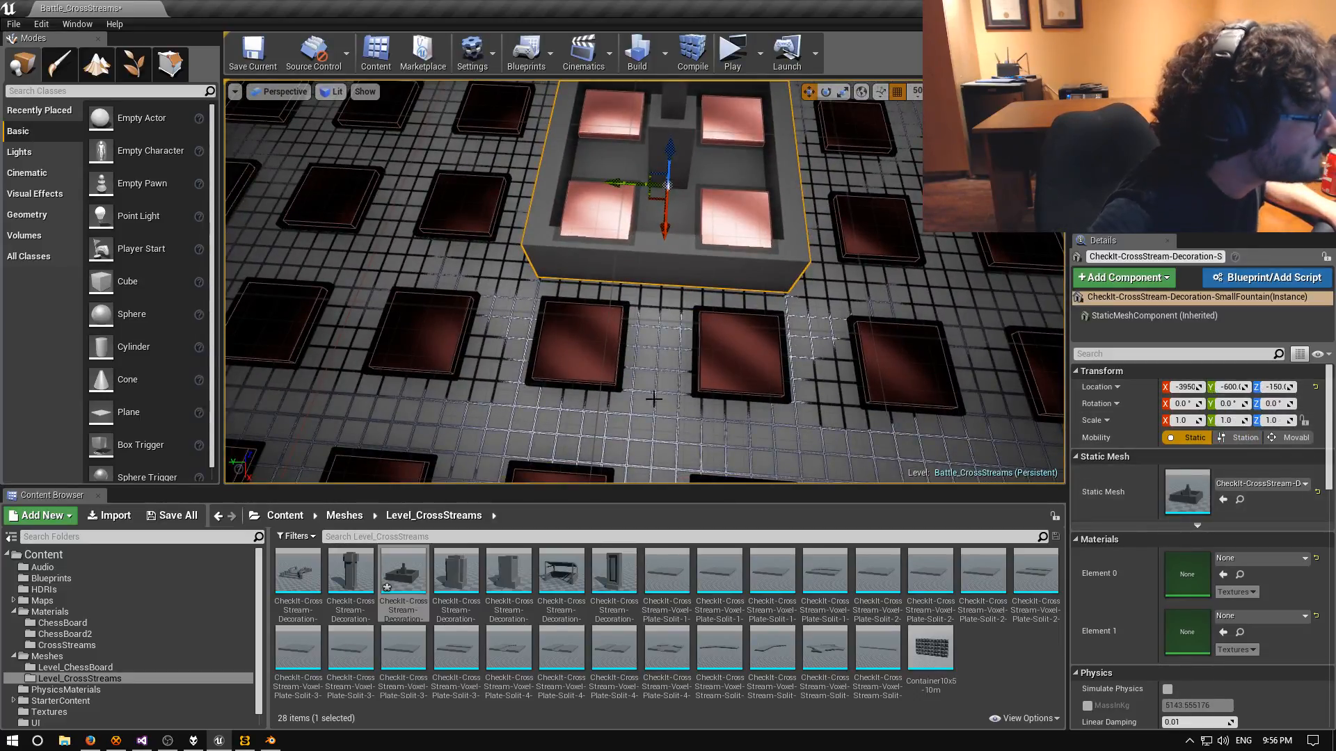
pyautogui.moveTo(960, 389); pyautogui.dragTo(995, 327, button='right')
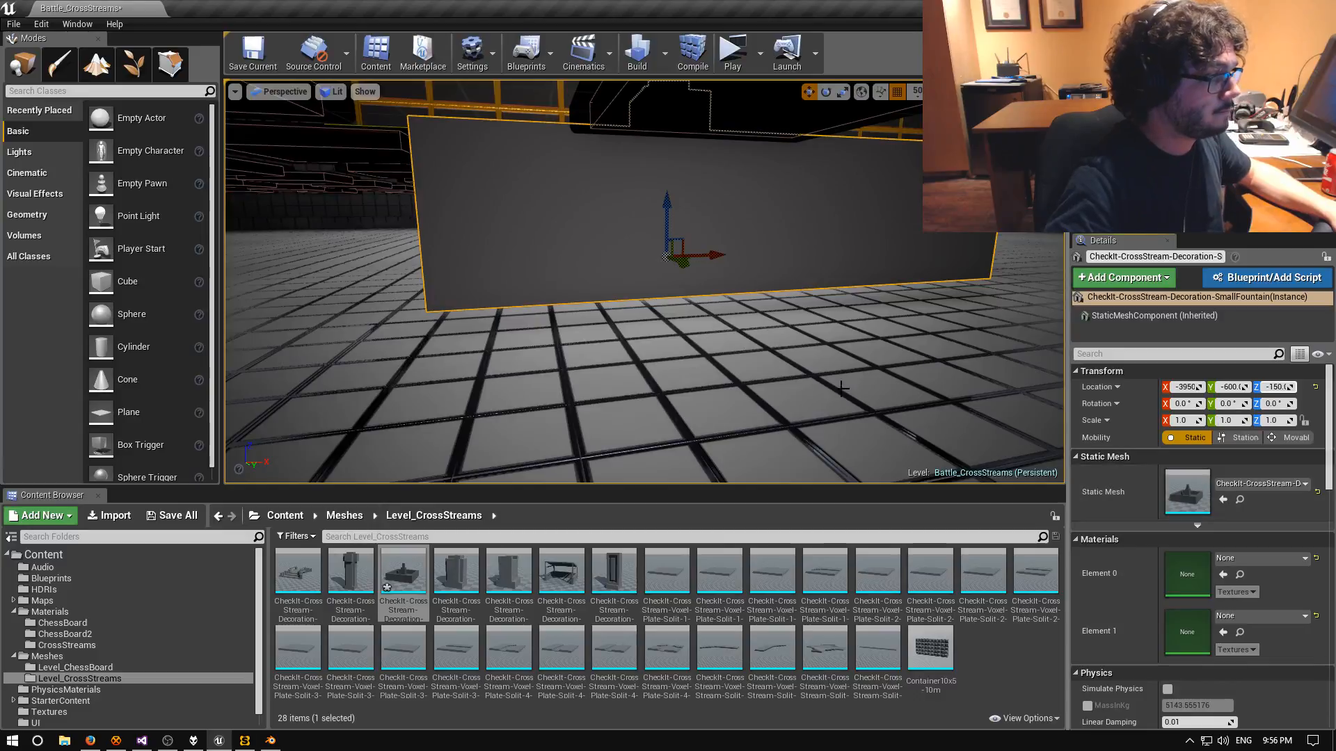
pyautogui.moveTo(1002, 355); pyautogui.dragTo(997, 355, button='right')
# Lower the placed fountain by setting its Z location to -170 cm.
pyautogui.rightClick(802, 362)
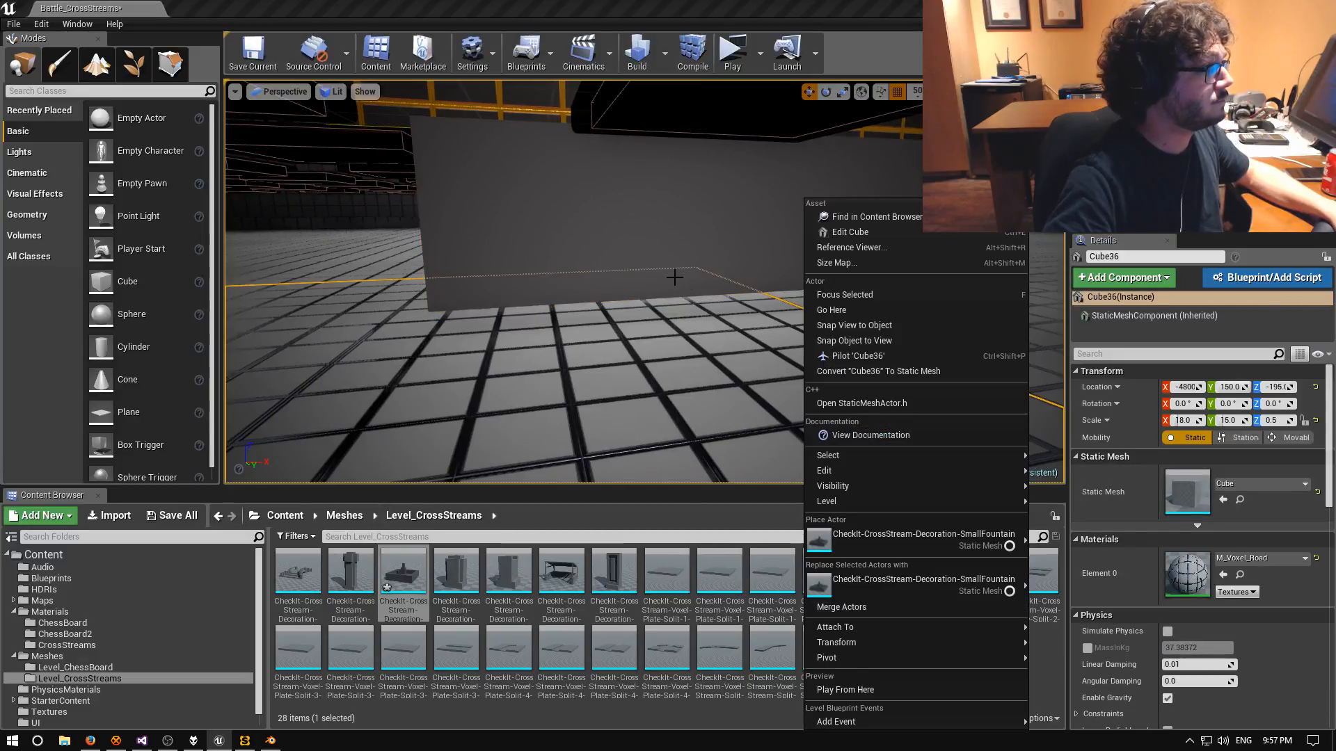
pyautogui.click(631, 219)
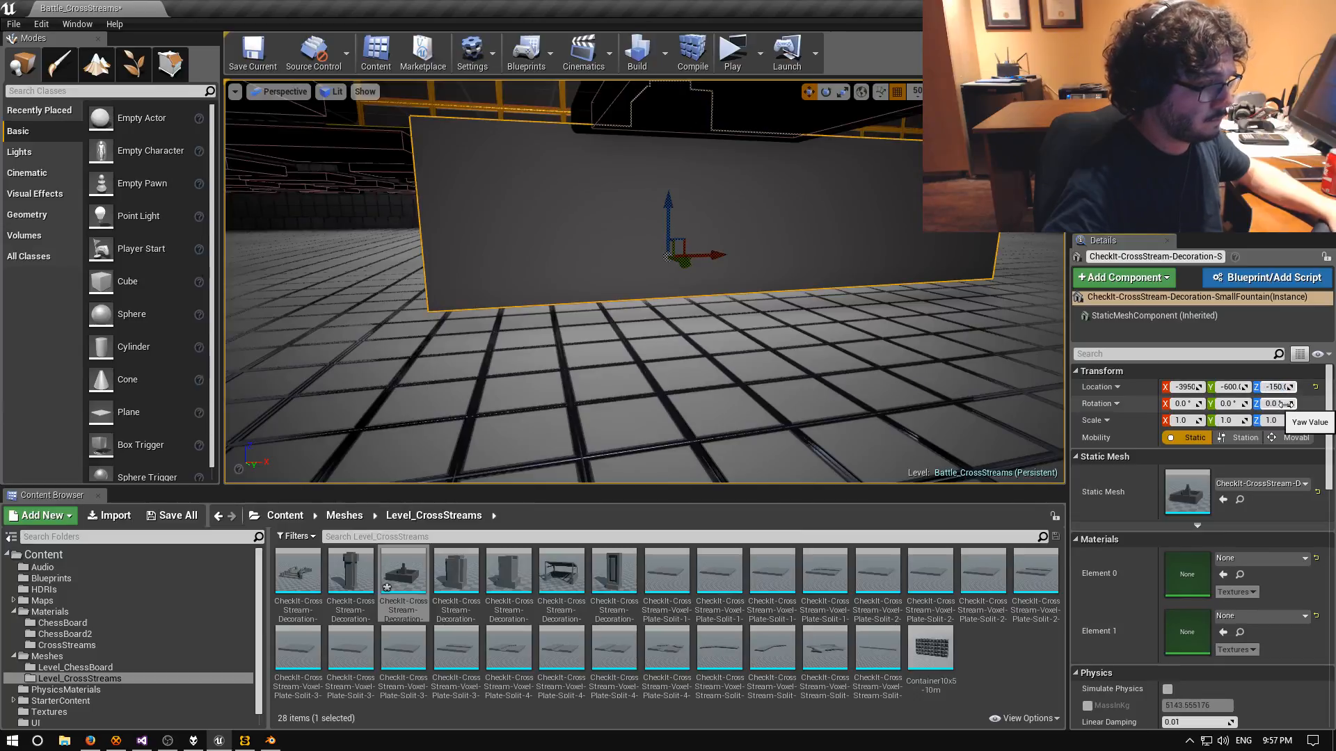
pyautogui.write('0')
pyautogui.press('Return')
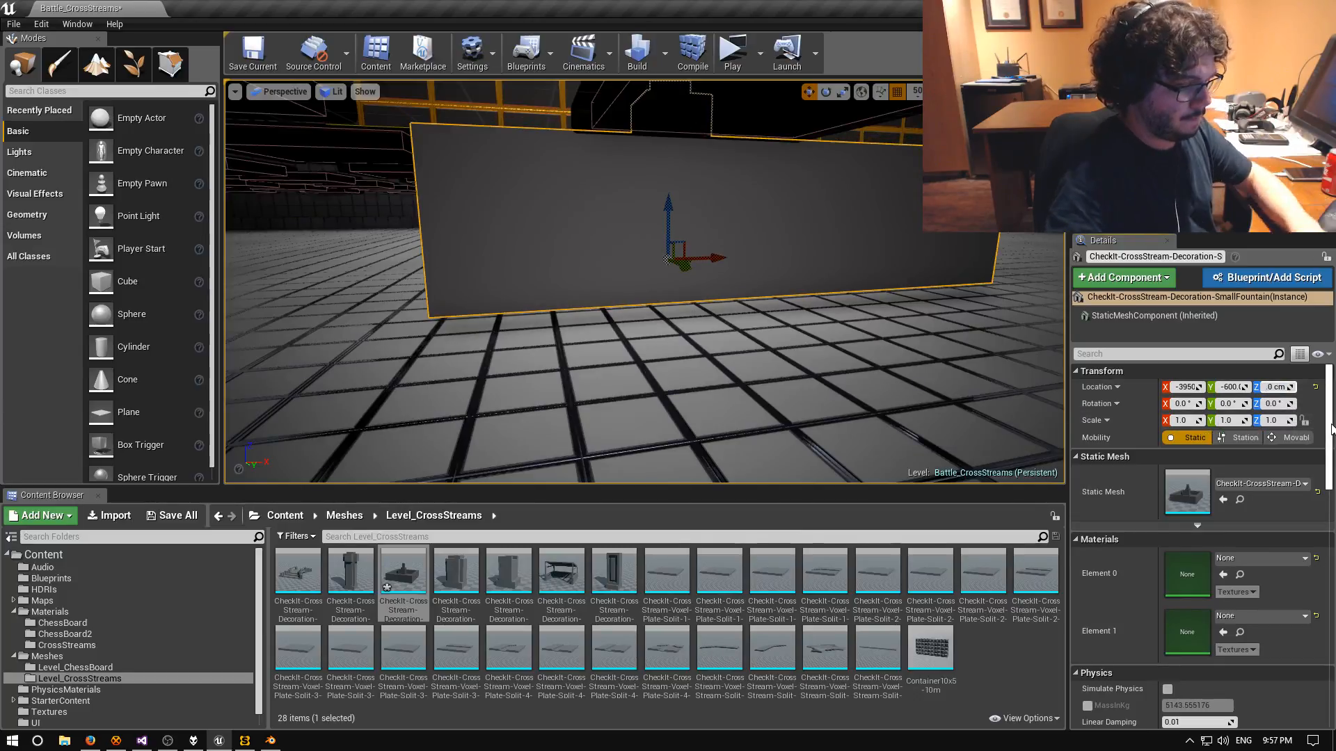
pyautogui.press('Return')
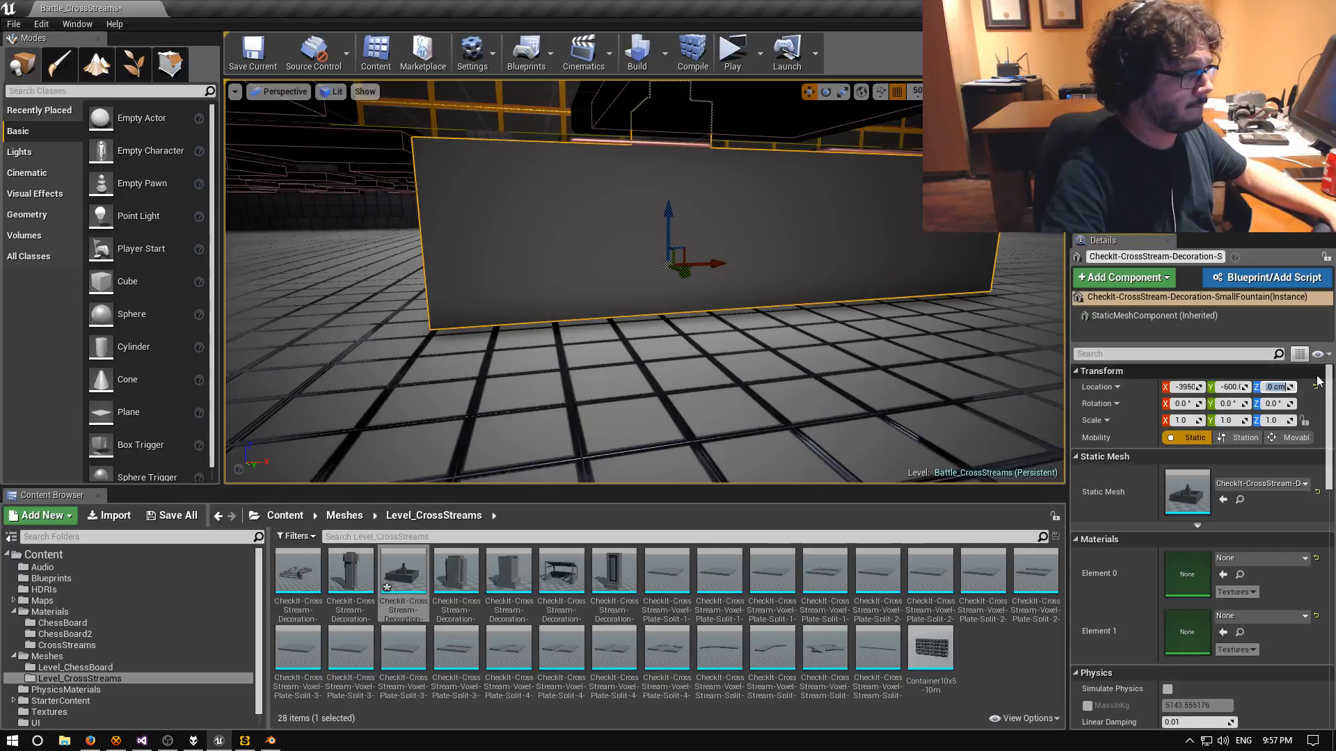
pyautogui.press('Home')
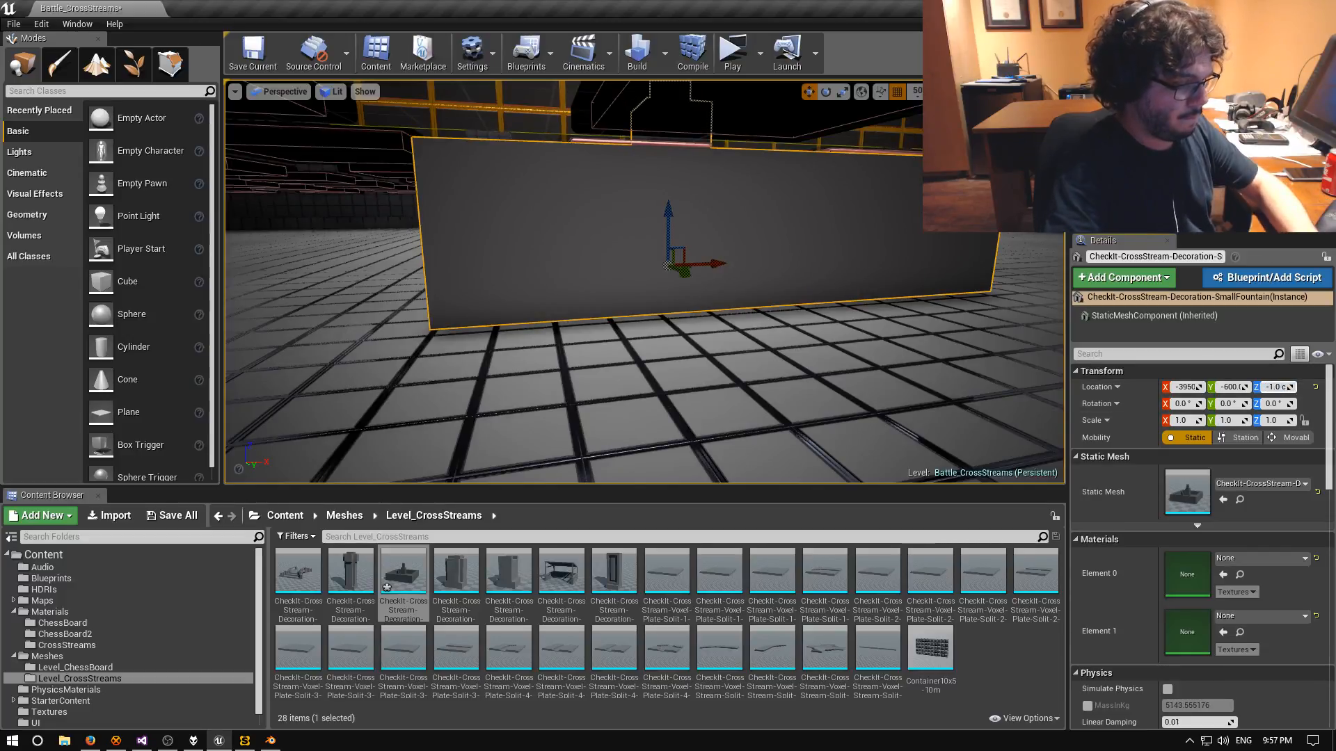
pyautogui.write('0')
pyautogui.press('Return')
pyautogui.moveTo(707, 390); pyautogui.dragTo(803, 390, button='right')
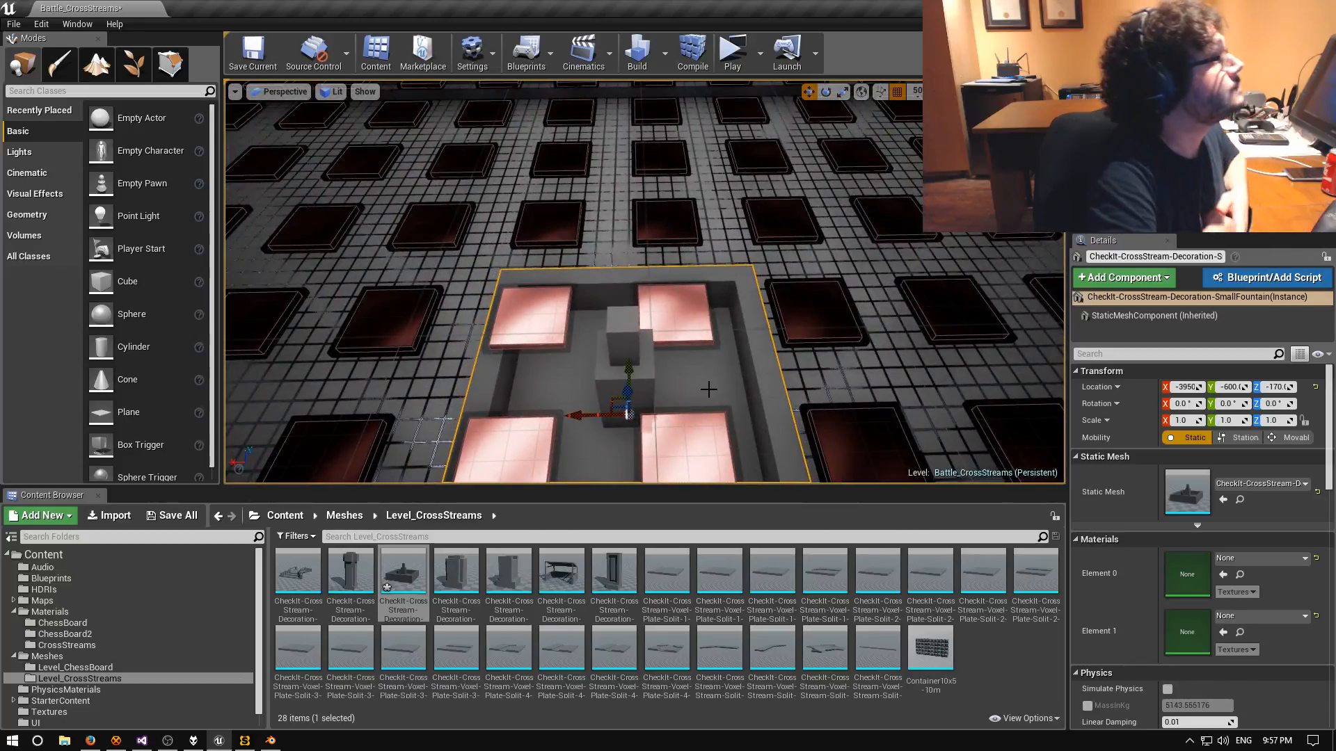
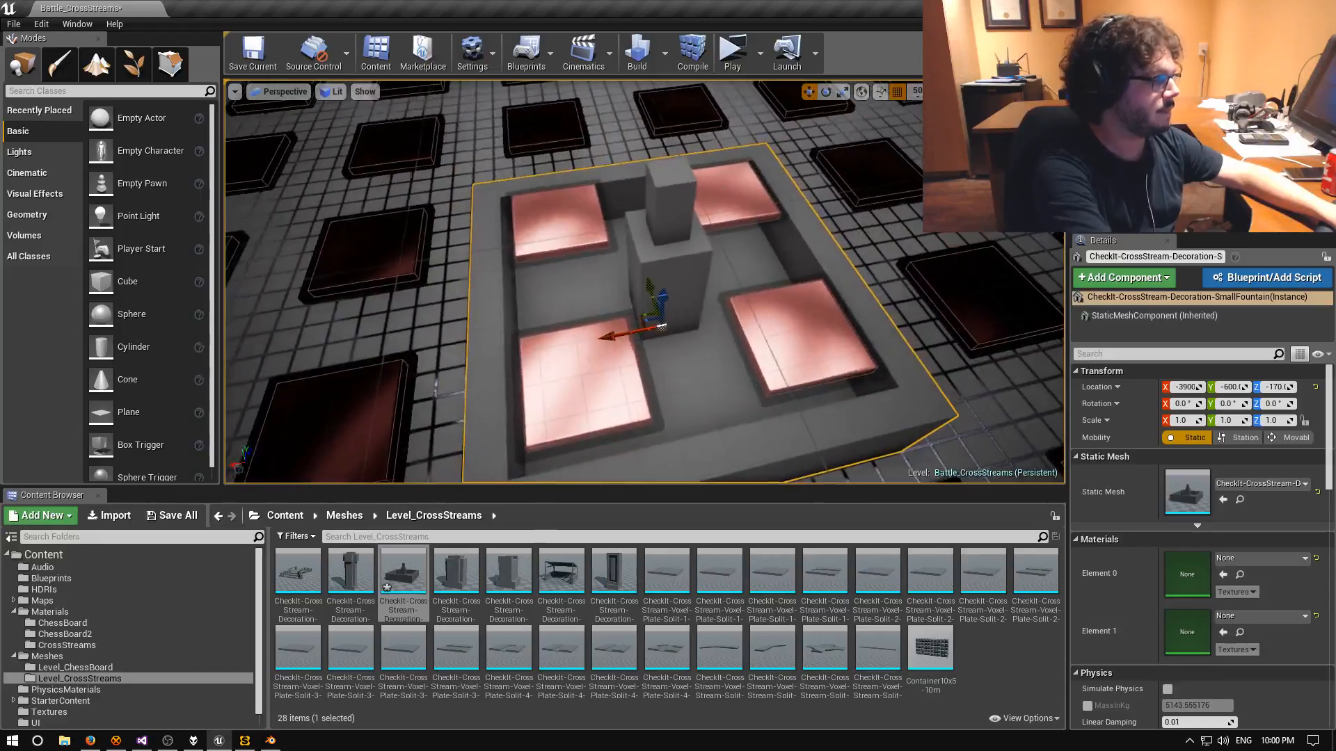
# Search the available materials for "road" for the fountain's Element 0 slot.
pyautogui.click(1246, 565)
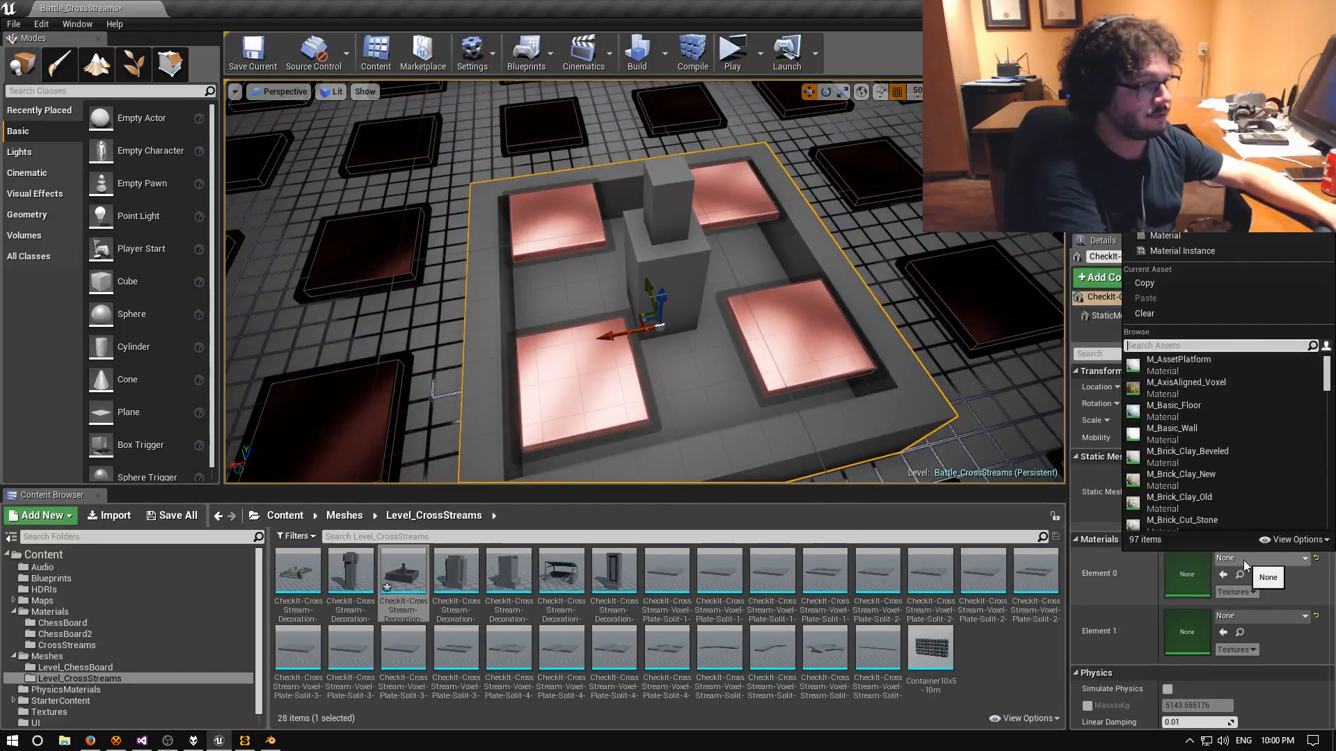
pyautogui.write('road')
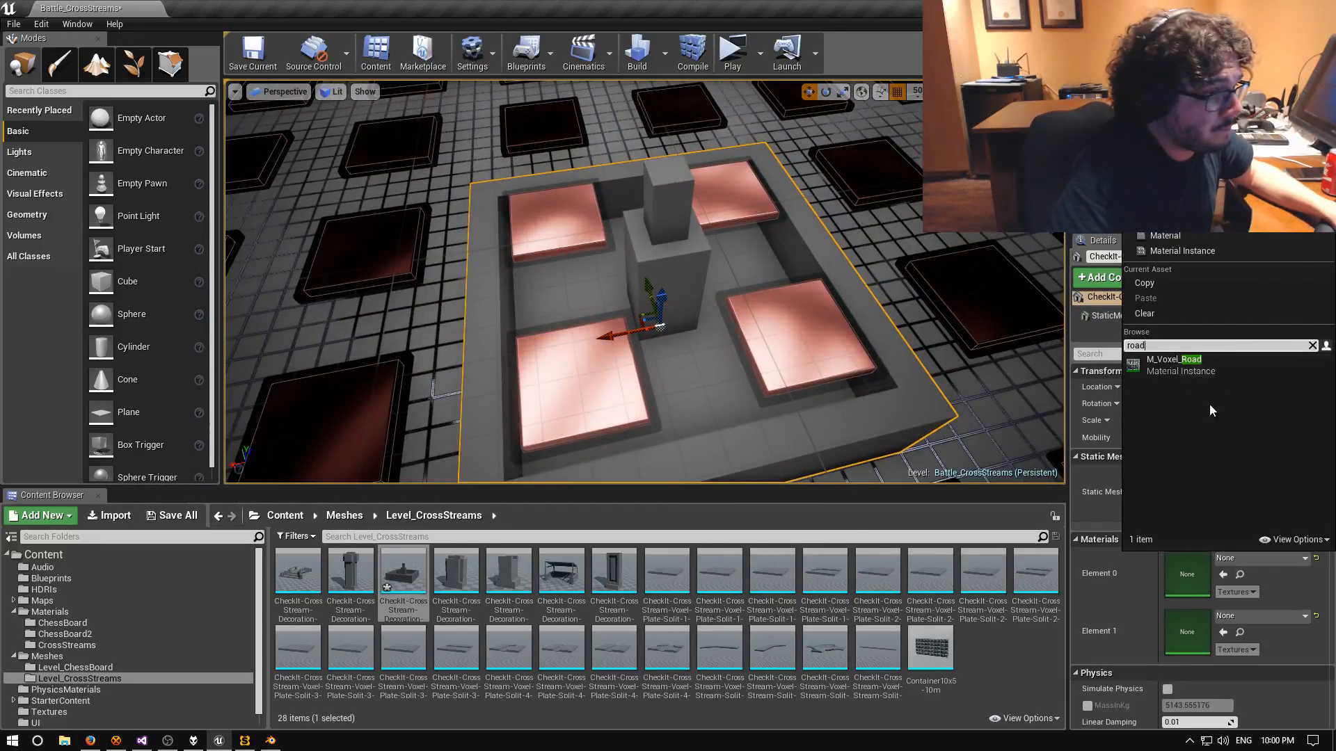
# Assign the M_Voxel_Road material instance to material Element 0 of the small fountain.
pyautogui.click(1184, 361)
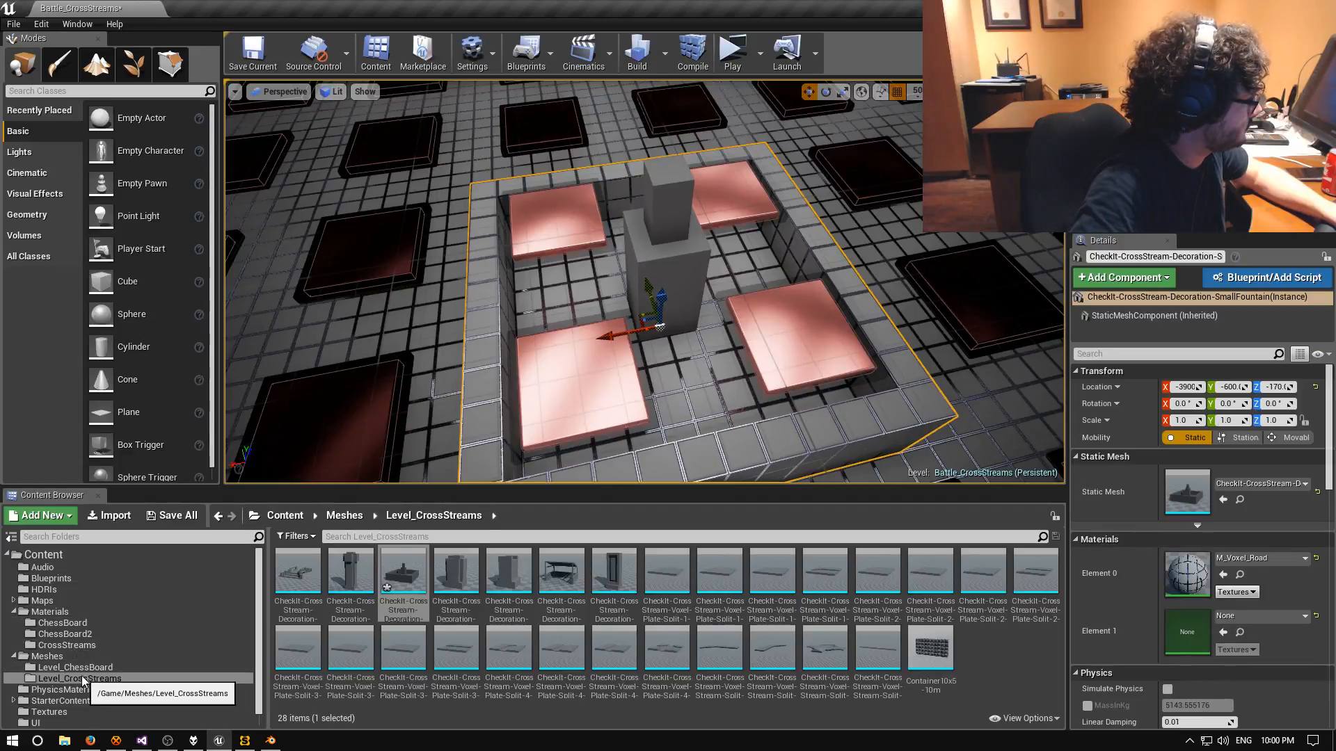
# Duplicate the M_Voxel_Road material instance in the Materials/CrossStreams folder and name the copy M_Voxel_25cm.
pyautogui.click(64, 645)
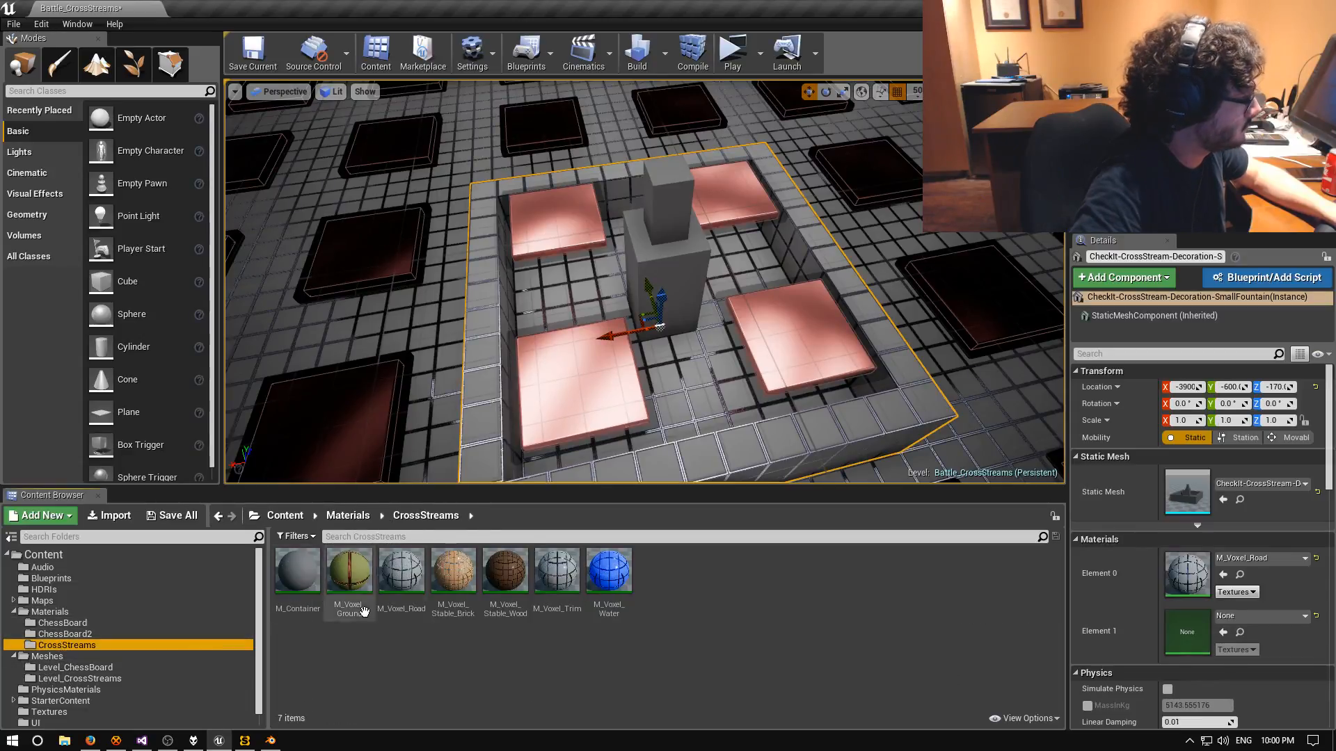
pyautogui.rightClick(401, 574)
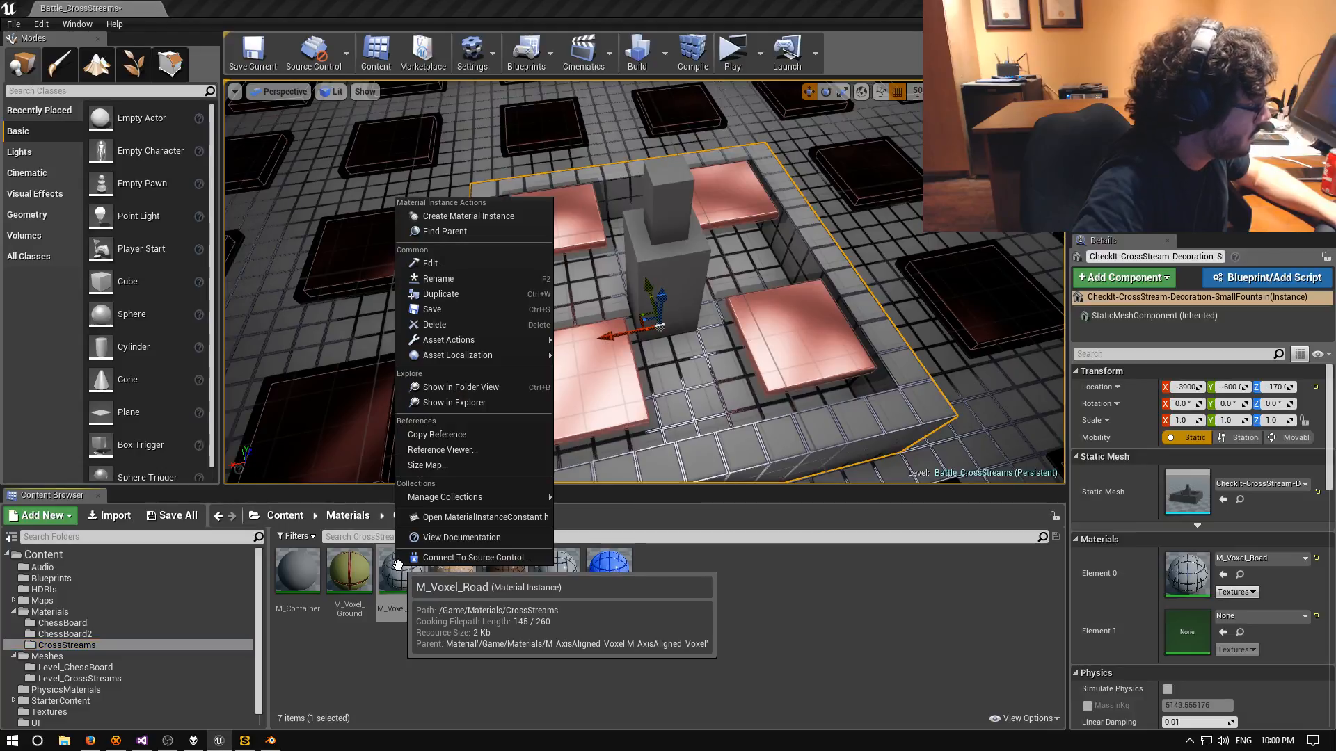
pyautogui.click(476, 295)
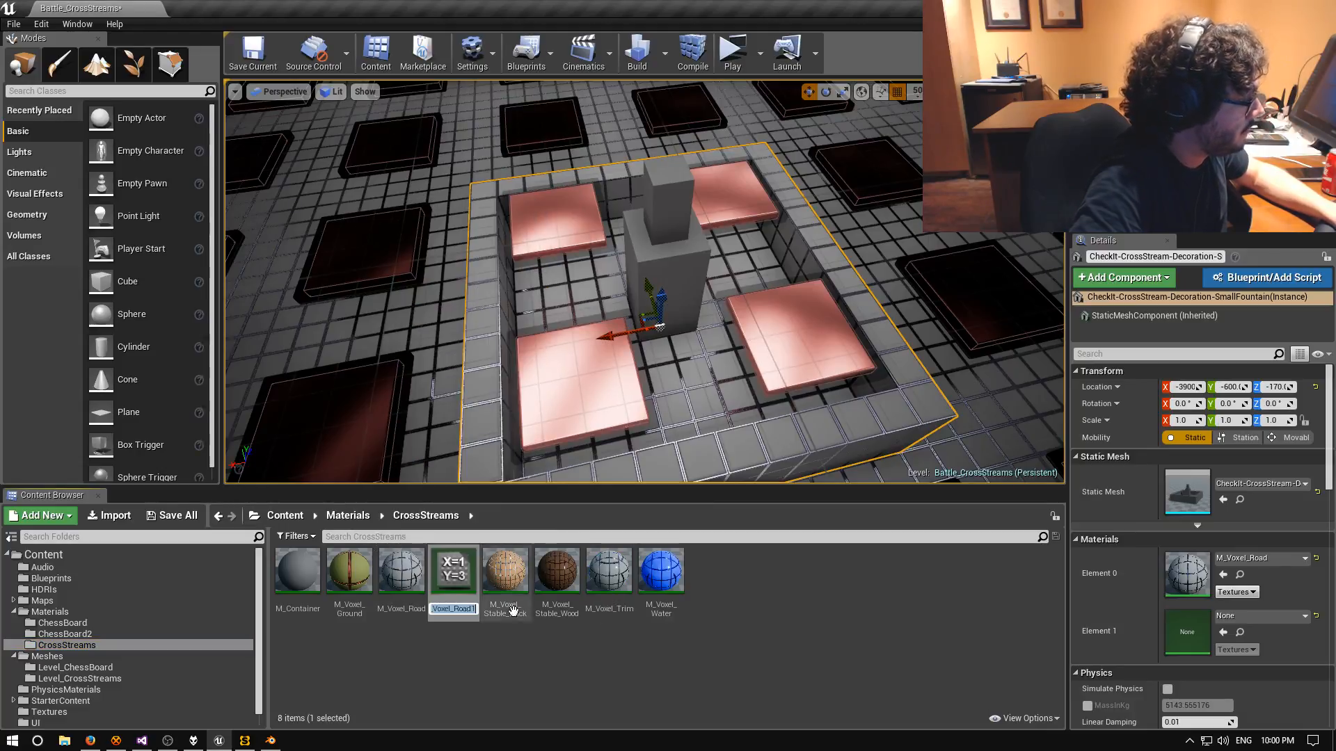
pyautogui.press('BackSpace')
pyautogui.press('BackSpace')
pyautogui.press('BackSpace')
pyautogui.press('BackSpace')
pyautogui.press('BackSpace')
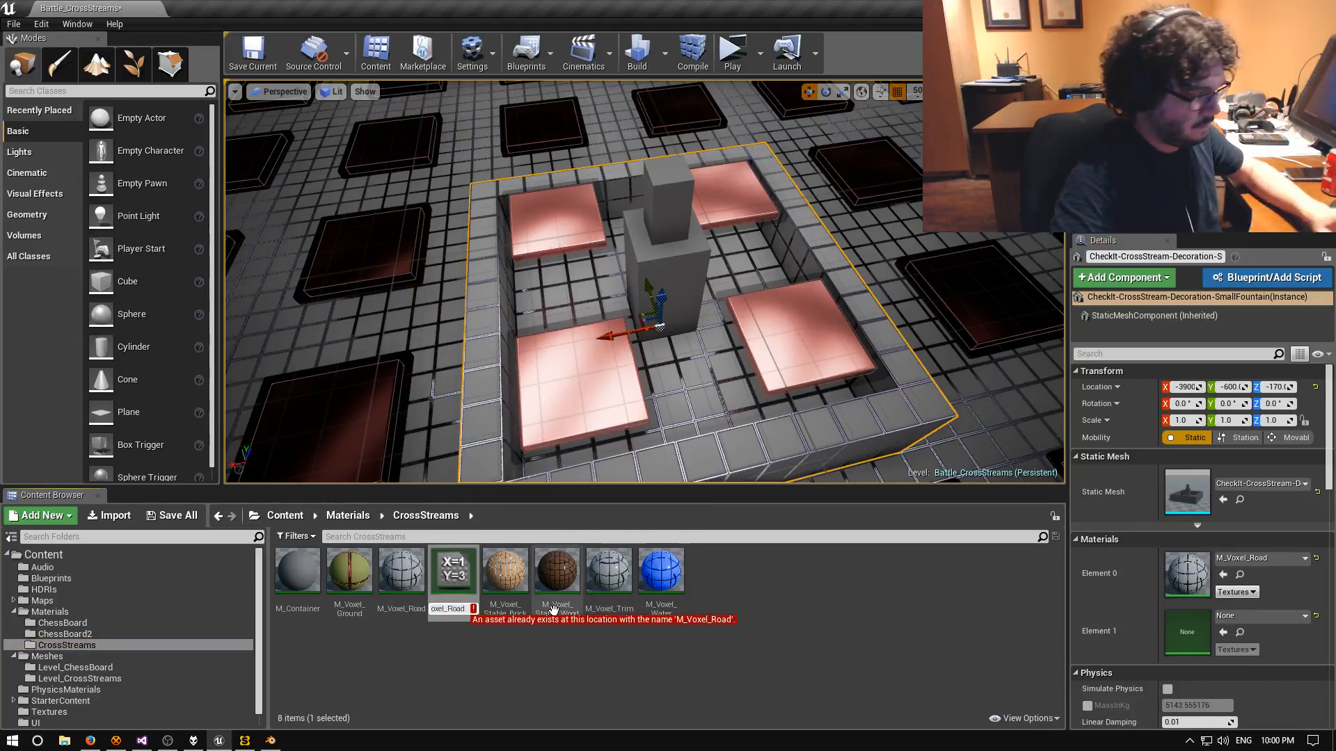
pyautogui.write('25')
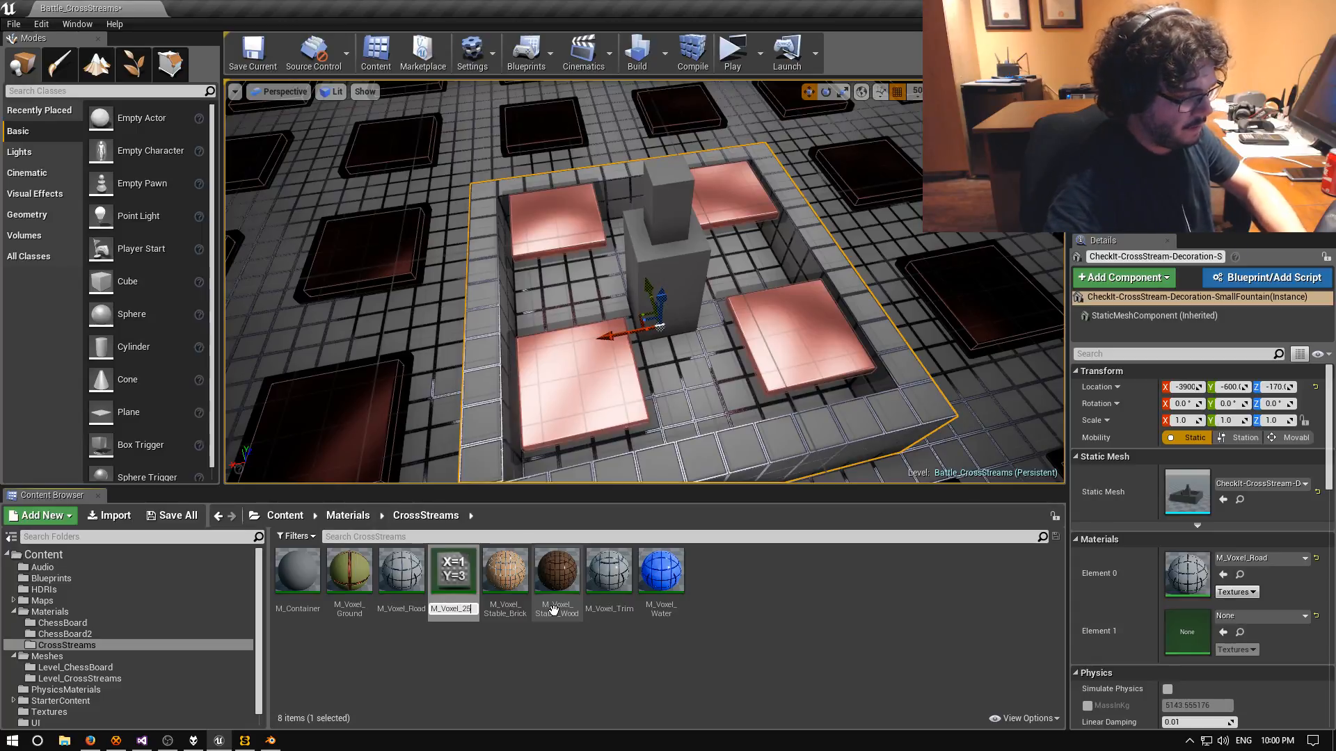
pyautogui.write('cm')
pyautogui.press('Return')
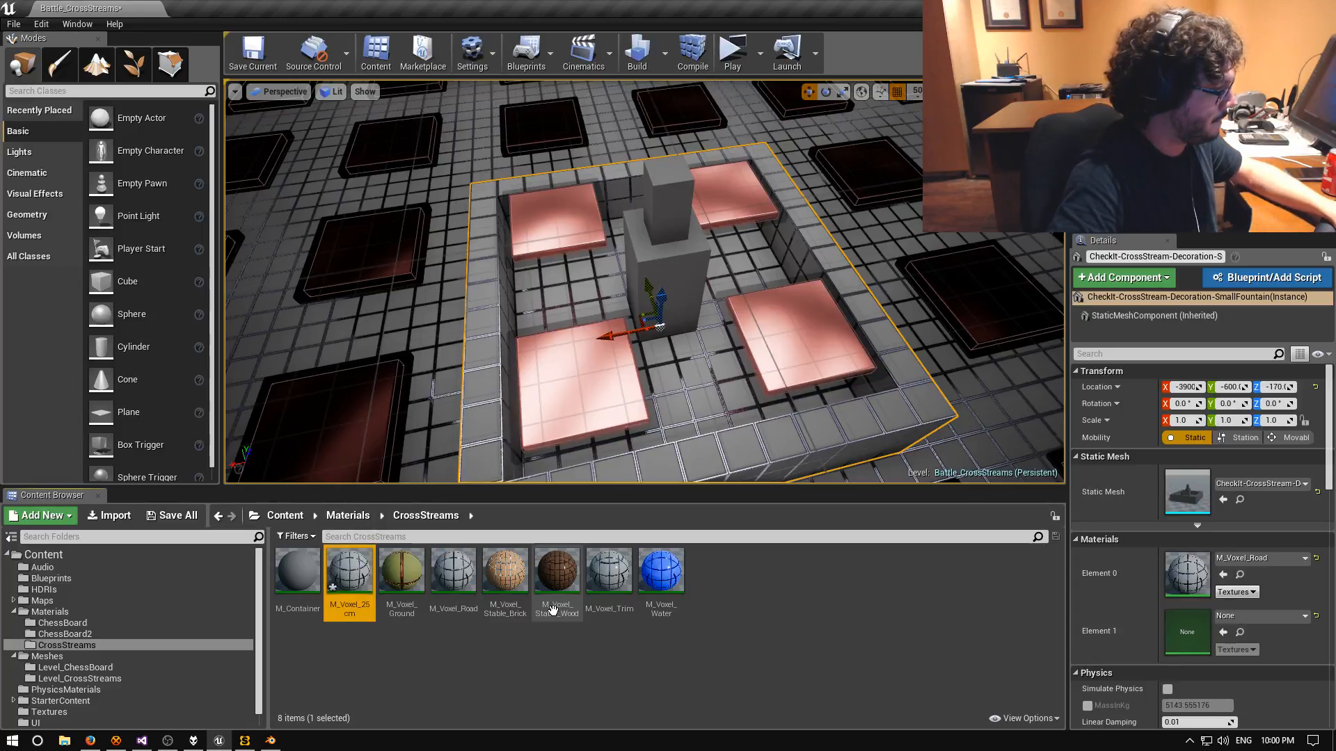
# Set the VoxelSize parameter of M_Voxel_25cm to 25, save the material instance and close its editor.
pyautogui.doubleClick(350, 571)
pyautogui.scroll(-2, 343, 379)
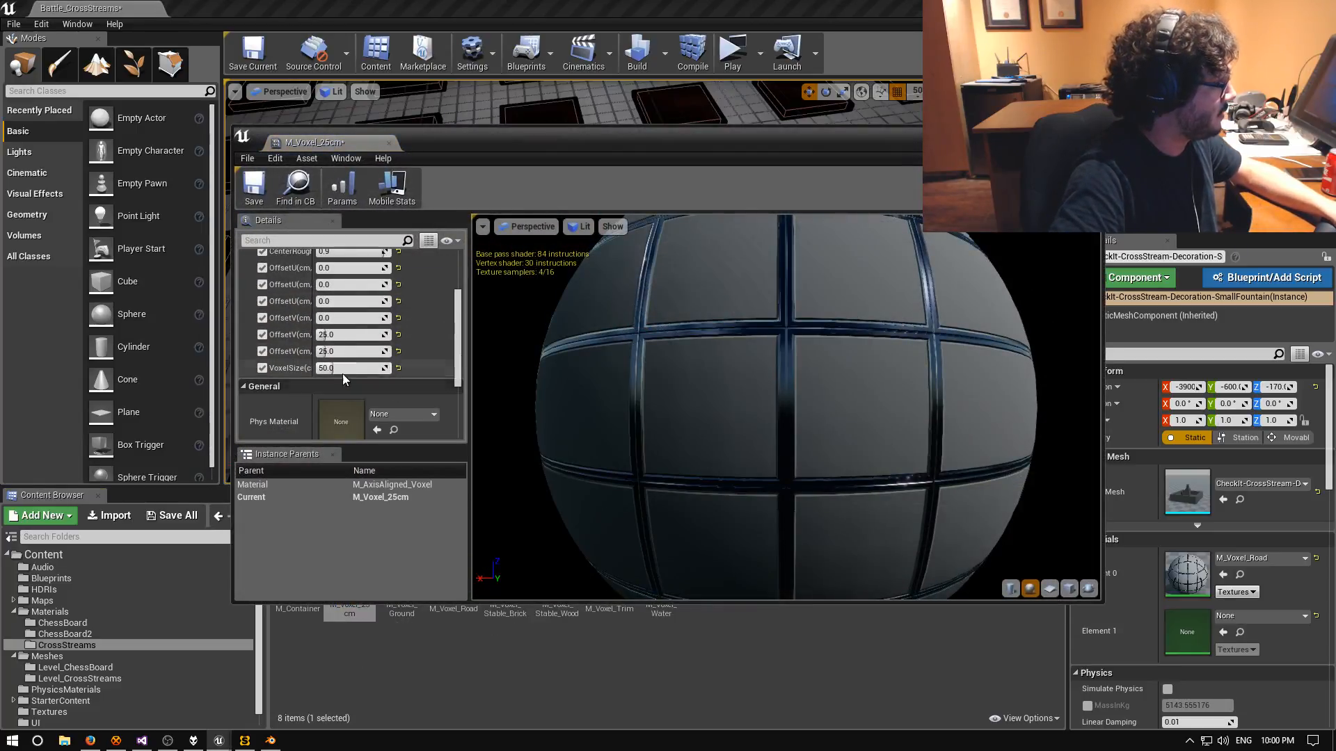
pyautogui.click(343, 369)
pyautogui.write('25')
pyautogui.press('Return')
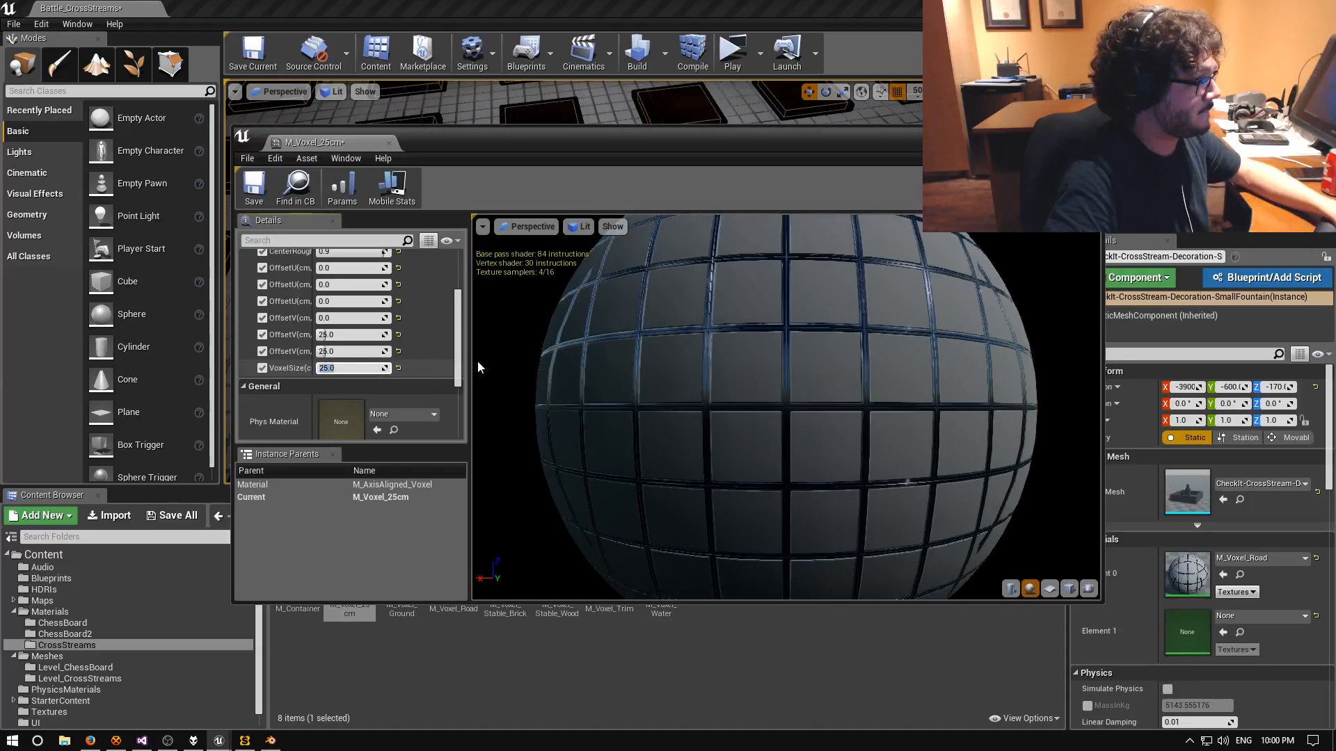
pyautogui.click(254, 188)
pyautogui.click(1091, 133)
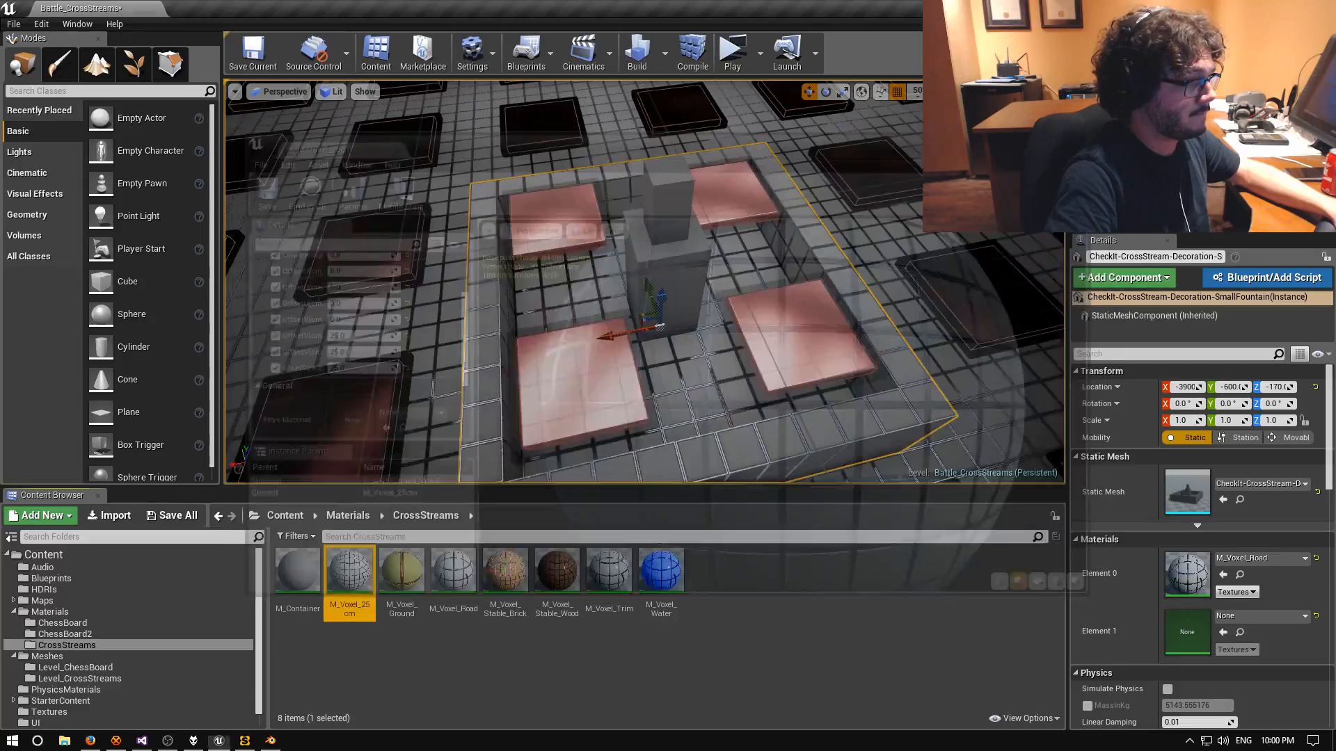
# Assign M_Voxel_25cm to material Element 1 of the small fountain.
pyautogui.moveTo(354, 580); pyautogui.dragTo(1242, 619)
pyautogui.moveTo(644, 292); pyautogui.dragTo(647, 332, button='right')
# Place a WaterfallSpawner from the CheckIt Public C++ classes on top of the fountain's central pillar.
pyautogui.scroll(-1, 104, 678)
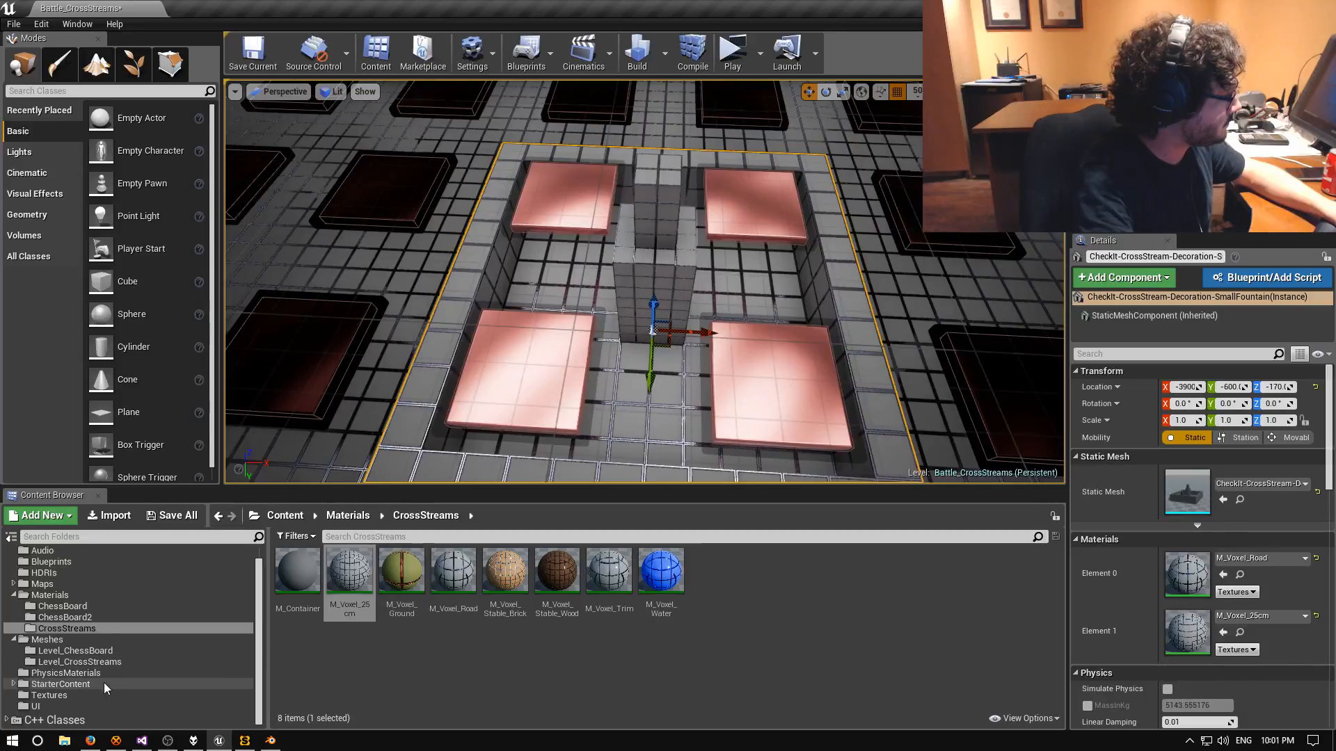
pyautogui.click(8, 721)
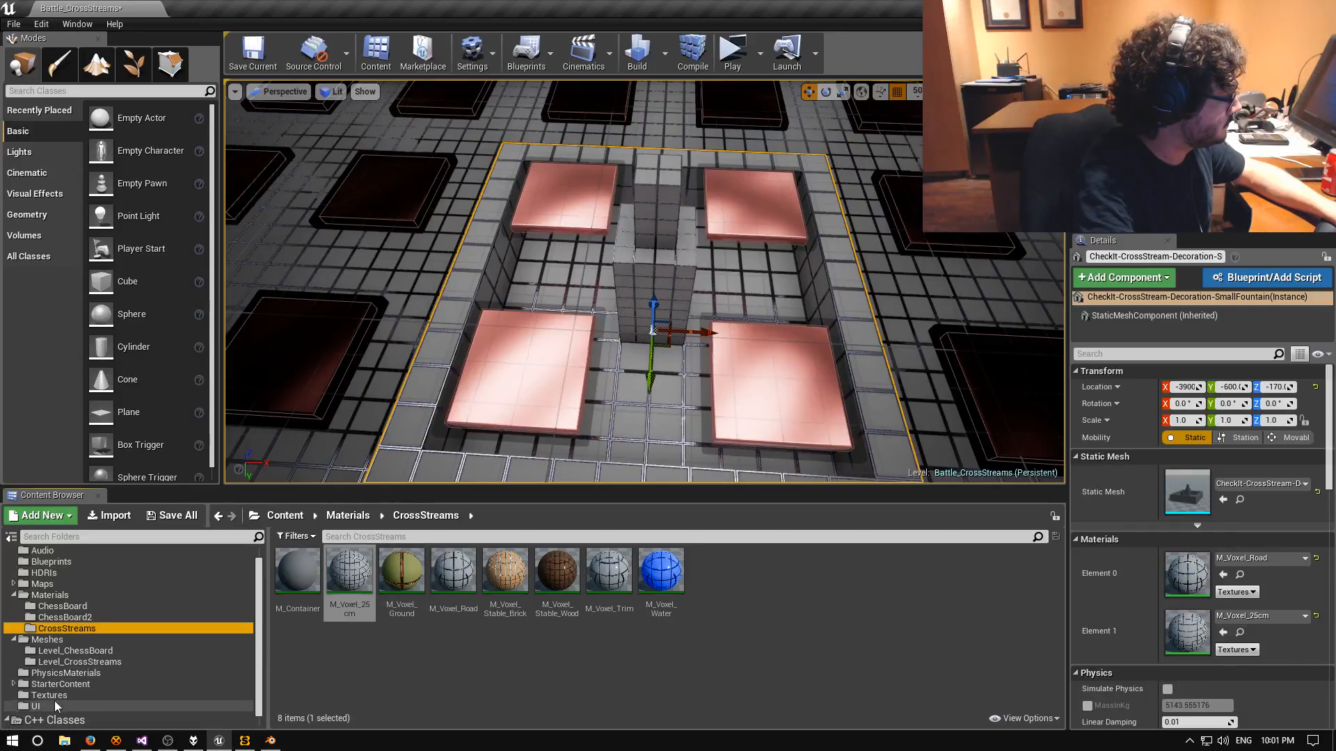
pyautogui.click(56, 709)
pyautogui.click(73, 722)
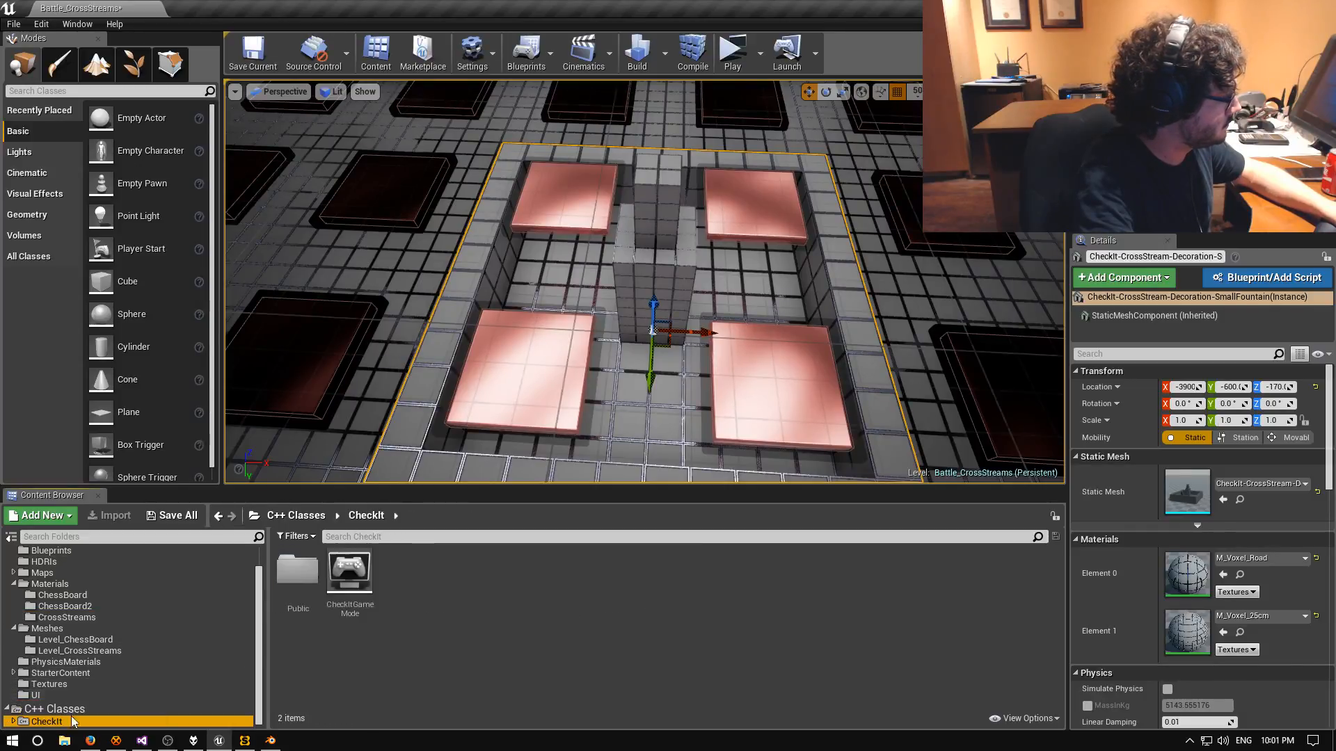
pyautogui.doubleClick(298, 572)
pyautogui.moveTo(556, 651); pyautogui.dragTo(660, 158)
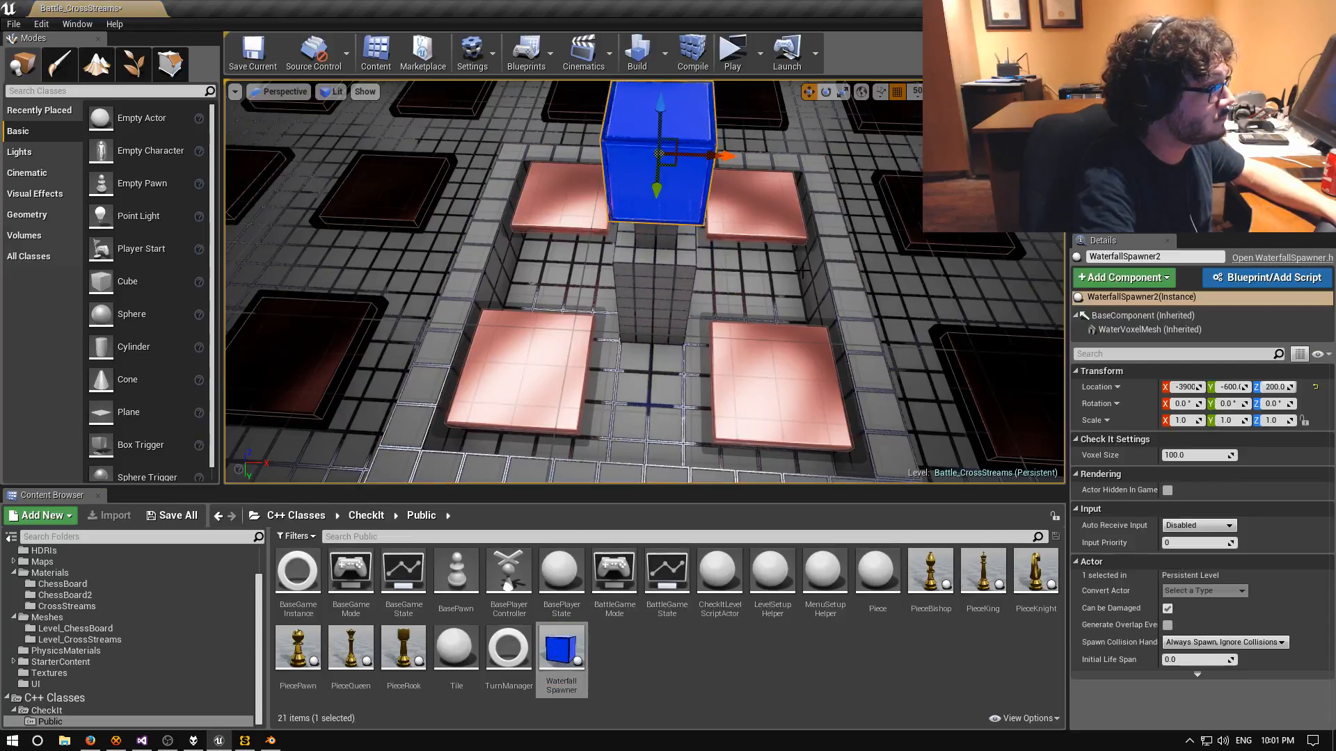
# Set the new waterfall spawner's Voxel Size to 25.
pyautogui.click(1190, 454)
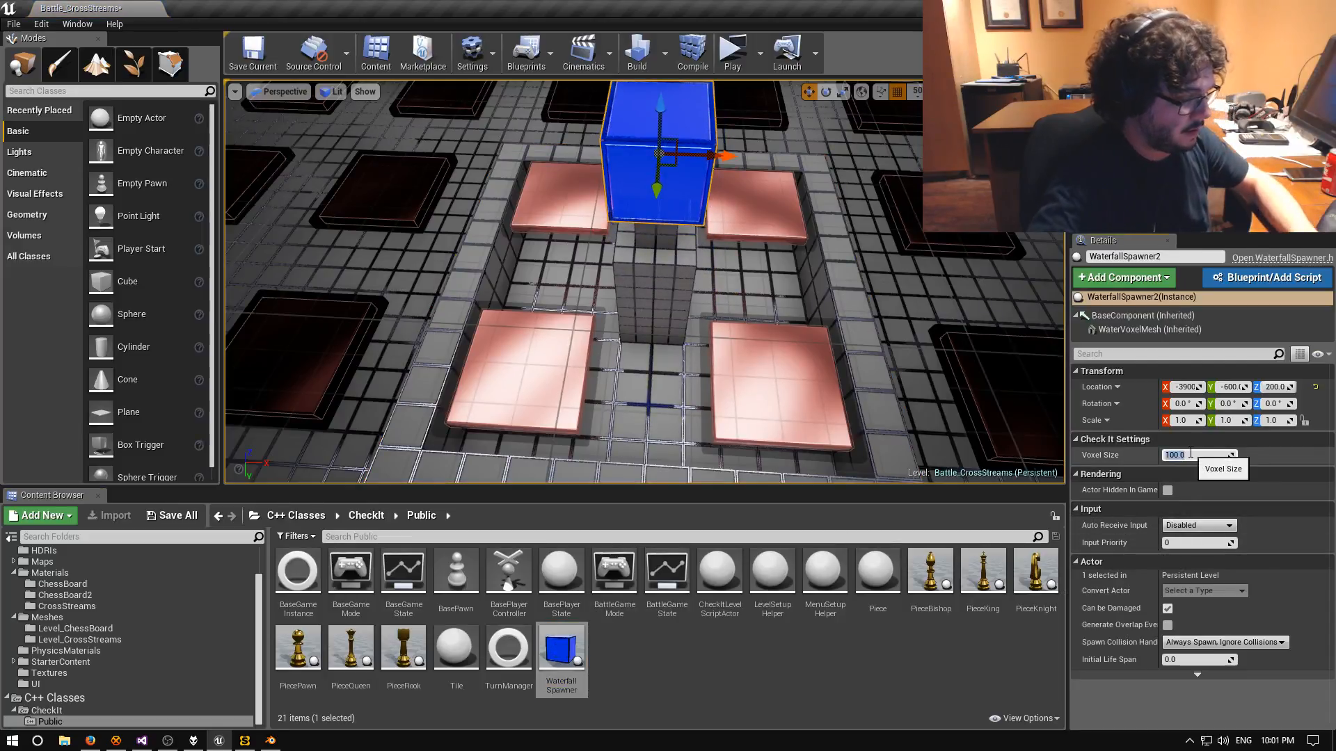
pyautogui.write('25')
pyautogui.press('Return')
# Reduce the position grid snap size and lower the waterfall spawner onto the pillar top at Z 193.
pyautogui.press('w')
pyautogui.moveTo(668, 293); pyautogui.dragTo(352, 209, button='right')
pyautogui.press('d')
pyautogui.press('s')
pyautogui.press('w')
pyautogui.press('e')
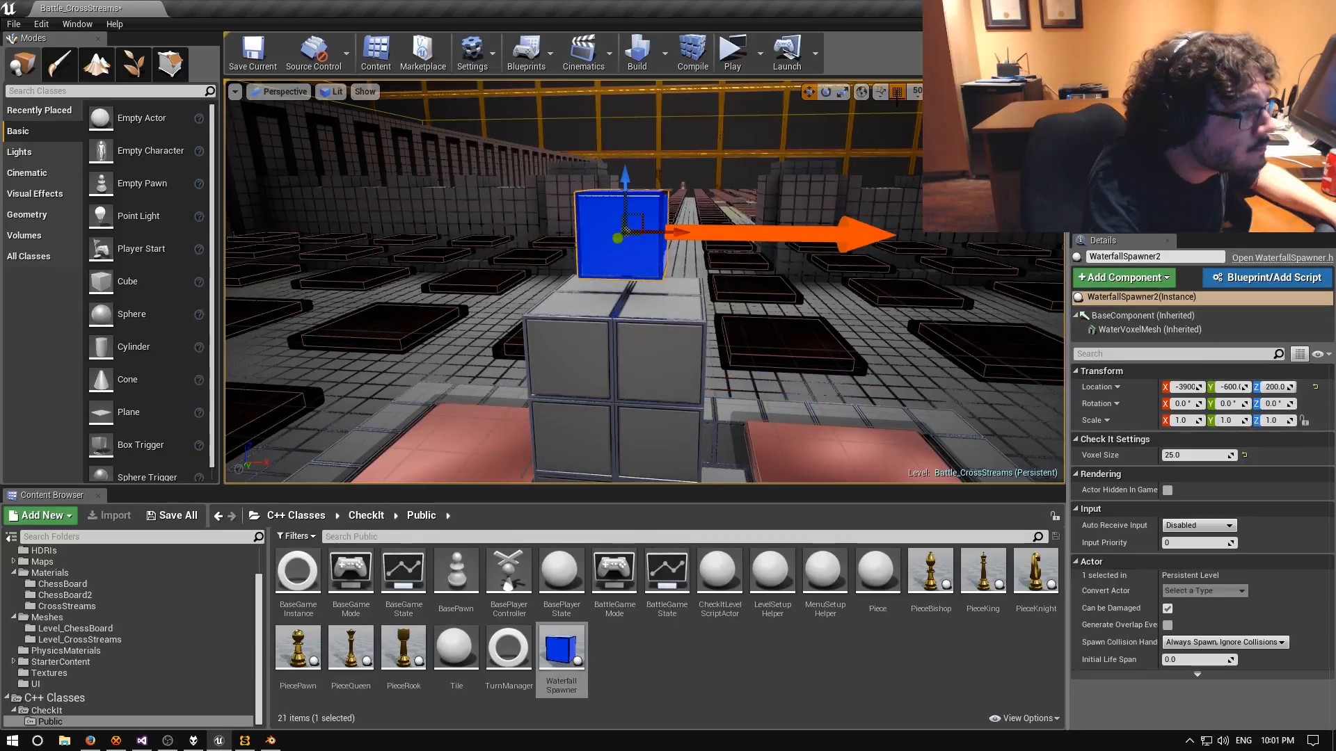
pyautogui.click(916, 92)
pyautogui.click(920, 135)
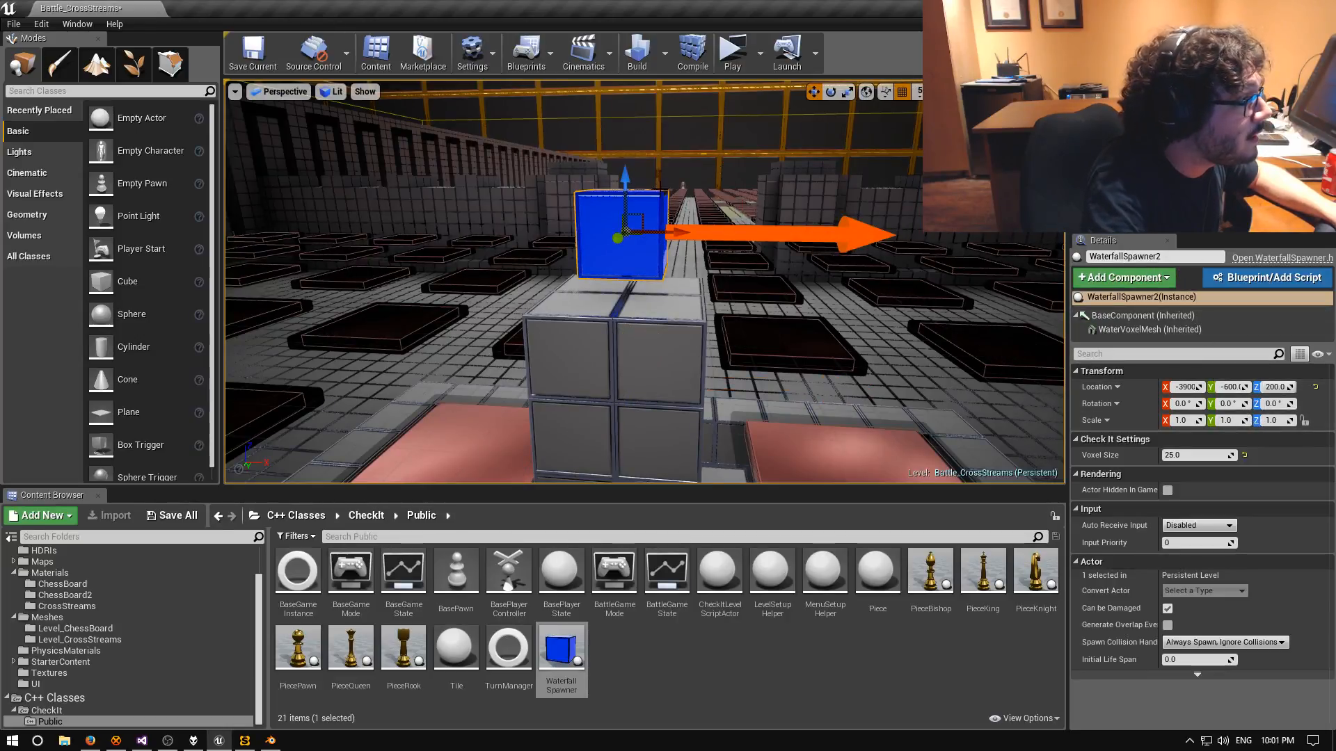
pyautogui.moveTo(626, 186); pyautogui.dragTo(634, 202)
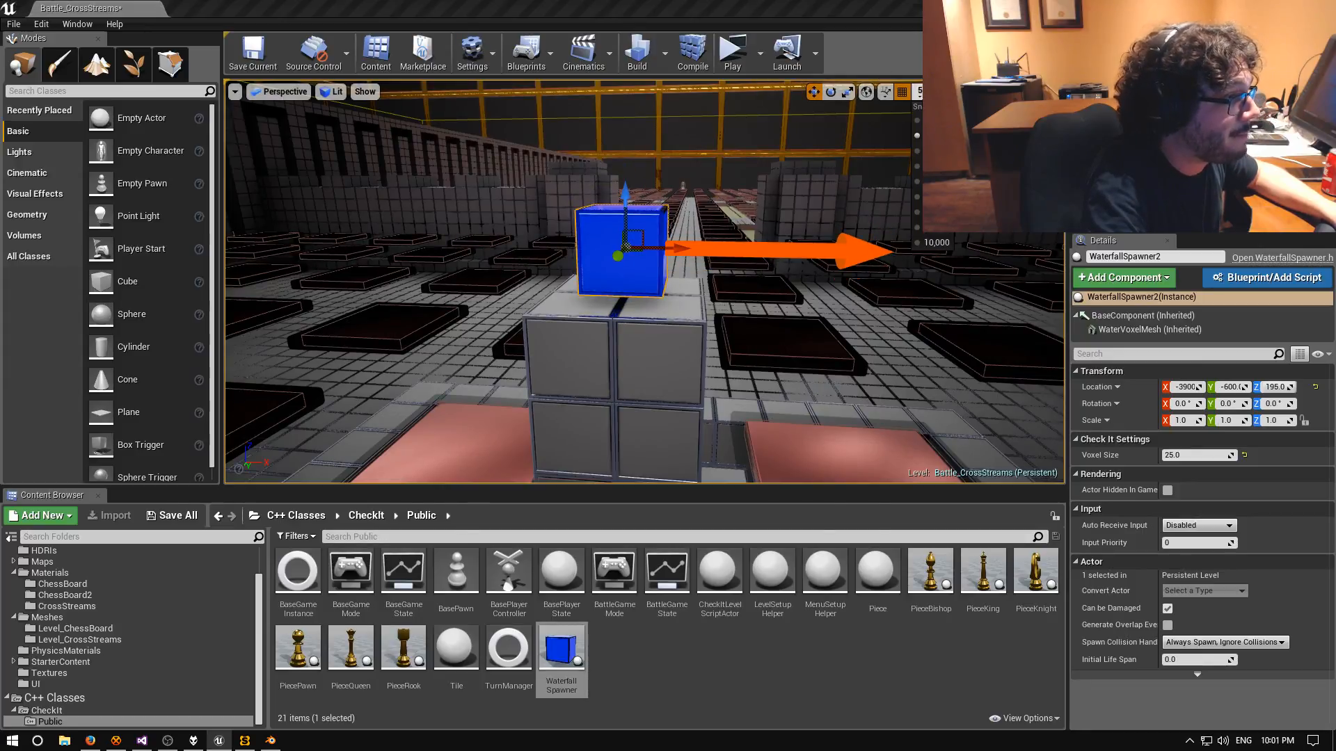
pyautogui.moveTo(623, 194); pyautogui.dragTo(626, 201)
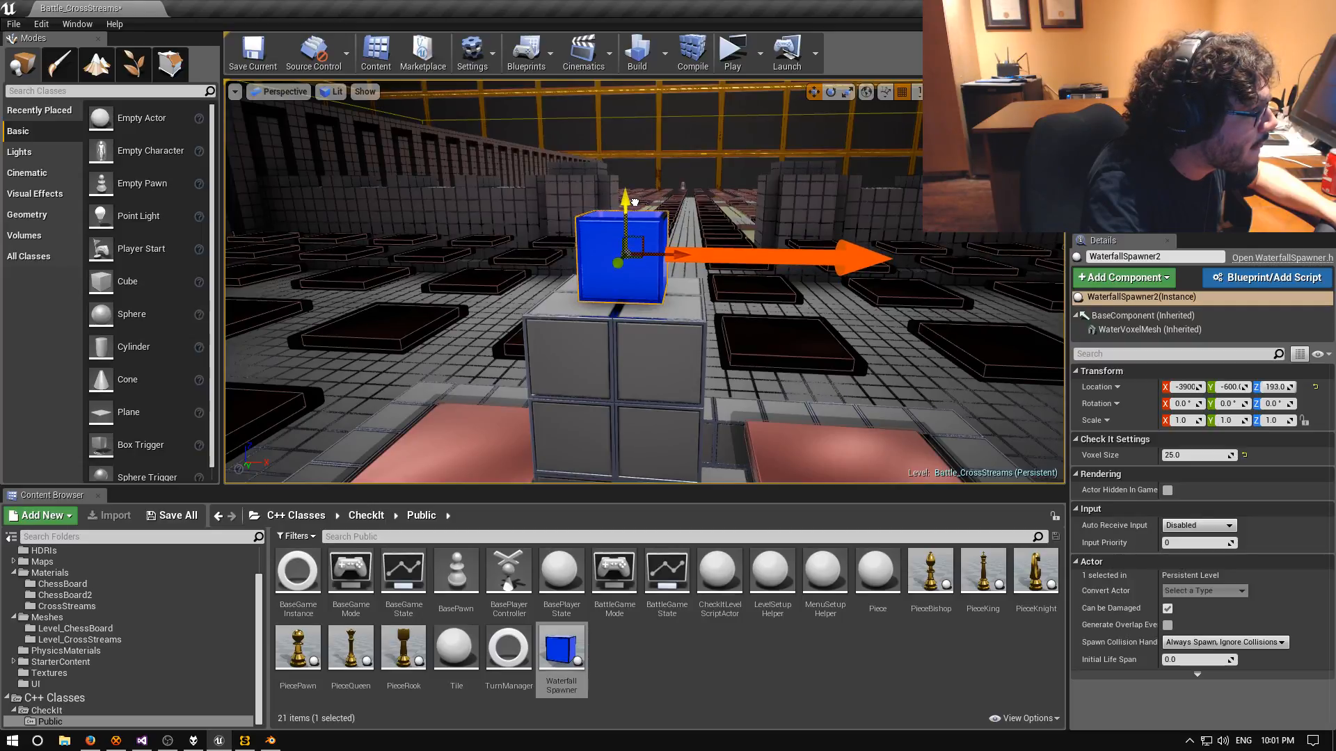
# Shift the waterfall spawner along Y to about -612, lining it up with one row of the pillar's top blocks.
pyautogui.moveTo(694, 279); pyautogui.dragTo(501, 376, button='right')
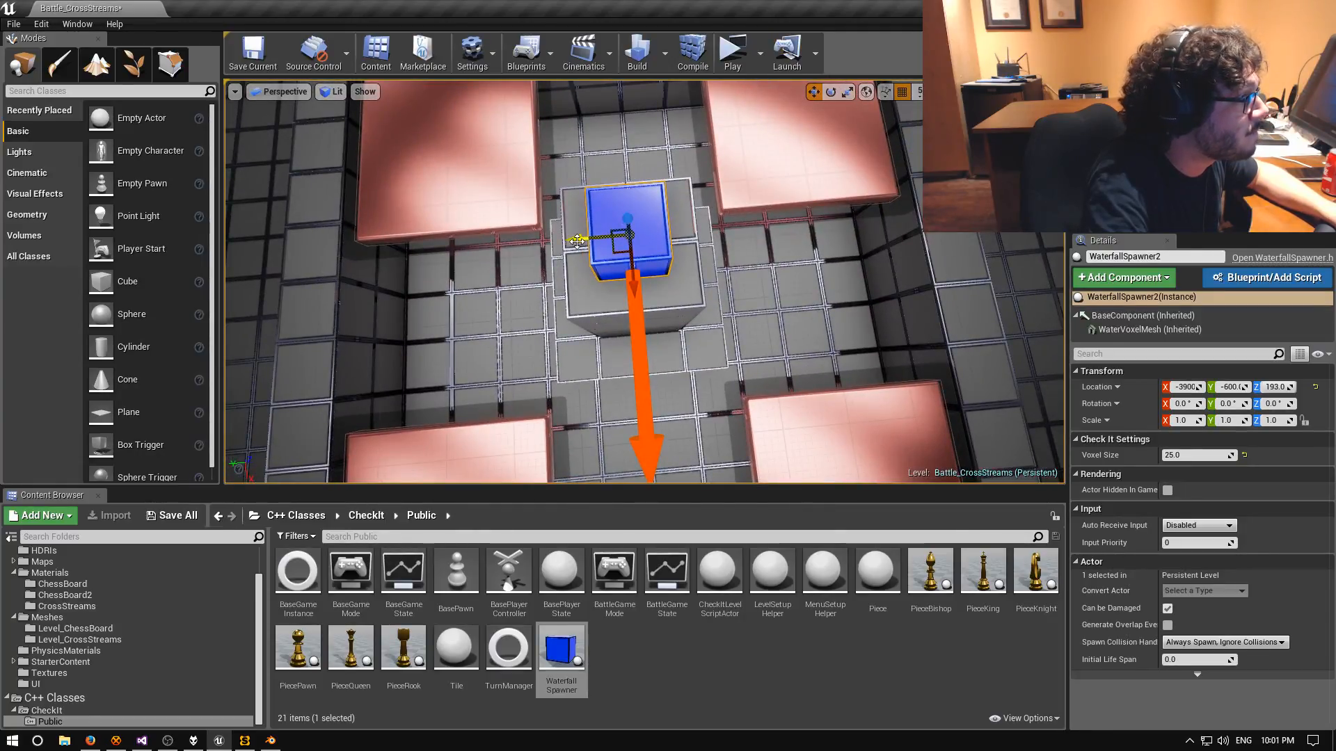
pyautogui.moveTo(578, 241); pyautogui.dragTo(612, 244)
pyautogui.moveTo(612, 244); pyautogui.dragTo(602, 245, button='right')
pyautogui.press('w')
pyautogui.press('s')
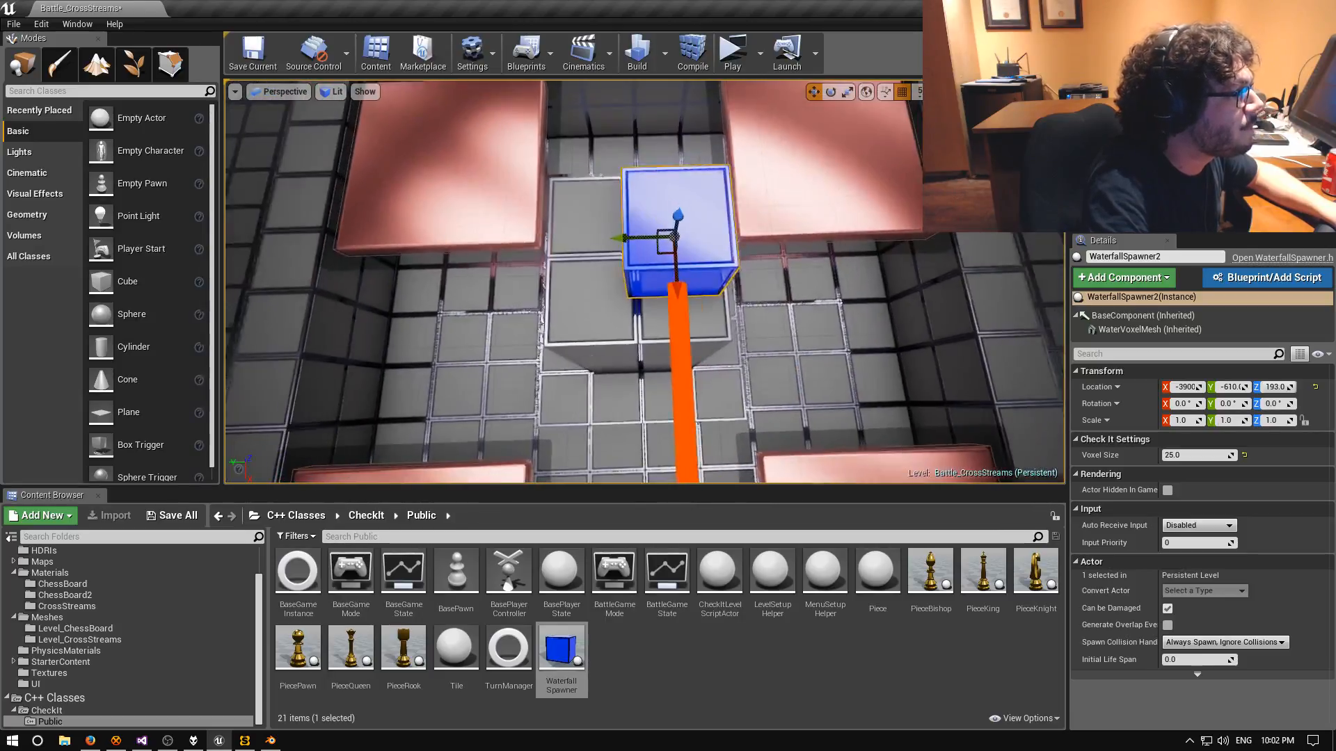
pyautogui.press('s')
pyautogui.moveTo(786, 202)
pyautogui.mouseDown(button='right')
pyautogui.moveTo(804, 180)
pyautogui.moveTo(811, 198)
pyautogui.moveTo(813, 167)
pyautogui.moveTo(793, 178)
pyautogui.mouseUp(button='right')
pyautogui.press('w')
pyautogui.press('d')
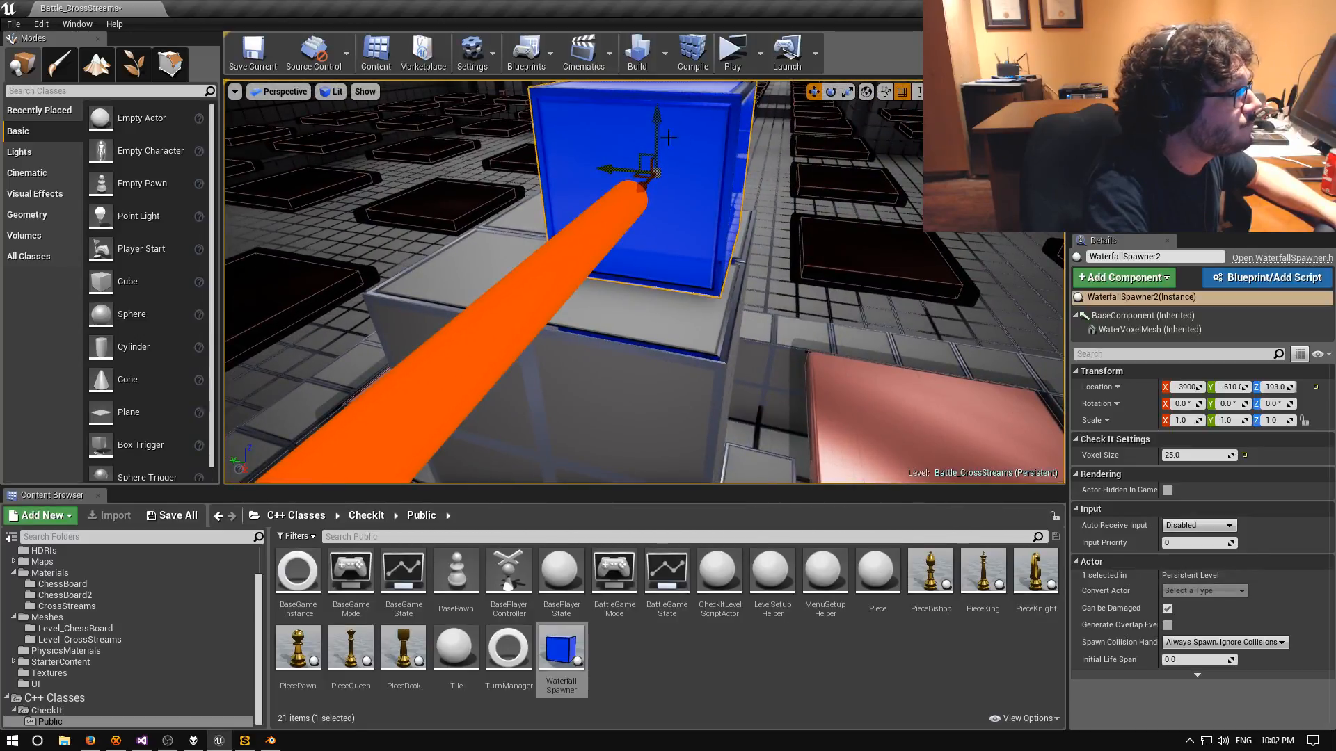
pyautogui.moveTo(608, 166); pyautogui.dragTo(623, 172)
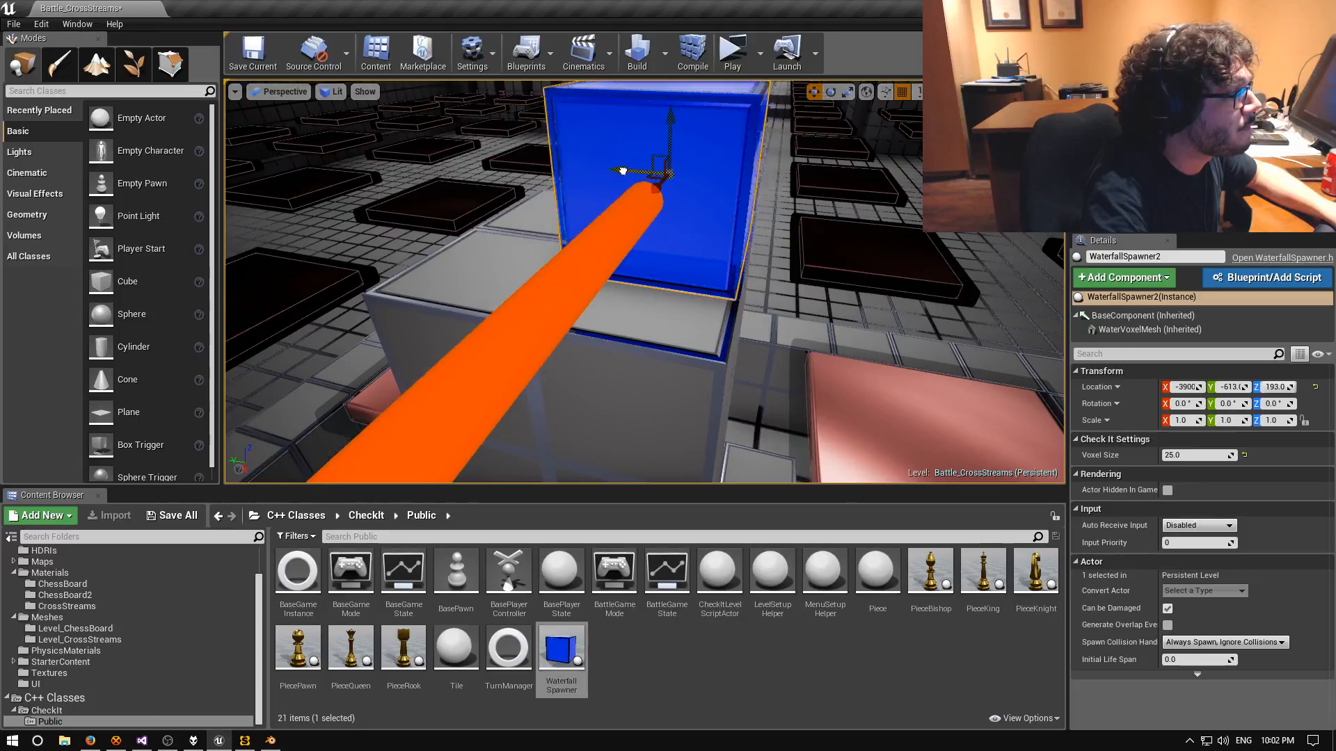
pyautogui.moveTo(651, 242); pyautogui.dragTo(587, 268, button='right')
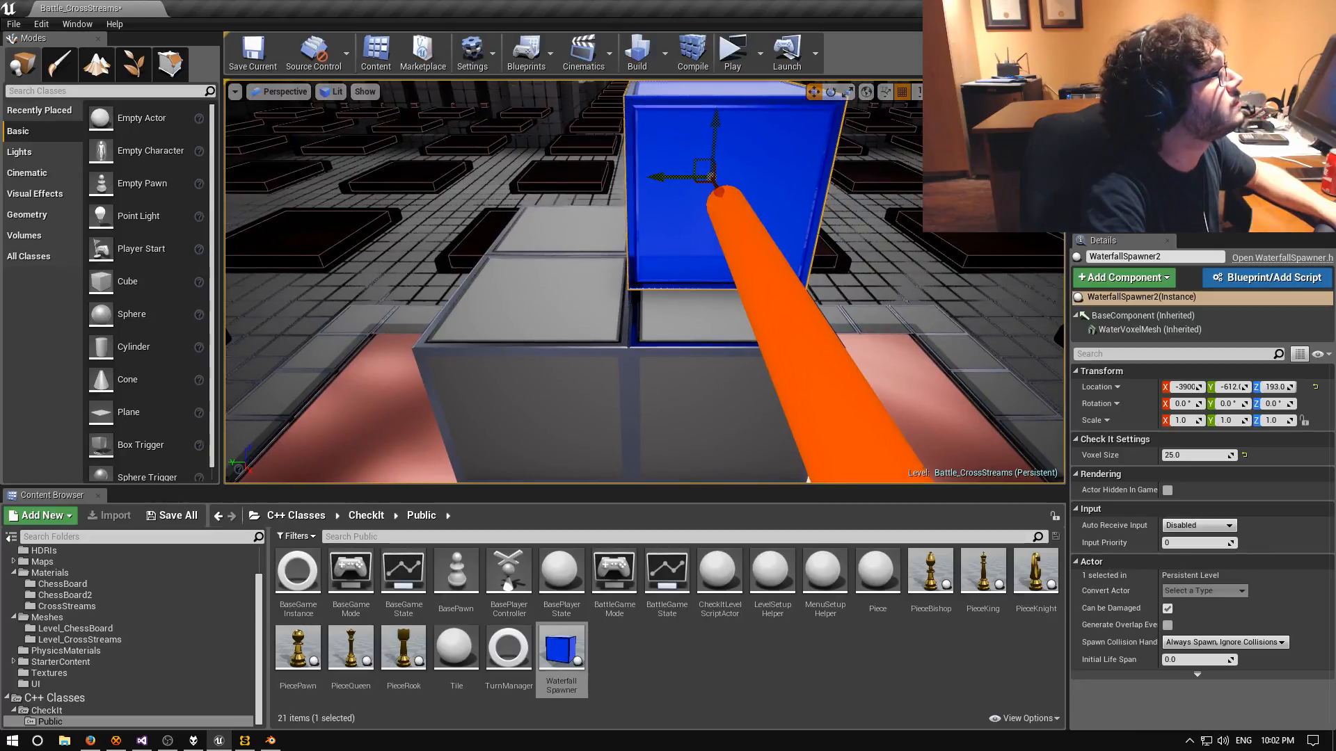
# Set the waterfall spawner's Y location to exactly -612.5.
pyautogui.click(1234, 387)
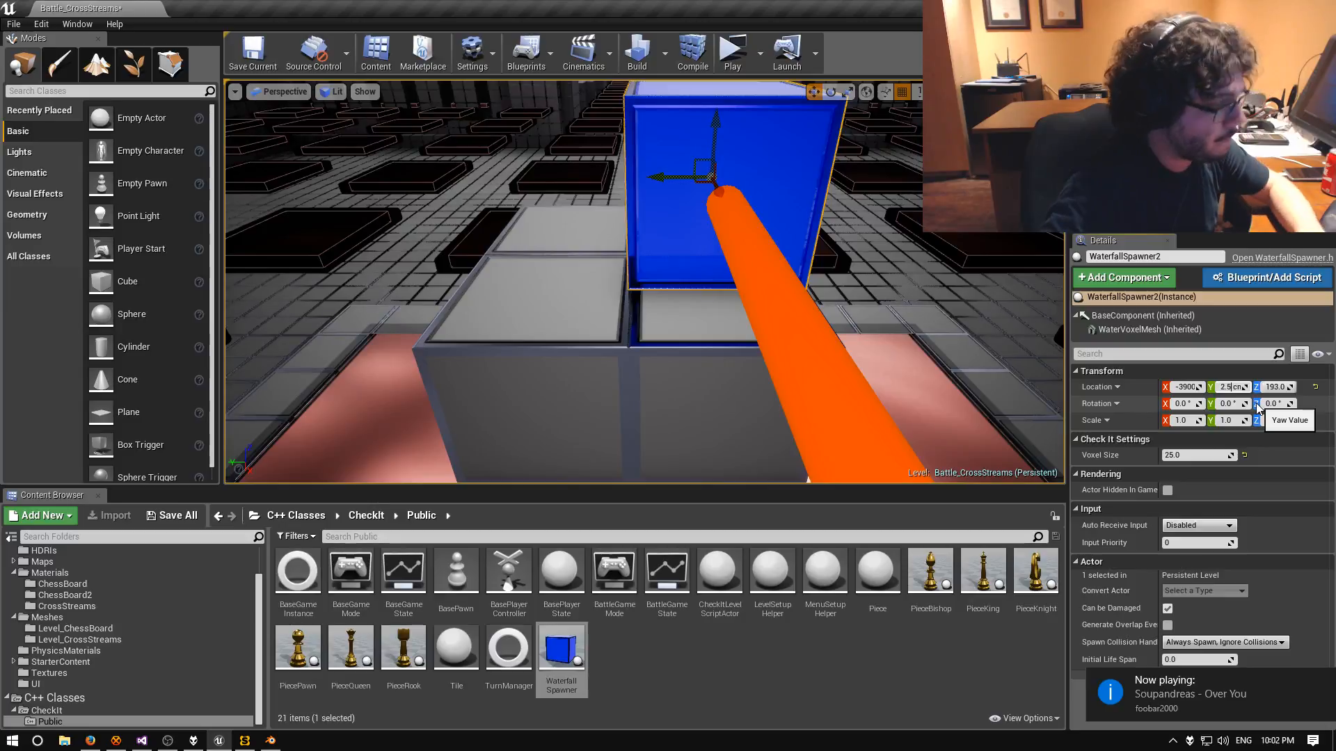
pyautogui.press('BackSpace')
pyautogui.write('5')
pyautogui.press('Return')
# Move the waterfall spawner along X over a corner block of the pillar and set its X location to -3912.5.
pyautogui.press('a')
pyautogui.moveTo(602, 438); pyautogui.dragTo(800, 438, button='right')
pyautogui.moveTo(710, 192); pyautogui.dragTo(620, 189)
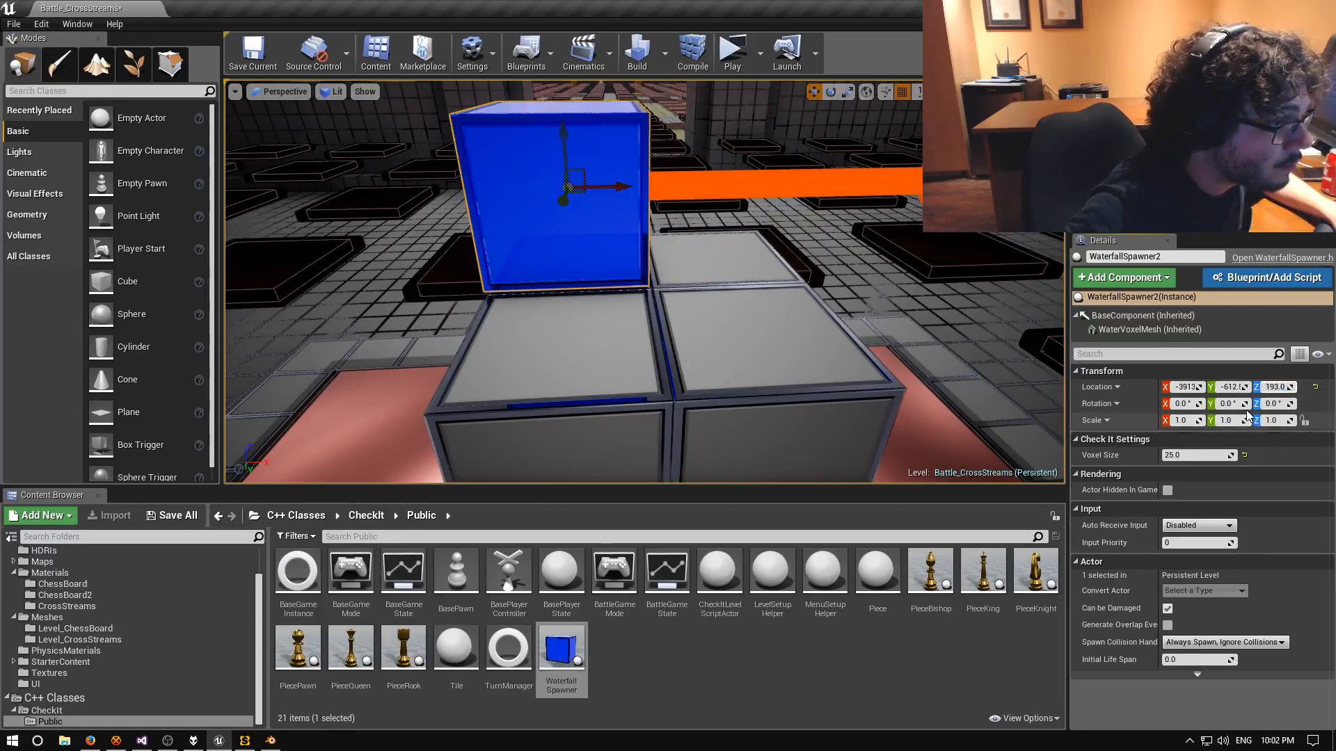
pyautogui.click(1186, 387)
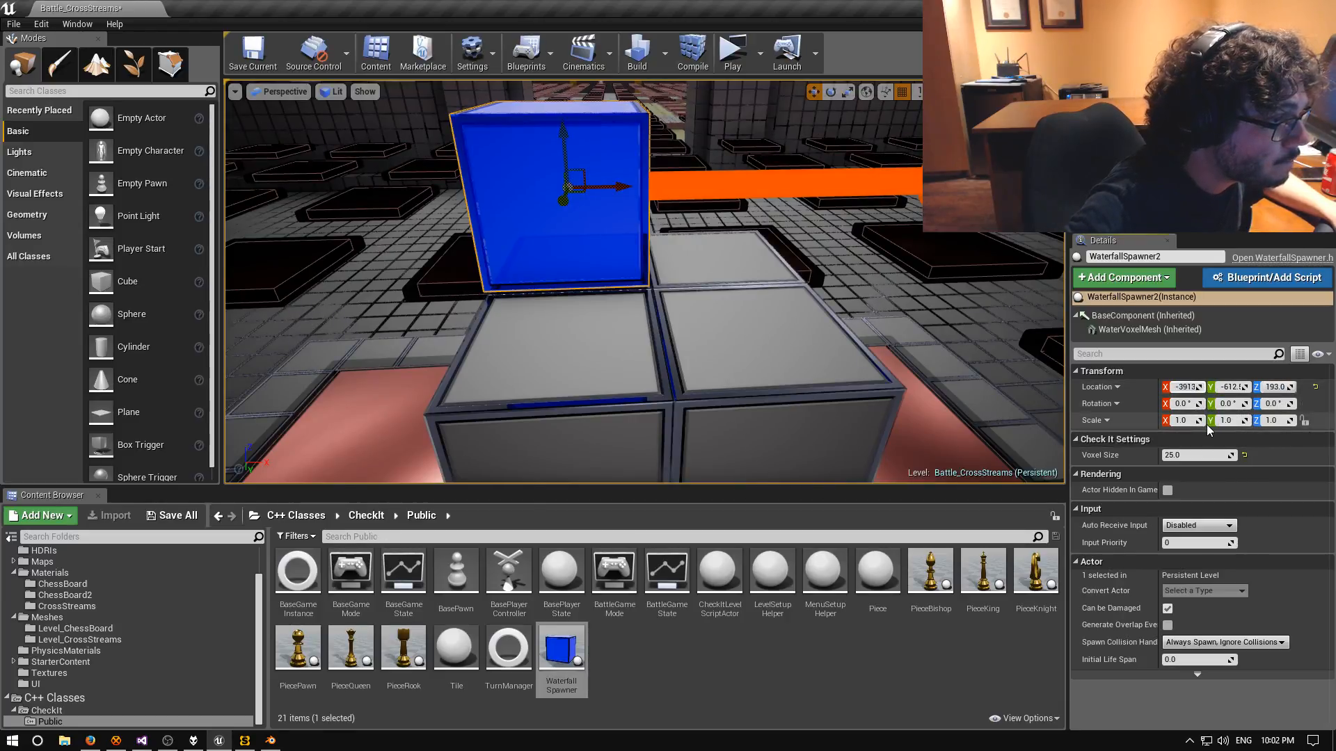
pyautogui.press('BackSpace')
pyautogui.write('2.5')
pyautogui.press('Return')
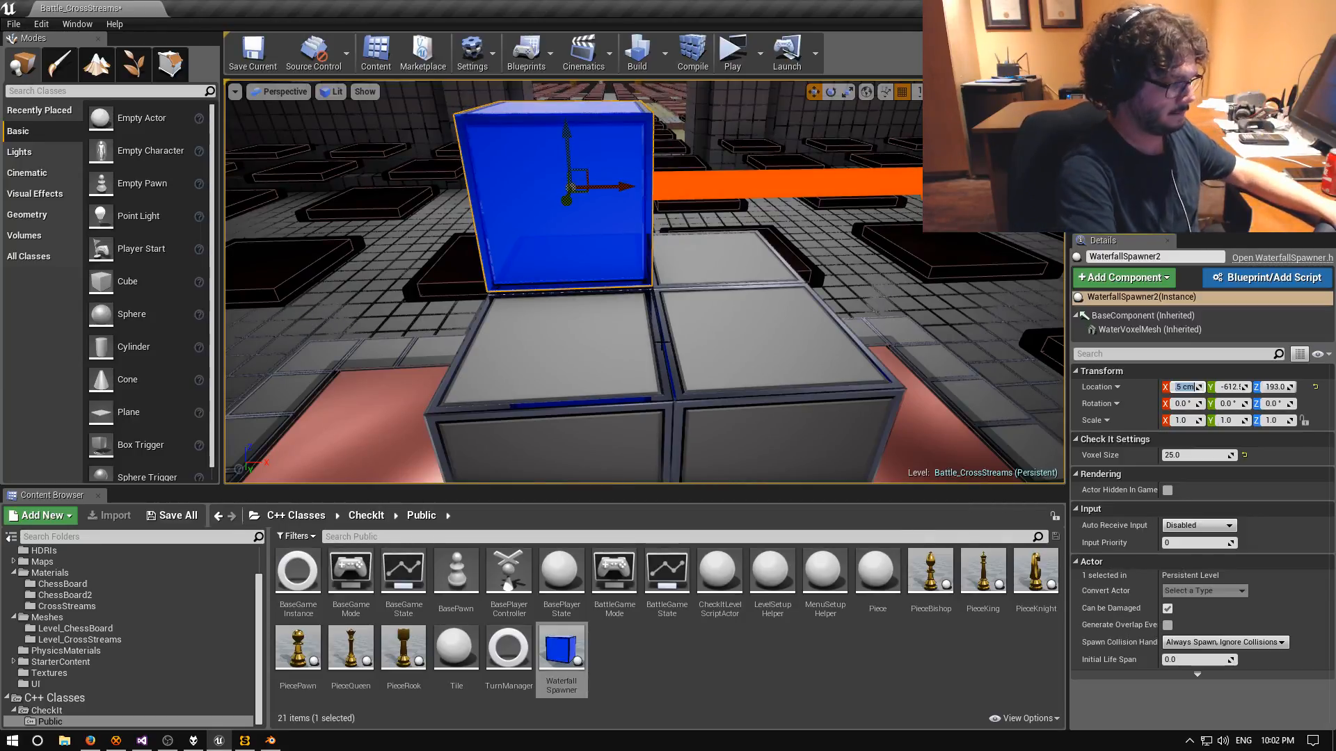
# Set the waterfall spawner's Y rotation to 90 degrees.
pyautogui.moveTo(662, 346); pyautogui.dragTo(616, 356, button='right')
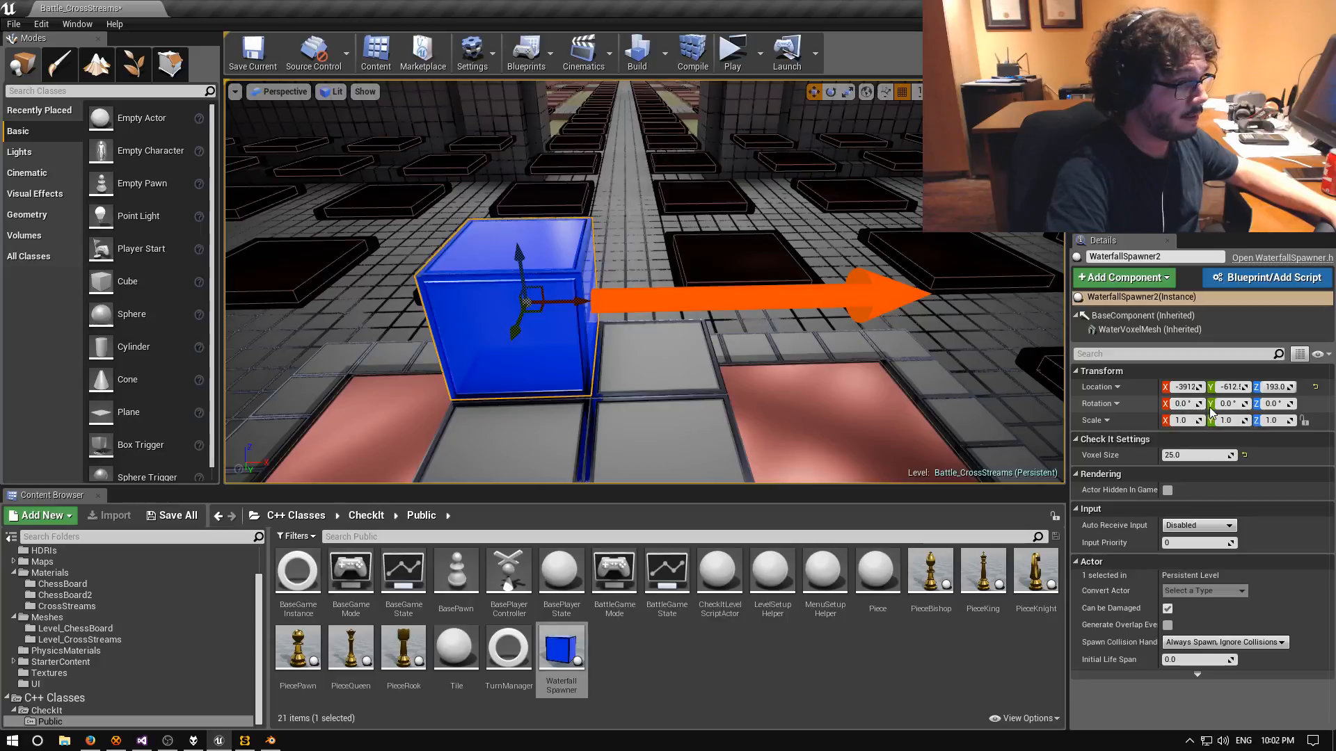
pyautogui.write('90')
pyautogui.press('Return')
# Duplicate the waterfall spawner three times at 25-unit offsets along X and Y to cover the pillar top in a 2x2 grid.
pyautogui.moveTo(665, 394)
pyautogui.mouseDown(button='right')
pyautogui.moveTo(612, 313)
pyautogui.moveTo(666, 394)
pyautogui.mouseUp(button='right')
pyautogui.keyDown('alt'); pyautogui.moveTo(626, 286); pyautogui.dragTo(759, 286); pyautogui.keyUp('alt')
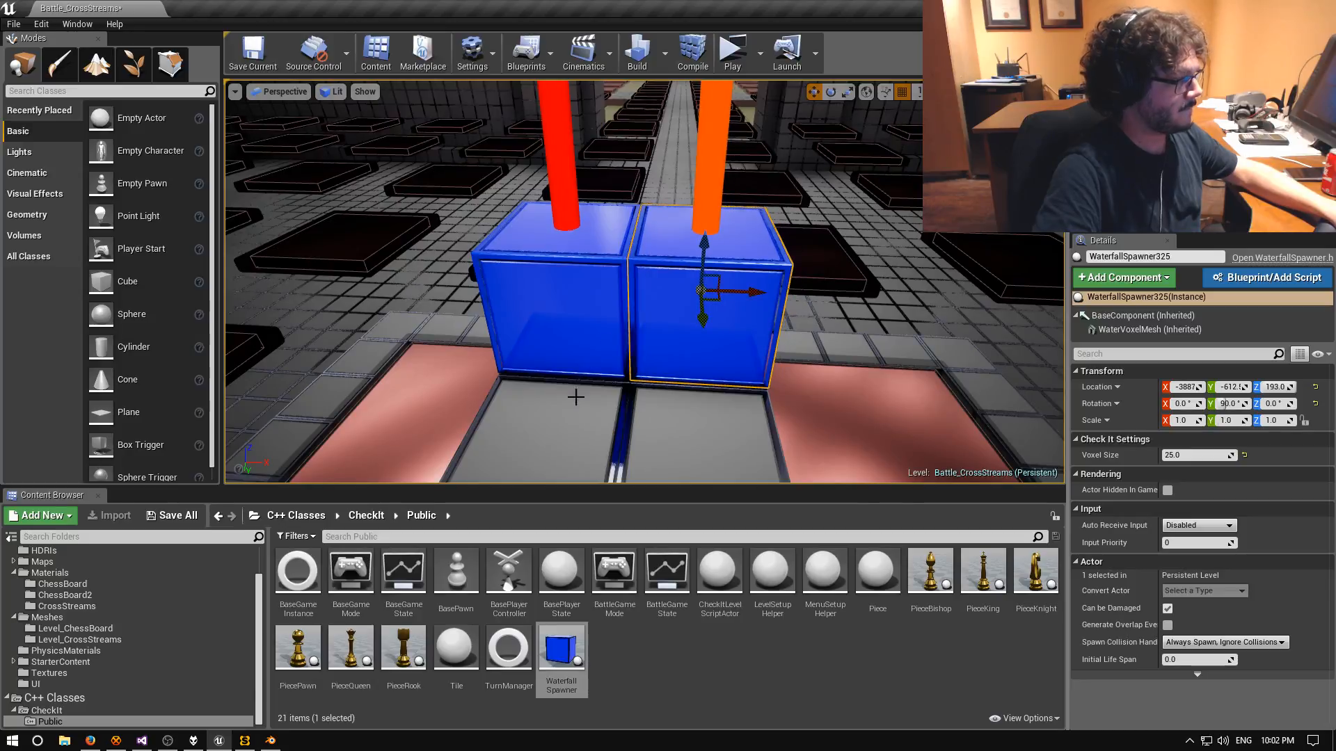
pyautogui.press('a')
pyautogui.moveTo(576, 397); pyautogui.dragTo(786, 432, button='right')
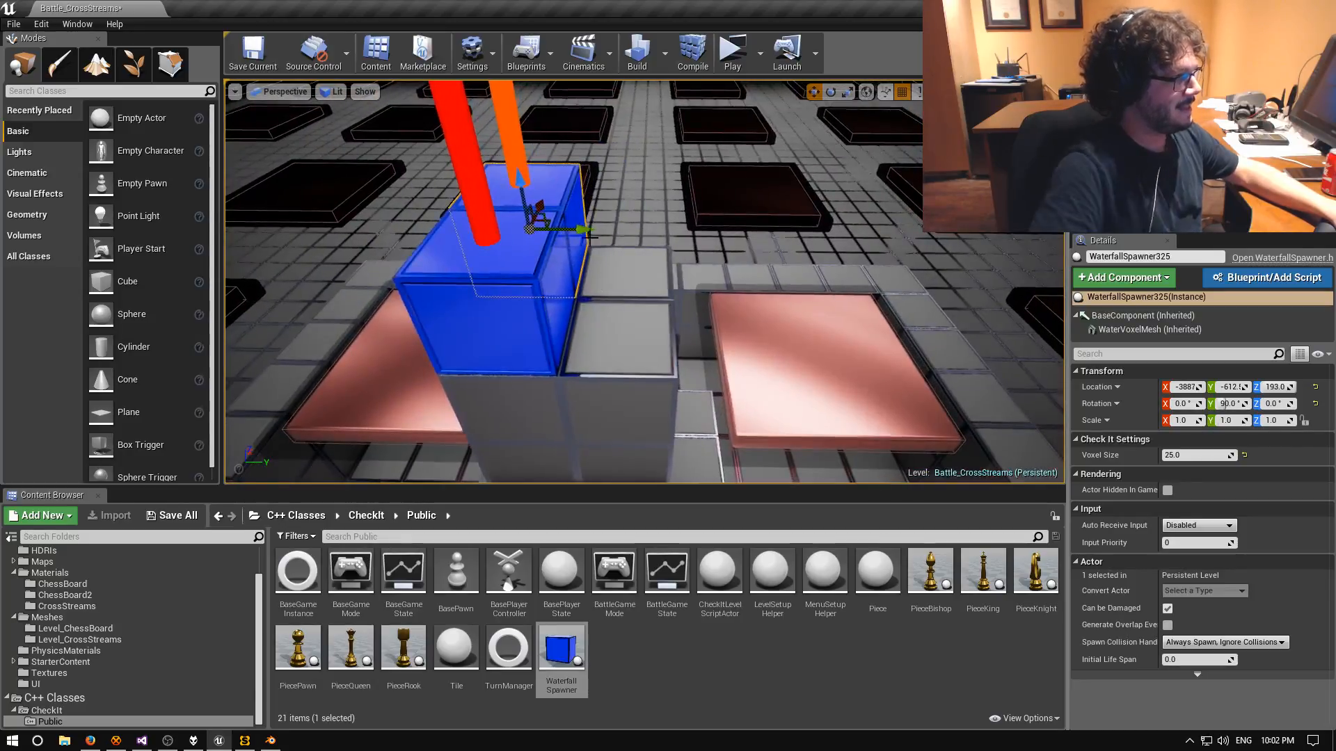
pyautogui.keyDown('alt'); pyautogui.moveTo(584, 229); pyautogui.dragTo(686, 231); pyautogui.keyUp('alt')
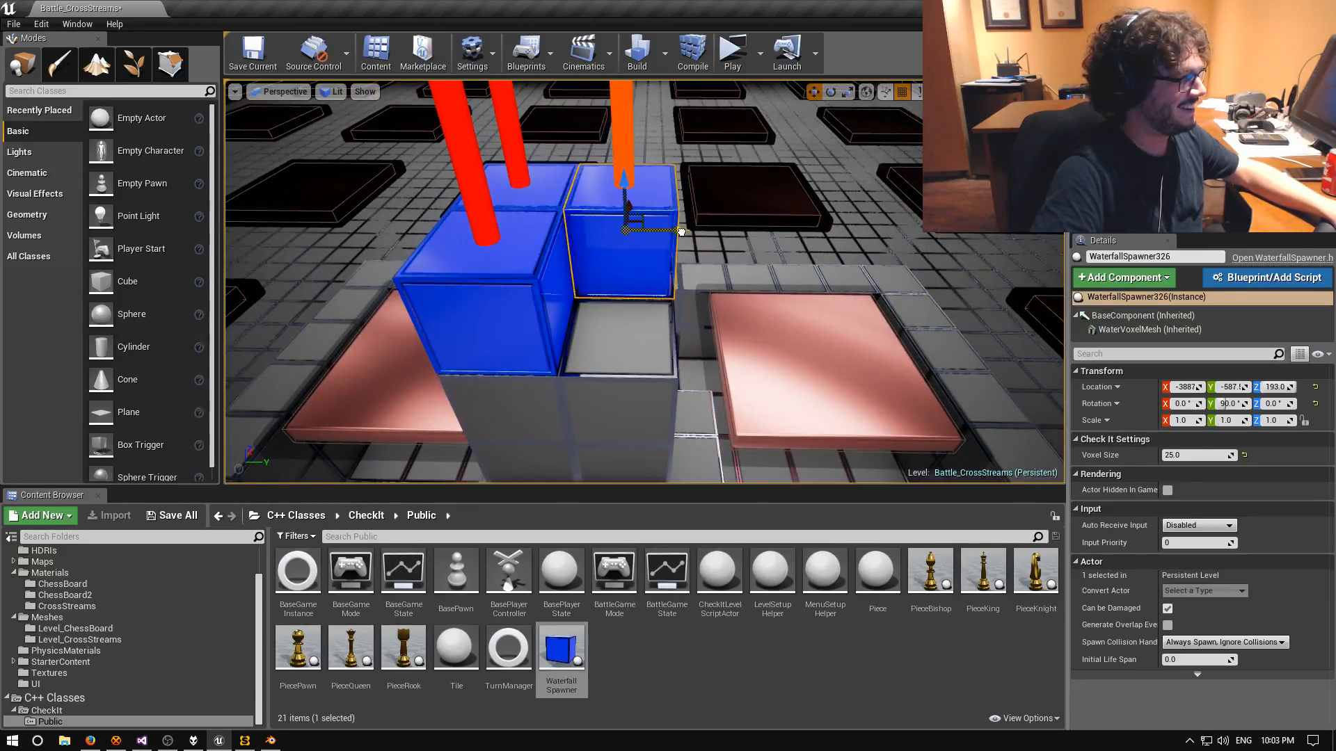
pyautogui.press('d')
pyautogui.moveTo(782, 317); pyautogui.dragTo(570, 317, button='right')
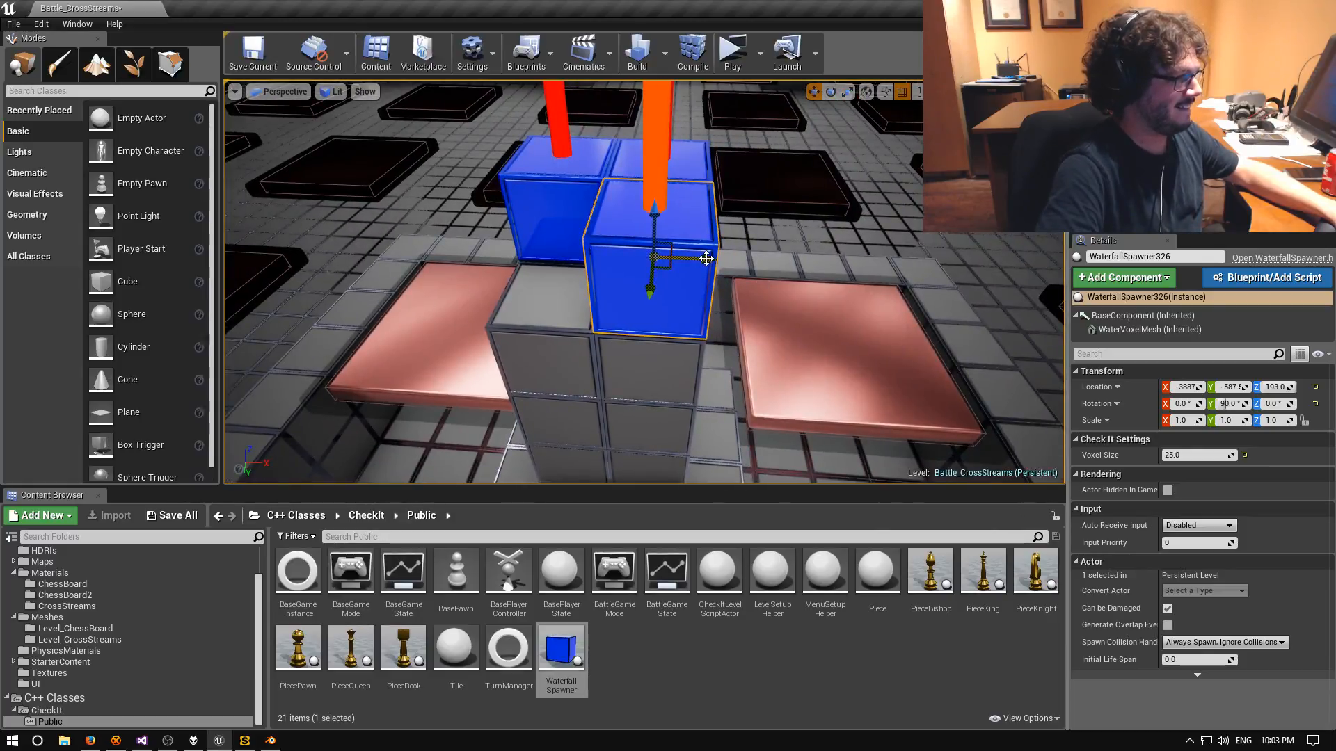
pyautogui.keyDown('alt'); pyautogui.moveTo(706, 258); pyautogui.dragTo(595, 257); pyautogui.keyUp('alt')
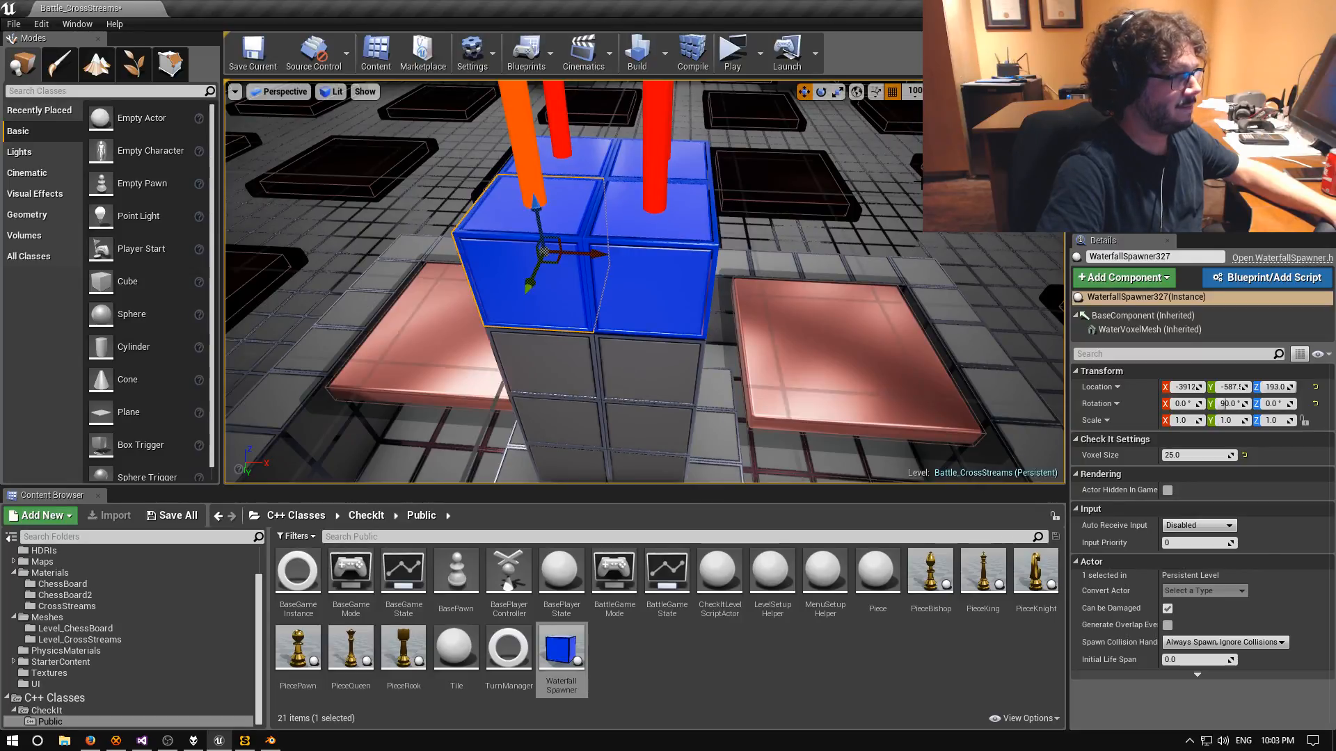
# Set the position grid snap size to 50 units.
pyautogui.click(916, 92)
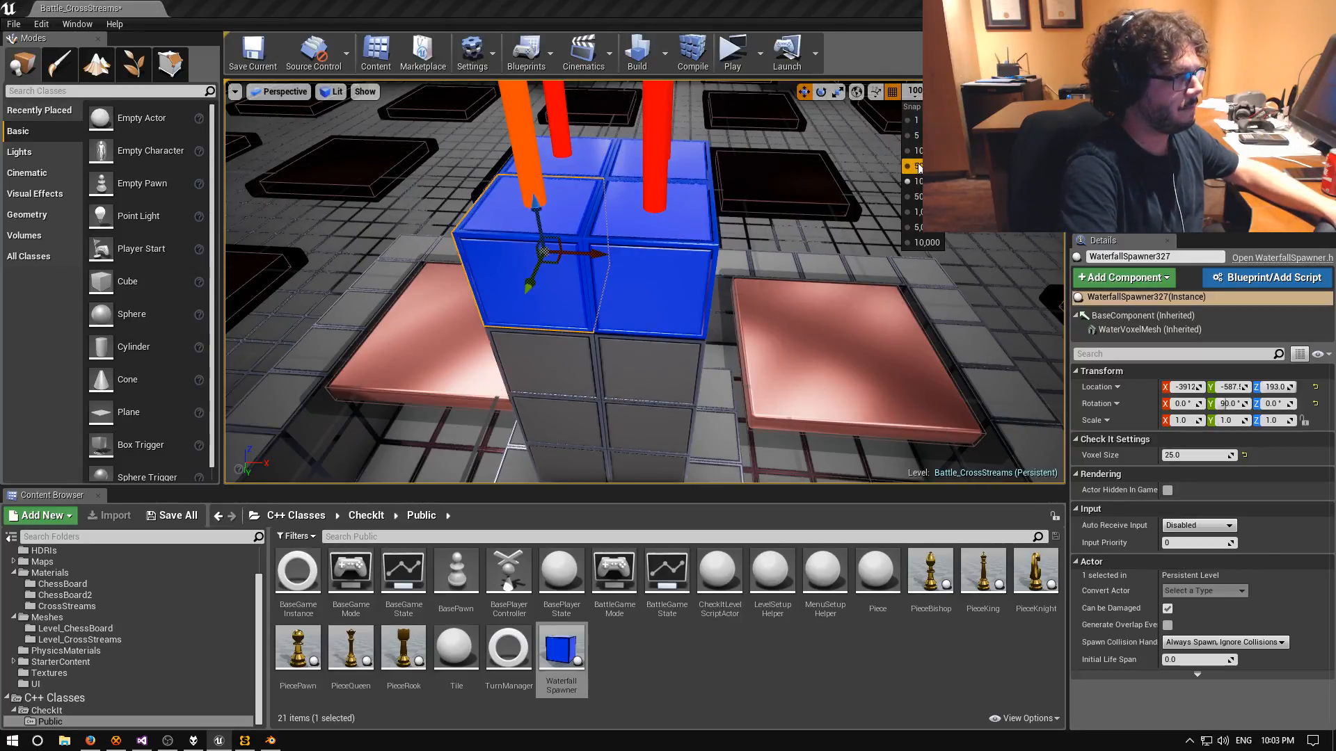
pyautogui.click(915, 166)
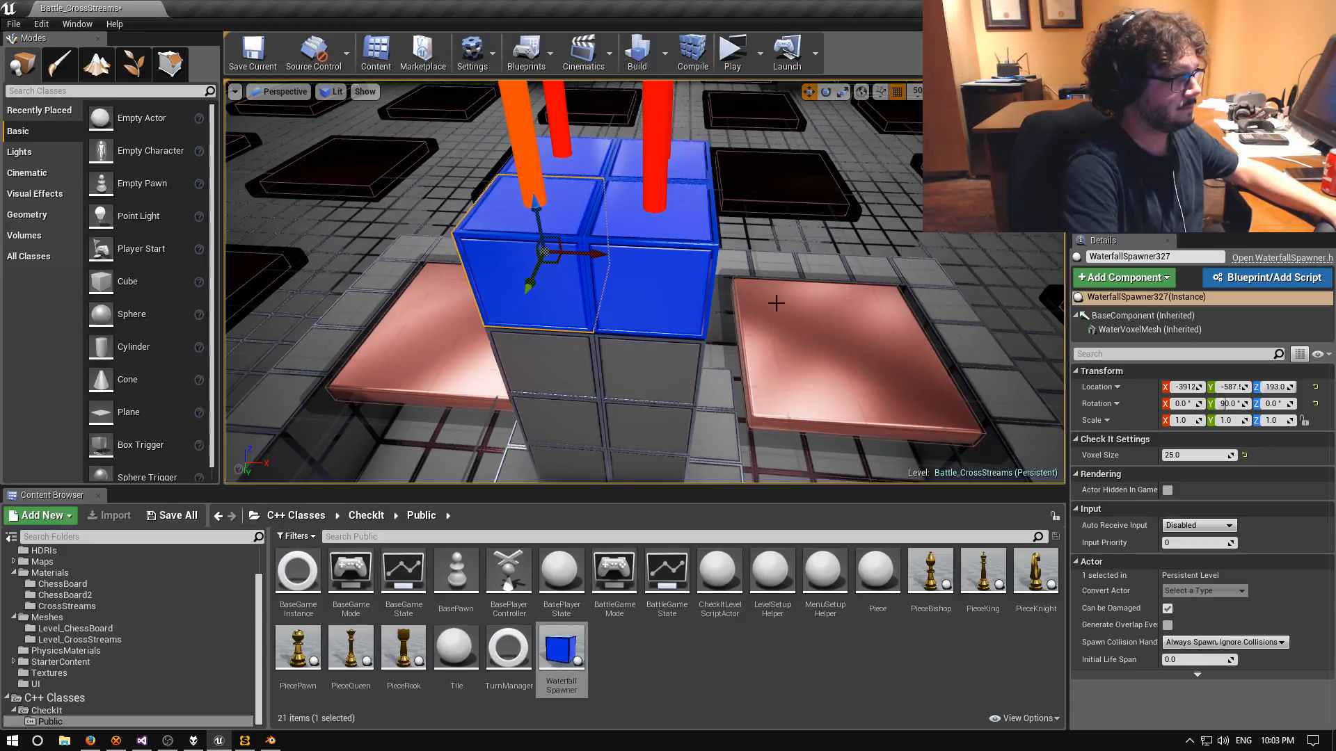
pyautogui.moveTo(776, 302); pyautogui.dragTo(736, 343, button='right')
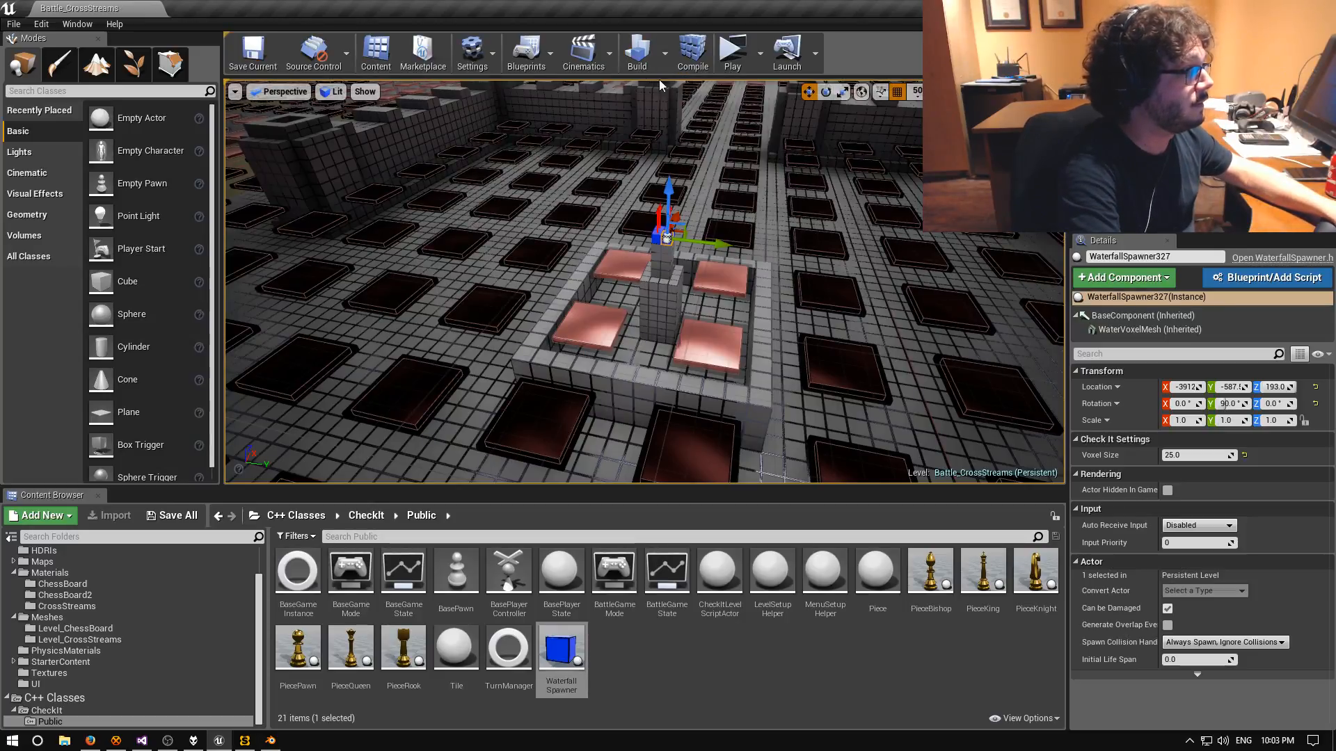
# Display the level around the fountain in the Lightmap Density view mode.
pyautogui.click(319, 94)
pyautogui.moveTo(390, 211)
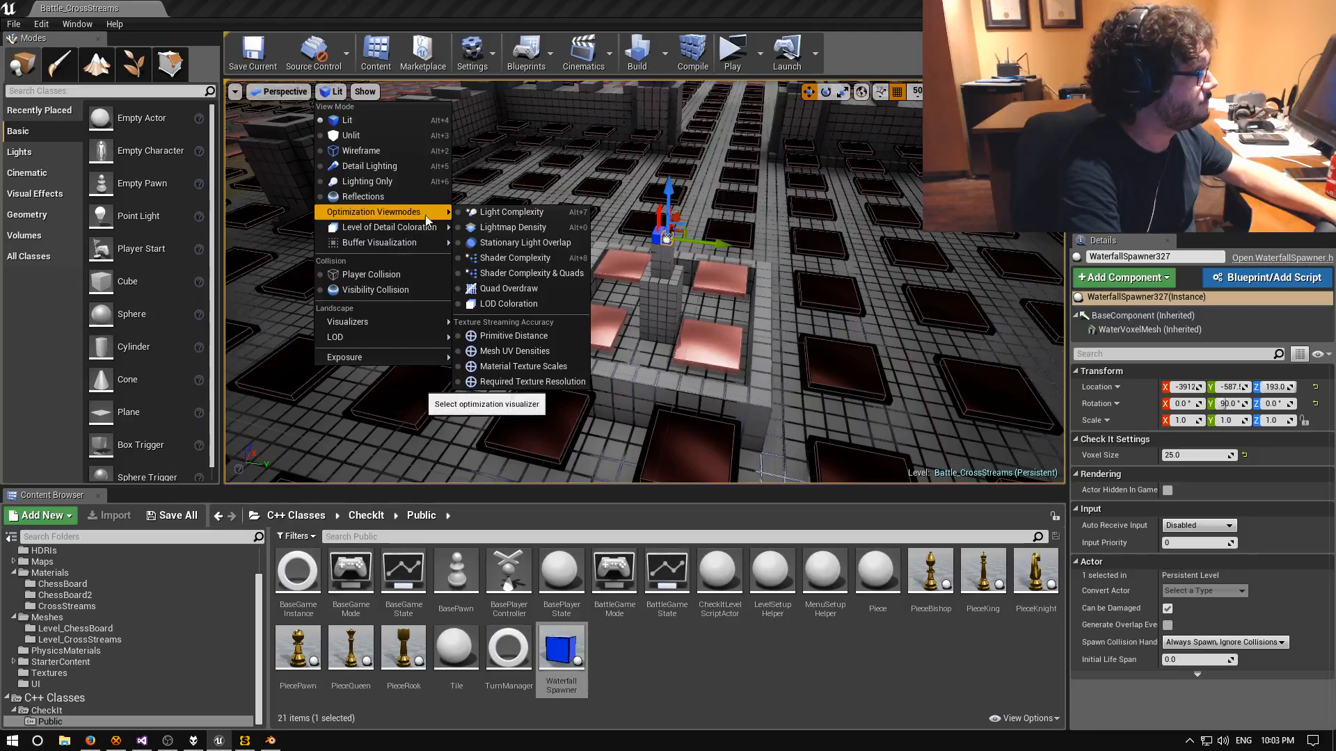
pyautogui.click(499, 228)
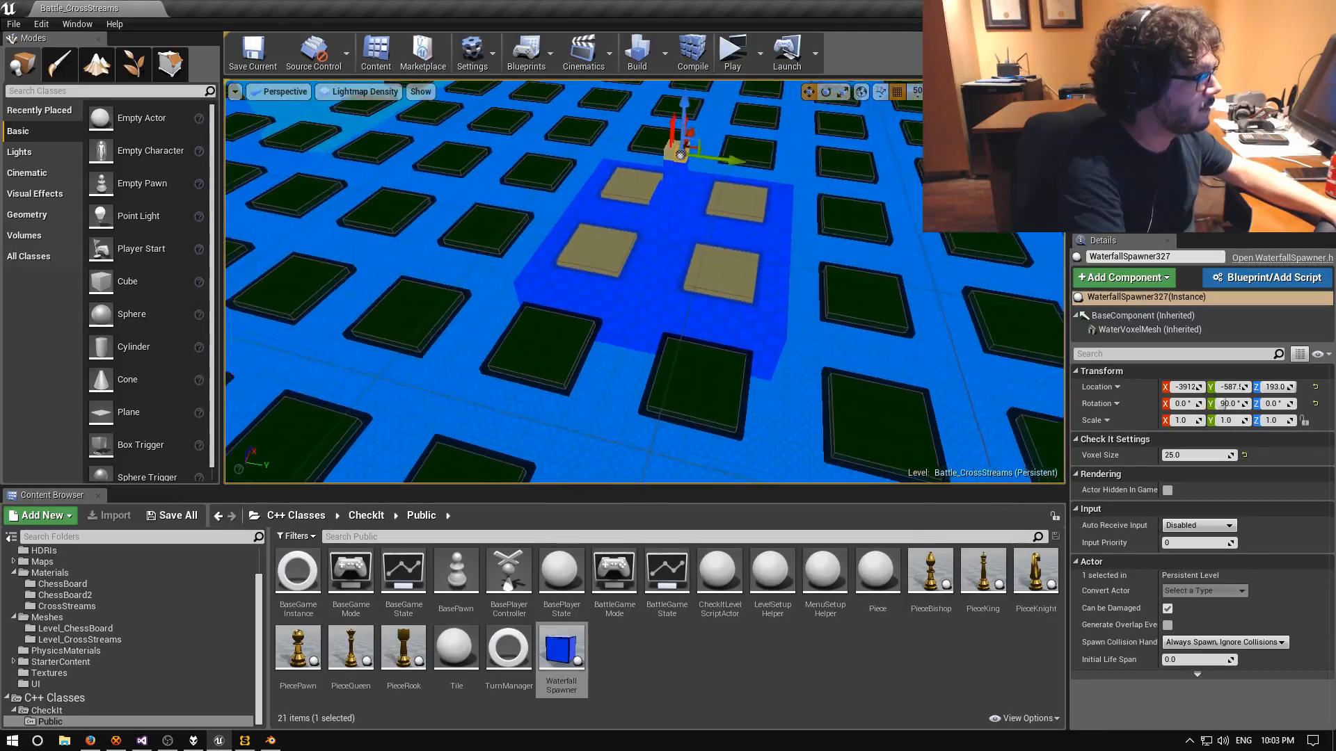
pyautogui.moveTo(604, 329); pyautogui.dragTo(626, 329, button='right')
# Override the small fountain mesh's light map resolution, trying 256 and then setting it to 128.
pyautogui.click(604, 329)
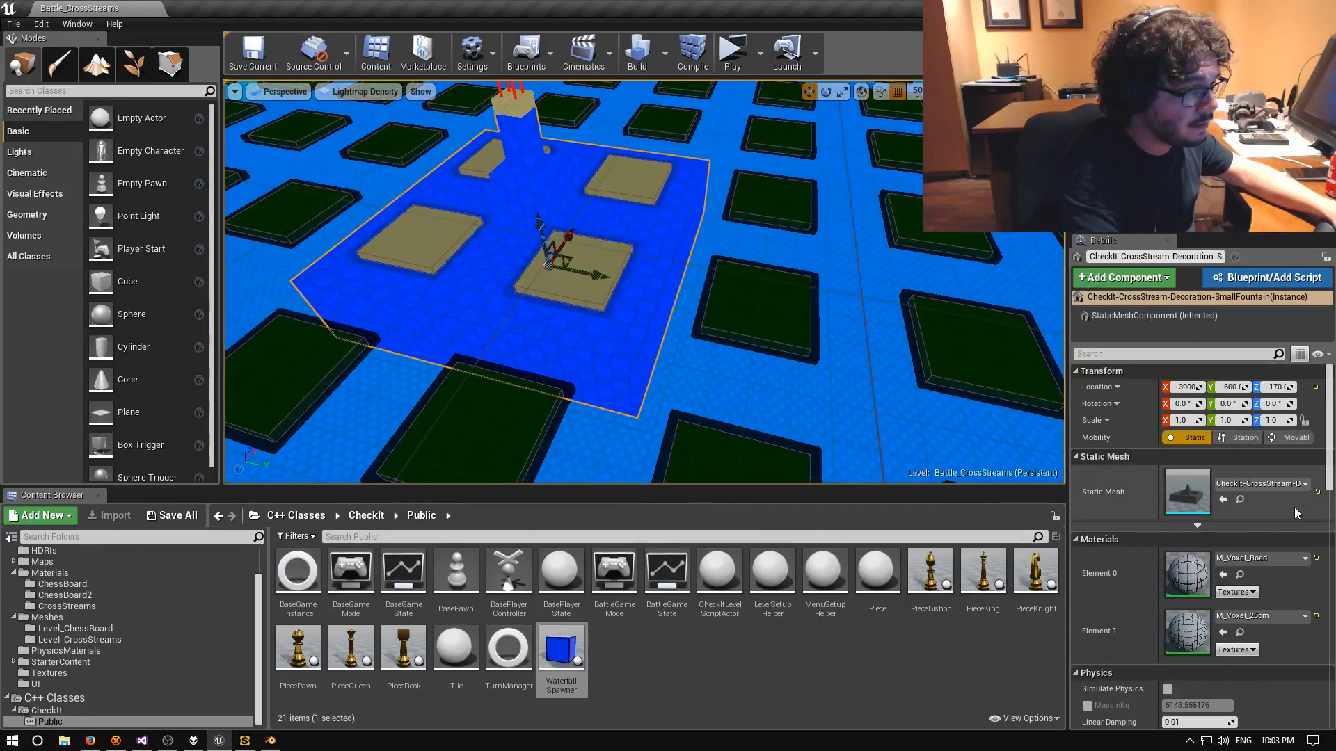
pyautogui.scroll(-8, 1294, 509)
pyautogui.scroll(-1, 1291, 519)
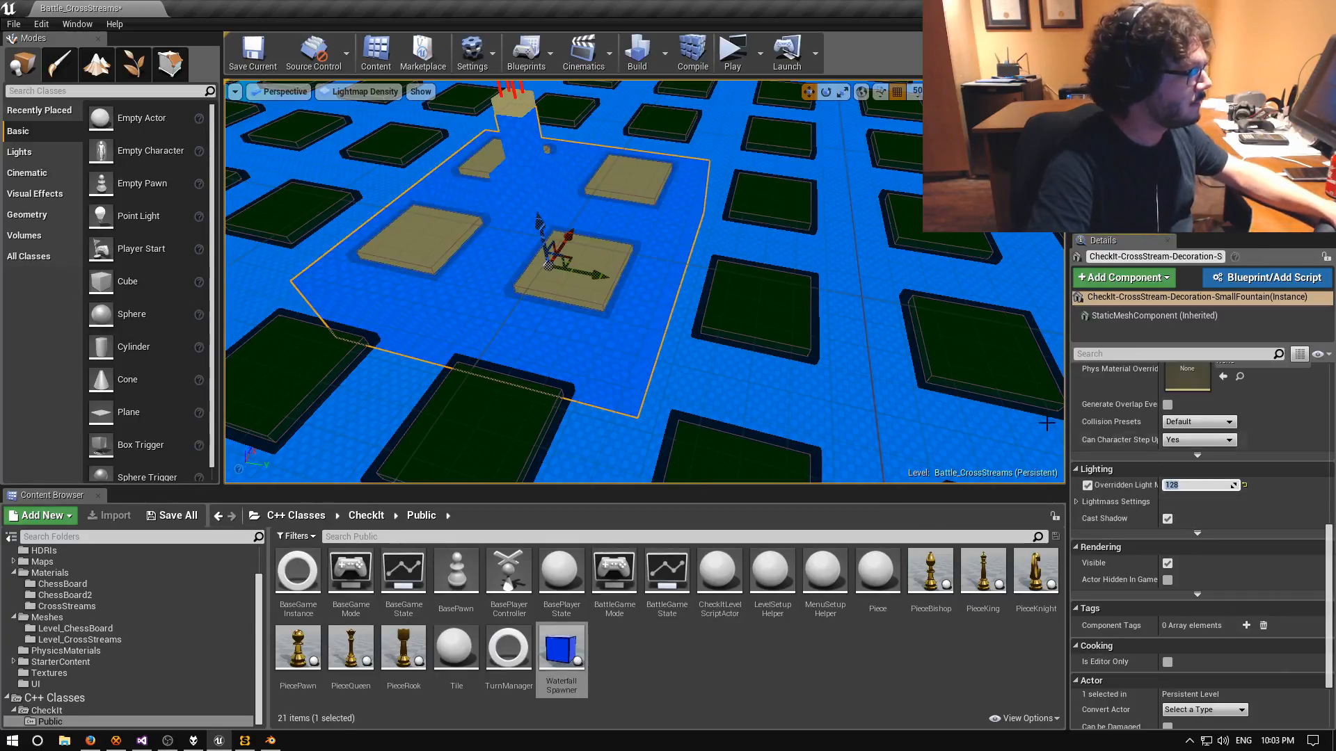
pyautogui.press('Return')
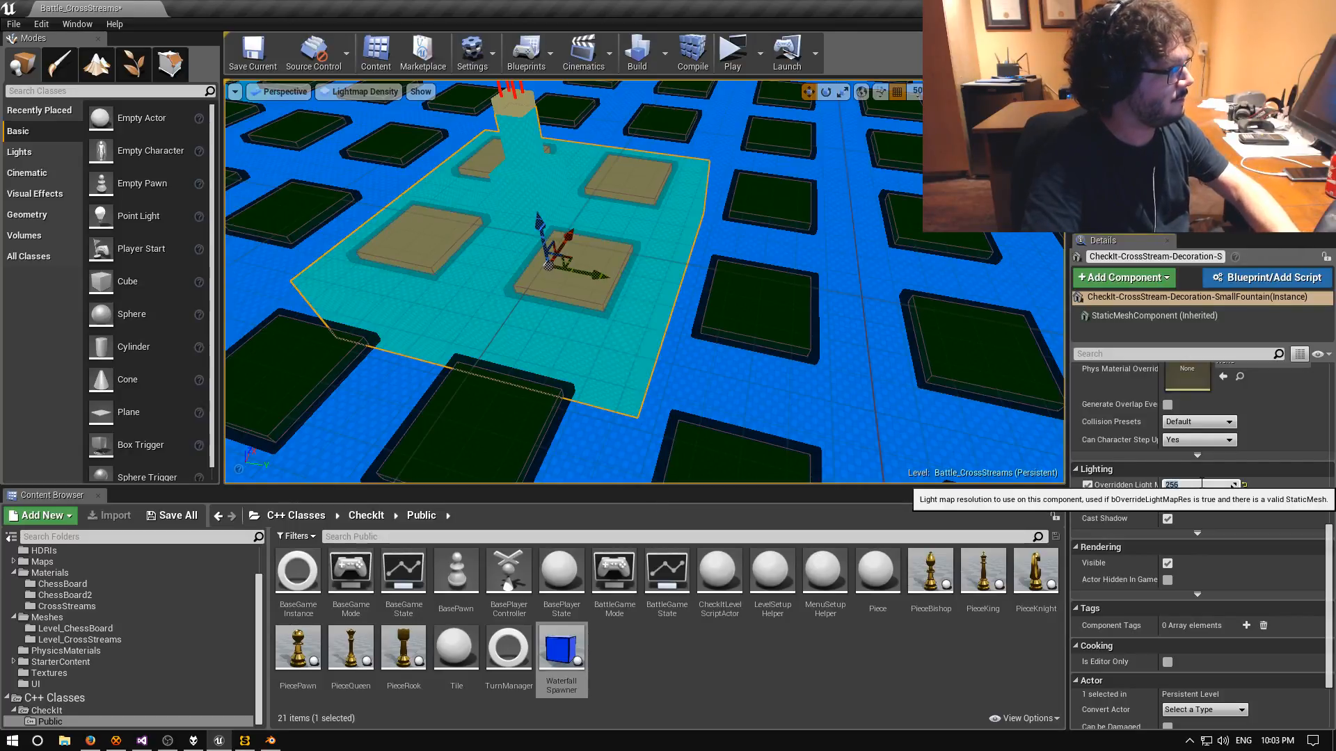
pyautogui.press('BackSpace')
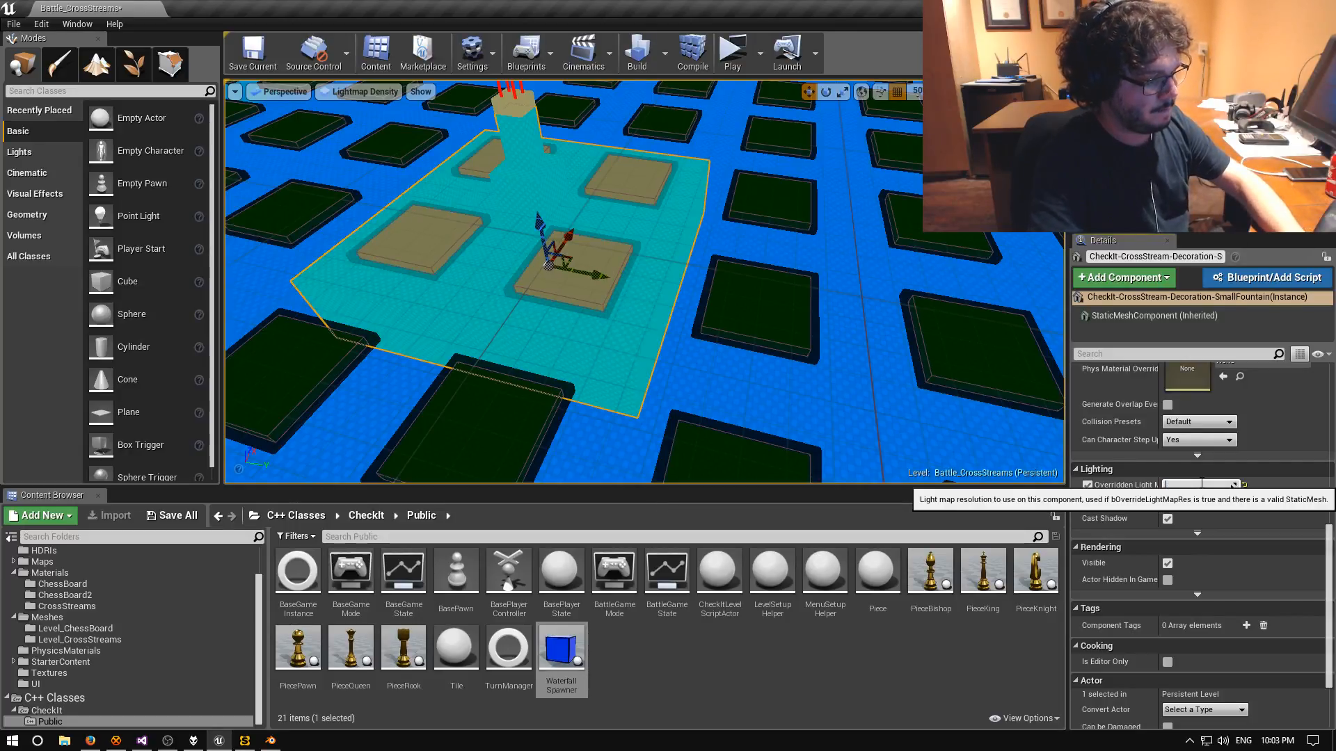
pyautogui.write('128')
pyautogui.press('Return')
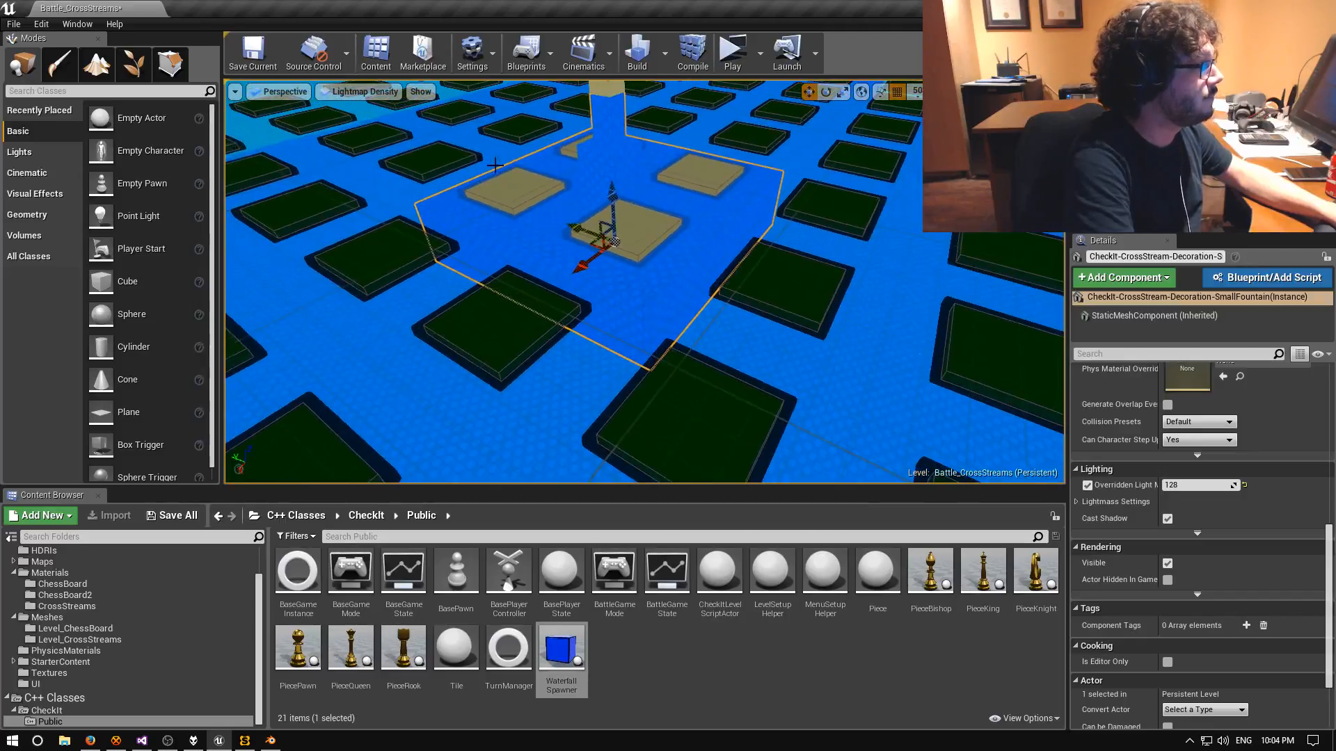
# Return the viewport to the Lit view mode and view the fountain from the front.
pyautogui.click(358, 92)
pyautogui.click(347, 122)
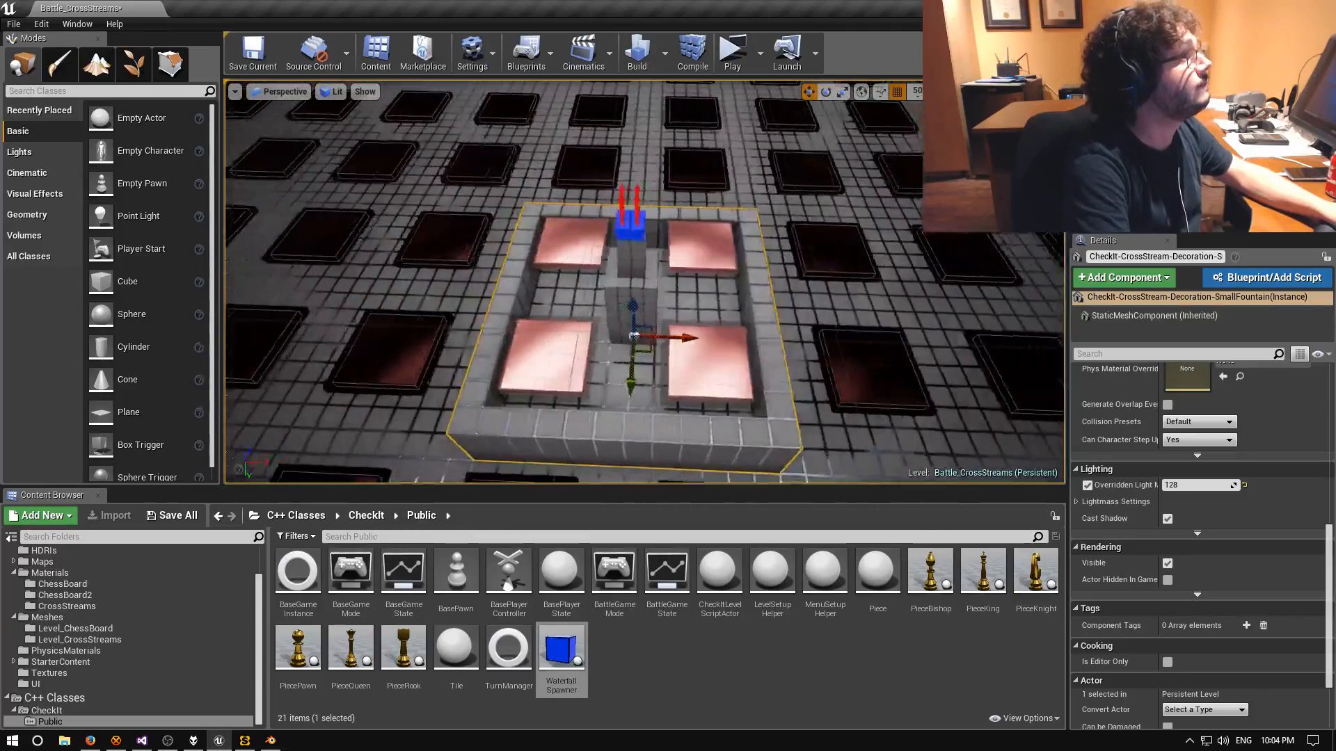
pyautogui.moveTo(643, 281); pyautogui.dragTo(619, 296, button='right')
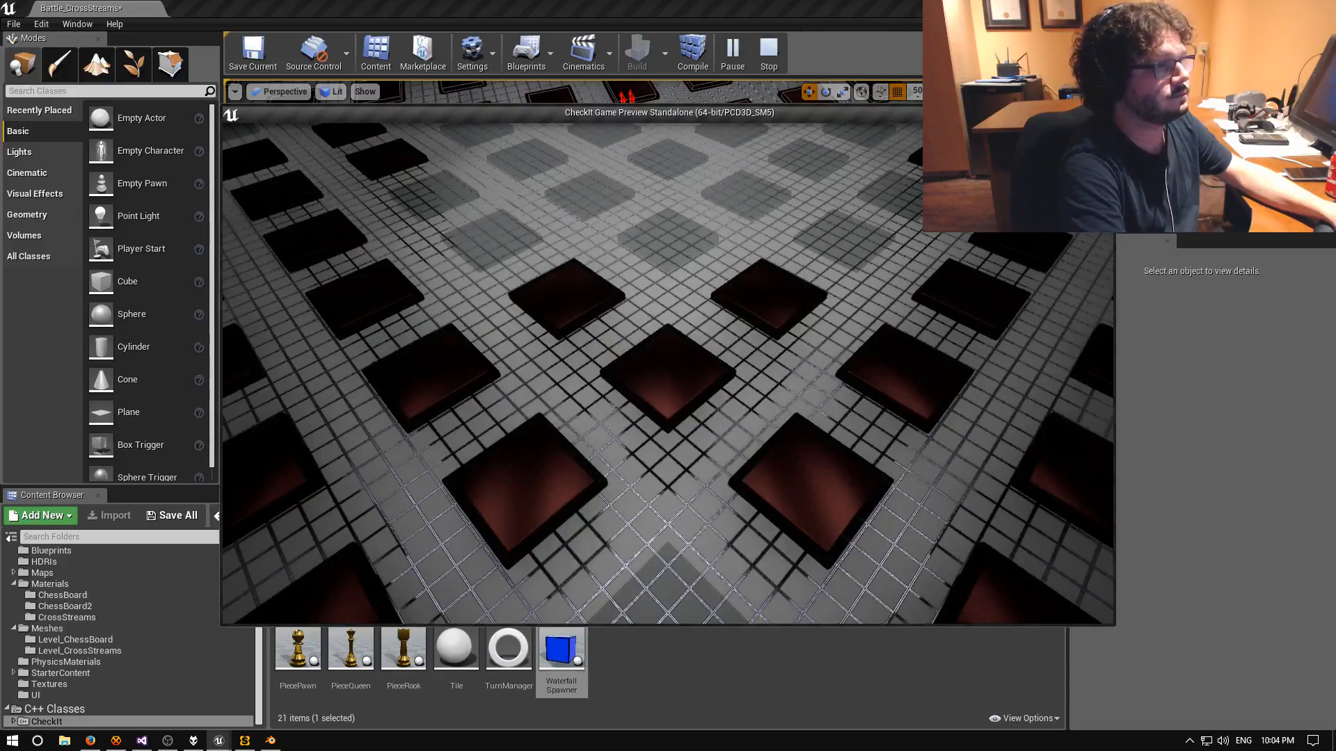
# Check the fountain's waterfall in the standalone game preview, end the preview and switch back to the Unreal Editor.
pyautogui.press('Escape')
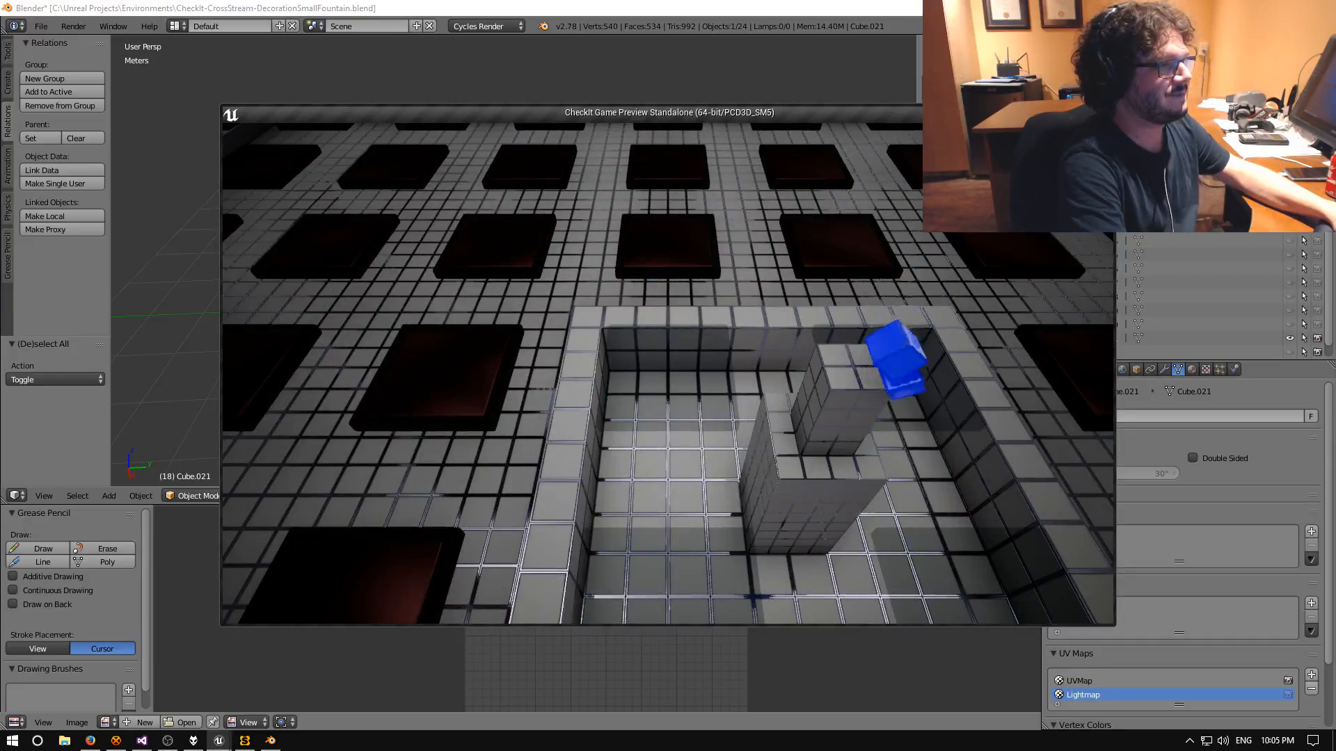
pyautogui.press('Escape')
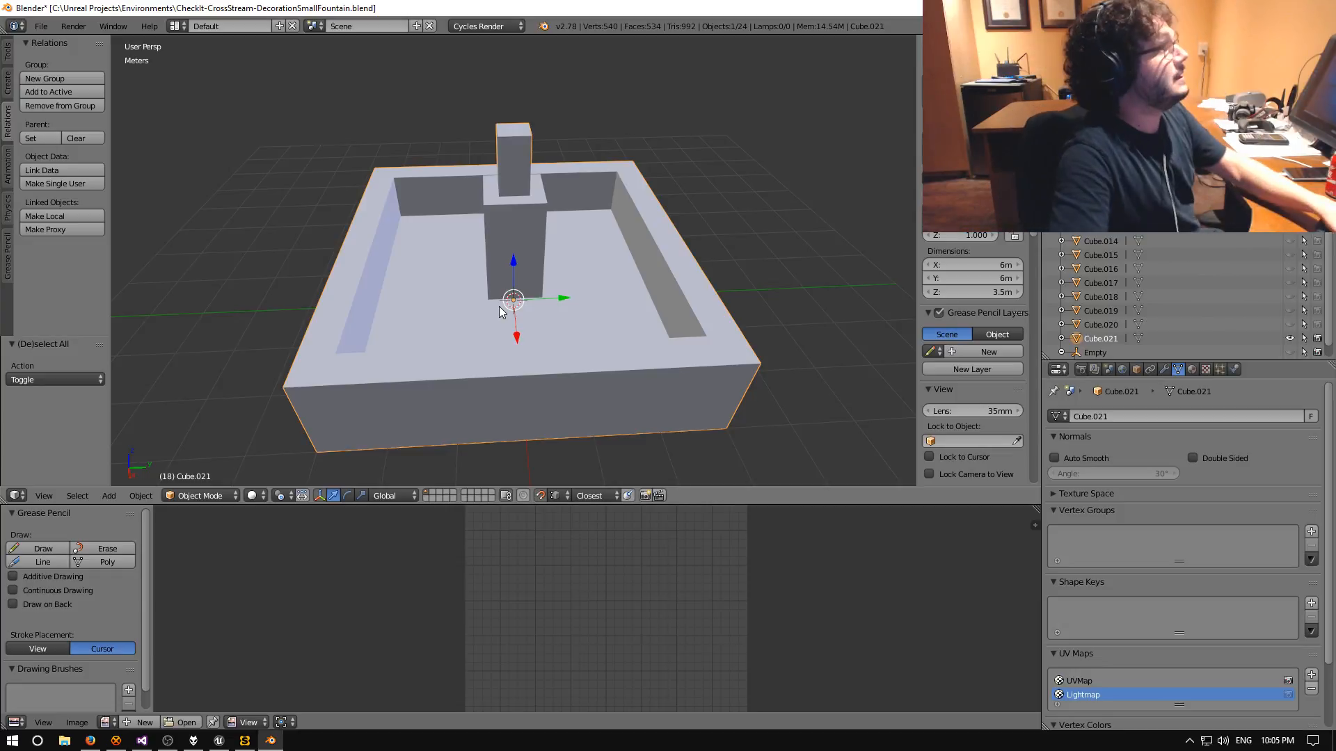
pyautogui.click(220, 741)
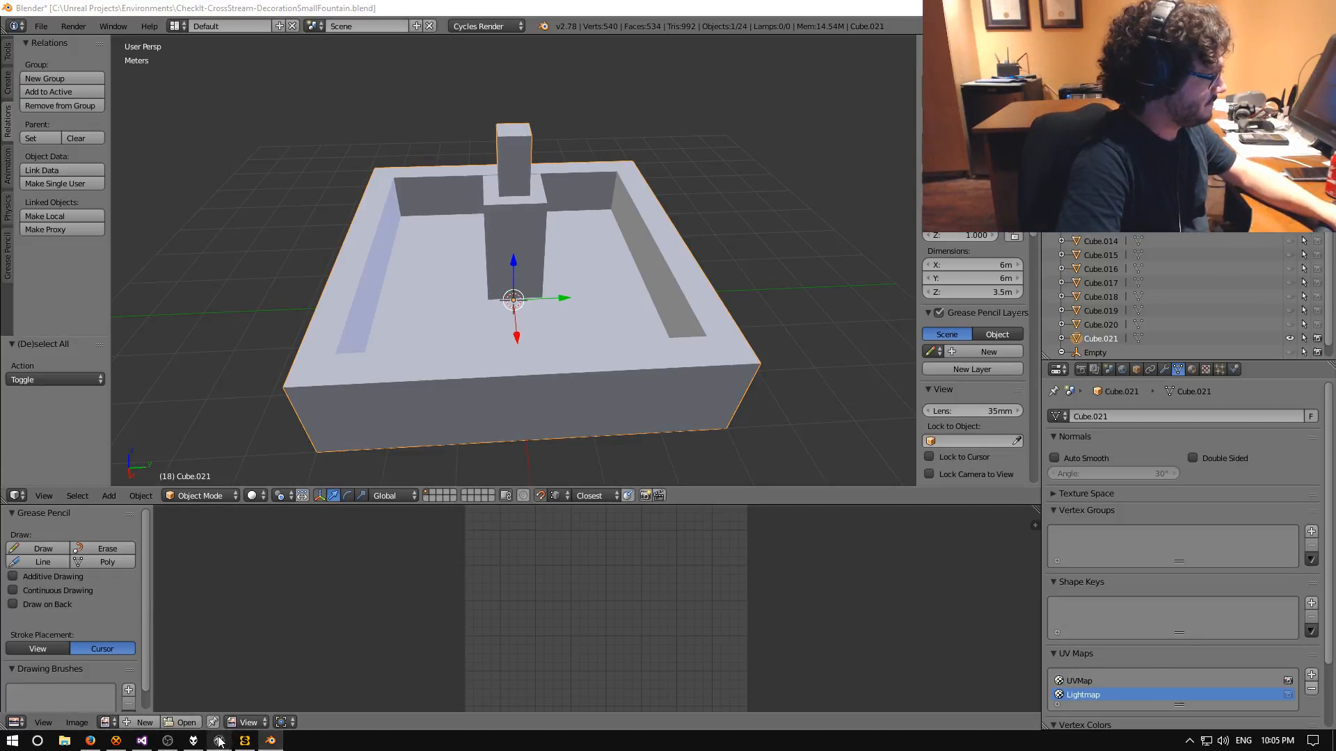
# Duplicate a corner waterfall spawner on the pillar top and offset the copy 50 units along X.
pyautogui.press('f')
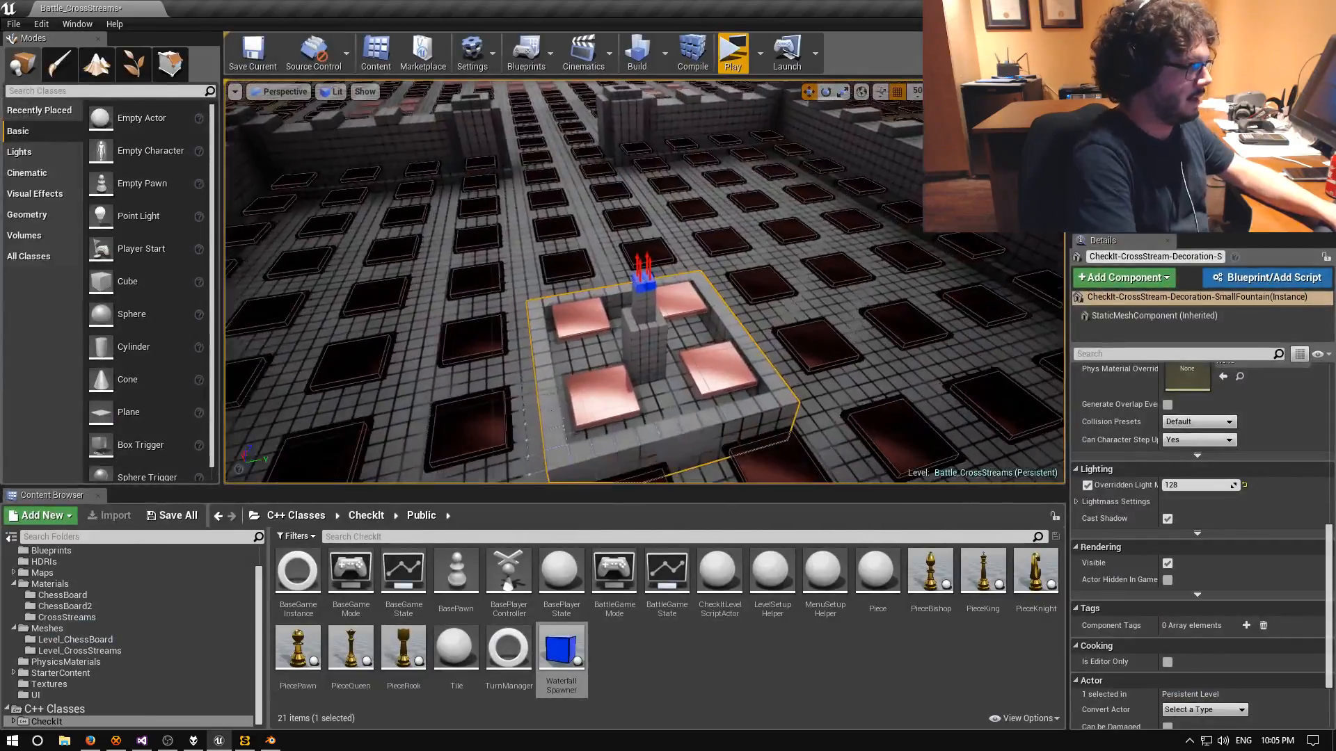
pyautogui.moveTo(602, 286); pyautogui.dragTo(640, 286, button='right')
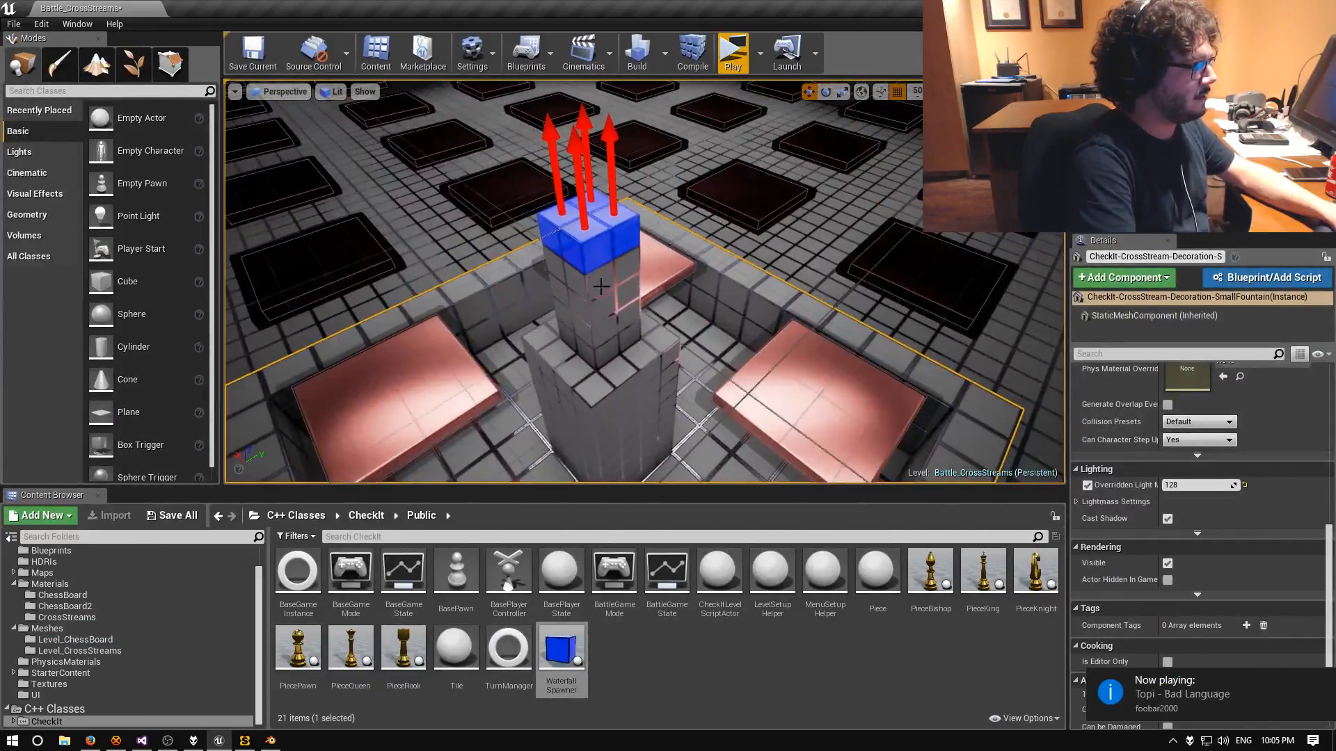
pyautogui.click(593, 248)
pyautogui.moveTo(504, 306); pyautogui.dragTo(591, 306, button='right')
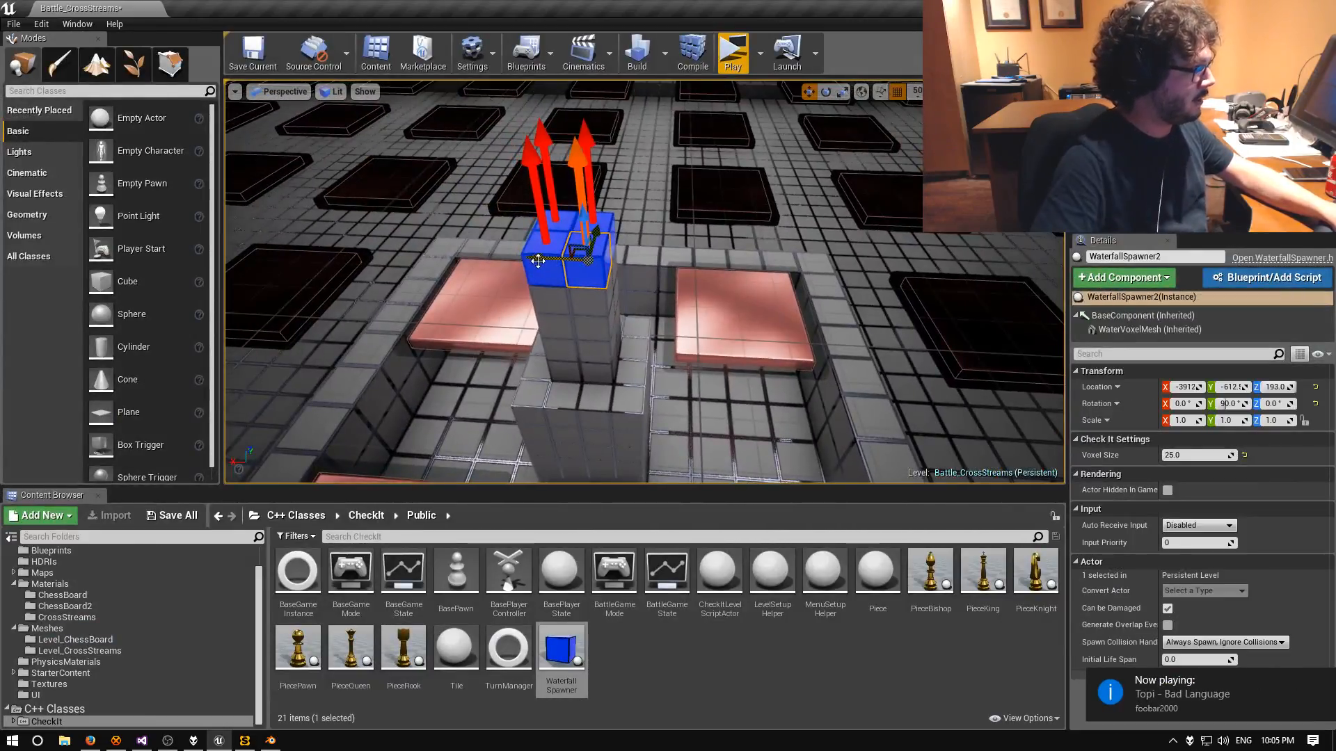
pyautogui.keyDown('alt'); pyautogui.moveTo(536, 258); pyautogui.dragTo(585, 262); pyautogui.keyUp('alt')
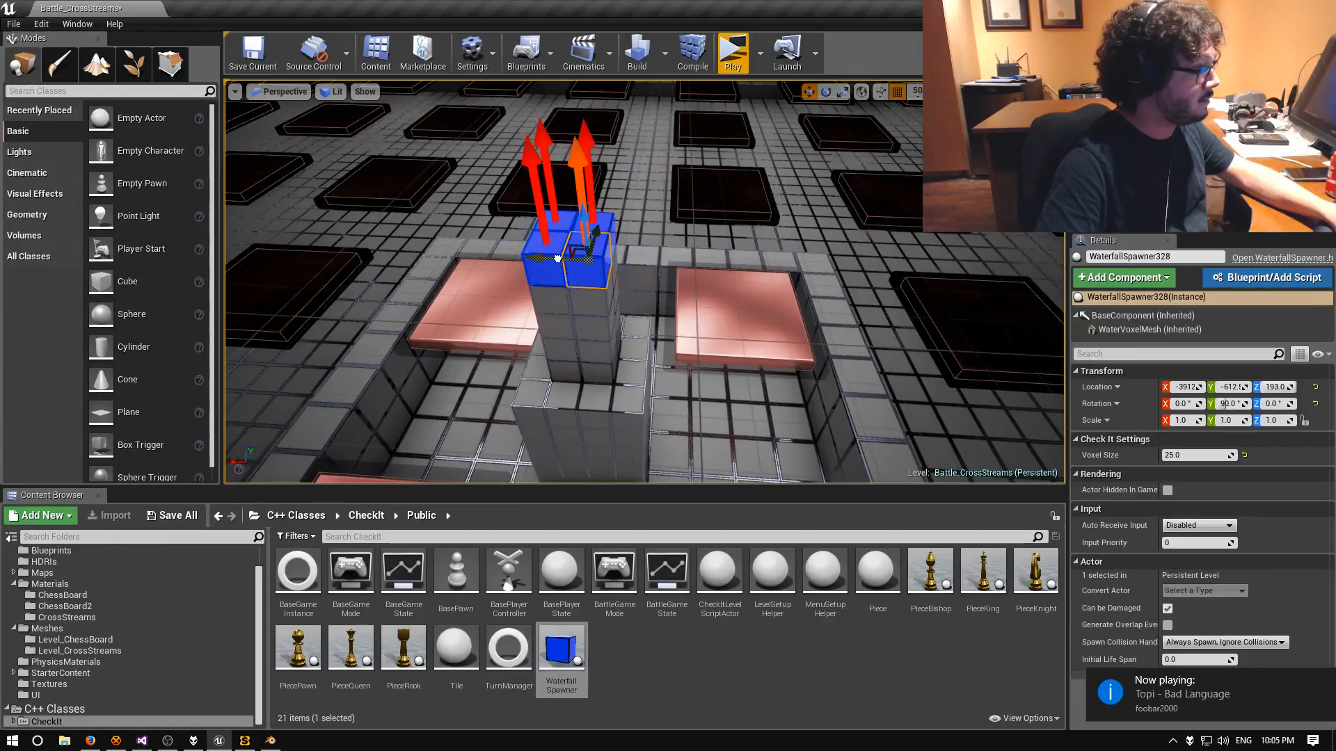
# Move the duplicated spawner back toward the pillar to X -3937, using 10-unit and then 5-unit grid snapping.
pyautogui.click(917, 91)
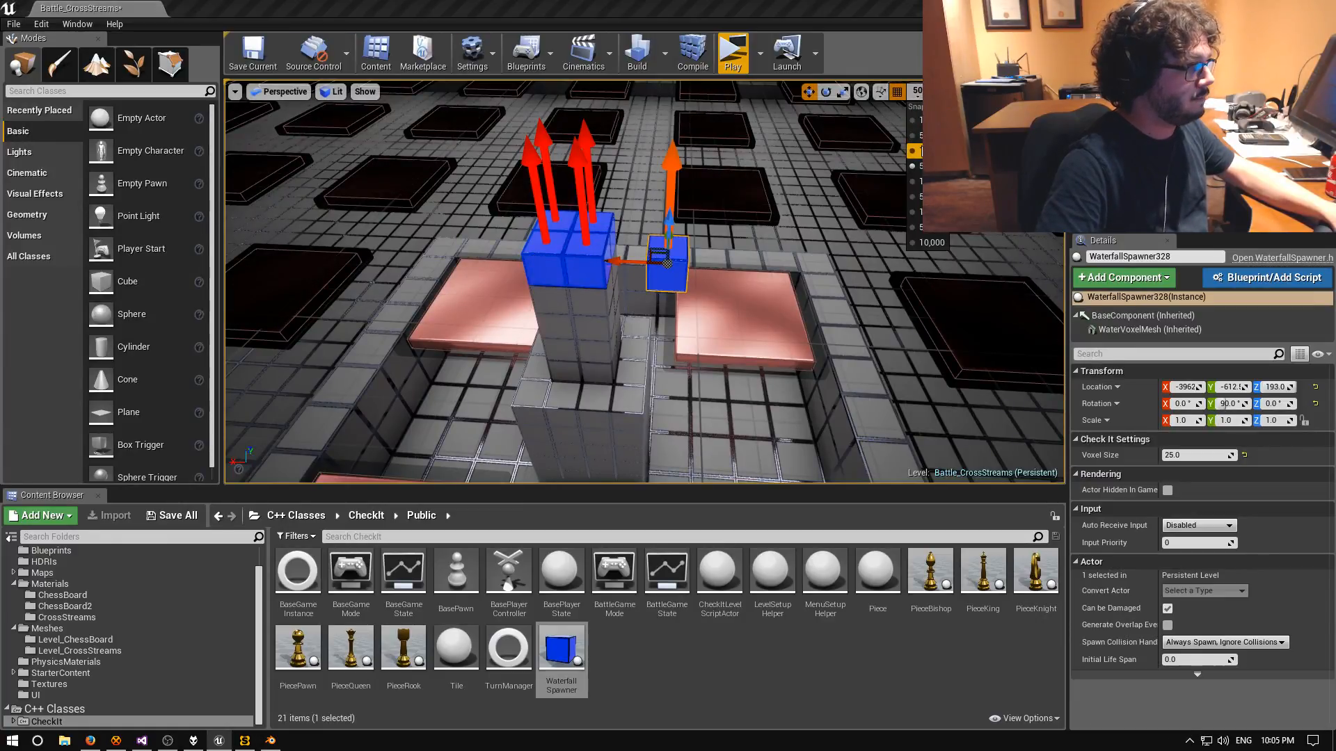
pyautogui.click(918, 151)
pyautogui.moveTo(613, 261); pyautogui.dragTo(572, 261)
pyautogui.click(917, 90)
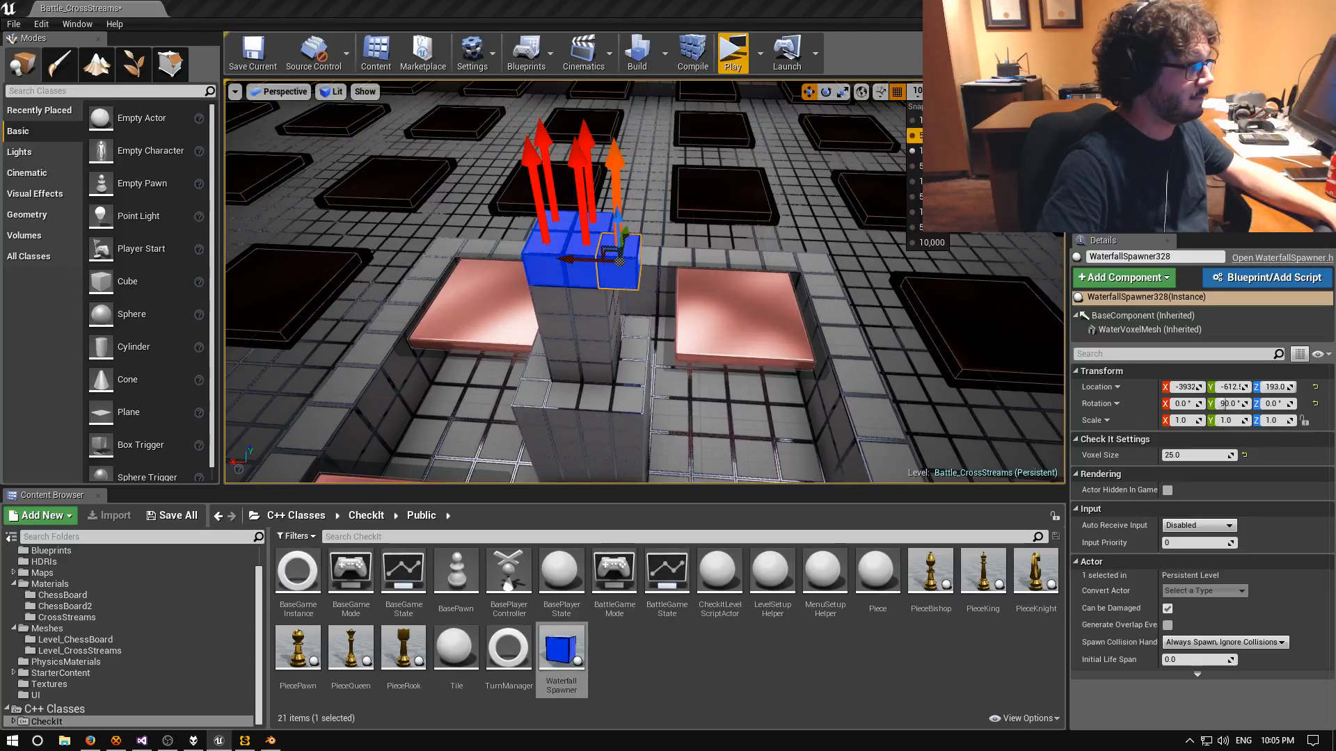
pyautogui.click(919, 136)
pyautogui.moveTo(567, 257); pyautogui.dragTo(572, 259)
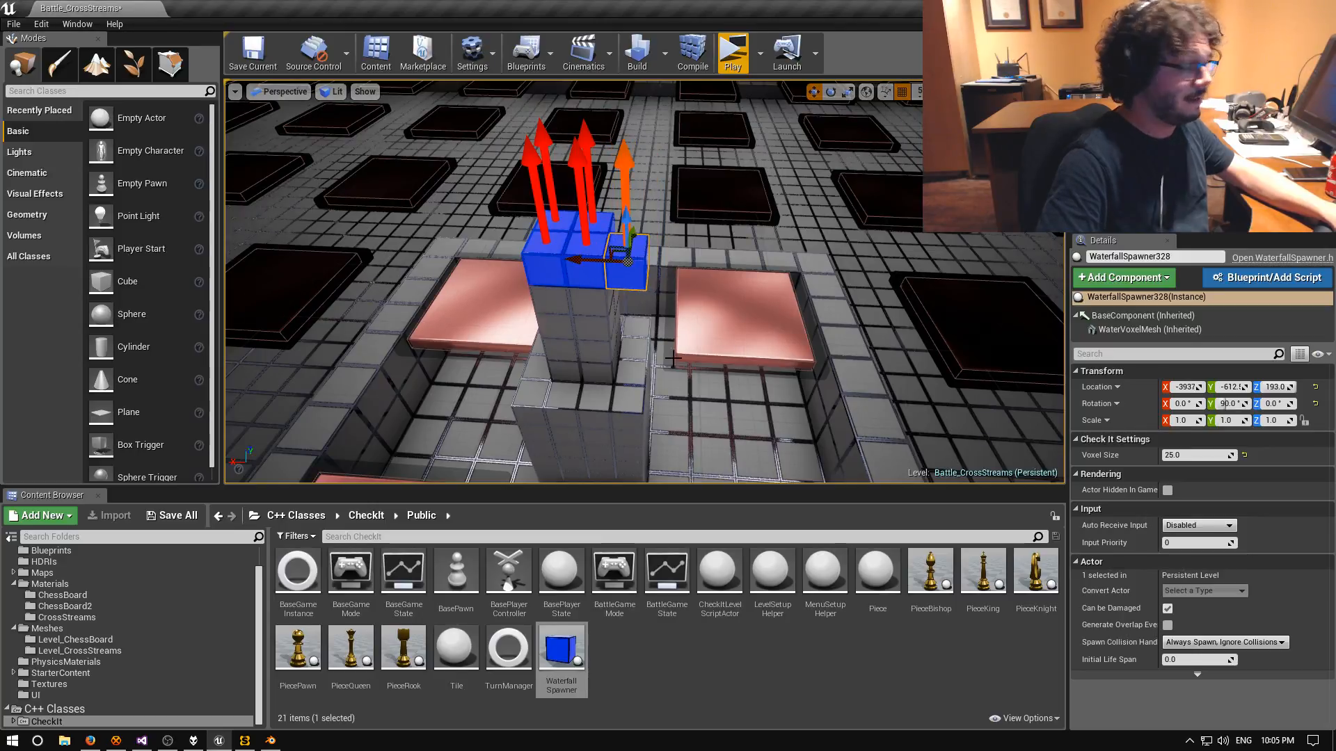
# Lower the duplicated spawner to Z 93 onto the pillar's lower ledge, using 50-unit grid snapping.
pyautogui.moveTo(726, 366); pyautogui.dragTo(546, 275, button='right')
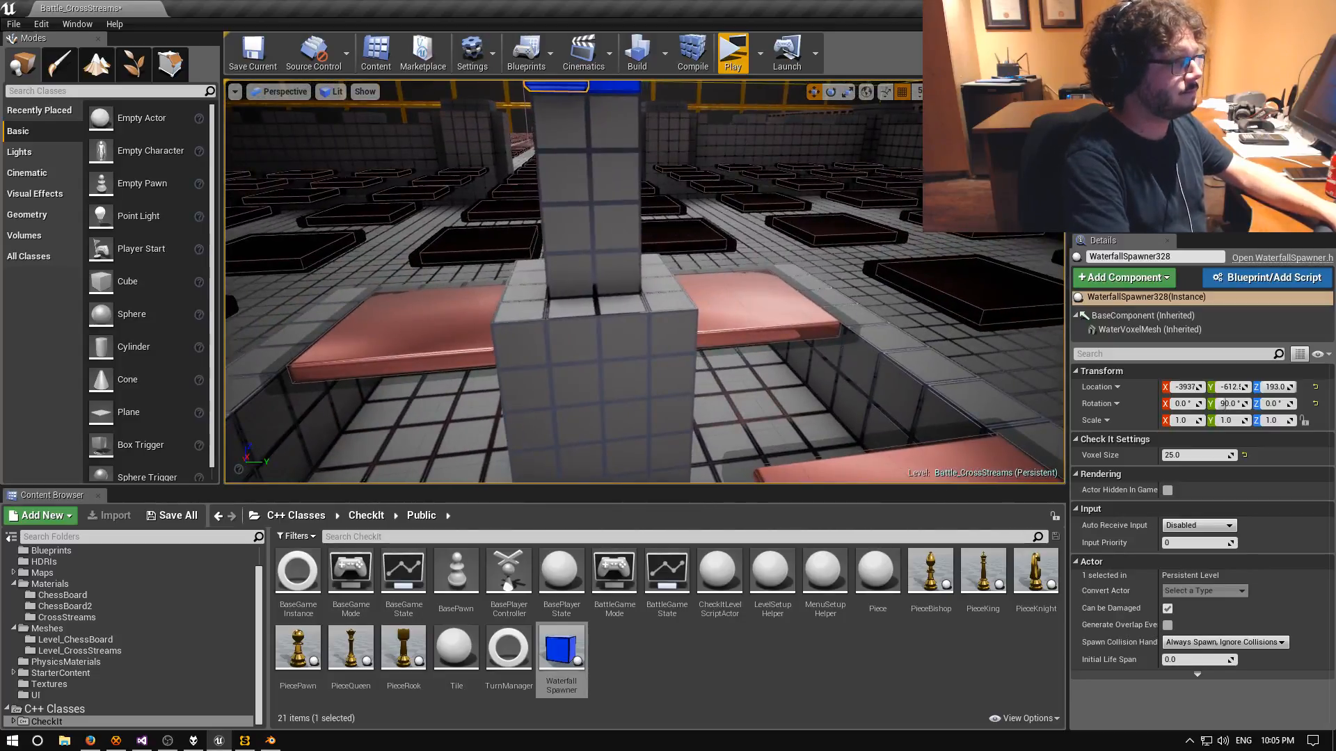
pyautogui.click(919, 92)
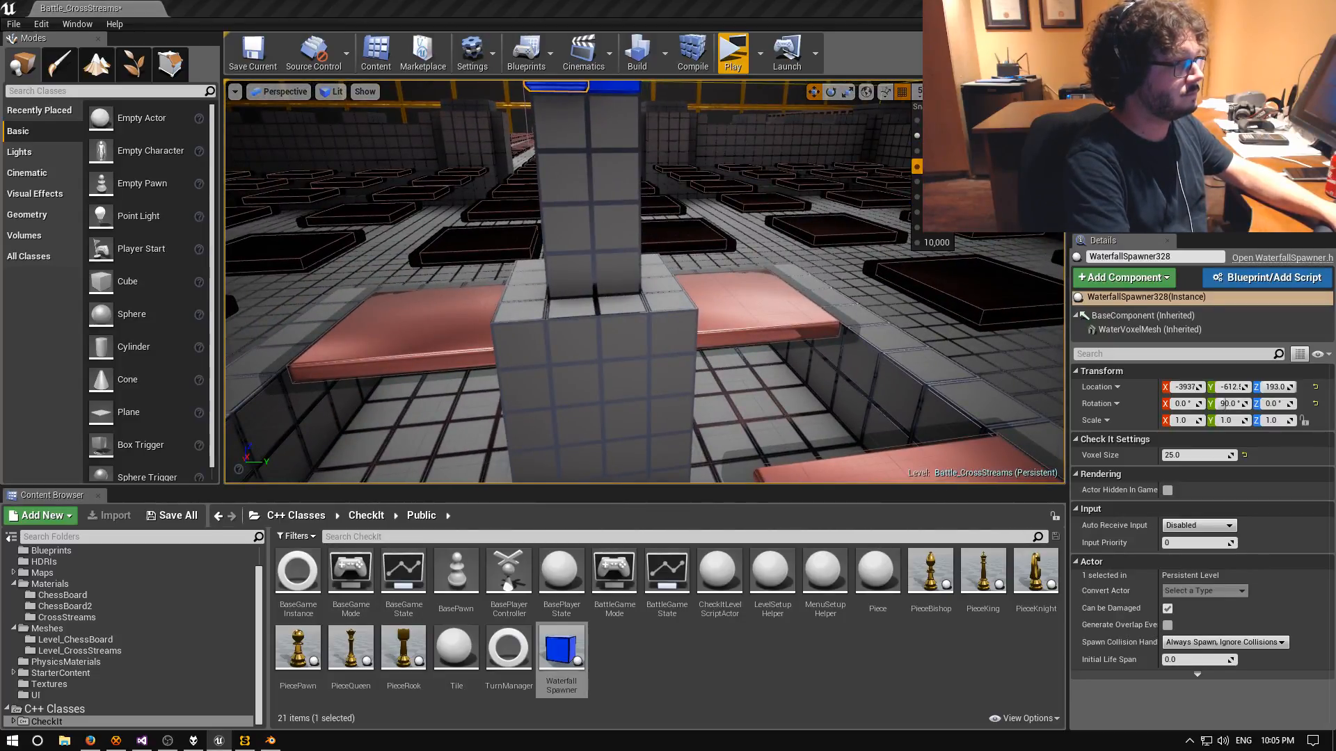
pyautogui.click(932, 166)
pyautogui.moveTo(622, 177); pyautogui.dragTo(583, 177, button='right')
pyautogui.moveTo(623, 176); pyautogui.dragTo(624, 363)
pyautogui.moveTo(624, 363); pyautogui.dragTo(626, 414, button='right')
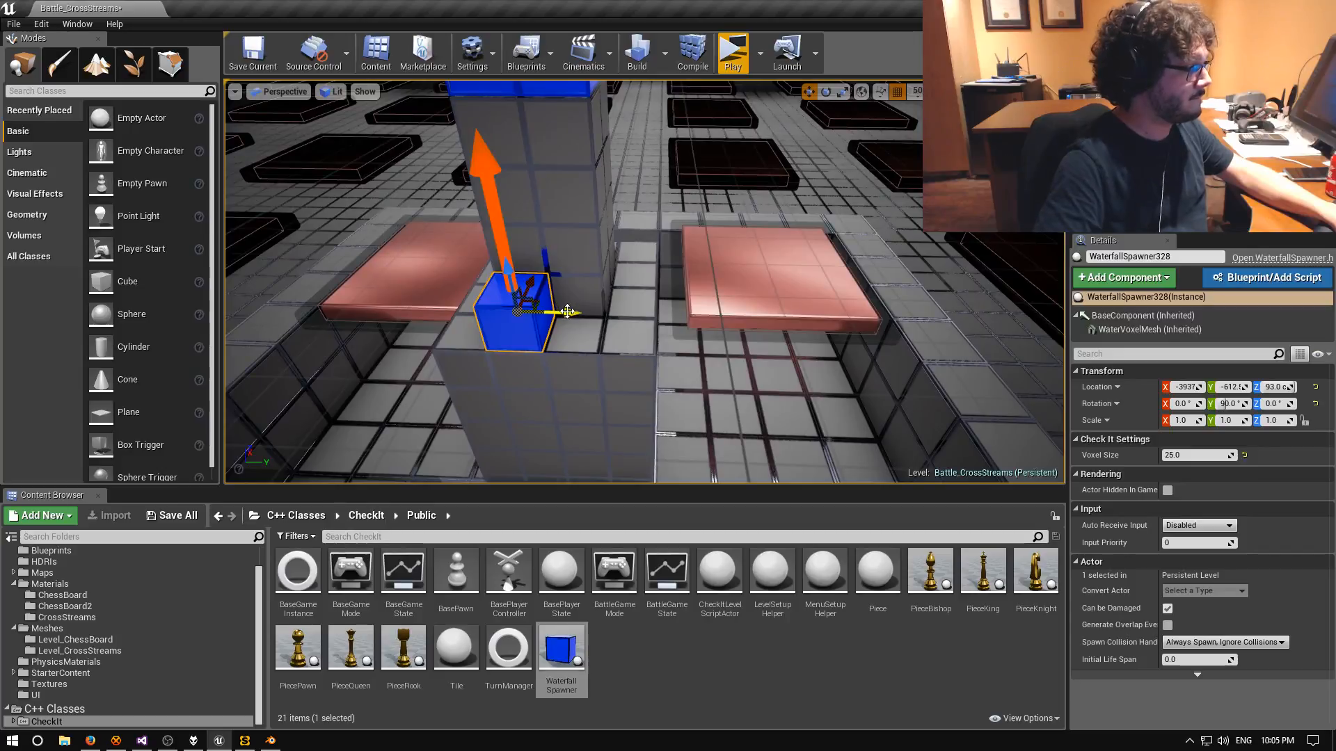
# Duplicate the ledge spawner 50 units along Y, and duplicate that copy 50 units along X to X -3887.
pyautogui.keyDown('alt'); pyautogui.moveTo(599, 315); pyautogui.dragTo(685, 316); pyautogui.keyUp('alt')
pyautogui.moveTo(685, 316); pyautogui.dragTo(592, 317, button='right')
pyautogui.keyDown('alt'); pyautogui.moveTo(654, 206); pyautogui.dragTo(739, 206); pyautogui.keyUp('alt')
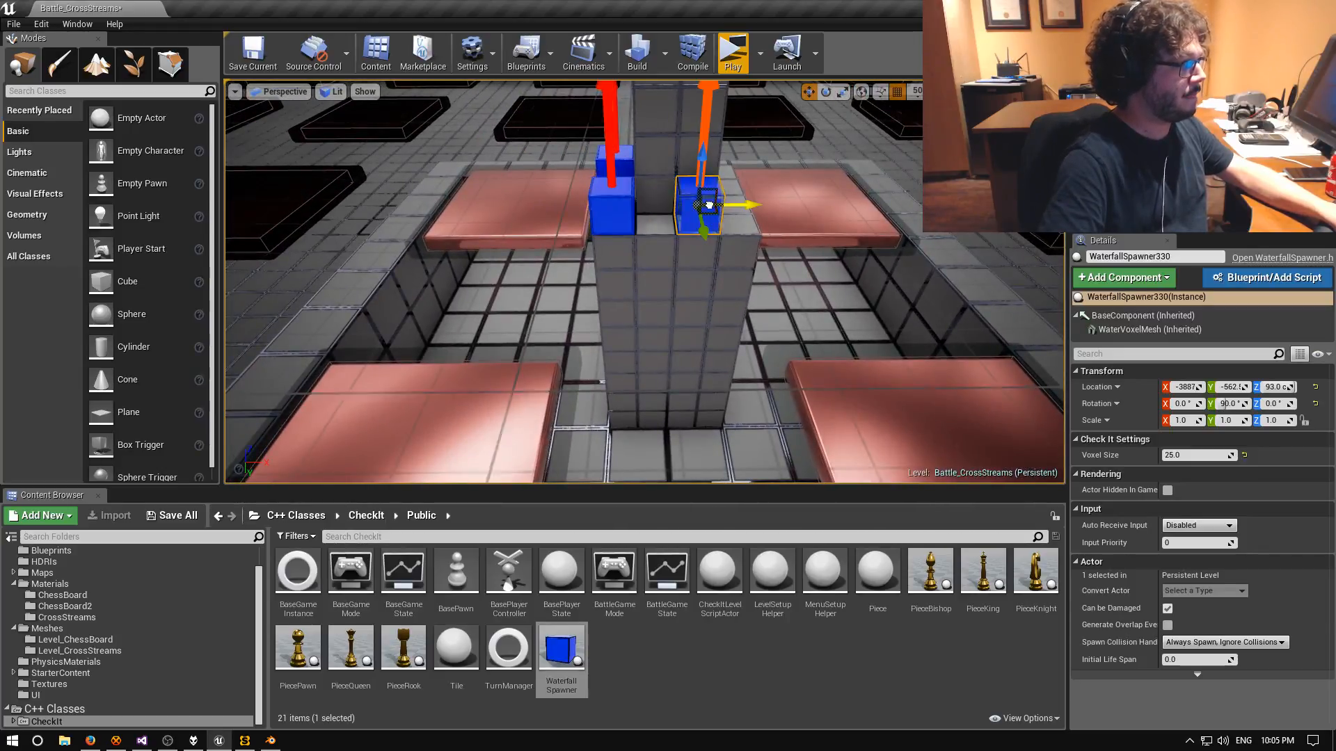
# Duplicate the spawner along Y to the ledge's opposite side and align it at Y -637 with 10-unit and 5-unit snapping.
pyautogui.moveTo(695, 304); pyautogui.dragTo(511, 278, button='right')
pyautogui.moveTo(607, 286); pyautogui.dragTo(681, 345, button='right')
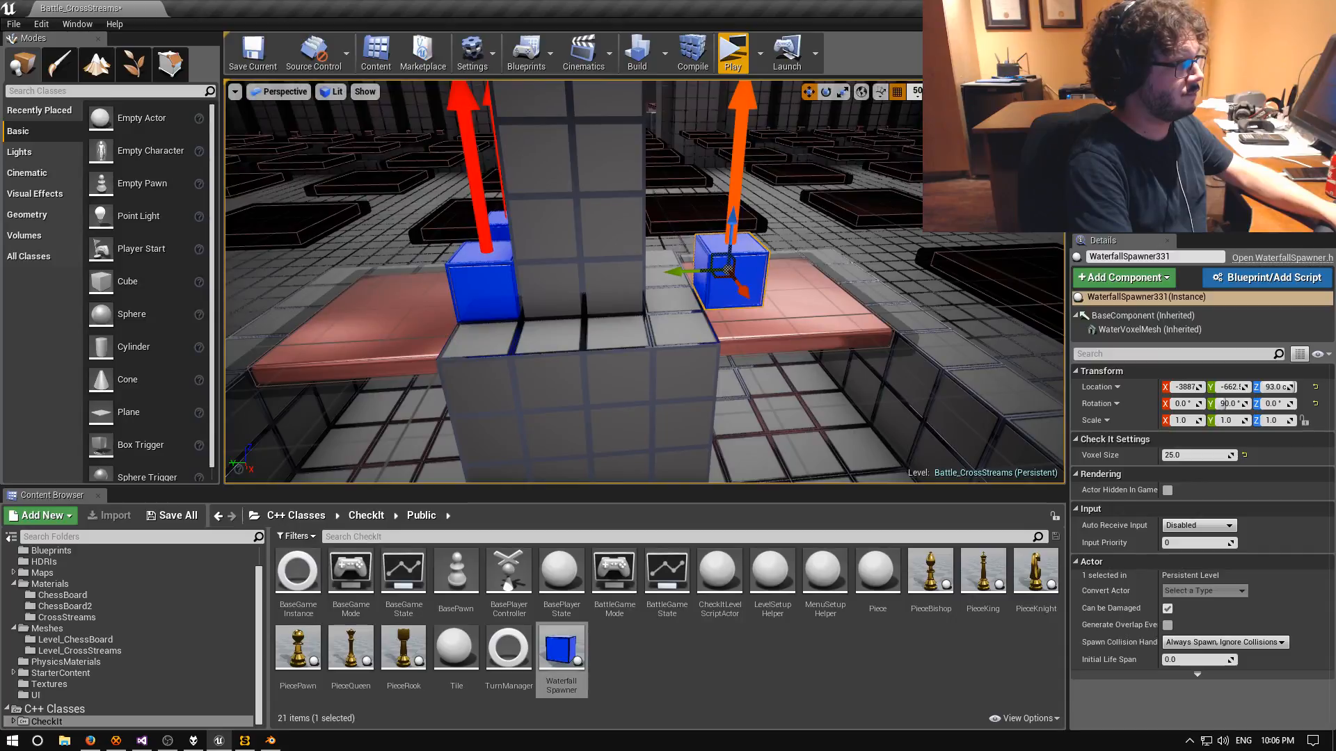
pyautogui.click(917, 91)
pyautogui.click(913, 151)
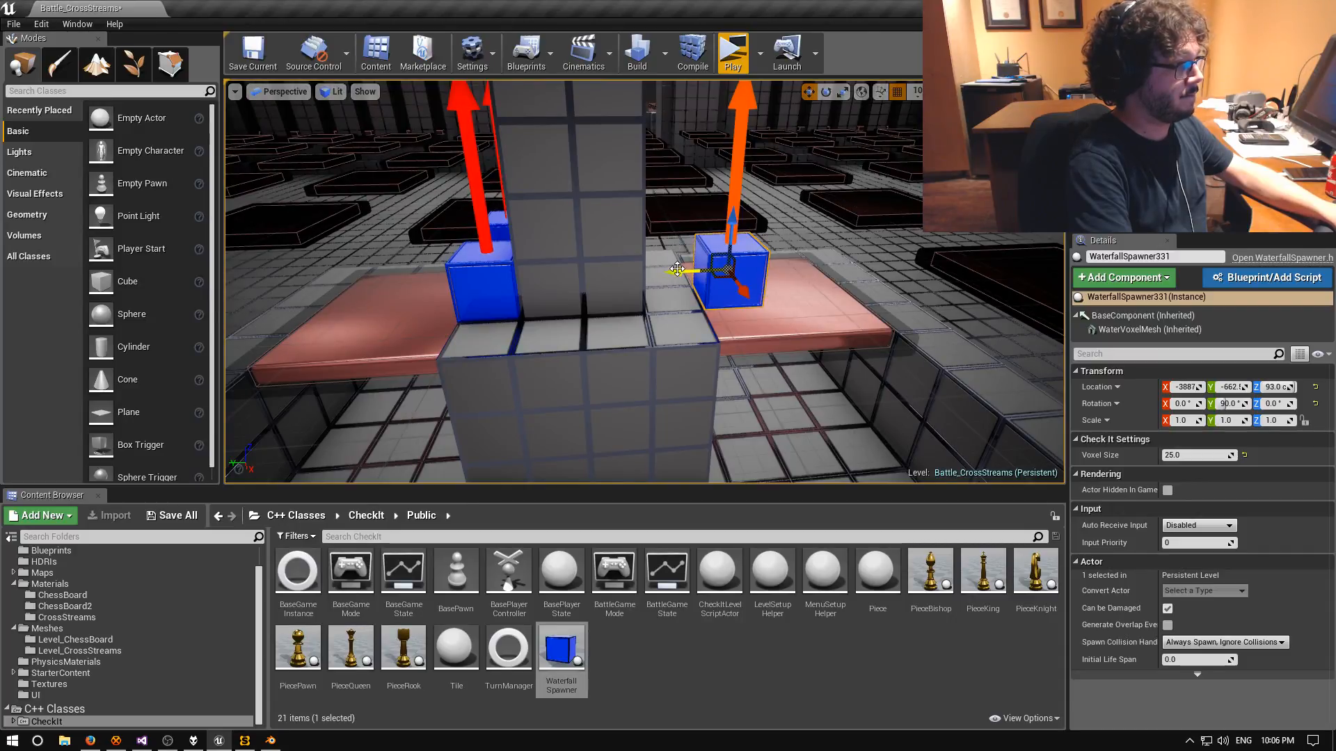
pyautogui.click(915, 91)
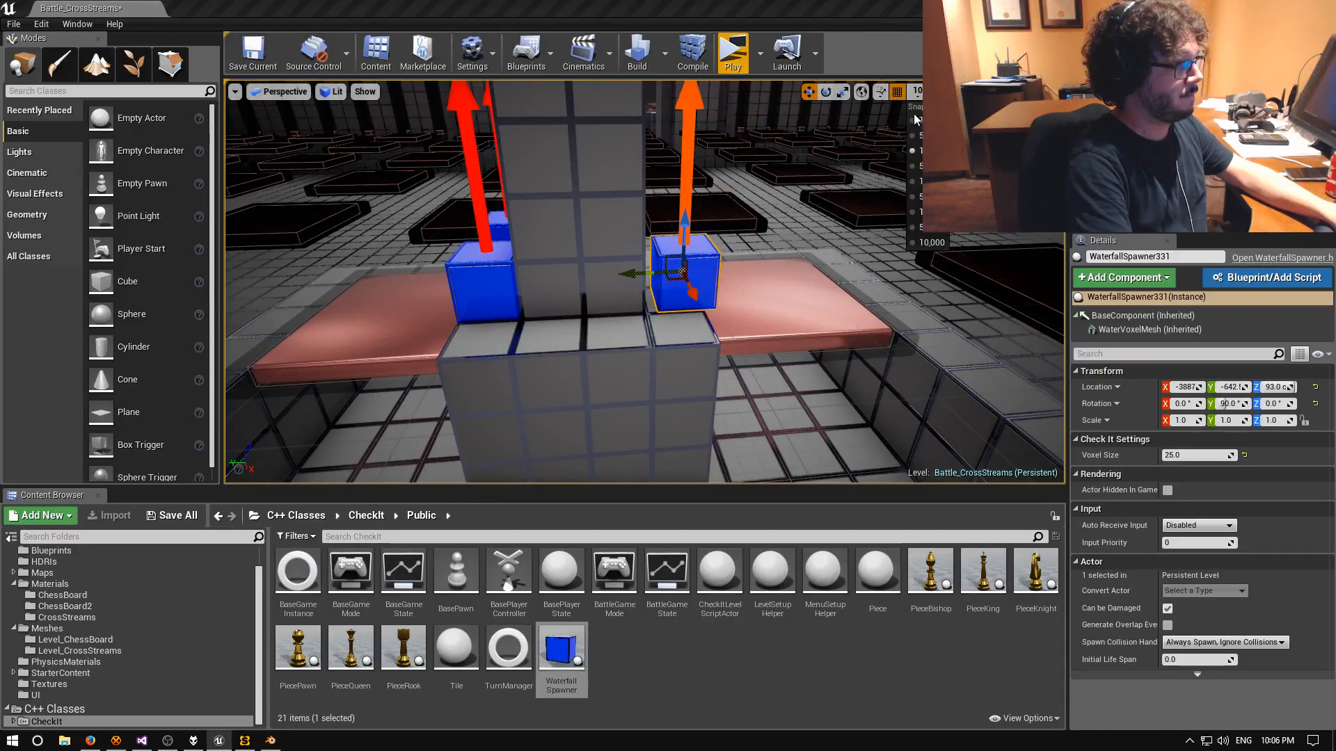
pyautogui.click(915, 135)
pyautogui.moveTo(635, 276); pyautogui.dragTo(620, 272)
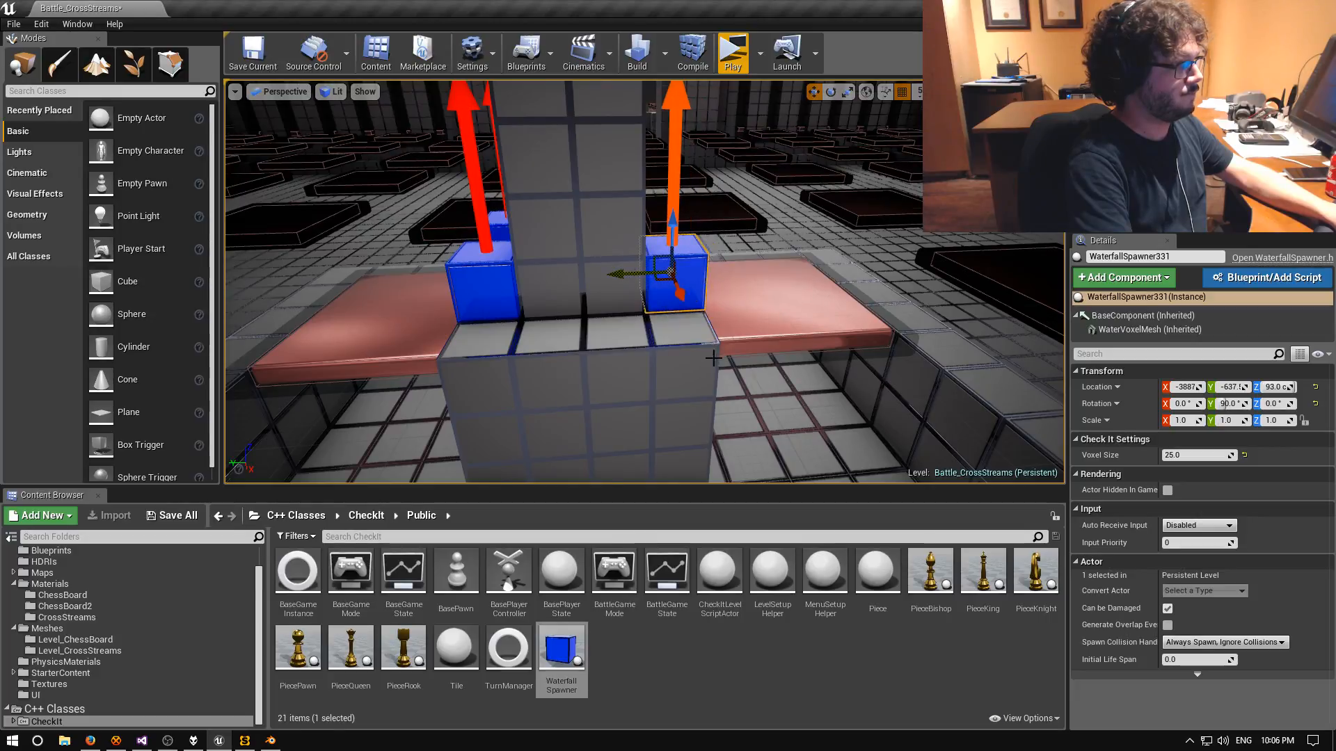
# Duplicate the spawner 25 units along X to the ledge's corner at X -3862.
pyautogui.press('d')
pyautogui.moveTo(713, 357); pyautogui.dragTo(528, 355, button='right')
pyautogui.keyDown('alt'); pyautogui.moveTo(689, 277); pyautogui.dragTo(632, 279); pyautogui.keyUp('alt')
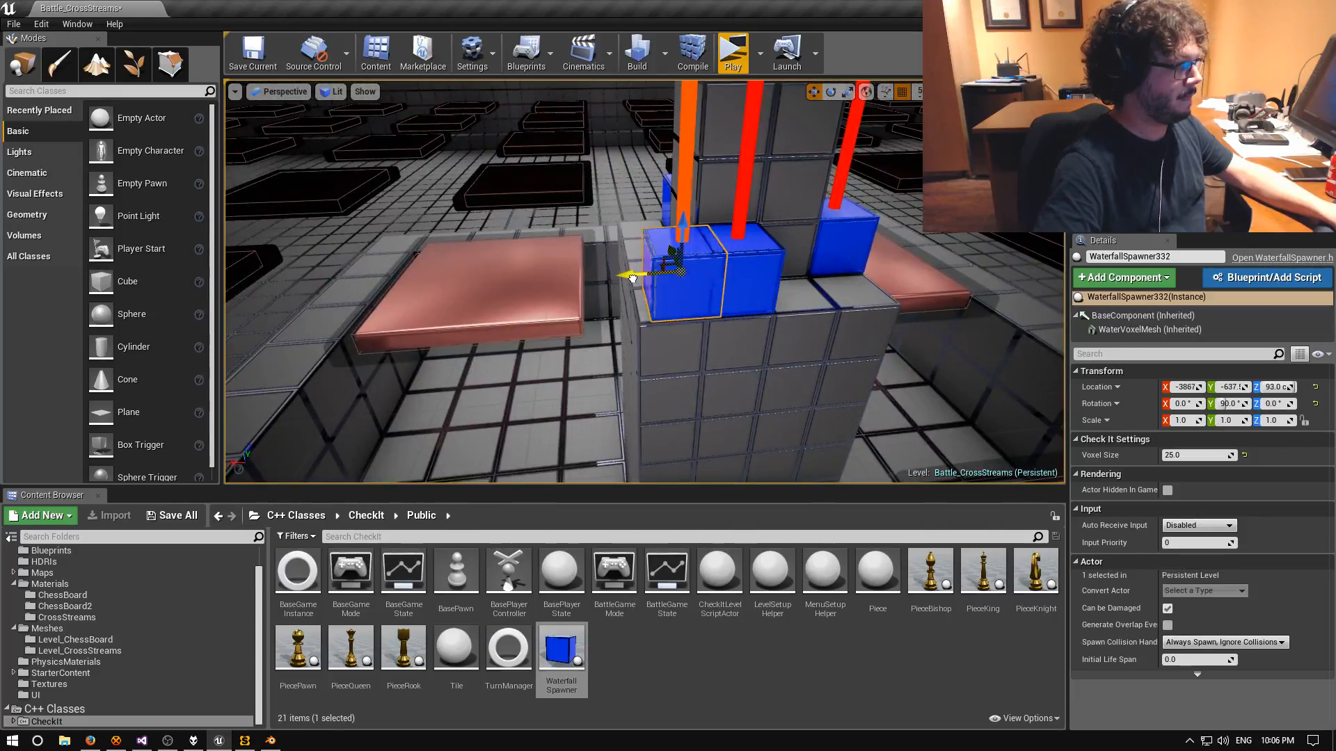
pyautogui.press('a')
pyautogui.moveTo(508, 268); pyautogui.dragTo(695, 307, button='right')
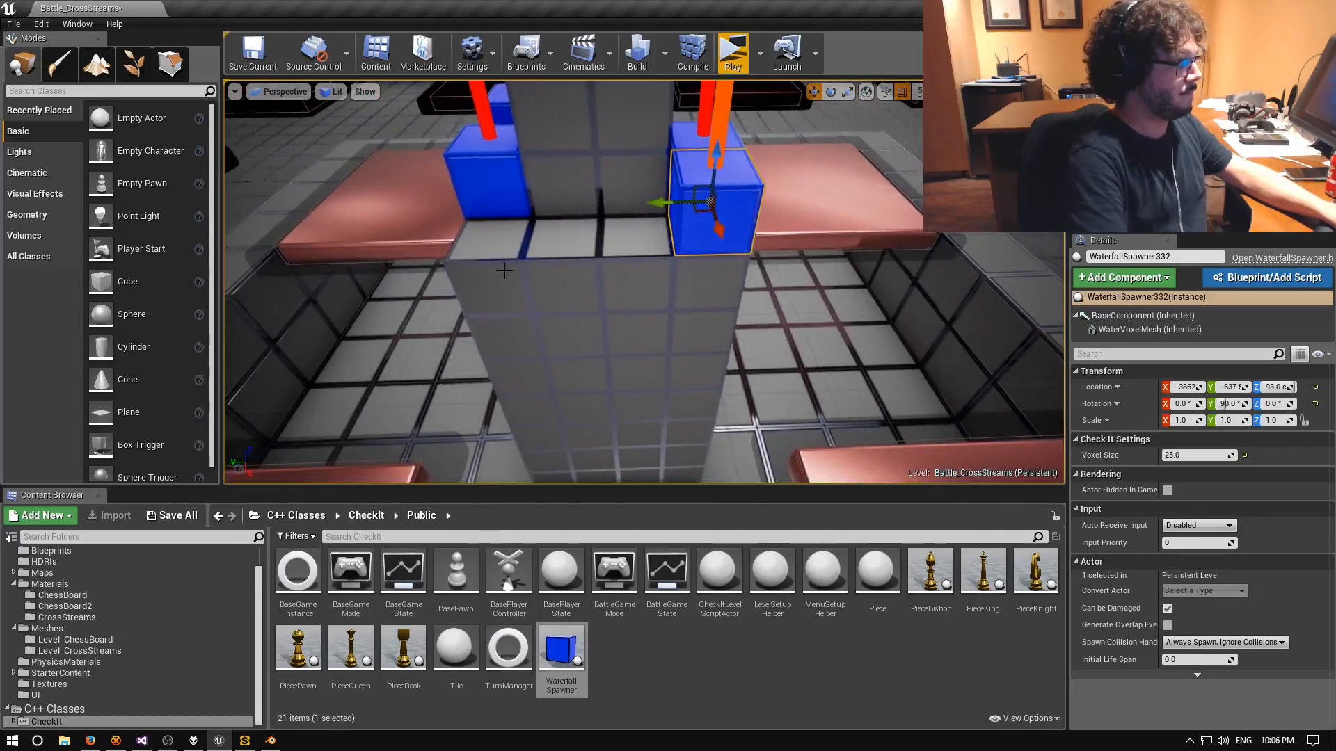
# Duplicate the corner spawner three times along Y at 25-unit spacing, filling that ledge side up to Y -562.
pyautogui.keyDown('alt'); pyautogui.moveTo(654, 203); pyautogui.dragTo(503, 201); pyautogui.keyUp('alt')
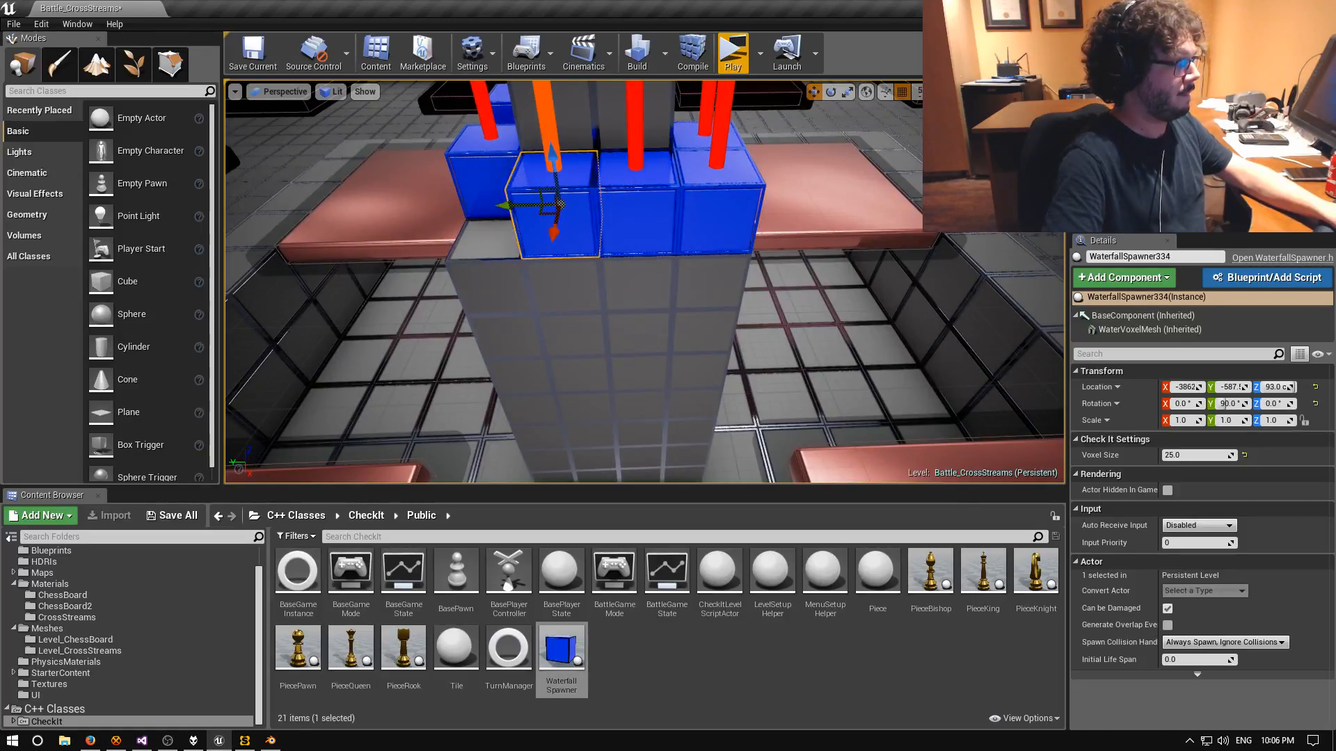
pyautogui.press('a')
pyautogui.moveTo(503, 202); pyautogui.dragTo(424, 206, button='right')
pyautogui.keyDown('alt'); pyautogui.moveTo(746, 237); pyautogui.dragTo(669, 236); pyautogui.keyUp('alt')
pyautogui.press('d')
pyautogui.moveTo(666, 235); pyautogui.dragTo(432, 230, button='right')
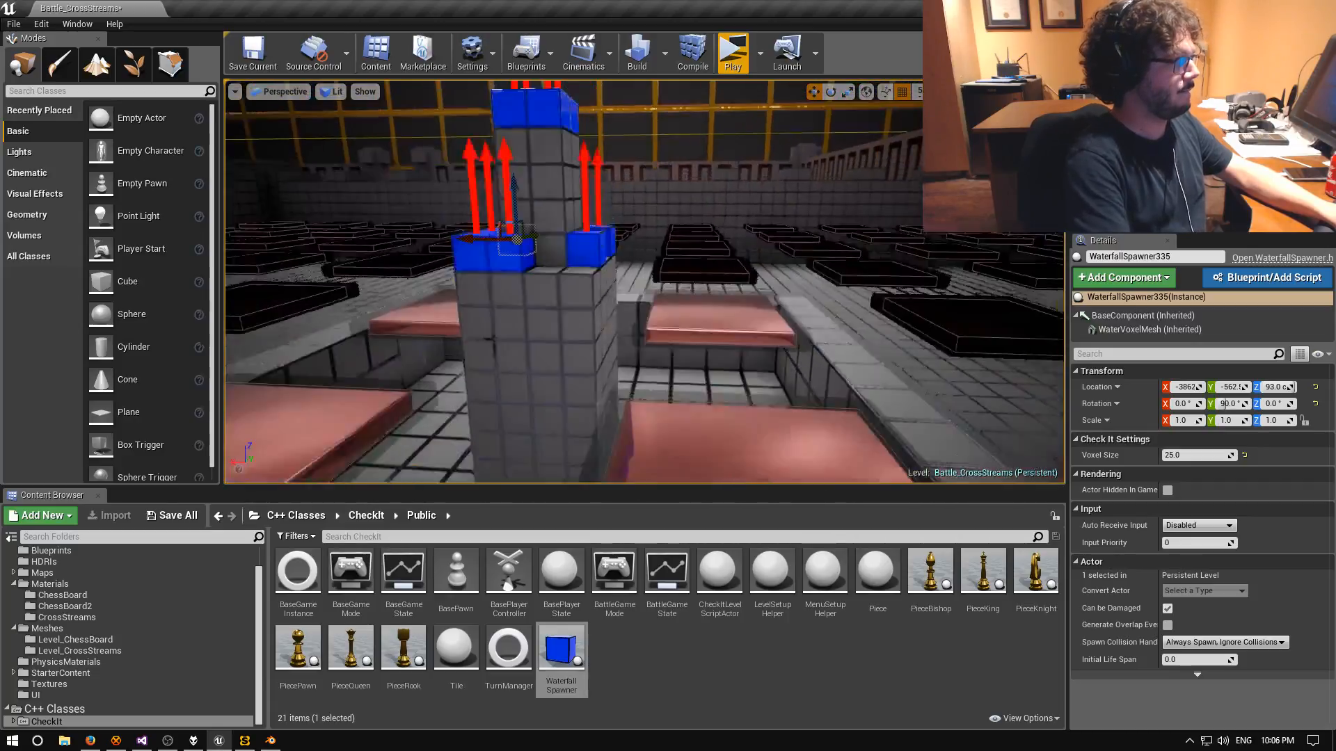
pyautogui.press('a')
pyautogui.moveTo(616, 237); pyautogui.dragTo(615, 366, button='right')
pyautogui.press('w')
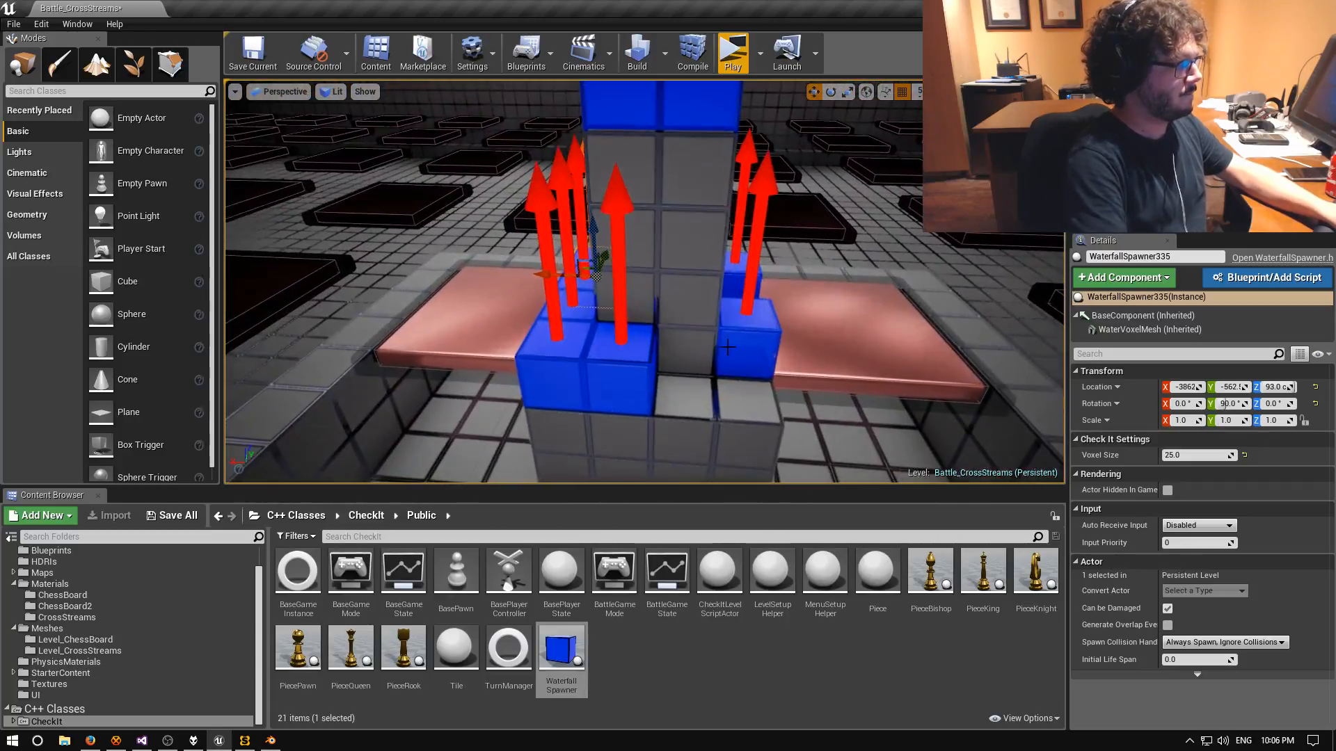
# Duplicate 25 cm waterfall spawners onto the ledge corner at X -3937, Y -637, and along the same side to Y -587.
pyautogui.click(616, 366)
pyautogui.keyDown('alt'); pyautogui.moveTo(587, 363); pyautogui.dragTo(690, 373); pyautogui.keyUp('alt')
pyautogui.press('d')
pyautogui.moveTo(693, 374); pyautogui.dragTo(445, 380, button='right')
pyautogui.moveTo(646, 369); pyautogui.dragTo(645, 395, button='right')
pyautogui.press('s')
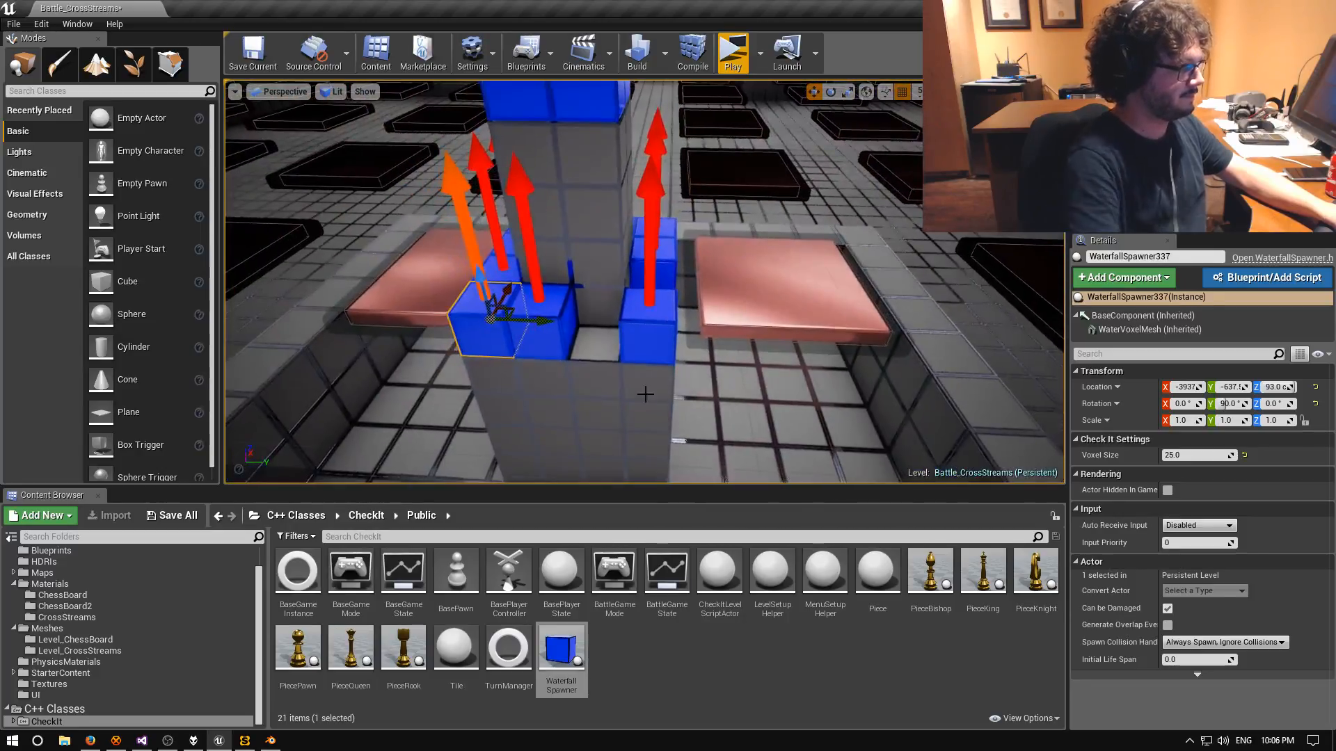
pyautogui.click(547, 326)
pyautogui.keyDown('alt'); pyautogui.moveTo(595, 323); pyautogui.dragTo(630, 324); pyautogui.keyUp('alt')
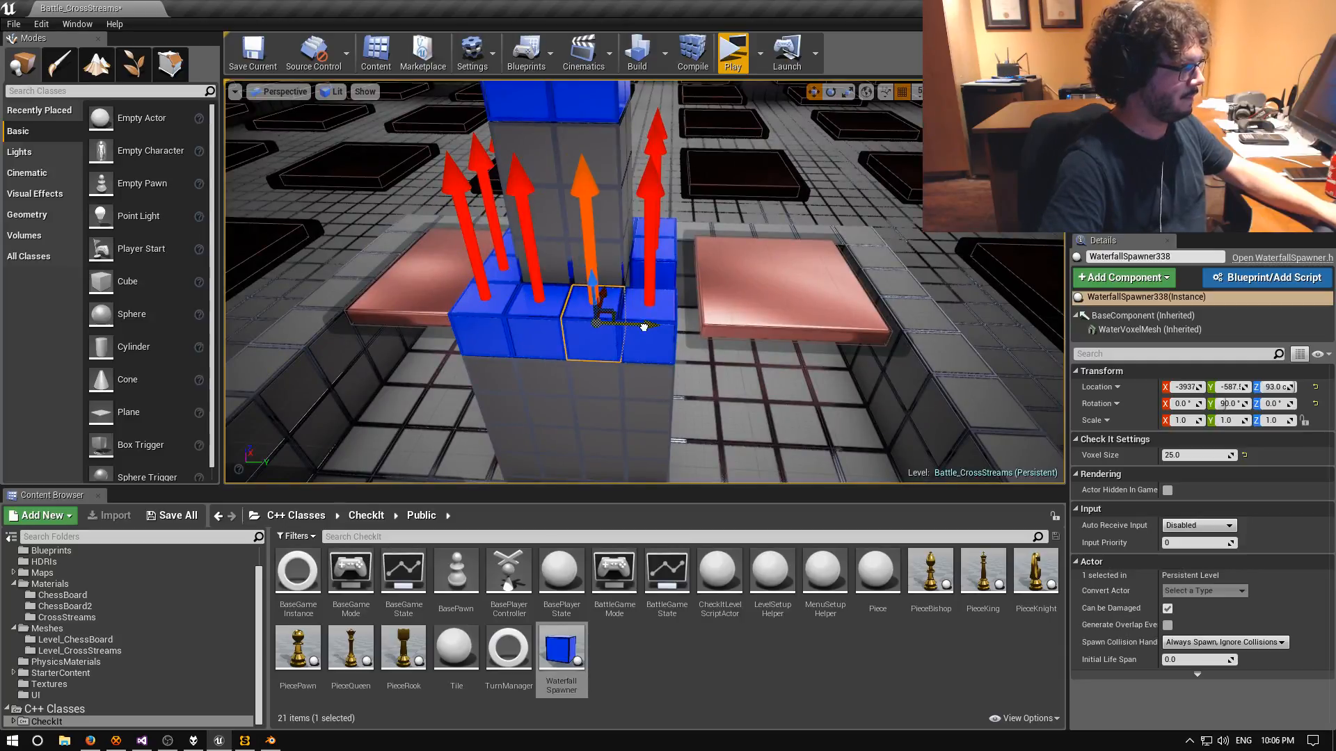
# Duplicate the corner spawner along X to the remaining ledge gap at X -3912, Y -562, and save the level.
pyautogui.moveTo(630, 324); pyautogui.dragTo(569, 331, button='right')
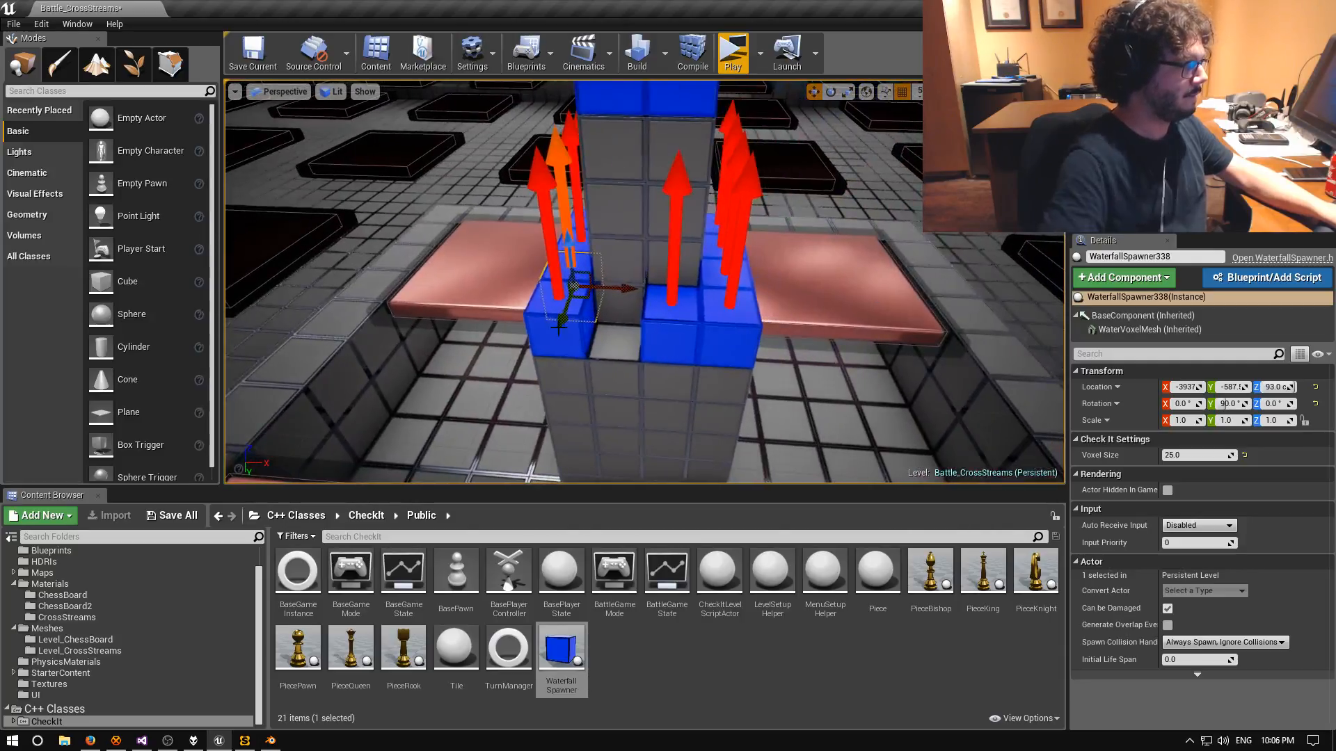
pyautogui.click(568, 331)
pyautogui.keyDown('alt'); pyautogui.moveTo(610, 324); pyautogui.dragTo(668, 329); pyautogui.keyUp('alt')
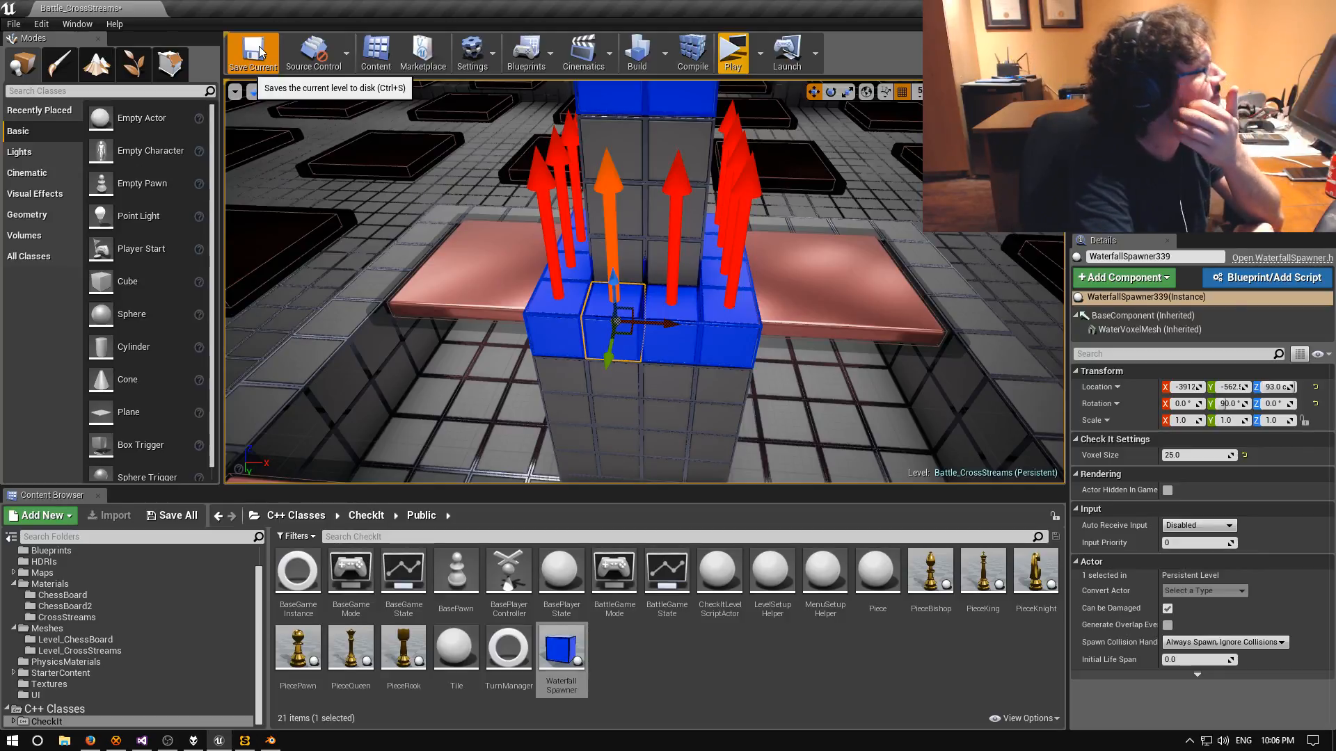
pyautogui.click(270, 69)
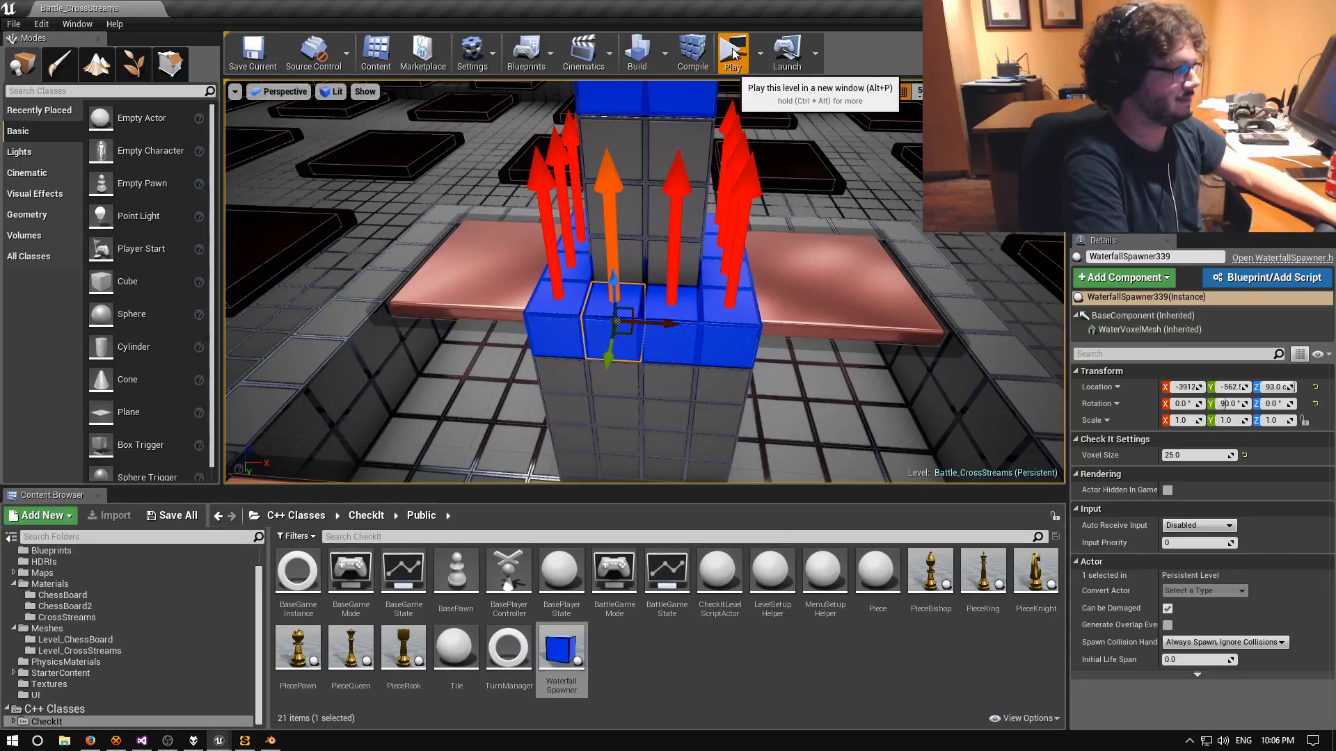
# Play the level in a standalone preview and examine the fountain's voxel spray from different camera angles.
pyautogui.hotkey('alt', 'p')
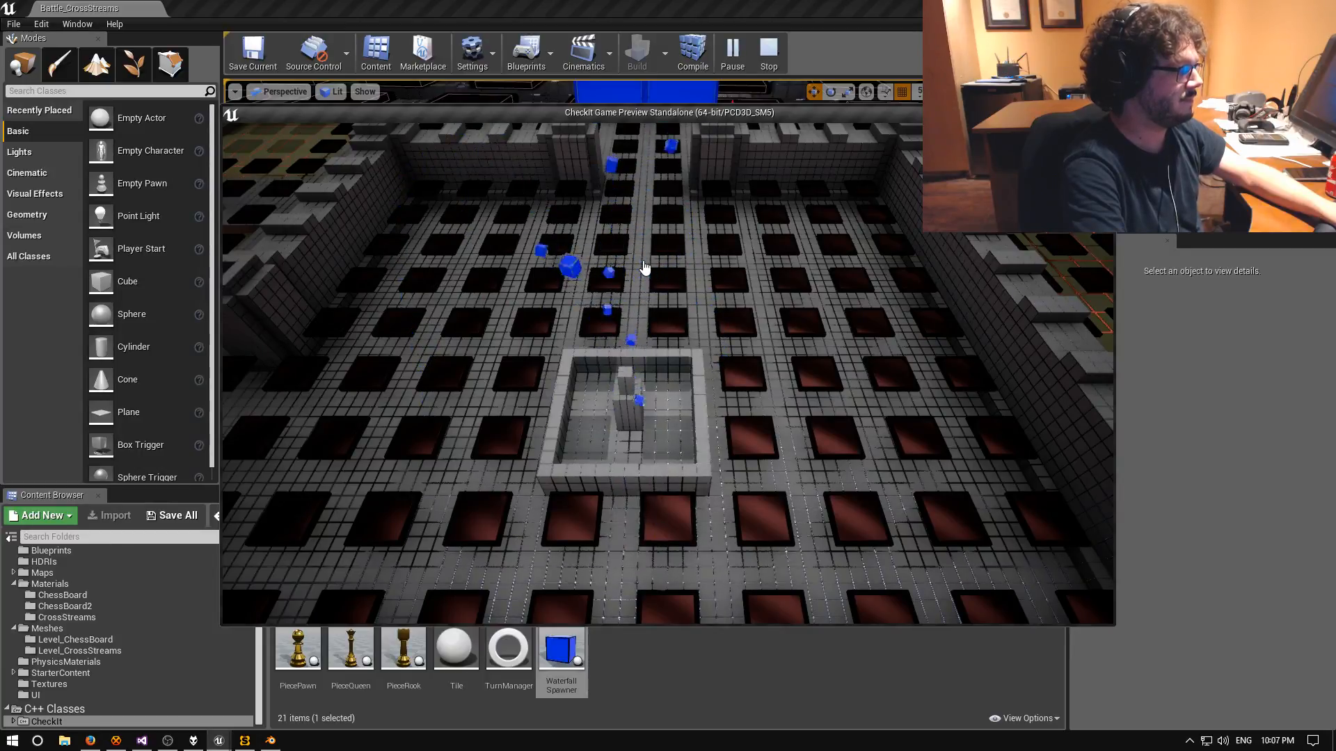
pyautogui.press('a')
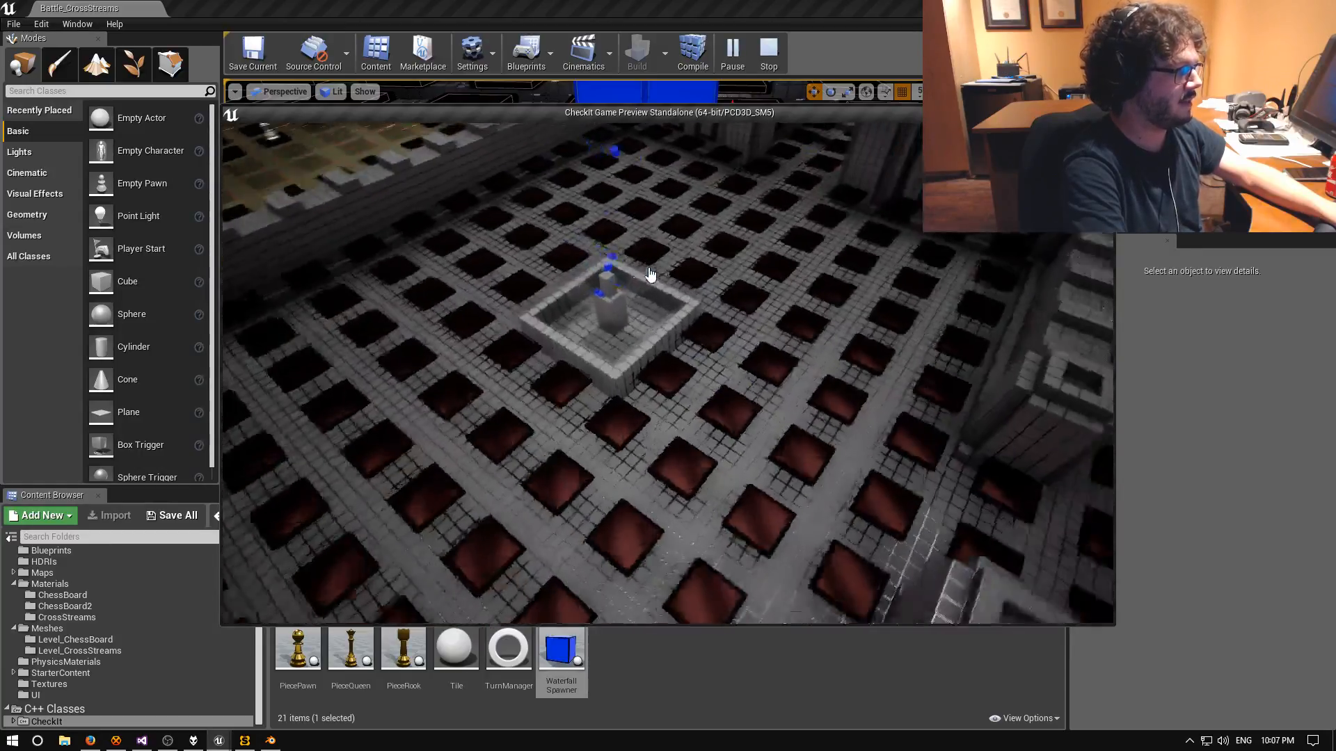
pyautogui.press('a')
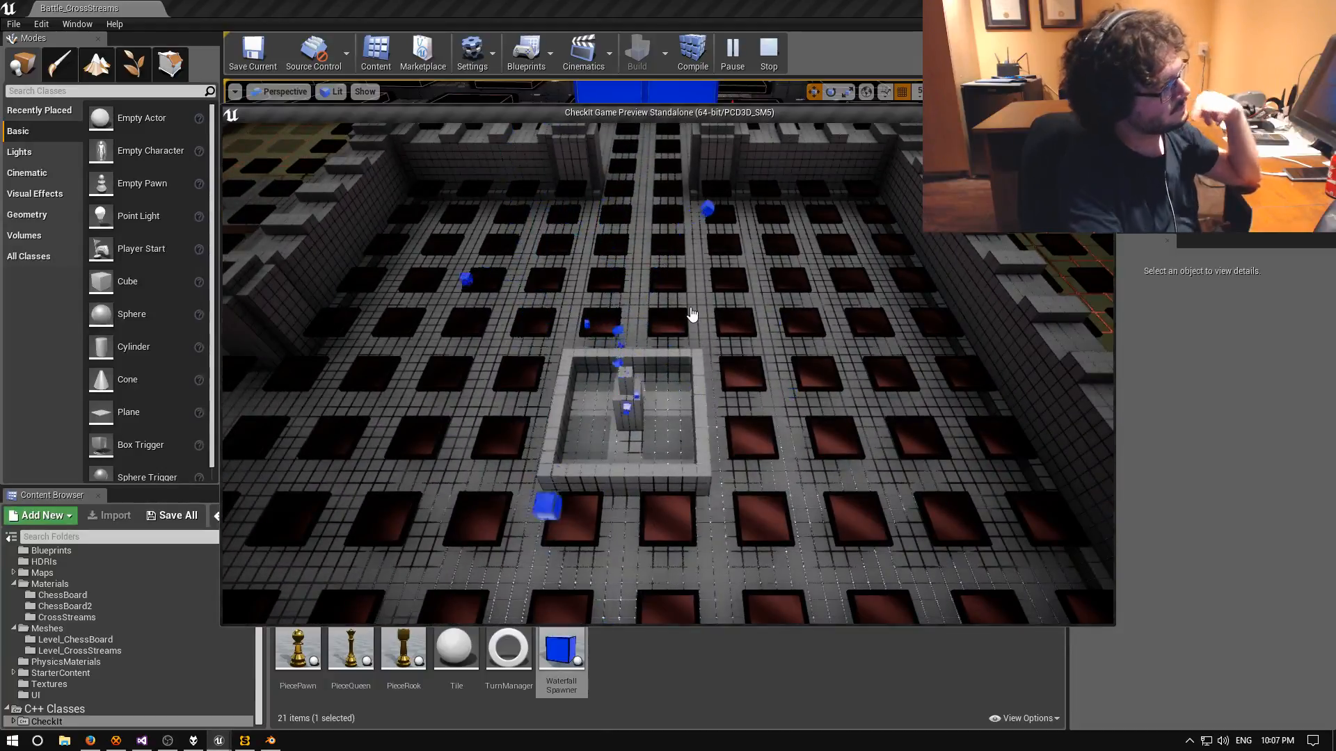
pyautogui.press('Escape')
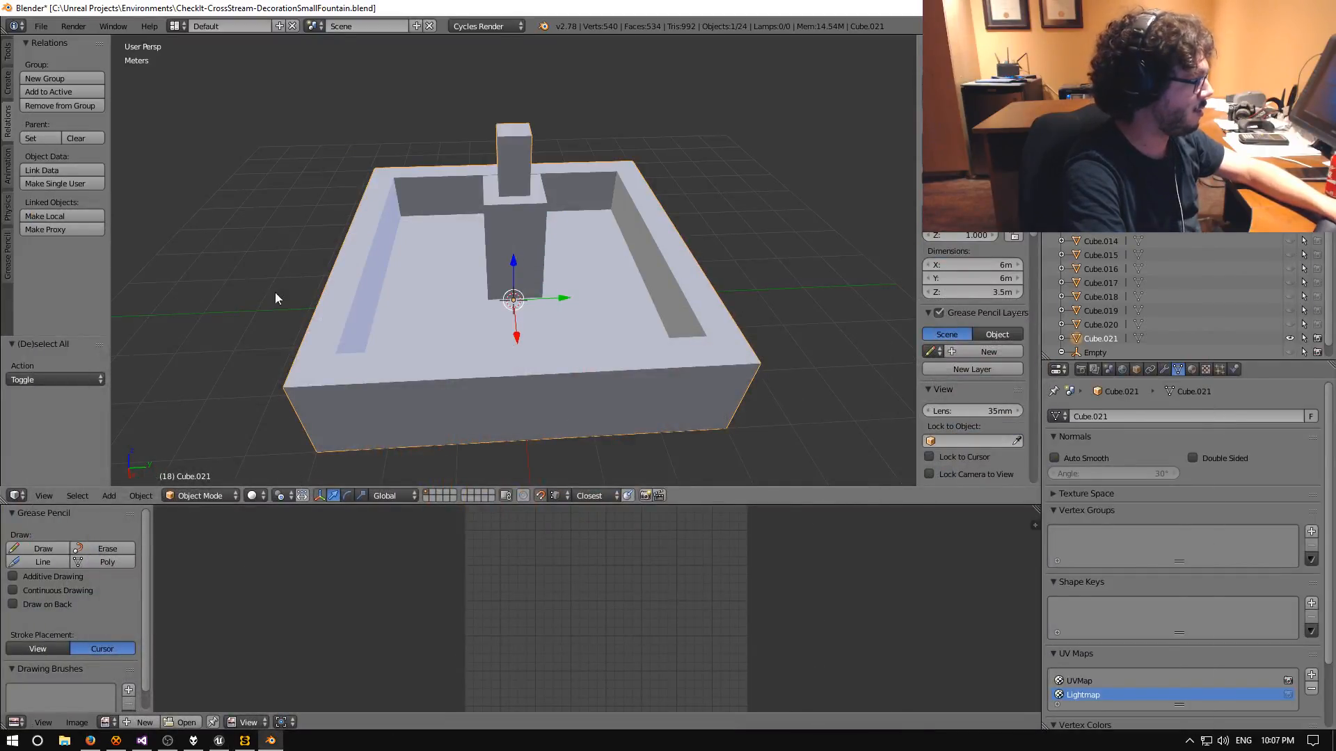
# Exit the Unreal Editor, saving the modified small fountain static mesh.
pyautogui.click(142, 740)
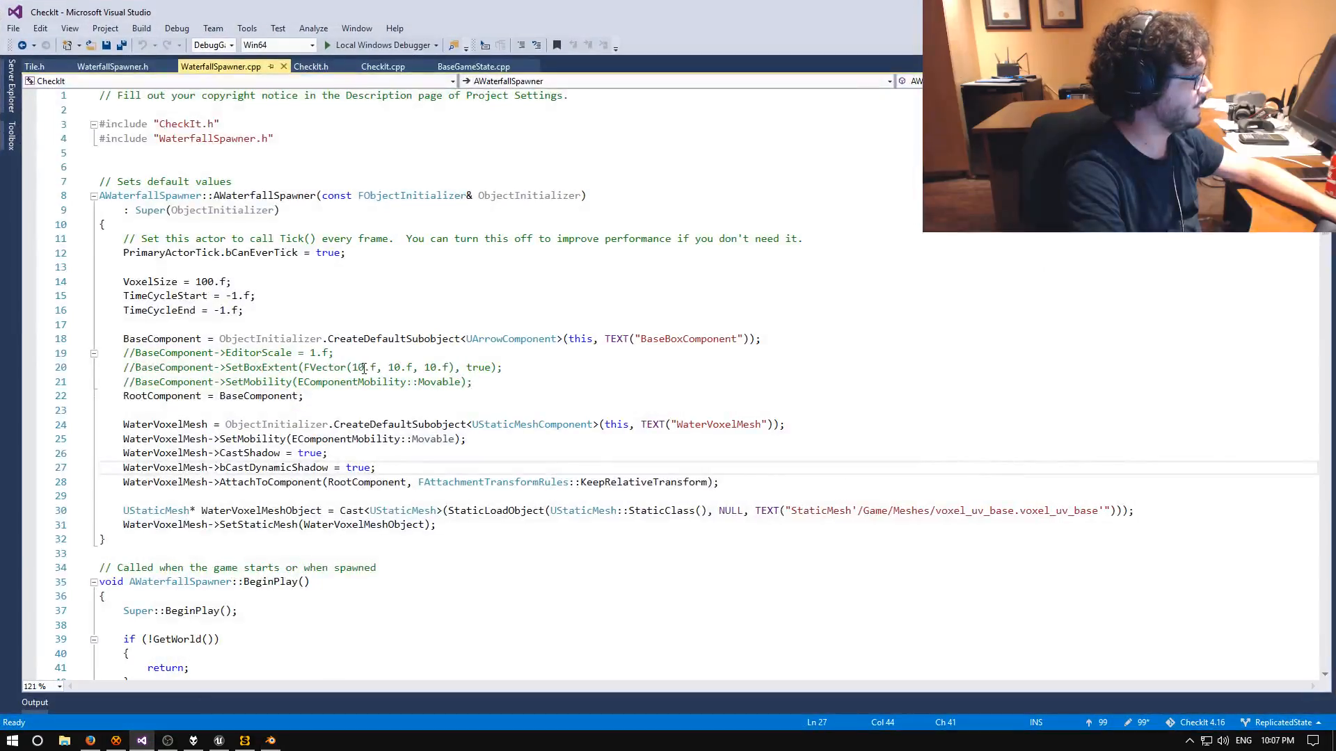
pyautogui.click(244, 740)
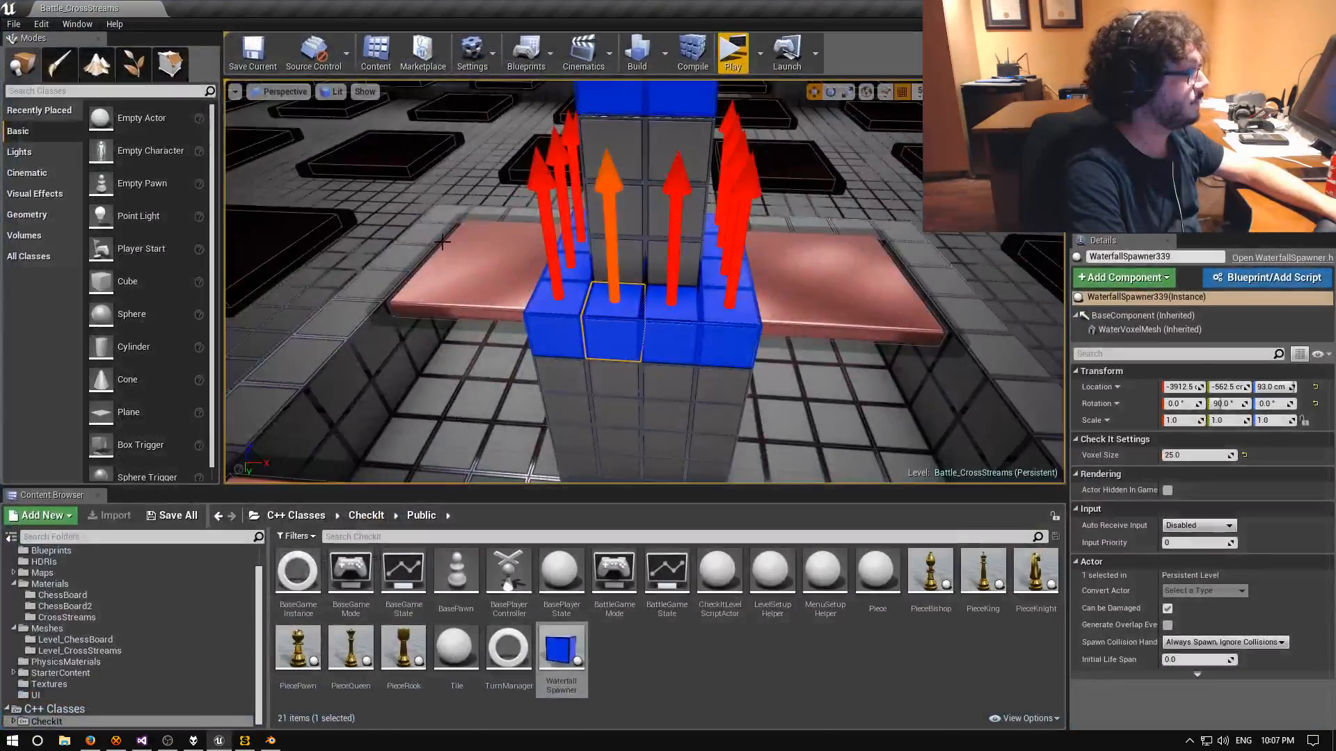
pyautogui.click(13, 23)
pyautogui.click(78, 441)
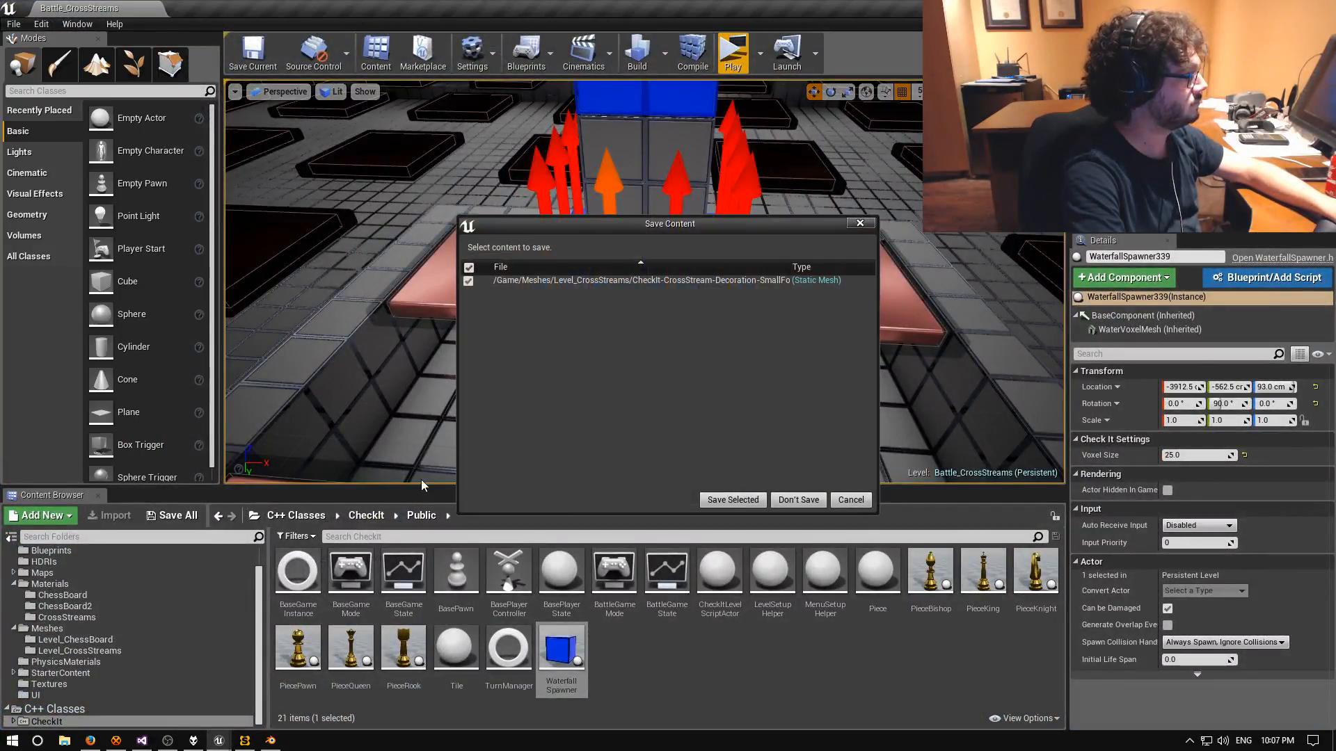
pyautogui.click(732, 500)
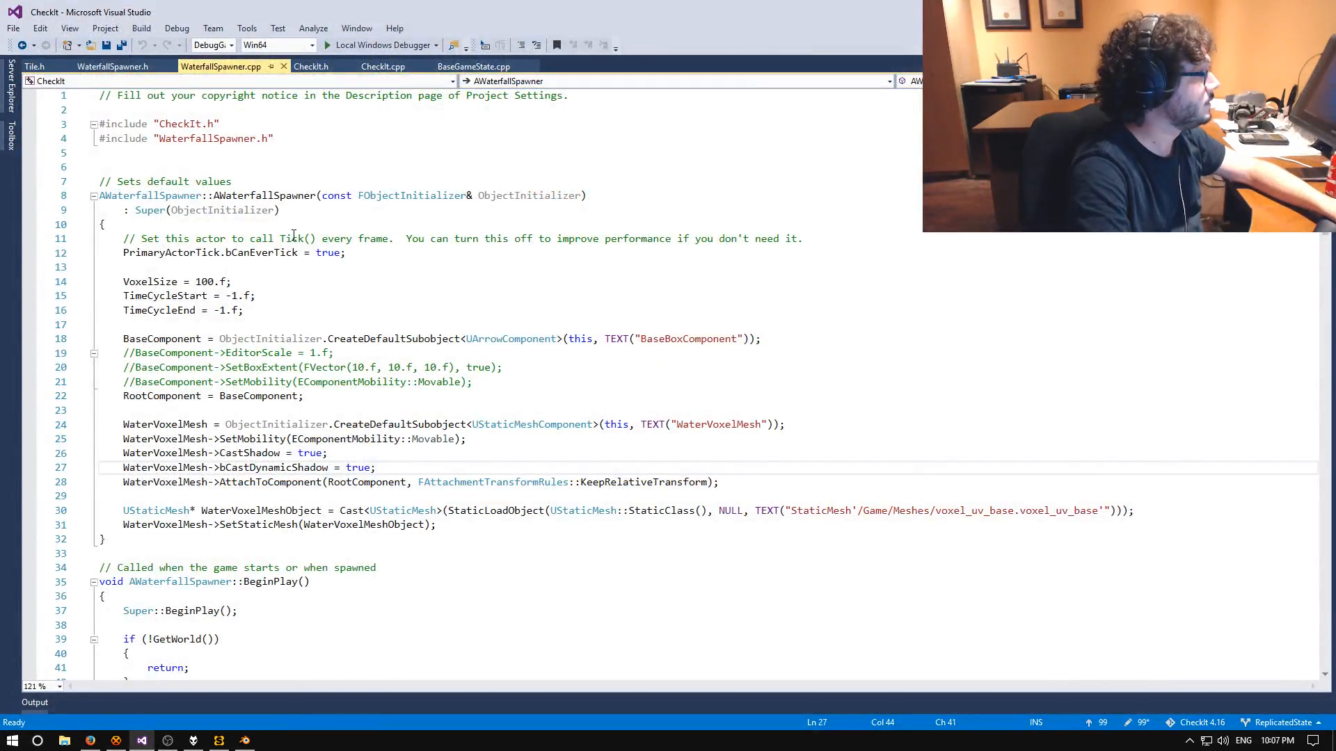
# Duplicate the editable VoxelSize property declaration, with its "CheckIt Settings" category, directly below the original in WaterfallSpawner.h.
pyautogui.click(113, 66)
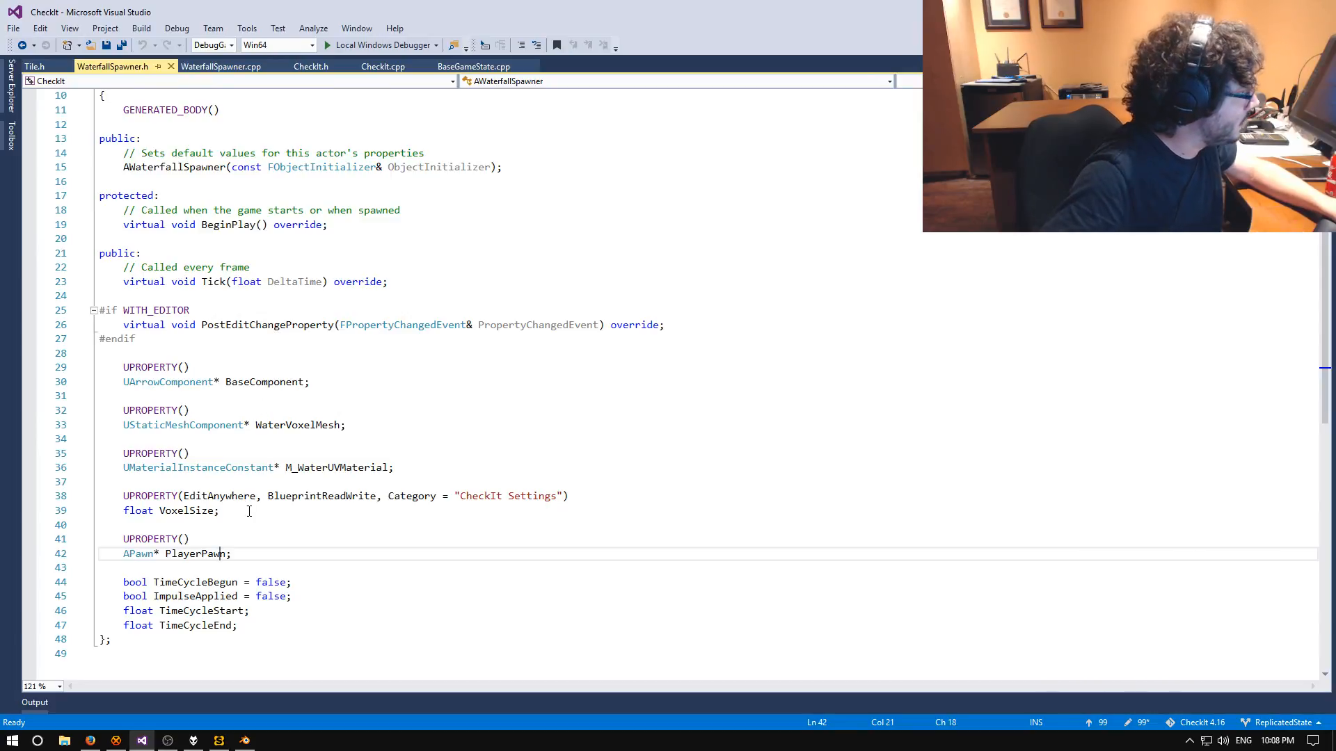
pyautogui.moveTo(221, 511); pyautogui.dragTo(129, 496)
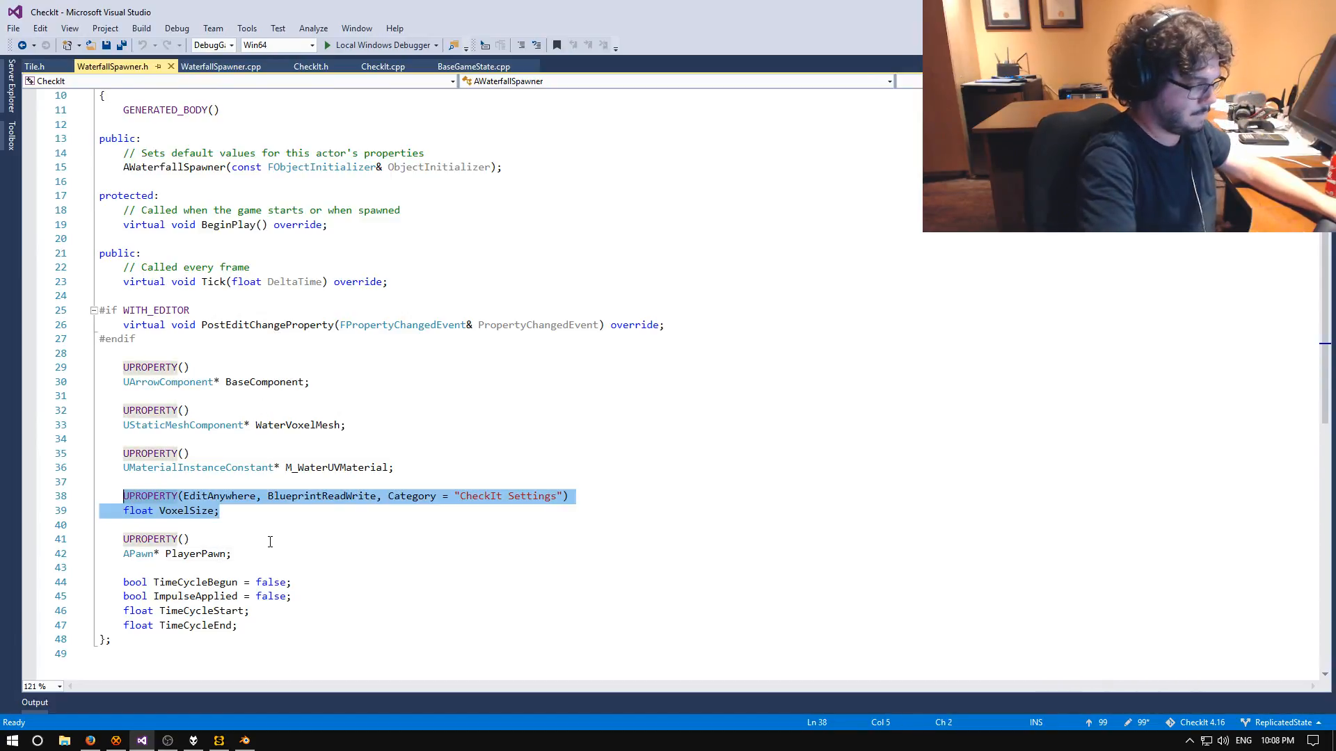
pyautogui.hotkey('ctrl', 'c')
pyautogui.click(248, 519)
pyautogui.press('Return')
pyautogui.press('Return')
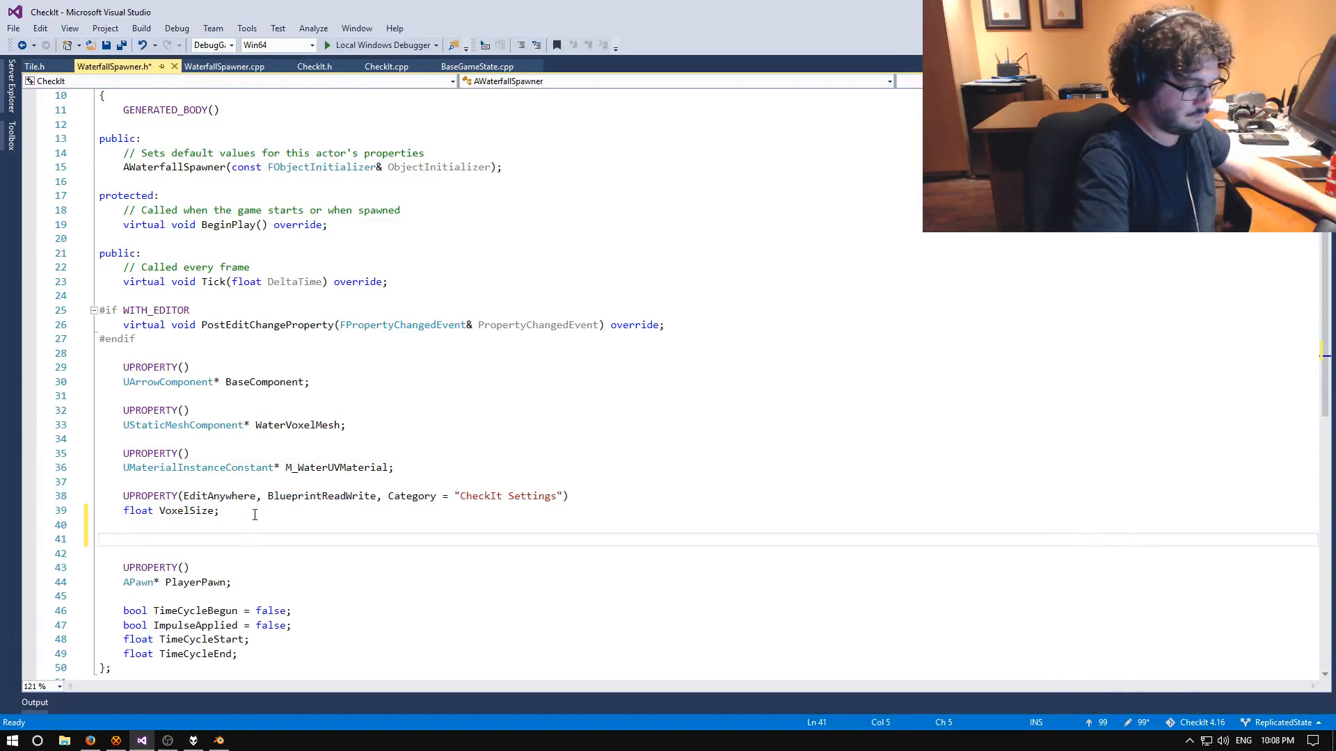
pyautogui.hotkey('ctrl', 'v')
pyautogui.click(148, 553)
pyautogui.press('BackSpace')
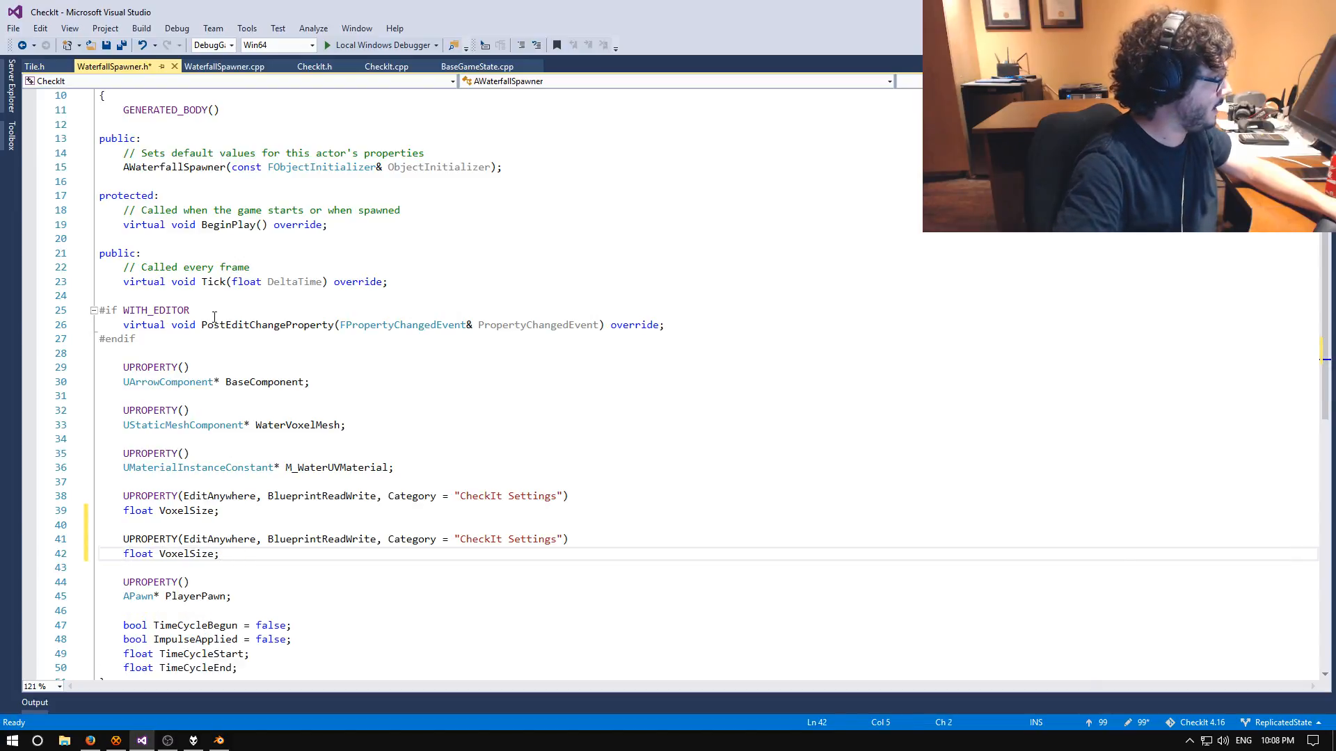
# Replace the hard-coded 10000.f in WaterfallSpawner.cpp's impulse calculation with ImpulseMultiplier and save the file.
pyautogui.click(224, 66)
pyautogui.scroll(-14, 396, 352)
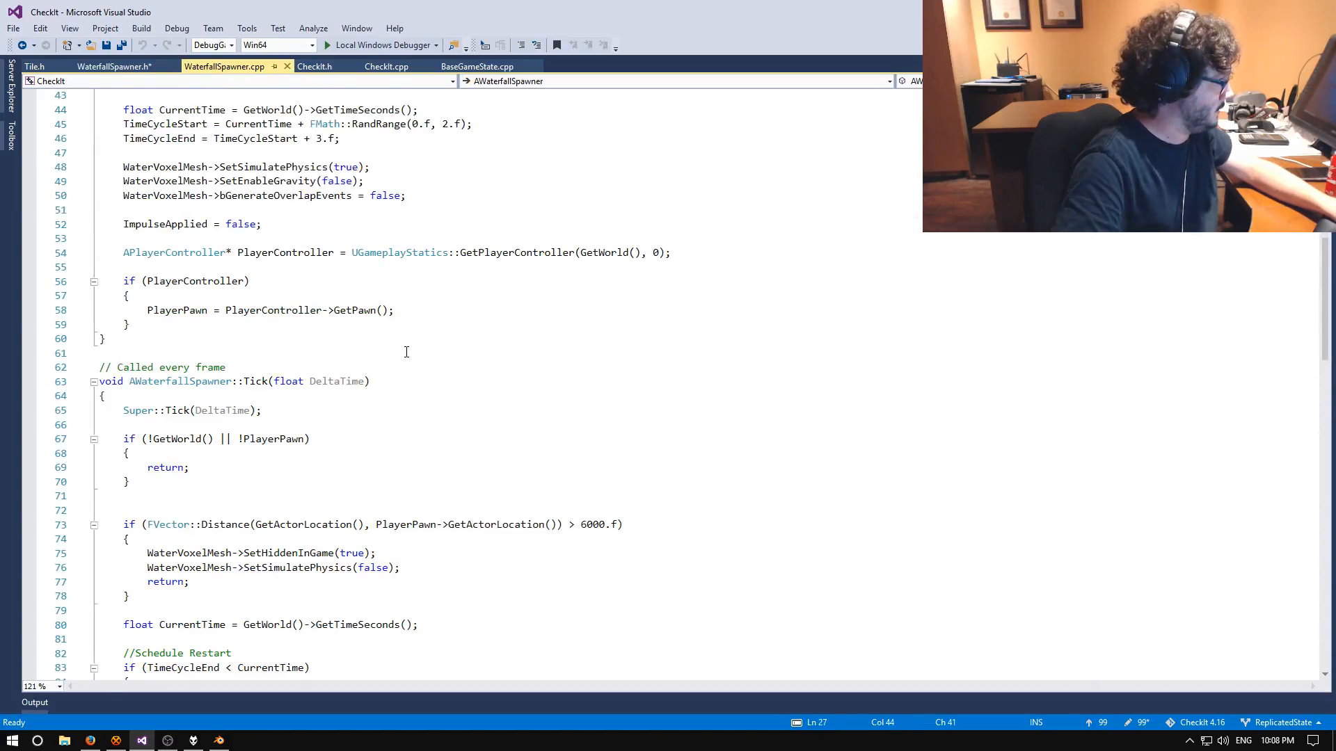
pyautogui.scroll(-12, 406, 352)
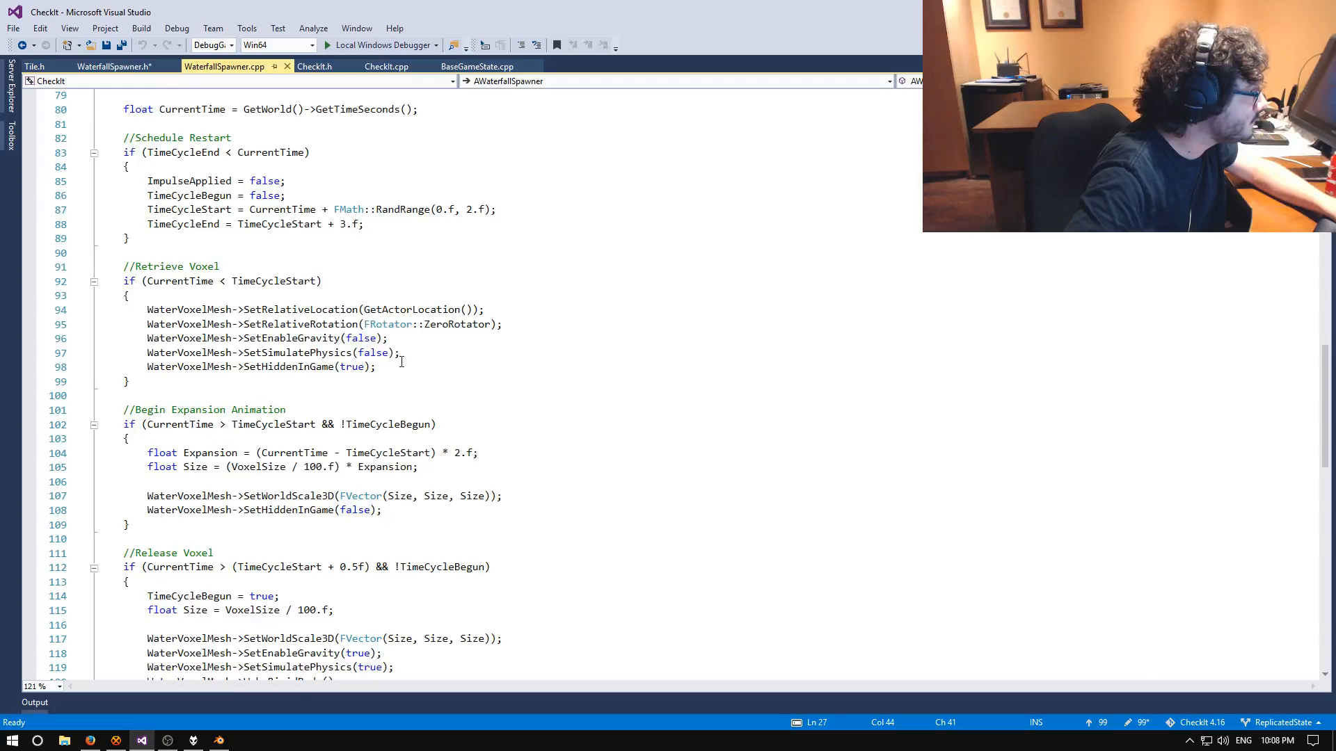
pyautogui.scroll(-12, 401, 362)
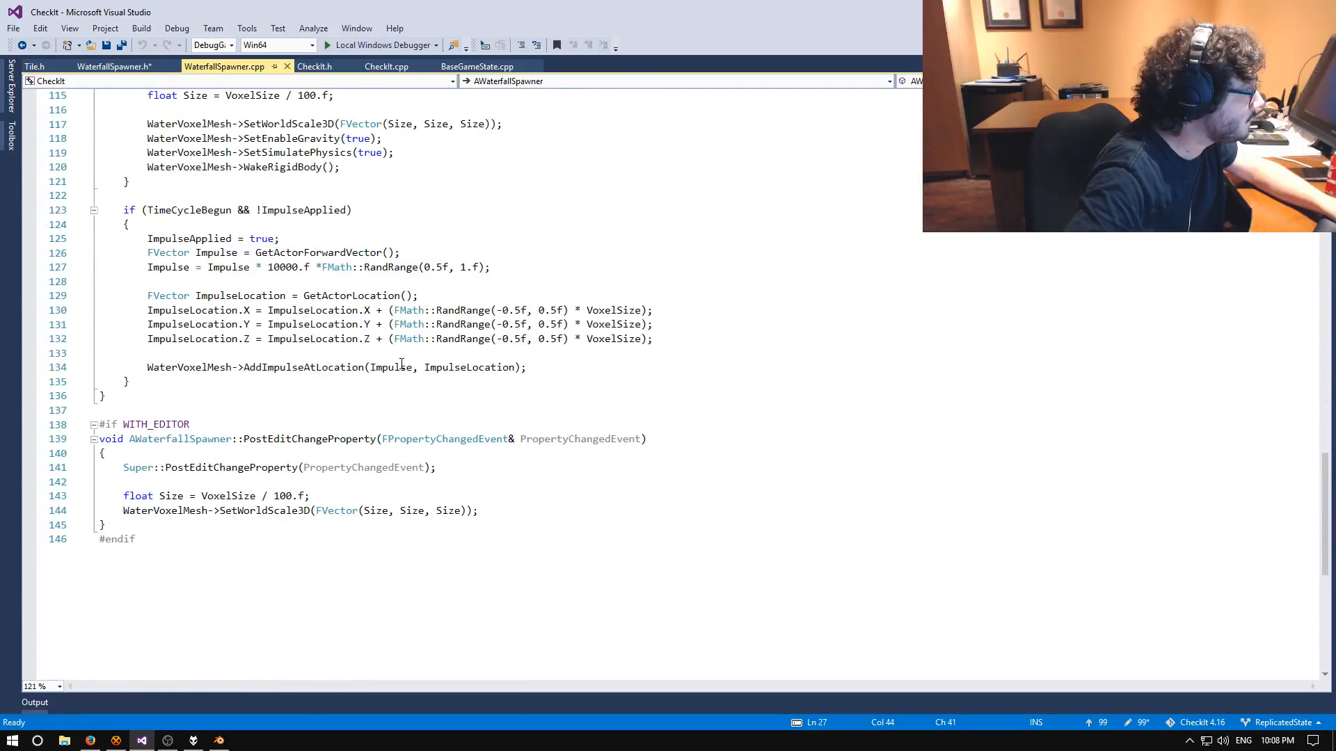
pyautogui.scroll(2, 345, 389)
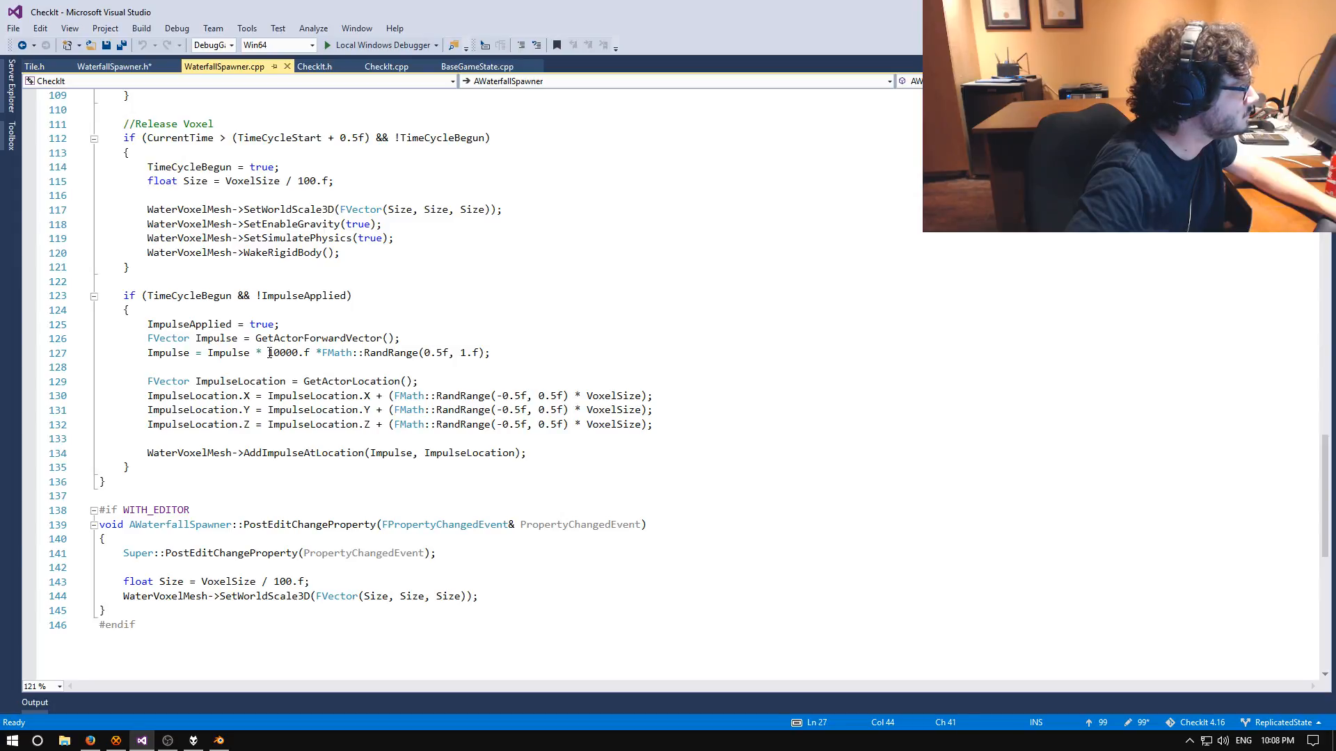
pyautogui.moveTo(269, 352); pyautogui.dragTo(306, 353)
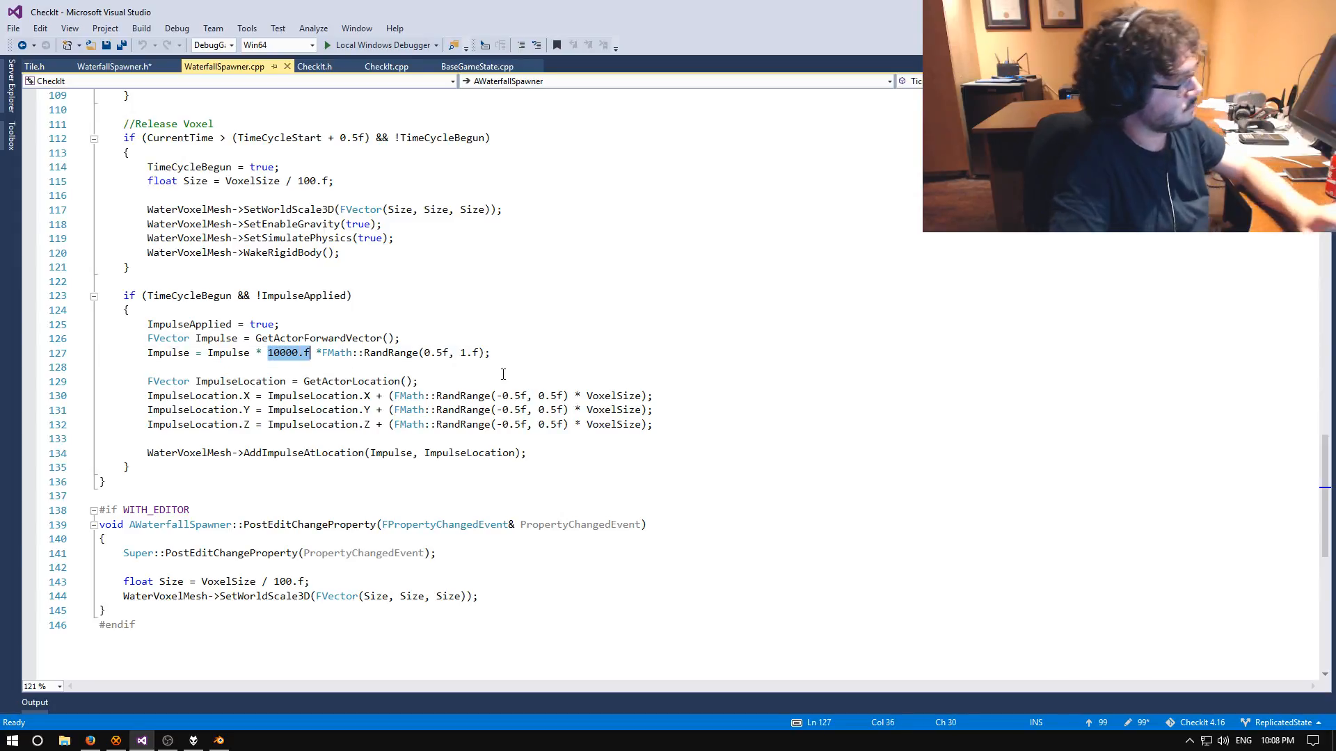
pyautogui.write('ImpulseMu')
pyautogui.write('ltiplier')
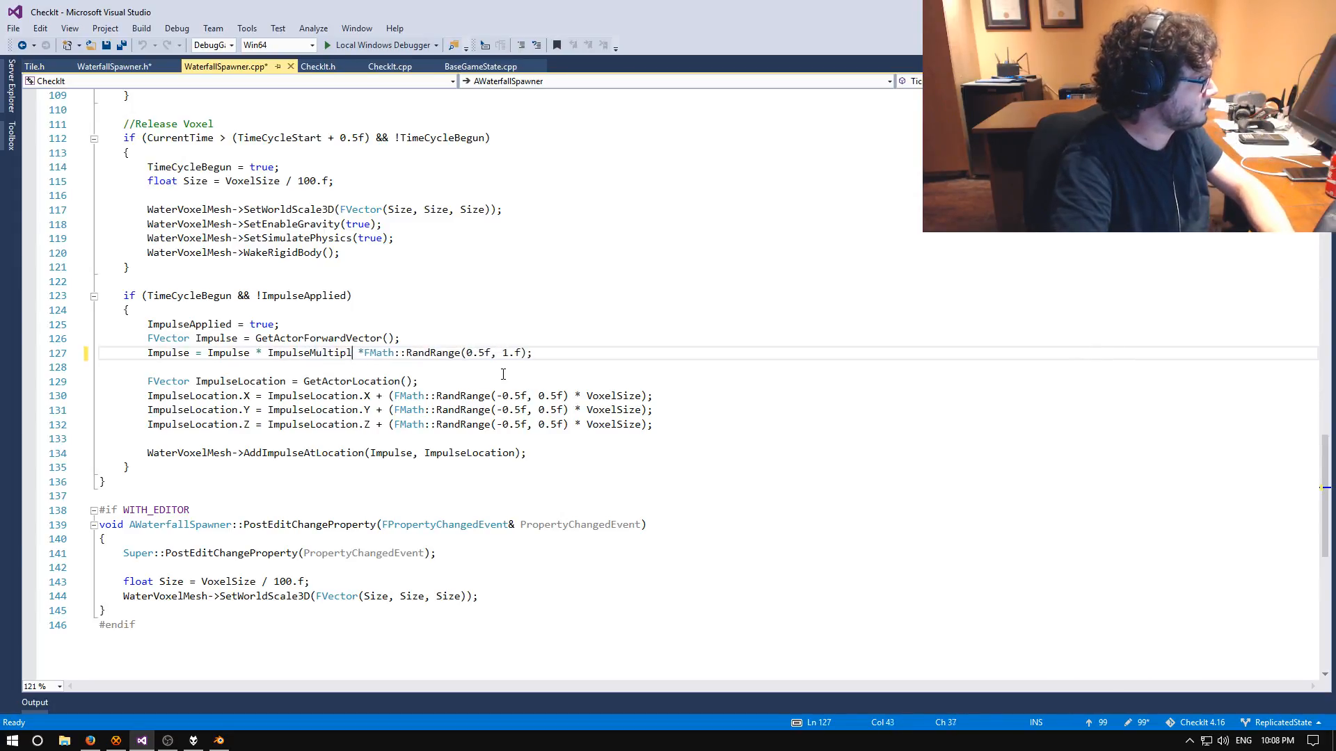
pyautogui.hotkey('ctrl', 's')
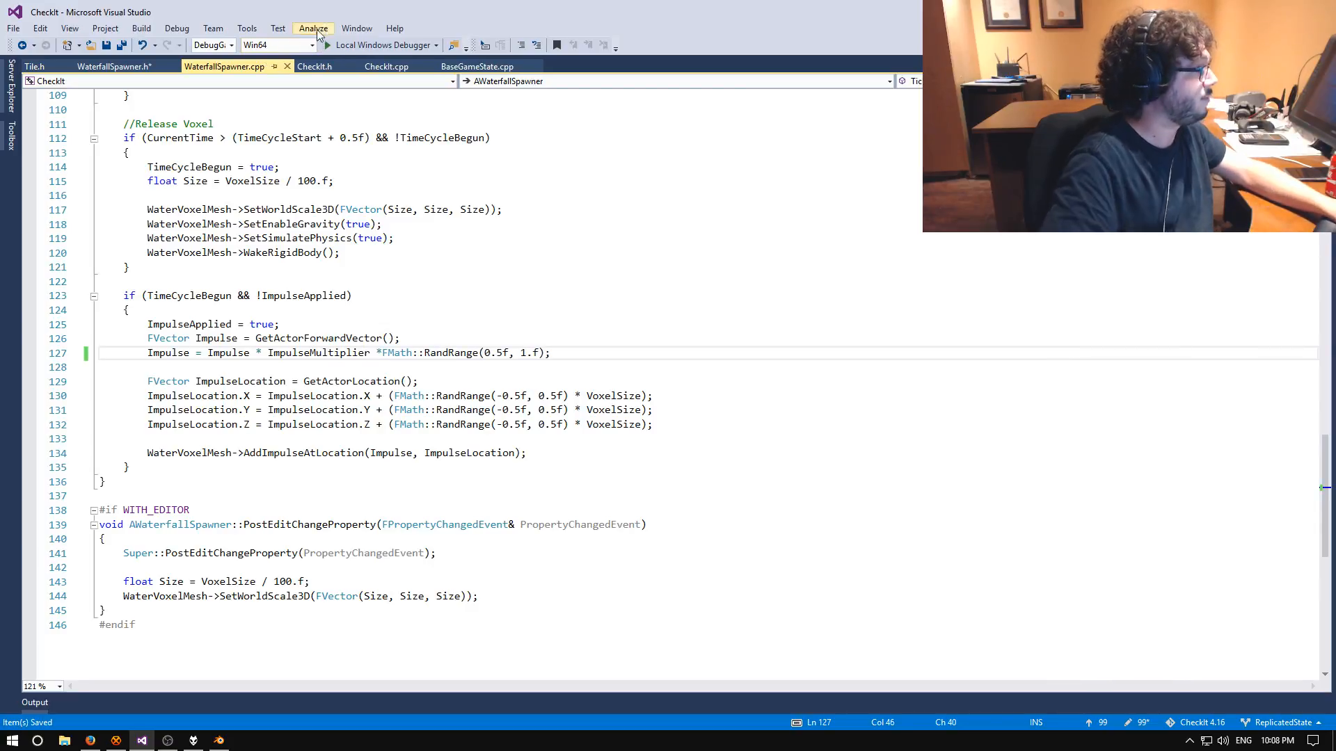
# Rename the duplicated float property in WaterfallSpawner.h to ImpulseMultiplier and save the header.
pyautogui.click(132, 67)
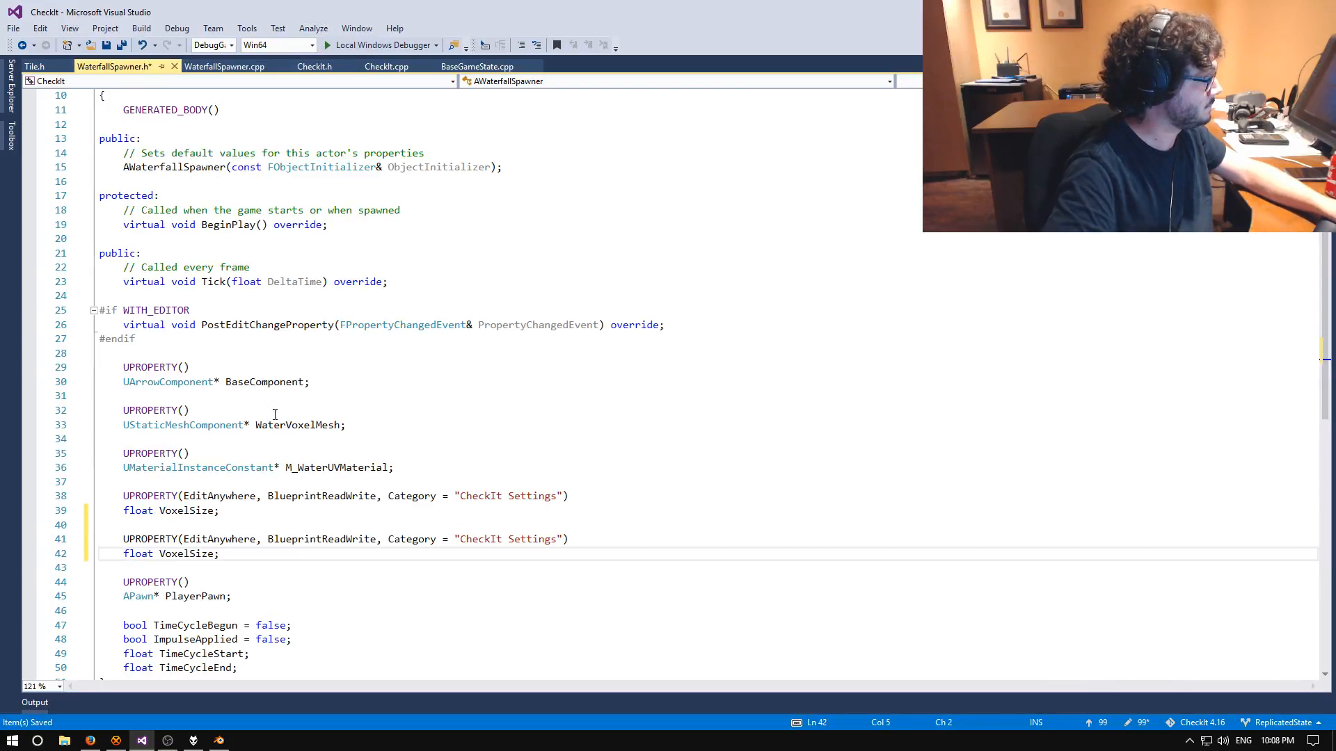
pyautogui.moveTo(159, 554); pyautogui.dragTo(213, 554)
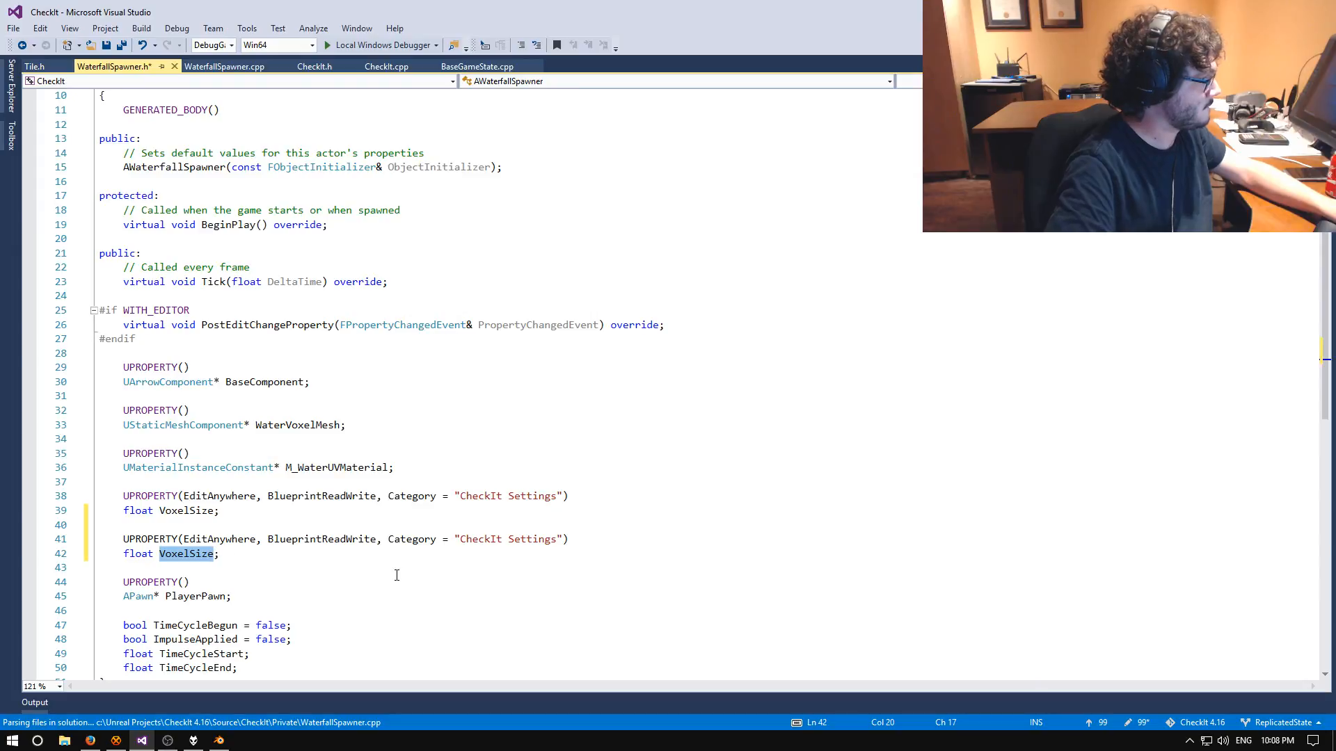
pyautogui.write('ImpulseMult')
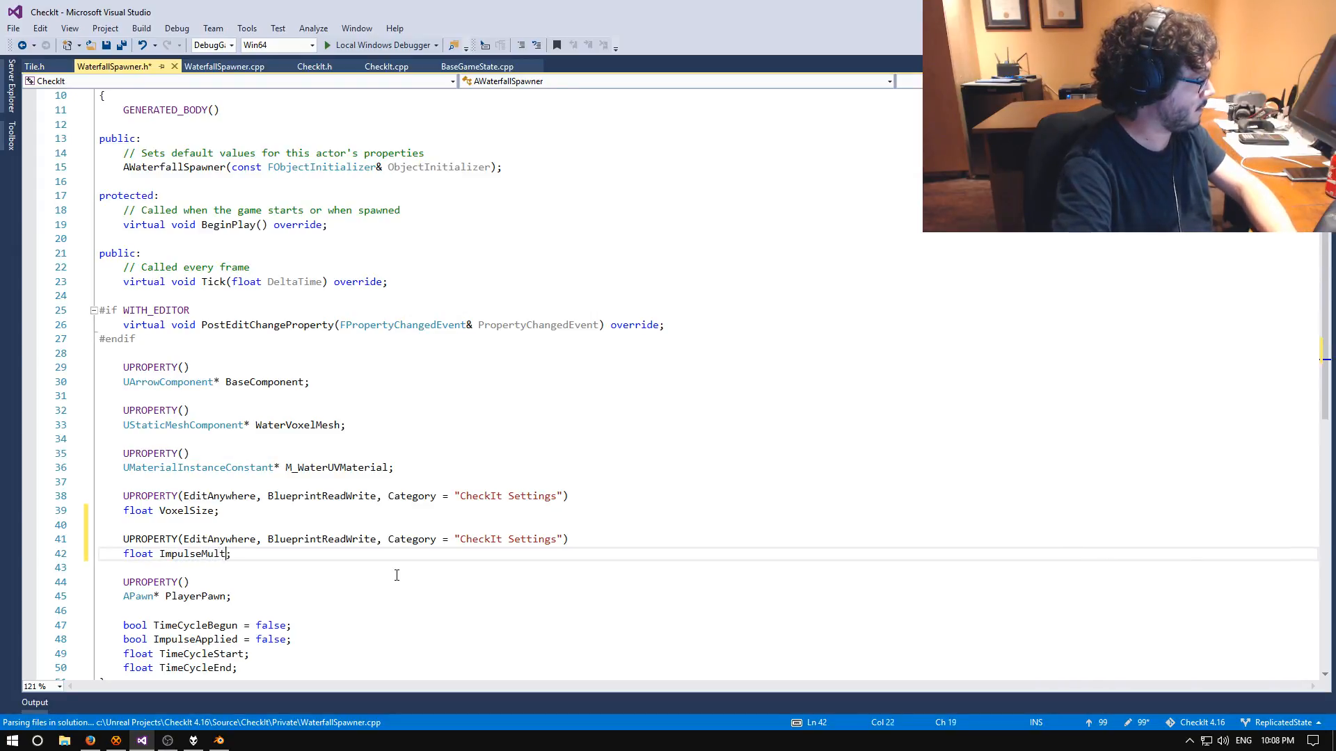
pyautogui.write('iplier')
pyautogui.hotkey('ctrl', 's')
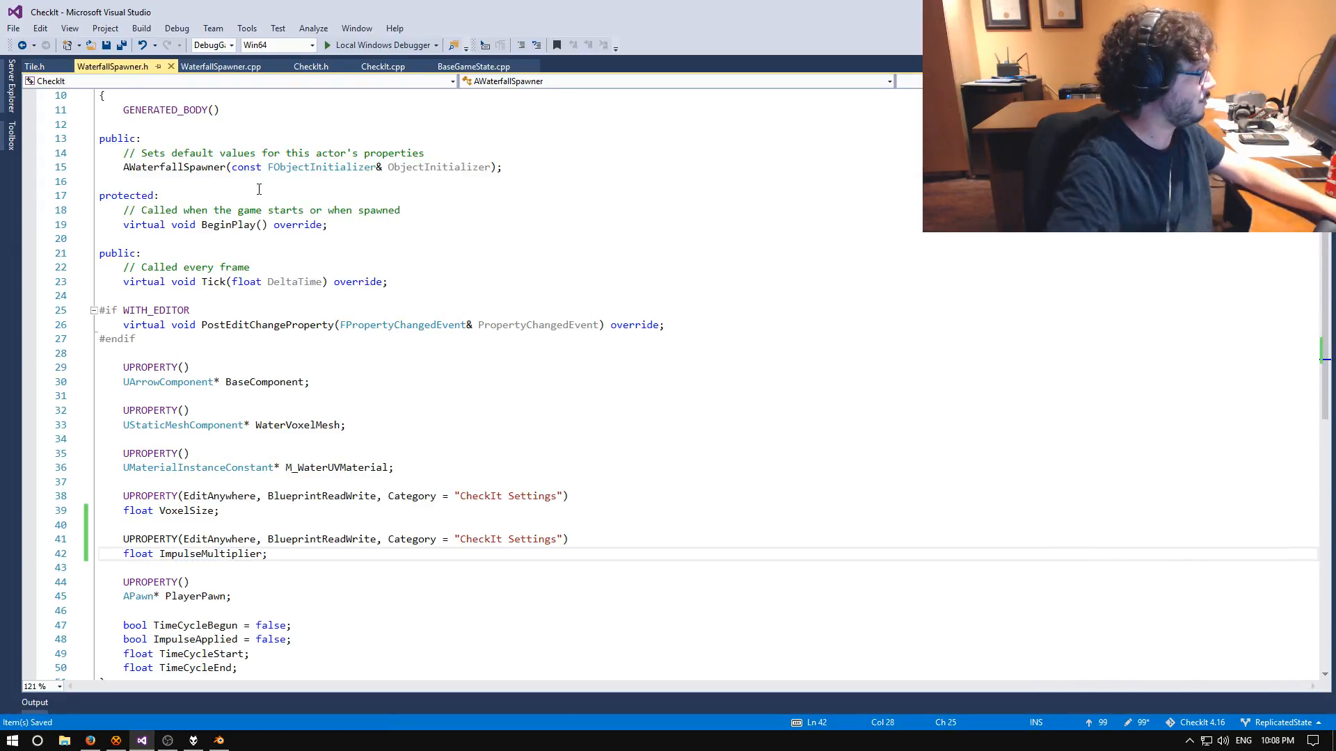
# Add the default "ImpulseMultiplier = 10000.f;" below VoxelSize in the WaterfallSpawner.cpp constructor and save the file.
pyautogui.click(221, 66)
pyautogui.scroll(20, 205, 278)
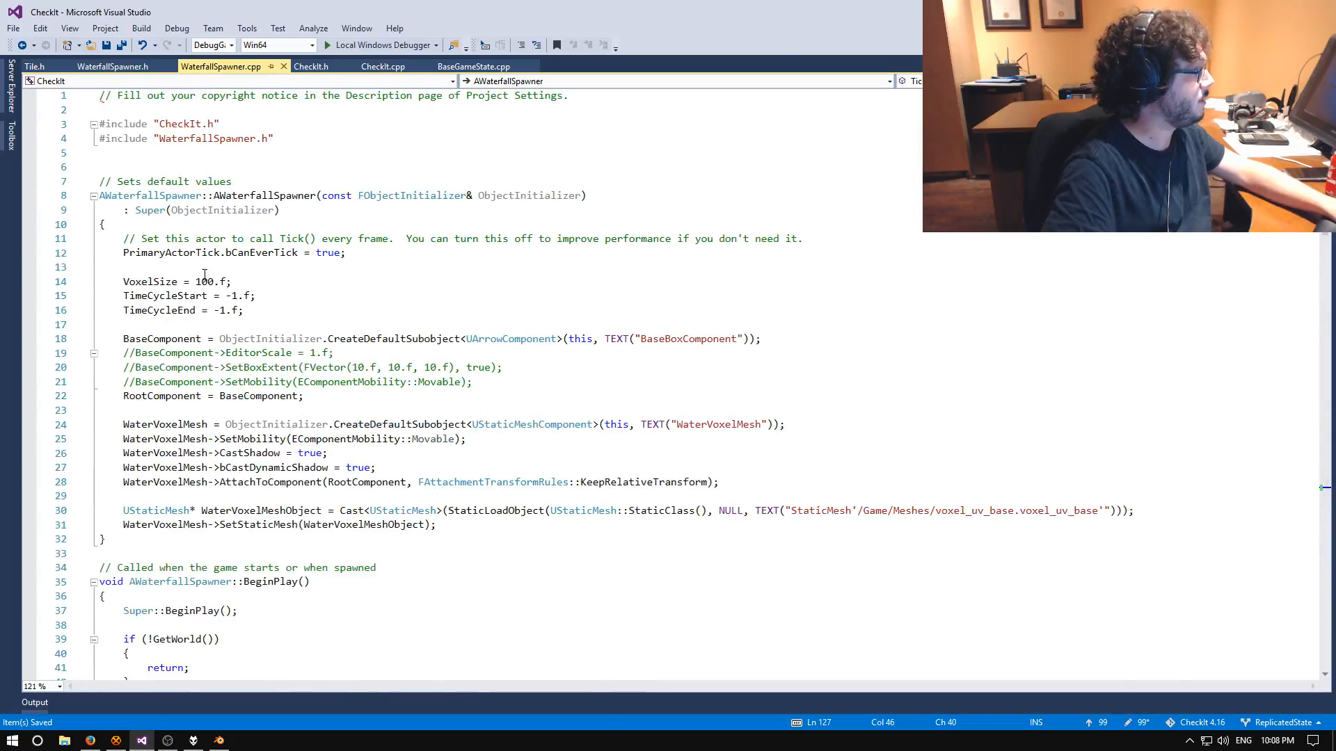
pyautogui.click(268, 284)
pyautogui.press('Return')
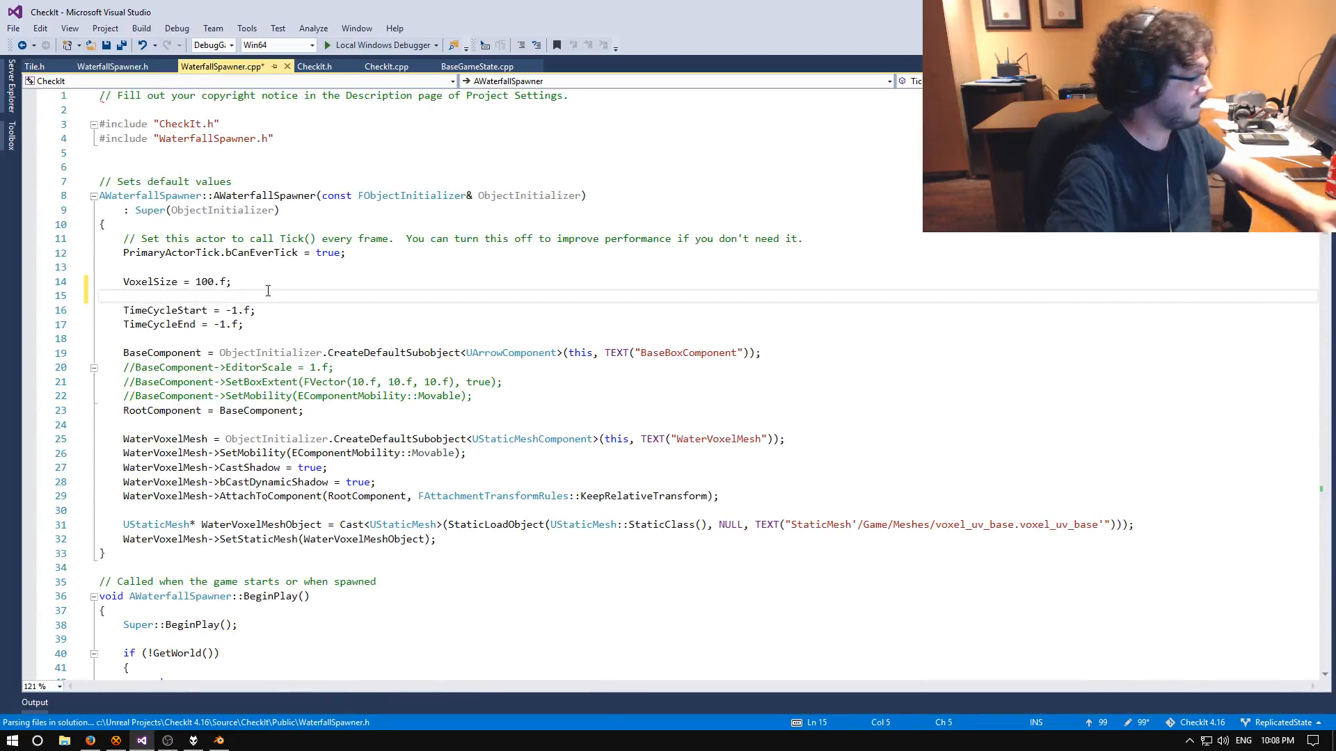
pyautogui.write('ImpulseMultiplier = 10000.f;')
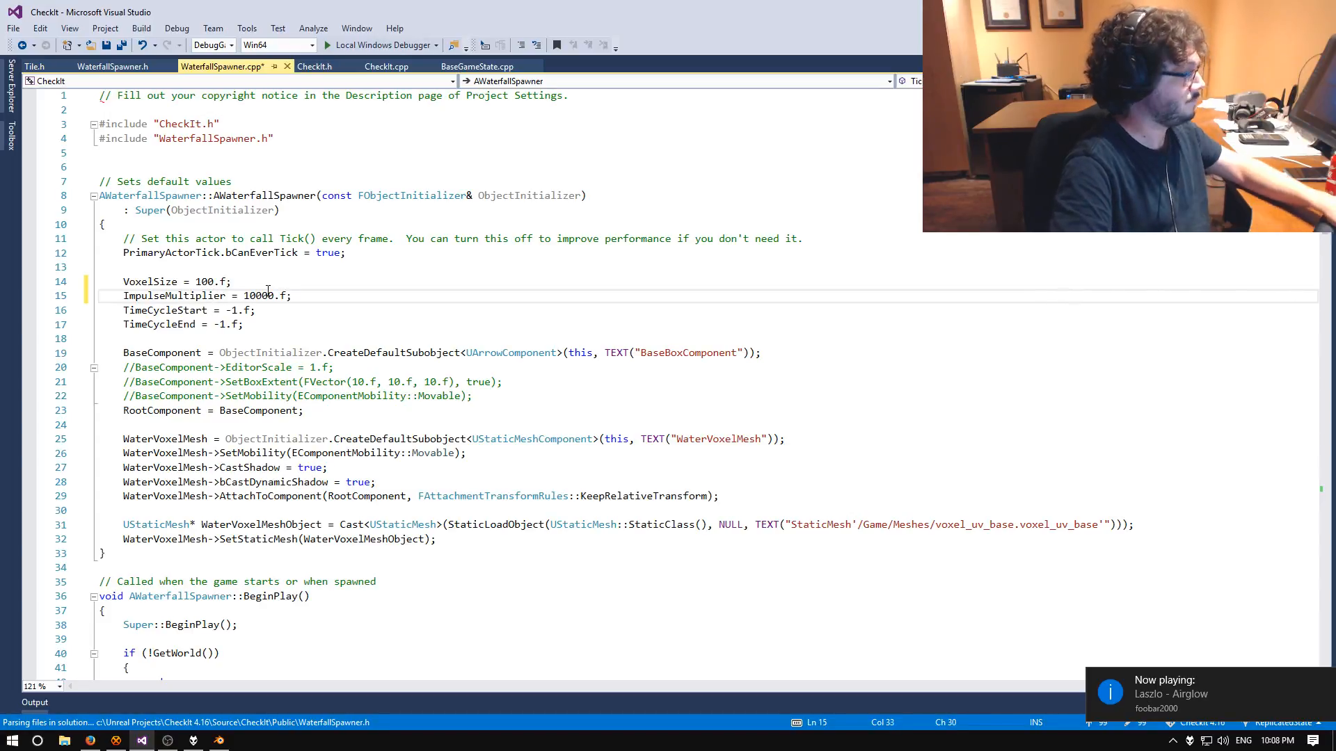
pyautogui.hotkey('ctrl', 's')
# Build and launch the project to reopen the Unreal Editor, and close its message log.
pyautogui.scroll(-12, 299, 309)
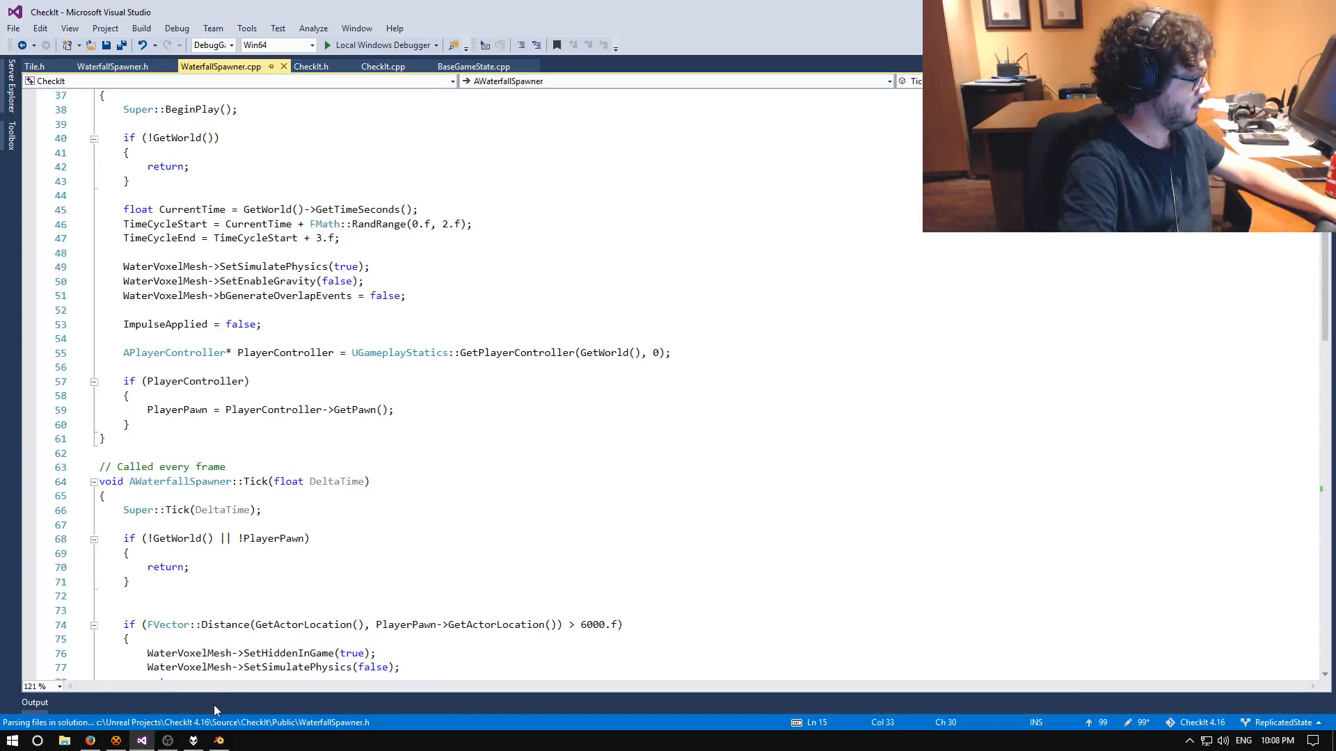
pyautogui.press('F5')
pyautogui.press('Return')
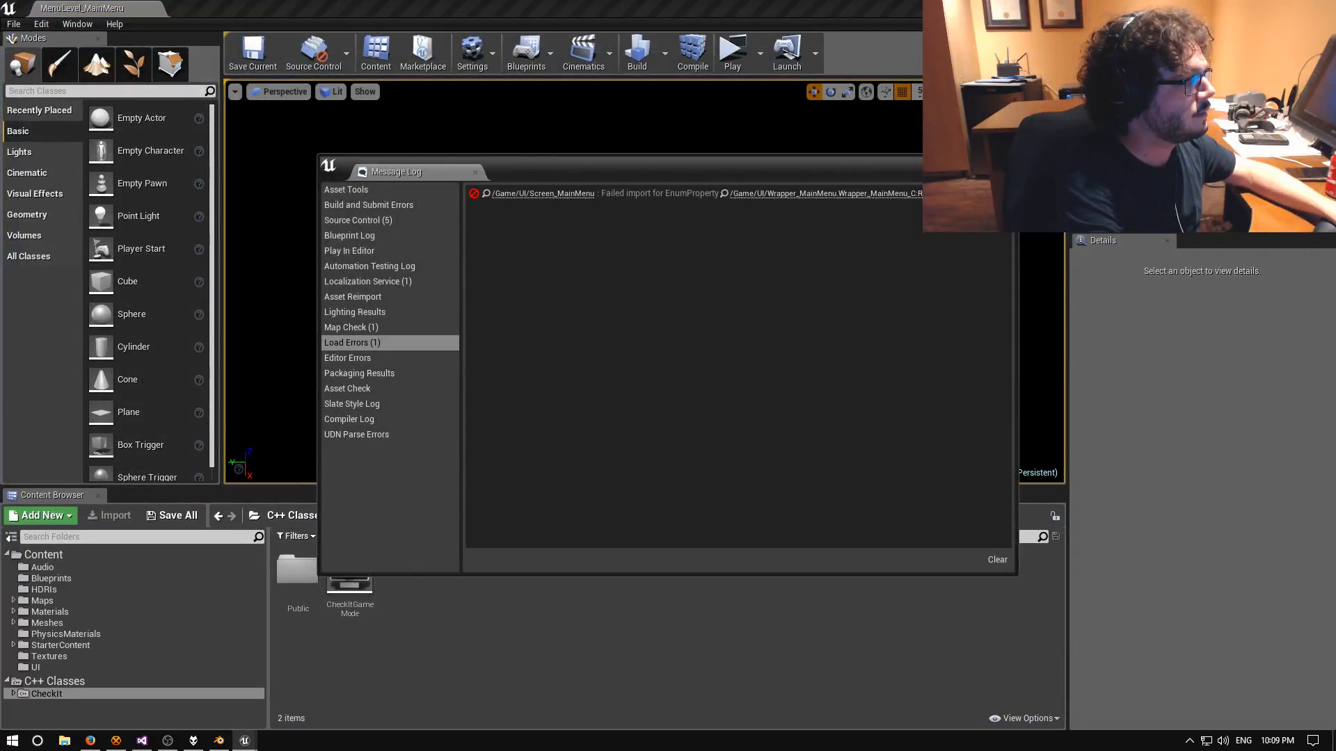
pyautogui.click(475, 172)
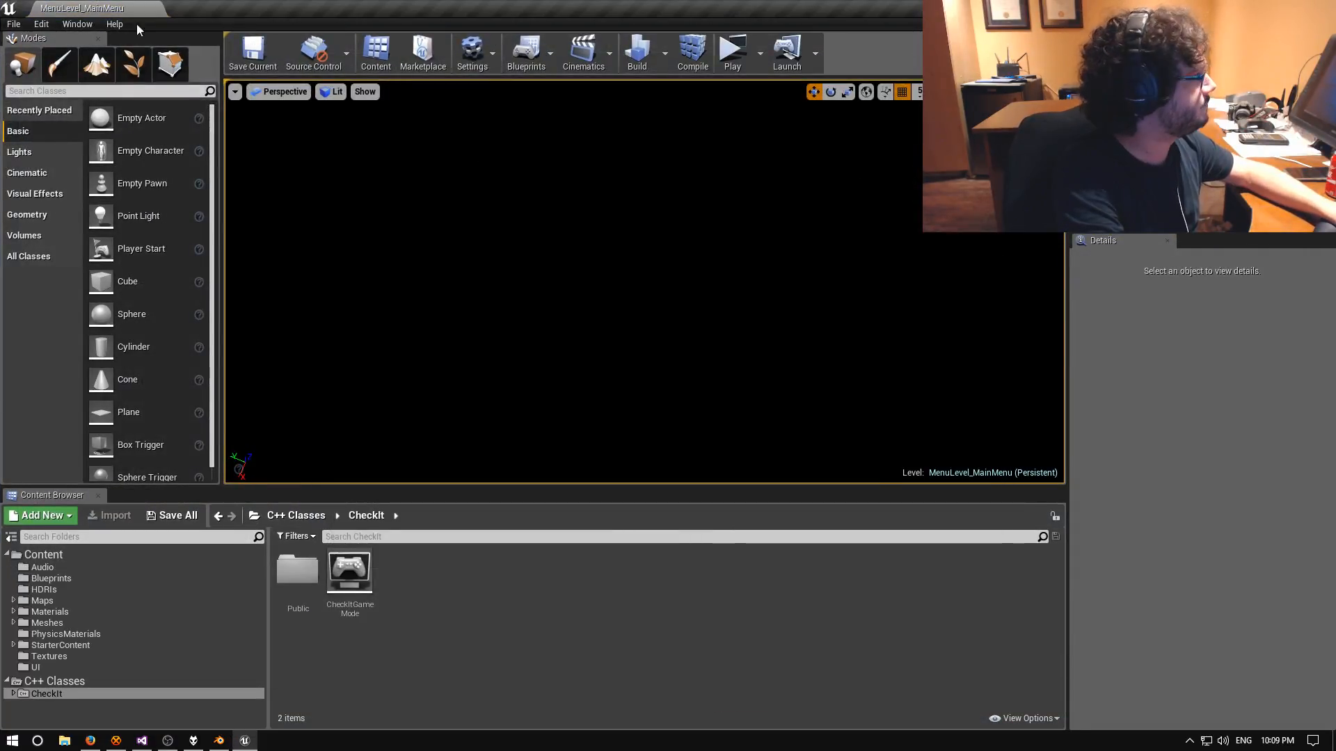
# Open the recent level Battle_CrossStreams.
pyautogui.click(14, 24)
pyautogui.moveTo(83, 402)
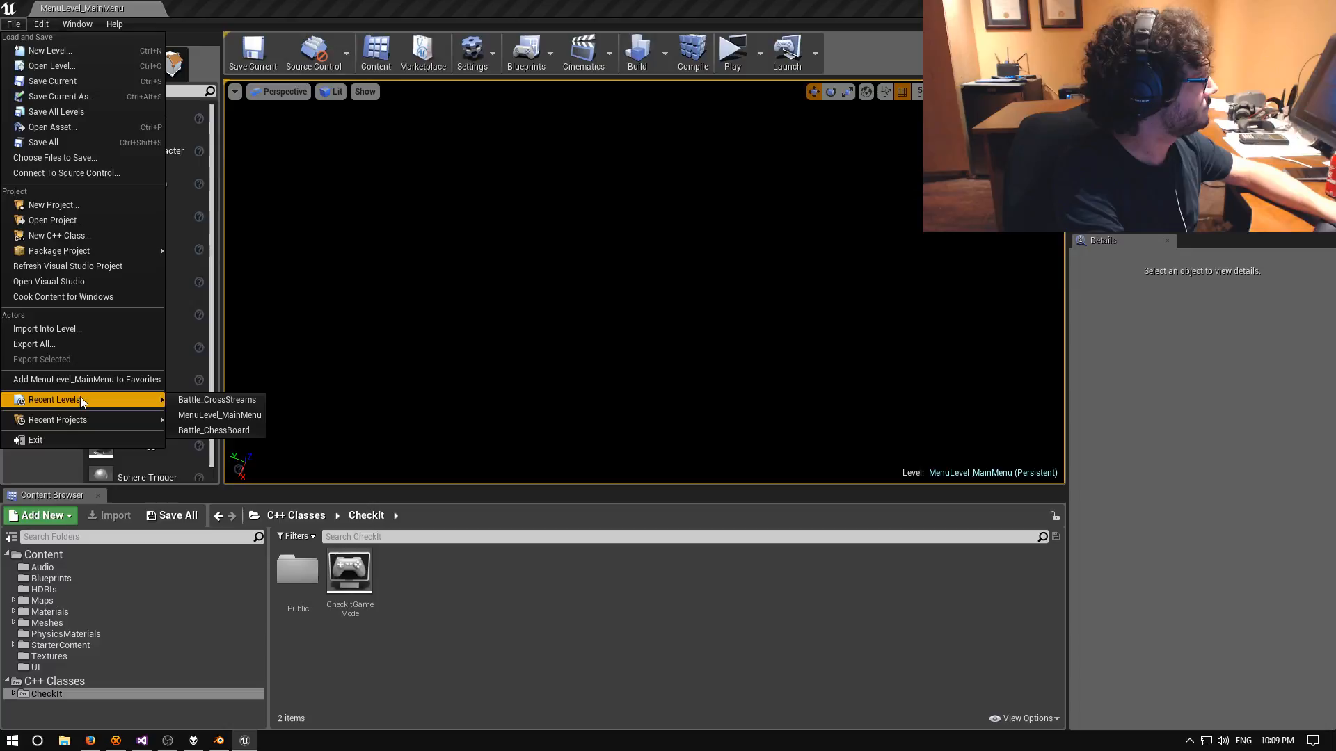
pyautogui.click(204, 402)
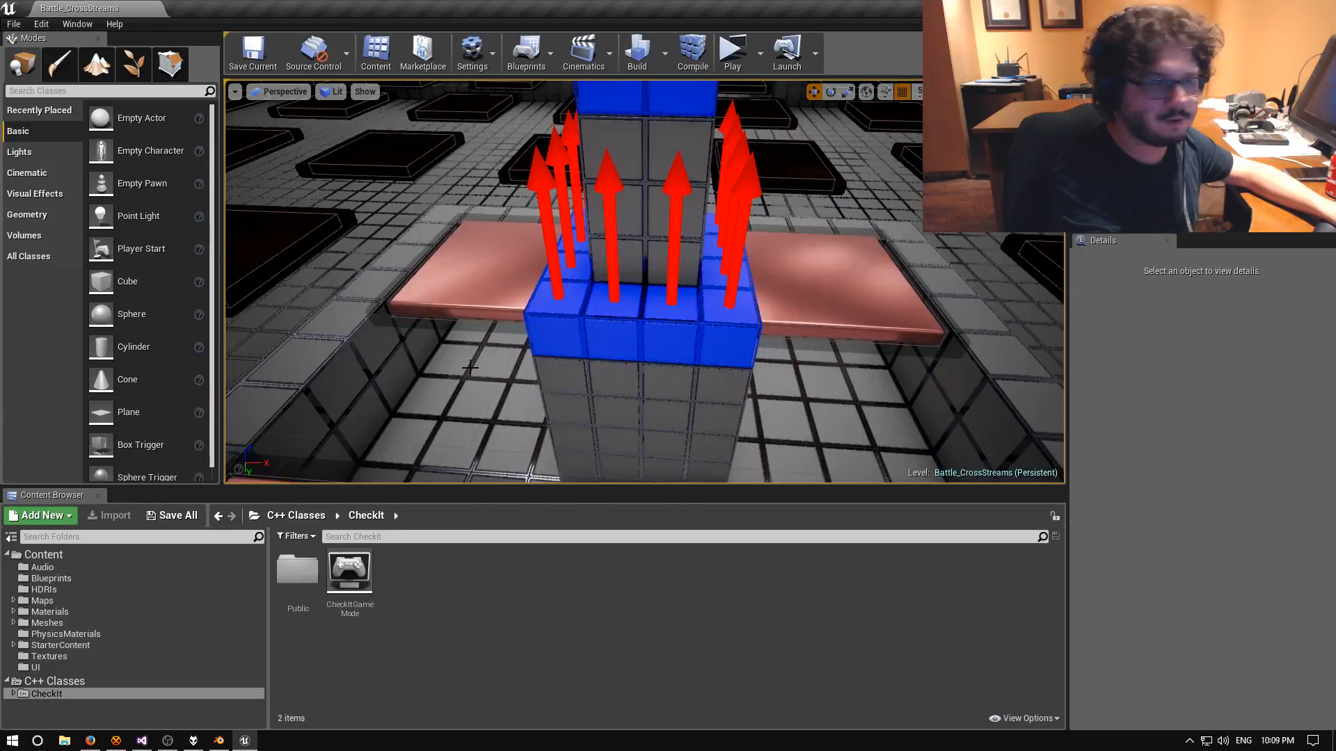
# Set the Impulse Multiplier of one corner waterfall spawner on the fountain's lower tier to 1000.
pyautogui.press('s')
pyautogui.moveTo(468, 376); pyautogui.dragTo(470, 390, button='right')
pyautogui.click(567, 305)
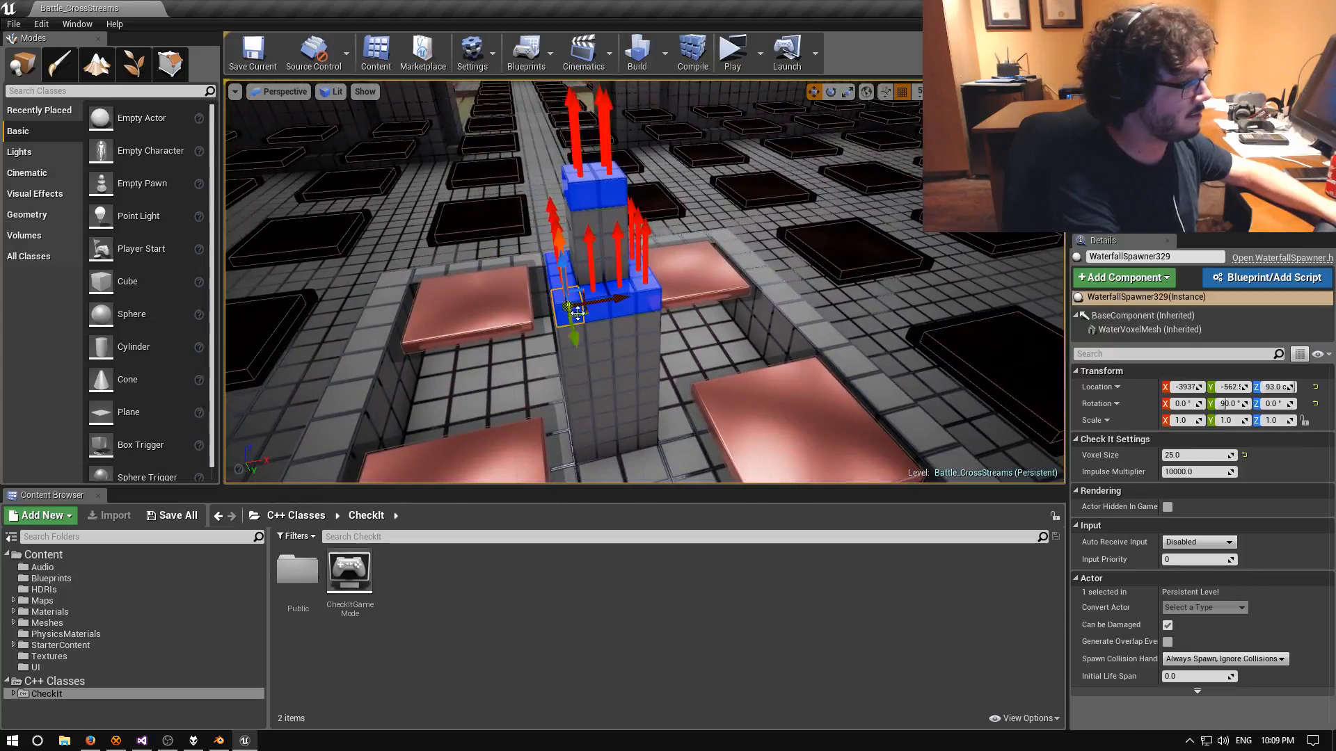
pyautogui.click(1178, 472)
pyautogui.write('1000')
pyautogui.press('Return')
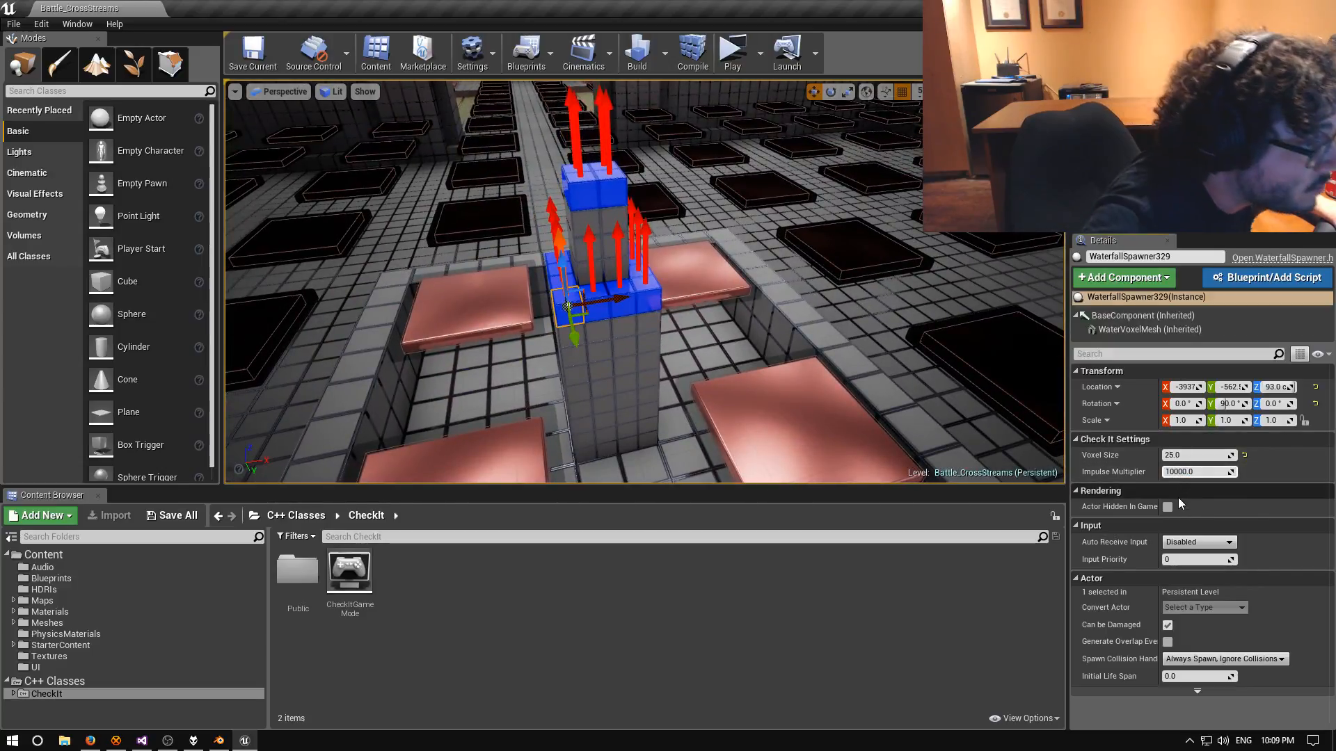
# Select the other eleven waterfall spawners around the fountain's lower tier and set their Impulse Multiplier to 1000.
pyautogui.click(595, 303)
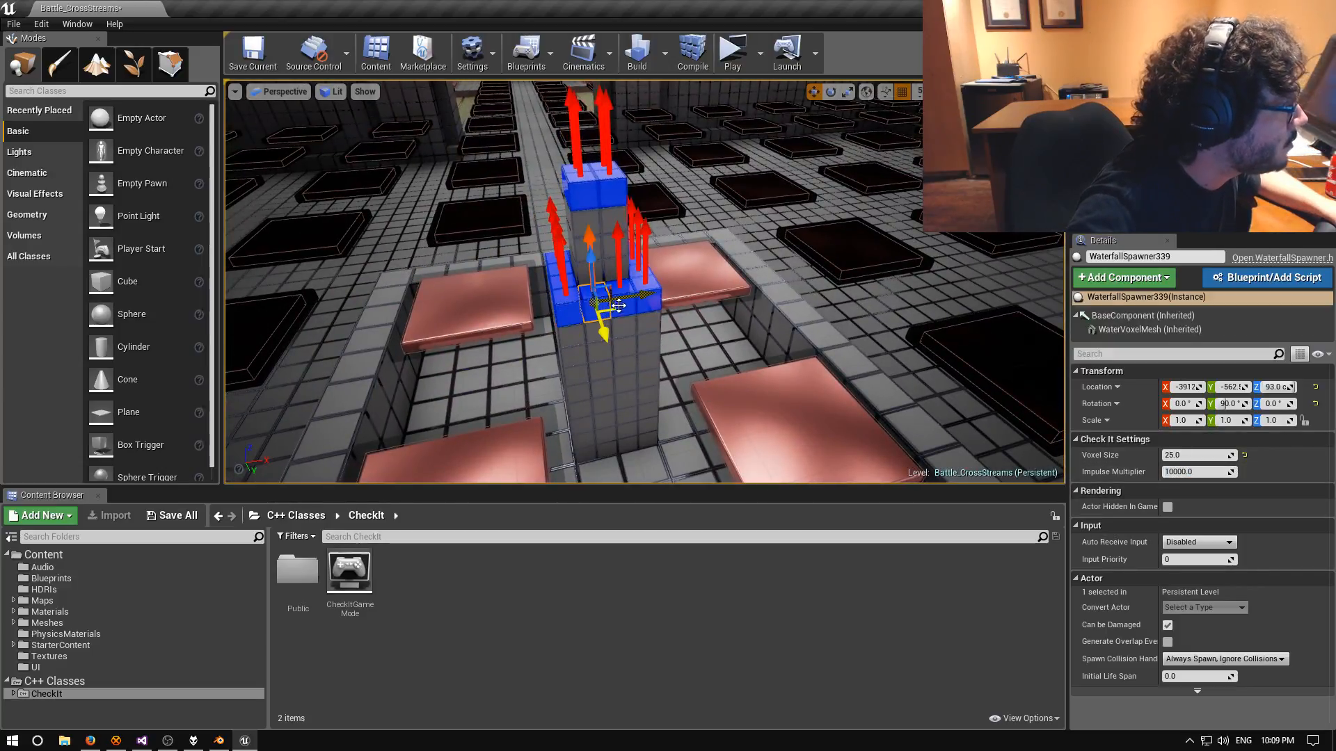
pyautogui.keyDown('ctrl'); pyautogui.click(628, 285); pyautogui.keyUp('ctrl')
pyautogui.keyDown('ctrl'); pyautogui.click(650, 286); pyautogui.keyUp('ctrl')
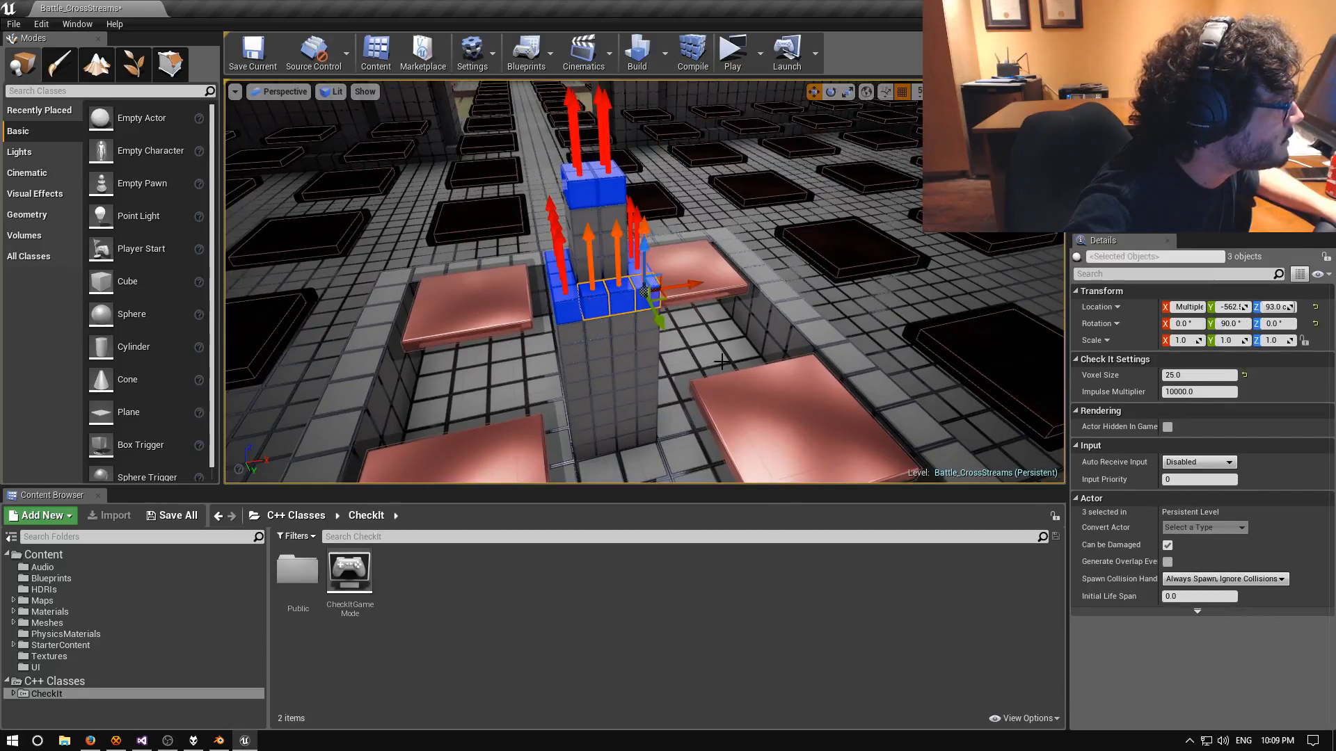
pyautogui.press('d')
pyautogui.moveTo(650, 287); pyautogui.dragTo(529, 289, button='right')
pyautogui.press('d')
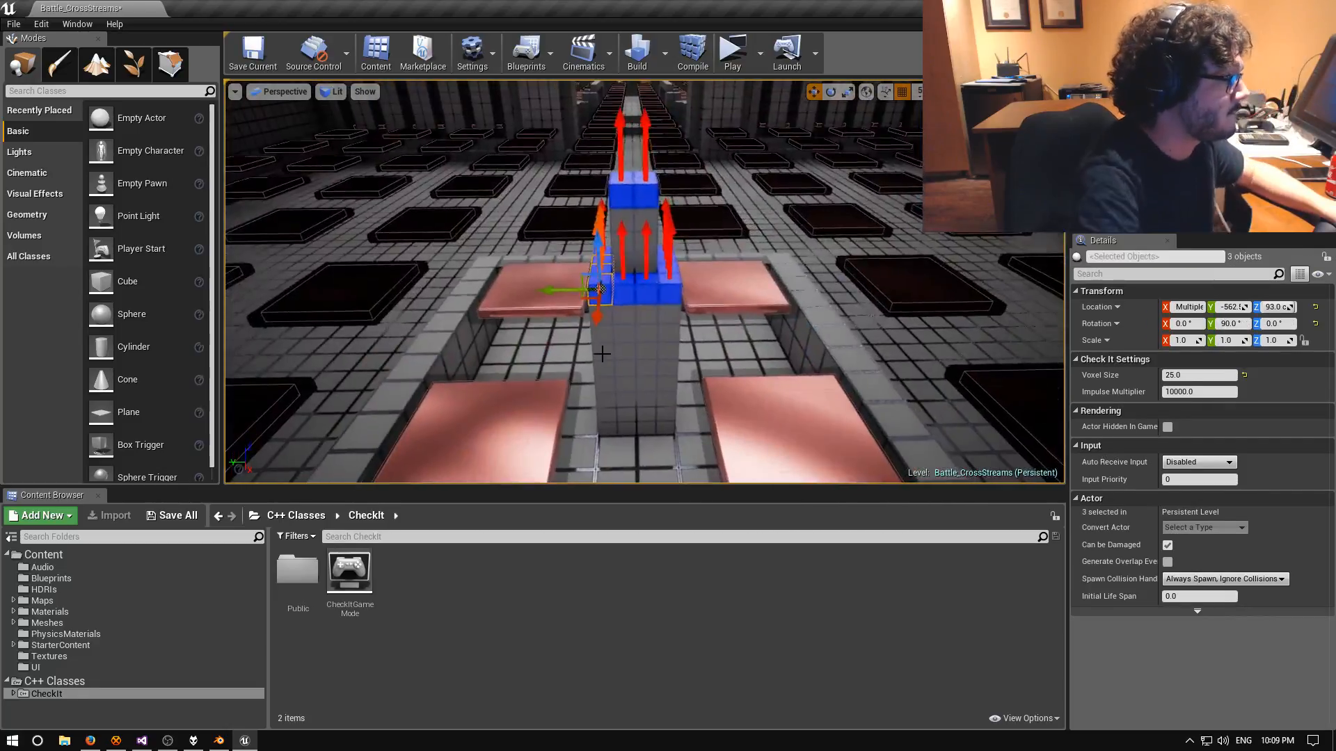
pyautogui.keyDown('ctrl'); pyautogui.click(623, 289); pyautogui.keyUp('ctrl')
pyautogui.keyDown('ctrl'); pyautogui.click(652, 287); pyautogui.keyUp('ctrl')
pyautogui.keyDown('ctrl'); pyautogui.click(669, 288); pyautogui.keyUp('ctrl')
pyautogui.moveTo(670, 288); pyautogui.dragTo(433, 302, button='right')
pyautogui.press('d')
pyautogui.press('d')
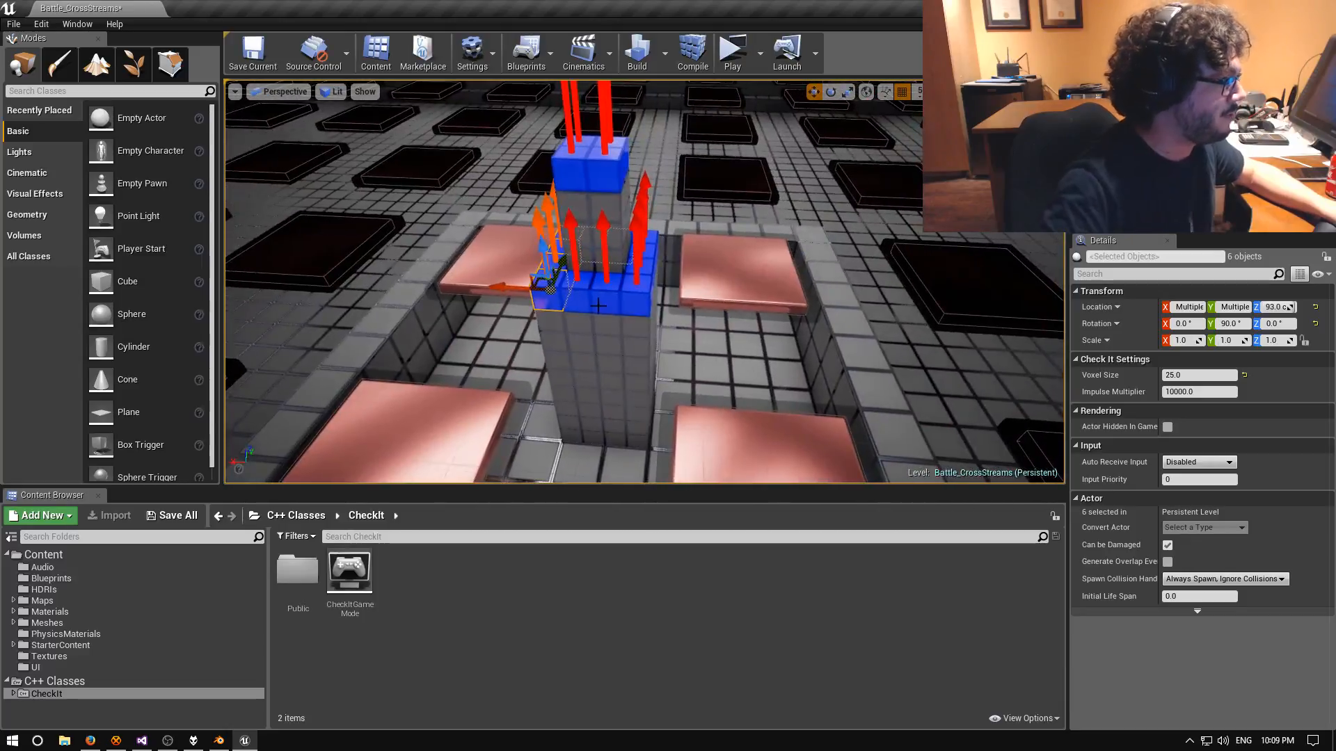
pyautogui.keyDown('ctrl'); pyautogui.click(580, 295); pyautogui.keyUp('ctrl')
pyautogui.keyDown('ctrl'); pyautogui.click(604, 295); pyautogui.keyUp('ctrl')
pyautogui.keyDown('ctrl'); pyautogui.click(626, 293); pyautogui.keyUp('ctrl')
pyautogui.moveTo(627, 293); pyautogui.dragTo(569, 273, button='right')
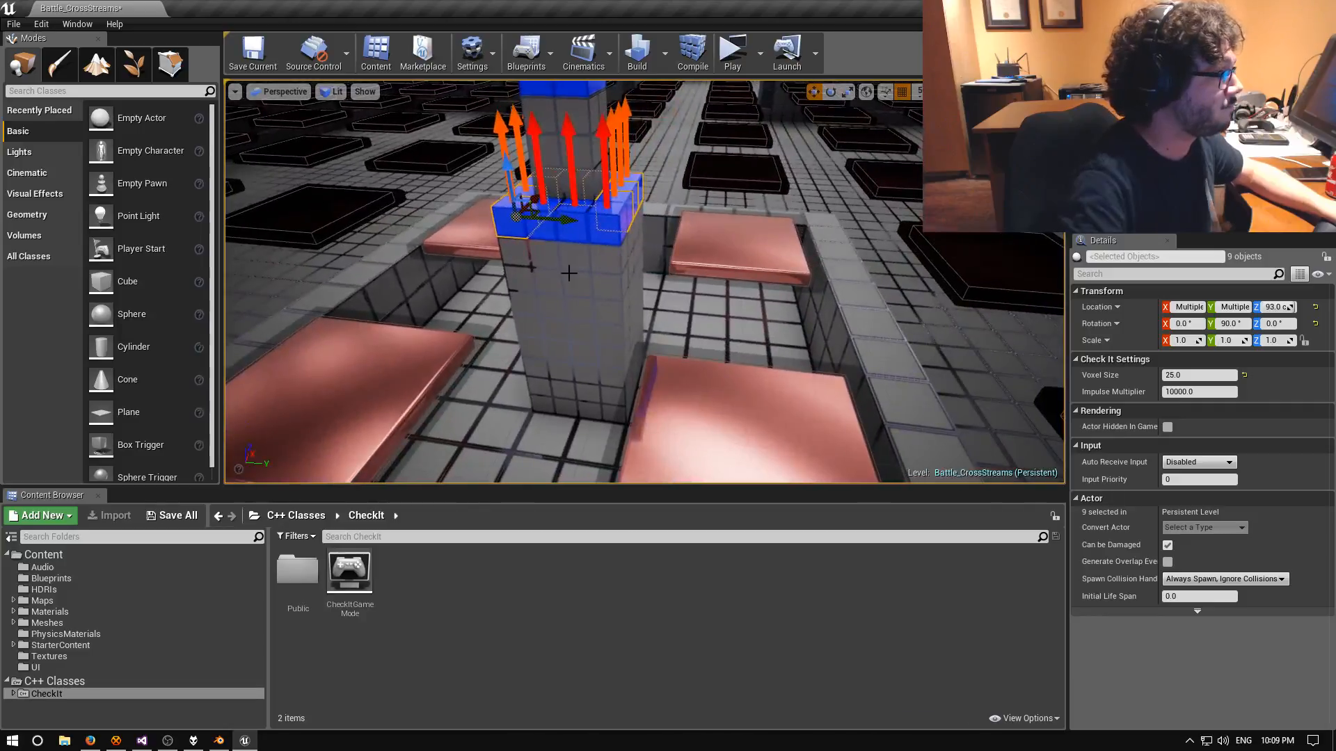
pyautogui.keyDown('ctrl'); pyautogui.click(535, 230); pyautogui.keyUp('ctrl')
pyautogui.keyDown('ctrl'); pyautogui.click(606, 236); pyautogui.keyUp('ctrl')
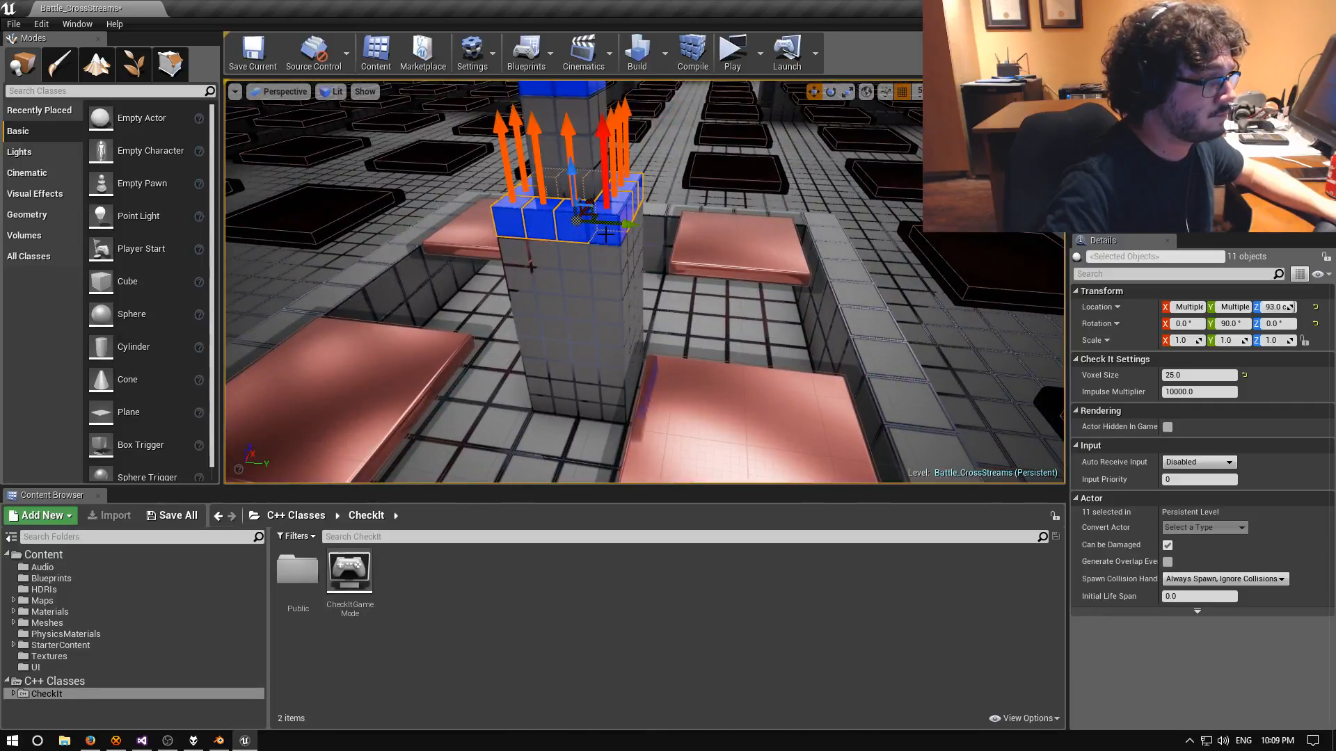
pyautogui.click(1178, 393)
pyautogui.click(1178, 392)
pyautogui.press('BackSpace')
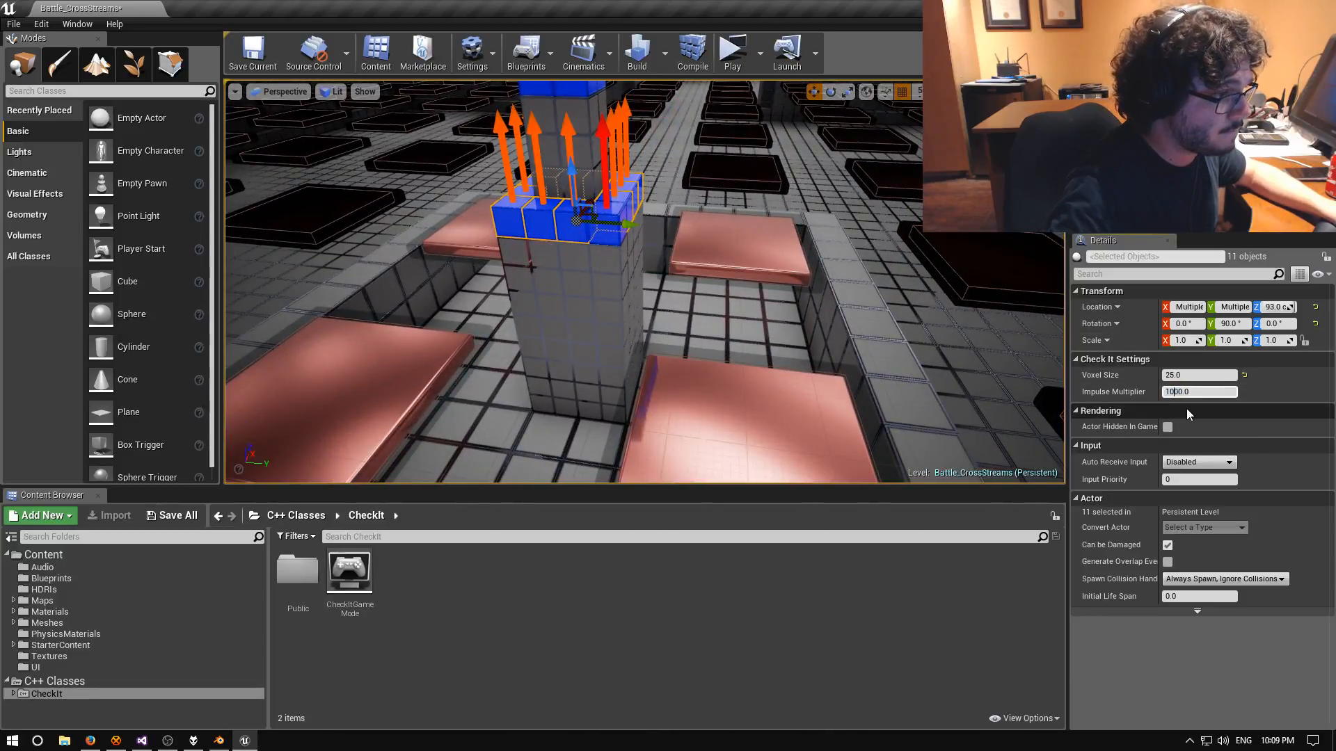
pyautogui.press('Return')
# Select the four waterfall spawners on top of the fountain and set their Impulse Multiplier to 1000.
pyautogui.moveTo(689, 357); pyautogui.dragTo(699, 331, button='right')
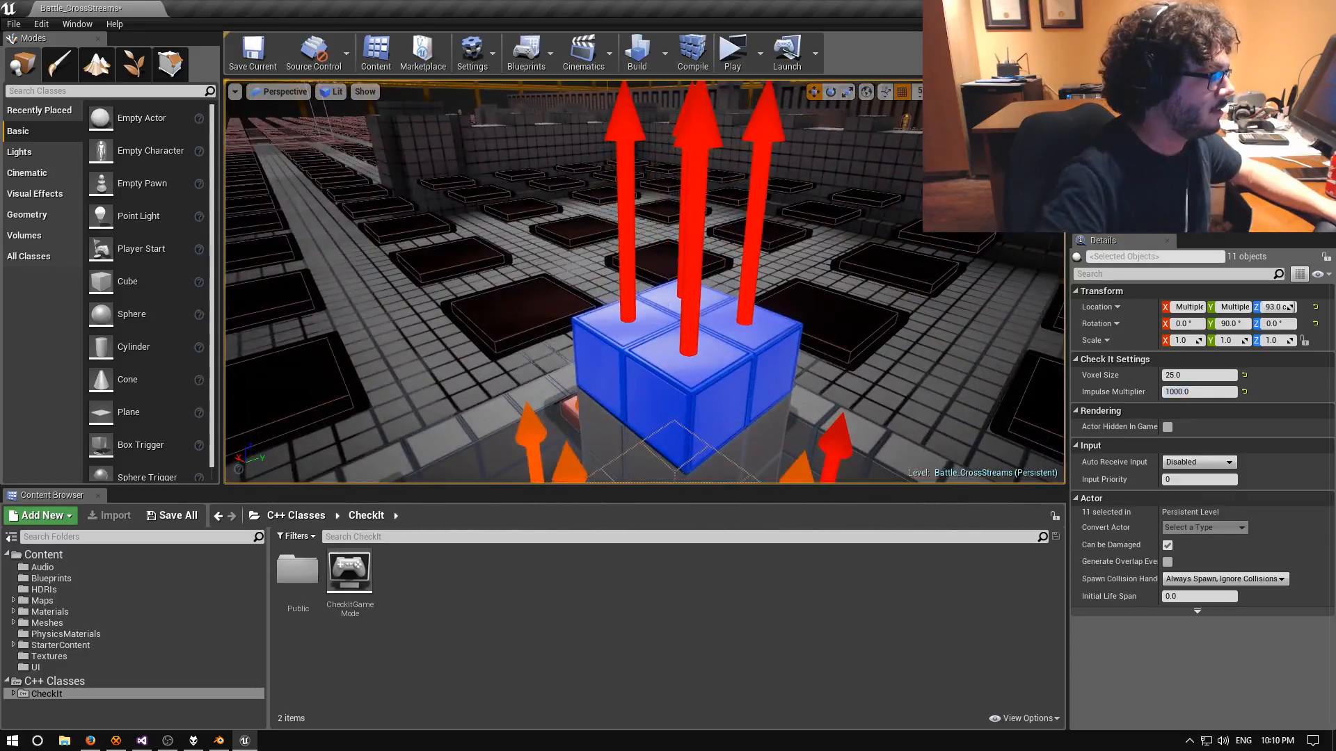
pyautogui.click(674, 304)
pyautogui.keyDown('ctrl'); pyautogui.click(647, 323); pyautogui.keyUp('ctrl')
pyautogui.keyDown('ctrl'); pyautogui.click(702, 361); pyautogui.keyUp('ctrl')
pyautogui.keyDown('ctrl'); pyautogui.click(749, 337); pyautogui.keyUp('ctrl')
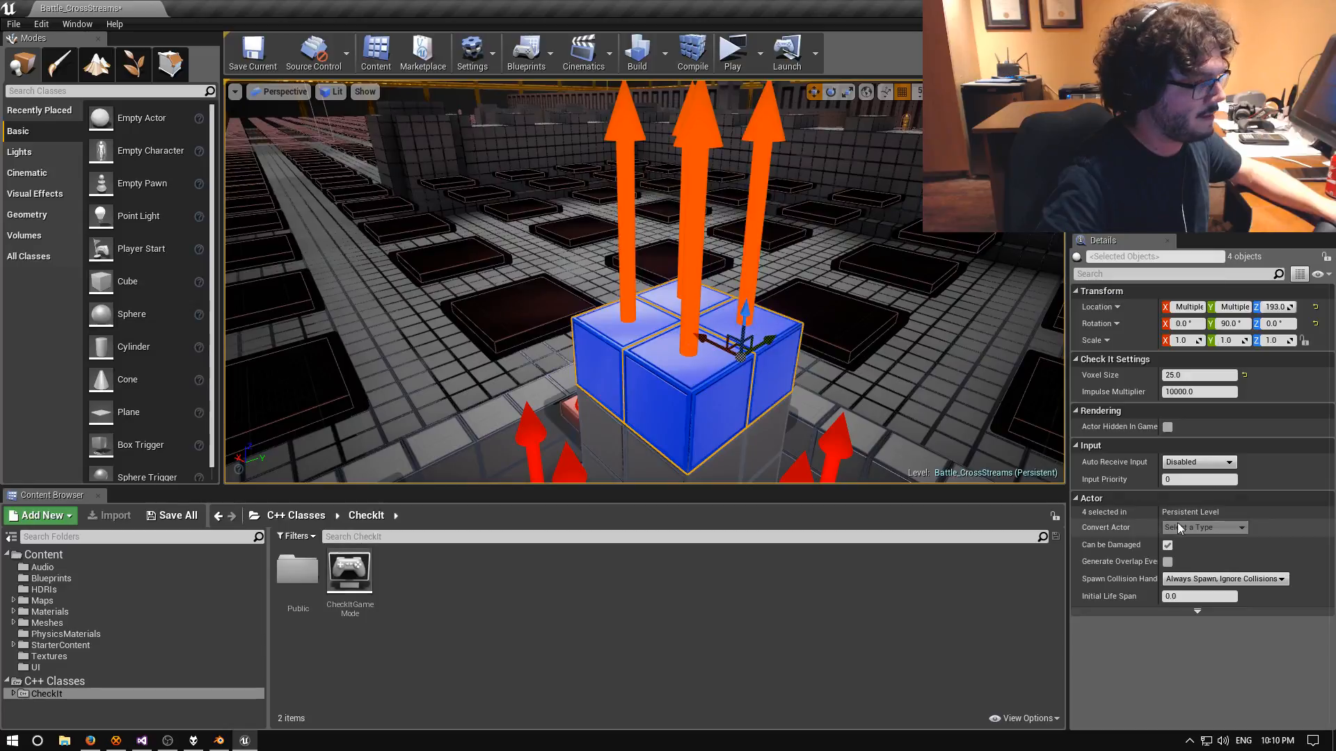
pyautogui.click(1179, 392)
pyautogui.press('BackSpace')
pyautogui.press('Return')
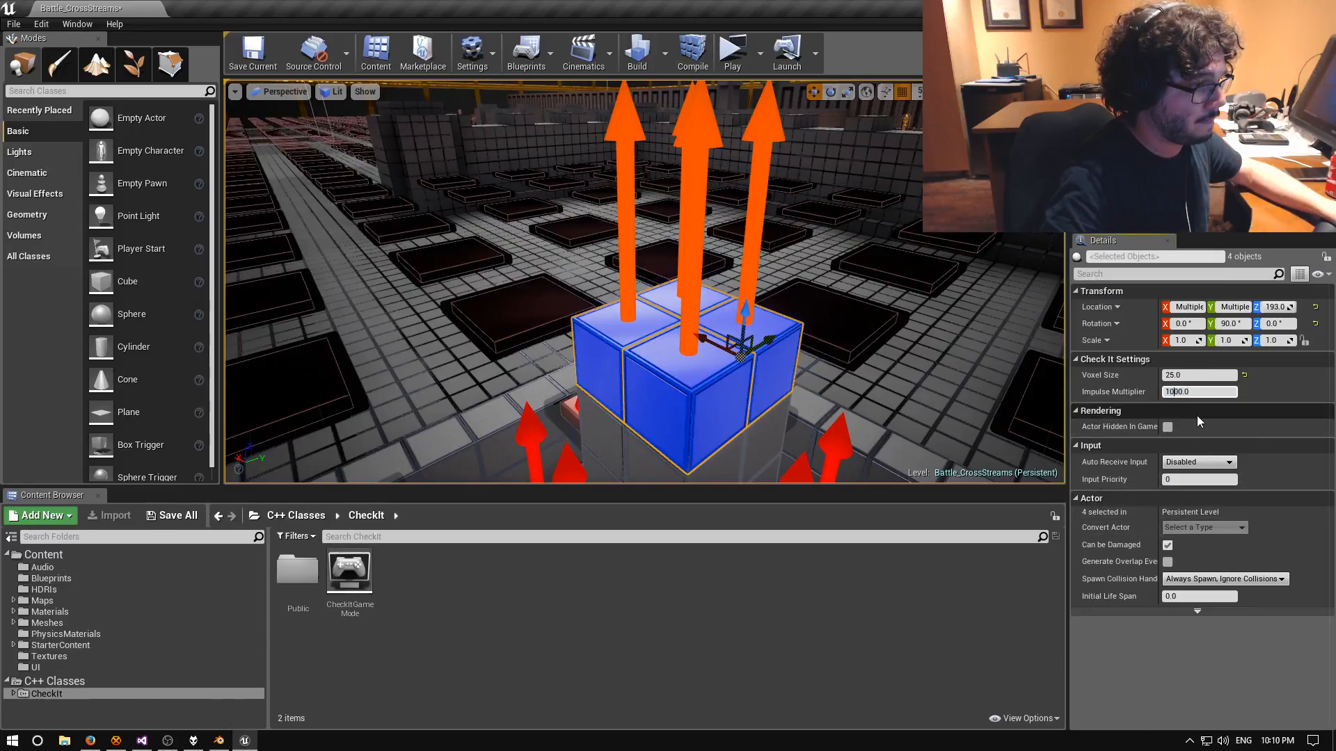
# Save the level and playtest the fountain in a preview, closing the preview when done.
pyautogui.click(268, 64)
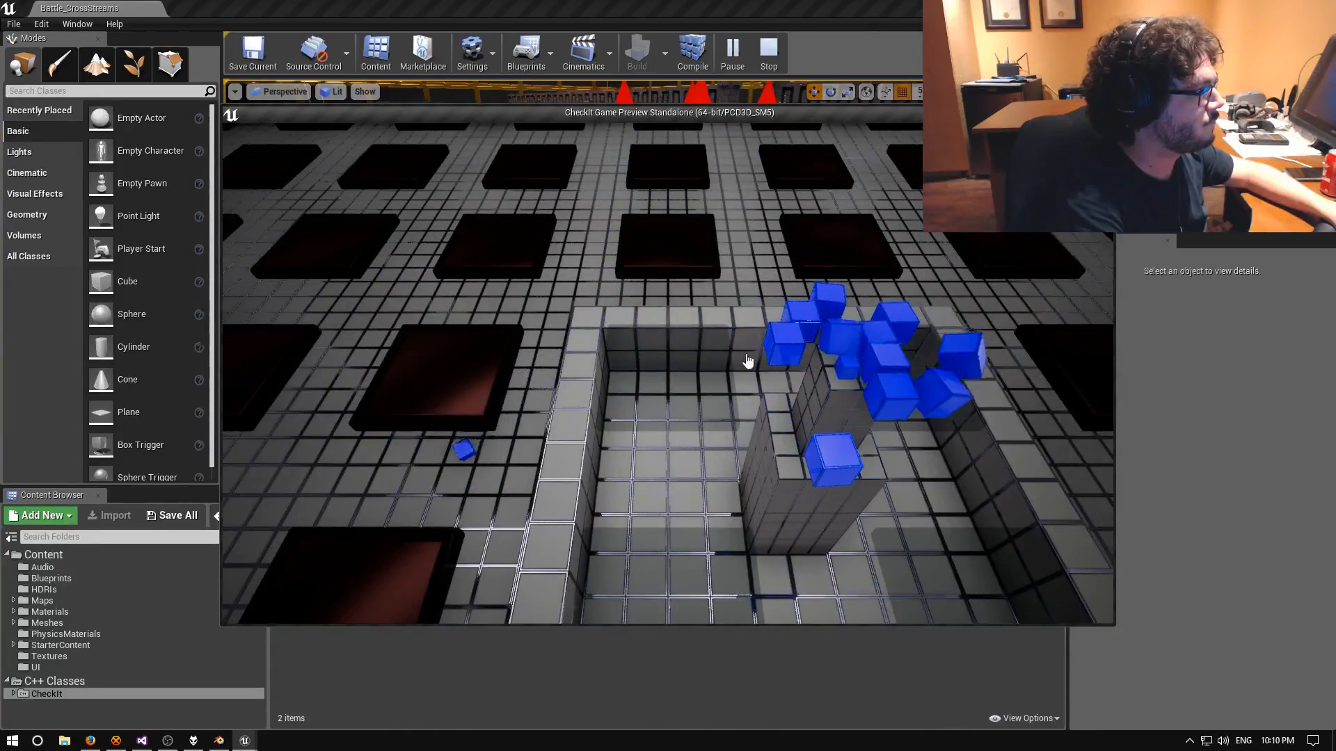
pyautogui.press('Escape')
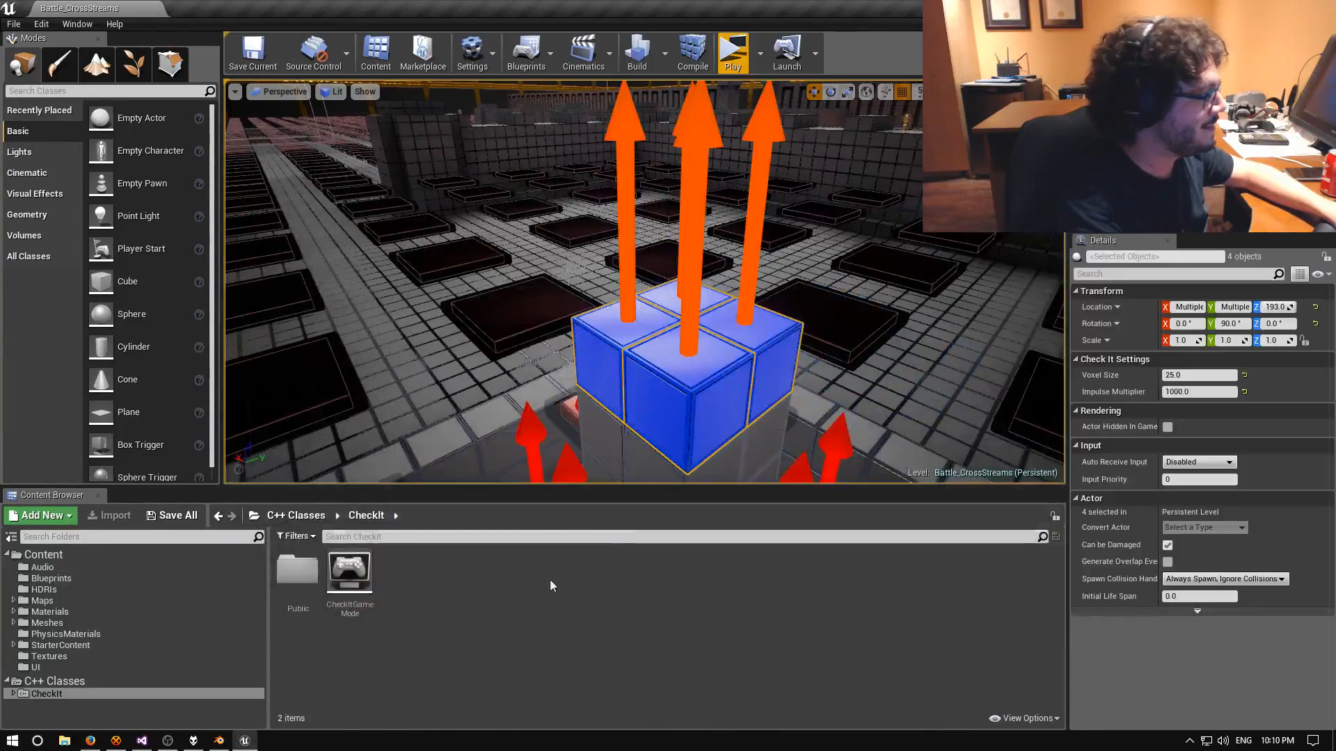
pyautogui.click(143, 741)
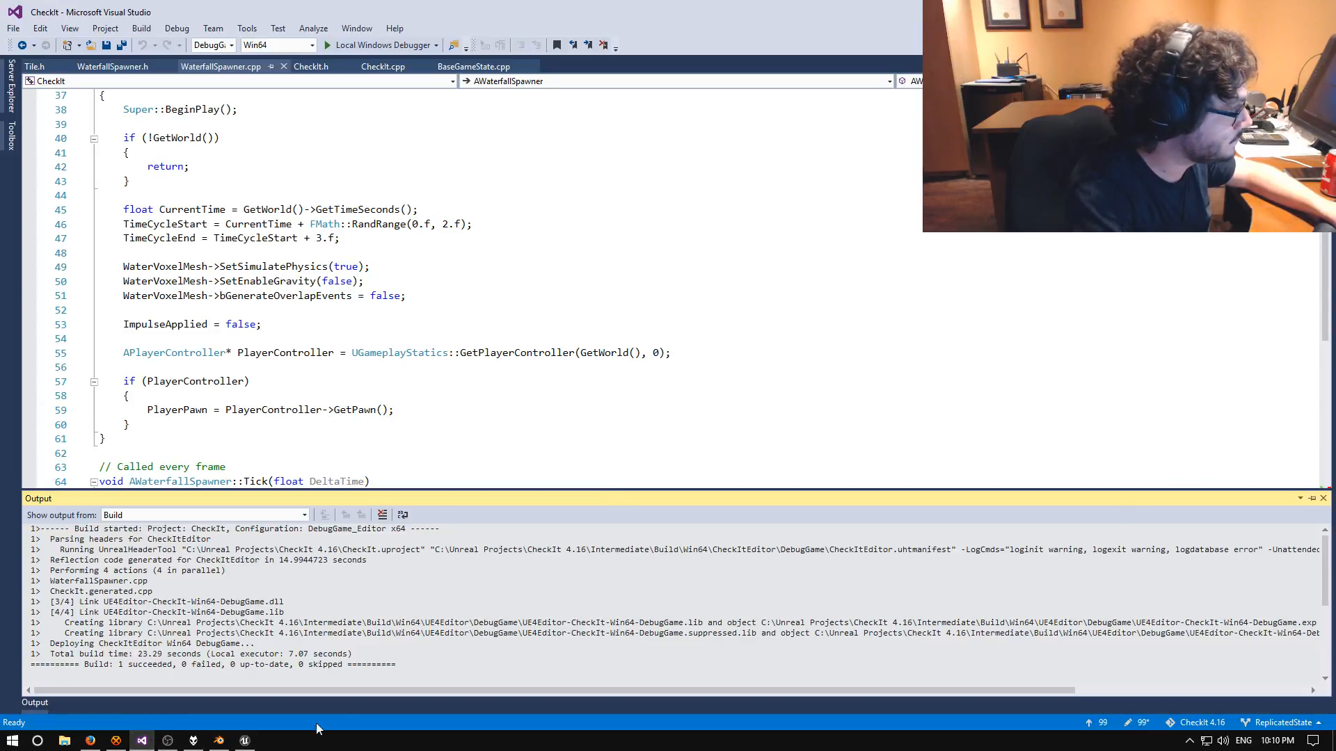
pyautogui.click(253, 744)
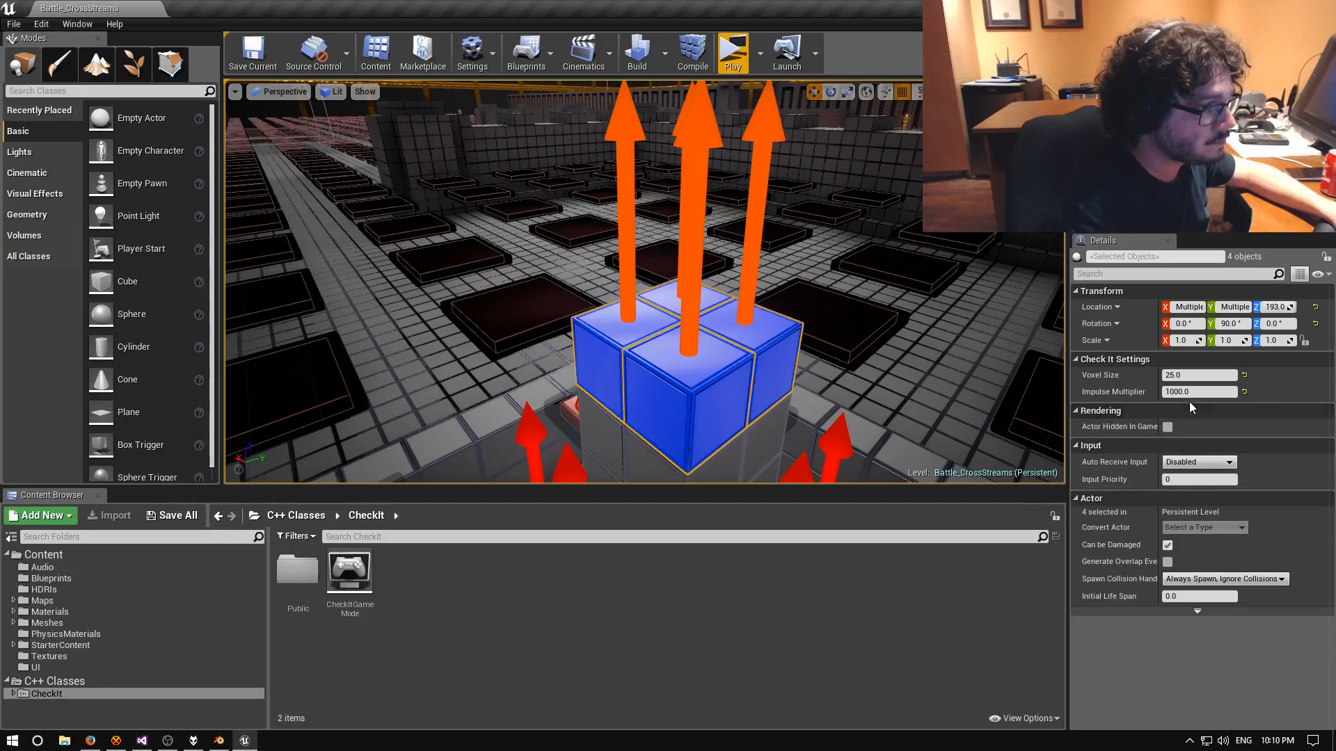
# Add all twelve lower-tier spawners to the selected top four and set the Impulse Multiplier of all sixteen to 5000.
pyautogui.moveTo(591, 376); pyautogui.dragTo(745, 418, button='right')
pyautogui.press('s')
pyautogui.press('w')
pyautogui.press('a')
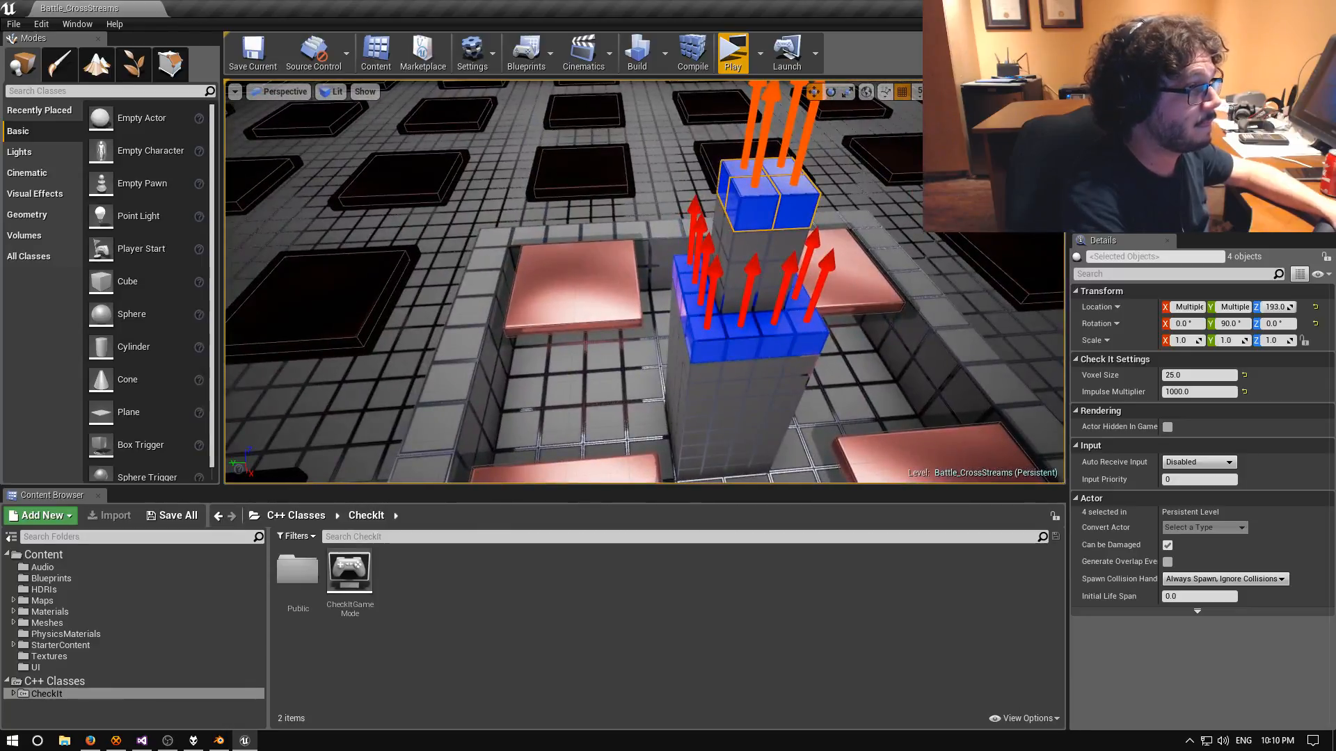
pyautogui.moveTo(622, 314); pyautogui.dragTo(654, 292, button='right')
pyautogui.press('w')
pyautogui.keyDown('ctrl'); pyautogui.click(703, 271); pyautogui.keyUp('ctrl')
pyautogui.keyDown('ctrl'); pyautogui.click(738, 269); pyautogui.keyUp('ctrl')
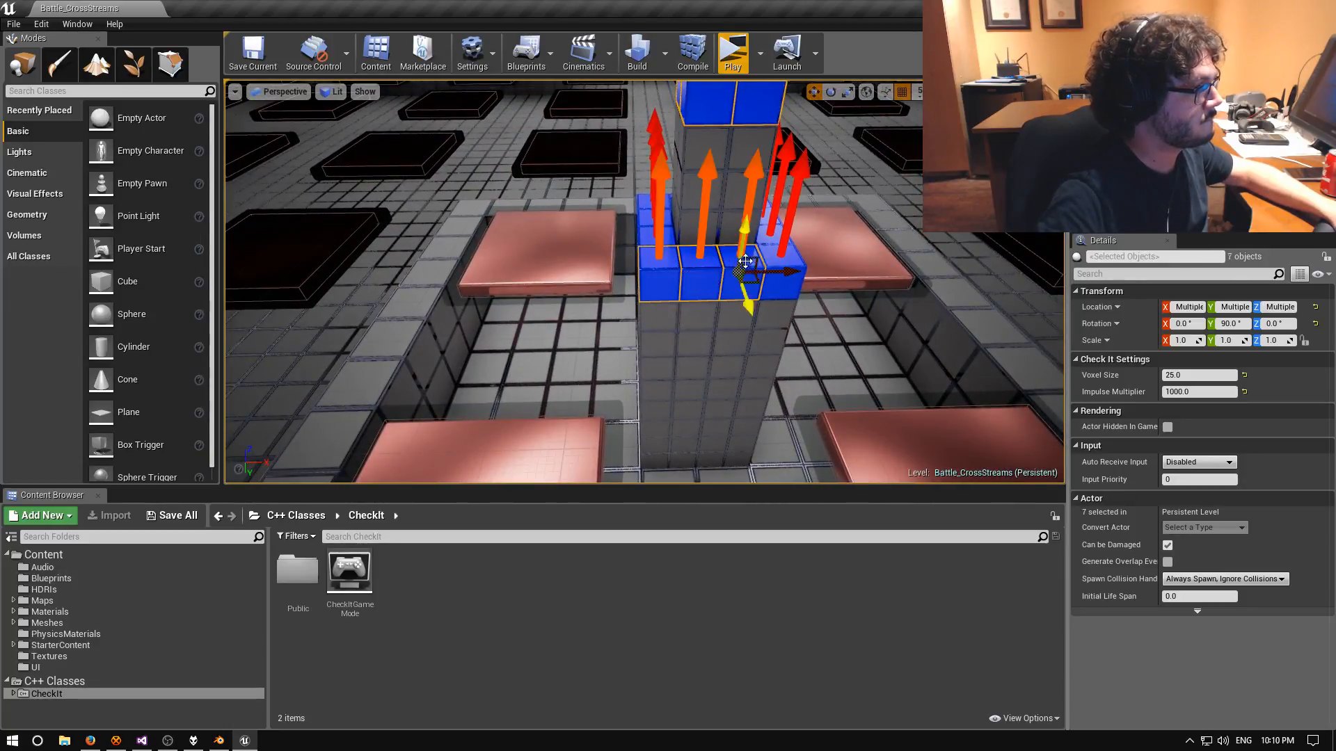
pyautogui.keyDown('ctrl'); pyautogui.click(777, 262); pyautogui.keyUp('ctrl')
pyautogui.moveTo(784, 262); pyautogui.dragTo(597, 300, button='right')
pyautogui.keyDown('ctrl'); pyautogui.click(598, 300); pyautogui.keyUp('ctrl')
pyautogui.keyDown('ctrl'); pyautogui.click(640, 308); pyautogui.keyUp('ctrl')
pyautogui.keyDown('ctrl'); pyautogui.click(683, 311); pyautogui.keyUp('ctrl')
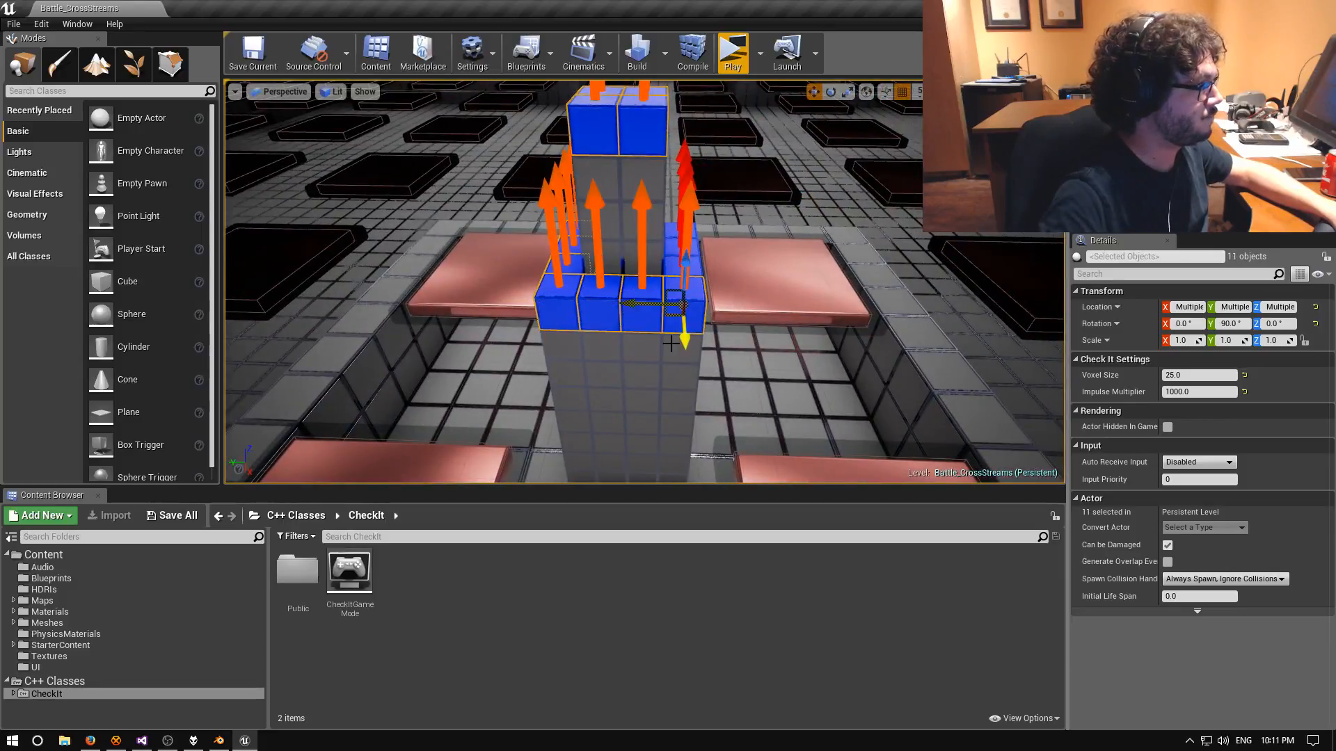
pyautogui.moveTo(683, 310); pyautogui.dragTo(549, 320, button='right')
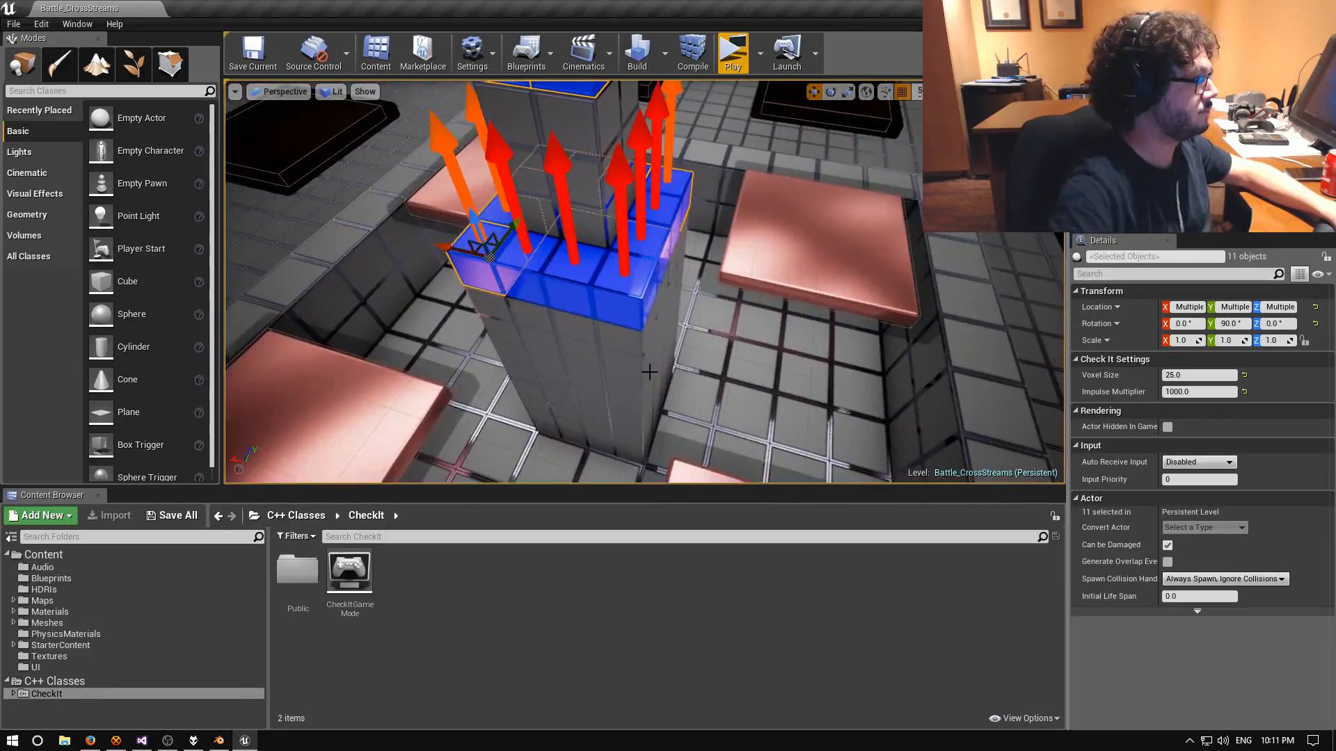
pyautogui.keyDown('ctrl'); pyautogui.click(519, 277); pyautogui.keyUp('ctrl')
pyautogui.keyDown('ctrl'); pyautogui.click(566, 284); pyautogui.keyUp('ctrl')
pyautogui.keyDown('ctrl'); pyautogui.click(618, 286); pyautogui.keyUp('ctrl')
pyautogui.keyDown('ctrl'); pyautogui.click(664, 255); pyautogui.keyUp('ctrl')
pyautogui.keyDown('ctrl'); pyautogui.click(674, 226); pyautogui.keyUp('ctrl')
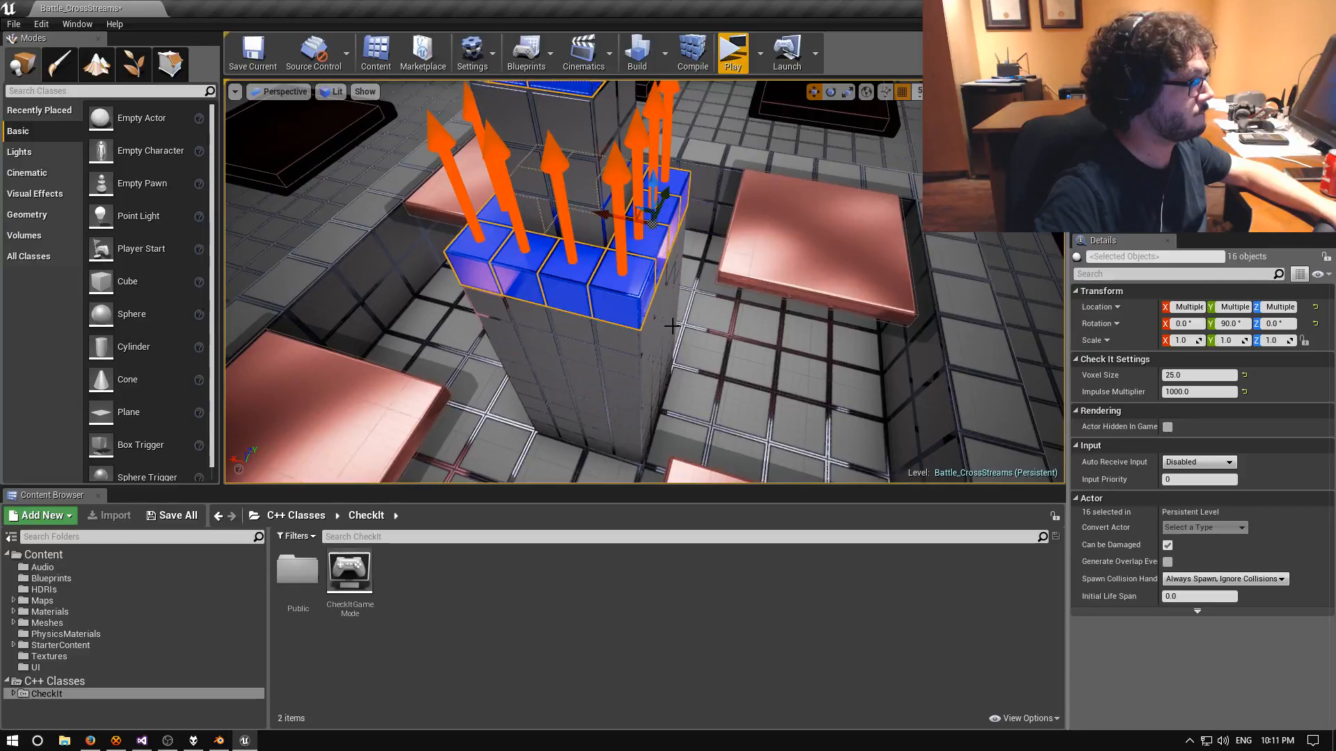
pyautogui.moveTo(673, 226); pyautogui.dragTo(504, 244, button='right')
pyautogui.click(1182, 394)
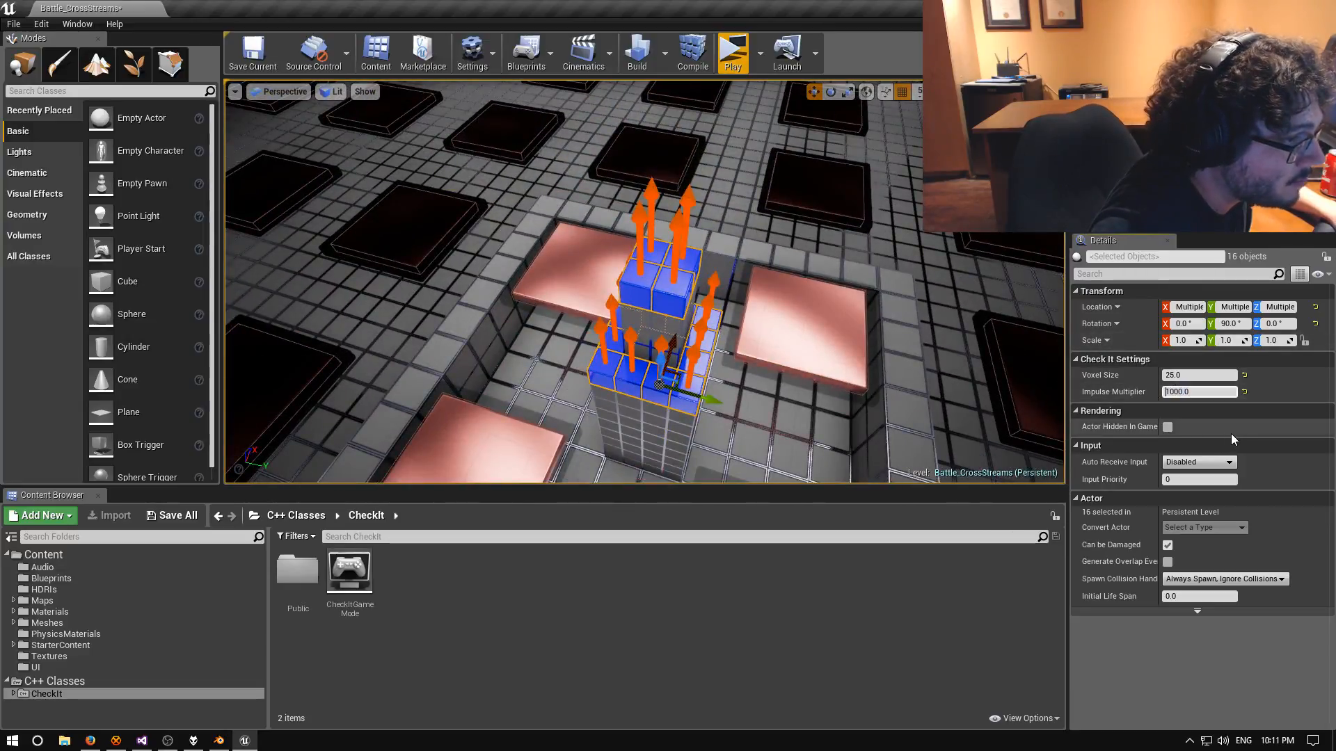
pyautogui.press('Home')
pyautogui.press('Delete')
pyautogui.write('5')
pyautogui.press('Return')
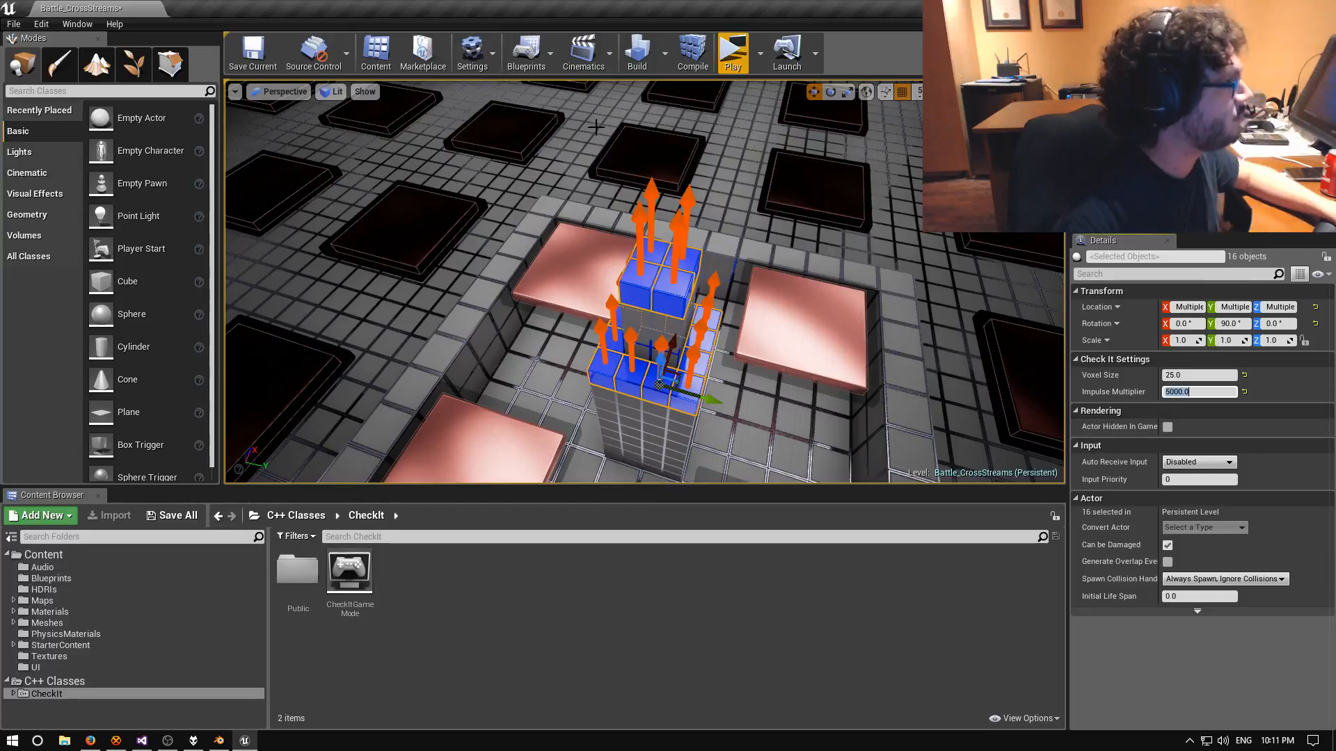
# Set the Impulse Multiplier of the sixteen selected spawners to 4000 and playtest the fountain.
pyautogui.write('4000')
pyautogui.press('Return')
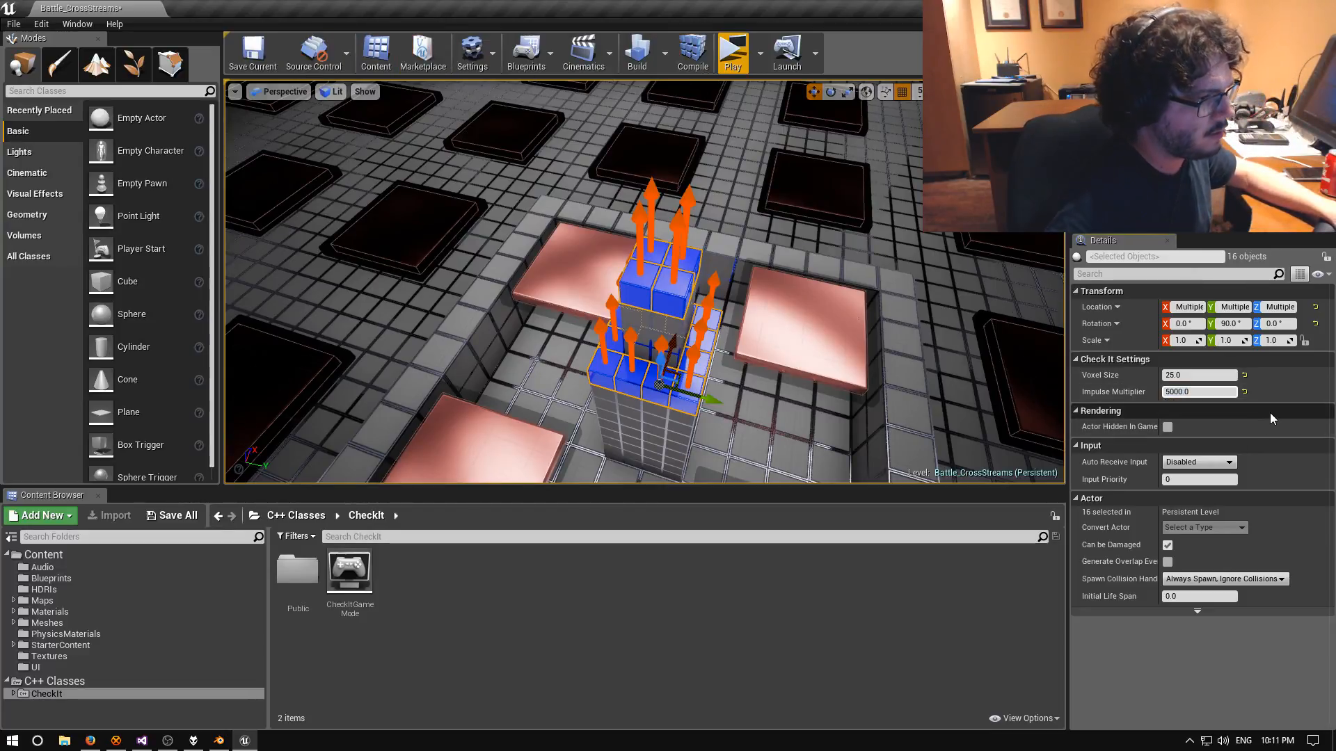
pyautogui.click(732, 52)
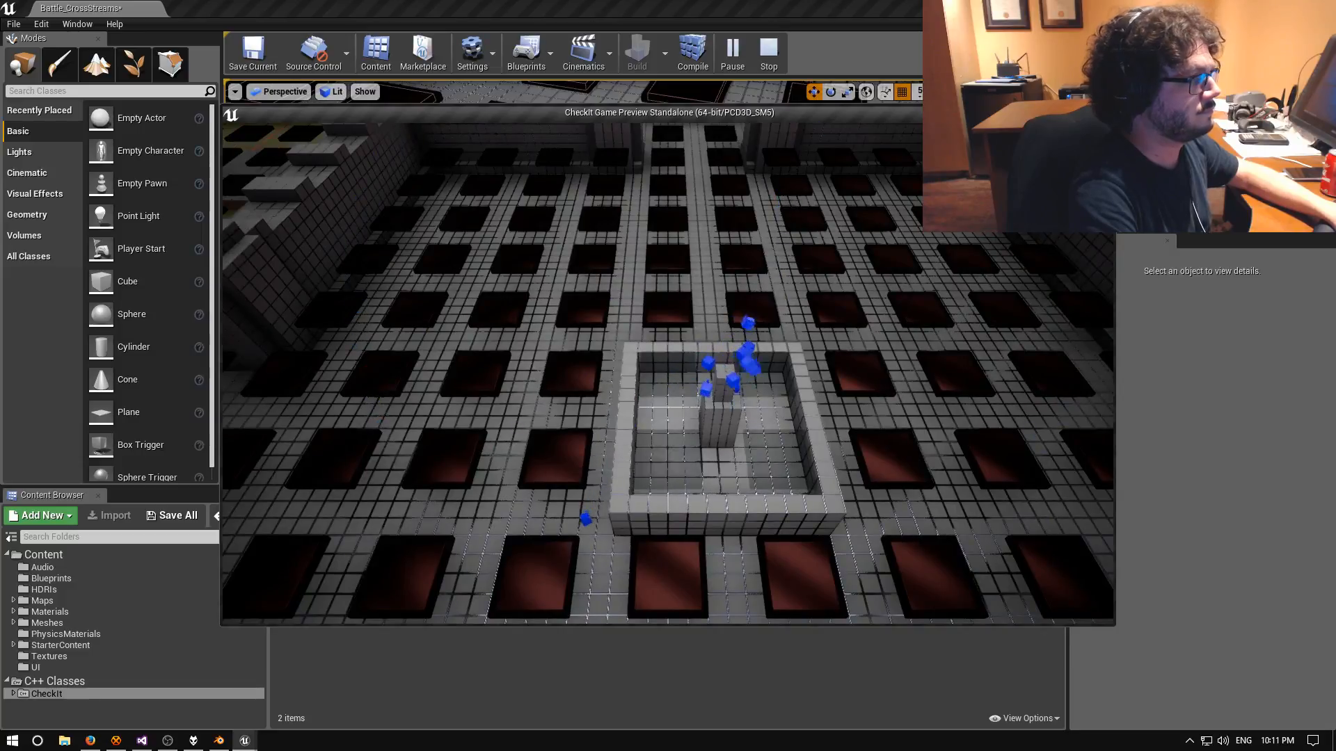
pyautogui.press('Escape')
# Set the sixteen selected spawners' Impulse Multiplier to 6000 and run another playtest of the level.
pyautogui.click(1169, 391)
pyautogui.press('BackSpace')
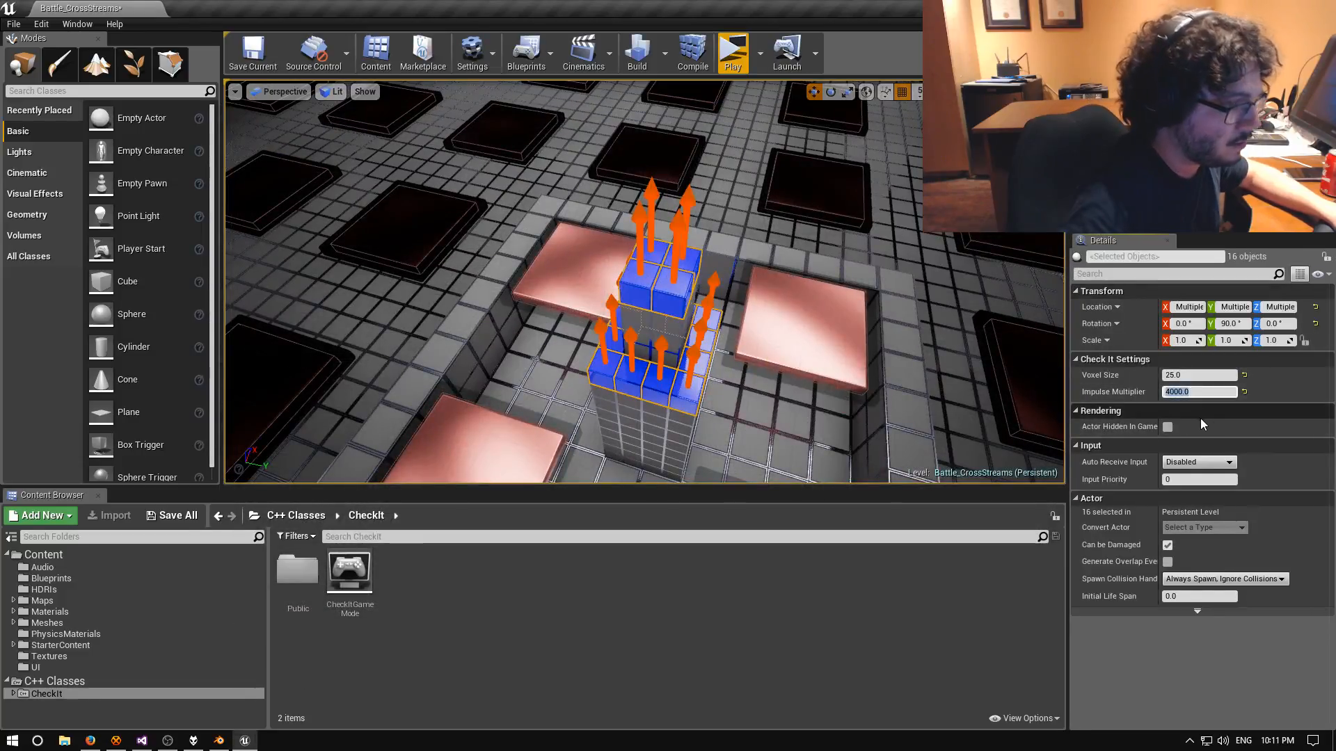
pyautogui.write('6')
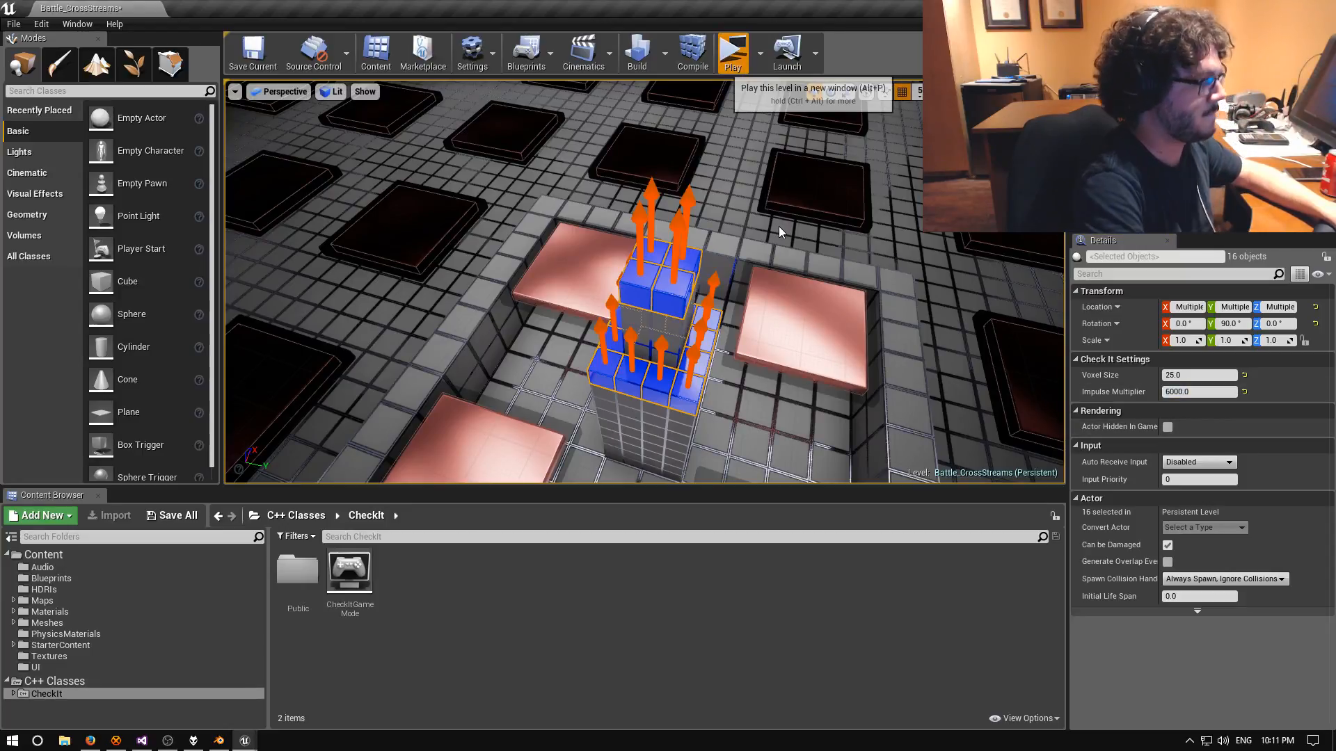
pyautogui.hotkey('alt', 'p')
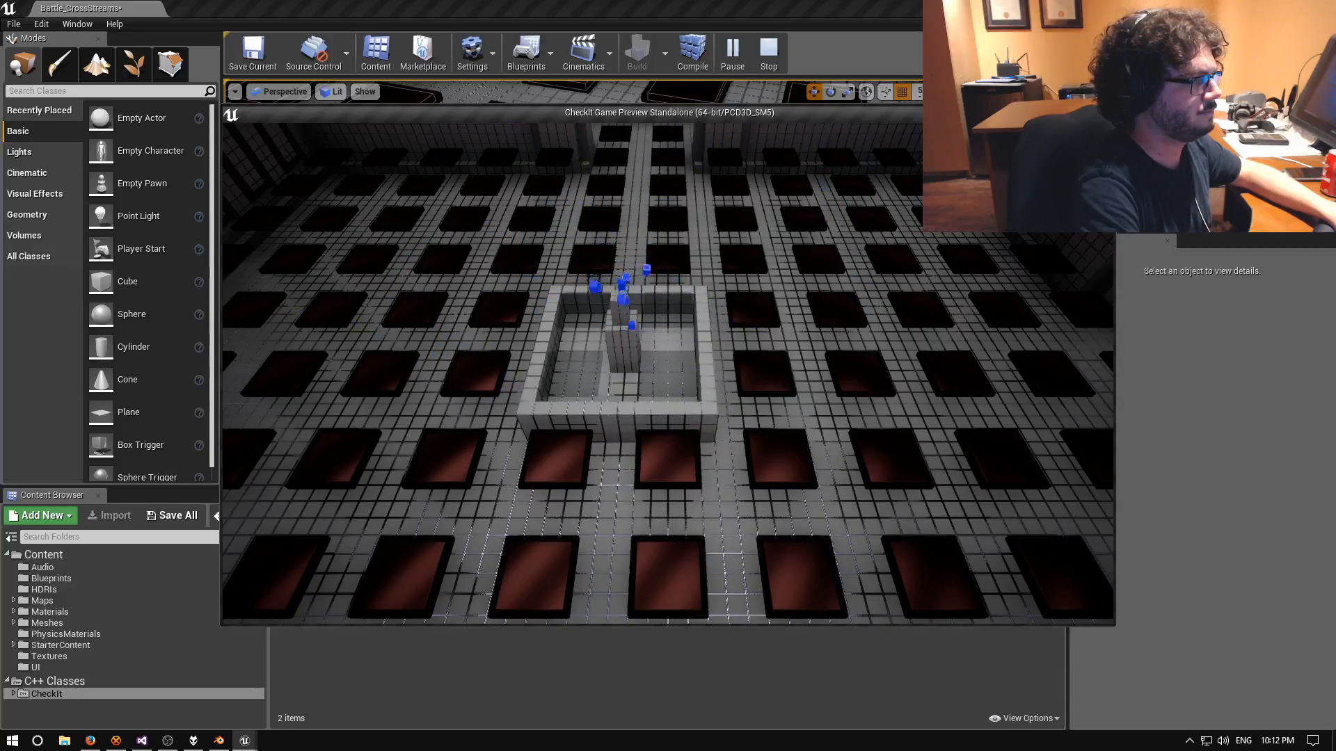
pyautogui.press('Escape')
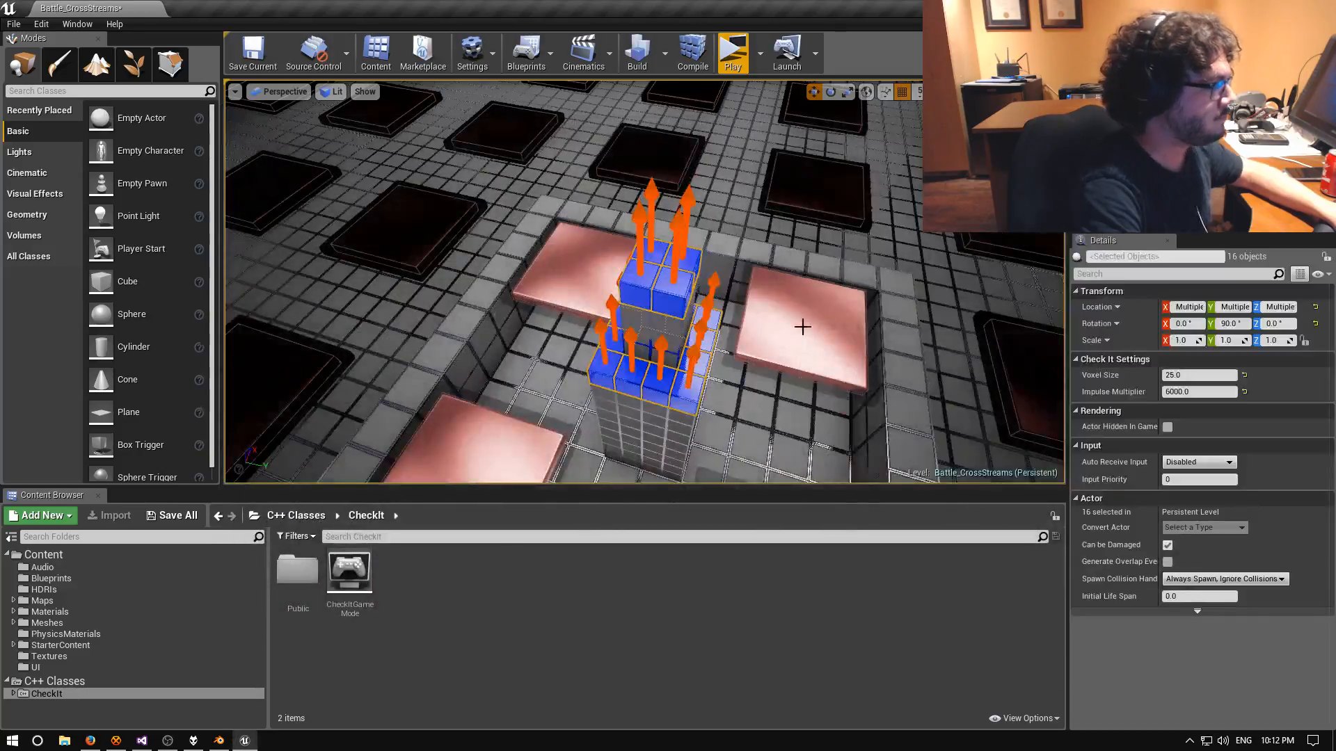
# Retune the Impulse Multiplier of the sixteen selected spawners further, playtesting the level after each change.
pyautogui.click(1168, 392)
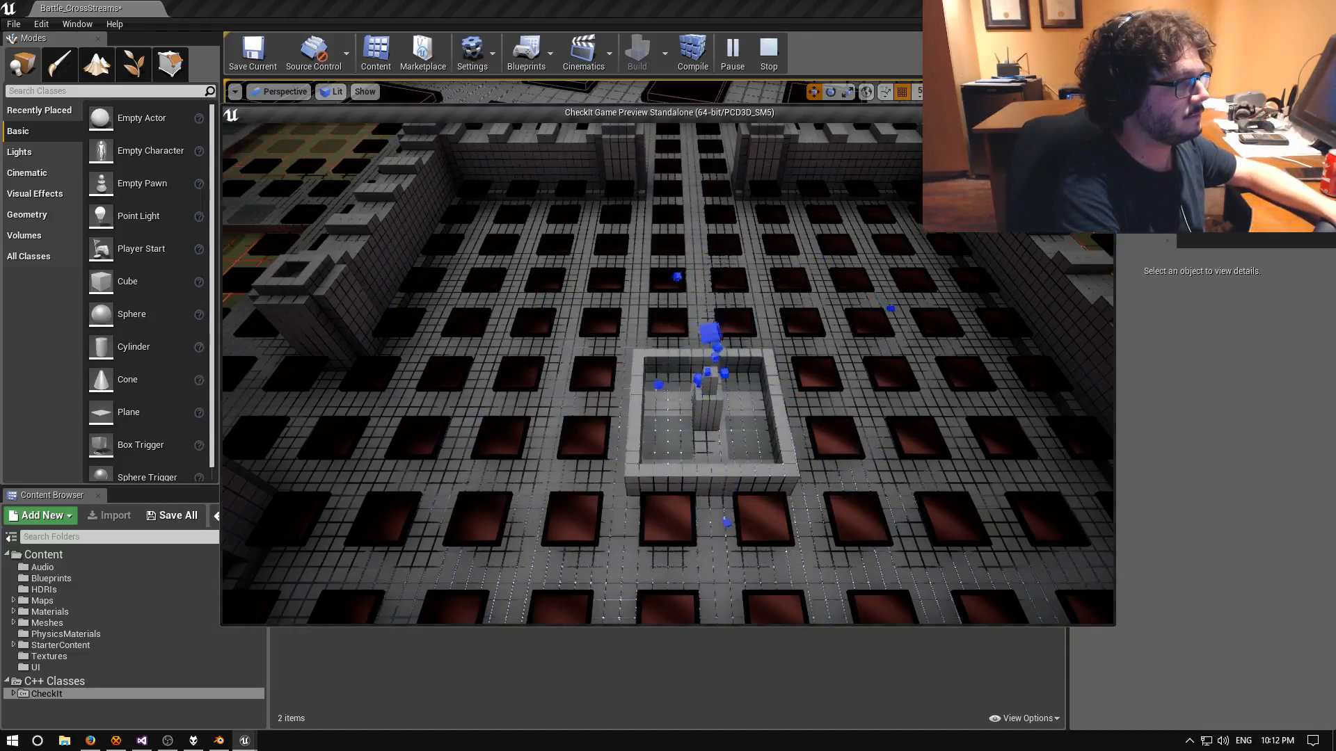
pyautogui.press('Escape')
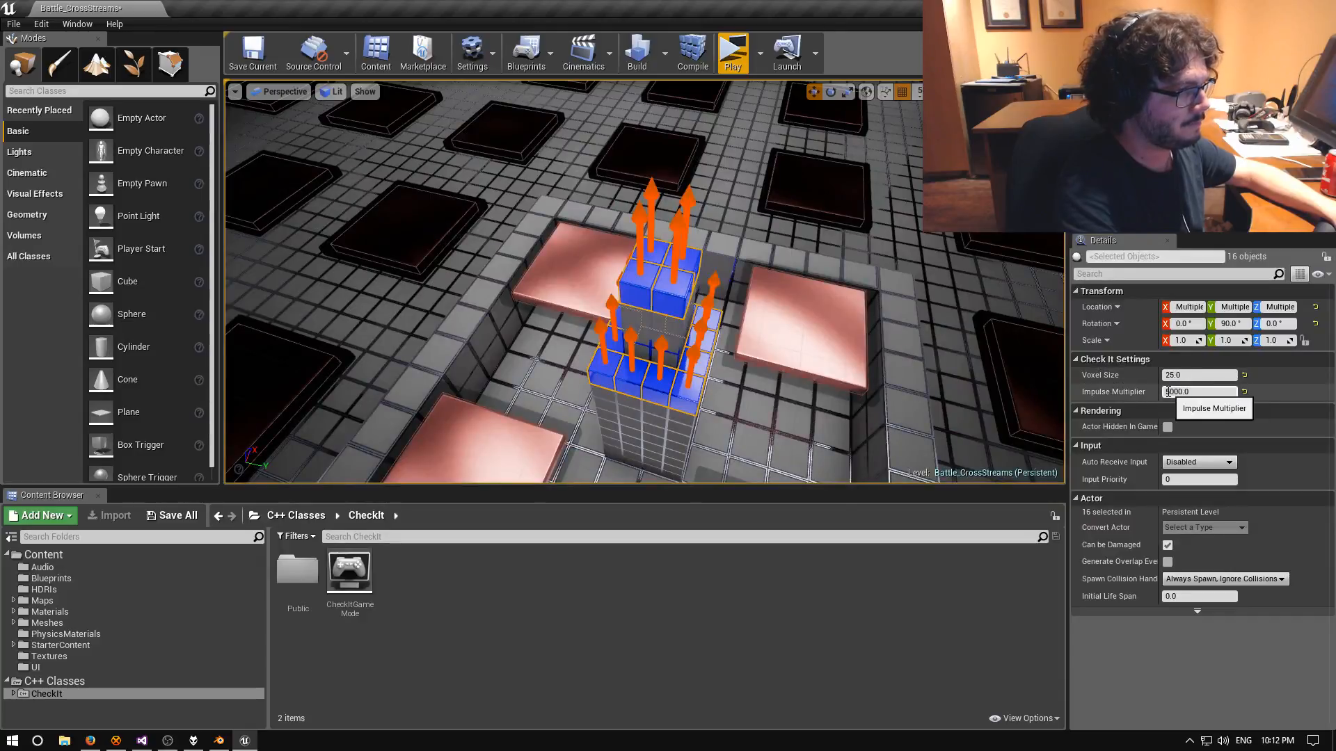
pyautogui.click(1168, 392)
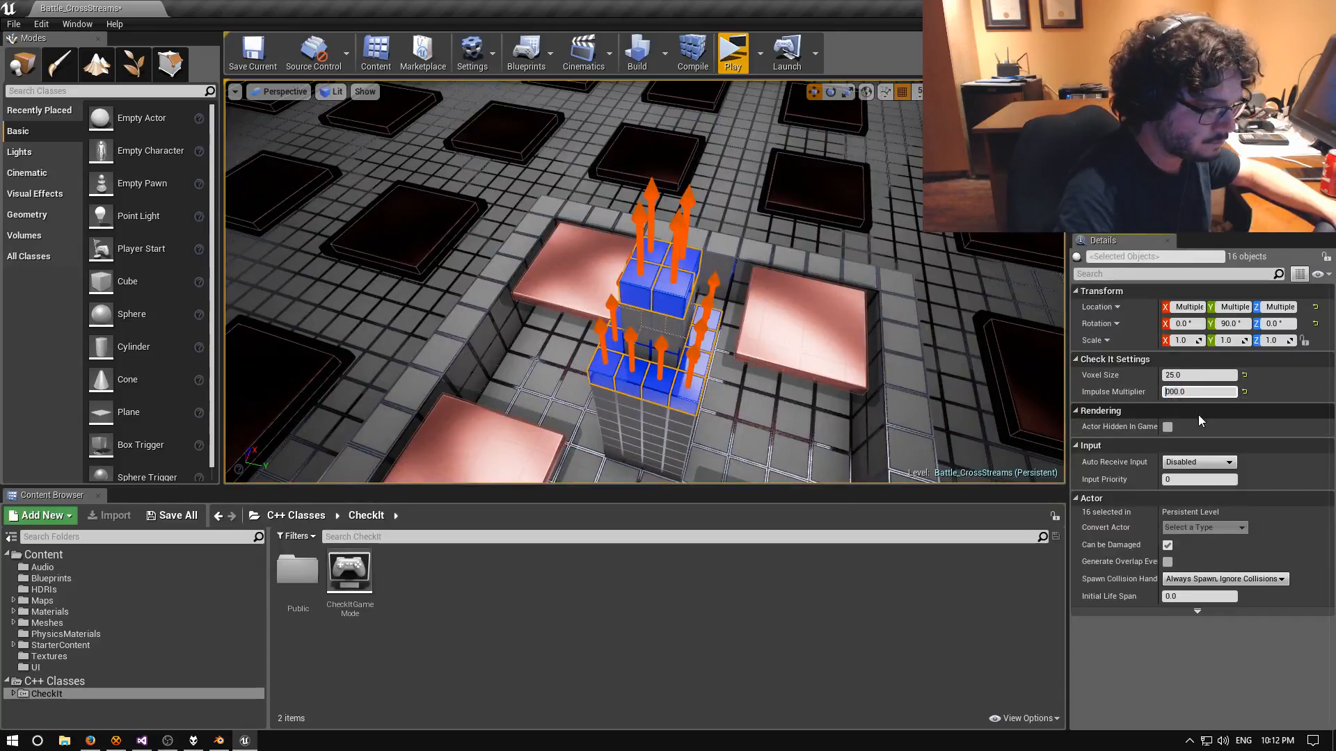
pyautogui.press('Return')
pyautogui.click(734, 61)
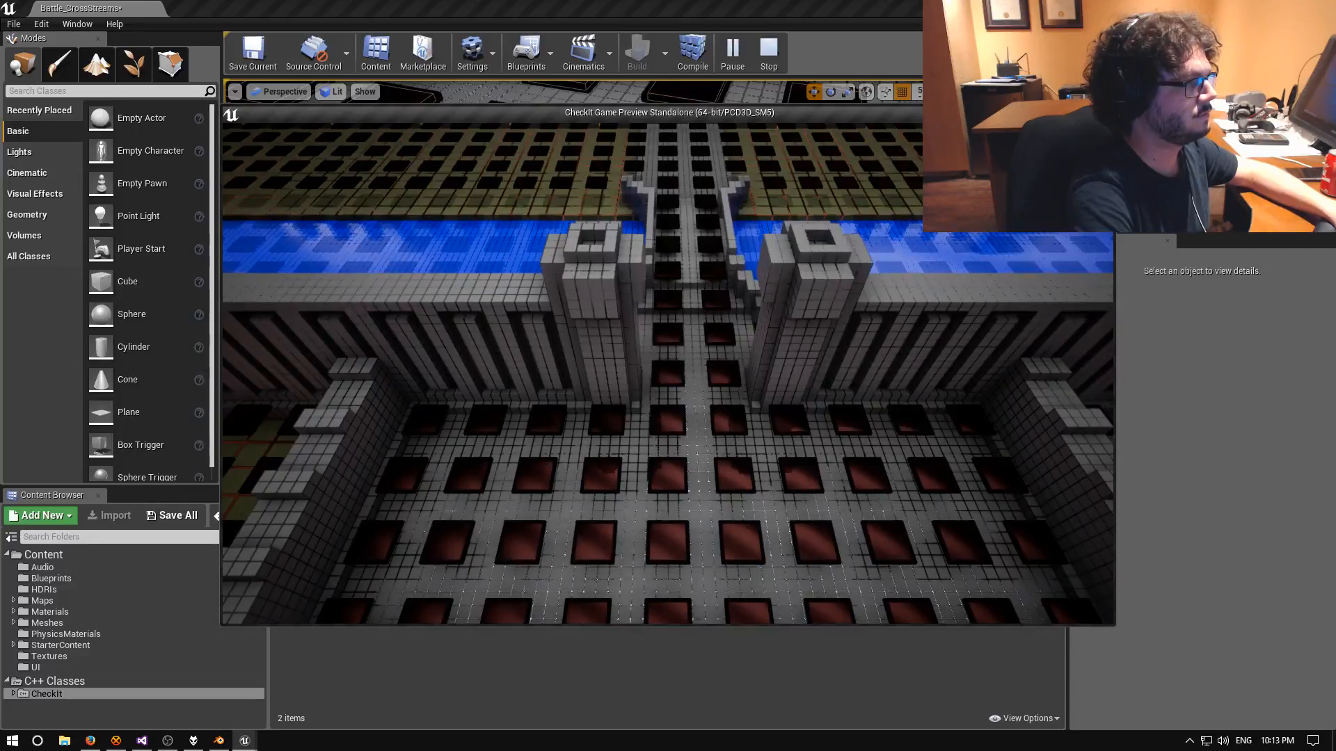
# End the playtest and set the position grid snap size to 100.
pyautogui.press('Escape')
pyautogui.scroll(-5, 573, 387)
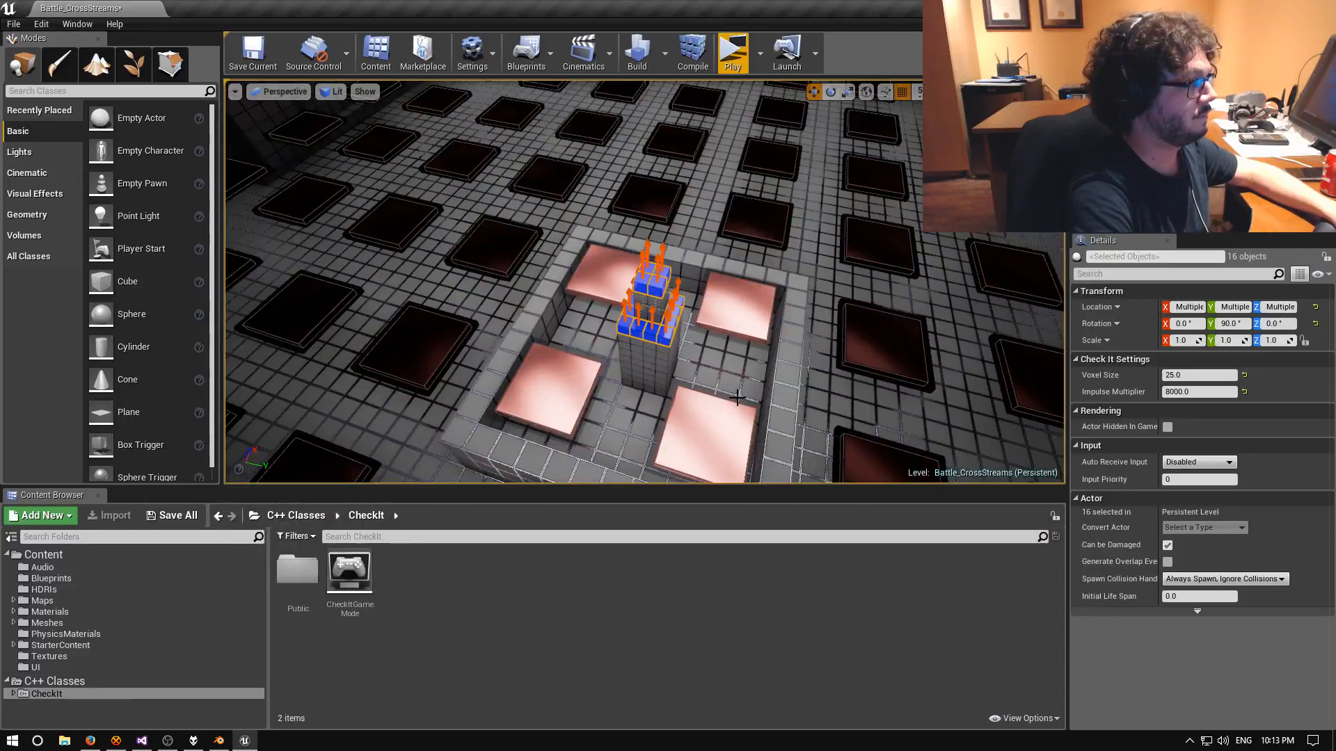
pyautogui.press('s')
pyautogui.moveTo(737, 398); pyautogui.dragTo(578, 327, button='right')
pyautogui.click(921, 92)
pyautogui.click(932, 182)
pyautogui.press('w')
pyautogui.press('s')
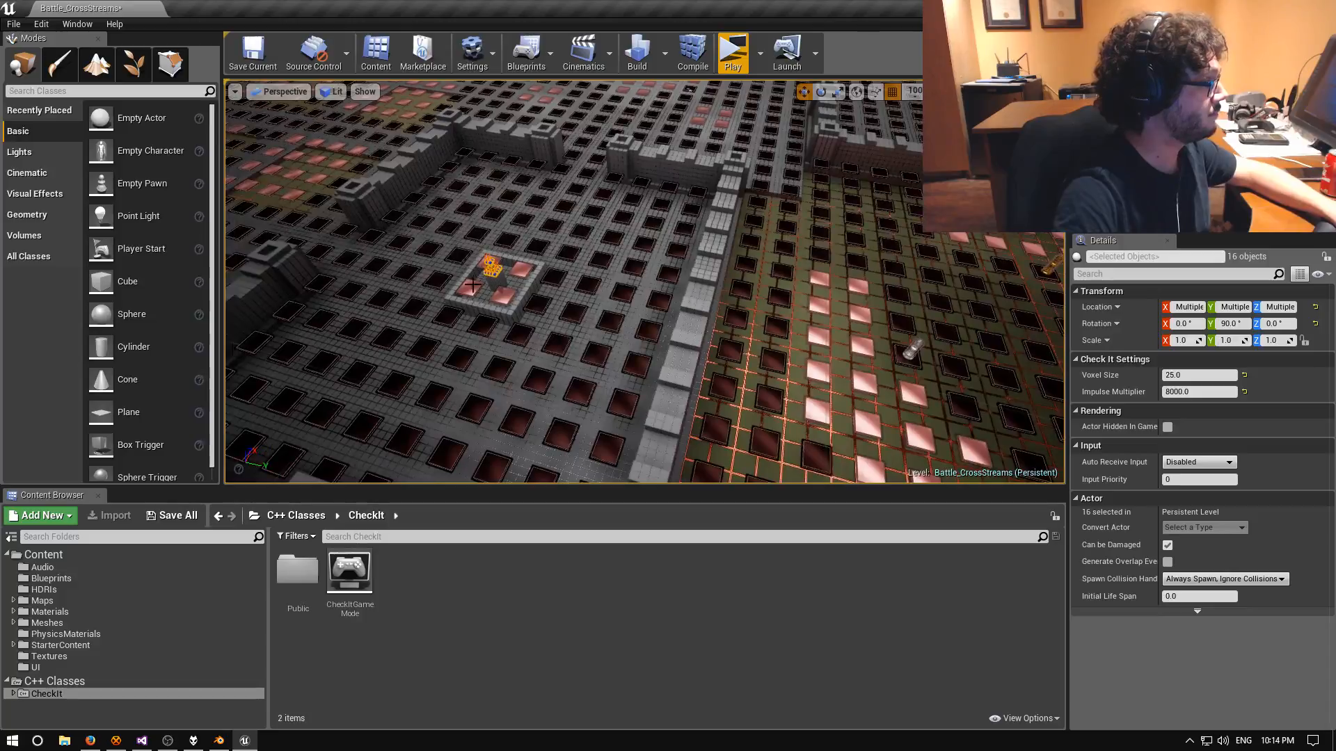
pyautogui.moveTo(473, 285); pyautogui.dragTo(414, 259, button='right')
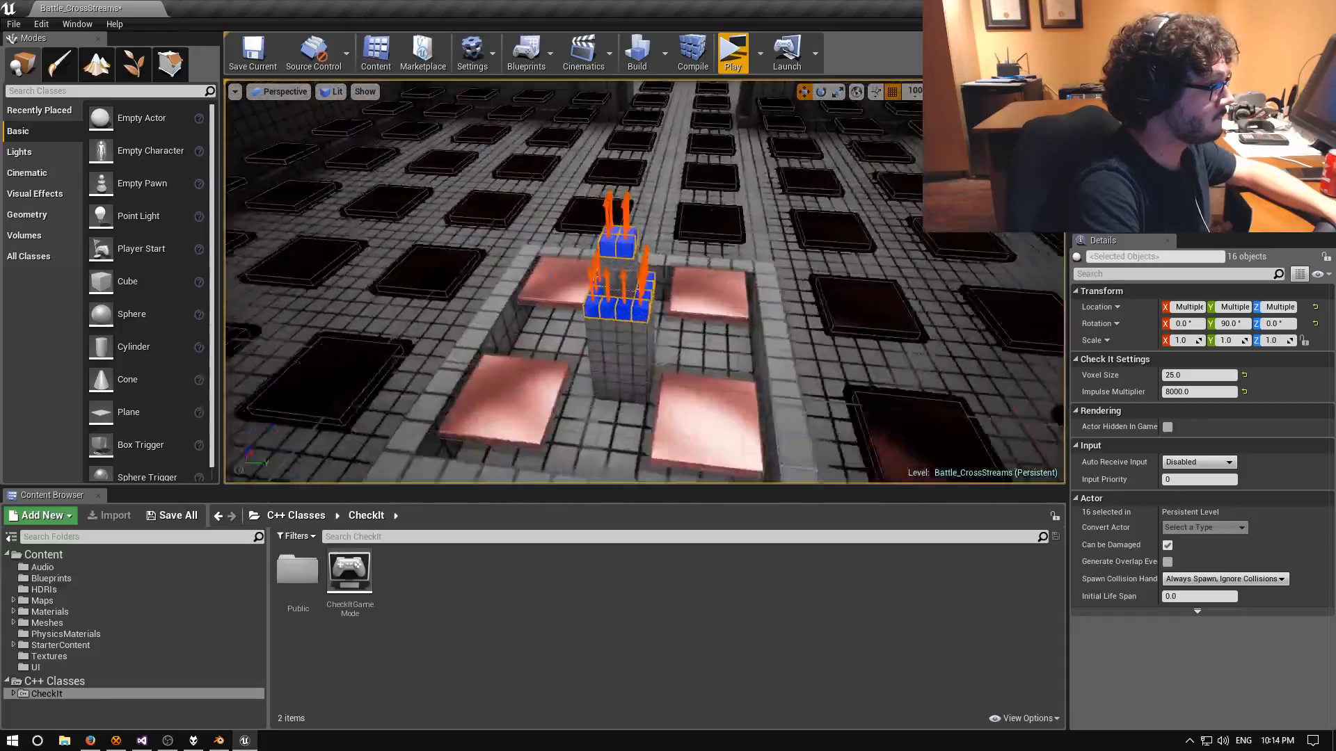
pyautogui.press('e')
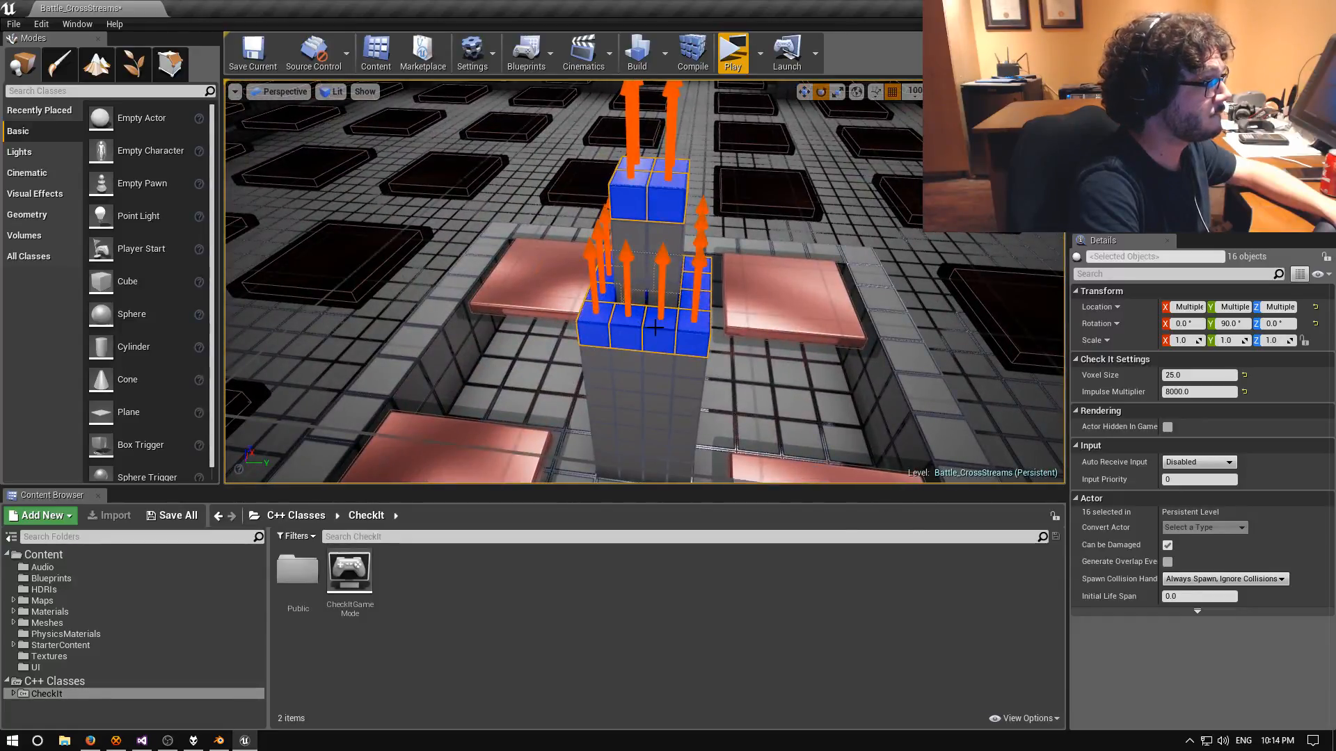
pyautogui.click(805, 92)
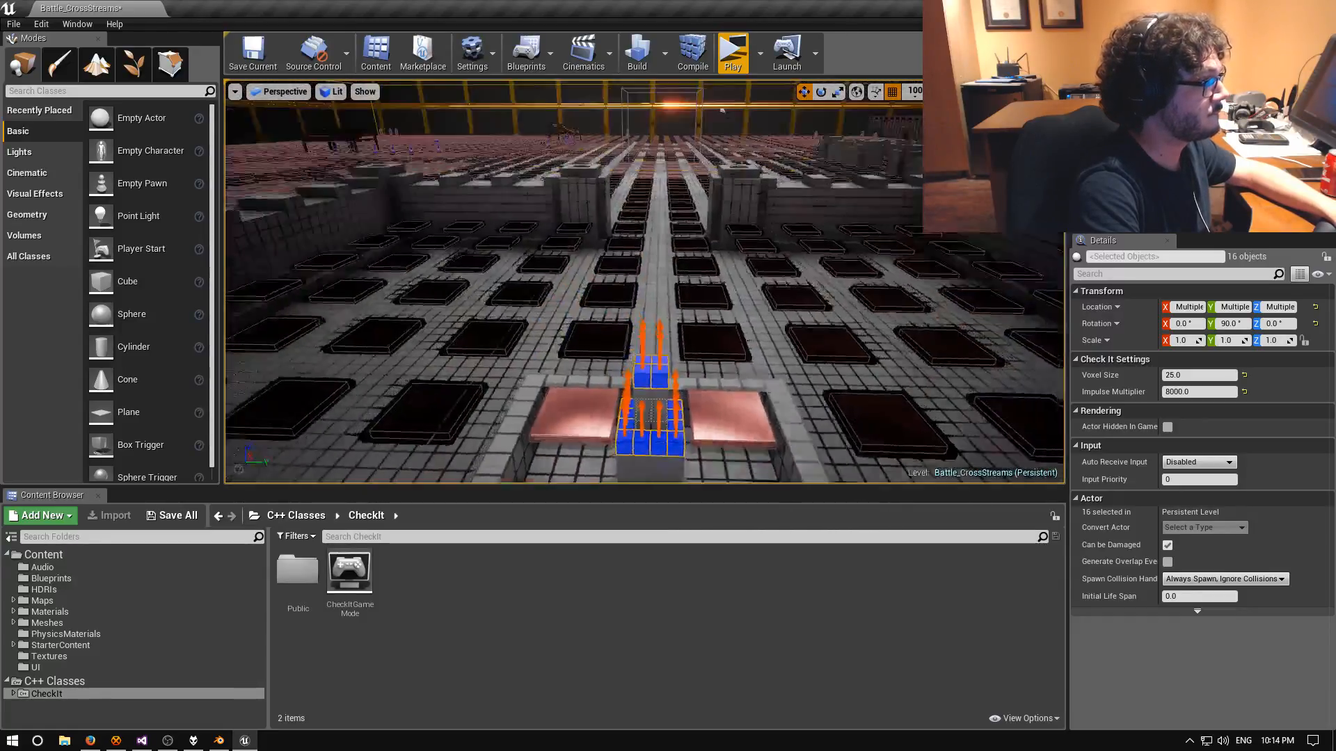
pyautogui.moveTo(722, 110); pyautogui.dragTo(919, 87, button='right')
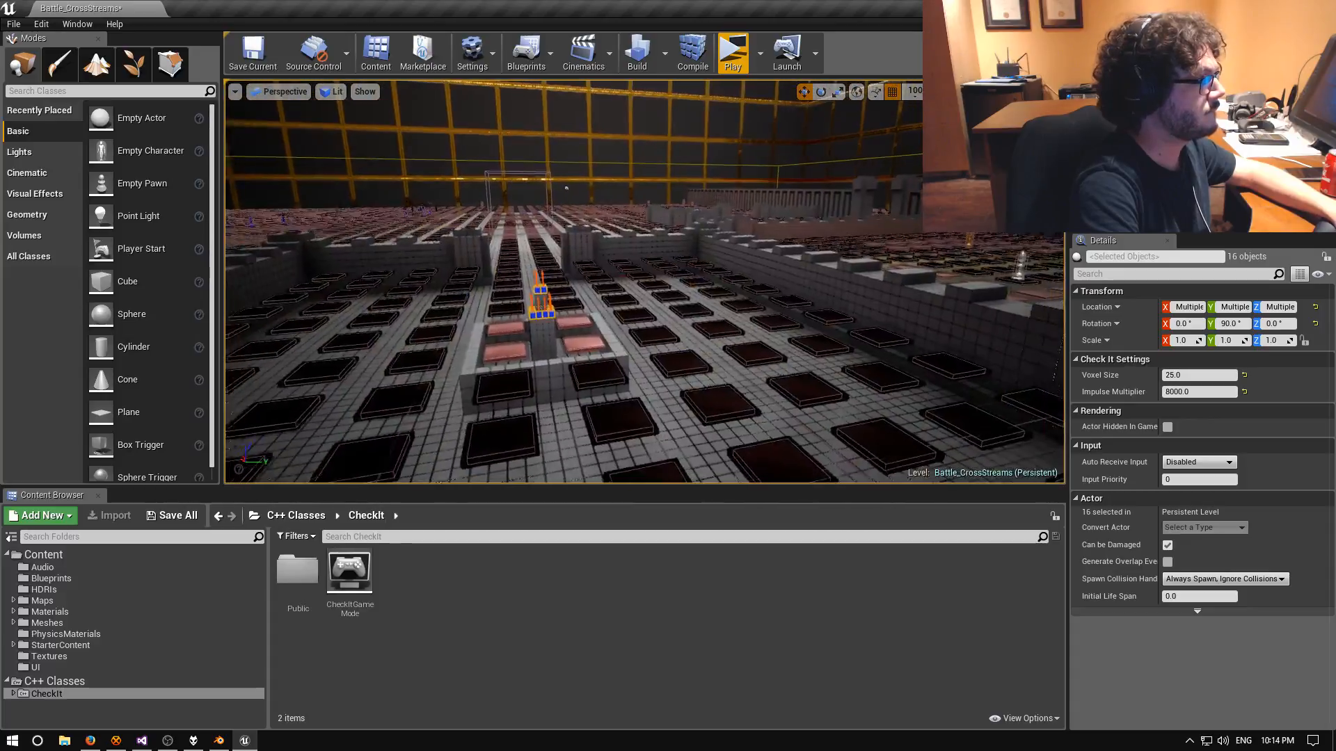
pyautogui.moveTo(644, 281); pyautogui.dragTo(869, 268, button='right')
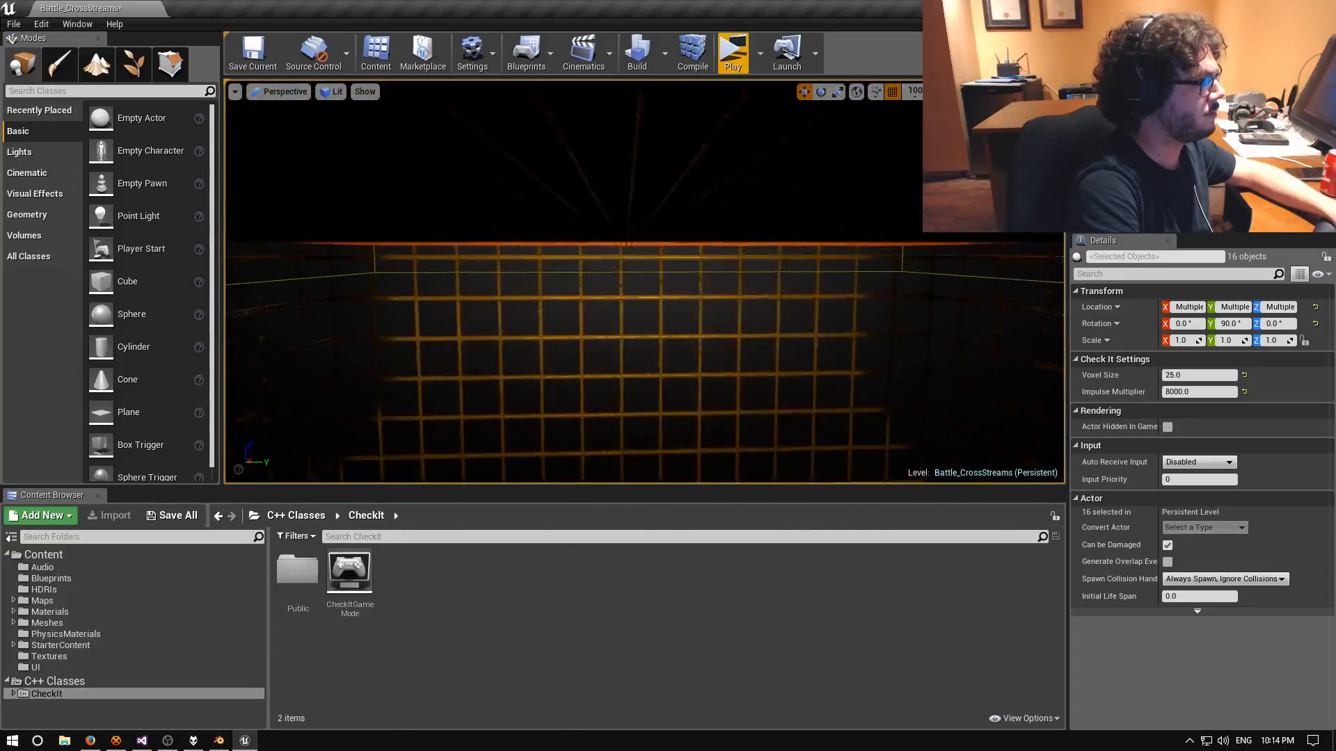
pyautogui.moveTo(644, 282); pyautogui.dragTo(602, 143, button='right')
pyautogui.moveTo(644, 282); pyautogui.dragTo(647, 327, button='right')
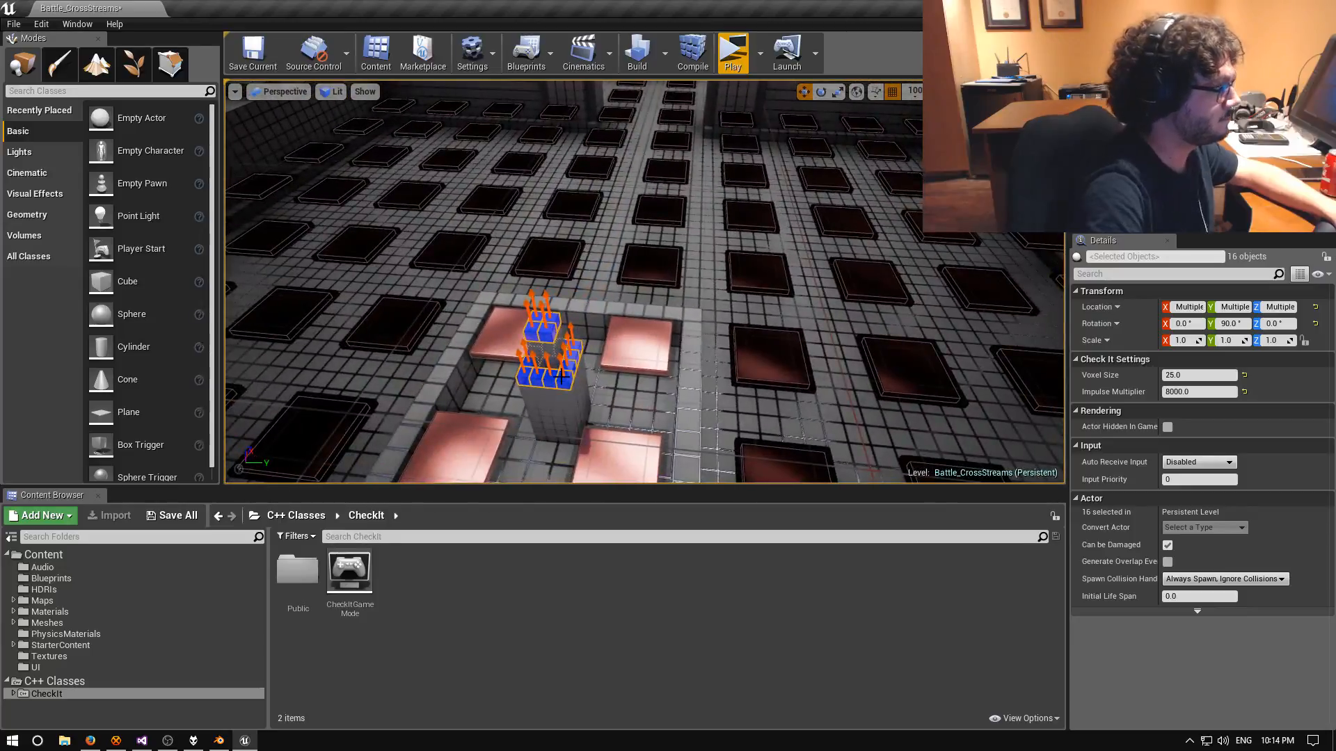
pyautogui.click(566, 382)
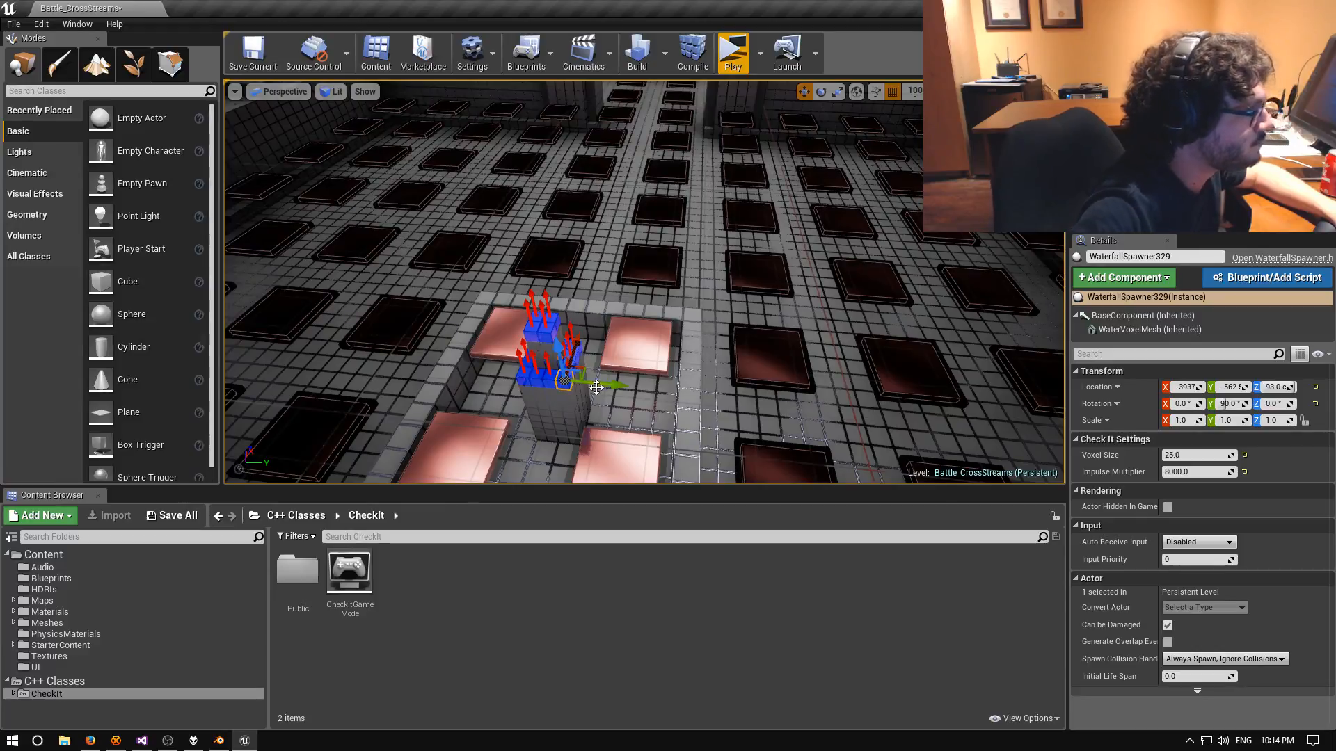
pyautogui.moveTo(604, 384); pyautogui.dragTo(758, 384, button='right')
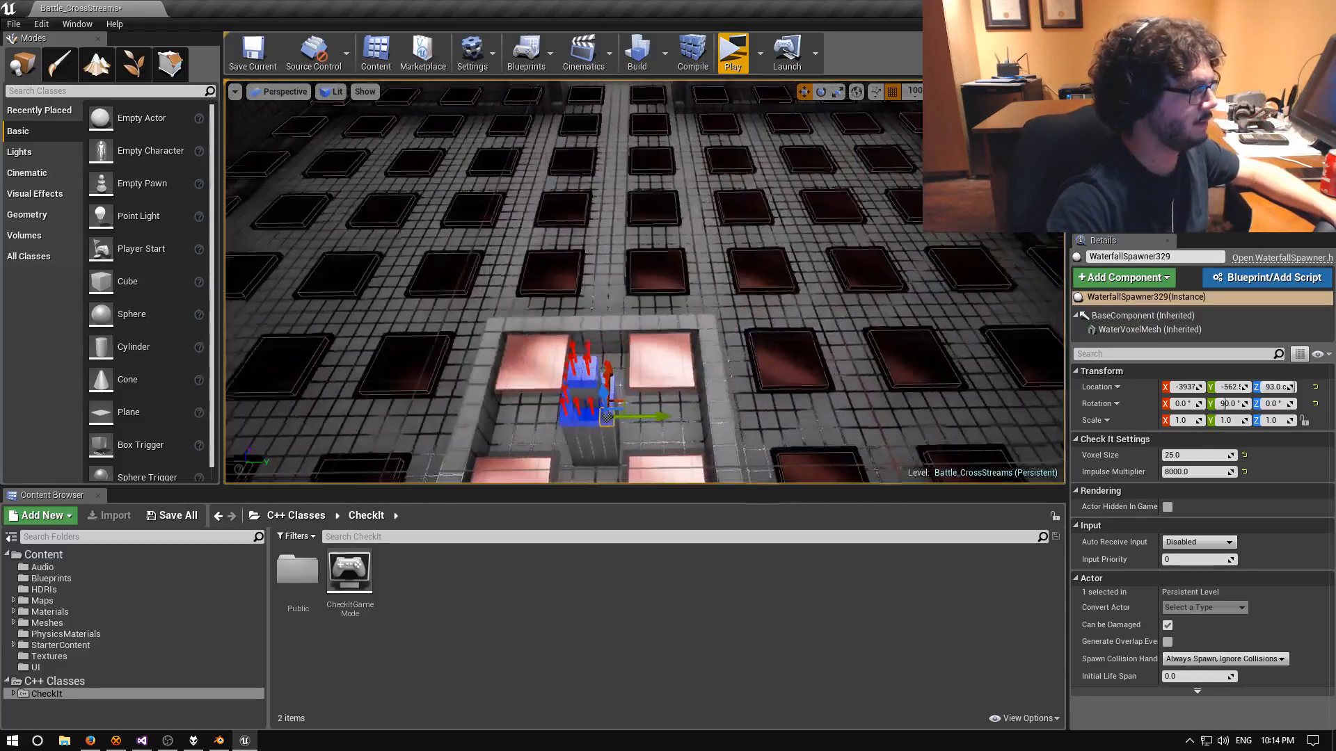
# Duplicate the small fountain mesh along the Y axis, placing the copy at Y 2900.
pyautogui.click(583, 438)
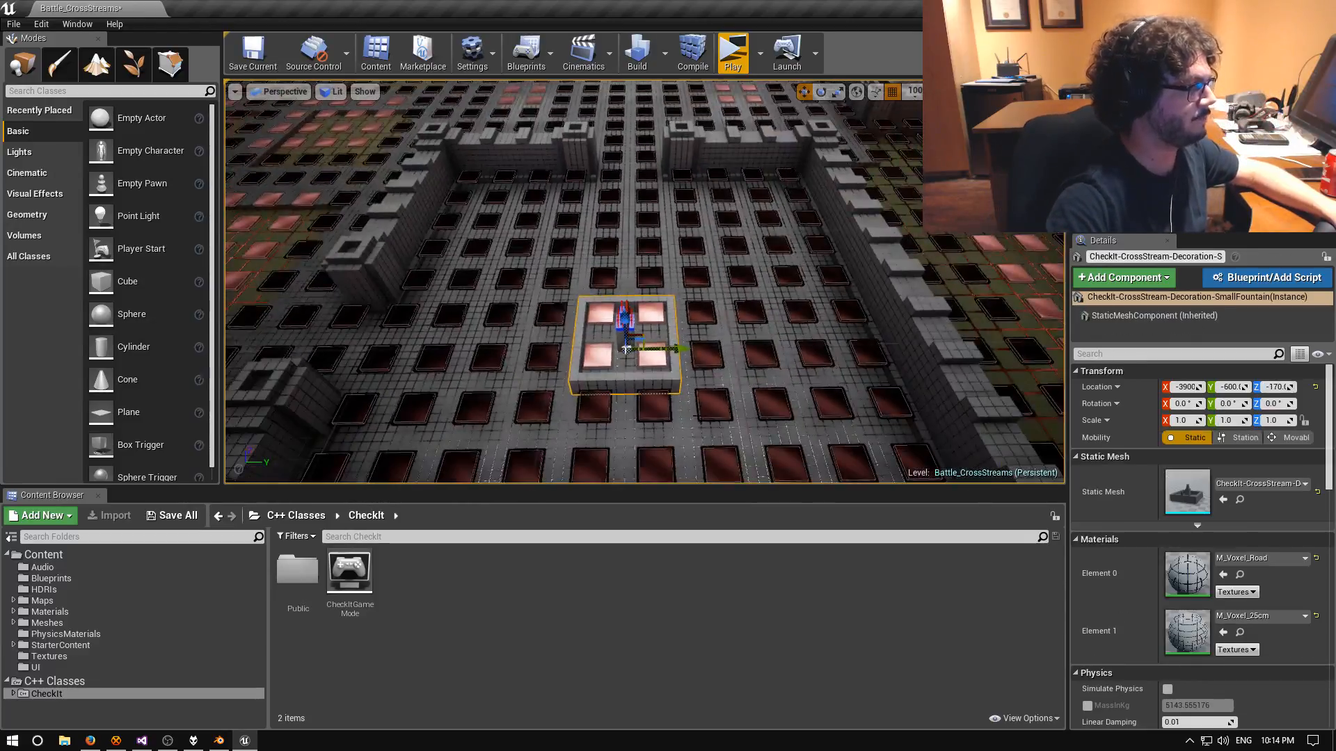
pyautogui.moveTo(625, 349); pyautogui.dragTo(577, 349, button='right')
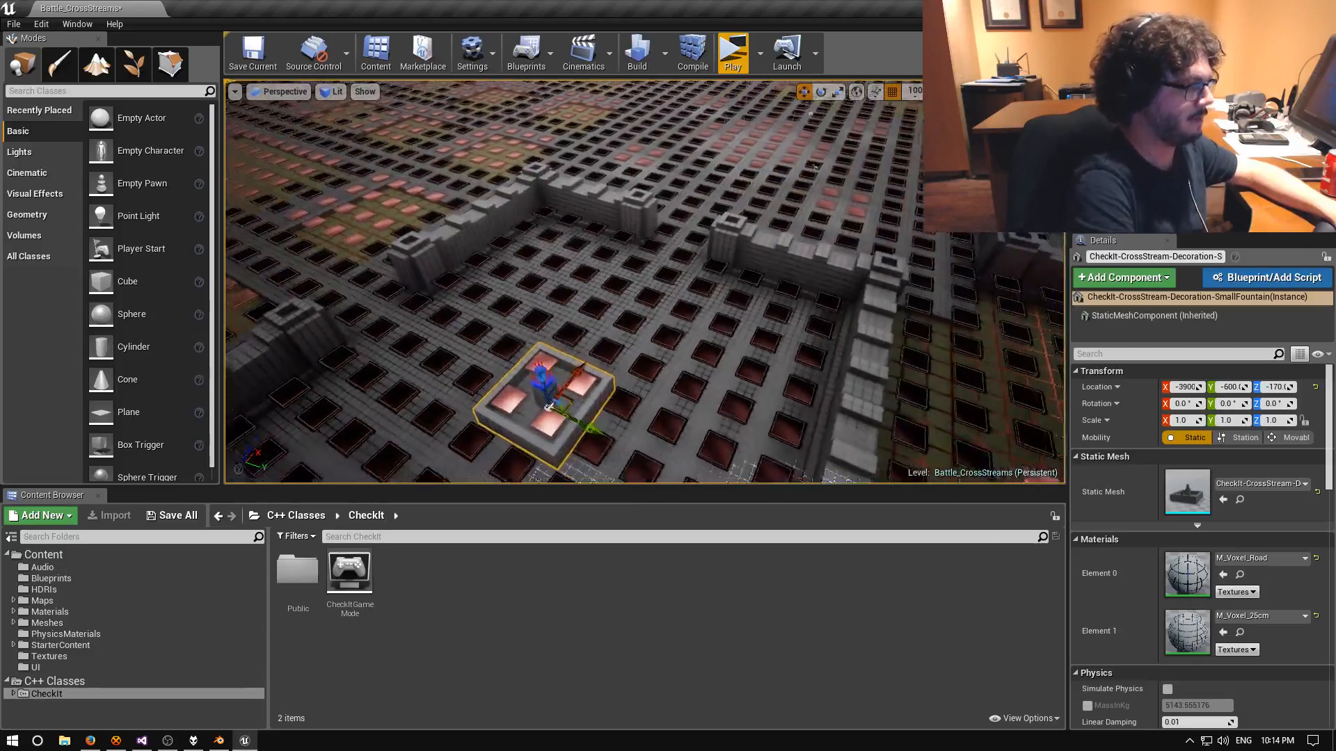
pyautogui.press('s')
pyautogui.press('d')
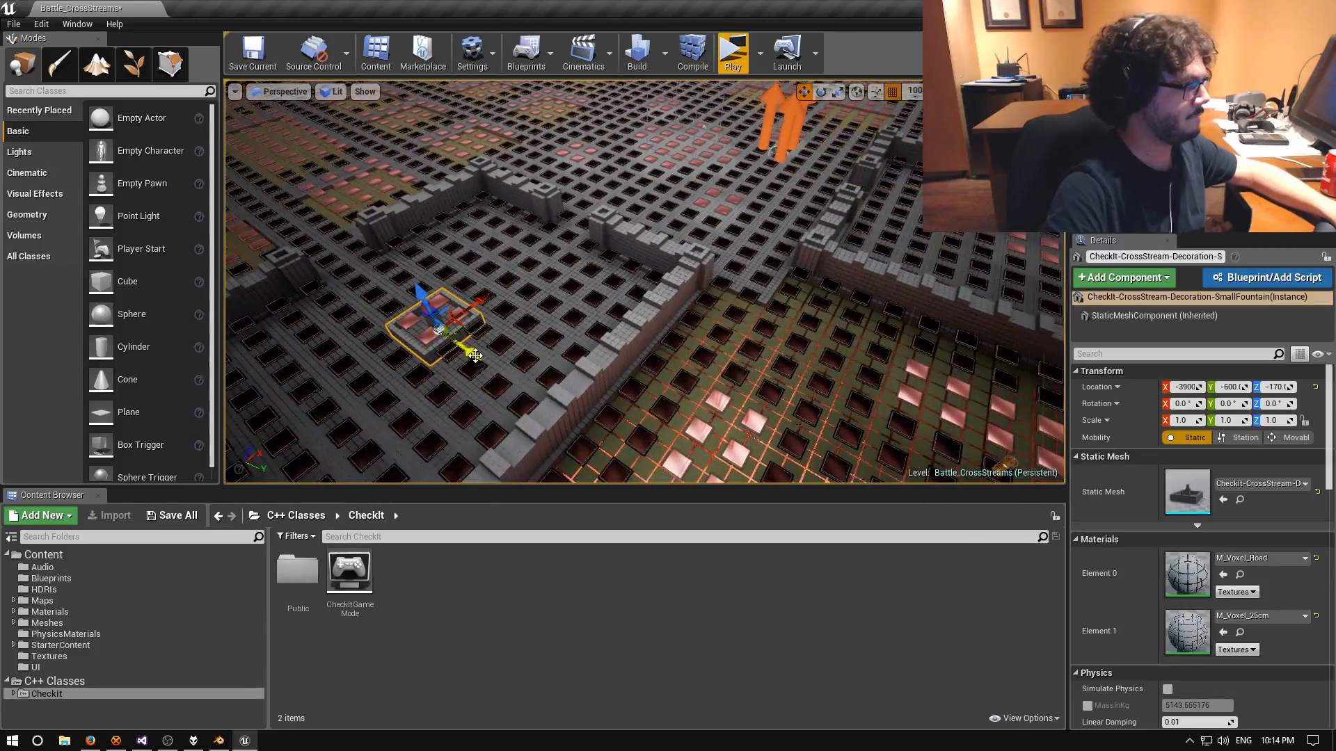
pyautogui.keyDown('alt'); pyautogui.moveTo(468, 350); pyautogui.dragTo(671, 481); pyautogui.keyUp('alt')
pyautogui.press('f')
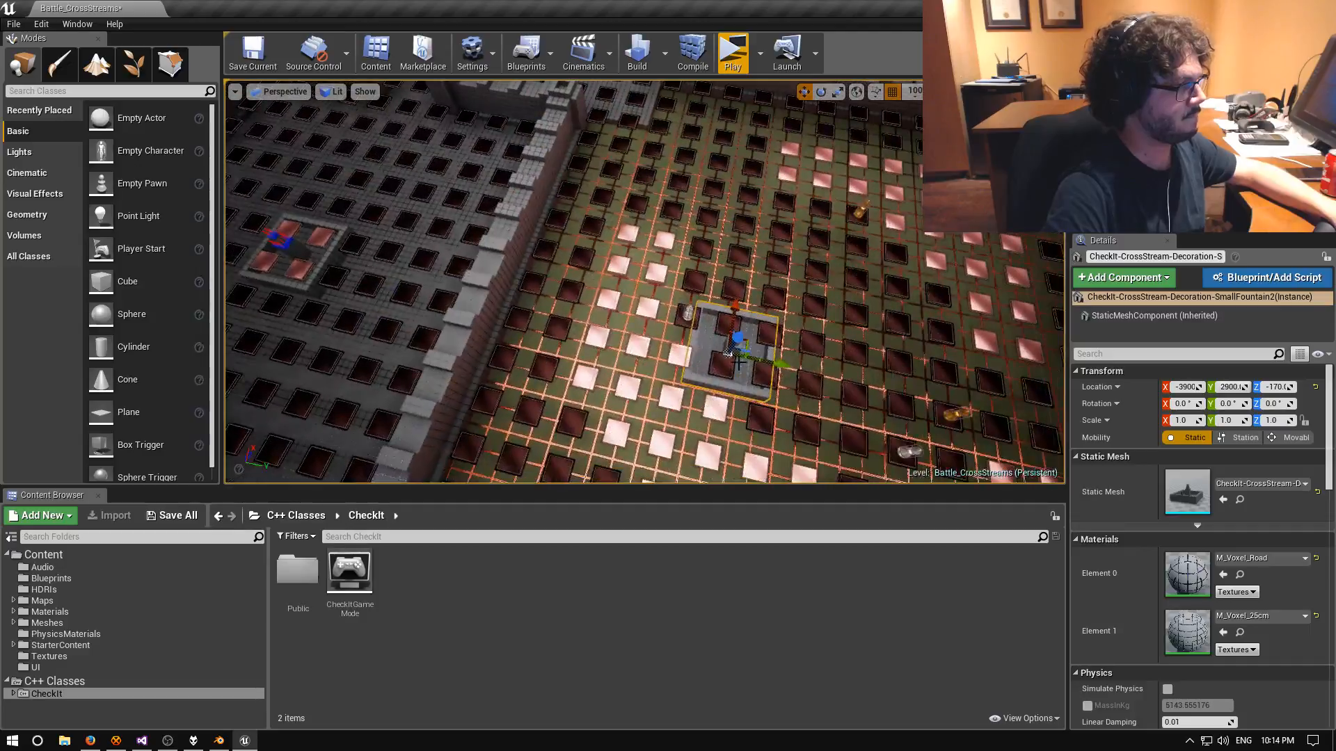
# Move the duplicated fountain mesh into the other walled courtyard, at X 600 and Y 3900.
pyautogui.moveTo(736, 313); pyautogui.dragTo(773, 90)
pyautogui.moveTo(774, 90); pyautogui.dragTo(810, 27, button='right')
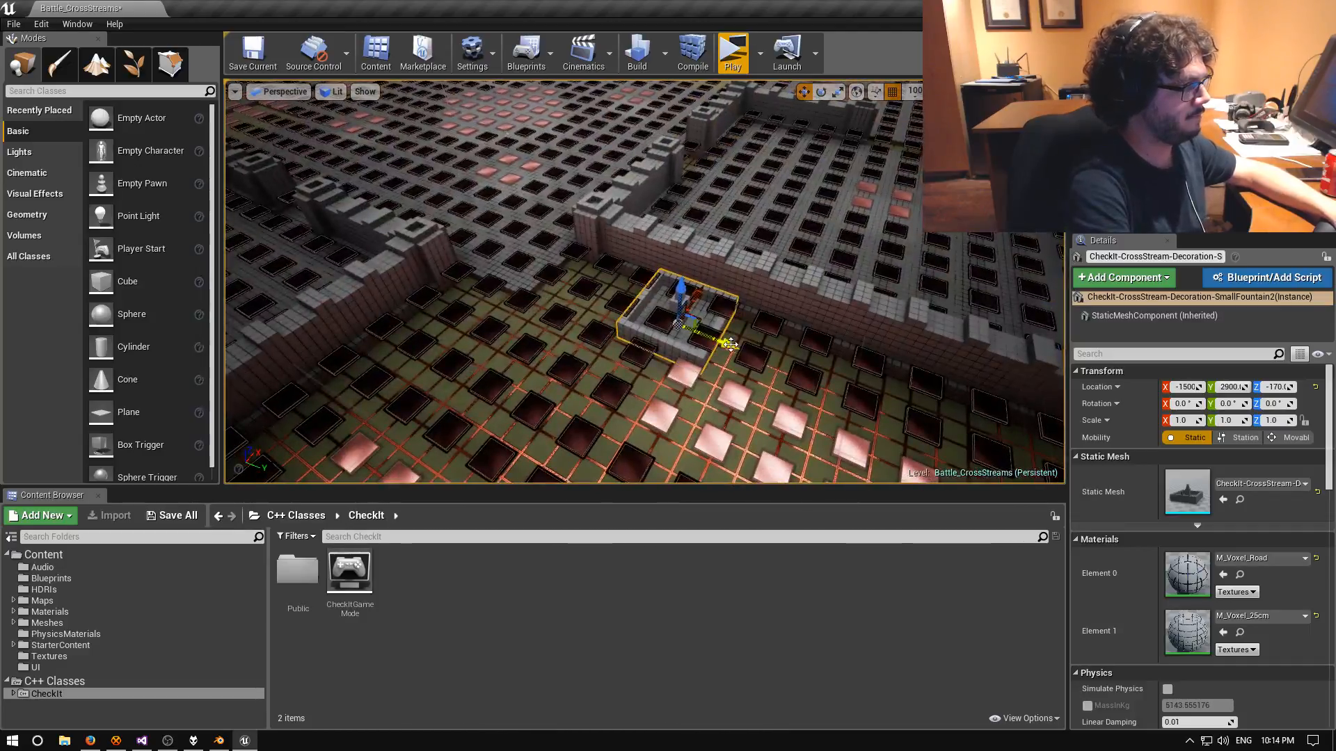
pyautogui.moveTo(745, 337); pyautogui.dragTo(897, 373)
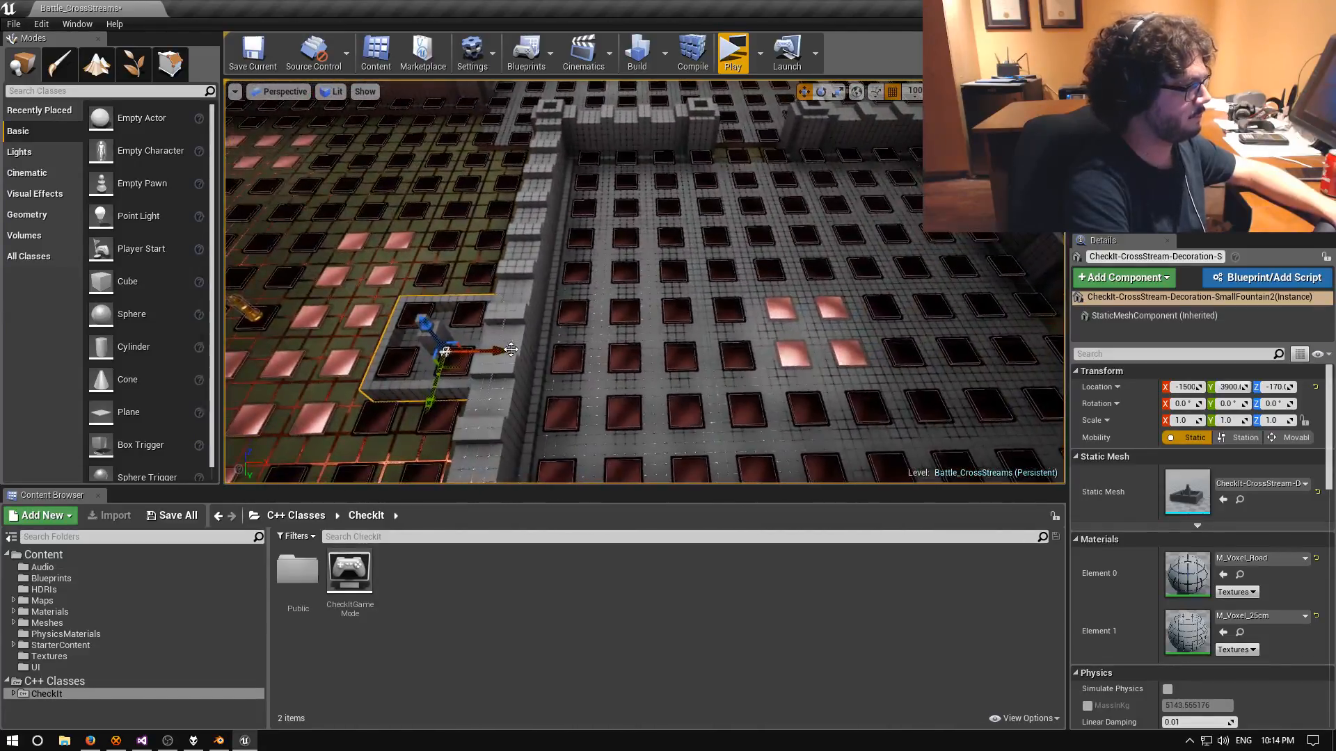
pyautogui.moveTo(624, 350); pyautogui.dragTo(800, 332)
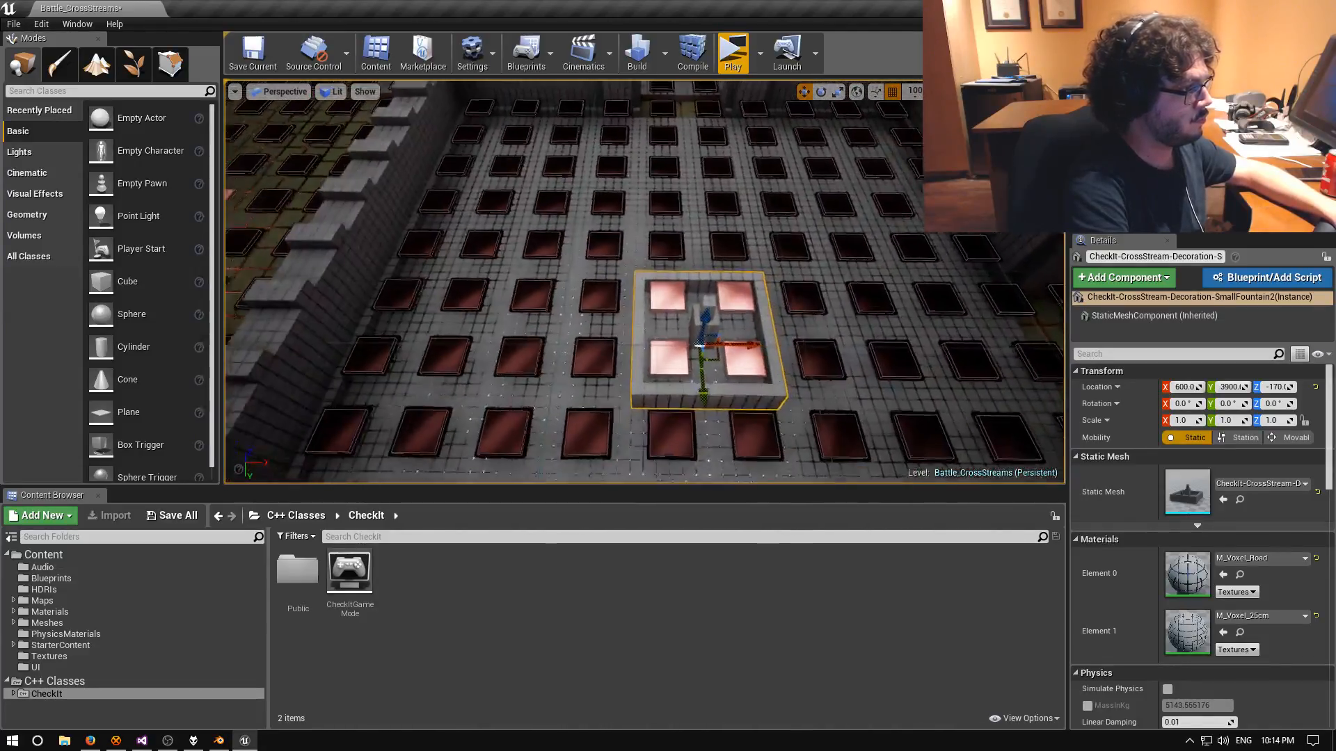
# Return to the original fountain and select the waterfall spawners around its lower tier.
pyautogui.moveTo(644, 282); pyautogui.dragTo(542, 125, button='right')
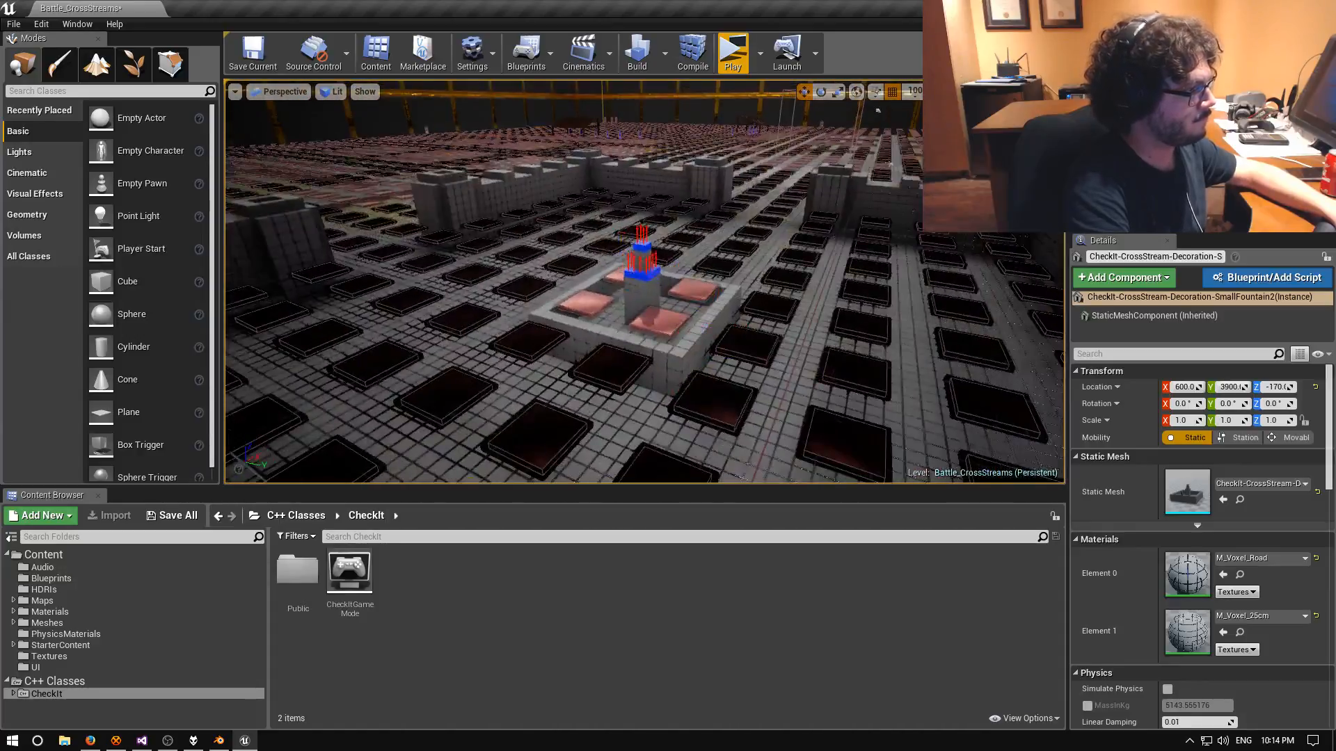
pyautogui.click(607, 229)
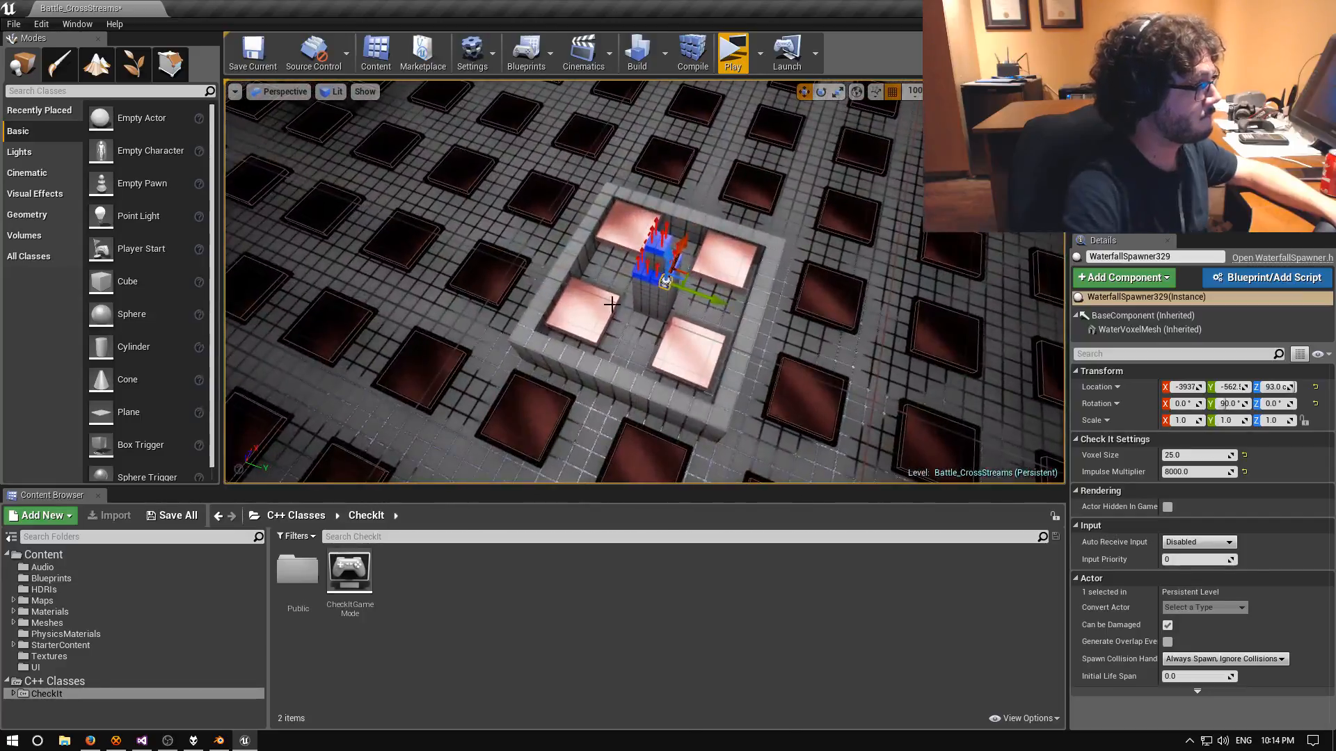
pyautogui.keyDown('ctrl'); pyautogui.click(649, 278); pyautogui.keyUp('ctrl')
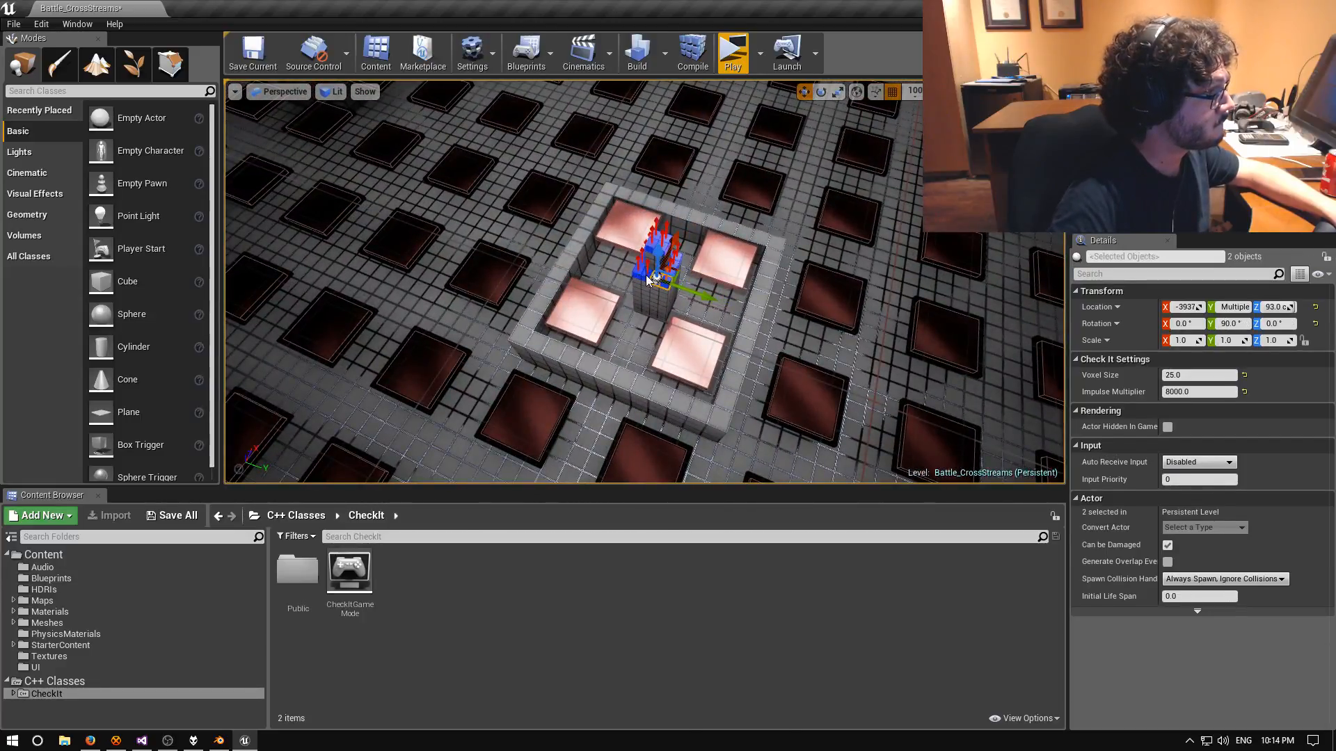
pyautogui.moveTo(637, 272); pyautogui.dragTo(522, 230, button='right')
pyautogui.moveTo(637, 272); pyautogui.dragTo(635, 274, button='right')
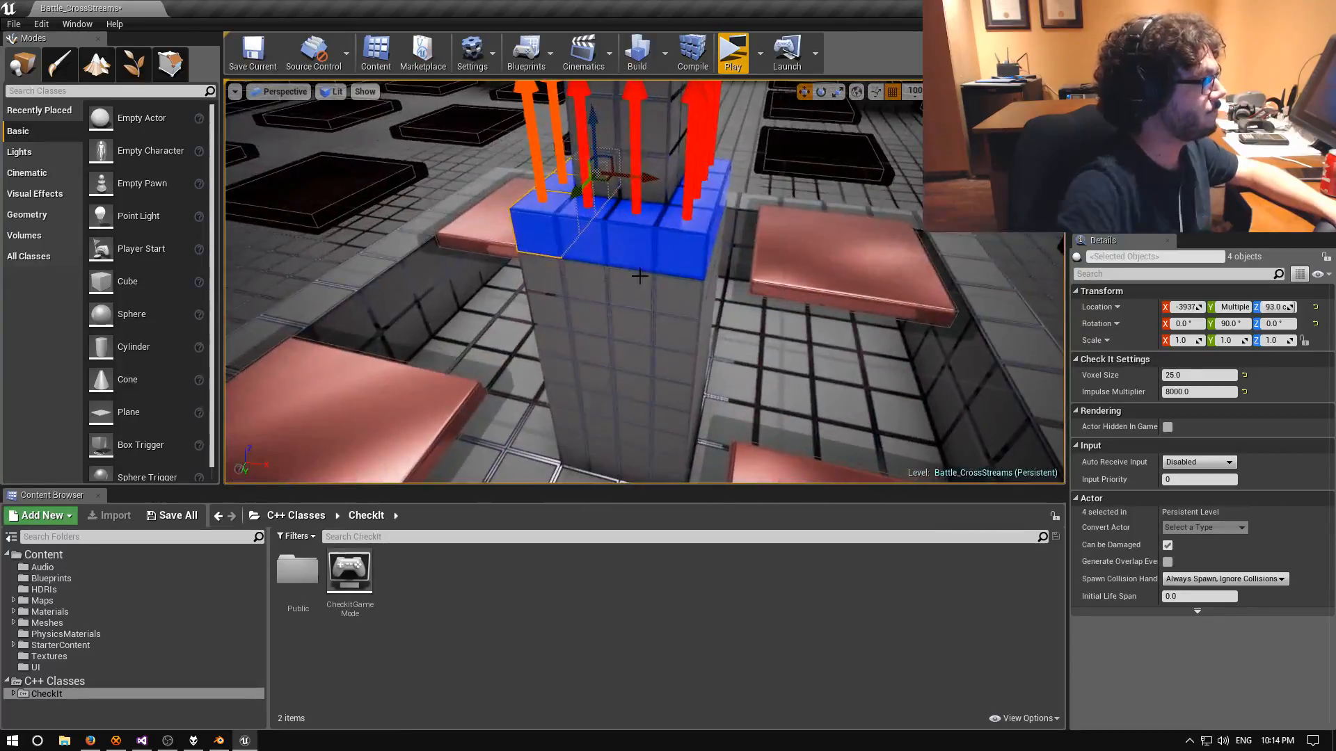
pyautogui.keyDown('ctrl'); pyautogui.click(585, 234); pyautogui.keyUp('ctrl')
pyautogui.keyDown('ctrl'); pyautogui.click(632, 236); pyautogui.keyUp('ctrl')
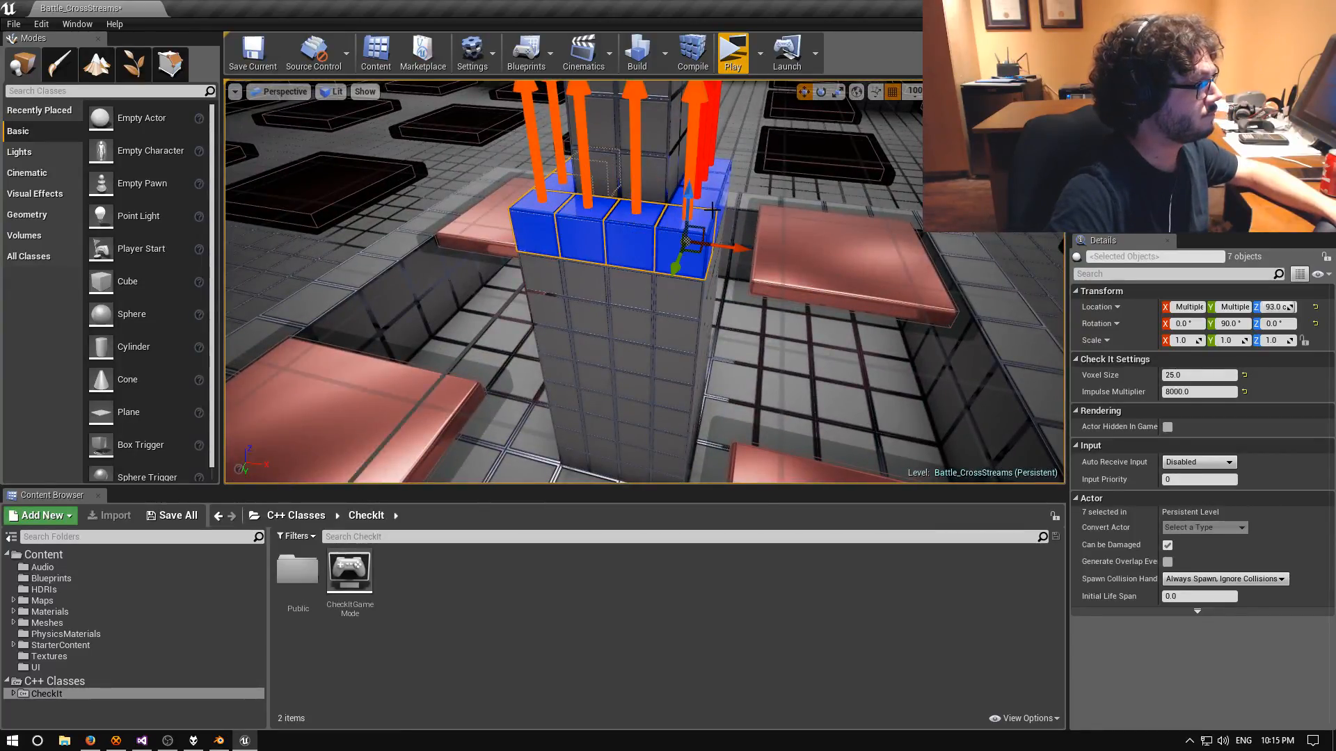
pyautogui.moveTo(753, 261); pyautogui.dragTo(592, 215, button='right')
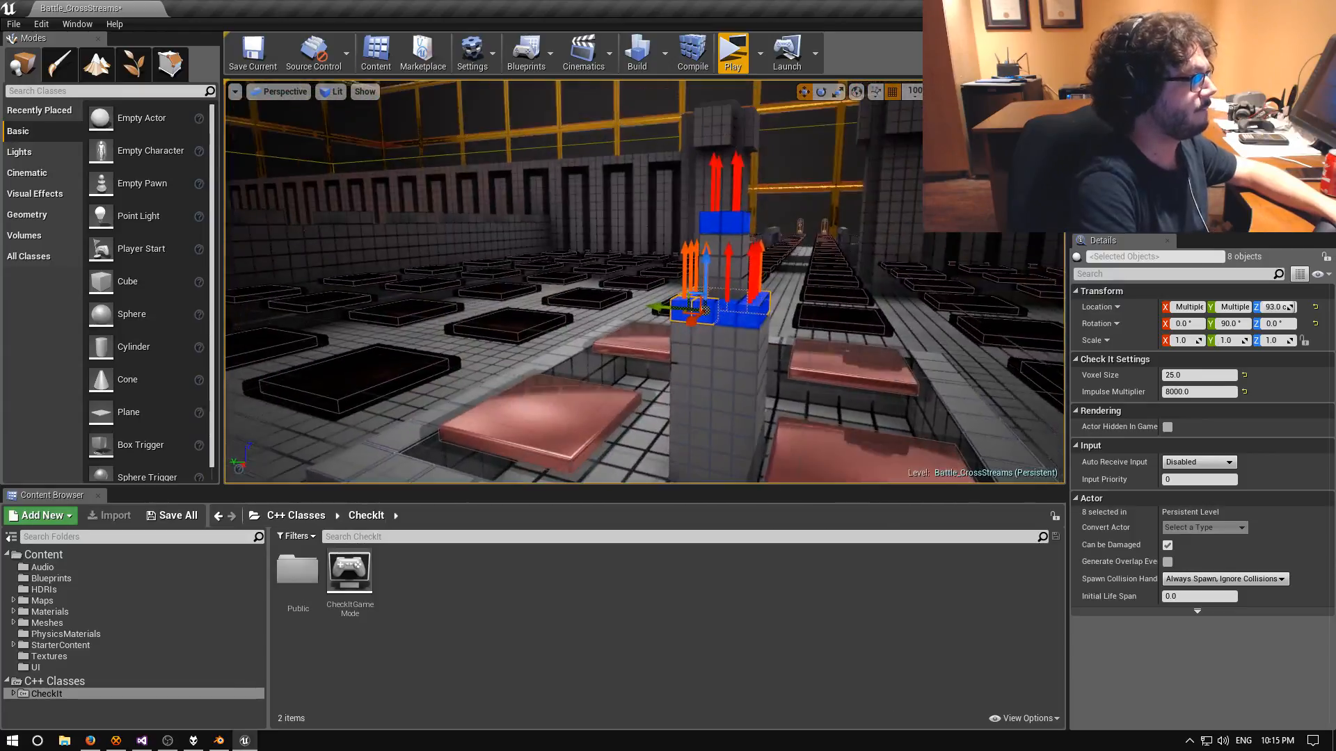
pyautogui.keyDown('ctrl'); pyautogui.click(751, 315); pyautogui.keyUp('ctrl')
pyautogui.moveTo(751, 315); pyautogui.dragTo(800, 303, button='right')
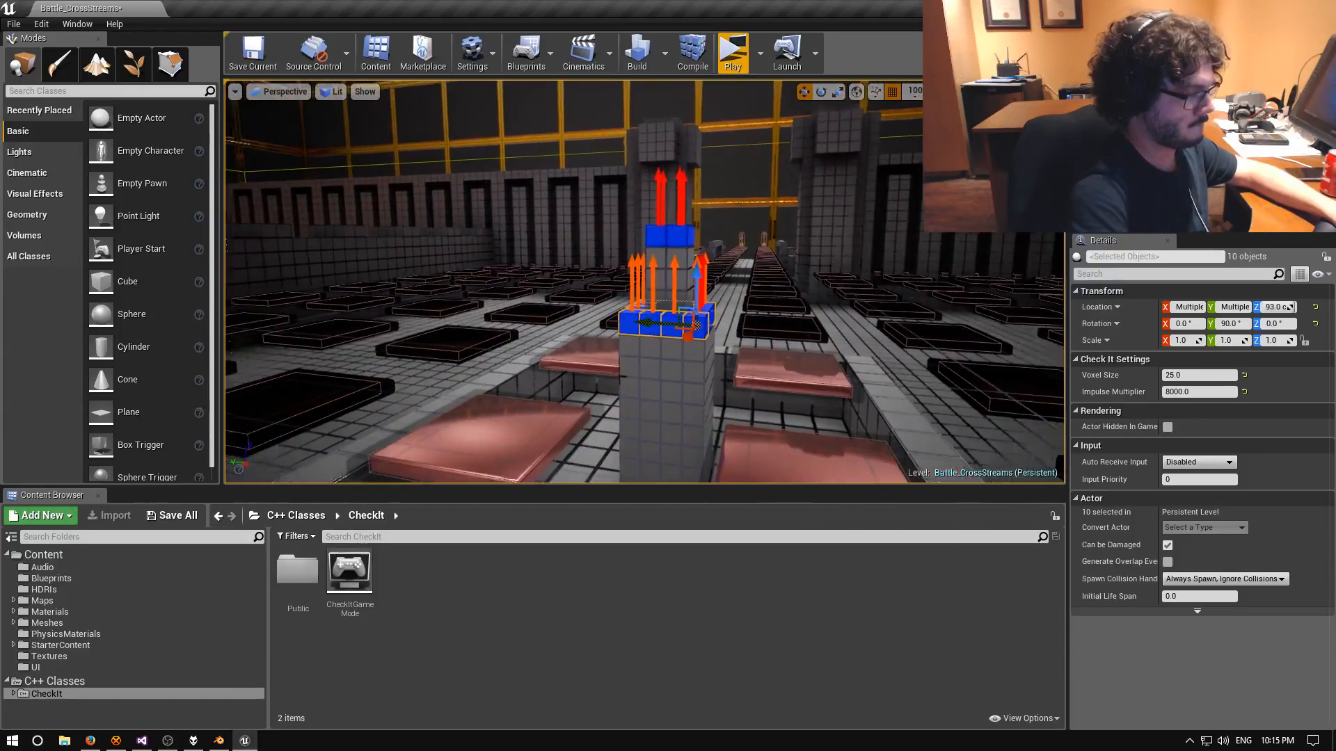
pyautogui.moveTo(649, 387); pyautogui.dragTo(648, 405, button='right')
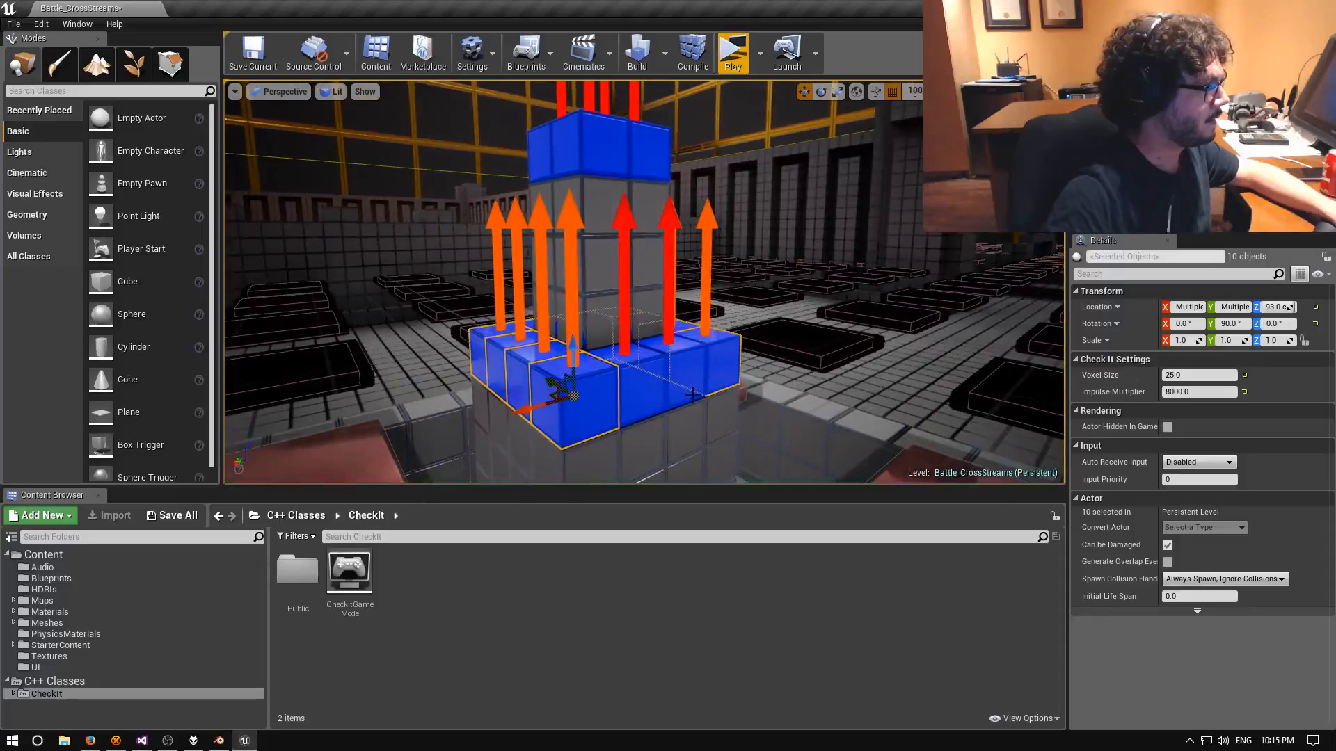
# Add the four top-tier spawners to the selection so that all sixteen fountain spawners are selected.
pyautogui.keyDown('ctrl'); pyautogui.click(665, 148); pyautogui.keyUp('ctrl')
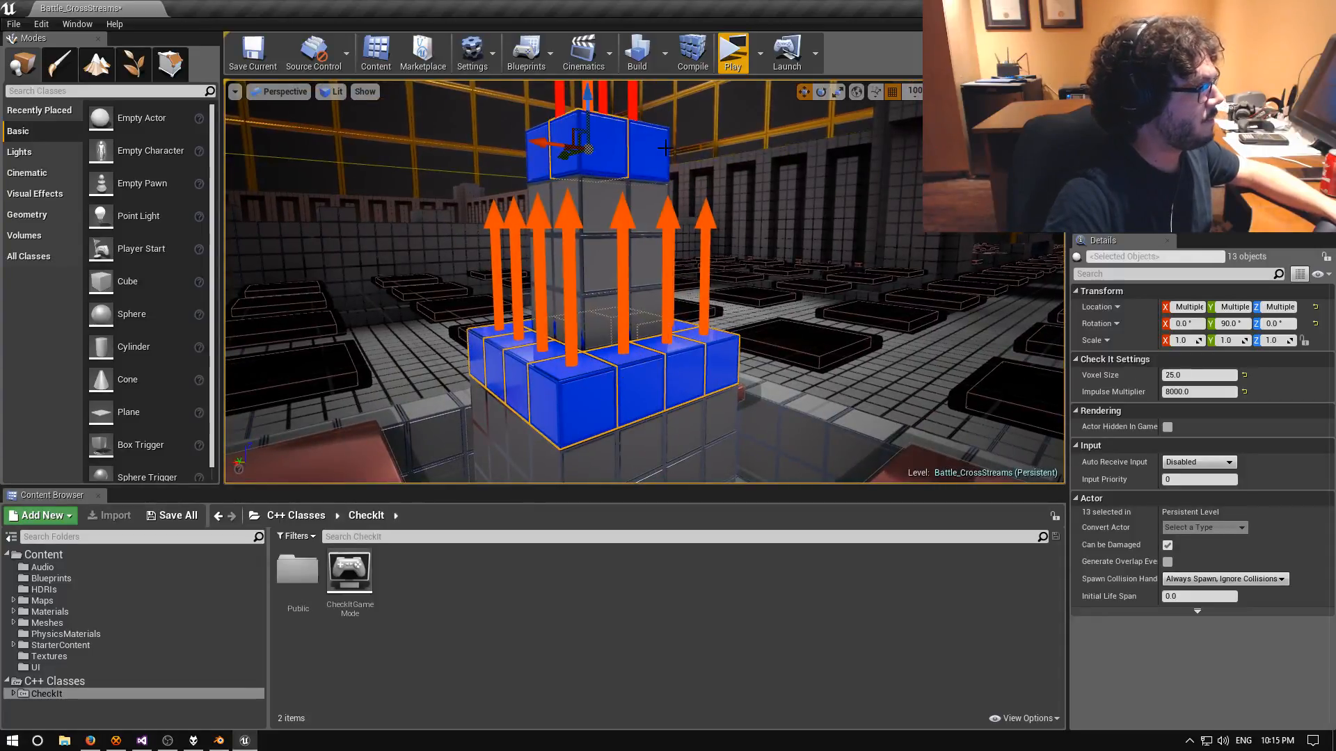
pyautogui.moveTo(511, 206); pyautogui.dragTo(674, 331, button='right')
pyautogui.keyDown('ctrl'); pyautogui.click(709, 264); pyautogui.keyUp('ctrl')
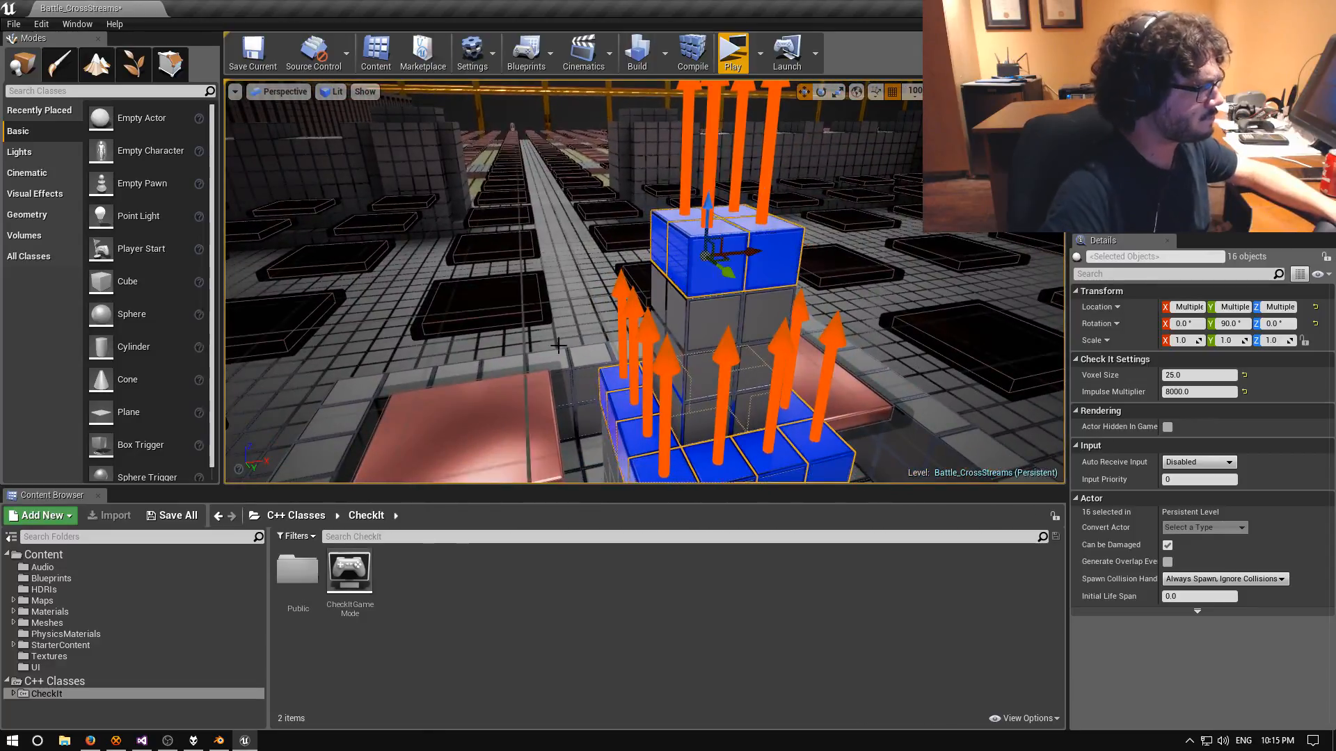
# Move the sixteen selected spawners across the level to a spot beside the second fountain.
pyautogui.moveTo(558, 345); pyautogui.dragTo(939, 417, button='right')
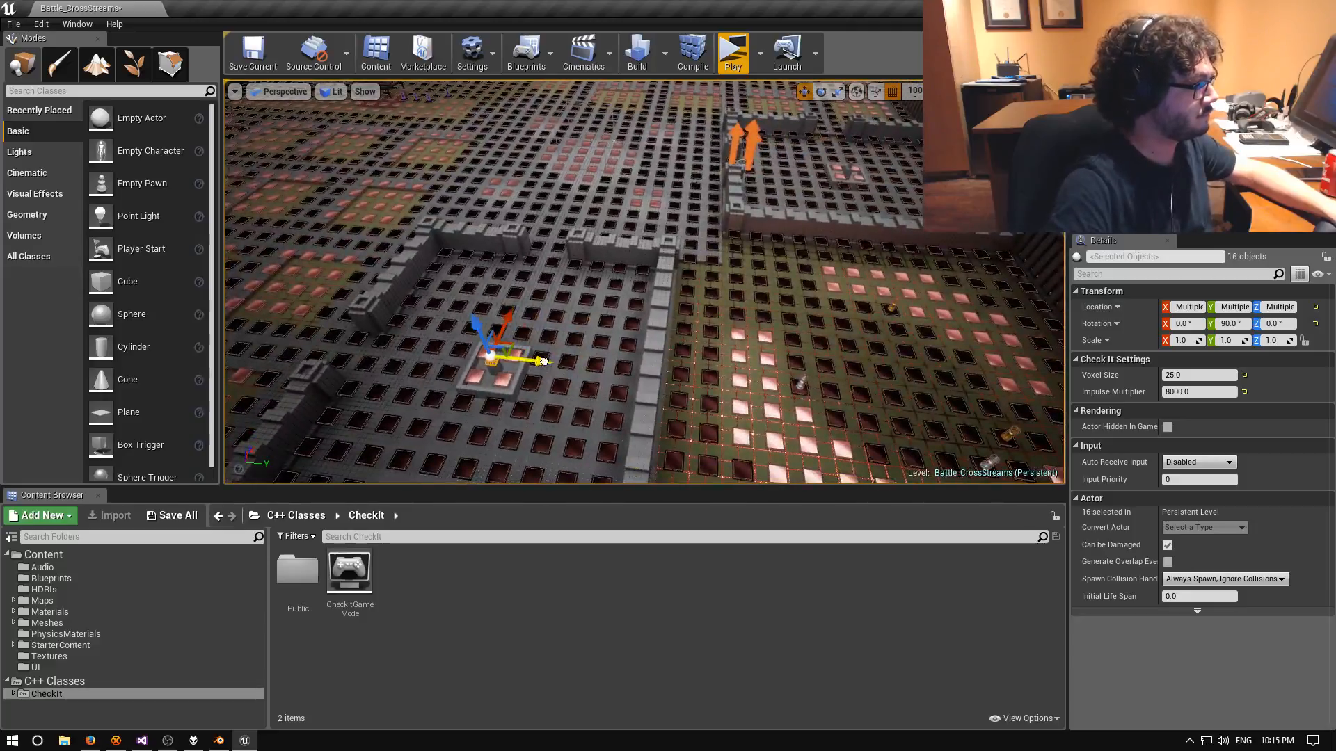
pyautogui.moveTo(881, 386); pyautogui.dragTo(829, 144)
pyautogui.moveTo(840, 158); pyautogui.dragTo(734, 181, button='right')
pyautogui.press('w')
pyautogui.press('d')
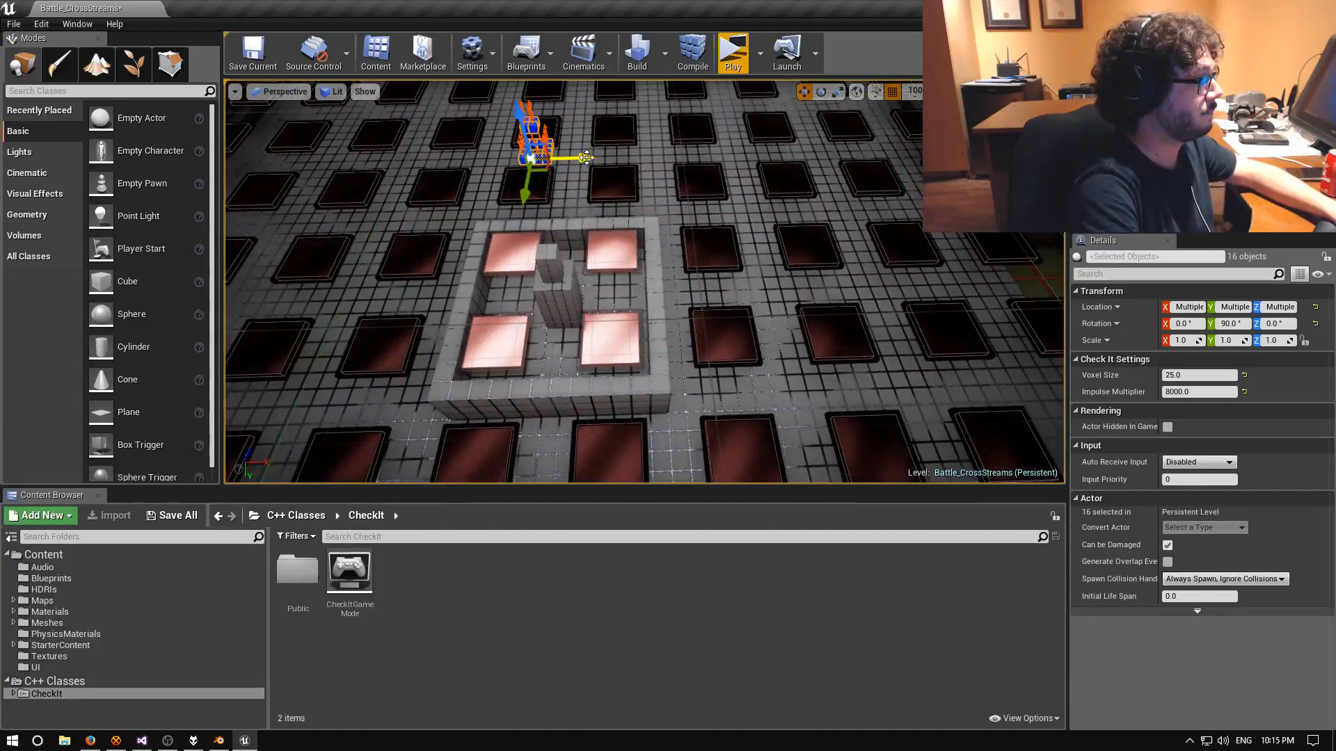
pyautogui.press('a')
pyautogui.moveTo(607, 159); pyautogui.dragTo(839, 136, button='right')
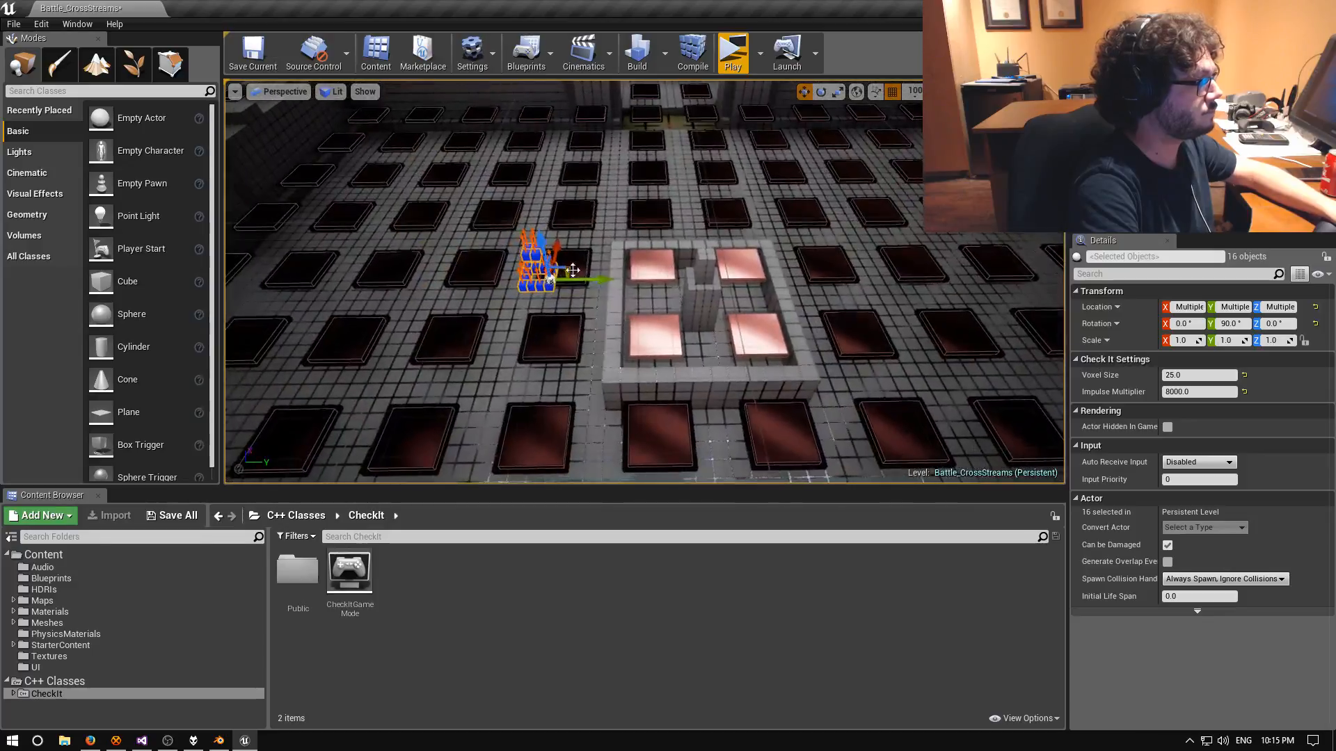
# Shift the sixteen spawners along the Y axis onto the second fountain's central pillar.
pyautogui.moveTo(604, 279); pyautogui.dragTo(760, 279)
pyautogui.press('w')
pyautogui.press('d')
pyautogui.moveTo(759, 279); pyautogui.dragTo(515, 274, button='right')
pyautogui.press('d')
pyautogui.press('s')
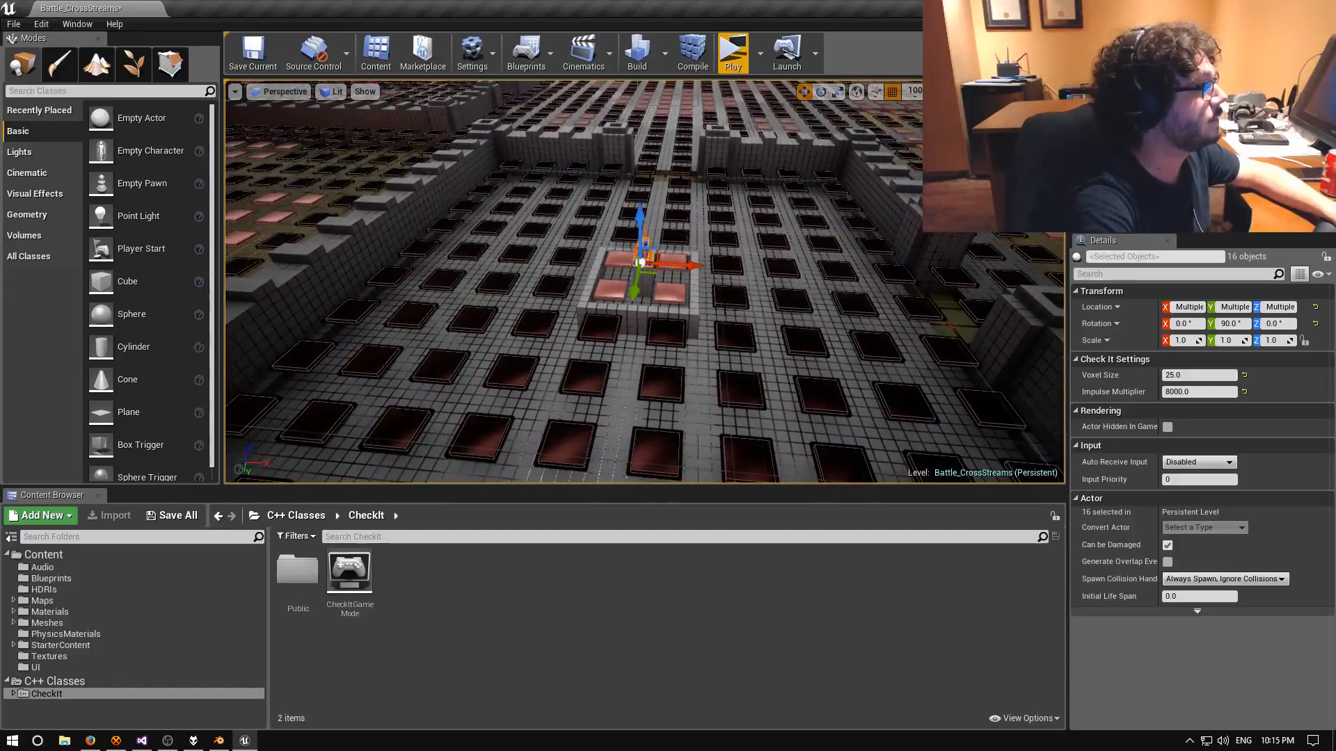
# Save the current level, skip the Battle_CrossStreams_BuiltData asset, and close the message log.
pyautogui.click(247, 69)
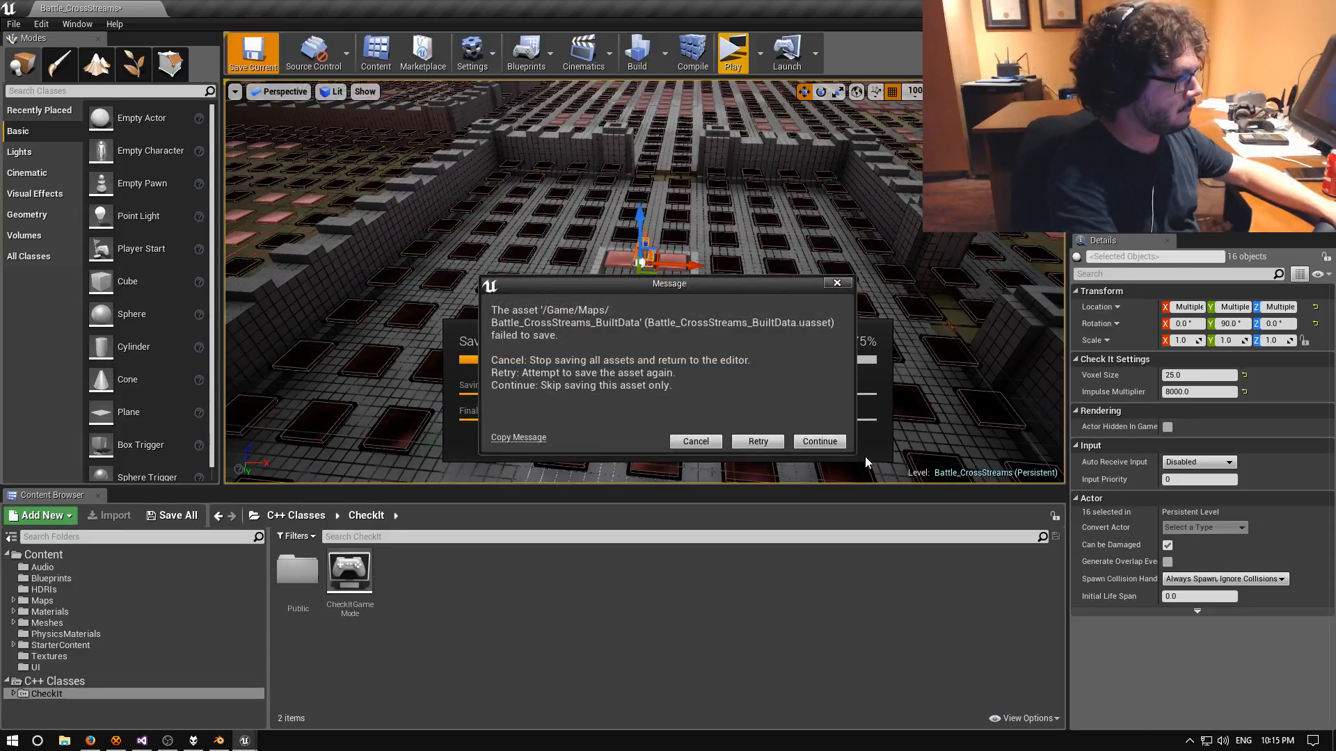
pyautogui.click(821, 442)
pyautogui.click(750, 413)
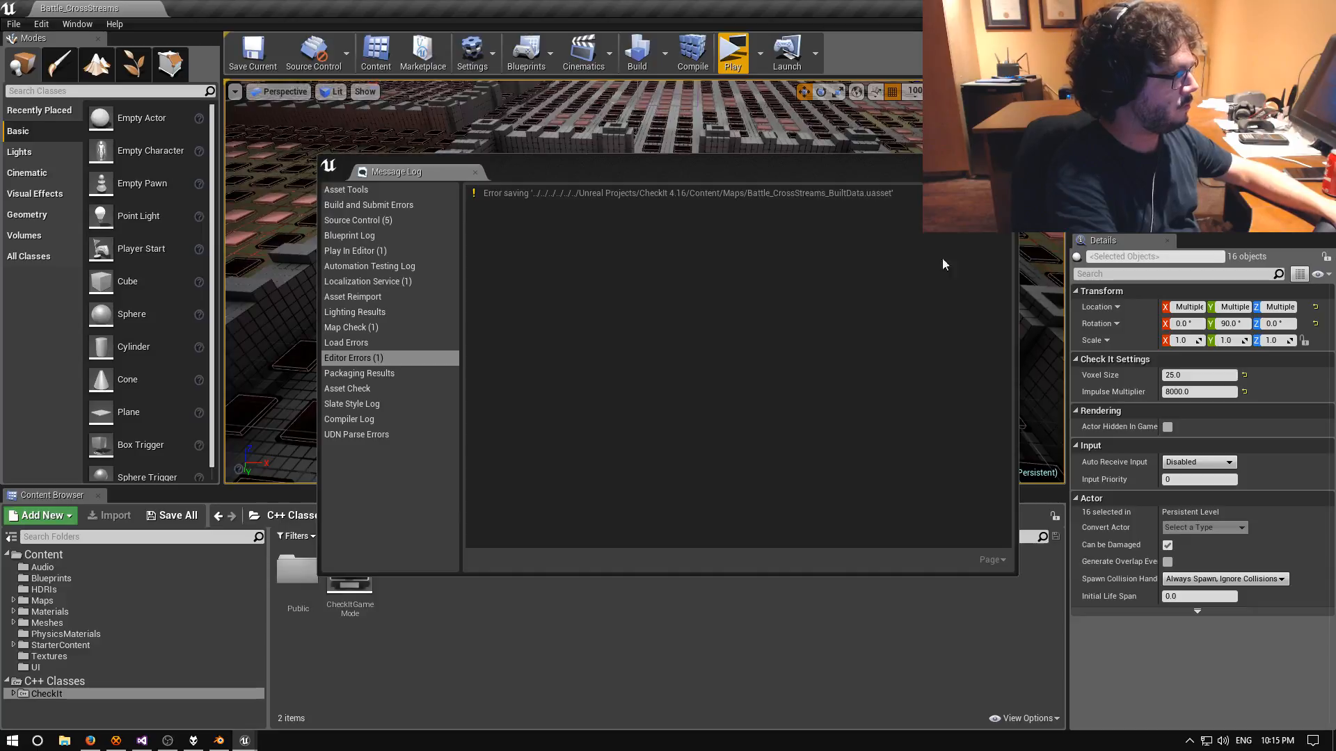
pyautogui.click(998, 158)
# Playtest the level in a standalone preview and survey the streets, lawns, courtyard walls and market stalls.
pyautogui.moveTo(694, 316); pyautogui.dragTo(723, 334, button='right')
pyautogui.press('w')
pyautogui.press('w')
pyautogui.press('s')
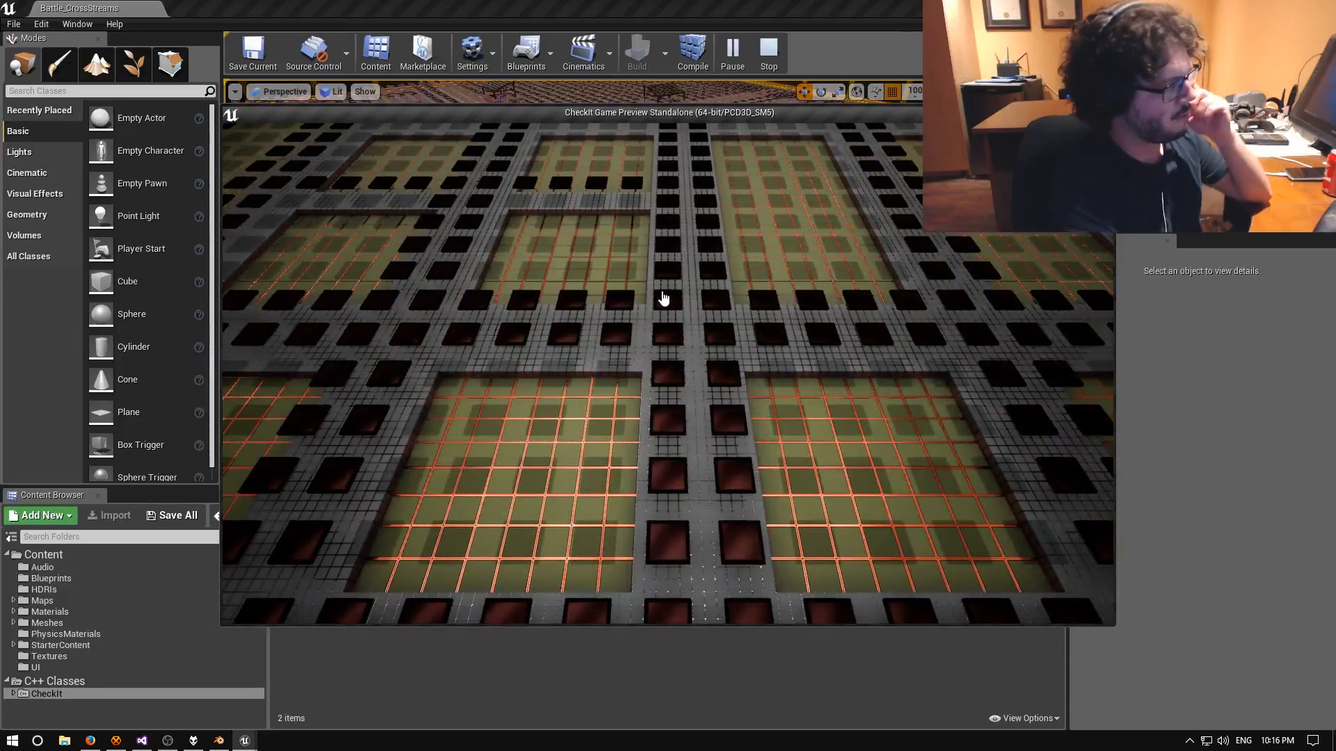
pyautogui.press('s')
pyautogui.press('d')
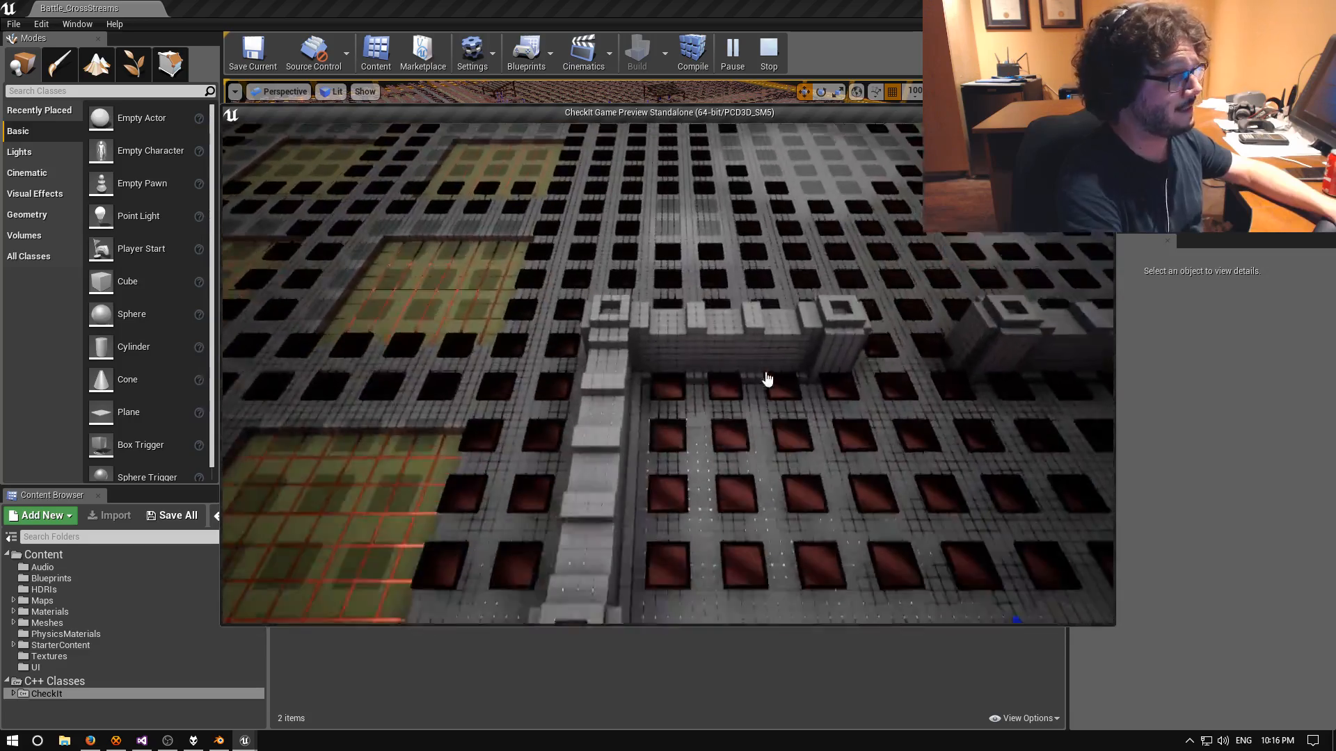
pyautogui.press('w')
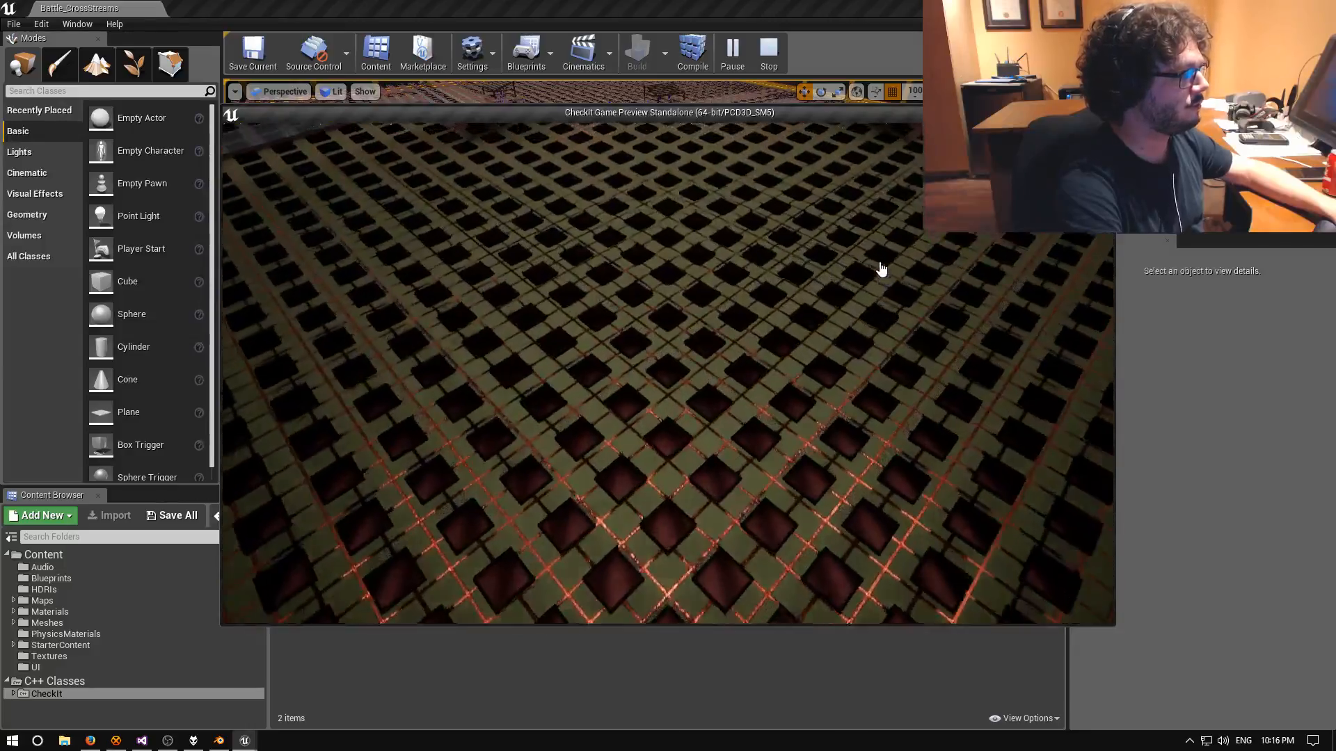
pyautogui.press('s')
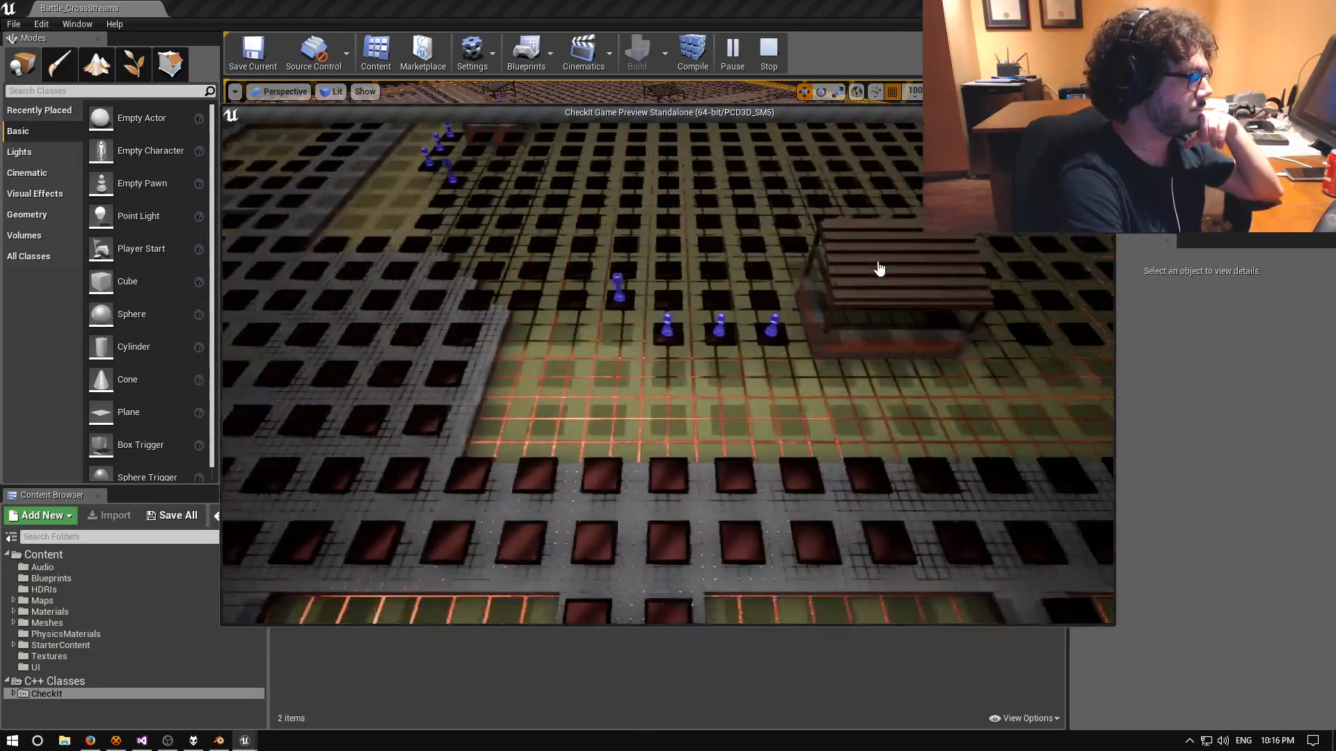
pyautogui.press('d')
pyautogui.press('s')
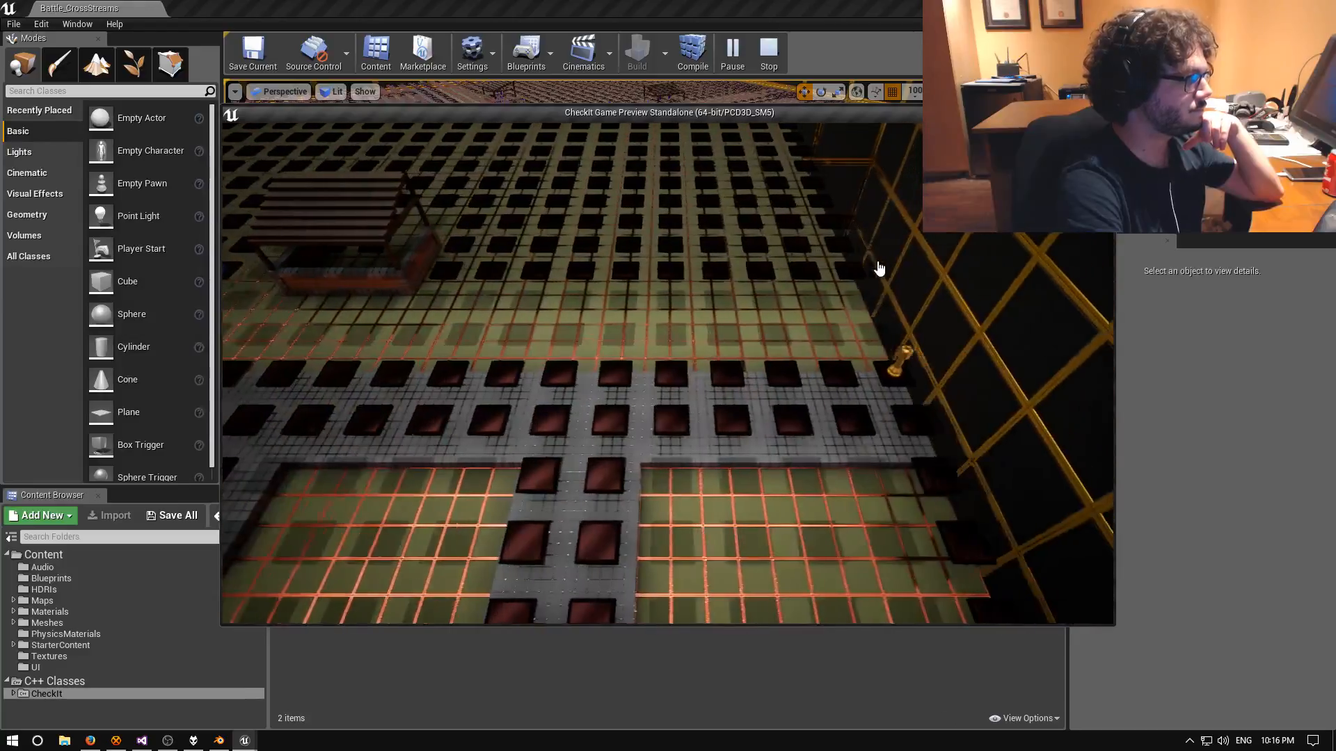
pyautogui.press('d')
pyautogui.press('e')
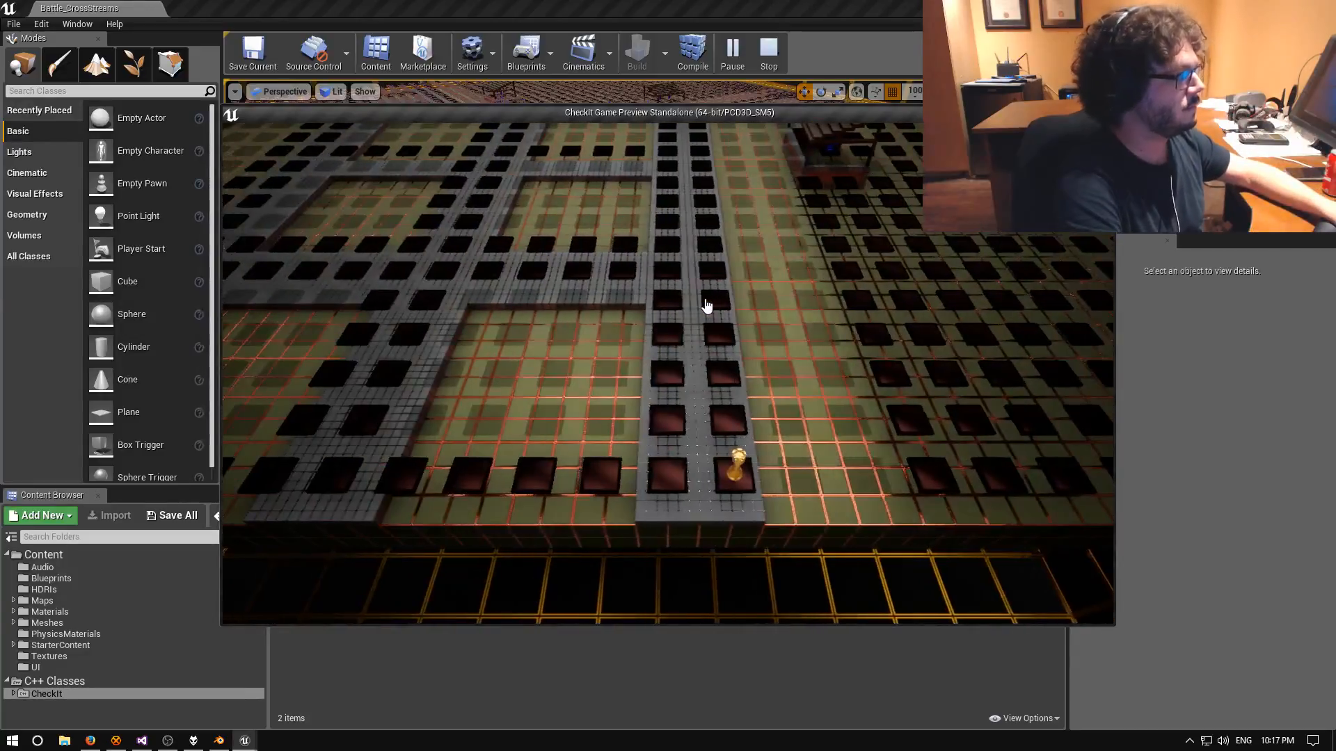
# Inspect the running fountain in the walled courtyard from several sides in the preview and end the playtest.
pyautogui.press('d')
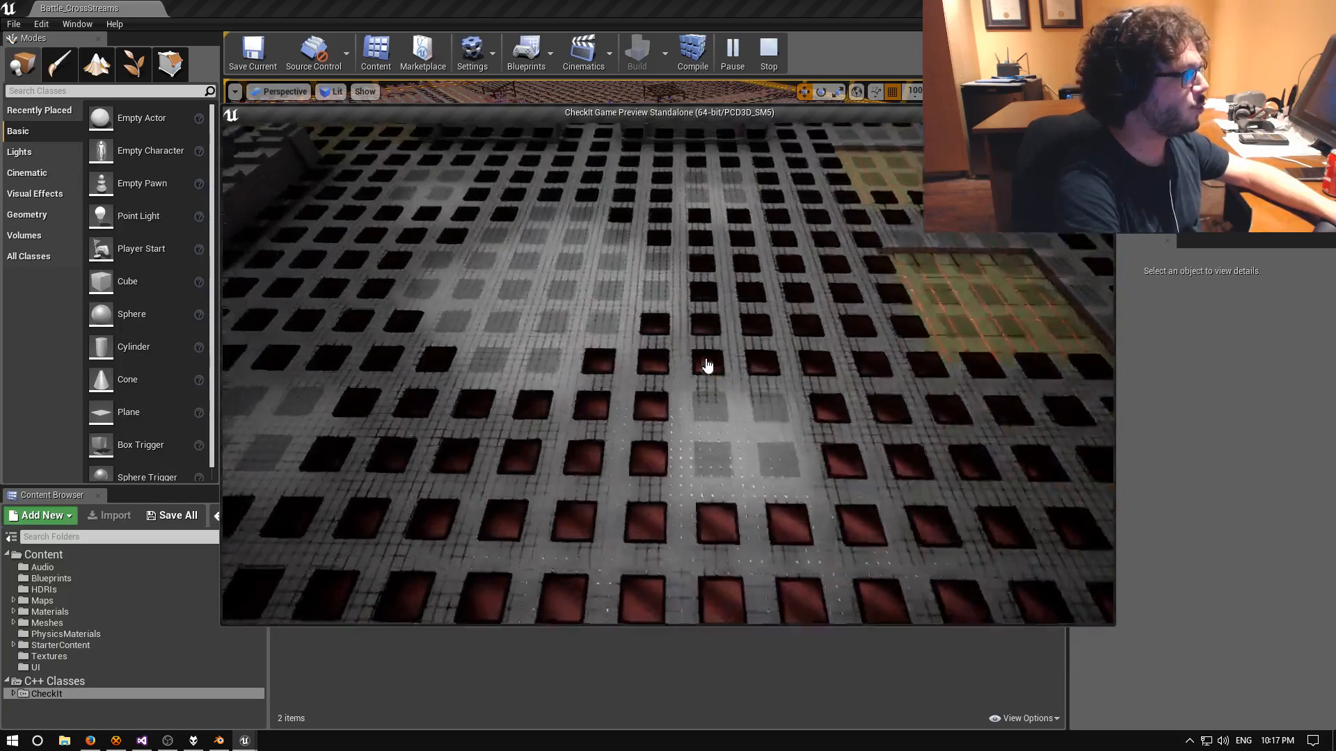
pyautogui.press('e')
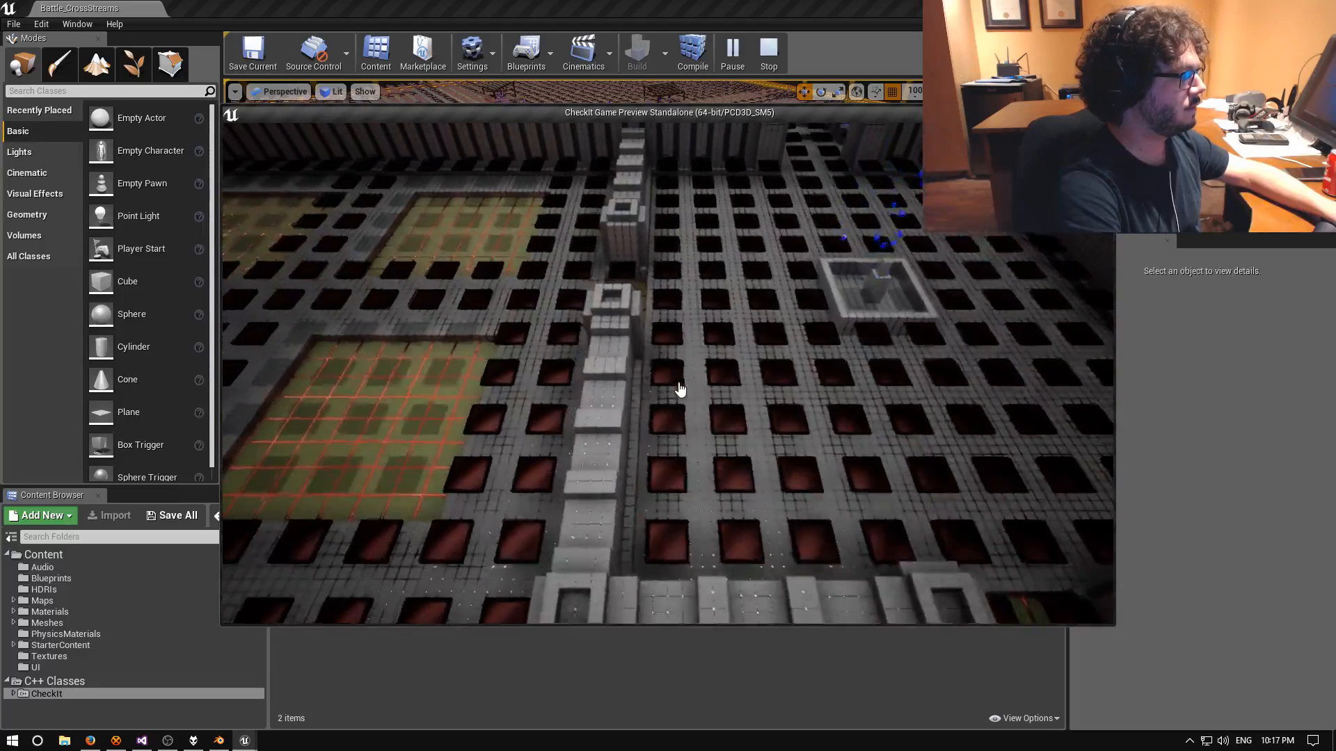
pyautogui.press('w')
pyautogui.press('a')
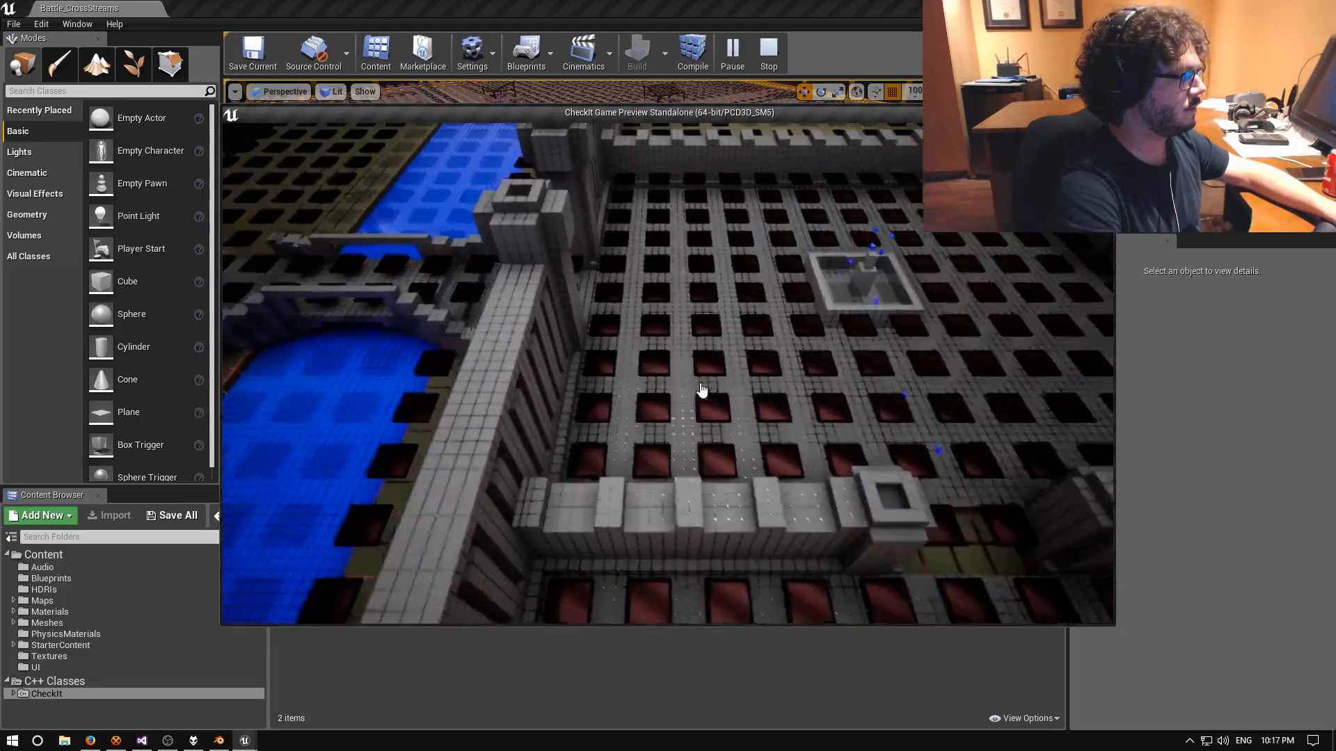
pyautogui.press('e')
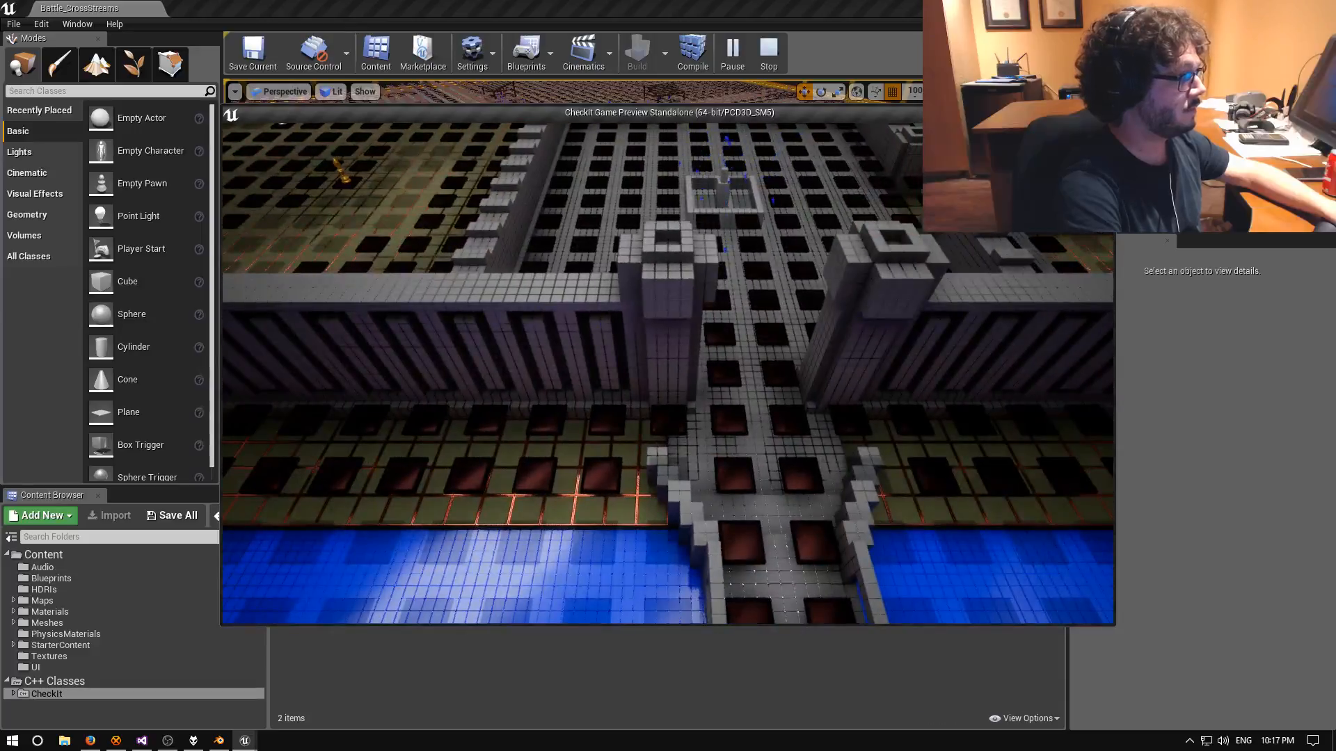
pyautogui.press('Escape')
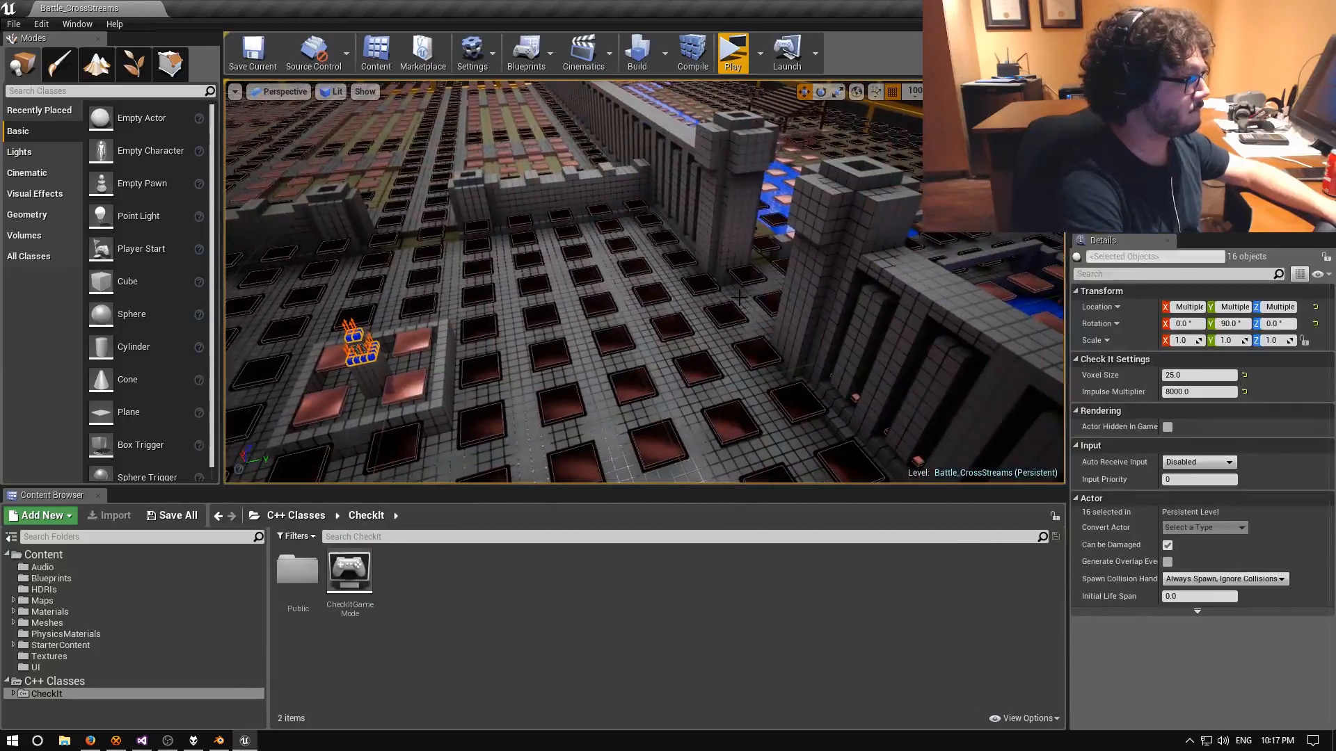
# Duplicate the M_Voxel_Road slab from the wall gateway and place the copy in the courtyard's side gap at X 600, Y 1950.
pyautogui.click(739, 297)
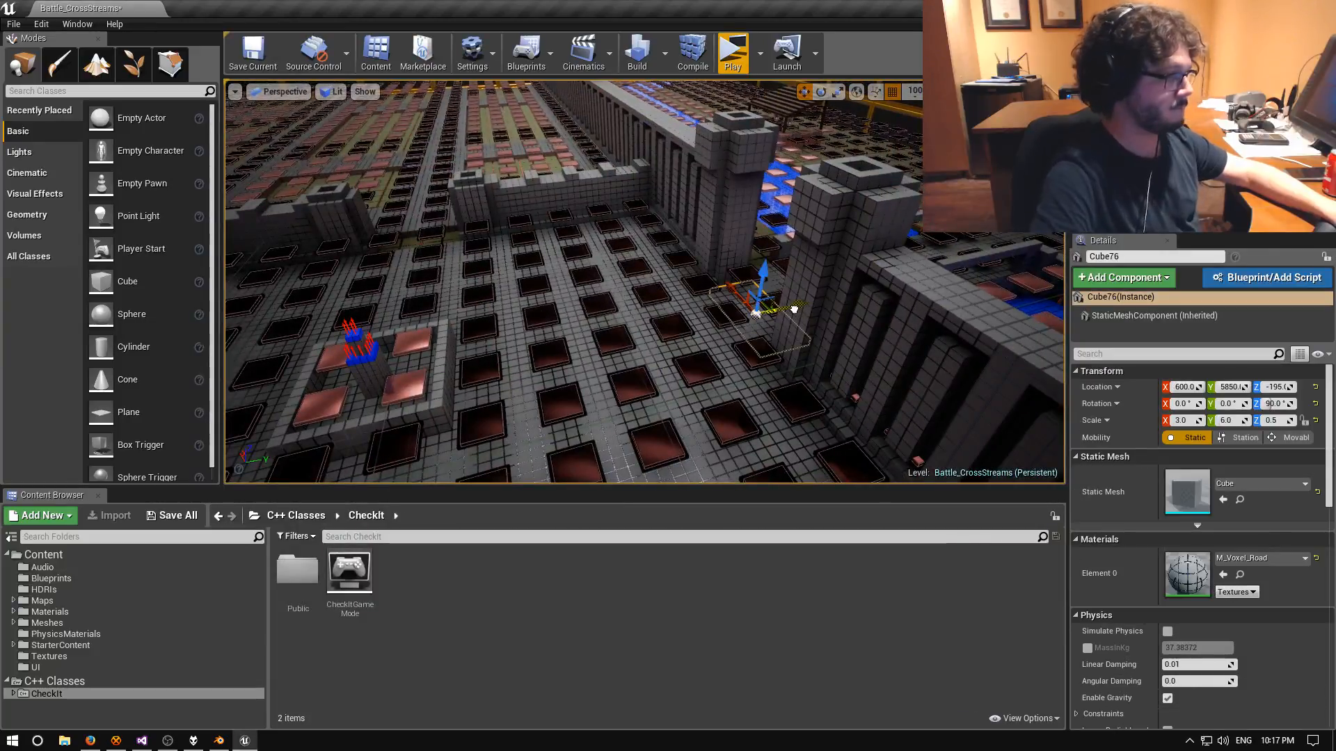
pyautogui.click(314, 346)
pyautogui.press('f')
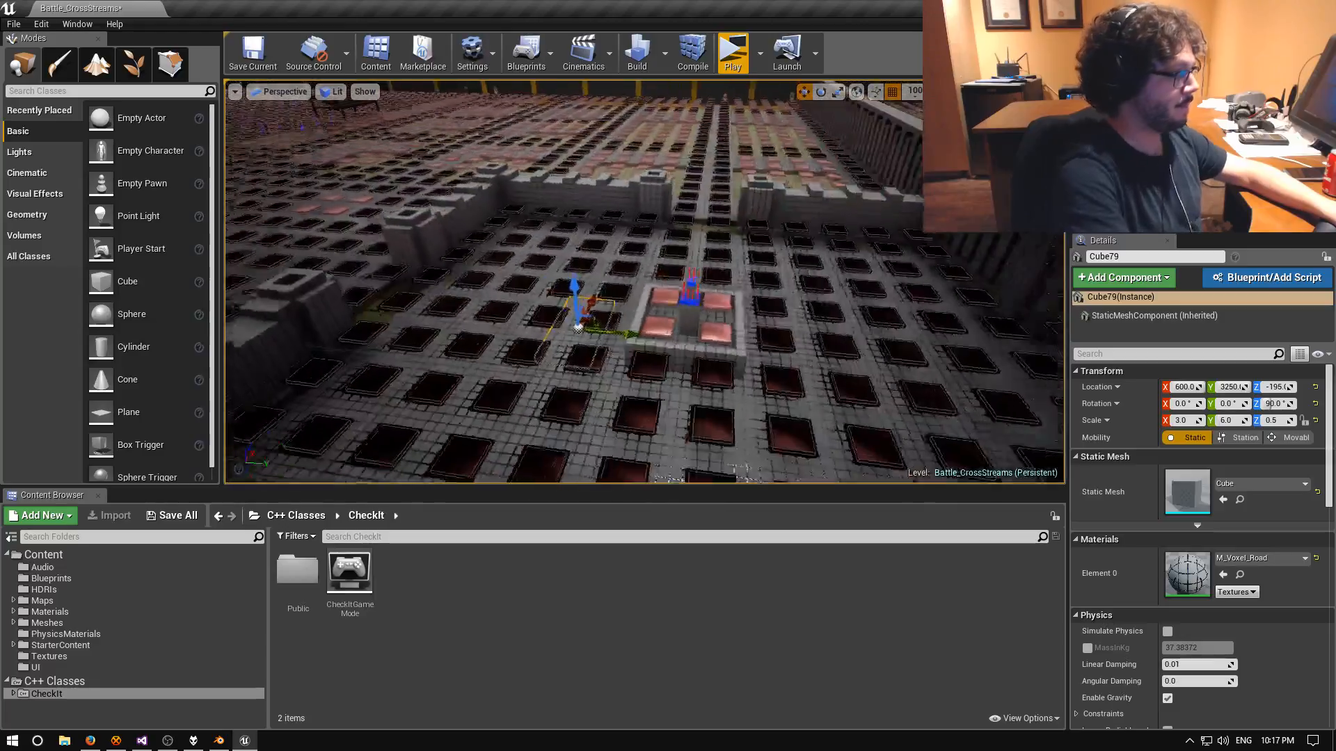
pyautogui.moveTo(772, 278); pyautogui.dragTo(786, 320, button='right')
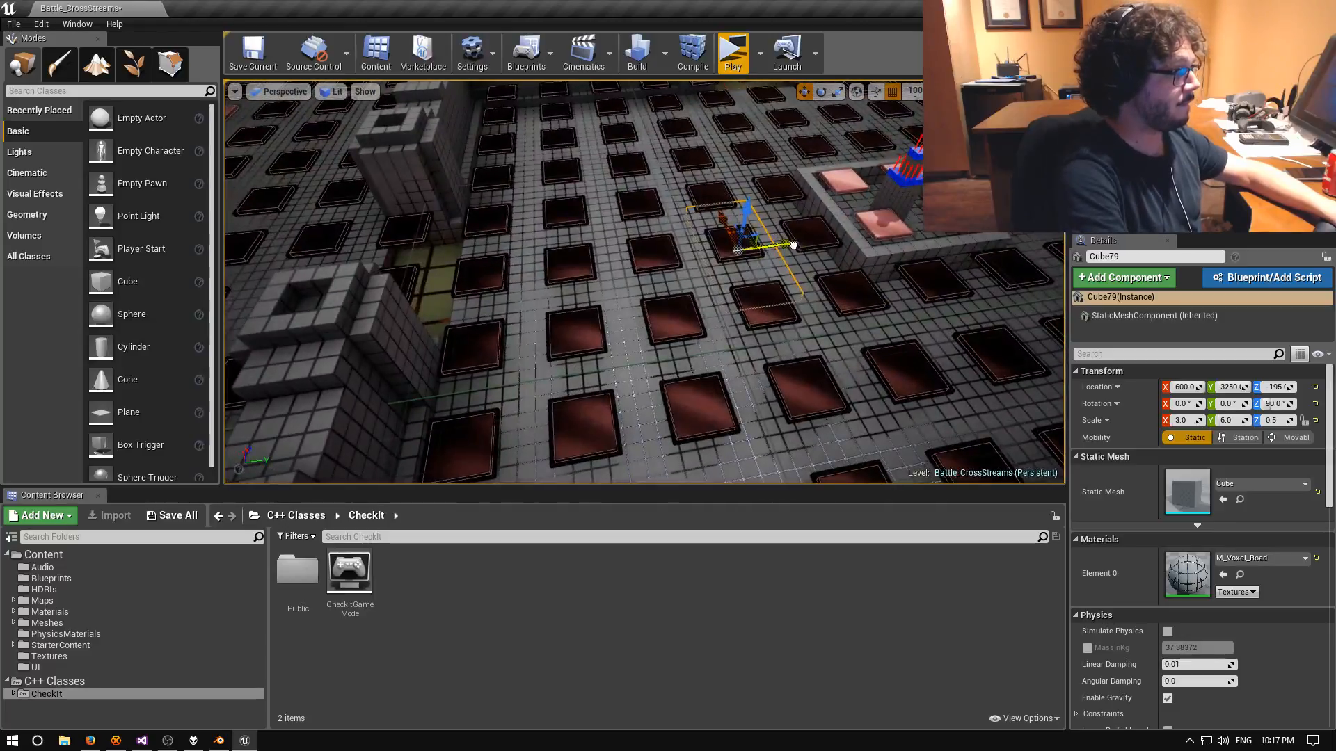
pyautogui.moveTo(491, 278); pyautogui.dragTo(463, 296, button='right')
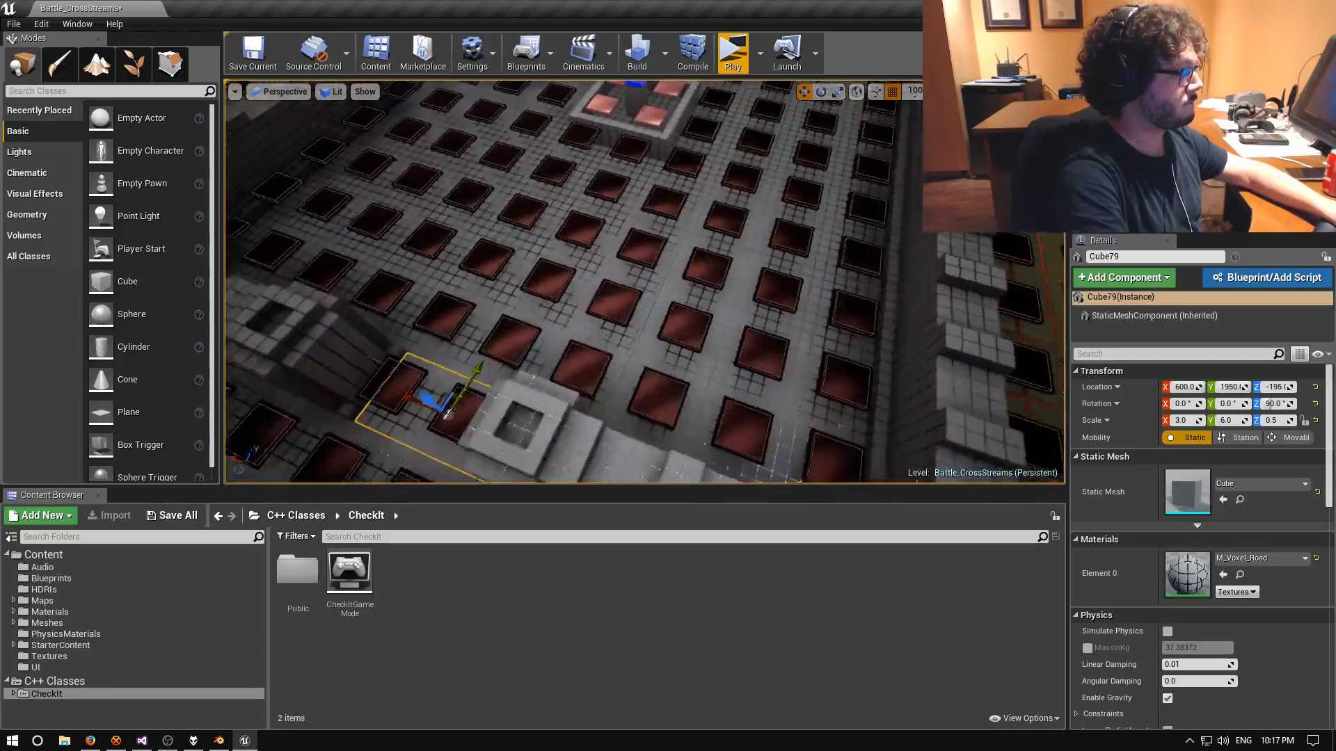
pyautogui.moveTo(550, 300); pyautogui.dragTo(633, 300, button='right')
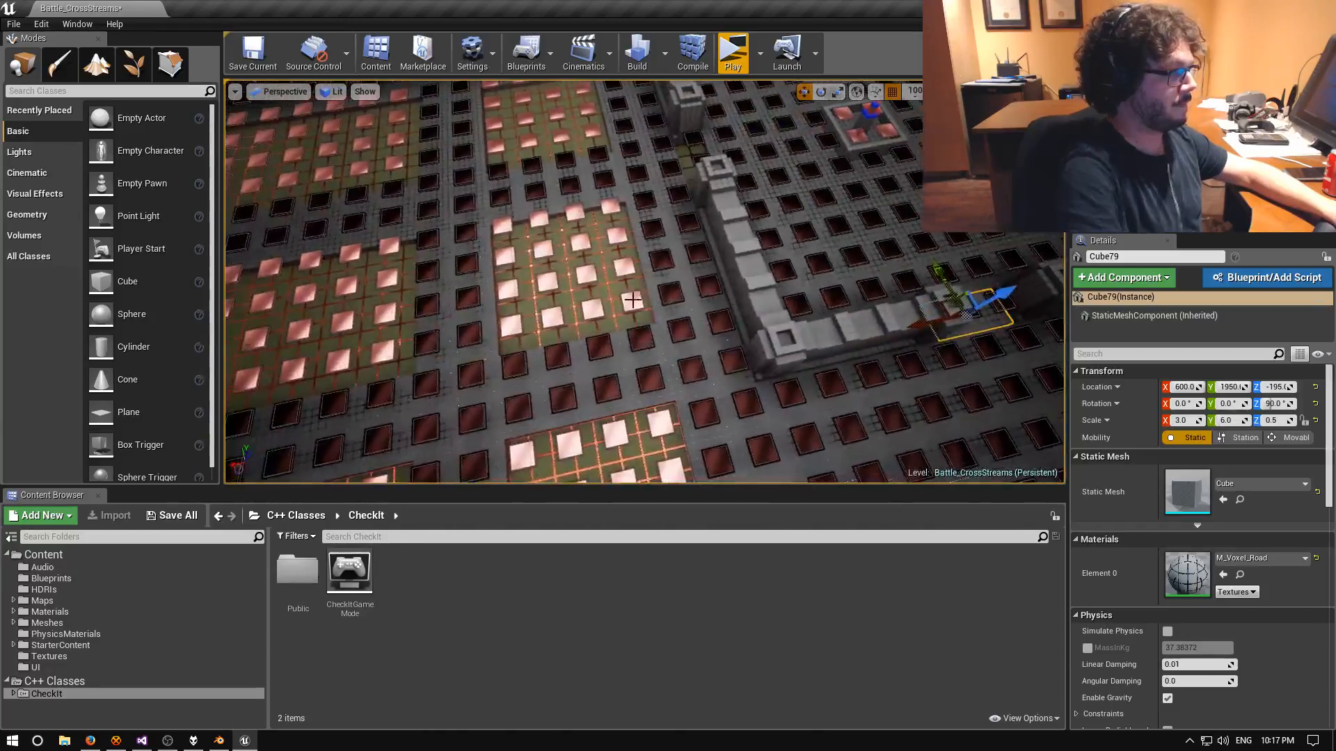
# Duplicate the road slab again and move the copy to the gap between the next two courtyard towers, at X 2300, Y 3850.
pyautogui.keyDown('alt'); pyautogui.moveTo(918, 327); pyautogui.dragTo(780, 349); pyautogui.keyUp('alt')
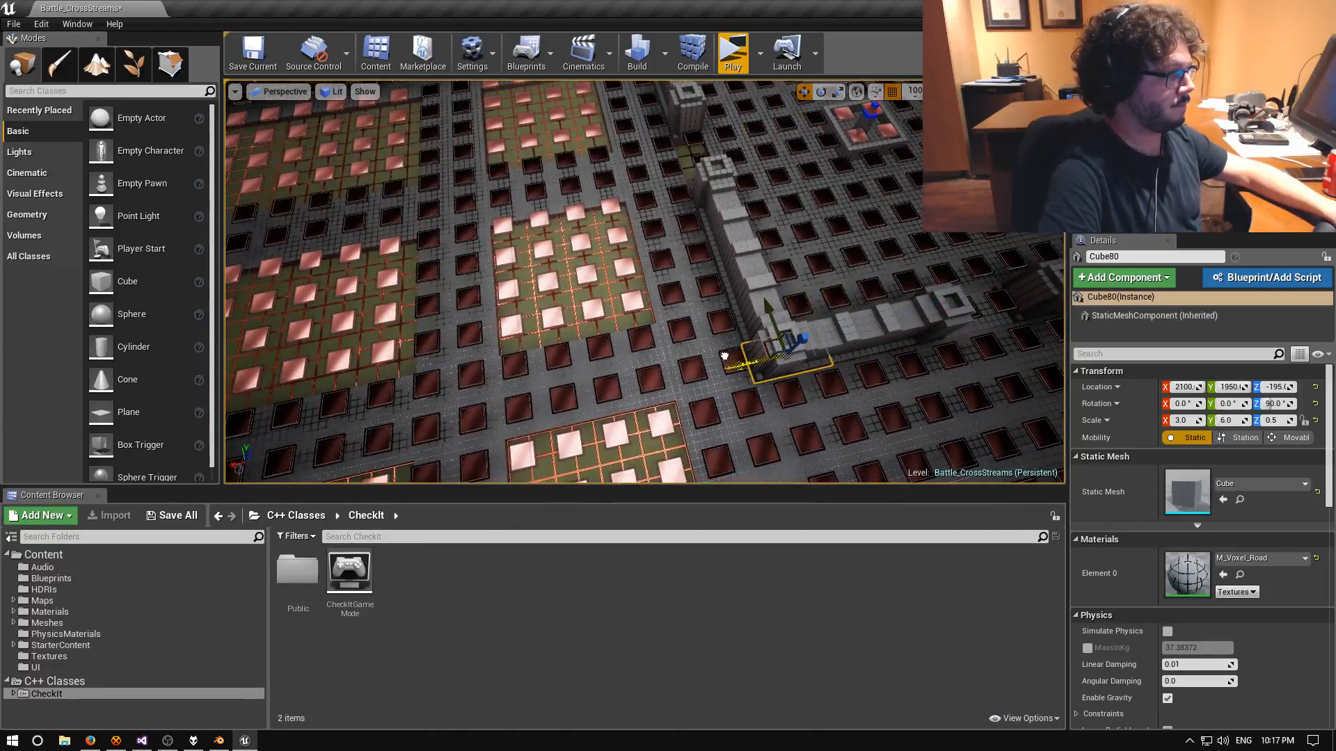
pyautogui.moveTo(713, 357); pyautogui.dragTo(675, 362, button='right')
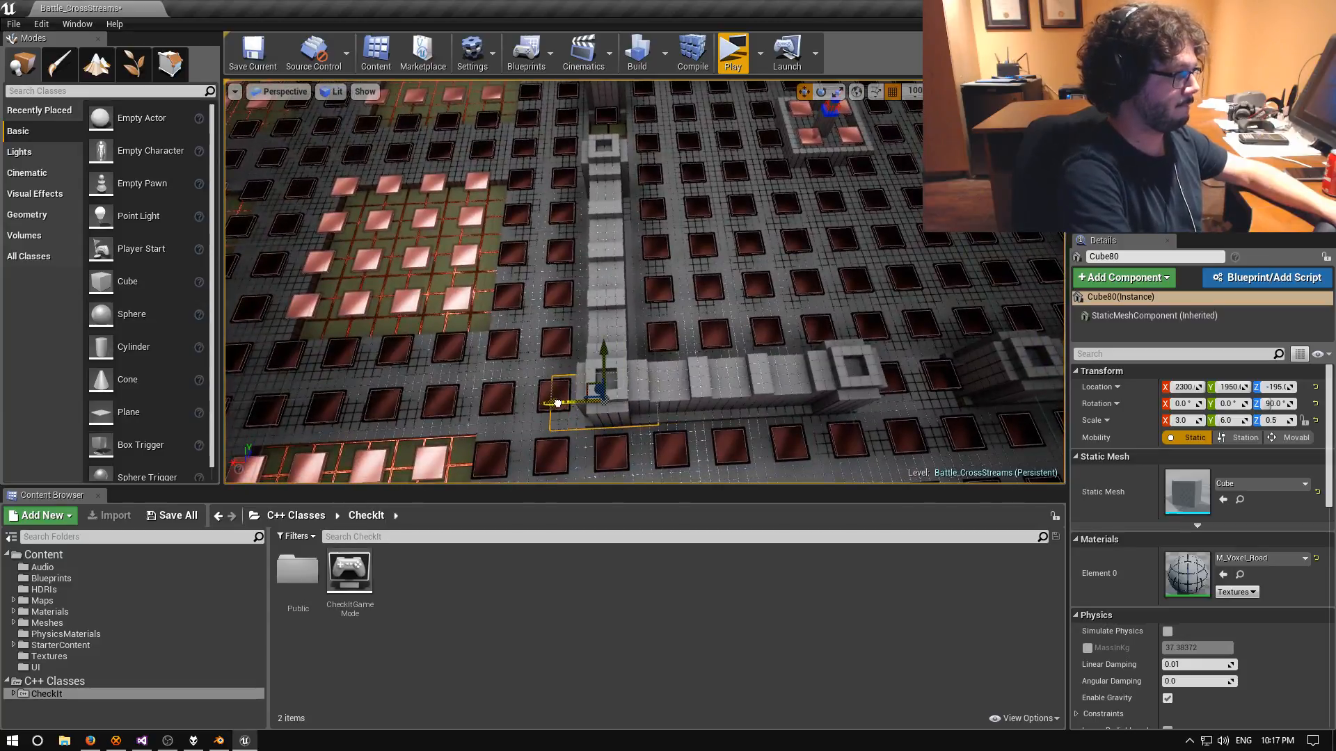
pyautogui.moveTo(557, 403); pyautogui.dragTo(586, 393, button='right')
pyautogui.moveTo(710, 353); pyautogui.dragTo(203, 286)
pyautogui.press('a')
pyautogui.moveTo(500, 267); pyautogui.dragTo(538, 268, button='right')
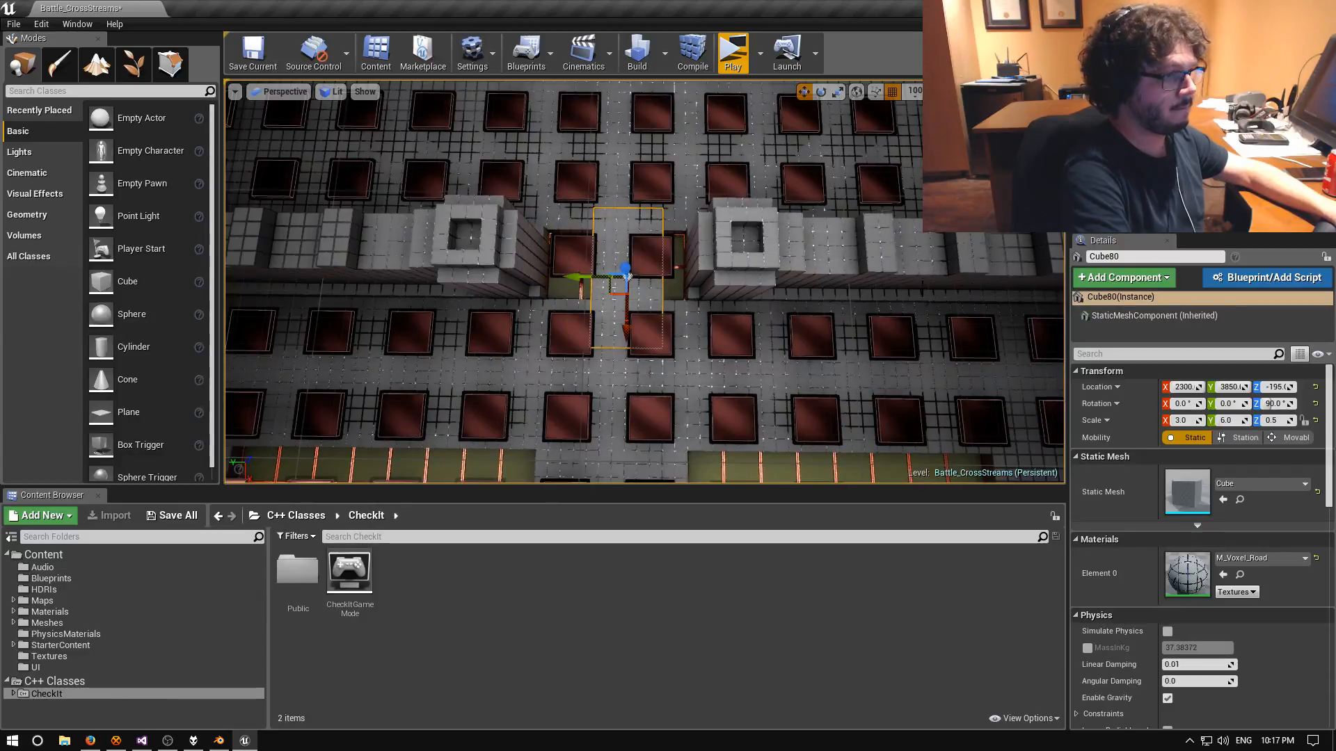
# With position snapping at 50, shift the copied road slab to X 2250, Y 3900 and set its Z rotation to 0°.
pyautogui.click(914, 90)
pyautogui.click(916, 165)
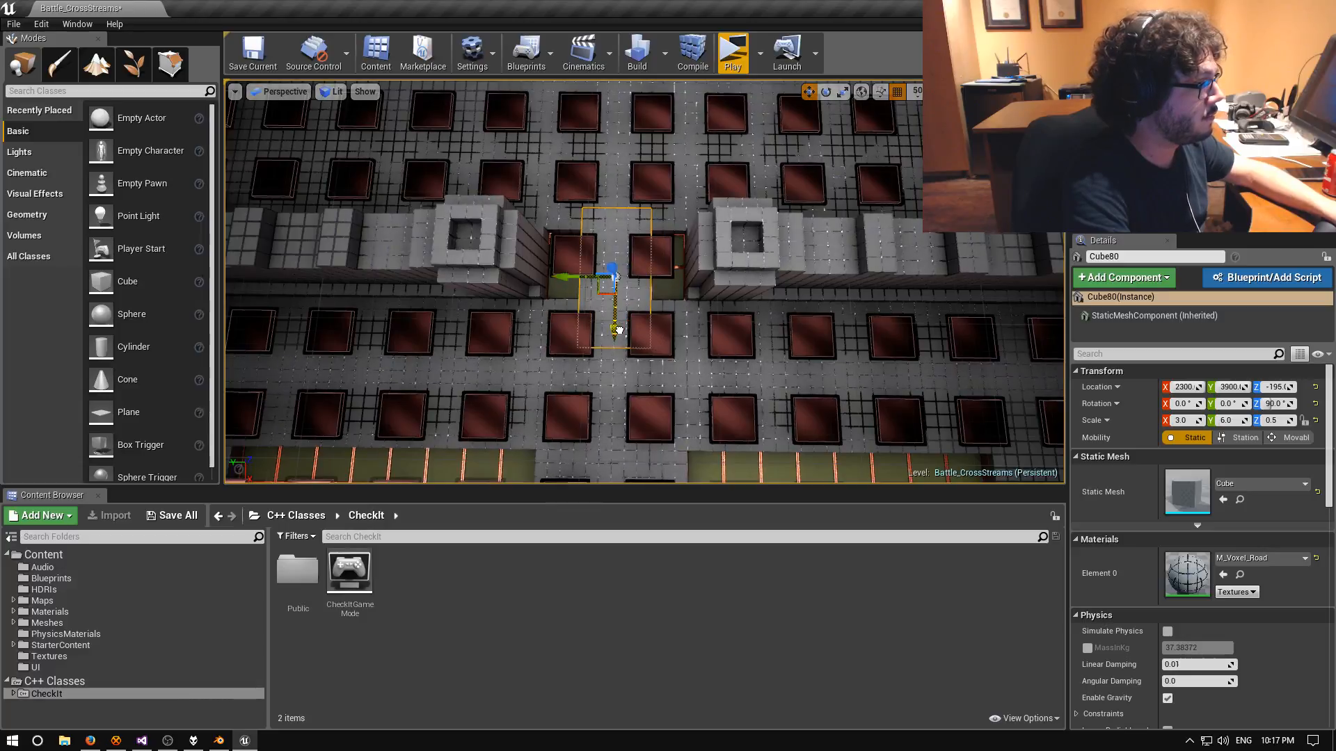
pyautogui.click(1272, 403)
pyautogui.write('0')
pyautogui.press('Return')
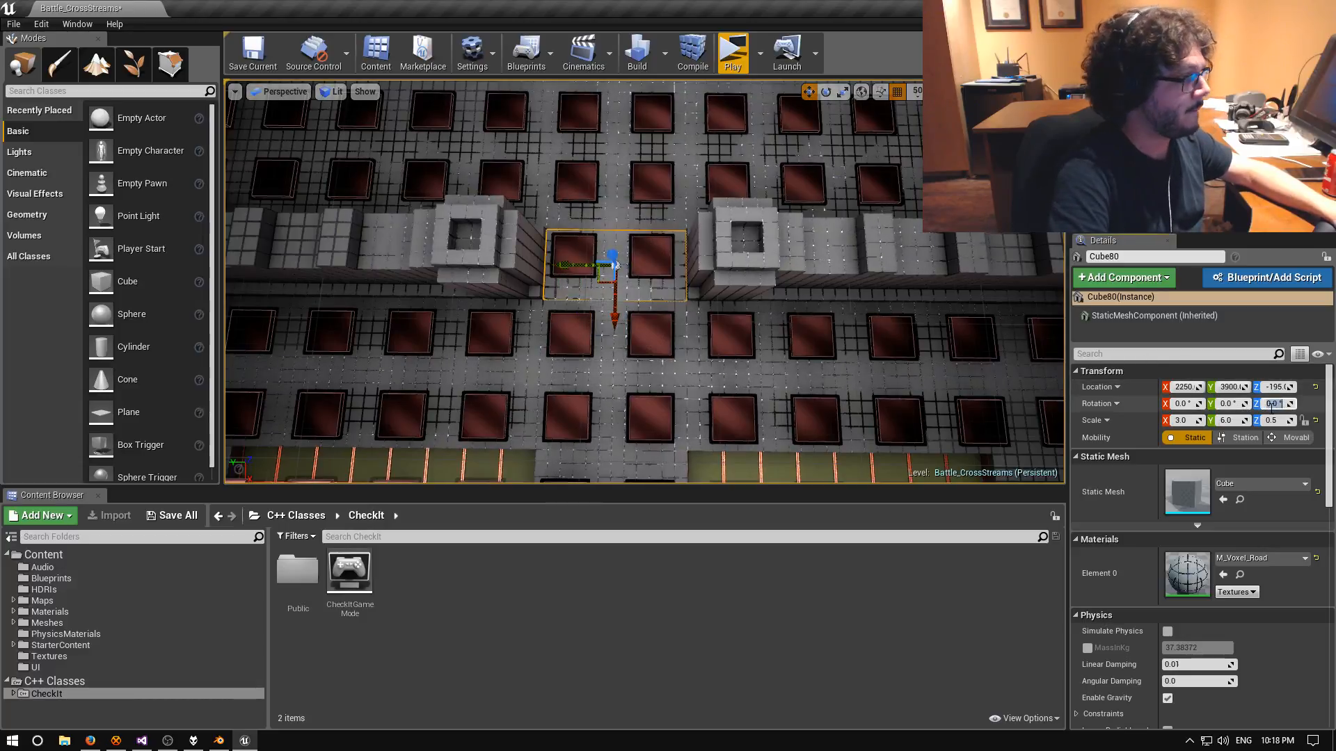
# Examine the whole level from the air, including the bridges, gate towers, market stalls, outer corners and both river banks.
pyautogui.moveTo(640, 282); pyautogui.dragTo(390, 229, button='right')
pyautogui.press('w')
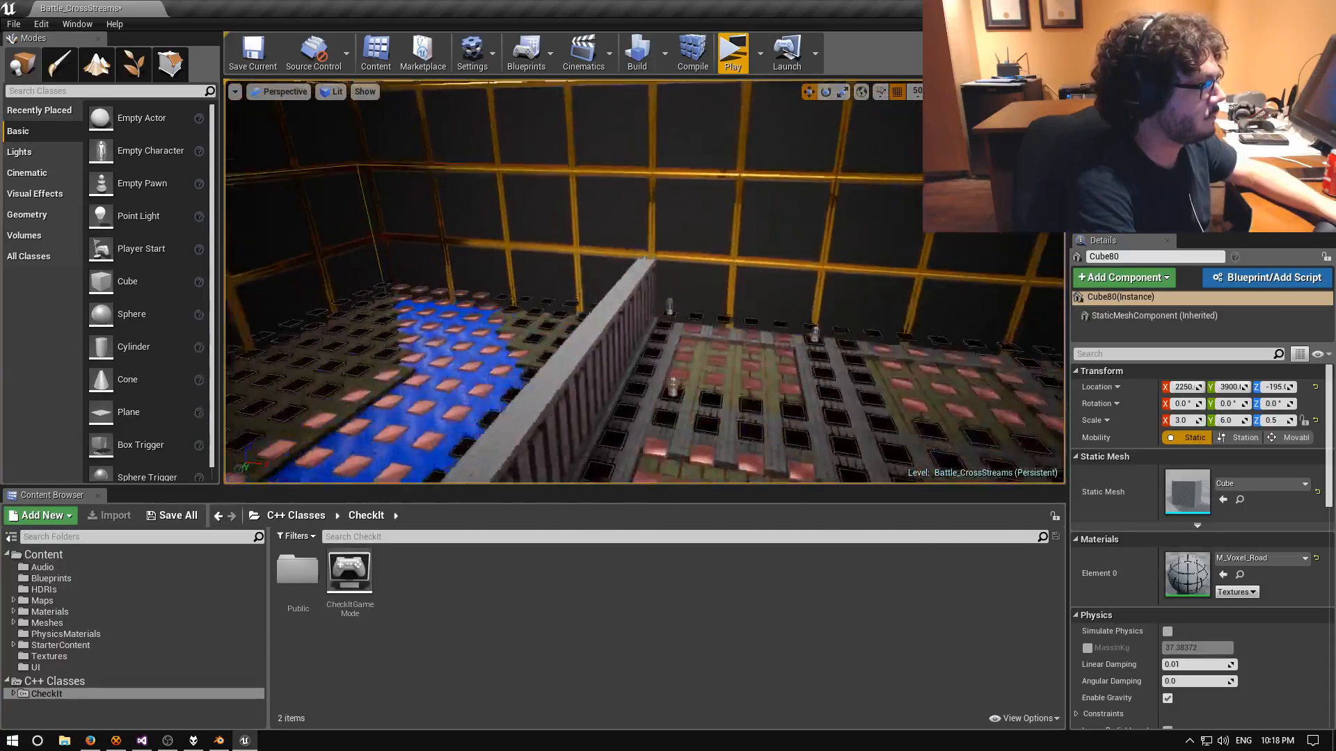
pyautogui.press('w')
pyautogui.moveTo(626, 292); pyautogui.dragTo(734, 244, button='right')
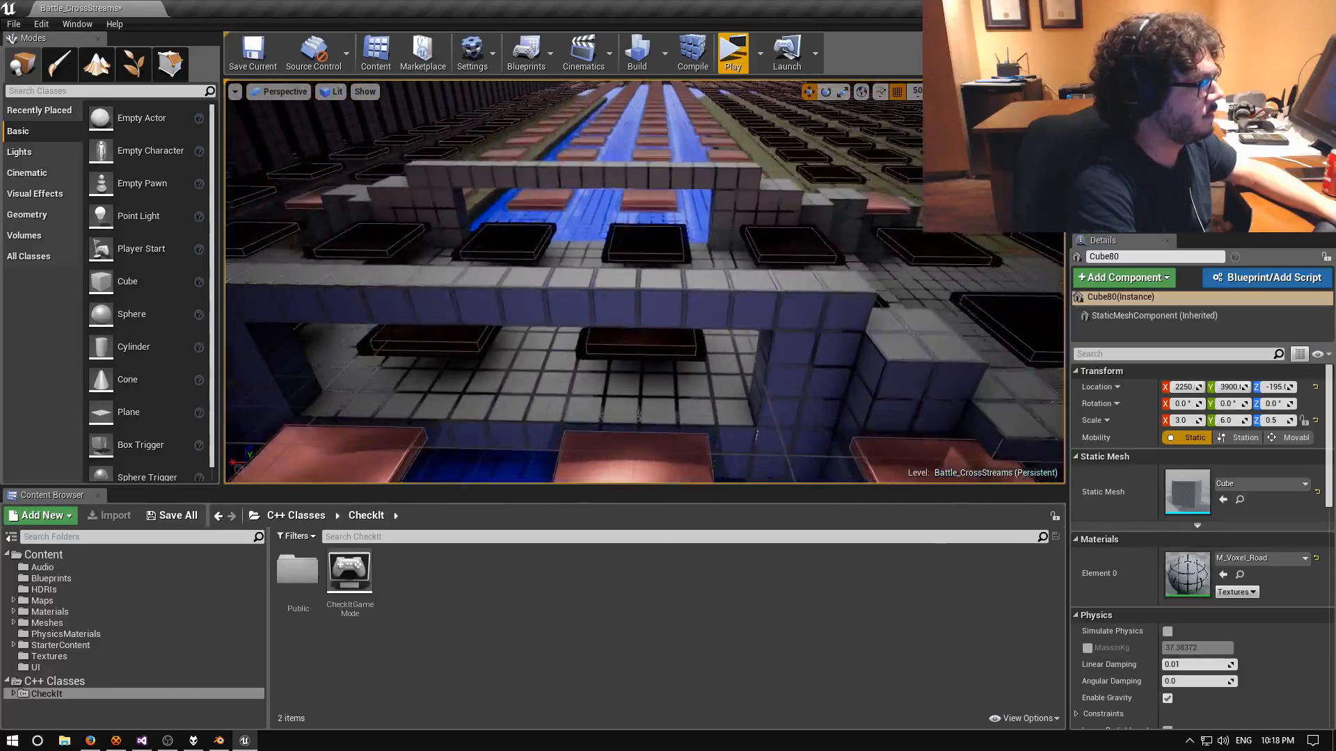
pyautogui.moveTo(668, 366); pyautogui.dragTo(664, 371, button='right')
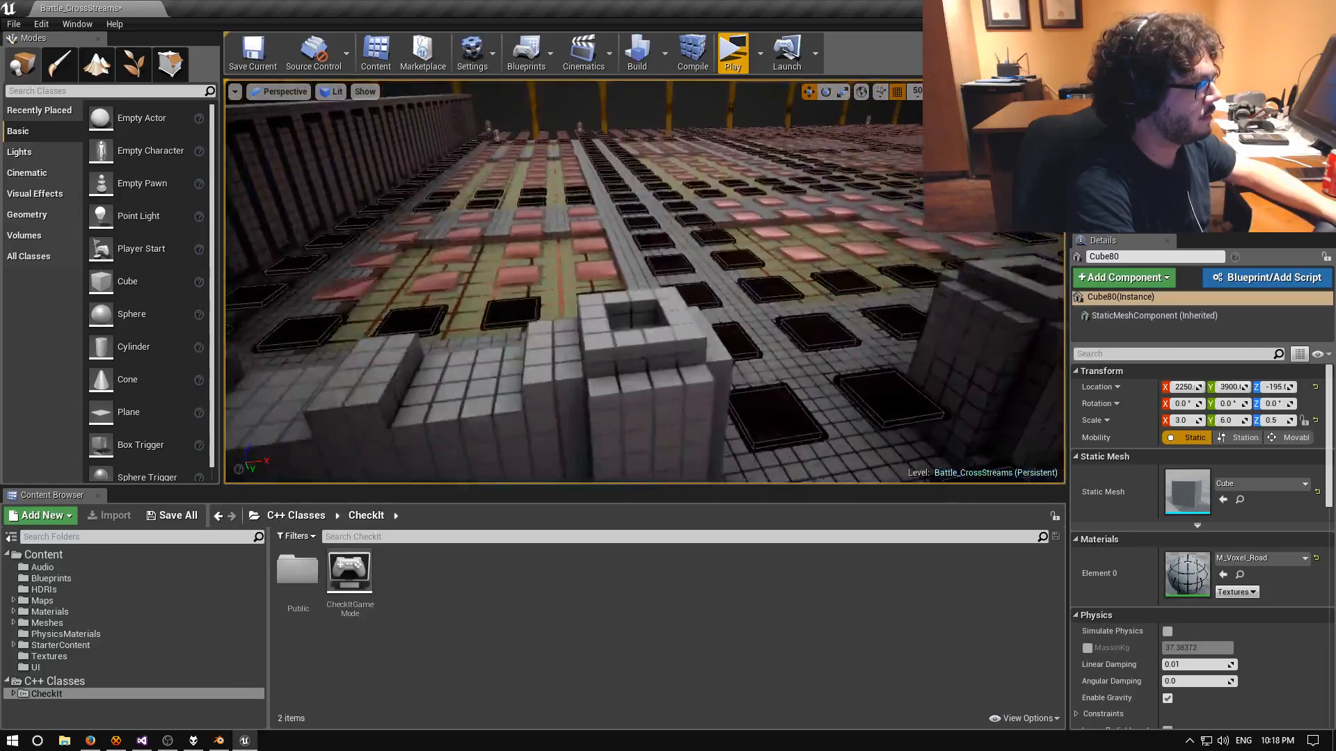
pyautogui.moveTo(644, 282); pyautogui.dragTo(818, 291, button='right')
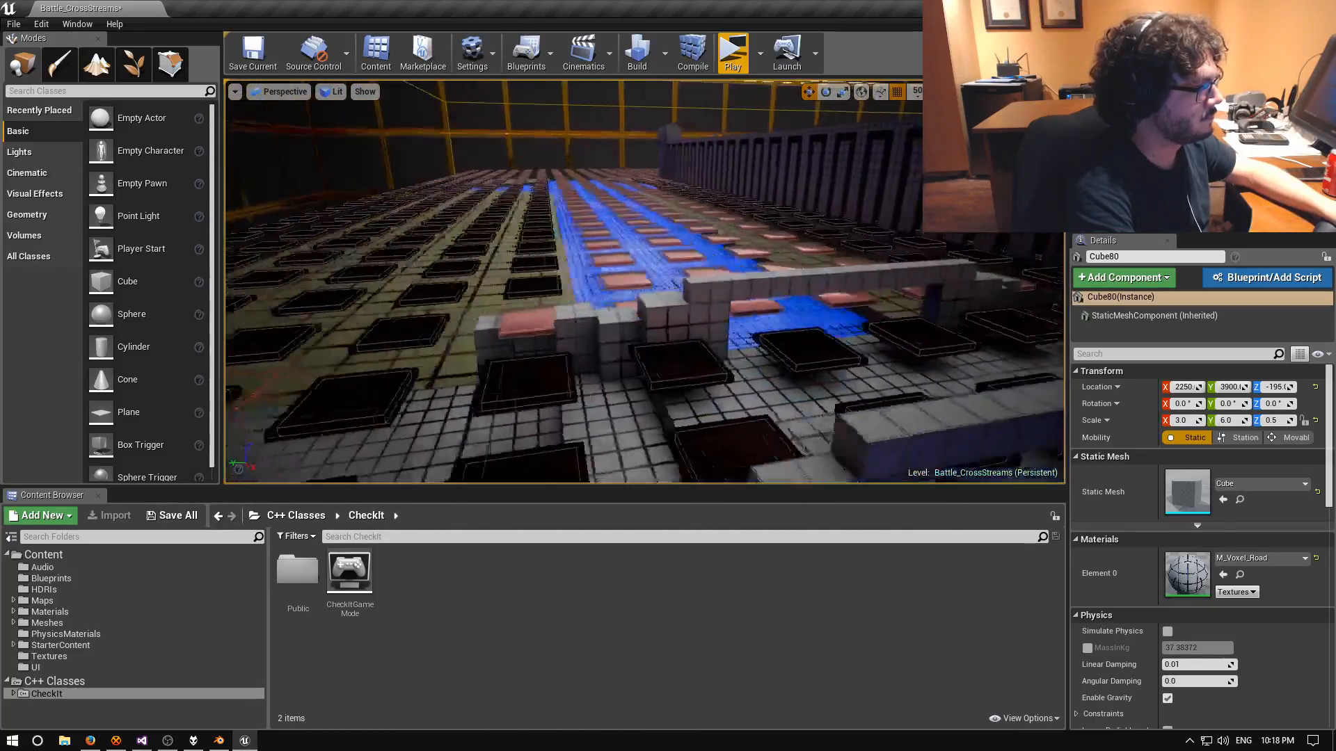
pyautogui.moveTo(645, 282)
pyautogui.mouseDown(button='right')
pyautogui.moveTo(832, 288)
pyautogui.moveTo(643, 291)
pyautogui.moveTo(635, 345)
pyautogui.moveTo(637, 265)
pyautogui.mouseUp(button='right')
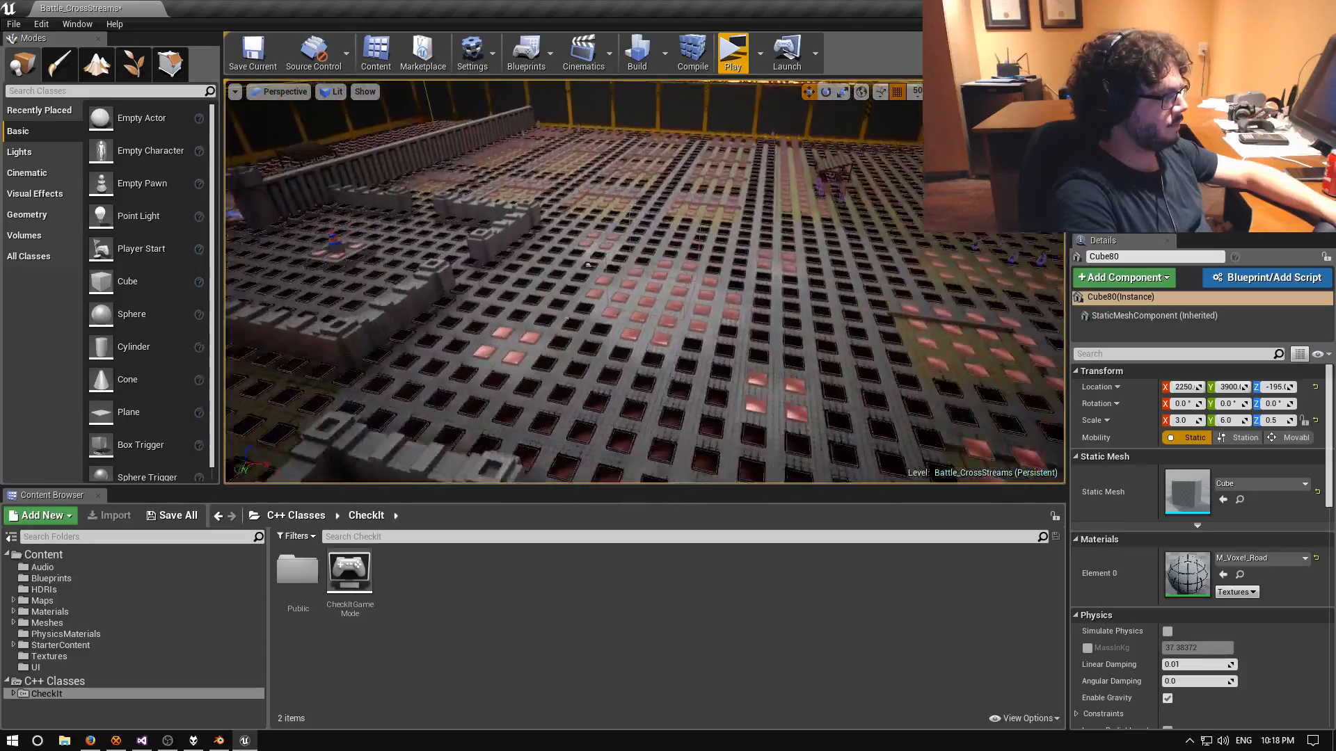
pyautogui.moveTo(644, 282); pyautogui.dragTo(759, 287, button='right')
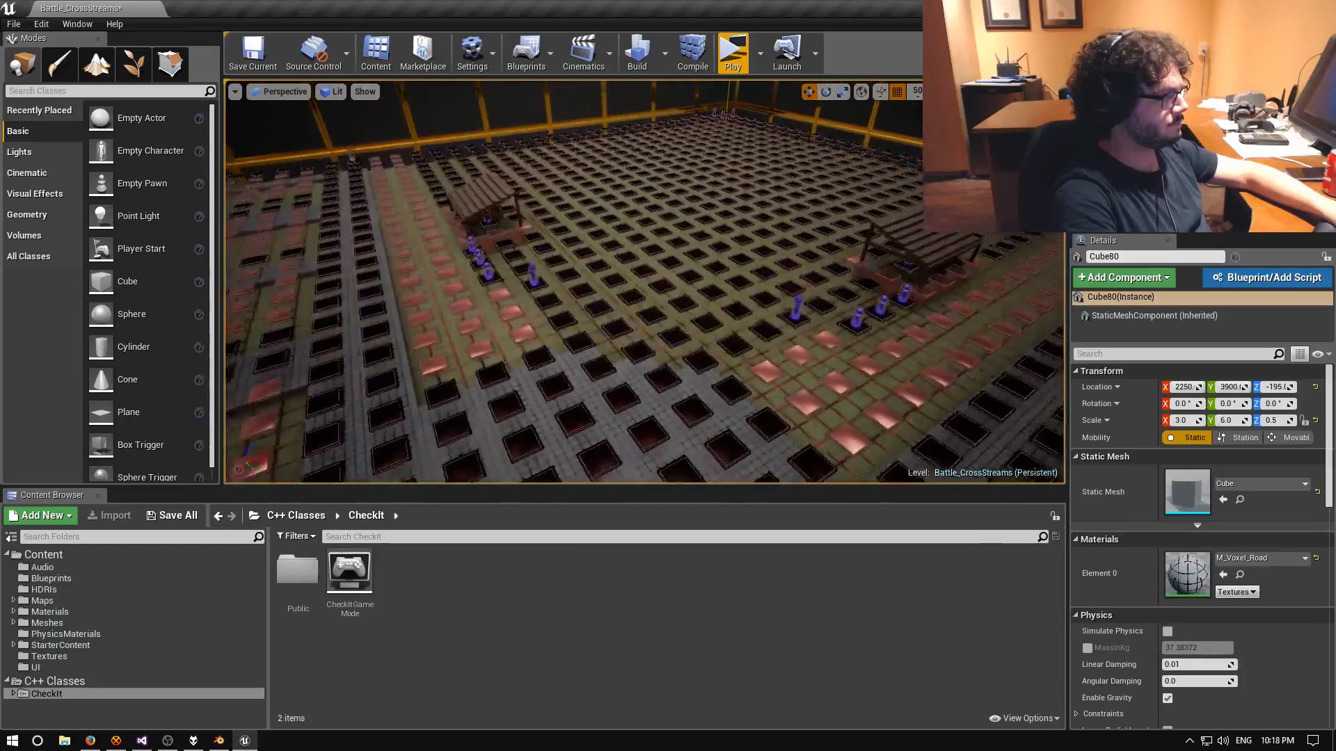
pyautogui.moveTo(644, 281)
pyautogui.mouseDown(button='right')
pyautogui.moveTo(626, 341)
pyautogui.moveTo(640, 289)
pyautogui.mouseUp(button='right')
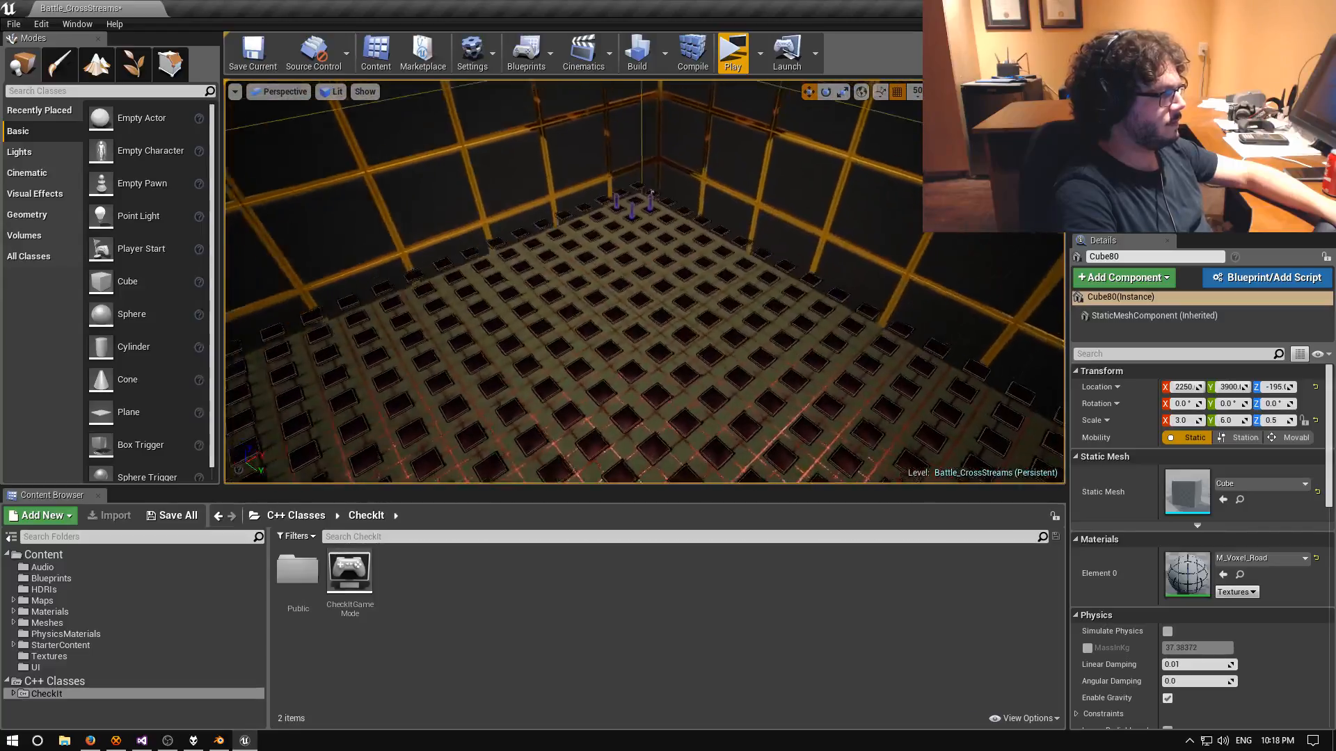
pyautogui.moveTo(644, 282); pyautogui.dragTo(484, 226, button='right')
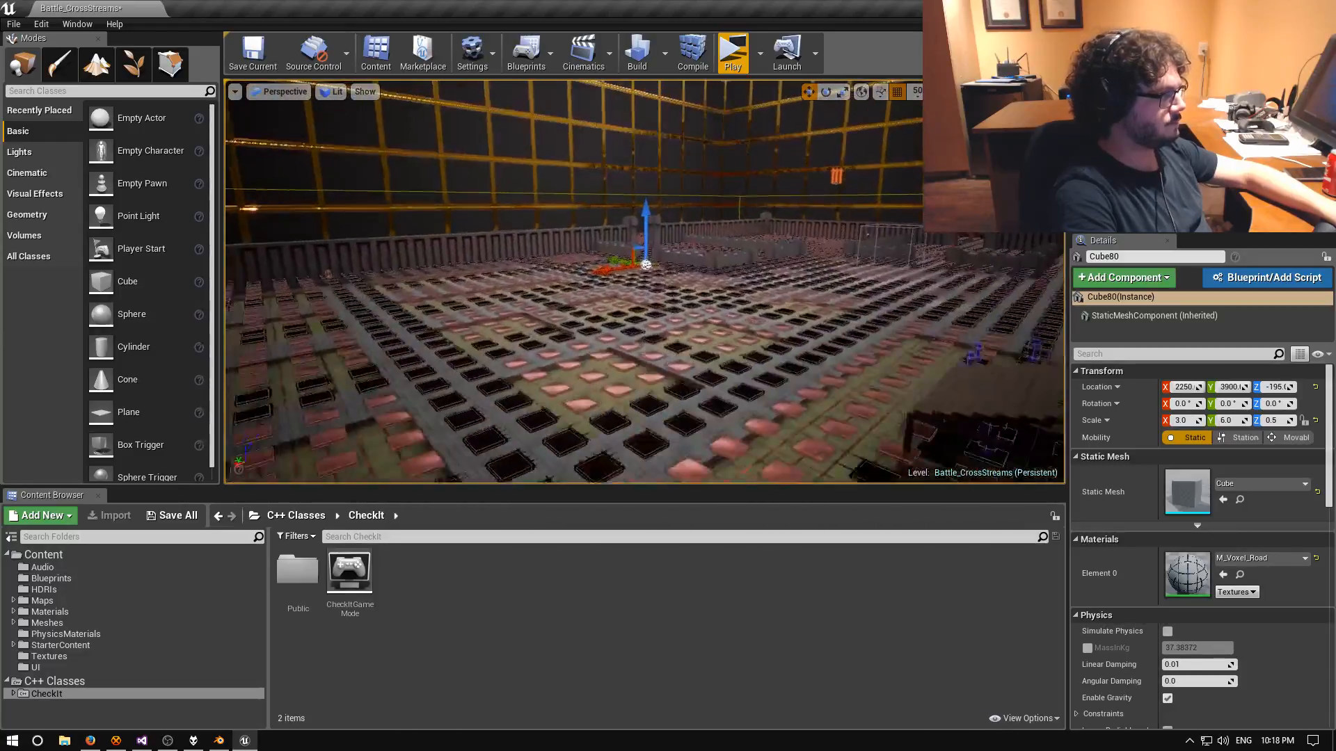
pyautogui.moveTo(644, 282); pyautogui.dragTo(670, 281, button='right')
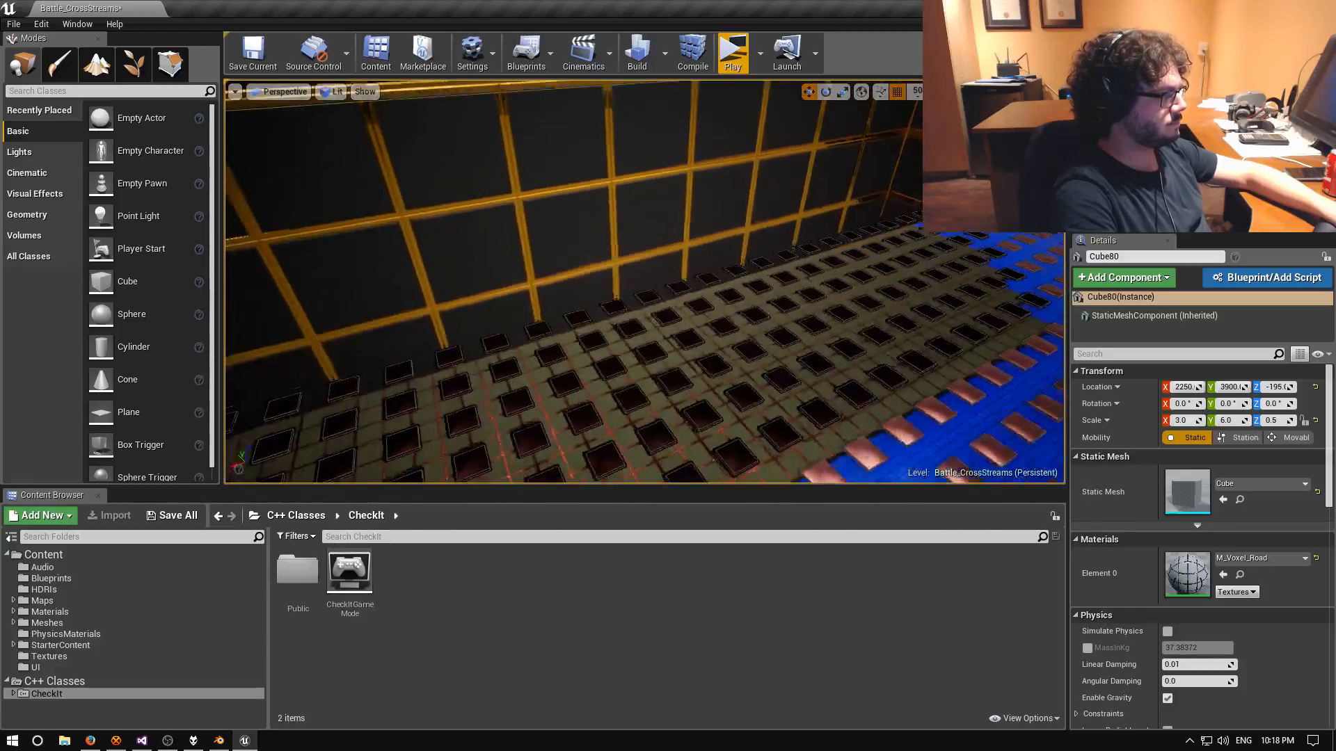
pyautogui.moveTo(645, 282); pyautogui.dragTo(926, 285, button='right')
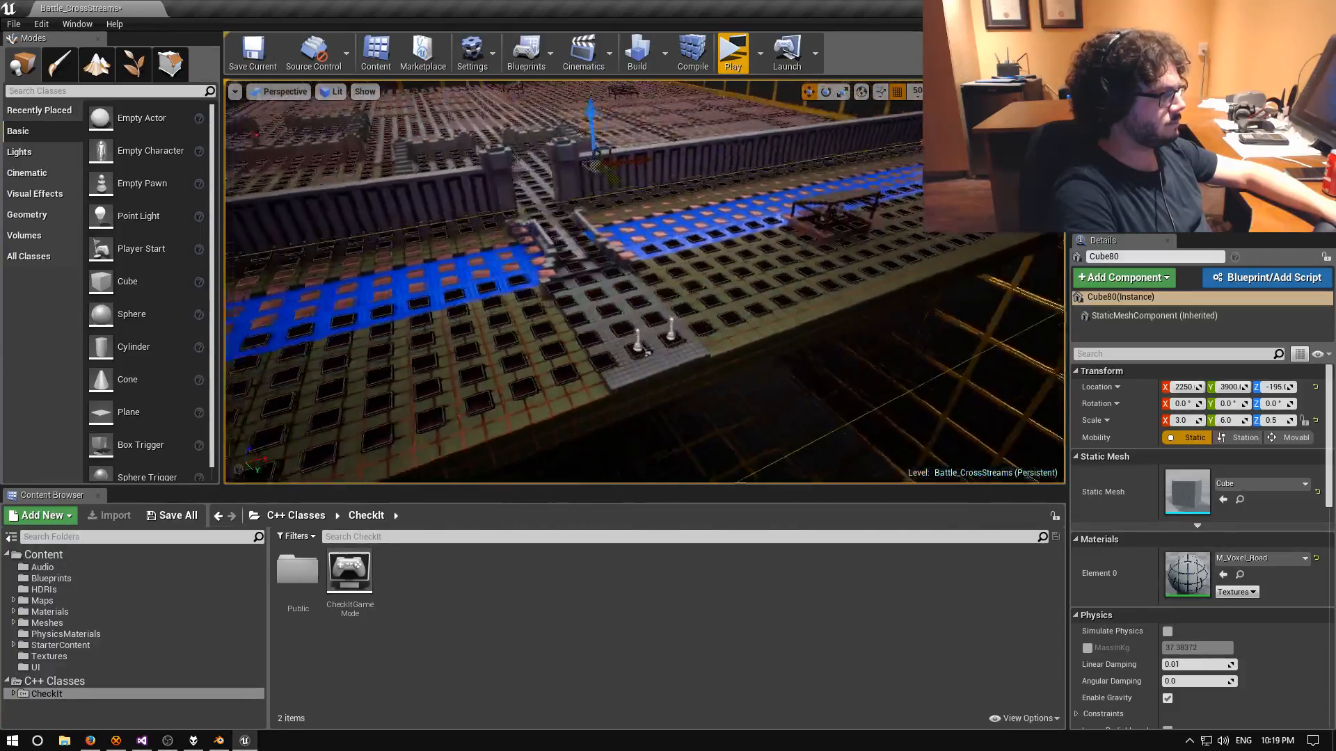
pyautogui.moveTo(644, 282); pyautogui.dragTo(668, 282, button='right')
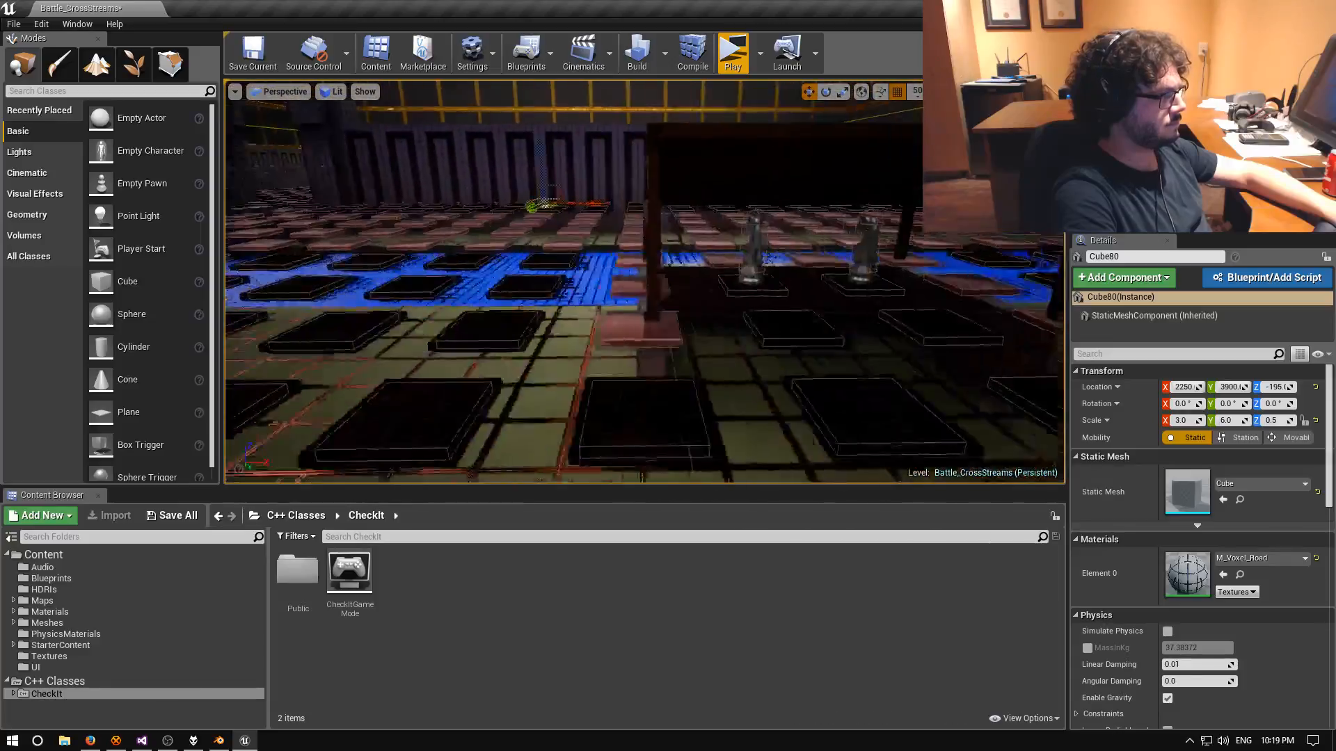
pyautogui.moveTo(644, 282); pyautogui.dragTo(668, 245, button='right')
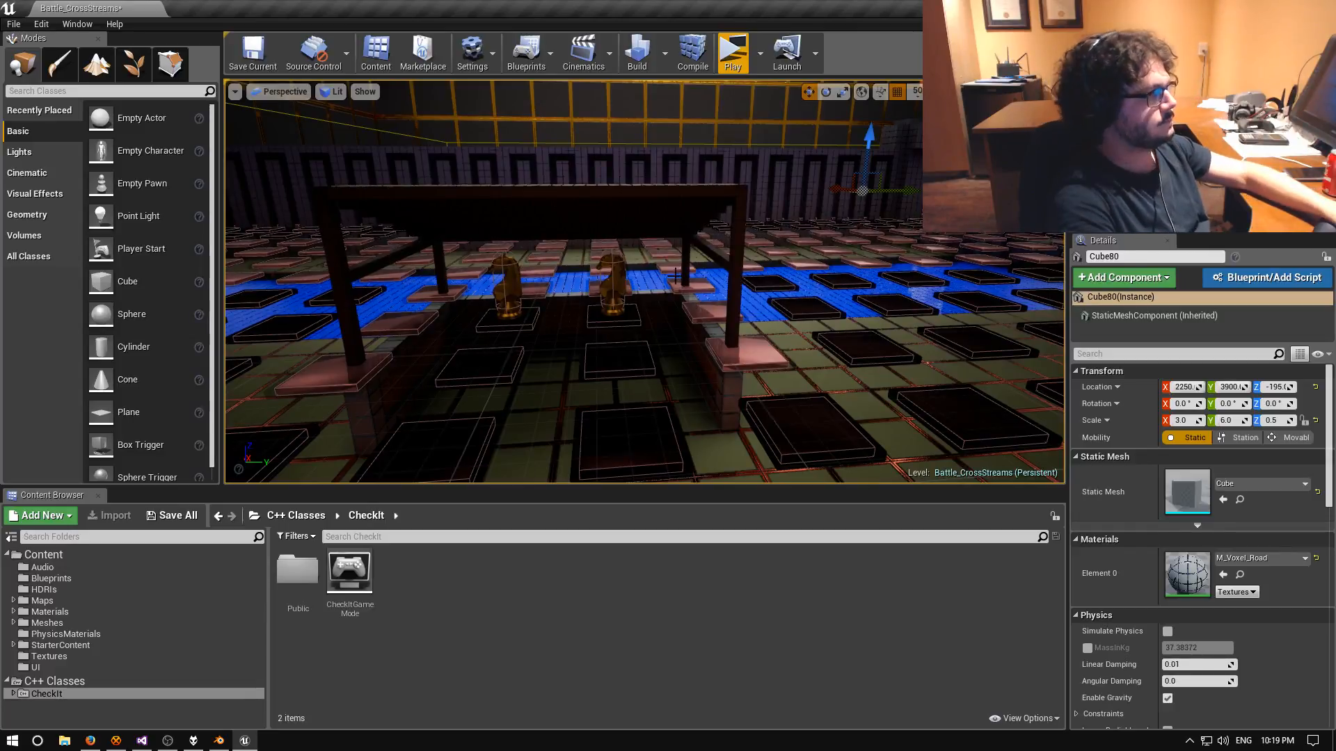
pyautogui.moveTo(760, 347); pyautogui.dragTo(738, 398, button='right')
pyautogui.press('w')
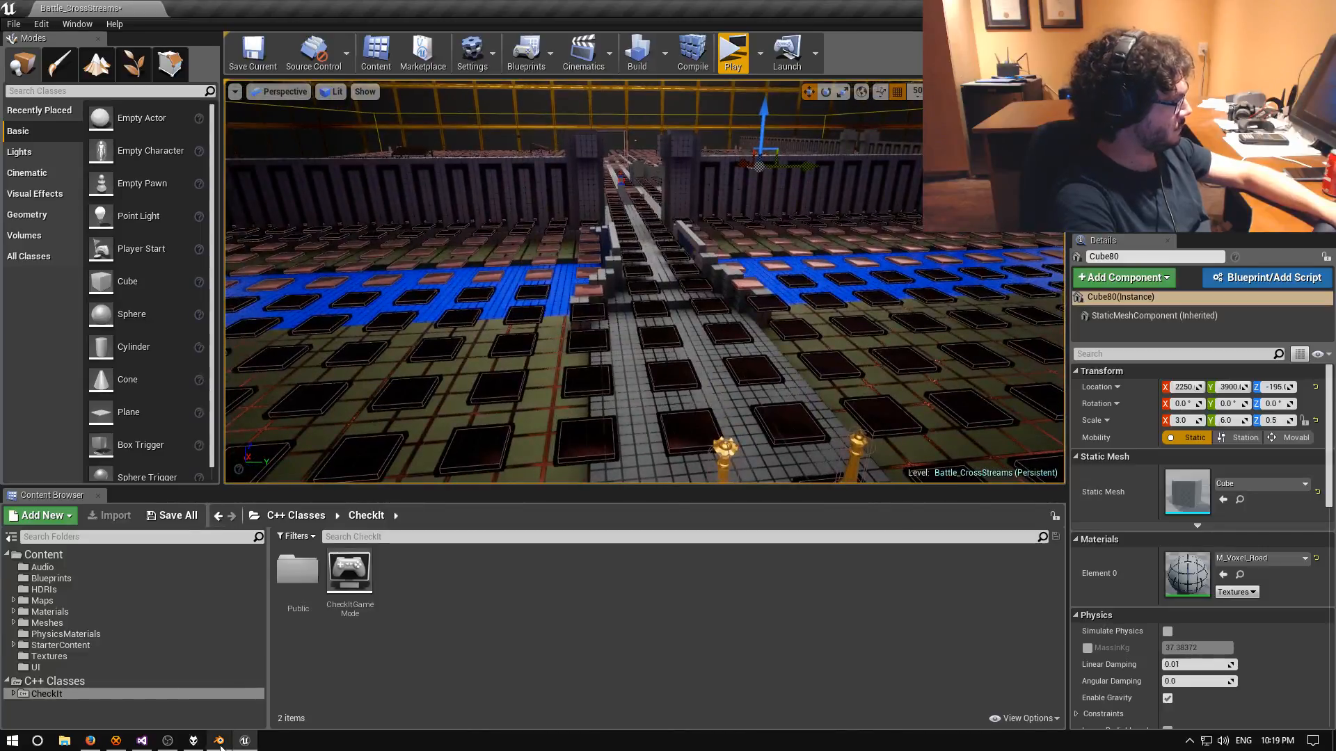
# Switch to Blender, save the small fountain file over itself, and open CheckIt-CrossStream-DecorationBase.blend from the recent files.
pyautogui.click(220, 743)
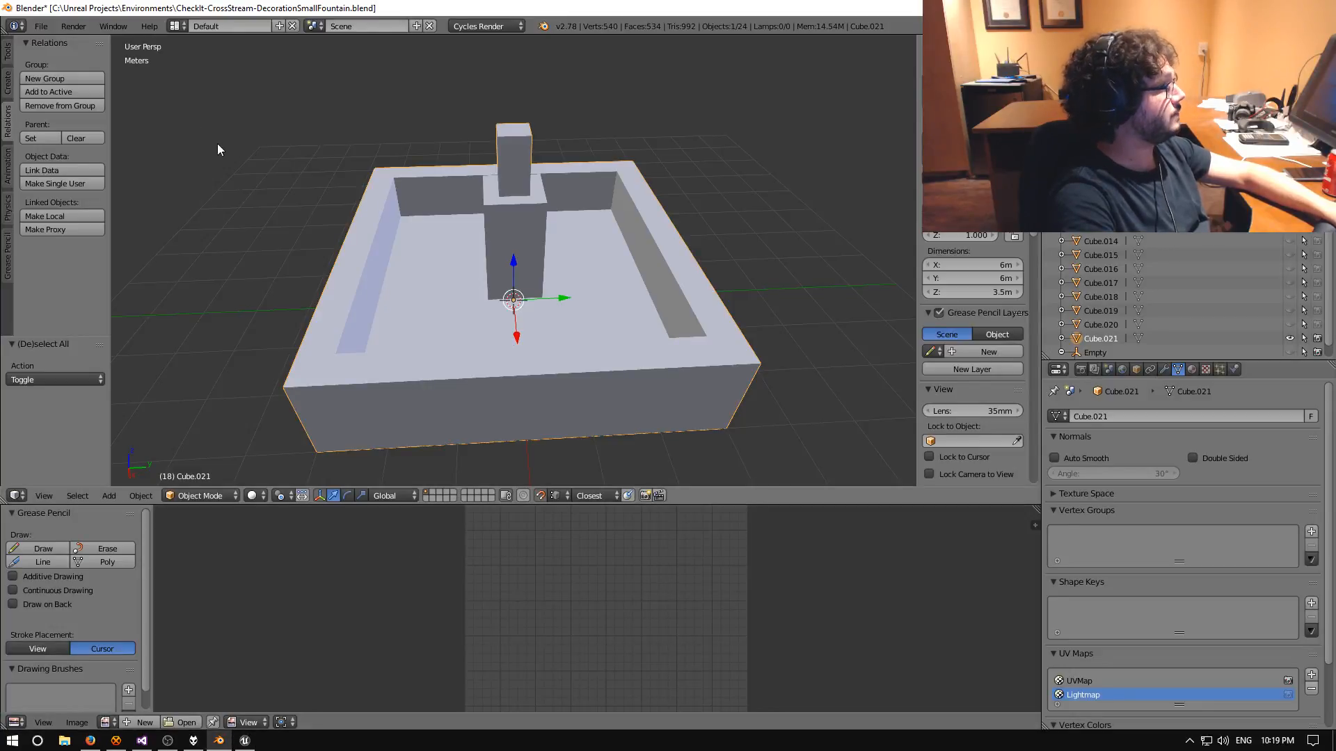
pyautogui.hotkey('ctrl', 's')
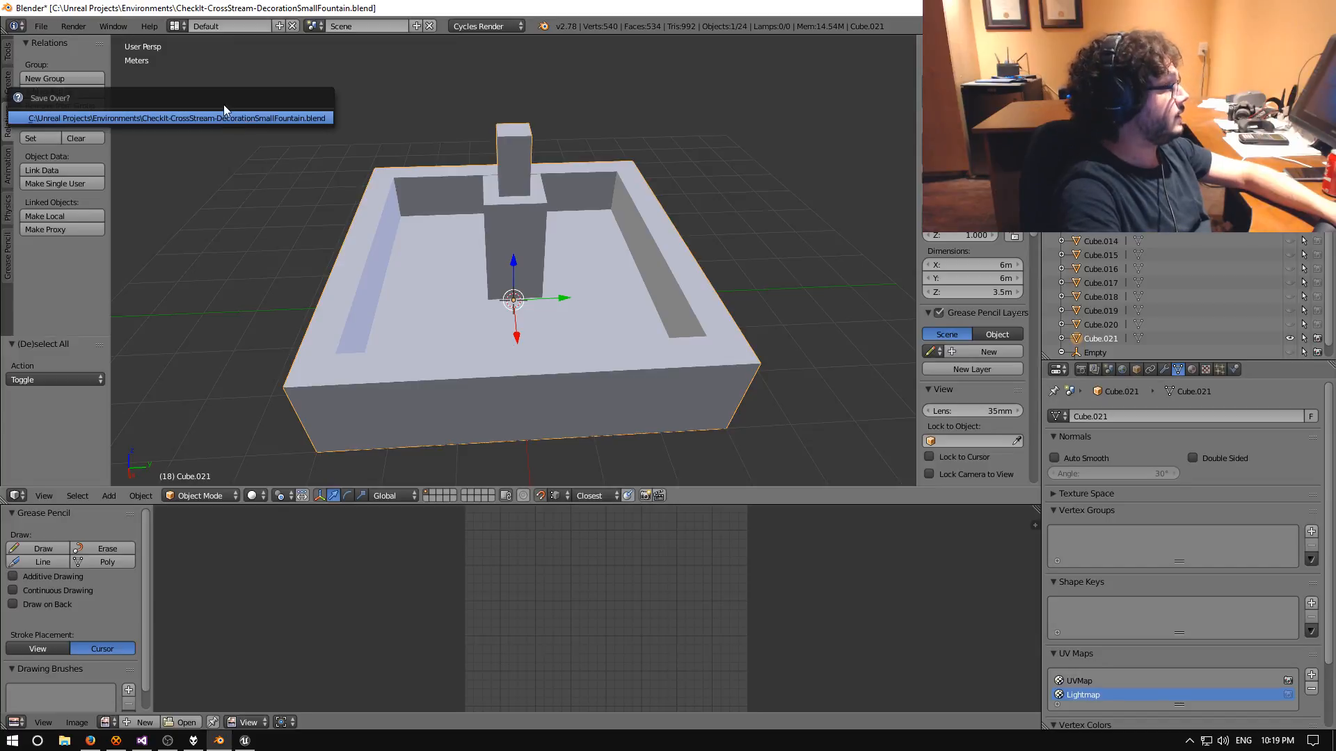
pyautogui.click(223, 111)
pyautogui.click(42, 26)
pyautogui.moveTo(83, 70)
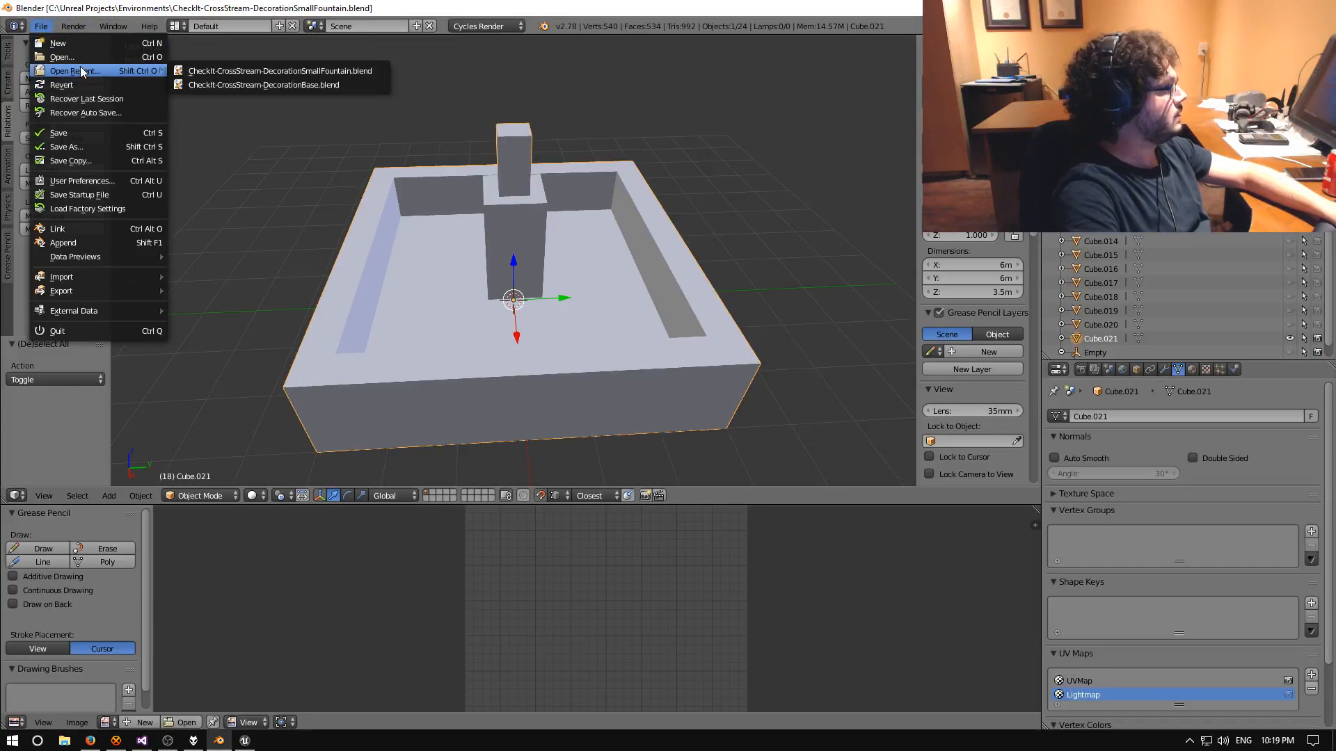
pyautogui.click(233, 85)
# Delete the basin object Cube.021 from the decoration base scene.
pyautogui.scroll(-12, 489, 202)
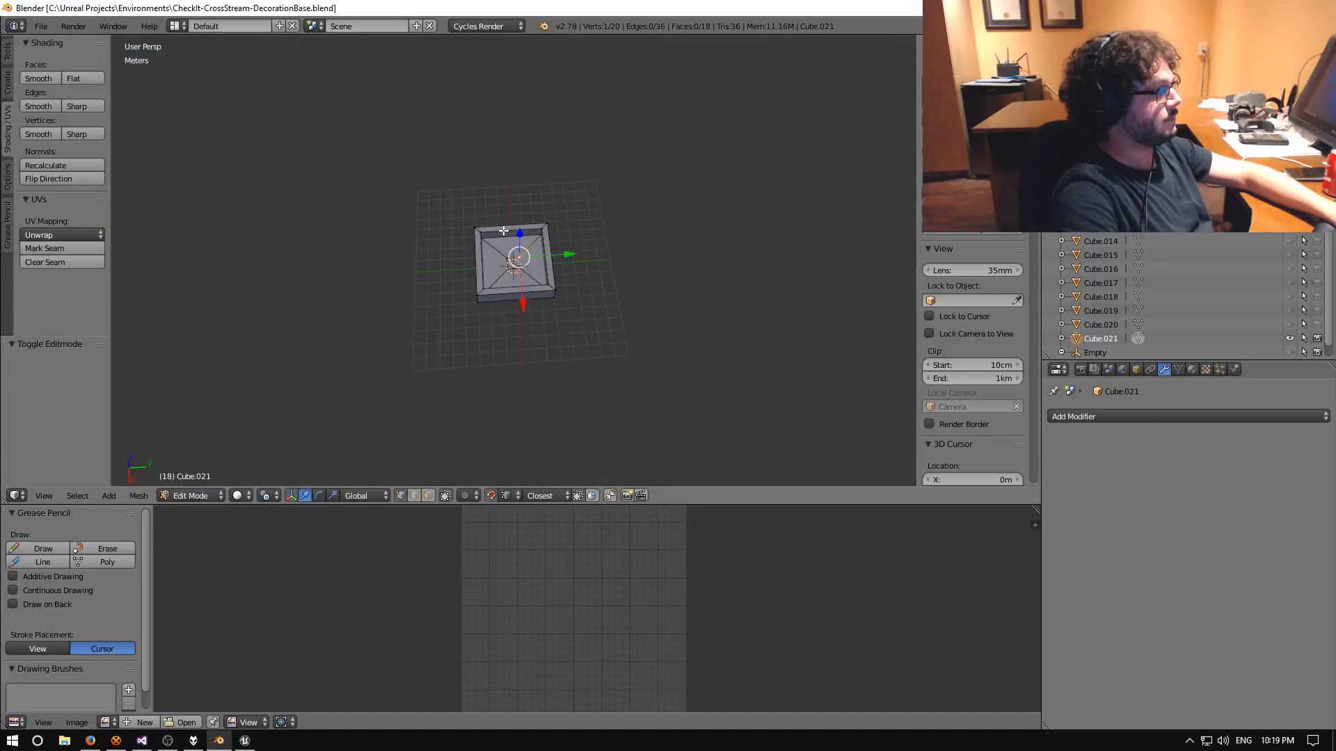
pyautogui.moveTo(494, 209); pyautogui.dragTo(491, 179, button='middle')
pyautogui.scroll(9, 491, 179)
pyautogui.moveTo(484, 225); pyautogui.dragTo(481, 275, button='middle')
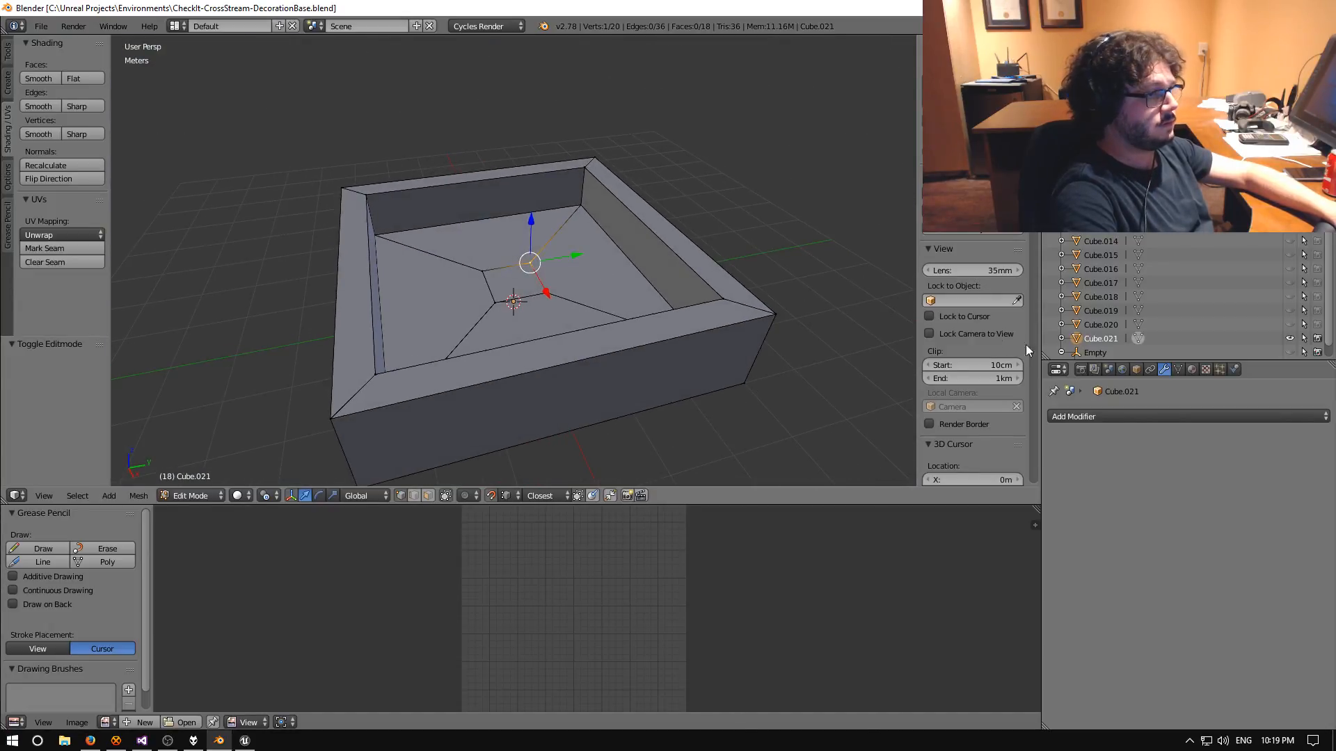
pyautogui.rightClick(1097, 339)
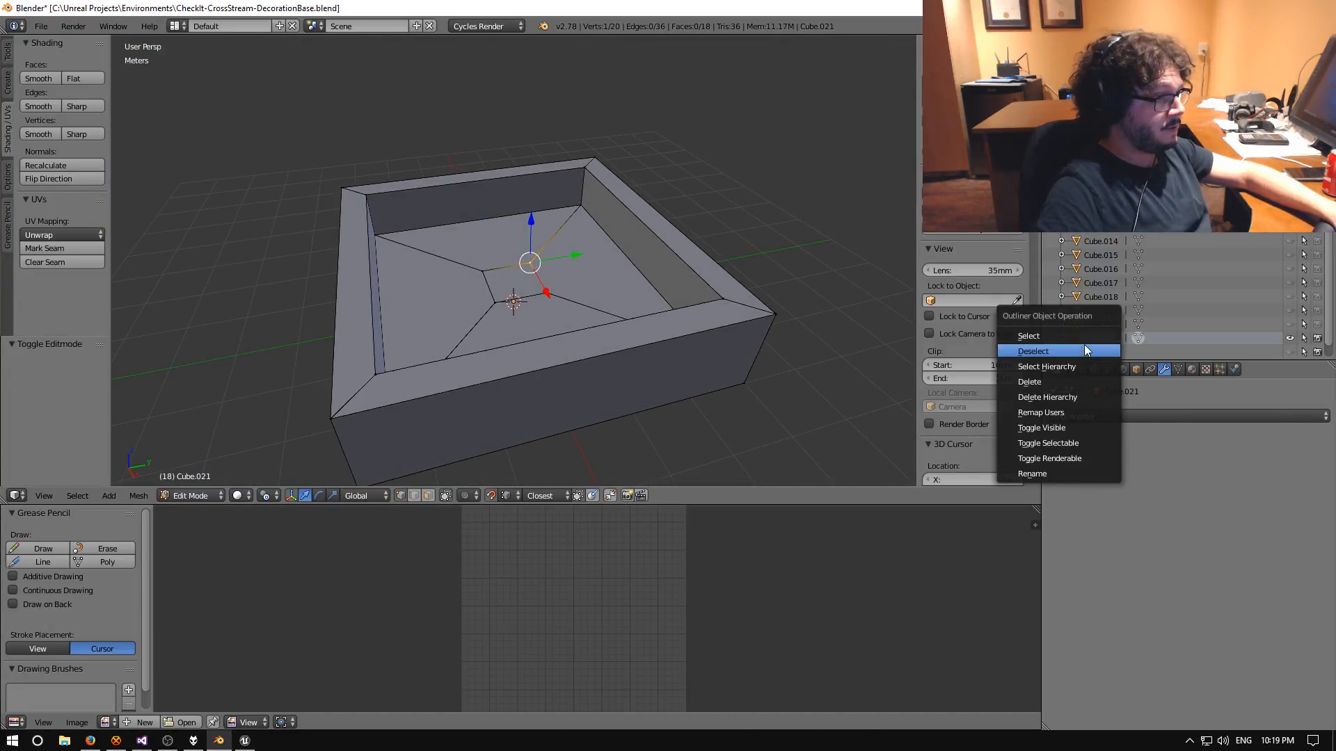
pyautogui.click(1075, 379)
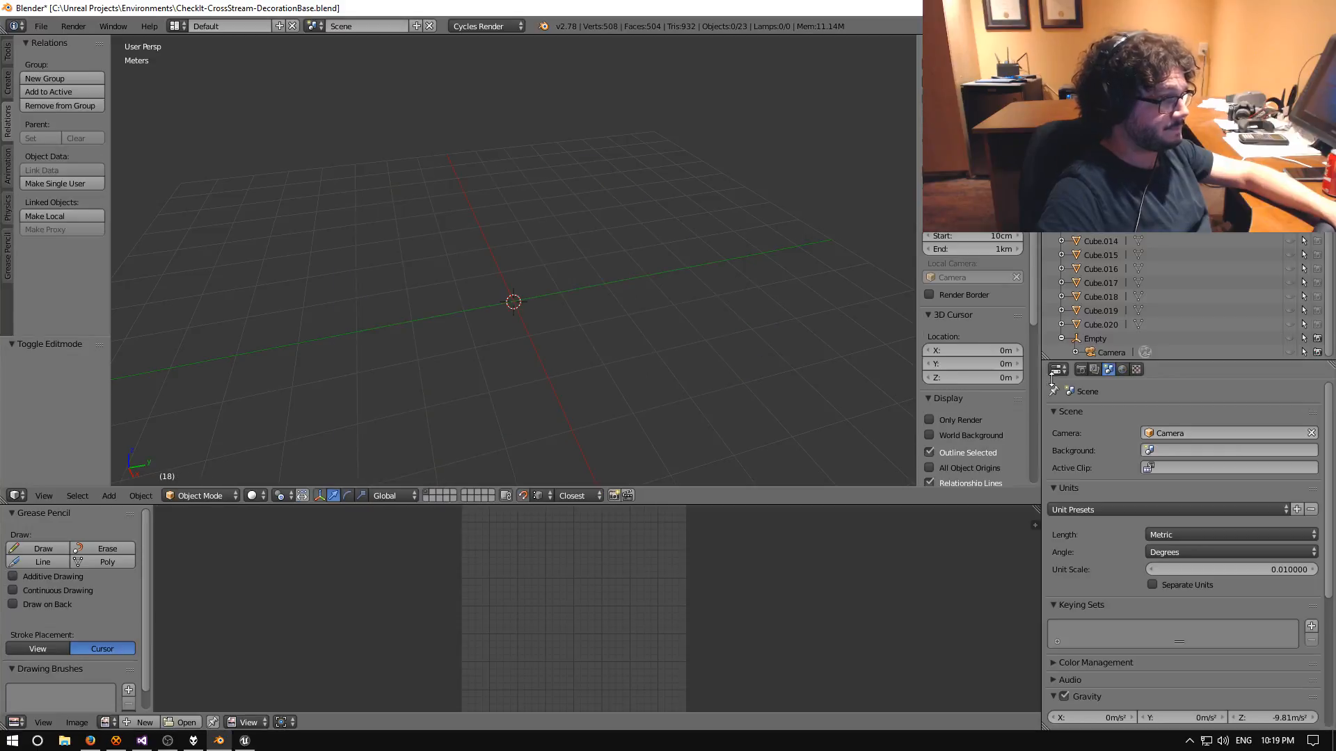
# Add a cube at the origin and set its dimensions to 10 cm in X, 10 cm in Y and 30 cm in Z.
pyautogui.click(111, 495)
pyautogui.moveTo(118, 481)
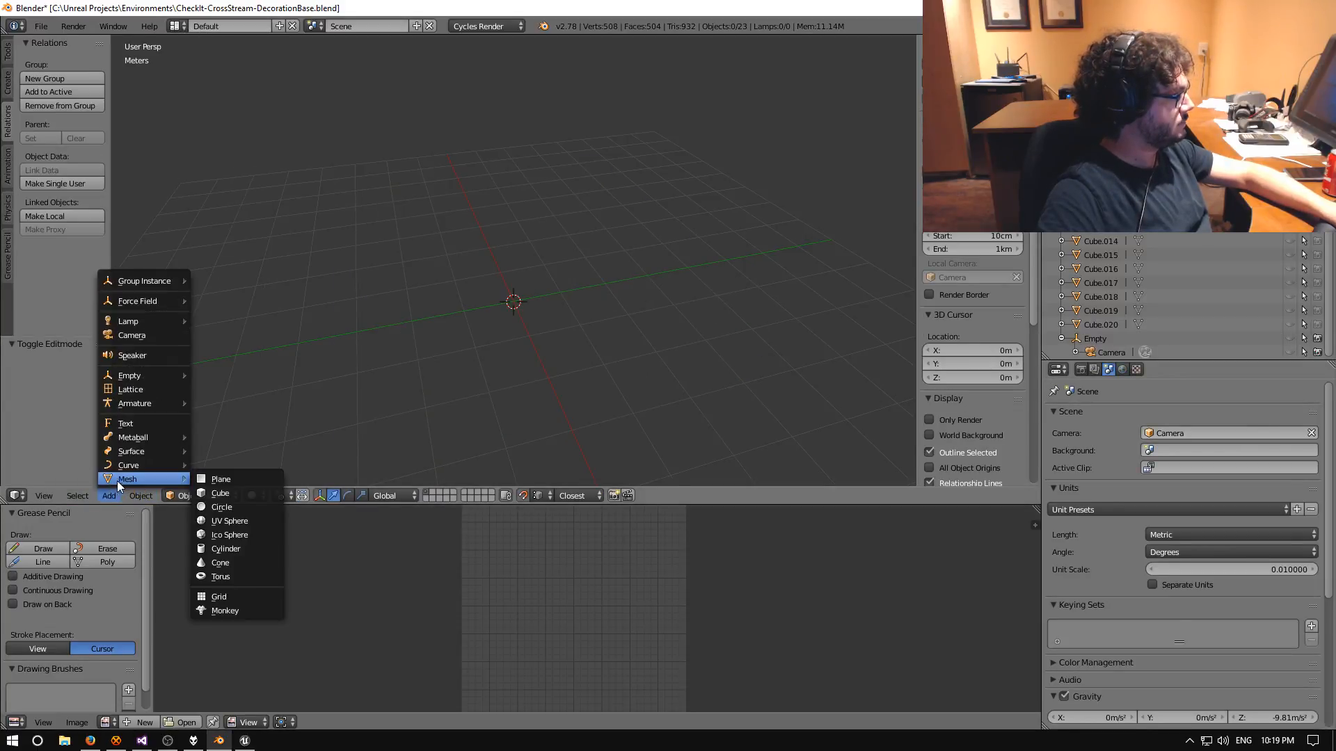
pyautogui.click(232, 494)
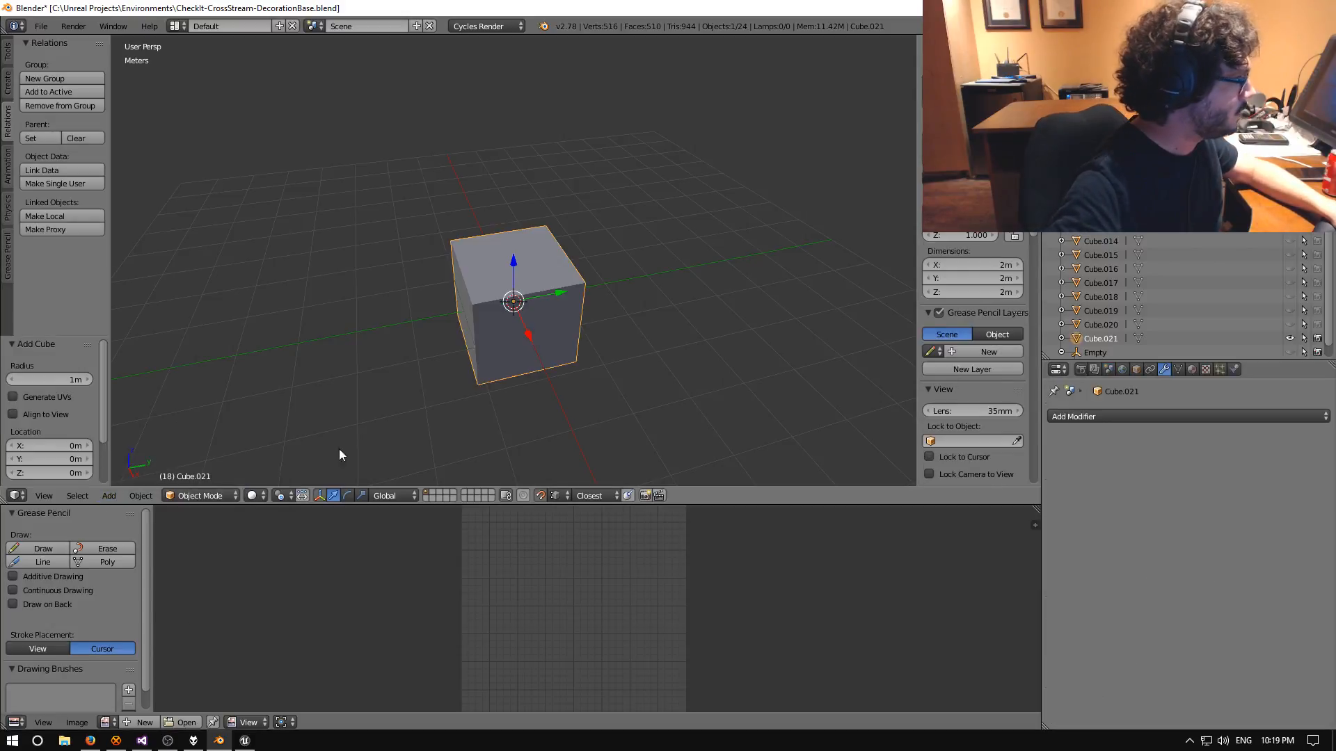
pyautogui.click(987, 263)
pyautogui.write('10cm')
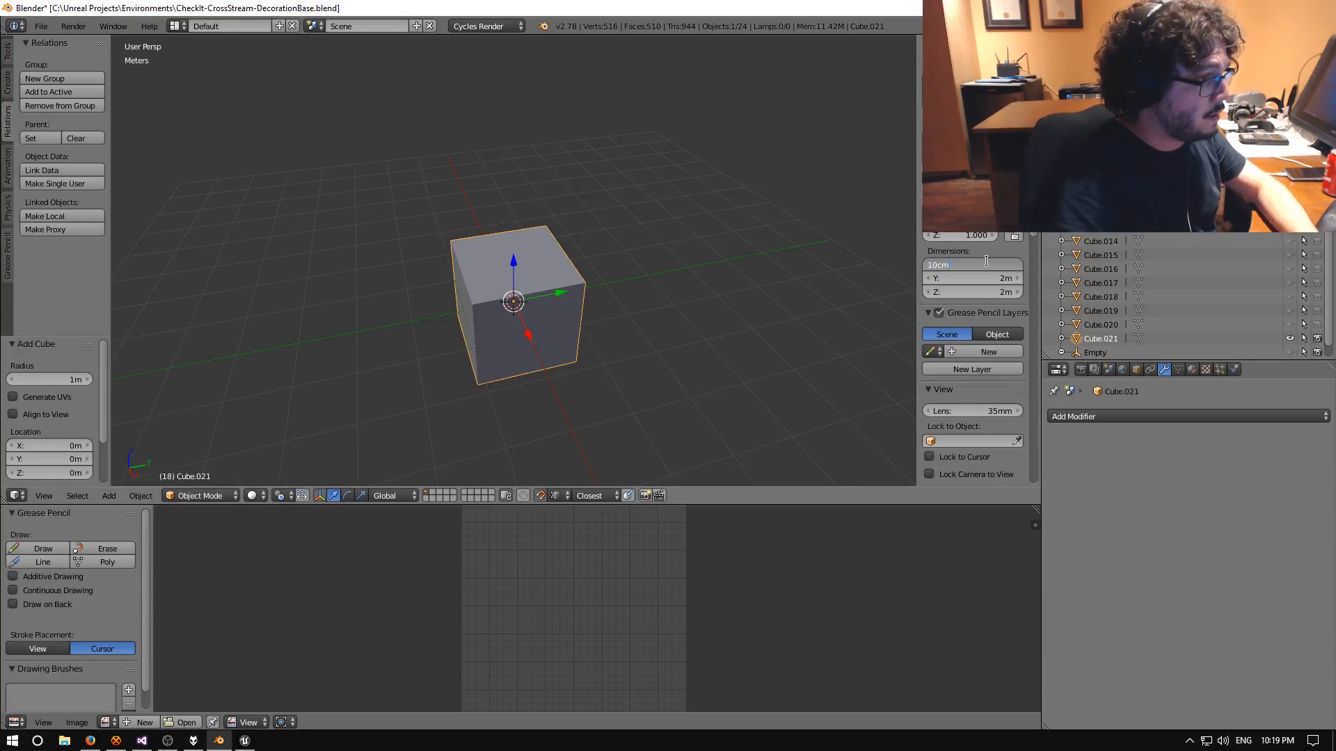
pyautogui.press('Tab')
pyautogui.write('10cm')
pyautogui.press('Tab')
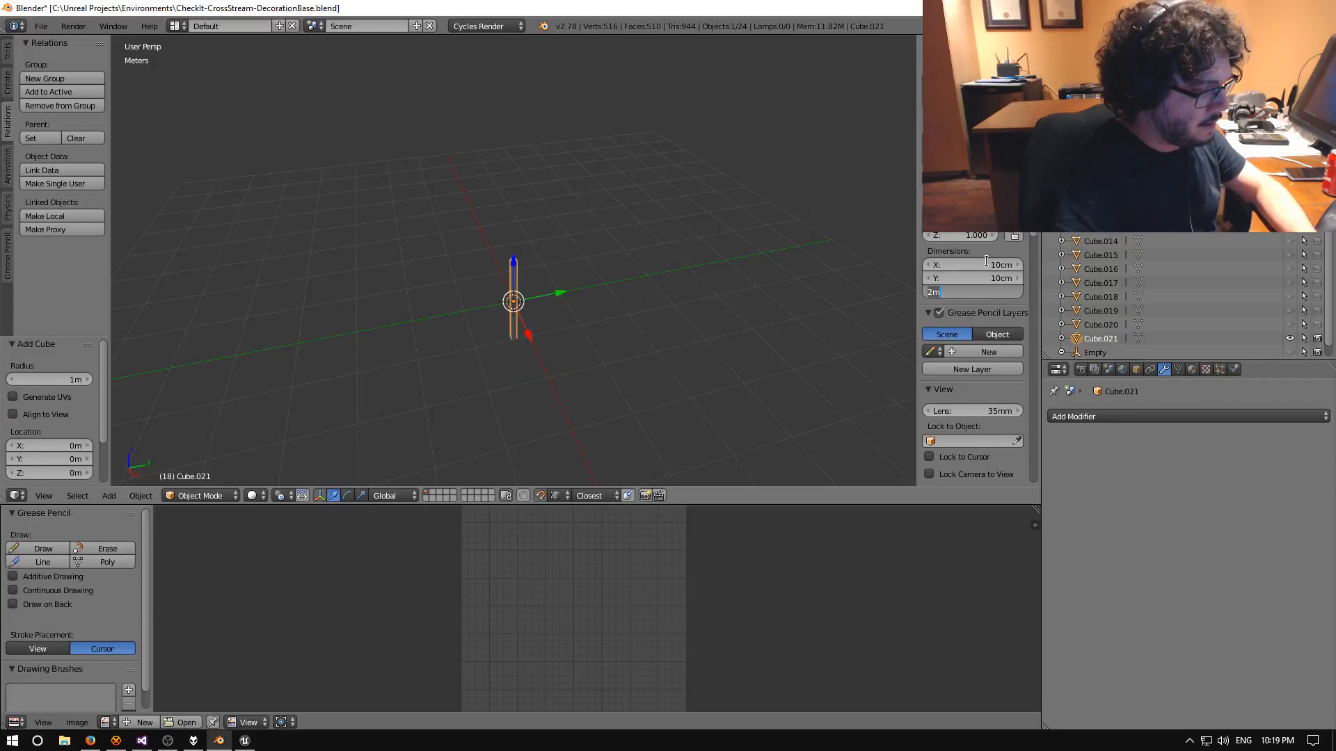
pyautogui.write('30cm')
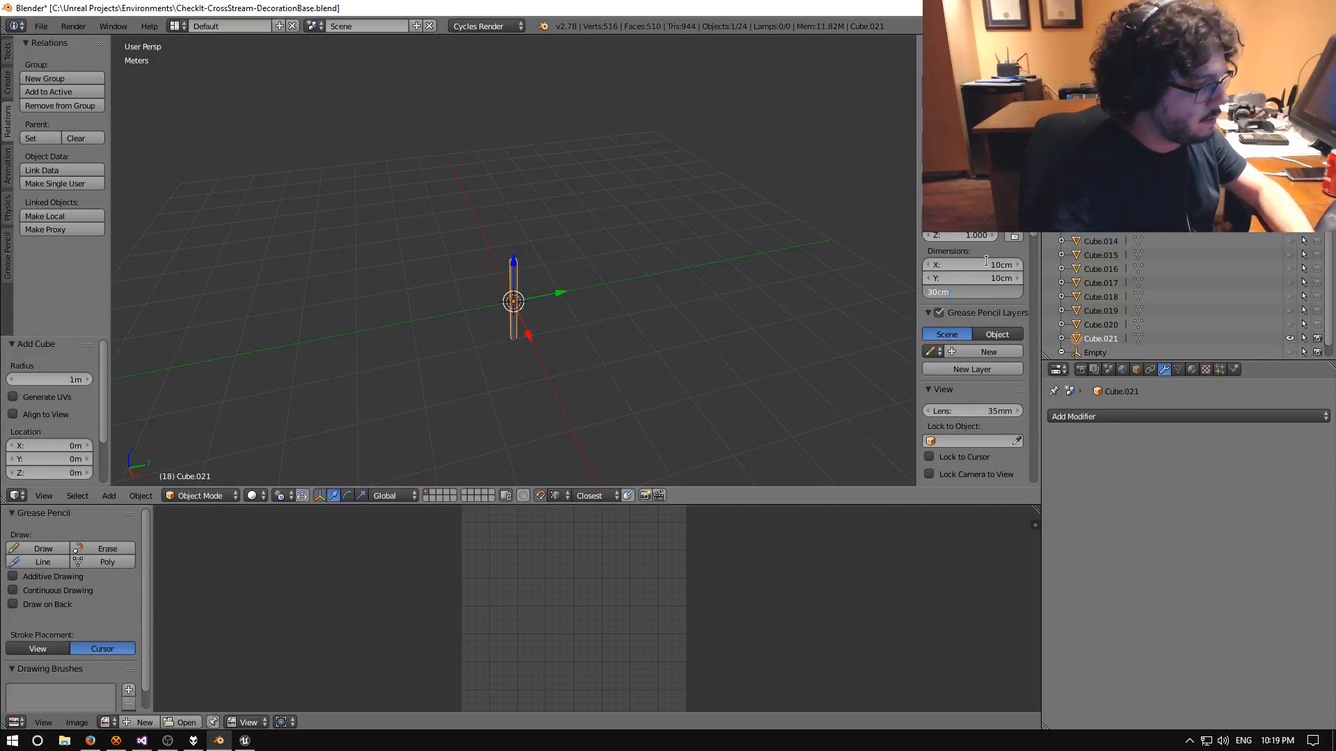
pyautogui.press('Return')
# Set the post's Z dimension to 40 cm.
pyautogui.moveTo(596, 260); pyautogui.dragTo(546, 362, button='middle')
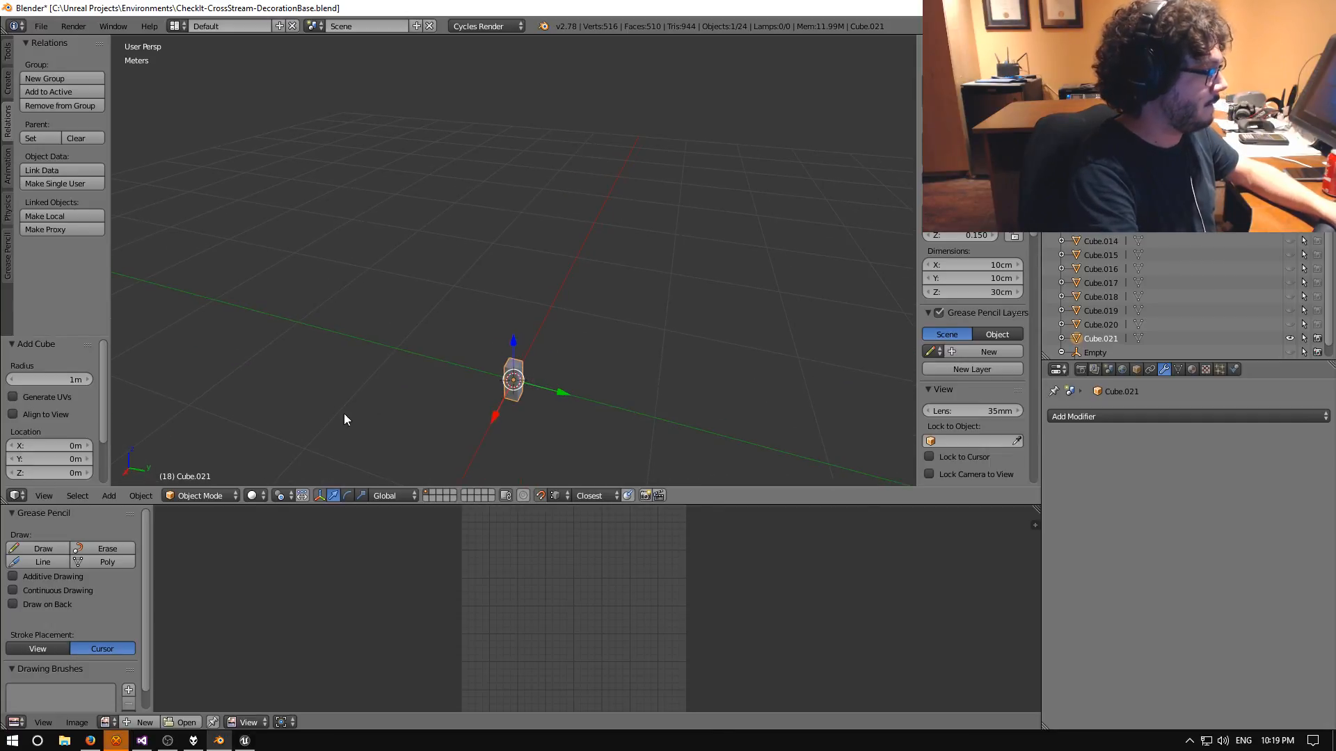
pyautogui.moveTo(346, 417); pyautogui.dragTo(563, 402, button='middle')
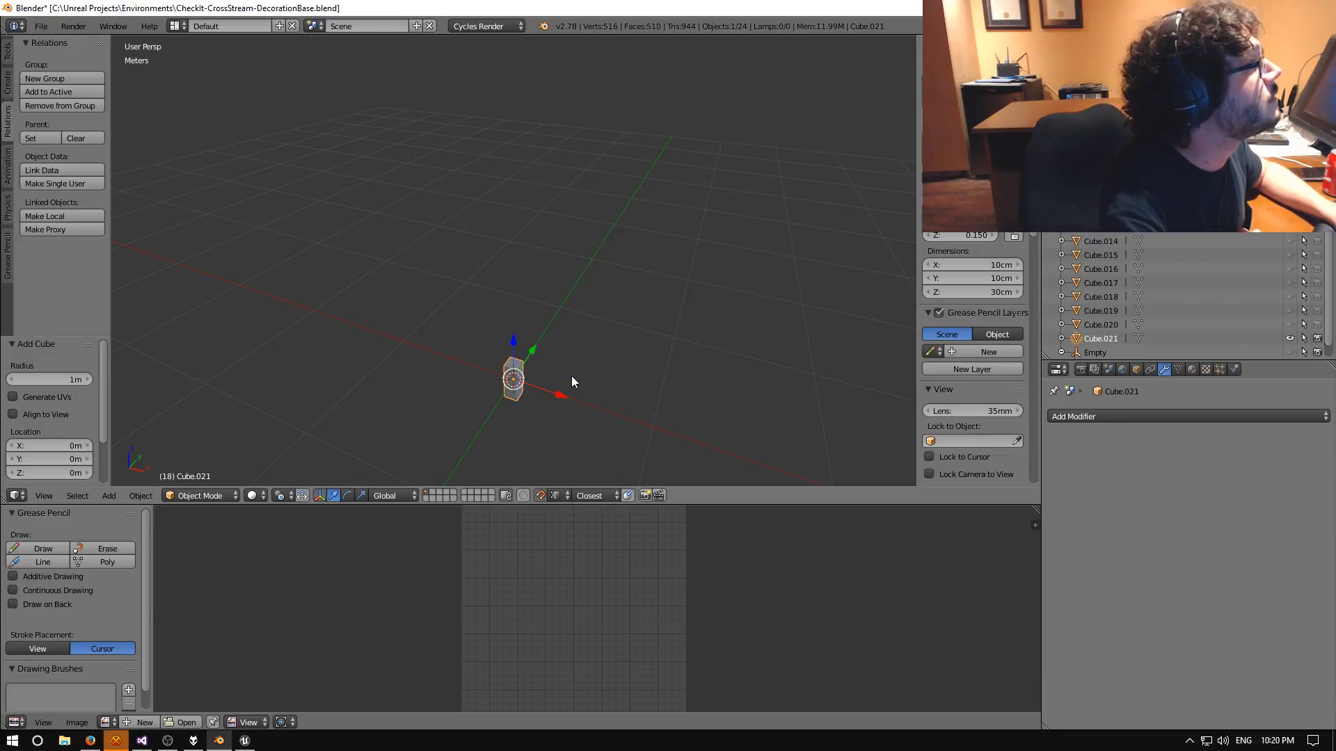
pyautogui.moveTo(566, 379); pyautogui.dragTo(608, 326, button='middle')
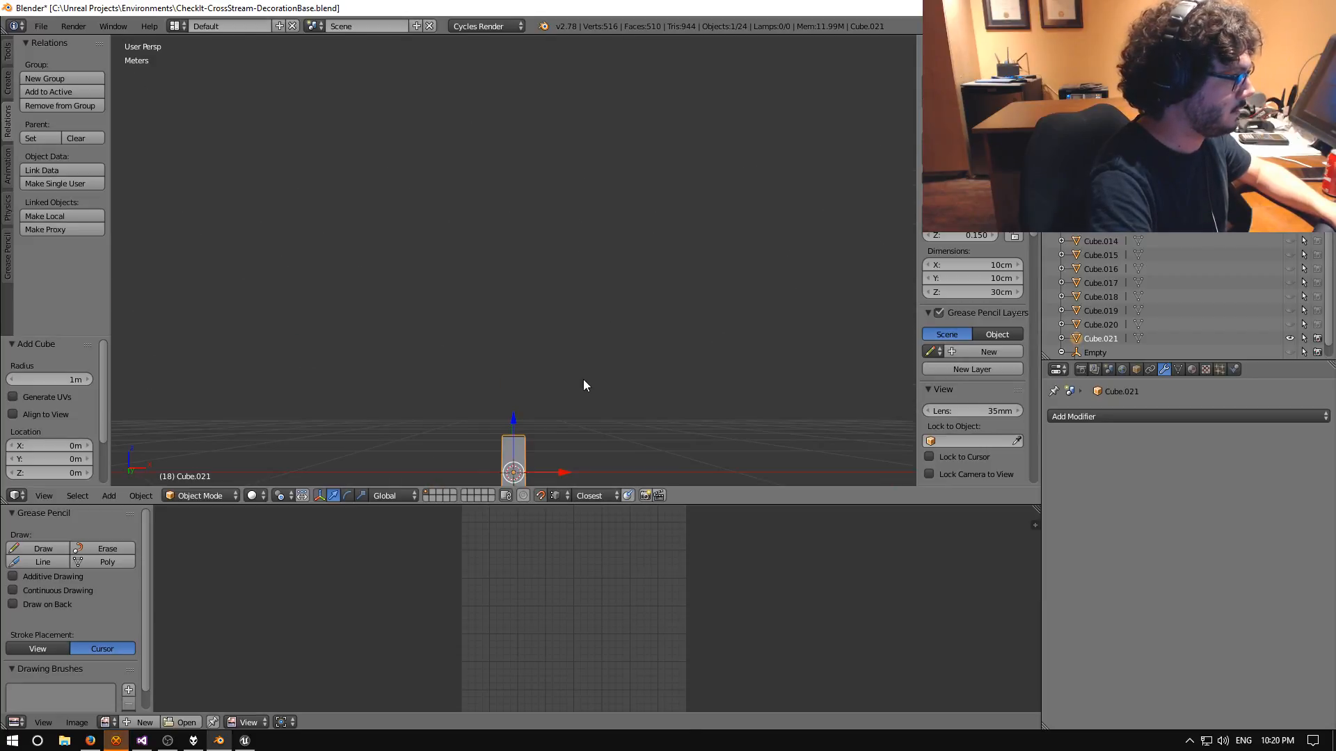
pyautogui.moveTo(583, 385); pyautogui.dragTo(708, 416, button='middle')
pyautogui.click(988, 291)
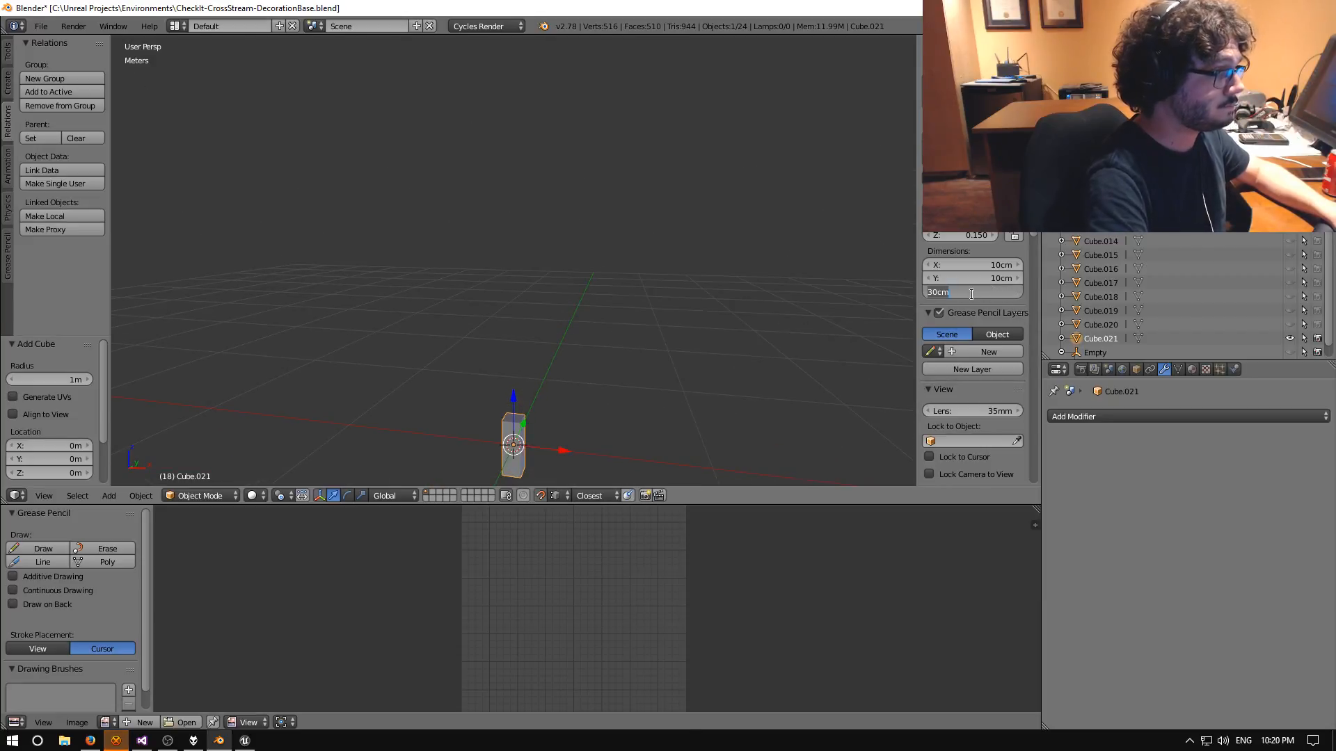
pyautogui.write('40')
pyautogui.press('Return')
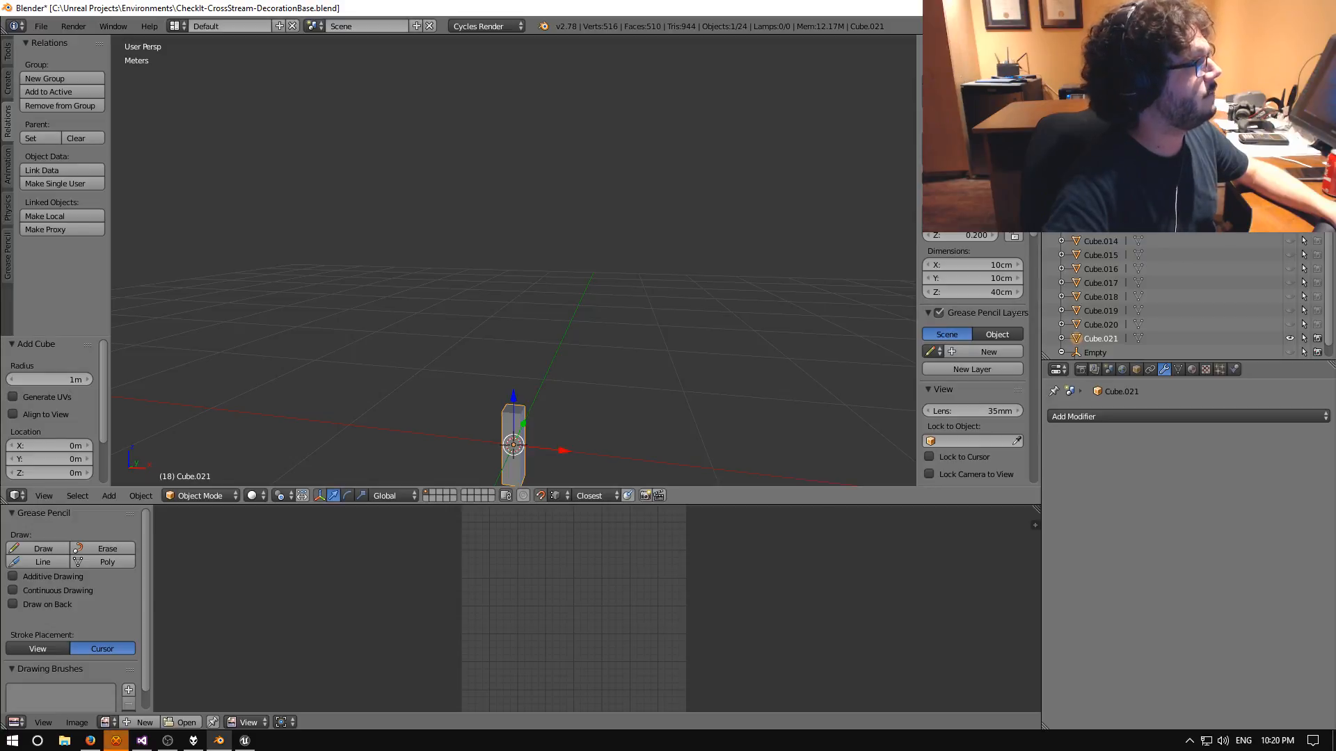
# Raise the post by 0.2 along Z so it stands on the grid, and apply its rotation, scale and location.
pyautogui.write('0.2')
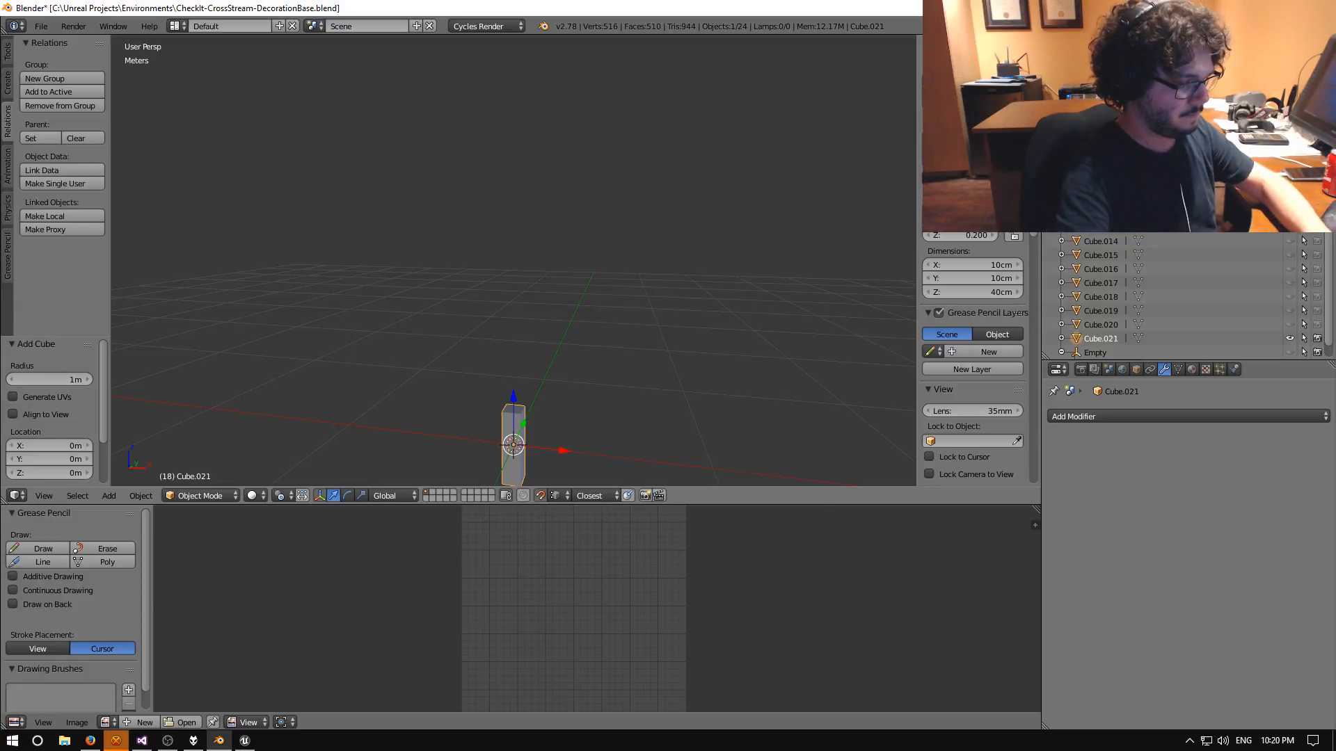
pyautogui.press('Return')
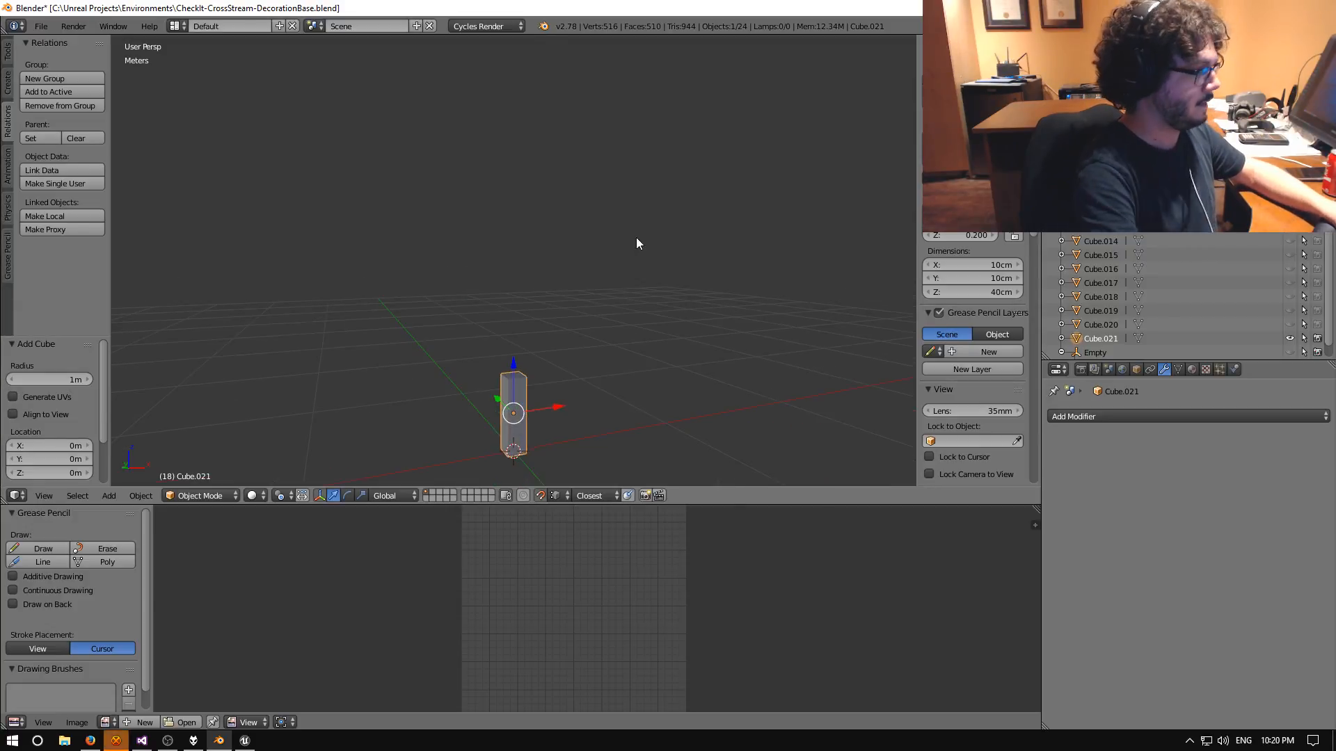
pyautogui.hotkey('ctrl', 'a')
pyautogui.click(602, 290)
pyautogui.hotkey('ctrl', 'a')
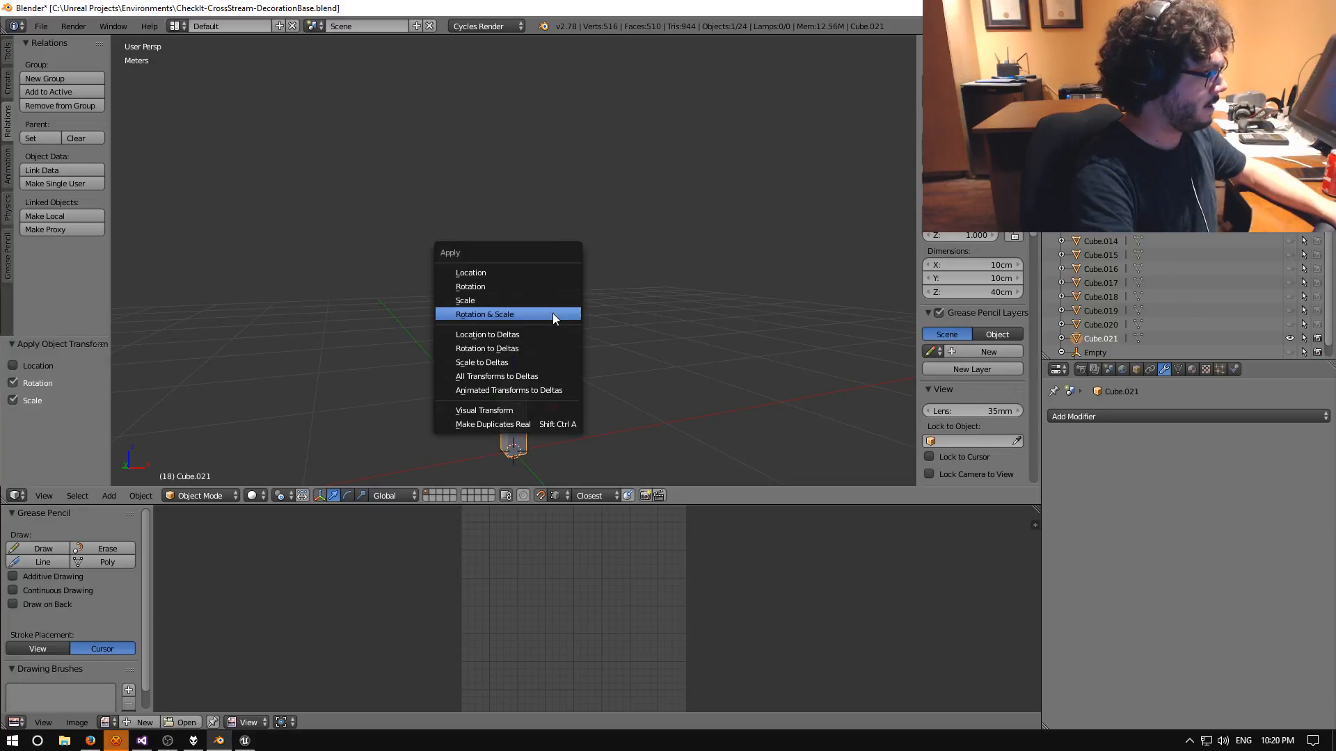
pyautogui.click(509, 274)
# Frame the post in the 3D viewport and switch it to Edit Mode.
pyautogui.moveTo(588, 356); pyautogui.dragTo(459, 370, button='middle')
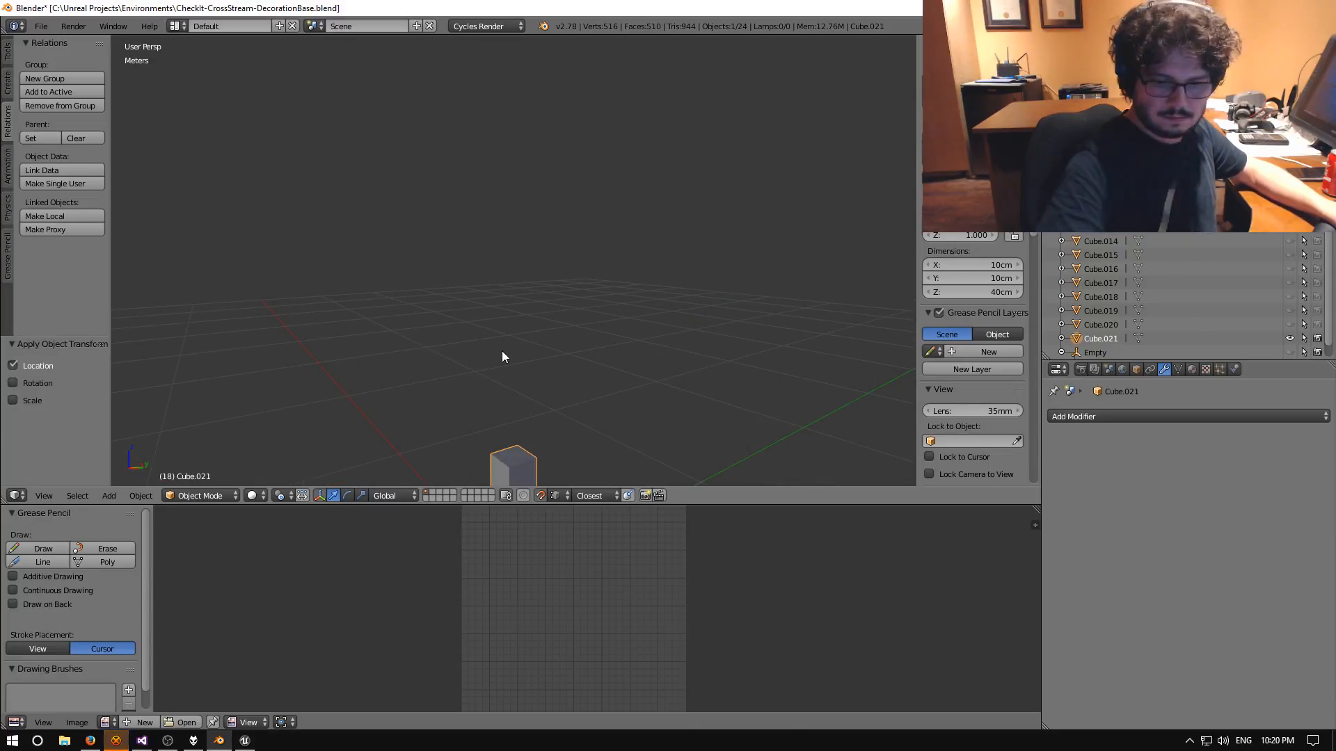
pyautogui.press('KP_Decimal')
pyautogui.moveTo(473, 373); pyautogui.dragTo(546, 358, button='middle')
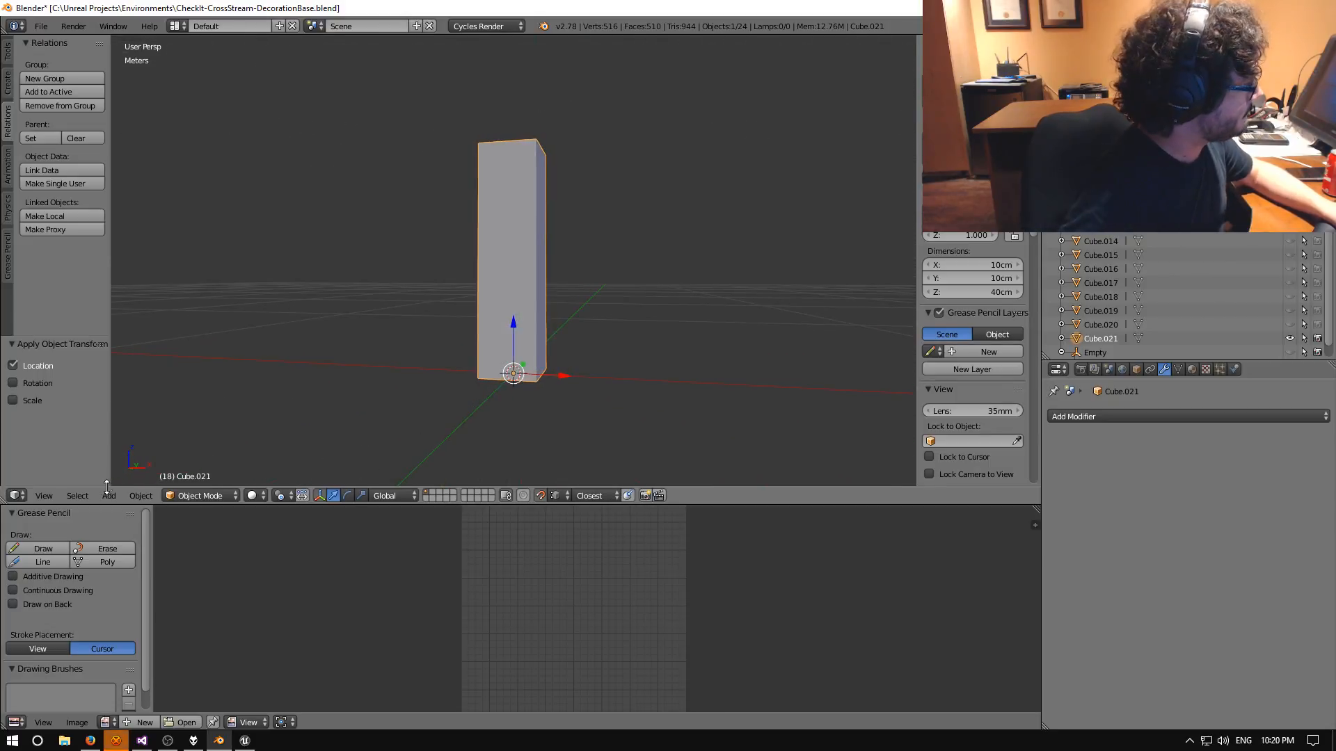
pyautogui.click(17, 496)
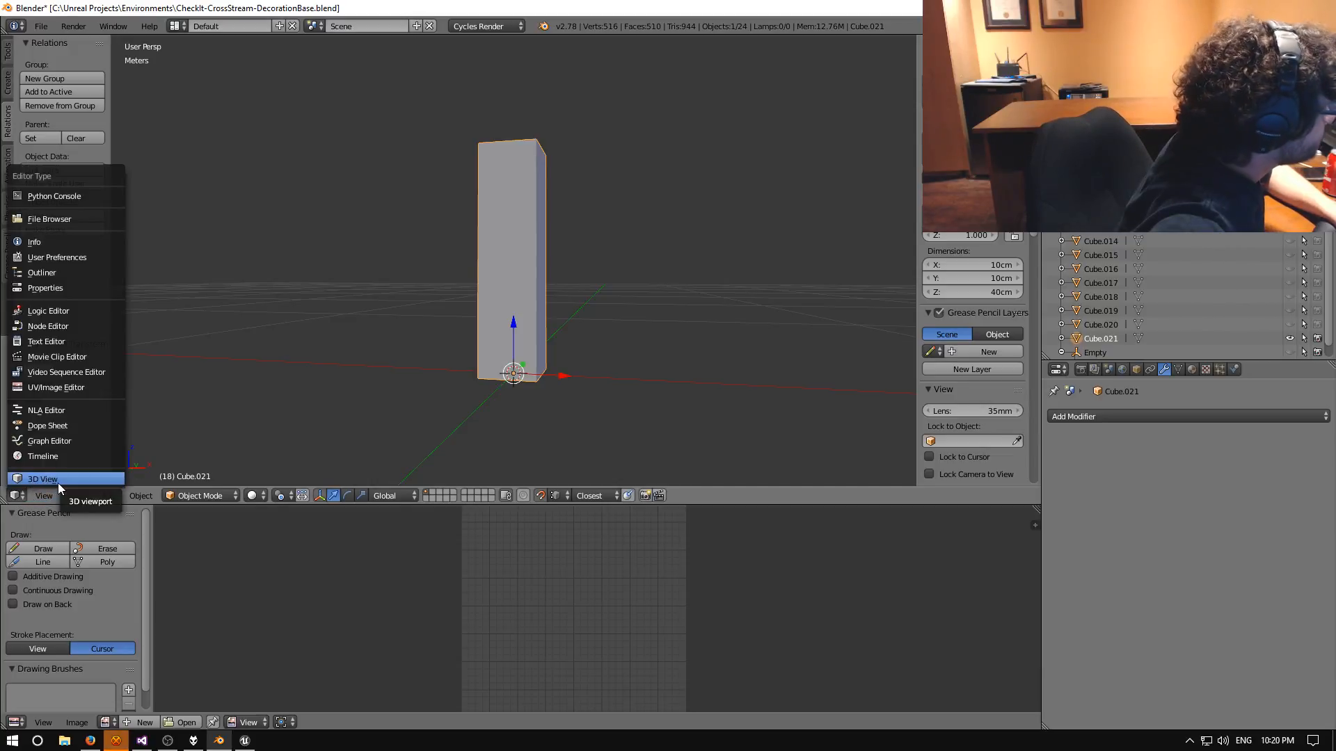
pyautogui.click(76, 479)
pyautogui.click(206, 495)
pyautogui.click(194, 465)
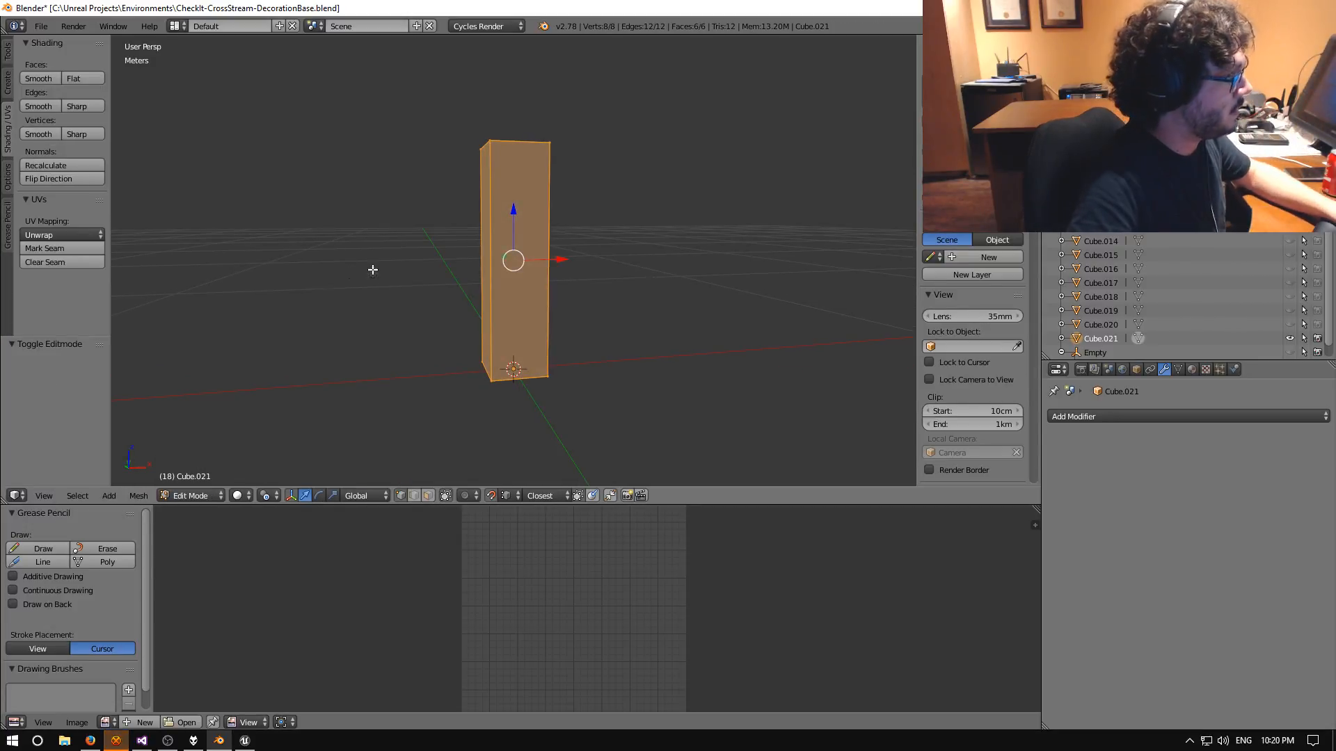
# Select the post's four vertical edges, subdivide them with 3 cuts, and clear the selection.
pyautogui.click(411, 498)
pyautogui.rightClick(501, 225)
pyautogui.keyDown('shift'); pyautogui.rightClick(544, 215); pyautogui.keyUp('shift')
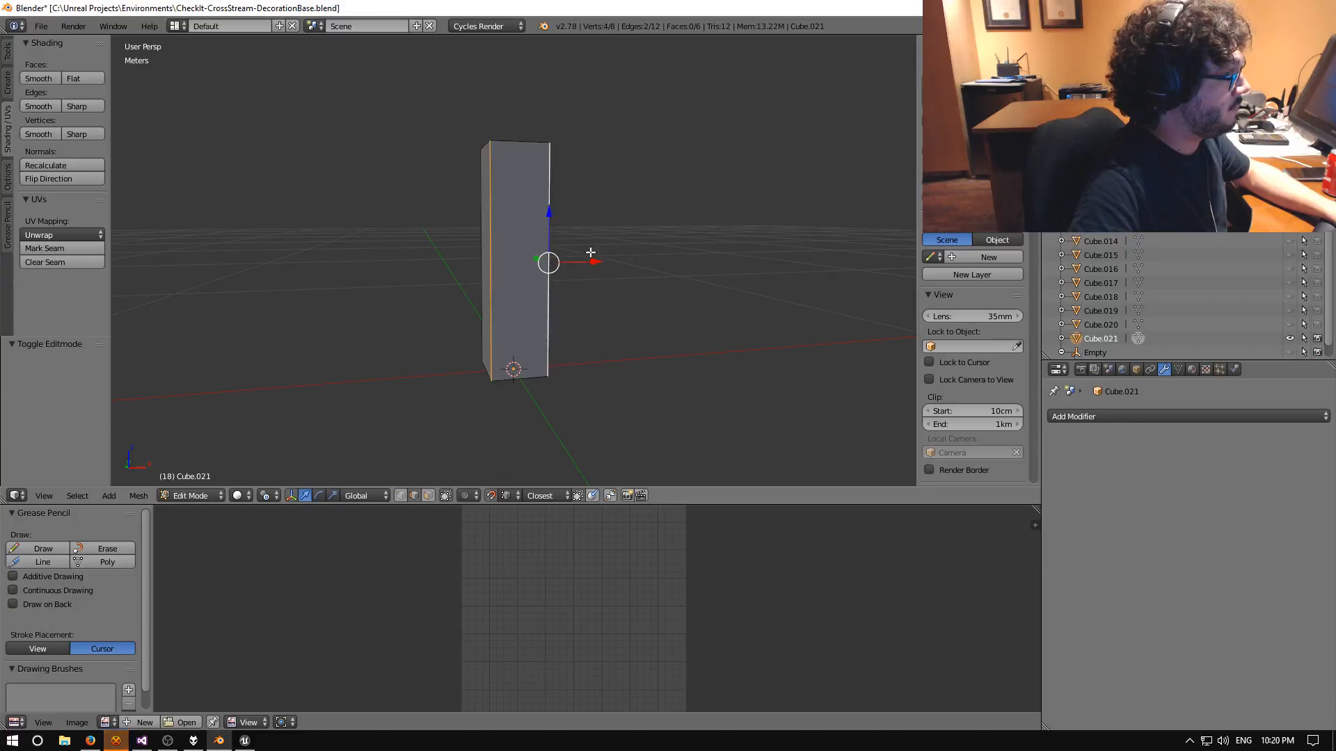
pyautogui.moveTo(591, 253); pyautogui.dragTo(326, 256, button='middle')
pyautogui.keyDown('shift'); pyautogui.rightClick(544, 249); pyautogui.keyUp('shift')
pyautogui.keyDown('shift'); pyautogui.rightClick(515, 254); pyautogui.keyUp('shift')
pyautogui.press('space')
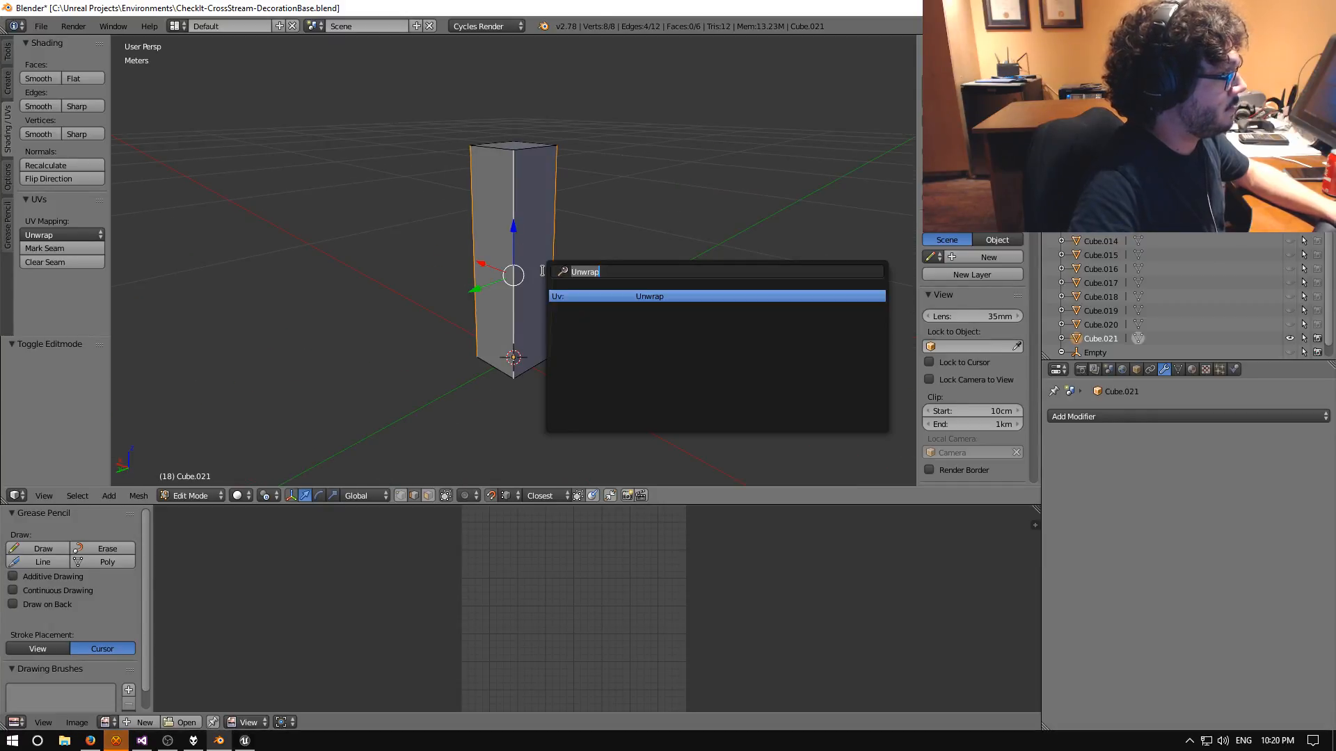
pyautogui.write('subdi')
pyautogui.press('Down')
pyautogui.press('Down')
pyautogui.press('Down')
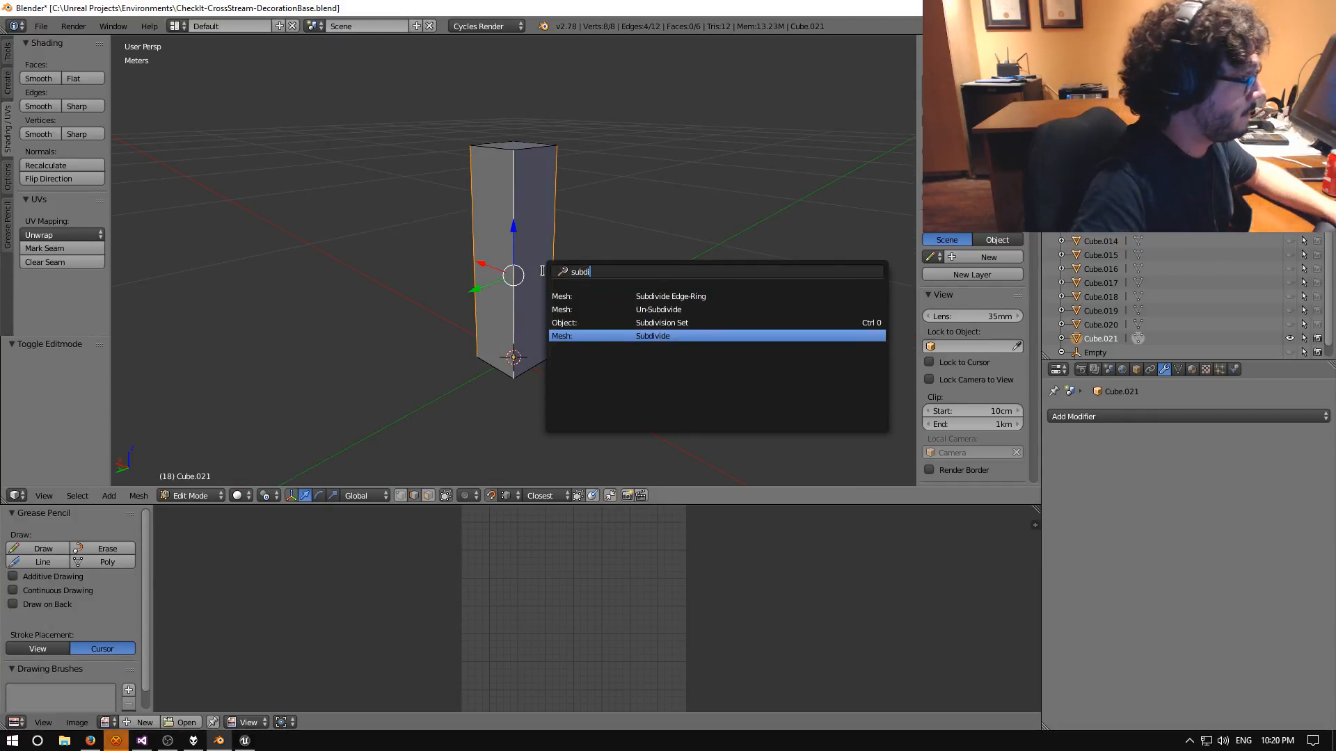
pyautogui.press('Return')
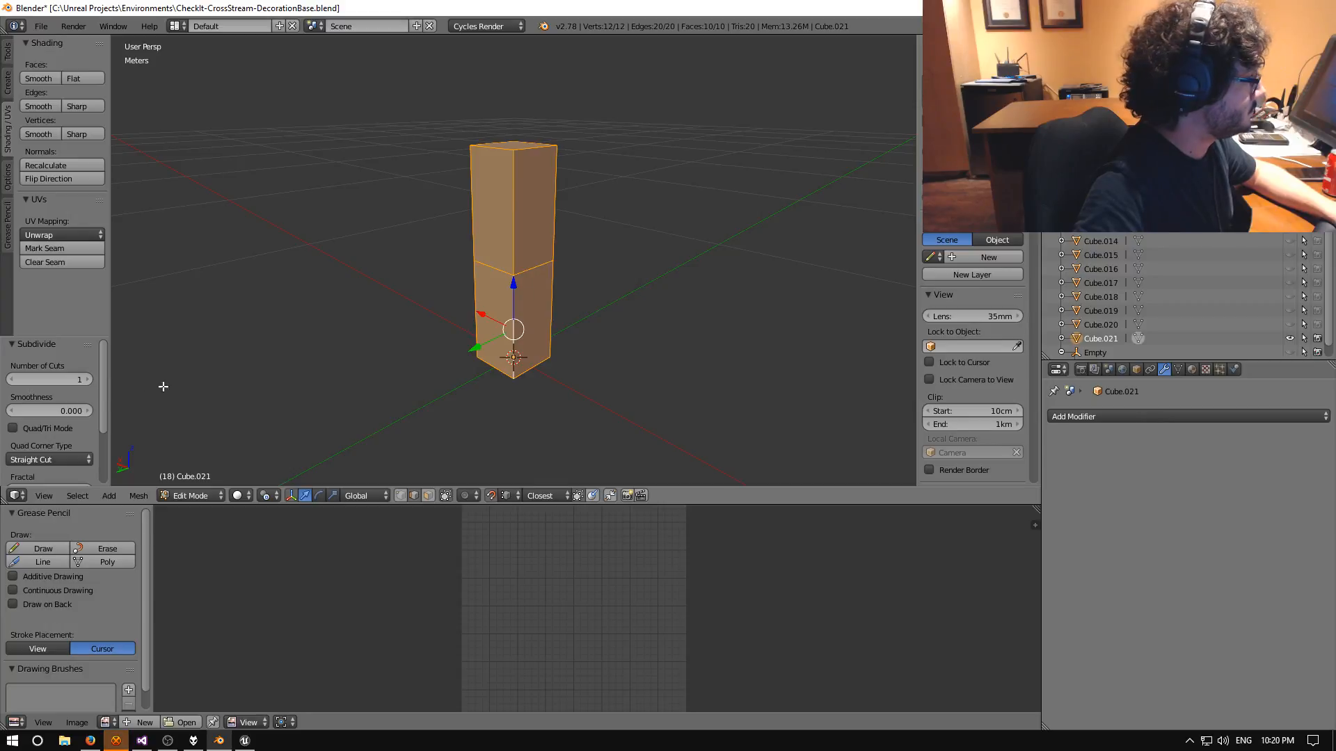
pyautogui.click(88, 380)
pyautogui.click(87, 380)
pyautogui.moveTo(359, 339); pyautogui.dragTo(529, 339, button='middle')
pyautogui.press('a')
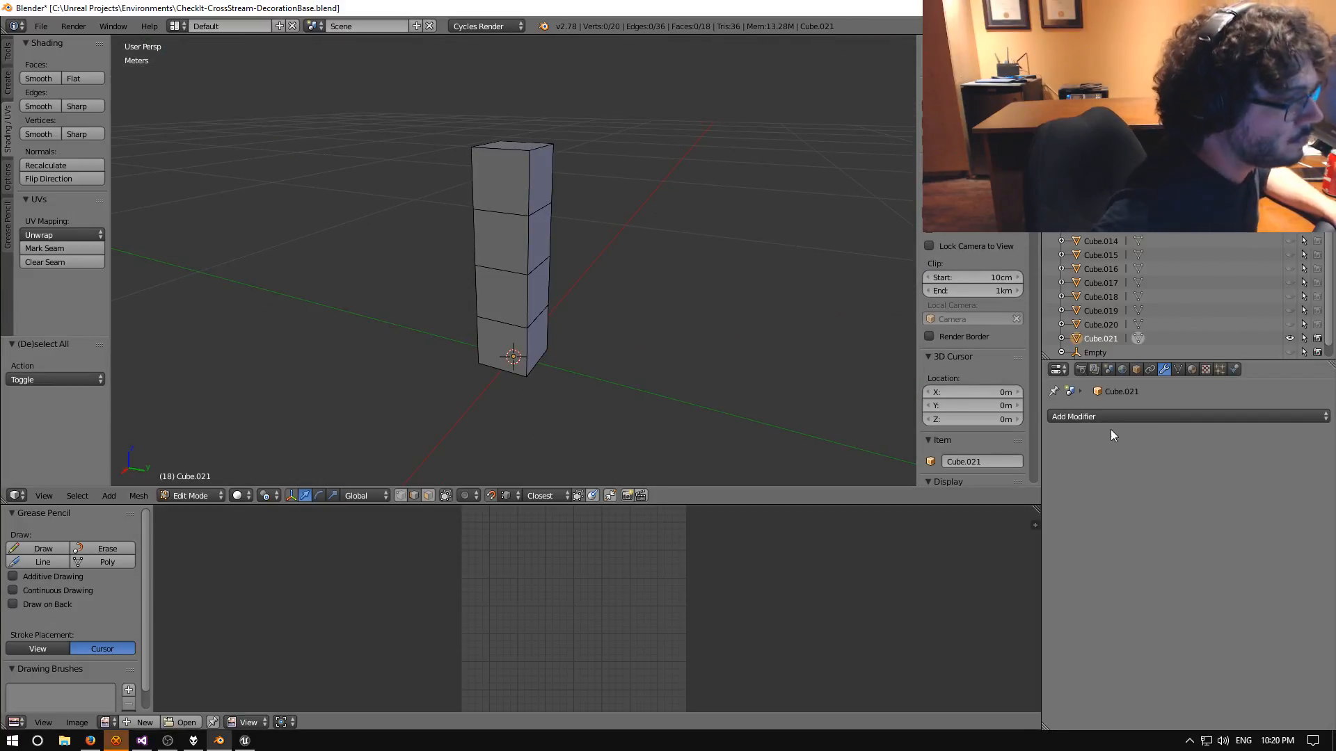
# Add a material slot to the post with all its faces selected, and create a new material named Hand in it.
pyautogui.click(1192, 369)
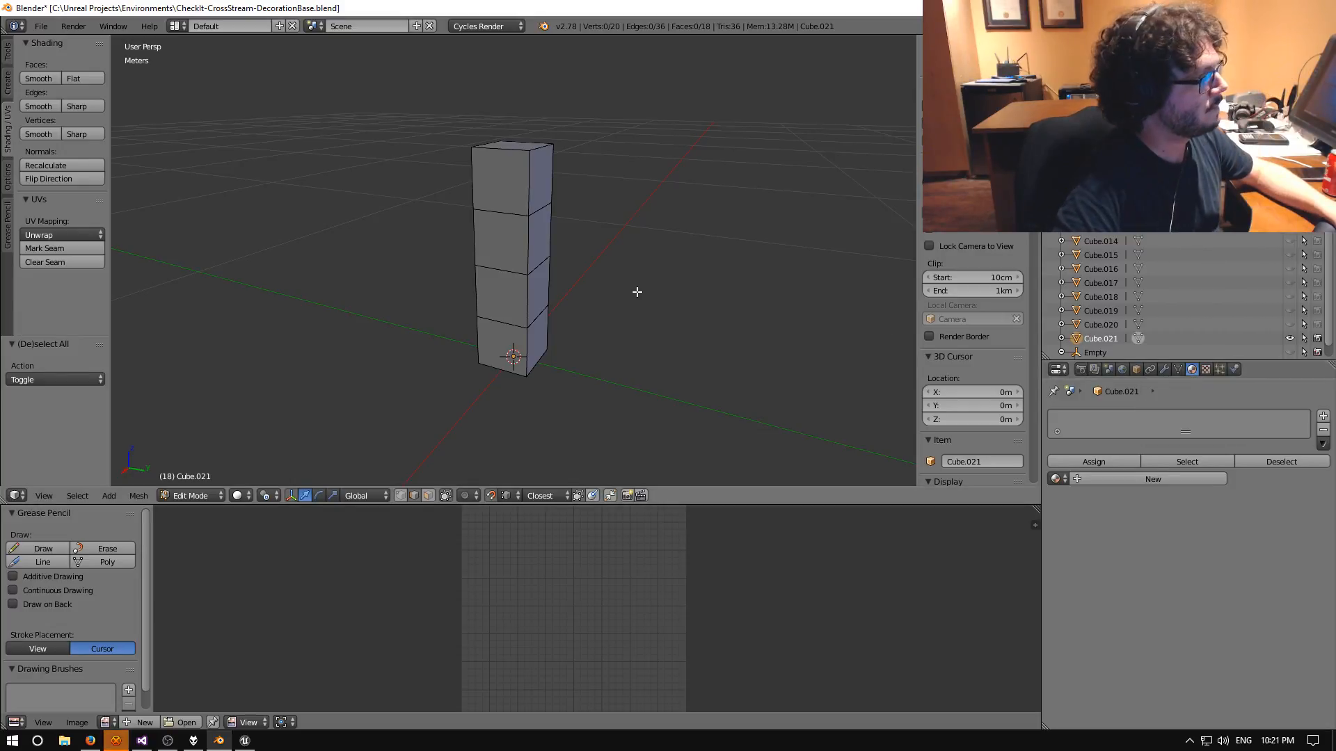
pyautogui.moveTo(637, 291); pyautogui.dragTo(556, 286, button='middle')
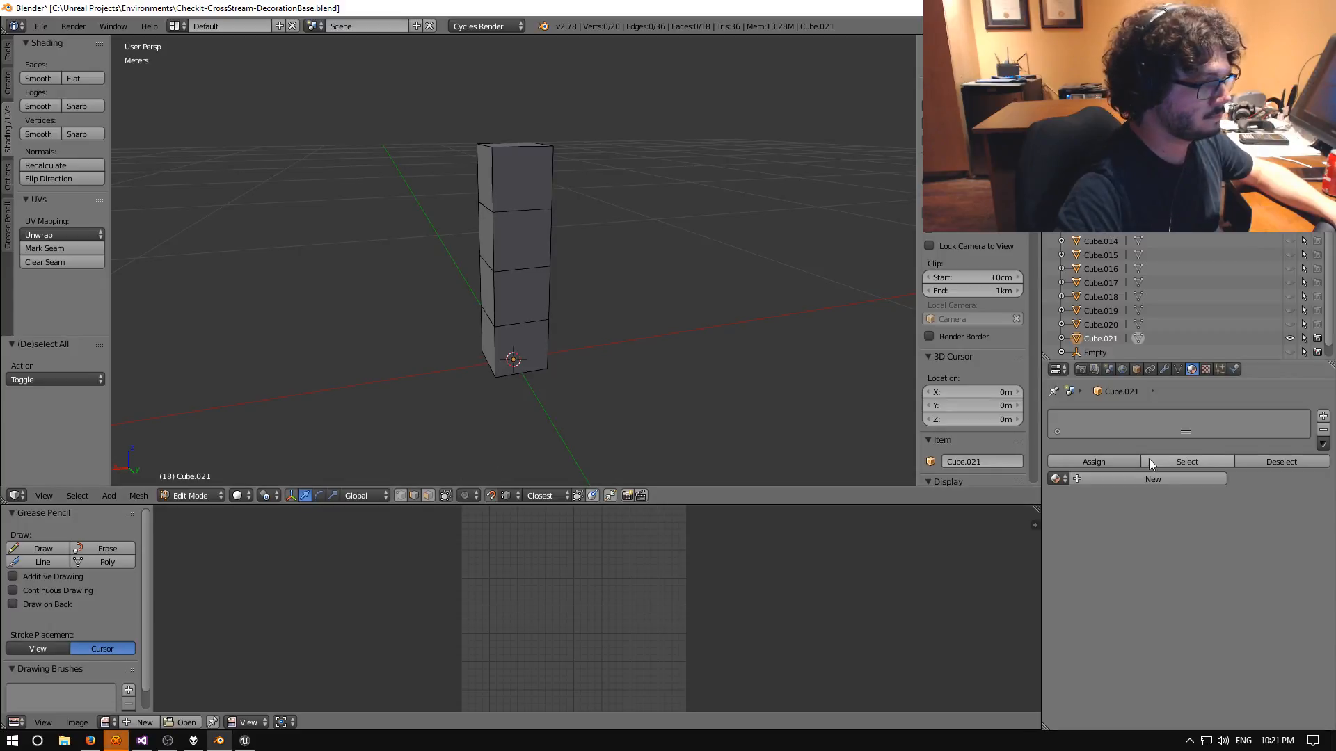
pyautogui.click(1323, 417)
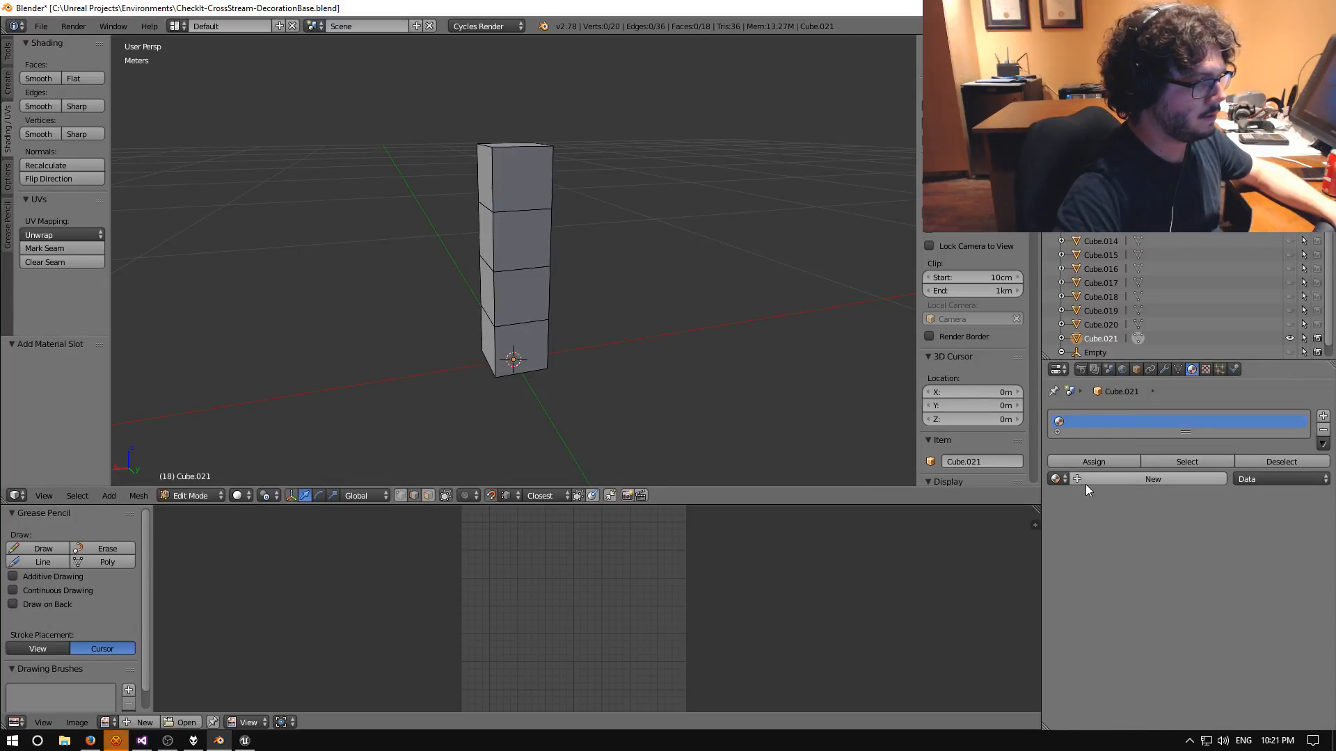
pyautogui.moveTo(600, 372); pyautogui.dragTo(669, 375, button='middle')
pyautogui.press('a')
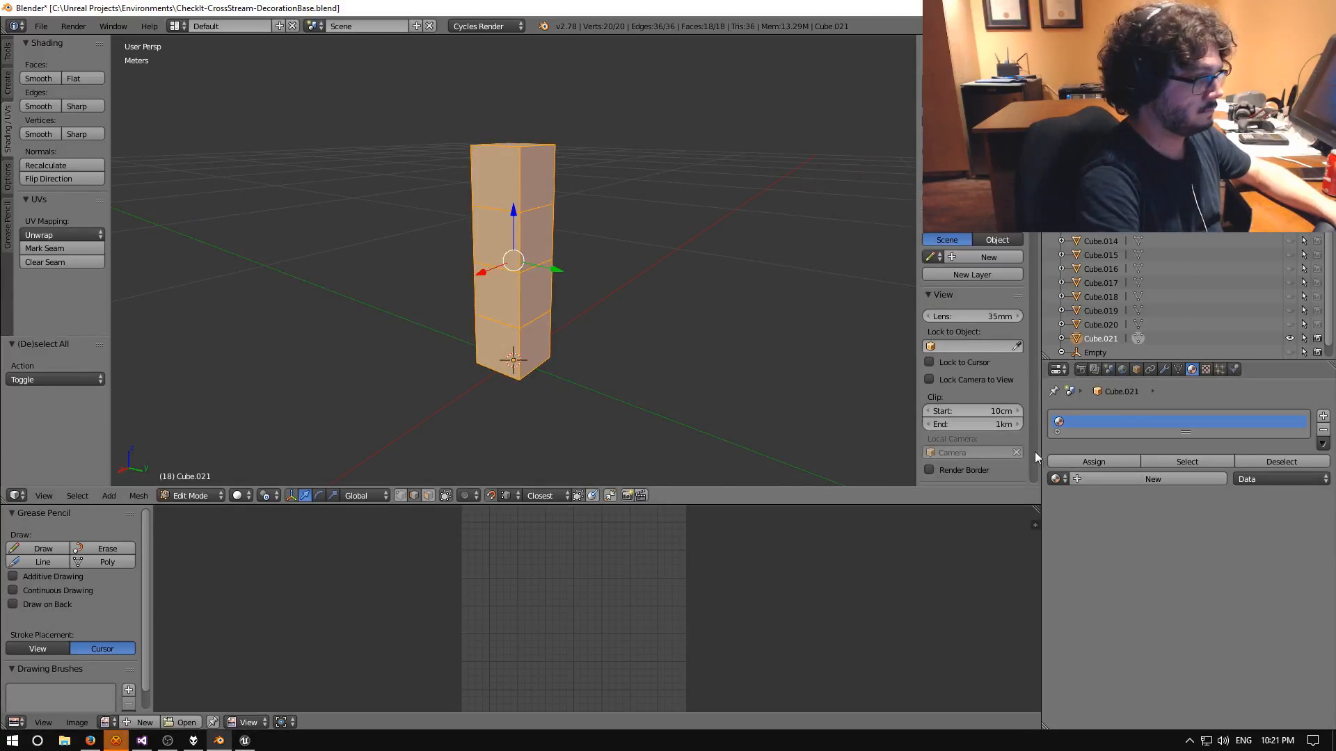
pyautogui.click(1087, 479)
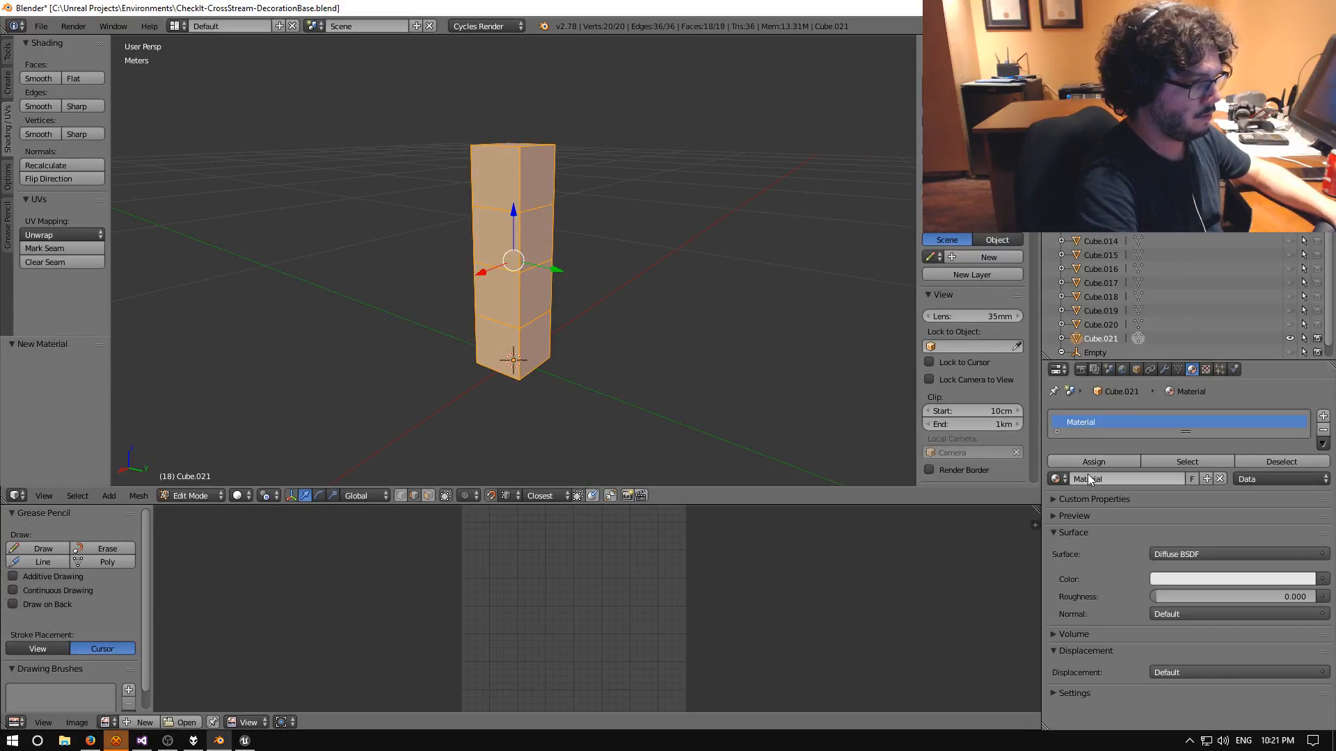
pyautogui.doubleClick(1091, 421)
pyautogui.write('Hand')
pyautogui.press('Return')
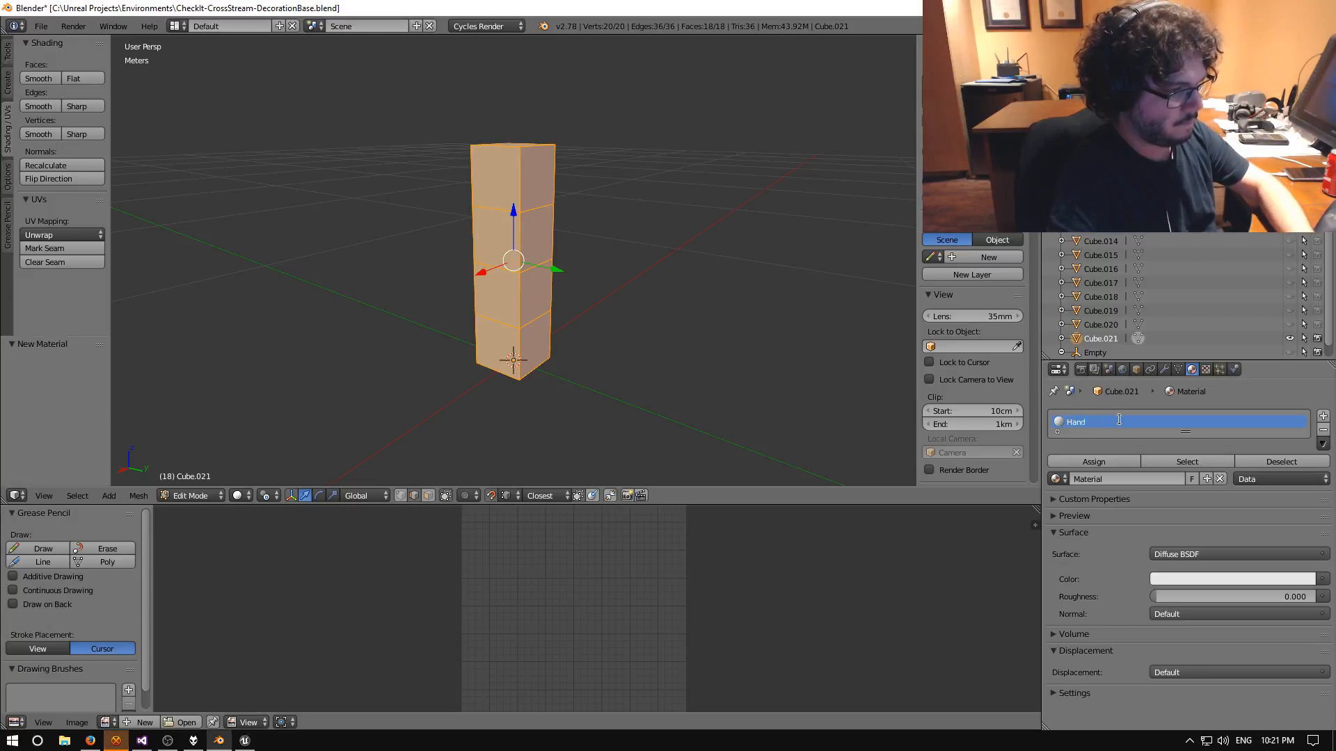
# Finish naming the post's material Handle and add a second material slot.
pyautogui.write('le')
pyautogui.press('Return')
pyautogui.click(1323, 416)
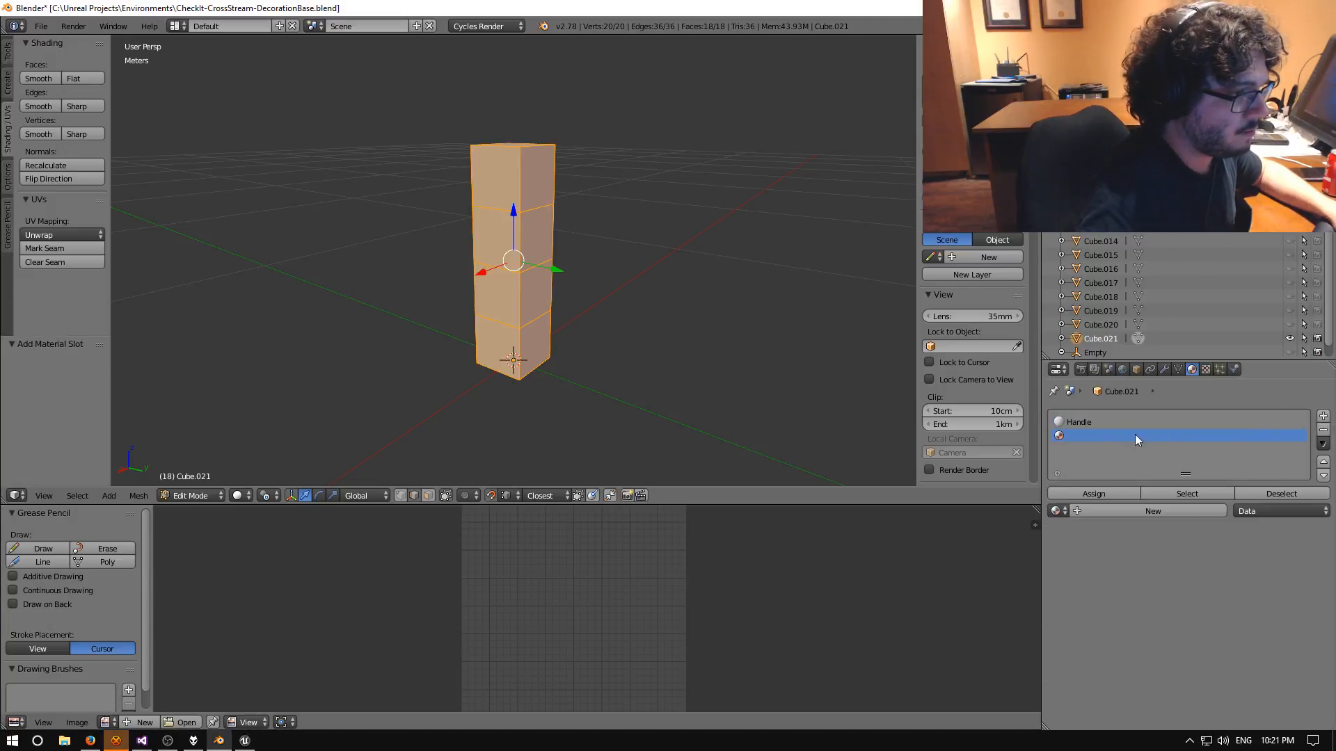
# Select the five faces of the post's uppermost segment in face mode and assign them to the second material slot.
pyautogui.rightClick(533, 187)
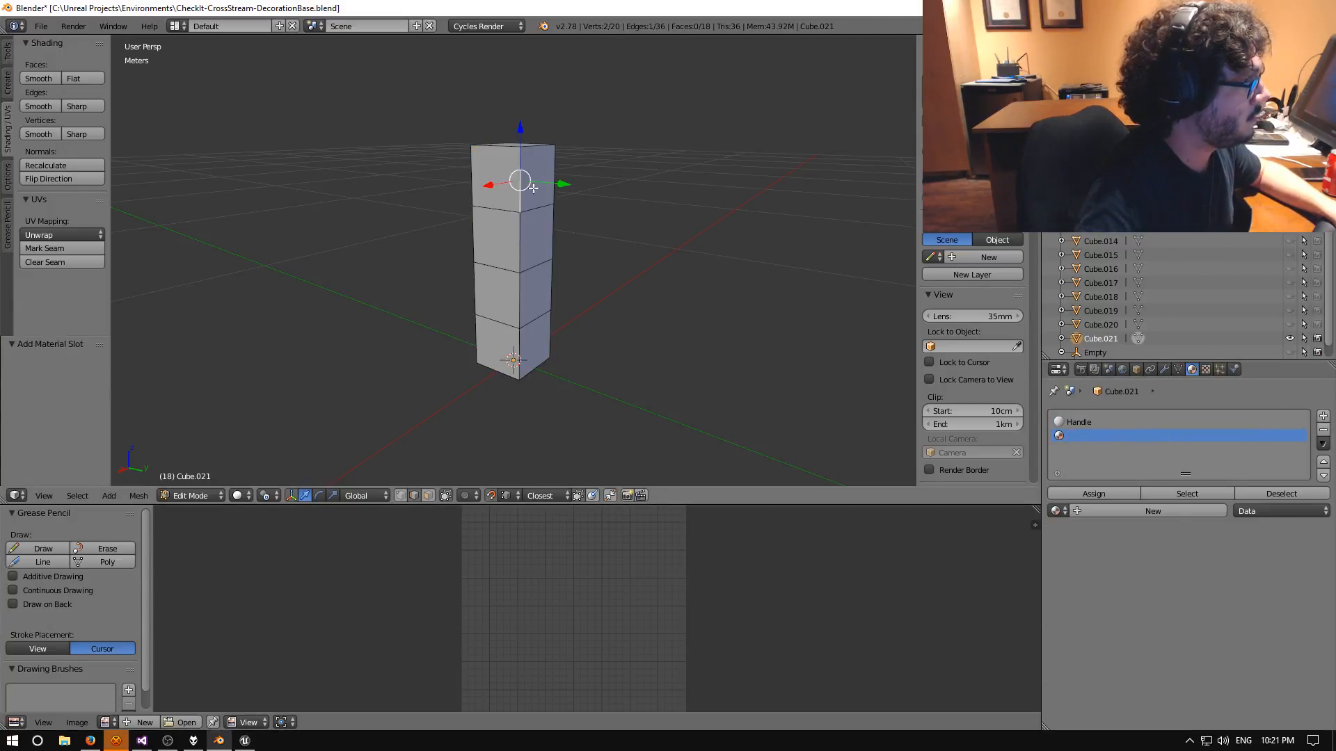
pyautogui.click(428, 495)
pyautogui.rightClick(498, 179)
pyautogui.keyDown('shift'); pyautogui.rightClick(539, 177); pyautogui.keyUp('shift')
pyautogui.moveTo(539, 178); pyautogui.dragTo(518, 236, button='middle')
pyautogui.keyDown('shift'); pyautogui.rightClick(515, 185); pyautogui.keyUp('shift')
pyautogui.keyDown('shift'); pyautogui.rightClick(513, 181); pyautogui.keyUp('shift')
pyautogui.keyDown('shift'); pyautogui.rightClick(518, 185); pyautogui.keyUp('shift')
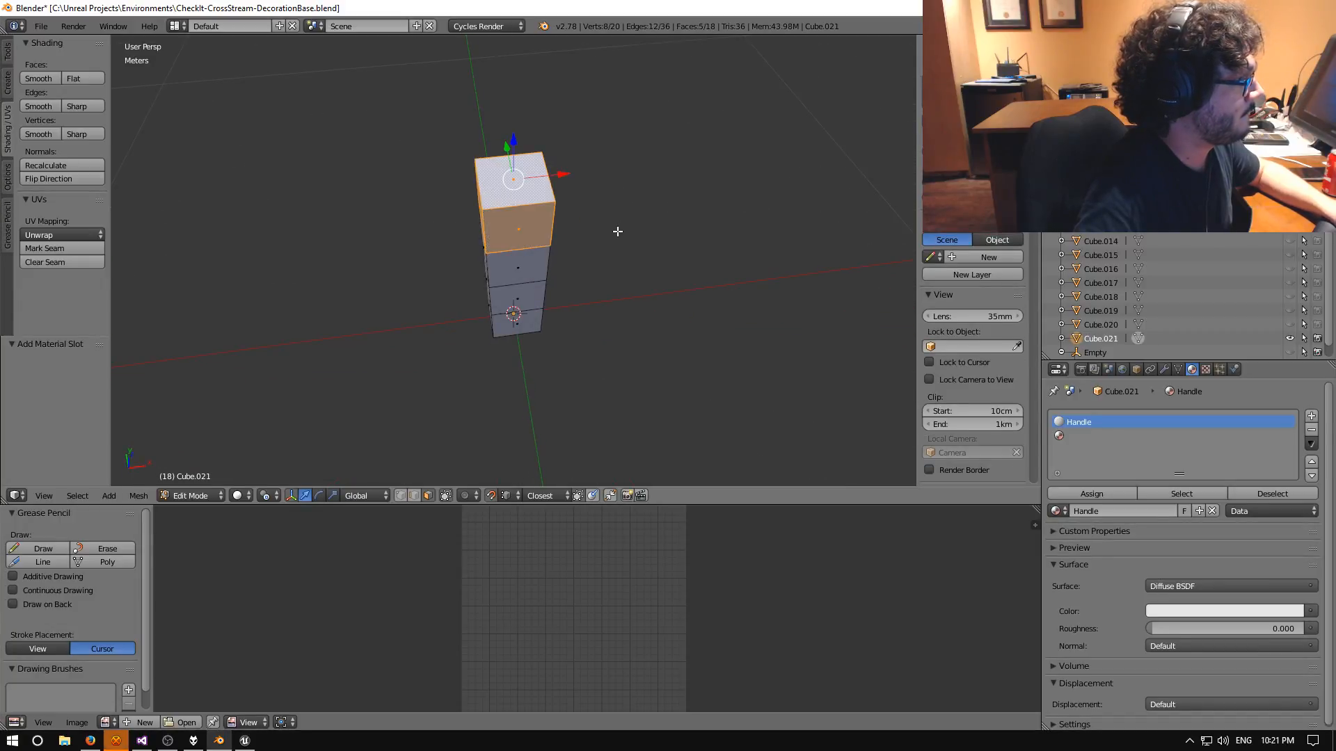
pyautogui.moveTo(617, 231); pyautogui.dragTo(622, 188, button='middle')
pyautogui.click(1082, 436)
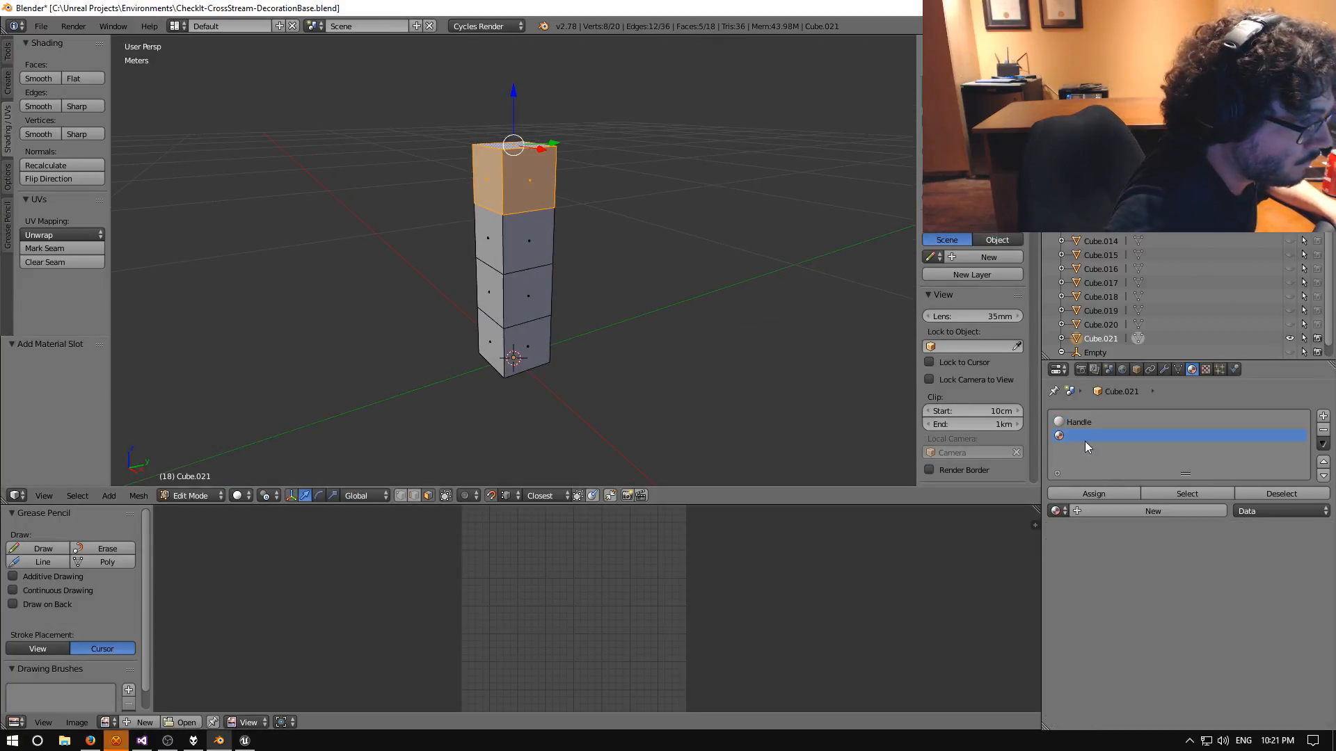
pyautogui.click(1106, 494)
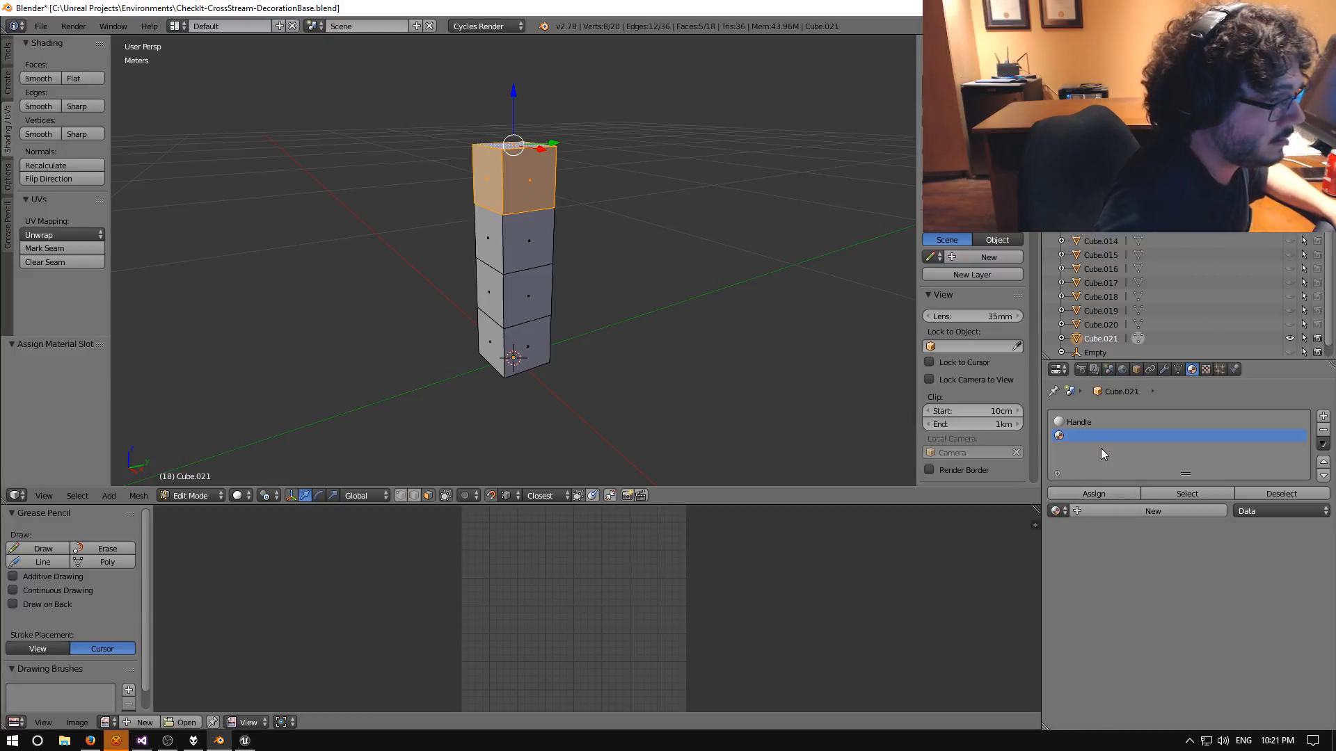
# Check which faces belong to the Handle material by selecting and deselecting its faces.
pyautogui.click(1085, 422)
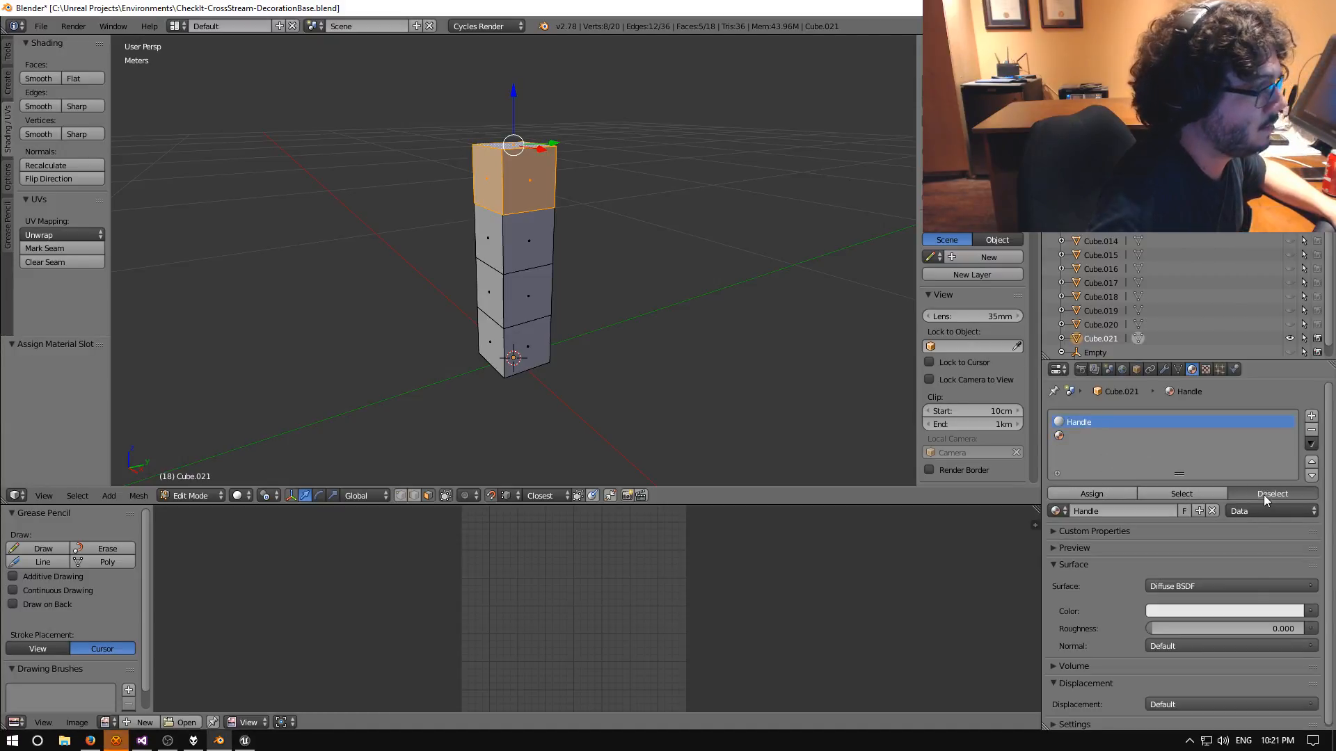
pyautogui.click(1264, 494)
pyautogui.click(1200, 494)
pyautogui.click(1242, 491)
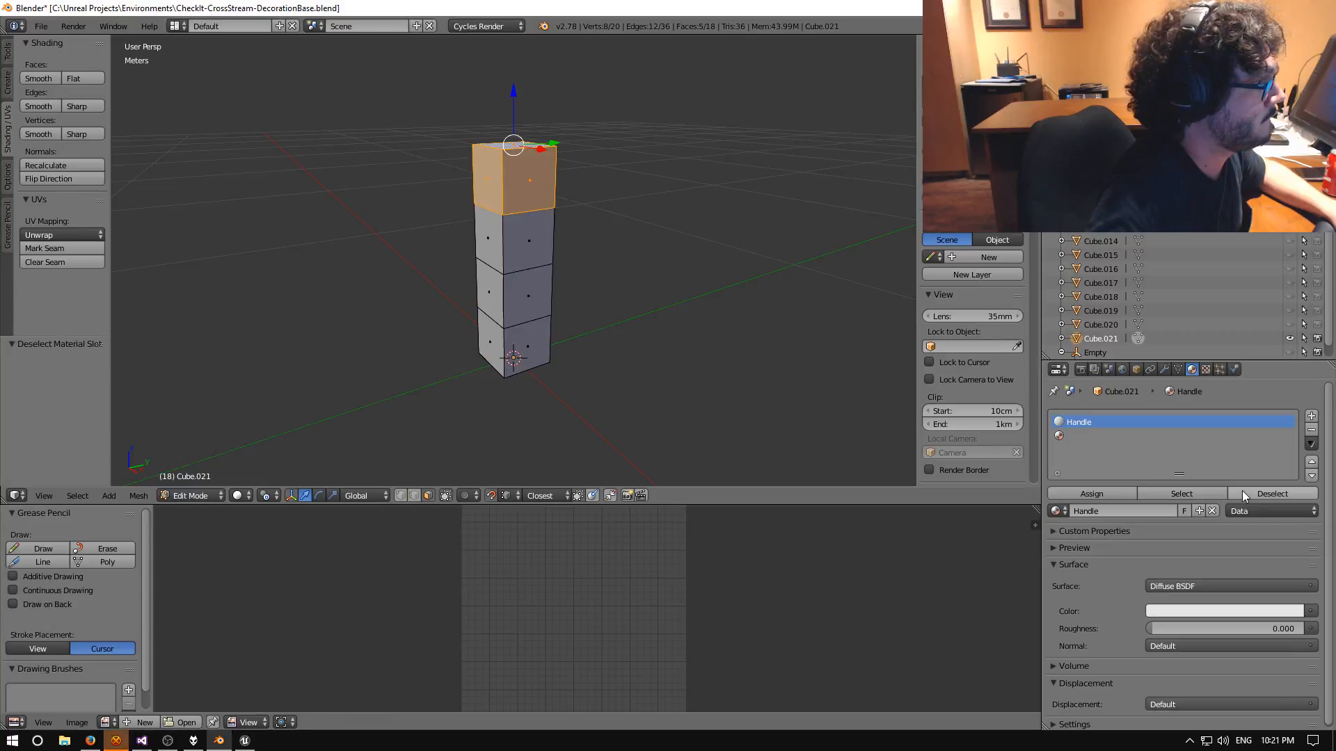
pyautogui.click(557, 247)
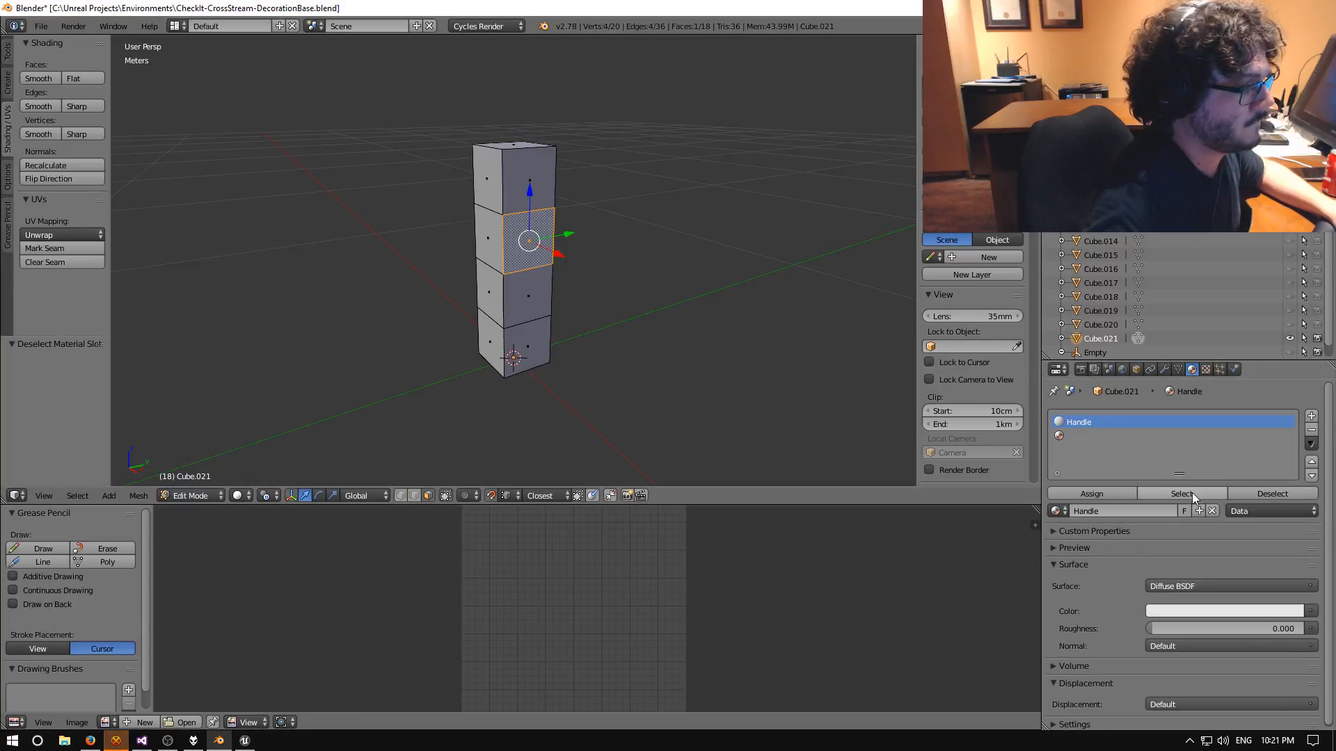
pyautogui.click(1191, 496)
pyautogui.click(1253, 494)
# Create a new material named Flame in the second material slot.
pyautogui.click(1084, 436)
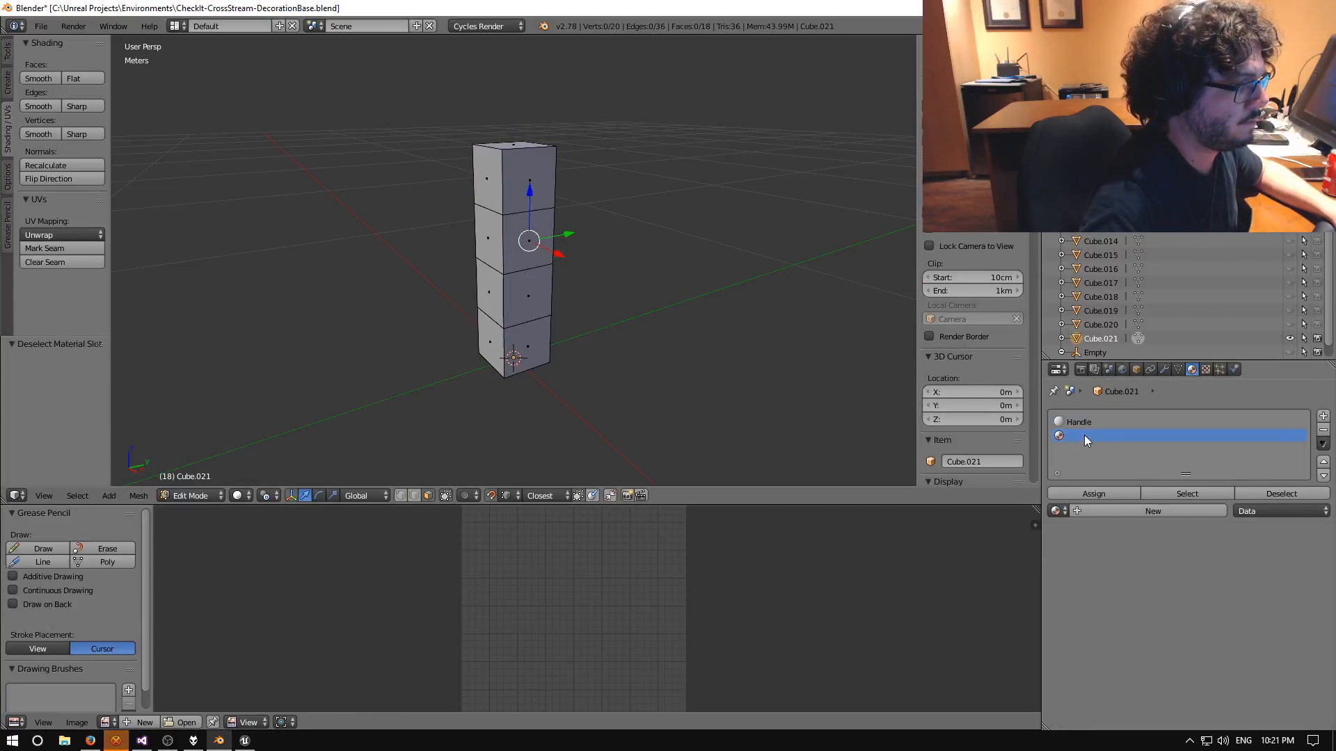
pyautogui.click(1106, 512)
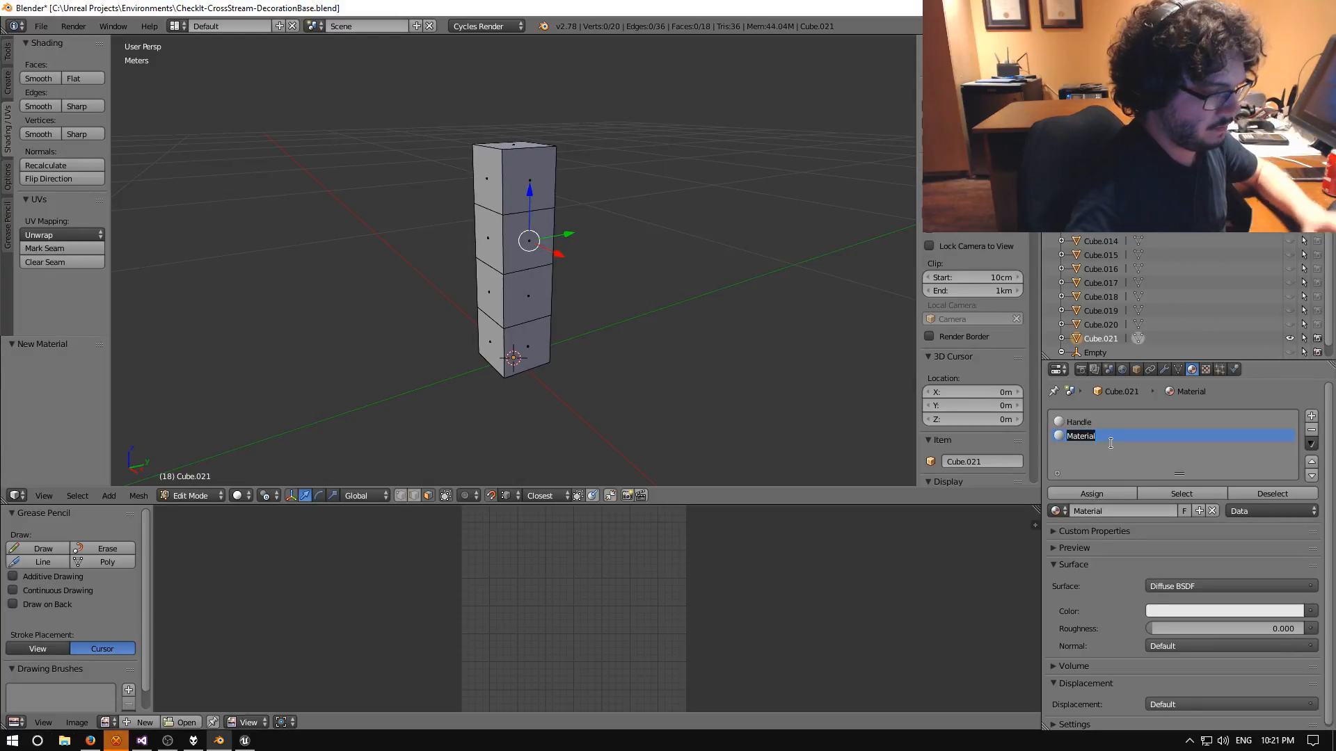
pyautogui.write('Flame')
pyautogui.press('Return')
# Check the materials on individual post faces and the faces assigned to Flame, and clear the selection.
pyautogui.rightClick(532, 183)
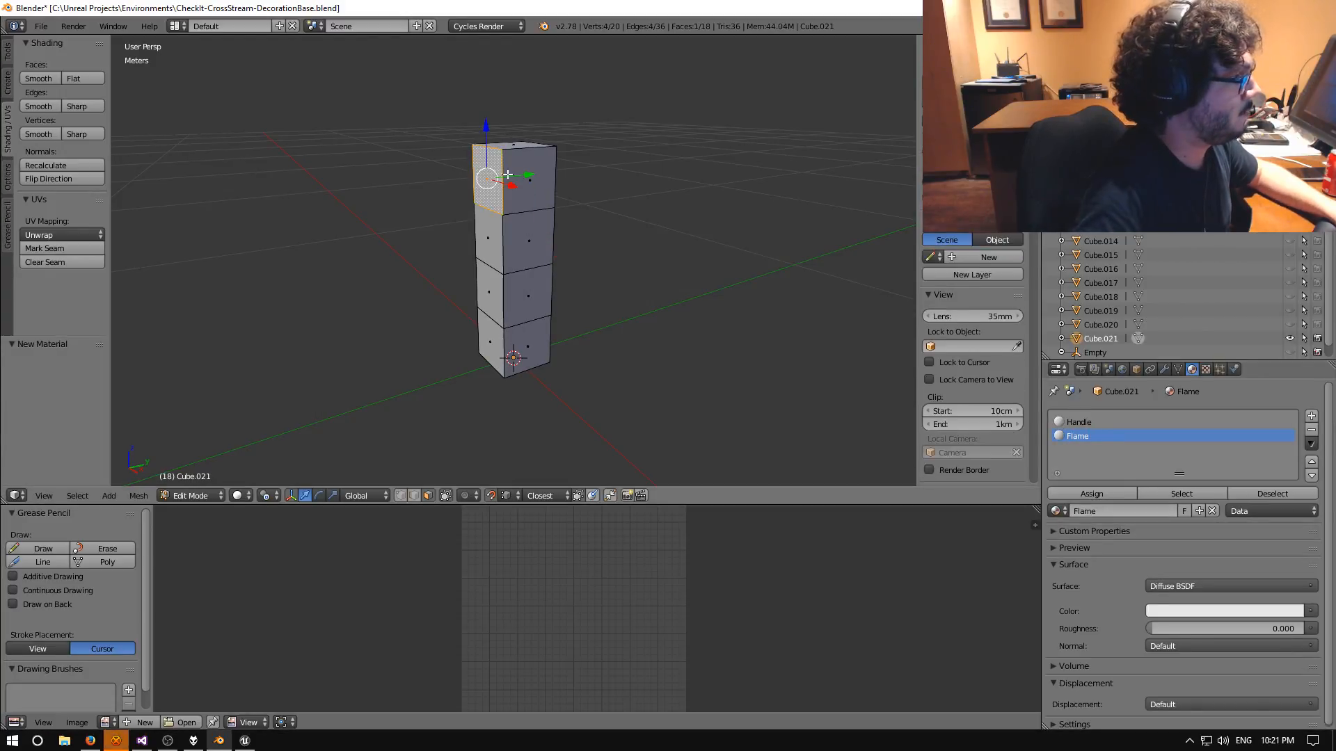
pyautogui.rightClick(528, 240)
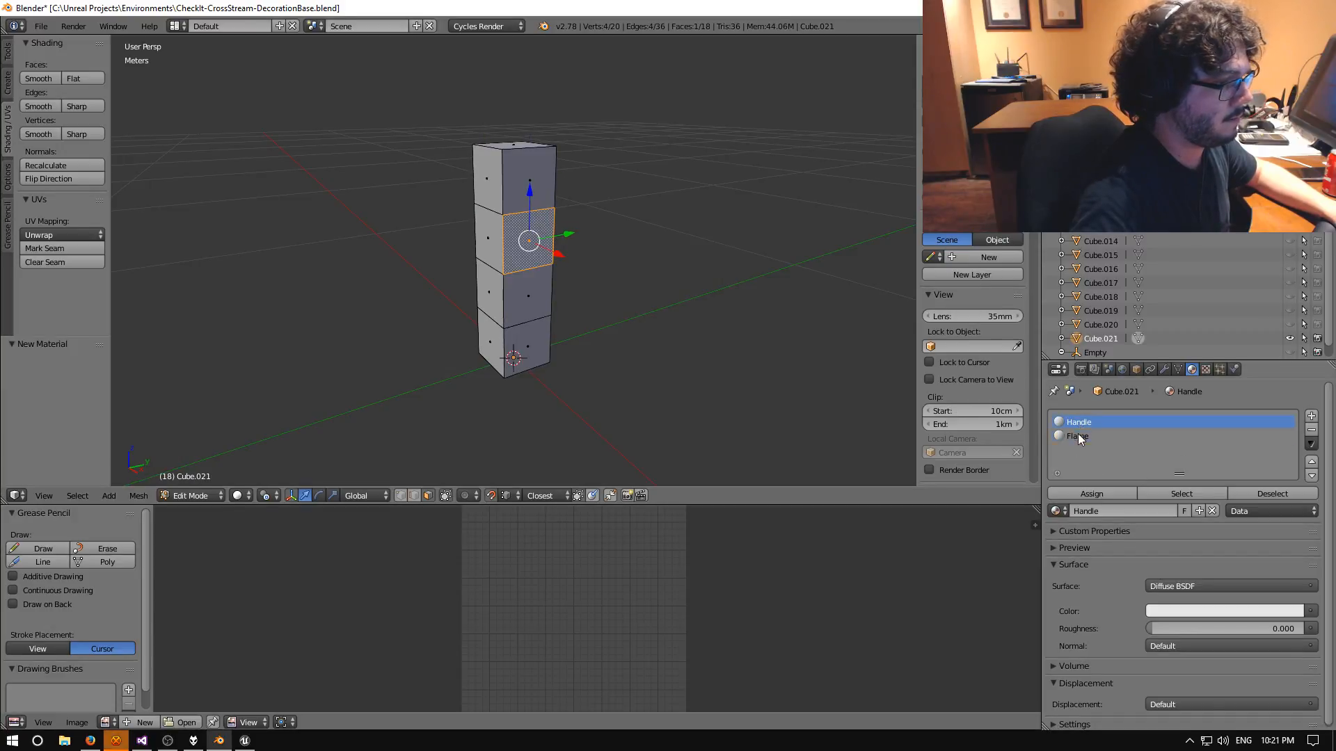
pyautogui.click(1078, 436)
pyautogui.click(1183, 494)
pyautogui.moveTo(561, 373); pyautogui.dragTo(500, 381, button='middle')
pyautogui.press('a')
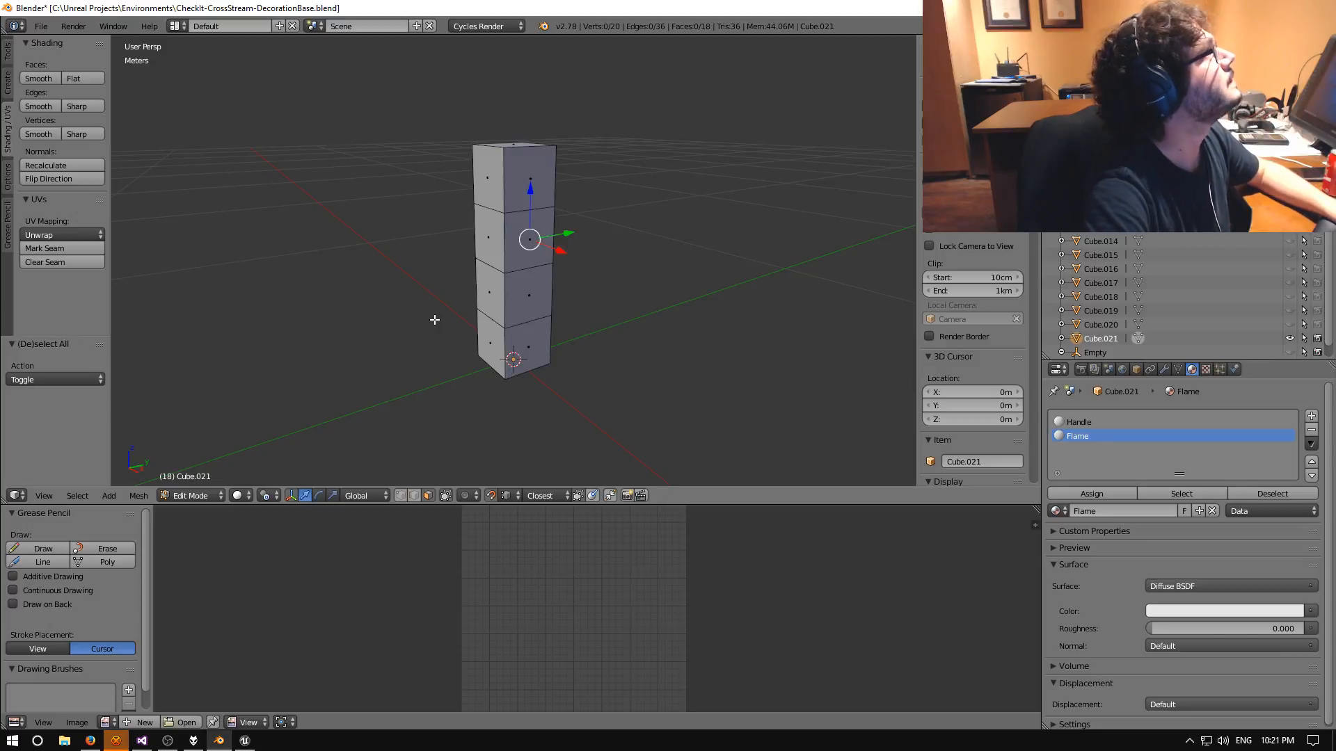
# Select three edges around the post's top face and three around its bottom face in edge mode.
pyautogui.moveTo(435, 319); pyautogui.dragTo(541, 418, button='middle')
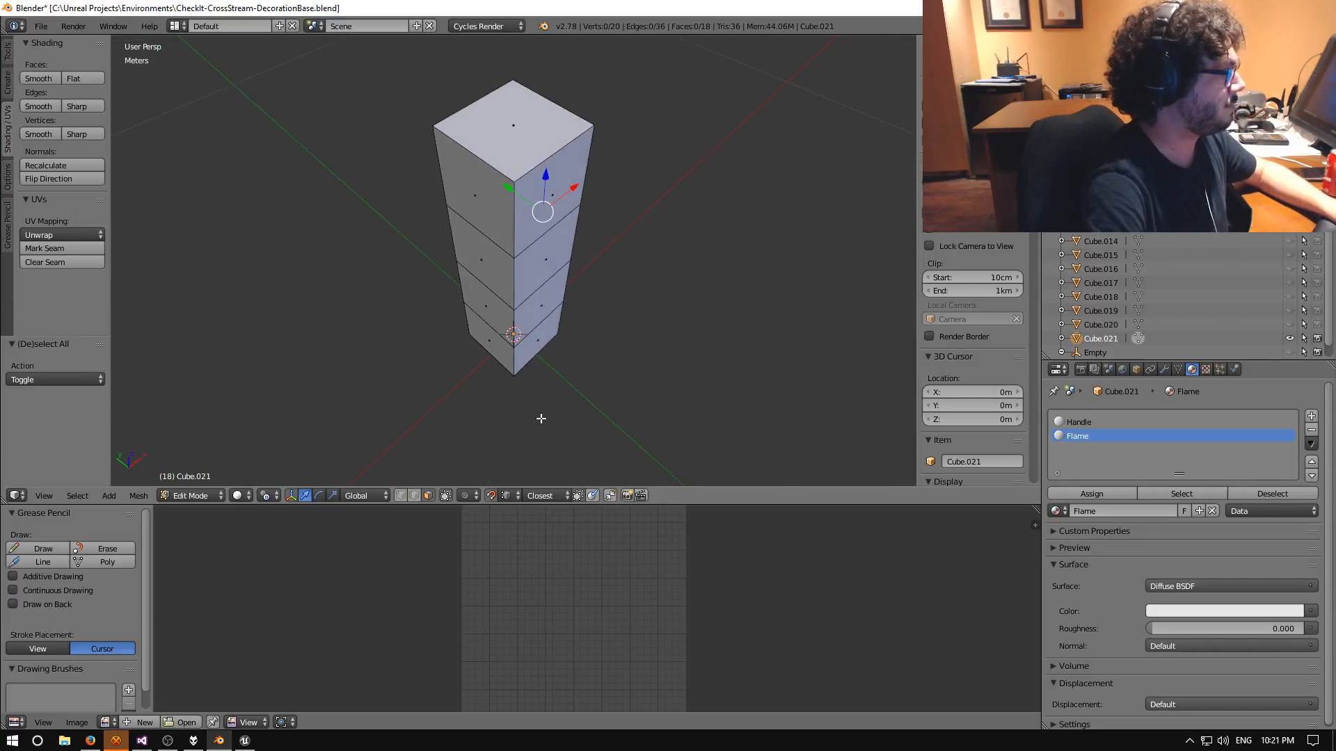
pyautogui.click(413, 495)
pyautogui.moveTo(508, 292); pyautogui.dragTo(530, 286, button='middle')
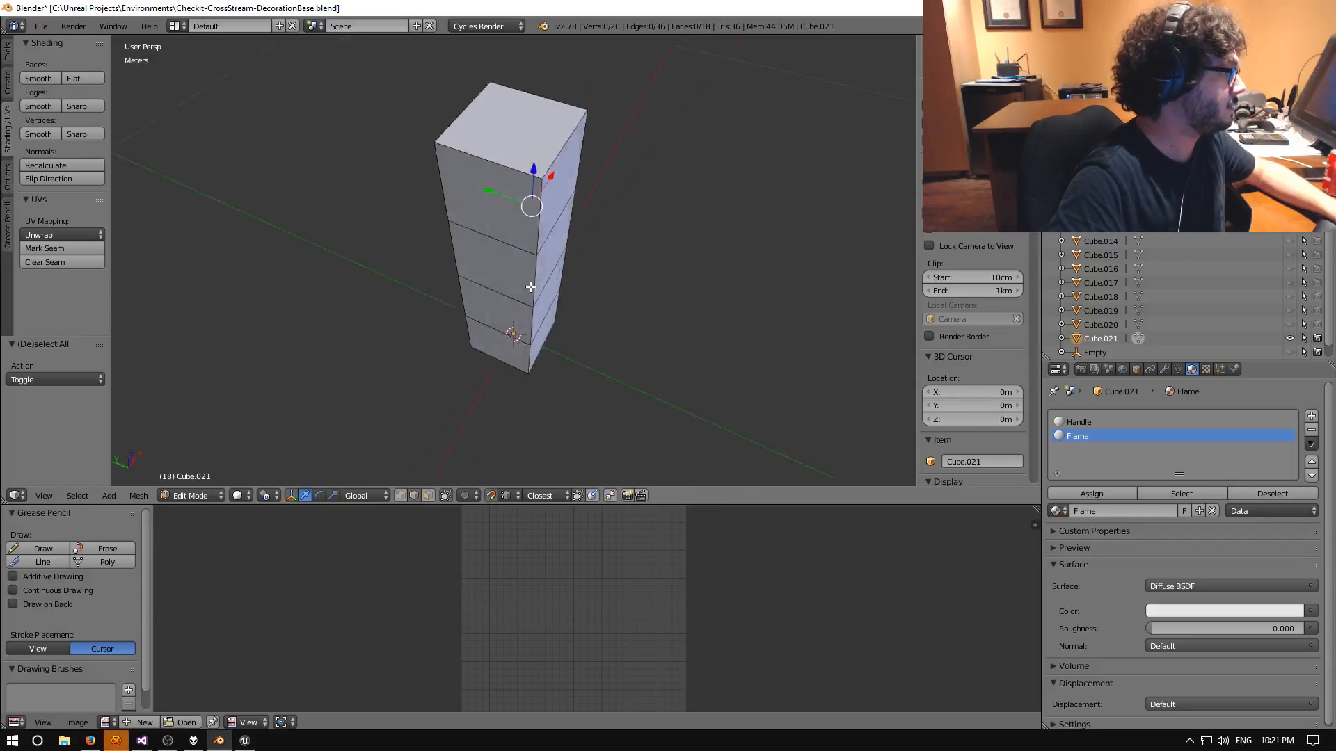
pyautogui.rightClick(522, 175)
pyautogui.moveTo(585, 186); pyautogui.dragTo(514, 181, button='middle')
pyautogui.keyDown('shift'); pyautogui.rightClick(548, 145); pyautogui.keyUp('shift')
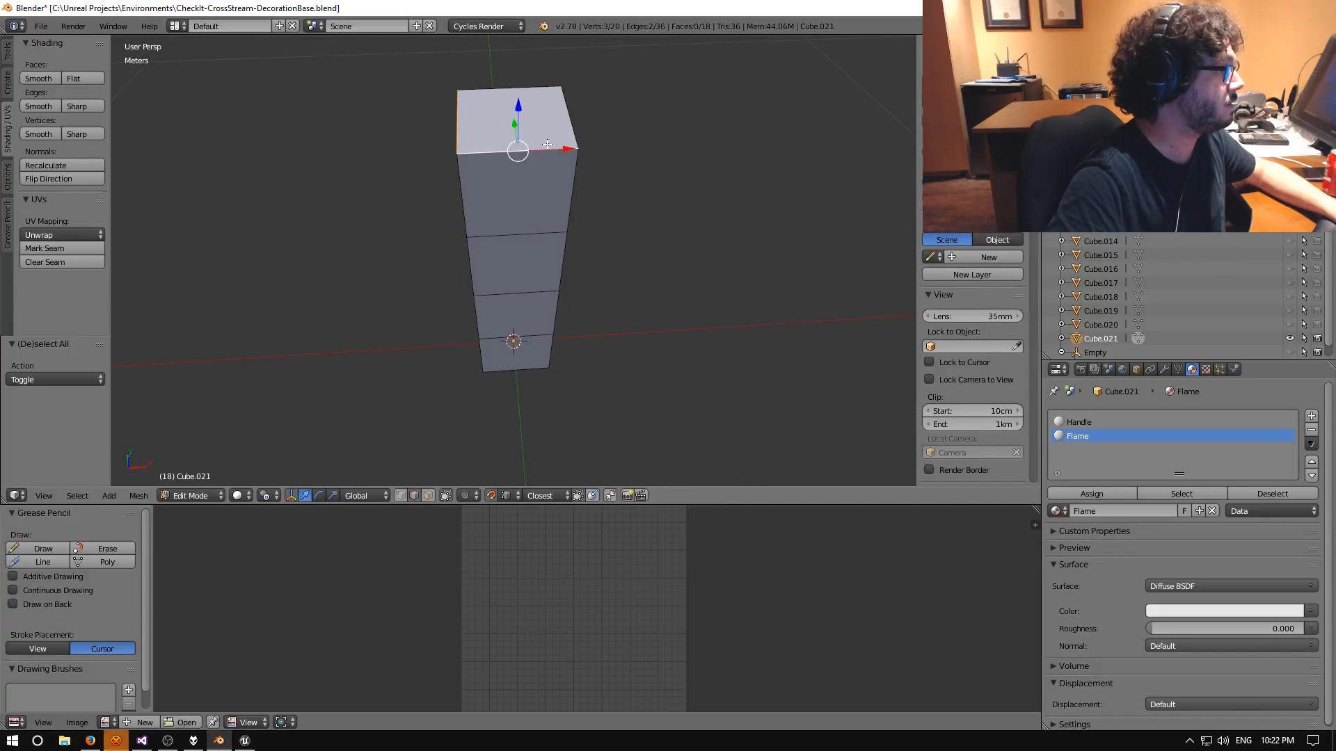
pyautogui.moveTo(594, 130); pyautogui.dragTo(440, 104, button='middle')
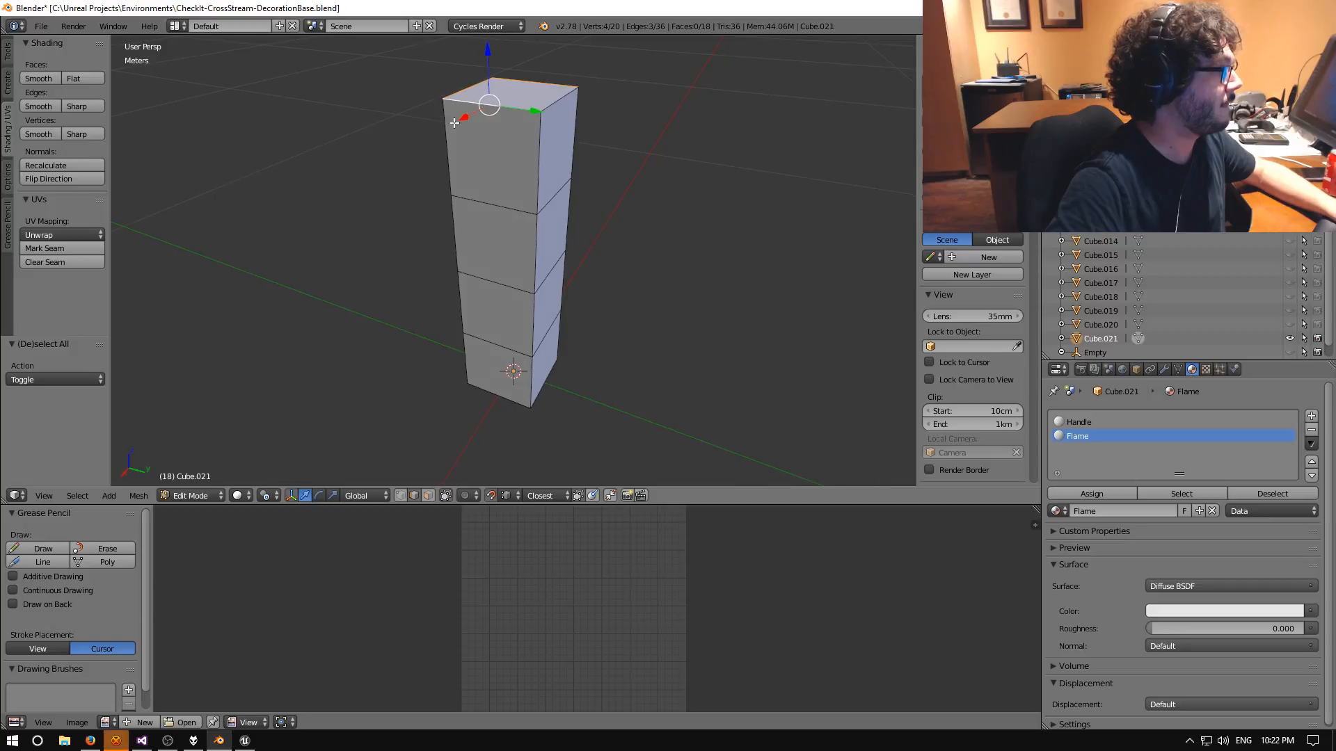
pyautogui.moveTo(542, 141); pyautogui.dragTo(429, 170, button='middle')
pyautogui.moveTo(525, 192); pyautogui.dragTo(533, 139, button='middle')
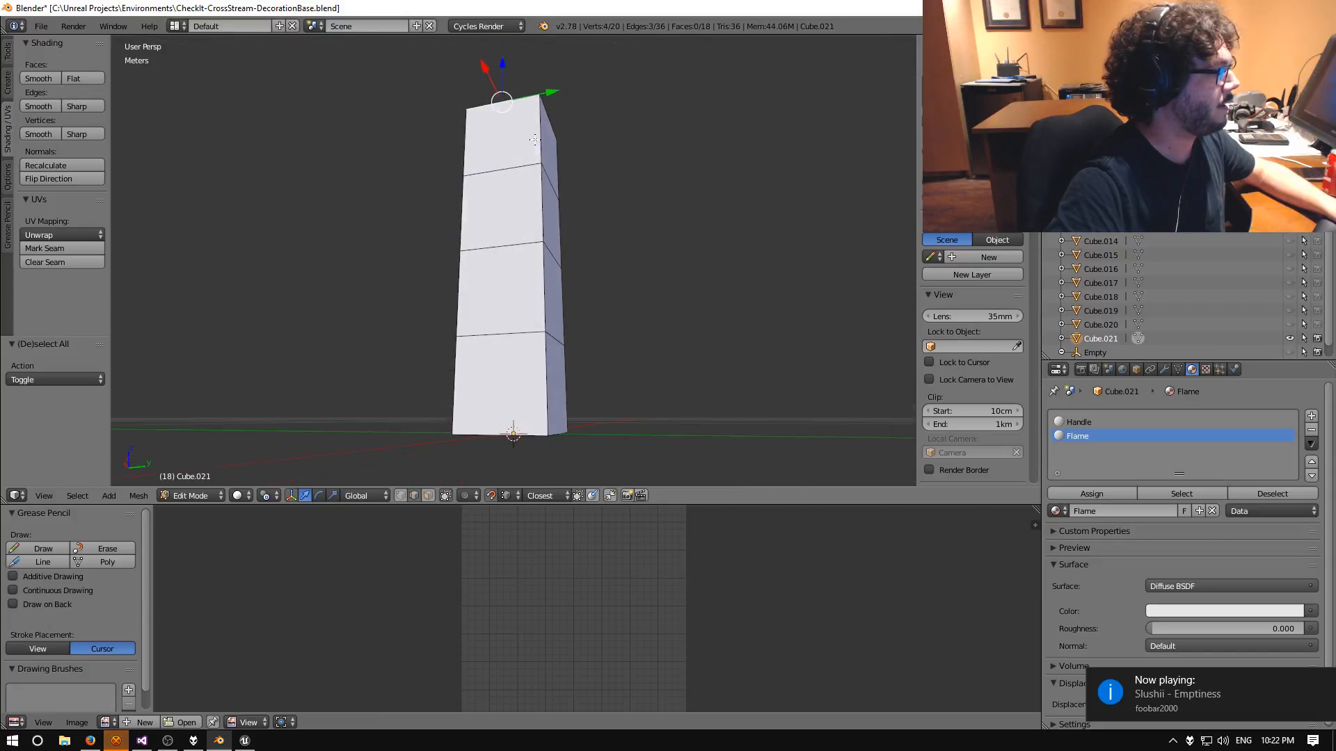
pyautogui.keyDown('shift'); pyautogui.rightClick(491, 432); pyautogui.keyUp('shift')
pyautogui.moveTo(491, 431); pyautogui.dragTo(445, 119, button='middle')
pyautogui.keyDown('shift'); pyautogui.rightClick(573, 428); pyautogui.keyUp('shift')
pyautogui.moveTo(466, 164); pyautogui.dragTo(541, 130, button='middle')
# Add the vertical edges along one corner of the post to the selection and mark the selected edges as seams.
pyautogui.keyDown('shift'); pyautogui.rightClick(548, 104); pyautogui.keyUp('shift')
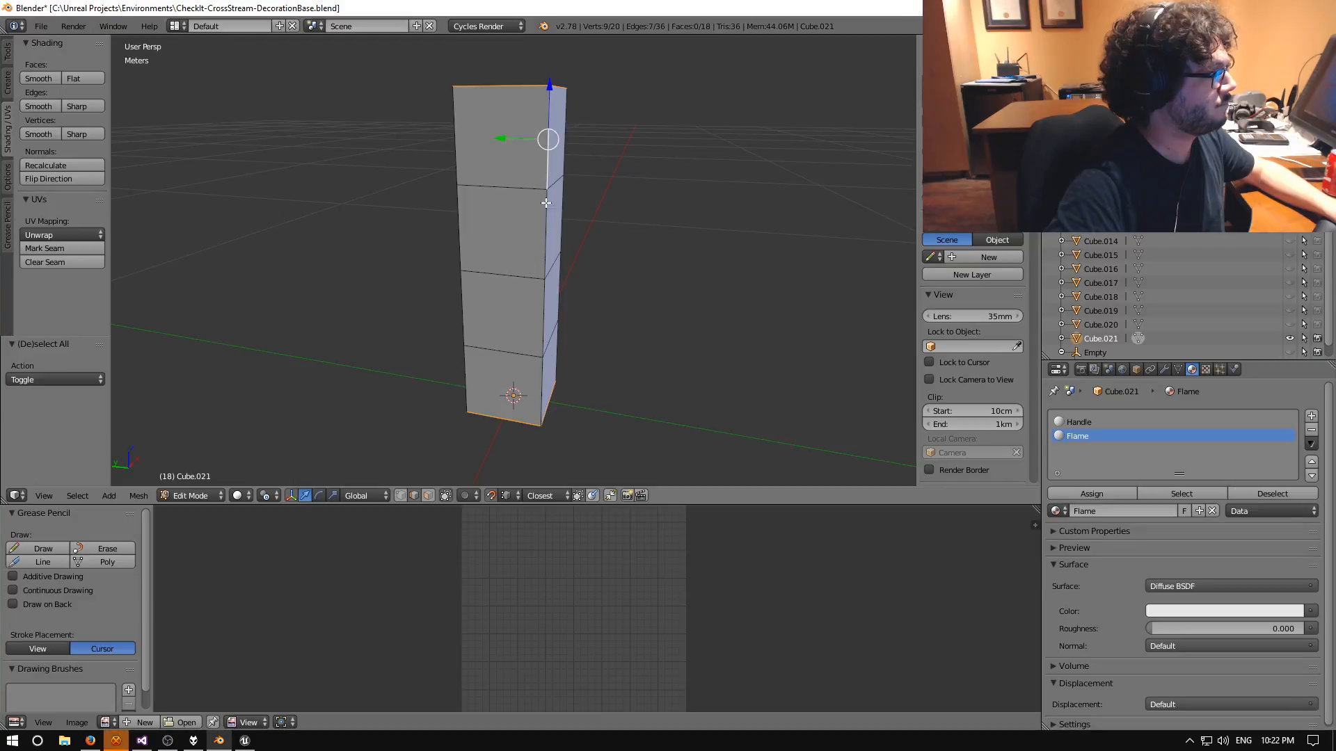
pyautogui.keyDown('shift'); pyautogui.rightClick(547, 204); pyautogui.keyUp('shift')
pyautogui.keyDown('shift'); pyautogui.rightClick(541, 386); pyautogui.keyUp('shift')
pyautogui.moveTo(542, 386); pyautogui.dragTo(459, 329, button='middle')
pyautogui.press('space')
pyautogui.write('mark seam')
pyautogui.press('Return')
# Select the whole post mesh and unwrap it along the seams.
pyautogui.press('a')
pyautogui.press('a')
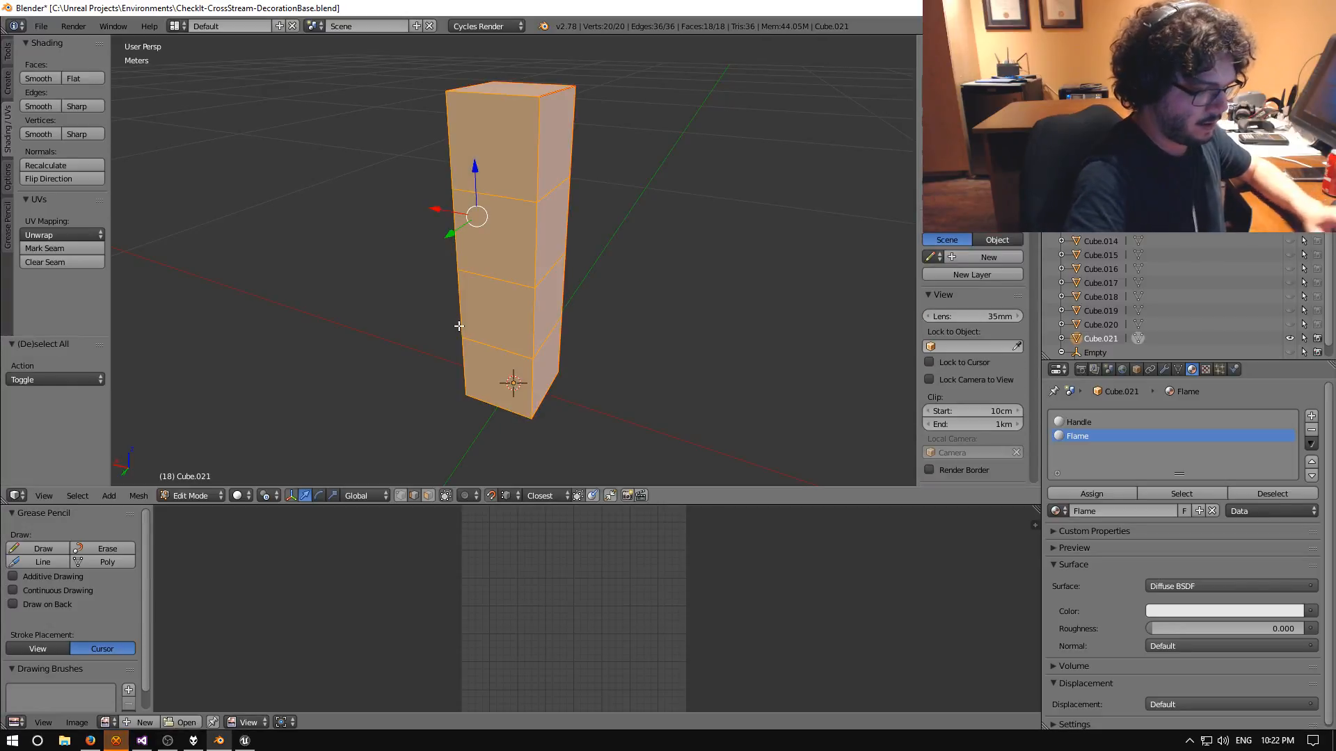
pyautogui.press('u')
pyautogui.press('Return')
pyautogui.scroll(-2, 699, 572)
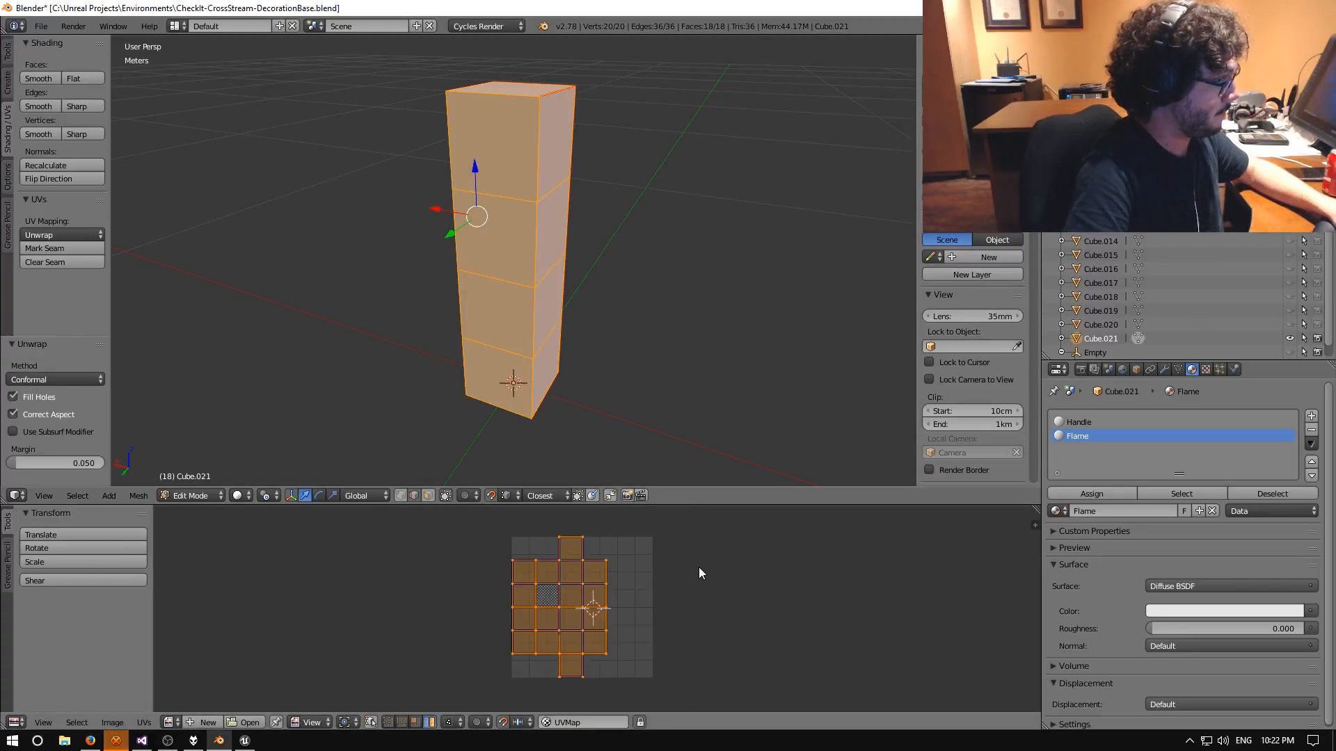
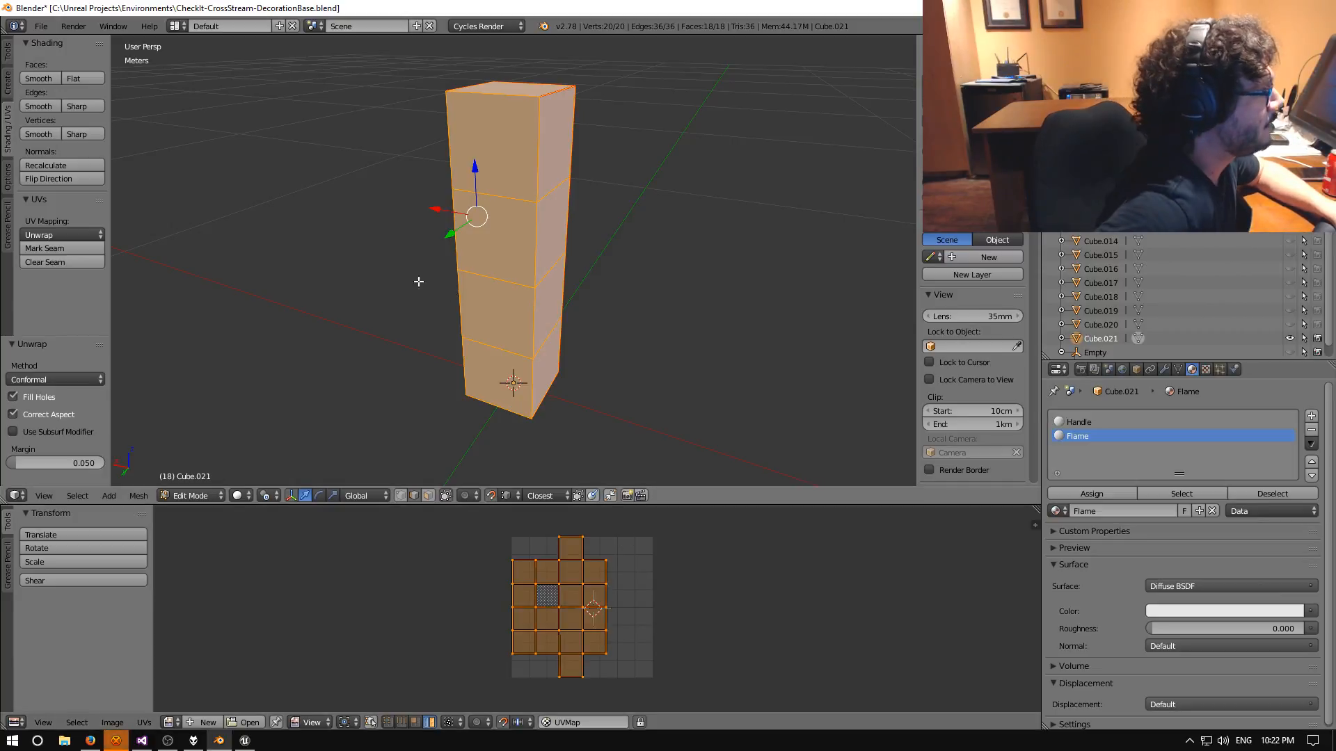
pyautogui.moveTo(418, 283); pyautogui.dragTo(559, 332, button='middle')
pyautogui.scroll(1, 583, 566)
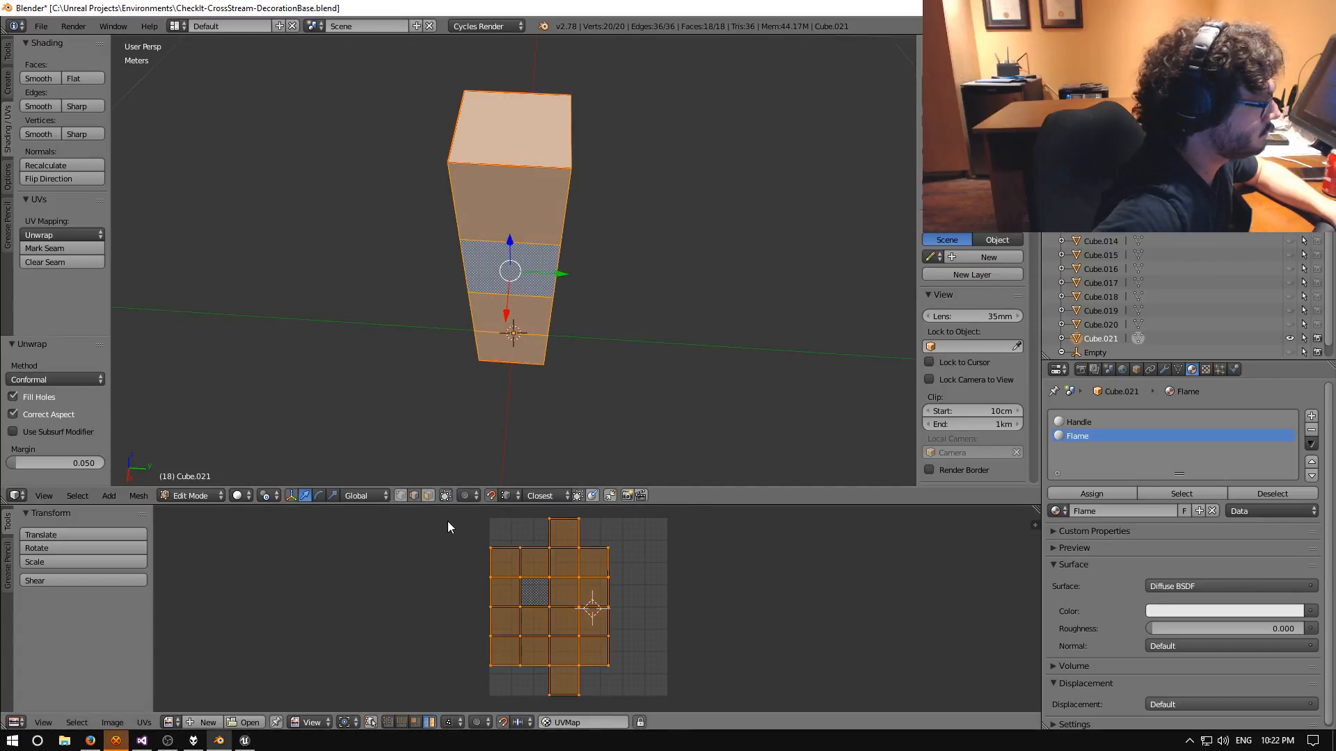
pyautogui.moveTo(429, 367); pyautogui.dragTo(480, 337, button='middle')
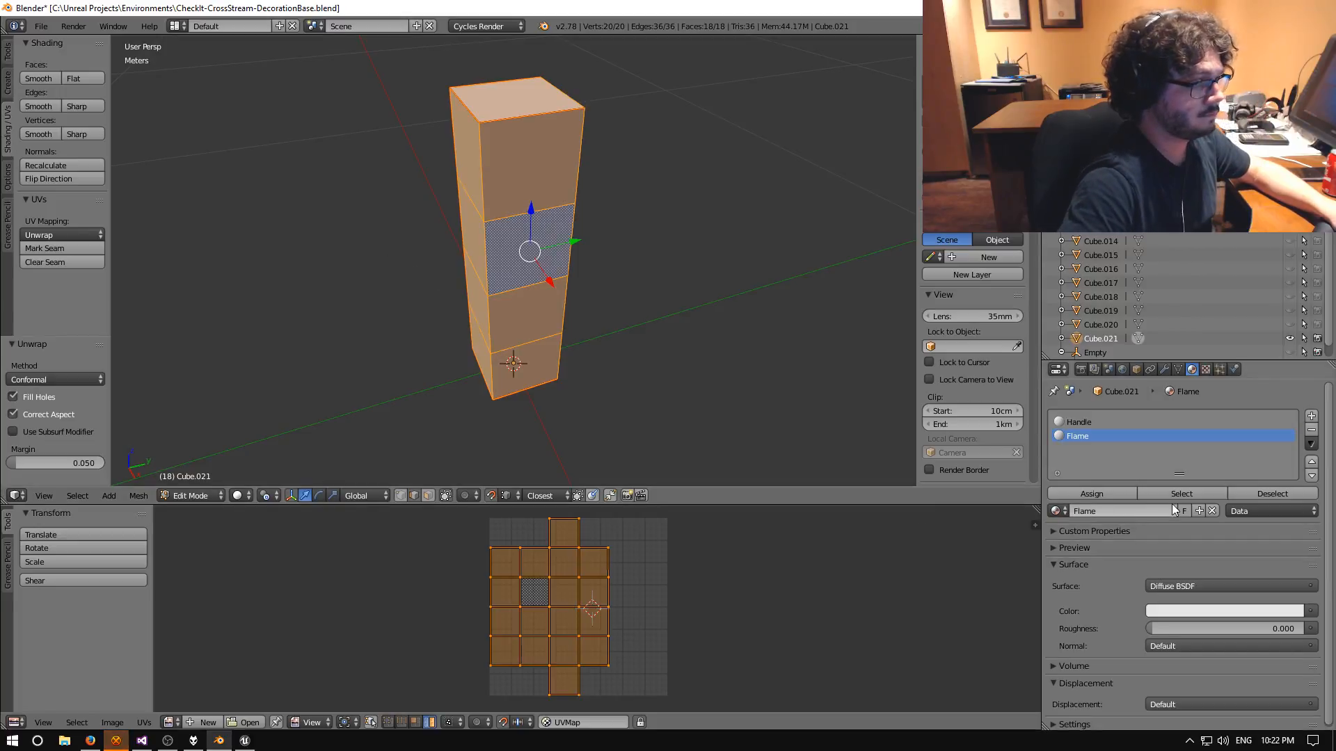
# Add a second UV map named Lightmap to the post and clear the UV selection.
pyautogui.click(1178, 370)
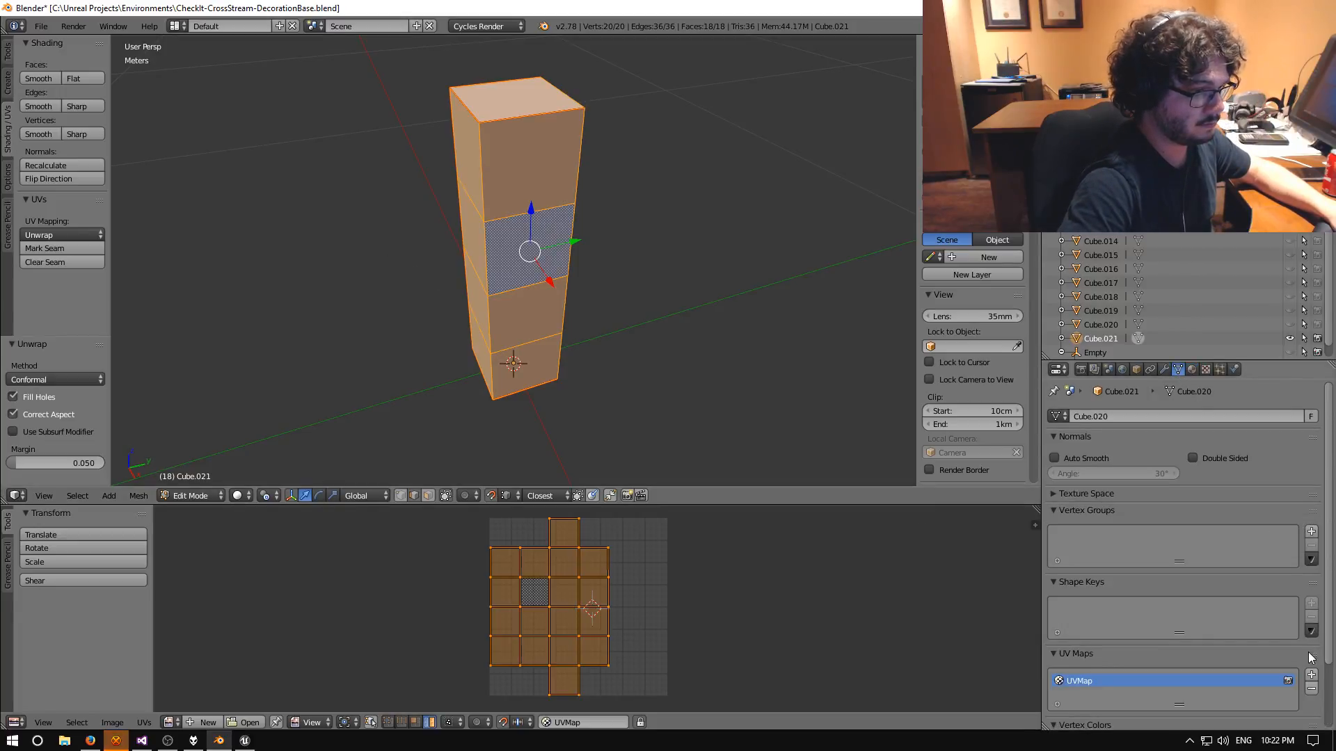
pyautogui.click(1312, 674)
pyautogui.doubleClick(1104, 694)
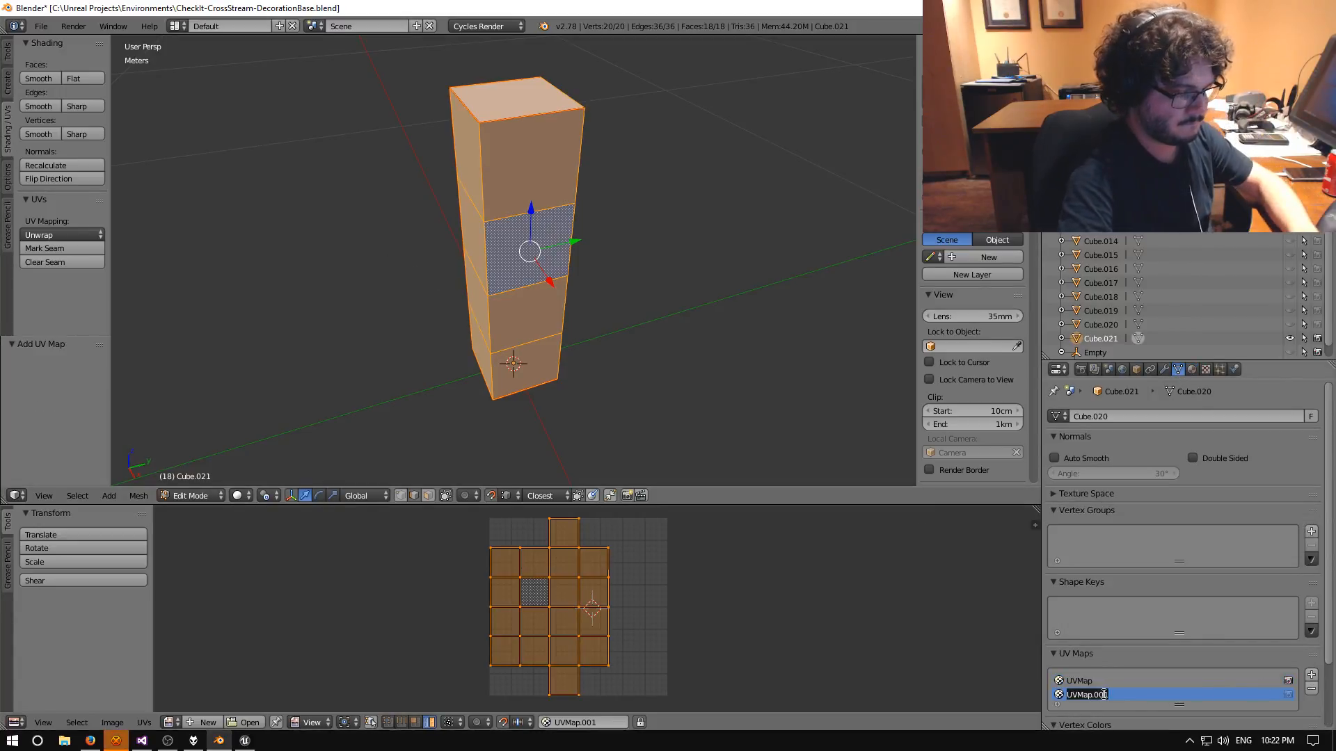
pyautogui.write('Lightmap')
pyautogui.press('Return')
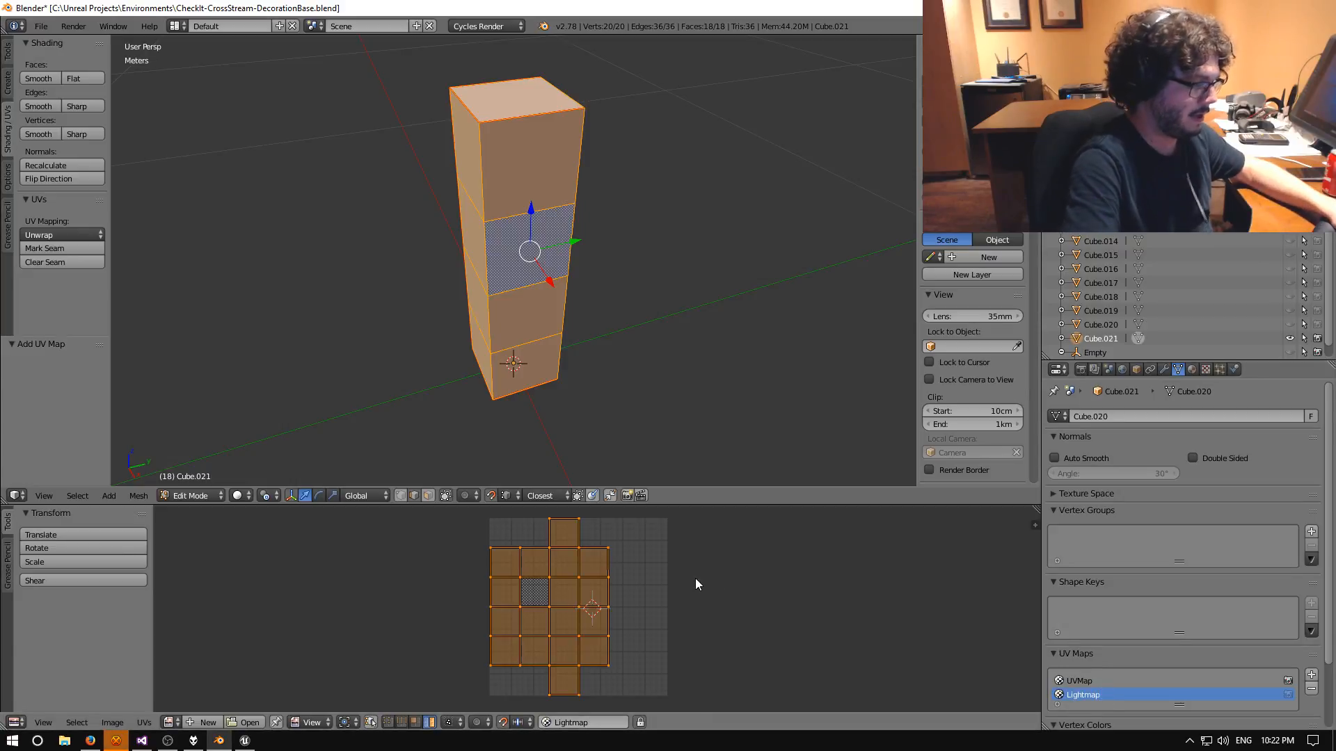
pyautogui.press('a')
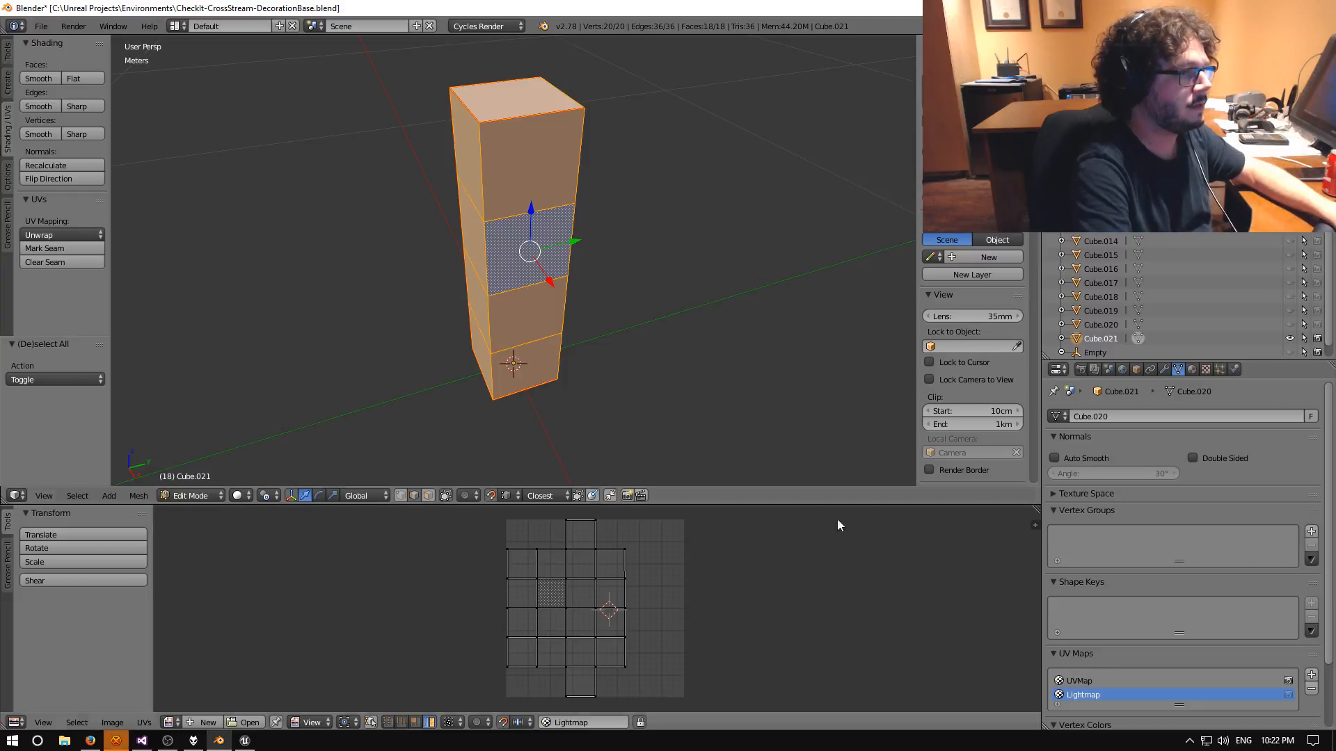
# Save the scene as a new file named CheckIt-CrossStream-DecorationTorch.blend in the Environments folder.
pyautogui.click(41, 26)
pyautogui.click(75, 148)
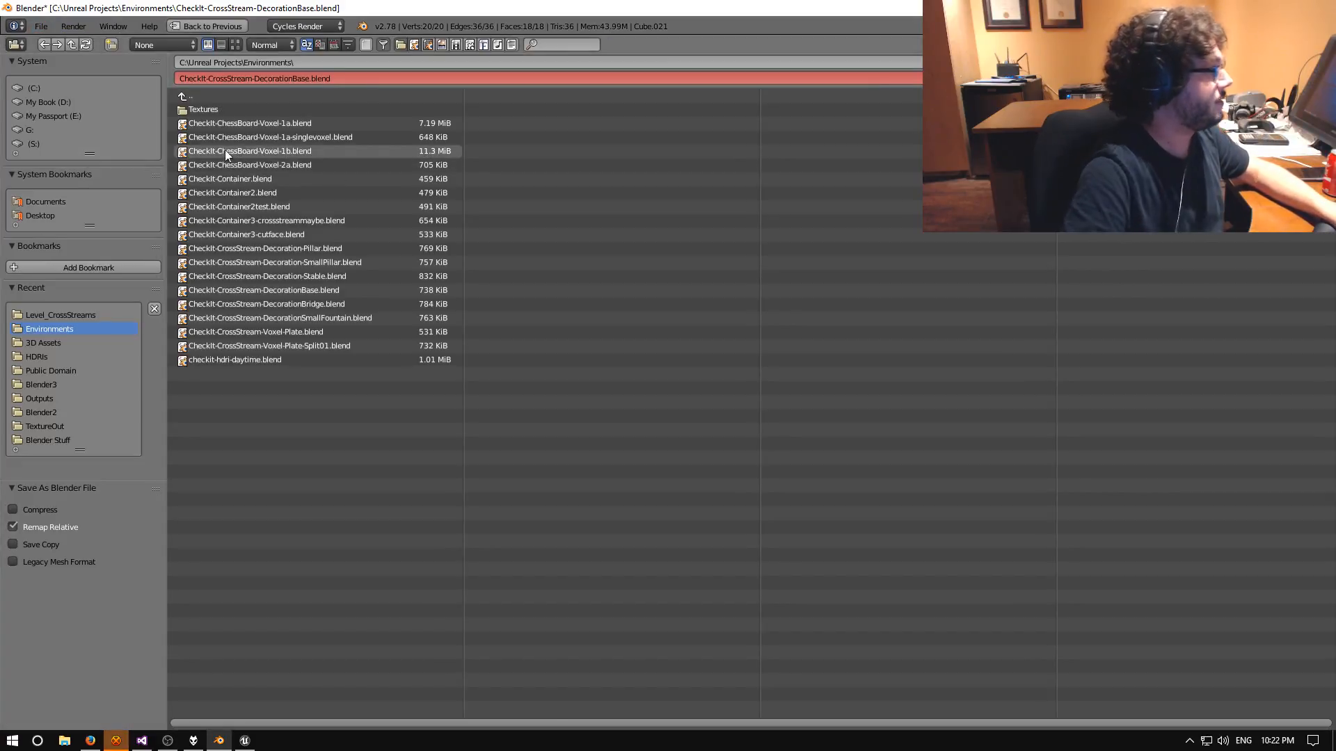
pyautogui.click(290, 309)
pyautogui.click(265, 79)
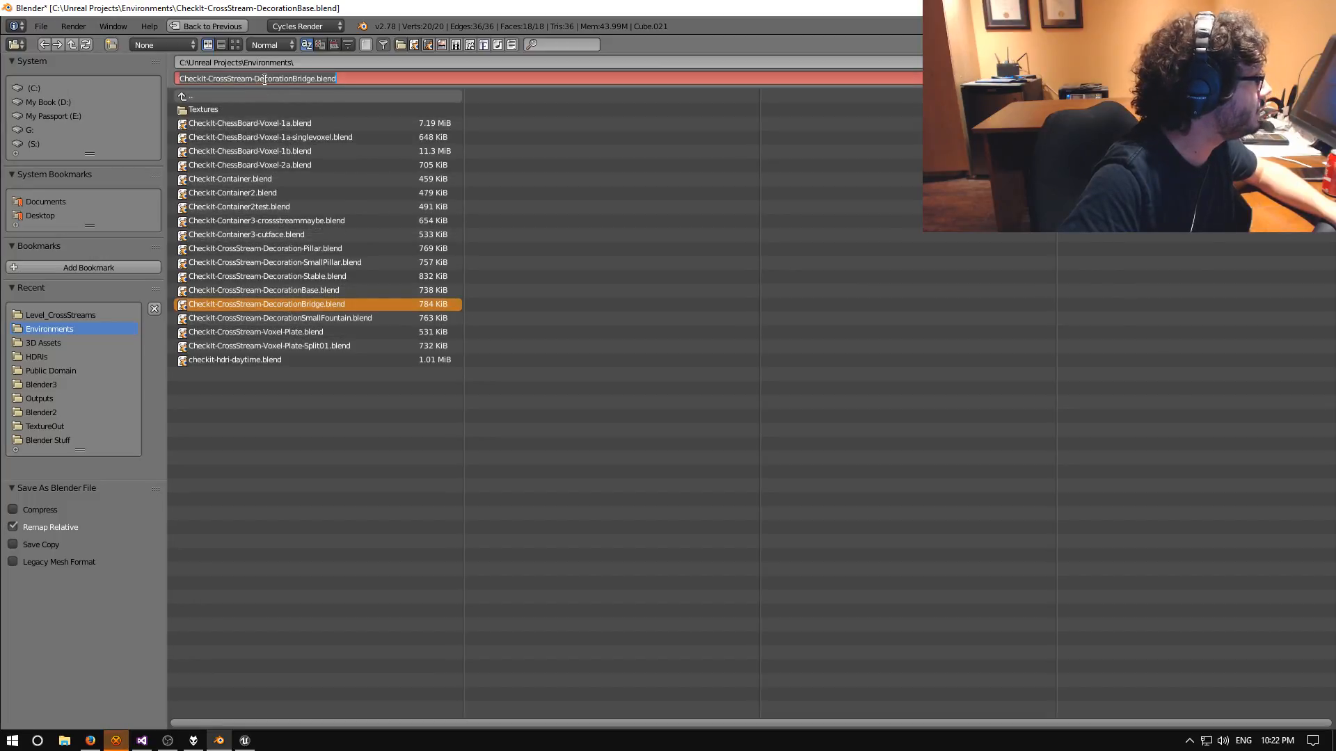
pyautogui.click(294, 78)
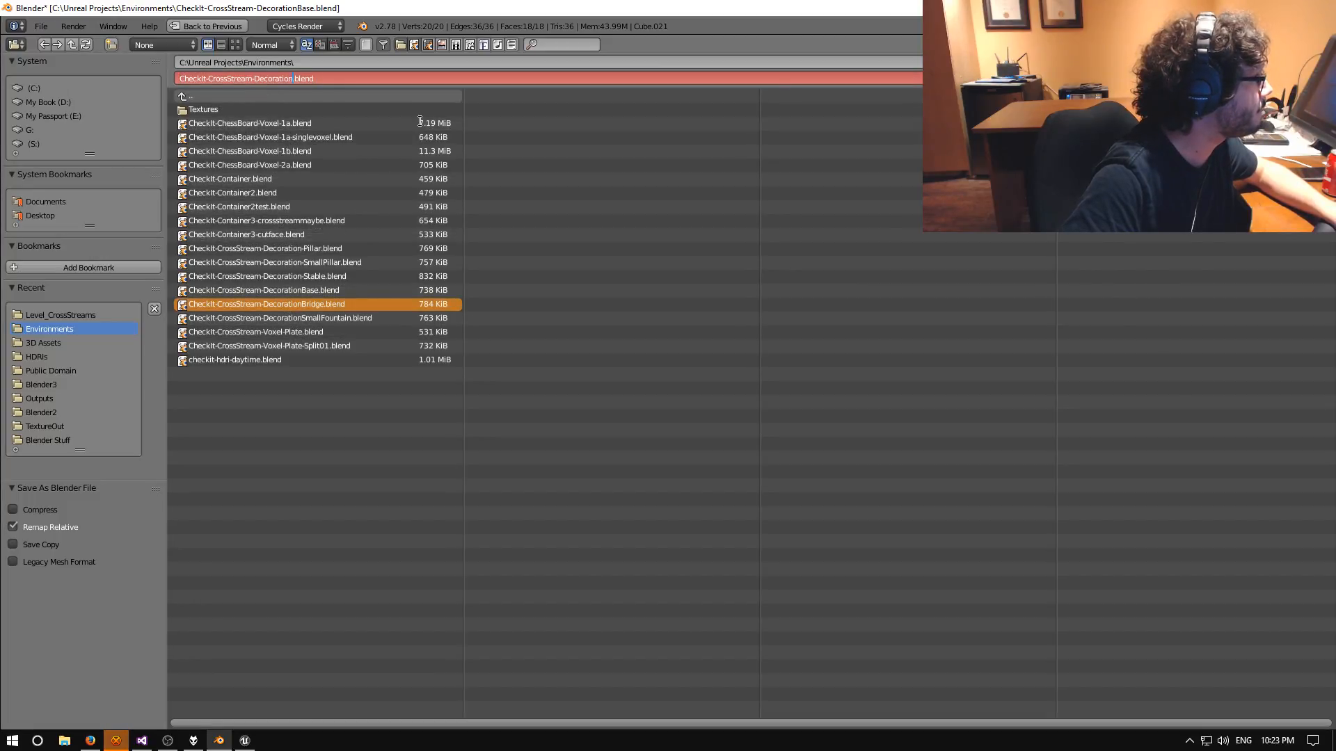
pyautogui.write('Torch')
pyautogui.press('Return')
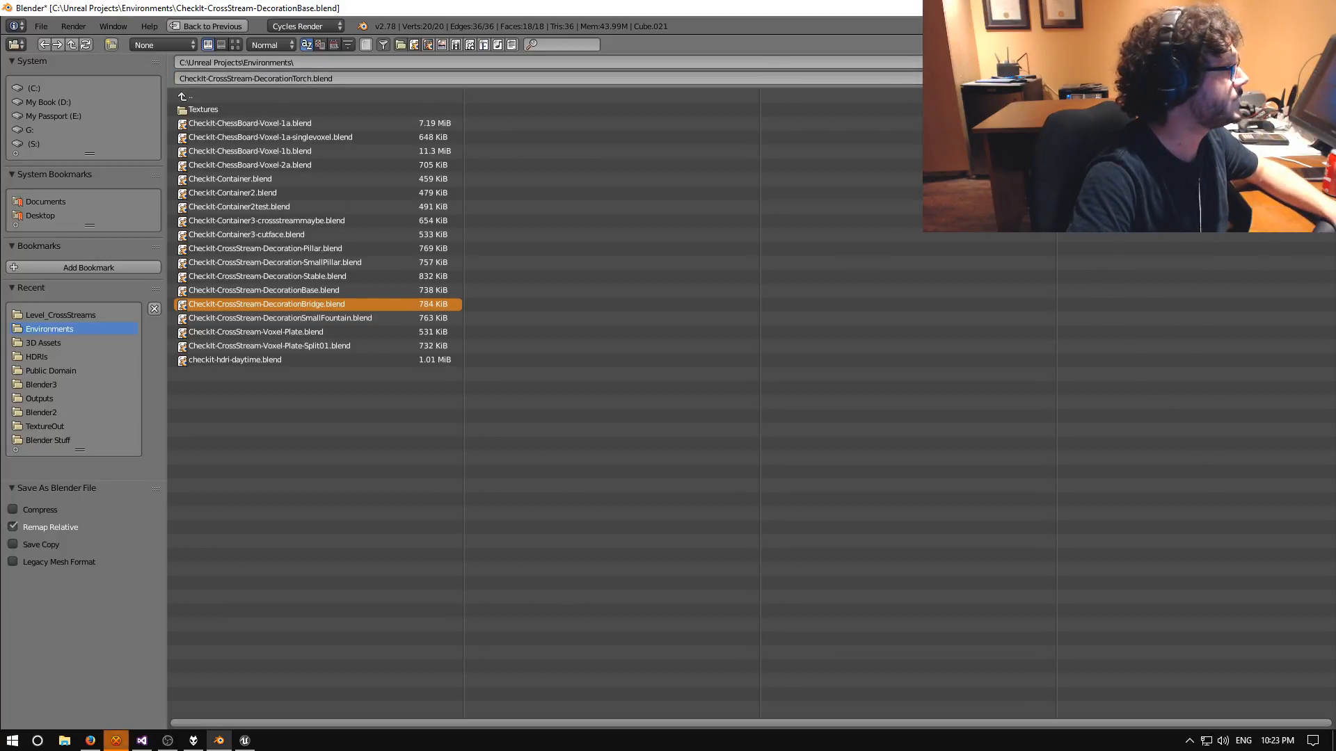
pyautogui.press('Return')
# Switch the post from Edit Mode to Object Mode.
pyautogui.click(41, 26)
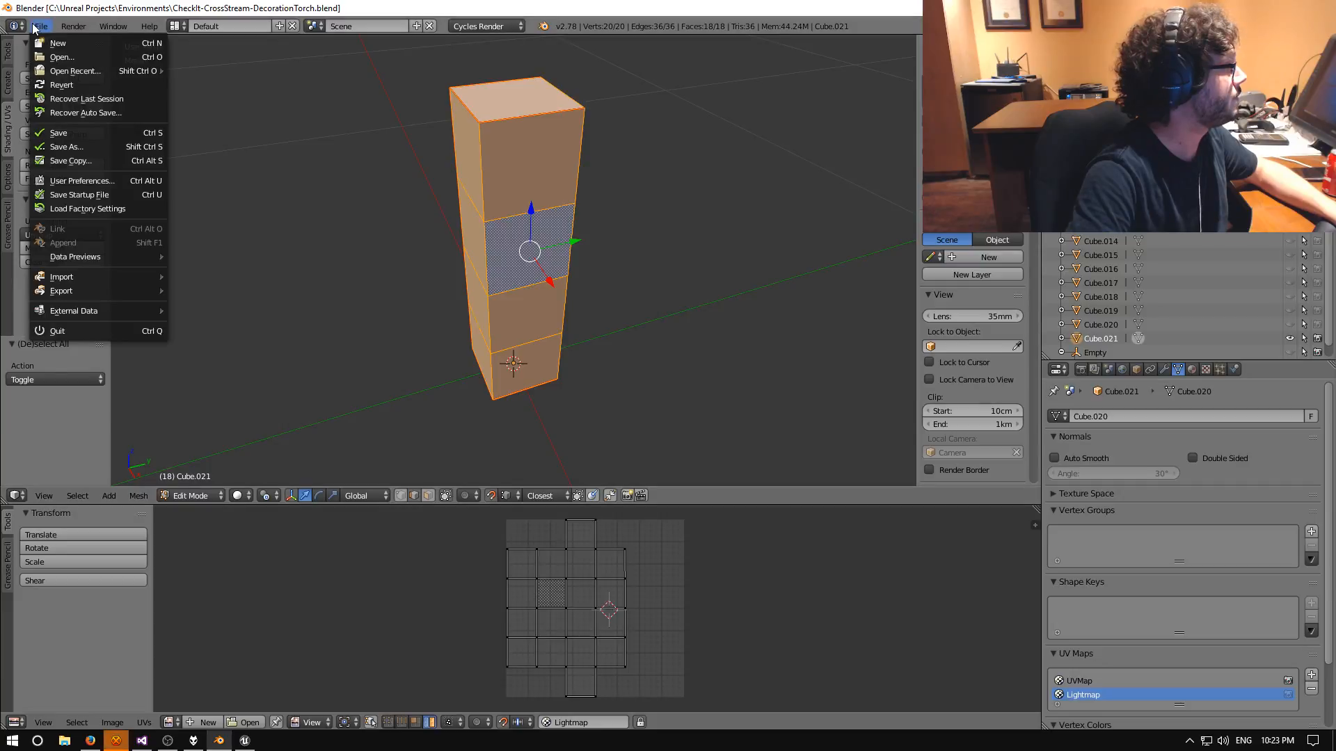
pyautogui.click(174, 496)
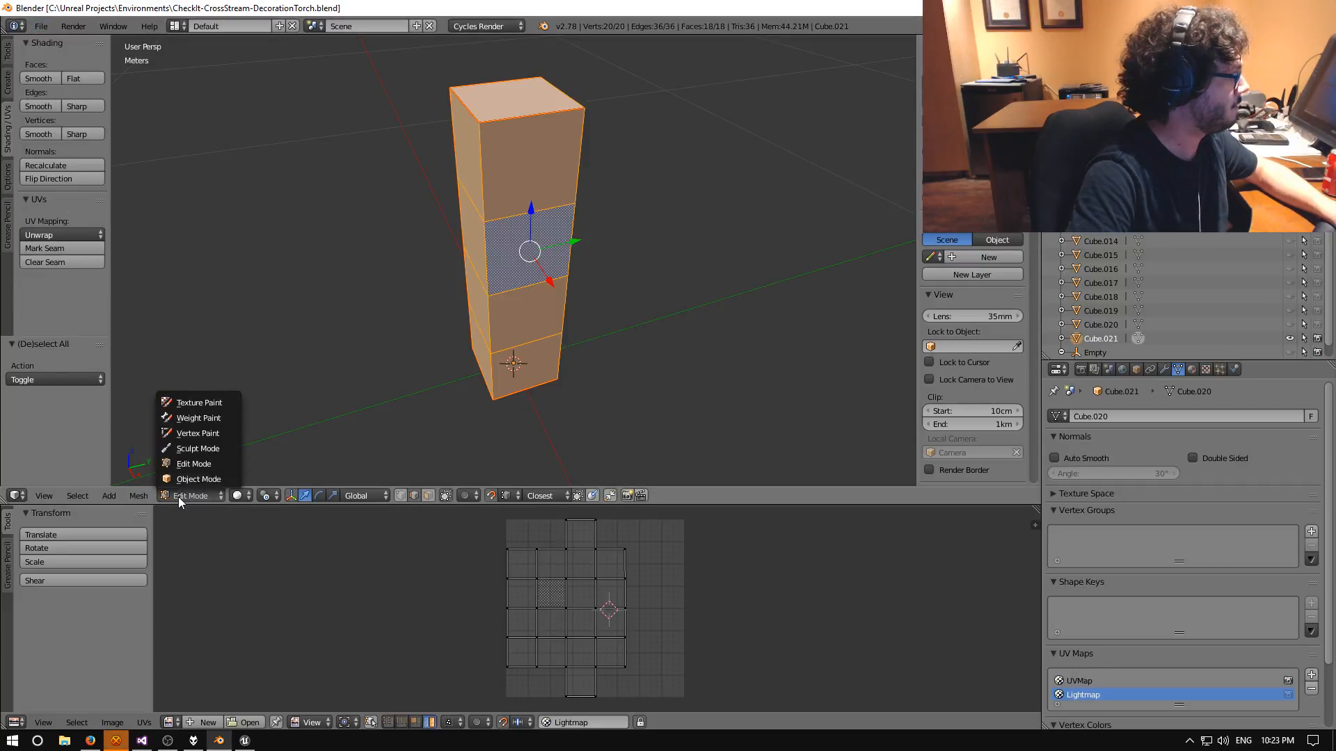
pyautogui.click(191, 480)
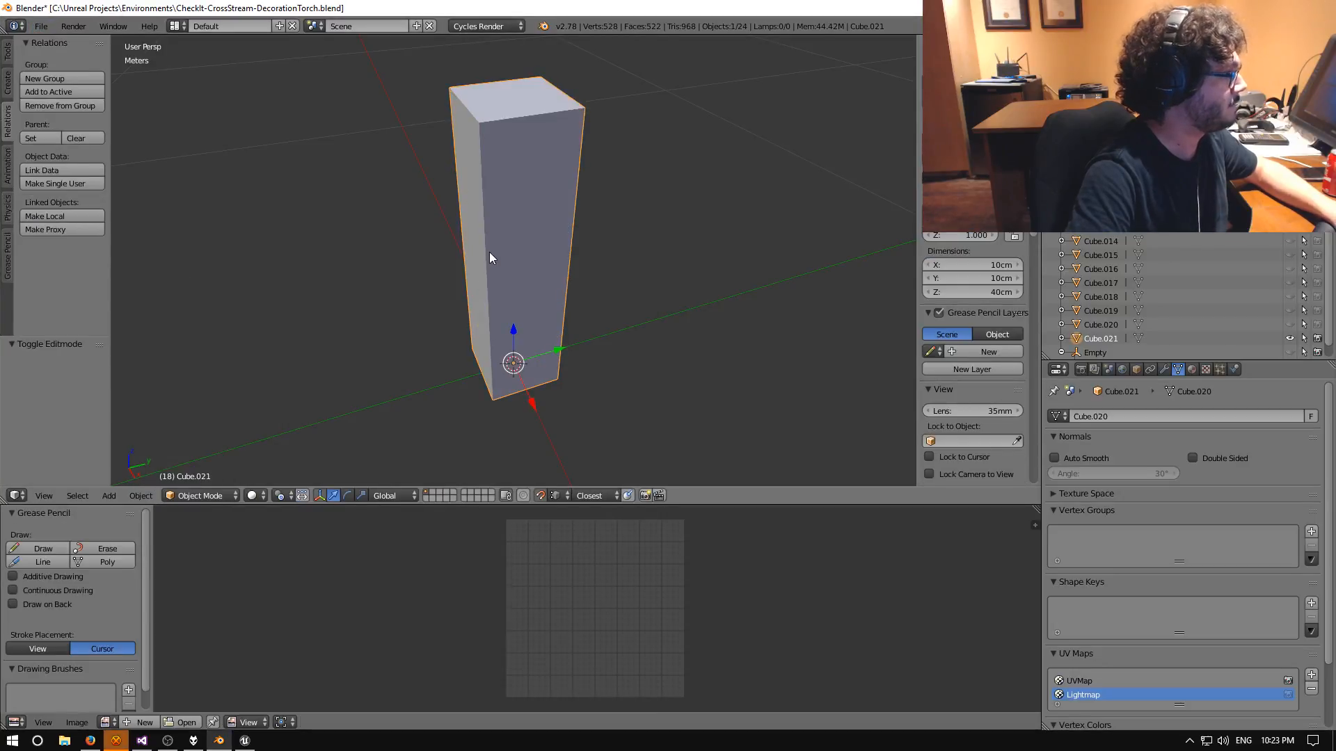
# Start an FBX export and browse to C:\Unreal Projects\CheckIt 4.16\Content\Meshes\Level_CrossStreams as the destination folder.
pyautogui.click(41, 26)
pyautogui.moveTo(140, 290)
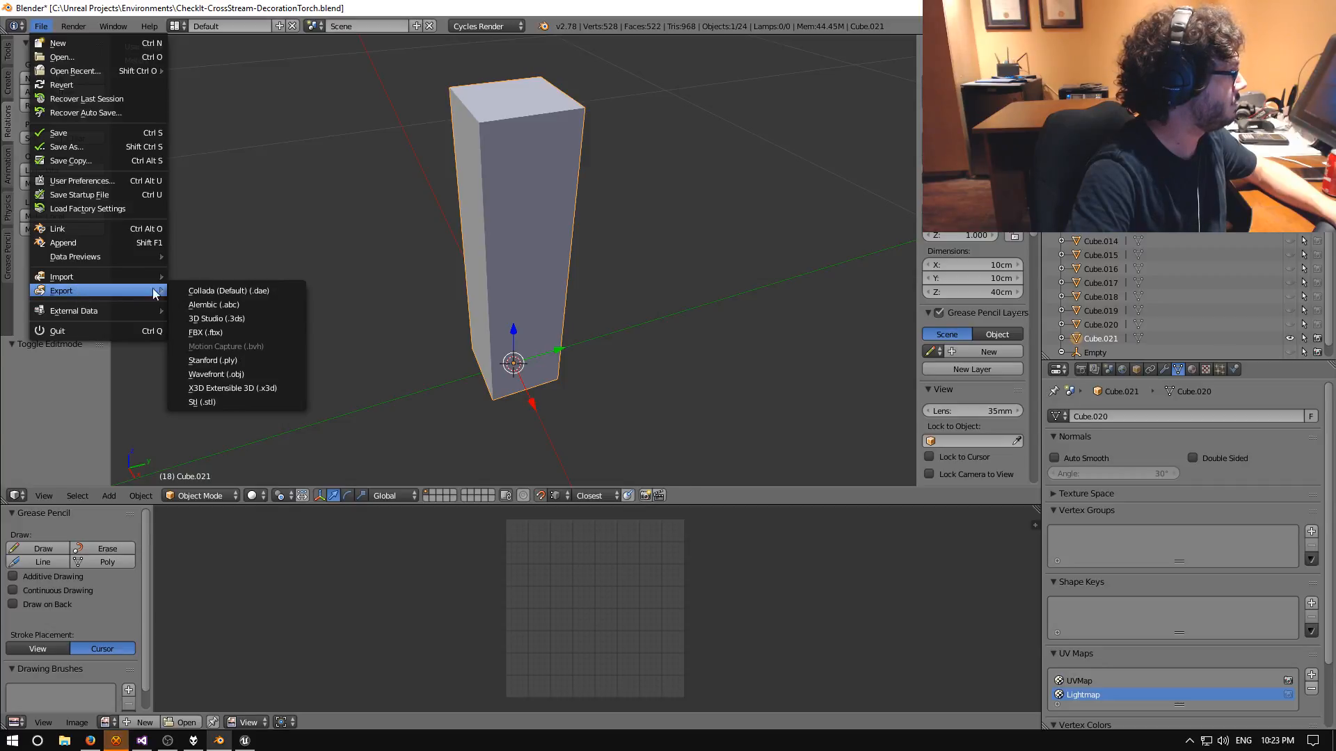
pyautogui.click(199, 332)
pyautogui.click(185, 98)
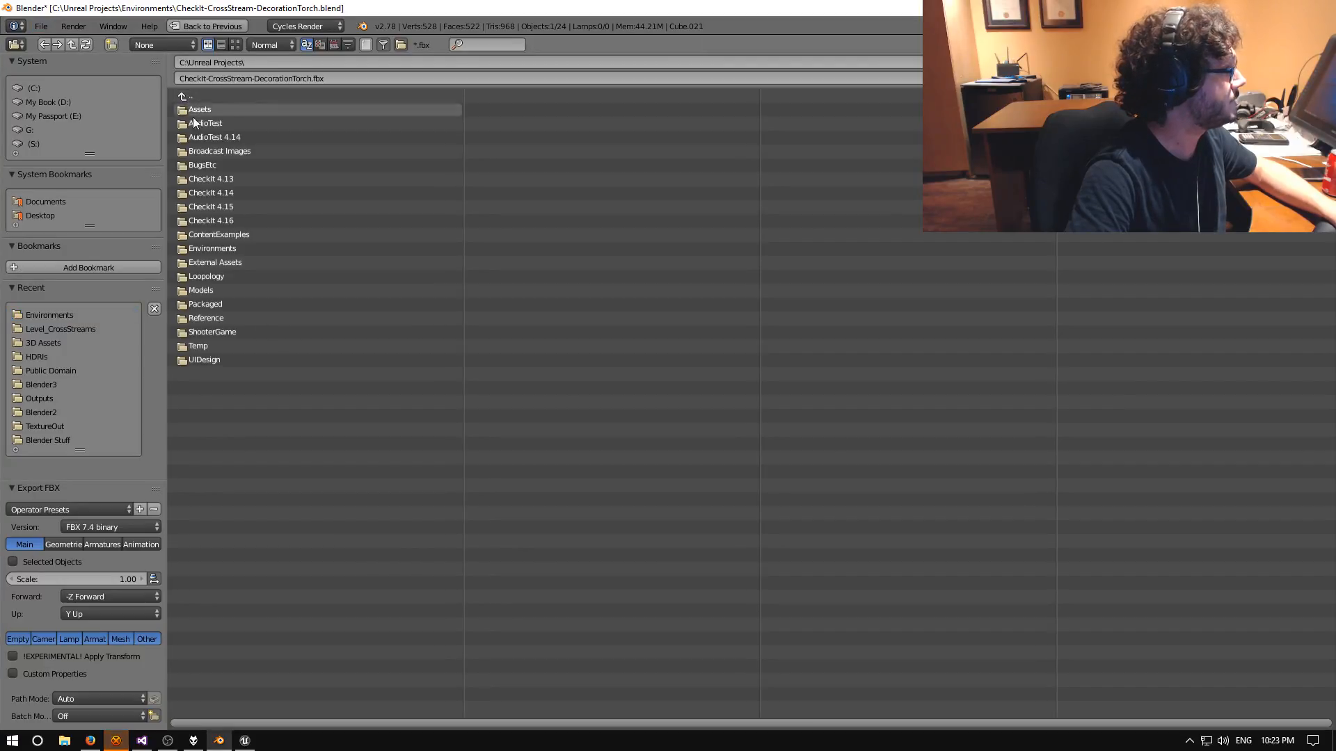
pyautogui.click(214, 221)
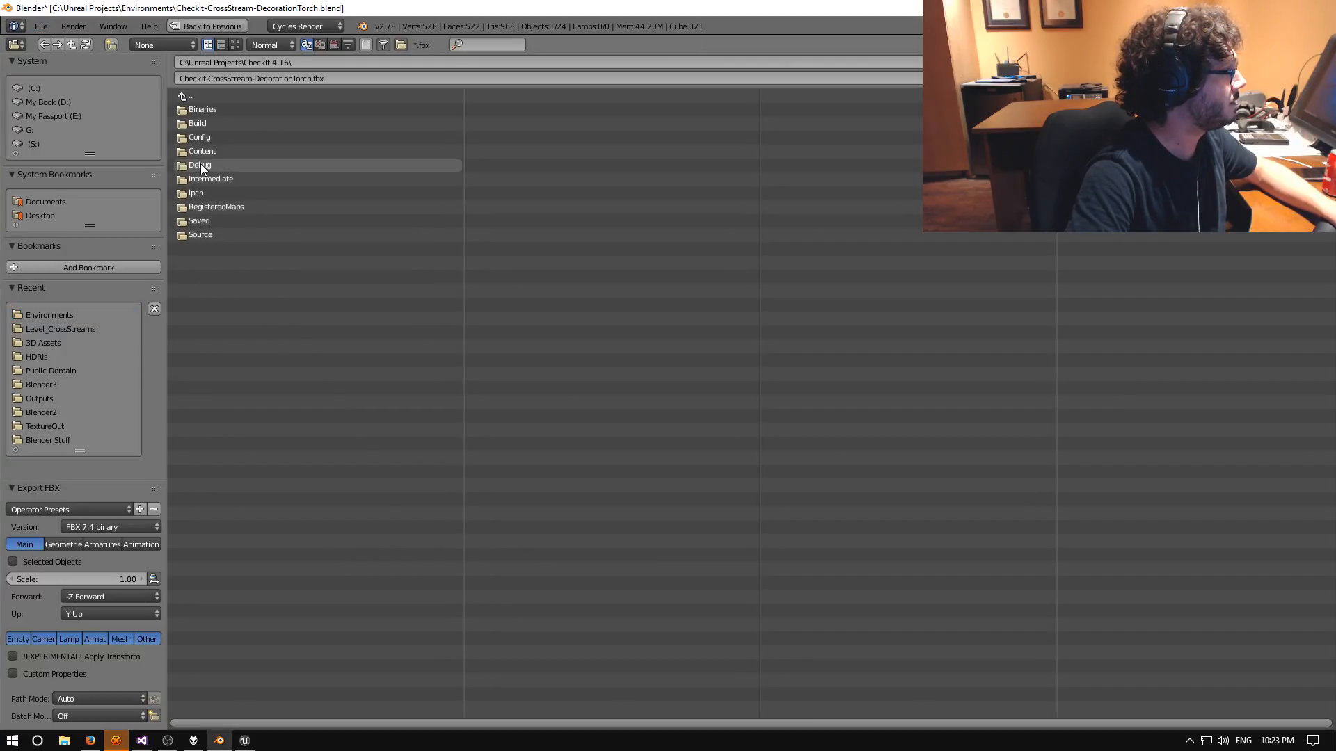
pyautogui.click(206, 152)
pyautogui.click(211, 207)
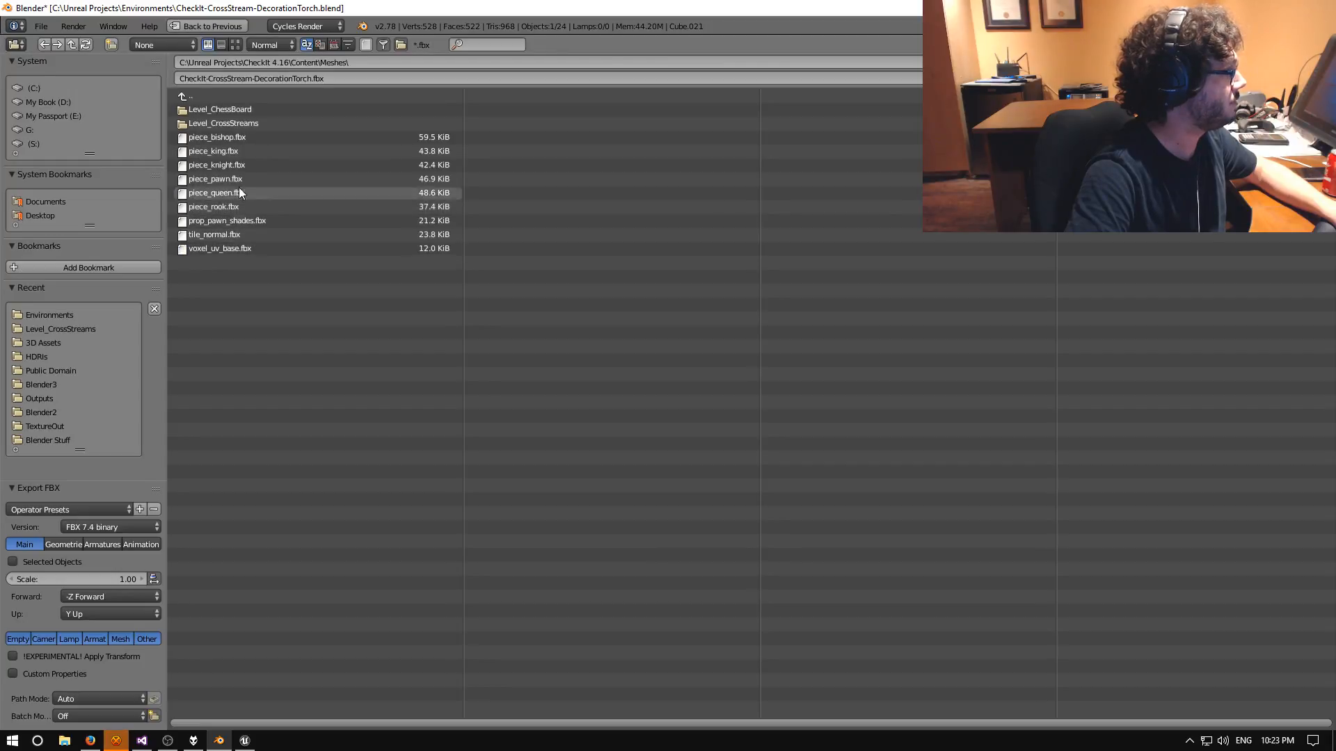
pyautogui.click(211, 123)
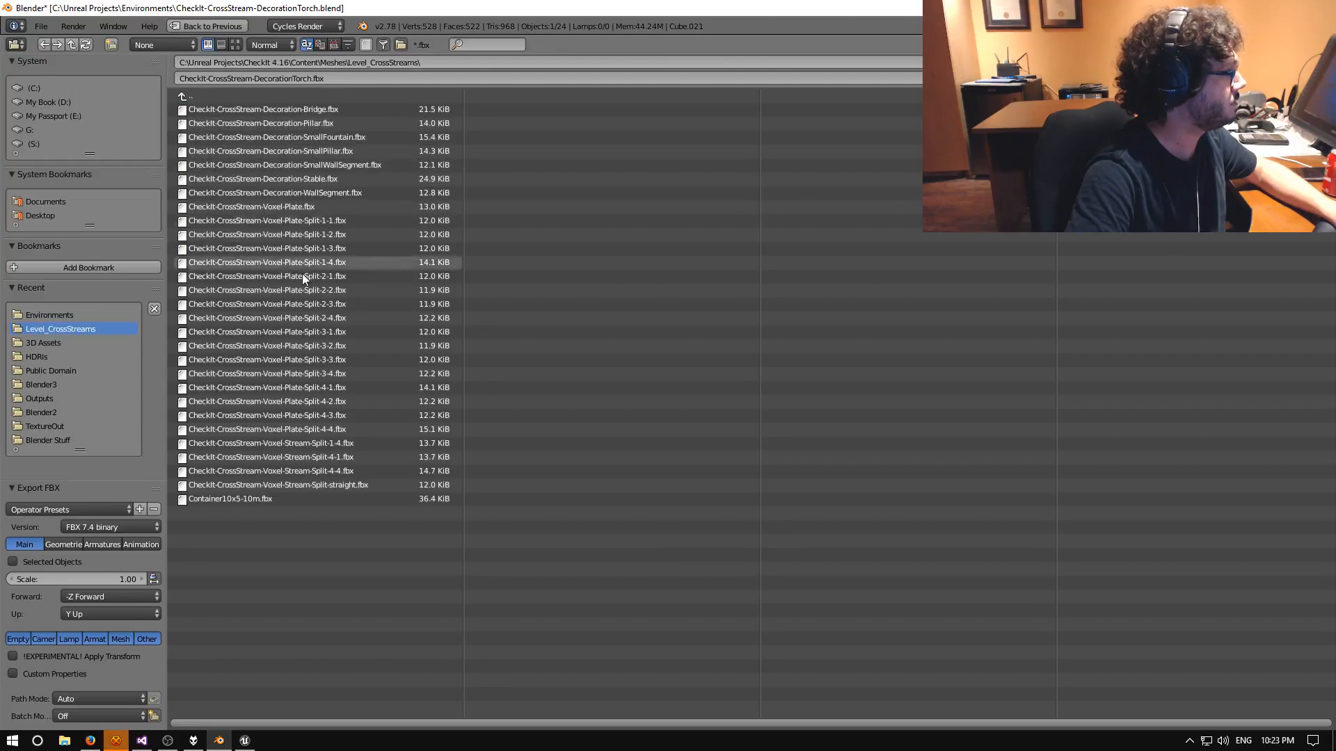
# Name the export file CheckIt-CrossStream-Decoration-Torch.fbx, using the pillar's file name as the base, and export it.
pyautogui.click(298, 123)
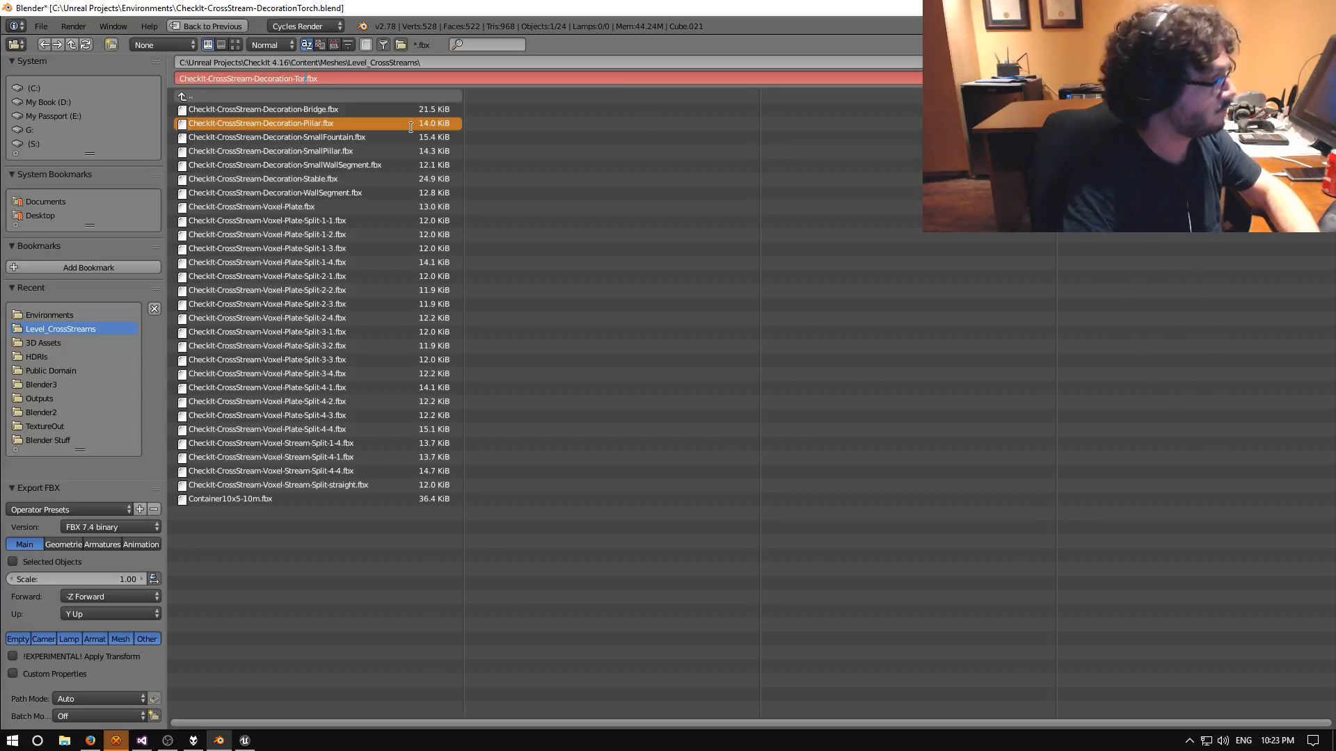
pyautogui.write('Torch')
pyautogui.press('Return')
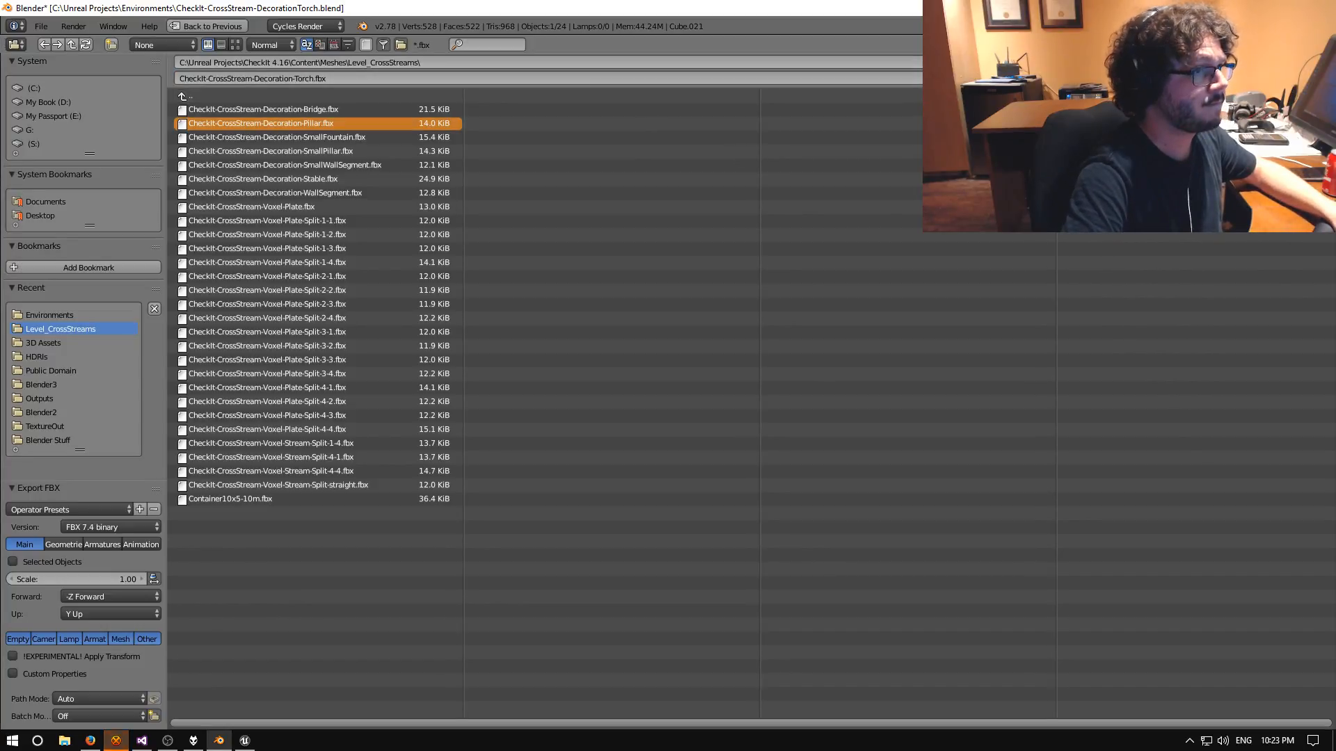
pyautogui.press('Return')
pyautogui.moveTo(473, 308); pyautogui.dragTo(319, 523, button='middle')
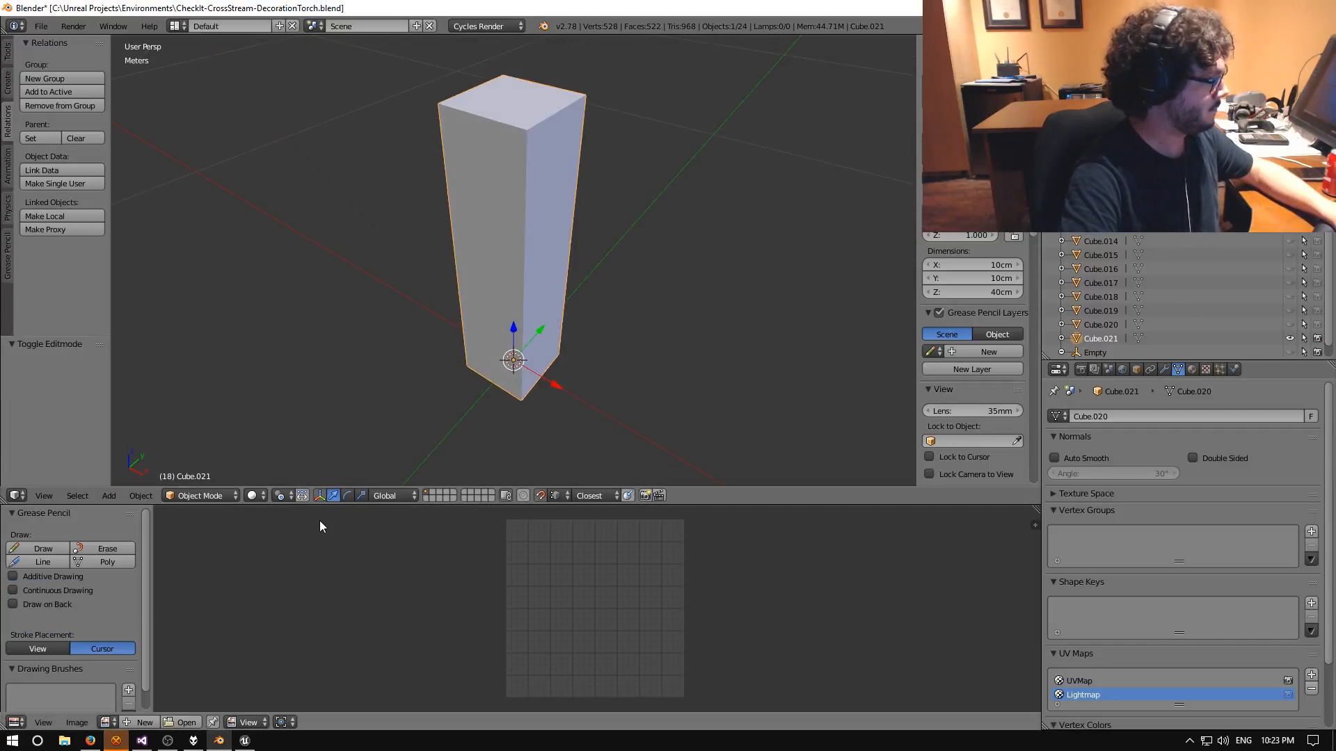
# Switch to Unreal Editor, import all meshes from the detected torch FBX with Import Materials turned off, and close the message log.
pyautogui.hotkey('alt', 'Tab')
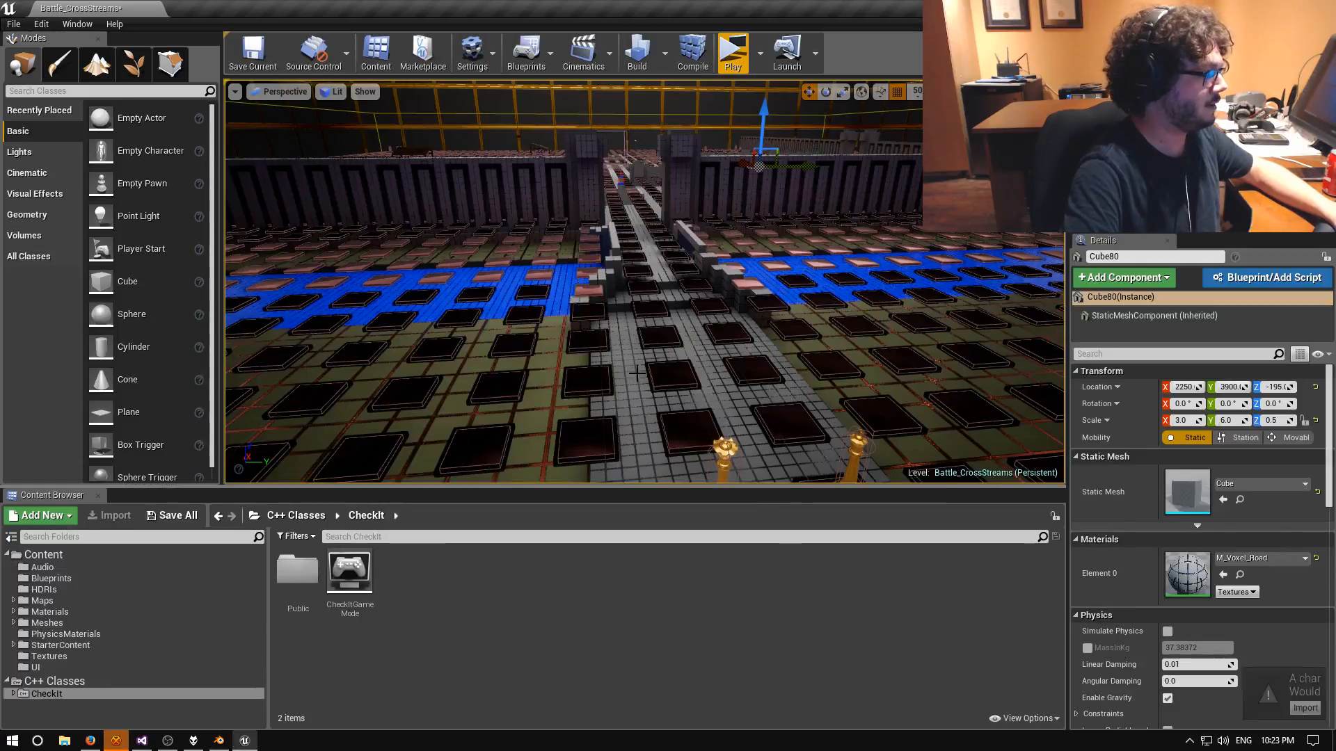
pyautogui.moveTo(644, 282)
pyautogui.mouseDown(button='right')
pyautogui.moveTo(556, 279)
pyautogui.moveTo(647, 299)
pyautogui.mouseUp(button='right')
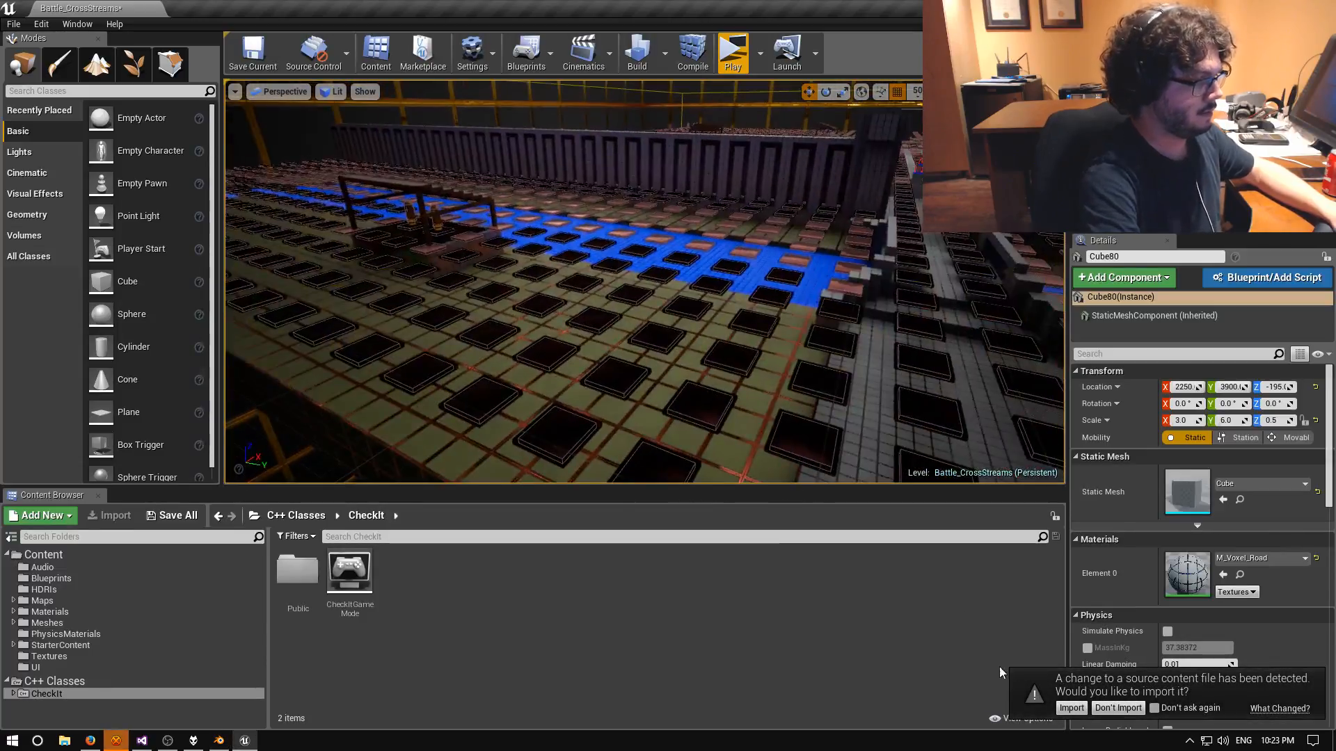
pyautogui.click(1071, 708)
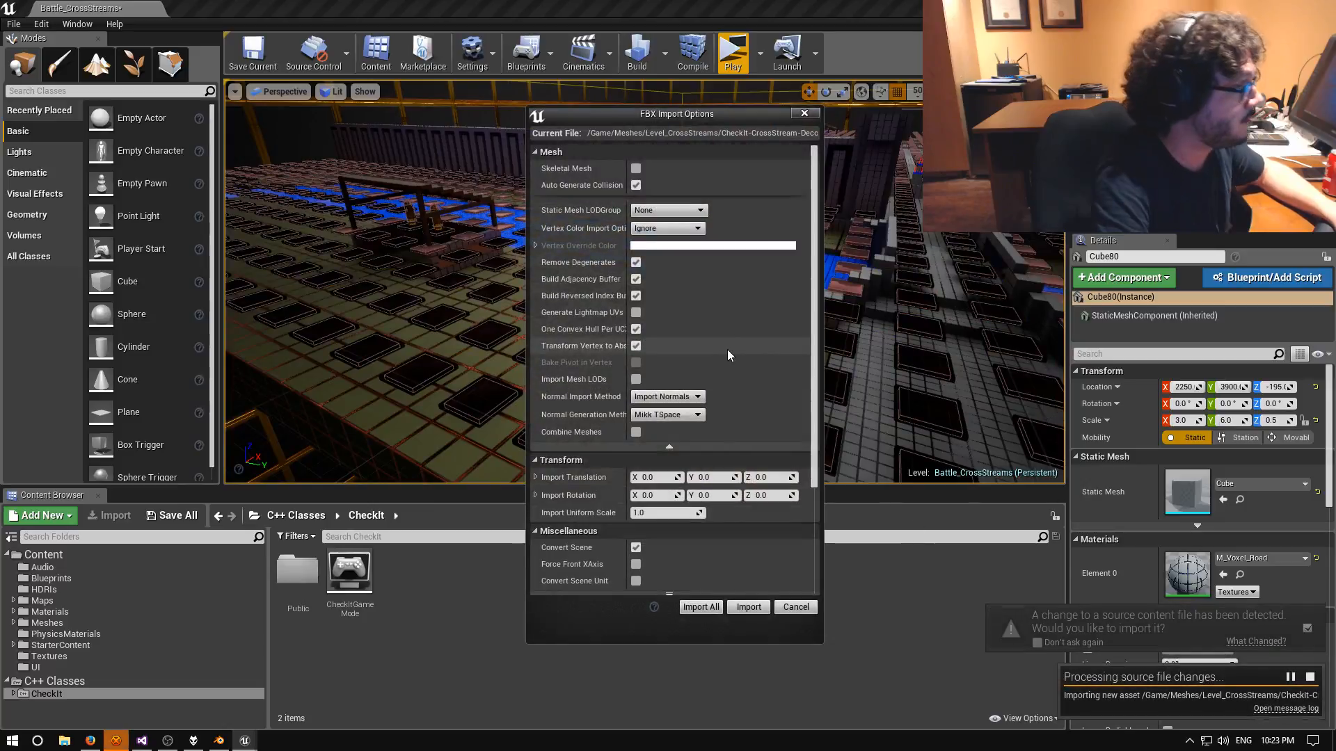
pyautogui.scroll(-4, 748, 330)
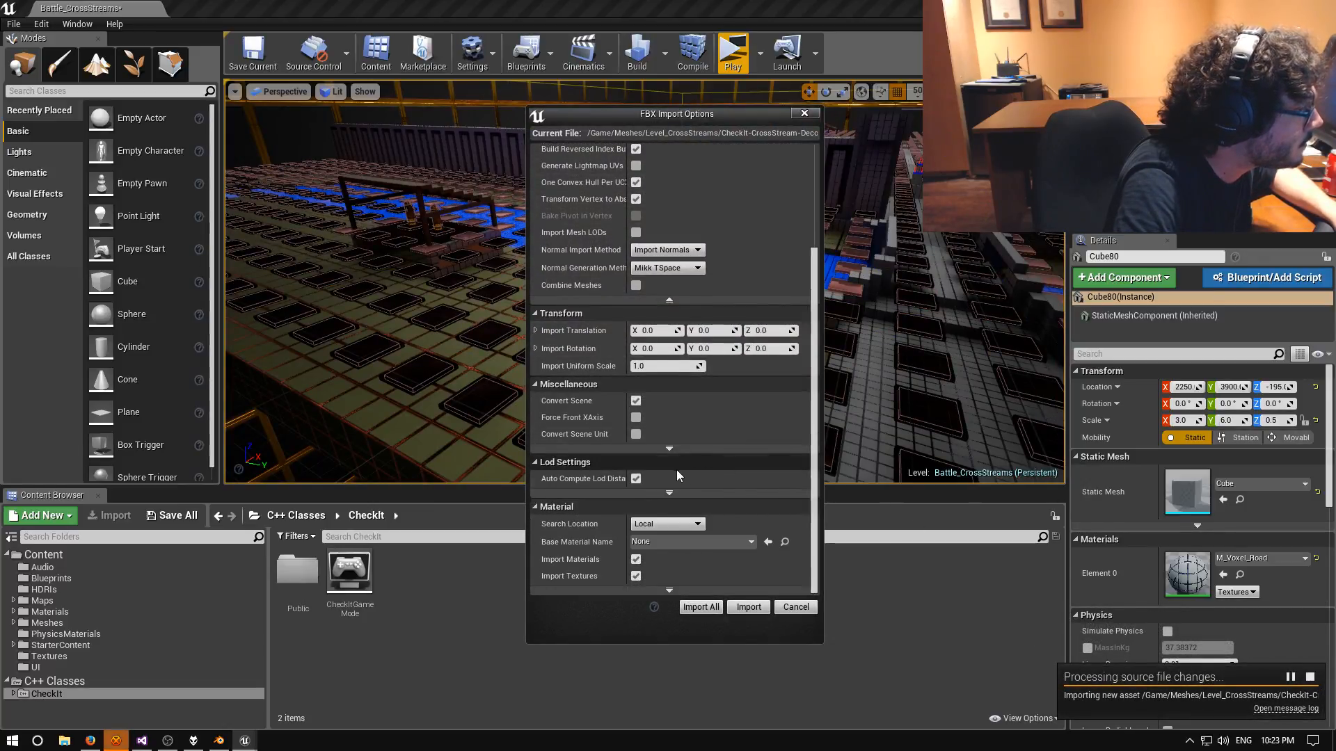
pyautogui.click(637, 560)
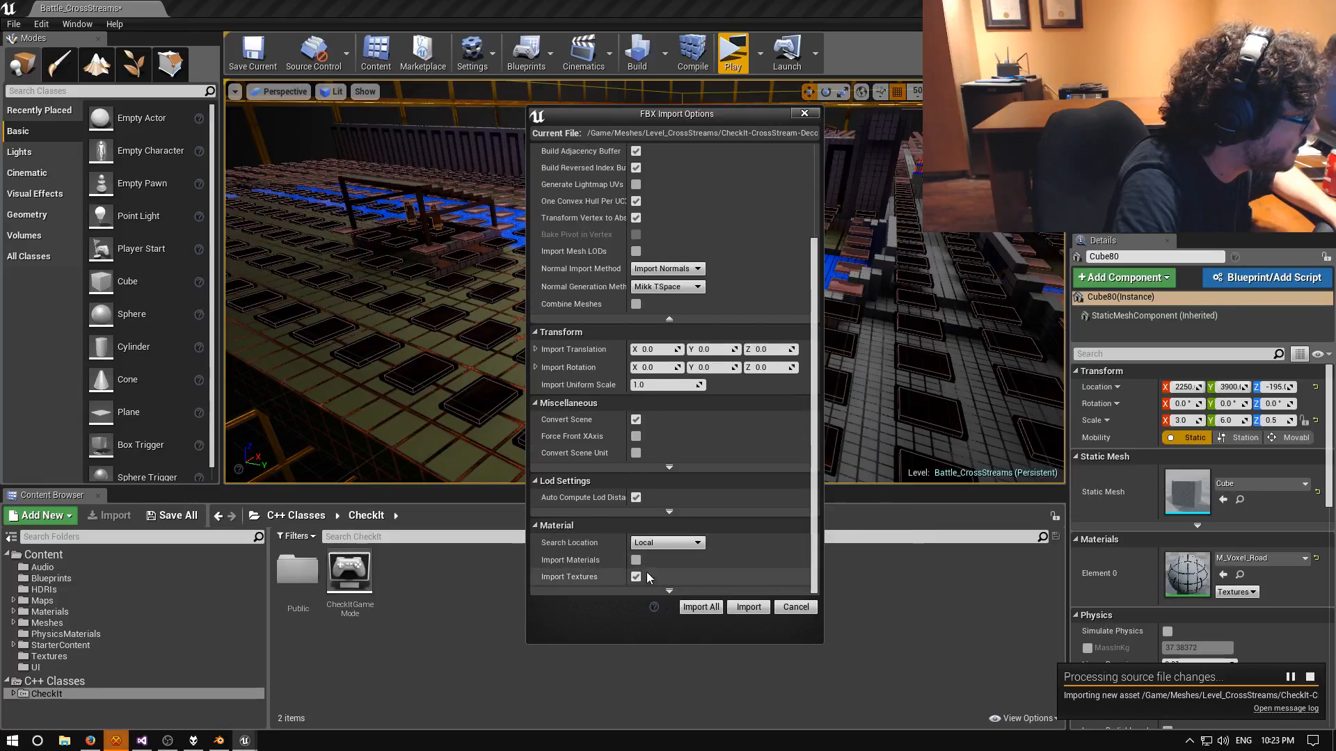
pyautogui.click(699, 607)
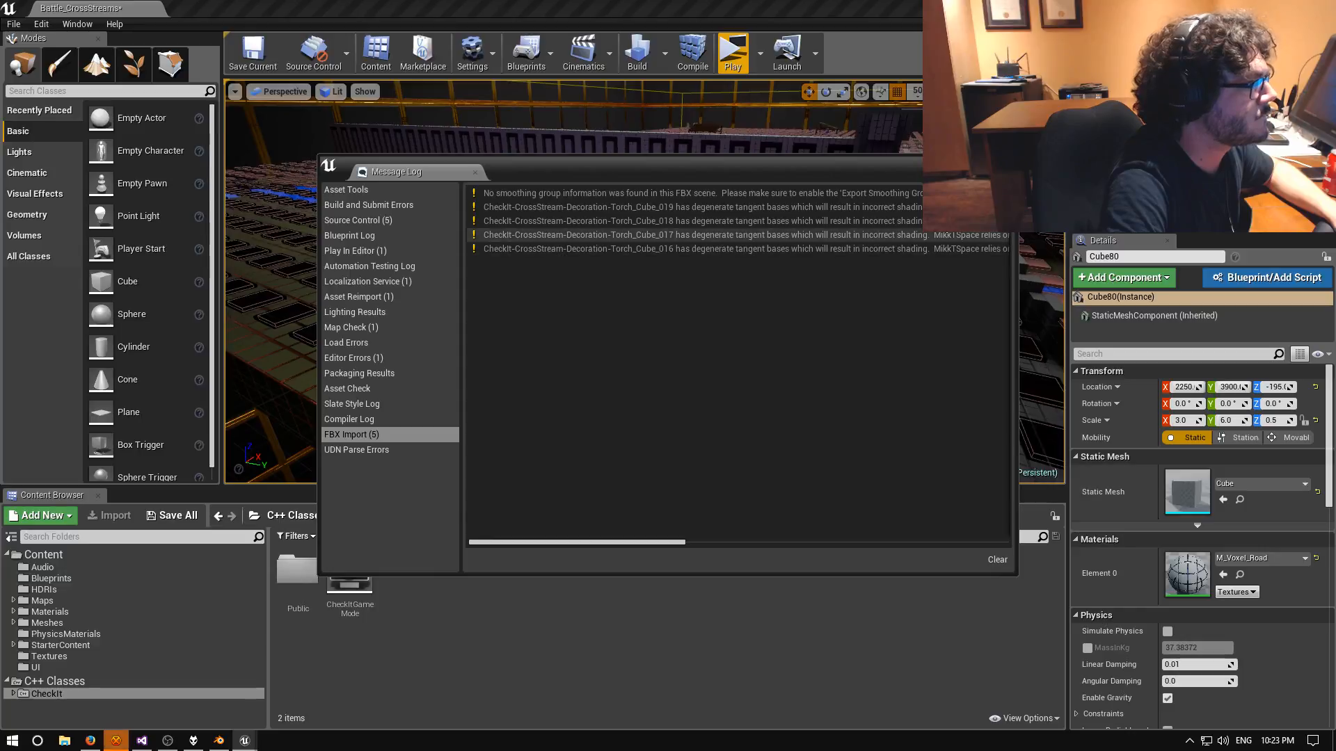
pyautogui.click(1006, 163)
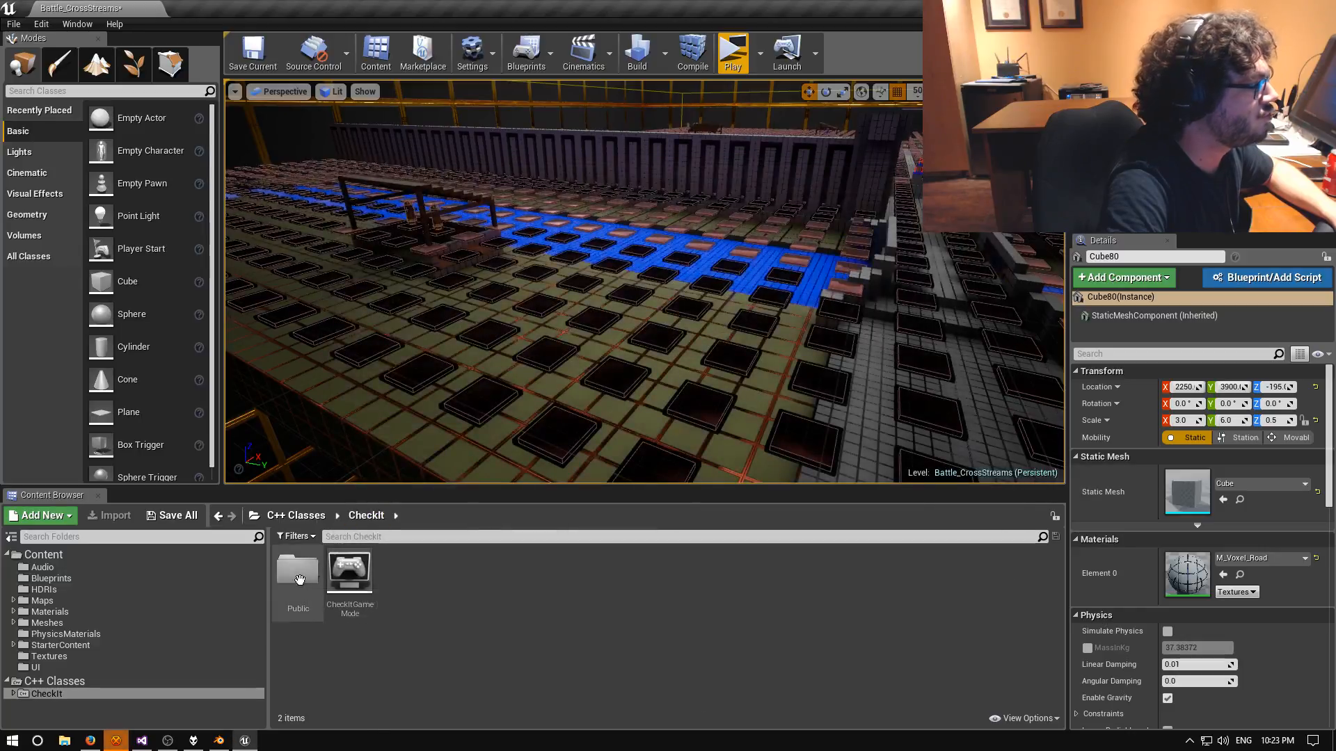
pyautogui.moveTo(431, 348); pyautogui.dragTo(473, 356, button='middle')
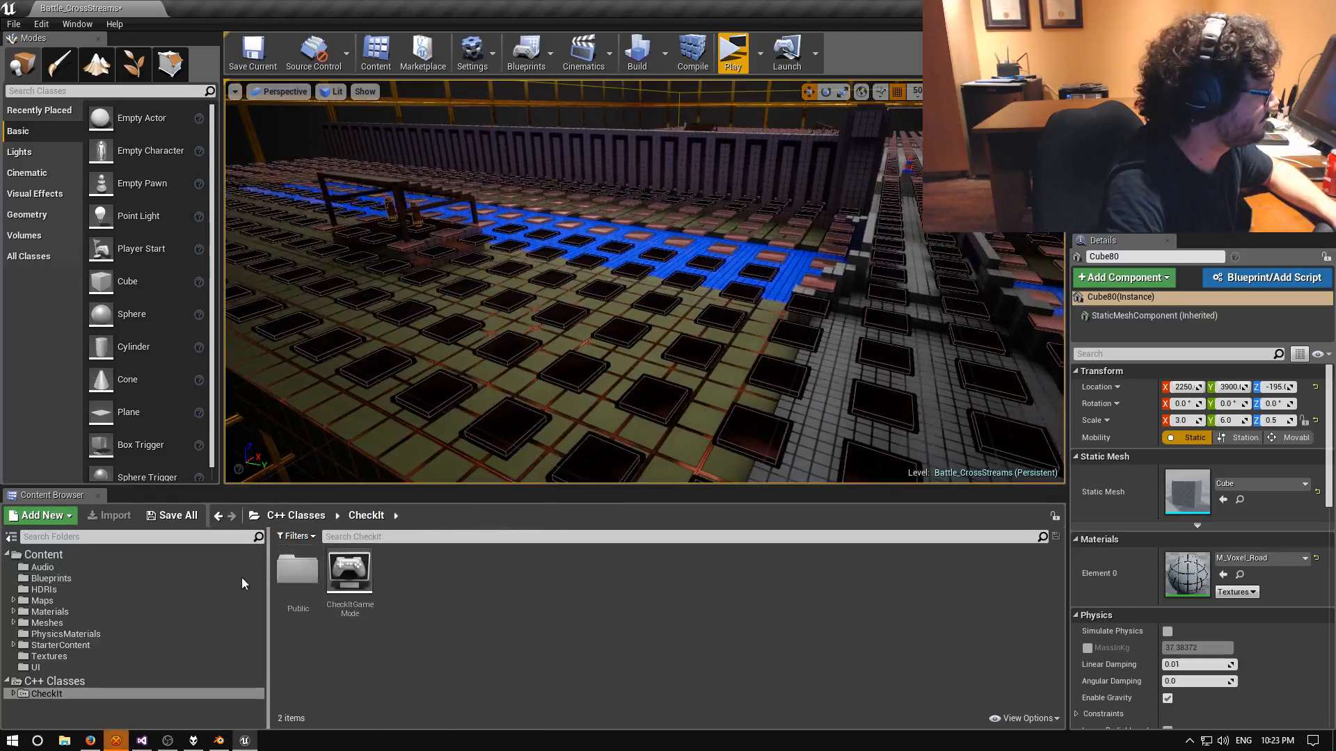
# Exit the Unreal Editor without saving any of the modified content.
pyautogui.click(14, 24)
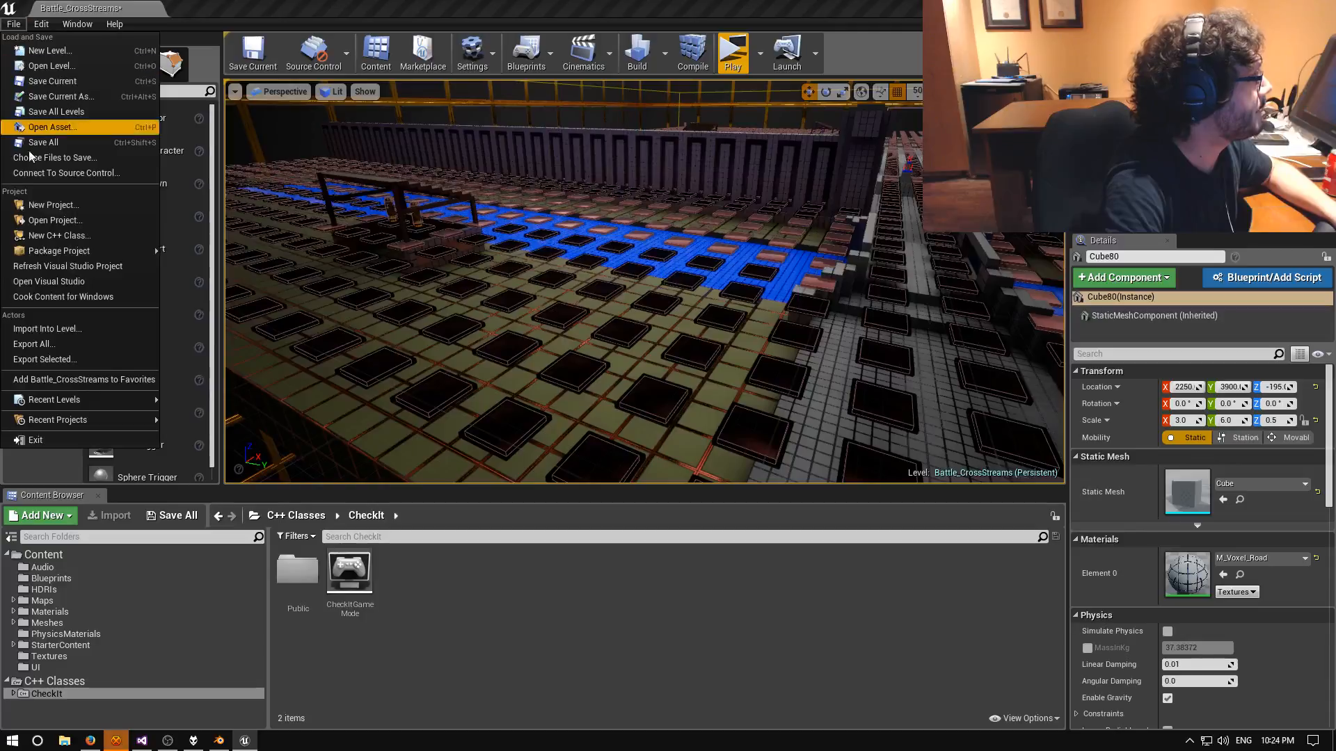
pyautogui.click(79, 443)
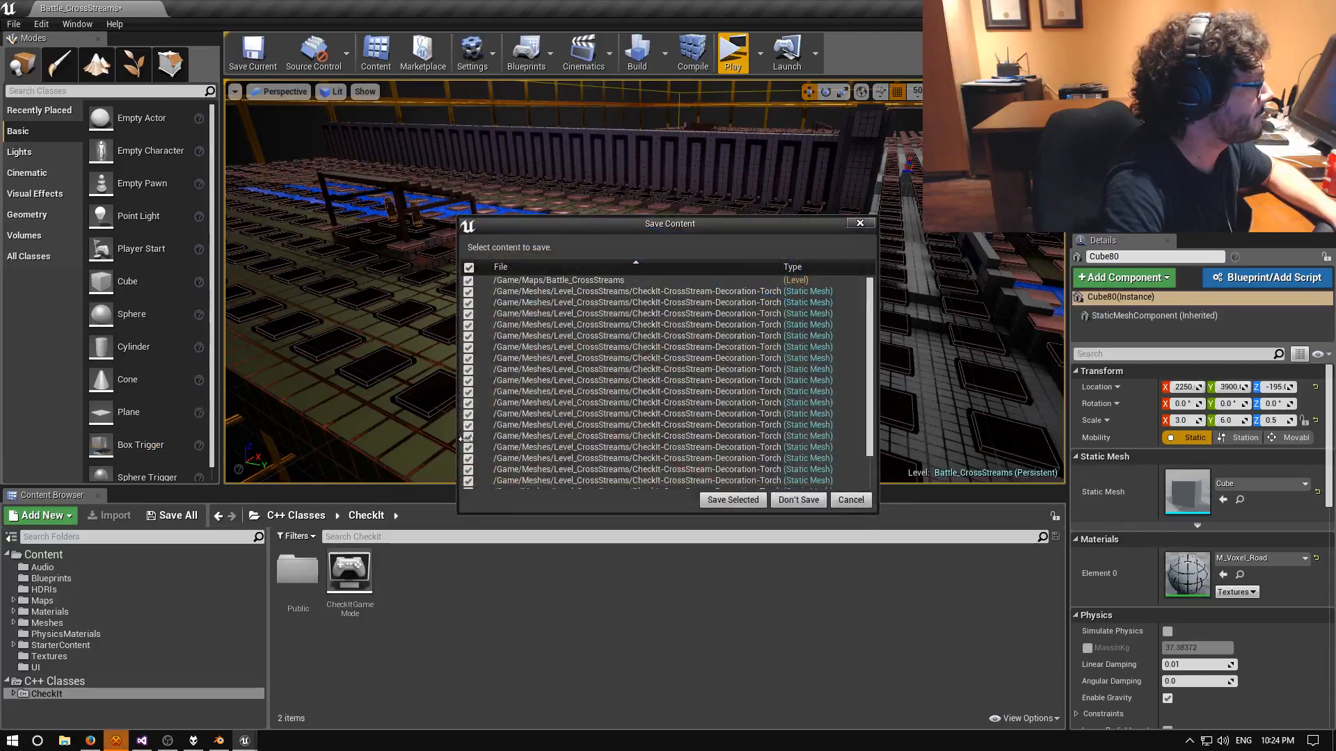
pyautogui.click(798, 500)
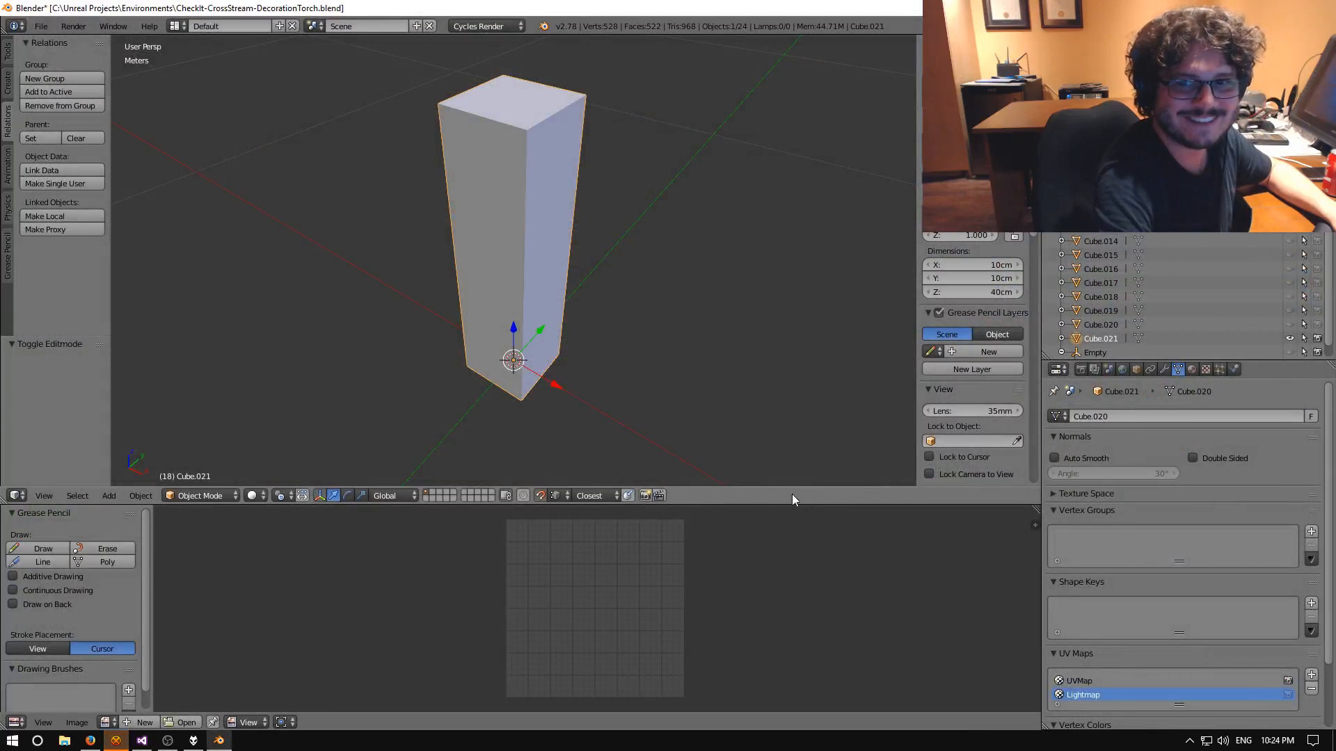
# Export only the selected object as FBX, overwriting CheckIt-CrossStream-Decoration-Torch.fbx in the Level_CrossStreams folder.
pyautogui.click(41, 27)
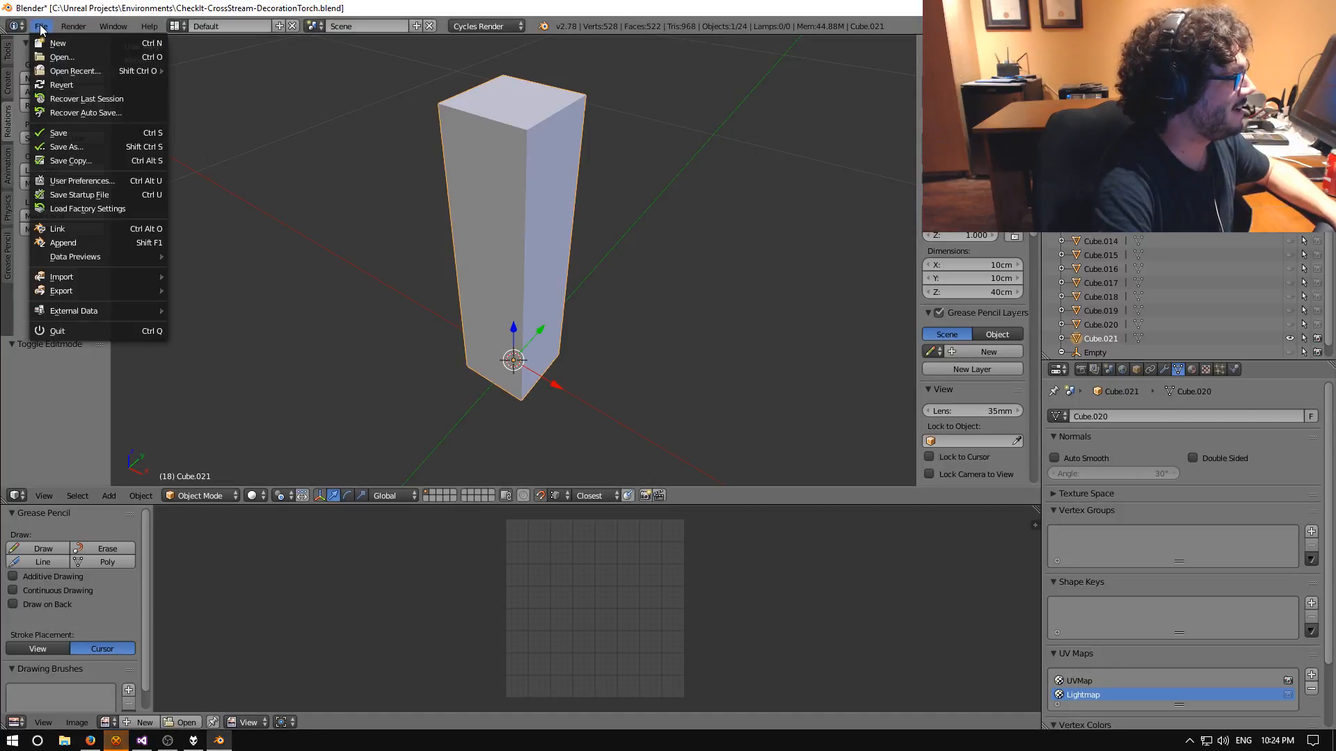
pyautogui.moveTo(157, 291)
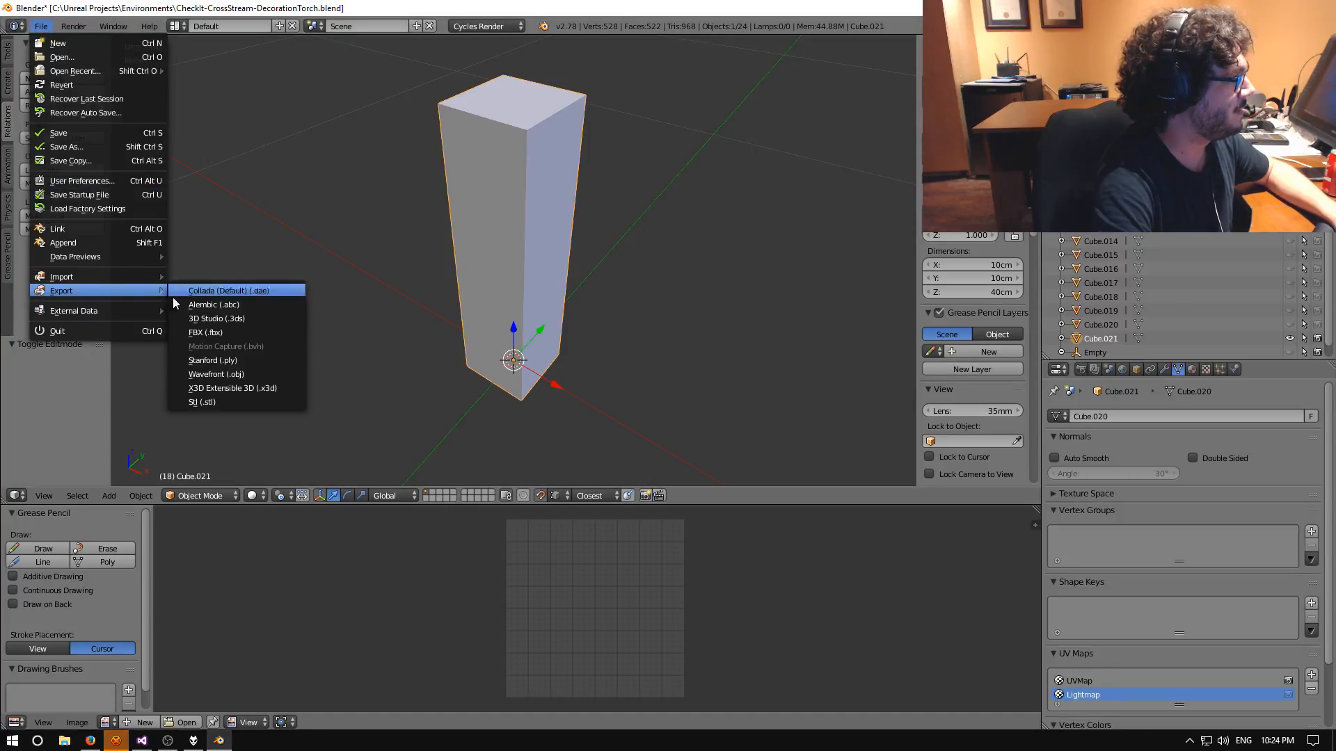
pyautogui.click(203, 333)
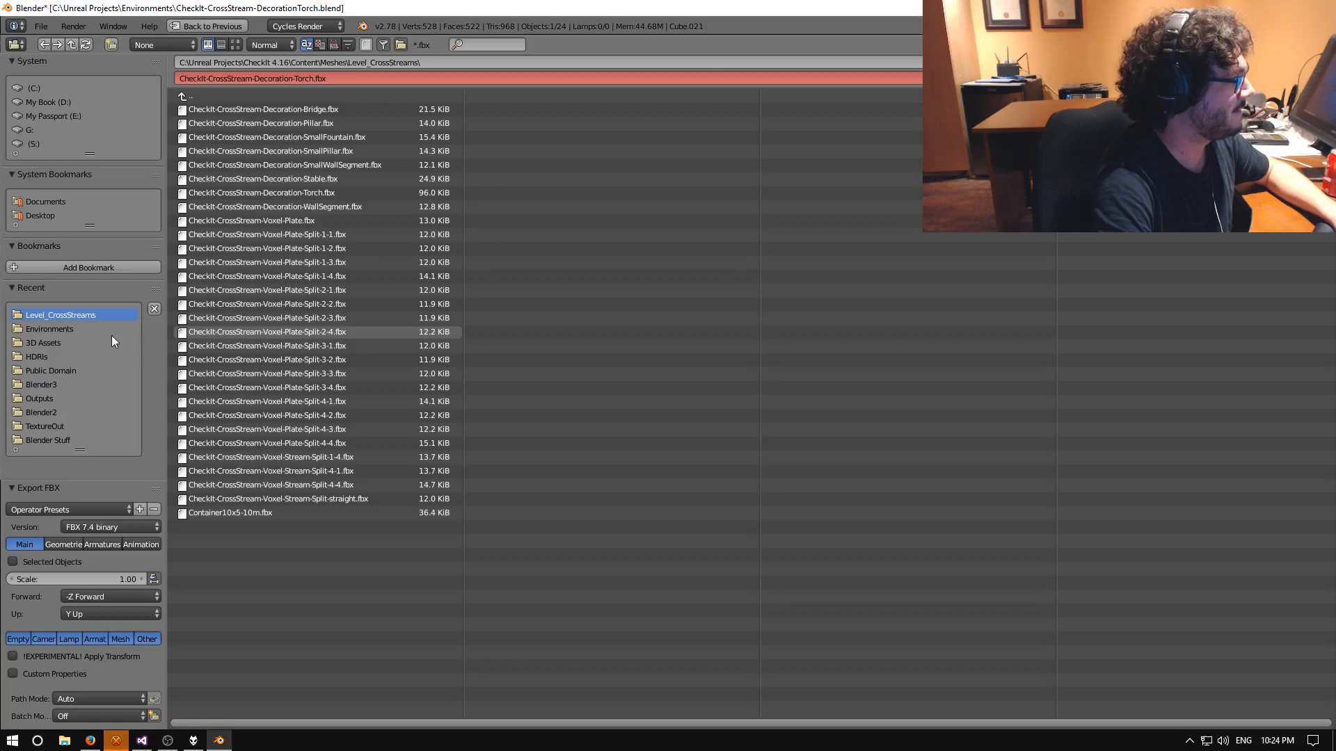
pyautogui.click(13, 564)
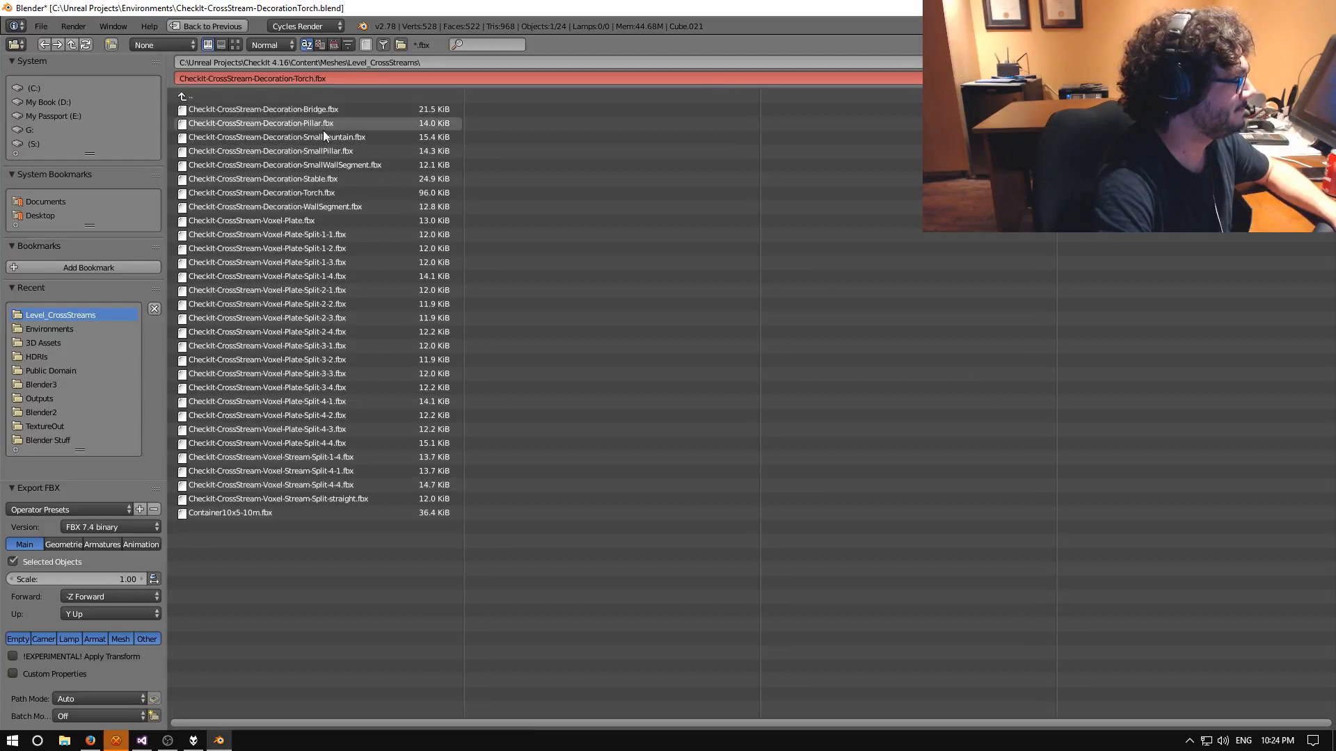
pyautogui.doubleClick(264, 193)
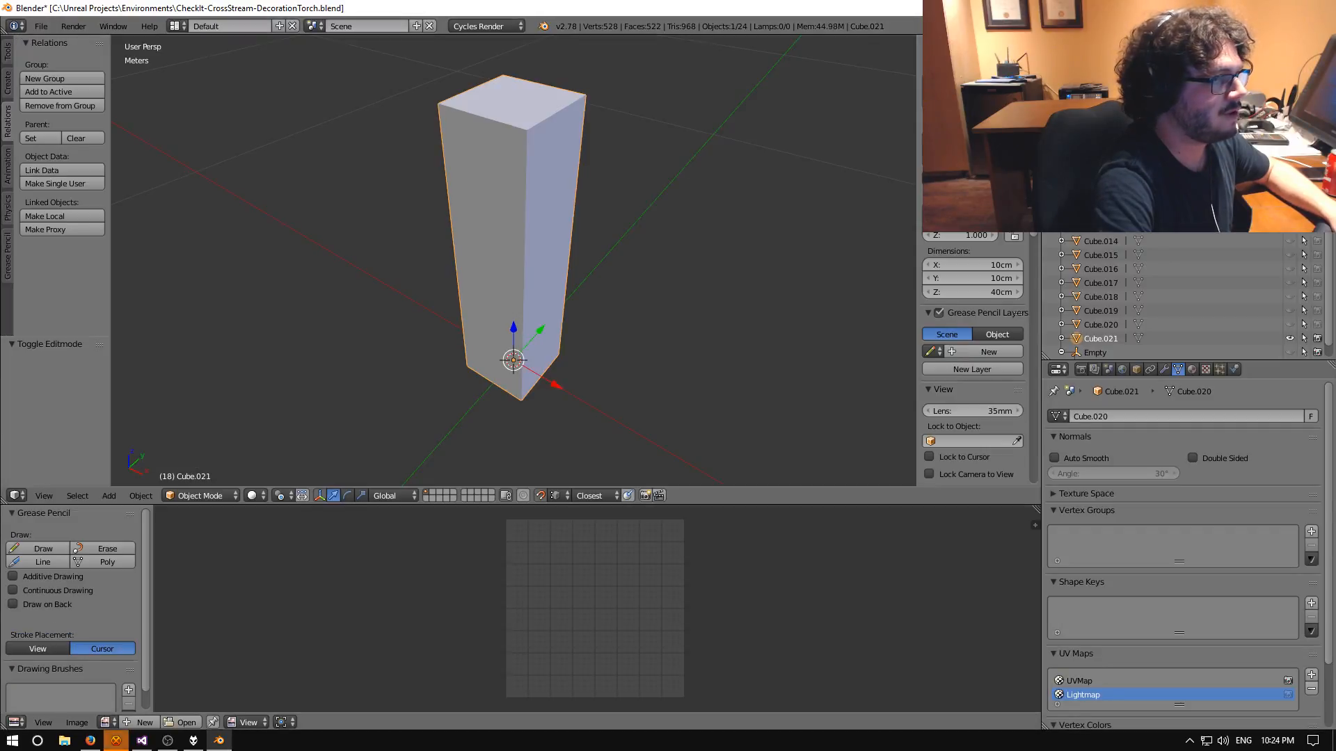
# Switch to Visual Studio and run the CheckIt project with the debugger to relaunch the Unreal Editor.
pyautogui.click(141, 742)
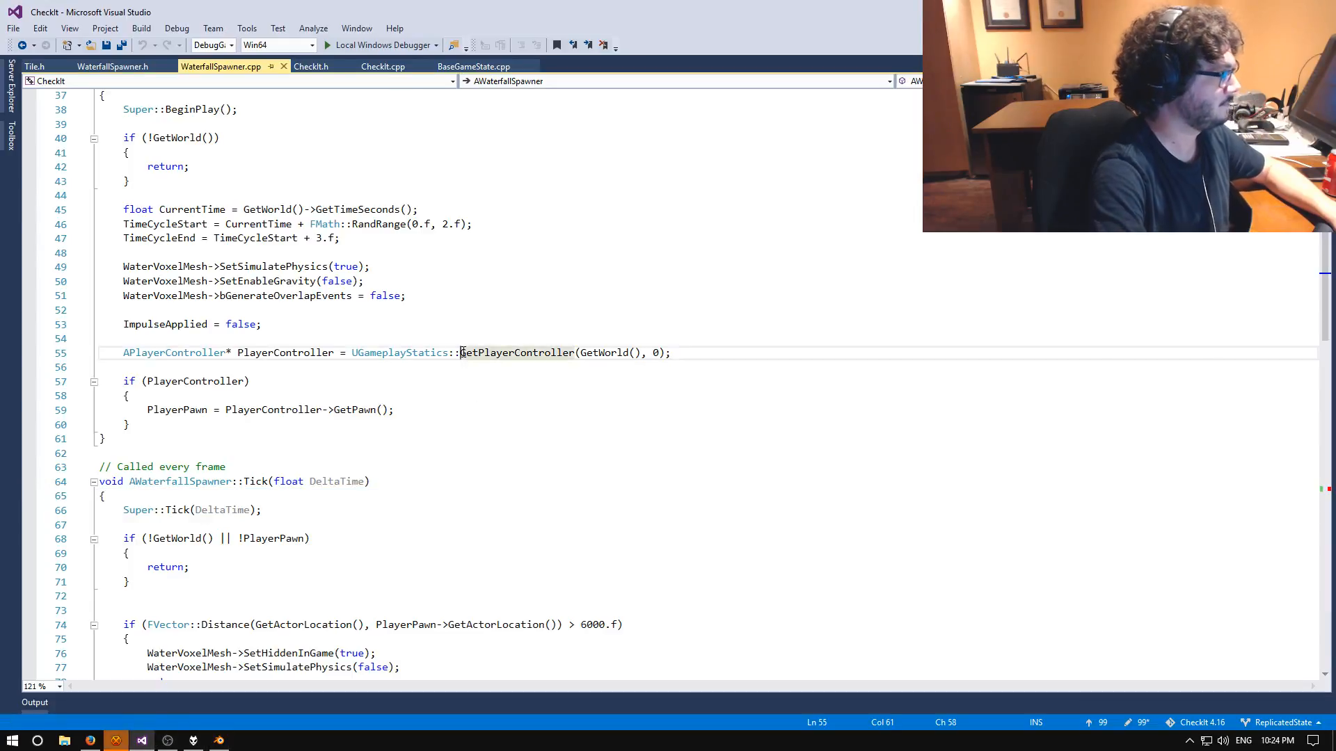
pyautogui.press('F5')
pyautogui.press('Return')
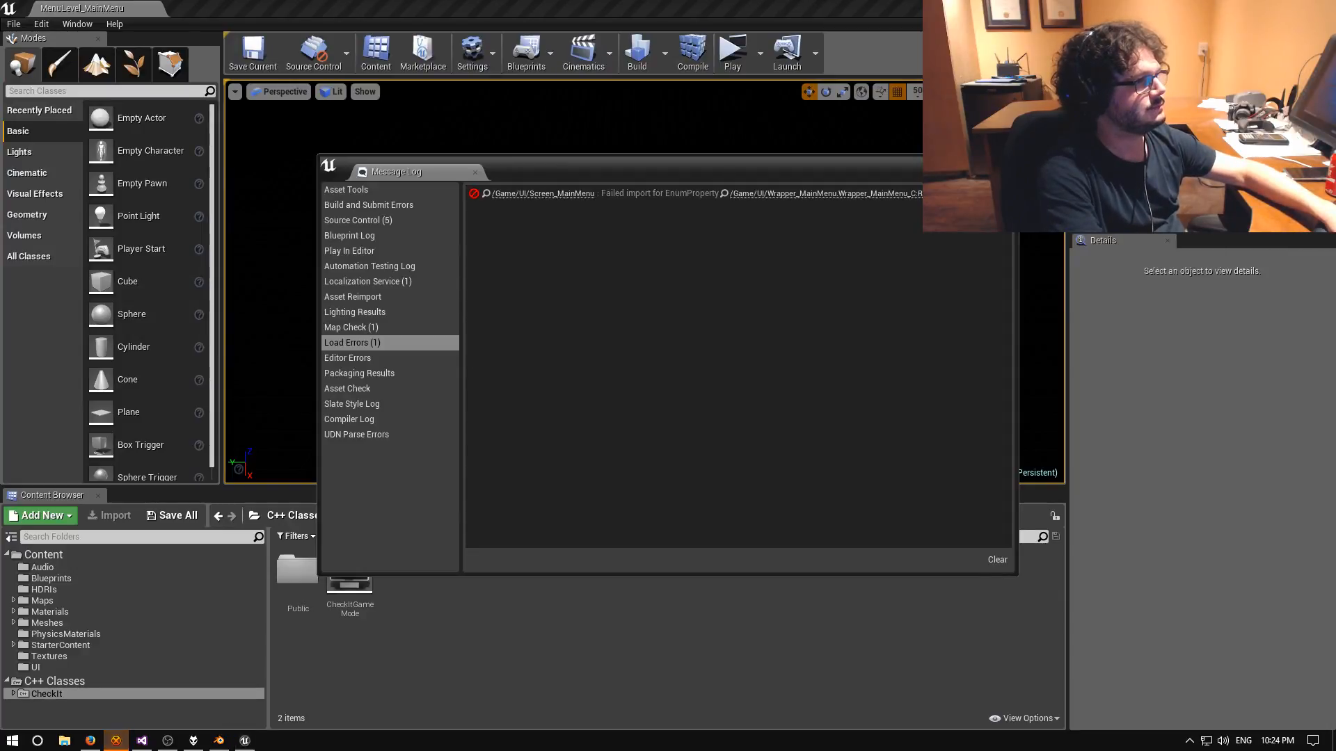
# Open the recent level Battle_CrossStreams and accept the import of the changed source content file.
pyautogui.click(71, 18)
pyautogui.click(13, 24)
pyautogui.moveTo(139, 401)
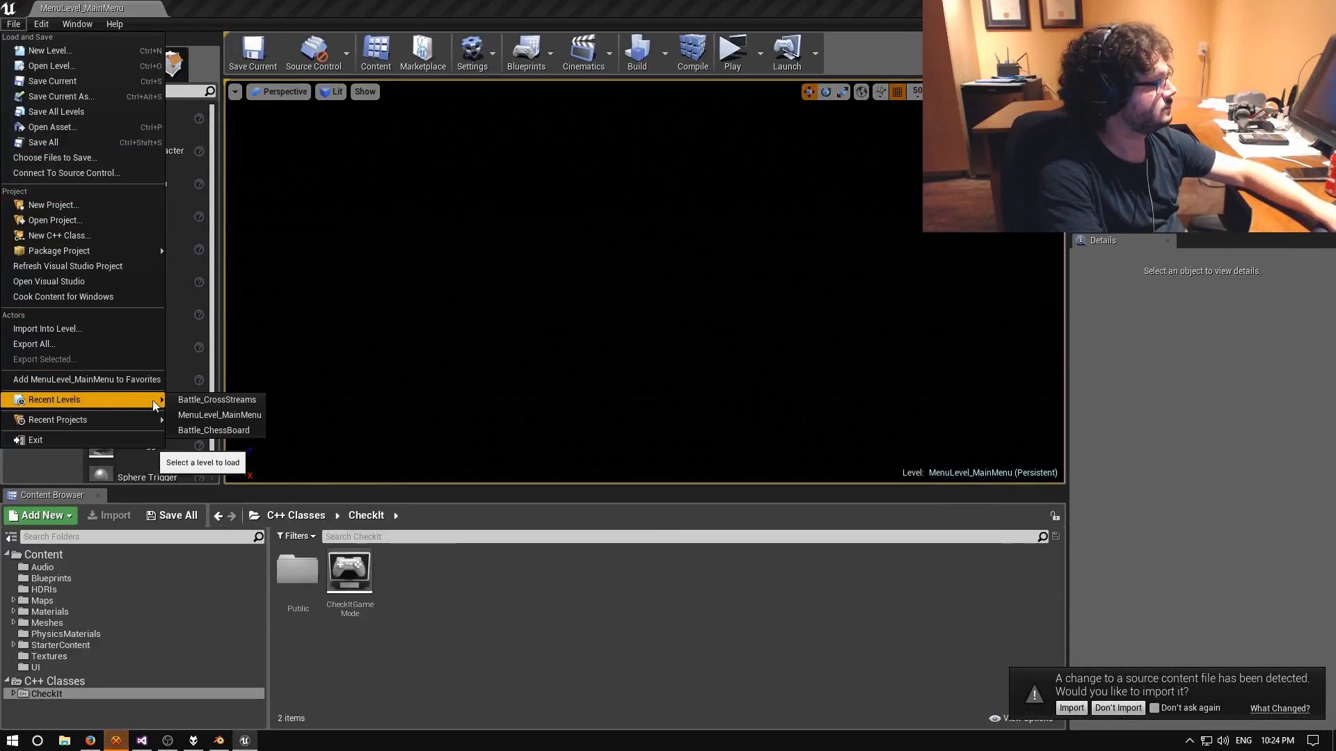
pyautogui.click(209, 400)
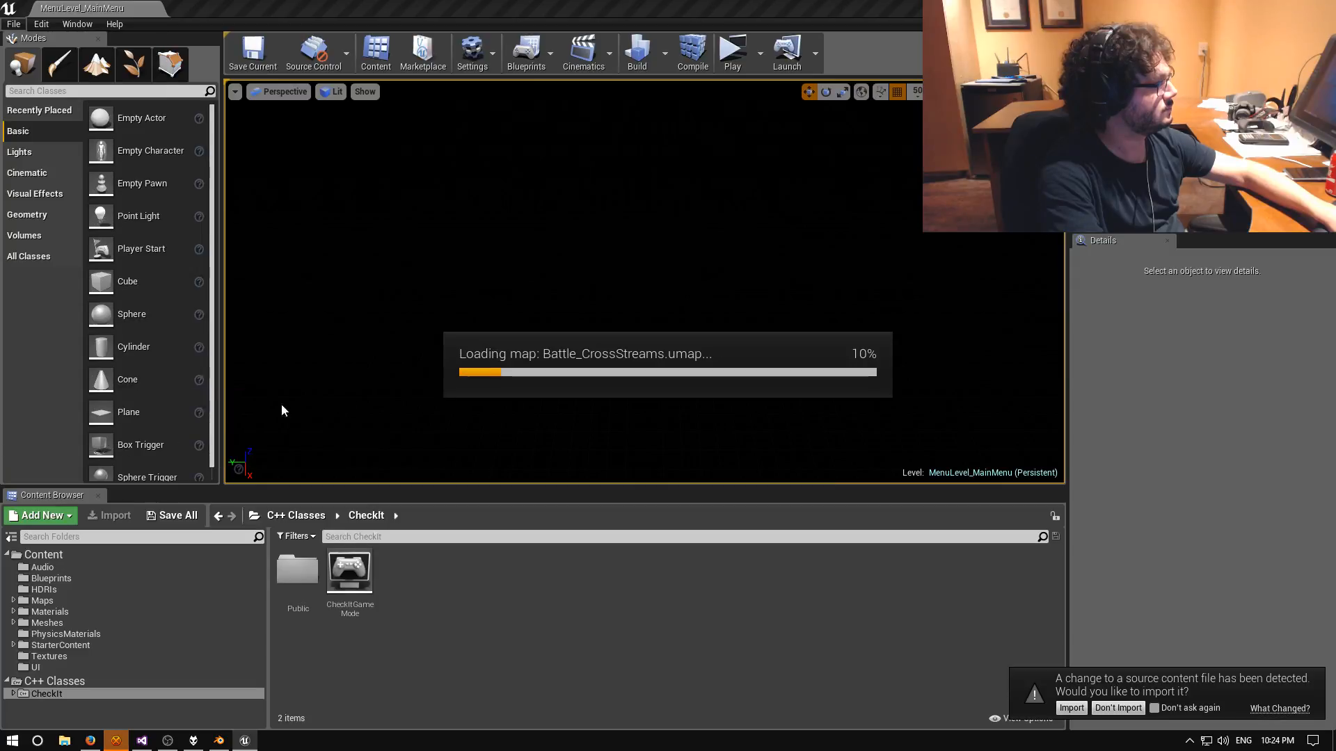
pyautogui.click(1072, 707)
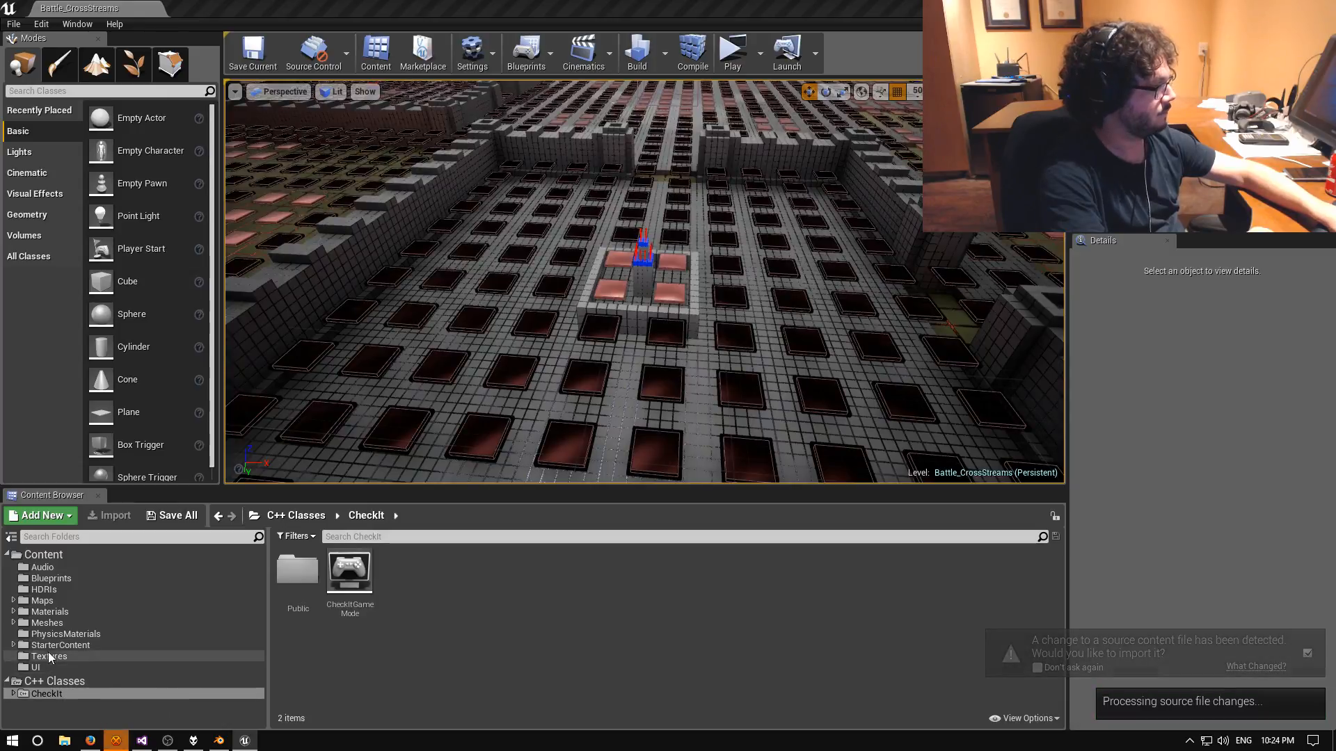
# Import CheckIt-CrossStream-Decoration-Torch.fbx into the Meshes/Level_CrossStreams folder with the preset FBX options, then dismiss the message log.
pyautogui.click(48, 623)
pyautogui.click(351, 579)
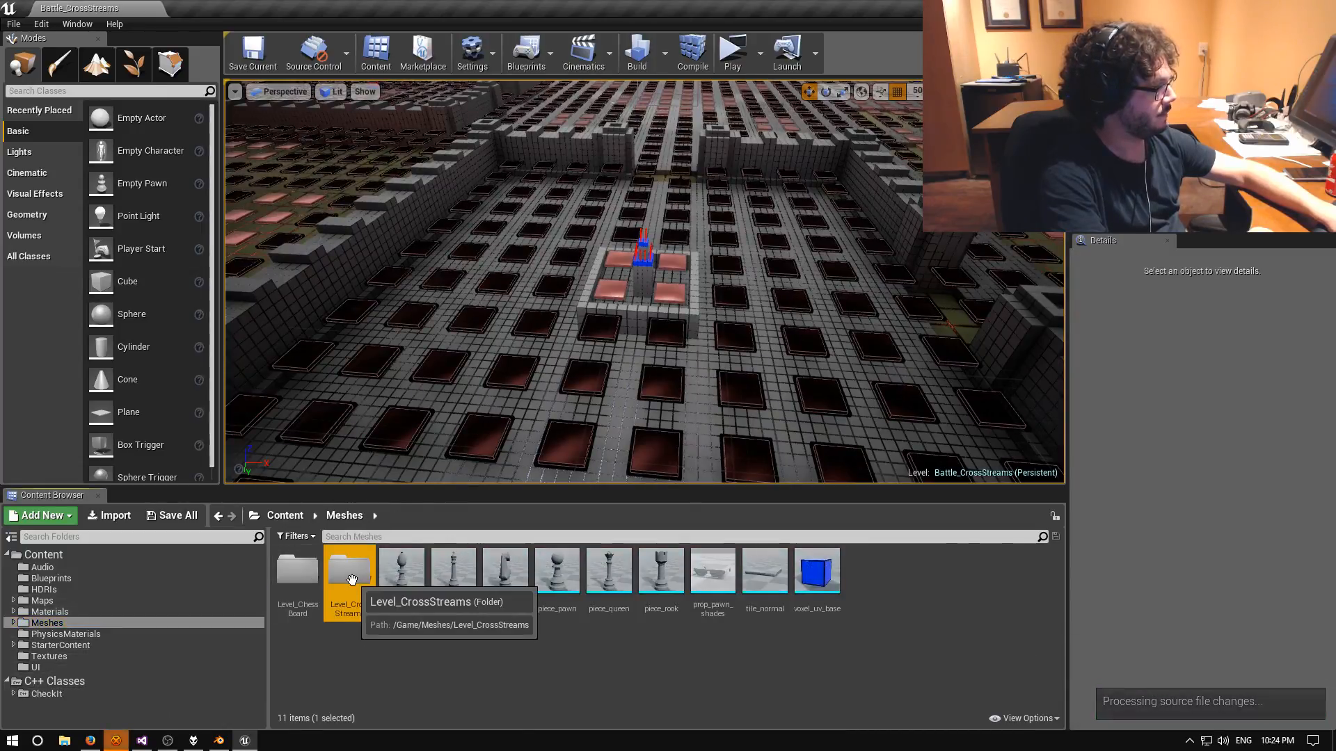
pyautogui.doubleClick(351, 579)
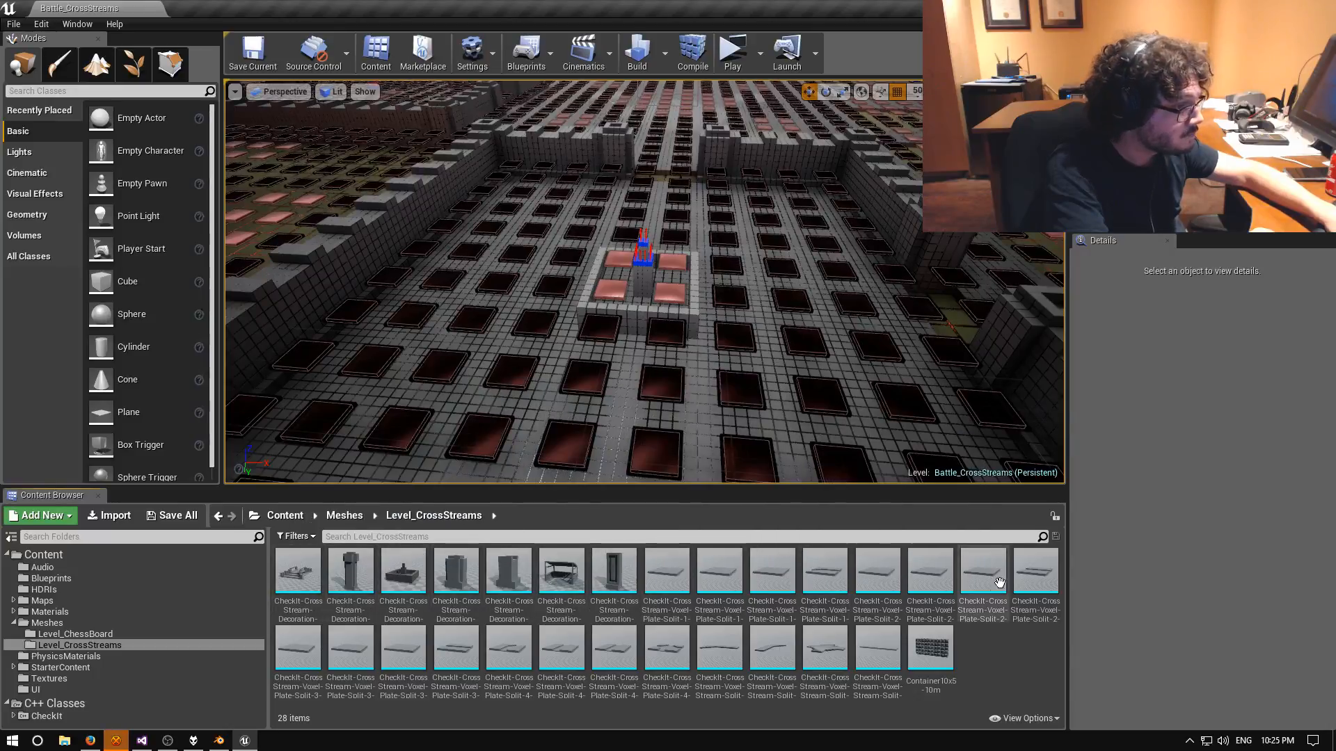
pyautogui.click(52, 623)
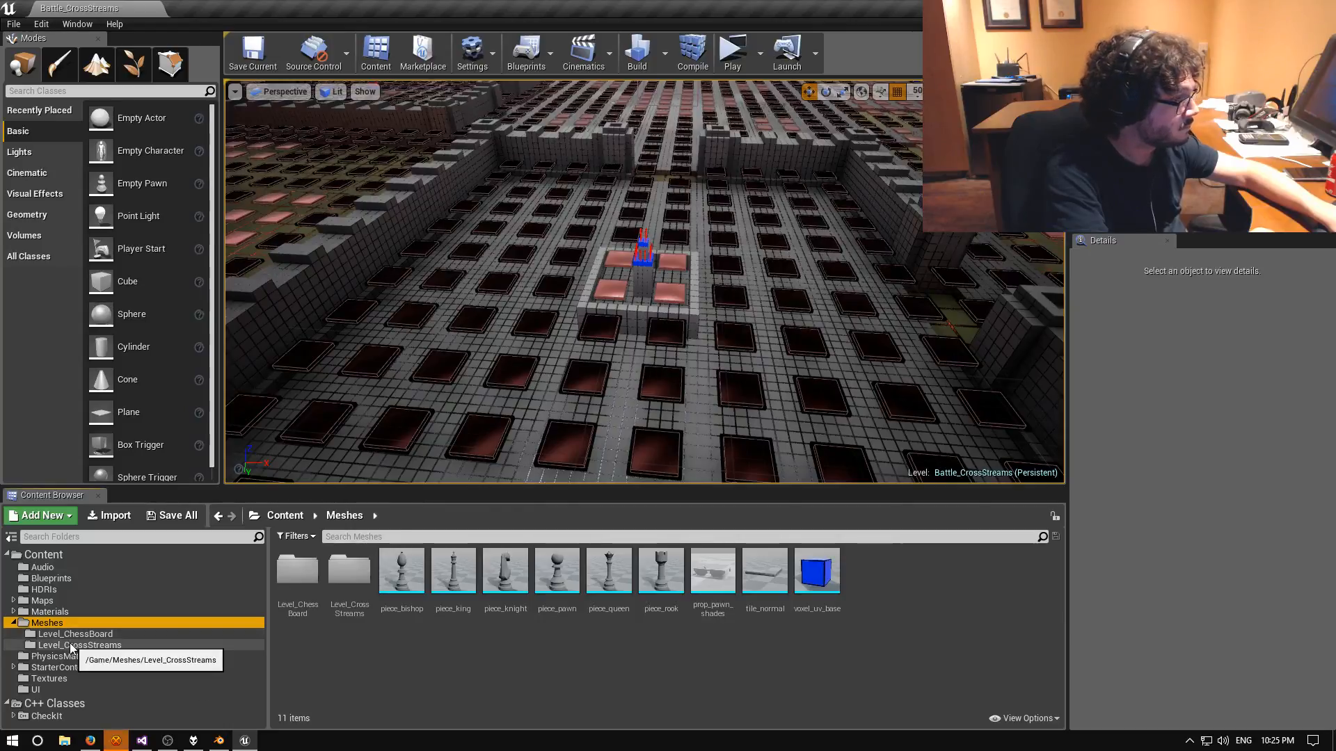
pyautogui.click(71, 646)
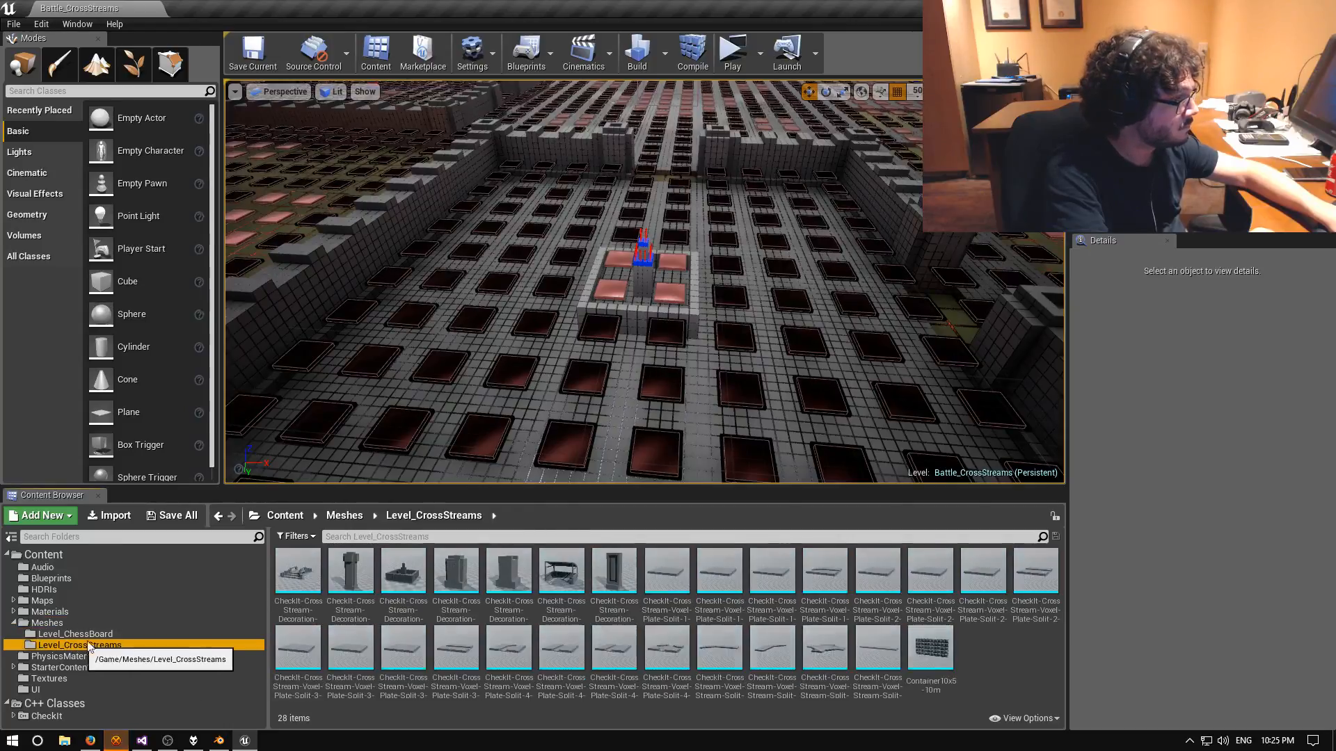
pyautogui.click(109, 516)
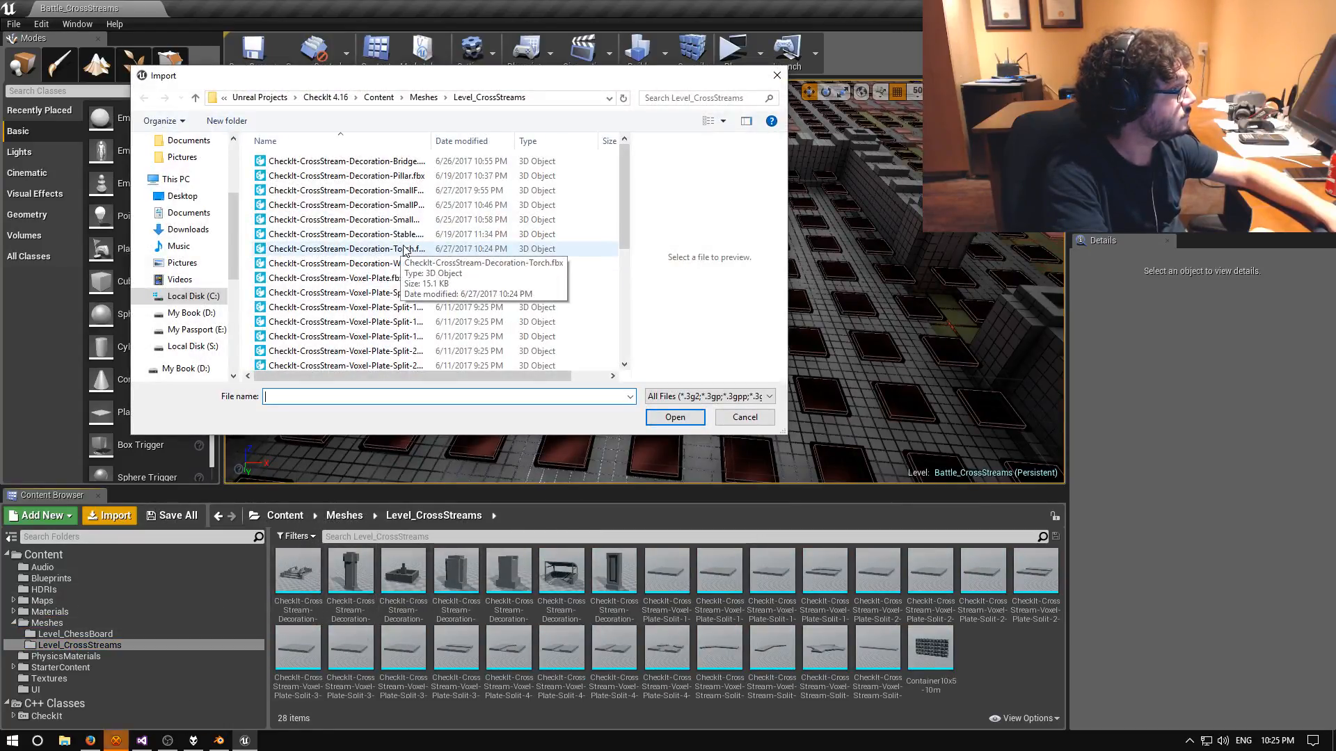
pyautogui.doubleClick(405, 249)
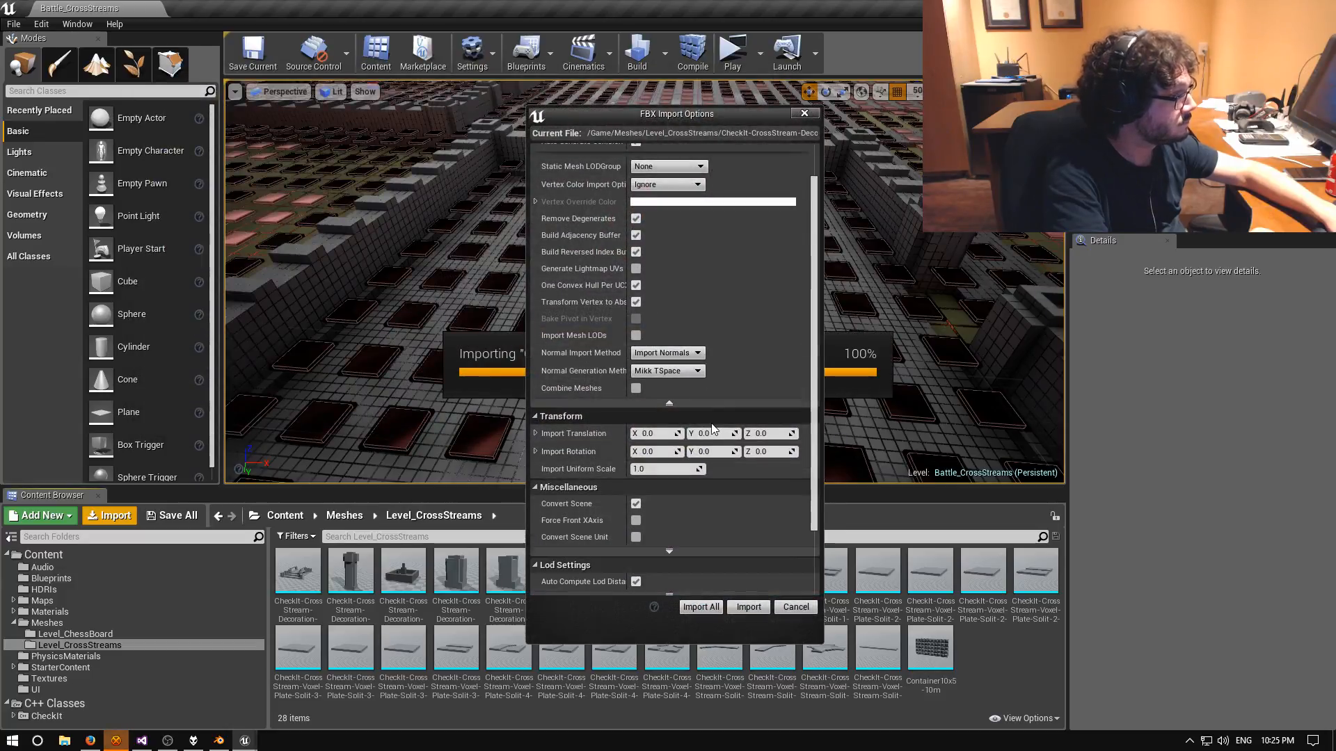
pyautogui.scroll(-3, 724, 428)
pyautogui.scroll(5, 728, 430)
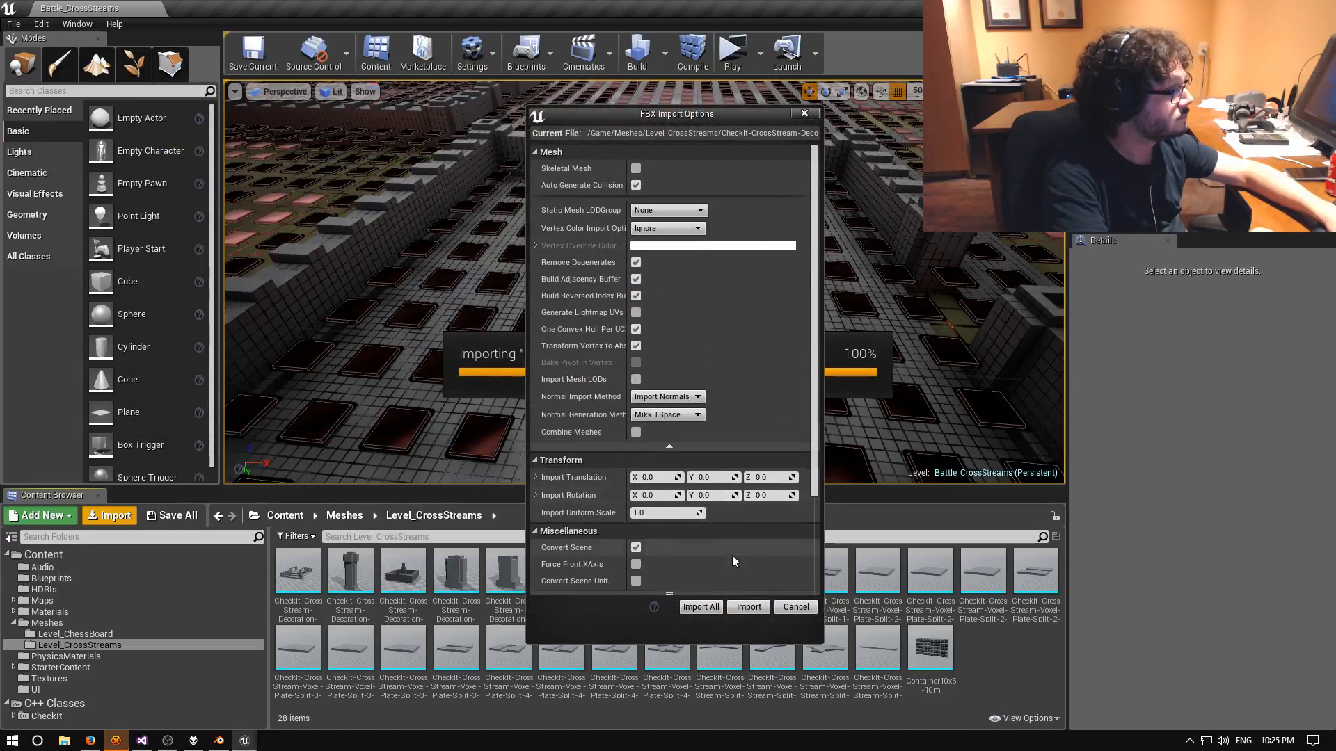
pyautogui.click(698, 606)
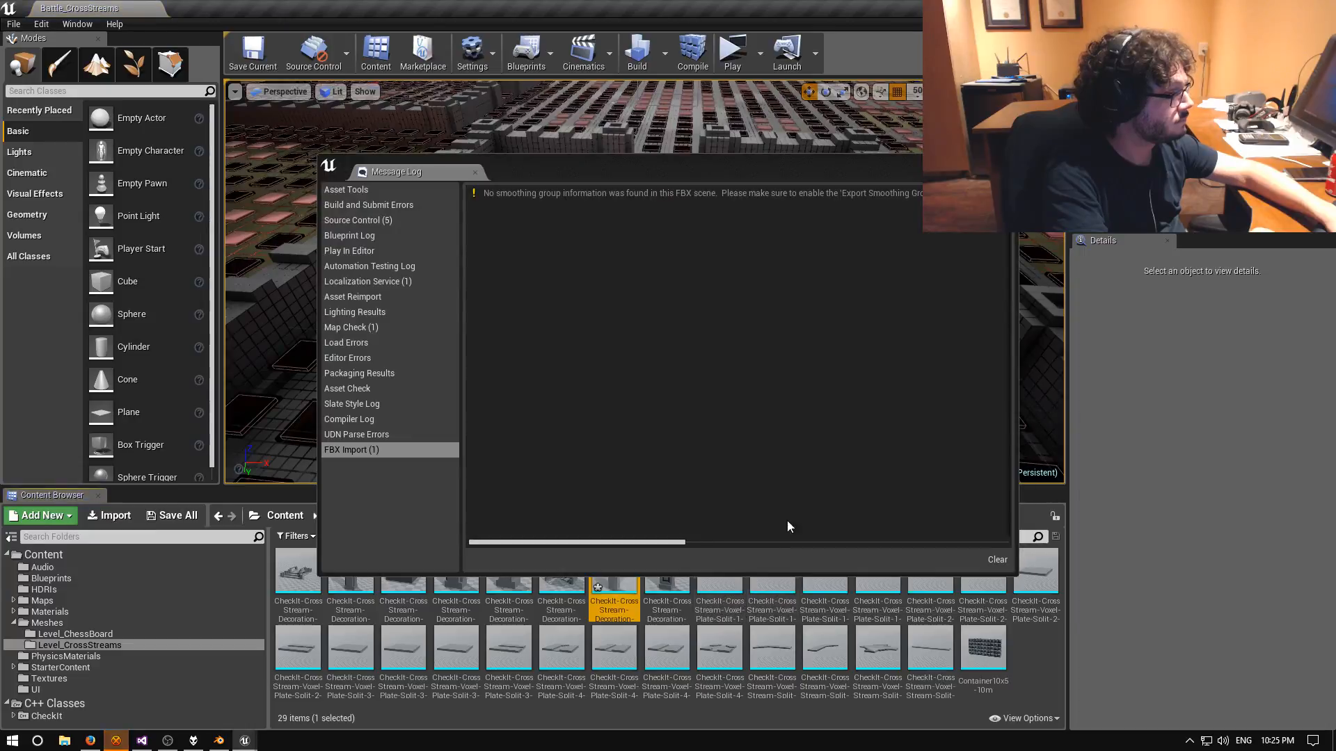
pyautogui.click(1007, 161)
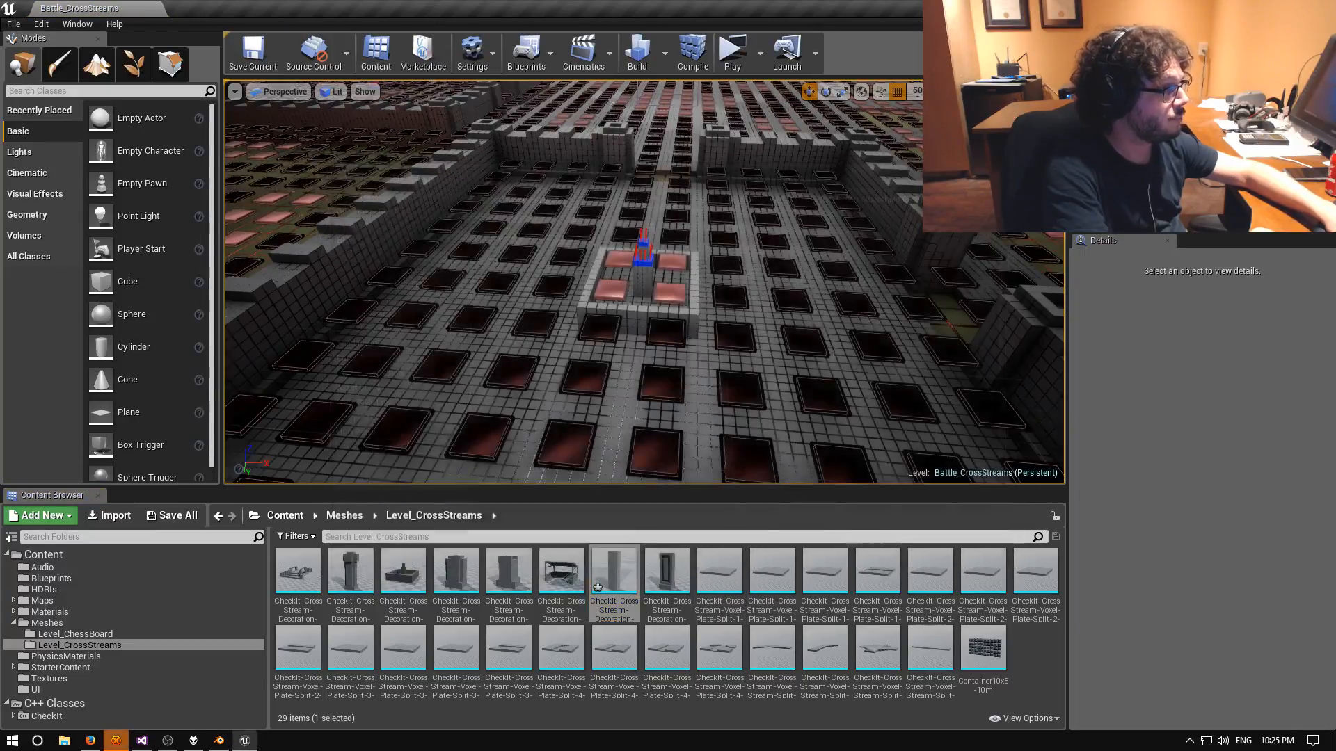
# Open the imported torch mesh and look through the materials available for its Handle slot.
pyautogui.doubleClick(605, 572)
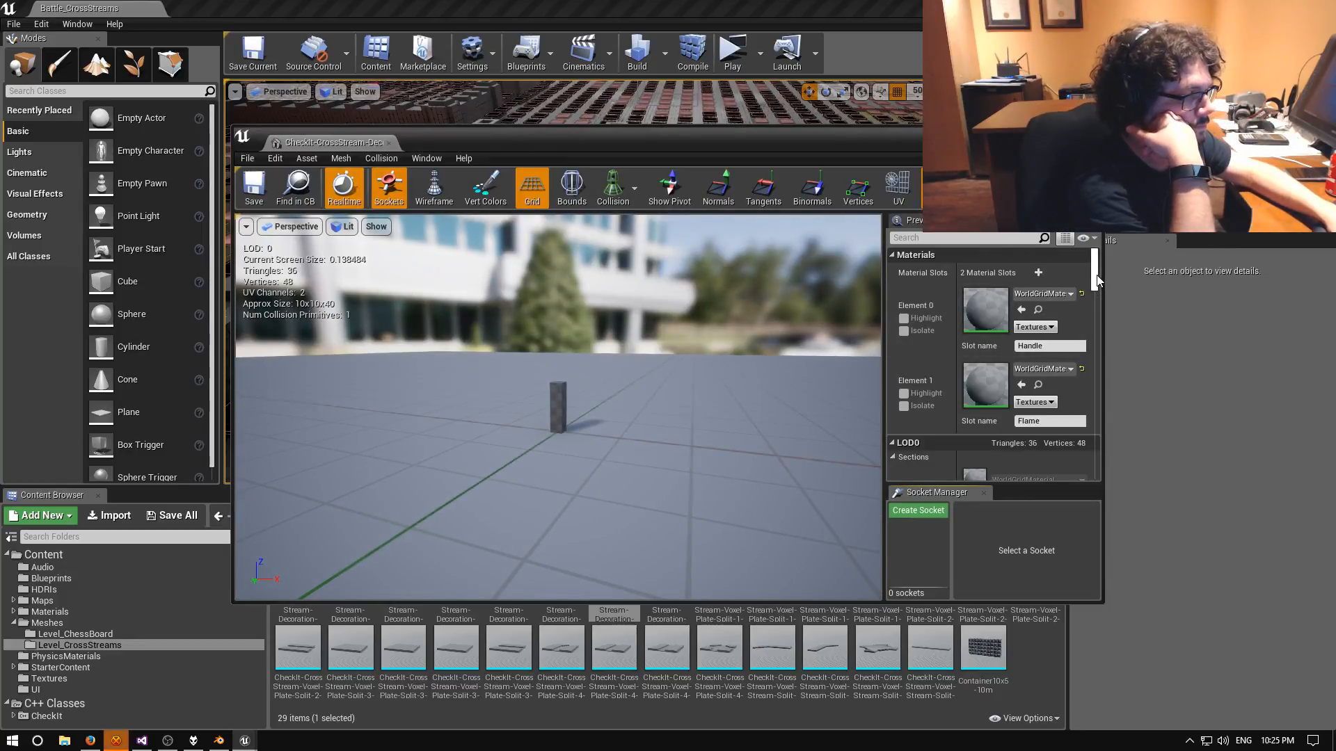
pyautogui.moveTo(1096, 276)
pyautogui.mouseDown()
pyautogui.moveTo(1092, 289)
pyautogui.moveTo(1092, 267)
pyautogui.mouseUp()
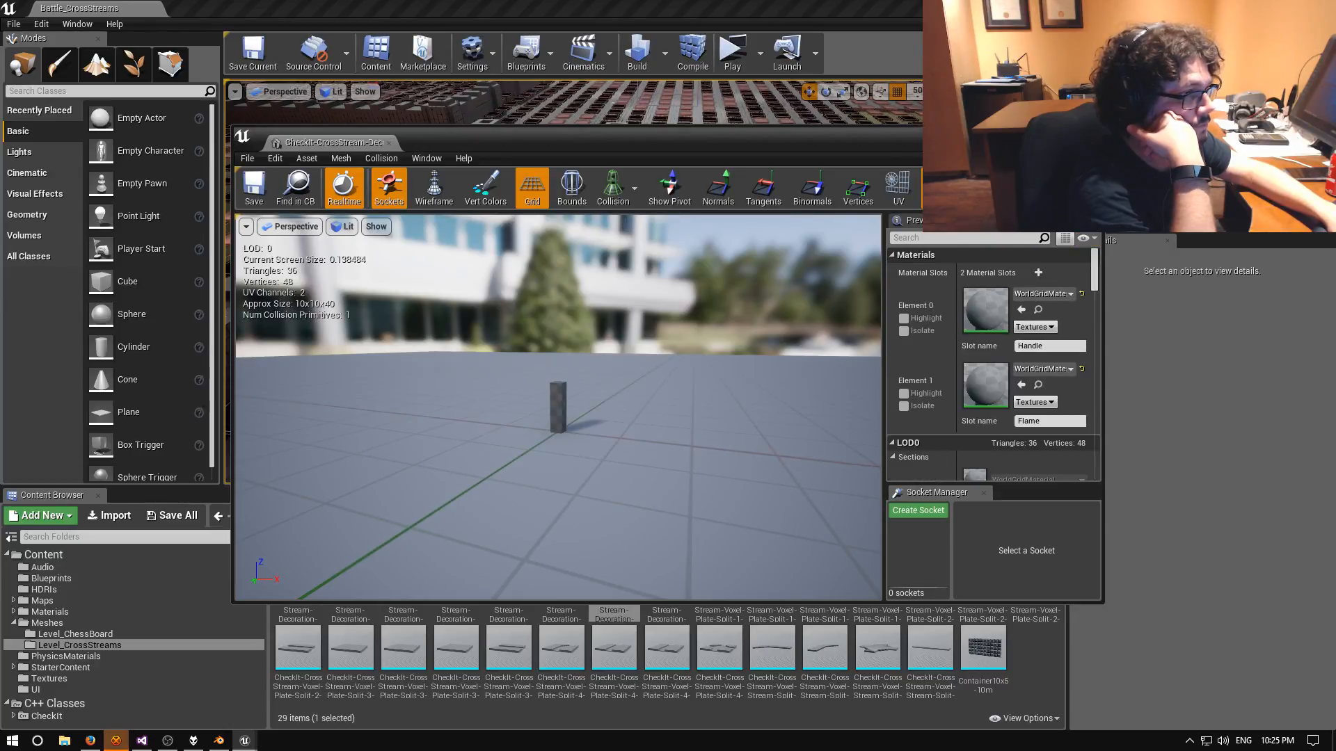
pyautogui.click(1069, 294)
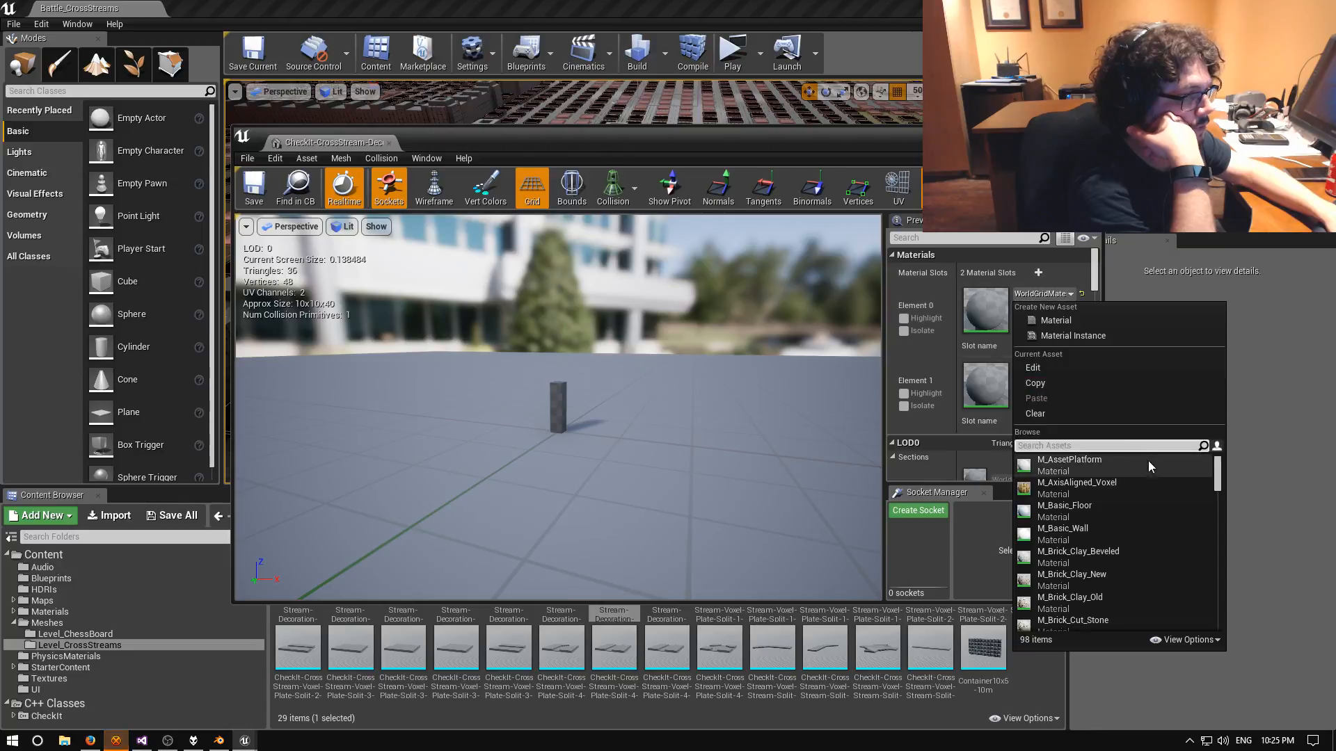
pyautogui.scroll(-3, 1141, 480)
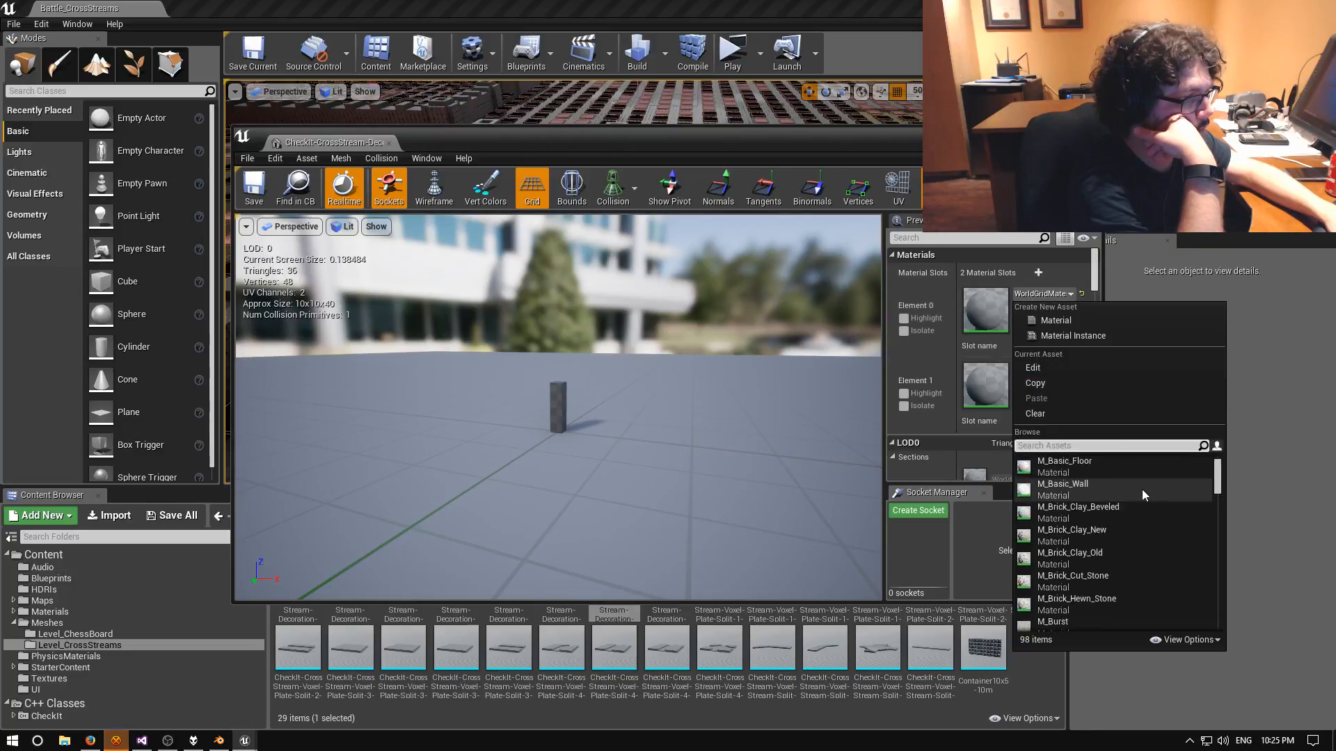
pyautogui.click(1298, 348)
# Close the mesh editor and duplicate M_Voxel_Stable_Wood in the Materials/CrossStreams folder as M_Voxel_Torch_Wood.
pyautogui.click(52, 612)
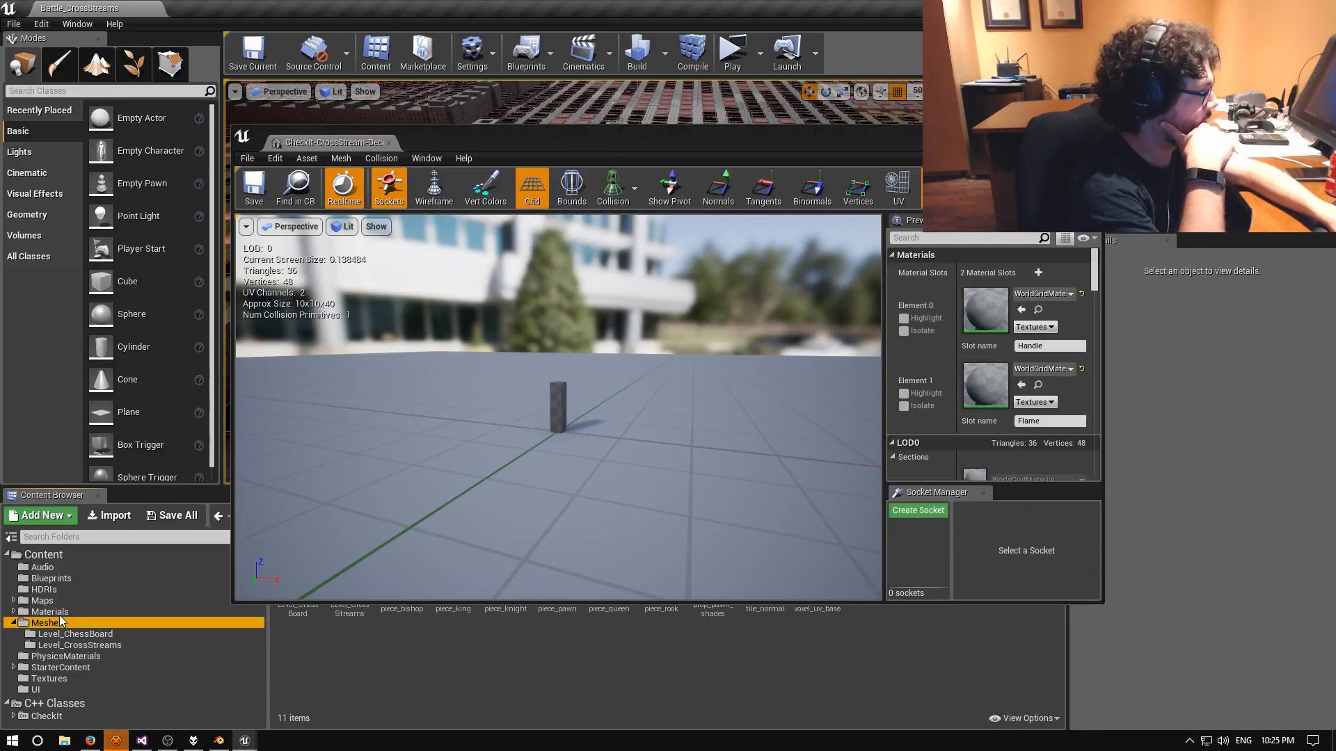
pyautogui.click(1052, 134)
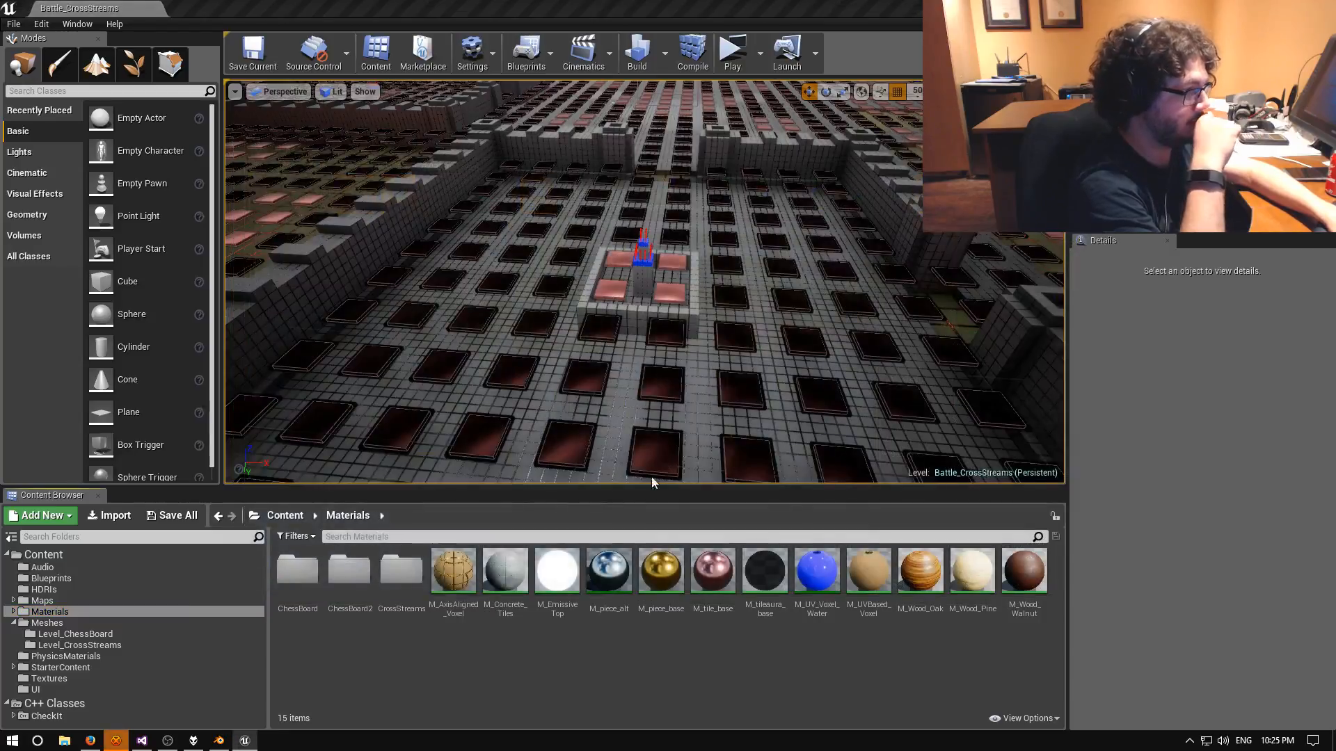
pyautogui.doubleClick(401, 572)
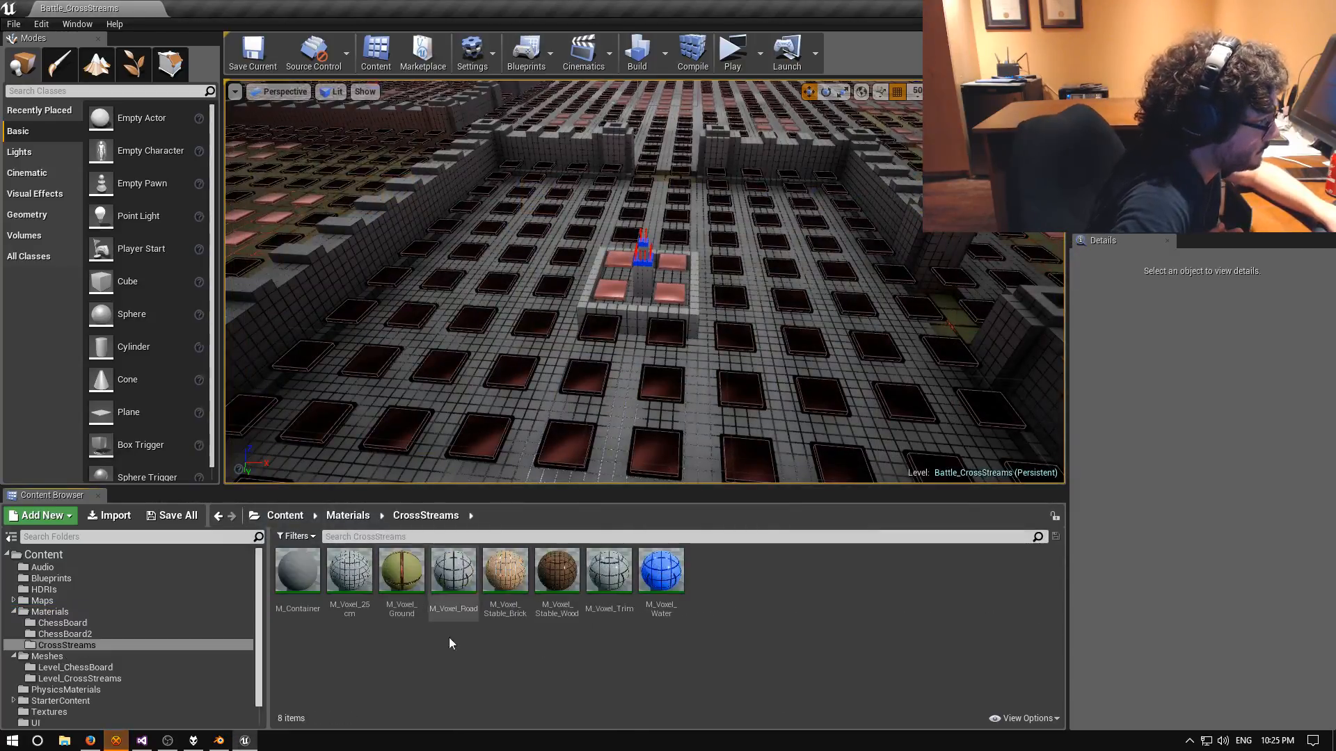
pyautogui.rightClick(559, 587)
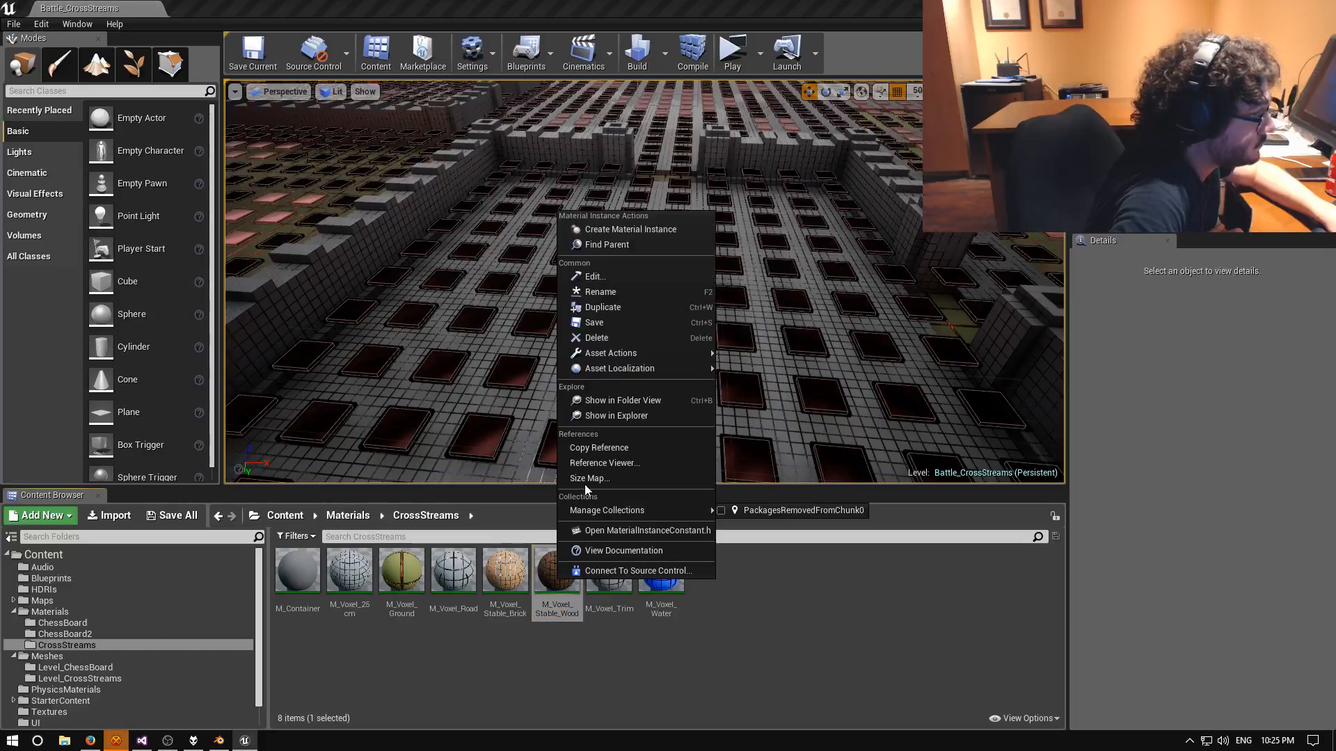
pyautogui.click(615, 306)
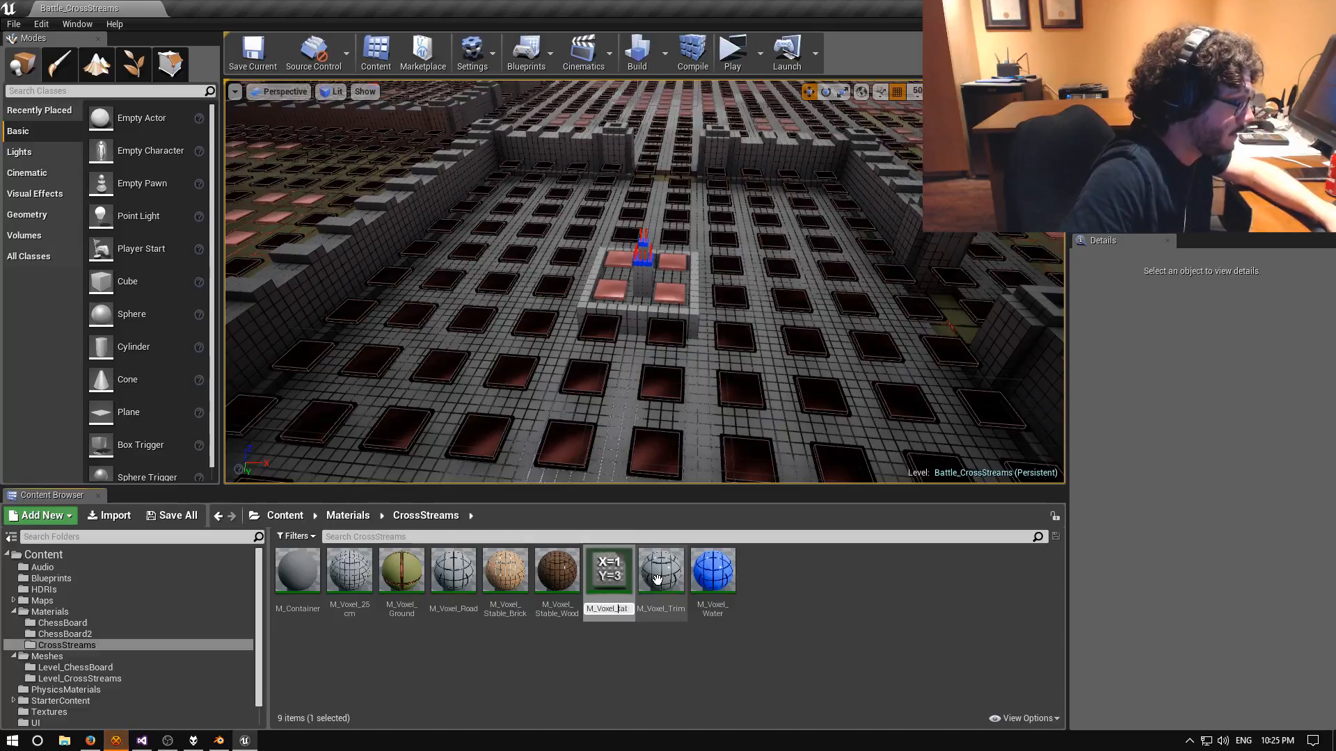
pyautogui.write('Torch_Wood')
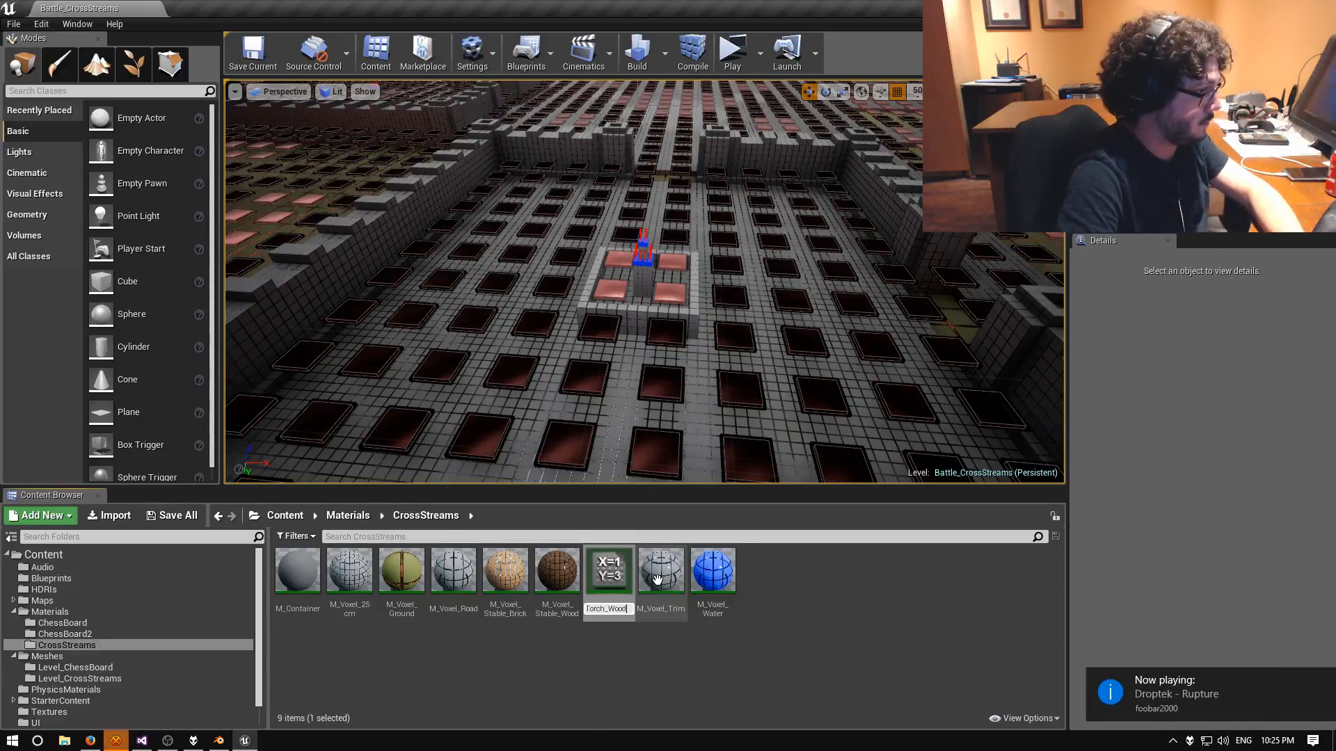
pyautogui.press('Return')
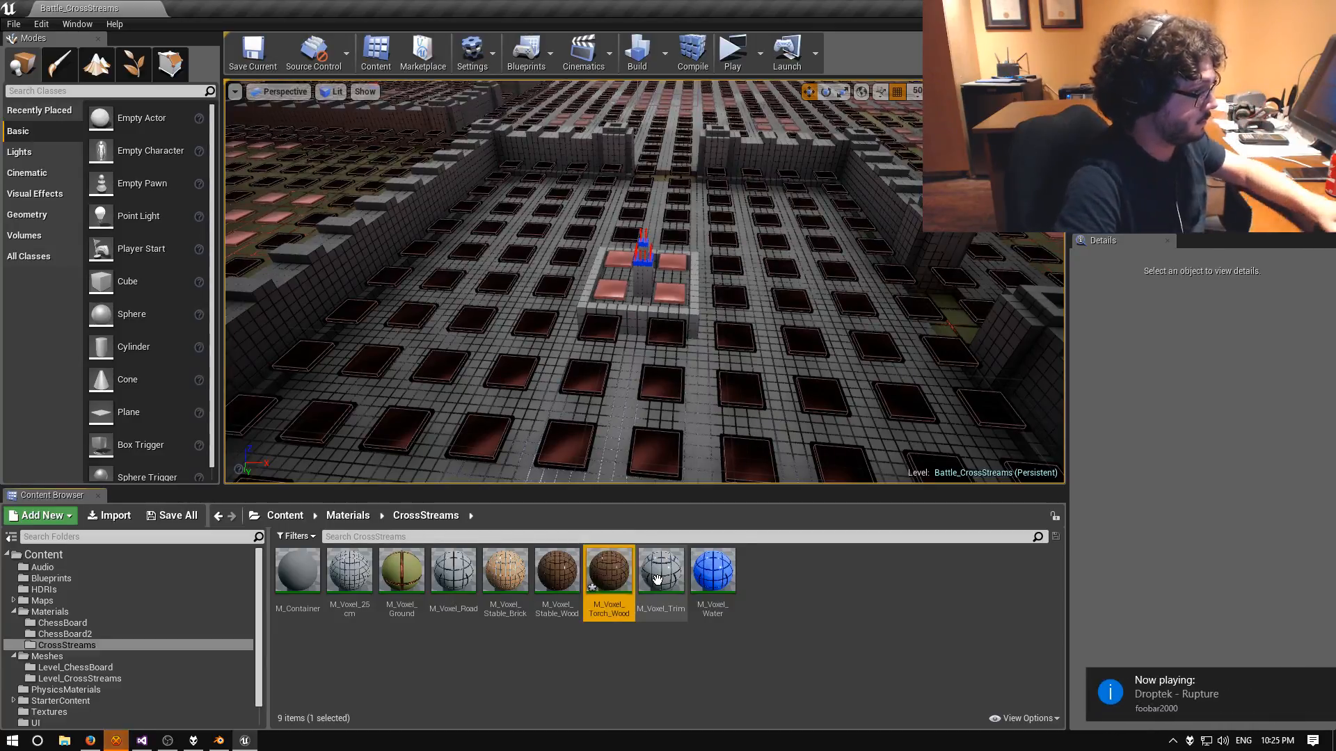
# Open the M_Voxel_Torch_Wood material instance, check the torch's dimensions in Blender, and set the instance's voxel size to 10 cm.
pyautogui.doubleClick(606, 574)
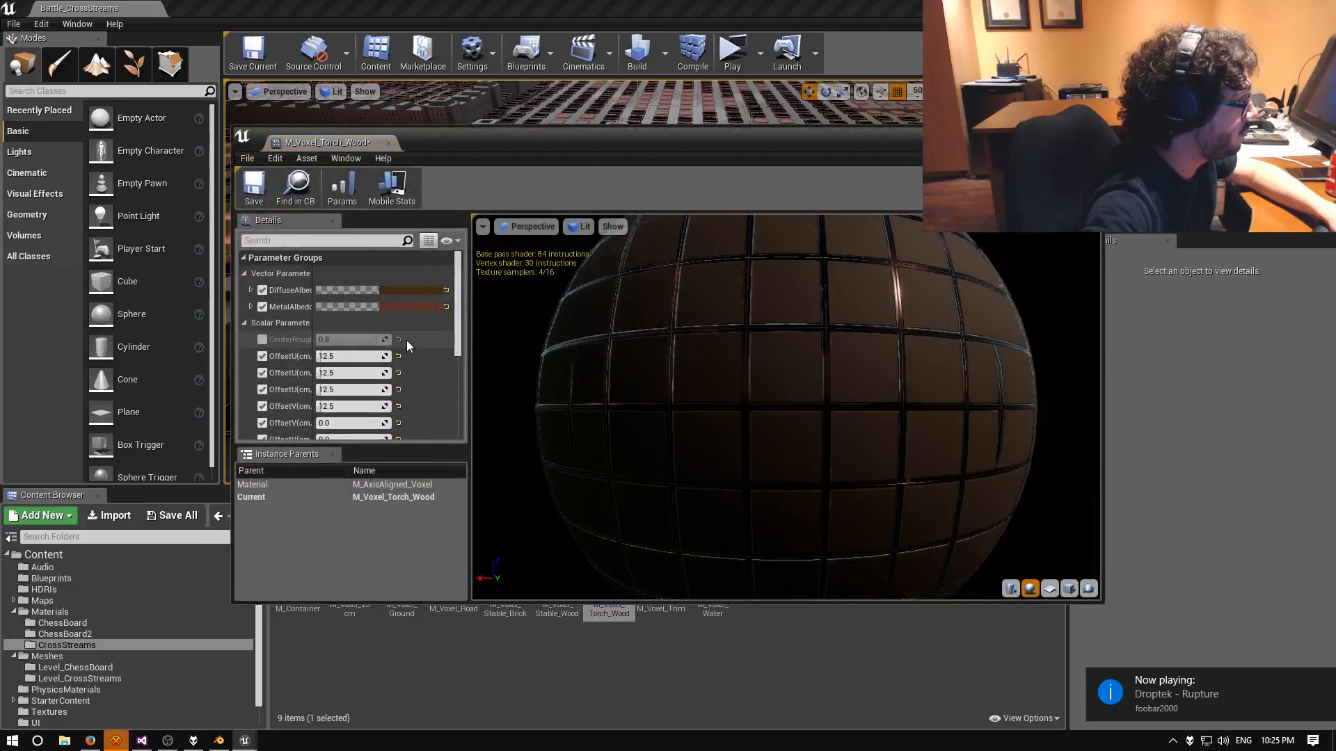
pyautogui.scroll(-3, 406, 340)
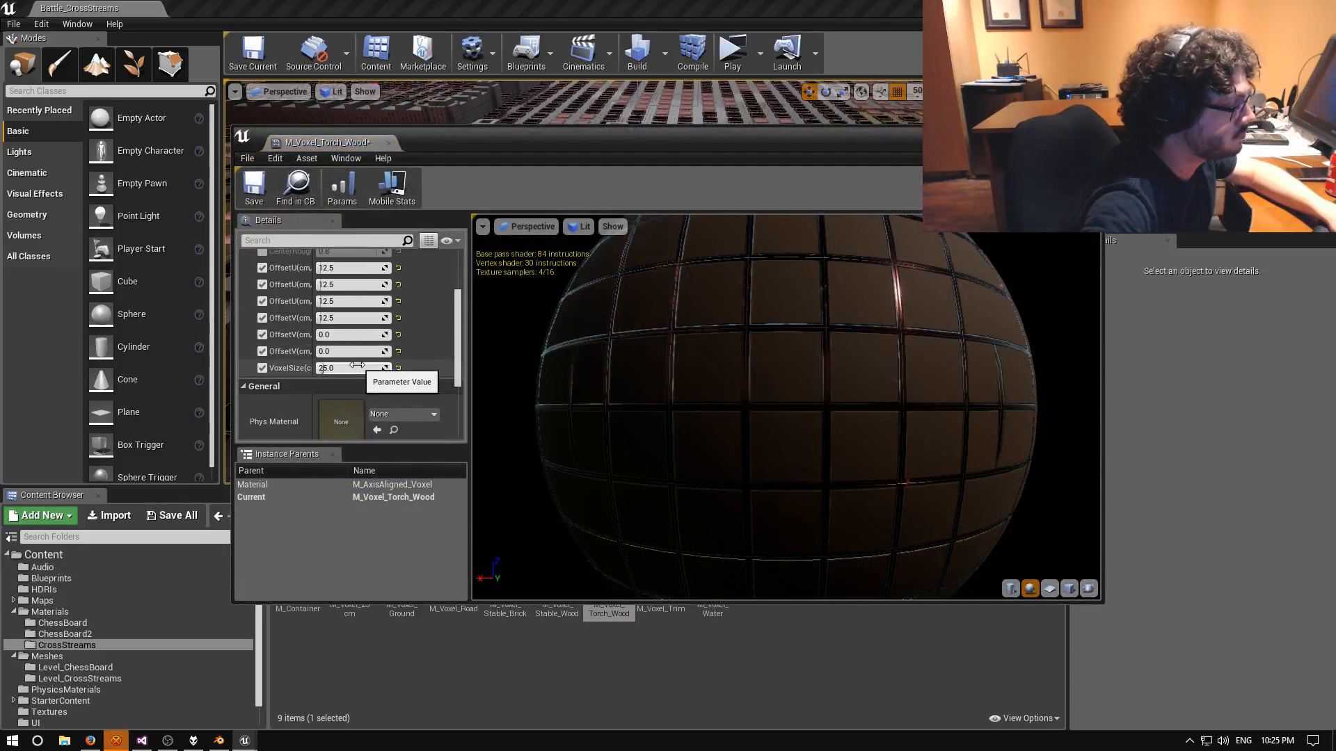
pyautogui.click(218, 742)
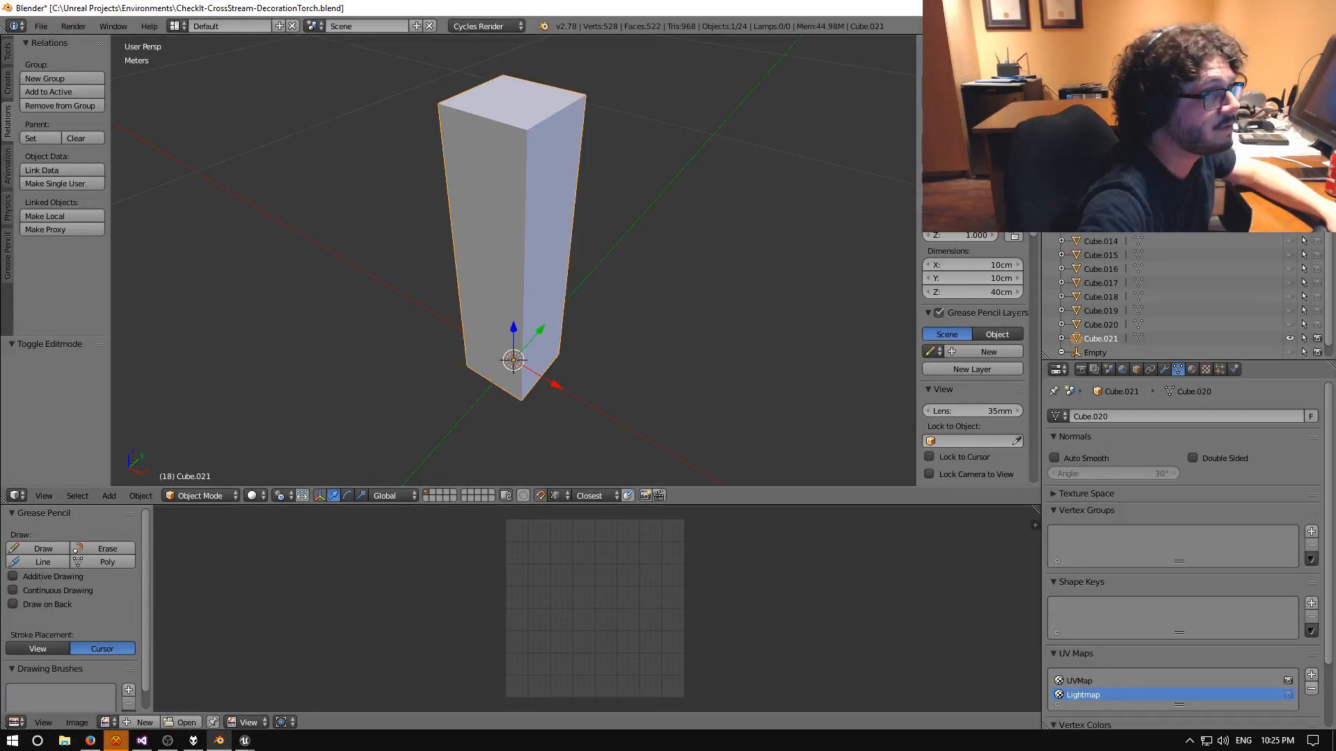
pyautogui.hotkey('alt', 'Tab')
pyautogui.click(353, 369)
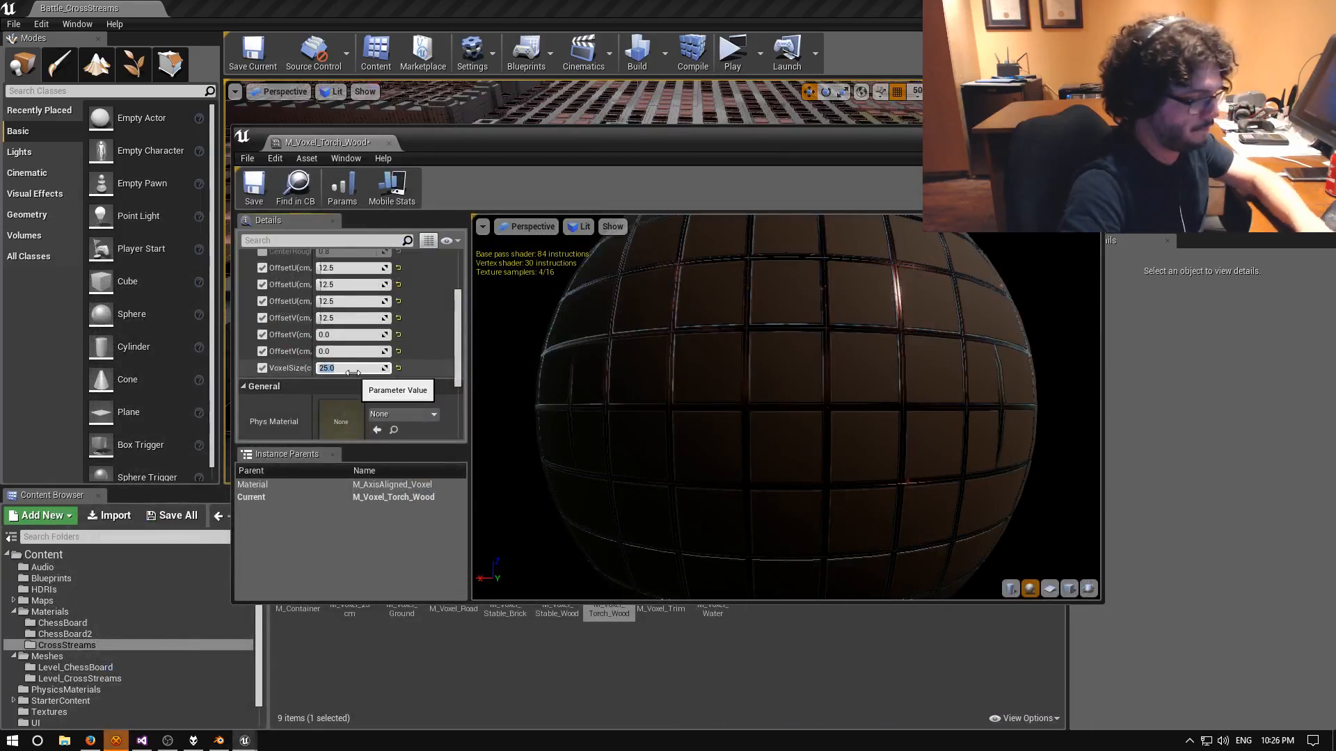
pyautogui.write('10')
pyautogui.press('Return')
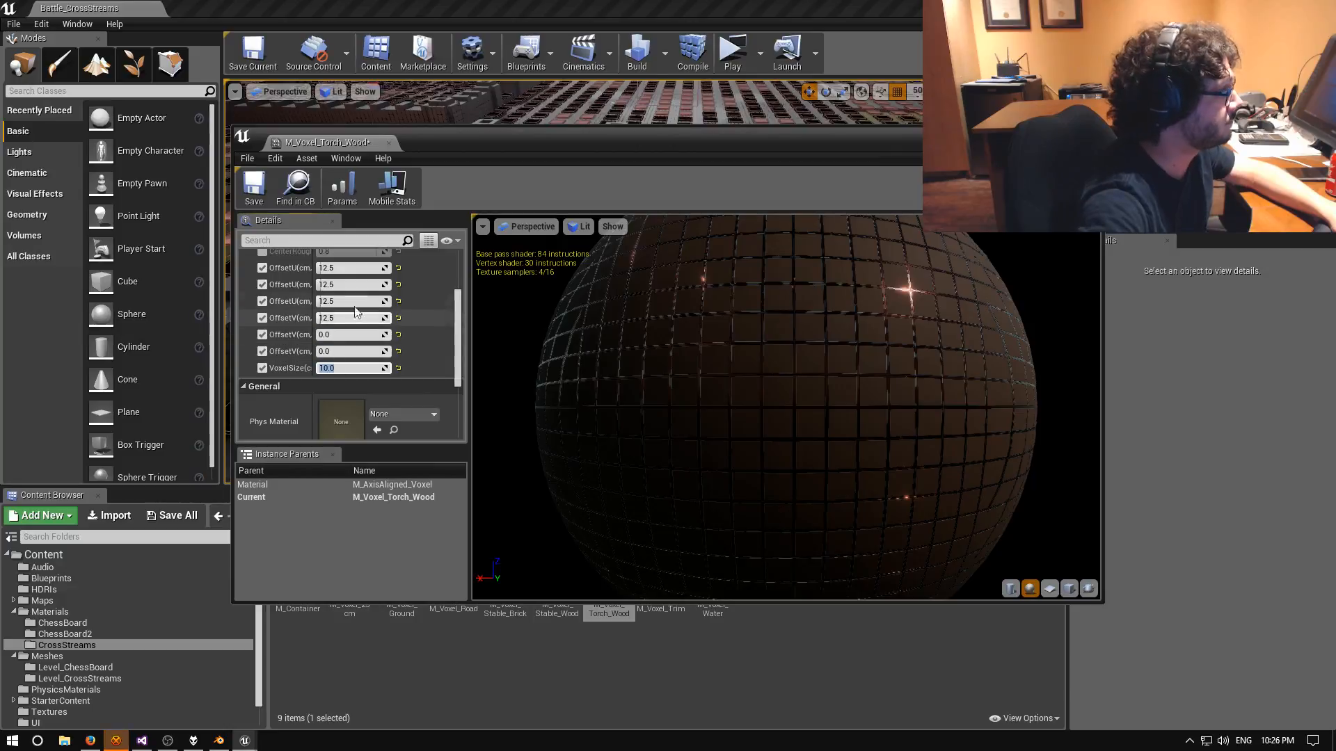
# Set the three OffsetU parameters and the first OffsetV parameter of M_Voxel_Torch_Wood to 0.
pyautogui.click(337, 270)
pyautogui.write('0')
pyautogui.click(336, 285)
pyautogui.write('0')
pyautogui.click(337, 302)
pyautogui.write('0')
pyautogui.click(337, 319)
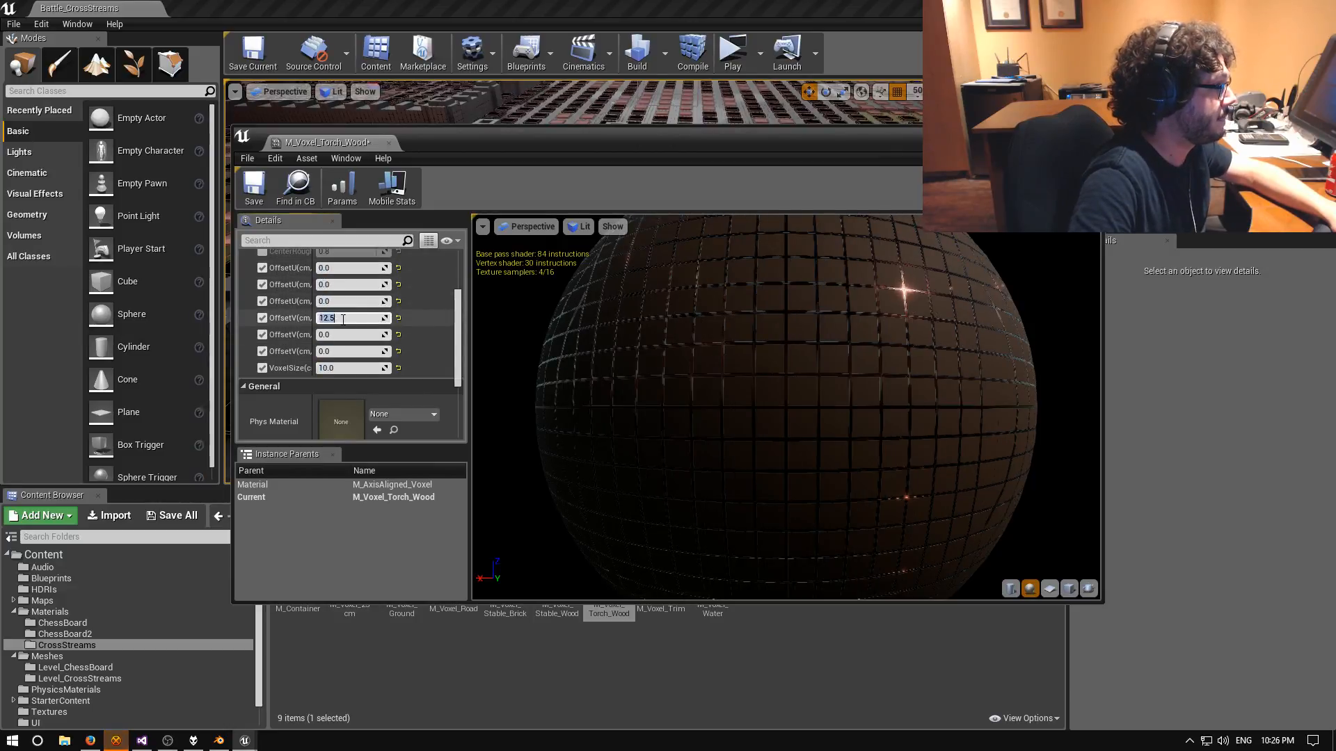
pyautogui.write('0')
# Disable all six OffsetU and OffsetV parameter overrides in M_Voxel_Torch_Wood, then save the material instance and close its editor.
pyautogui.click(262, 267)
pyautogui.click(262, 285)
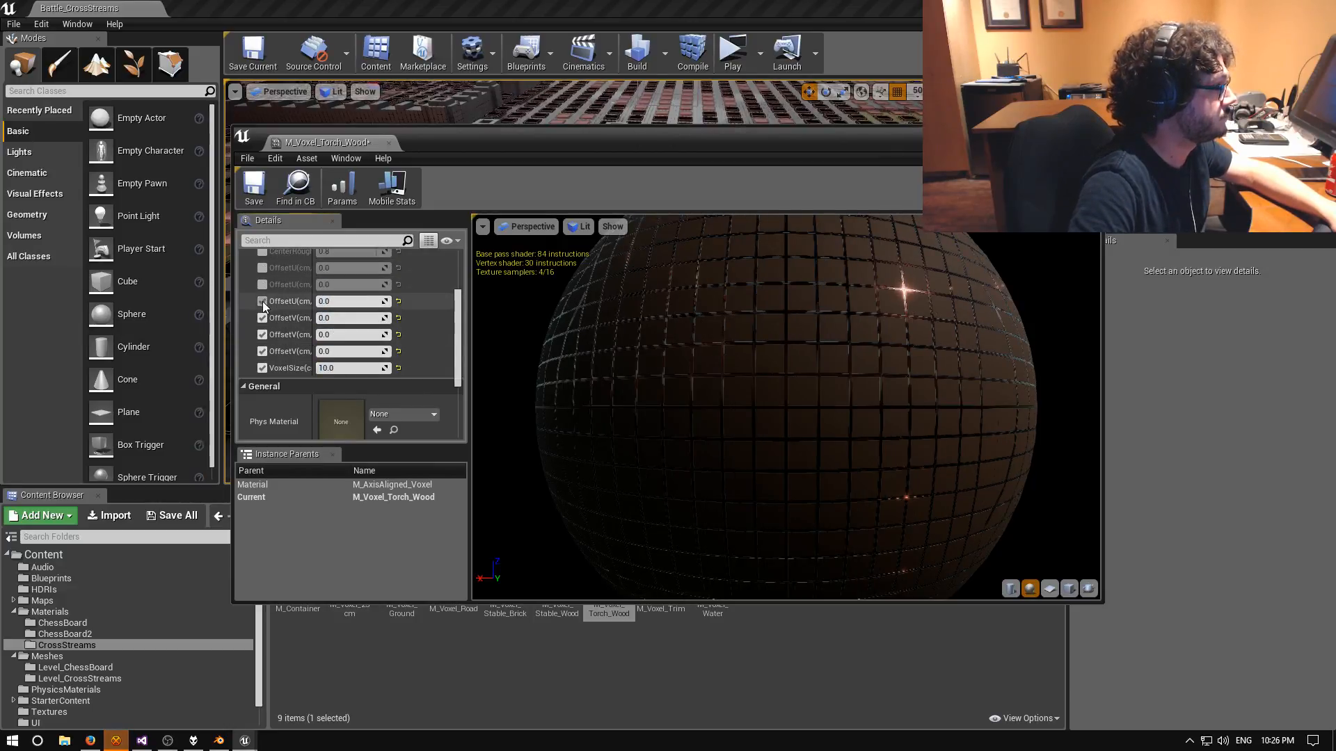
pyautogui.click(262, 302)
pyautogui.click(263, 318)
pyautogui.click(262, 335)
pyautogui.click(263, 351)
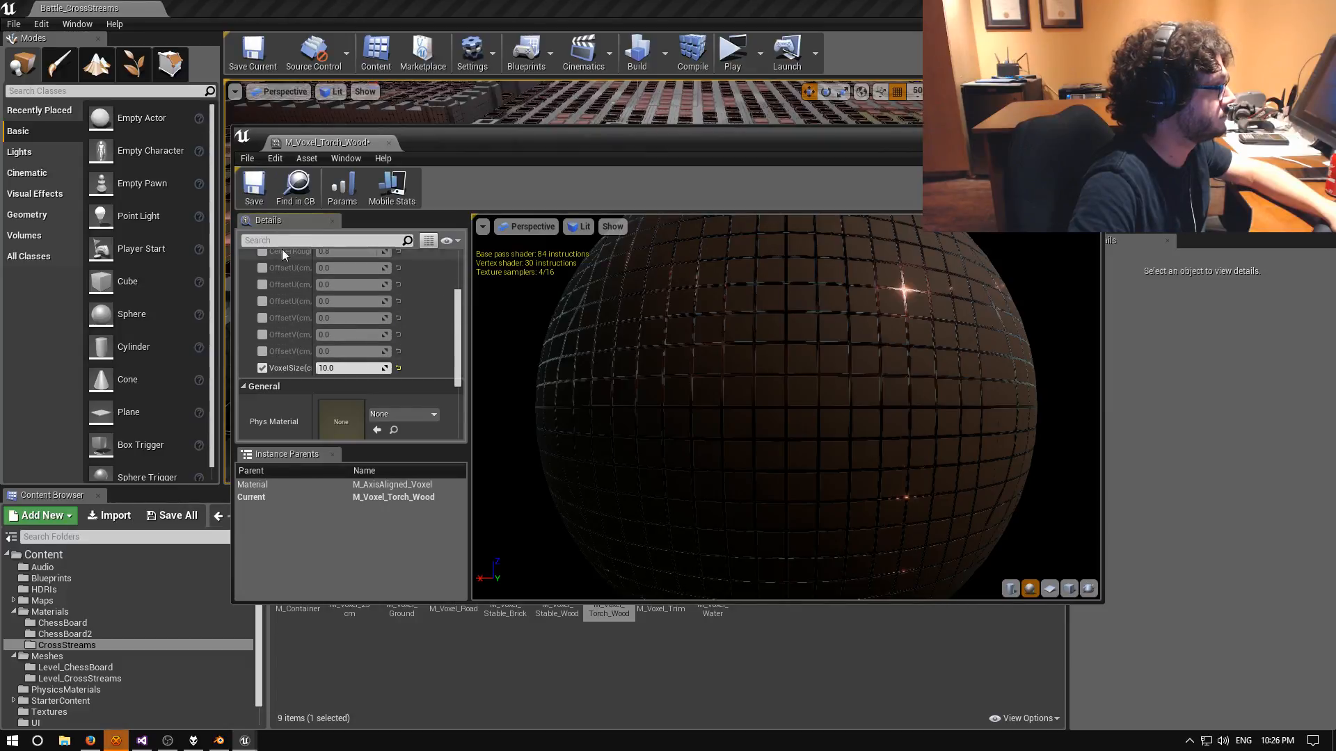
pyautogui.click(254, 186)
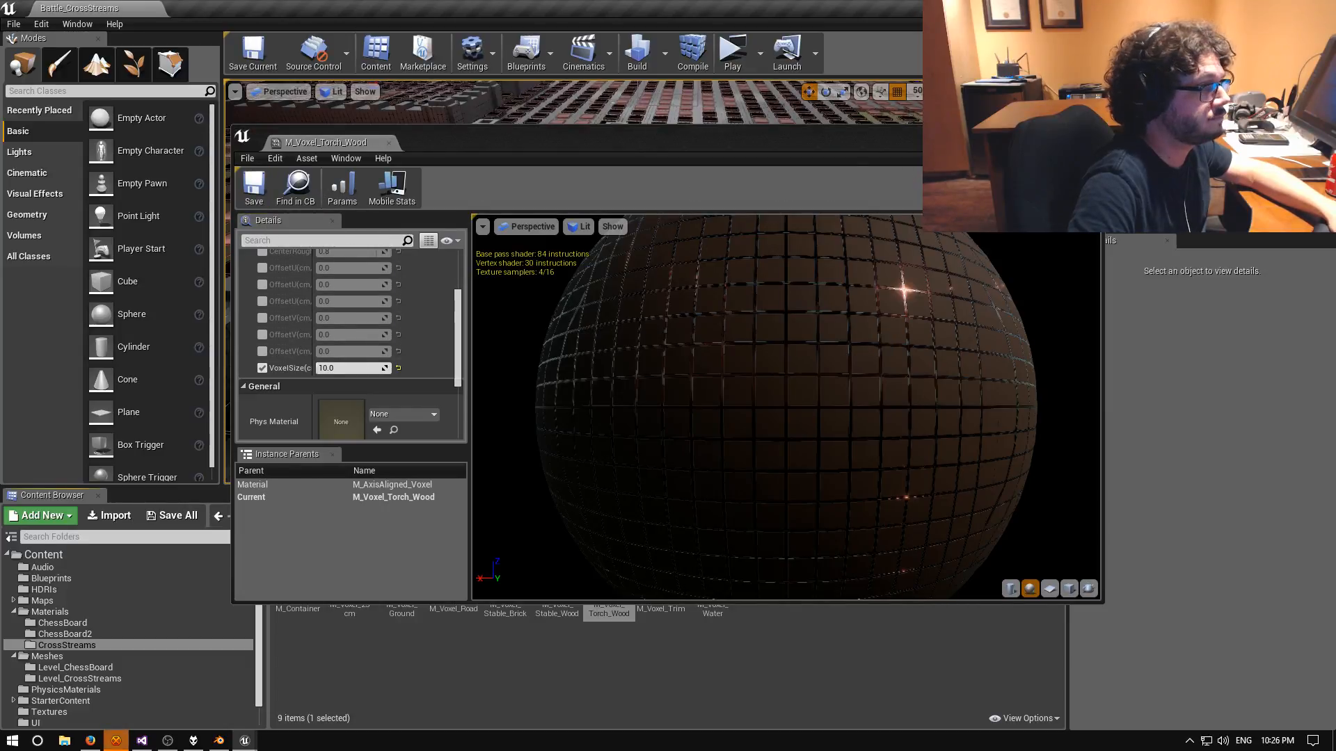
pyautogui.click(1091, 133)
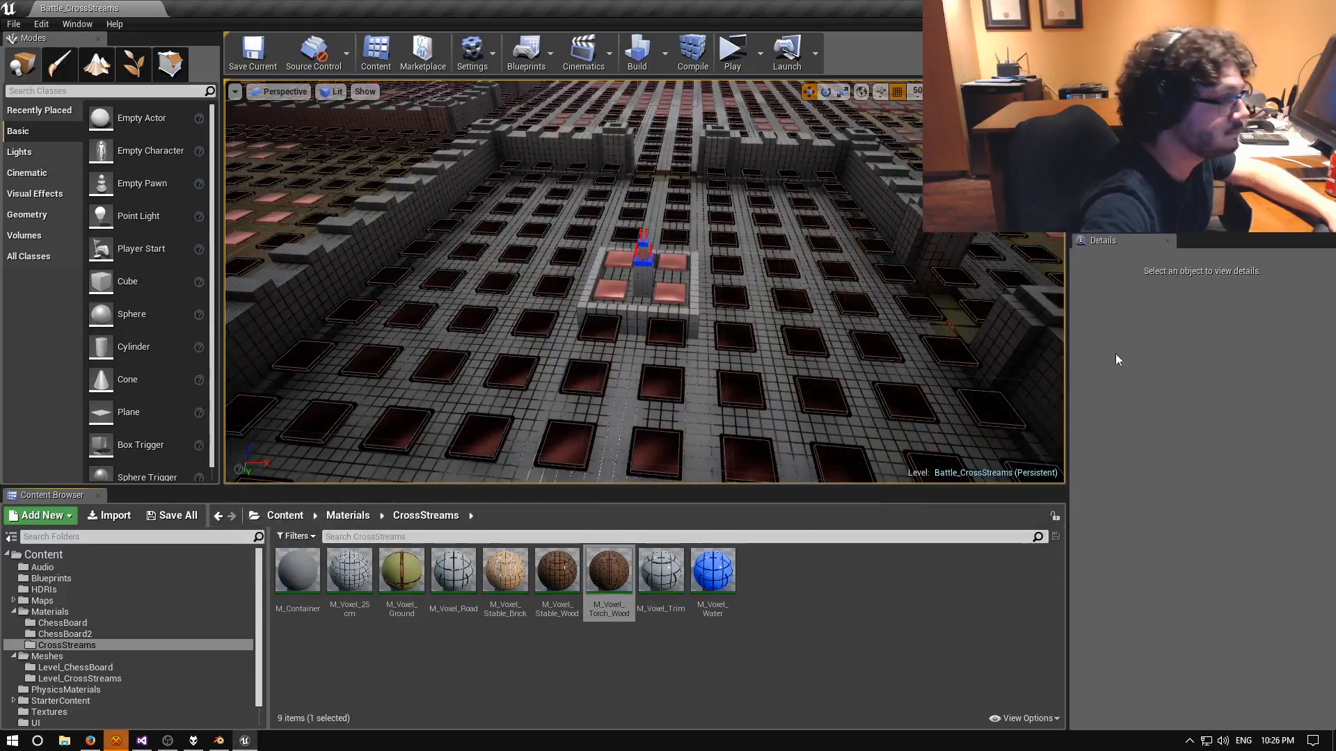
# Assign M_Voxel_Torch_Wood to the Handle slot of the torch mesh in Meshes/Level_CrossStreams, inspect it up close, and close the mesh editor.
pyautogui.click(75, 679)
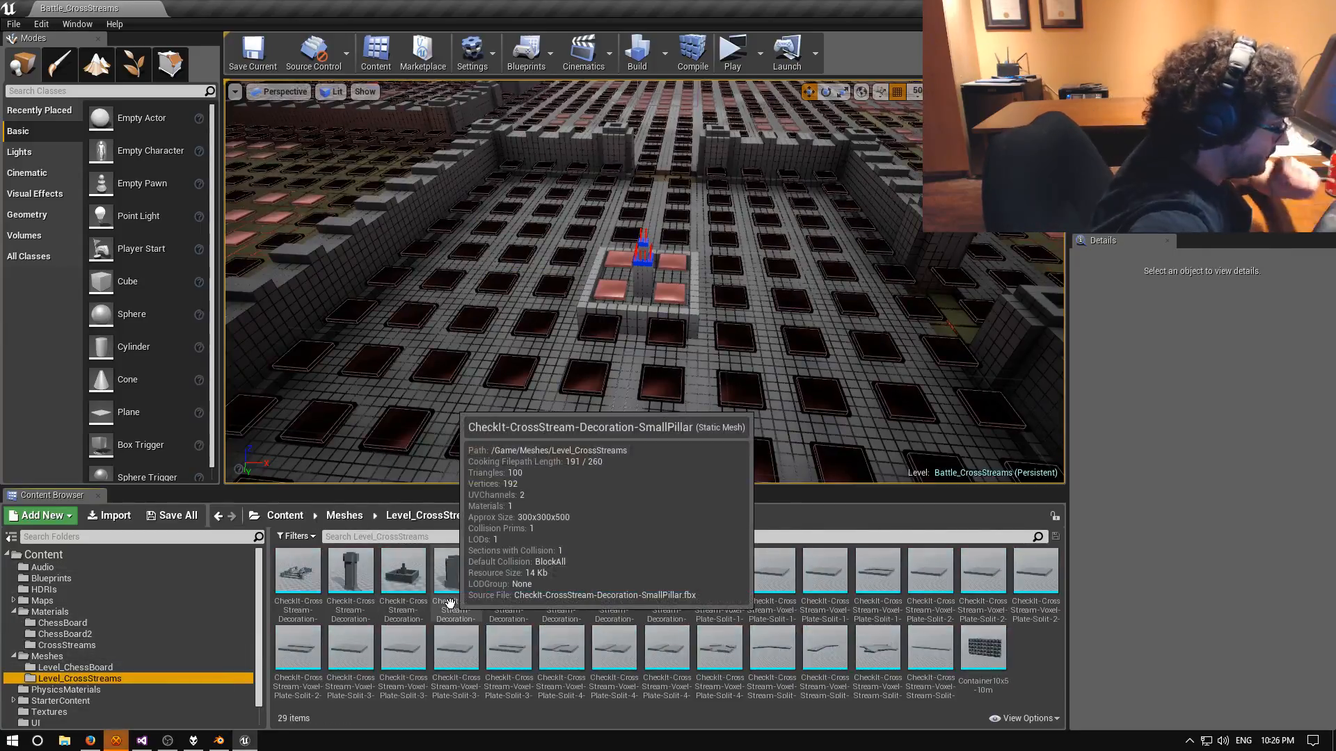
pyautogui.doubleClick(617, 572)
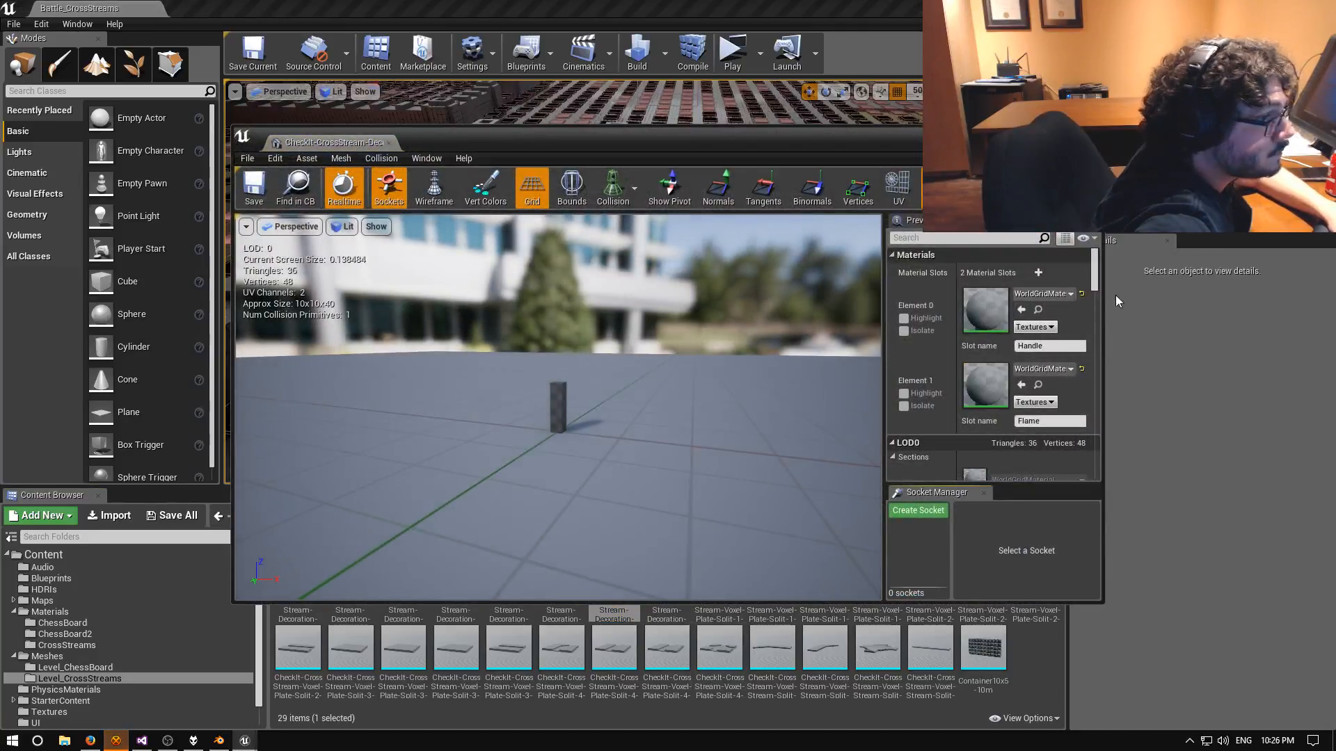
pyautogui.click(1063, 295)
pyautogui.write('torch')
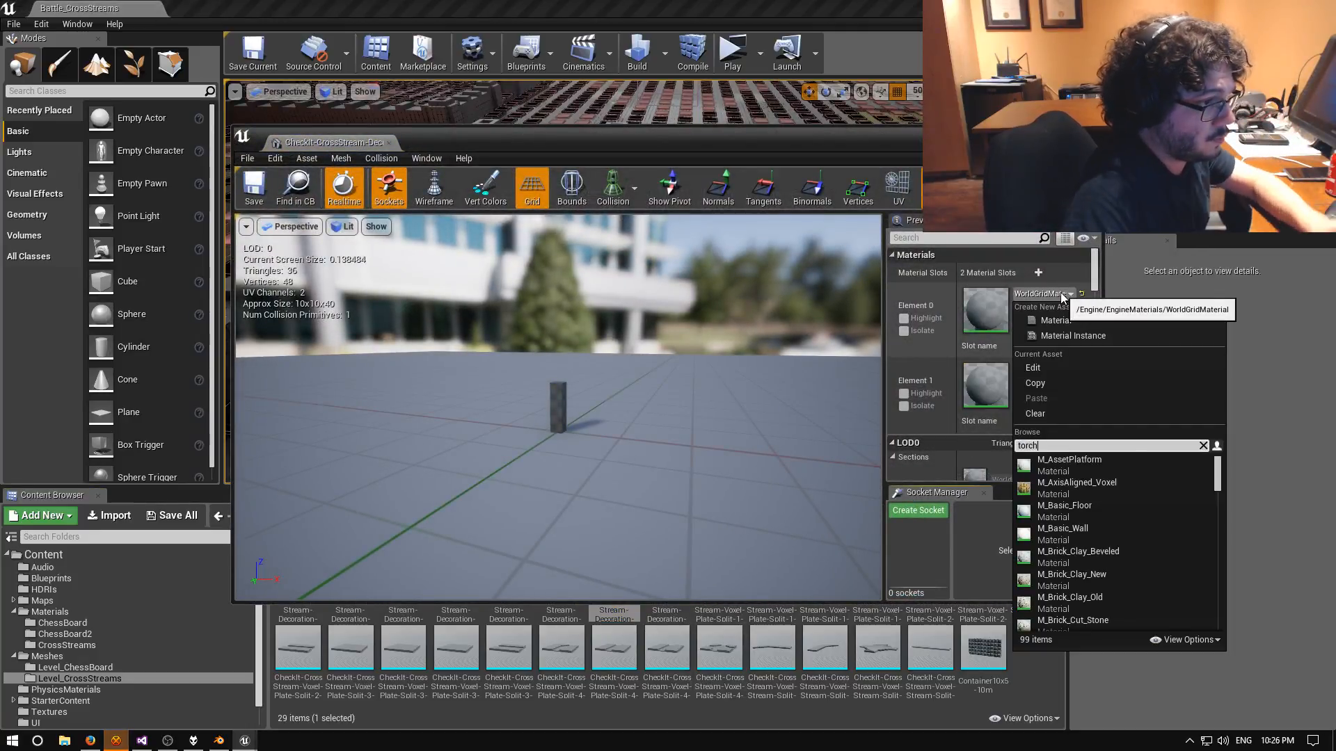
pyautogui.click(1066, 470)
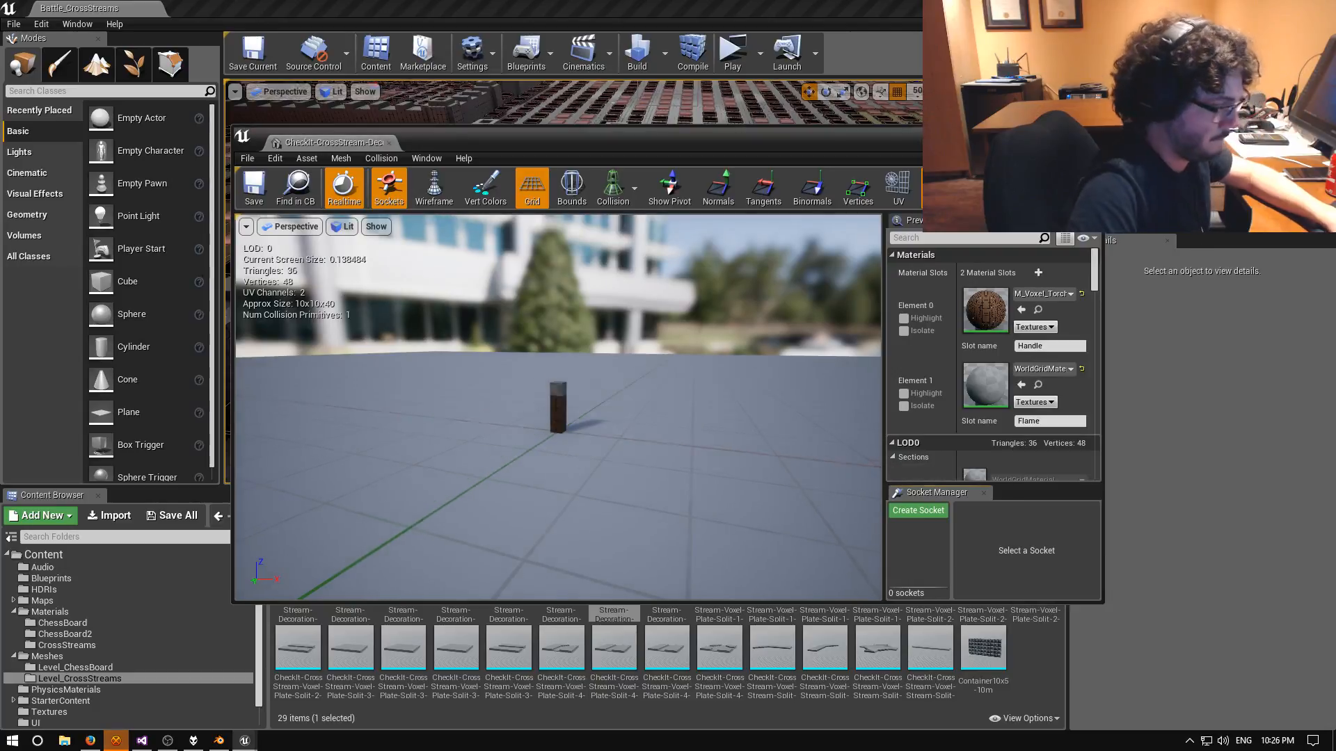
pyautogui.moveTo(558, 407); pyautogui.dragTo(445, 411, button='right')
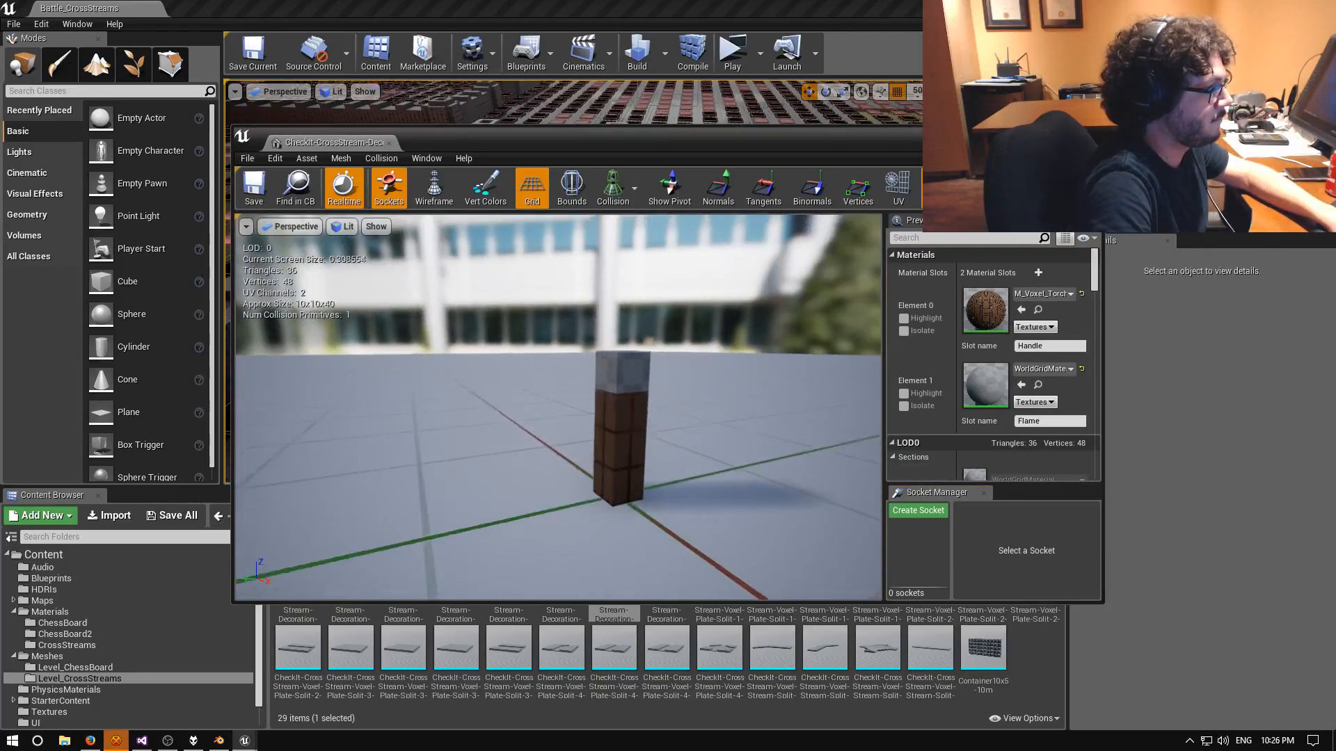
pyautogui.moveTo(345, 482); pyautogui.dragTo(400, 508, button='right')
pyautogui.press('f')
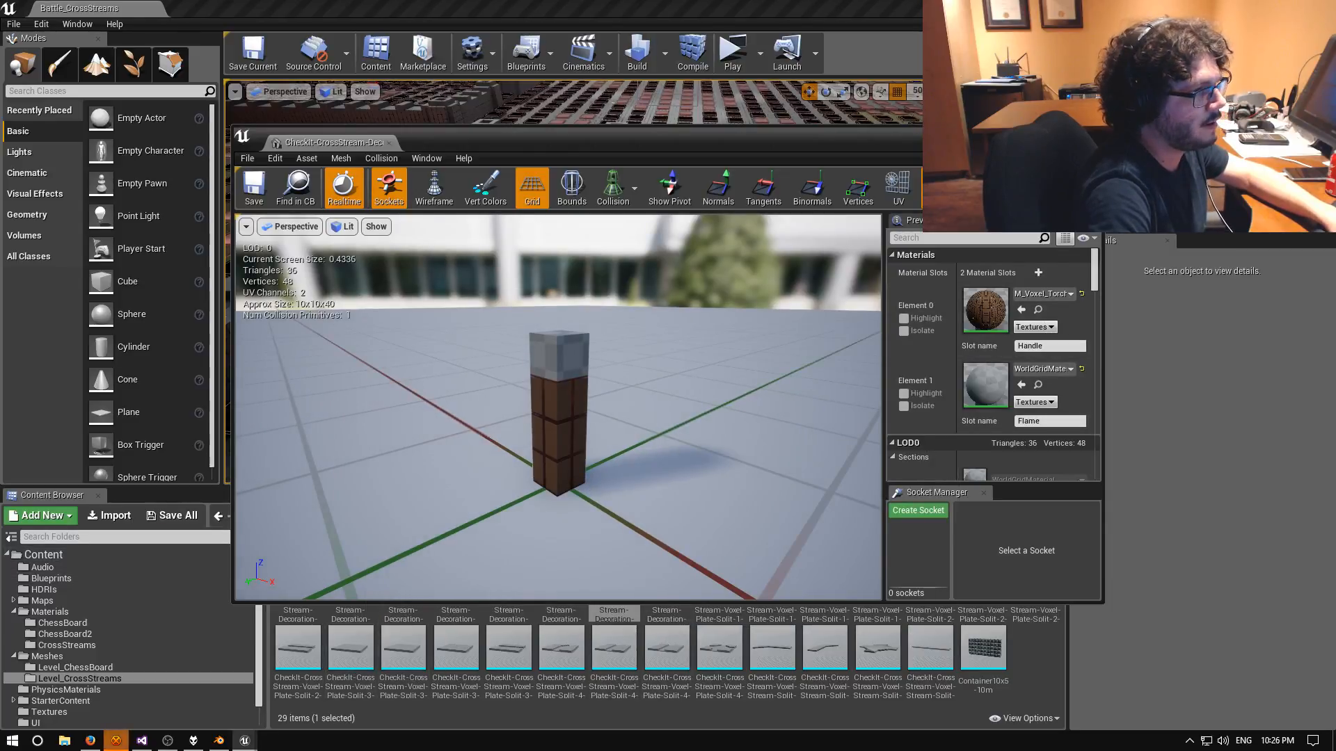
pyautogui.click(1090, 135)
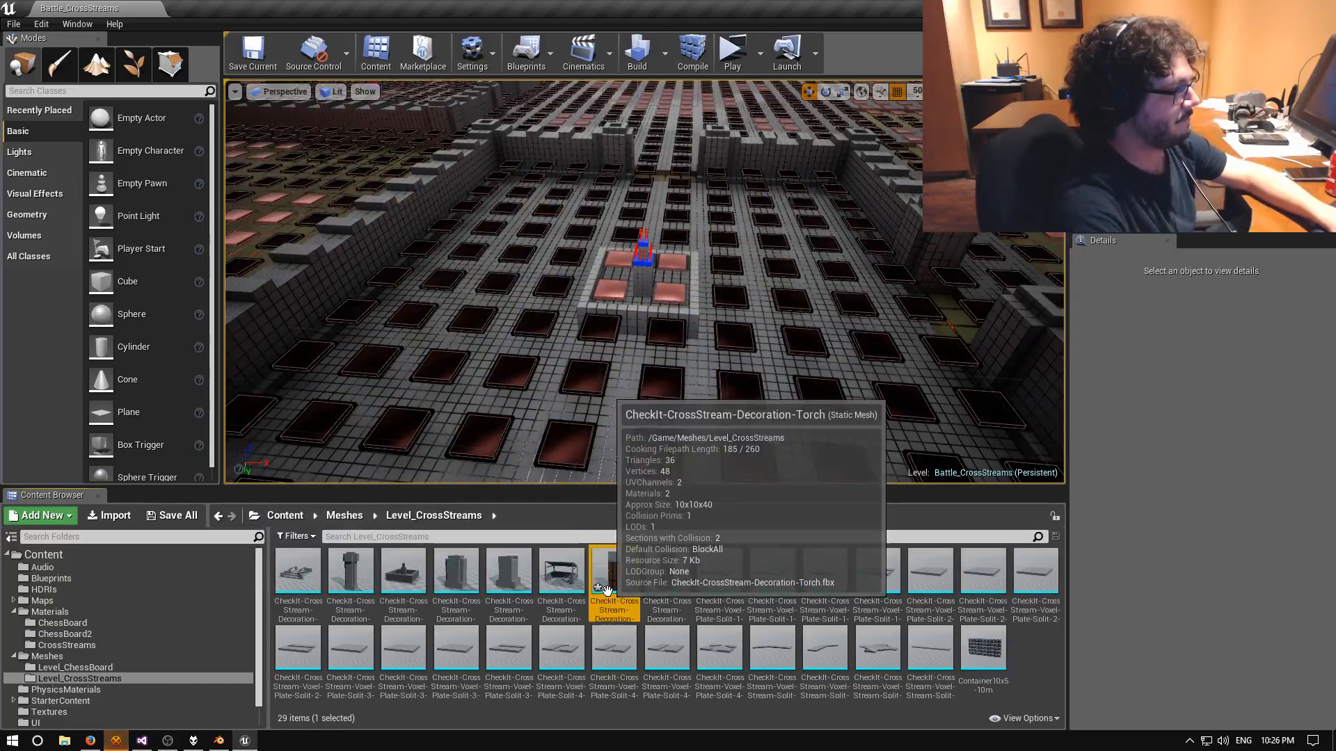
# Duplicate M_Voxel_Torch_Wood in the Materials/CrossStreams folder as M_Voxel_Torch_Flame.
pyautogui.click(65, 614)
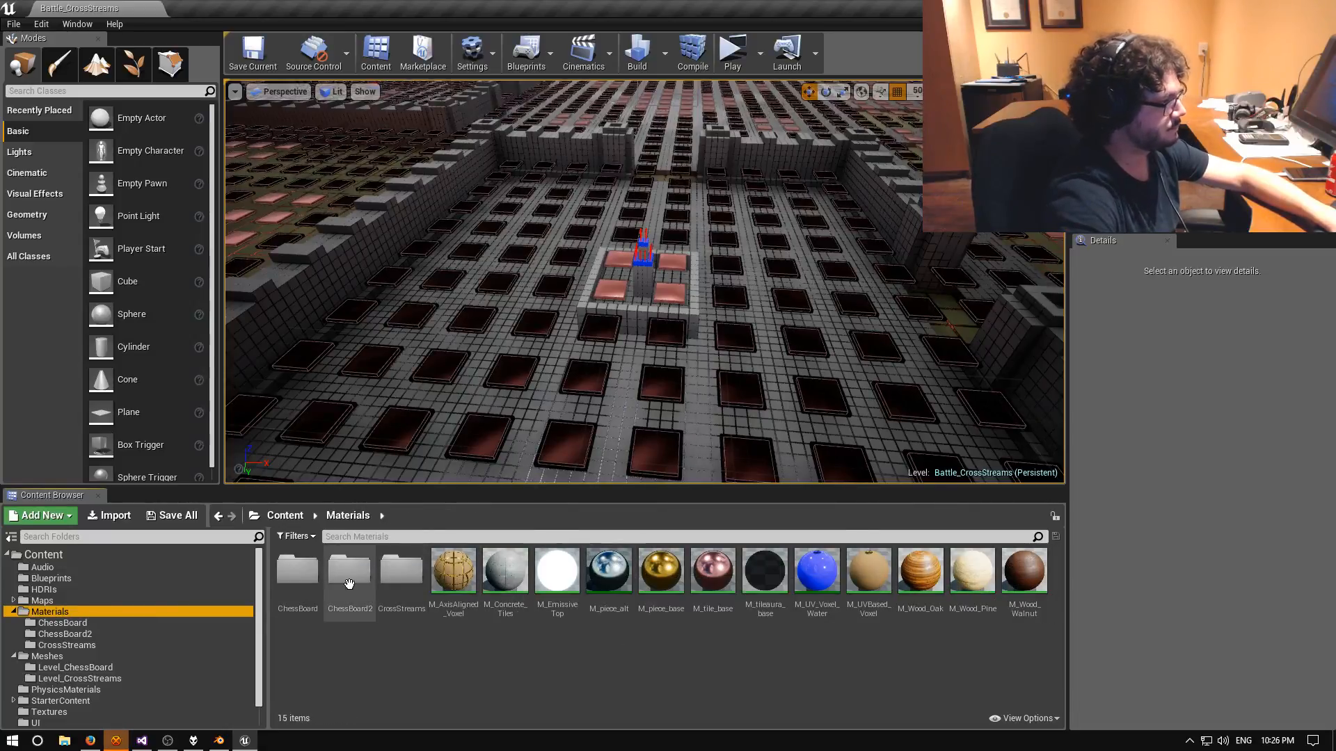
pyautogui.click(78, 645)
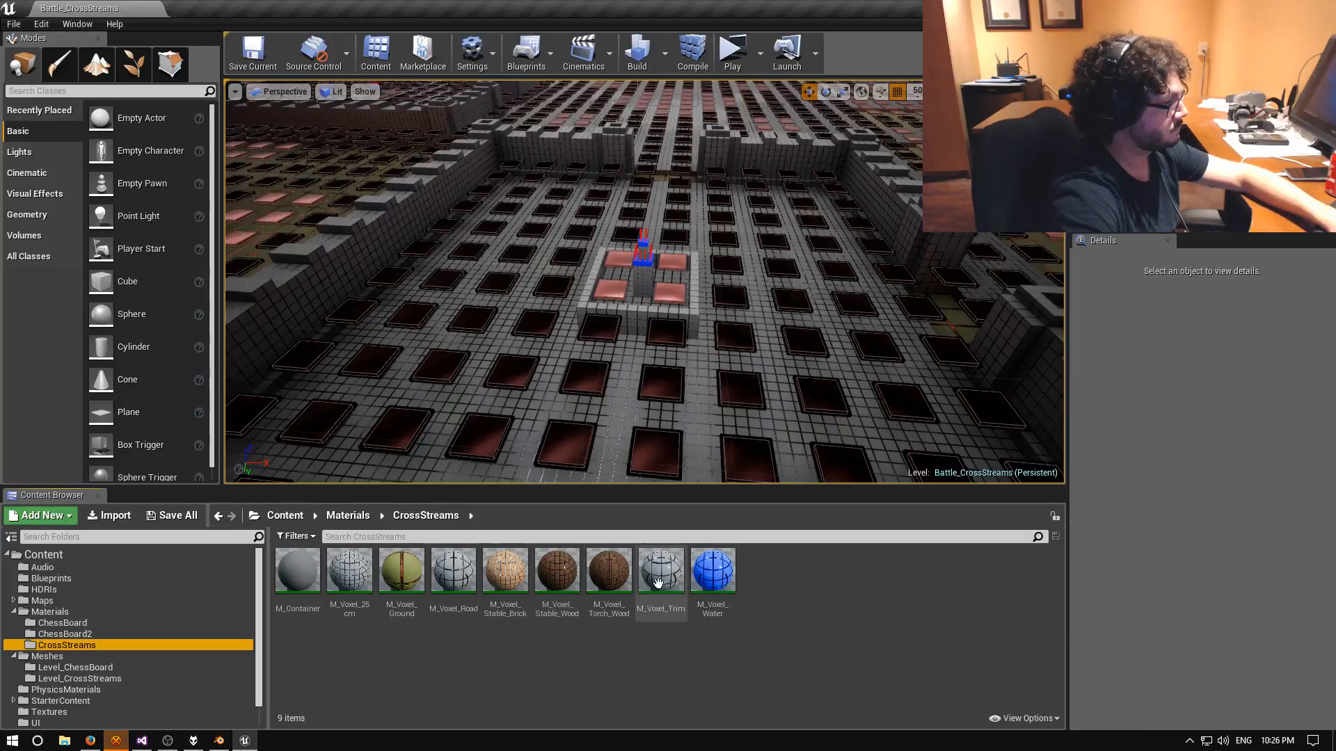
pyautogui.rightClick(619, 577)
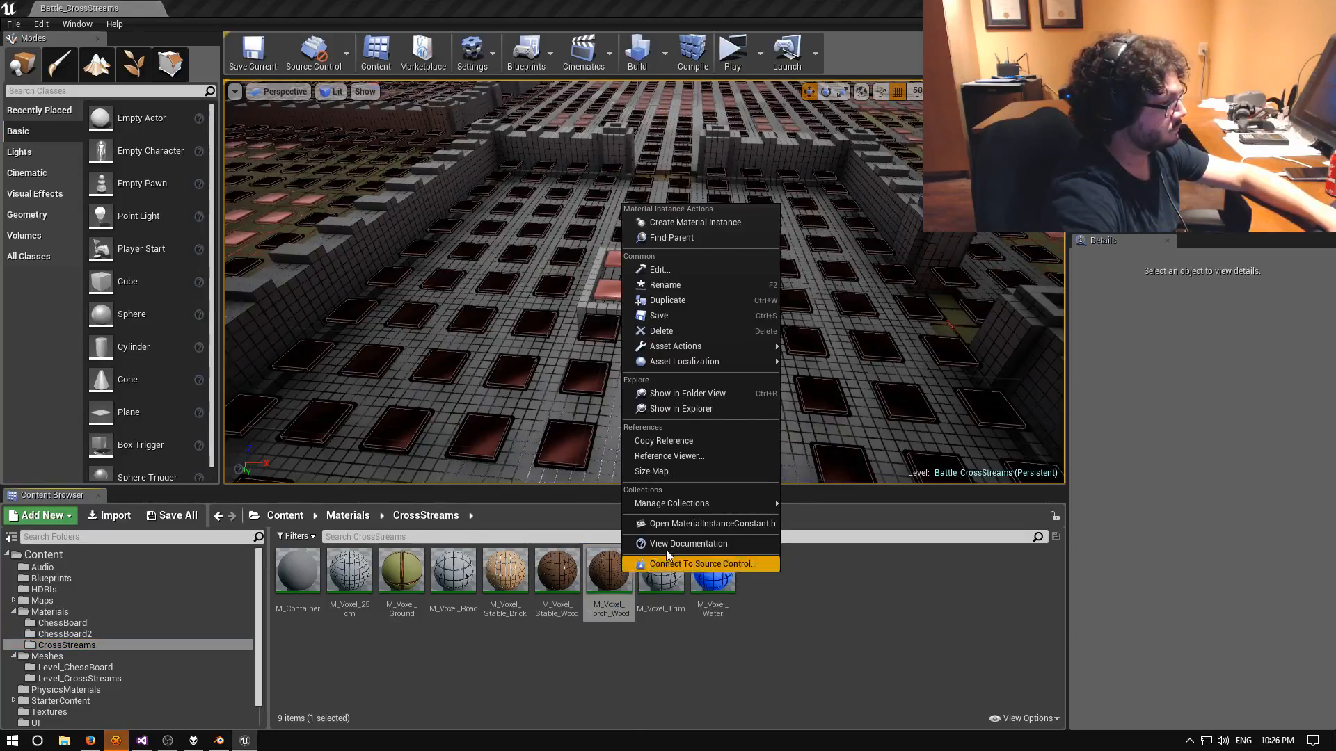
pyautogui.click(670, 301)
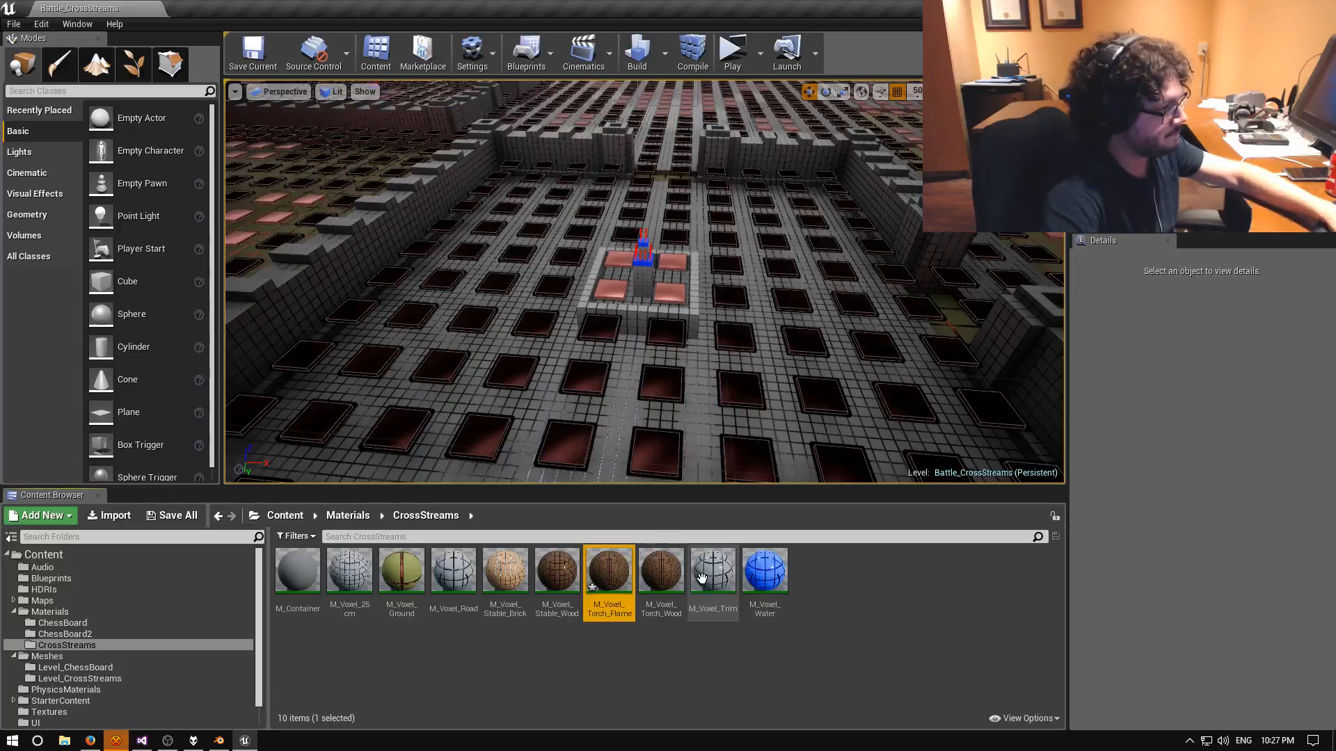
# Set M_Voxel_Torch_Flame's diffuse albedo to a fully saturated, full-value orange (R 1.0, G about 0.26, B 0), then save and close it.
pyautogui.doubleClick(608, 570)
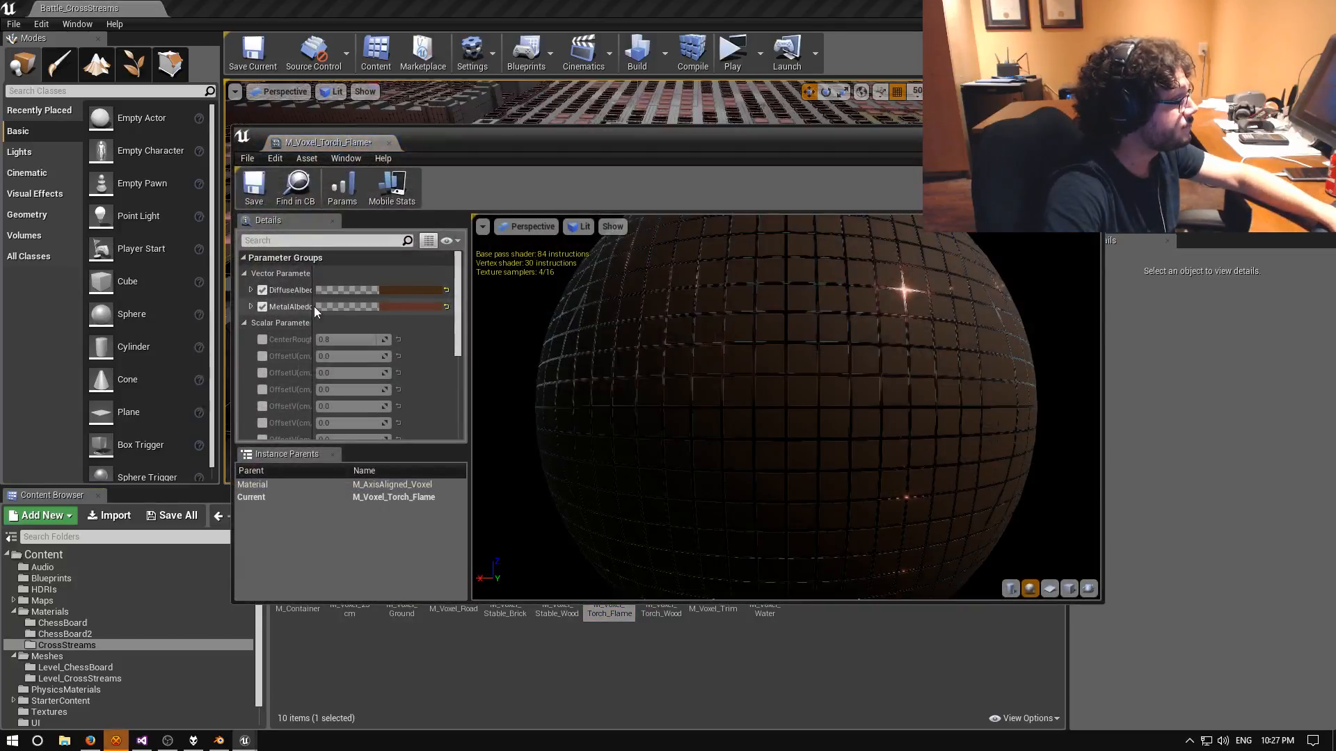
pyautogui.click(262, 289)
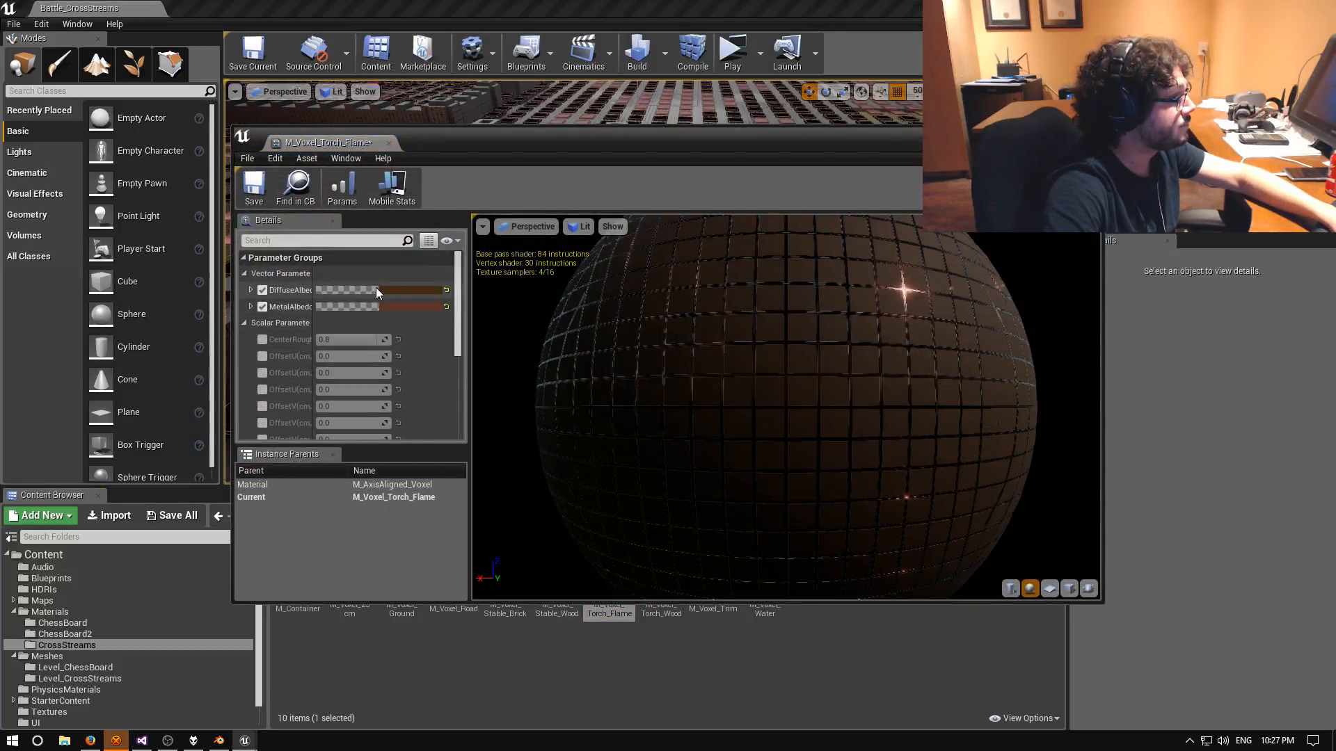
pyautogui.click(386, 289)
pyautogui.click(525, 437)
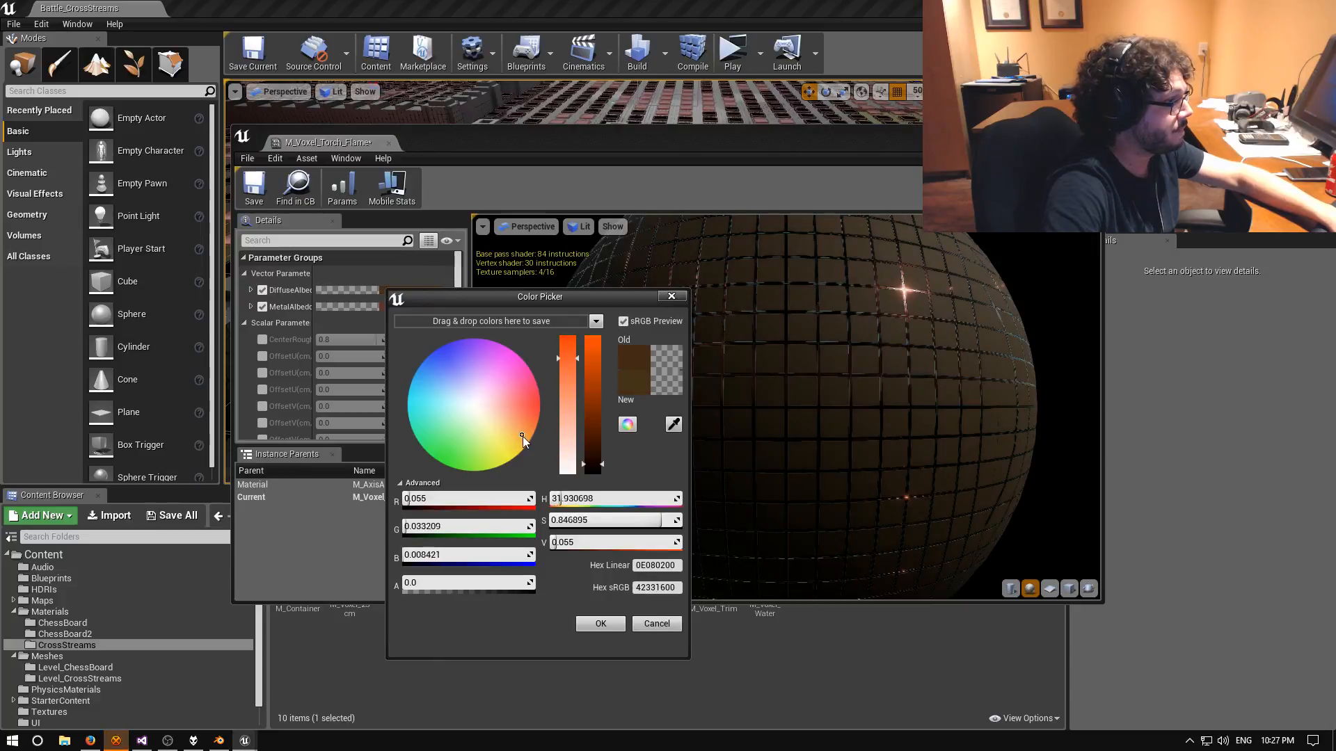
pyautogui.moveTo(591, 439); pyautogui.dragTo(593, 294)
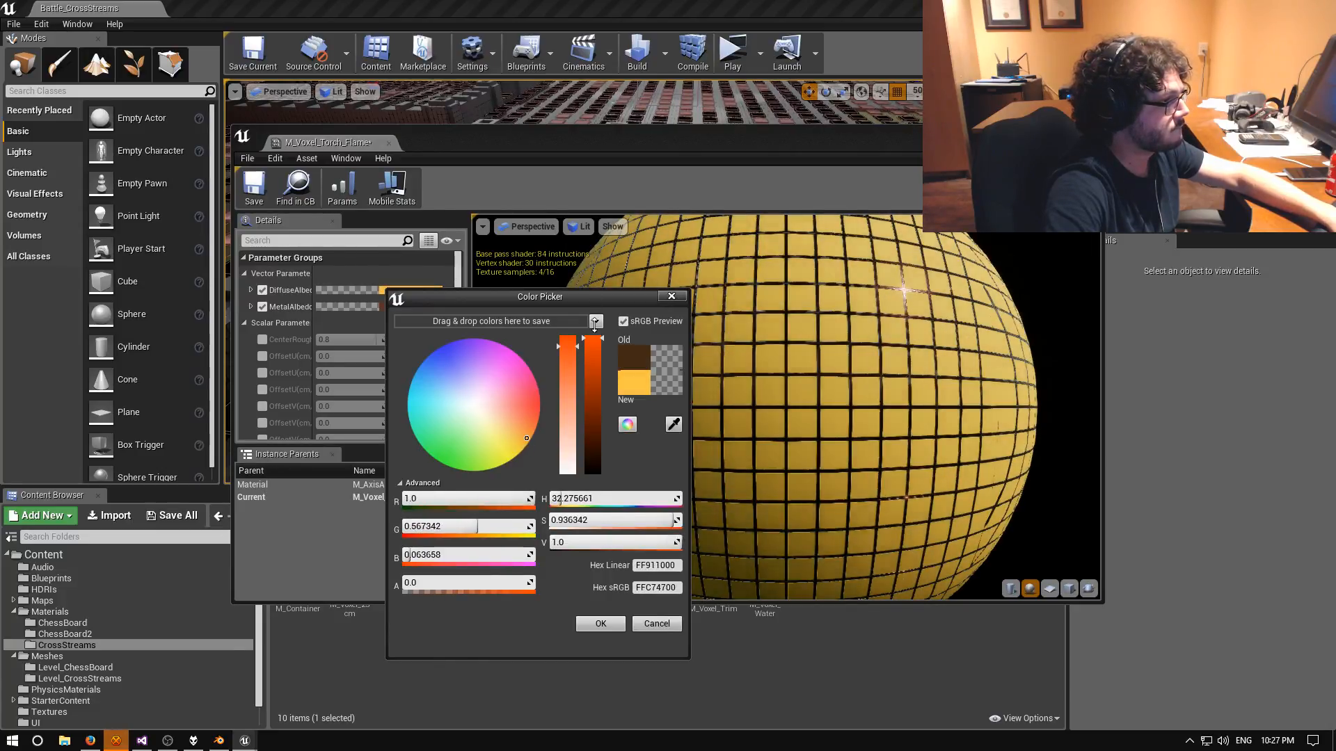
pyautogui.moveTo(574, 354); pyautogui.dragTo(569, 337)
pyautogui.moveTo(528, 436); pyautogui.dragTo(557, 425)
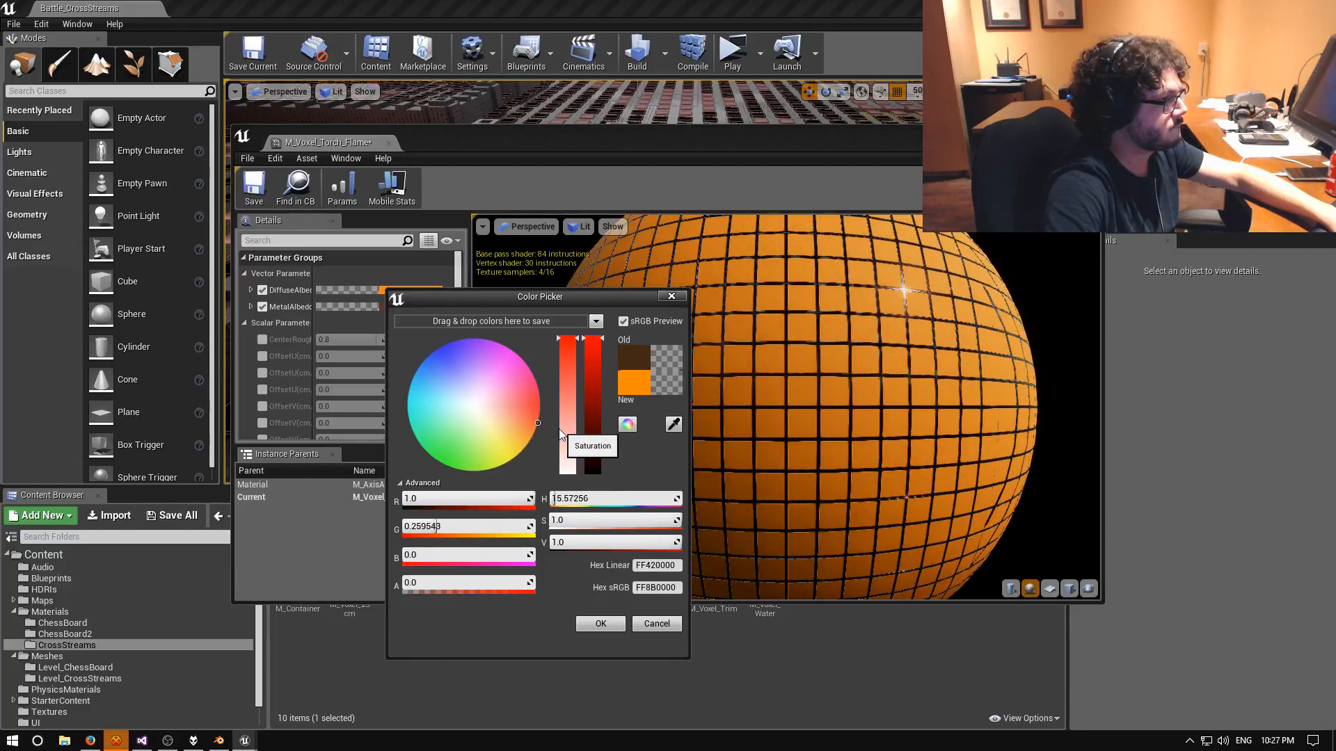
pyautogui.click(597, 624)
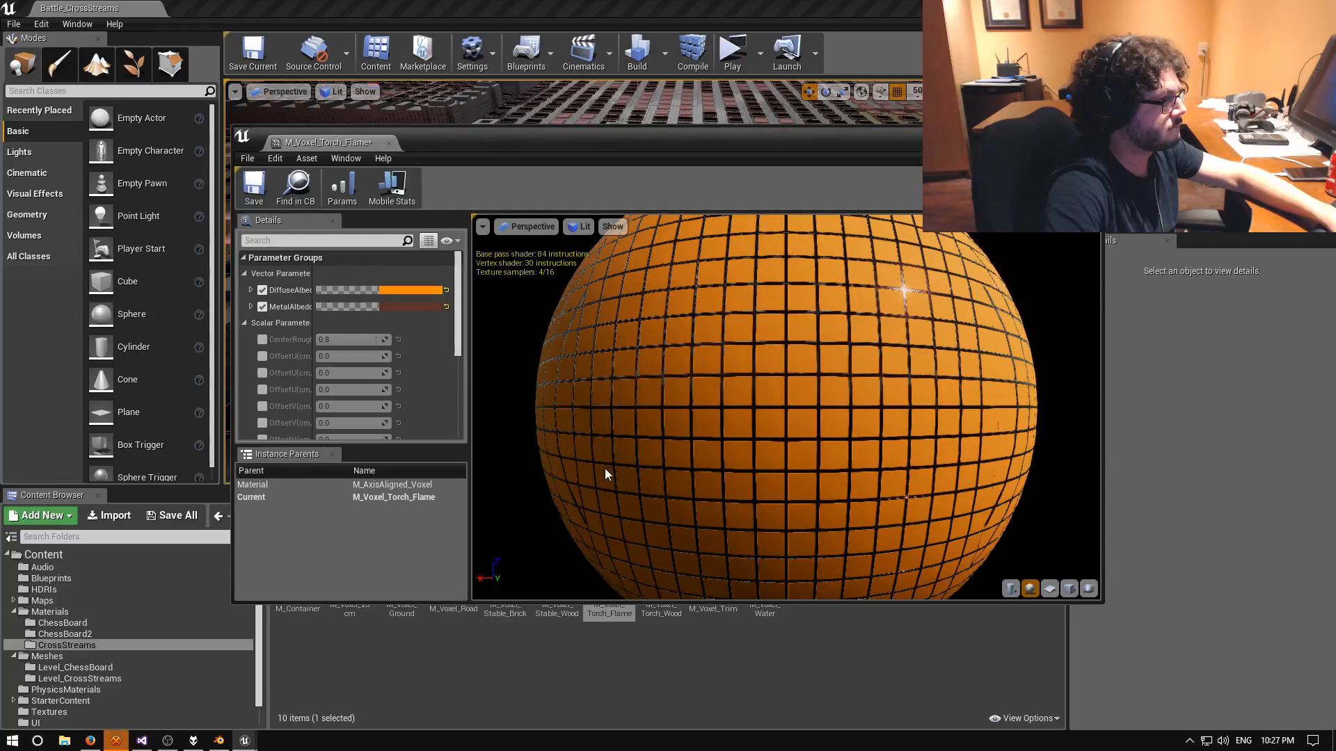
pyautogui.hotkey('ctrl', 's')
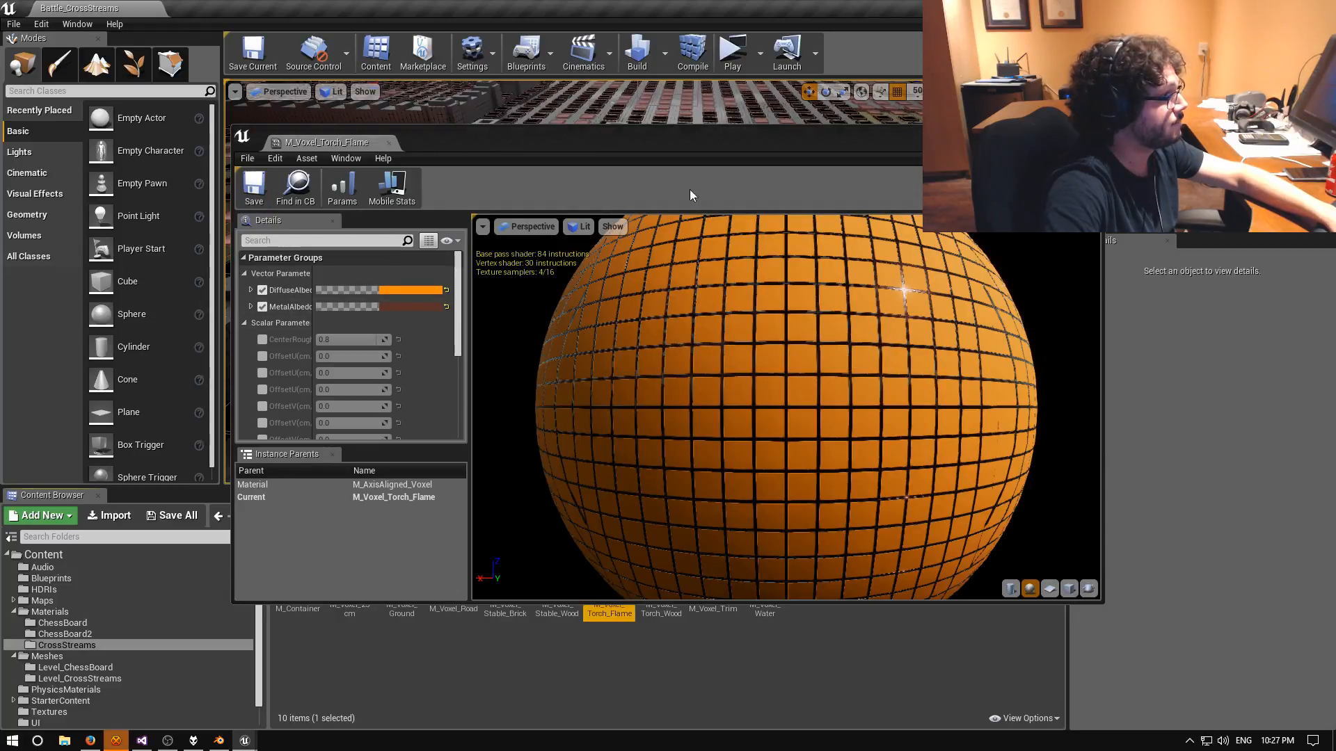
pyautogui.click(1091, 132)
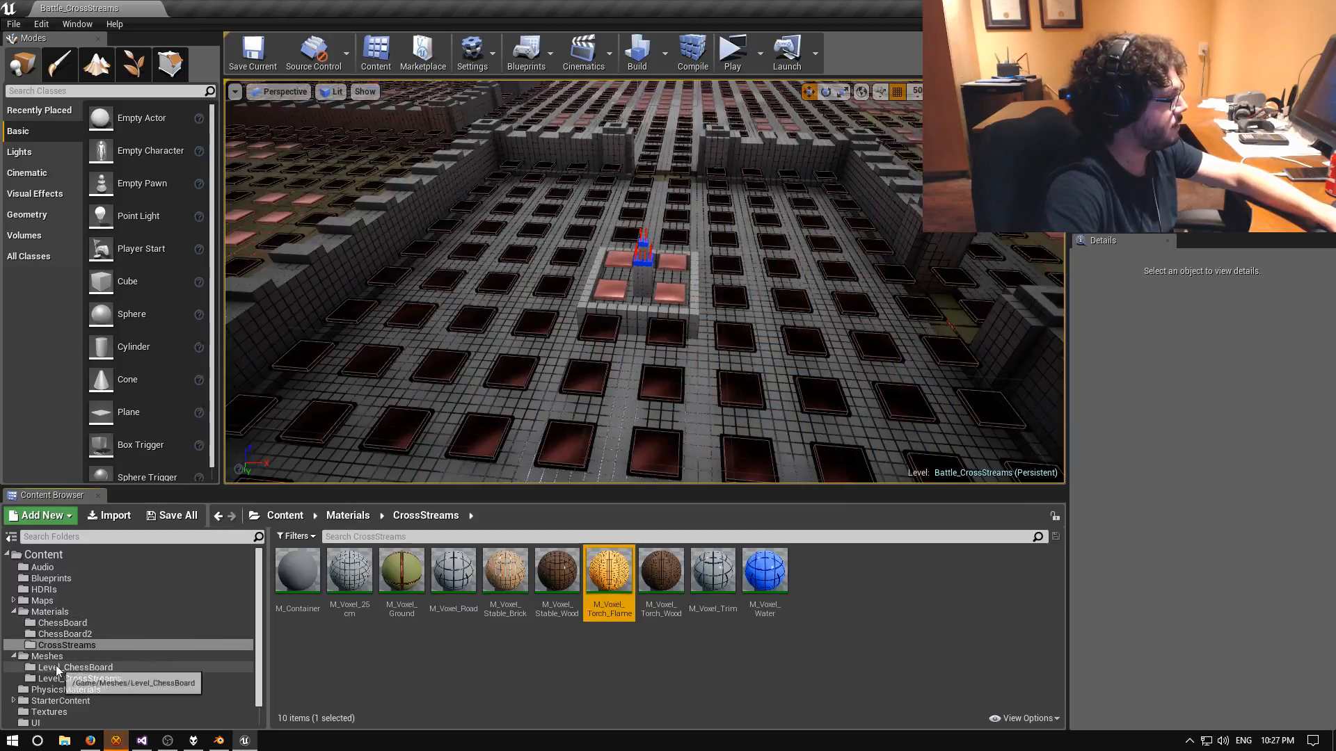
# Reopen the torch mesh from Meshes/Level_CrossStreams, assign M_Voxel_Torch_Flame to its Flame slot, and save the mesh.
pyautogui.click(95, 679)
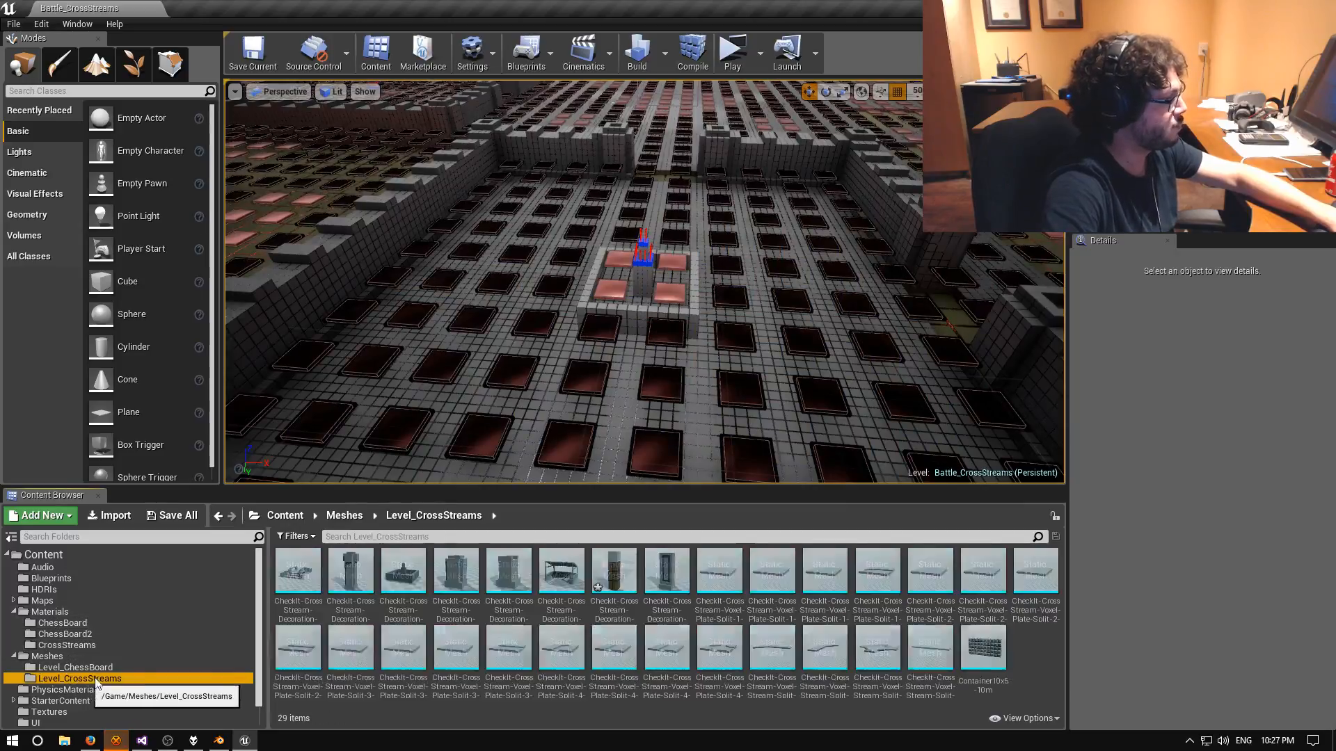
pyautogui.doubleClick(614, 572)
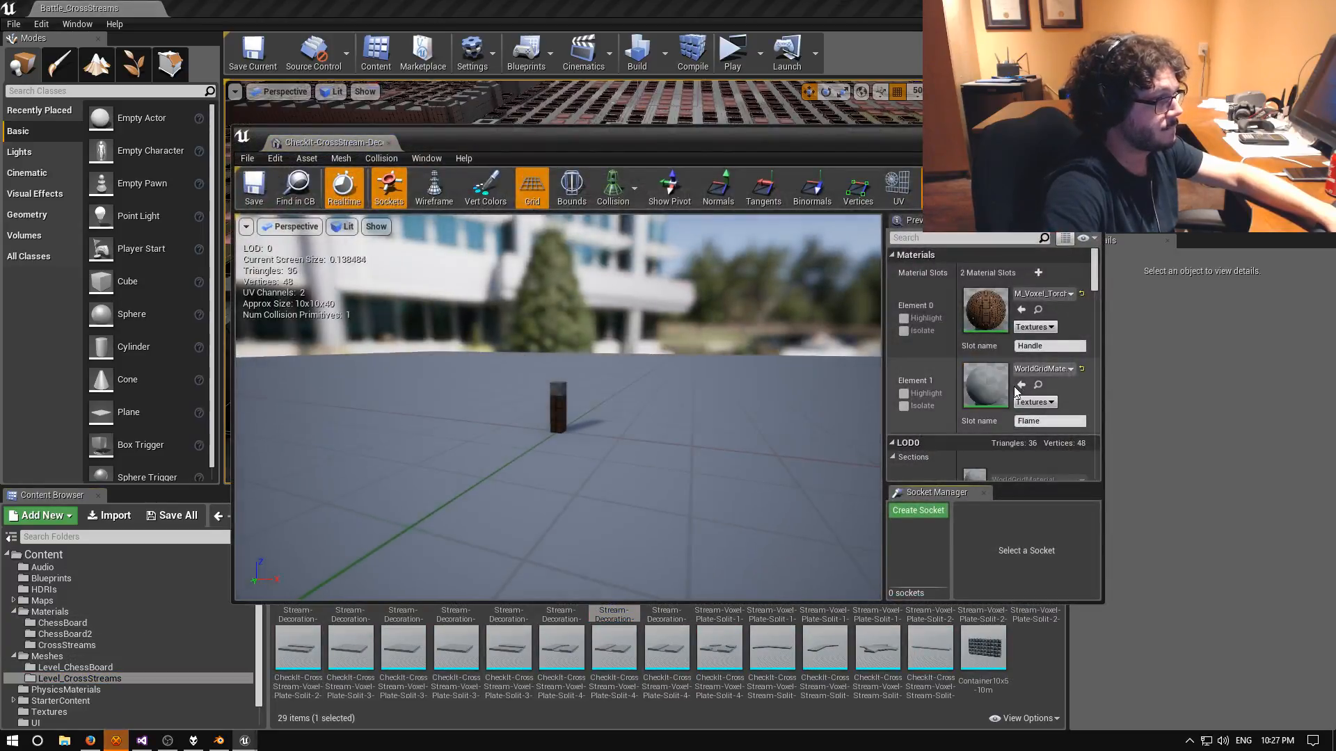
pyautogui.scroll(-5, 1020, 390)
pyautogui.scroll(5, 1020, 389)
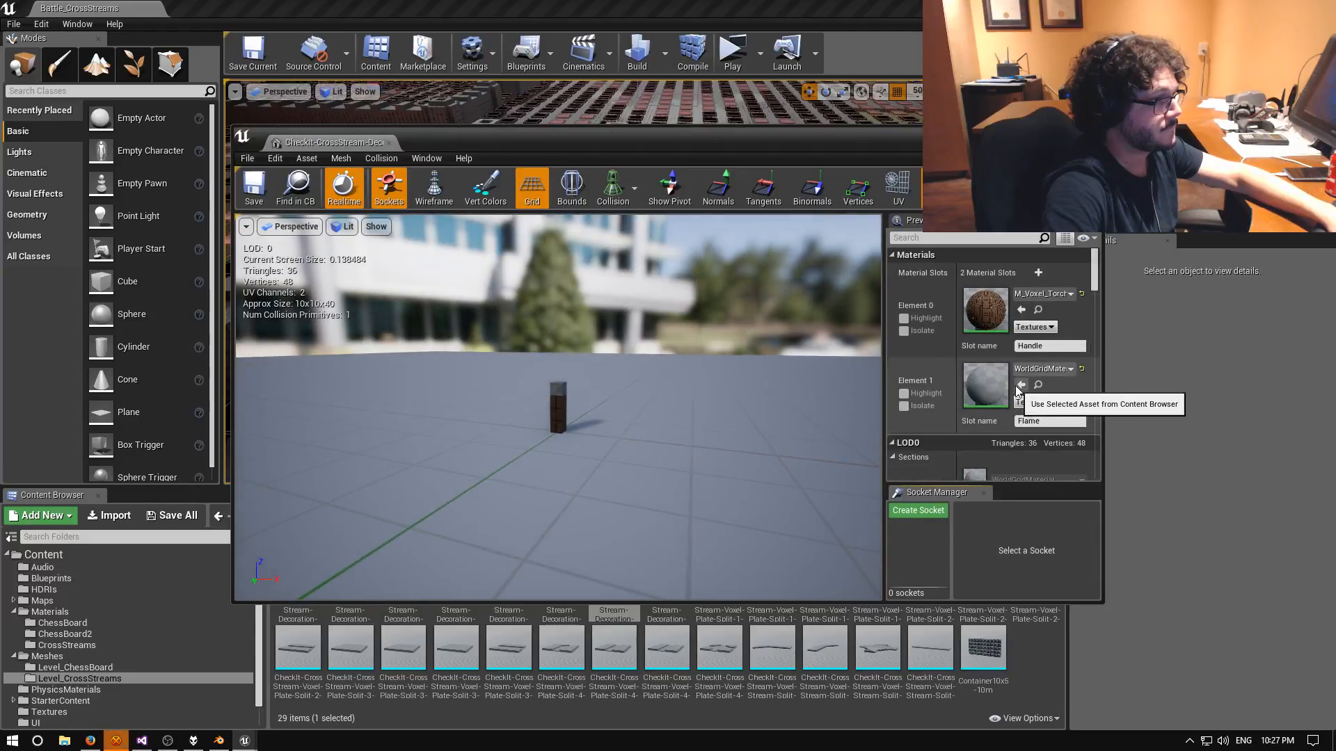
pyautogui.click(1039, 368)
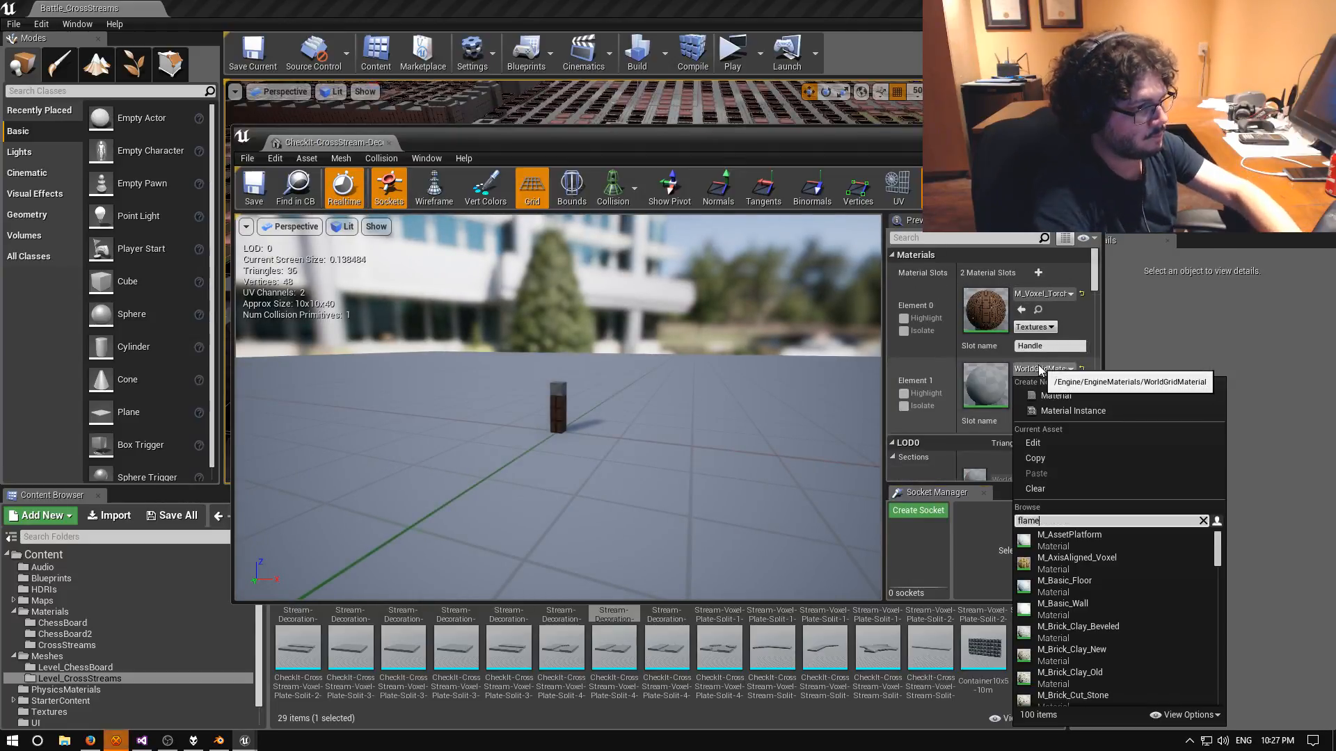
pyautogui.write('flame')
pyautogui.click(1063, 548)
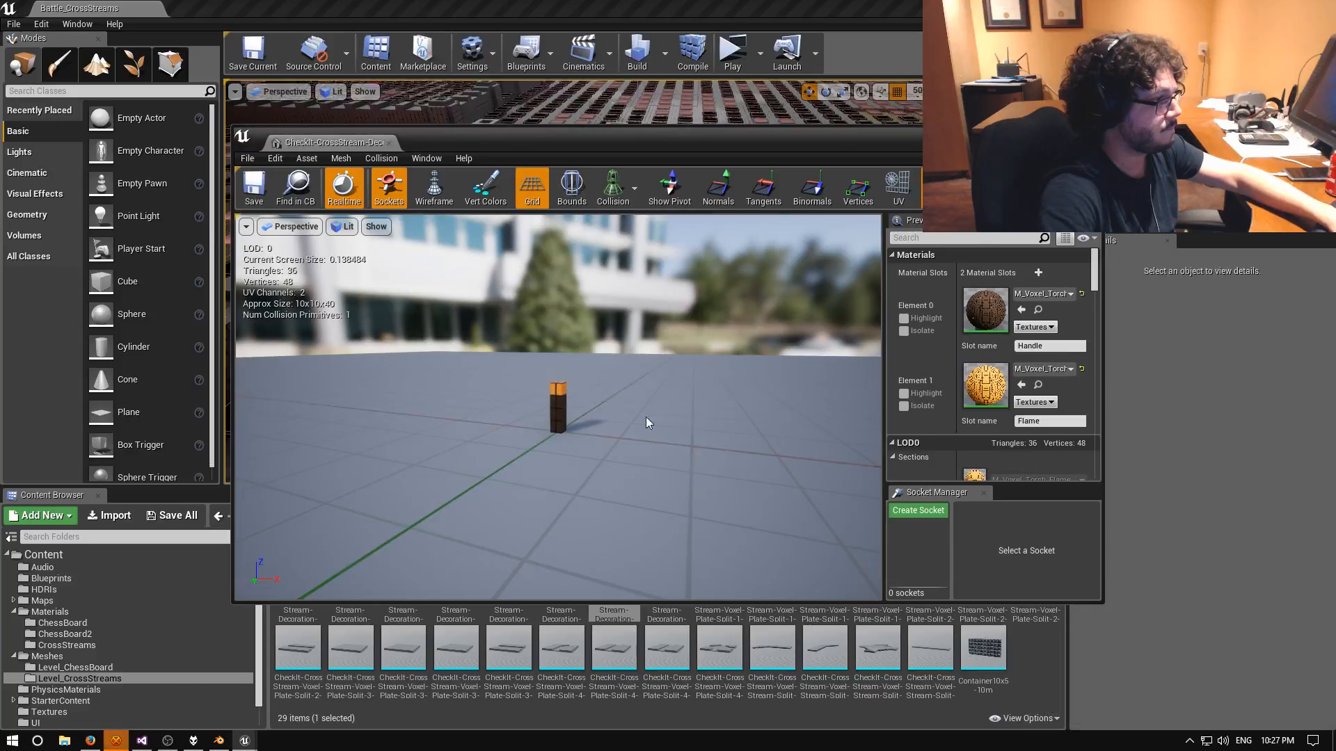
pyautogui.click(256, 184)
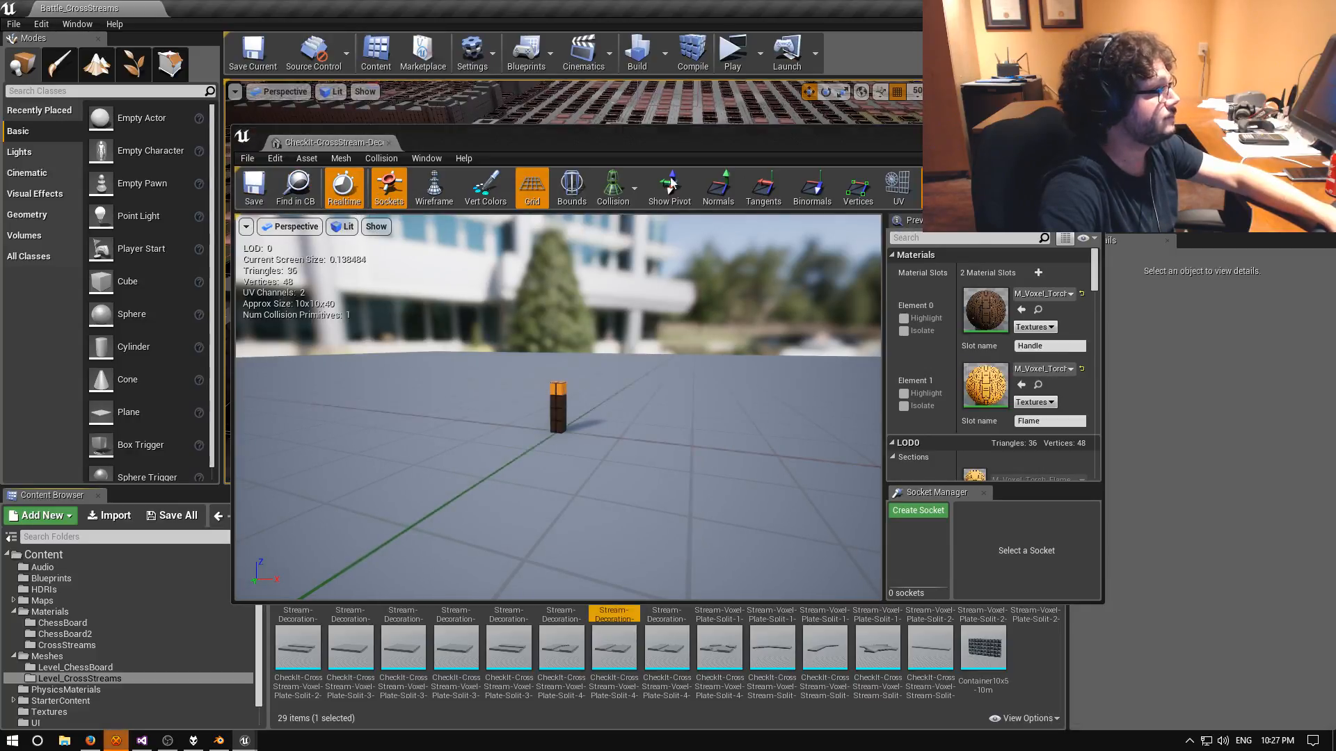
# Close the mesh editor, place the torch mesh on the ground near the stable's corner post, and shift it to Y 8500.
pyautogui.click(1091, 134)
pyautogui.moveTo(734, 313); pyautogui.dragTo(720, 254, button='right')
pyautogui.press('w')
pyautogui.press('w')
pyautogui.press('w')
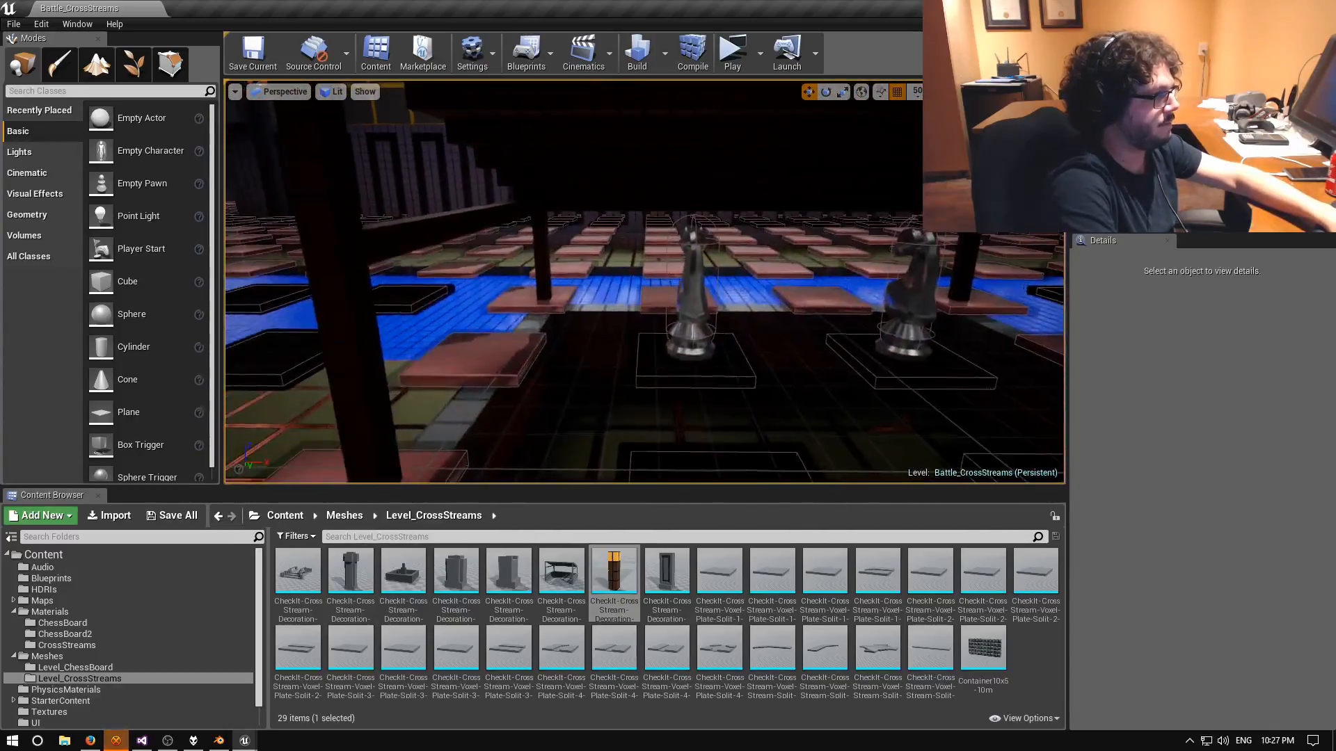
pyautogui.moveTo(614, 574); pyautogui.dragTo(546, 410)
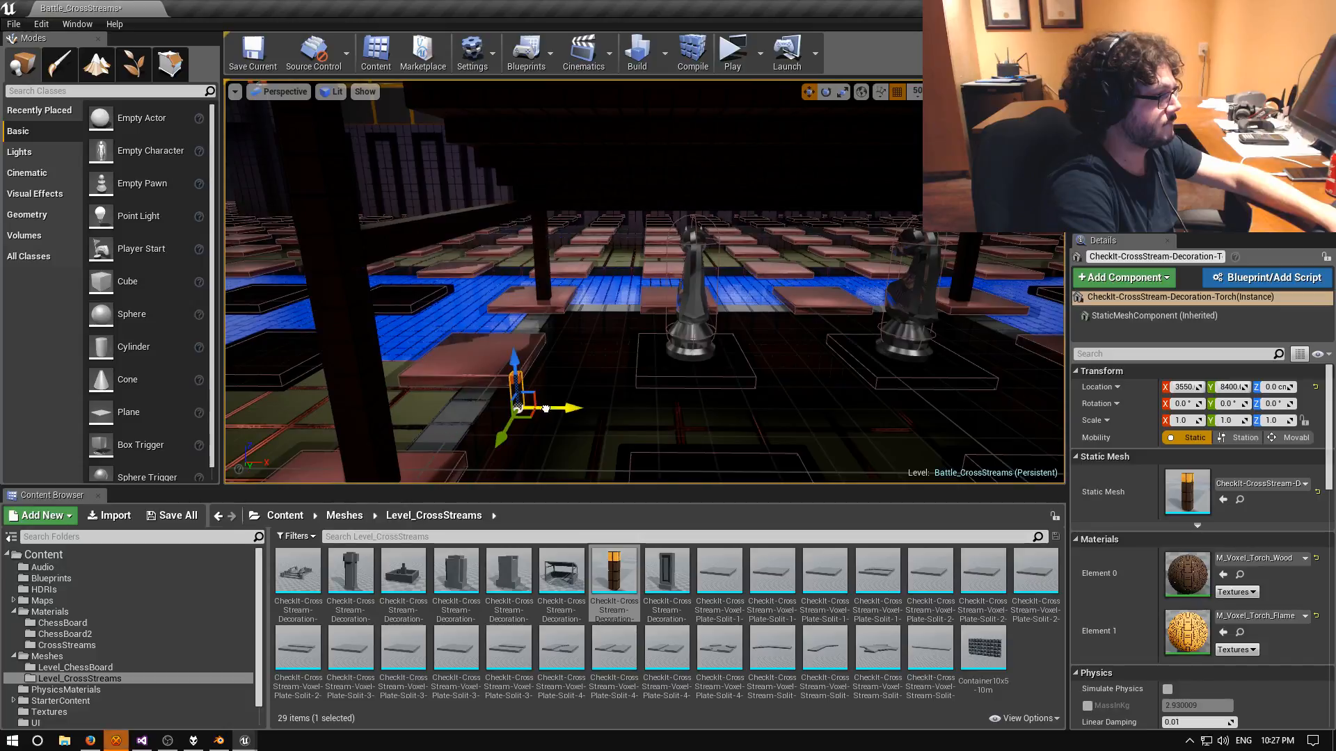
pyautogui.press('w')
pyautogui.moveTo(501, 438); pyautogui.dragTo(397, 446, button='right')
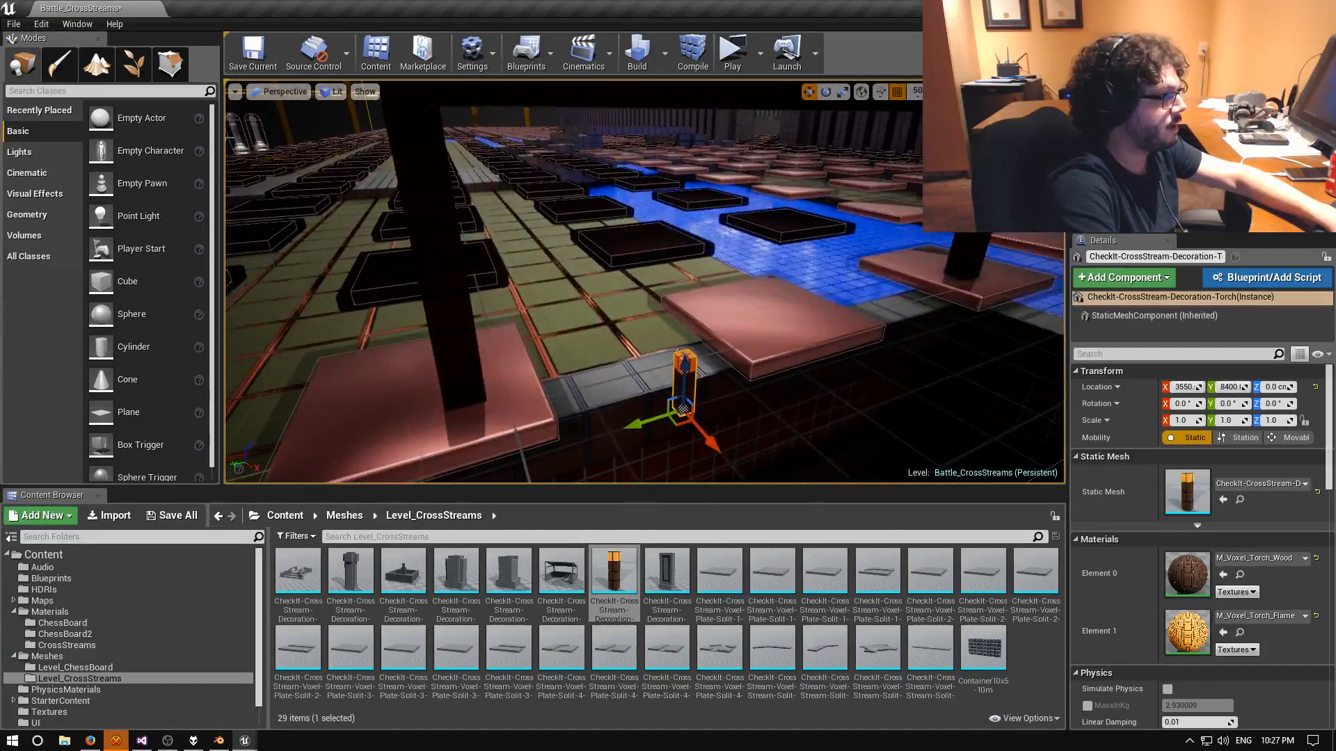
pyautogui.moveTo(643, 423); pyautogui.dragTo(473, 446)
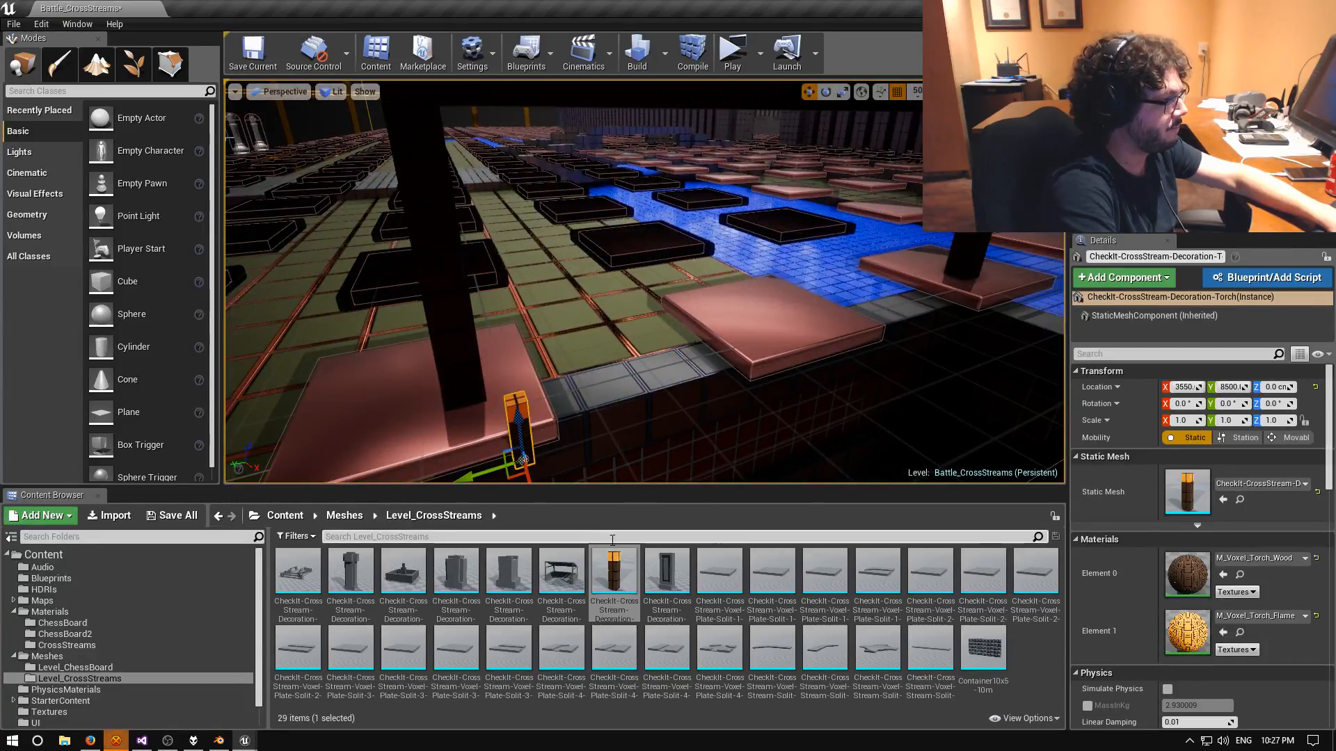
# Open M_Voxel_Torch_Flame from Materials/CrossStreams and widen the parameter name column so the full parameter names can be read.
pyautogui.click(67, 645)
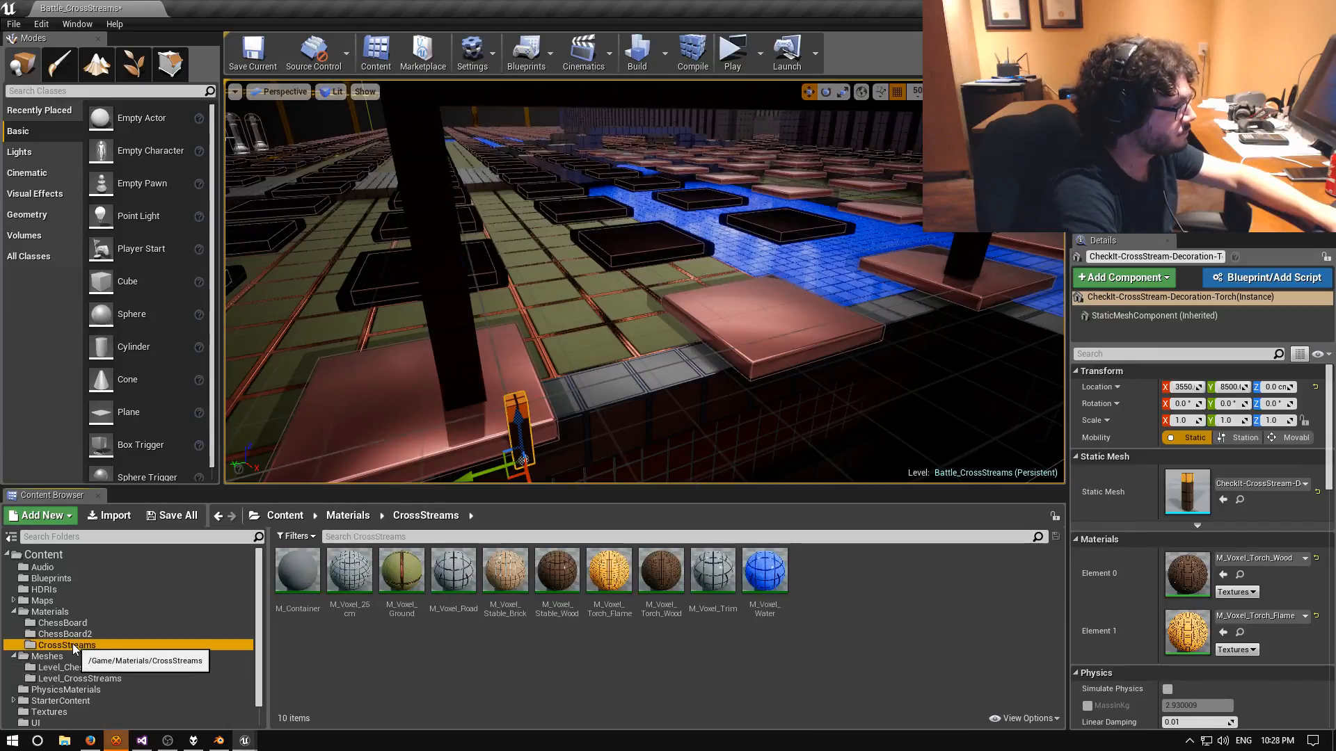
pyautogui.doubleClick(609, 571)
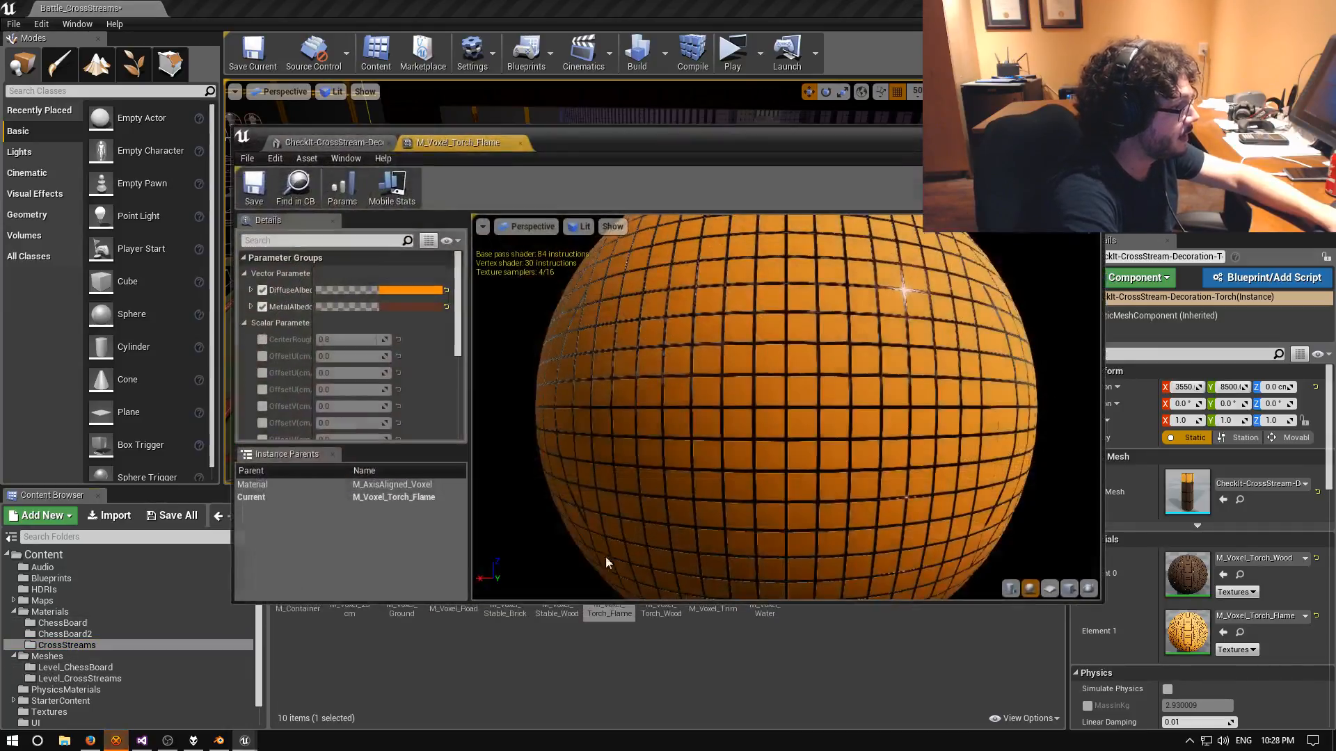
pyautogui.scroll(-2, 389, 357)
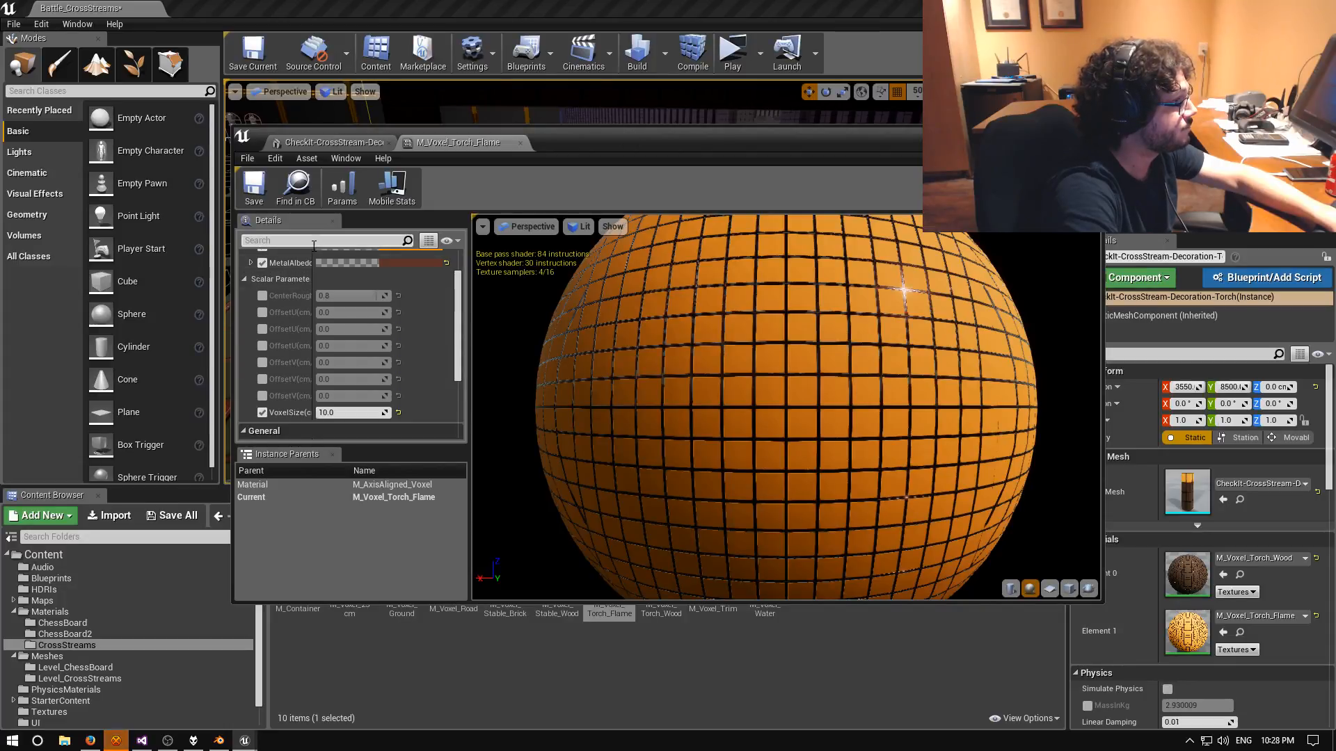
pyautogui.scroll(2, 311, 255)
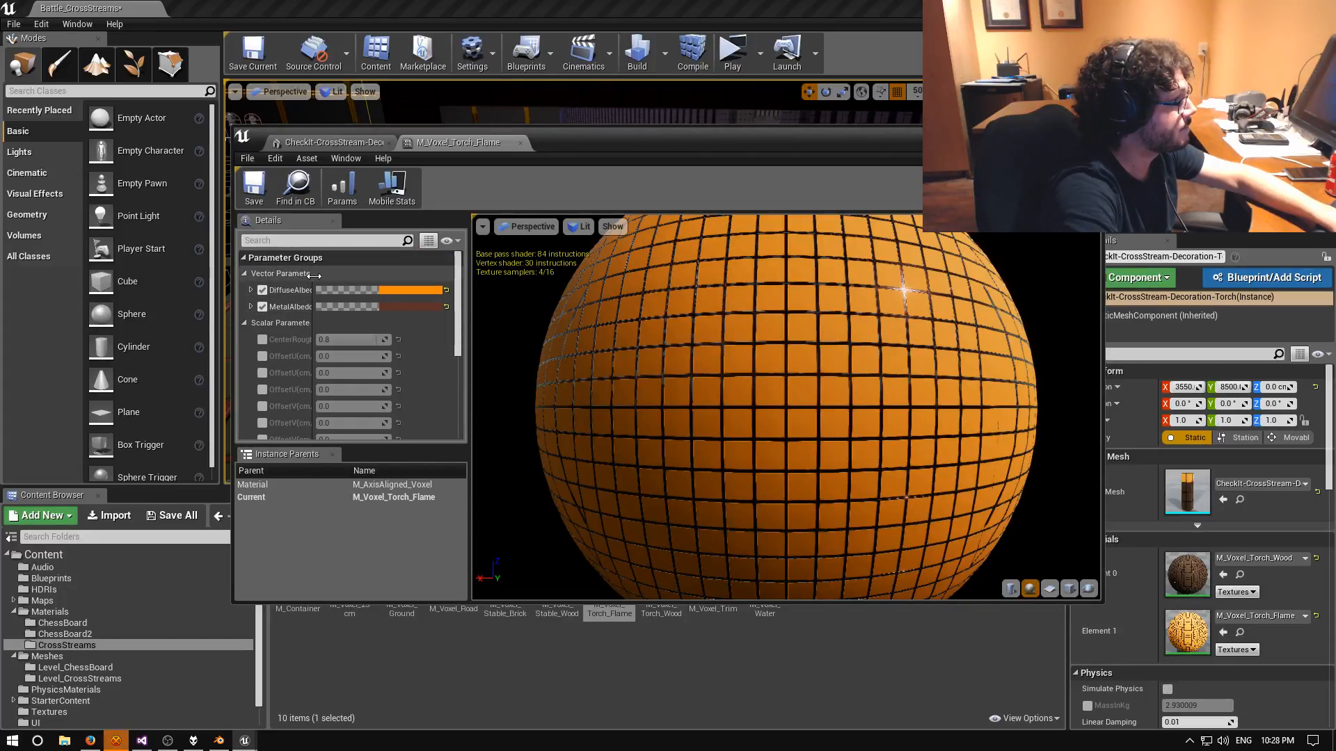
pyautogui.click(312, 273)
pyautogui.moveTo(313, 273); pyautogui.dragTo(362, 273)
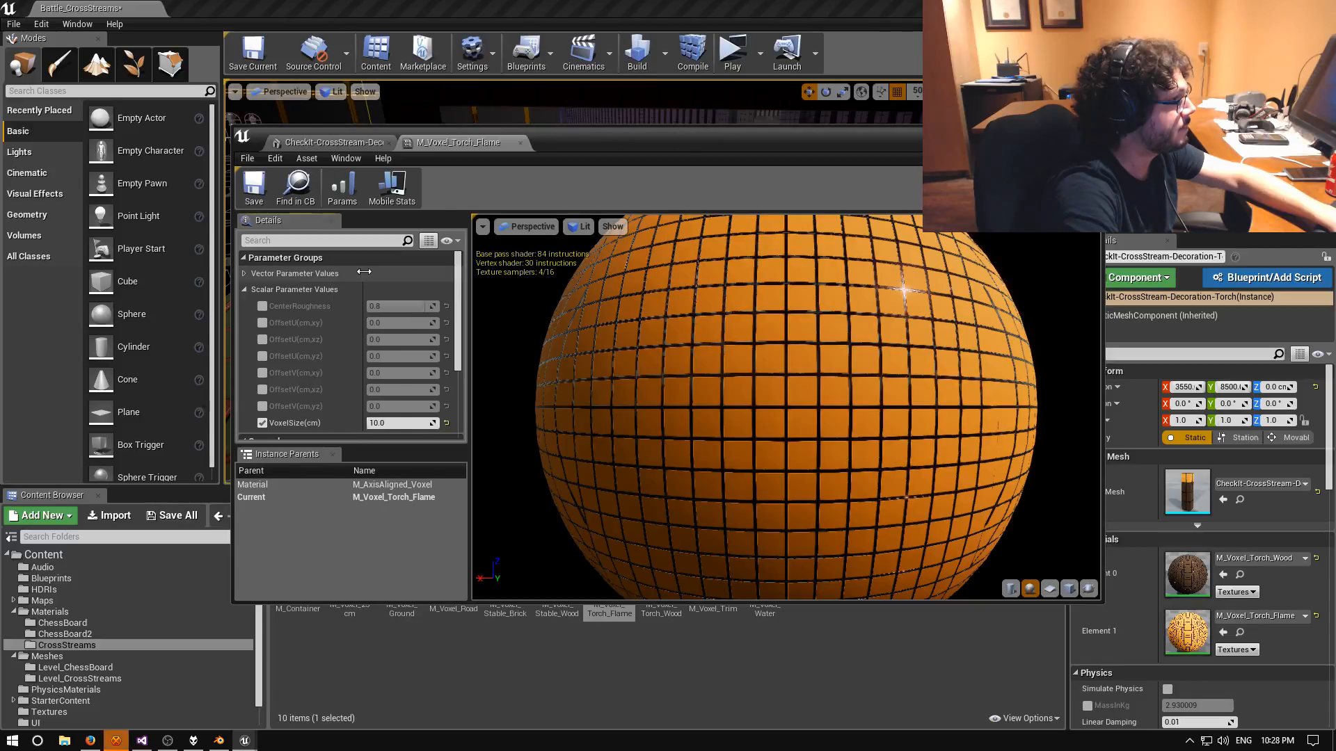
pyautogui.click(247, 273)
pyautogui.scroll(-1, 361, 298)
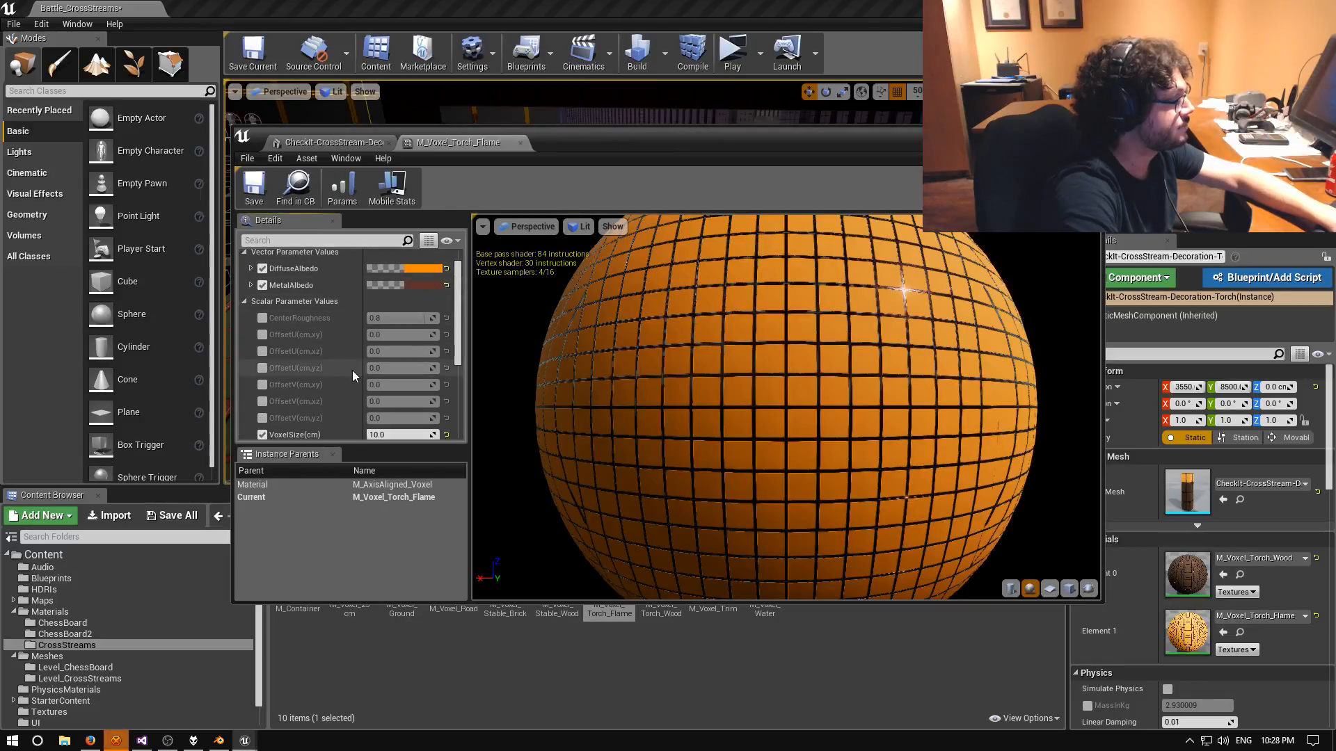
# Override M_Voxel_Torch_Flame's OffsetU(cm,xz) and OffsetU(cm,yz) with 5.0 each, and clear the material editor away from the level view.
pyautogui.click(262, 351)
pyautogui.click(389, 351)
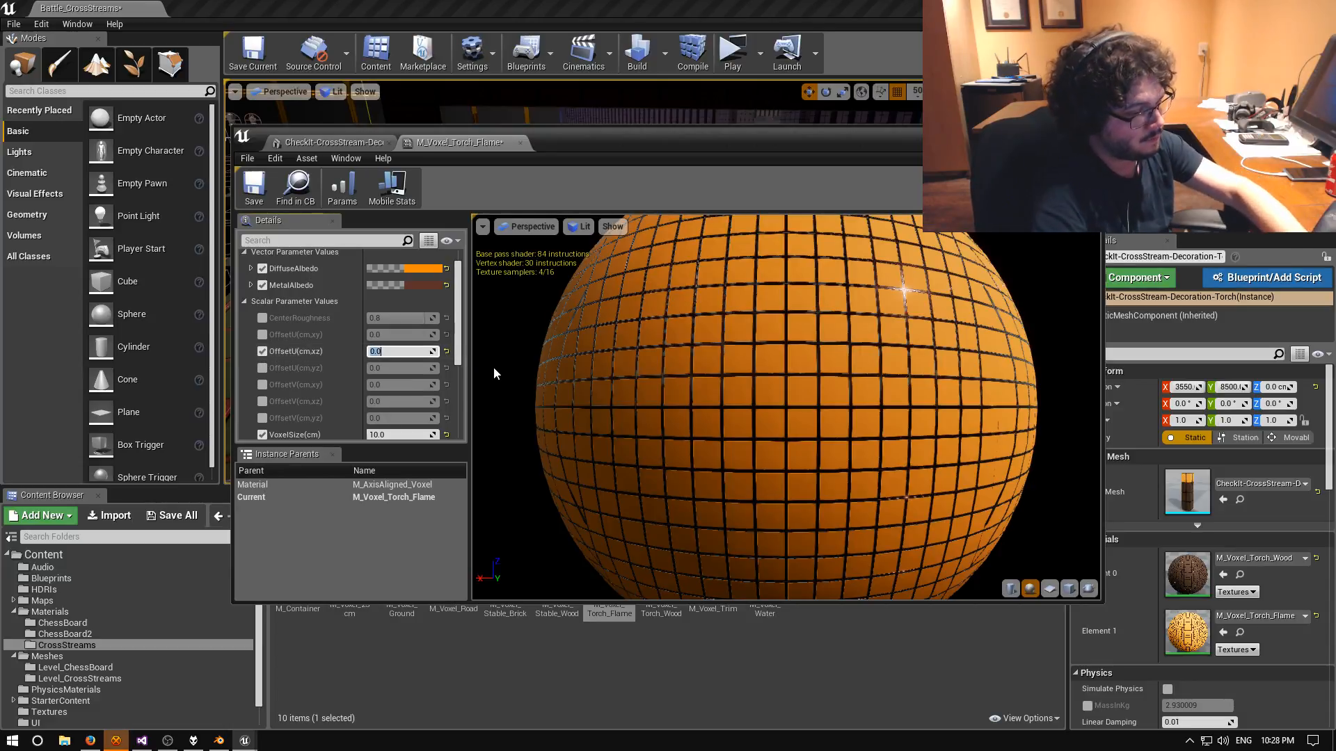
pyautogui.write('5')
pyautogui.press('Return')
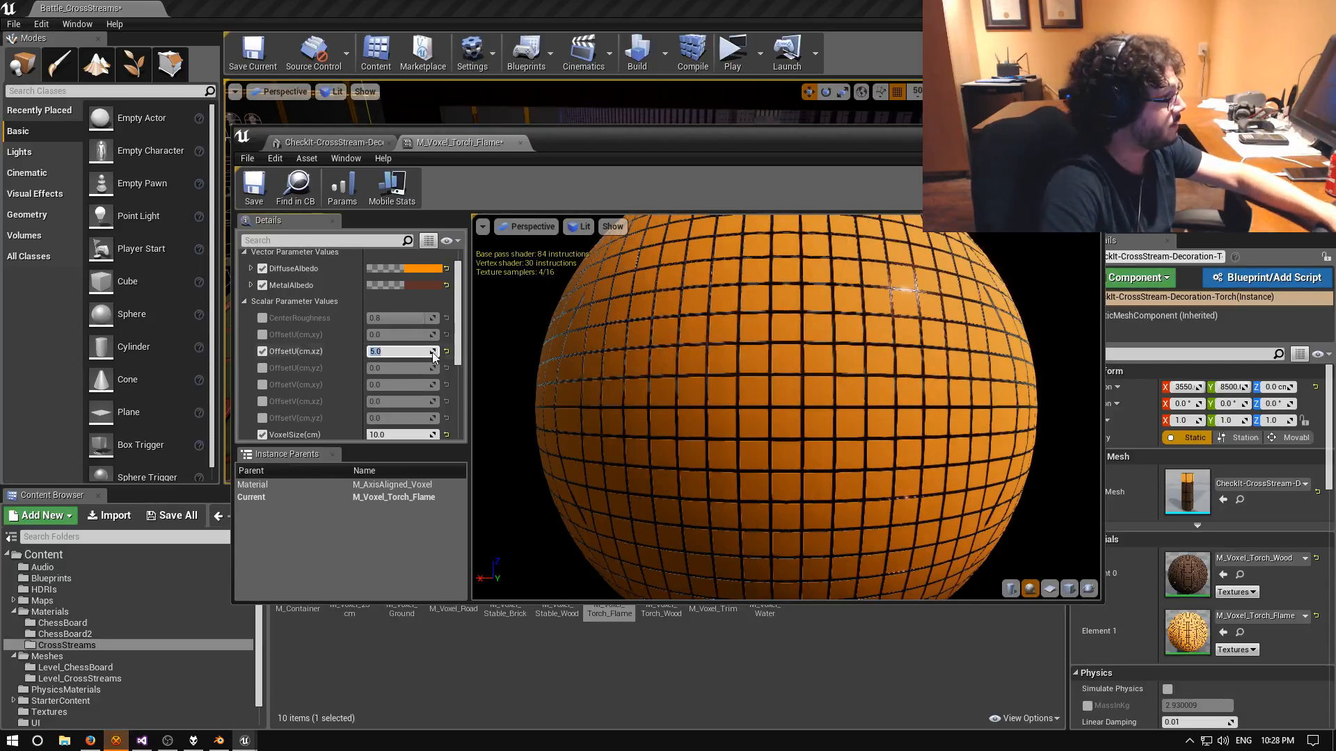
pyautogui.click(261, 368)
pyautogui.click(410, 368)
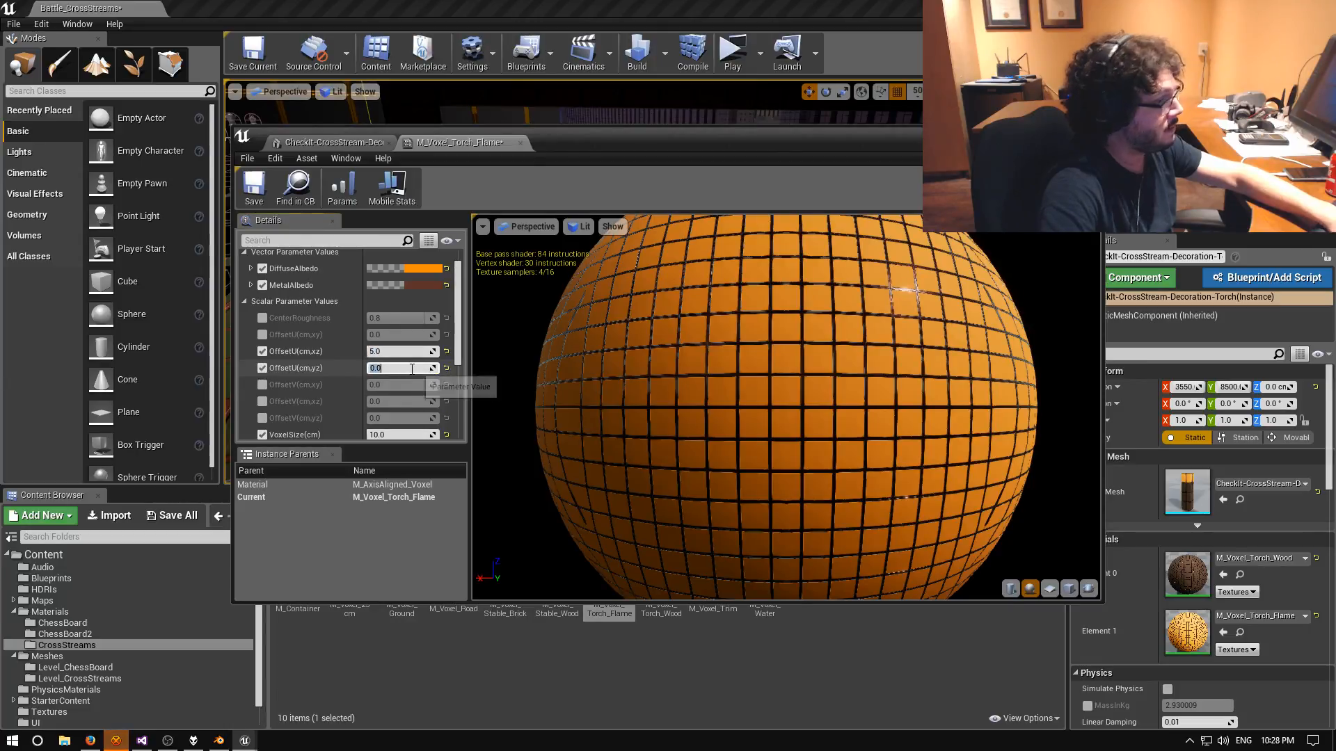
pyautogui.write('5')
pyautogui.press('Return')
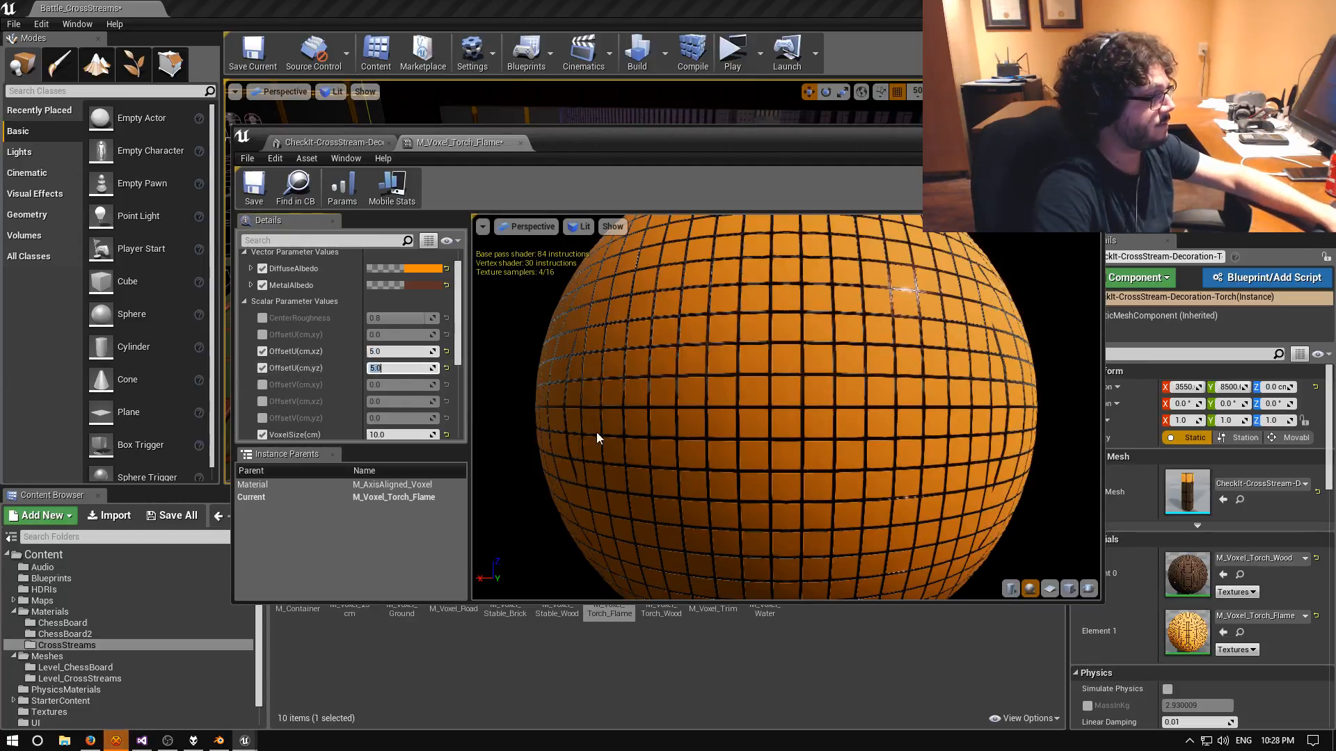
pyautogui.moveTo(613, 140); pyautogui.dragTo(1335, 205)
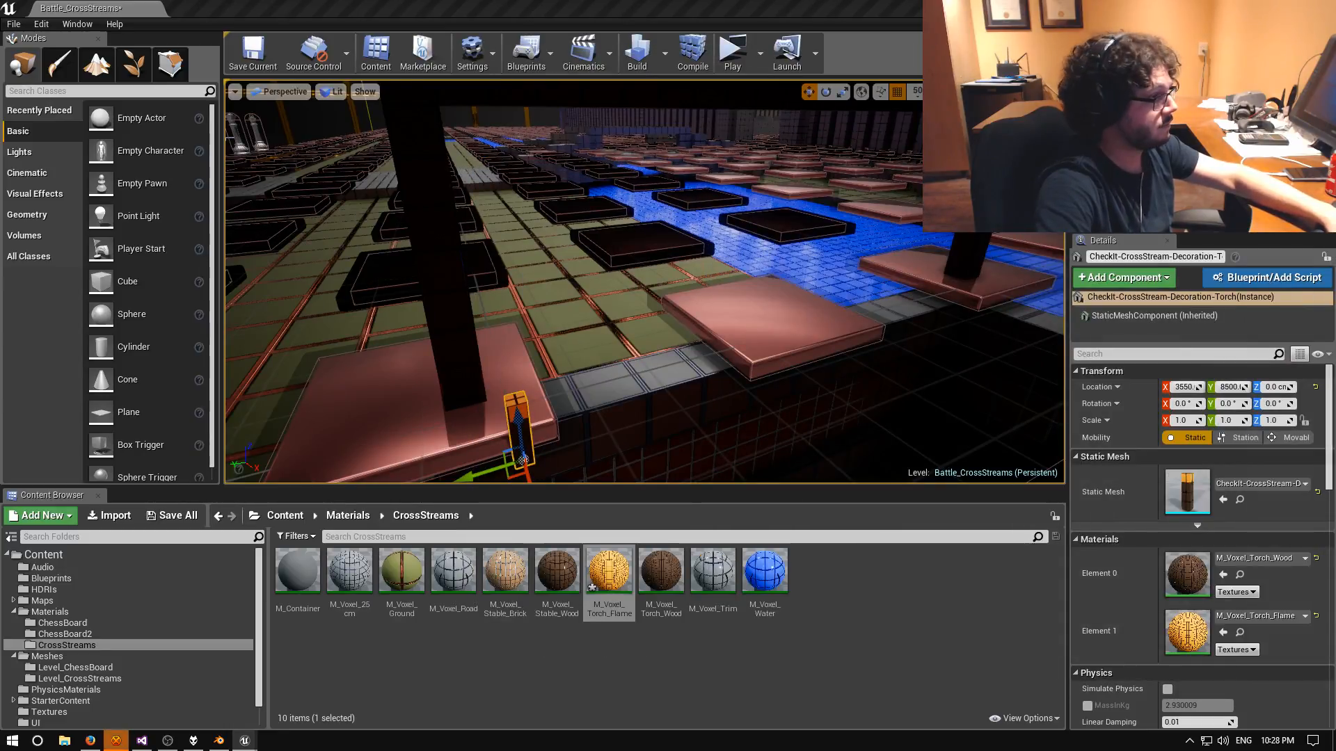
# Inspect the placed torch up close and open M_Voxel_Torch_Wood for editing.
pyautogui.moveTo(912, 382); pyautogui.dragTo(813, 358, button='right')
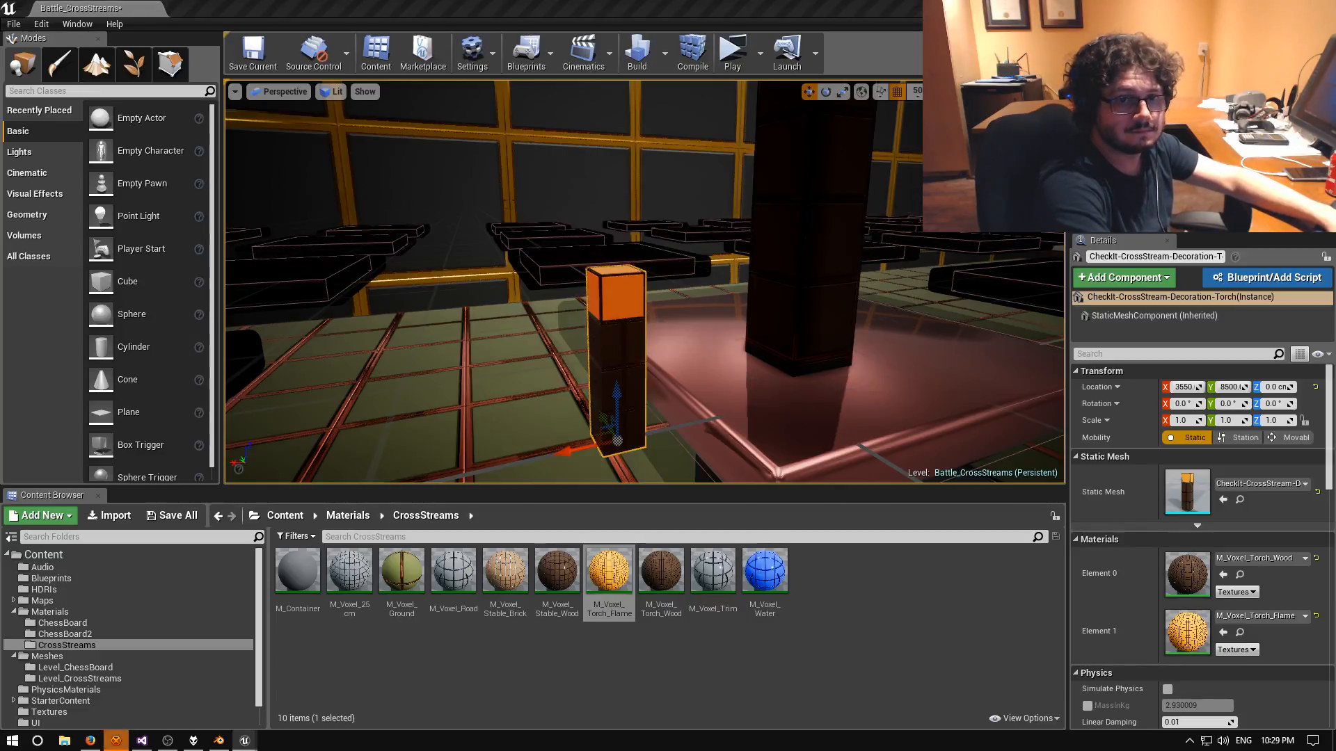
pyautogui.click(681, 572)
pyautogui.doubleClick(682, 574)
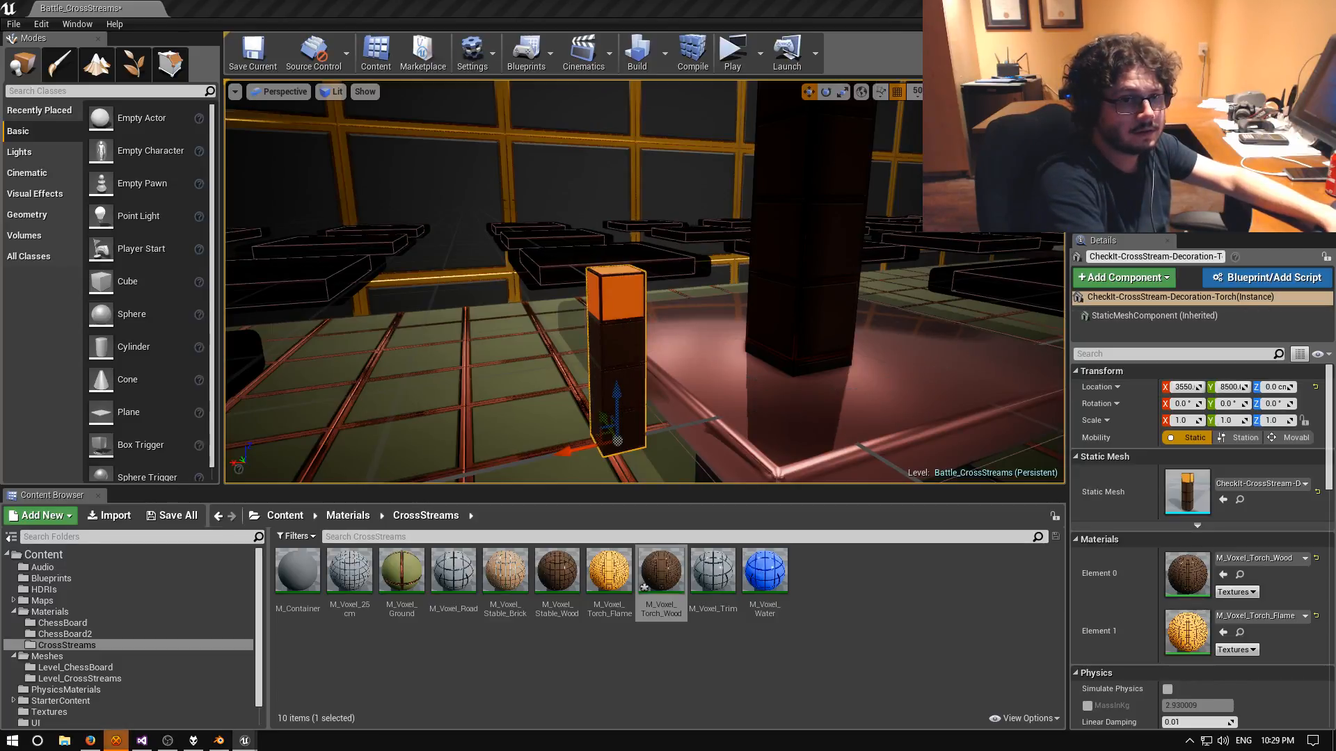
# Move the torch beside the stable's corner post at X 3500, Y 8550 and raise it to Z 200.
pyautogui.moveTo(666, 355); pyautogui.dragTo(912, 435, button='right')
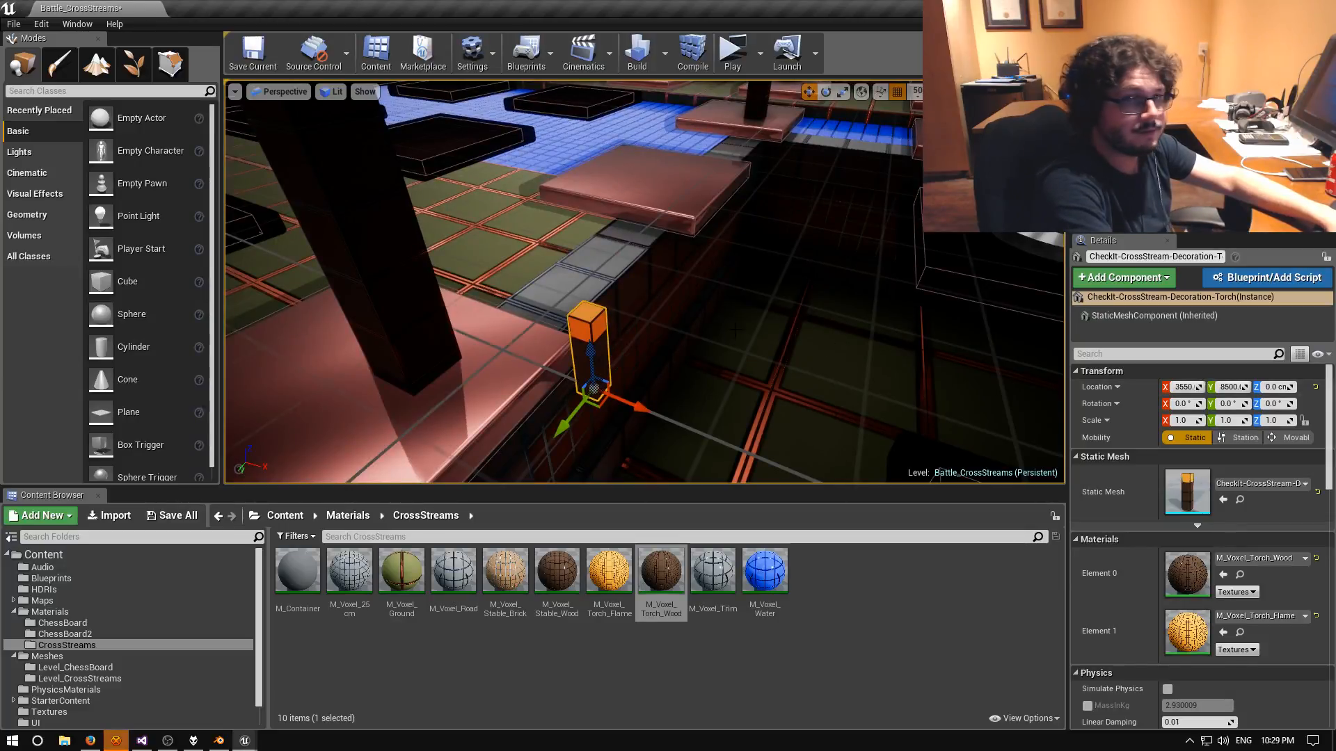
pyautogui.moveTo(665, 341); pyautogui.dragTo(646, 400, button='right')
pyautogui.moveTo(665, 342); pyautogui.dragTo(431, 346)
pyautogui.moveTo(430, 346); pyautogui.dragTo(738, 278, button='right')
pyautogui.press('s')
pyautogui.press('a')
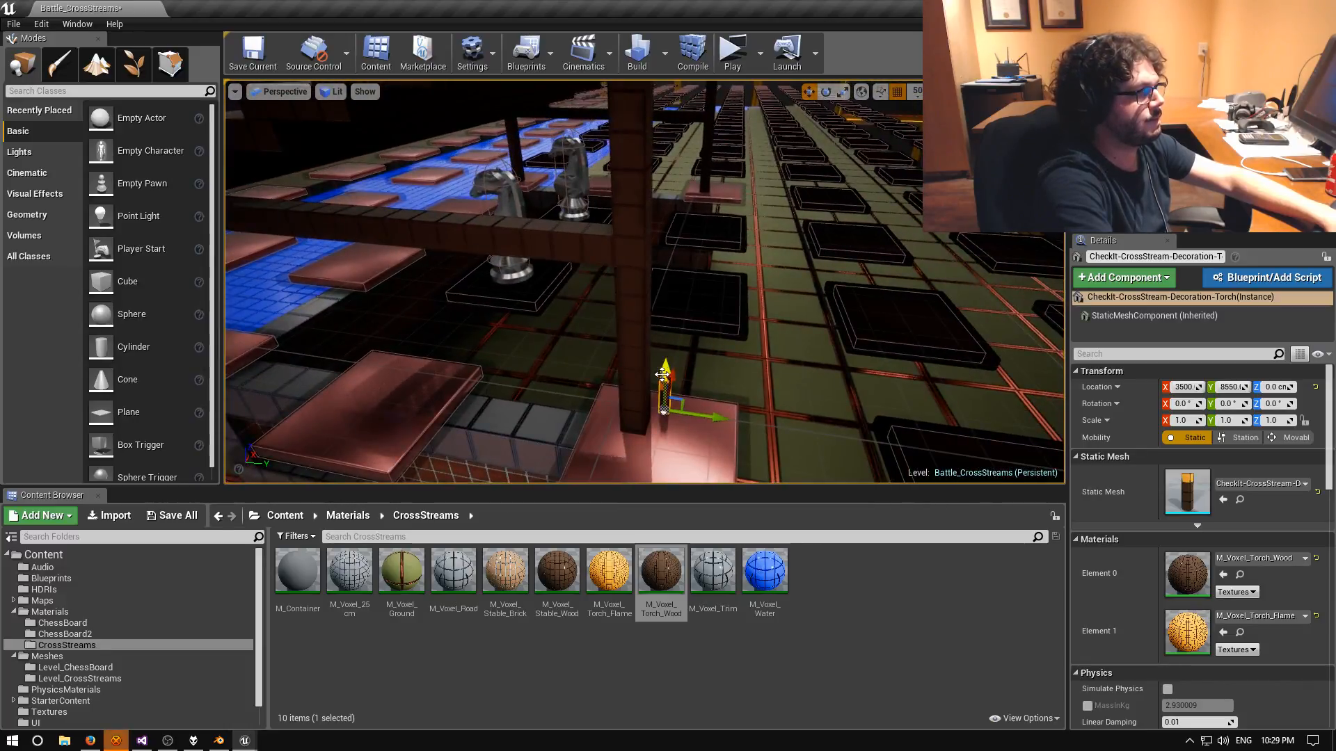
pyautogui.moveTo(661, 375); pyautogui.dragTo(664, 180)
# Shift the raised torch past the corner post to X 3450, Y 8500.
pyautogui.moveTo(664, 180); pyautogui.dragTo(571, 174, button='right')
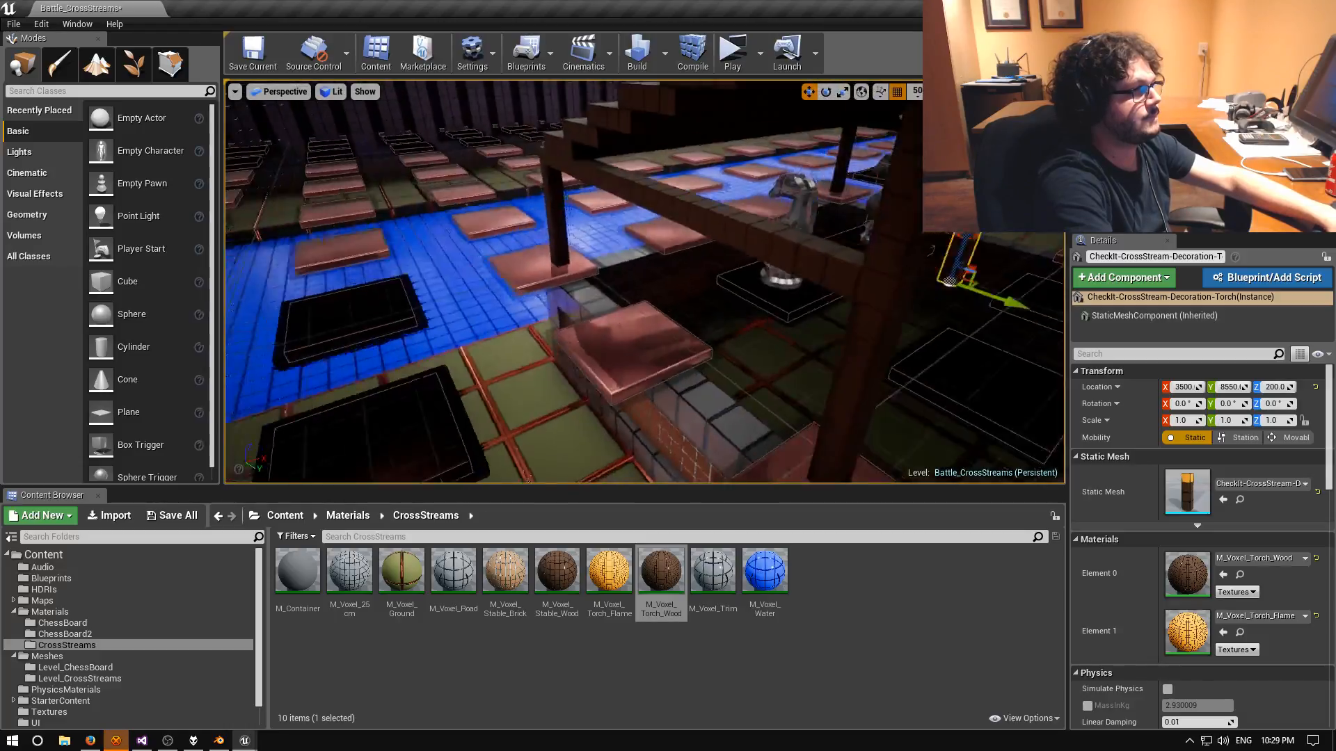
pyautogui.press('d')
pyautogui.moveTo(745, 263); pyautogui.dragTo(584, 263, button='right')
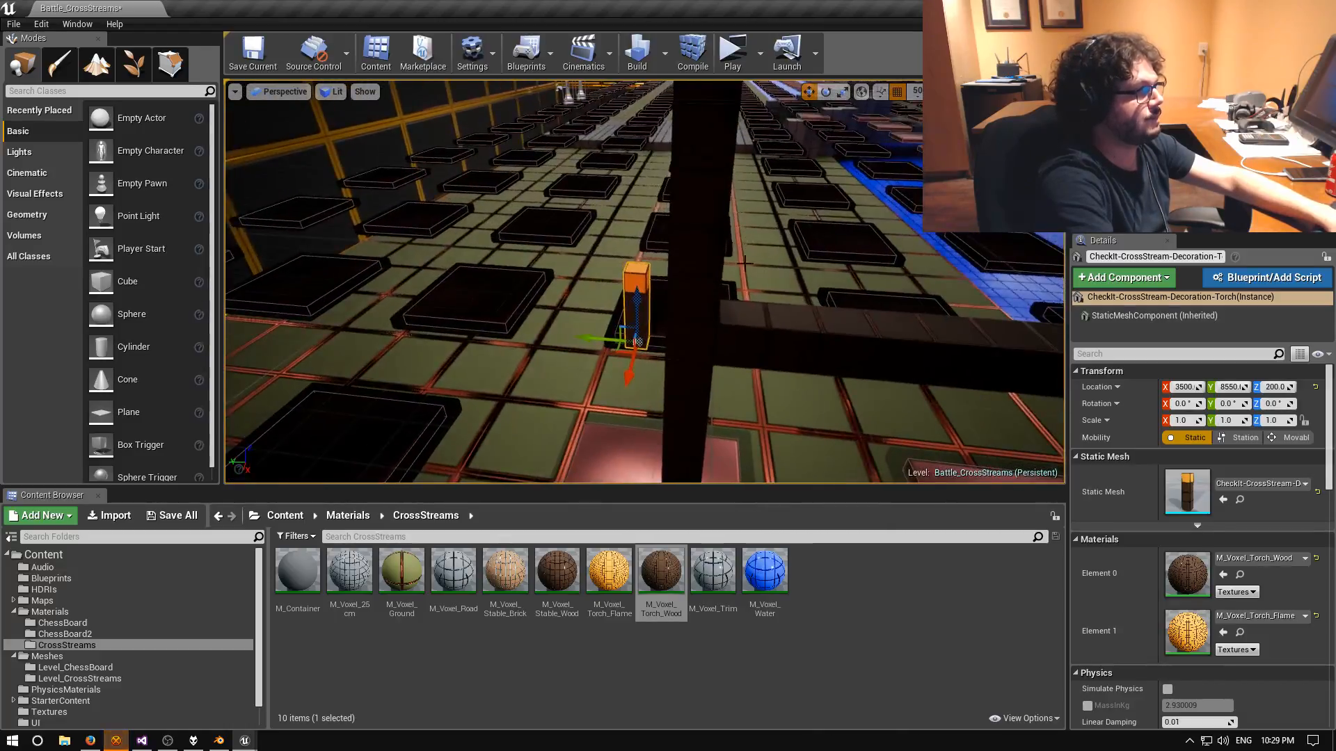
pyautogui.moveTo(589, 338); pyautogui.dragTo(697, 350)
pyautogui.moveTo(755, 383); pyautogui.dragTo(531, 383, button='right')
pyautogui.press('d')
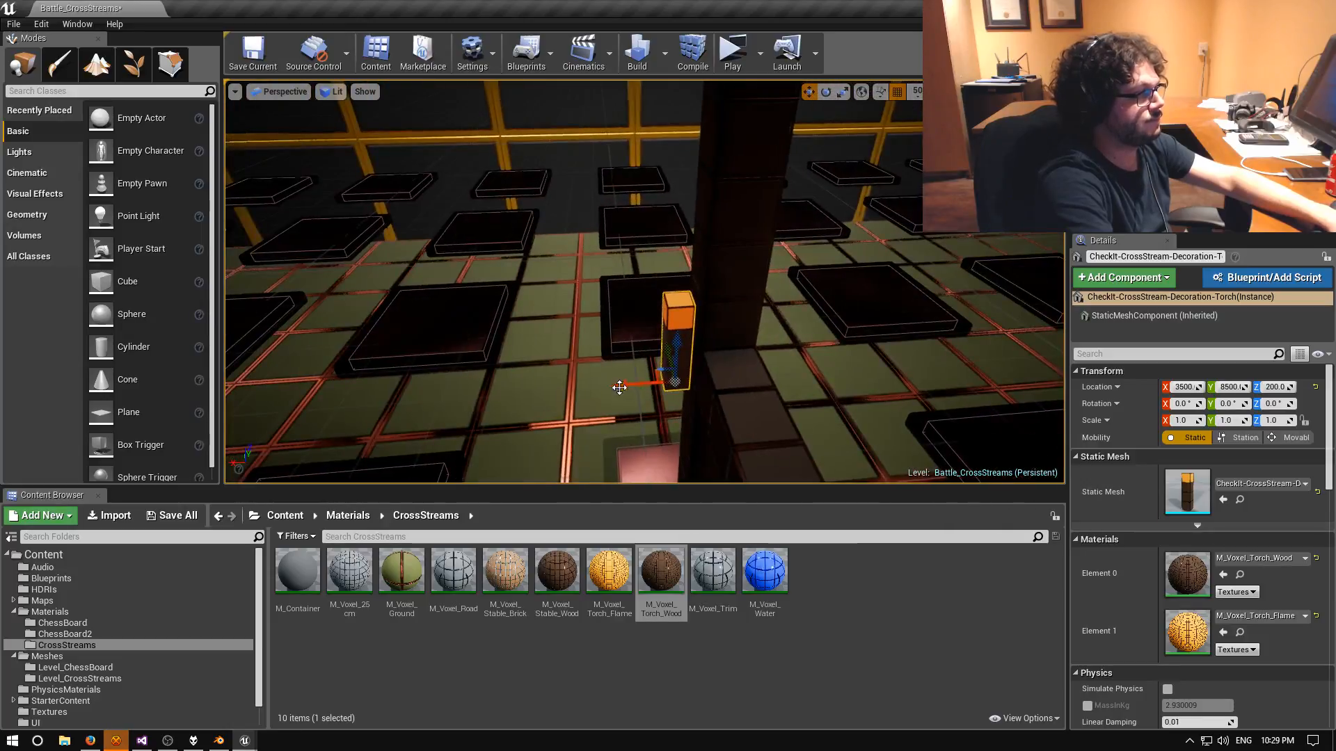
pyautogui.moveTo(663, 382); pyautogui.dragTo(705, 387)
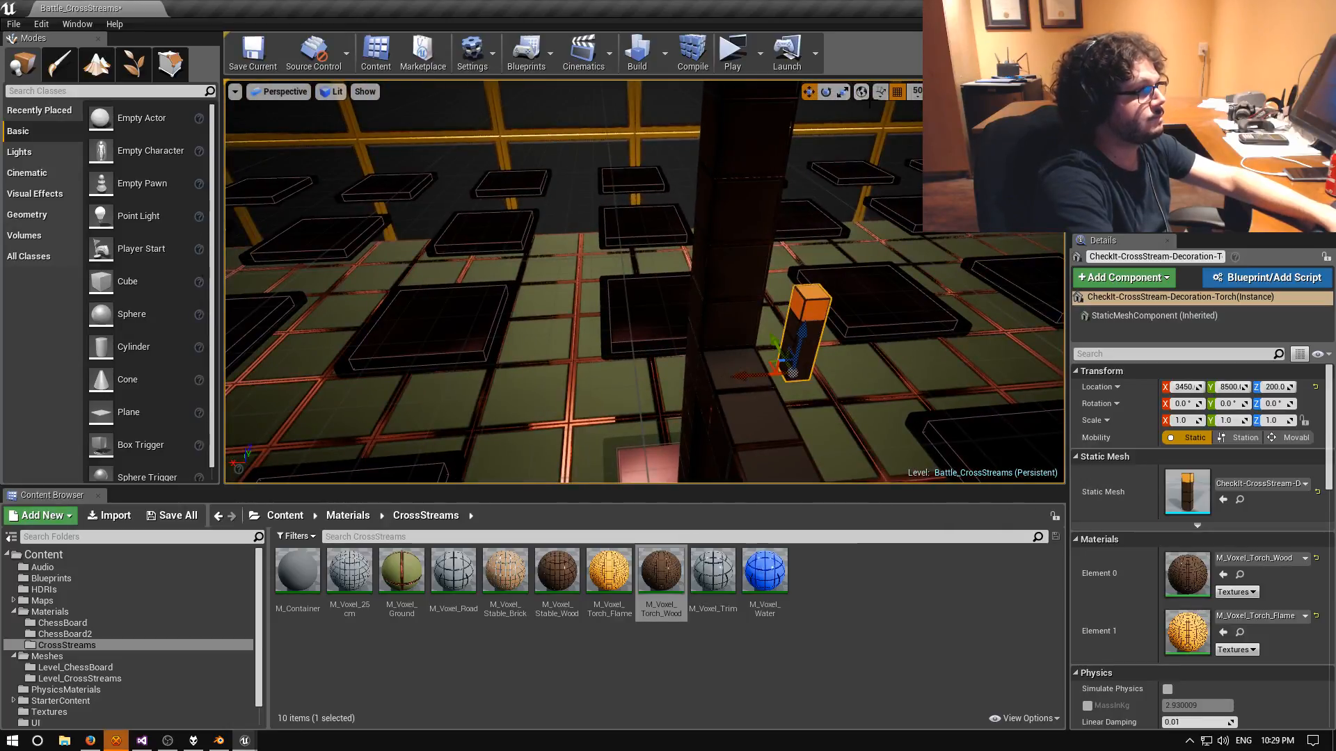
# Reduce the position grid snap to 10 and again to 5, aligning the torch with the stable's side beam at X 3475.
pyautogui.click(917, 91)
pyautogui.click(913, 151)
pyautogui.moveTo(755, 378); pyautogui.dragTo(706, 379)
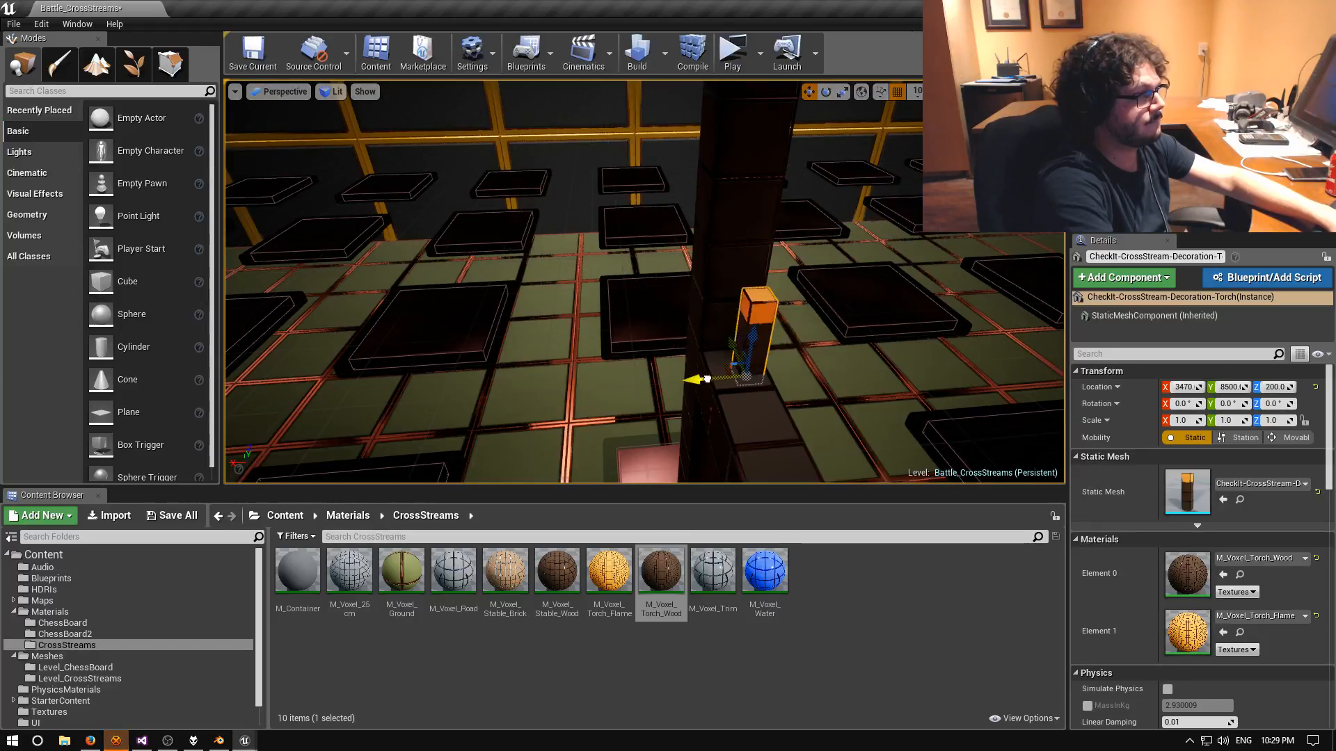
pyautogui.click(915, 95)
pyautogui.click(914, 136)
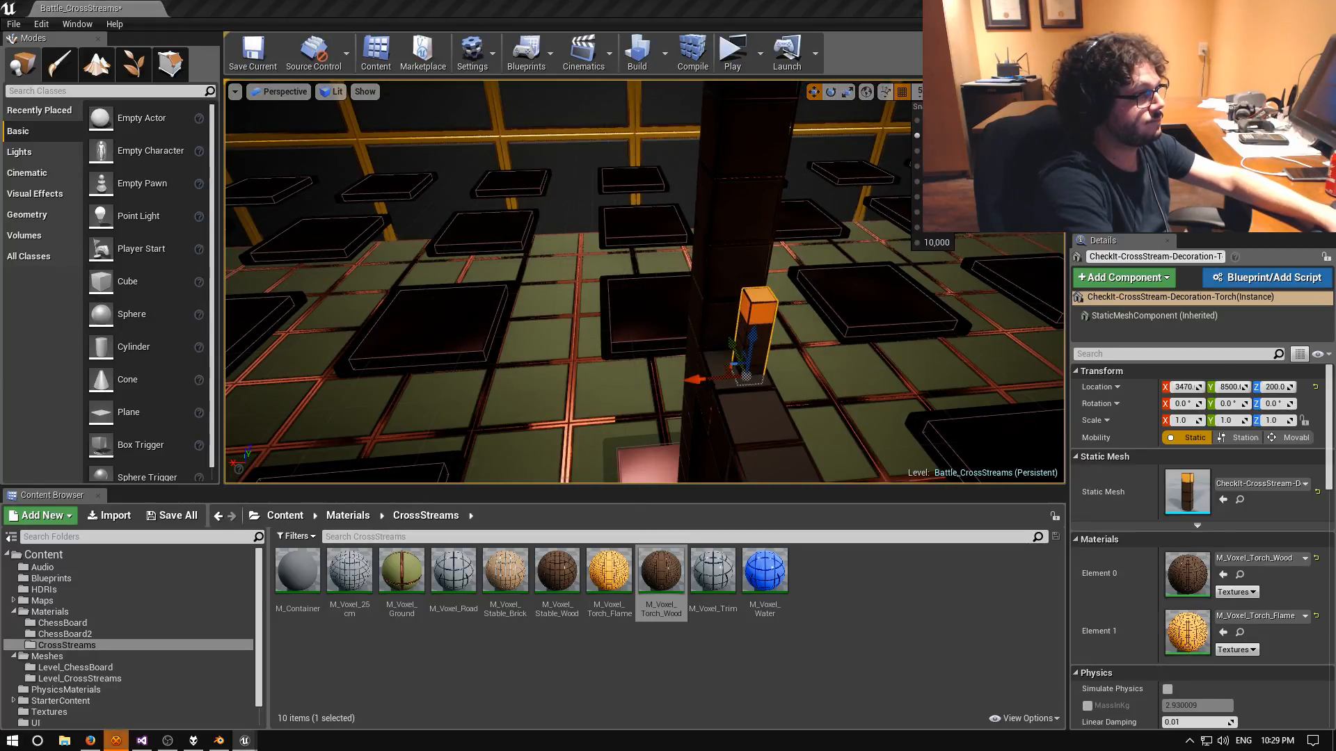
pyautogui.moveTo(702, 379); pyautogui.dragTo(619, 400)
pyautogui.press('a')
pyautogui.moveTo(619, 399); pyautogui.dragTo(869, 362, button='right')
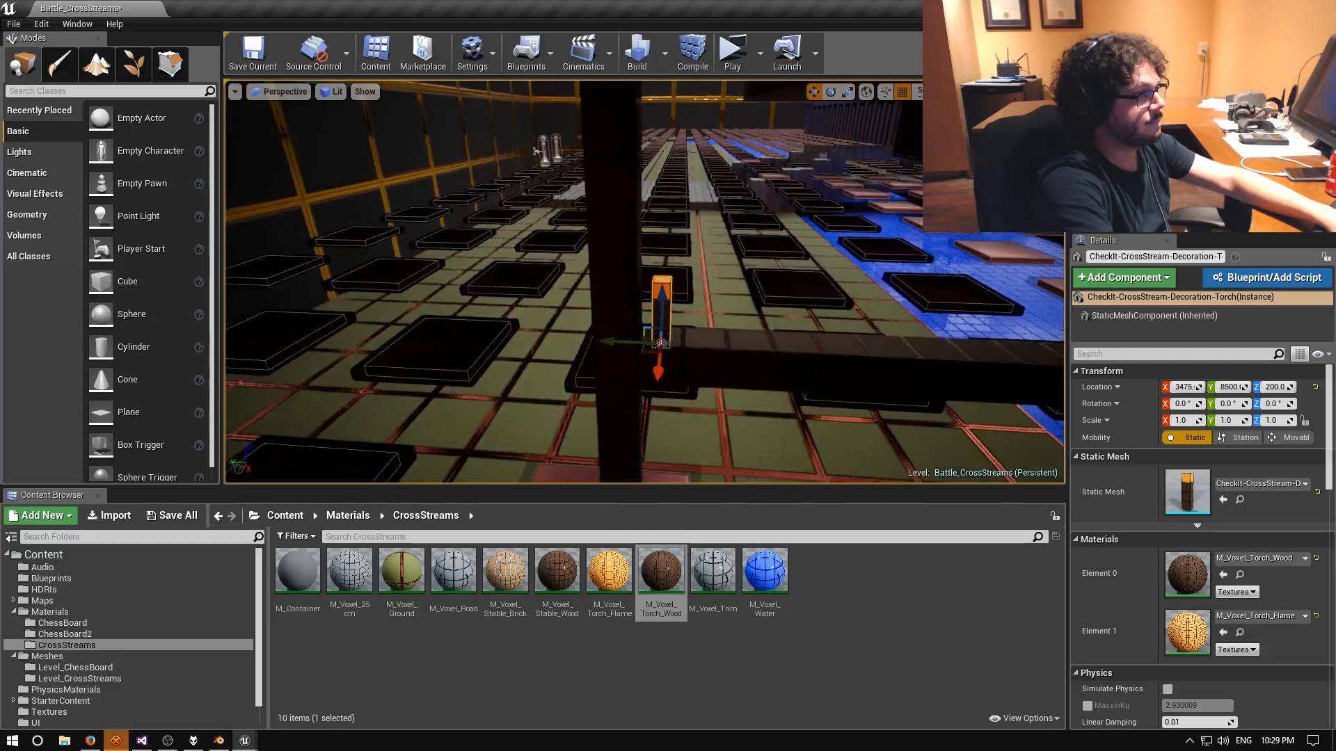
# Seat the torch on top of the side beam at Y 8470, Z 205.
pyautogui.moveTo(606, 343); pyautogui.dragTo(704, 300)
pyautogui.press('d')
pyautogui.moveTo(704, 300); pyautogui.dragTo(226, 309, button='right')
pyautogui.press('d')
pyautogui.press('s')
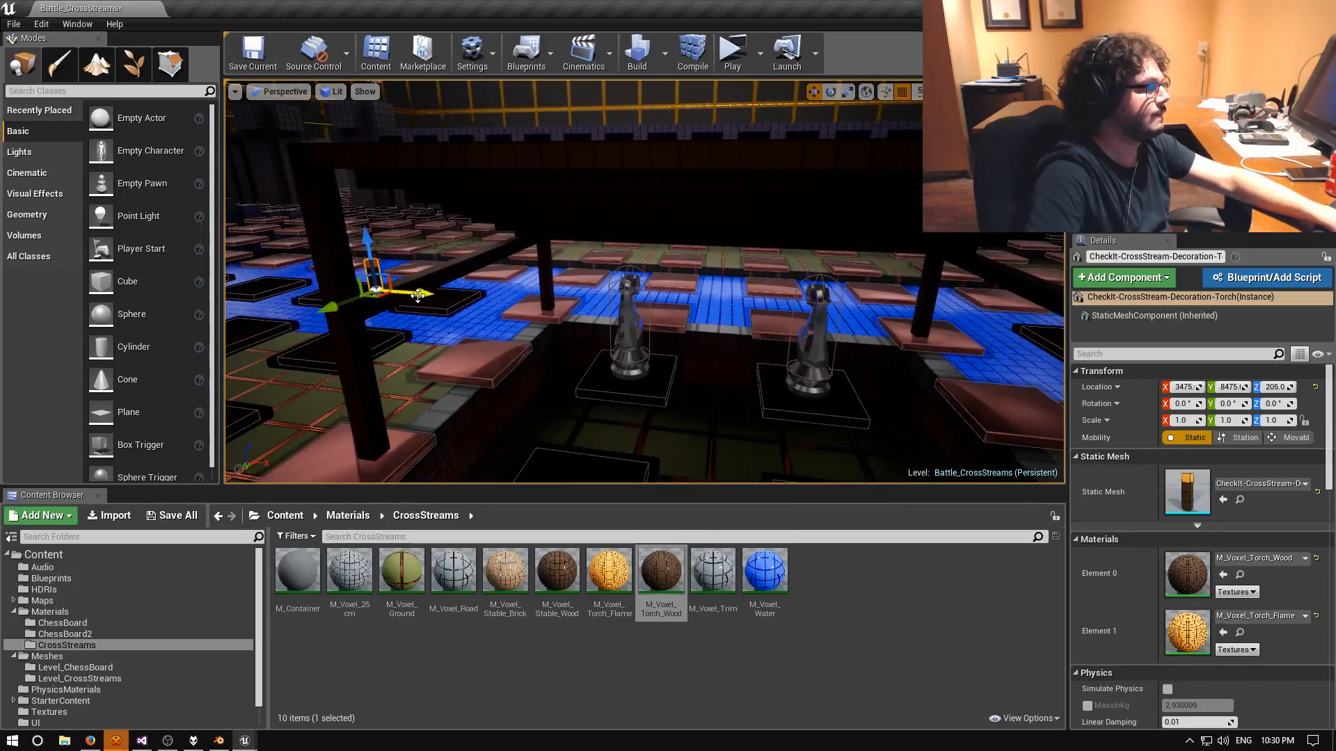
pyautogui.moveTo(337, 312); pyautogui.dragTo(299, 301)
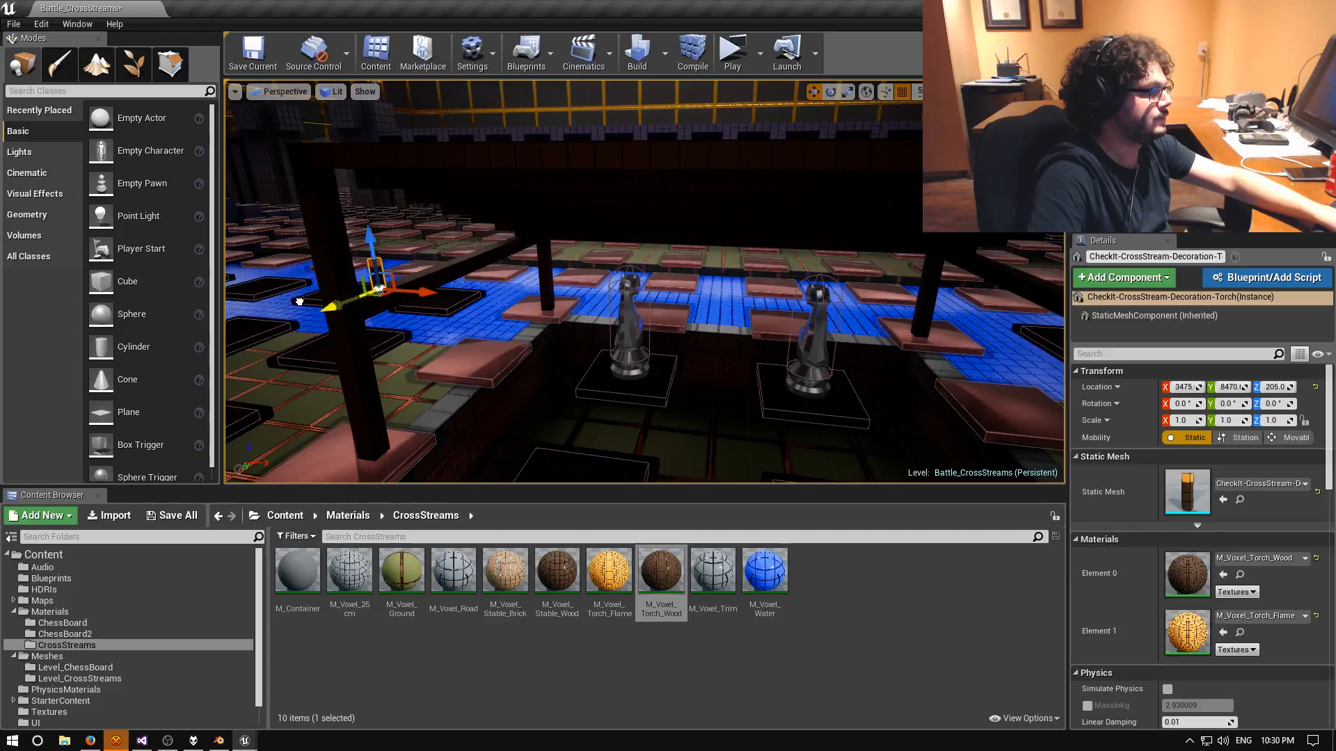
pyautogui.moveTo(299, 301); pyautogui.dragTo(342, 294, button='right')
# Duplicate the torch onto the stable's opposite side beam and position the copy at X 4325, Y 8475.
pyautogui.keyDown('alt'); pyautogui.moveTo(280, 328); pyautogui.dragTo(1042, 348); pyautogui.keyUp('alt')
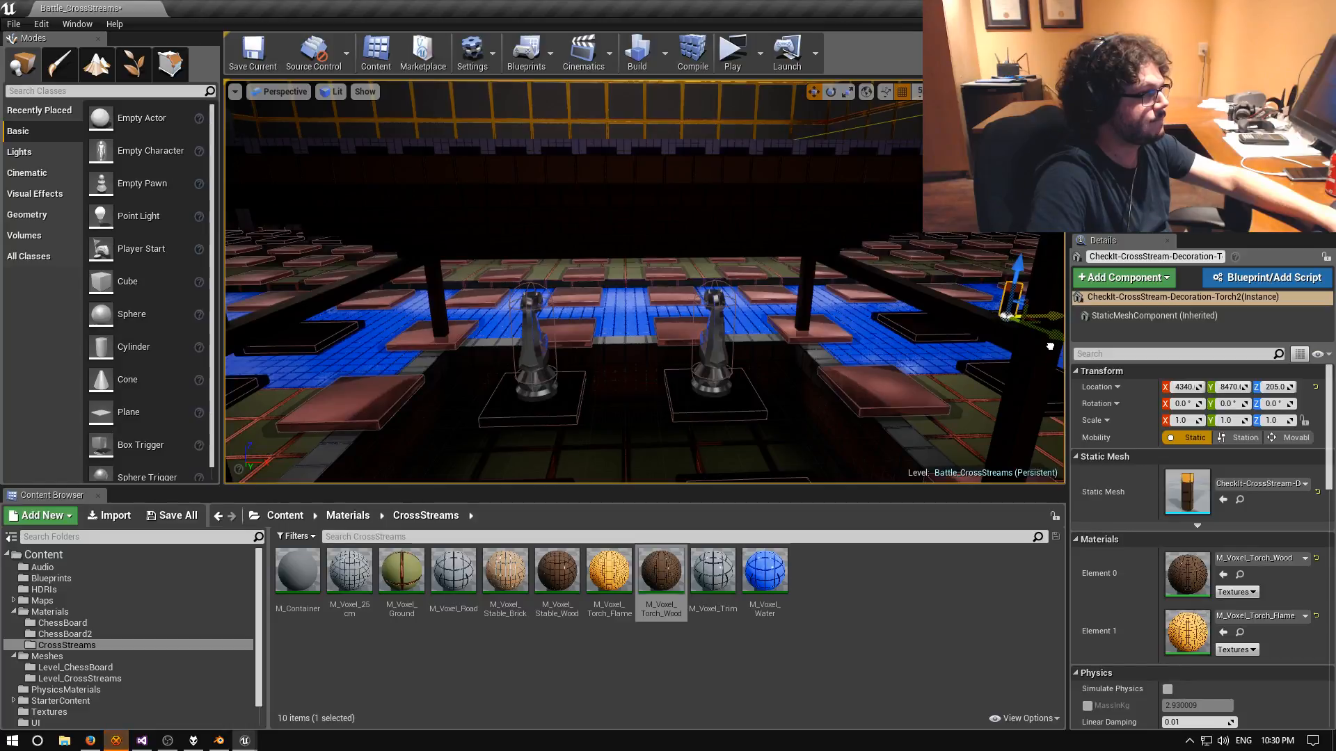
pyautogui.moveTo(1050, 346); pyautogui.dragTo(828, 423, button='right')
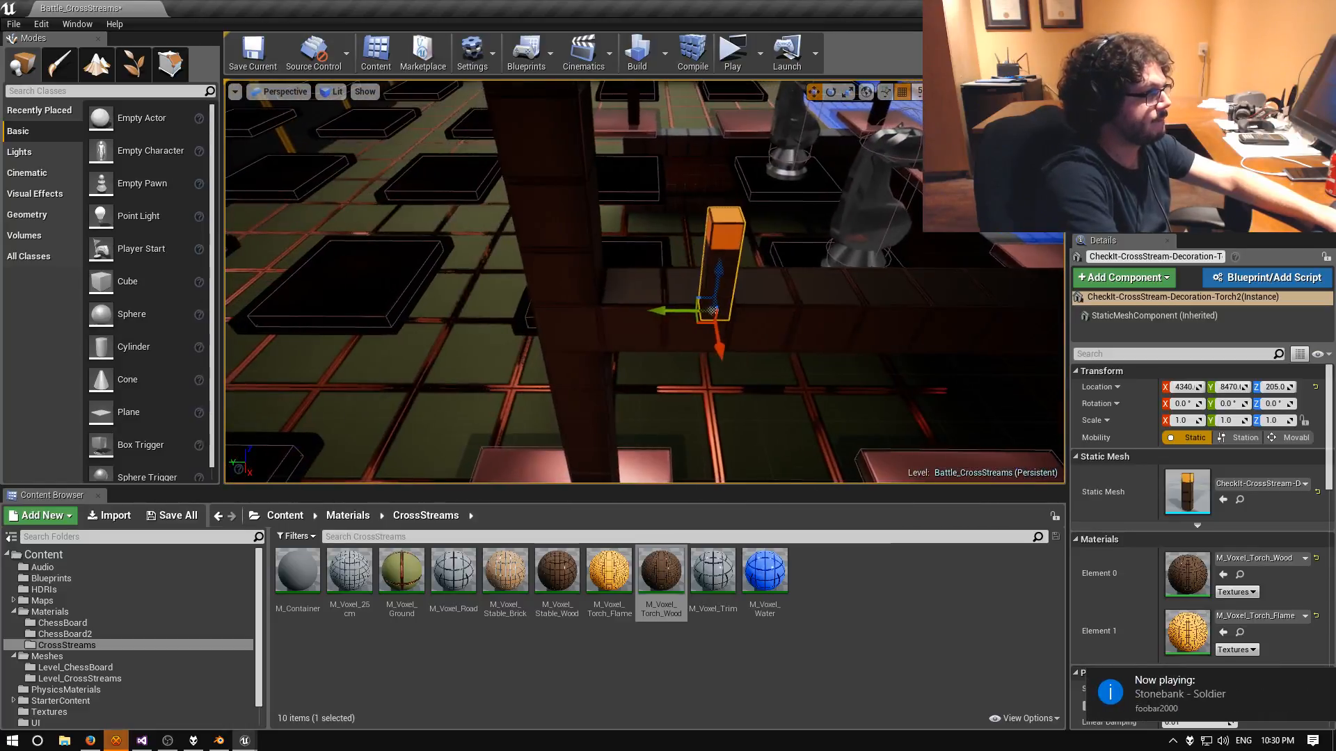
pyautogui.moveTo(727, 348); pyautogui.dragTo(718, 315)
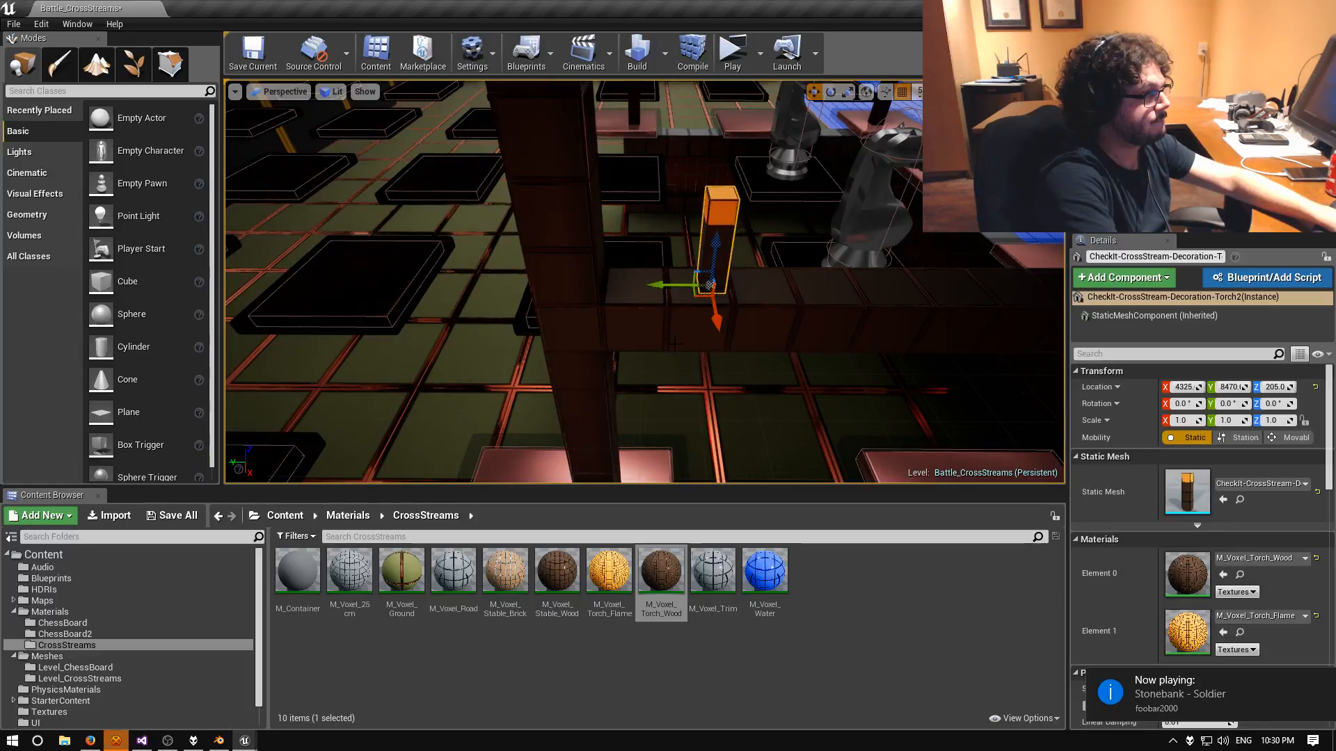
pyautogui.moveTo(675, 344); pyautogui.dragTo(676, 317, button='right')
pyautogui.moveTo(668, 324); pyautogui.dragTo(672, 267, button='right')
pyautogui.press('w')
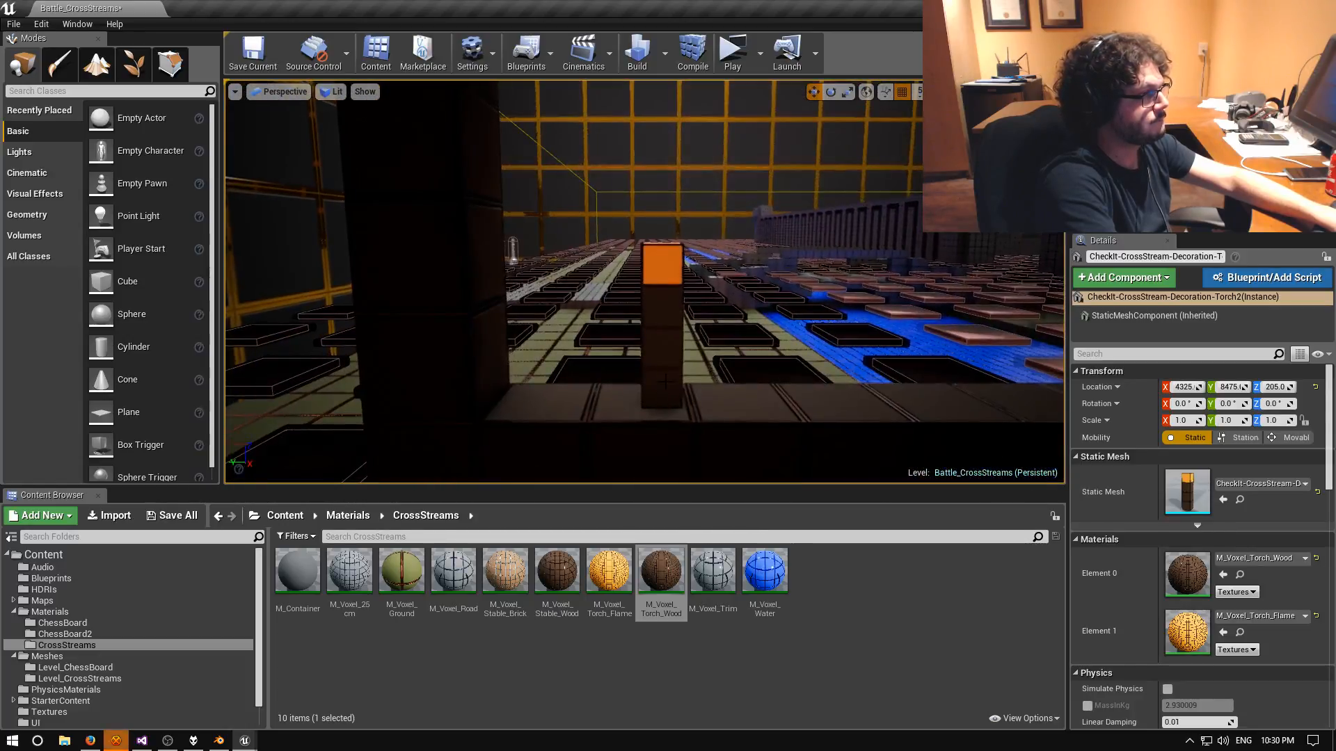
# Select the original torch and move it to Y 8475 to match the copy on the opposite beam.
pyautogui.click(661, 331)
pyautogui.moveTo(613, 398); pyautogui.dragTo(591, 399)
pyautogui.press('s')
pyautogui.moveTo(591, 399); pyautogui.dragTo(772, 441, button='right')
pyautogui.press('w')
pyautogui.moveTo(590, 428); pyautogui.dragTo(603, 416, button='right')
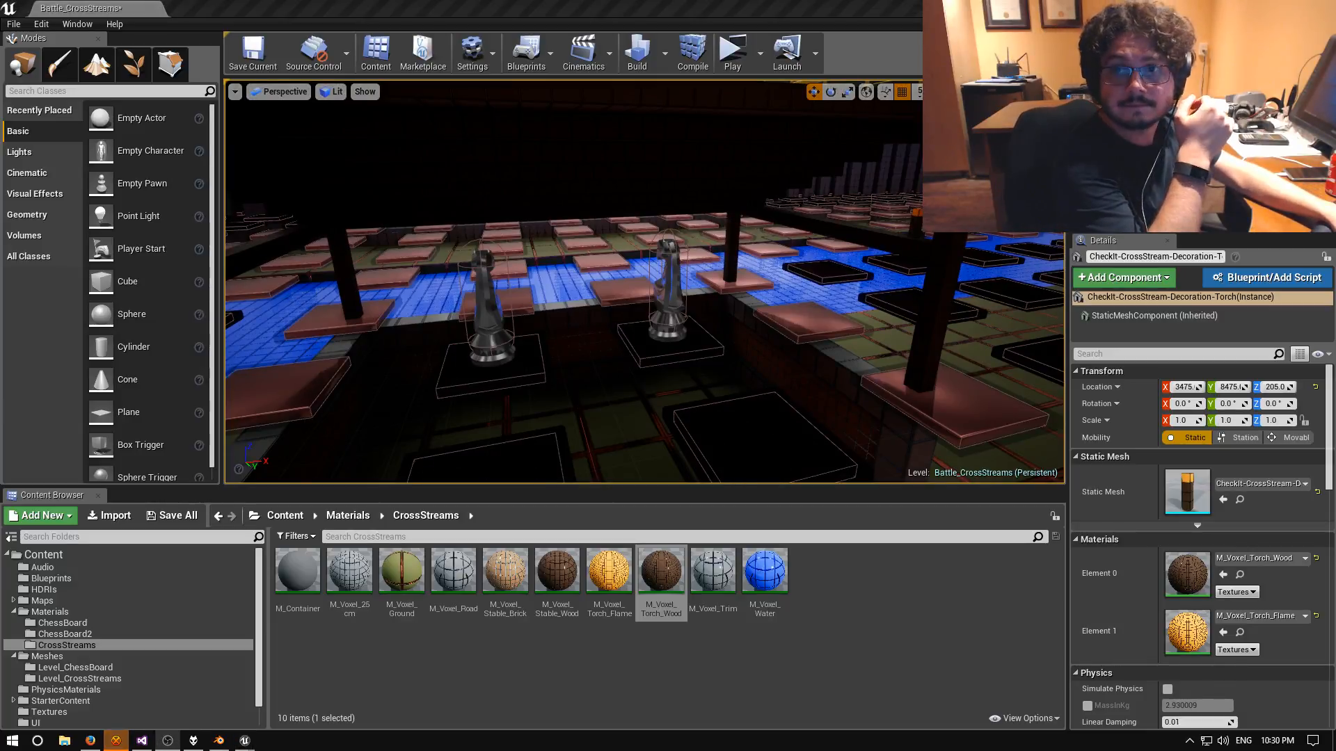
pyautogui.moveTo(644, 282); pyautogui.dragTo(700, 282, button='right')
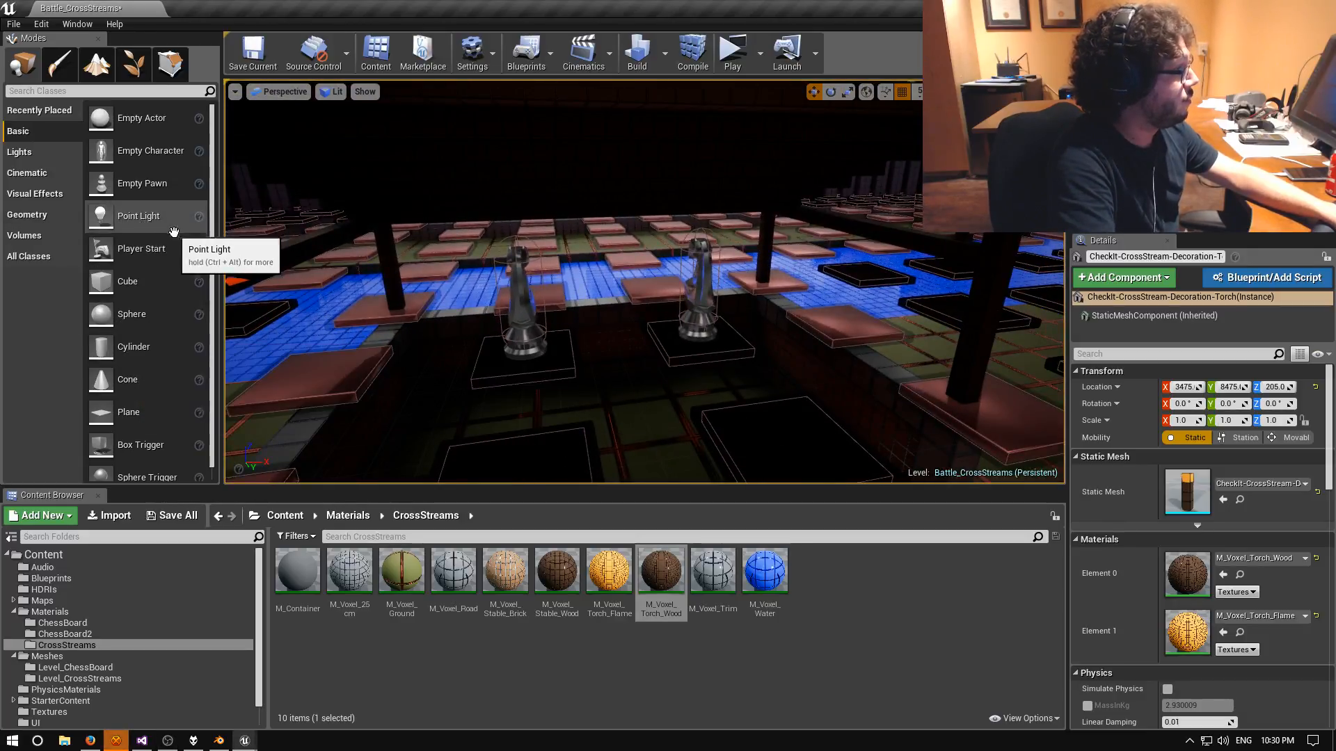
pyautogui.moveTo(556, 282); pyautogui.dragTo(424, 261, button='right')
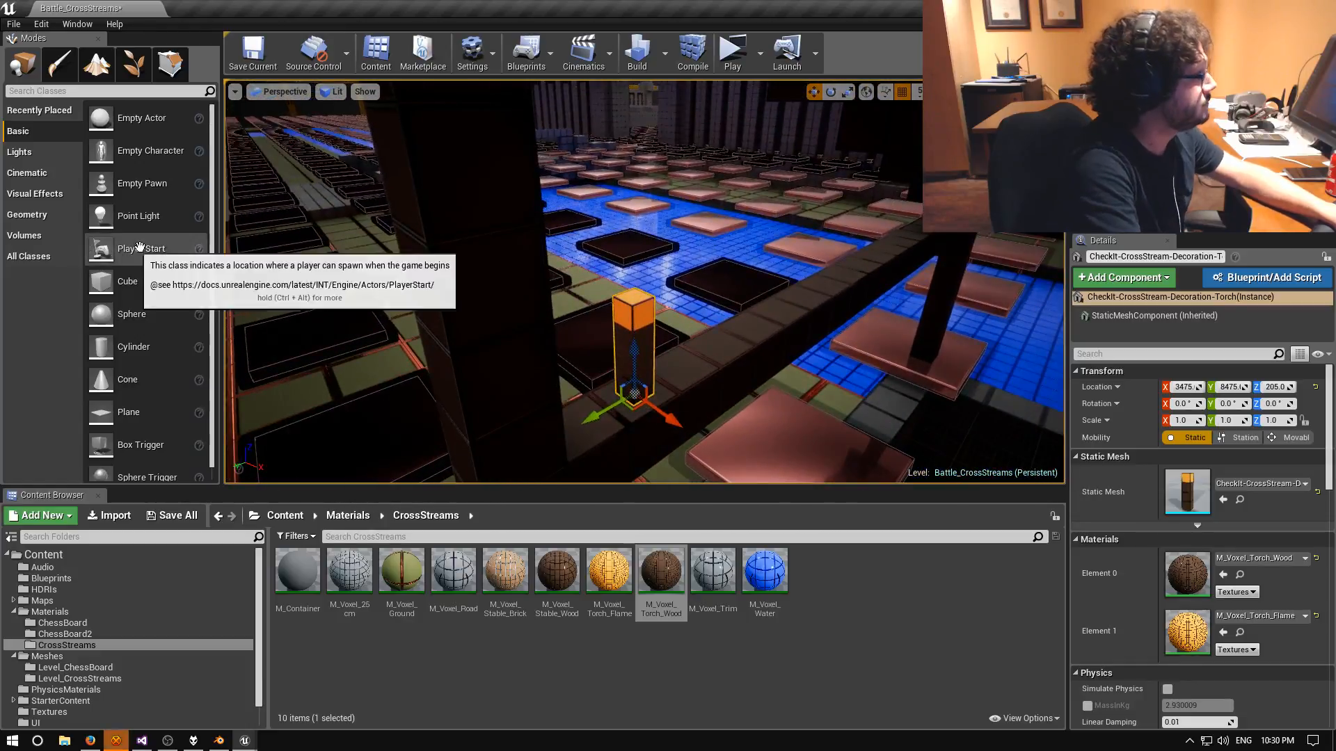
# Place a Point Light directly above the torch on the stable's side beam at X 3475, Y 8475, Z 265.
pyautogui.scroll(-1, 139, 247)
pyautogui.moveTo(138, 203); pyautogui.dragTo(672, 348)
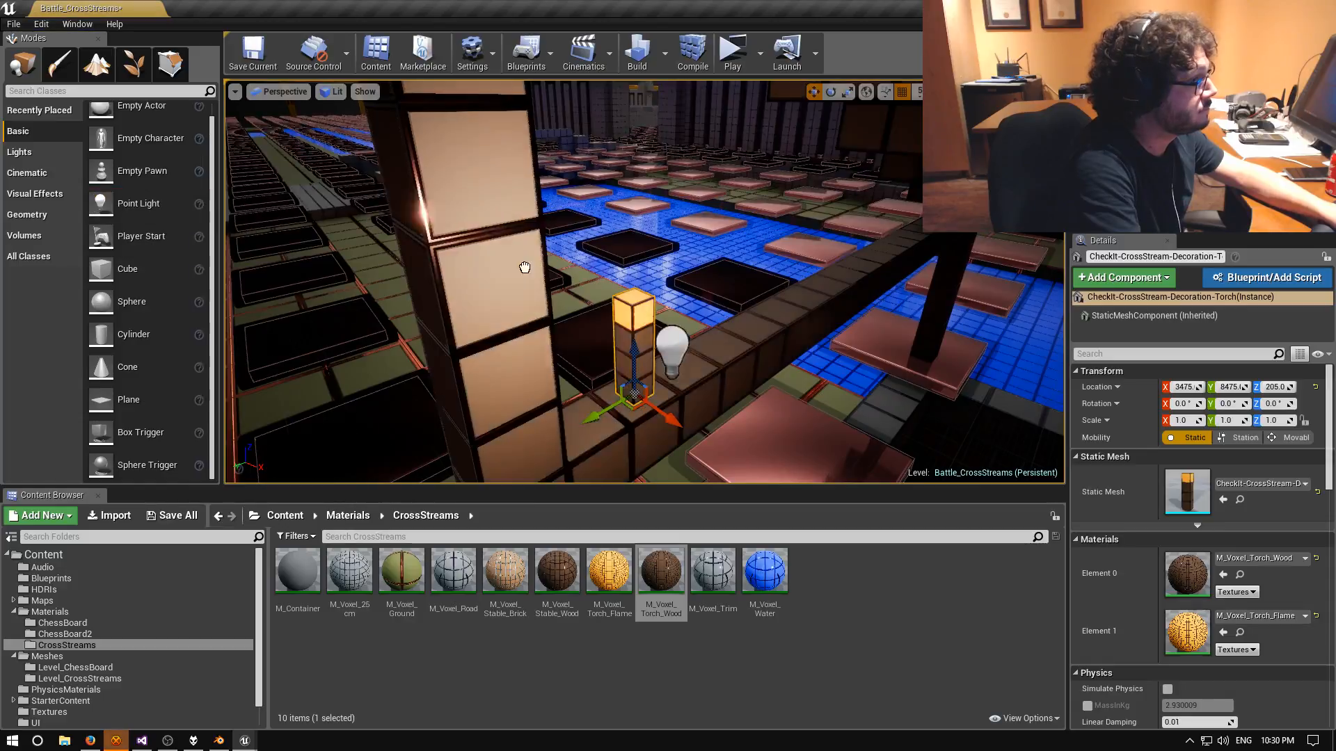
pyautogui.moveTo(524, 267); pyautogui.dragTo(633, 299)
pyautogui.moveTo(633, 299); pyautogui.dragTo(640, 231, button='right')
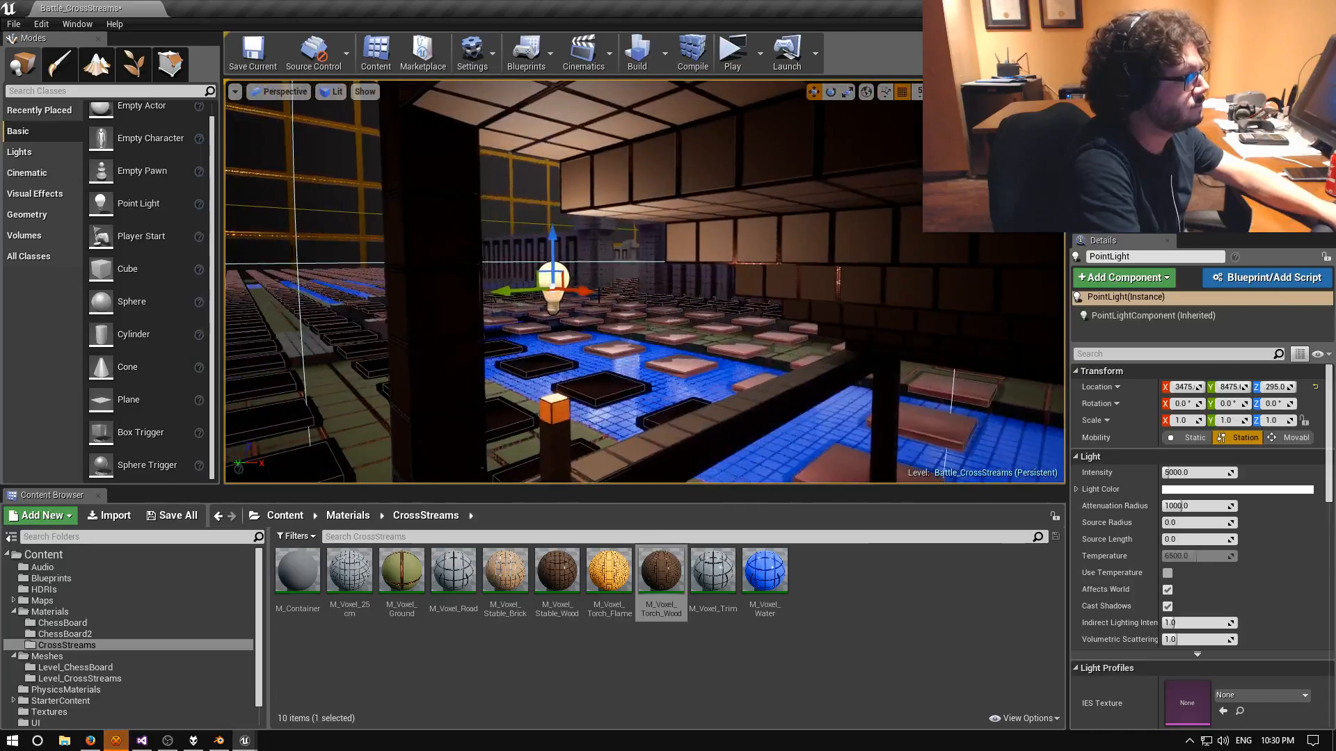
pyautogui.moveTo(550, 236); pyautogui.dragTo(557, 306)
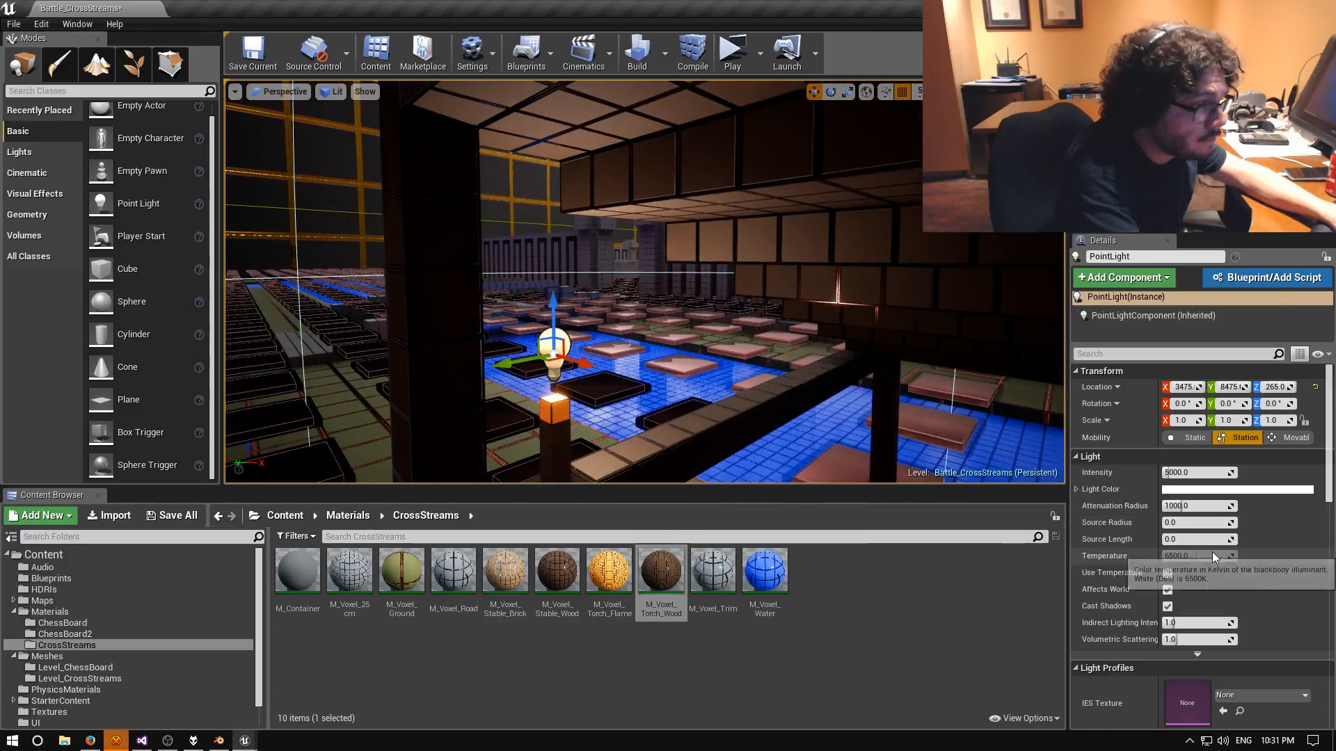
# Change the point light's colour to a warm orange, about sRGB hex FFCFA5FF.
pyautogui.click(1200, 489)
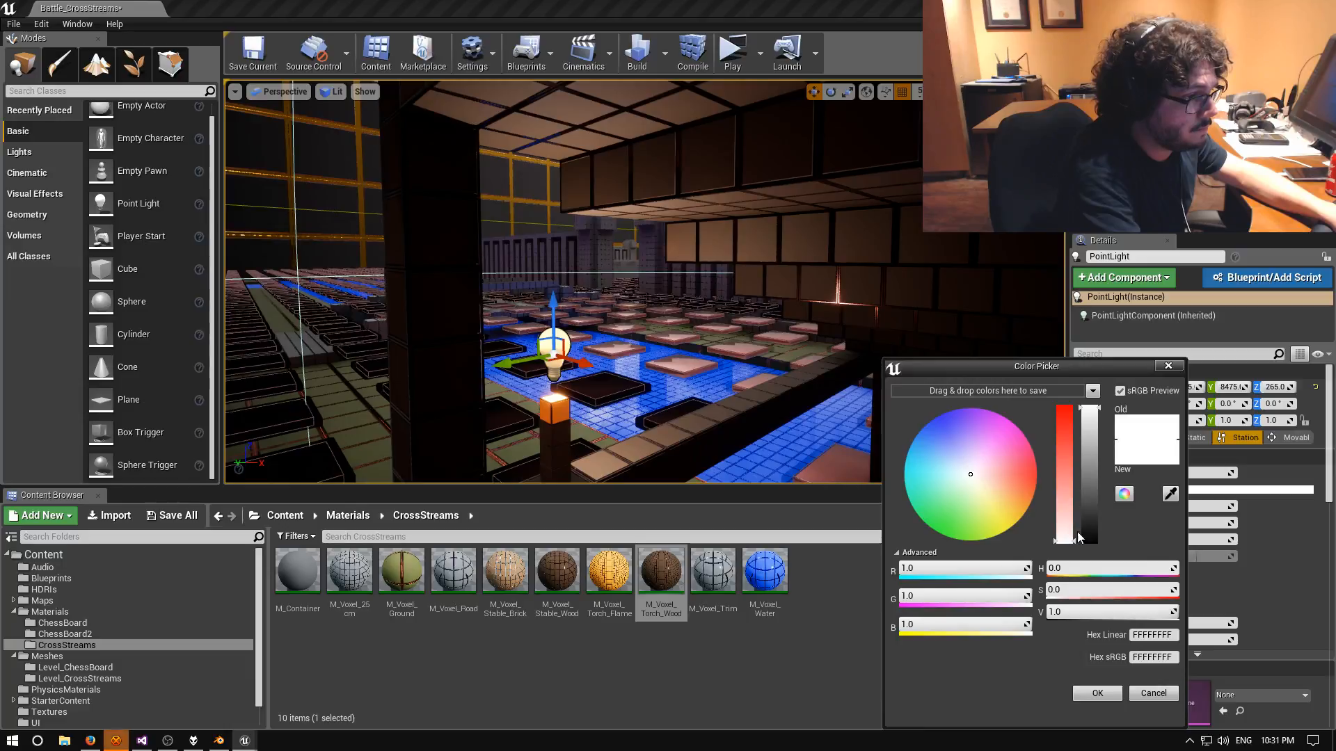
pyautogui.moveTo(1079, 538)
pyautogui.mouseDown()
pyautogui.moveTo(1072, 500)
pyautogui.moveTo(1077, 514)
pyautogui.moveTo(1009, 492)
pyautogui.mouseUp()
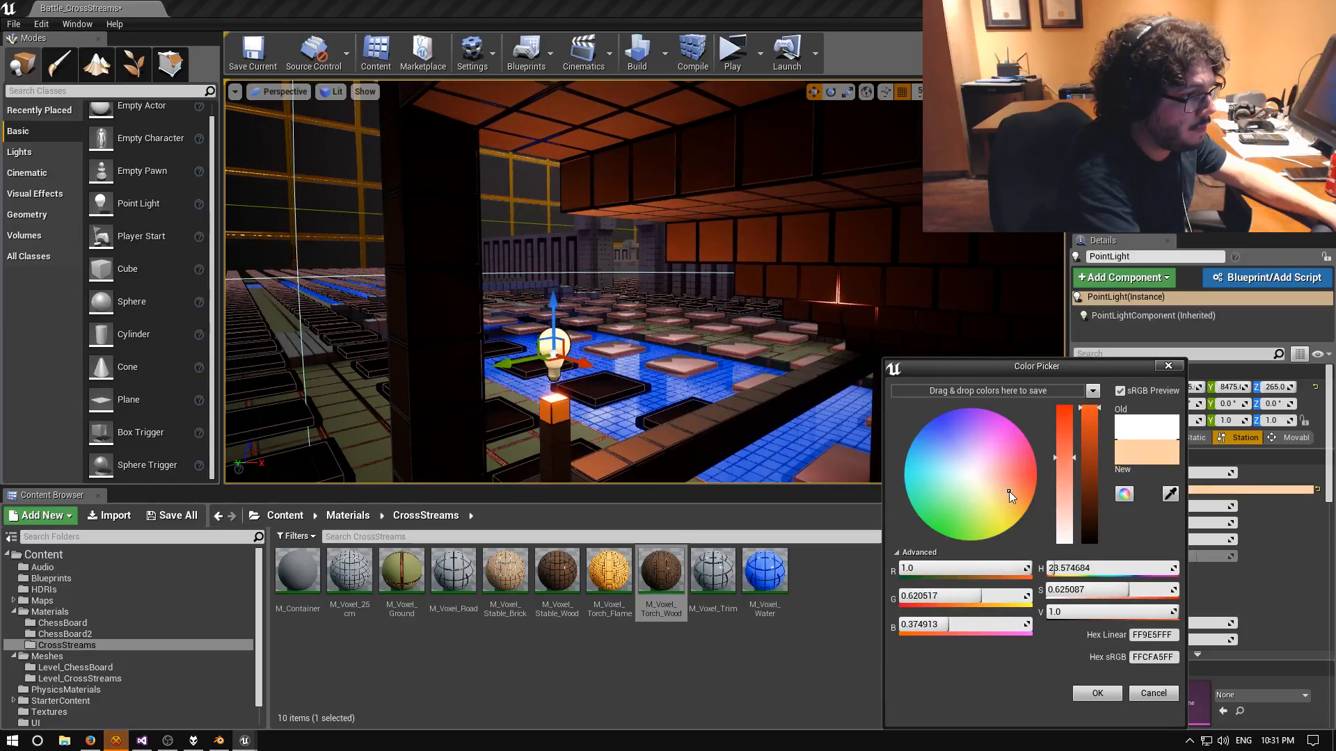
pyautogui.click(1091, 693)
# Set the point light's mobility to Static.
pyautogui.moveTo(695, 313); pyautogui.dragTo(918, 345, button='right')
pyautogui.press('a')
pyautogui.press('s')
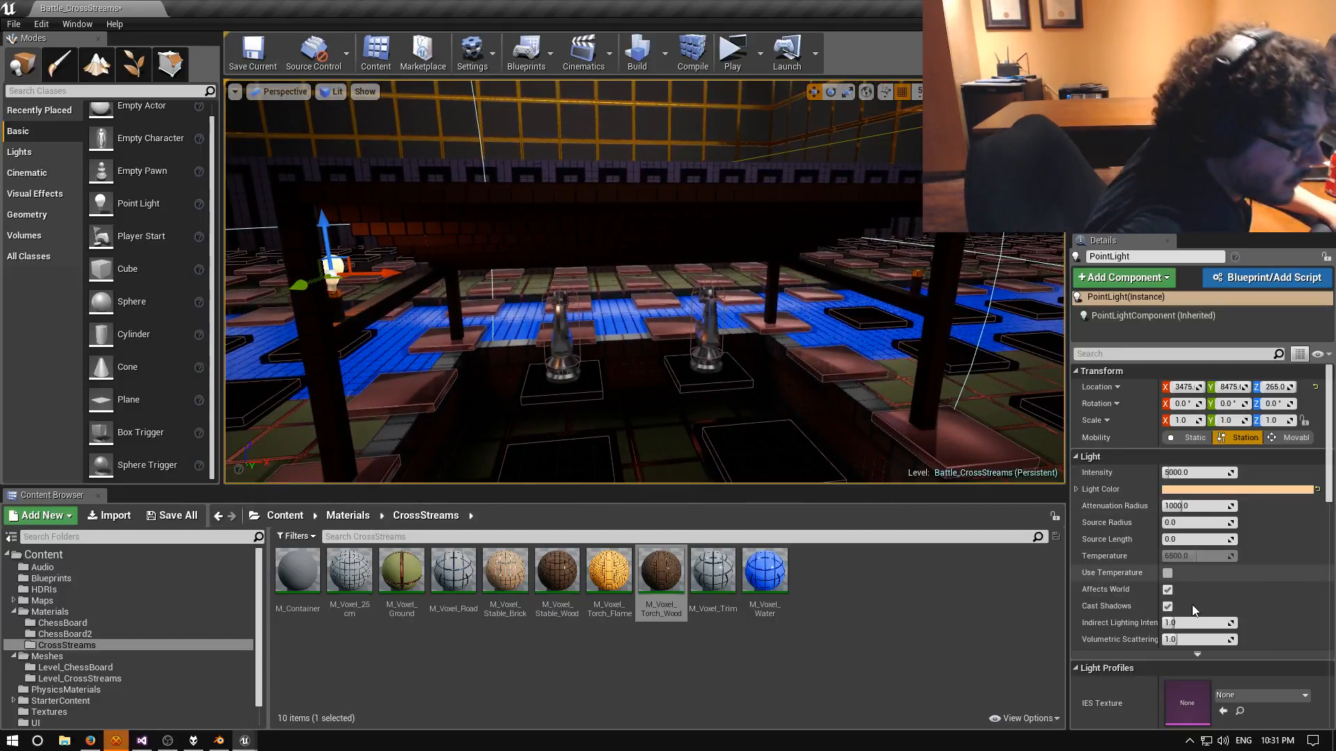
pyautogui.scroll(-1, 1277, 588)
pyautogui.scroll(1, 1299, 581)
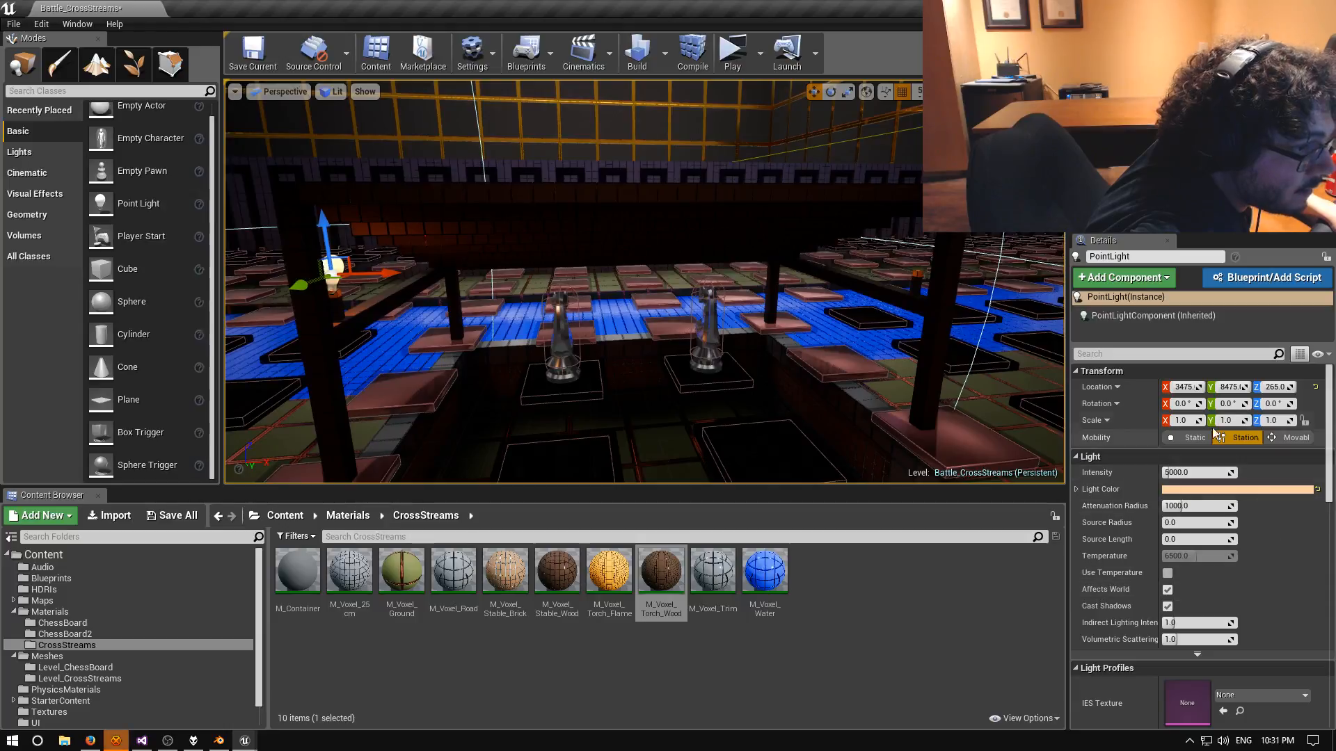
pyautogui.click(1196, 439)
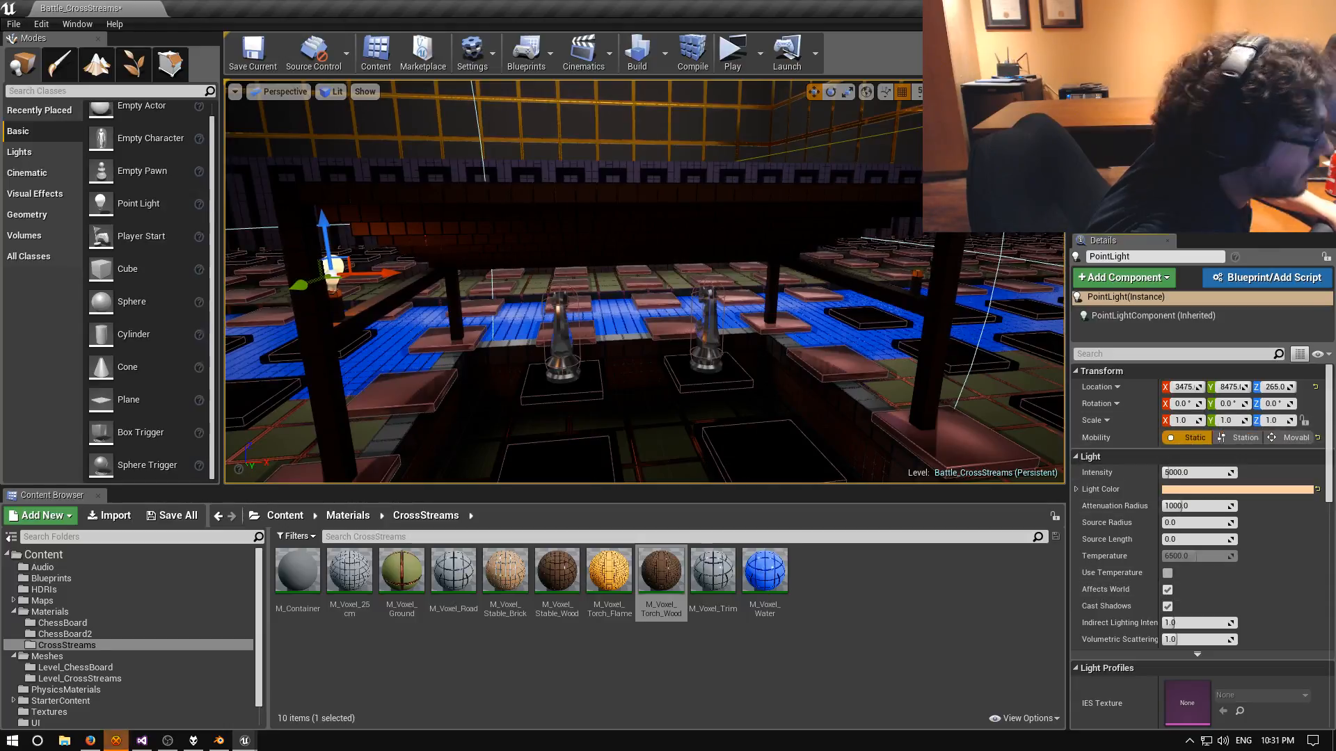
# Duplicate the static point light along X and align the copy above the opposite torch at X 4325.
pyautogui.keyDown('alt'); pyautogui.moveTo(391, 274); pyautogui.dragTo(948, 293); pyautogui.keyUp('alt')
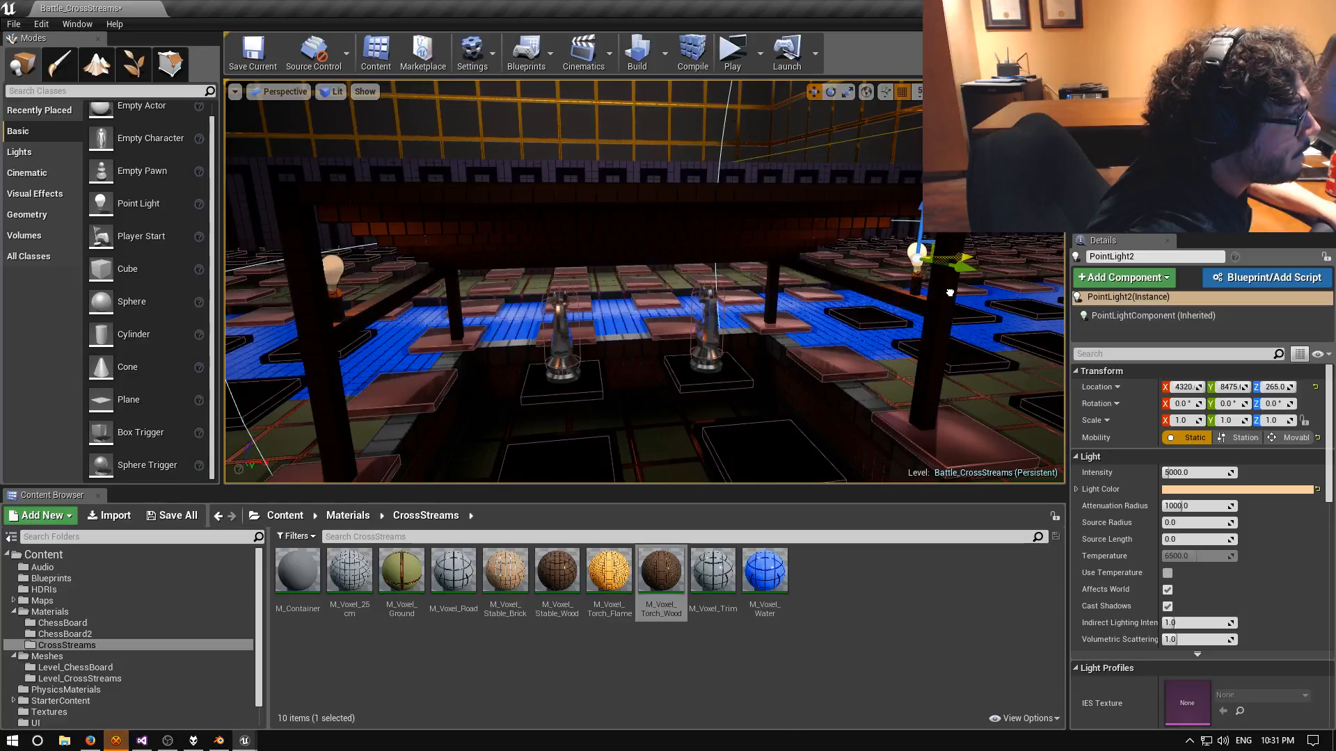
pyautogui.moveTo(950, 293); pyautogui.dragTo(596, 248, button='right')
pyautogui.press('w')
pyautogui.press('d')
pyautogui.moveTo(516, 160); pyautogui.dragTo(536, 162)
pyautogui.moveTo(539, 181); pyautogui.dragTo(55, 189, button='right')
pyautogui.press('d')
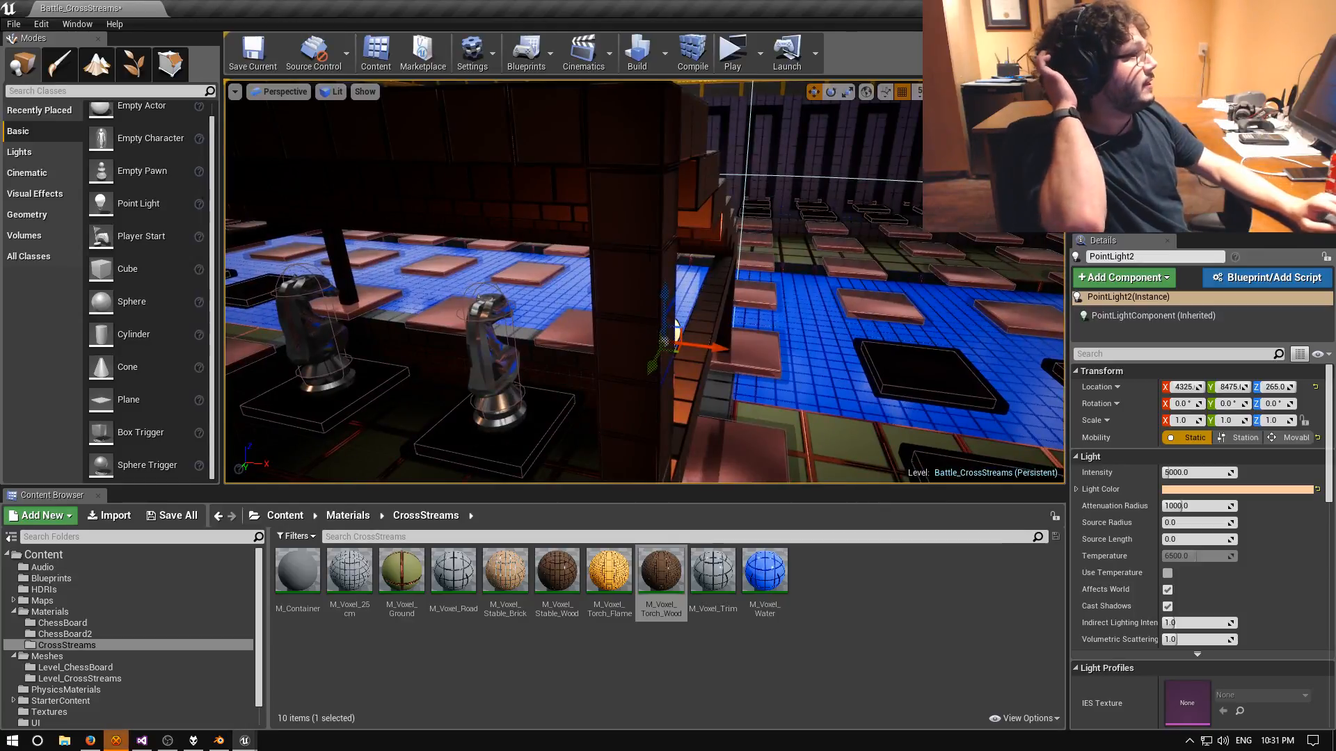
# Try a larger attenuation radius of 5000 on the duplicated point light.
pyautogui.moveTo(644, 281); pyautogui.dragTo(731, 293, button='right')
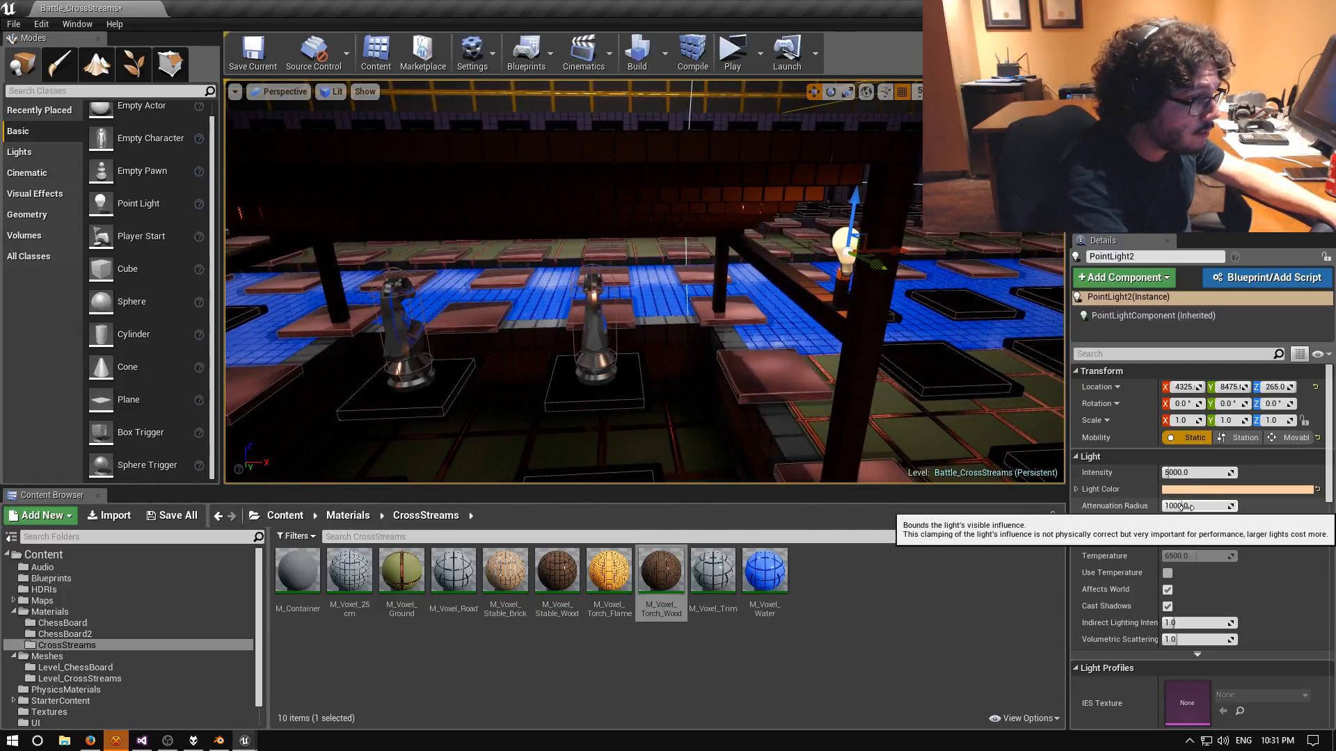
pyautogui.moveTo(1187, 507); pyautogui.dragTo(1214, 507)
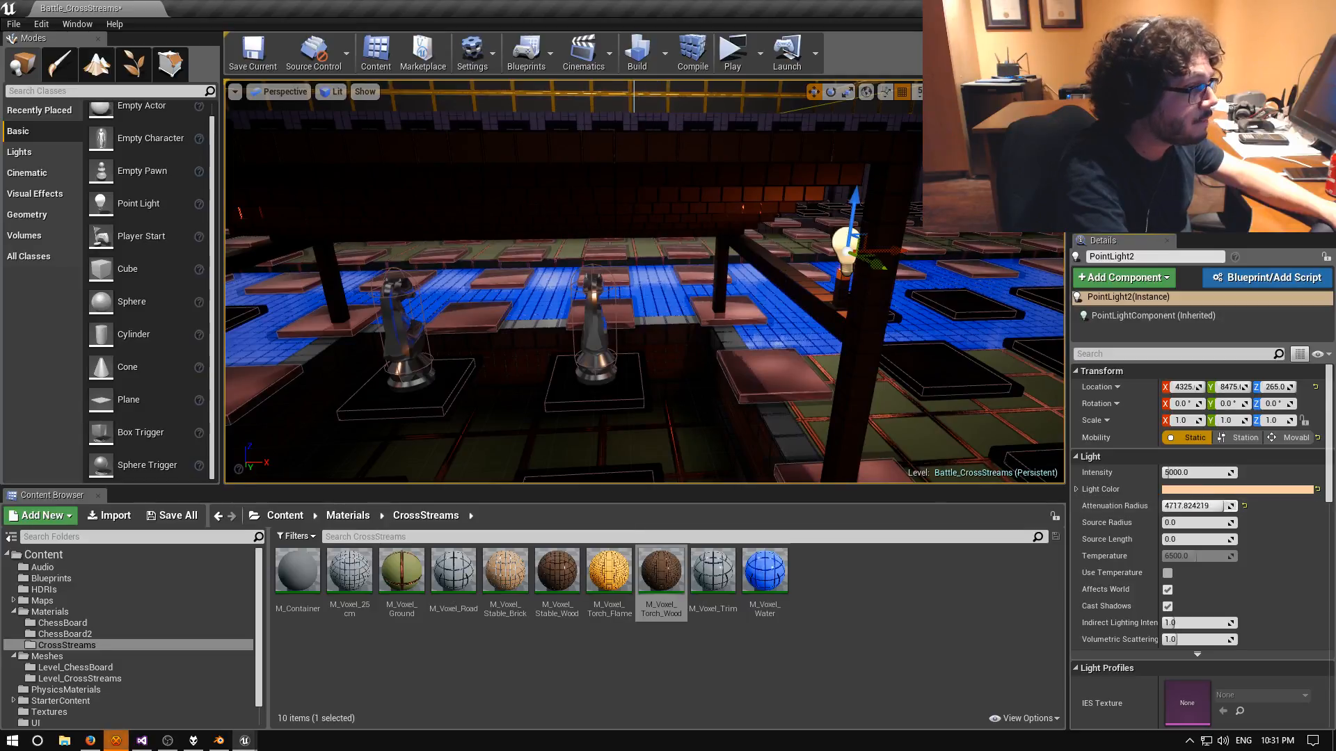
pyautogui.click(1190, 507)
pyautogui.write('50')
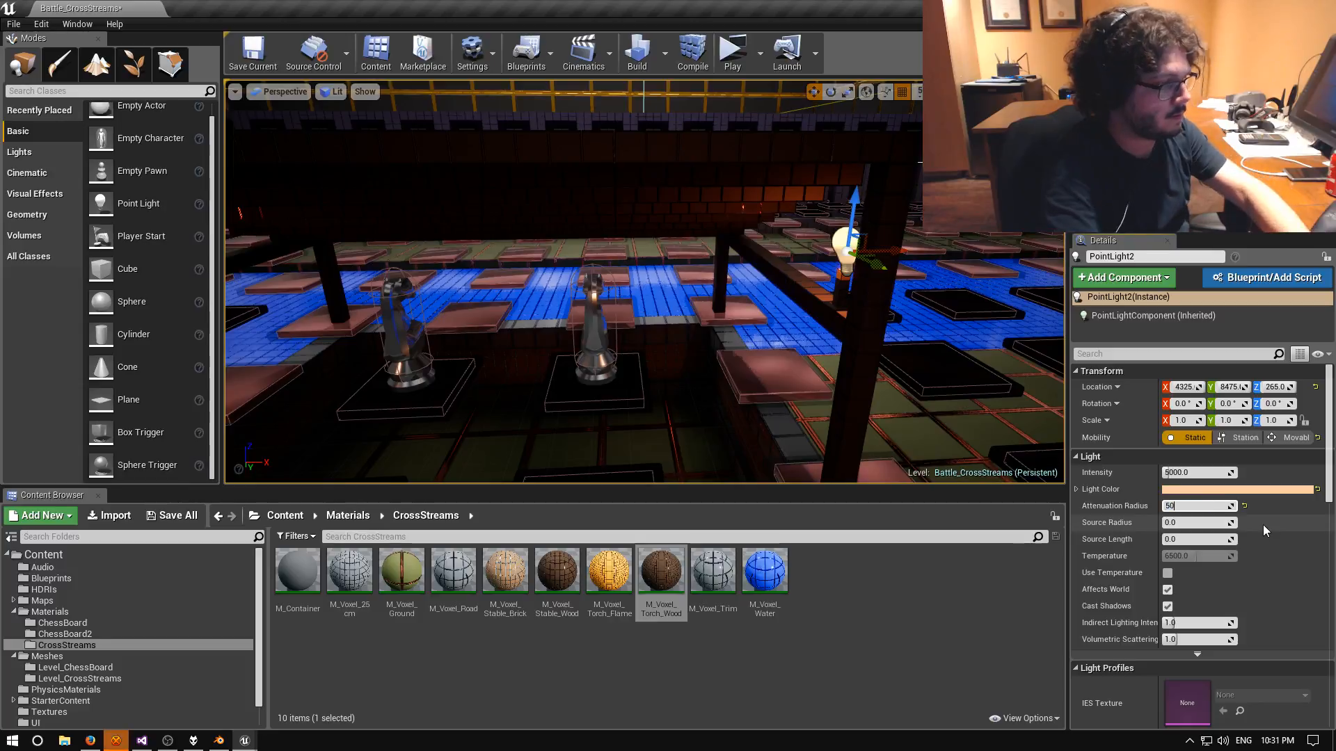
pyautogui.write('00')
pyautogui.press('Return')
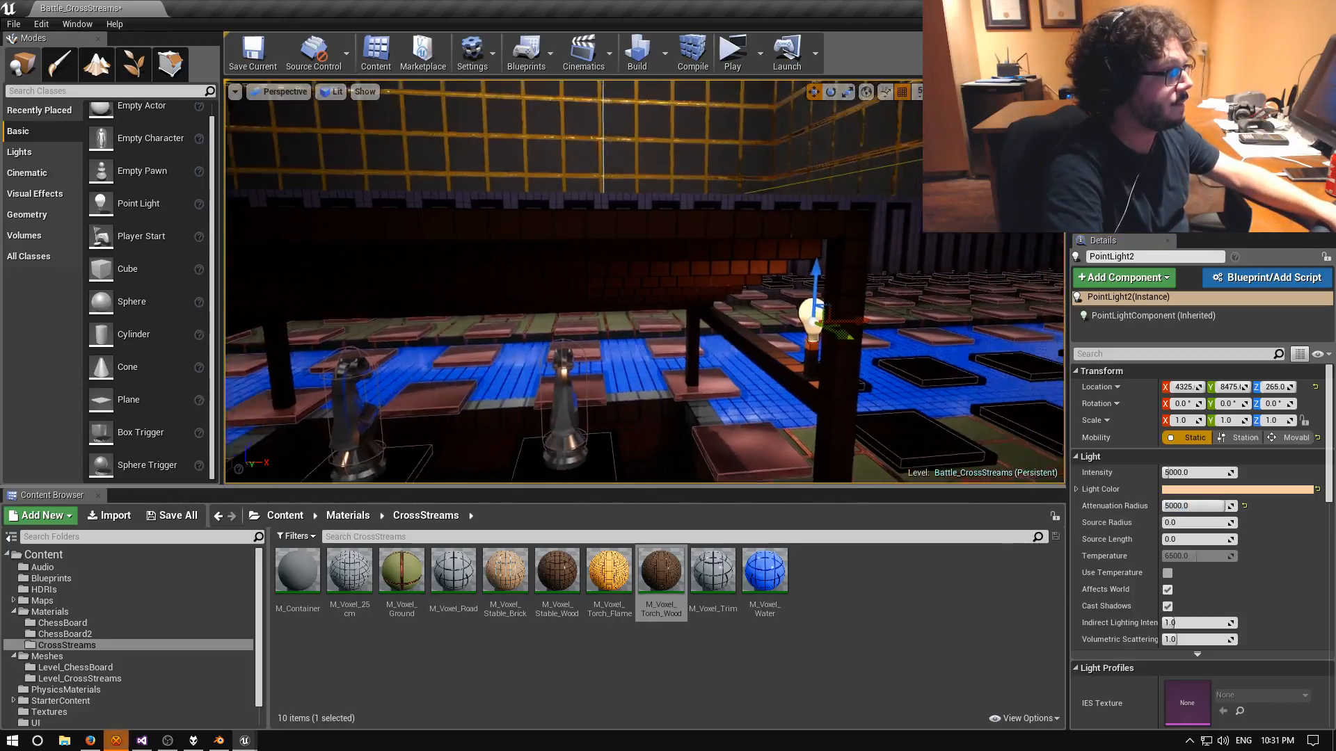
# Set the duplicated point light's attenuation radius back to 1000.
pyautogui.moveTo(644, 282); pyautogui.dragTo(644, 314, button='right')
pyautogui.click(1193, 506)
pyautogui.write('10')
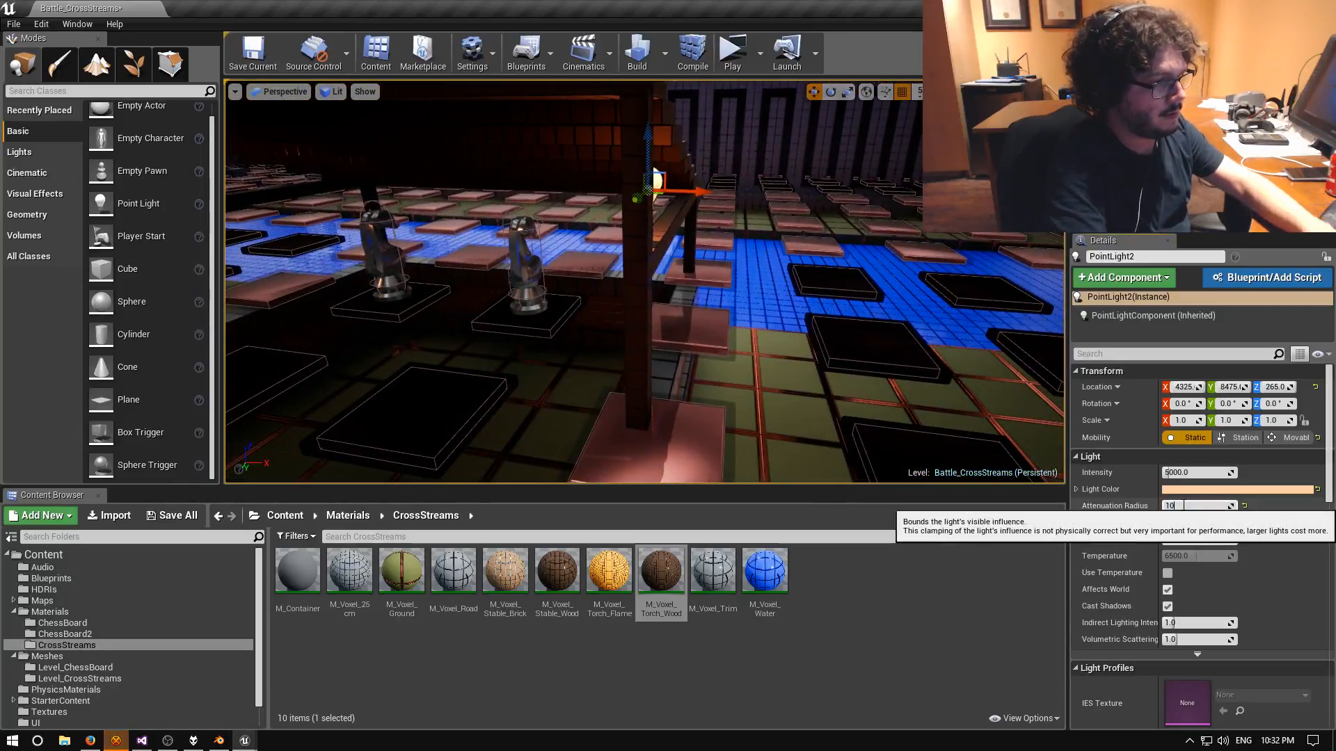
pyautogui.write('00')
pyautogui.press('Return')
pyautogui.moveTo(775, 347)
pyautogui.mouseDown(button='right')
pyautogui.moveTo(699, 339)
pyautogui.moveTo(796, 341)
pyautogui.mouseUp(button='right')
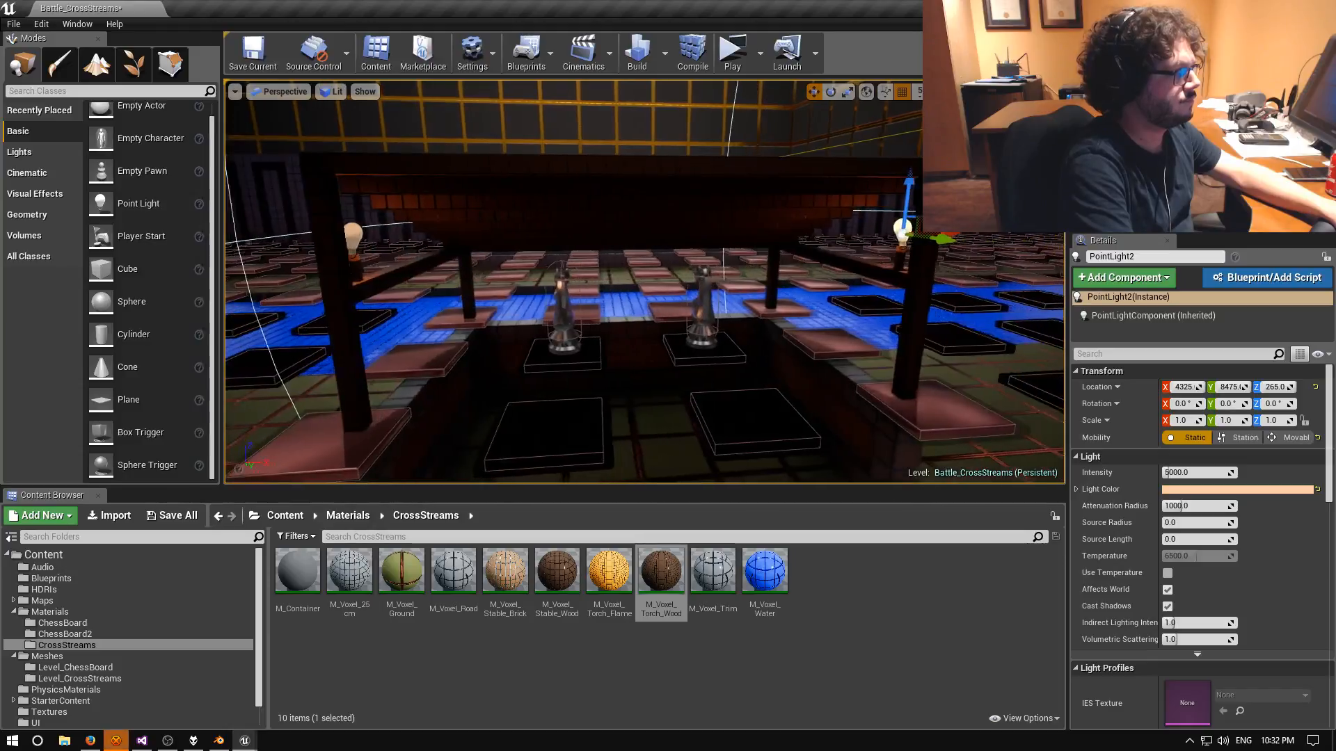
# Select both torches with their point lights and lower them together onto the pit's edge at Y 8025, torch Z -20.
pyautogui.moveTo(703, 343); pyautogui.dragTo(703, 343, button='right')
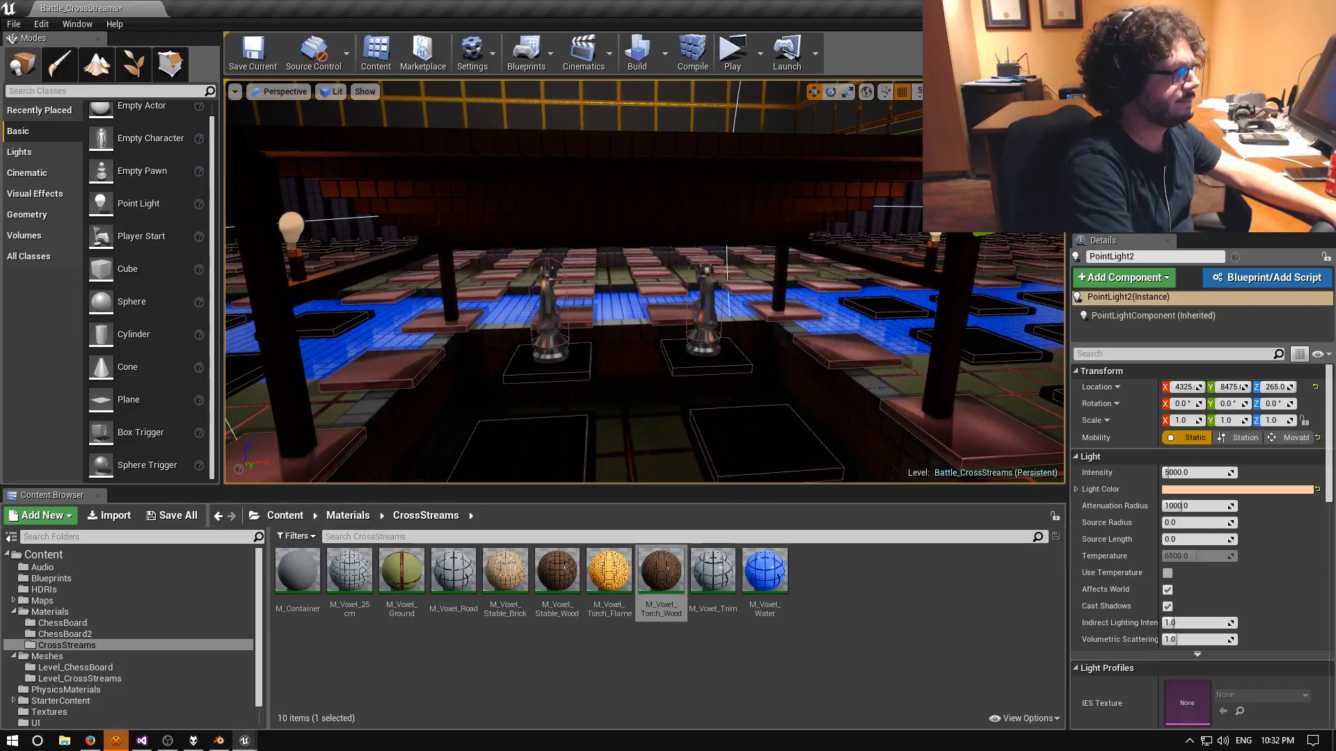
pyautogui.click(937, 238)
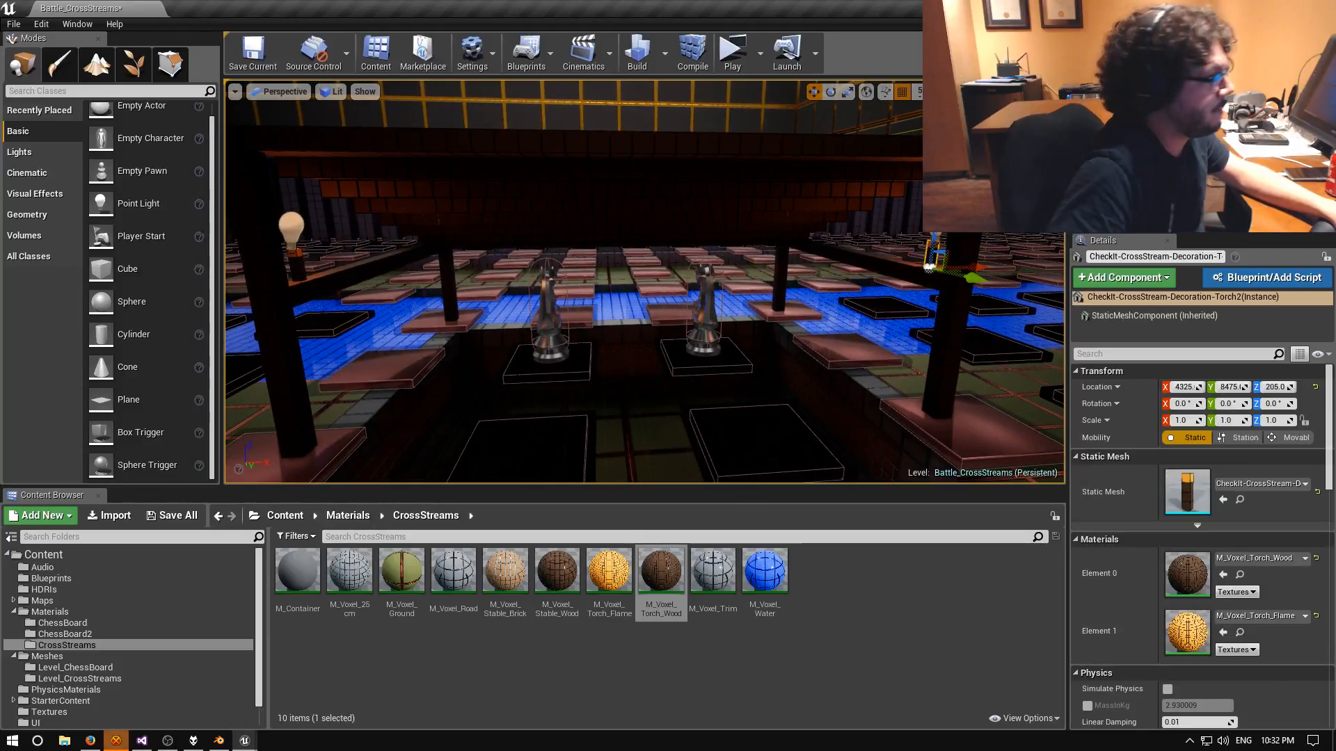
pyautogui.keyDown('ctrl'); pyautogui.click(291, 234); pyautogui.keyUp('ctrl')
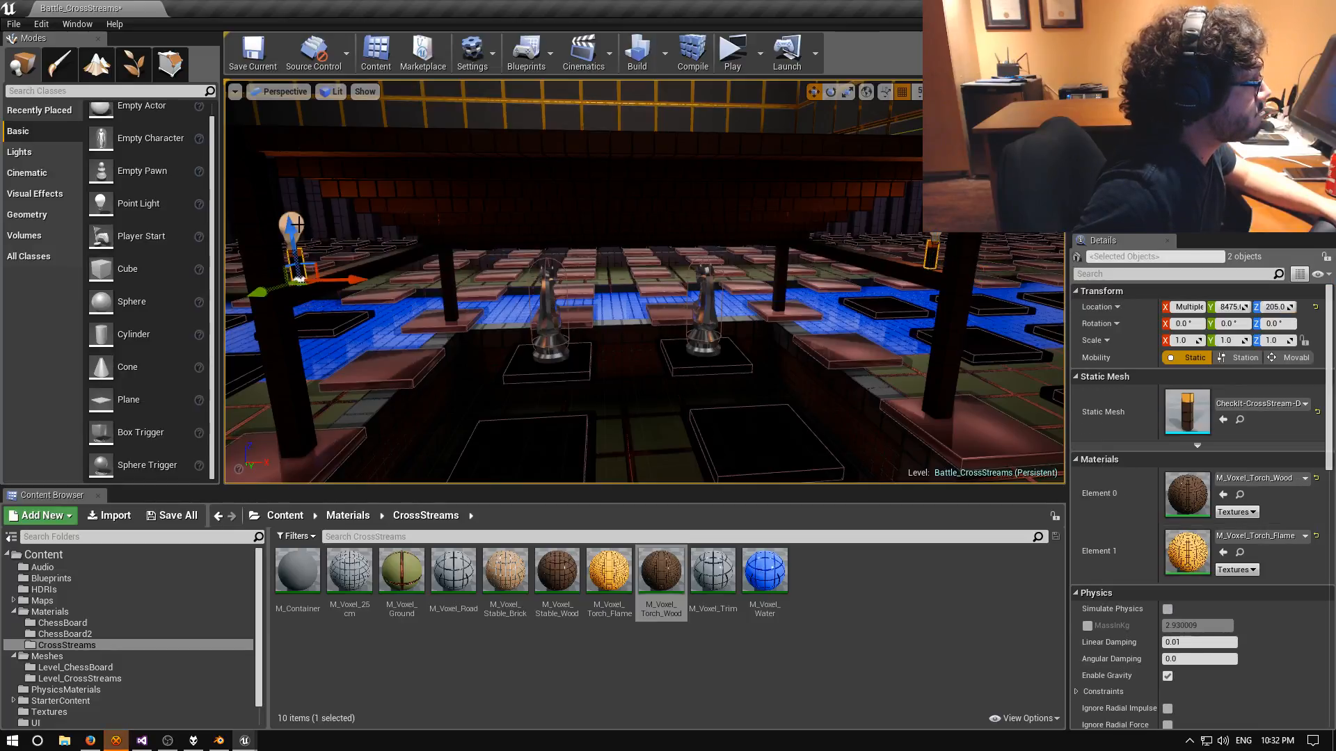
pyautogui.keyDown('ctrl'); pyautogui.click(297, 224); pyautogui.keyUp('ctrl')
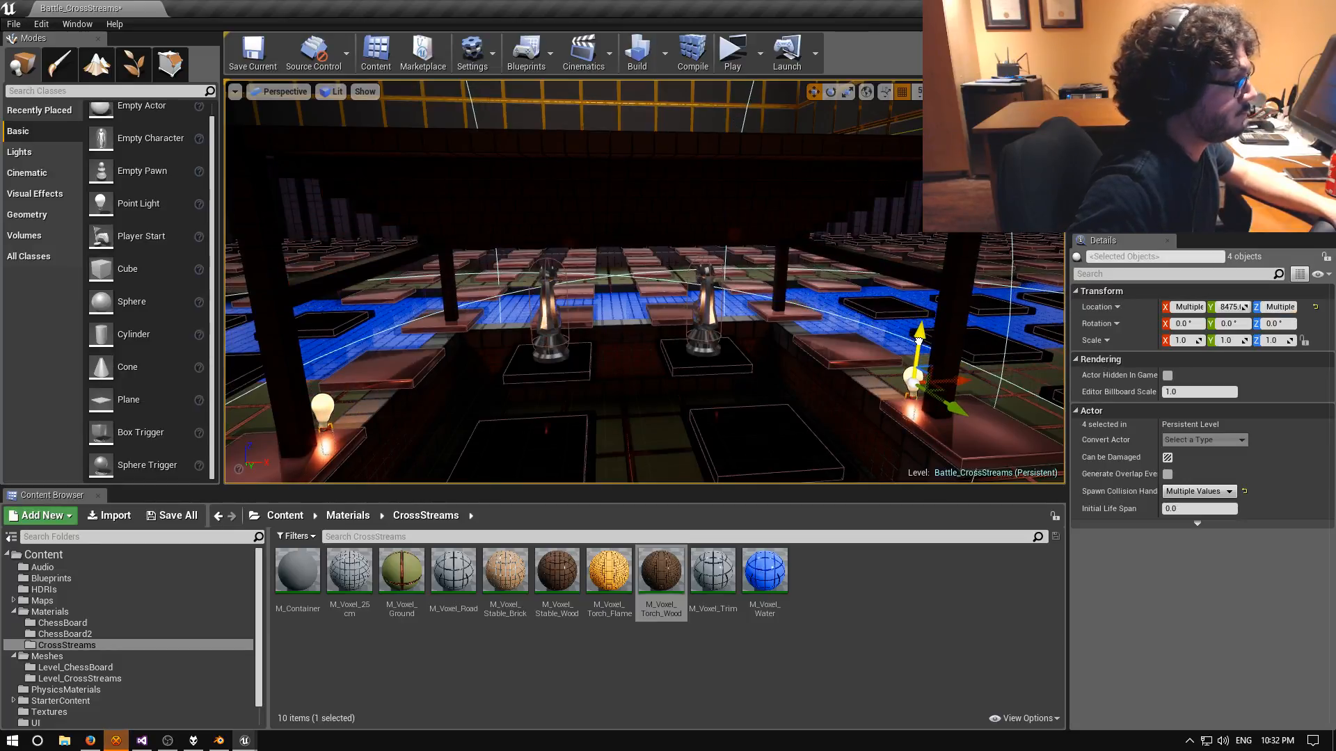
pyautogui.moveTo(918, 341); pyautogui.dragTo(735, 349, button='right')
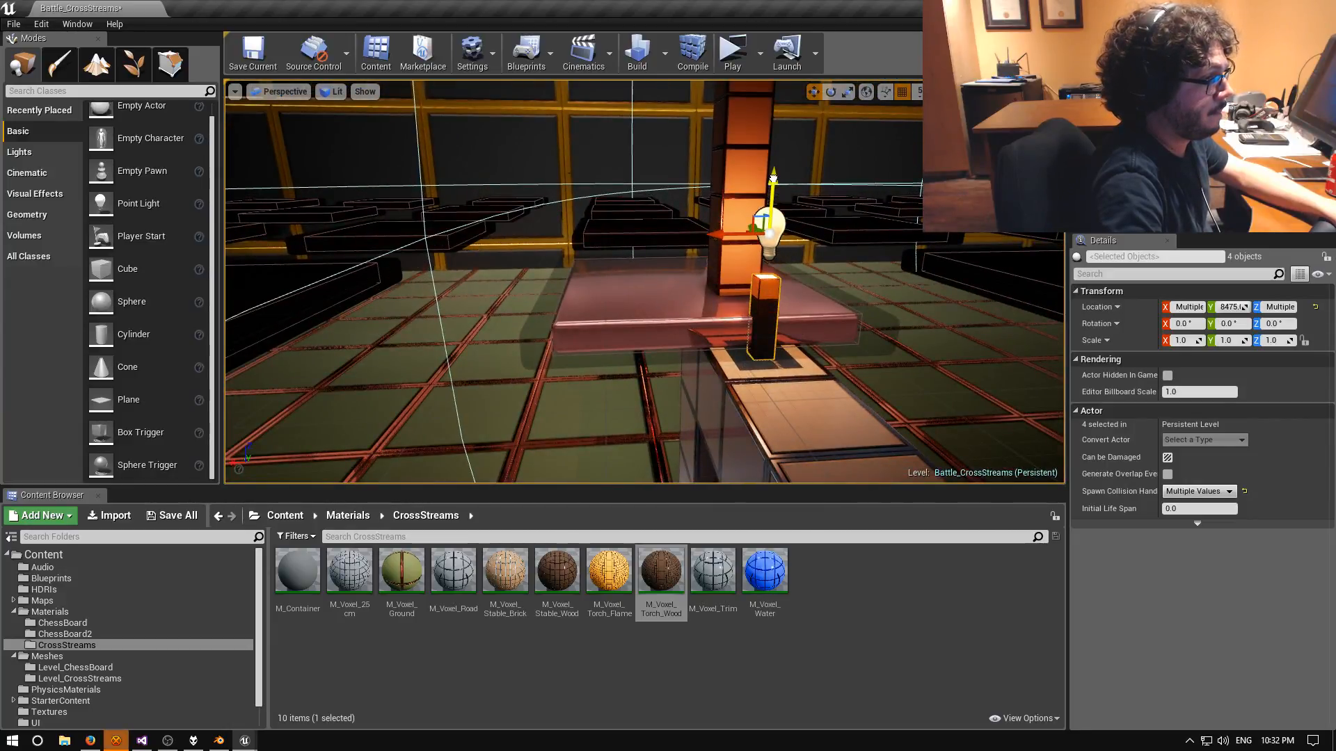
pyautogui.moveTo(761, 267); pyautogui.dragTo(932, 268, button='right')
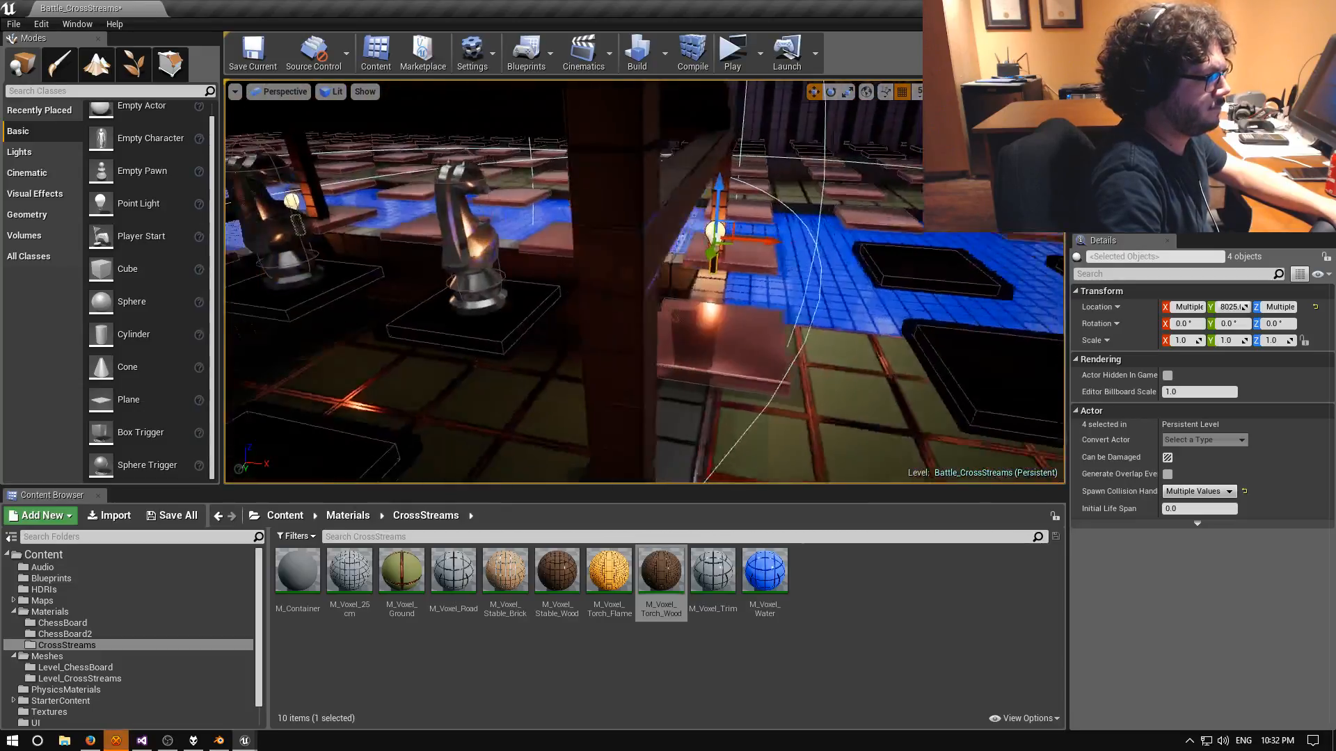
pyautogui.moveTo(644, 281)
pyautogui.mouseDown(button='right')
pyautogui.moveTo(620, 295)
pyautogui.moveTo(626, 307)
pyautogui.moveTo(571, 299)
pyautogui.moveTo(654, 278)
pyautogui.mouseUp(button='right')
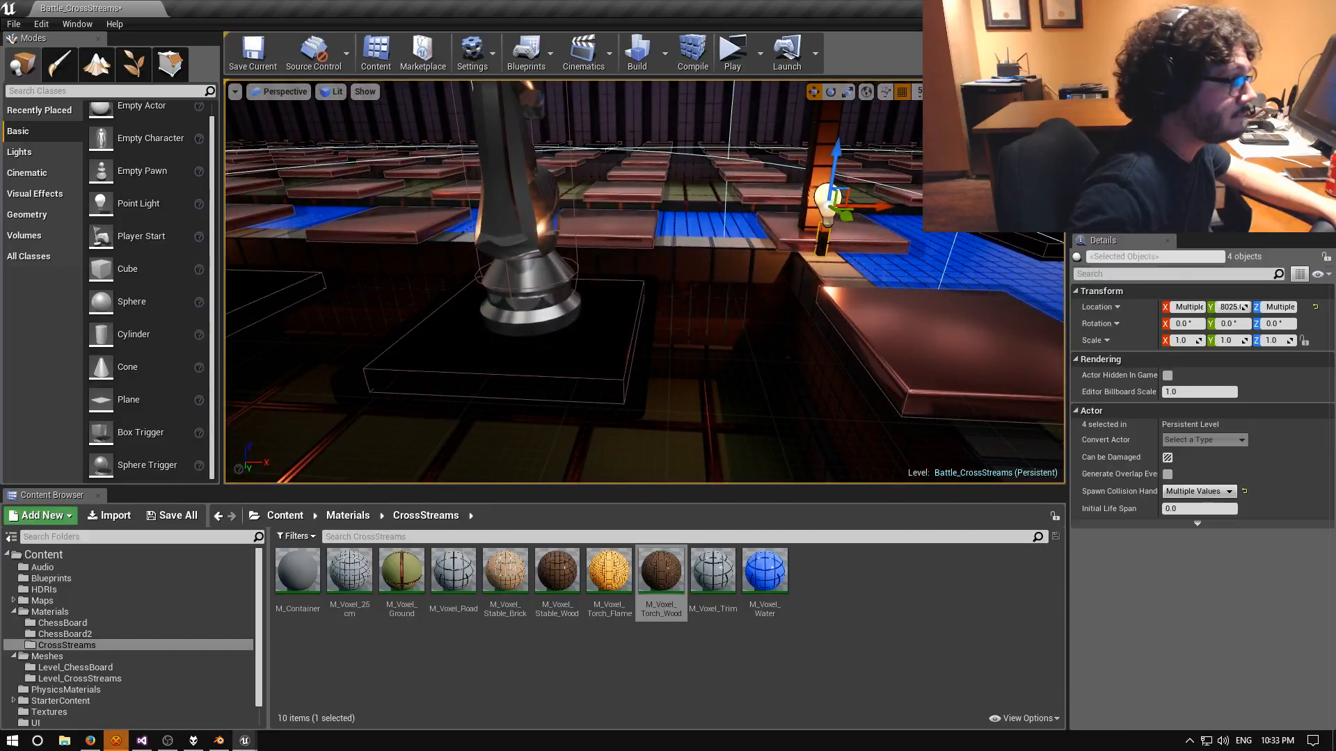
pyautogui.click(867, 230)
pyautogui.keyDown('ctrl'); pyautogui.click(827, 197); pyautogui.keyUp('ctrl')
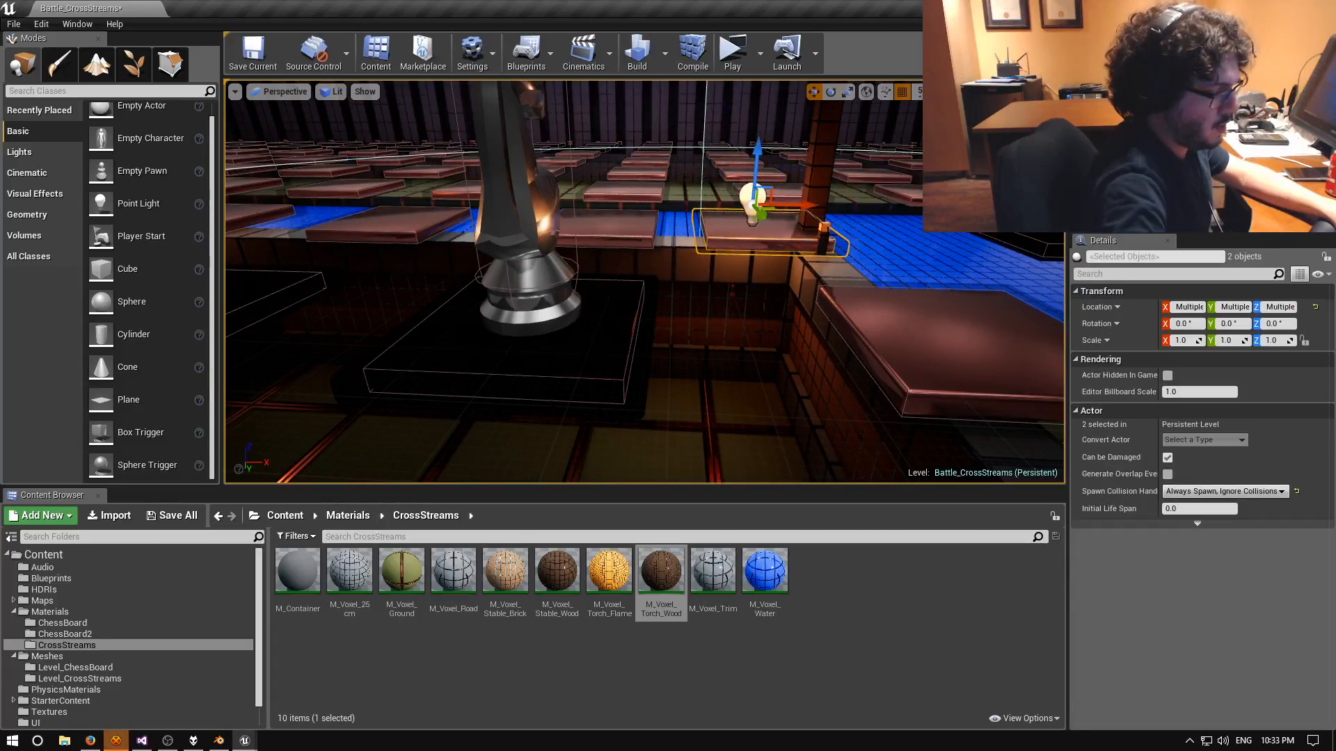
pyautogui.hotkey('ctrl', 'z')
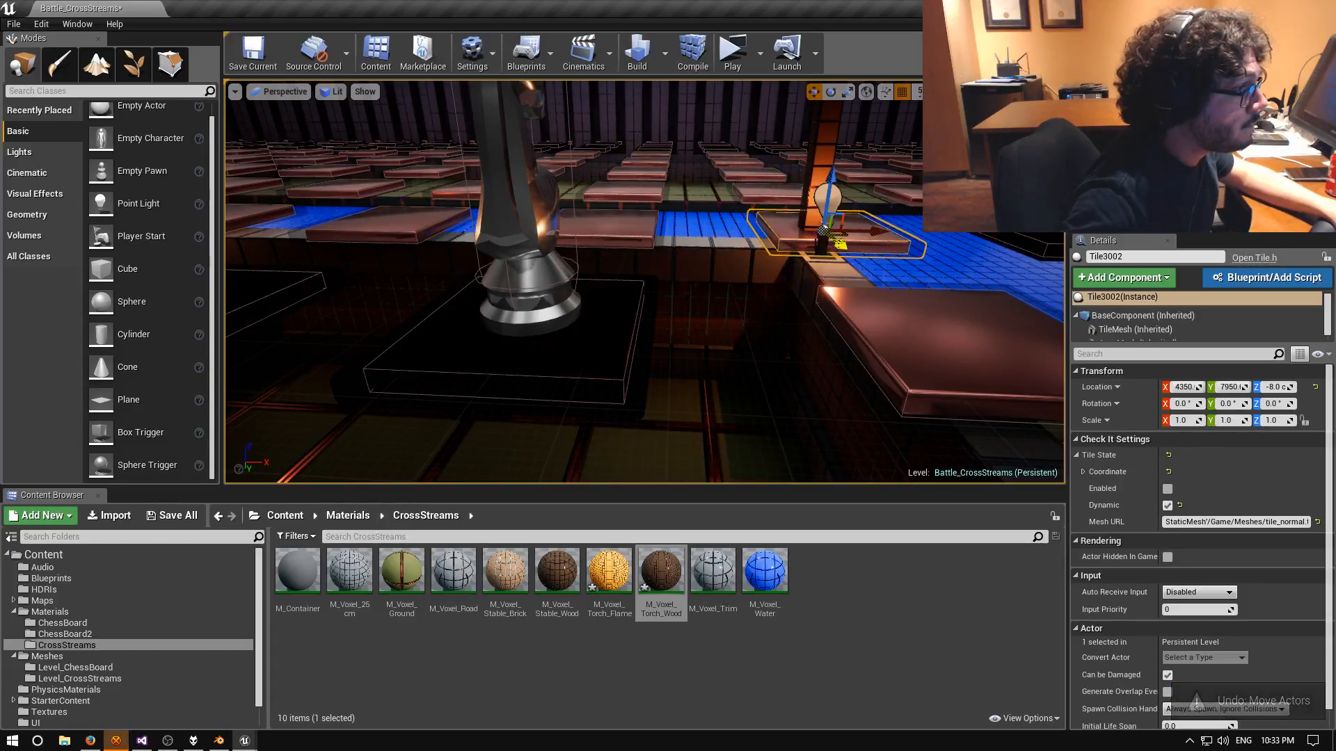
pyautogui.click(954, 346)
# Select the torch at X 4325 with its light and move both down into the pit's corner at X 4290, Y 8055.
pyautogui.click(826, 236)
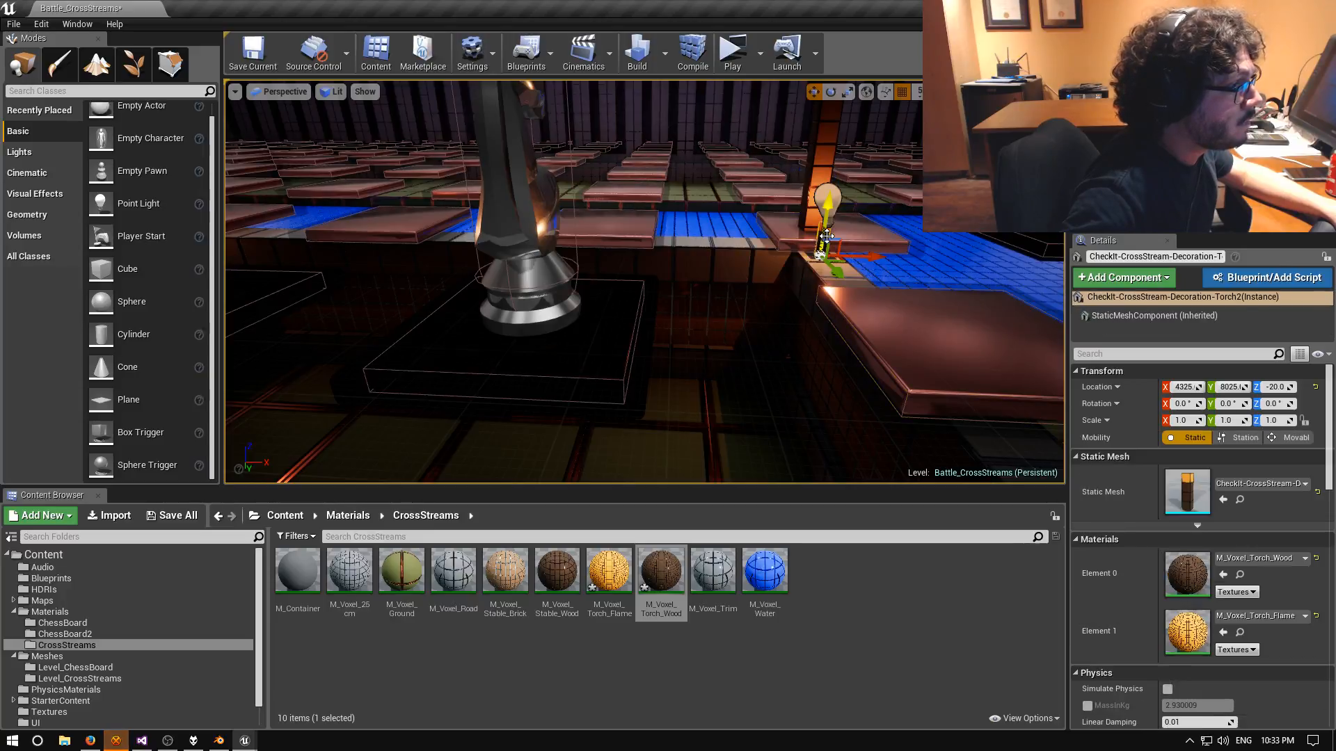
pyautogui.keyDown('ctrl'); pyautogui.click(825, 190); pyautogui.keyUp('ctrl')
pyautogui.moveTo(865, 206); pyautogui.dragTo(803, 201)
pyautogui.moveTo(762, 154); pyautogui.dragTo(764, 319)
pyautogui.moveTo(754, 382); pyautogui.dragTo(827, 370)
pyautogui.press('w')
pyautogui.moveTo(827, 370); pyautogui.dragTo(1016, 398, button='right')
pyautogui.press('a')
pyautogui.moveTo(719, 303); pyautogui.dragTo(743, 302, button='right')
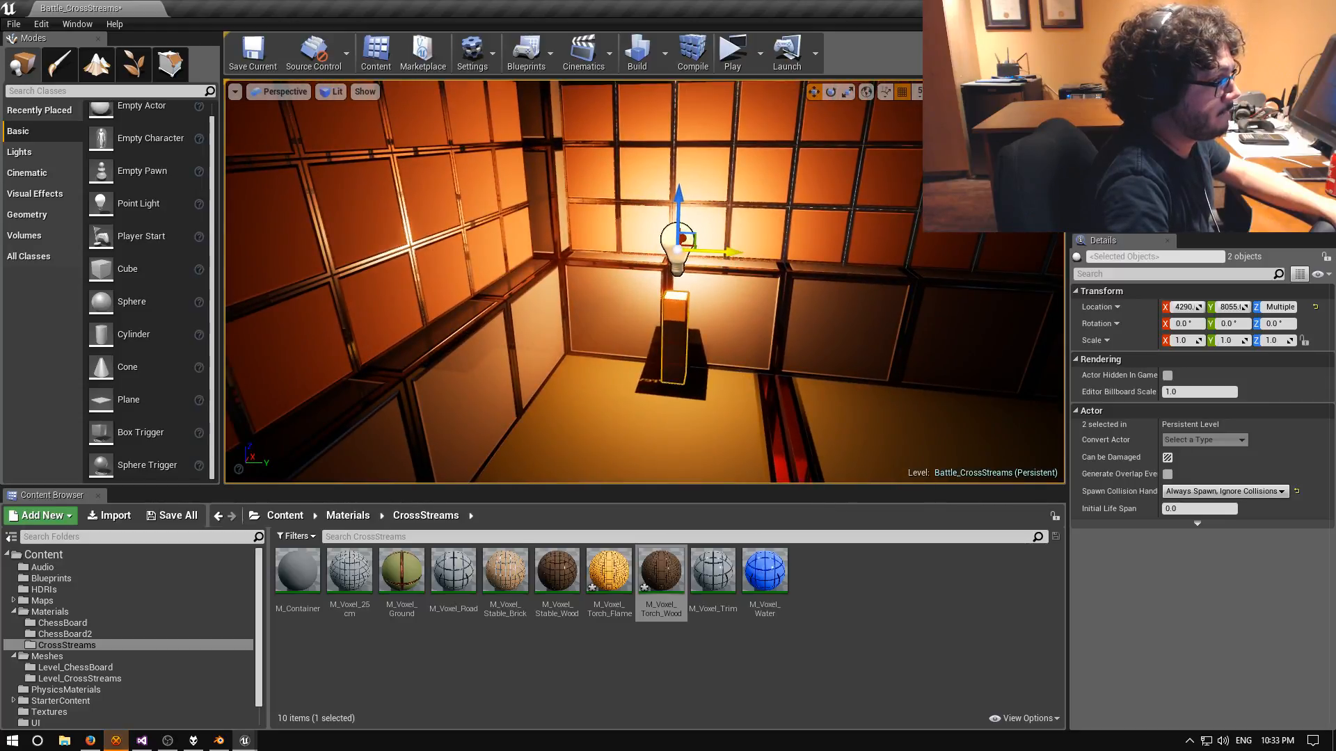
# Fine-tune the torch and its light in the pit corner to X 4255, Y 8050.
pyautogui.moveTo(729, 252); pyautogui.dragTo(615, 247)
pyautogui.moveTo(611, 247)
pyautogui.mouseDown(button='right')
pyautogui.moveTo(604, 261)
pyautogui.moveTo(599, 227)
pyautogui.moveTo(604, 240)
pyautogui.moveTo(571, 243)
pyautogui.moveTo(598, 230)
pyautogui.mouseUp(button='right')
pyautogui.press('w')
pyautogui.press('d')
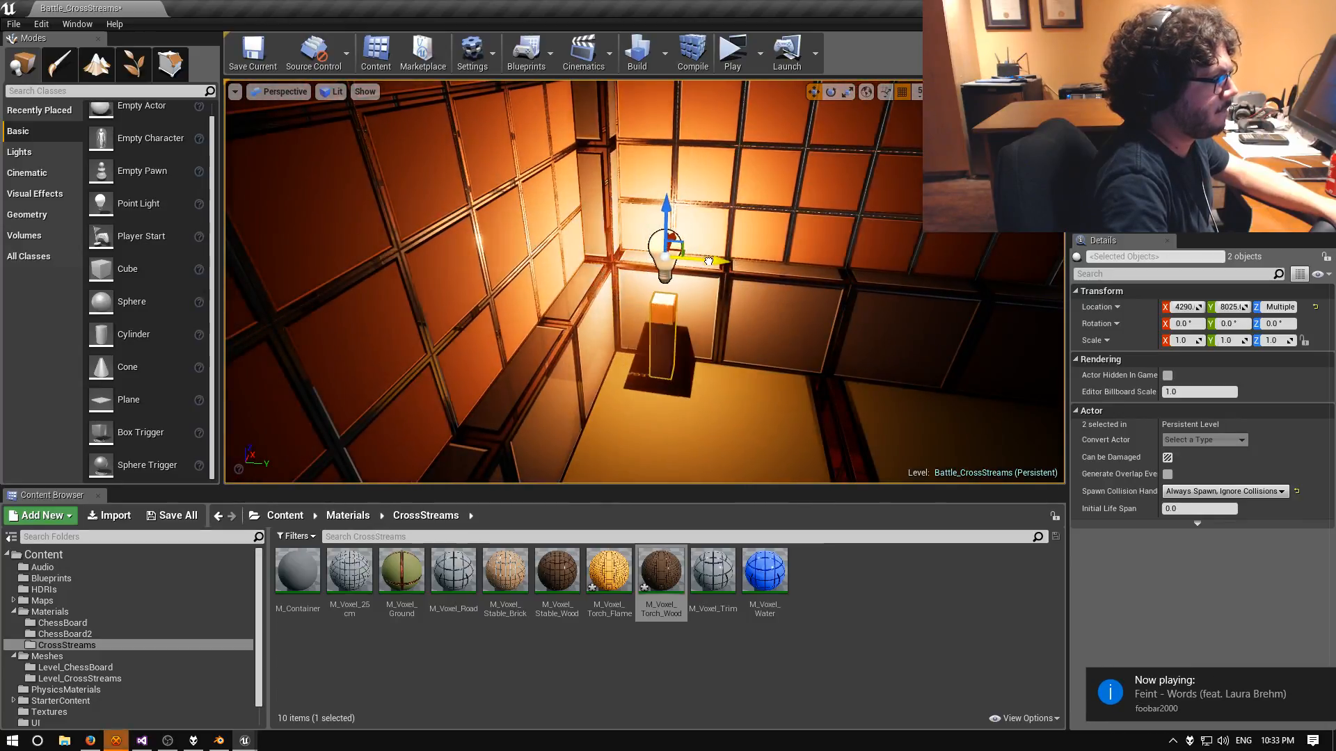
pyautogui.moveTo(708, 261); pyautogui.dragTo(523, 256, button='right')
pyautogui.press('d')
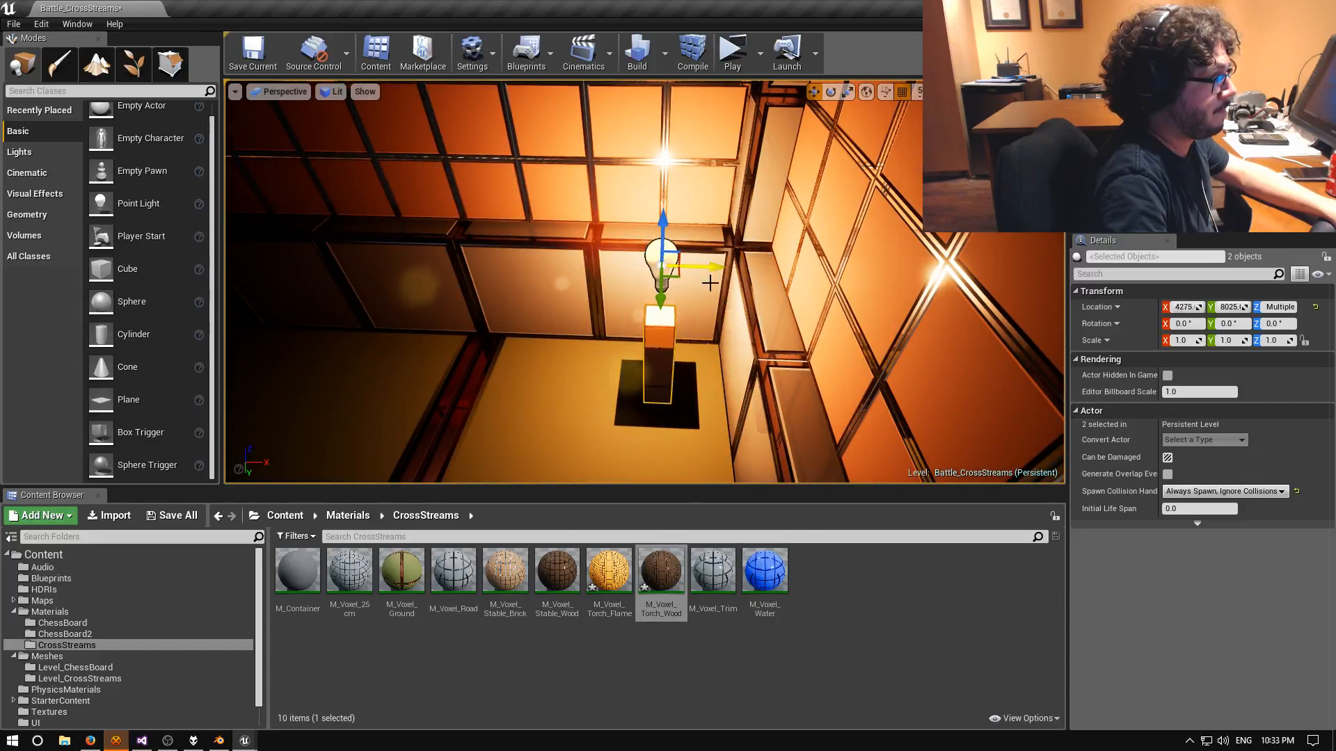
pyautogui.moveTo(710, 283); pyautogui.dragTo(765, 257, button='right')
pyautogui.press('s')
pyautogui.press('a')
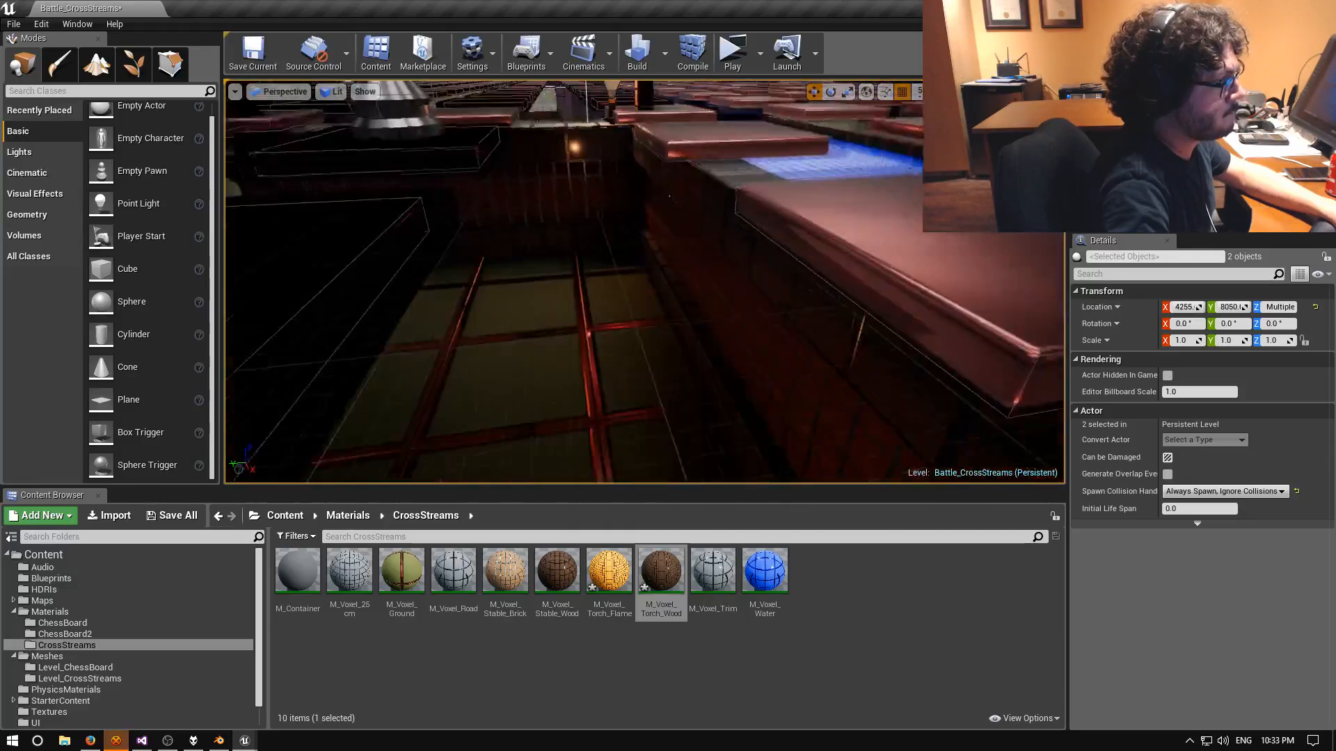
# Select the torch at X 3475 with its light and move both down into the pit's other corner at X 3585, Y 8045, torch Z -220.
pyautogui.moveTo(644, 282); pyautogui.dragTo(654, 334, button='right')
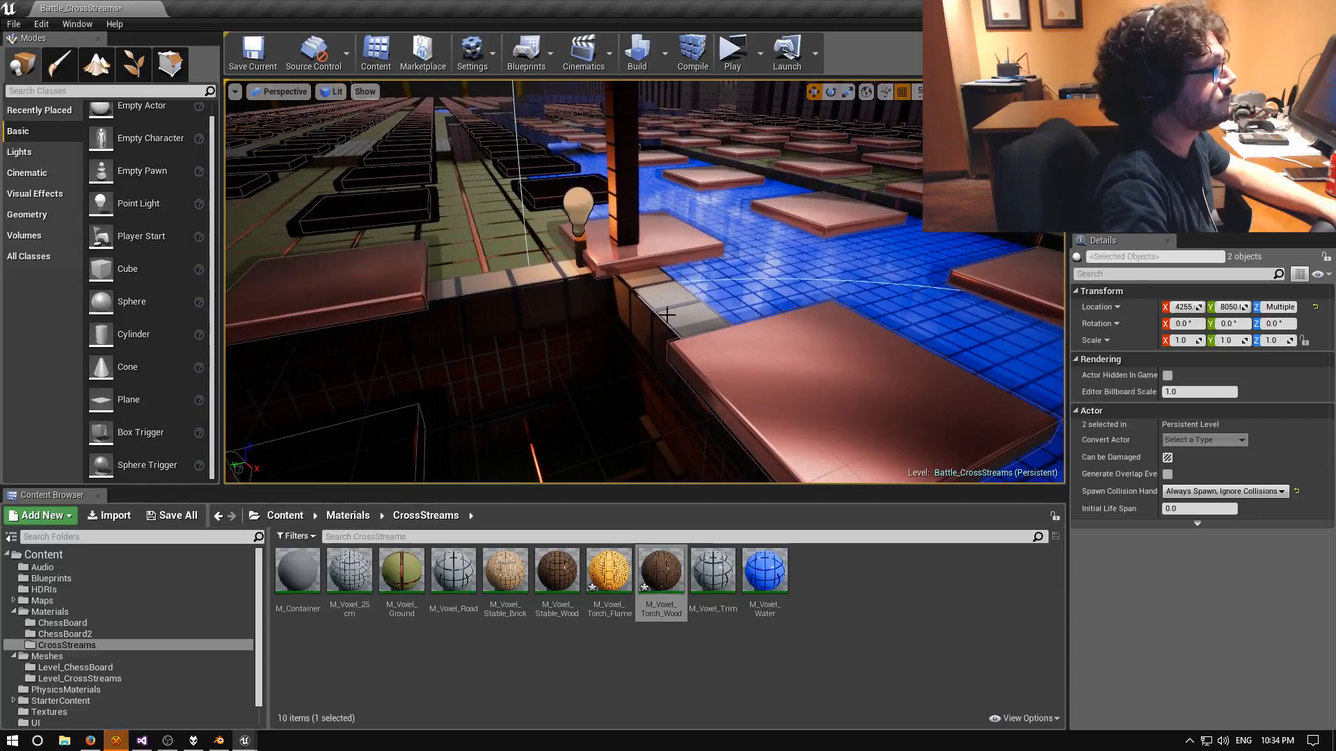
pyautogui.click(581, 253)
pyautogui.keyDown('ctrl'); pyautogui.click(584, 200); pyautogui.keyUp('ctrl')
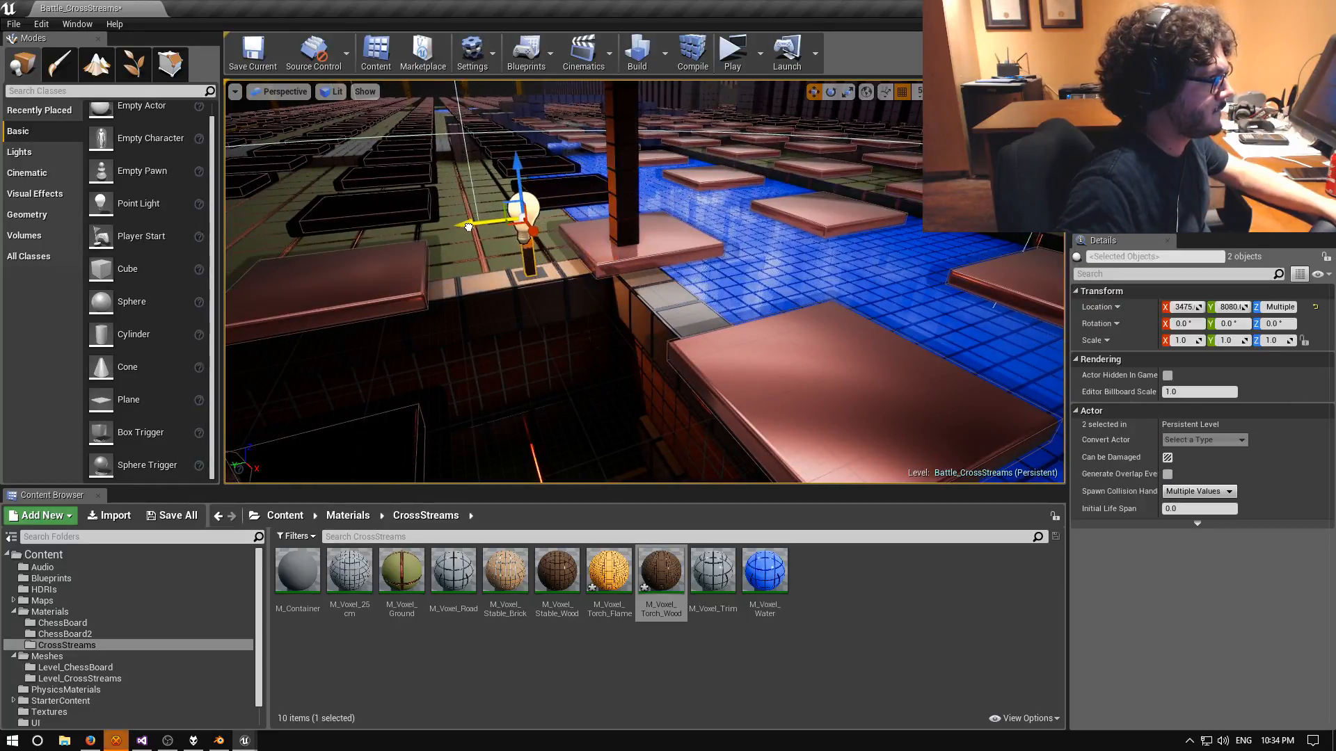
pyautogui.moveTo(607, 319); pyautogui.dragTo(635, 386, button='right')
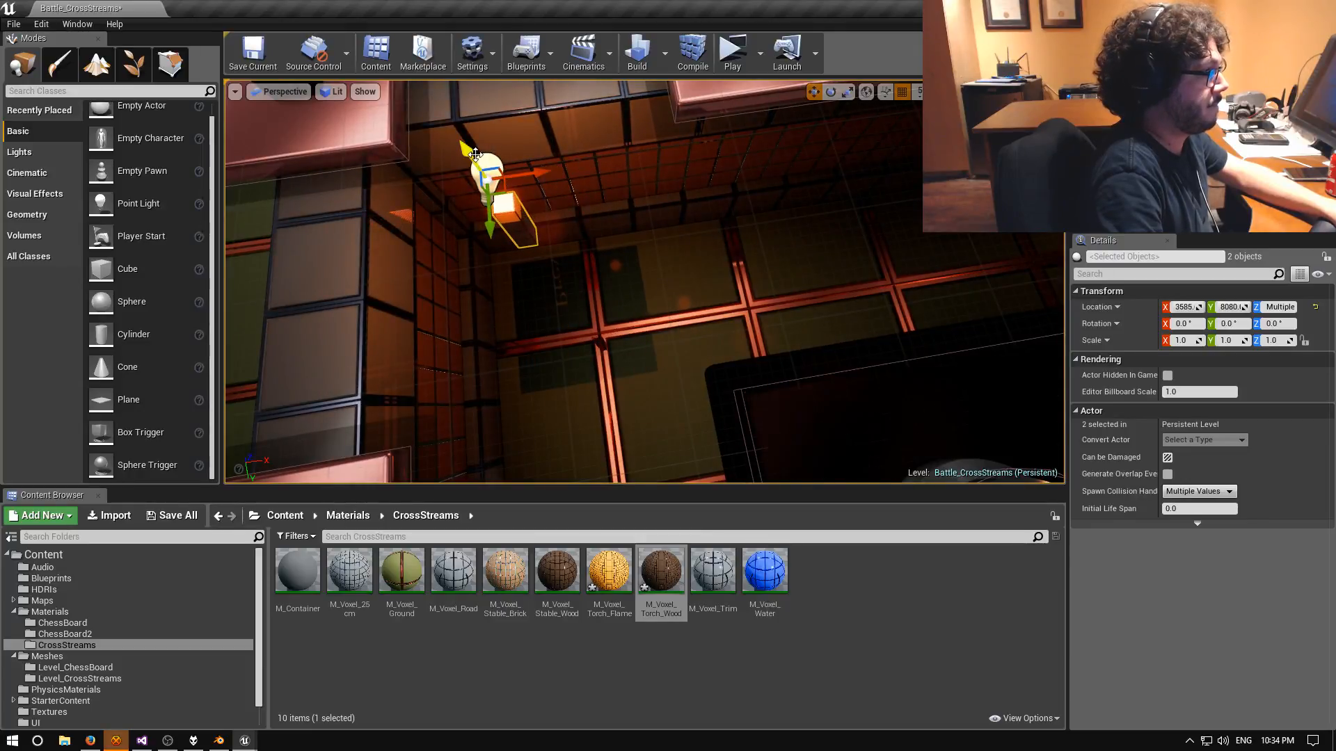
pyautogui.moveTo(475, 154); pyautogui.dragTo(496, 236)
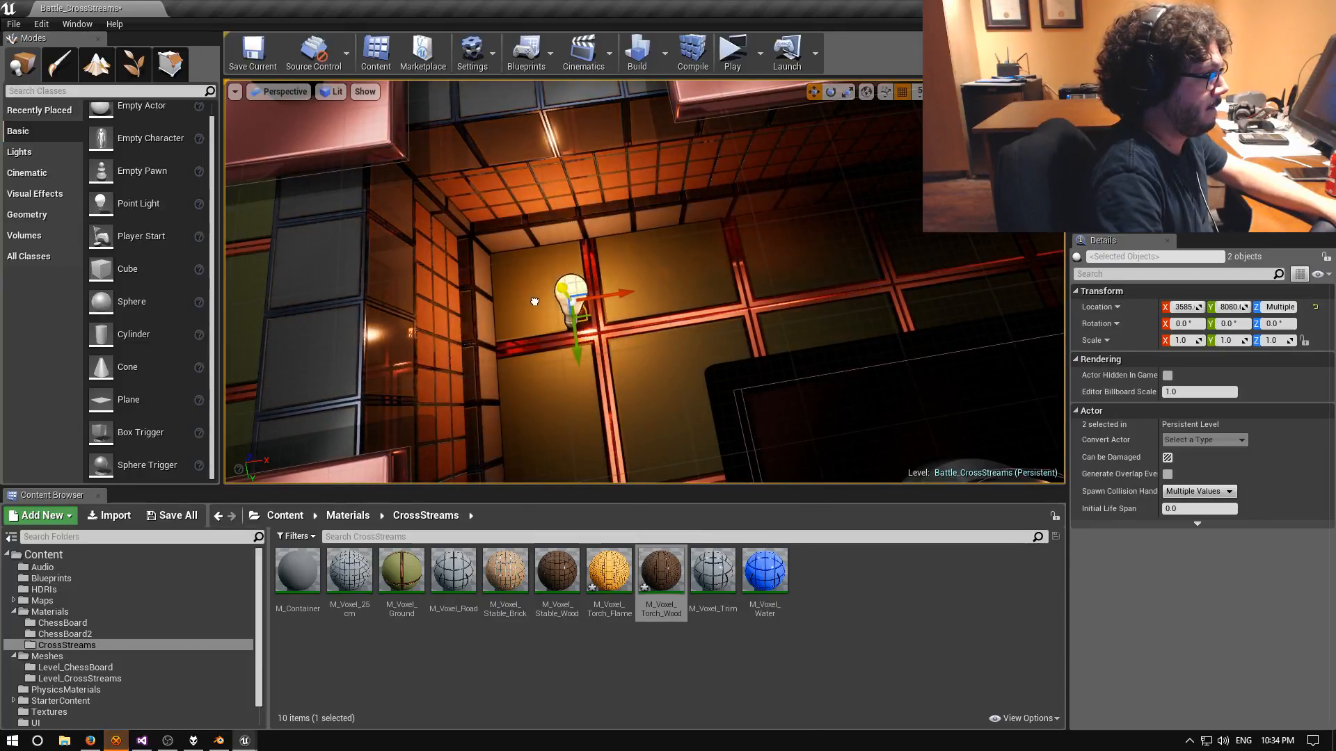
pyautogui.moveTo(540, 306)
pyautogui.mouseDown(button='right')
pyautogui.moveTo(727, 306)
pyautogui.moveTo(718, 244)
pyautogui.moveTo(540, 313)
pyautogui.moveTo(540, 332)
pyautogui.mouseUp(button='right')
pyautogui.moveTo(739, 305); pyautogui.dragTo(683, 298)
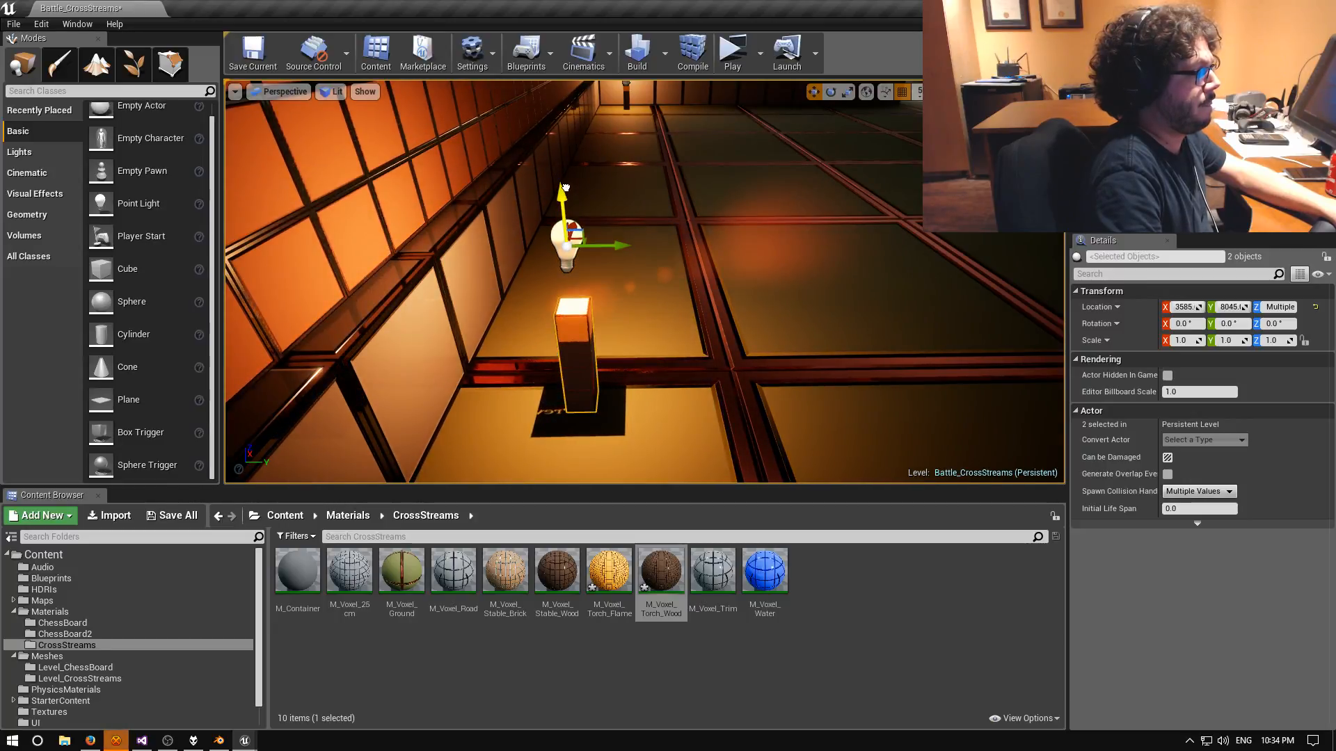
pyautogui.moveTo(619, 248)
pyautogui.mouseDown(button='right')
pyautogui.moveTo(622, 233)
pyautogui.moveTo(617, 262)
pyautogui.mouseUp(button='right')
# In the top view, align the selected torch and light with the opposite corner's torch at Y 8050.
pyautogui.click(289, 93)
pyautogui.click(285, 128)
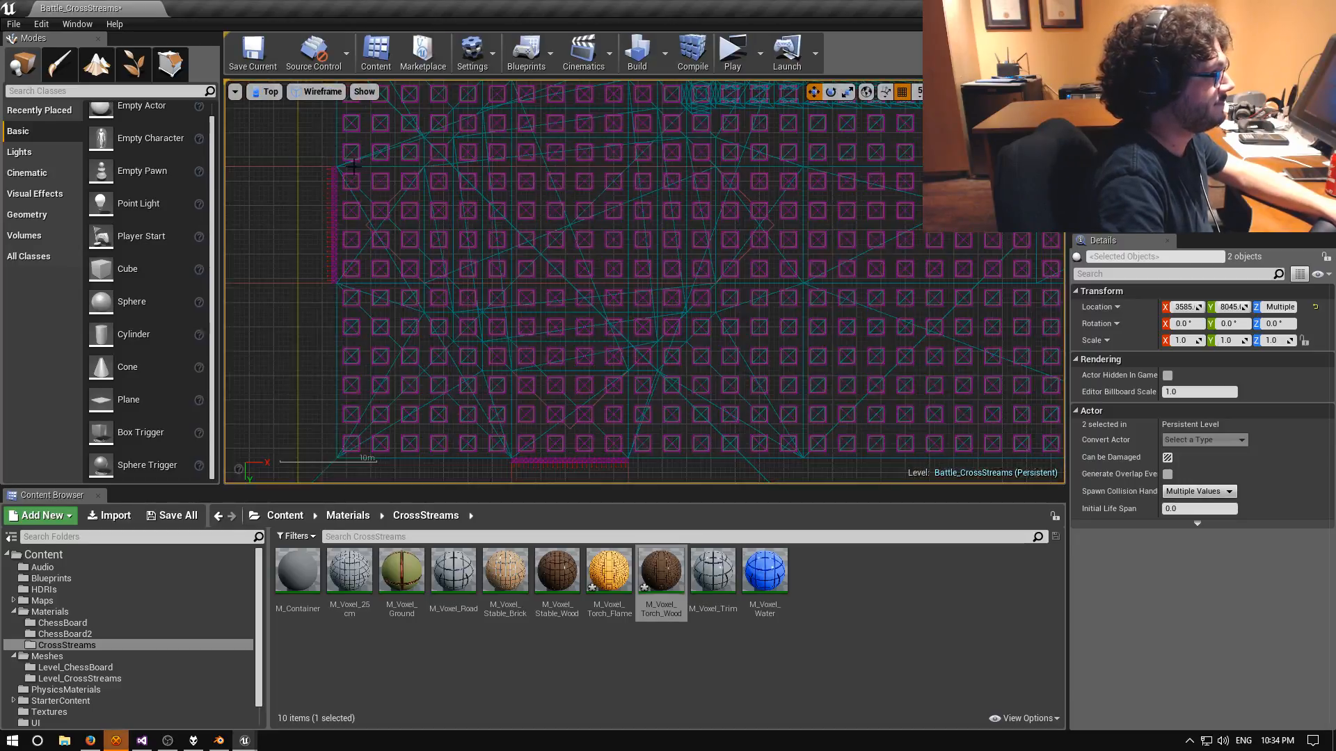
pyautogui.scroll(-6, 534, 267)
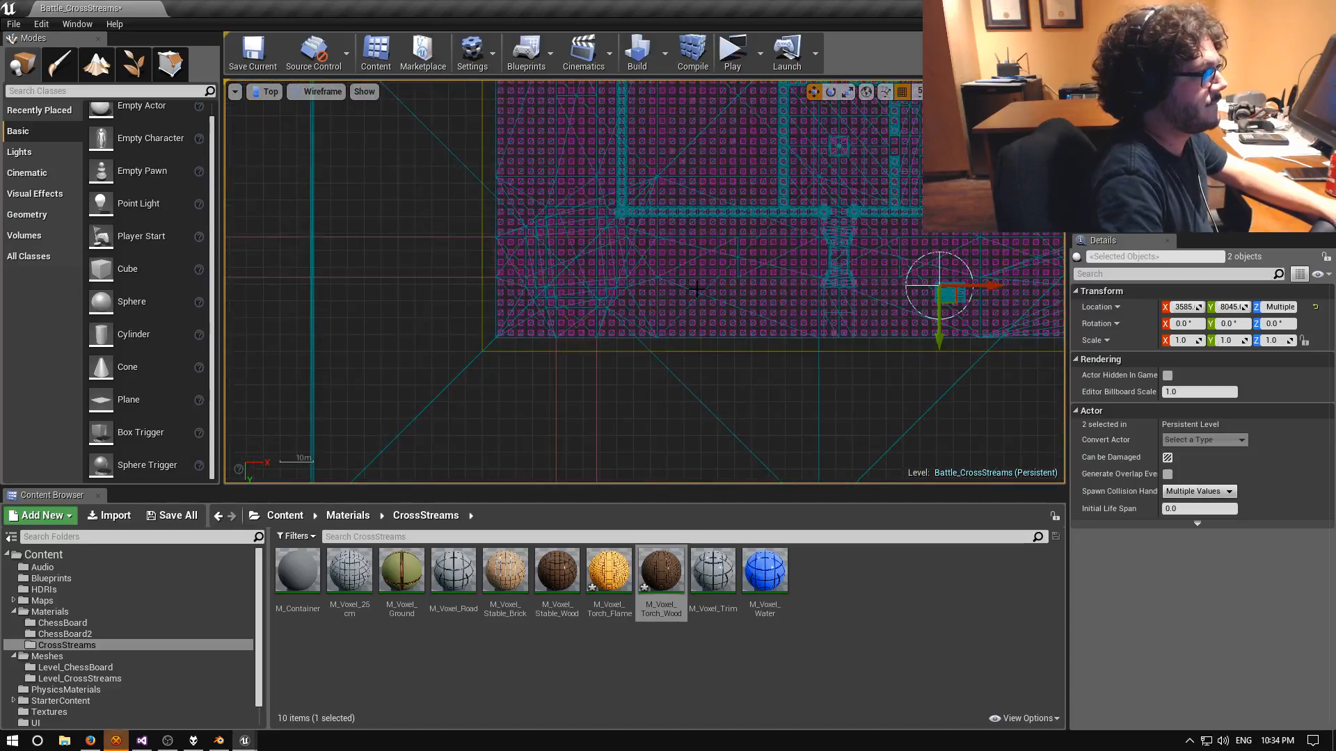
pyautogui.moveTo(698, 291); pyautogui.dragTo(413, 322, button='right')
pyautogui.scroll(3, 413, 322)
pyautogui.moveTo(632, 334); pyautogui.dragTo(522, 331, button='right')
pyautogui.scroll(14, 524, 330)
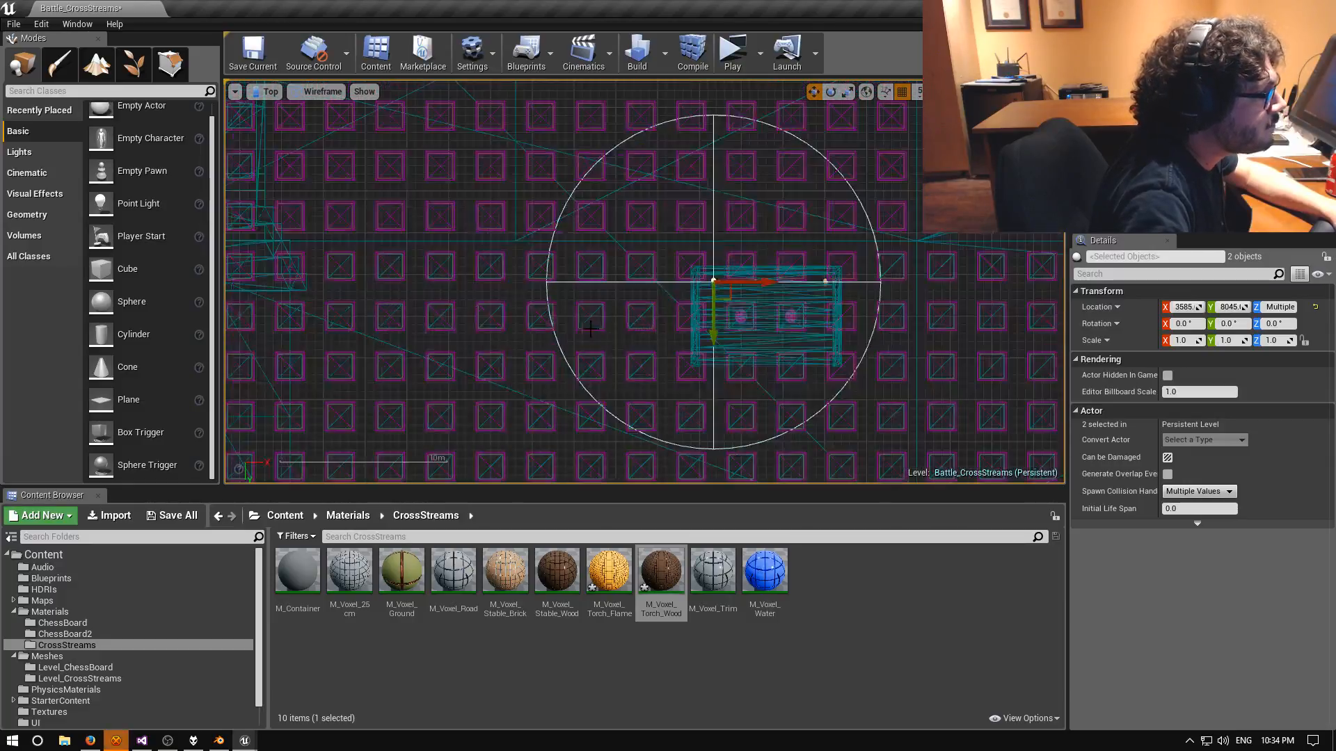
pyautogui.moveTo(636, 321); pyautogui.dragTo(460, 351, button='right')
pyautogui.scroll(4, 583, 362)
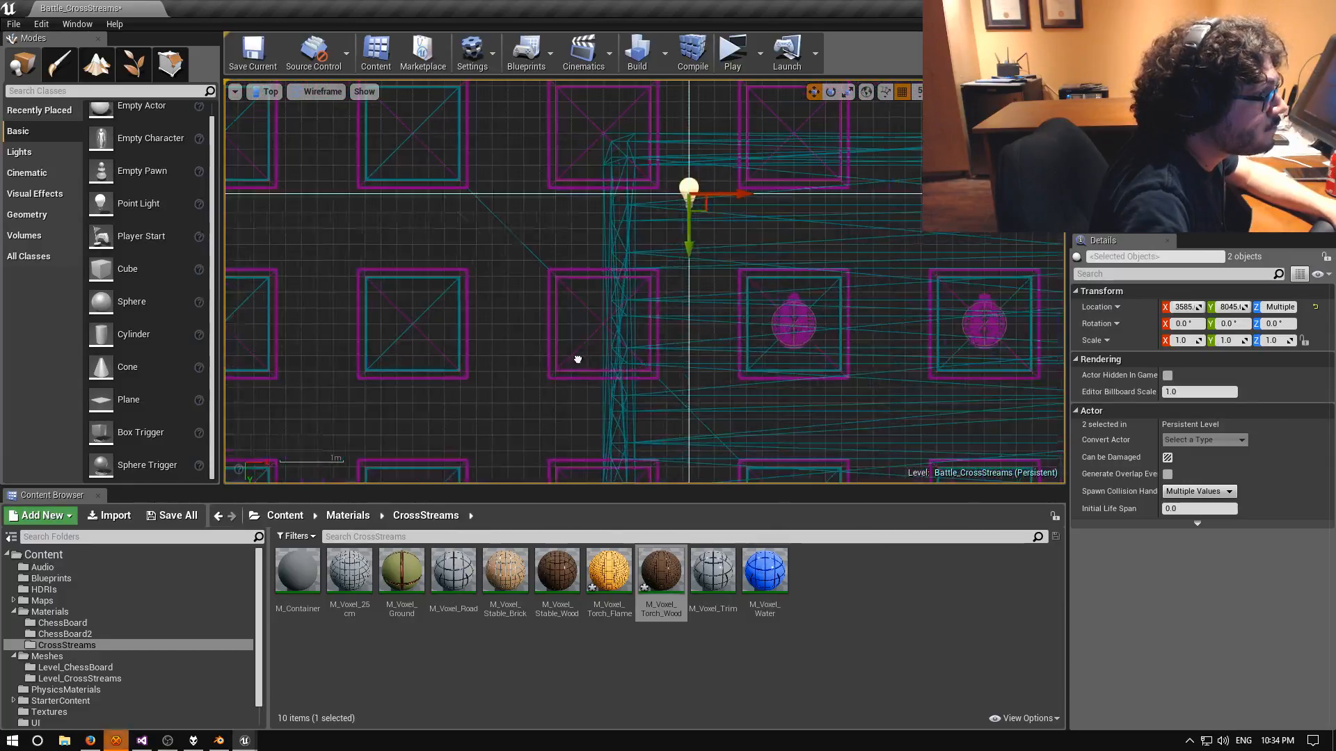
pyautogui.moveTo(583, 361); pyautogui.dragTo(350, 447, button='right')
pyautogui.moveTo(461, 329)
pyautogui.mouseDown()
pyautogui.moveTo(458, 343)
pyautogui.moveTo(446, 332)
pyautogui.mouseUp()
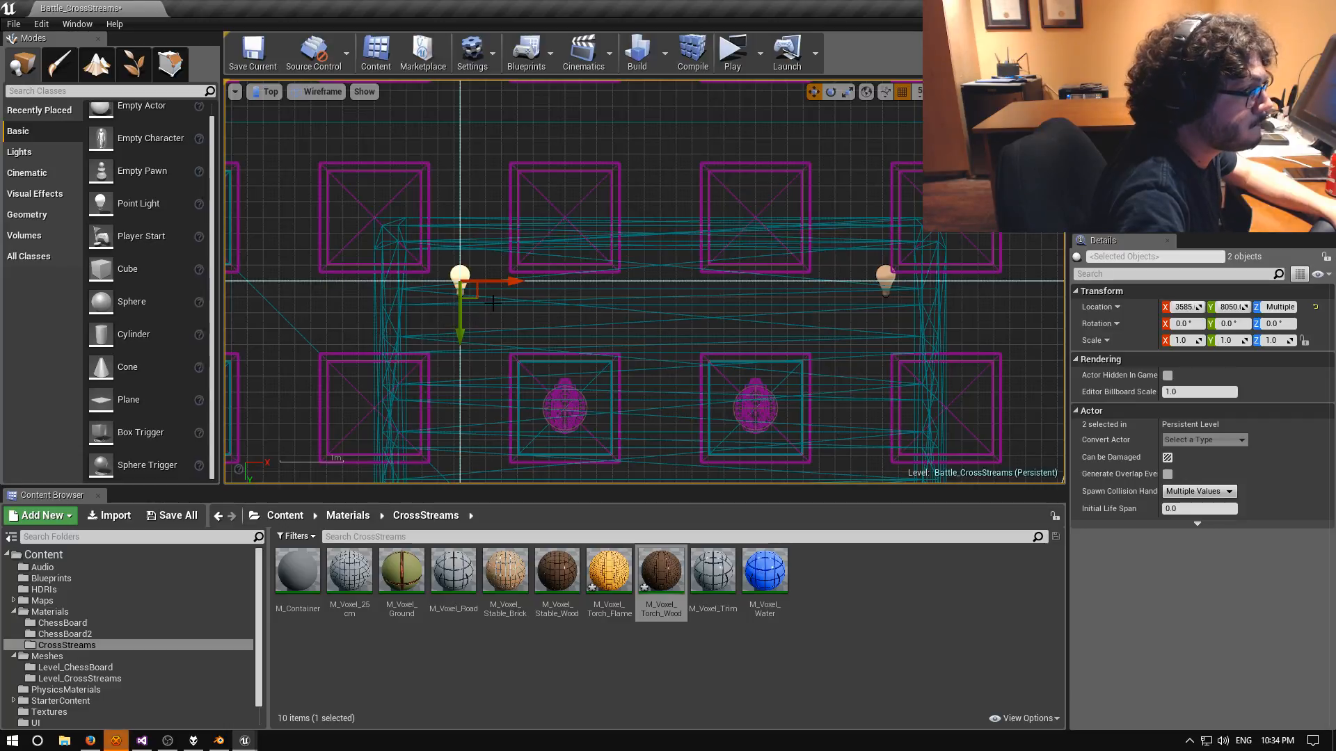
# Move the torch and its light closer to the pit wall at X 3550 and return to the perspective view.
pyautogui.moveTo(495, 307); pyautogui.dragTo(629, 321, button='right')
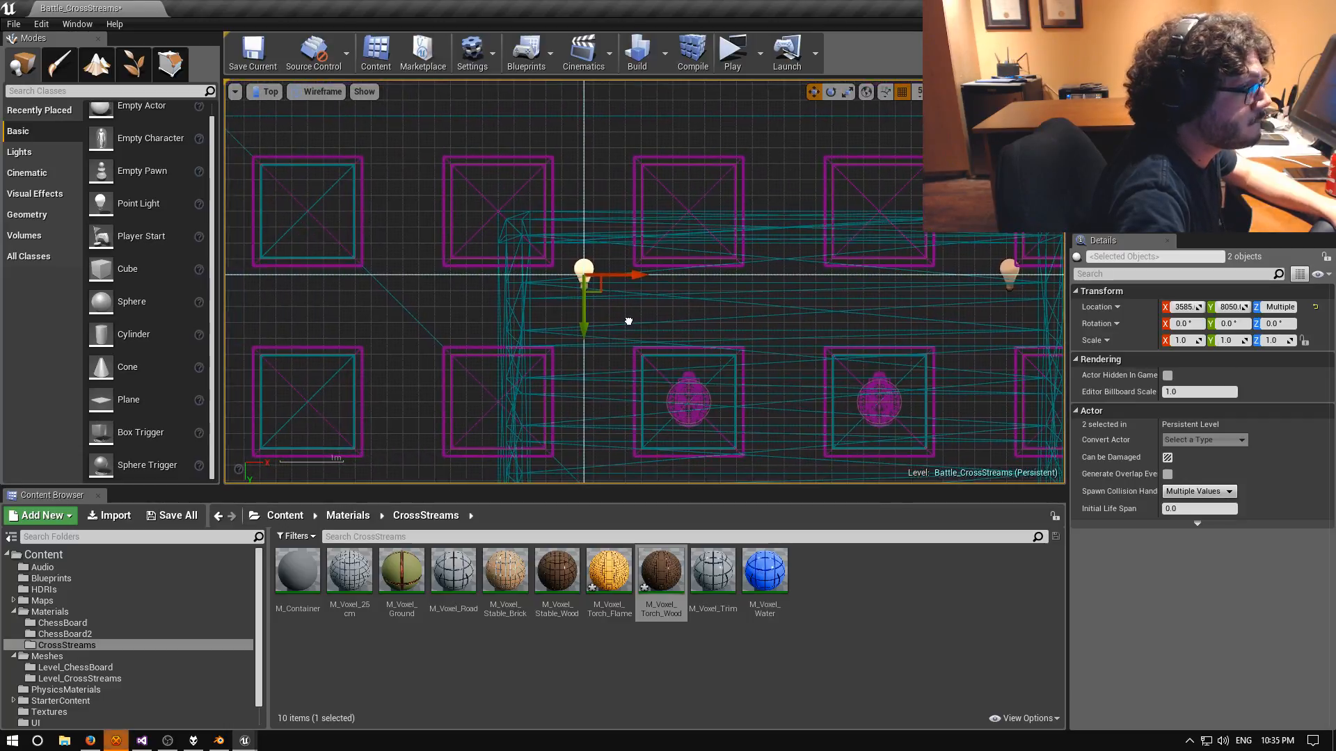
pyautogui.moveTo(628, 278)
pyautogui.mouseDown()
pyautogui.moveTo(584, 277)
pyautogui.moveTo(610, 277)
pyautogui.mouseUp()
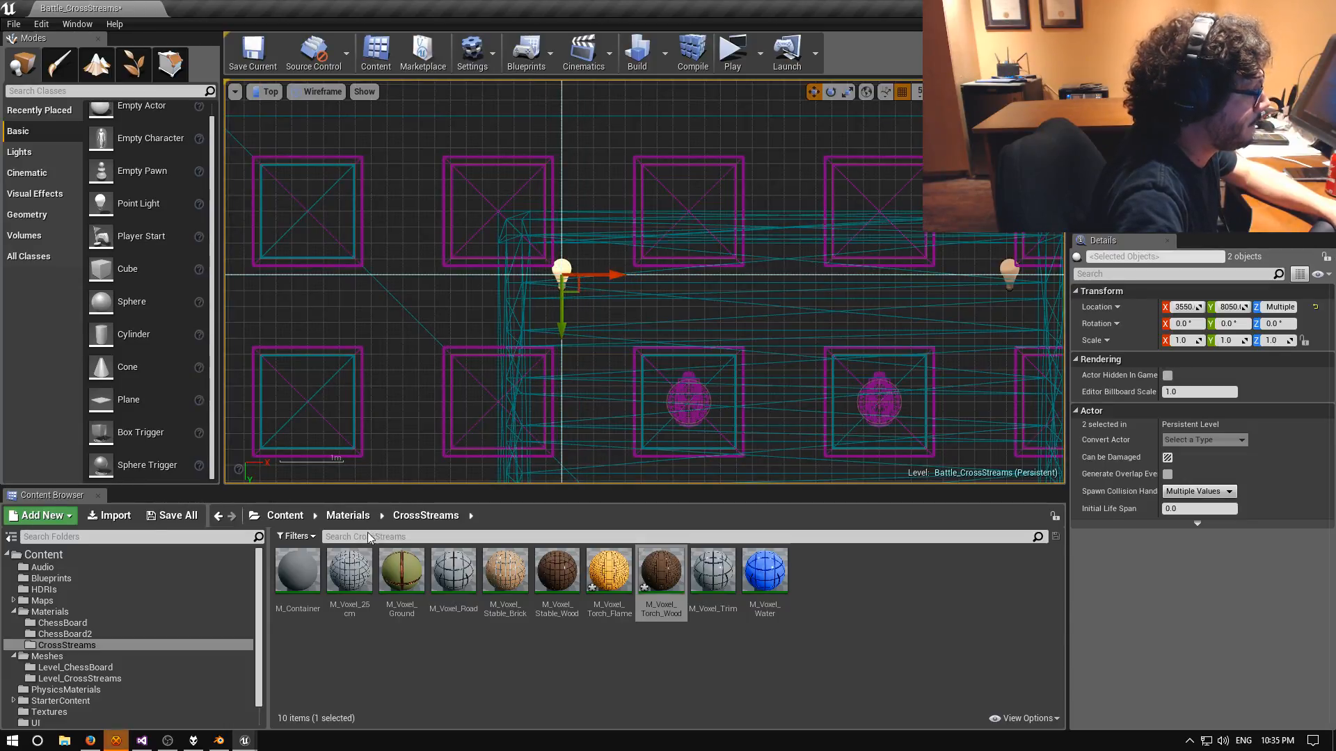
pyautogui.click(270, 93)
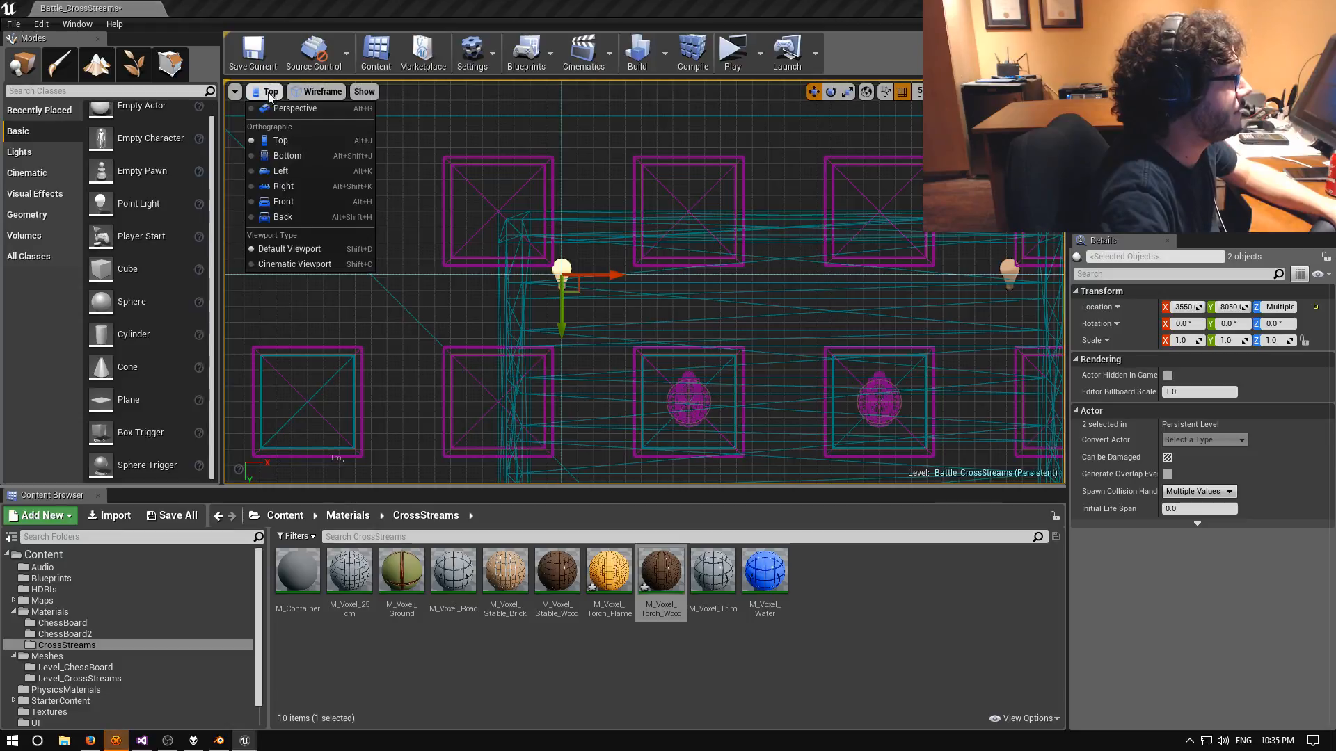
pyautogui.click(293, 108)
# Try to duplicate both torches with their point lights across the pit along Y to Y 8485.
pyautogui.moveTo(459, 229); pyautogui.dragTo(487, 324, button='right')
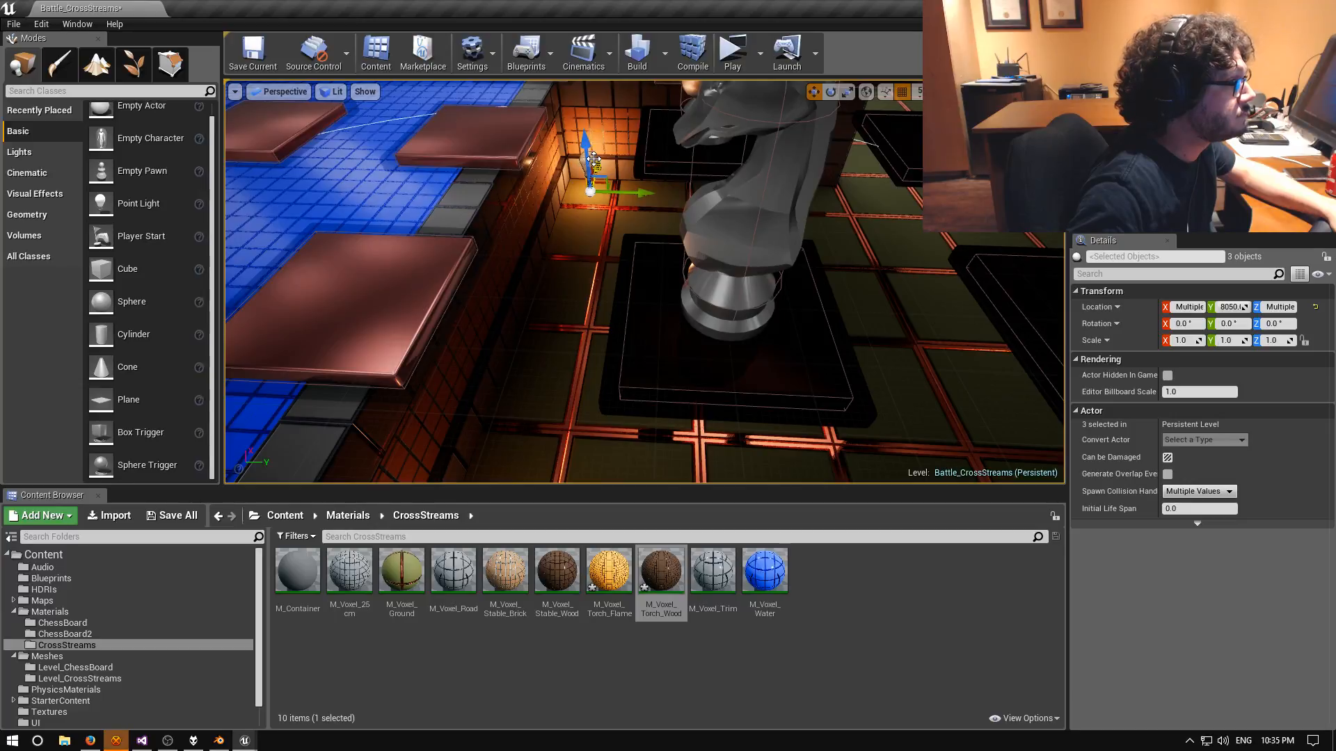
pyautogui.keyDown('ctrl'); pyautogui.click(592, 155); pyautogui.keyUp('ctrl')
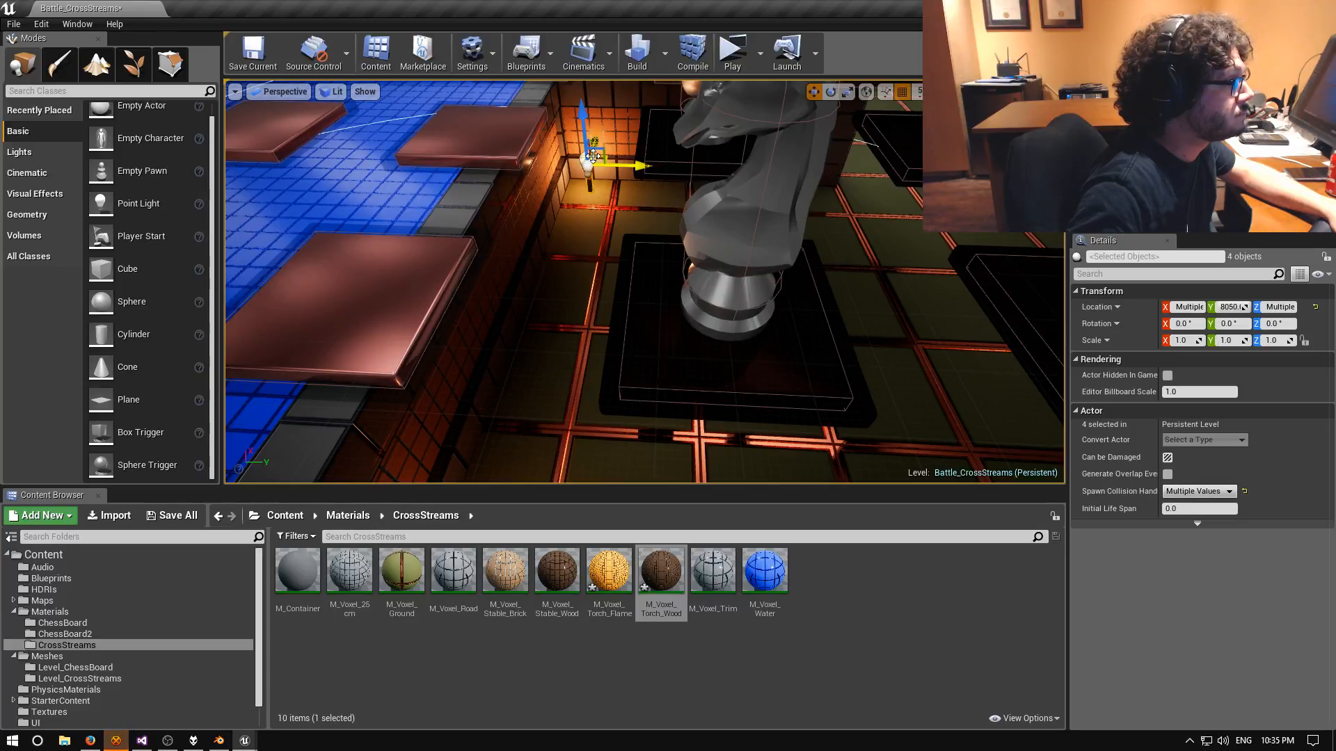
pyautogui.moveTo(592, 167); pyautogui.dragTo(498, 146, button='right')
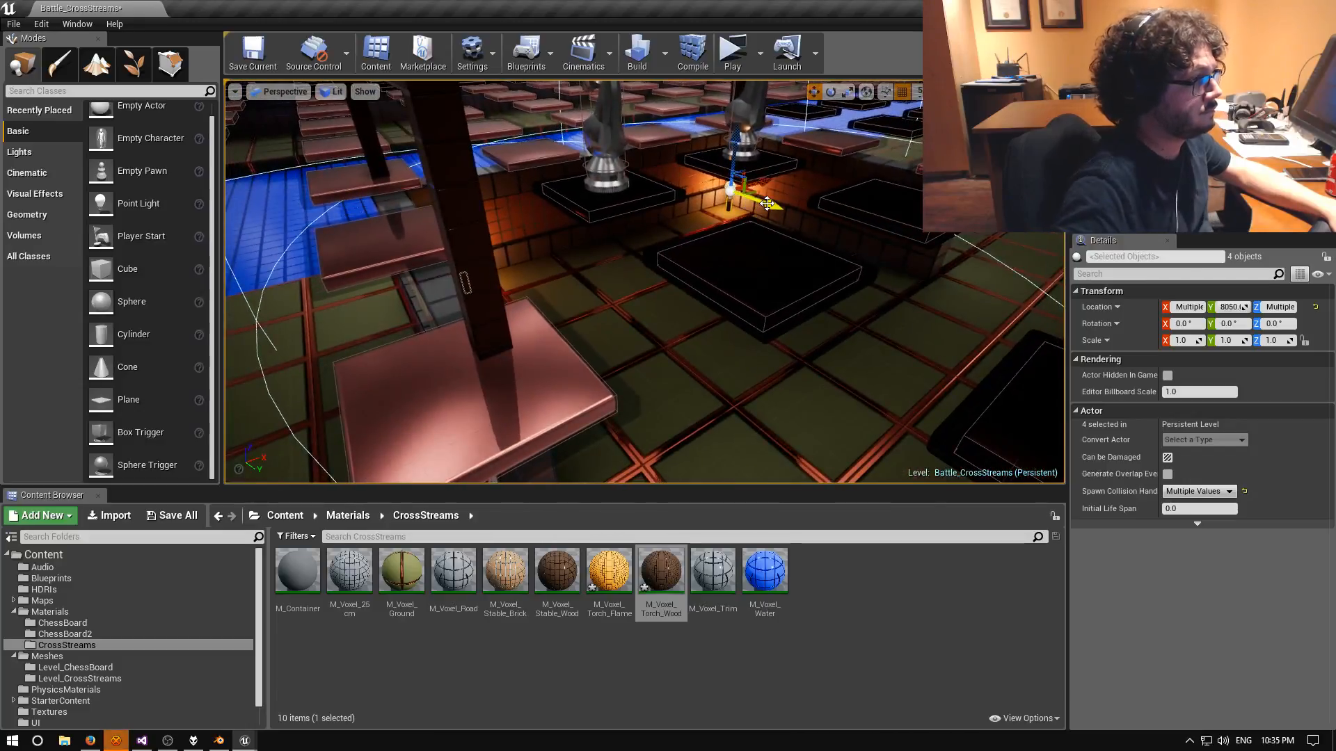
pyautogui.keyDown('alt'); pyautogui.moveTo(771, 205); pyautogui.dragTo(894, 246); pyautogui.keyUp('alt')
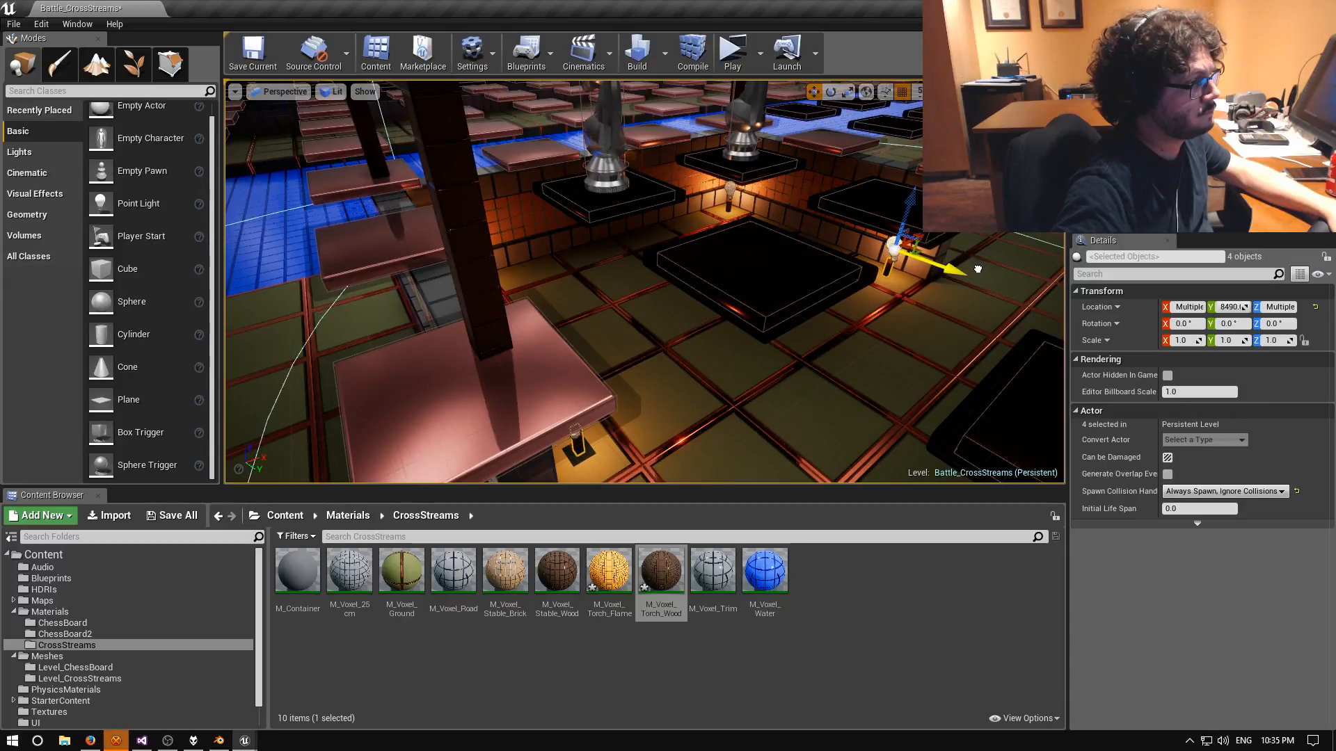
pyautogui.moveTo(972, 268)
pyautogui.mouseDown(button='right')
pyautogui.moveTo(991, 273)
pyautogui.moveTo(912, 191)
pyautogui.moveTo(974, 236)
pyautogui.moveTo(1009, 240)
pyautogui.moveTo(967, 237)
pyautogui.moveTo(985, 233)
pyautogui.moveTo(946, 191)
pyautogui.moveTo(995, 244)
pyautogui.moveTo(976, 243)
pyautogui.mouseUp(button='right')
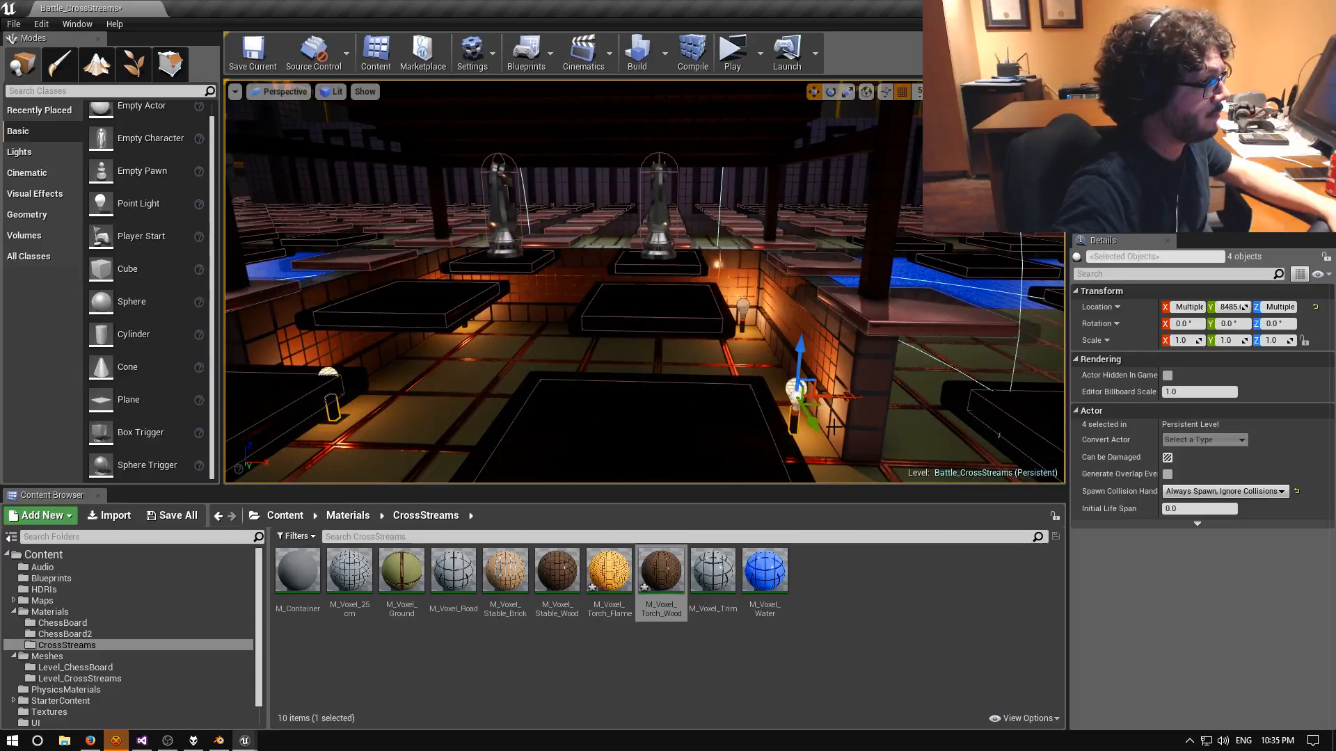
pyautogui.press('Escape')
# Set the source radius of the point light at X 4255, Y 8050 to 10.
pyautogui.moveTo(833, 427)
pyautogui.mouseDown(button='right')
pyautogui.moveTo(833, 389)
pyautogui.moveTo(840, 436)
pyautogui.mouseUp(button='right')
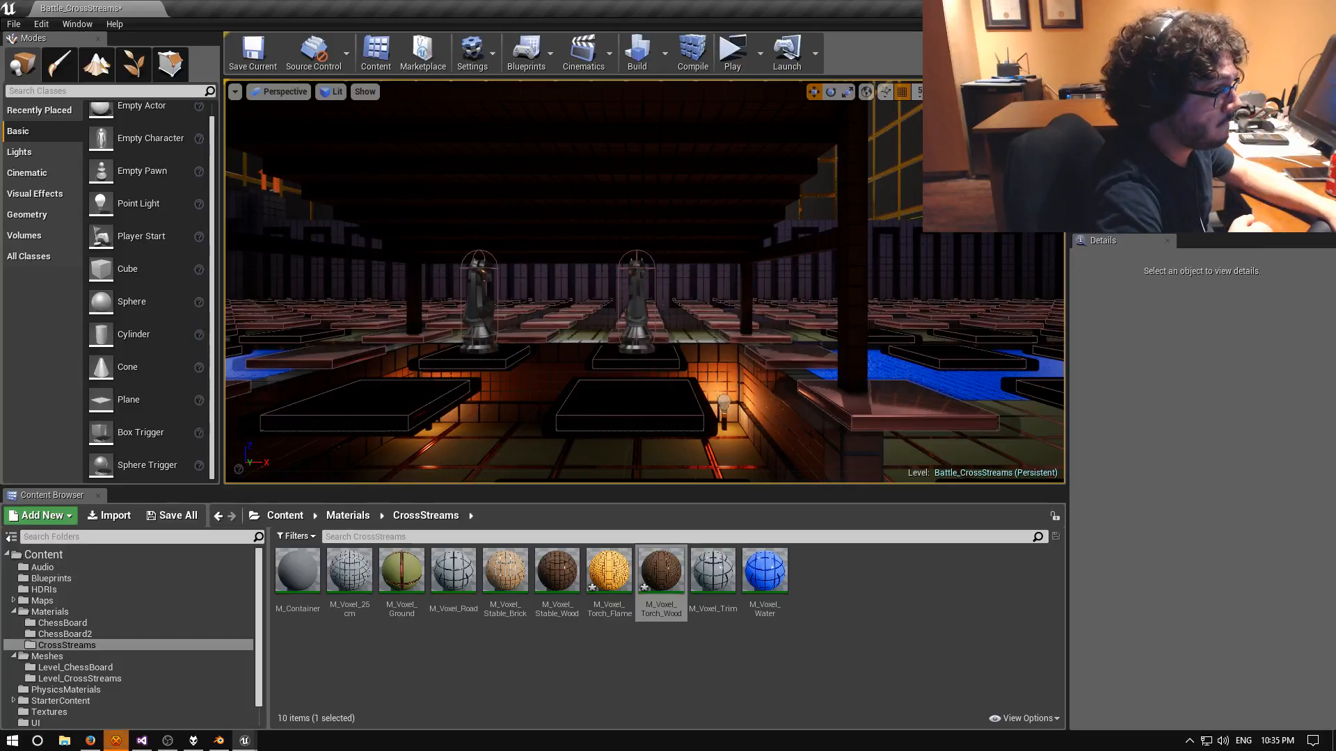
pyautogui.click(725, 407)
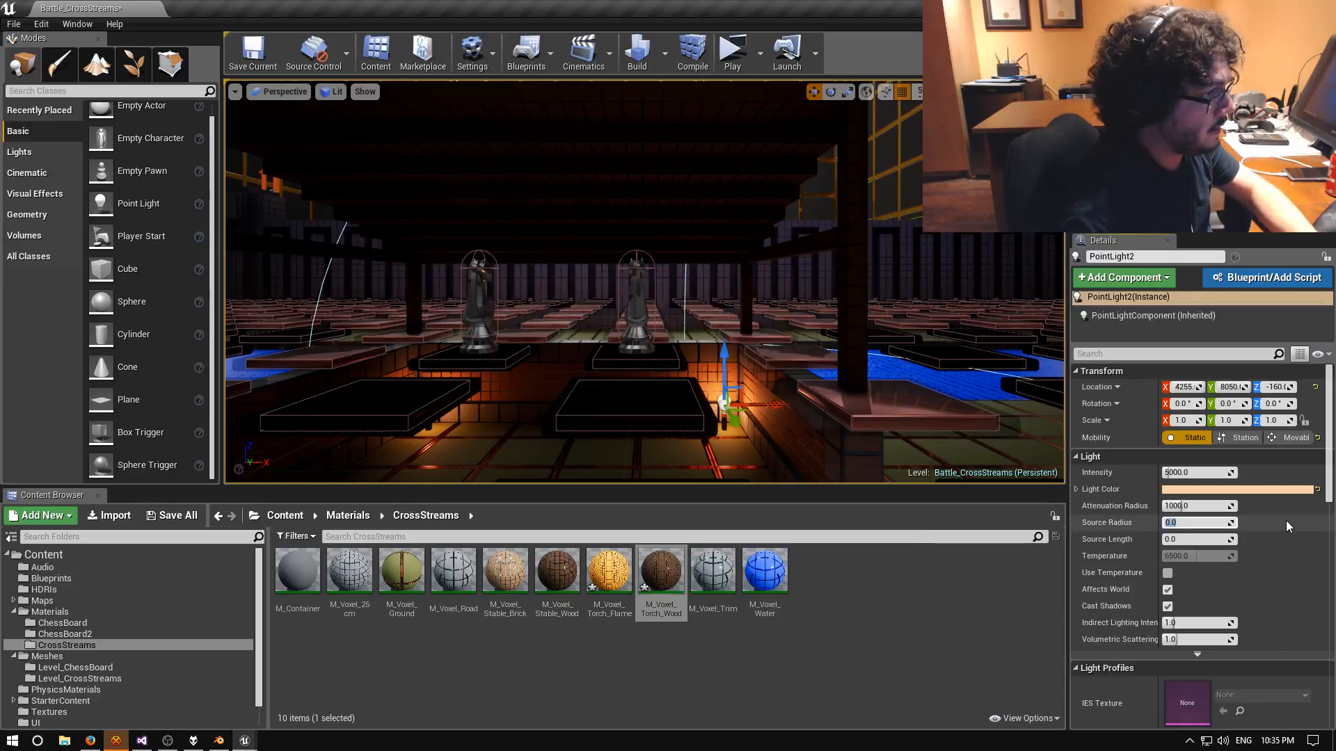
pyautogui.write('10')
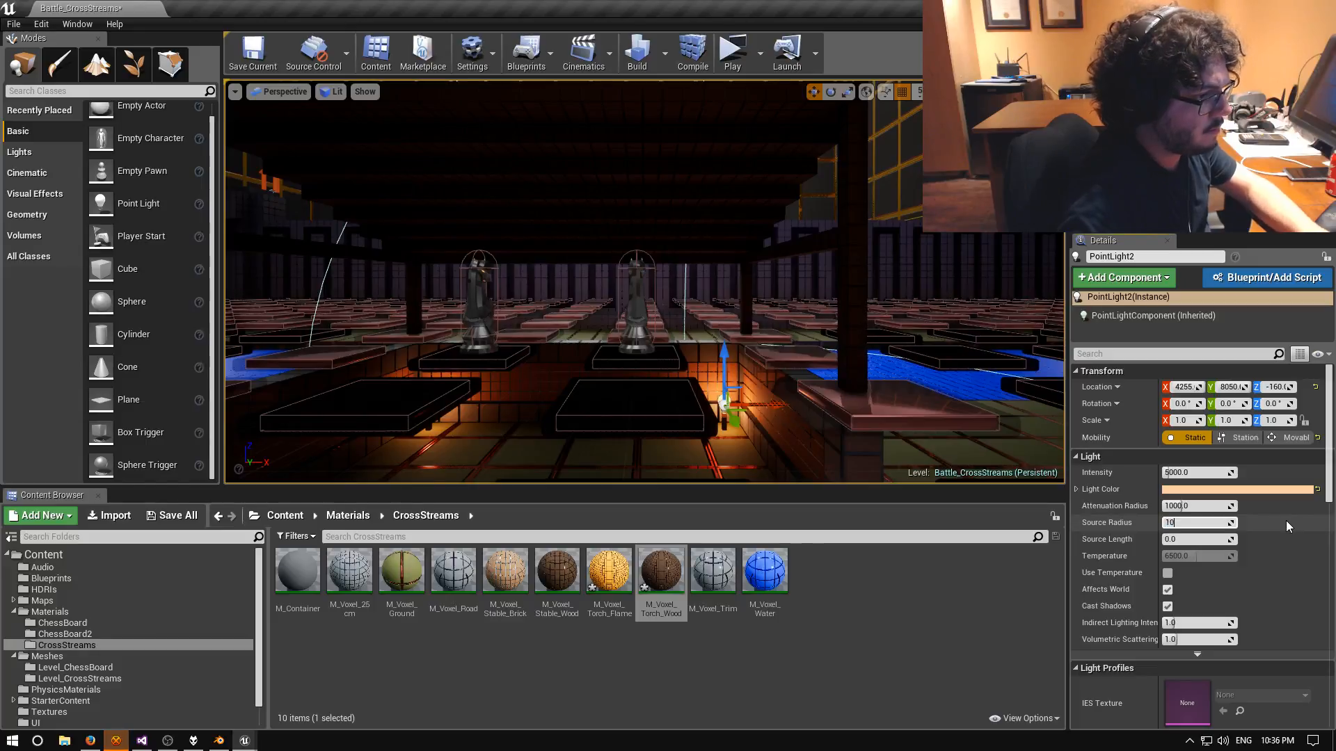
pyautogui.press('Return')
# Set the source radius of the point light at X 3550, Y 8050 to 10.
pyautogui.moveTo(792, 455); pyautogui.dragTo(739, 482, button='right')
pyautogui.press('w')
pyautogui.press('w')
pyautogui.press('a')
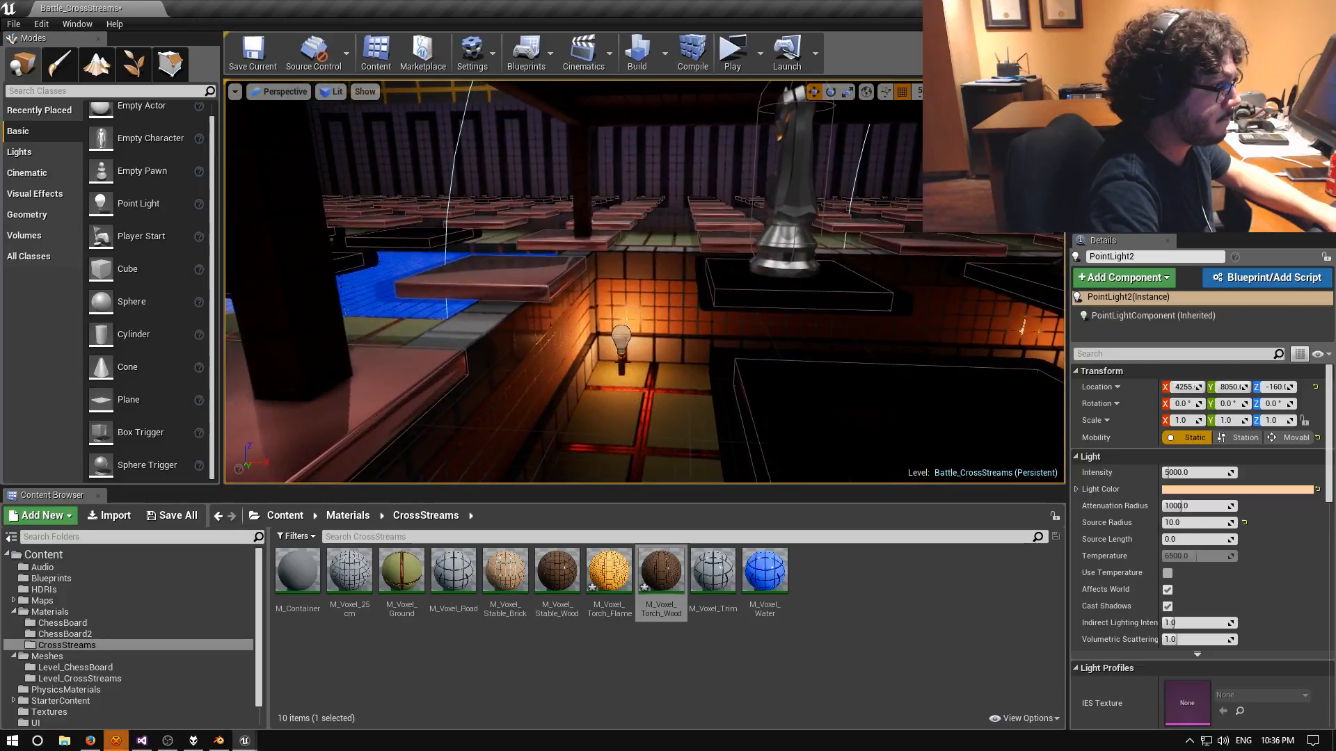
pyautogui.click(621, 340)
pyautogui.click(1194, 521)
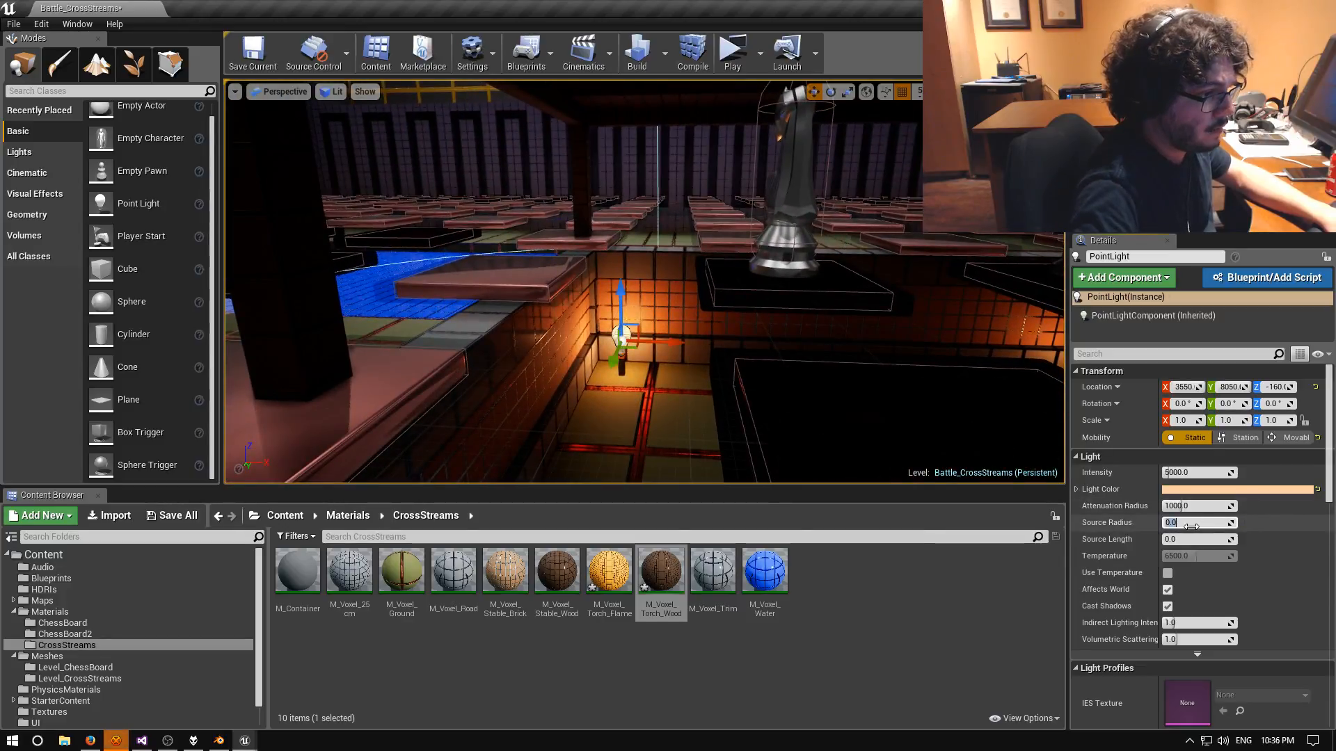
pyautogui.write('10')
pyautogui.press('Return')
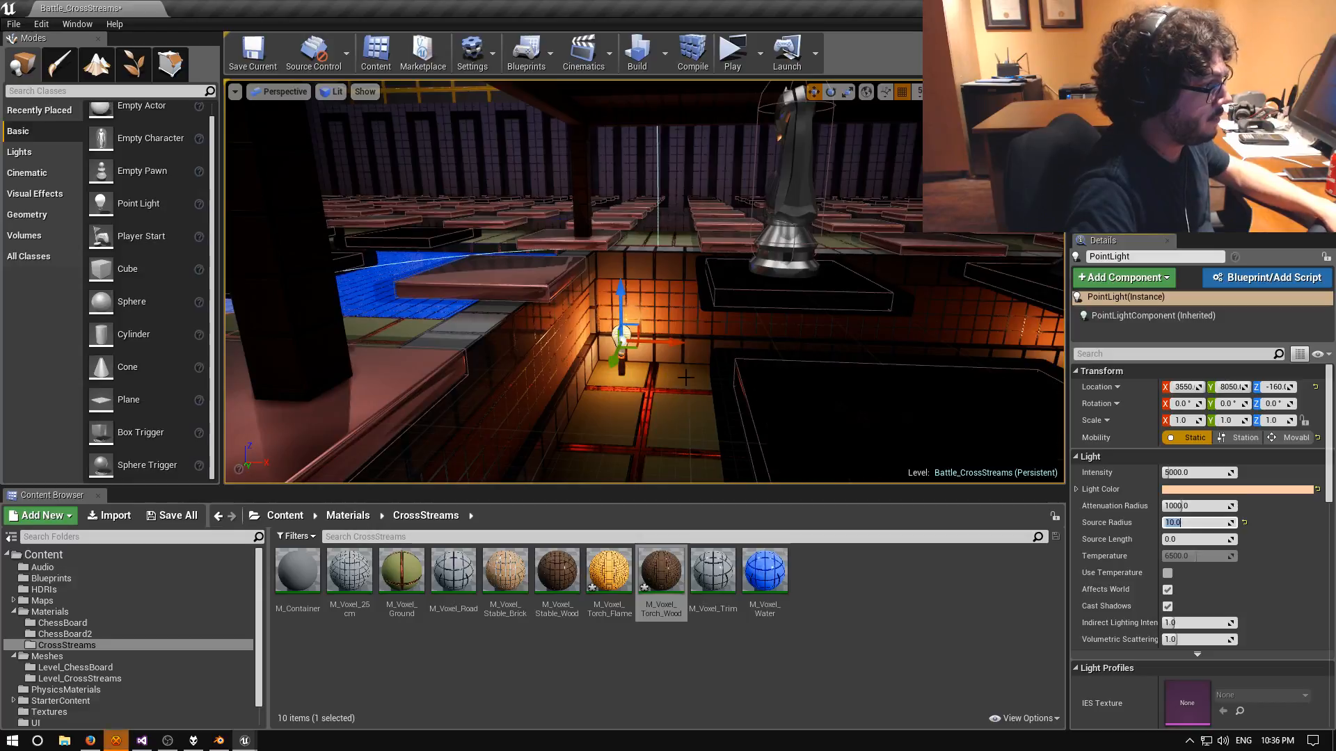
# Build the level's lighting, check the progress in Swarm Agent and dismiss the message log.
pyautogui.press('s')
pyautogui.moveTo(786, 389); pyautogui.dragTo(800, 399, button='right')
pyautogui.press('d')
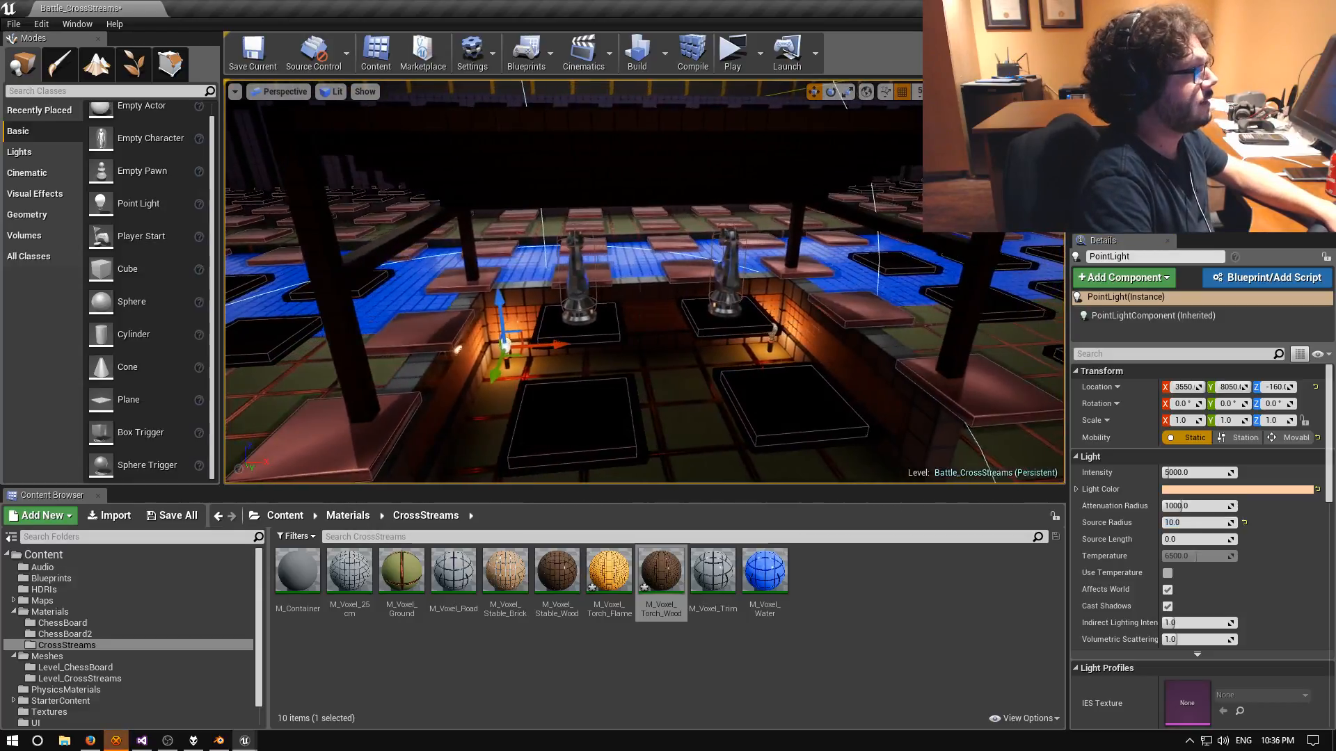
pyautogui.click(644, 55)
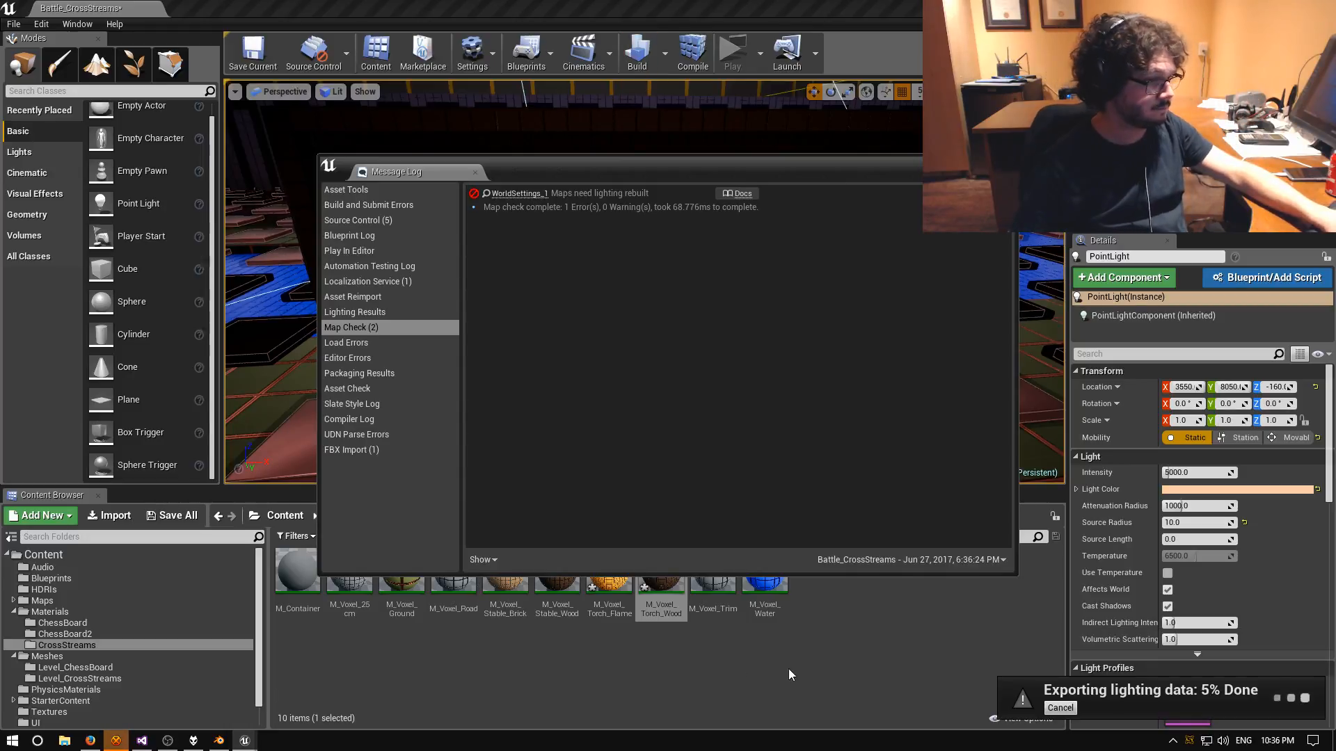
pyautogui.doubleClick(1190, 740)
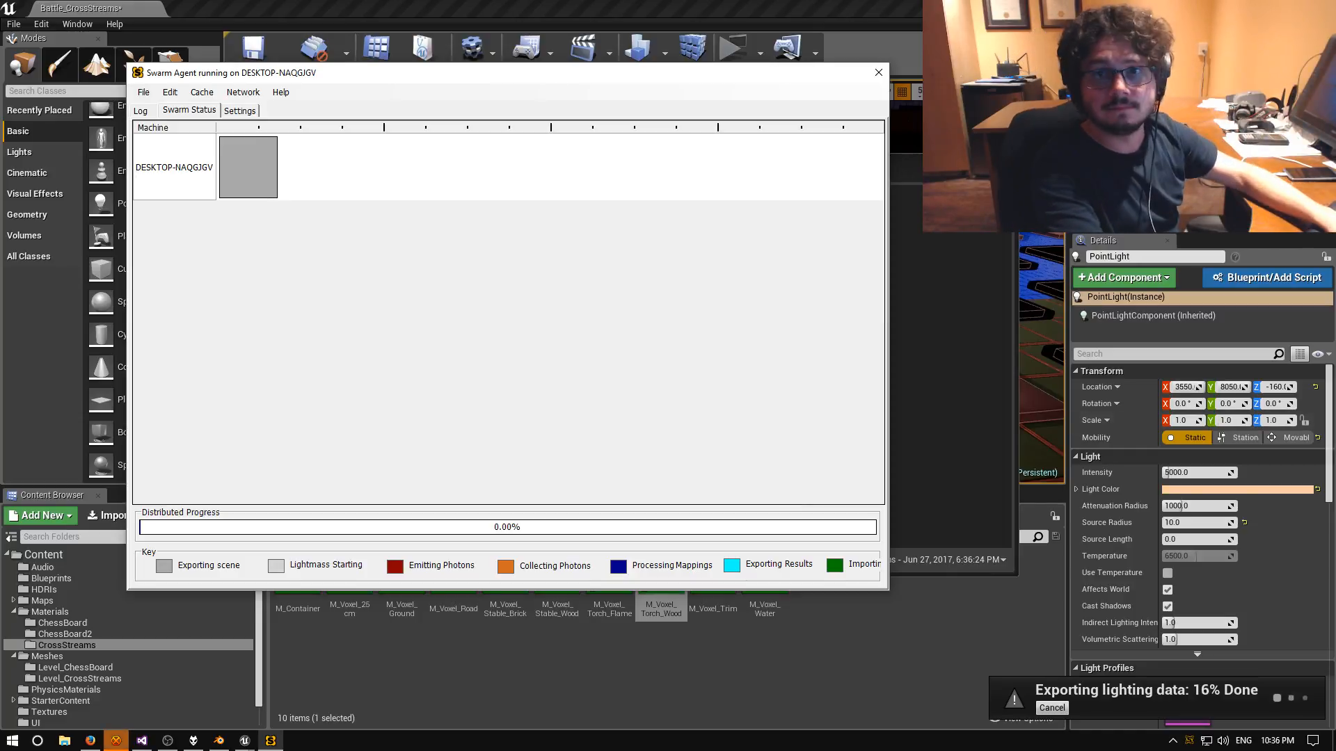
pyautogui.click(881, 7)
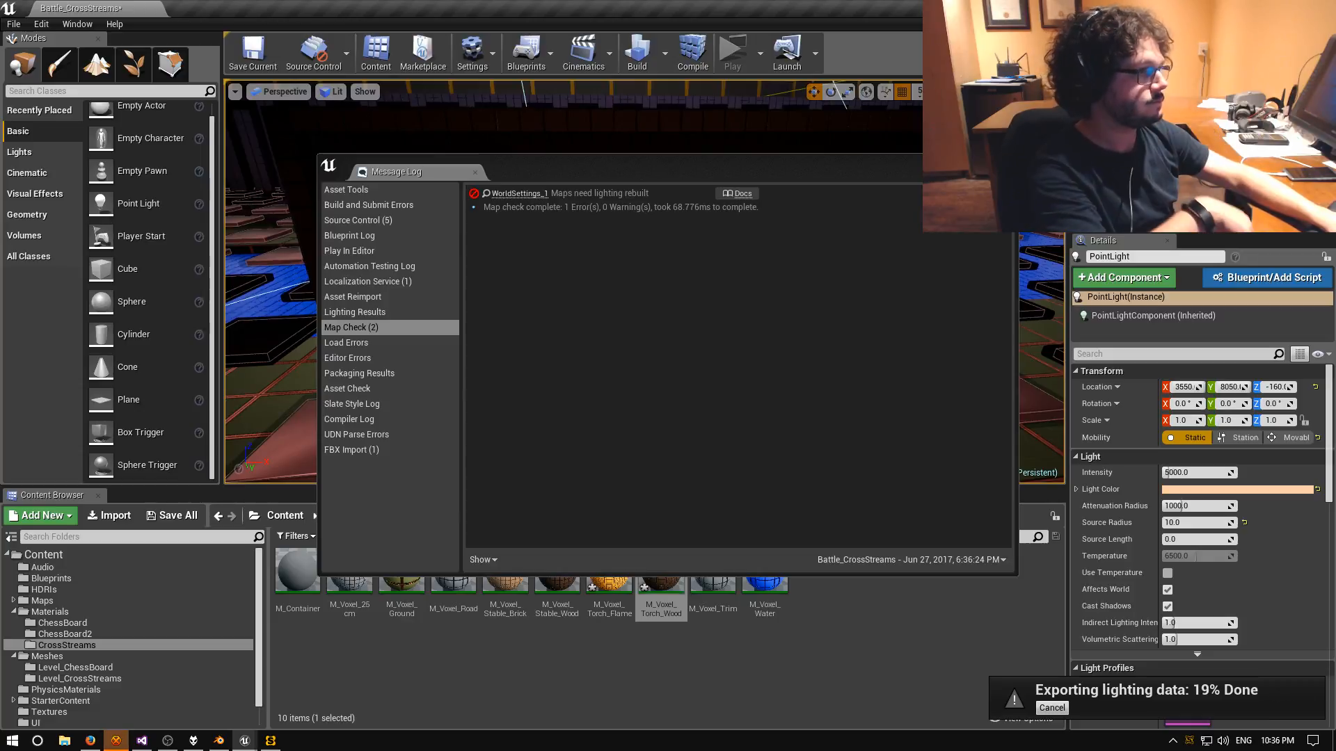
pyautogui.click(1006, 162)
# Inspect the torch light in the pit's corners from several angles and cancel the running lighting build.
pyautogui.moveTo(644, 292); pyautogui.dragTo(501, 270, button='right')
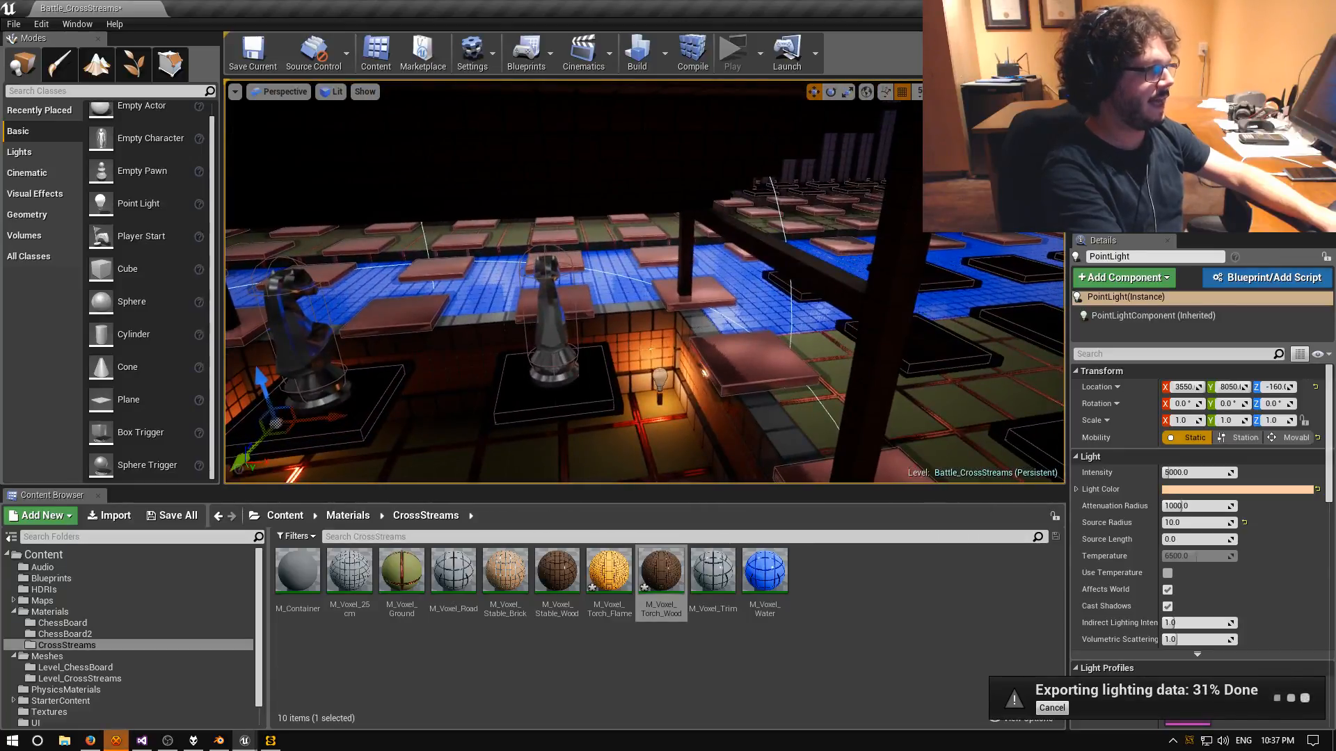
pyautogui.moveTo(957, 309); pyautogui.dragTo(877, 342, button='right')
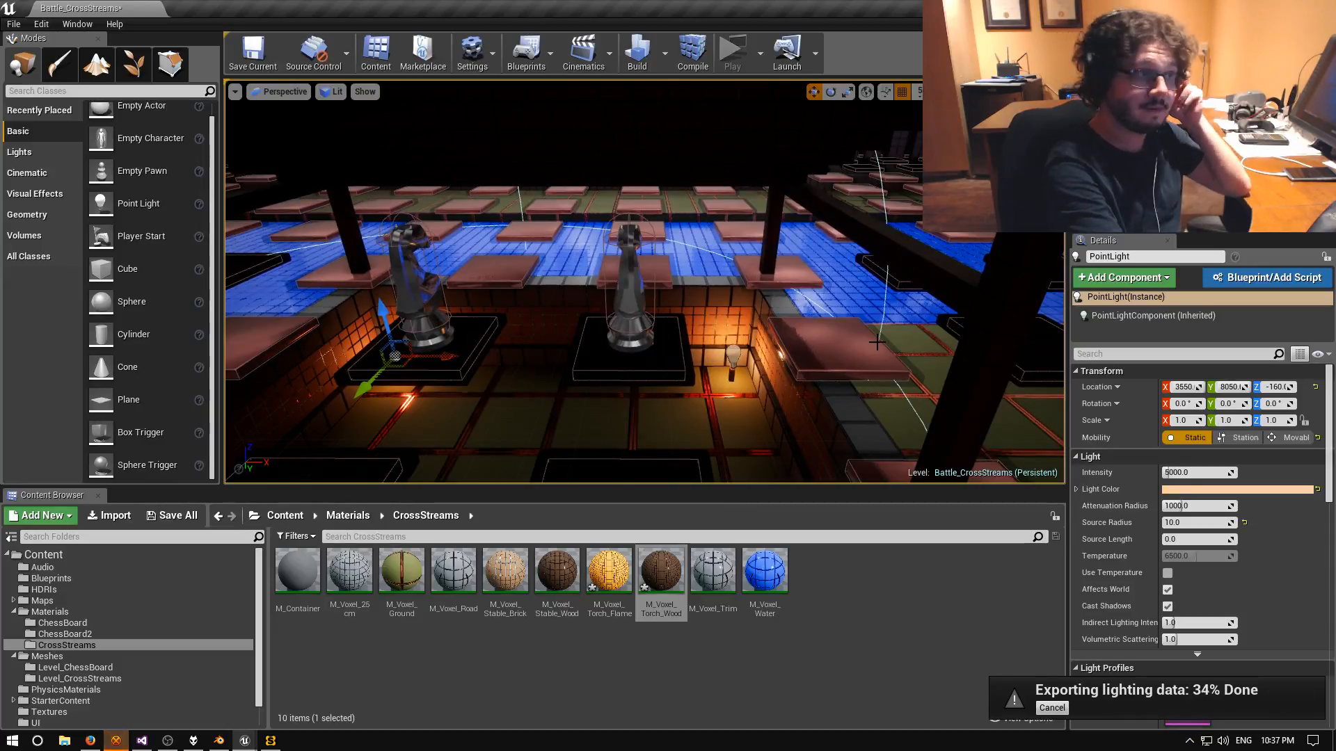
pyautogui.moveTo(877, 343); pyautogui.dragTo(765, 303, button='right')
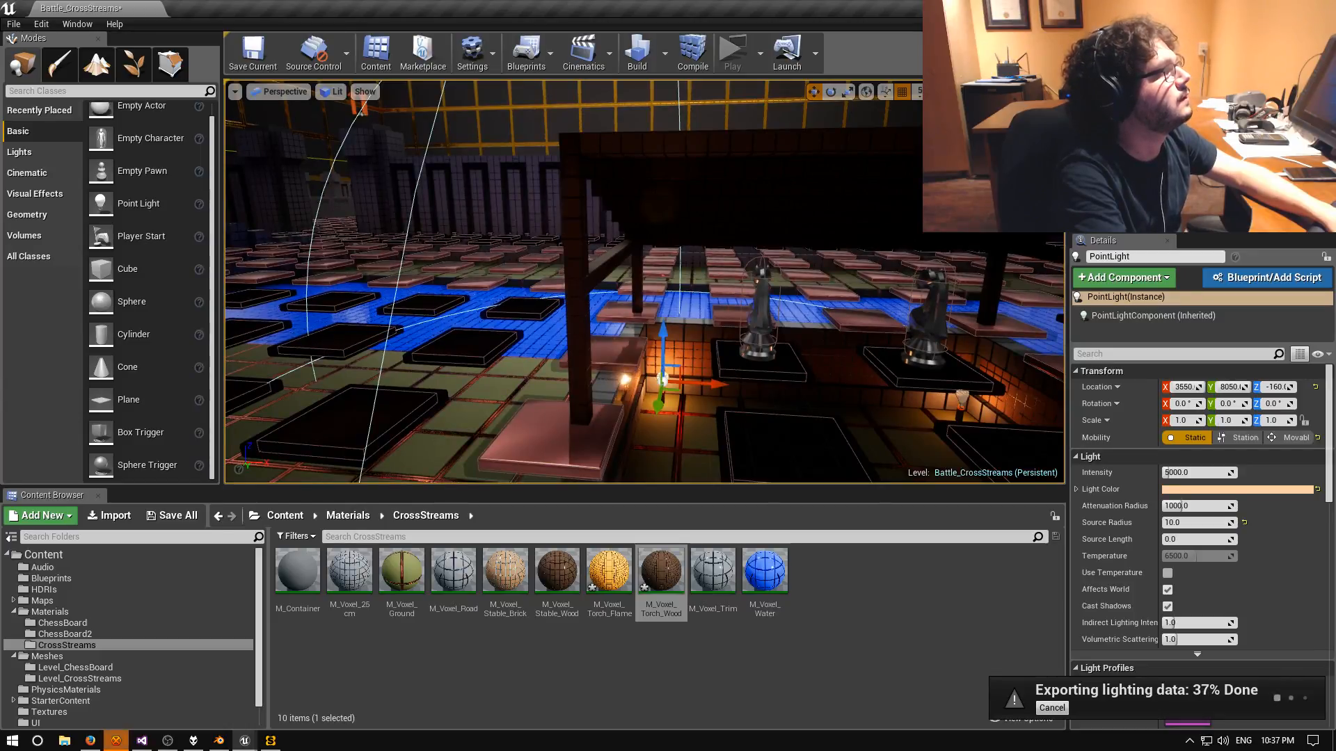
pyautogui.moveTo(765, 303); pyautogui.dragTo(803, 304, button='right')
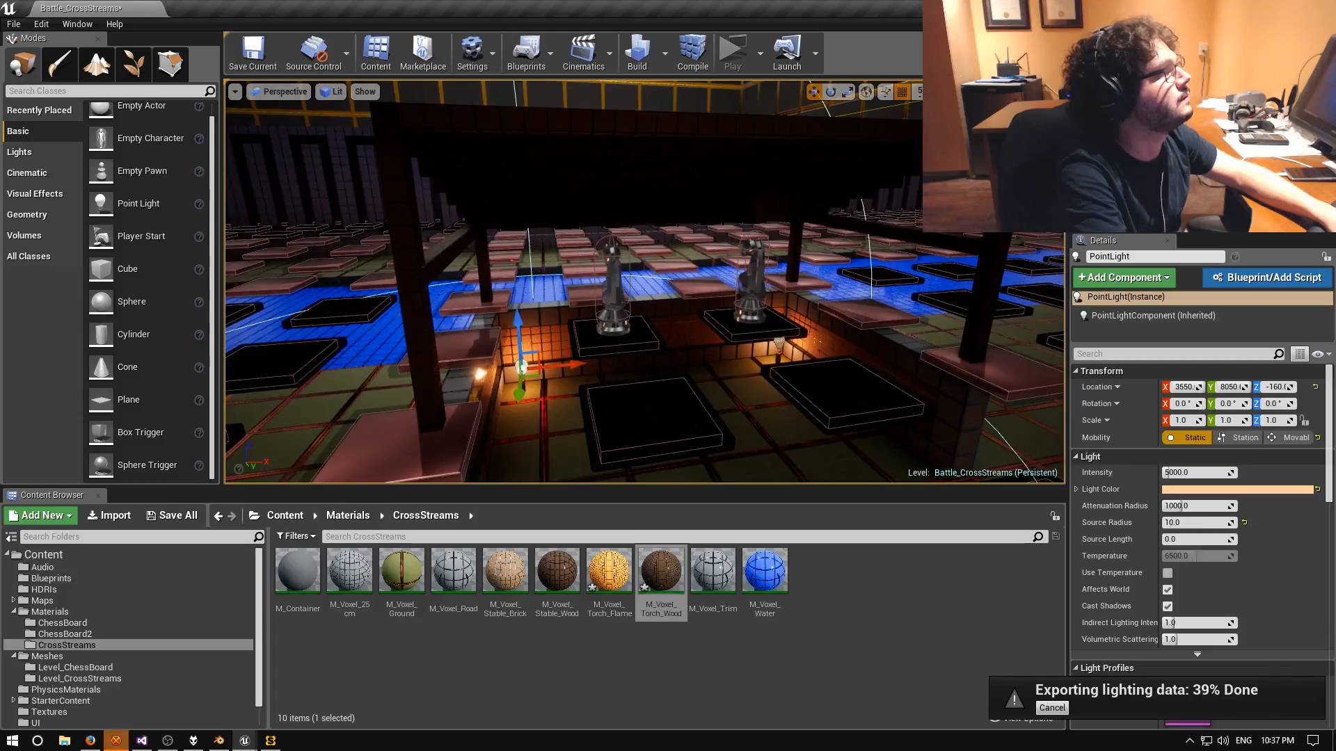
pyautogui.moveTo(804, 303); pyautogui.dragTo(821, 310, button='right')
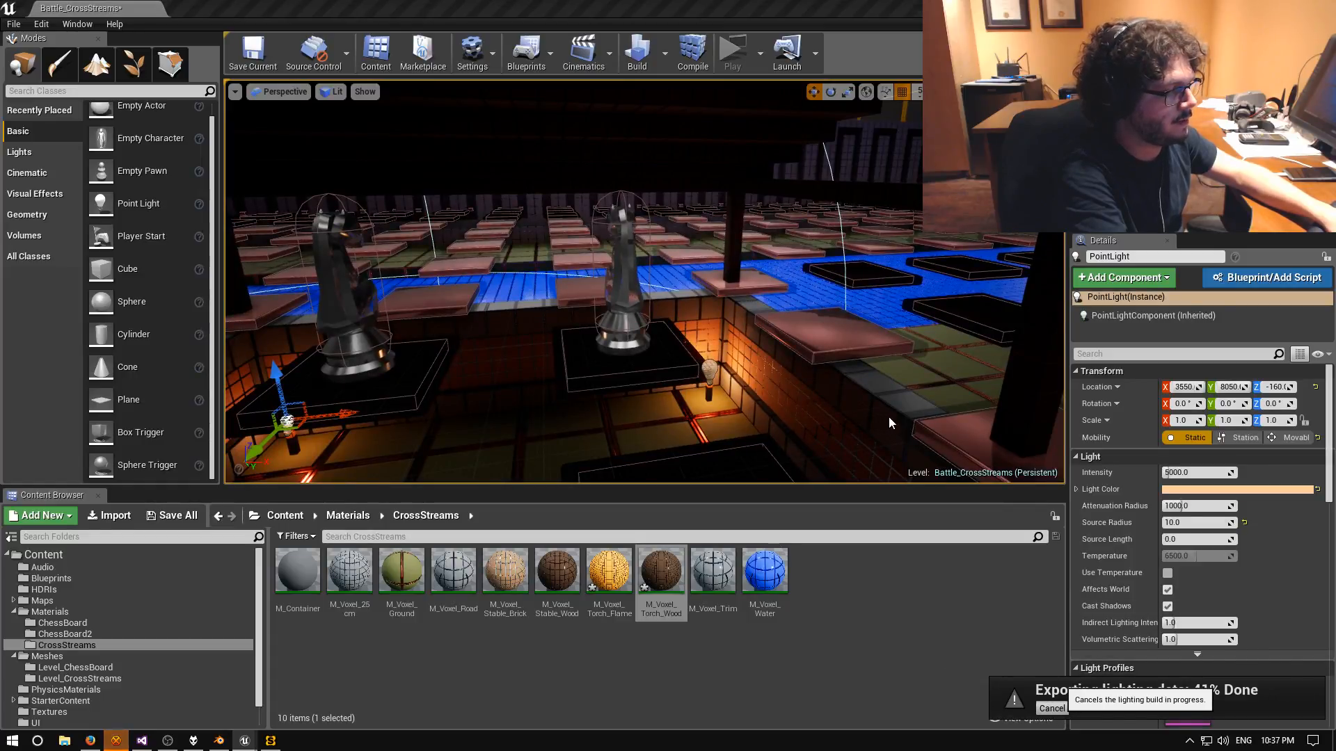
# Select the torch and its point light at X 3550, Y 8050 and move them beside the stable's roof post at about X 3495, Y 8515.
pyautogui.moveTo(889, 421); pyautogui.dragTo(793, 423, button='right')
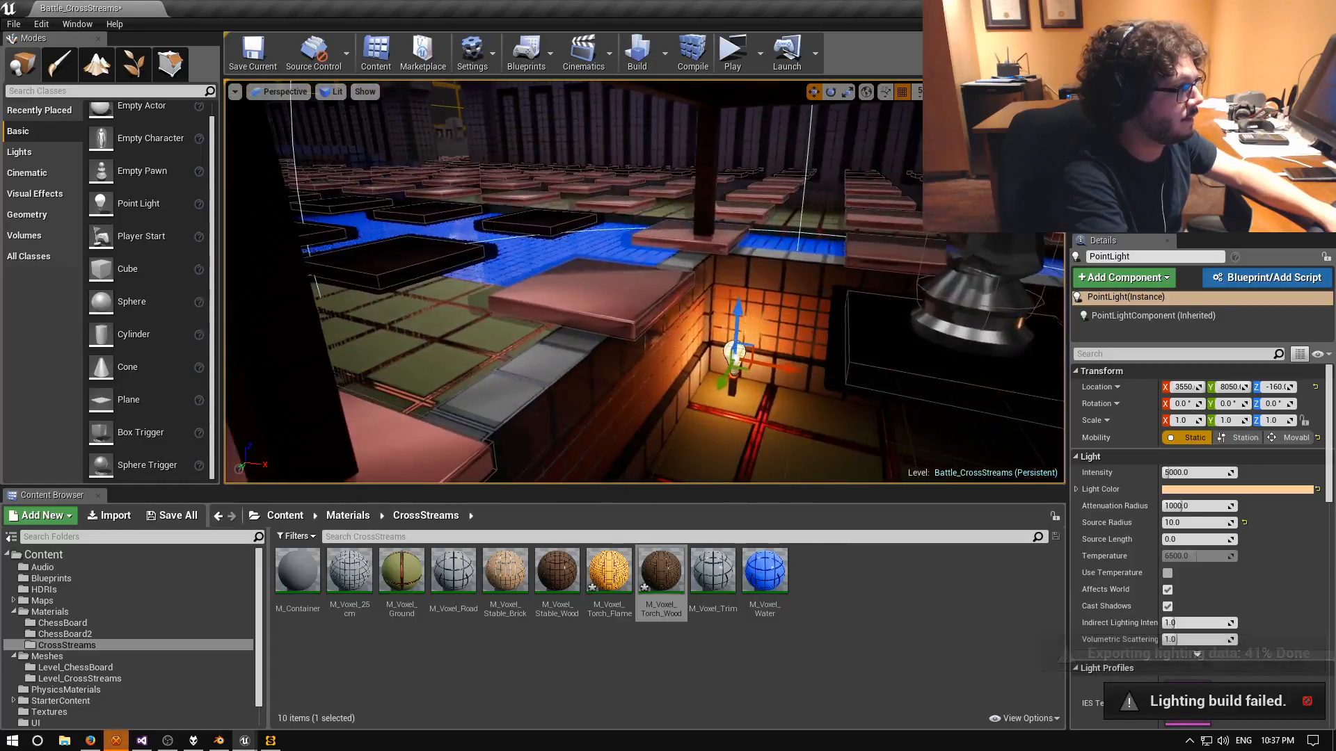
pyautogui.click(743, 356)
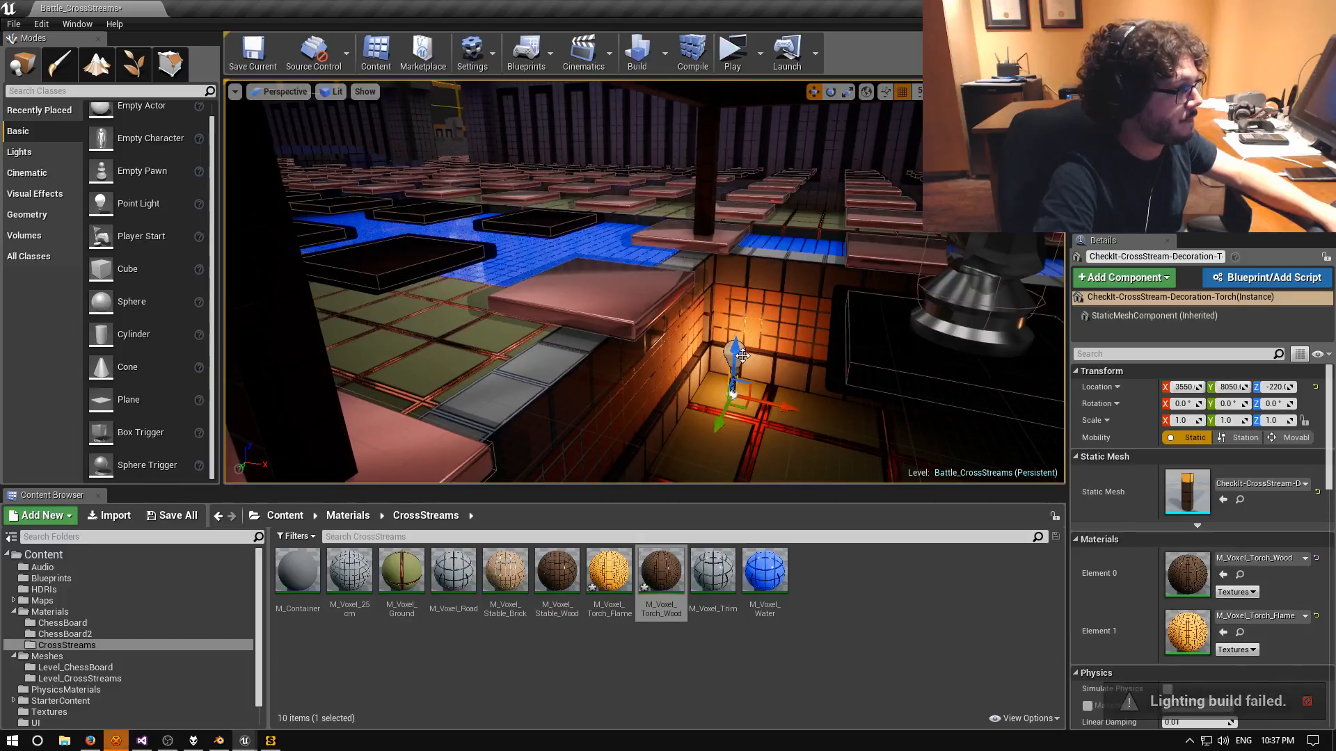
pyautogui.keyDown('ctrl'); pyautogui.click(730, 355); pyautogui.keyUp('ctrl')
pyautogui.moveTo(730, 355)
pyautogui.mouseDown(button='right')
pyautogui.moveTo(679, 407)
pyautogui.moveTo(732, 337)
pyautogui.mouseUp(button='right')
pyautogui.press('s')
pyautogui.moveTo(729, 339); pyautogui.dragTo(543, 436)
# Raise the selected torch and point light out of the pit to the upper part of the roof post.
pyautogui.moveTo(631, 400); pyautogui.dragTo(628, 271)
pyautogui.press('a')
pyautogui.press('w')
pyautogui.moveTo(628, 272); pyautogui.dragTo(681, 184, button='right')
pyautogui.press('s')
pyautogui.moveTo(682, 324); pyautogui.dragTo(632, 275, button='right')
pyautogui.press('q')
pyautogui.press('w')
pyautogui.press('w')
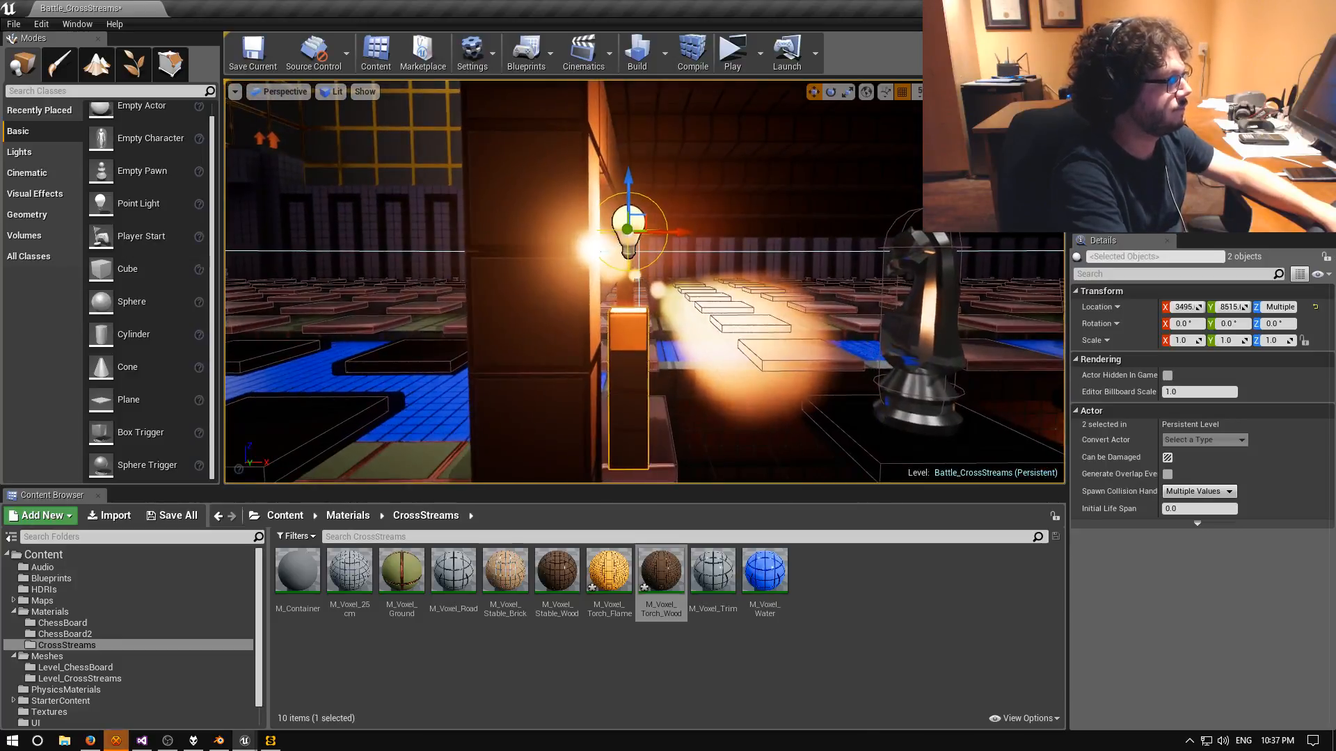
pyautogui.moveTo(628, 181); pyautogui.dragTo(629, 101)
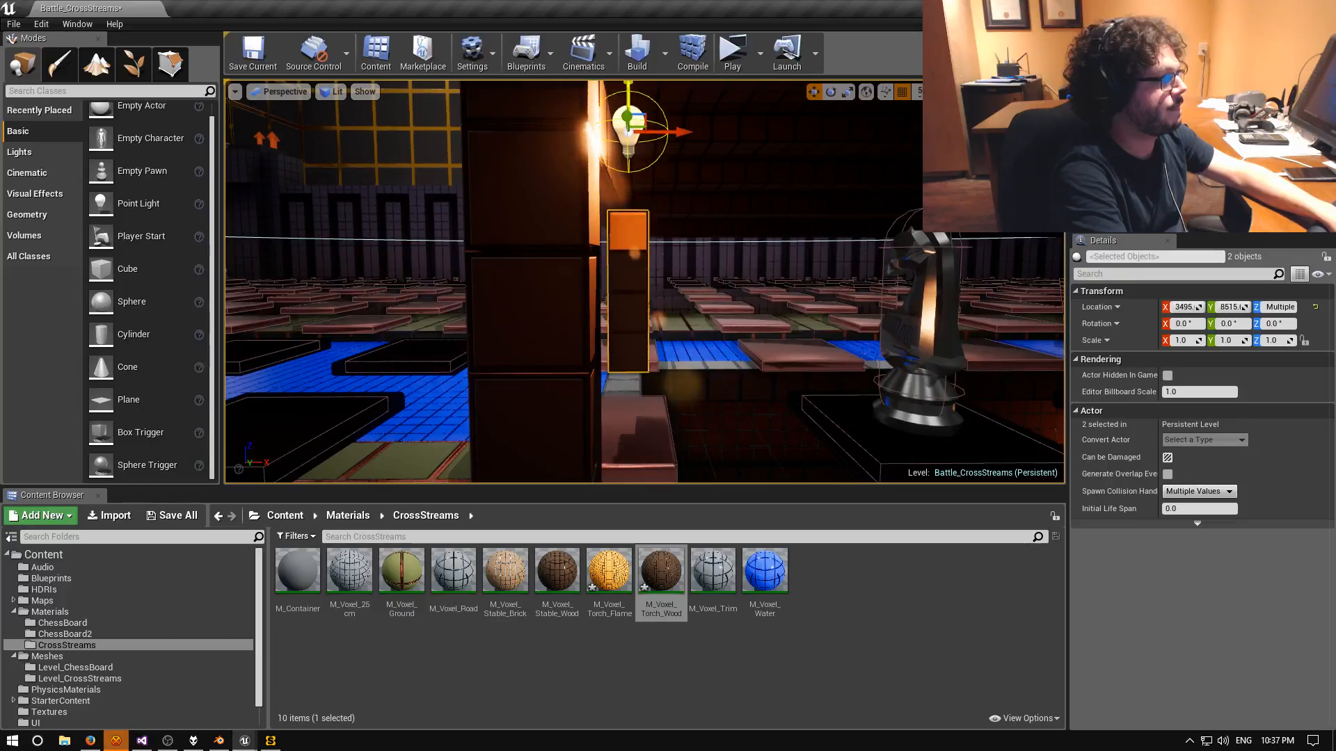
pyautogui.moveTo(629, 102); pyautogui.dragTo(629, 154, button='right')
pyautogui.press('e')
pyautogui.press('s')
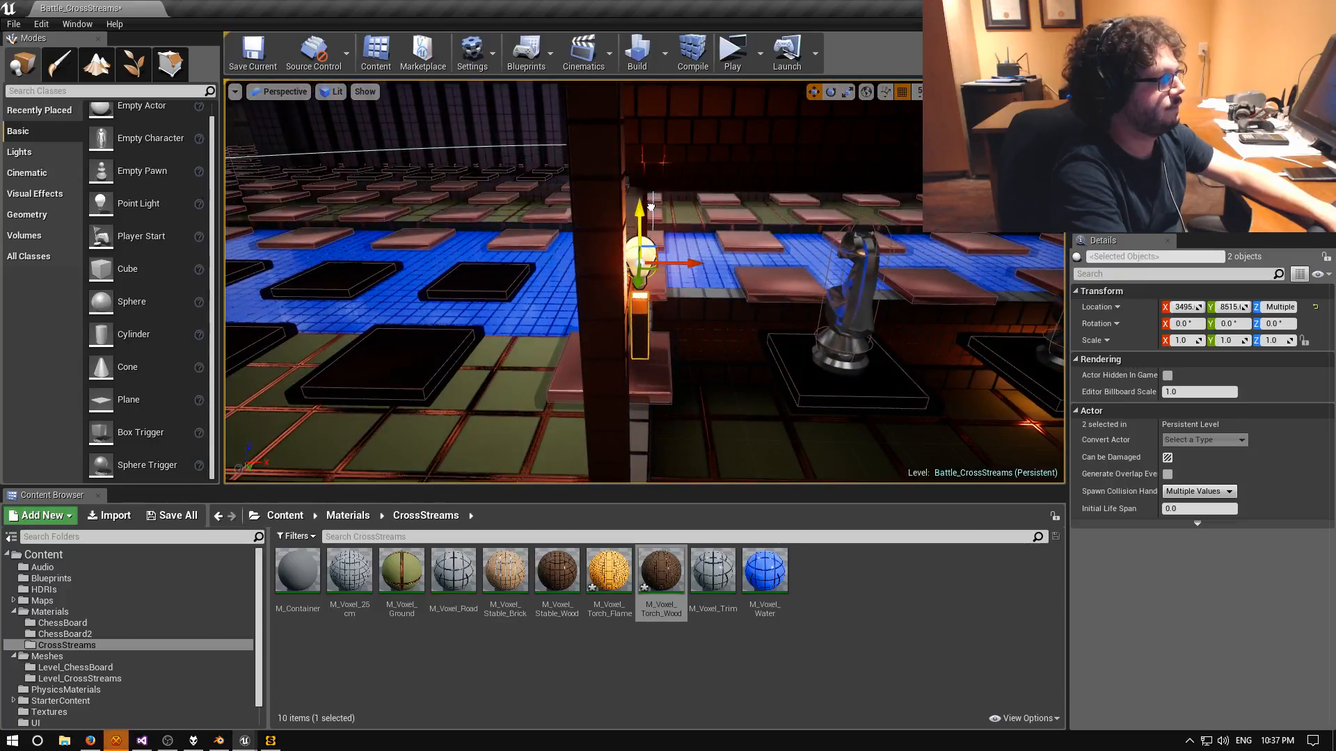
# Center the raised torch and point light on the roof post's inner face at Y 8525.
pyautogui.moveTo(650, 222); pyautogui.dragTo(435, 202, button='right')
pyautogui.press('d')
pyautogui.press('a')
pyautogui.press('w')
pyautogui.press('d')
pyautogui.press('w')
pyautogui.moveTo(587, 181); pyautogui.dragTo(555, 181)
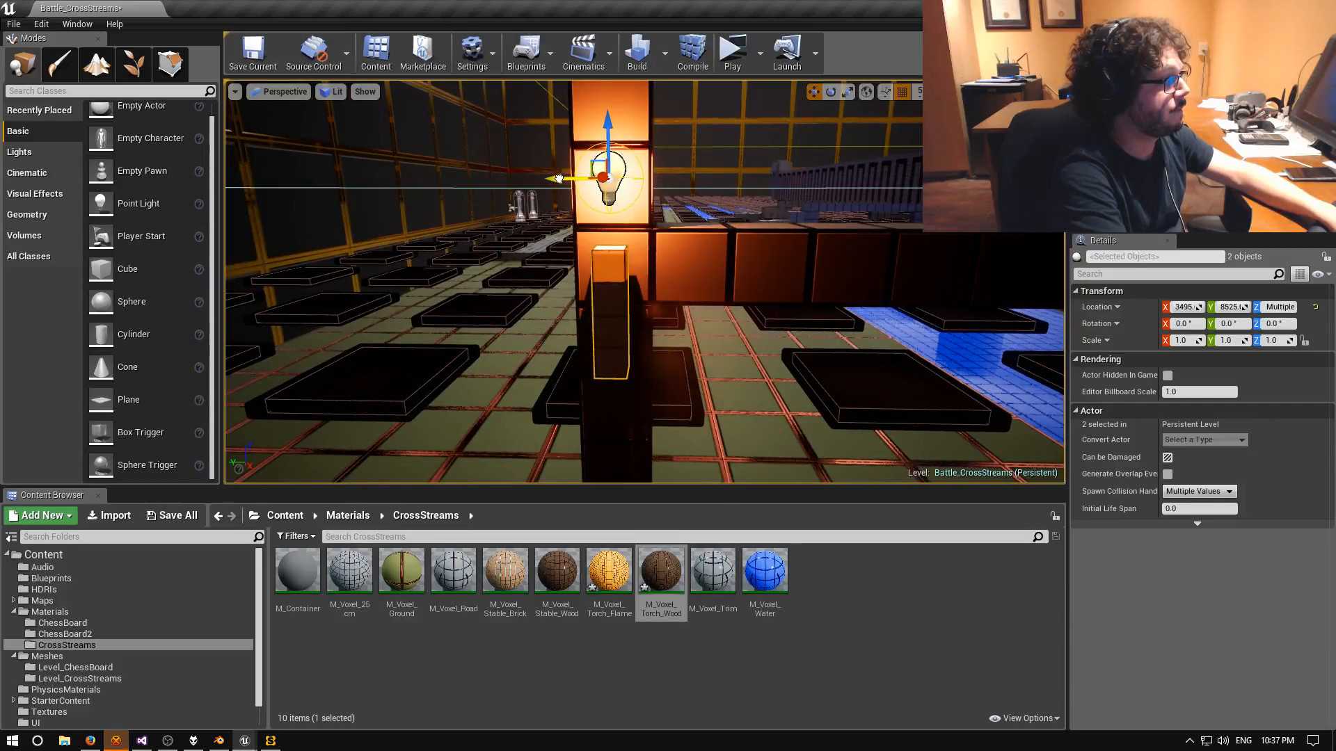
# Set the torch and point light against the roof post at X 3500.
pyautogui.moveTo(556, 181); pyautogui.dragTo(752, 191, button='right')
pyautogui.press('a')
pyautogui.press('d')
pyautogui.moveTo(598, 341); pyautogui.dragTo(598, 278, button='right')
pyautogui.press('a')
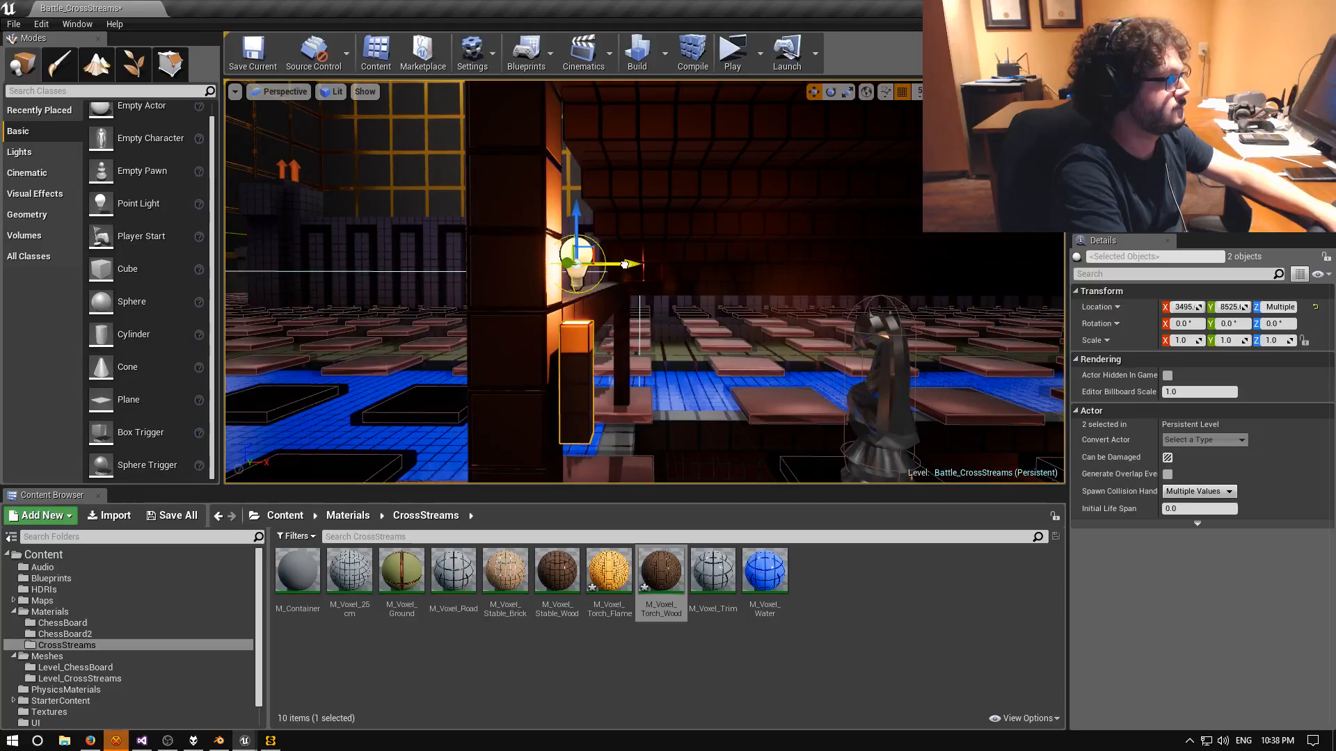
pyautogui.moveTo(625, 265); pyautogui.dragTo(645, 266)
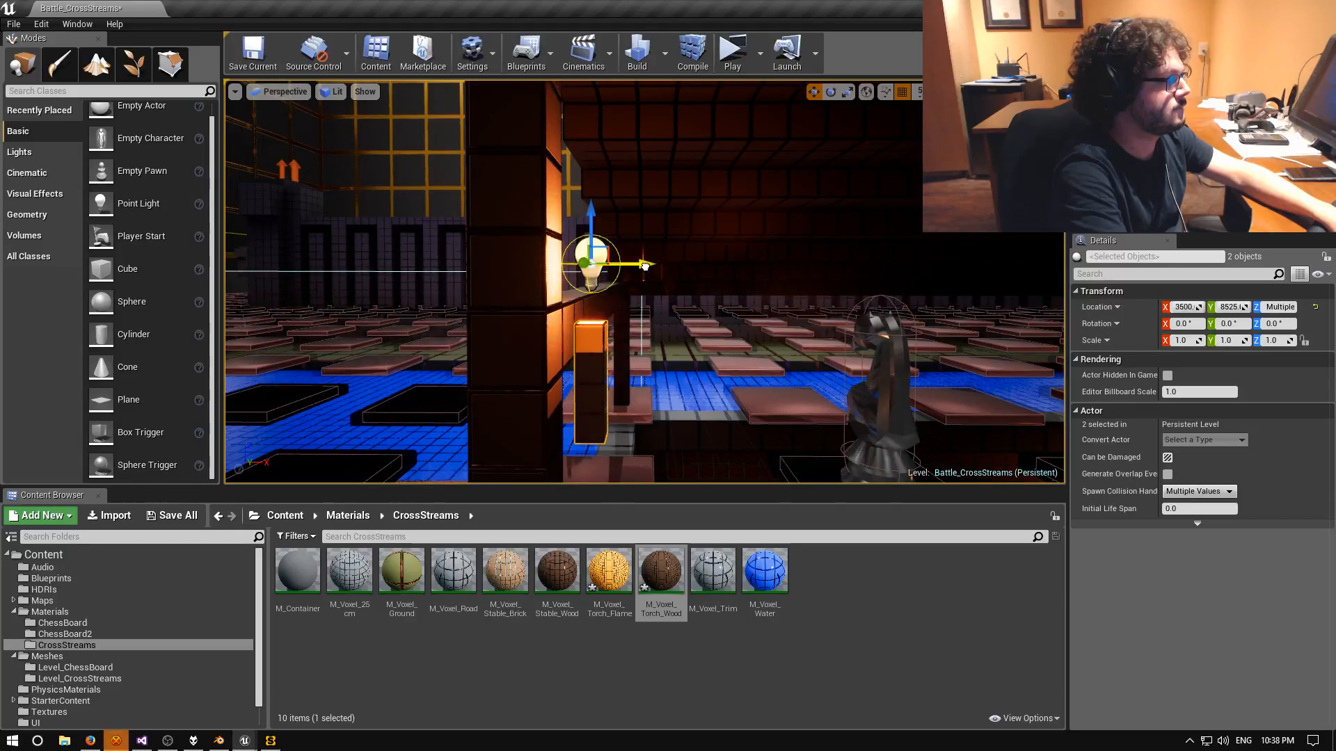
# Select the torch and point light at X 4255, Y 8050 and move them to Y 8540 near the opposite roof post.
pyautogui.press('s')
pyautogui.moveTo(645, 266); pyautogui.dragTo(758, 310, button='right')
pyautogui.press('w')
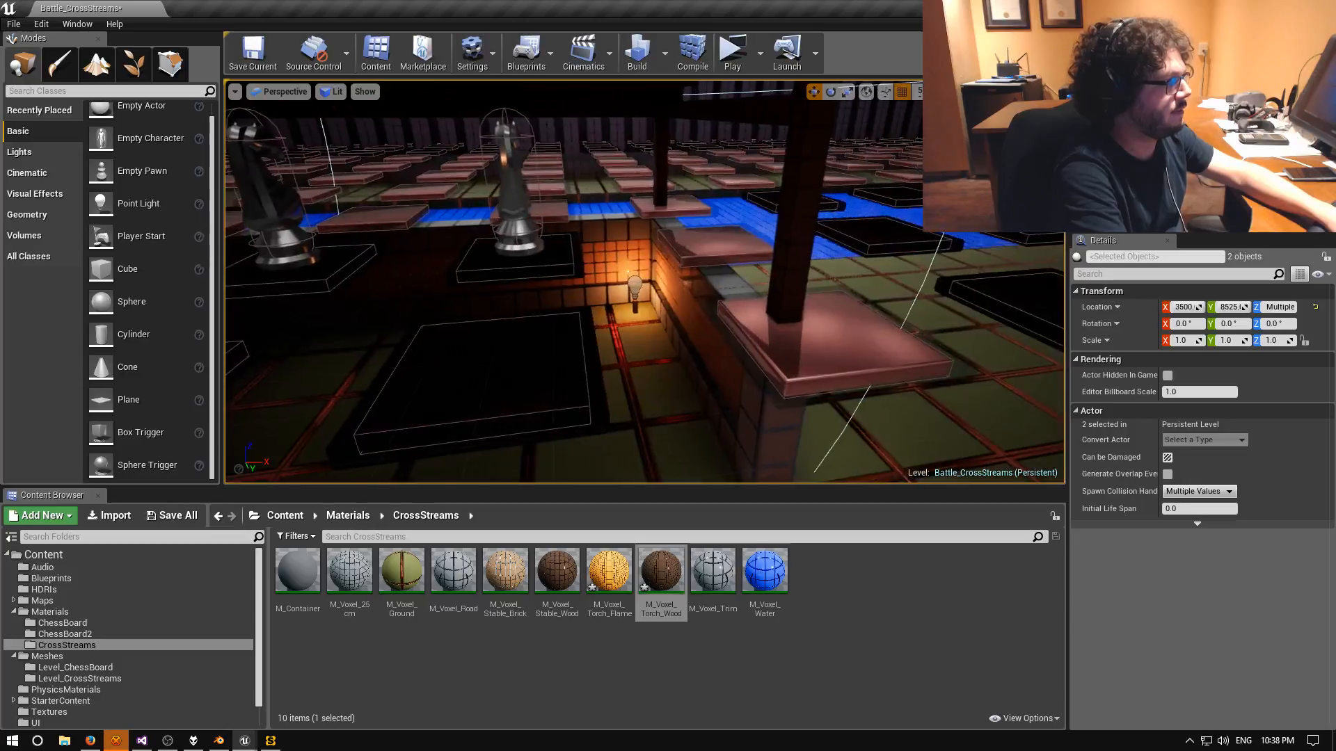
pyautogui.click(633, 310)
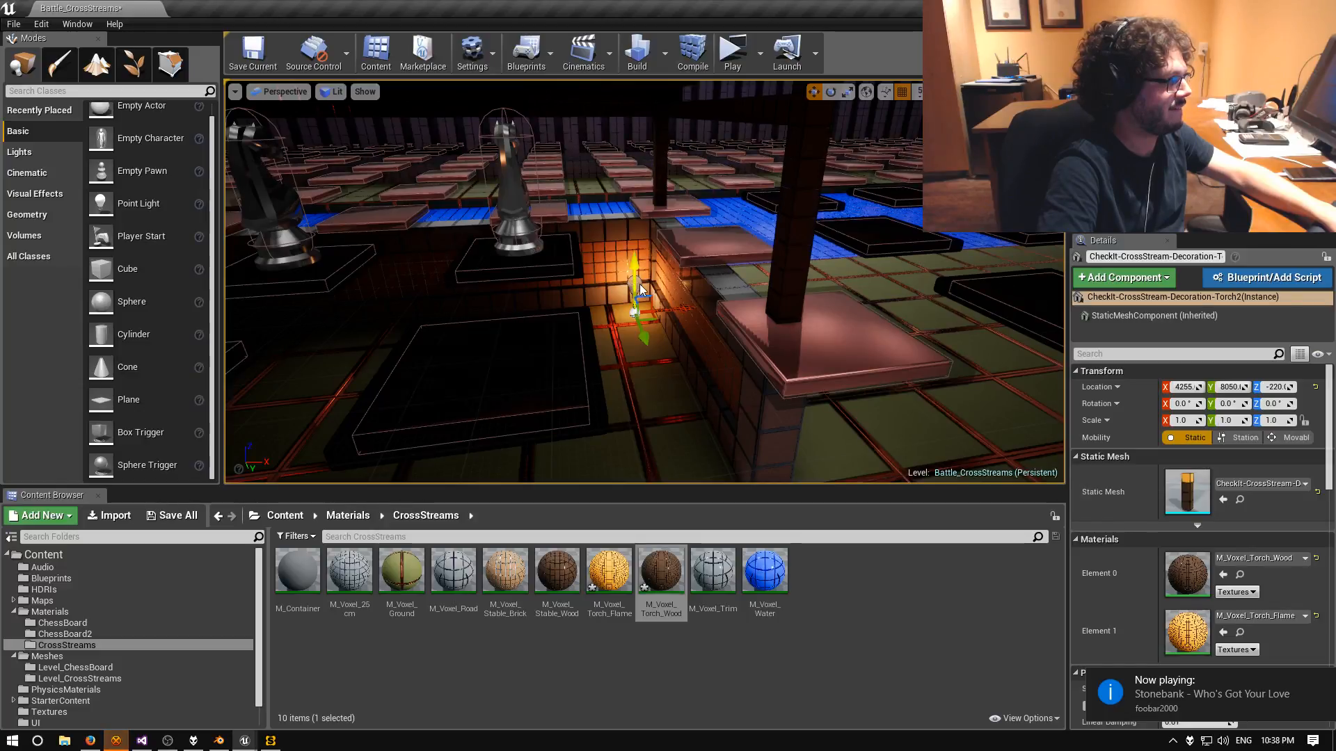
pyautogui.keyDown('ctrl'); pyautogui.click(639, 286); pyautogui.keyUp('ctrl')
pyautogui.moveTo(612, 346); pyautogui.dragTo(614, 311, button='right')
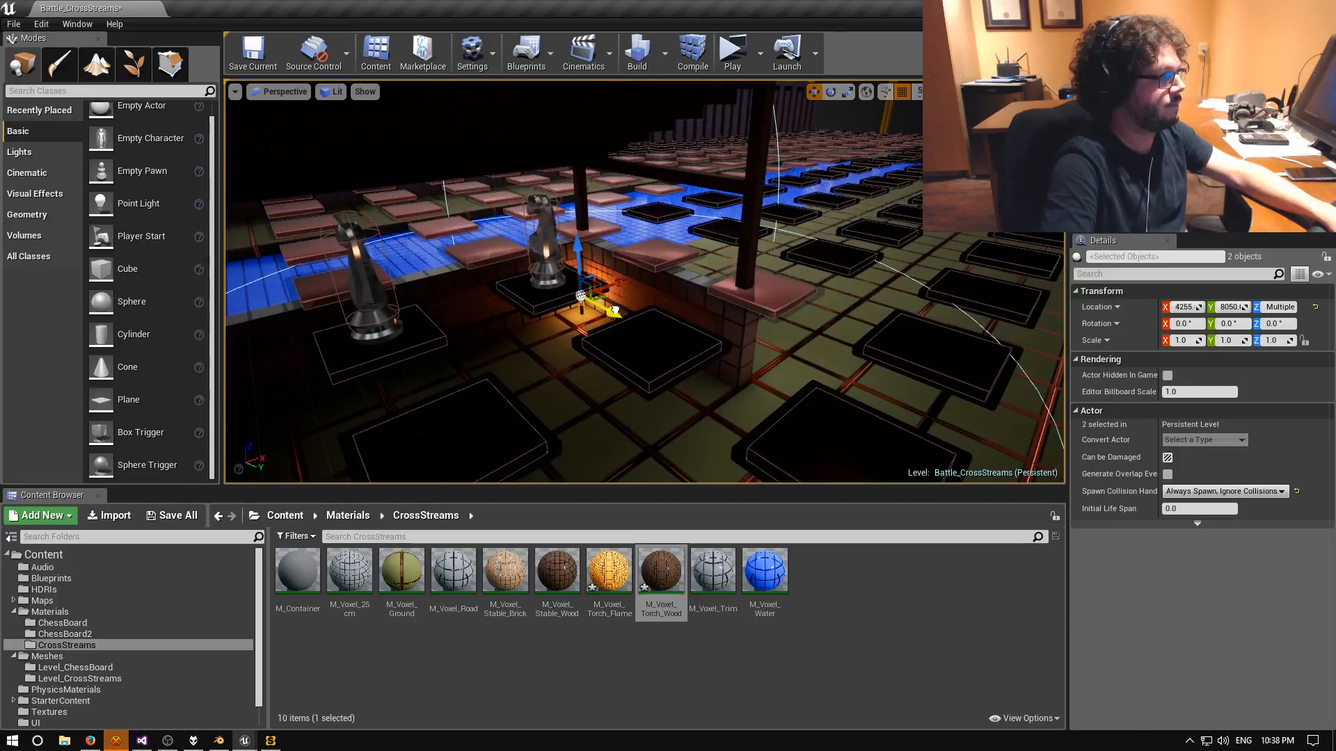
pyautogui.moveTo(615, 311); pyautogui.dragTo(762, 324)
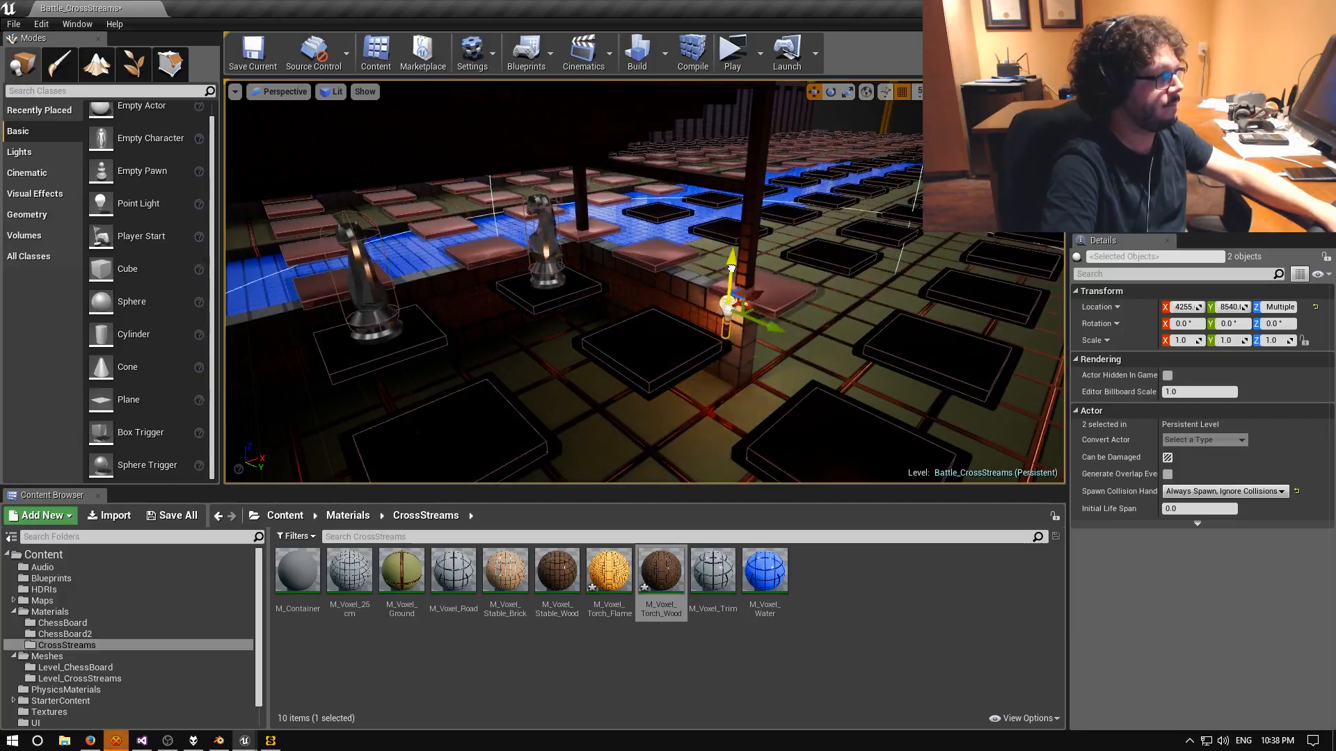
# Raise the second torch and its light so the light sits at Z 220, and align both with the post at Y 8525.
pyautogui.moveTo(731, 268); pyautogui.dragTo(725, 160)
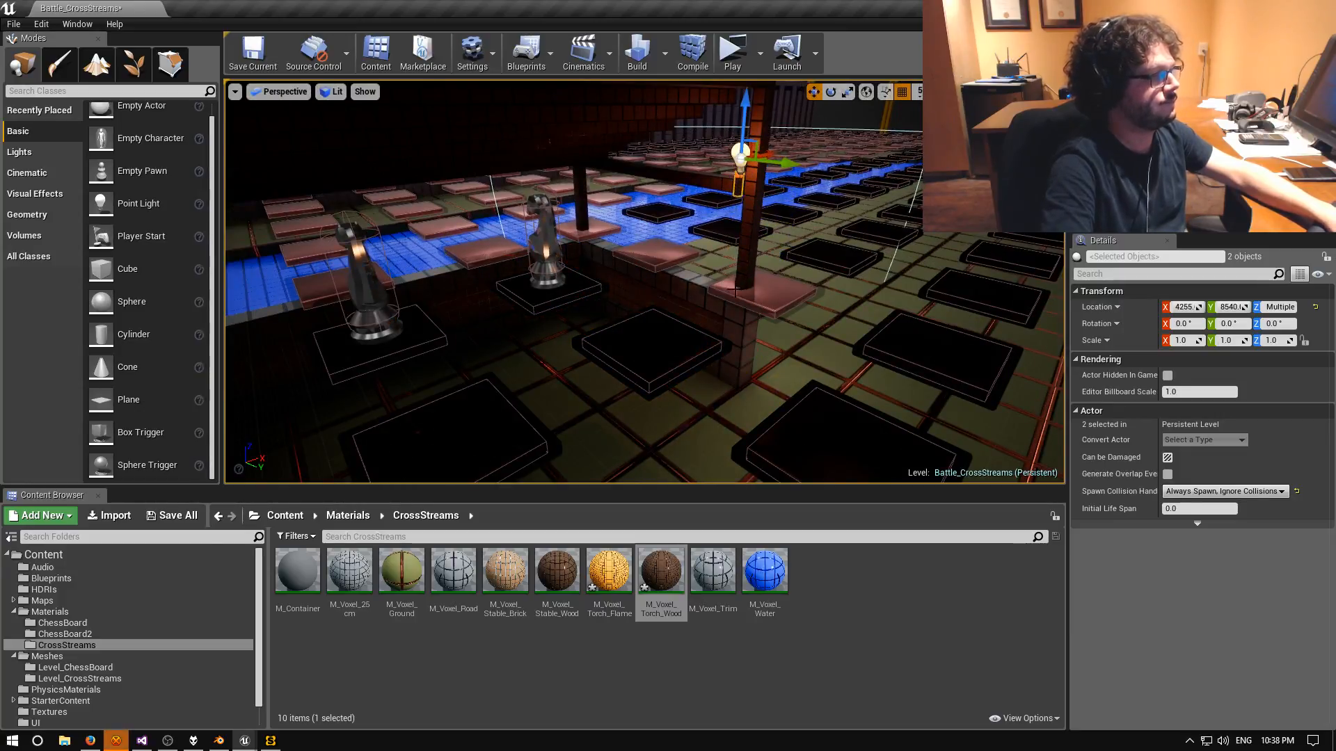
pyautogui.moveTo(739, 103)
pyautogui.mouseDown(button='right')
pyautogui.moveTo(661, 98)
pyautogui.moveTo(702, 115)
pyautogui.moveTo(738, 106)
pyautogui.mouseUp(button='right')
pyautogui.moveTo(765, 261); pyautogui.dragTo(762, 263)
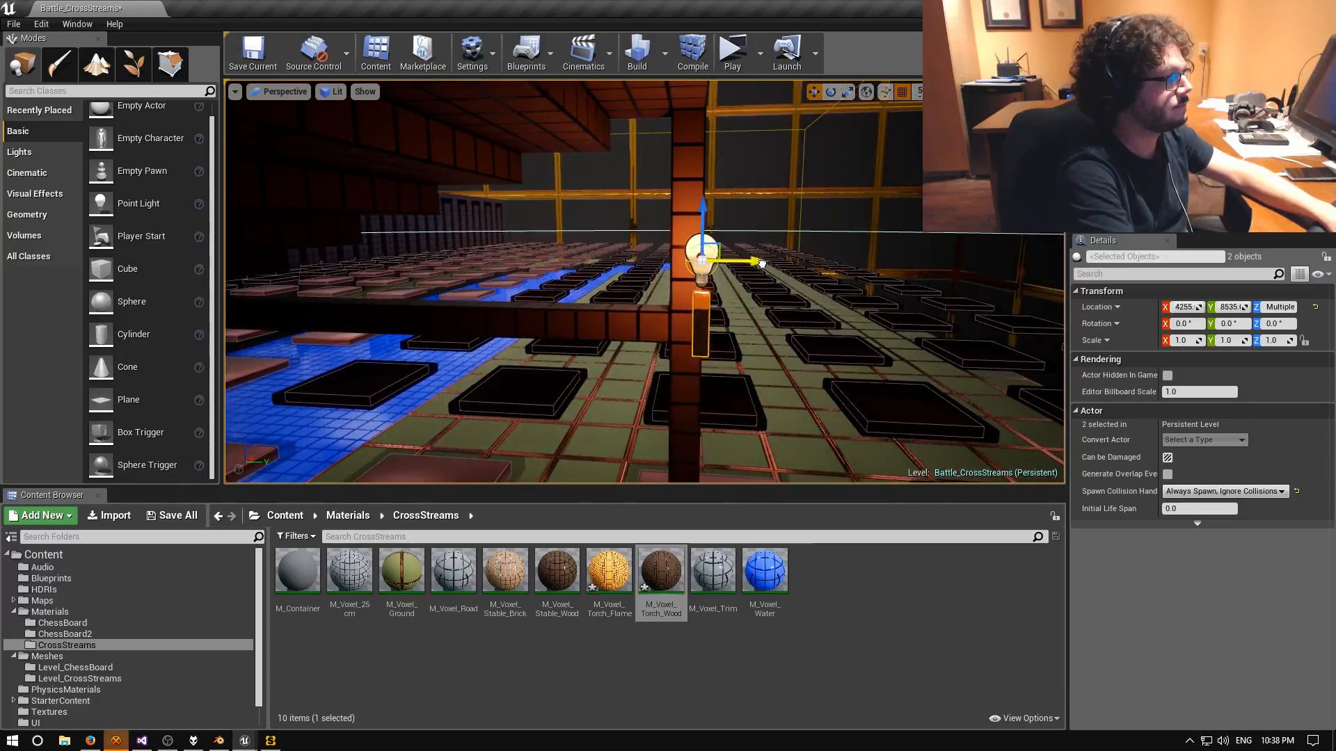
pyautogui.moveTo(744, 305); pyautogui.dragTo(752, 306, button='right')
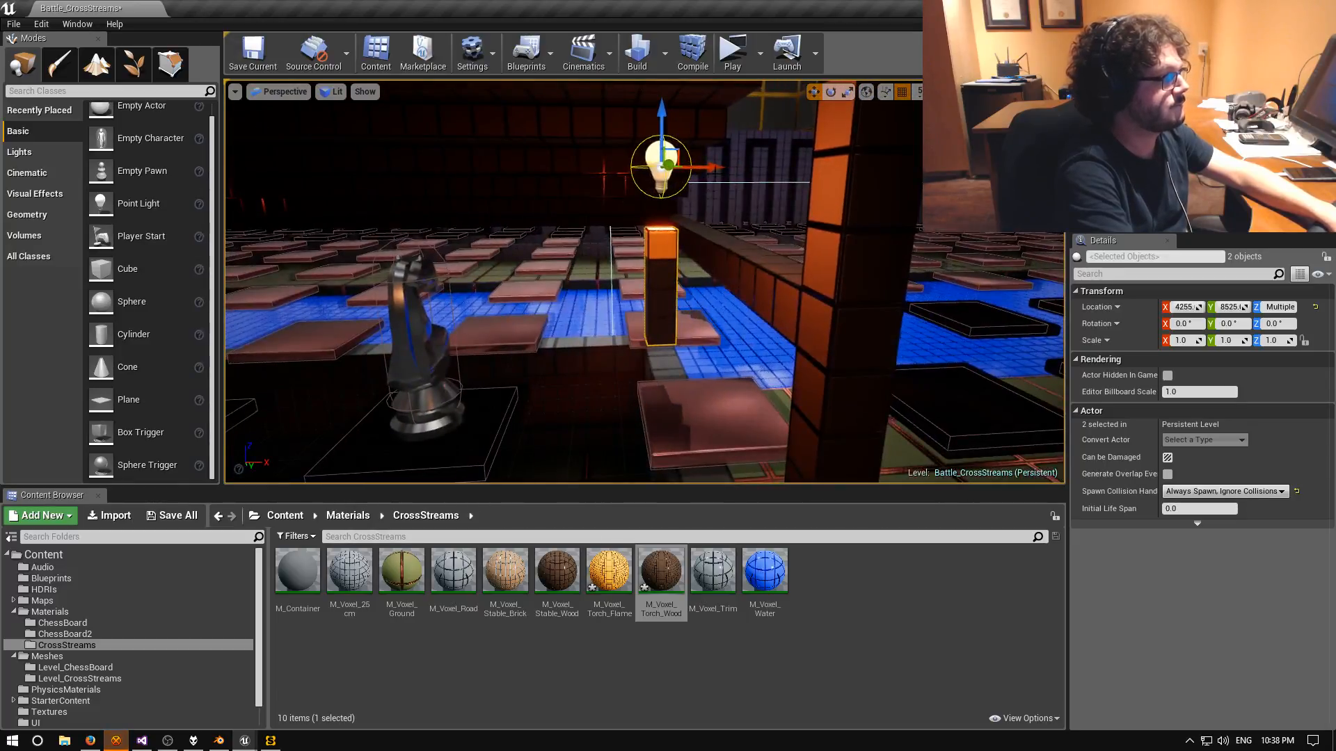
# Move the second torch and point light against the roof post's inner face at X 4300.
pyautogui.moveTo(856, 165); pyautogui.dragTo(869, 166)
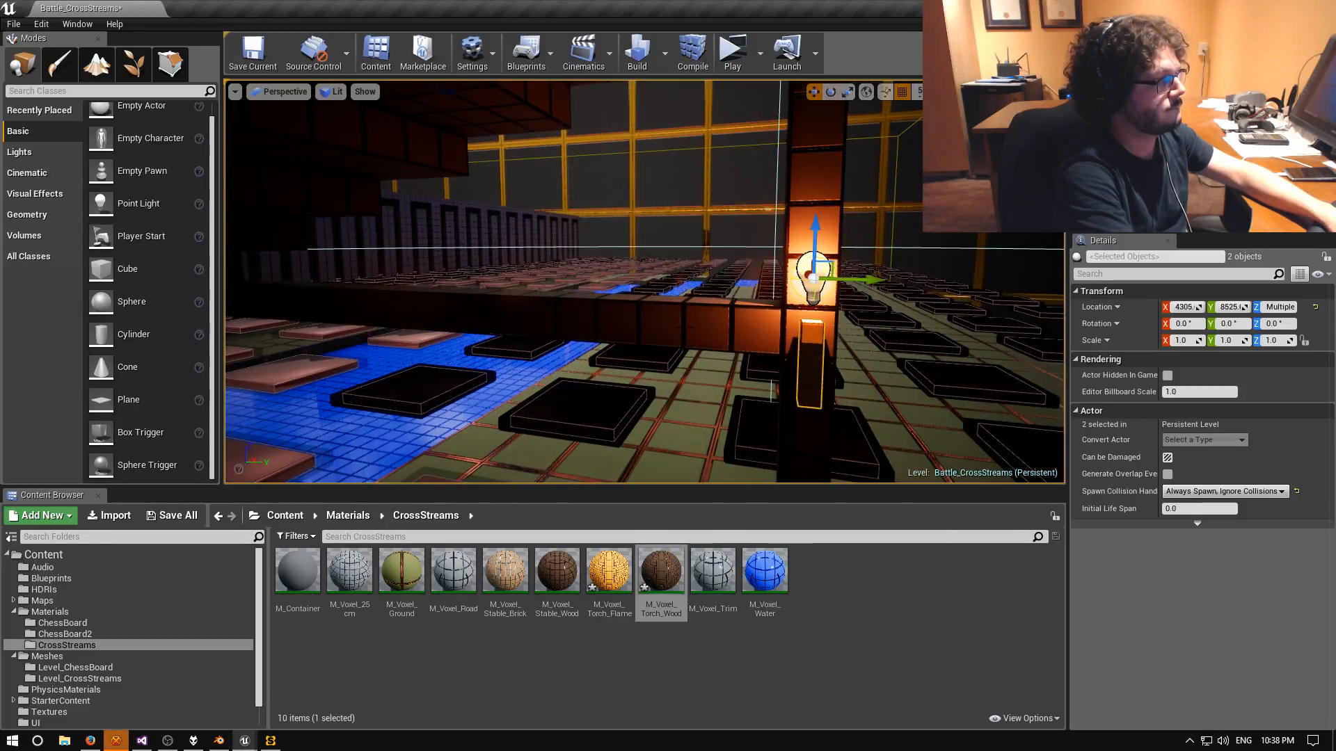
pyautogui.moveTo(751, 293); pyautogui.dragTo(606, 292, button='right')
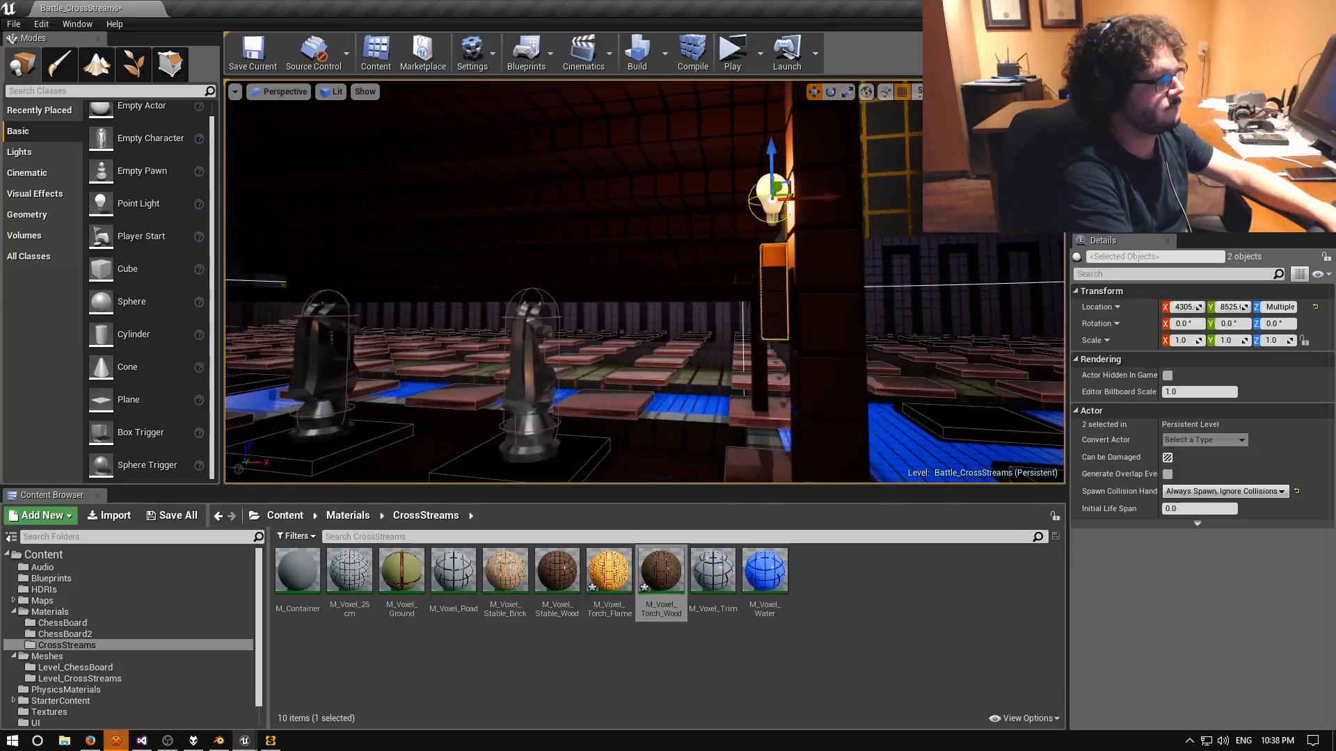
pyautogui.moveTo(645, 285); pyautogui.dragTo(630, 313, button='right')
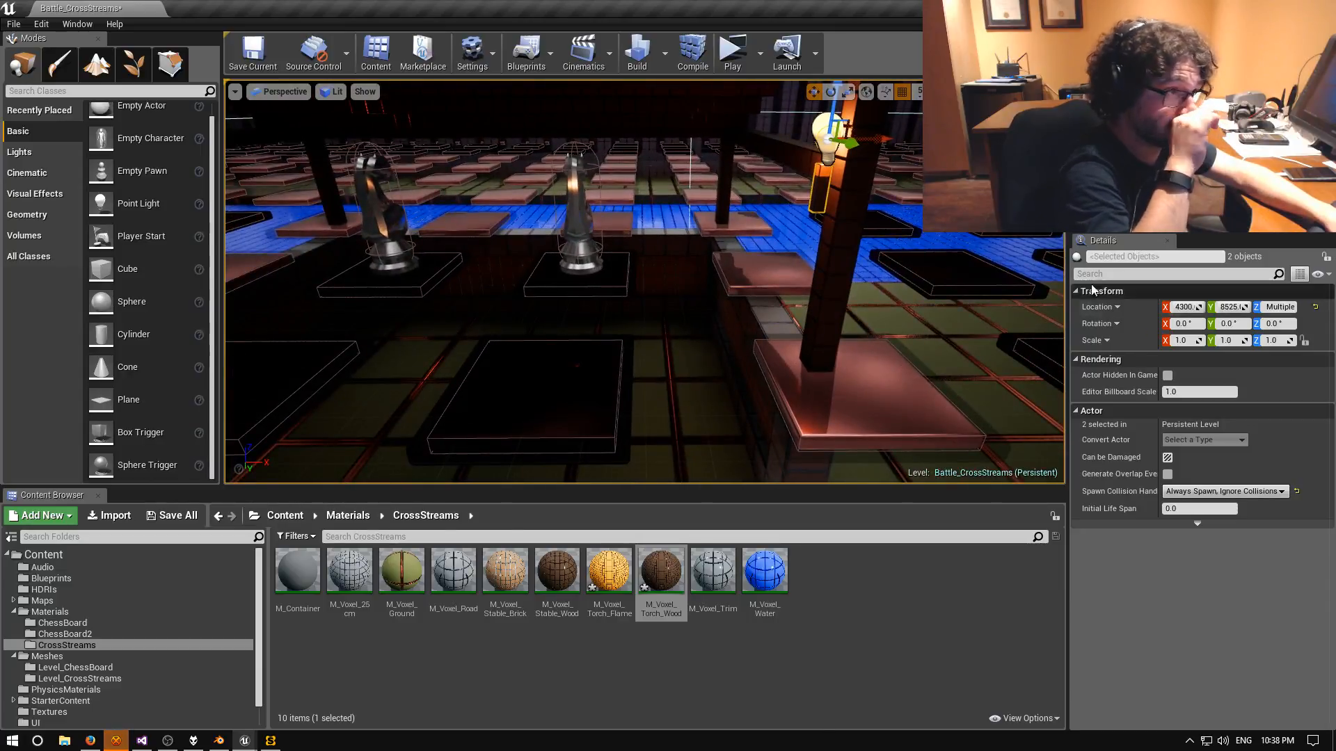
# Select only the second post's point light, start building the level and dismiss the message log.
pyautogui.click(842, 147)
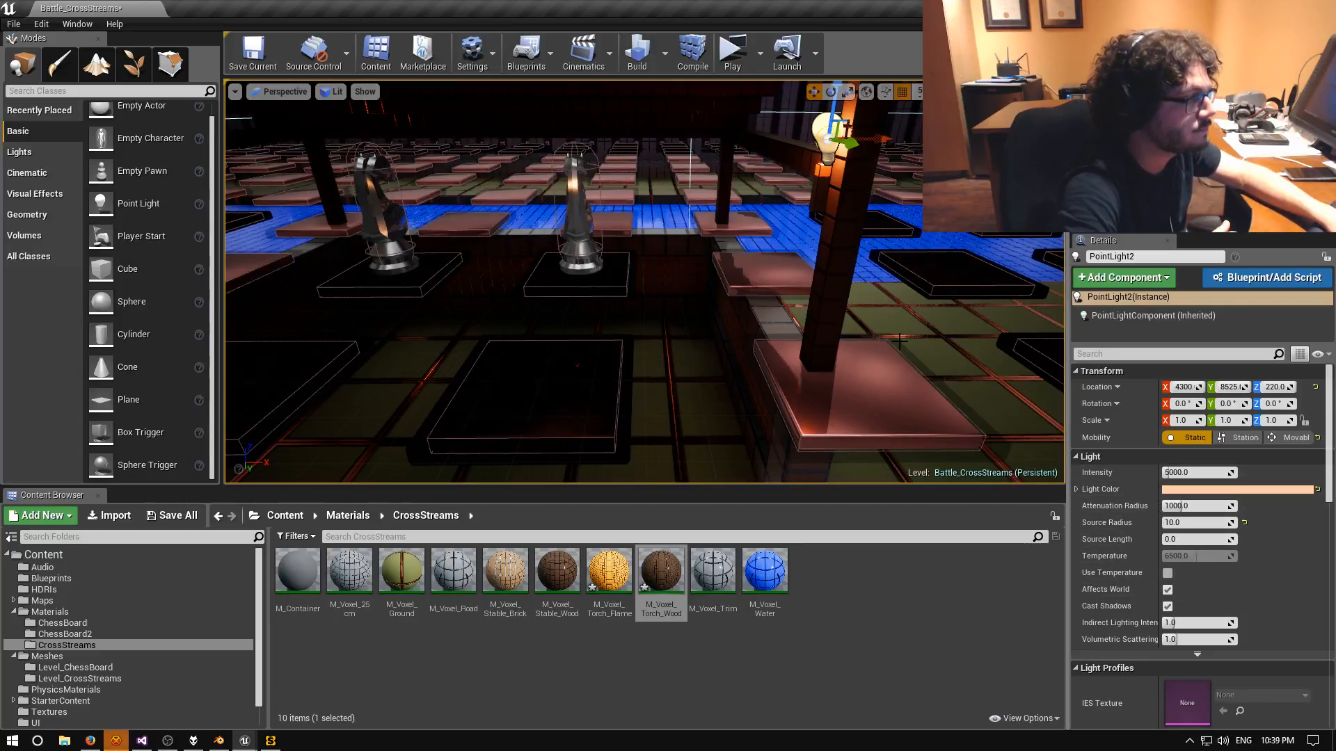
pyautogui.click(639, 54)
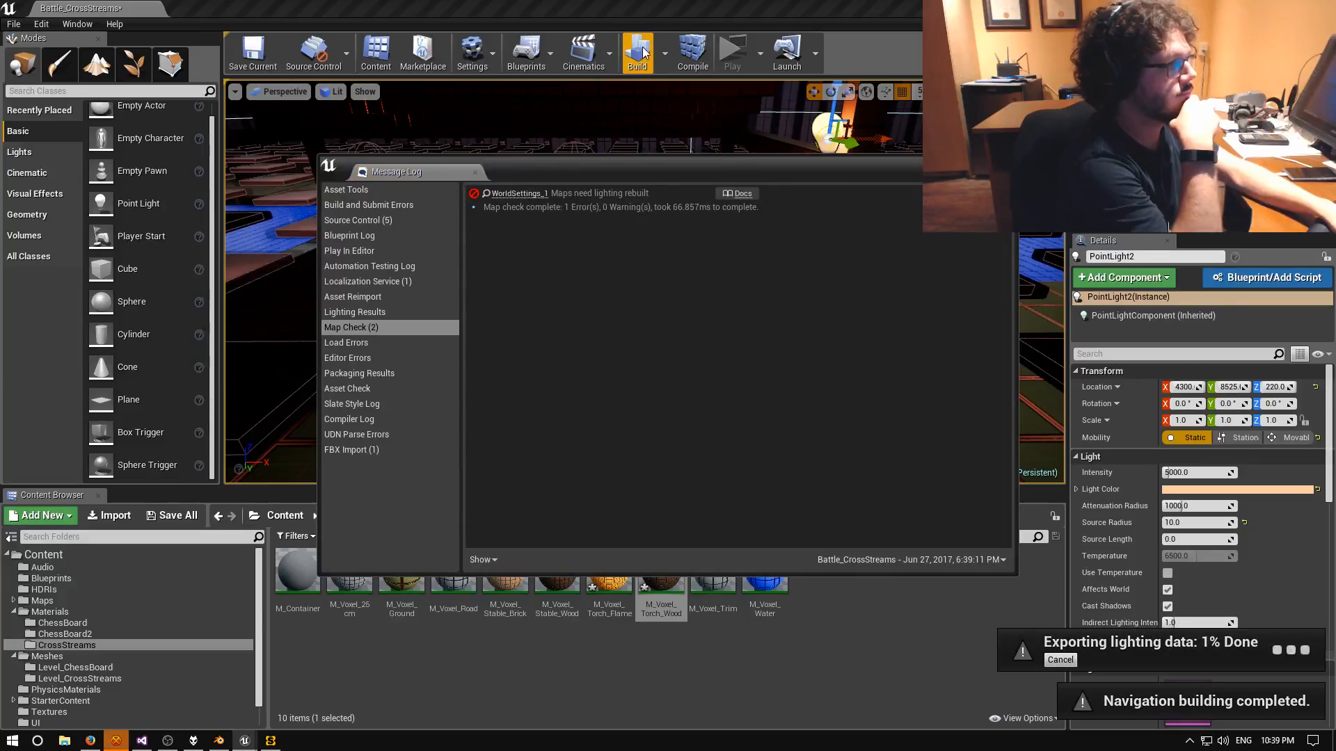
pyautogui.click(1006, 164)
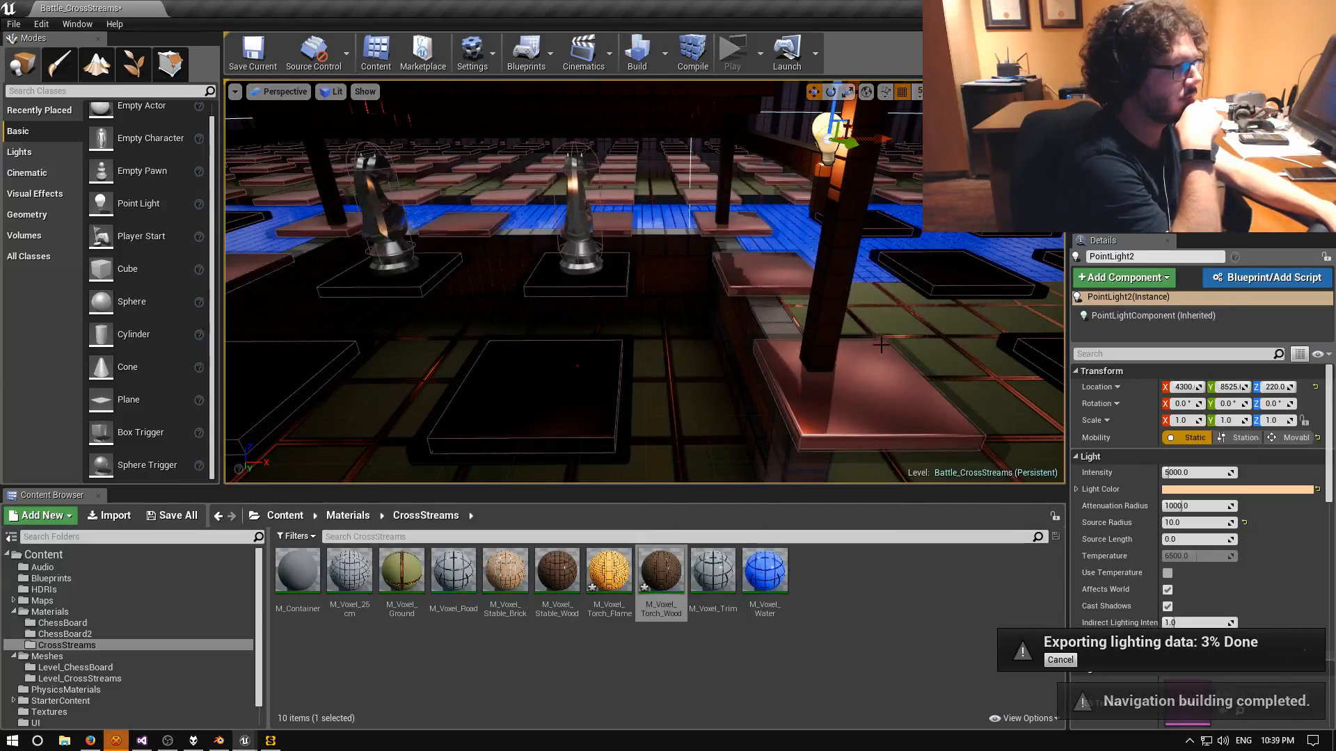
# View both torch-lit roof posts of the stable from the front and save the pending autosave items immediately.
pyautogui.moveTo(859, 346); pyautogui.dragTo(776, 313, button='right')
pyautogui.press('w')
pyautogui.press('e')
pyautogui.press('s')
pyautogui.press('s')
pyautogui.press('w')
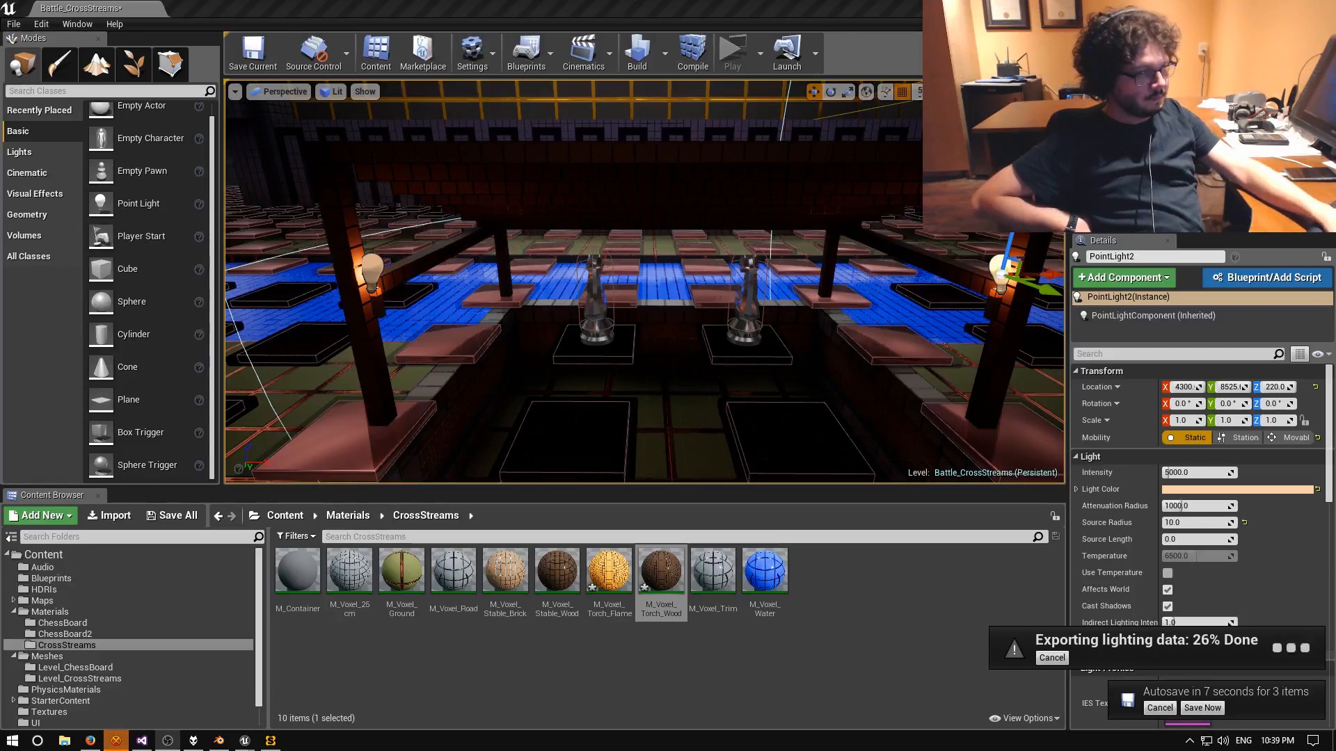
pyautogui.click(1202, 707)
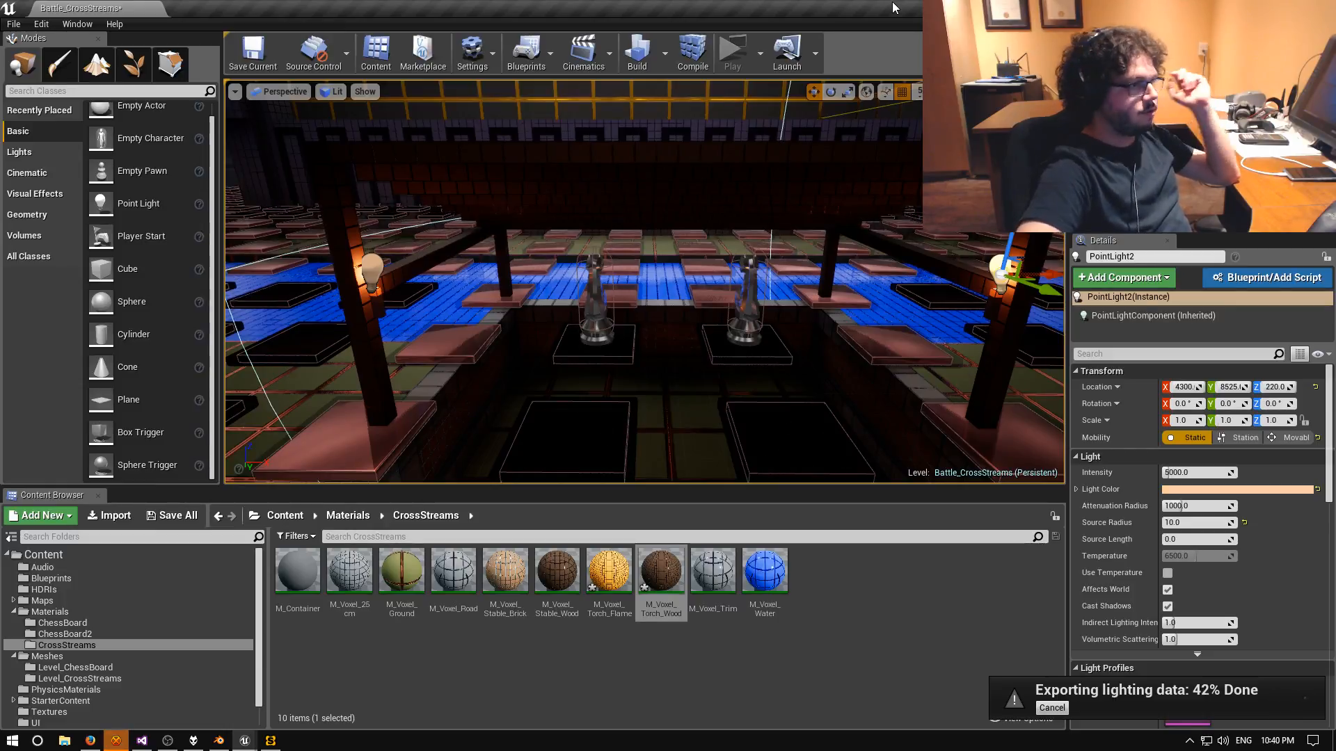
# Examine the torches on both roof posts up close and from a distance while the lighting data exports.
pyautogui.moveTo(643, 282); pyautogui.dragTo(556, 236, button='right')
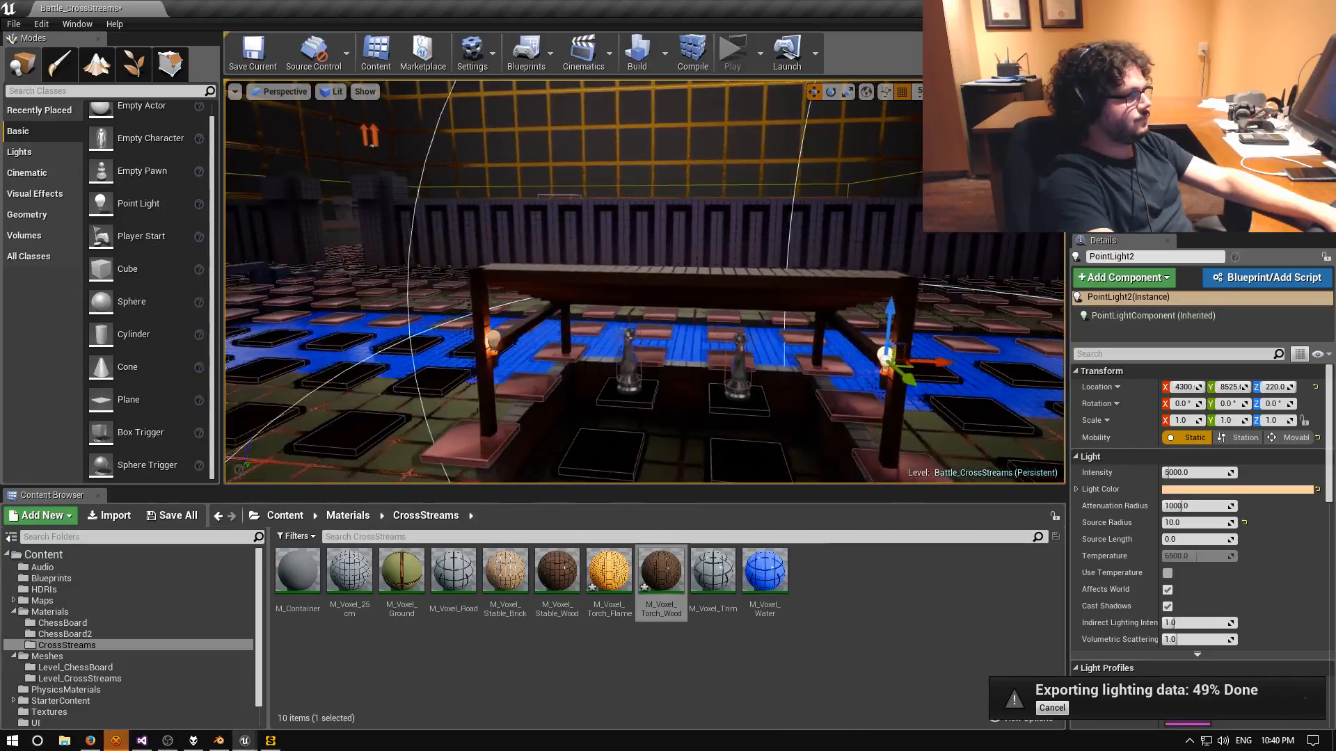
pyautogui.moveTo(644, 282)
pyautogui.mouseDown(button='right')
pyautogui.moveTo(635, 254)
pyautogui.moveTo(642, 331)
pyautogui.moveTo(672, 257)
pyautogui.moveTo(658, 267)
pyautogui.mouseUp(button='right')
pyautogui.press('w')
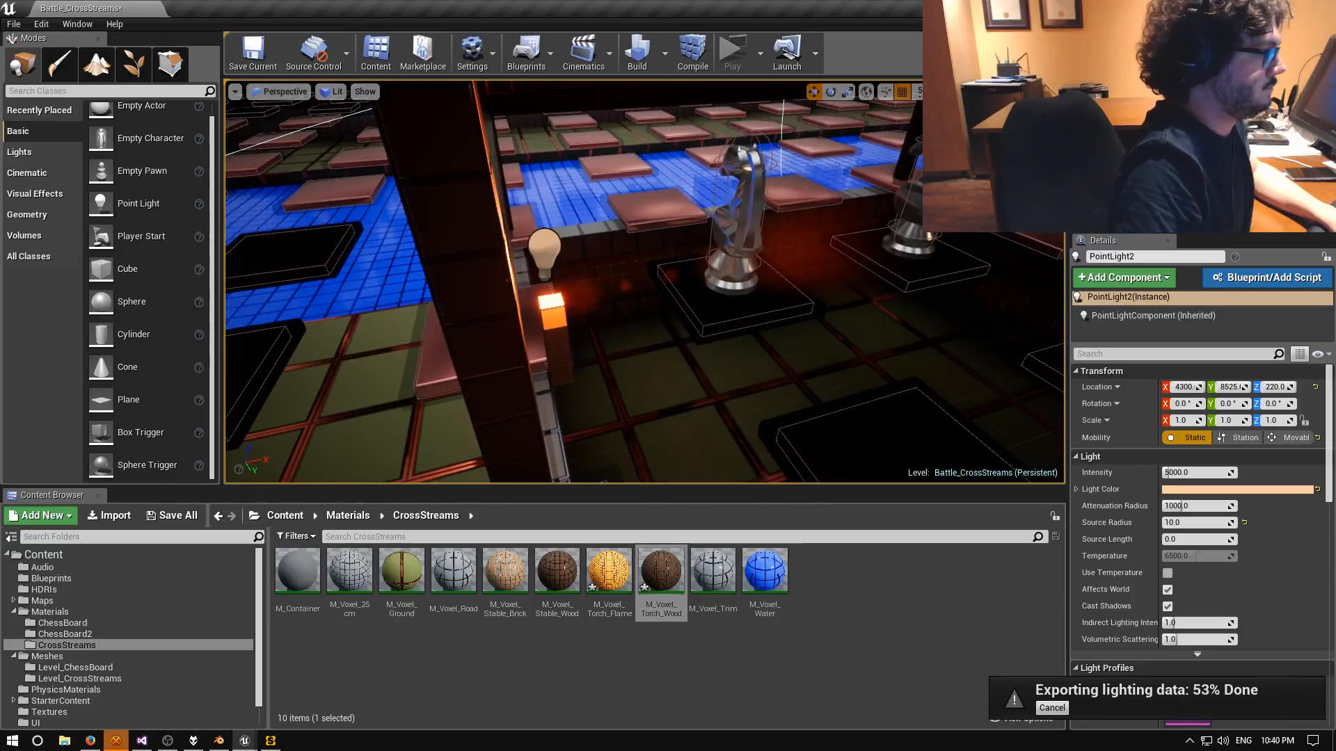
pyautogui.moveTo(644, 282); pyautogui.dragTo(678, 268, button='right')
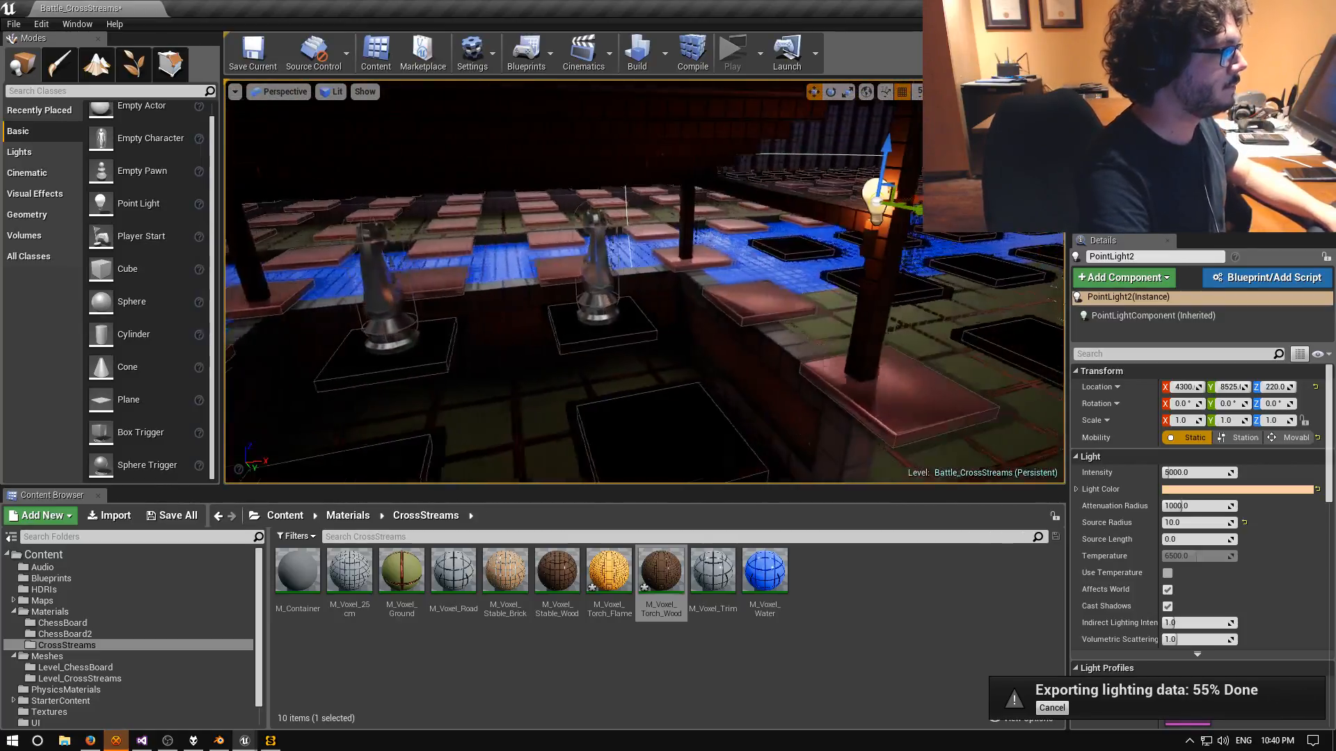
pyautogui.press('d')
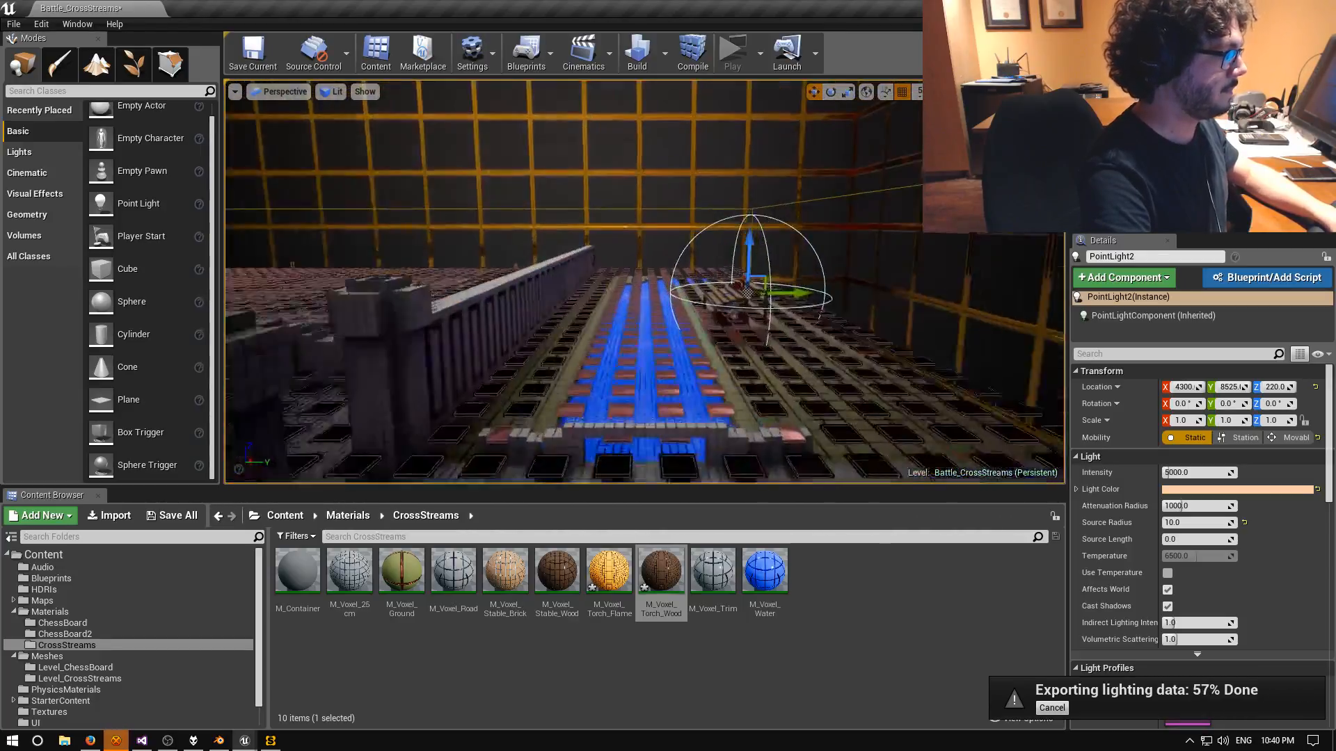
pyautogui.press('w')
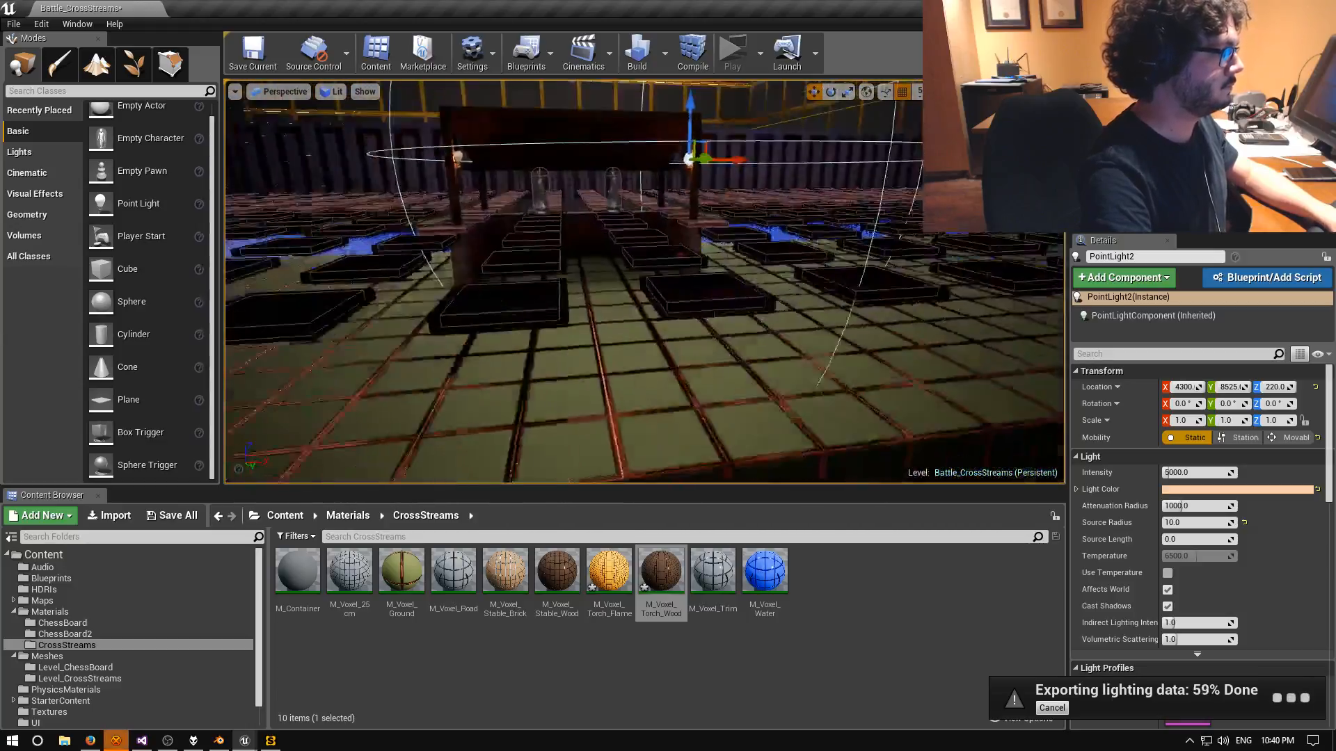
pyautogui.press('e')
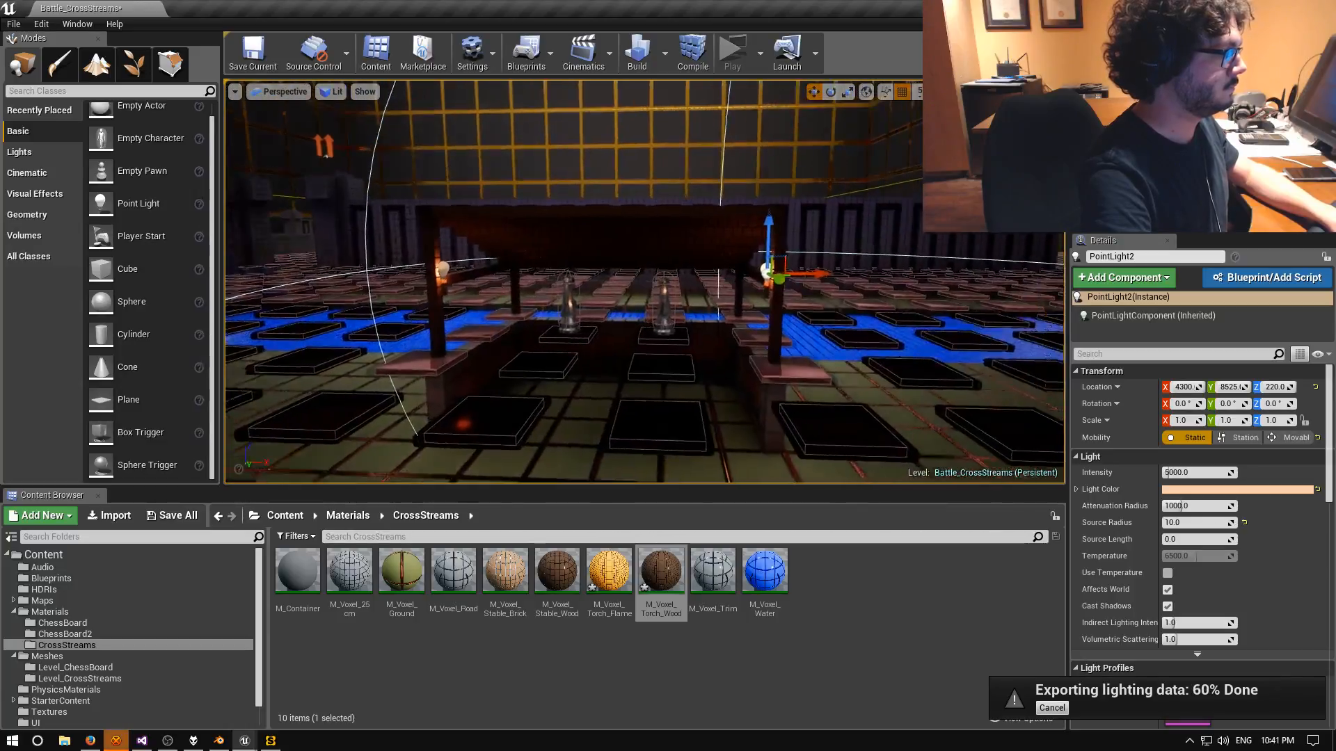
pyautogui.moveTo(645, 282); pyautogui.dragTo(665, 276, button='right')
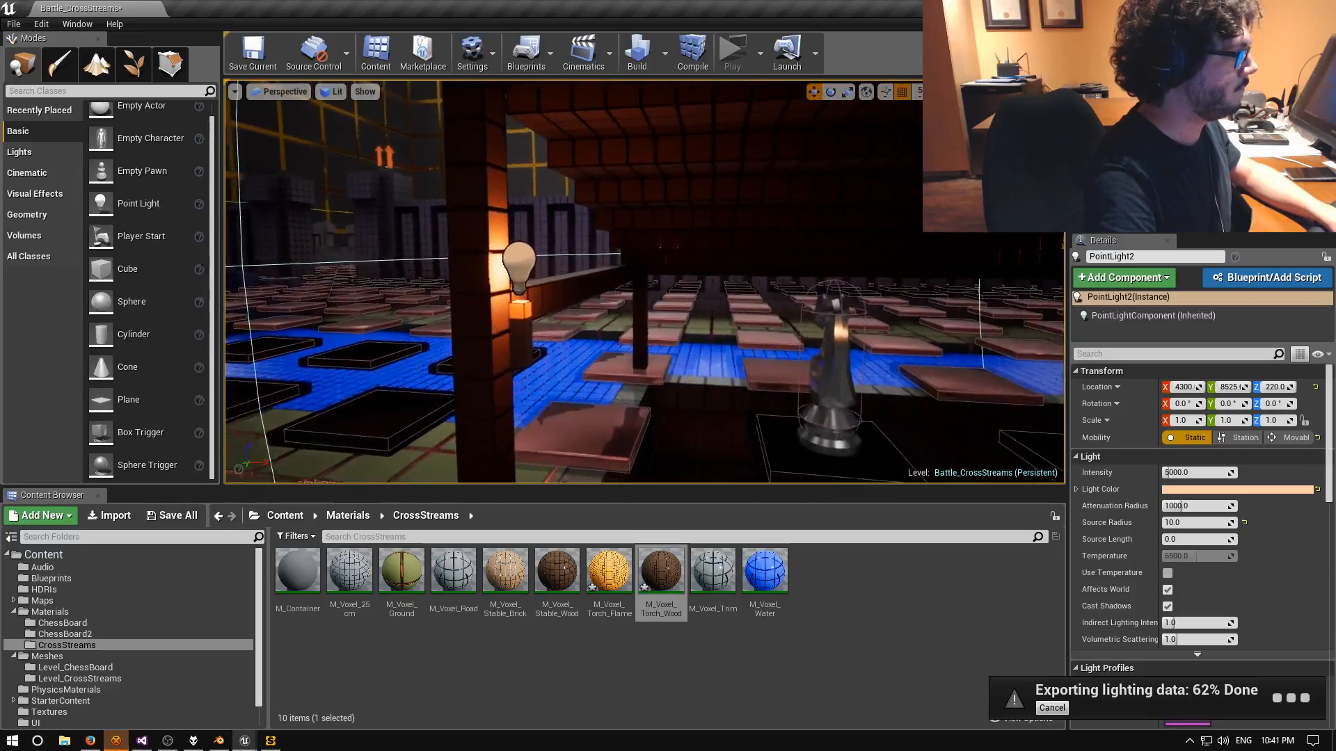
pyautogui.moveTo(644, 282); pyautogui.dragTo(487, 278, button='right')
pyautogui.press('d')
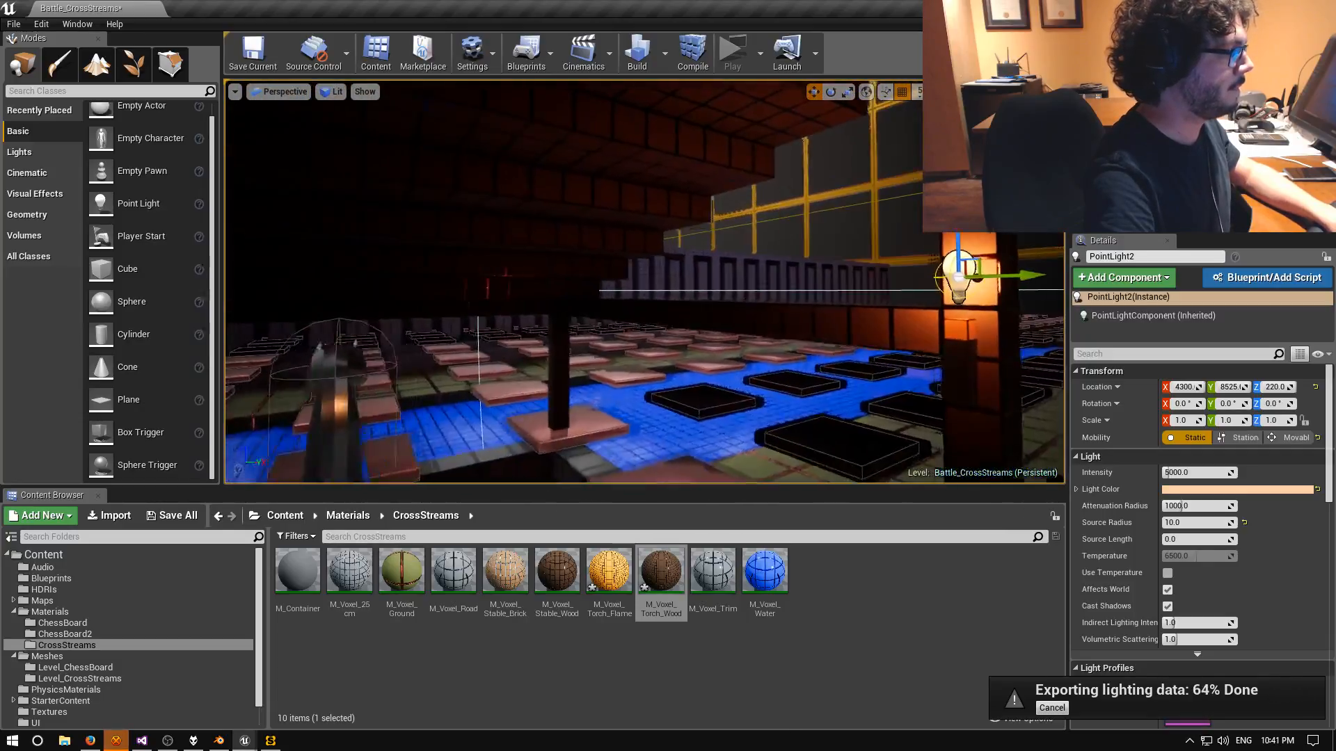
pyautogui.press('d')
pyautogui.moveTo(644, 282); pyautogui.dragTo(380, 277, button='right')
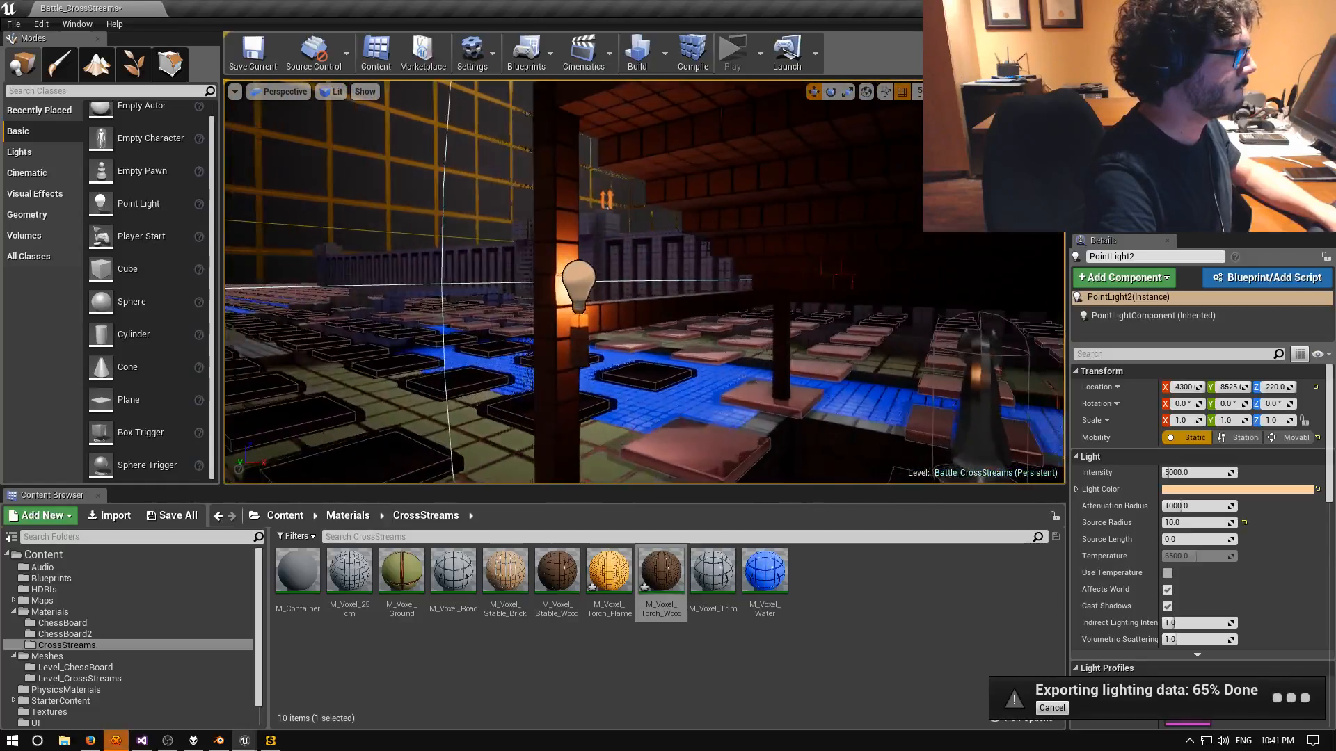
pyautogui.press('a')
pyautogui.moveTo(644, 282); pyautogui.dragTo(730, 302, button='right')
pyautogui.press('d')
pyautogui.press('s')
pyautogui.press('s')
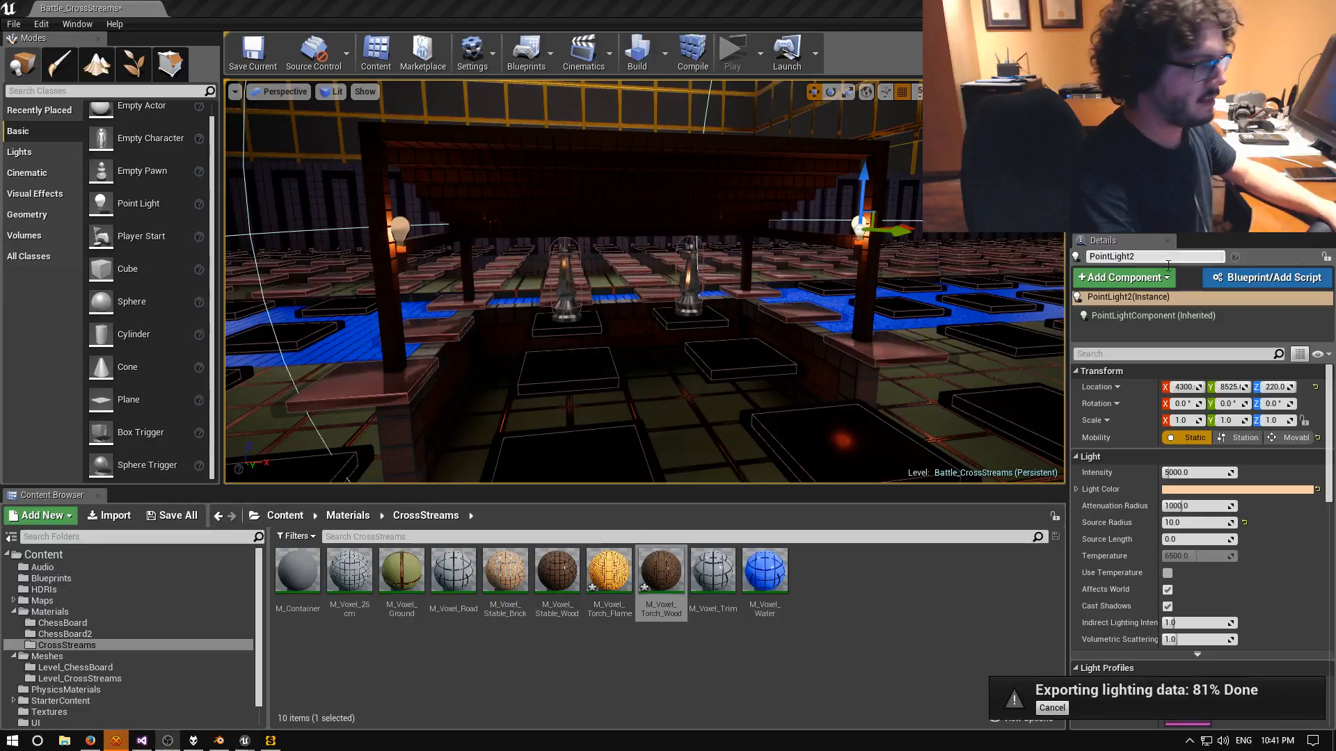
# Examine the stable's pit and the chess pieces beneath its roof while the lighting build continues.
pyautogui.moveTo(644, 281)
pyautogui.mouseDown(button='right')
pyautogui.moveTo(755, 296)
pyautogui.moveTo(650, 304)
pyautogui.moveTo(614, 284)
pyautogui.moveTo(658, 284)
pyautogui.mouseUp(button='right')
pyautogui.press('s')
pyautogui.press('w')
pyautogui.press('w')
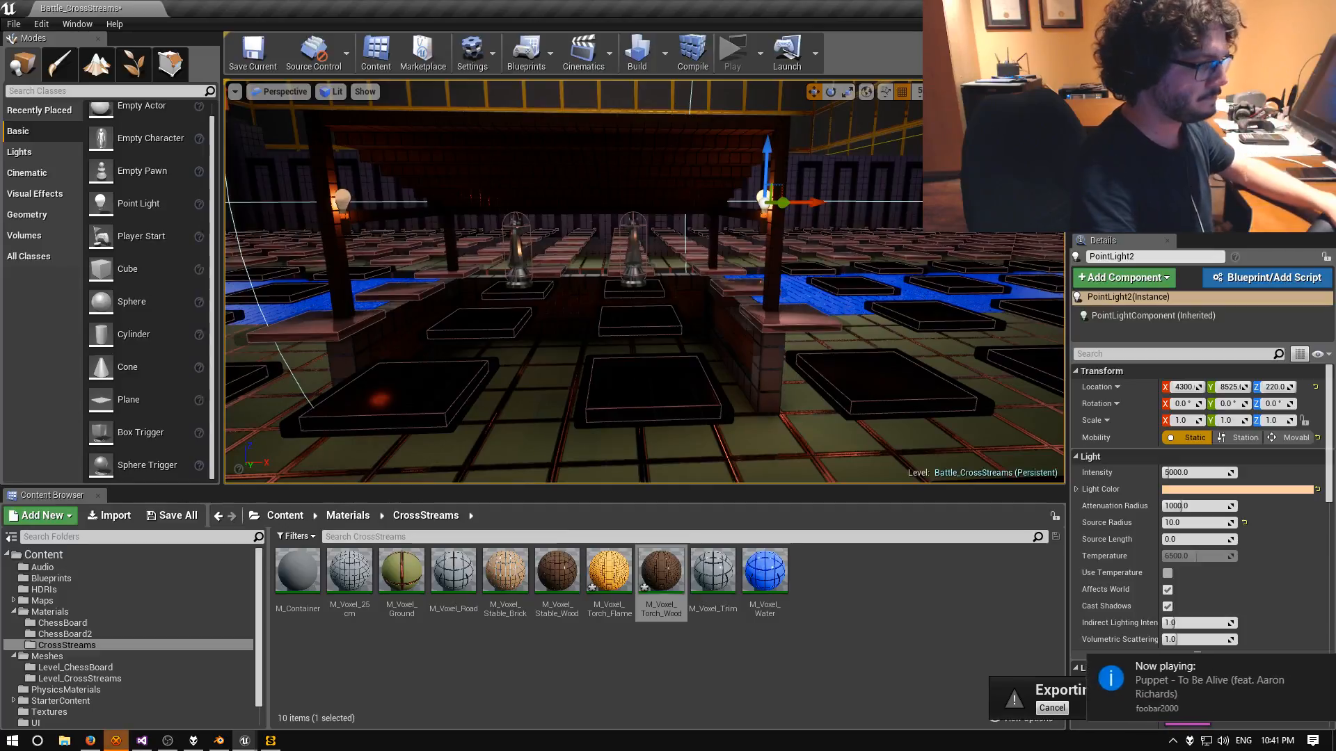
pyautogui.moveTo(658, 284); pyautogui.dragTo(631, 286, button='right')
pyautogui.press('w')
pyautogui.press('a')
pyautogui.press('d')
pyautogui.press('a')
pyautogui.press('a')
pyautogui.press('w')
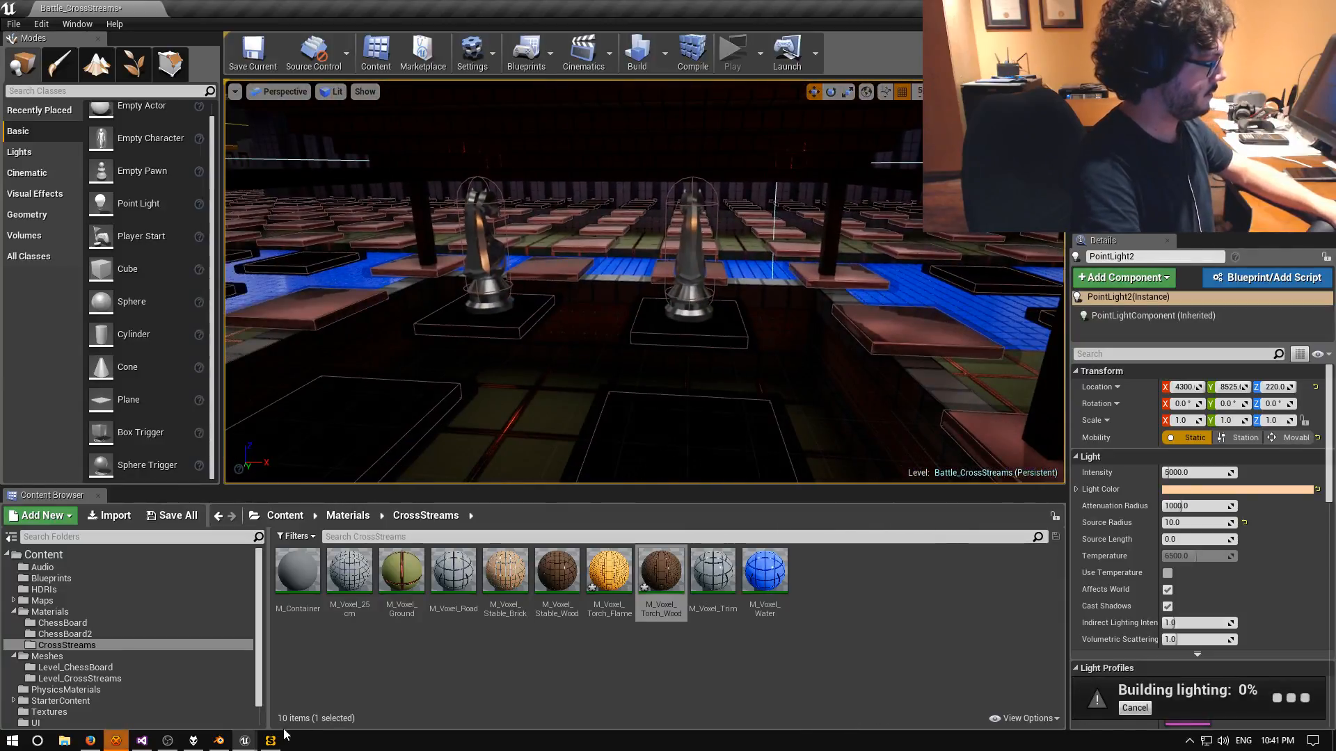
# Check the lighting build's current stage and the duration of photon emission in Swarm Agent, viewing the stable between checks.
pyautogui.click(271, 740)
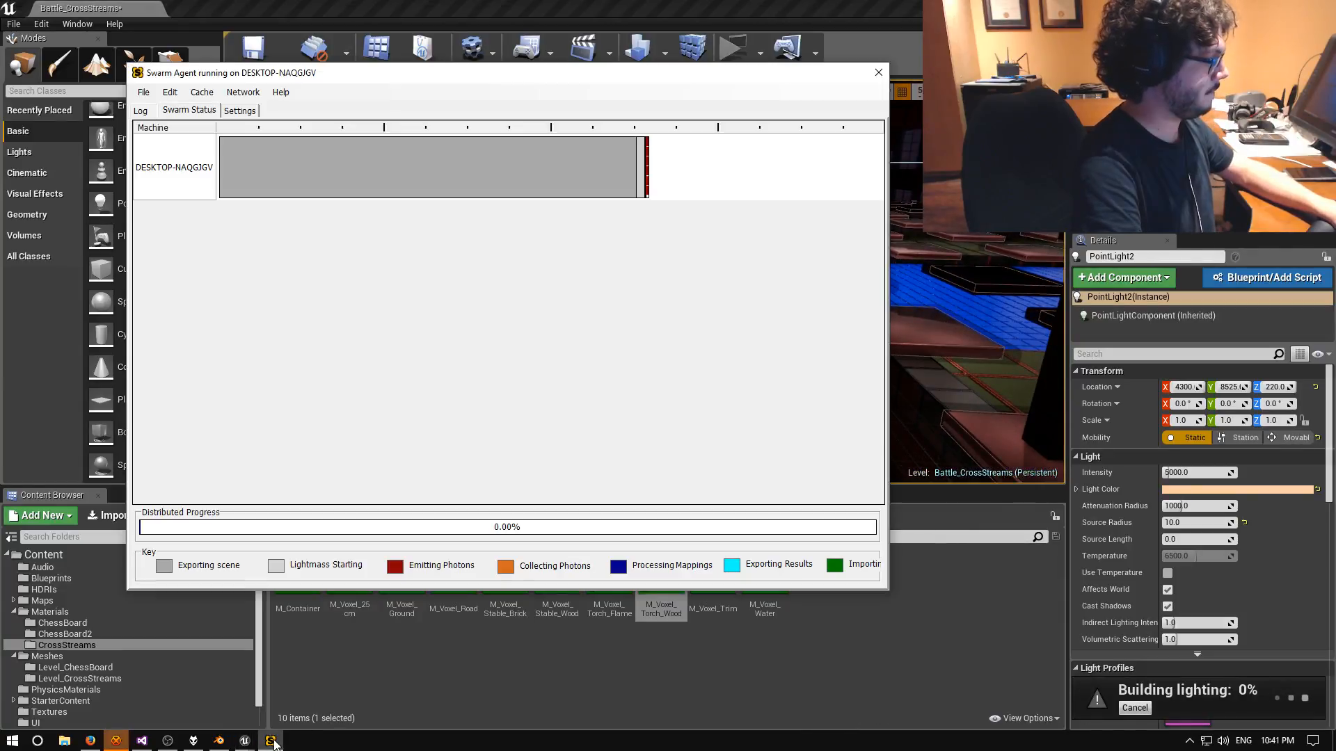
pyautogui.click(913, 48)
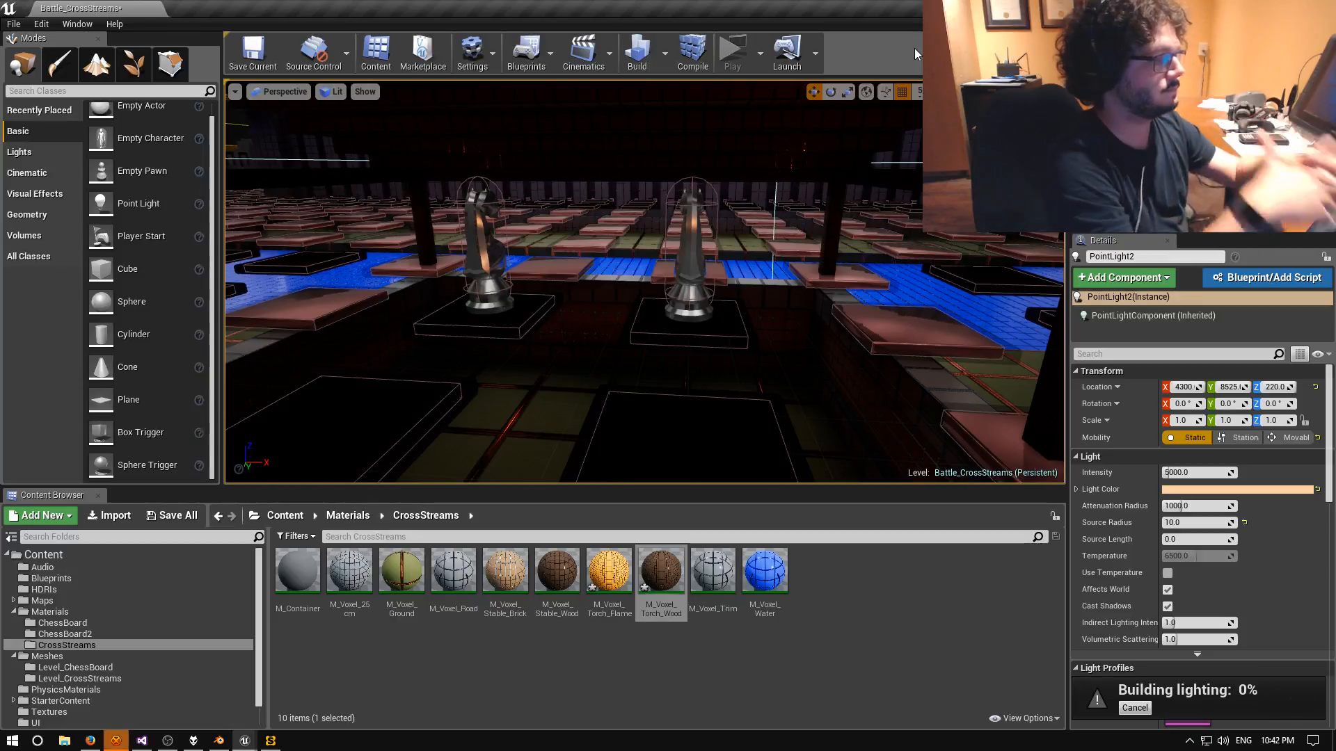
pyautogui.moveTo(786, 236); pyautogui.dragTo(690, 247, button='right')
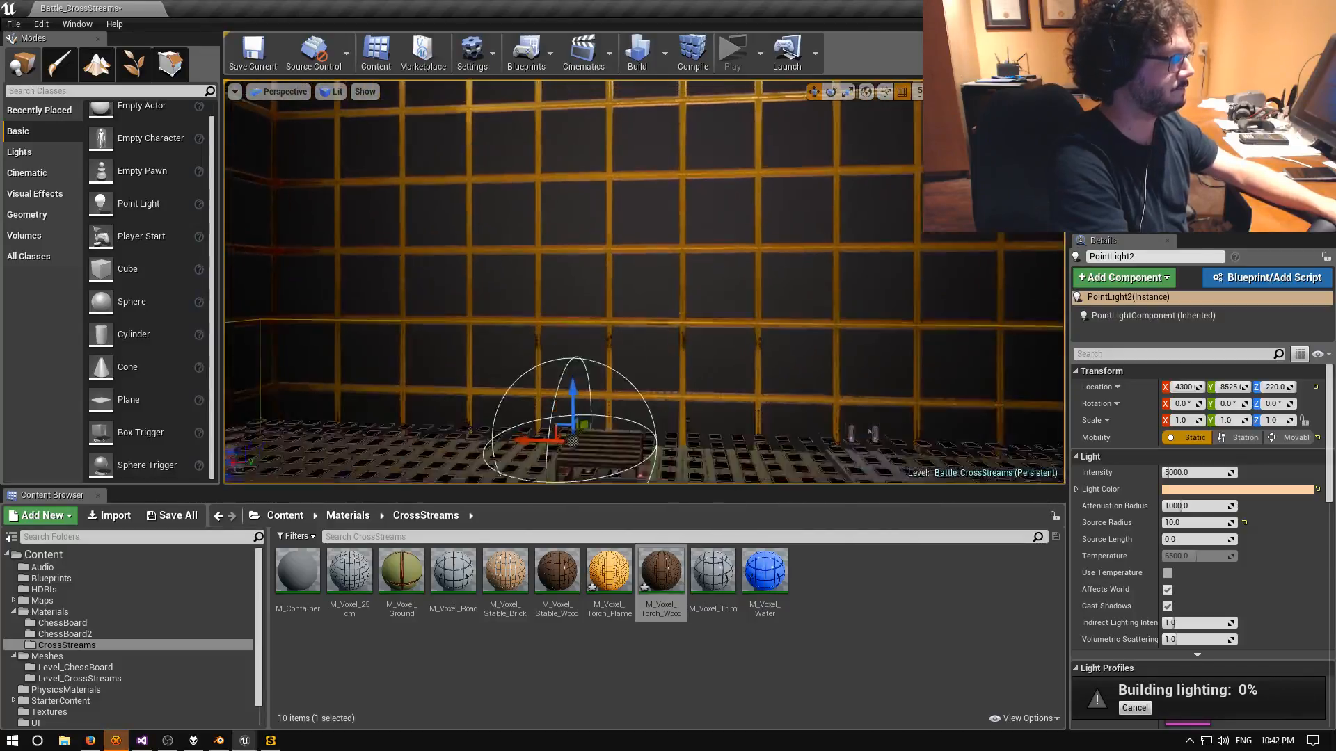
pyautogui.moveTo(690, 248); pyautogui.dragTo(745, 312, button='right')
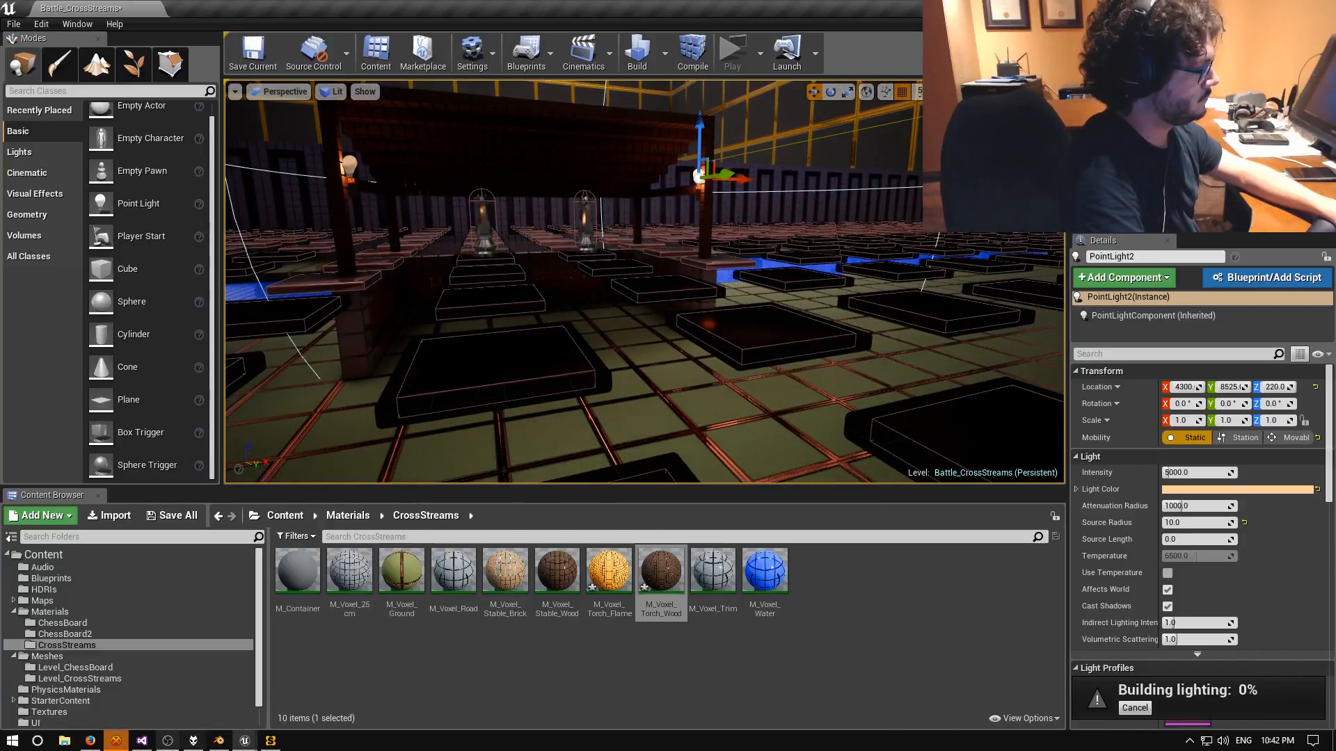
pyautogui.moveTo(194, 740)
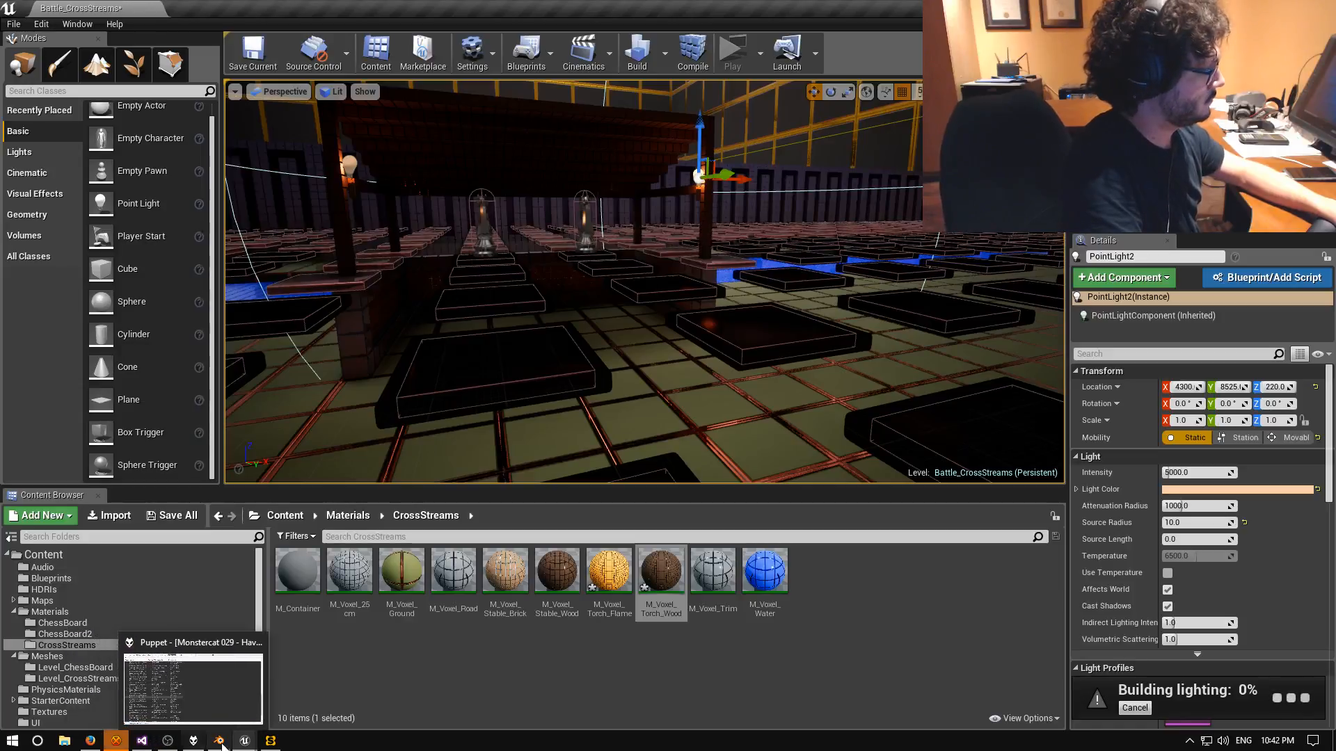
pyautogui.click(270, 741)
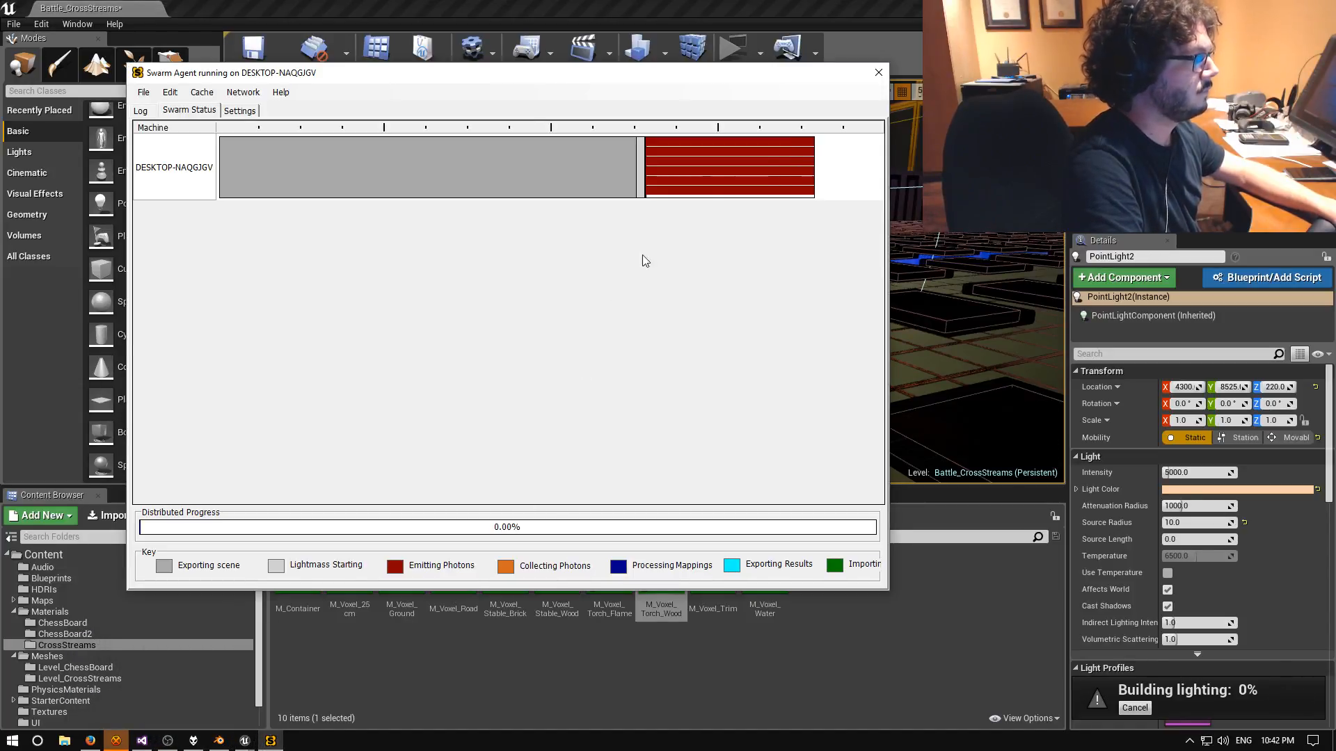
pyautogui.moveTo(728, 170)
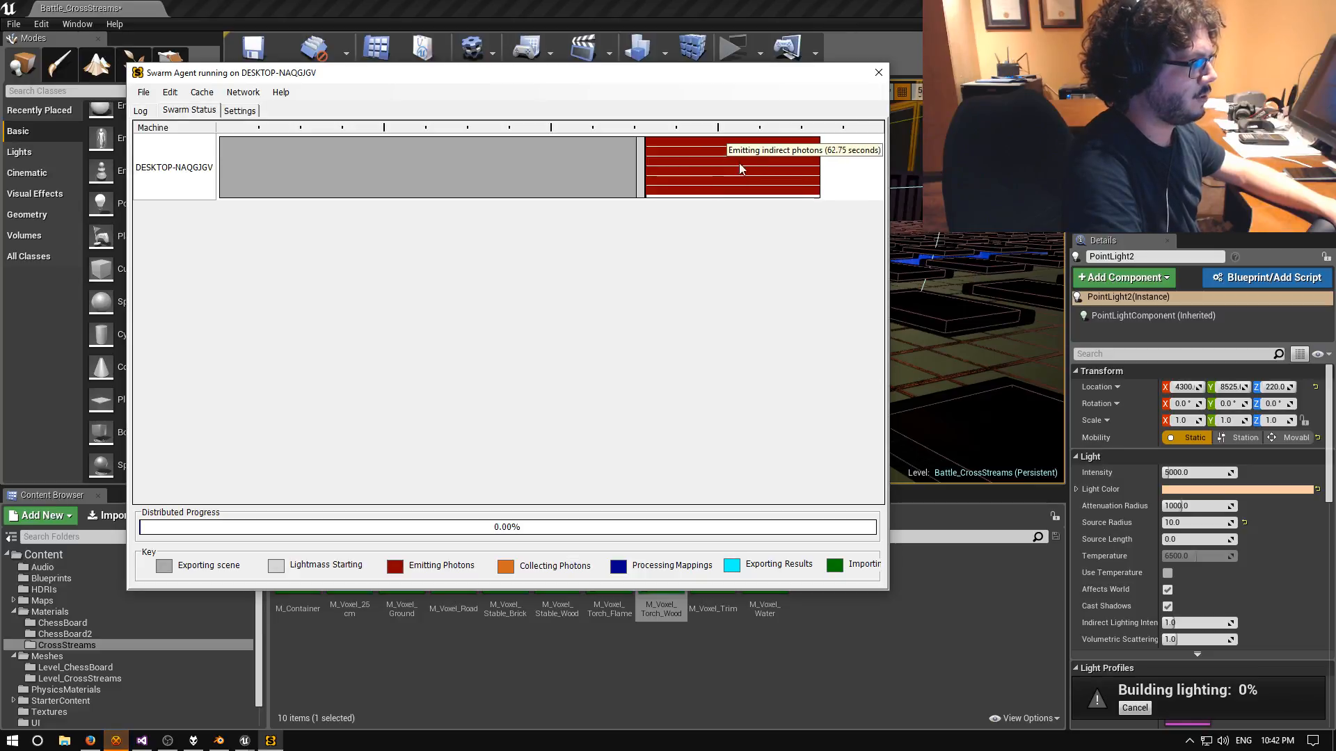
pyautogui.click(907, 55)
# Examine the whole stable and the surrounding board tiles from the front and from above while the lighting builds.
pyautogui.moveTo(732, 419); pyautogui.dragTo(578, 411, button='right')
pyautogui.press('s')
pyautogui.press('w')
pyautogui.press('s')
pyautogui.press('w')
pyautogui.press('e')
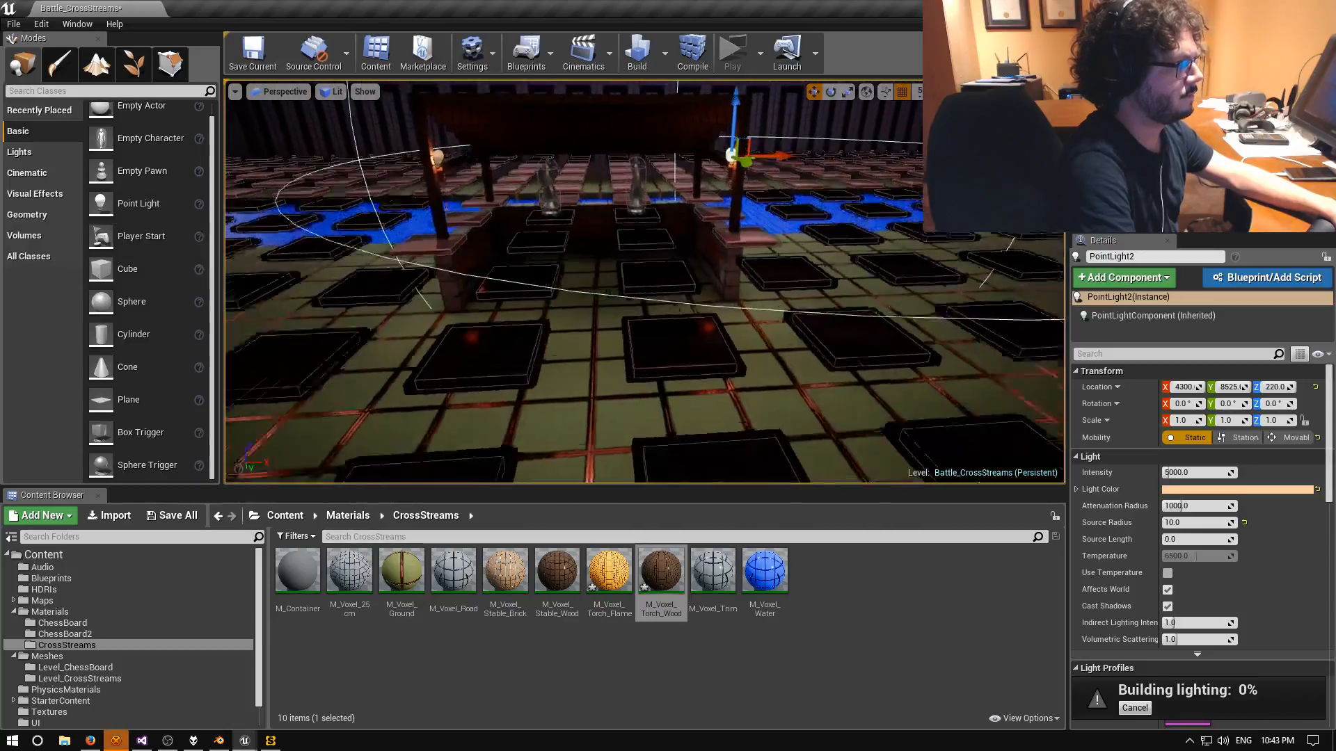
pyautogui.press('w')
pyautogui.moveTo(580, 407); pyautogui.dragTo(567, 380, button='right')
pyautogui.press('s')
pyautogui.press('w')
pyautogui.press('w')
pyautogui.press('s')
pyautogui.press('w')
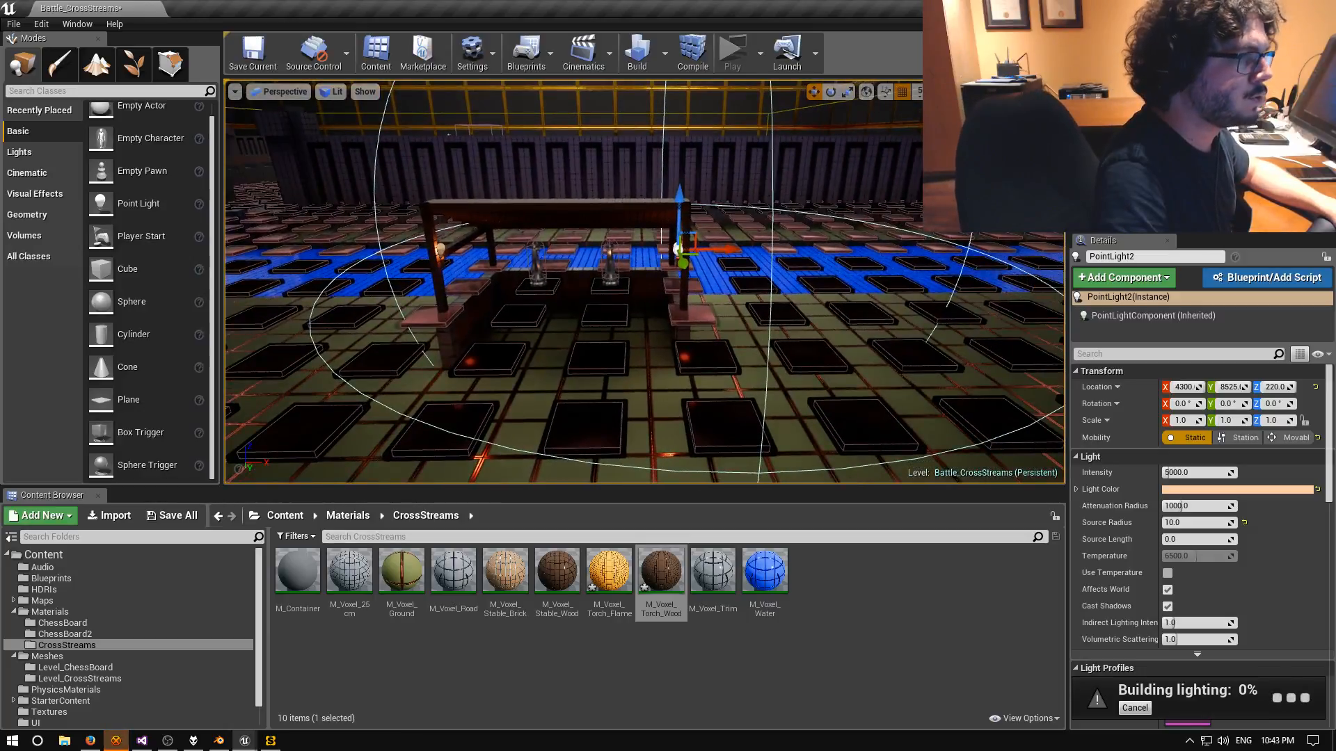
# Review the photon emitting and collecting stages along the Swarm Agent timeline and close its window.
pyautogui.click(271, 741)
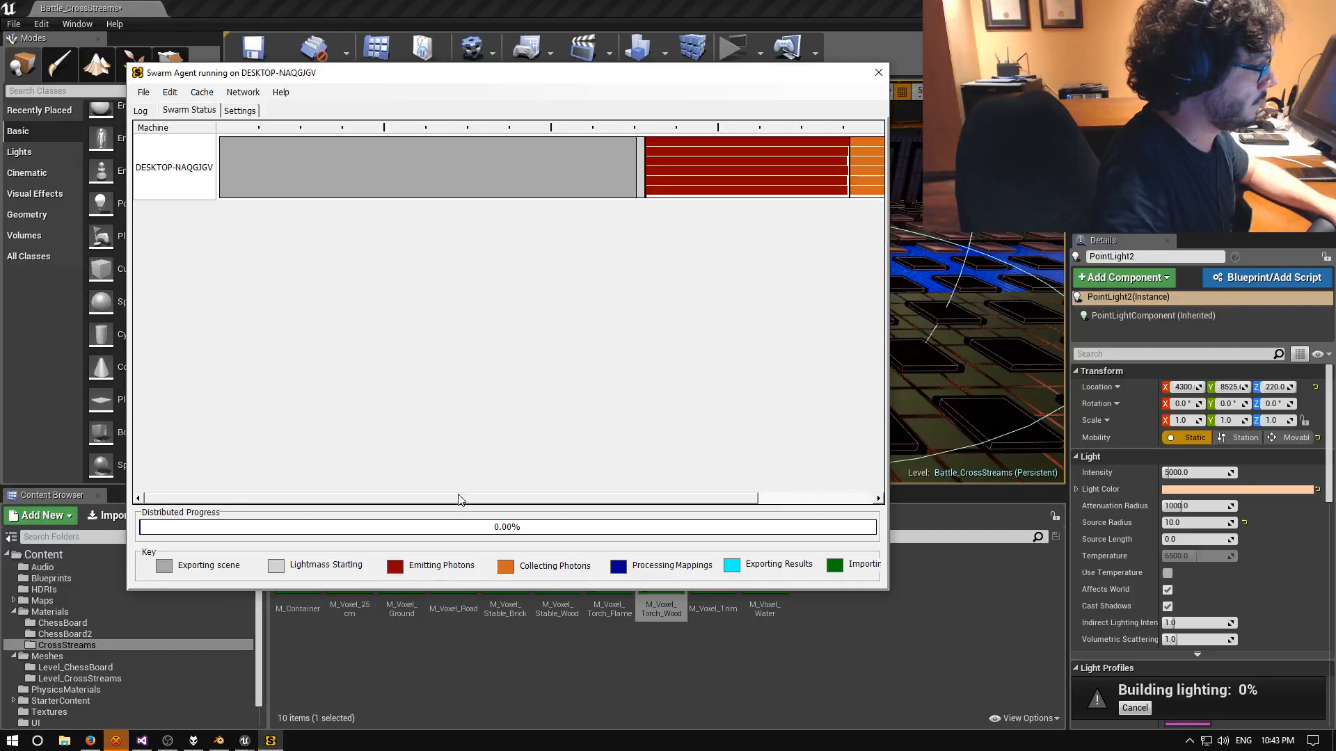
pyautogui.moveTo(458, 498); pyautogui.dragTo(658, 499)
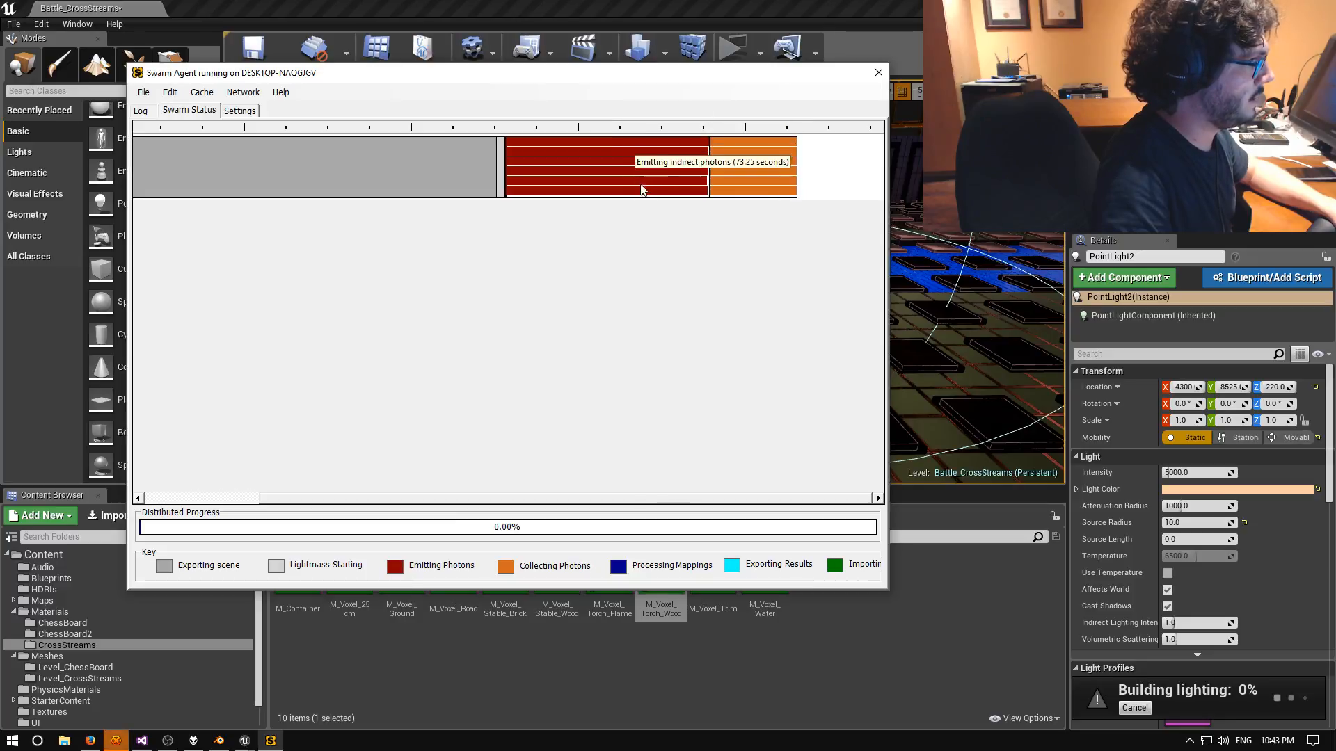
pyautogui.click(878, 73)
# Examine the stable from its corner and front, along with the blue streams running past it.
pyautogui.moveTo(766, 209); pyautogui.dragTo(661, 168, button='right')
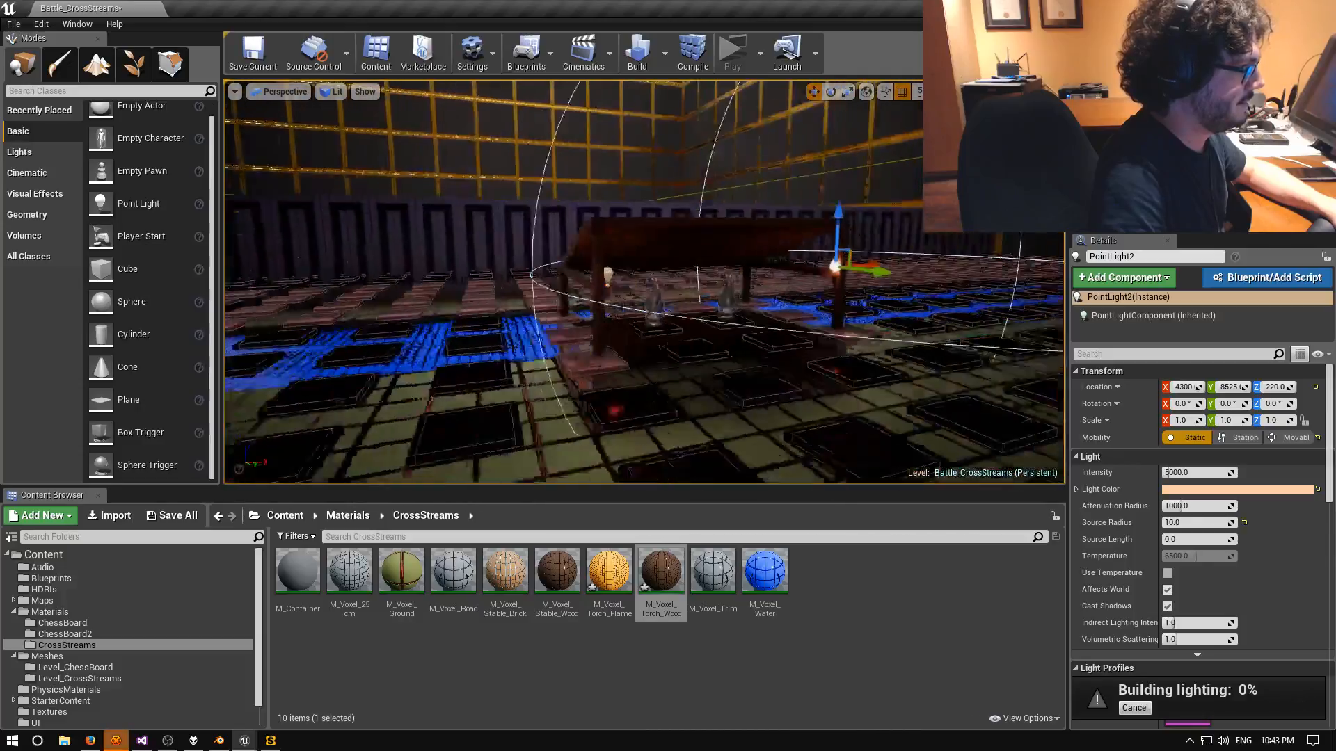
pyautogui.moveTo(644, 282); pyautogui.dragTo(636, 252, button='right')
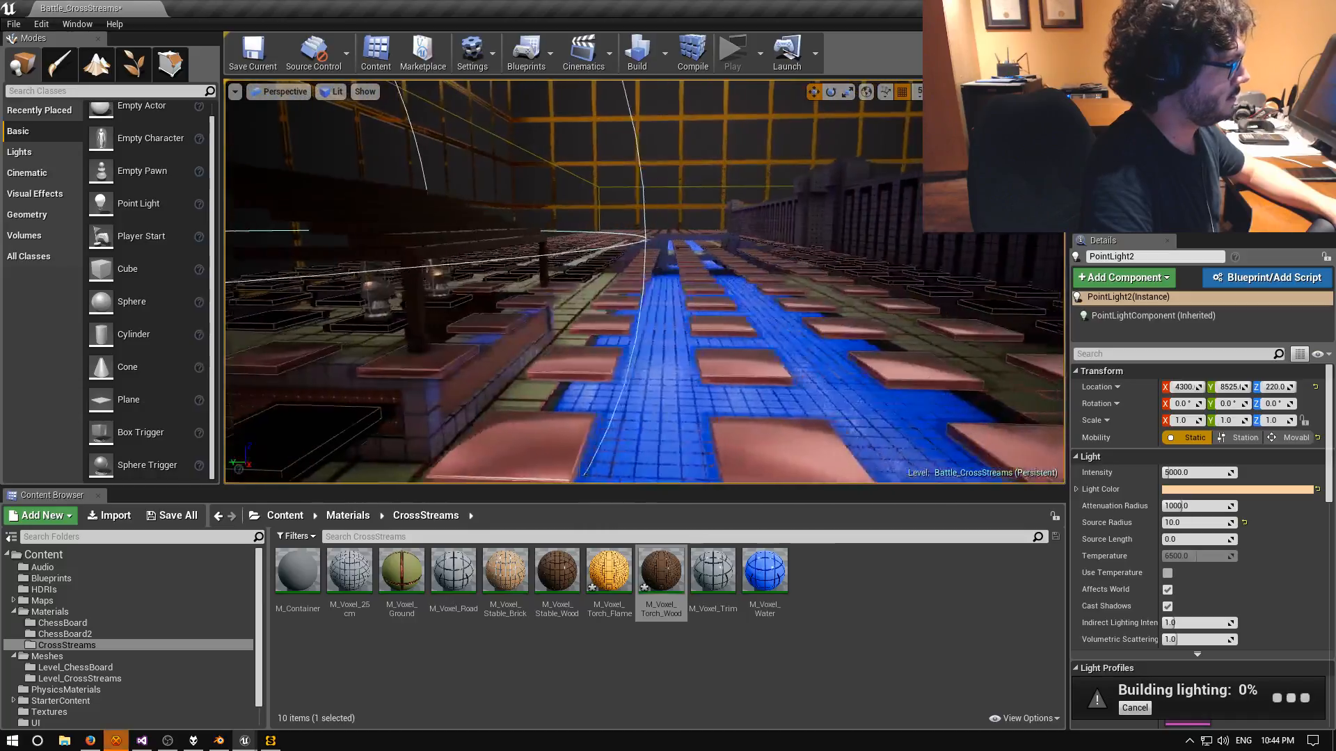
pyautogui.moveTo(635, 252); pyautogui.dragTo(636, 236, button='right')
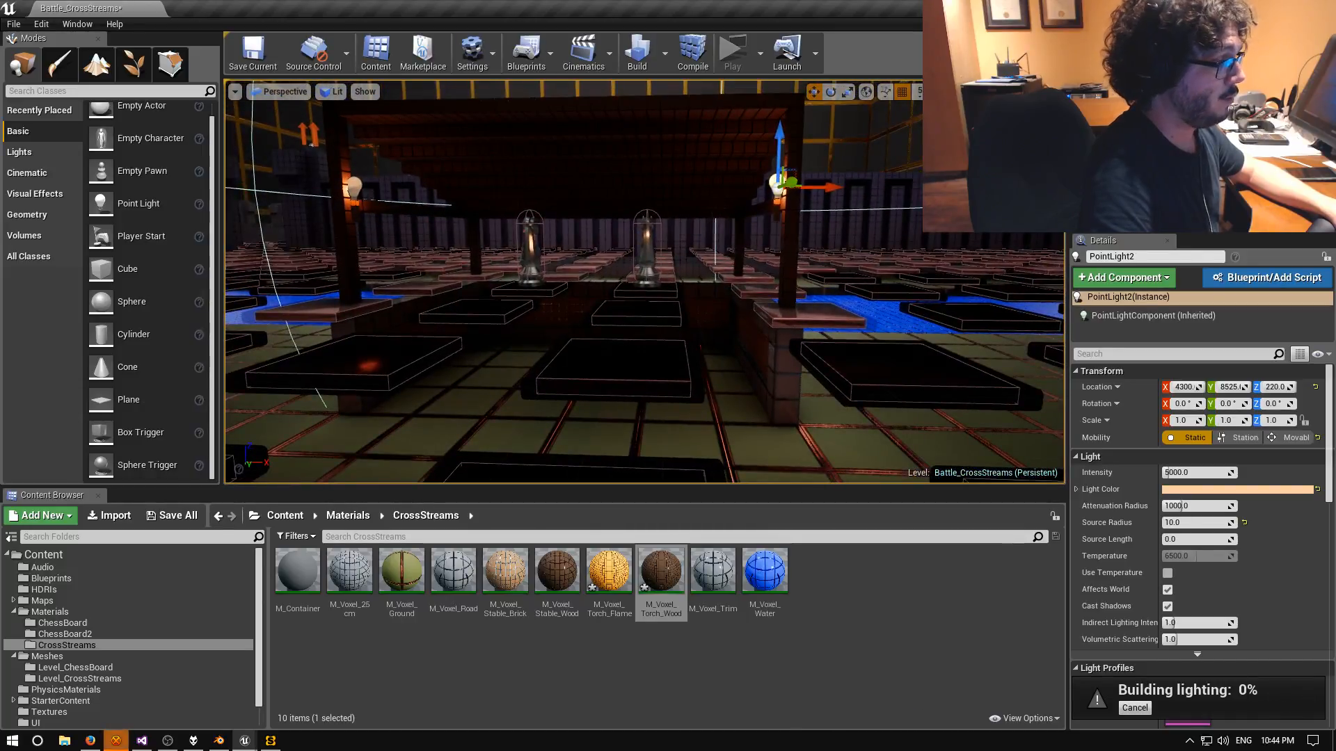
pyautogui.moveTo(636, 252); pyautogui.dragTo(588, 229, button='right')
pyautogui.press('w')
pyautogui.press('s')
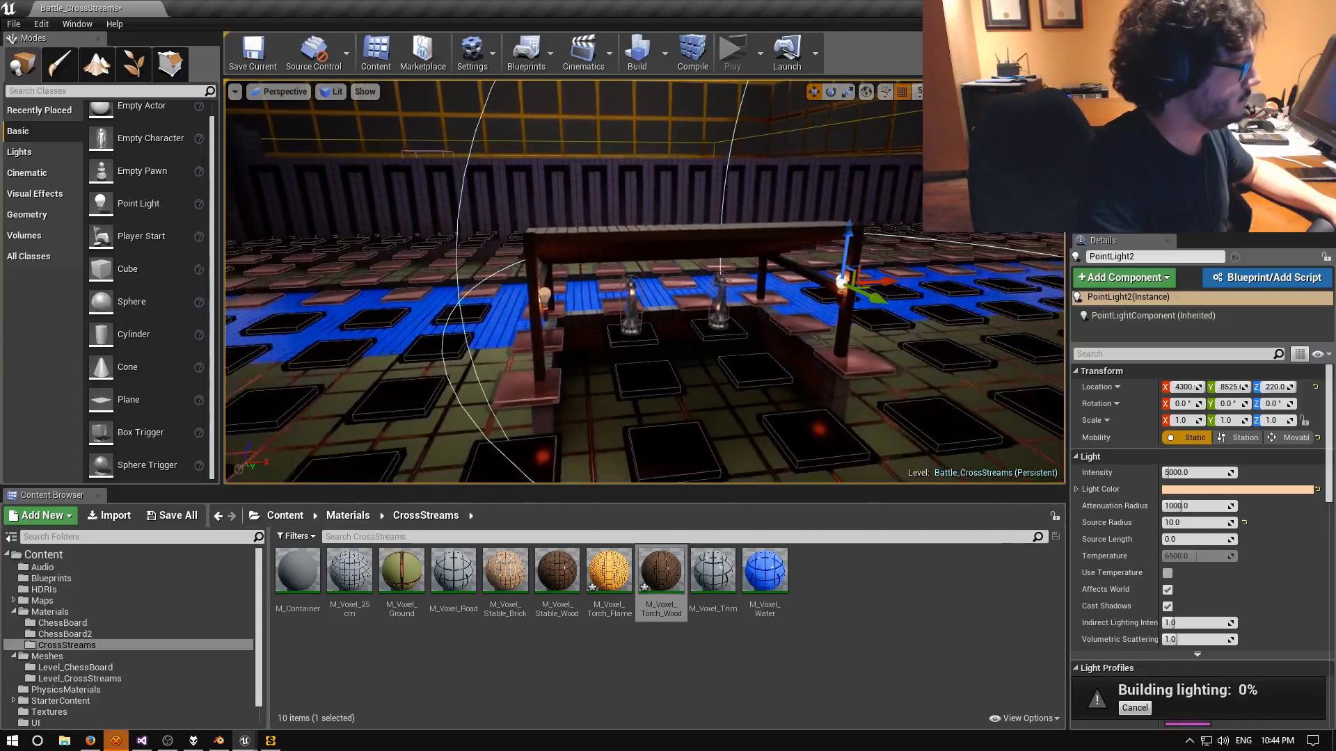
# Check the distributed progress in Swarm Agent and view the chess pieces beneath the stable roof up close.
pyautogui.click(271, 740)
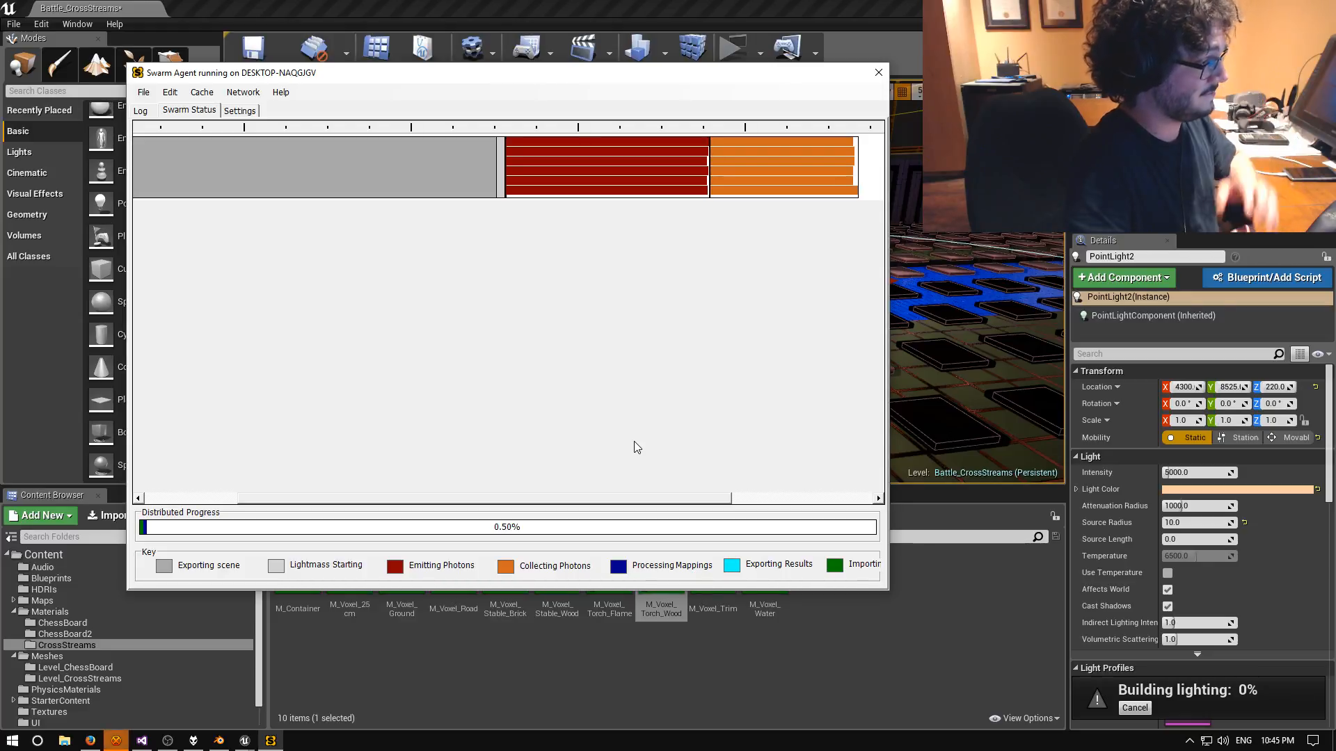
pyautogui.click(909, 20)
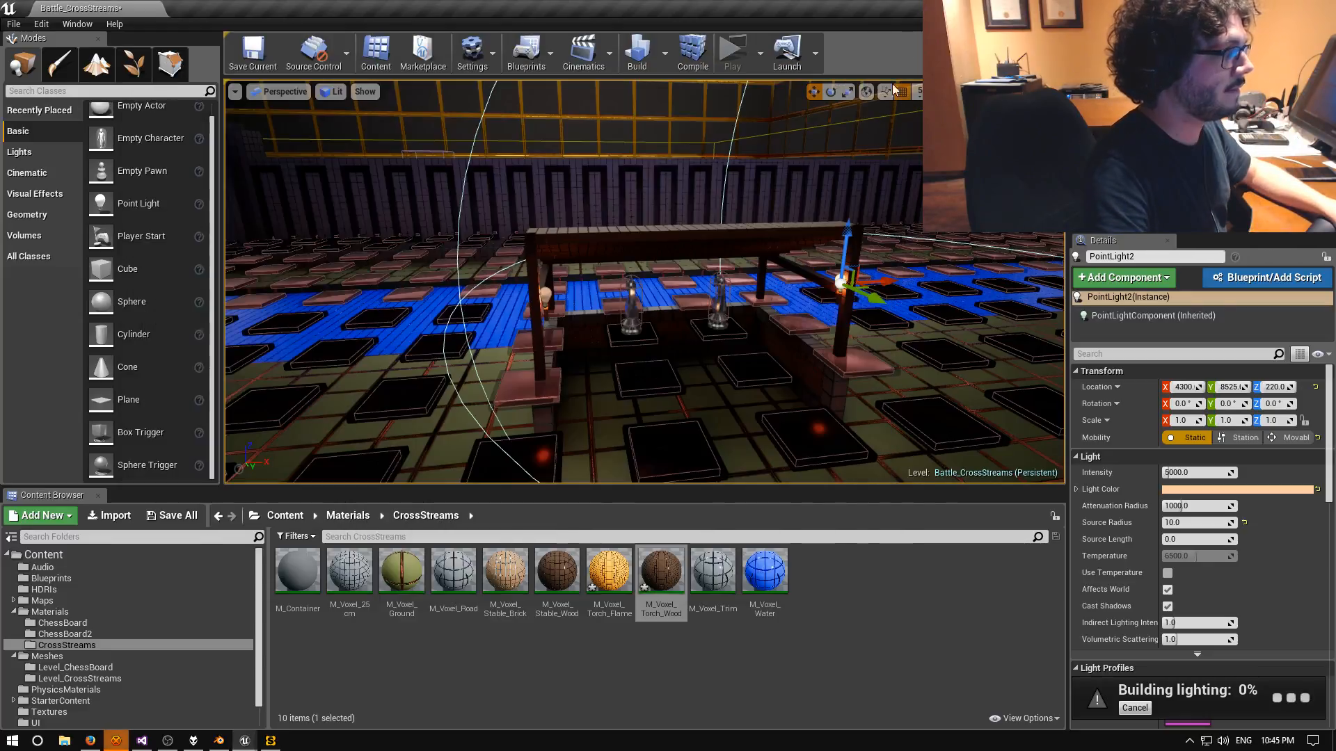
pyautogui.moveTo(731, 278)
pyautogui.mouseDown(button='right')
pyautogui.moveTo(626, 299)
pyautogui.moveTo(758, 299)
pyautogui.moveTo(835, 244)
pyautogui.moveTo(856, 247)
pyautogui.moveTo(738, 261)
pyautogui.mouseUp(button='right')
pyautogui.press('w')
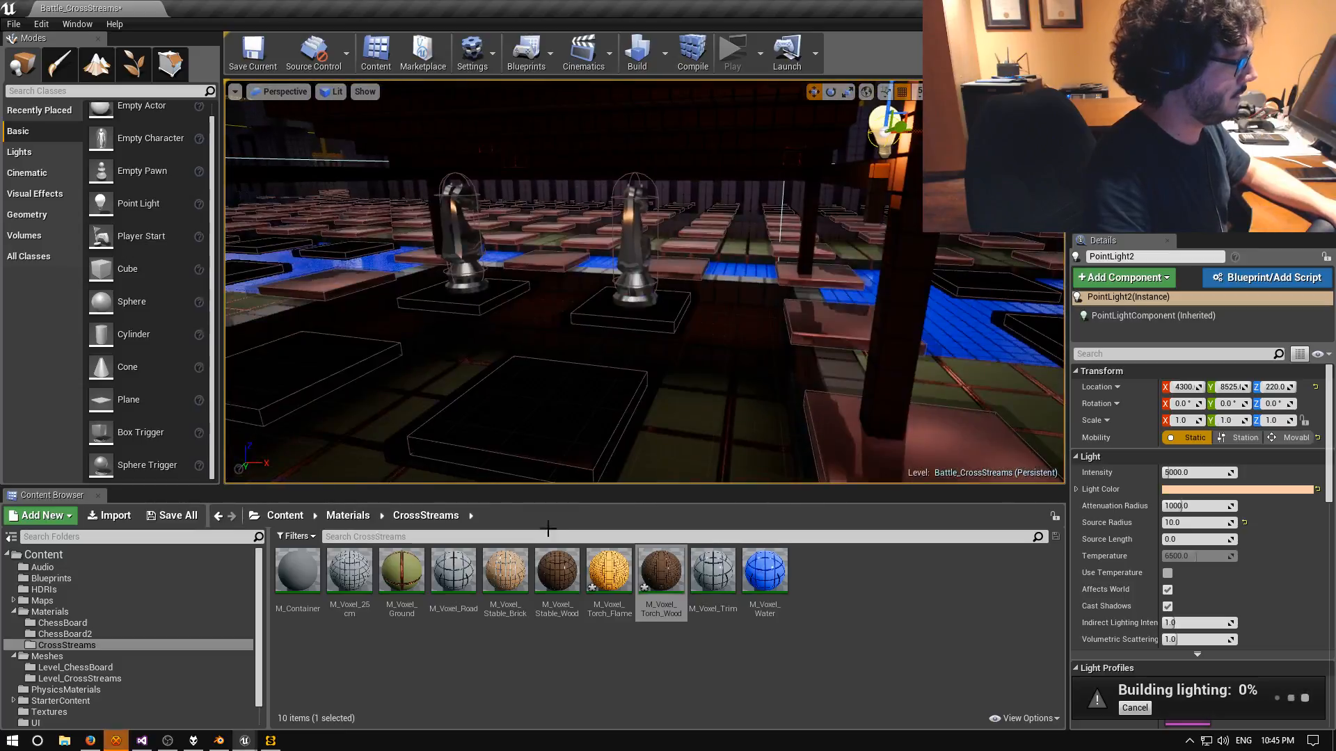
# Follow the mapping stage along the Swarm Agent timeline until the lighting build finishes and close the window.
pyautogui.click(270, 741)
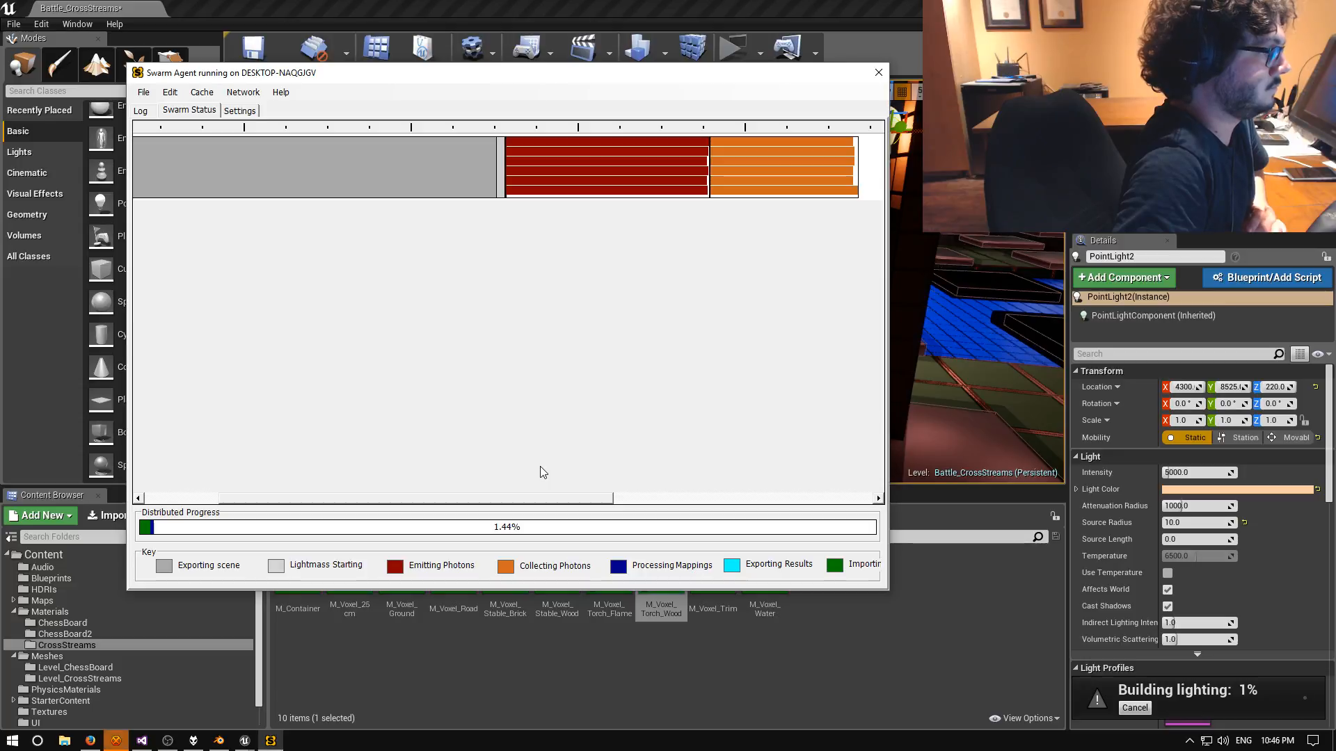
pyautogui.moveTo(562, 495); pyautogui.dragTo(821, 481)
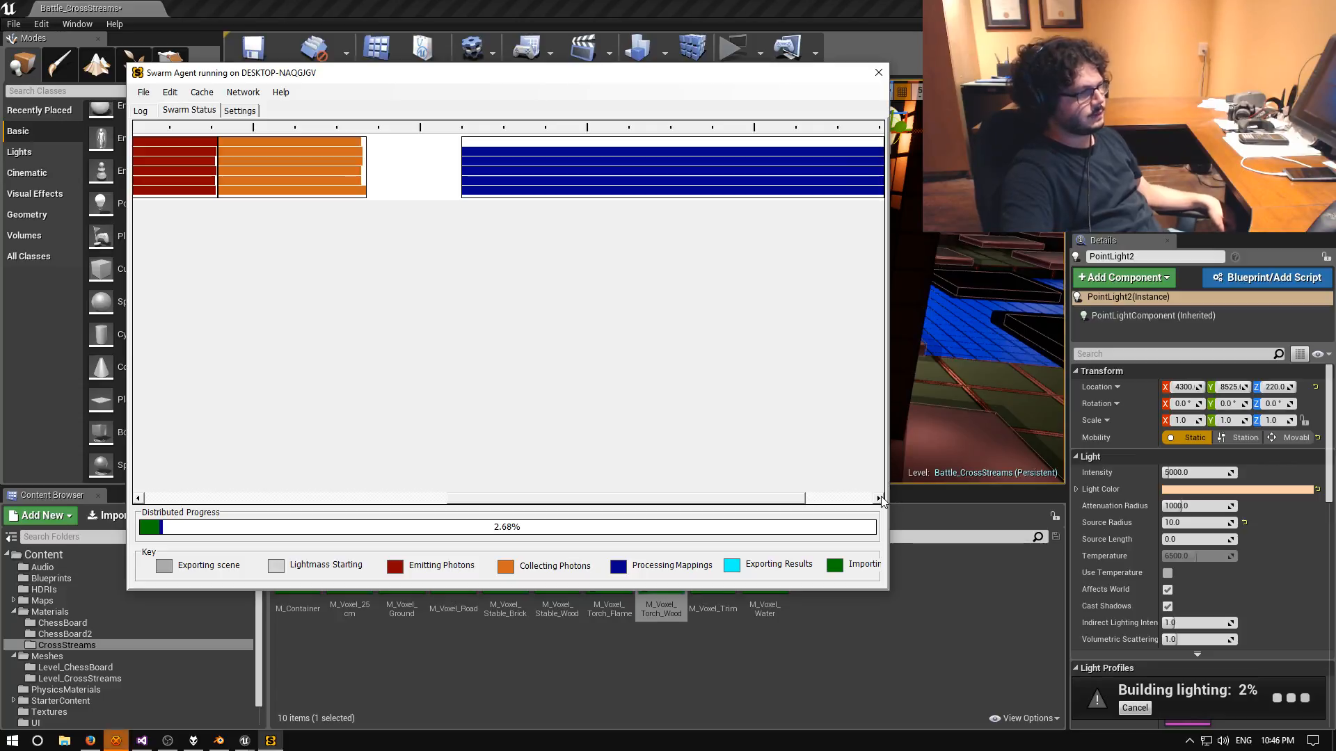
pyautogui.moveTo(778, 499); pyautogui.dragTo(854, 498)
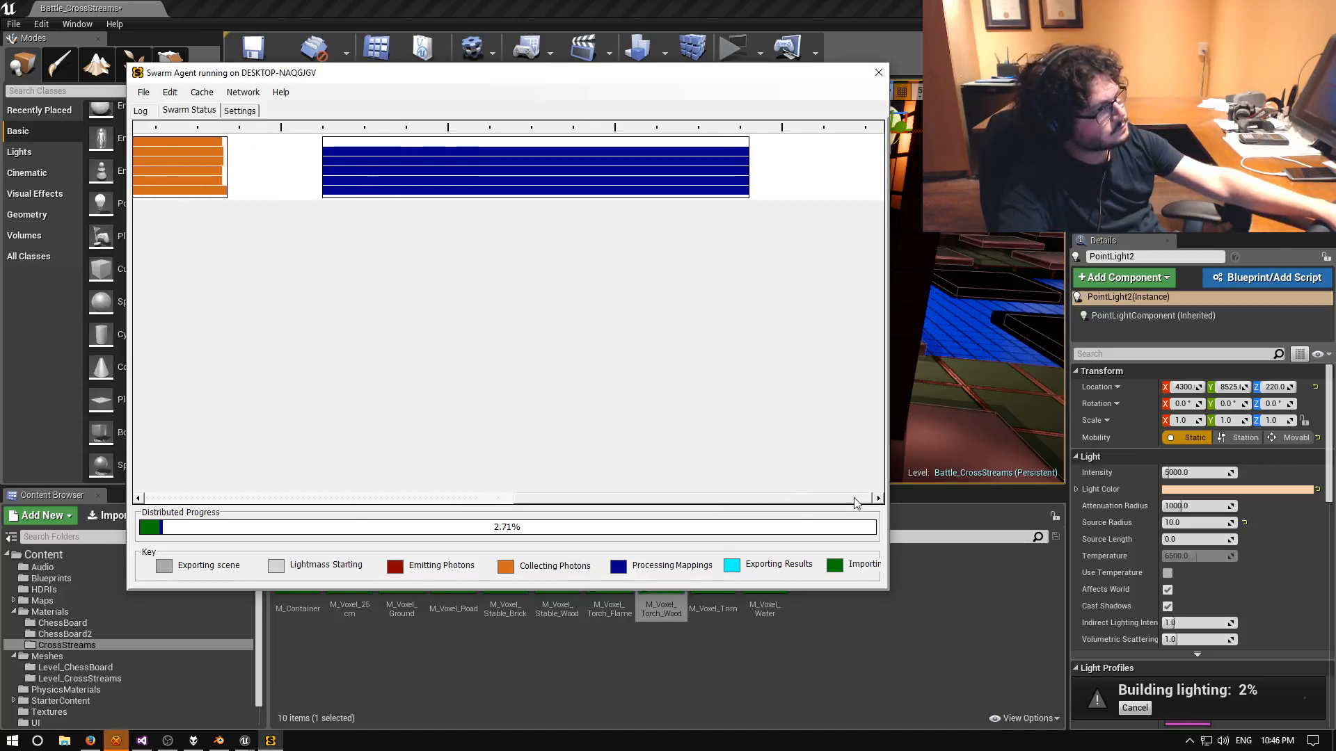
pyautogui.click(202, 91)
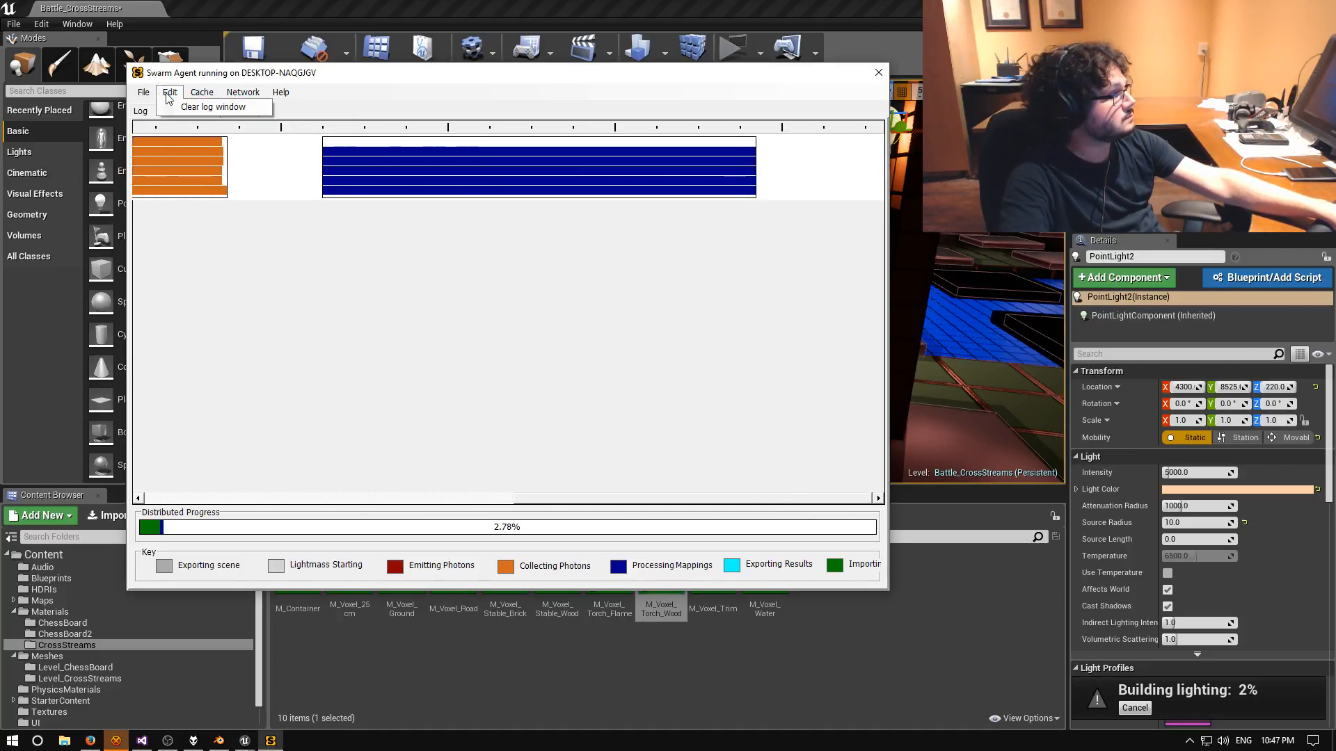
pyautogui.moveTo(289, 98)
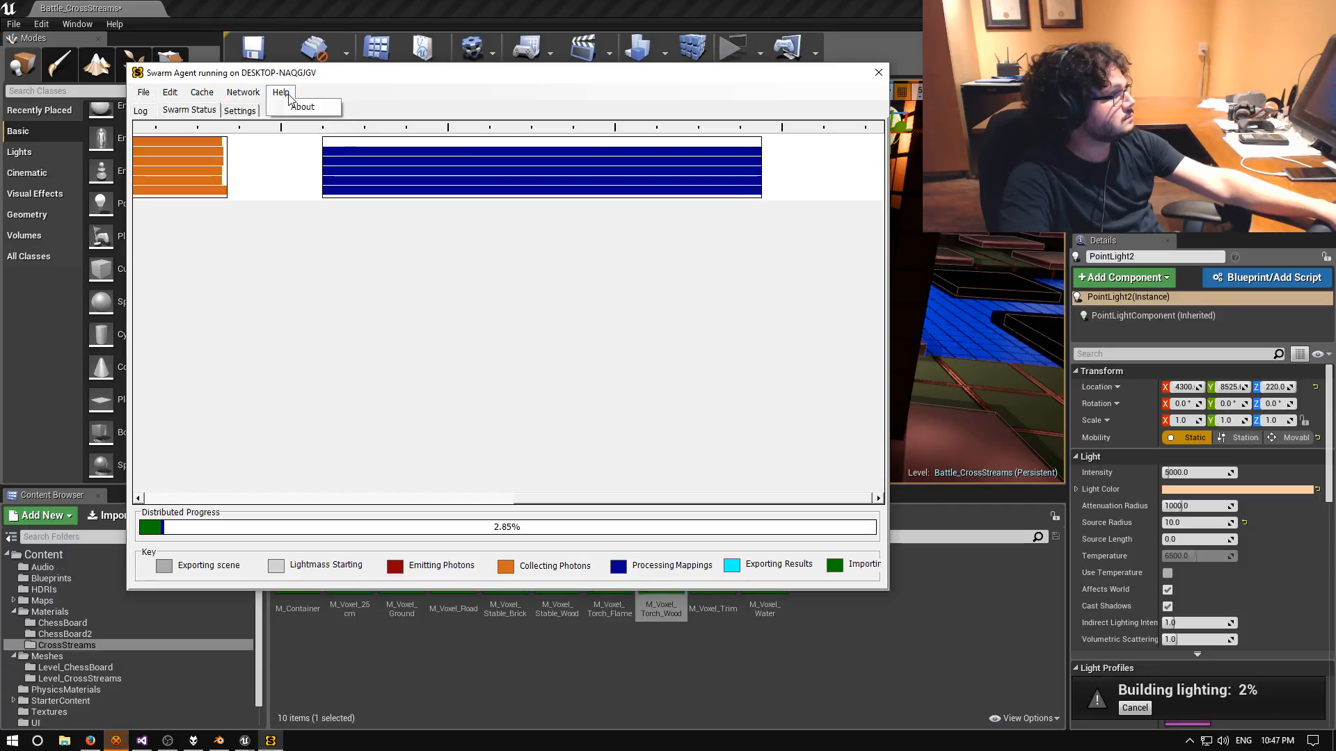
pyautogui.click(414, 96)
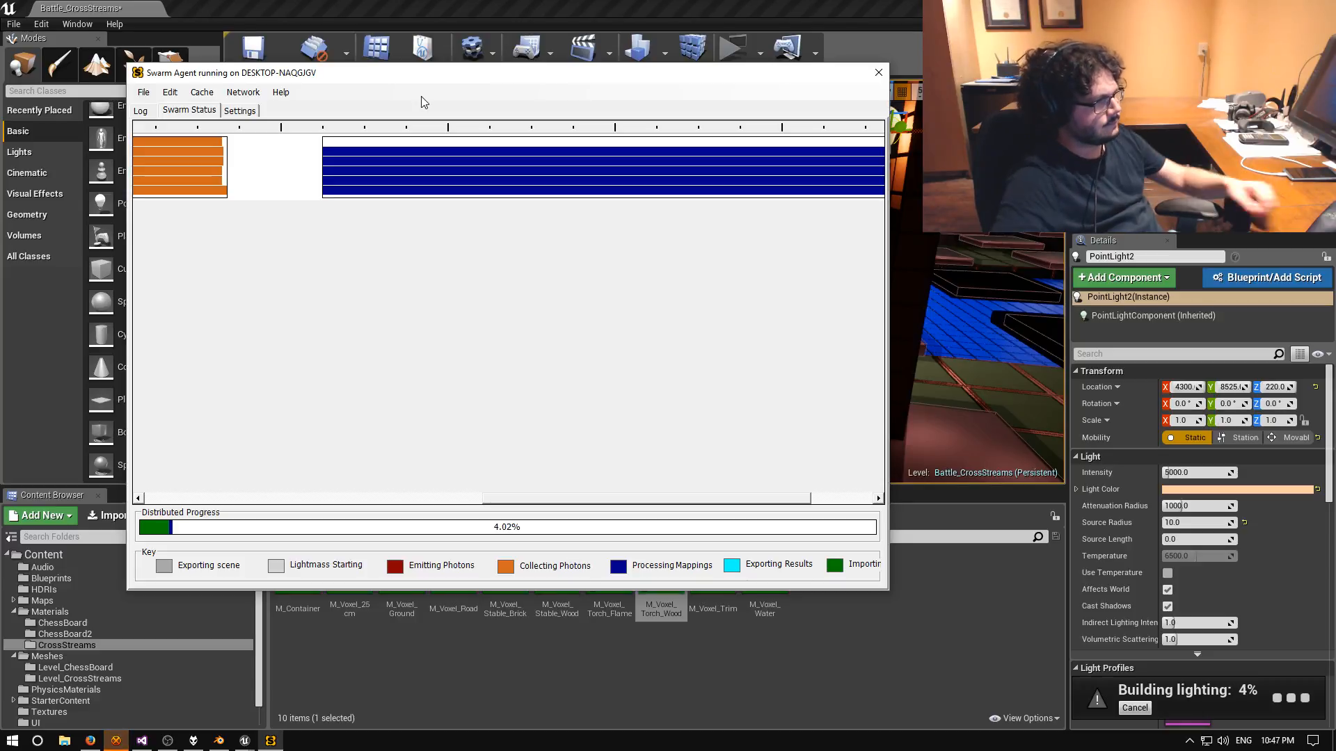
pyautogui.moveTo(653, 498); pyautogui.dragTo(754, 498)
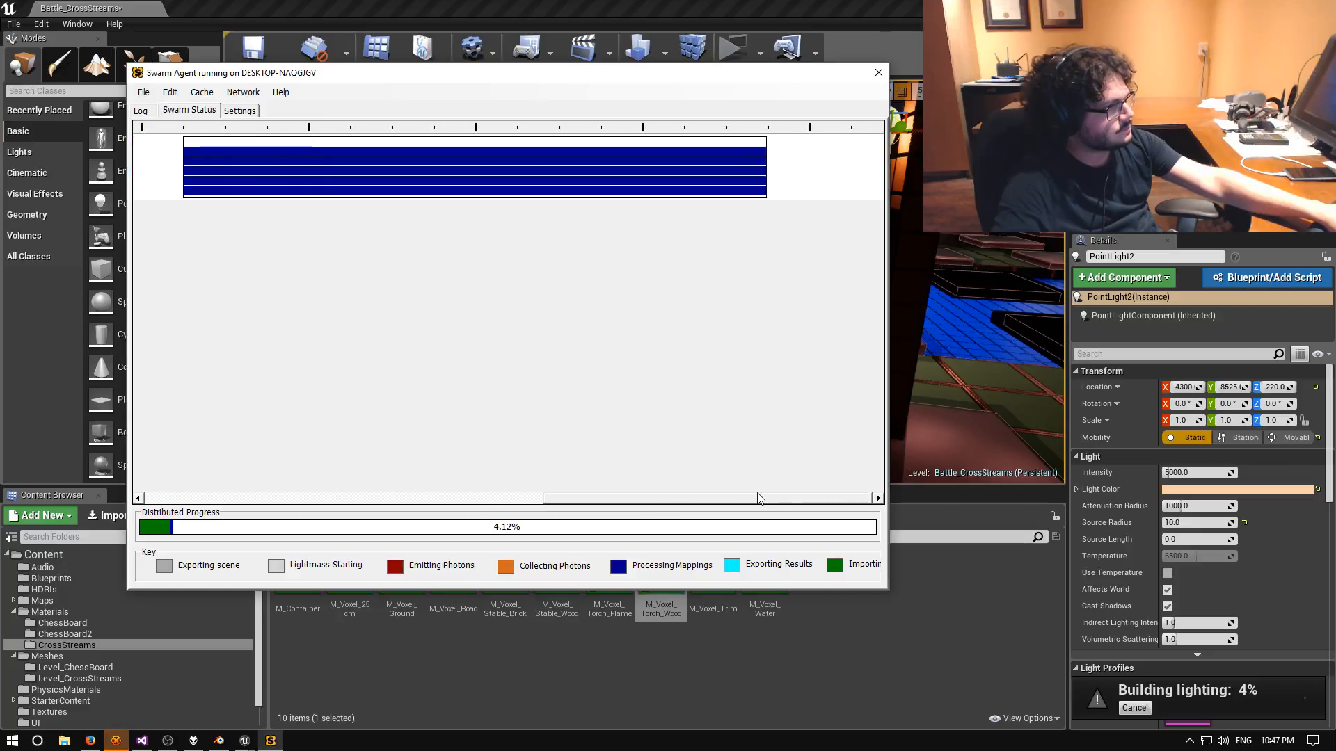
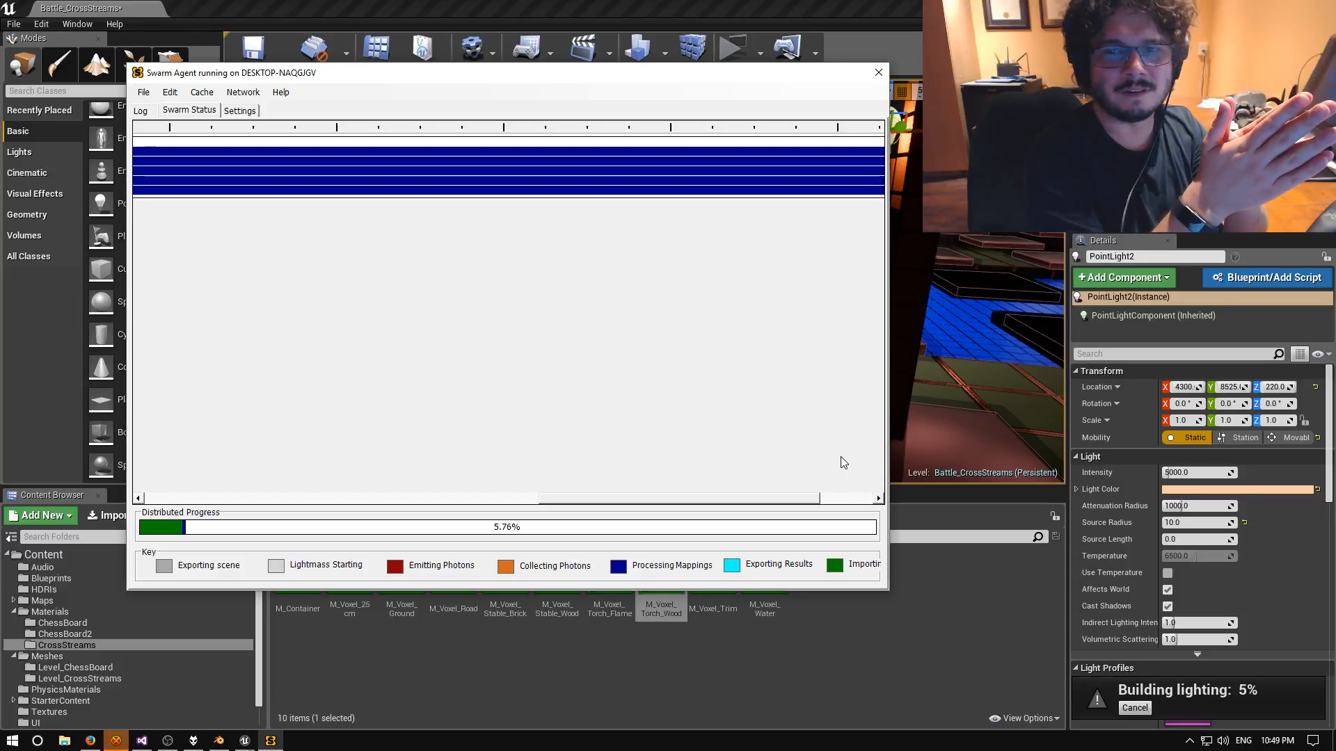
pyautogui.moveTo(775, 497); pyautogui.dragTo(843, 510)
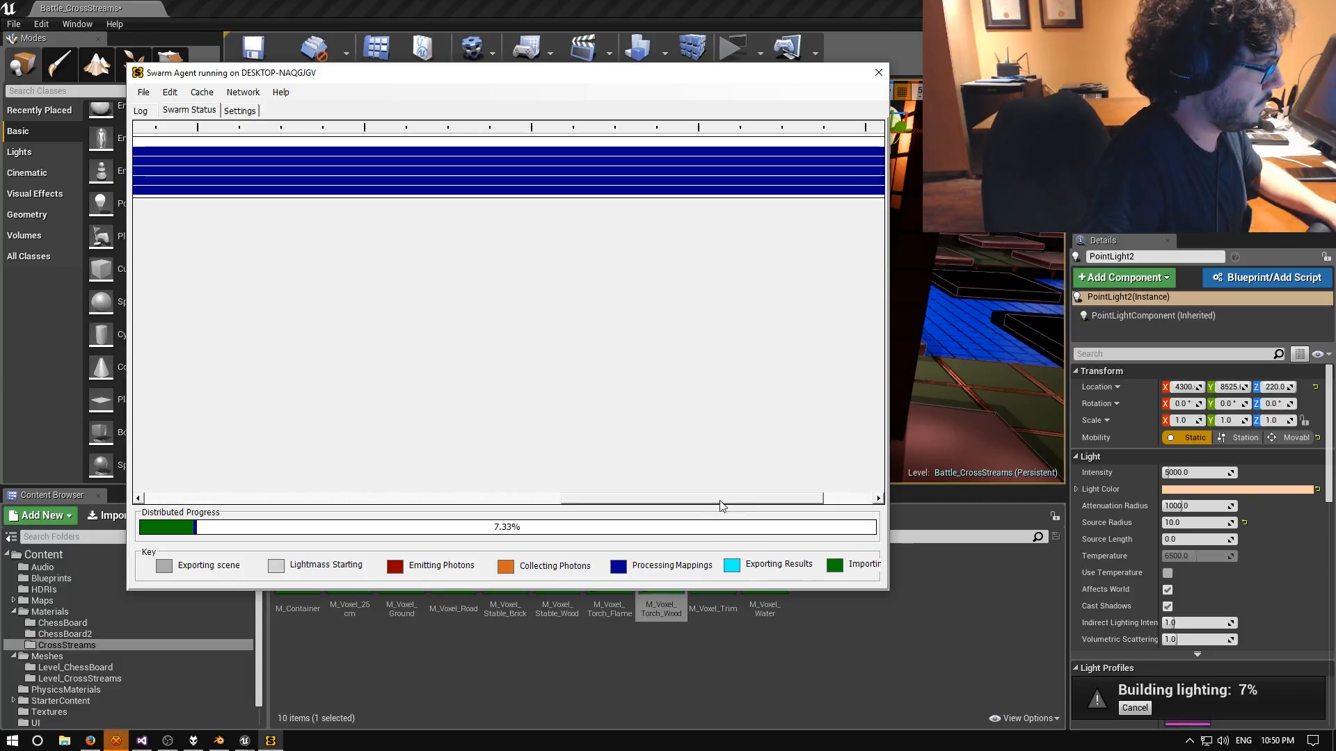
pyautogui.moveTo(720, 501); pyautogui.dragTo(798, 501)
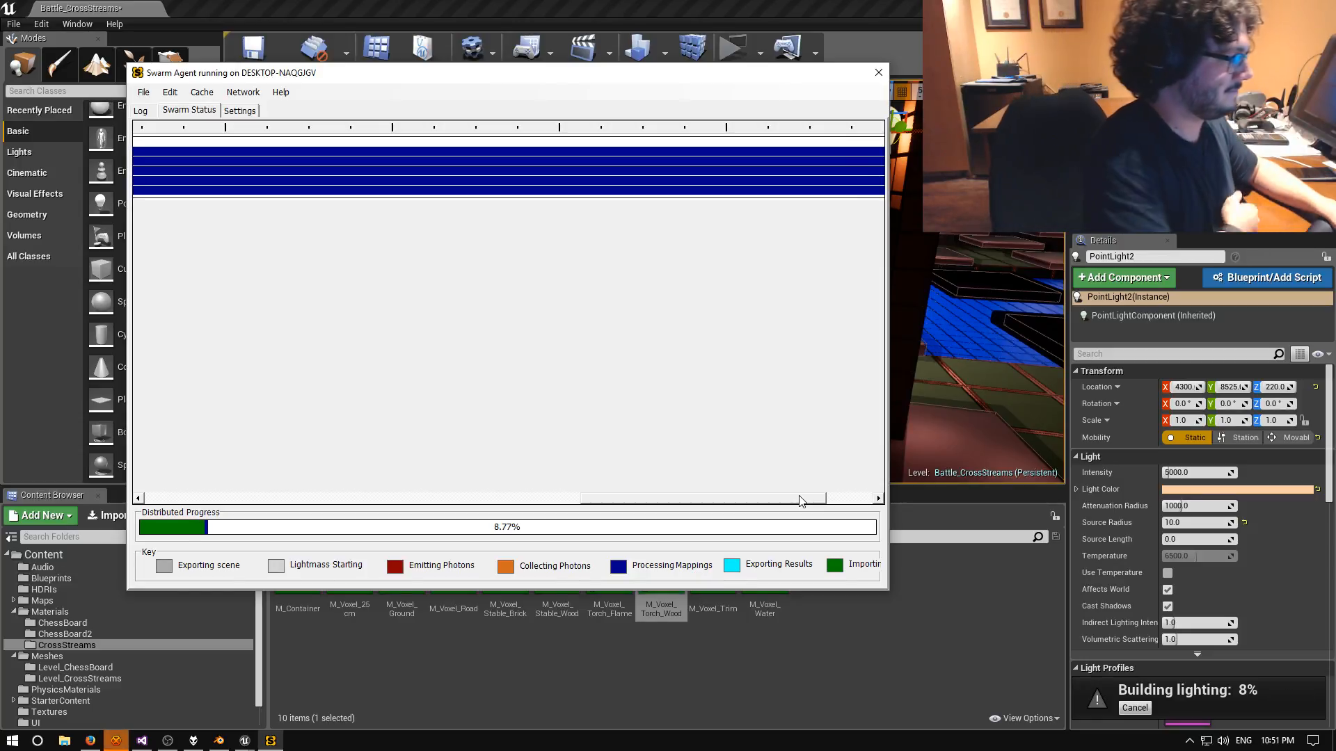
pyautogui.moveTo(788, 499); pyautogui.dragTo(854, 507)
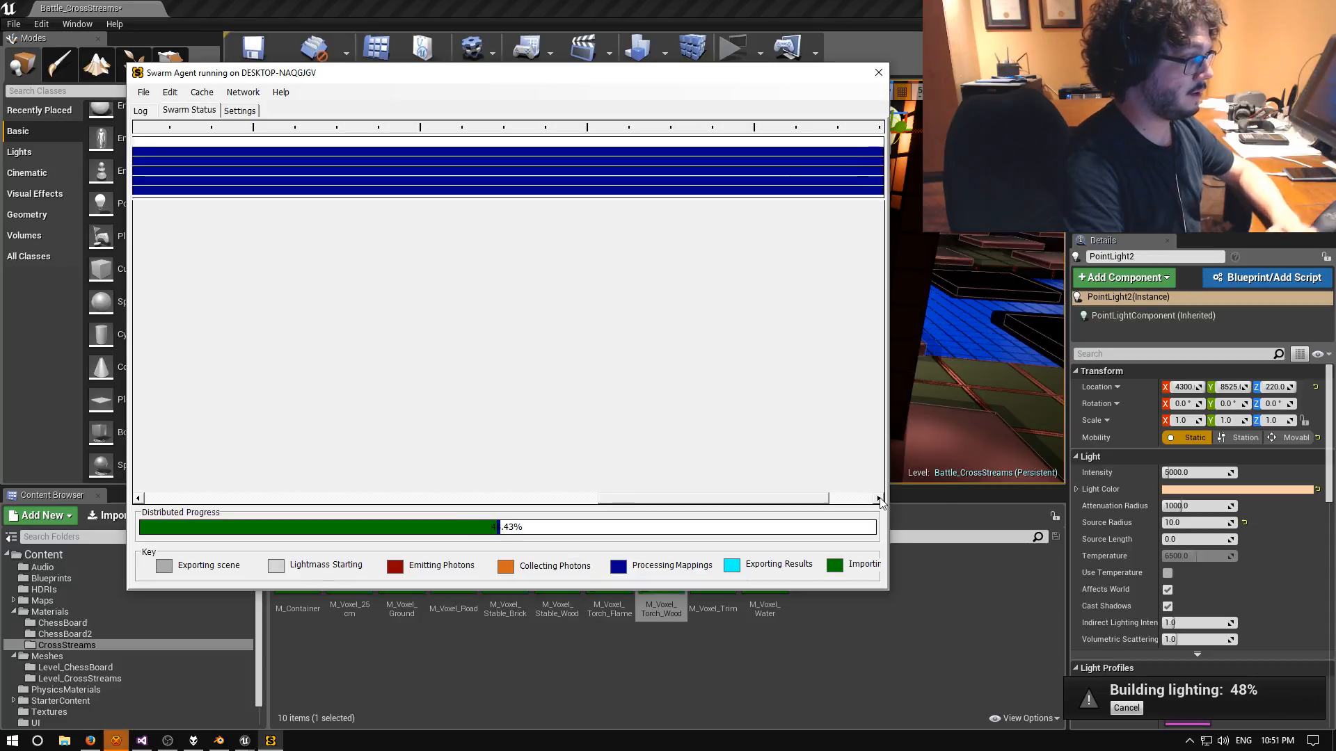
pyautogui.click(879, 498)
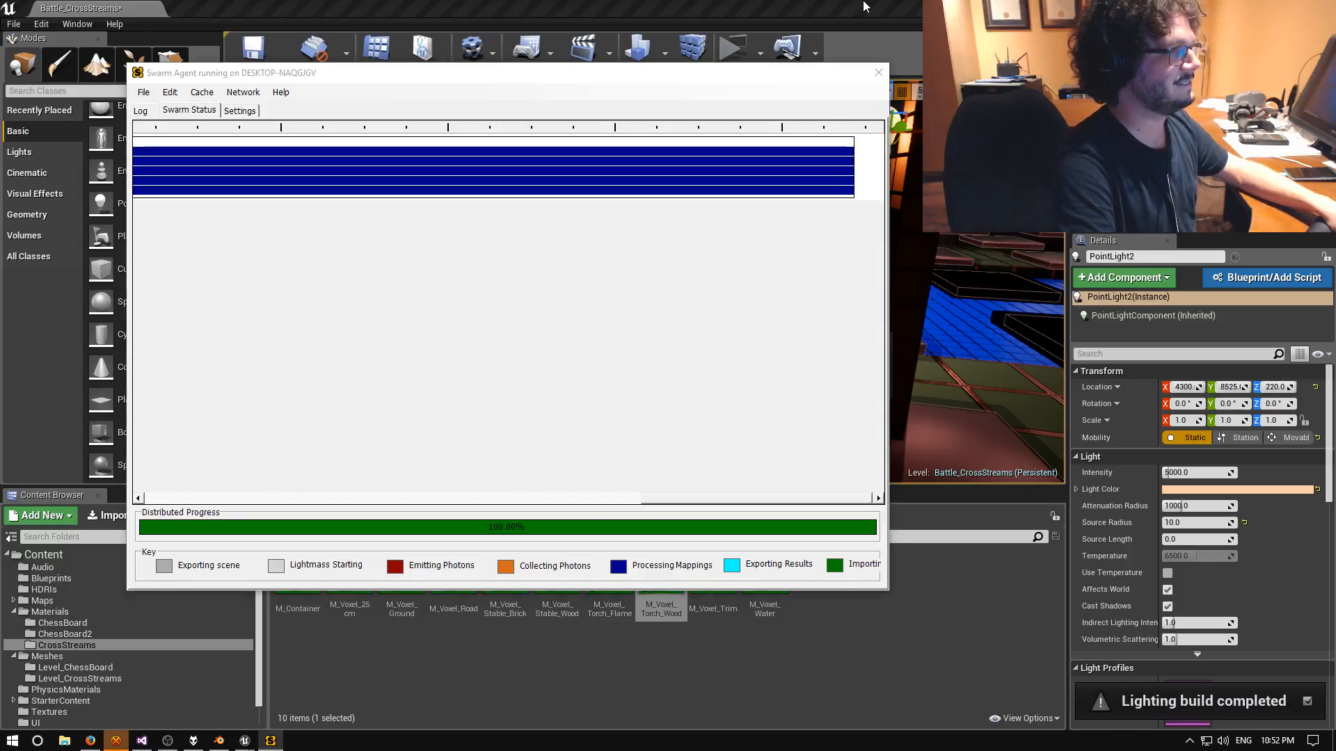
pyautogui.click(878, 72)
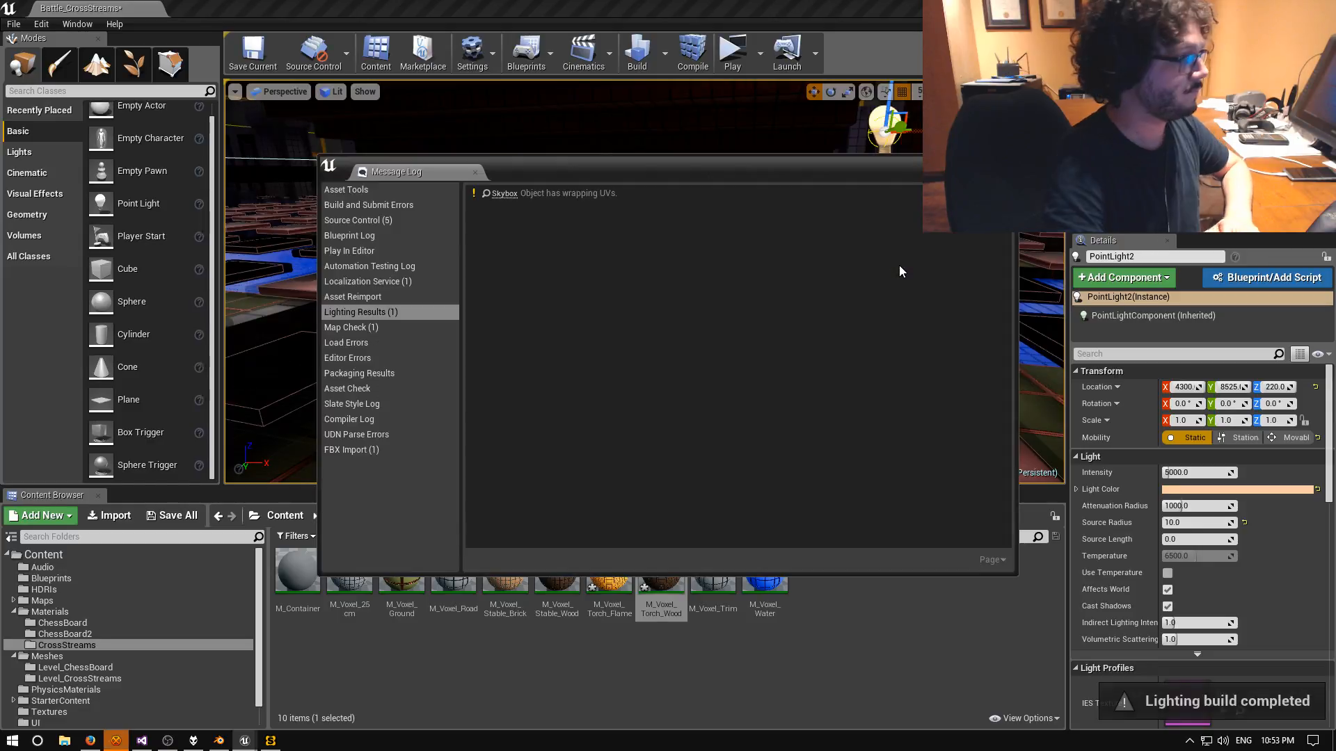
# Close the lighting results log and save the Battle_CrossStreams level, skipping the Battle_CrossStreams_BuiltData asset.
pyautogui.click(1006, 163)
pyautogui.moveTo(988, 187); pyautogui.dragTo(995, 246, button='right')
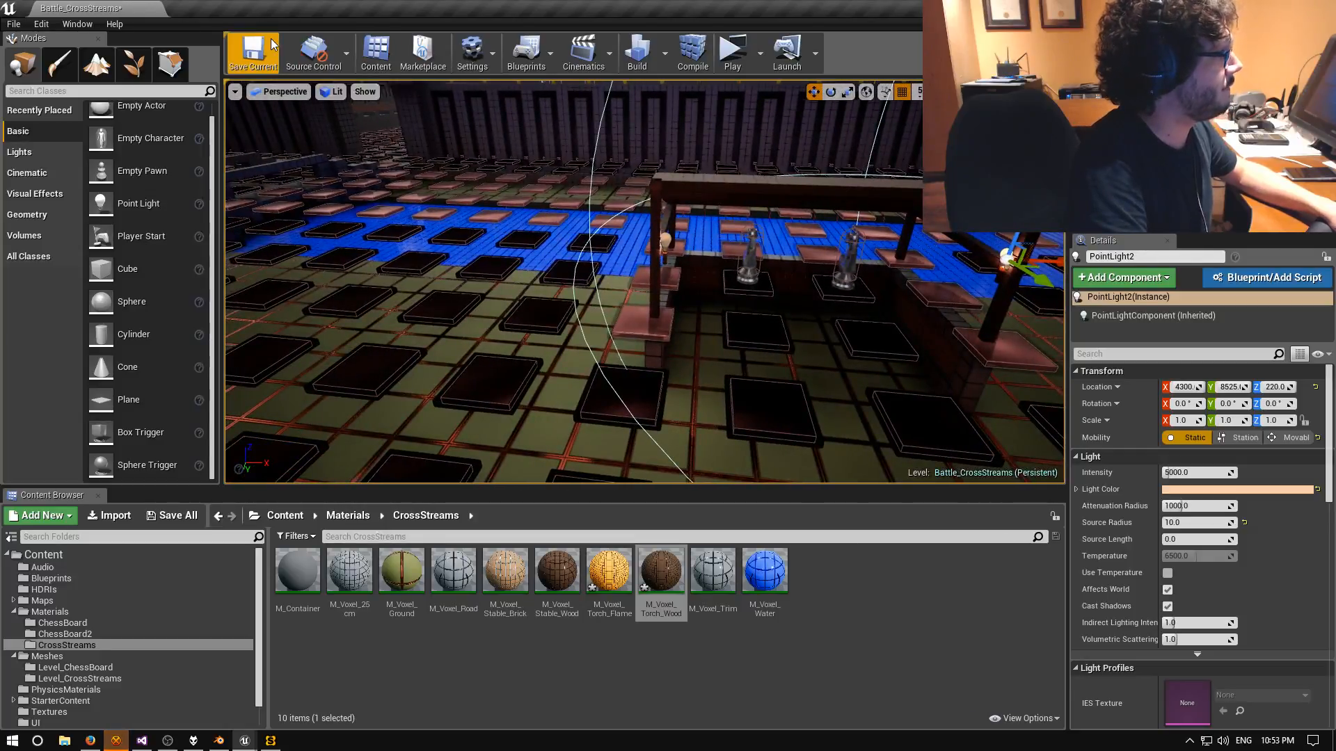
pyautogui.click(253, 52)
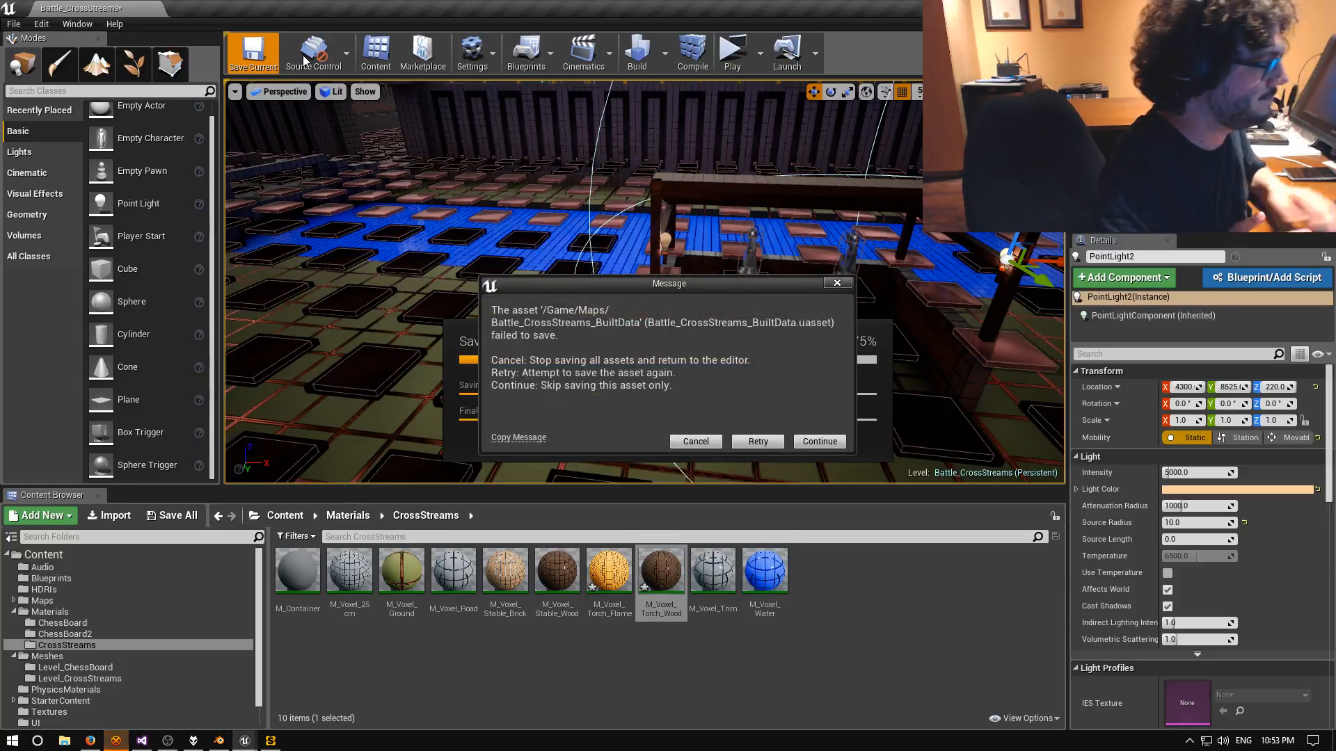
pyautogui.click(821, 441)
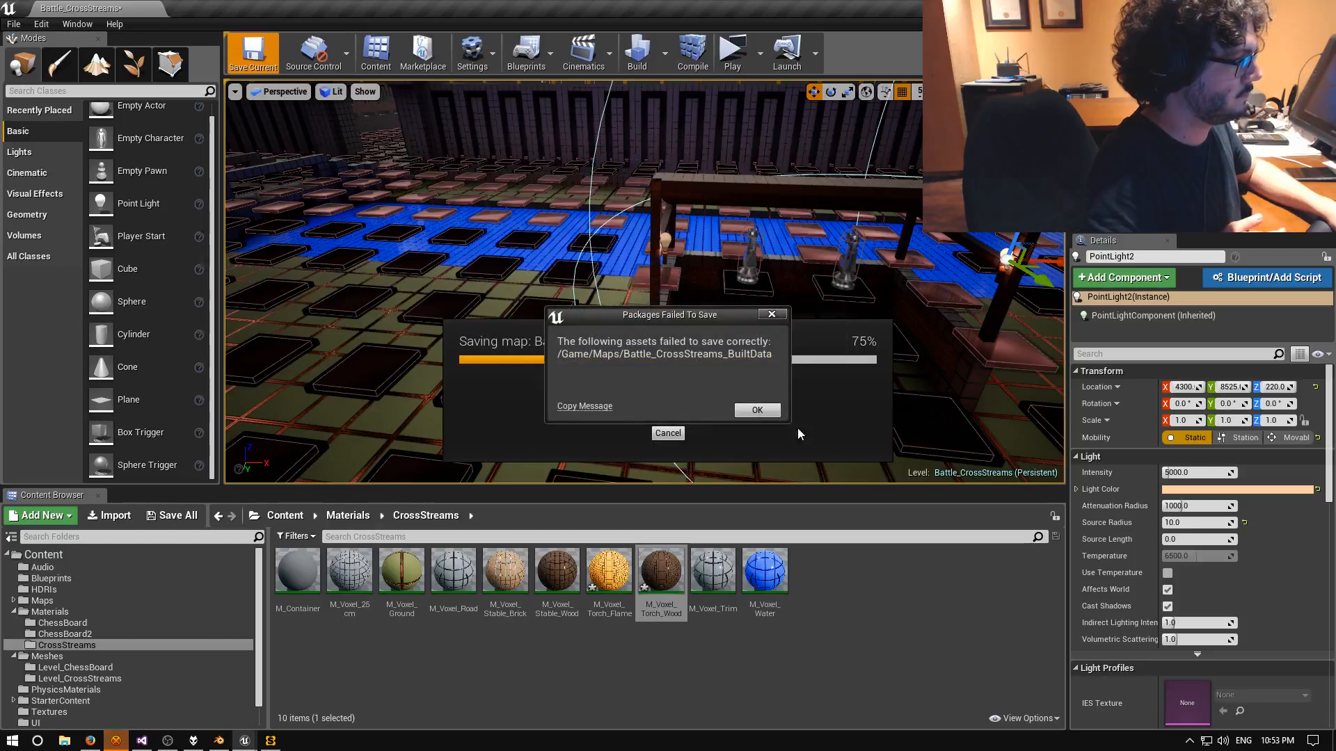
pyautogui.click(756, 410)
pyautogui.click(1006, 162)
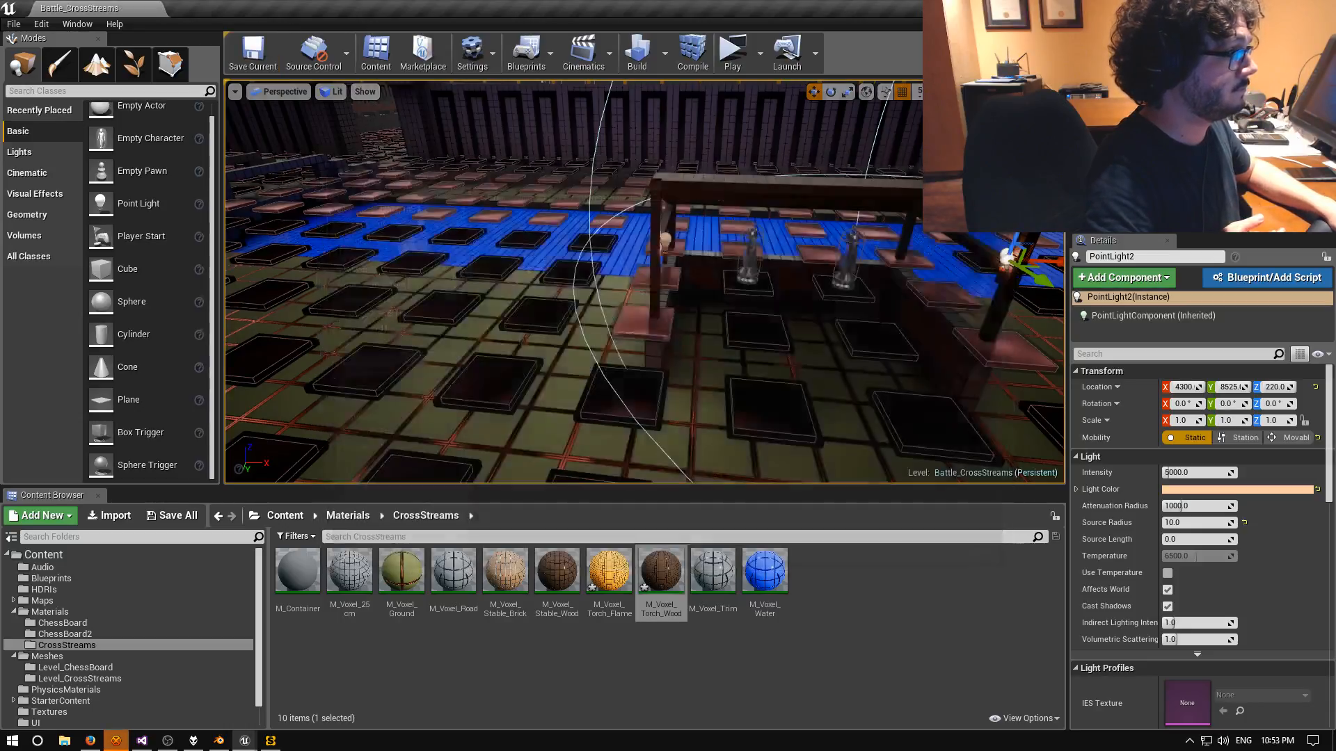
# Save the Battle_CrossStreams level with its built data, along with the M_Voxel_Torch_Flame and M_Voxel_Torch_Wood materials.
pyautogui.click(242, 52)
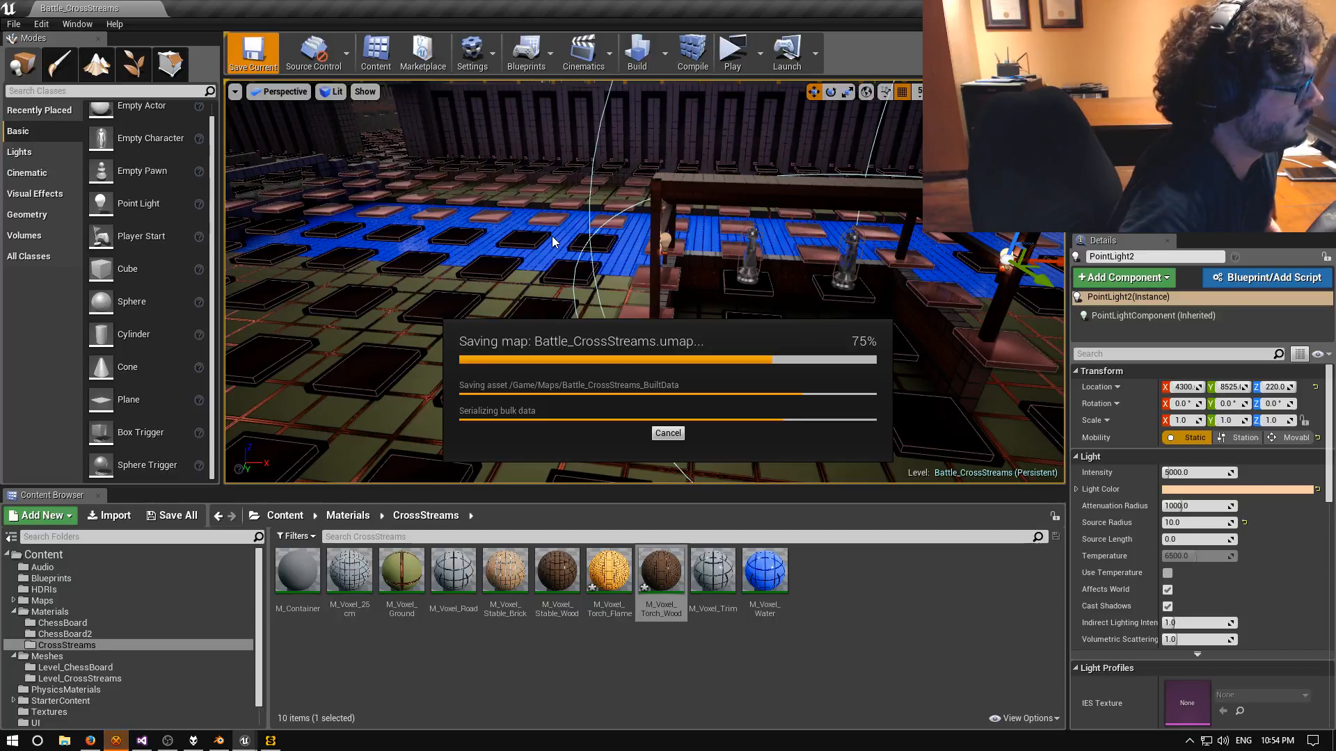
pyautogui.click(616, 567)
pyautogui.rightClick(616, 567)
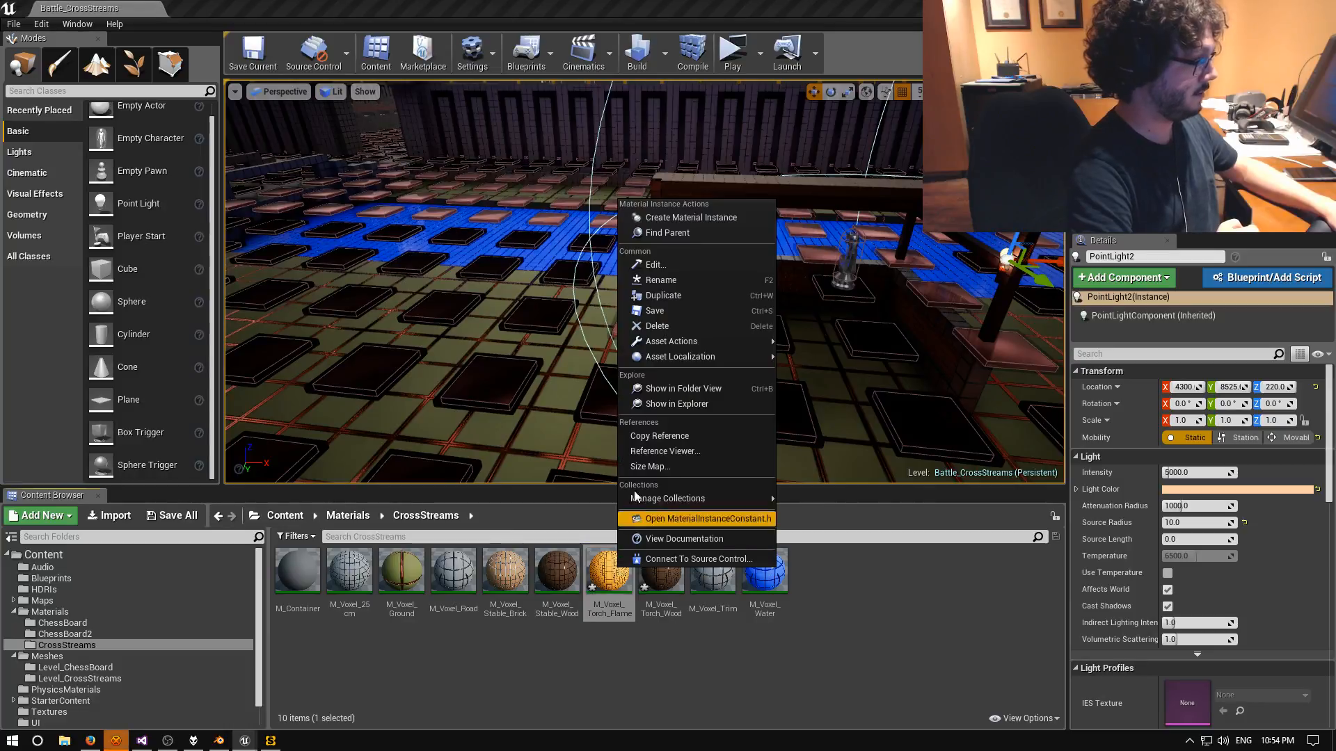
pyautogui.click(650, 311)
pyautogui.rightClick(660, 572)
pyautogui.click(689, 324)
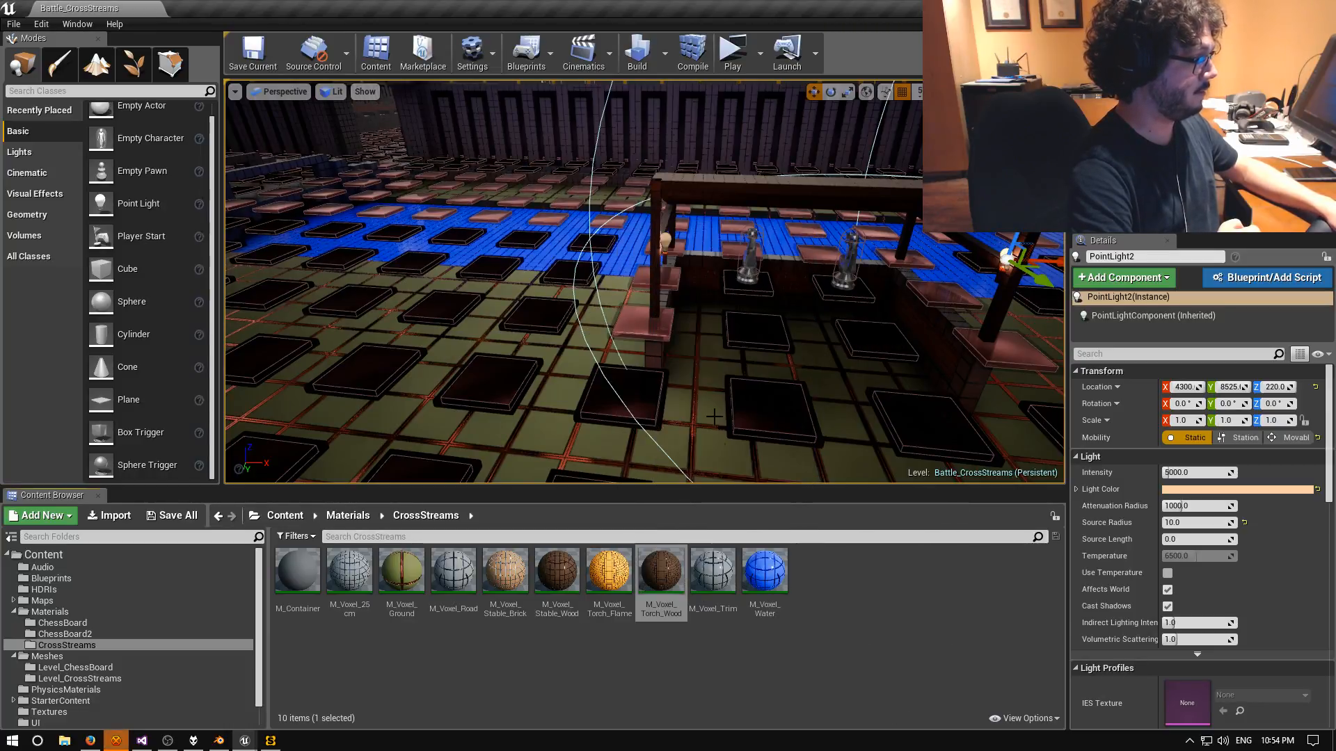
# Duplicate a torch with its point light from the silver knights' stable and bring the copy near the blue knights' stable, at about Y -5750.
pyautogui.moveTo(689, 324)
pyautogui.mouseDown(button='right')
pyautogui.moveTo(644, 306)
pyautogui.moveTo(709, 327)
pyautogui.moveTo(619, 327)
pyautogui.moveTo(752, 351)
pyautogui.moveTo(689, 341)
pyautogui.mouseUp(button='right')
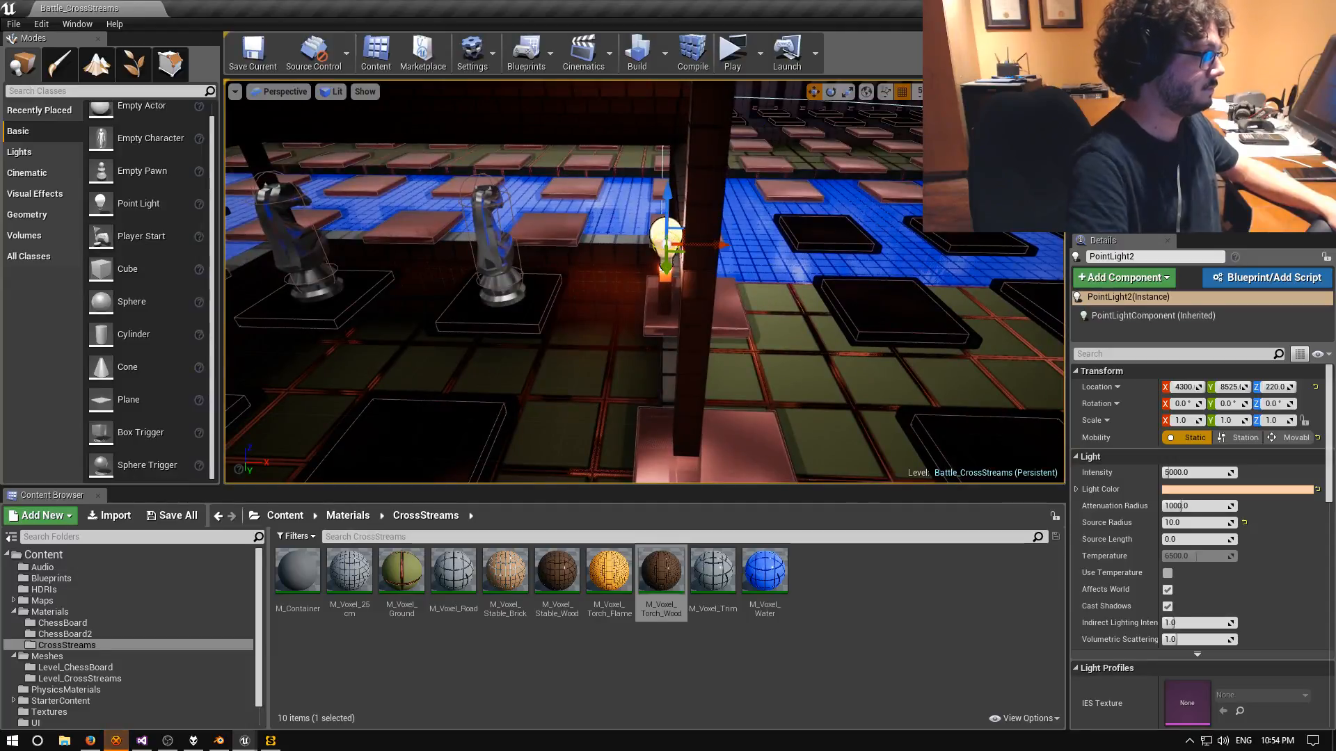
pyautogui.keyDown('ctrl'); pyautogui.click(661, 298); pyautogui.keyUp('ctrl')
pyautogui.moveTo(709, 311); pyautogui.dragTo(250, 306)
pyautogui.moveTo(250, 306); pyautogui.dragTo(181, 341, button='right')
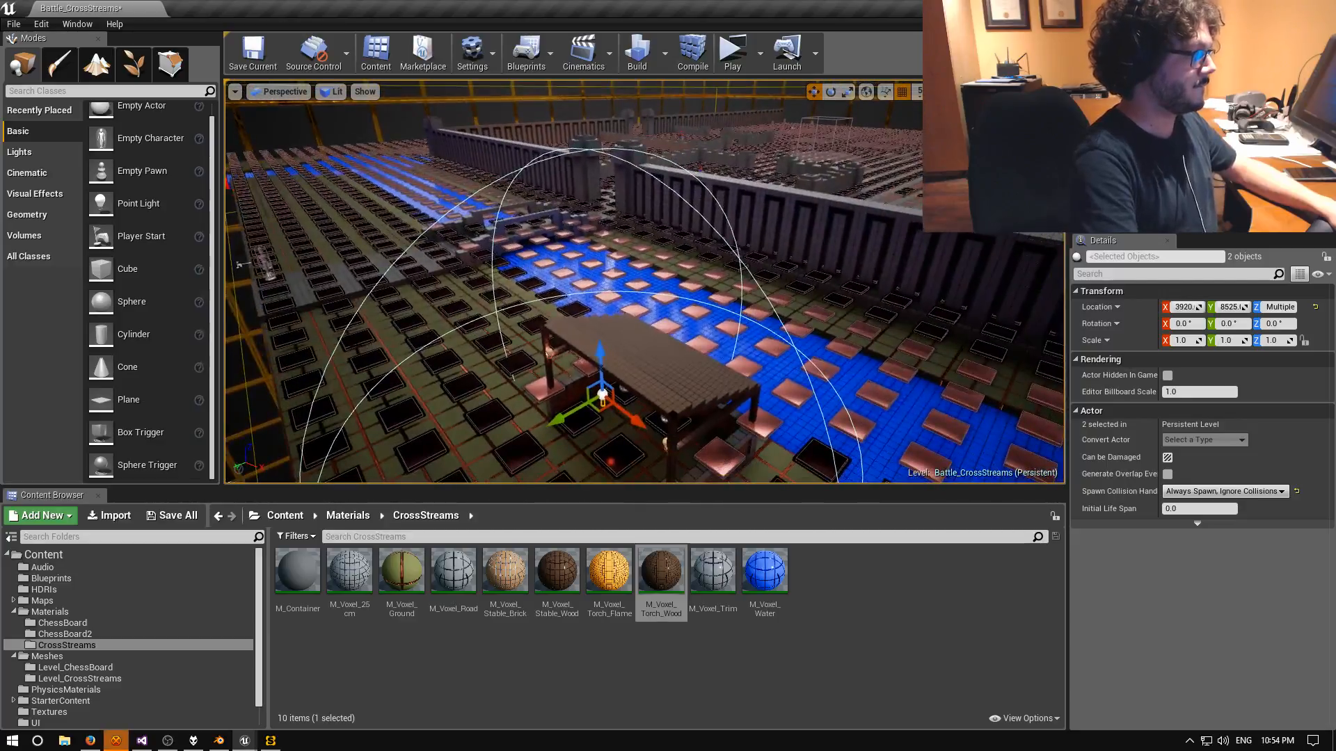
pyautogui.moveTo(558, 418); pyautogui.dragTo(974, 167)
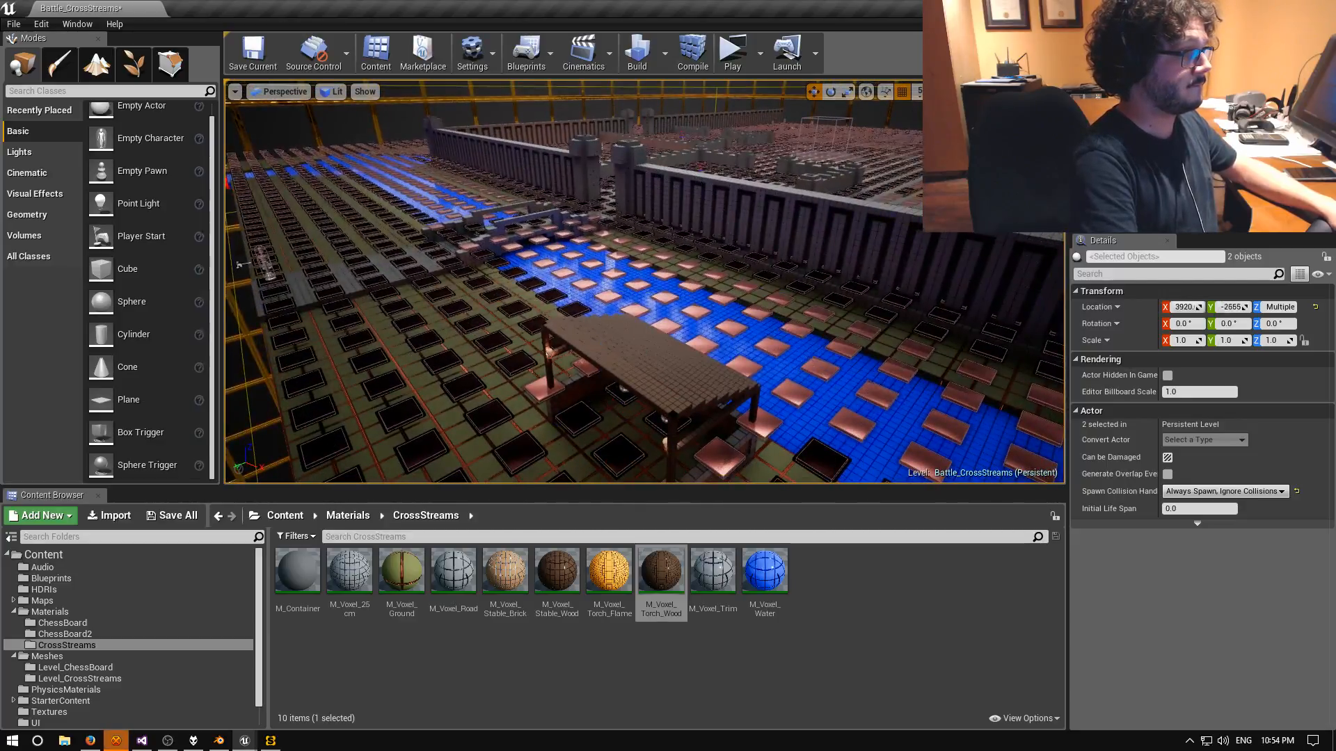
pyautogui.press('f')
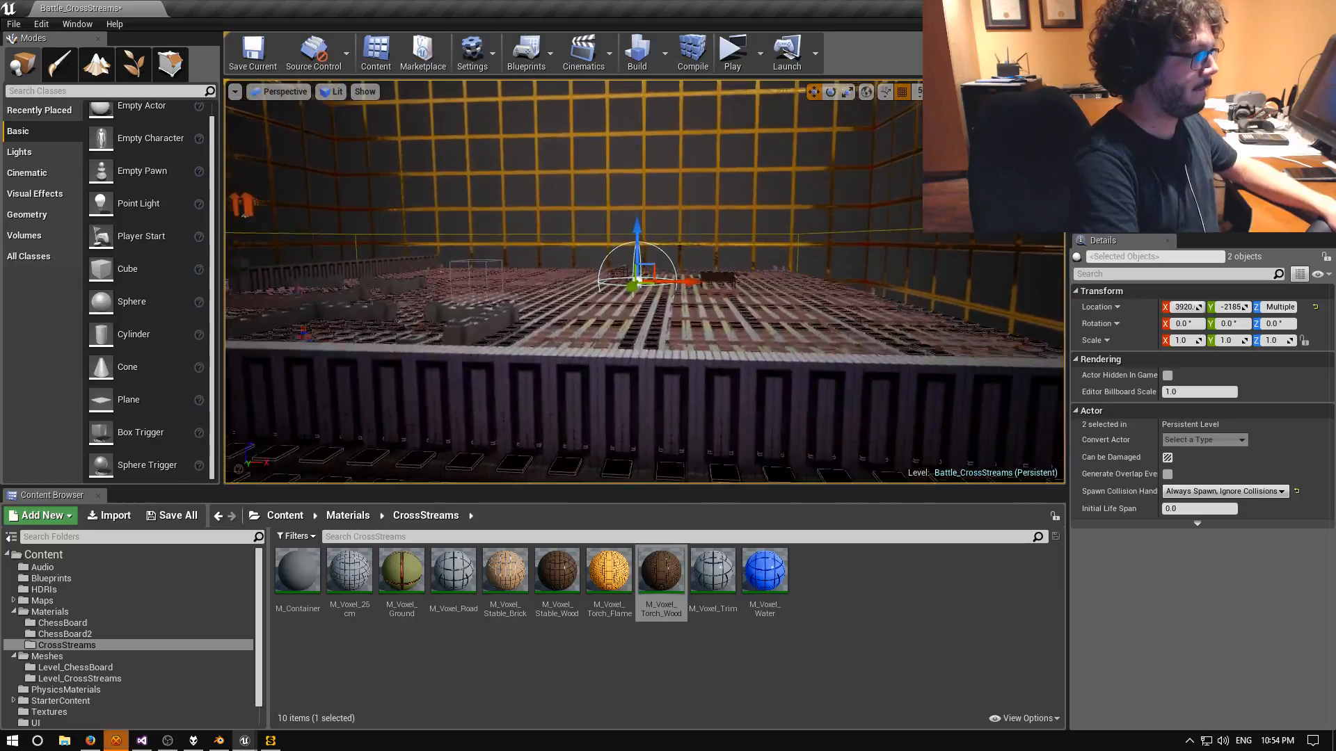
pyautogui.press('w')
pyautogui.press('w')
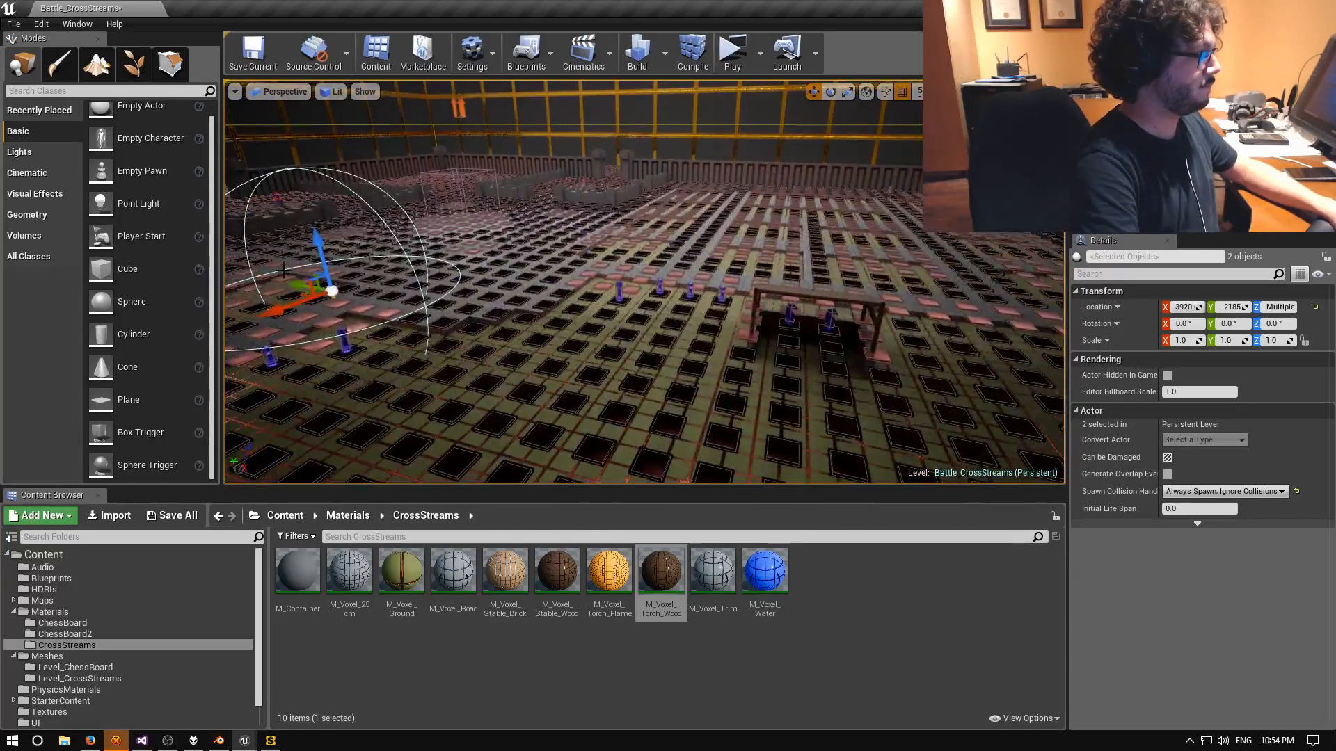
pyautogui.moveTo(292, 288); pyautogui.dragTo(686, 336)
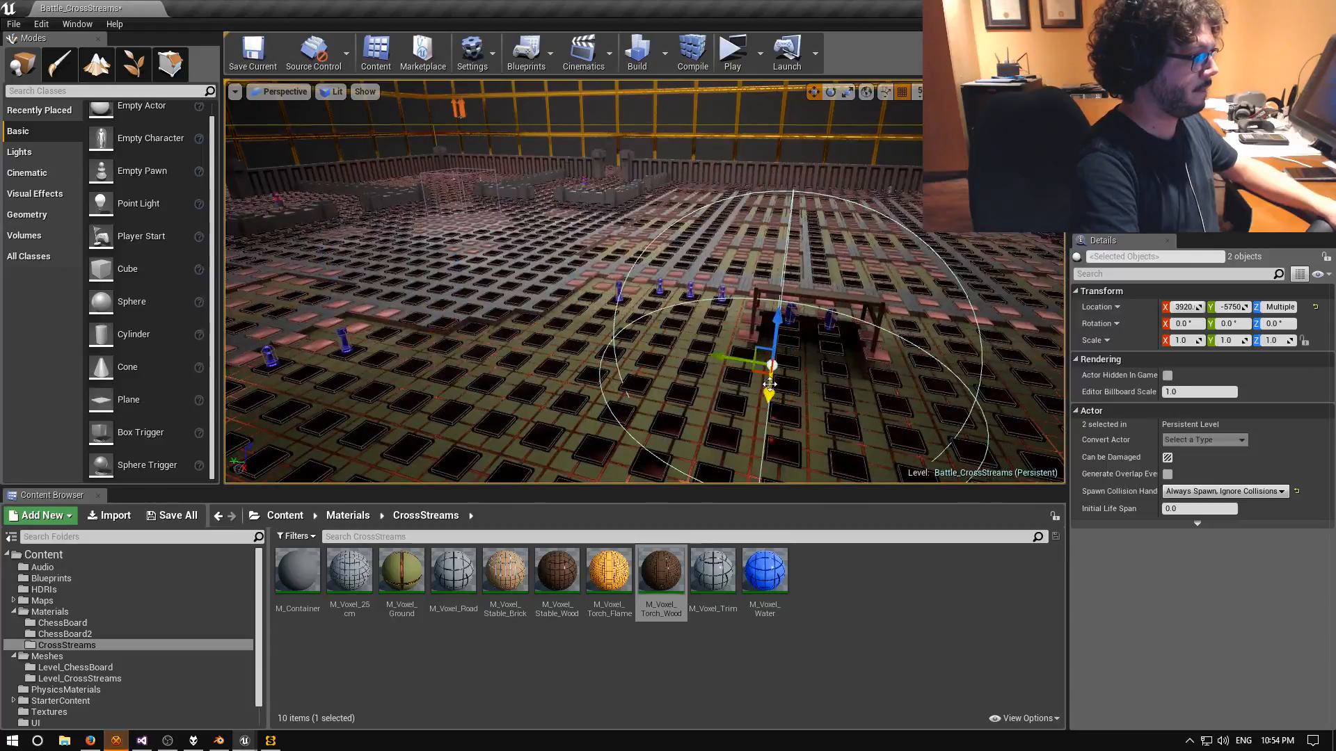
# Move the copied torch and light beside the blue stable's post, at about X 3160 and Y -5605.
pyautogui.press('w')
pyautogui.moveTo(785, 332); pyautogui.dragTo(828, 285, button='right')
pyautogui.press('s')
pyautogui.press('w')
pyautogui.press('s')
pyautogui.moveTo(722, 281); pyautogui.dragTo(695, 295, button='right')
pyautogui.press('w')
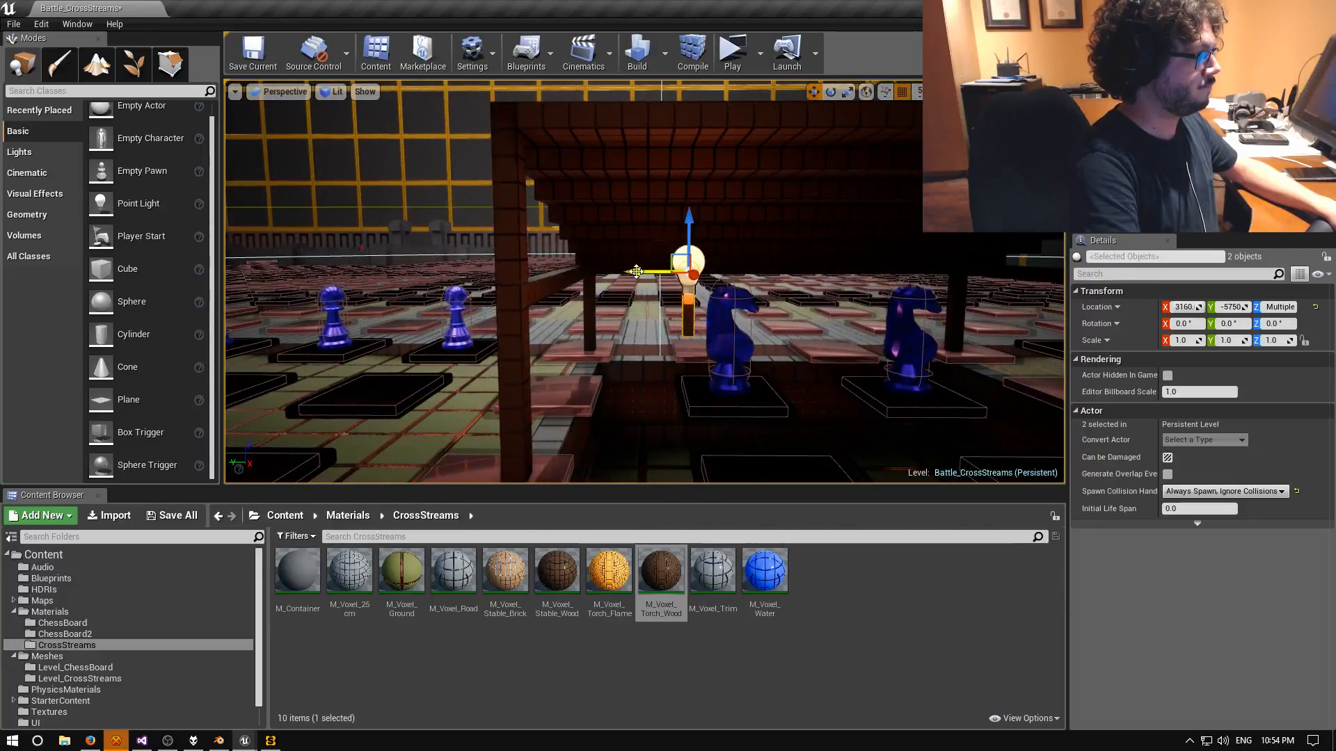
pyautogui.moveTo(636, 271); pyautogui.dragTo(483, 261)
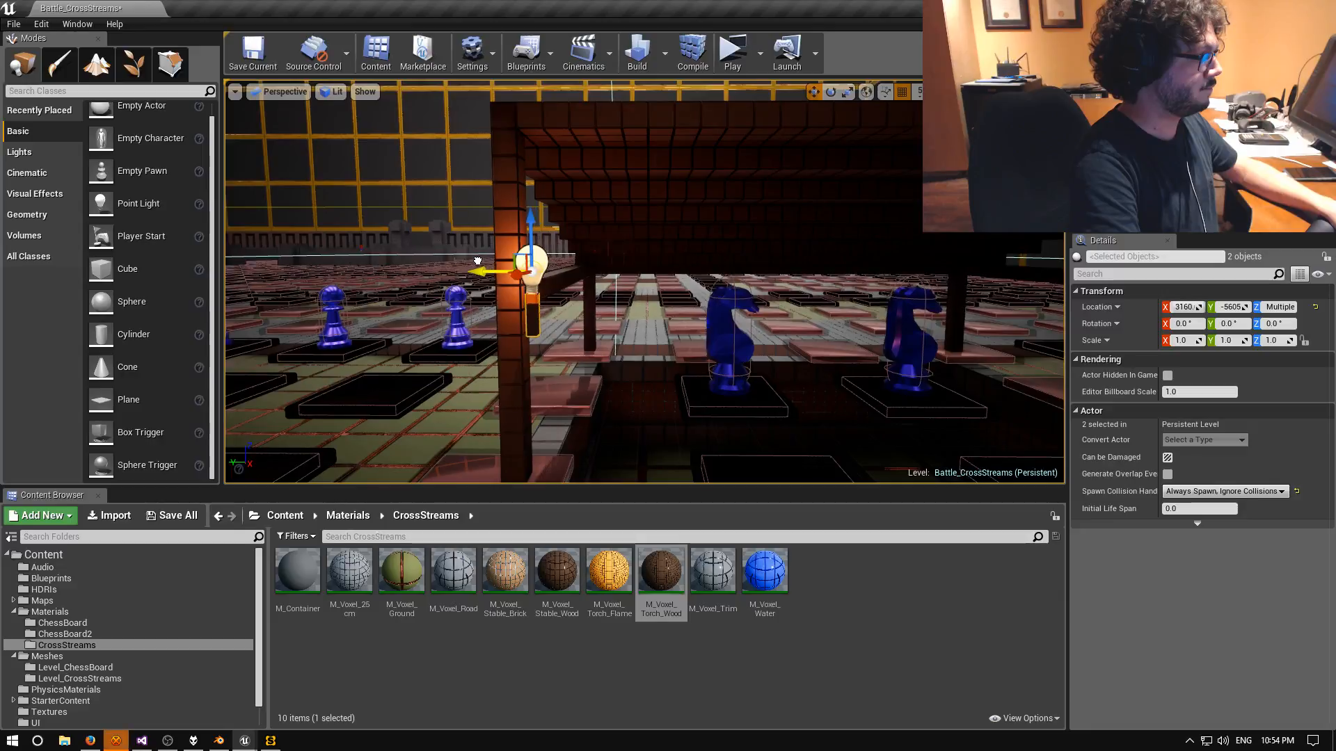
# Align the torch and light with the blue stable's post at X 3125, Y -5600 and compare with the silver stable's torch.
pyautogui.moveTo(478, 261); pyautogui.dragTo(278, 261, button='right')
pyautogui.press('d')
pyautogui.moveTo(559, 263); pyautogui.dragTo(573, 262)
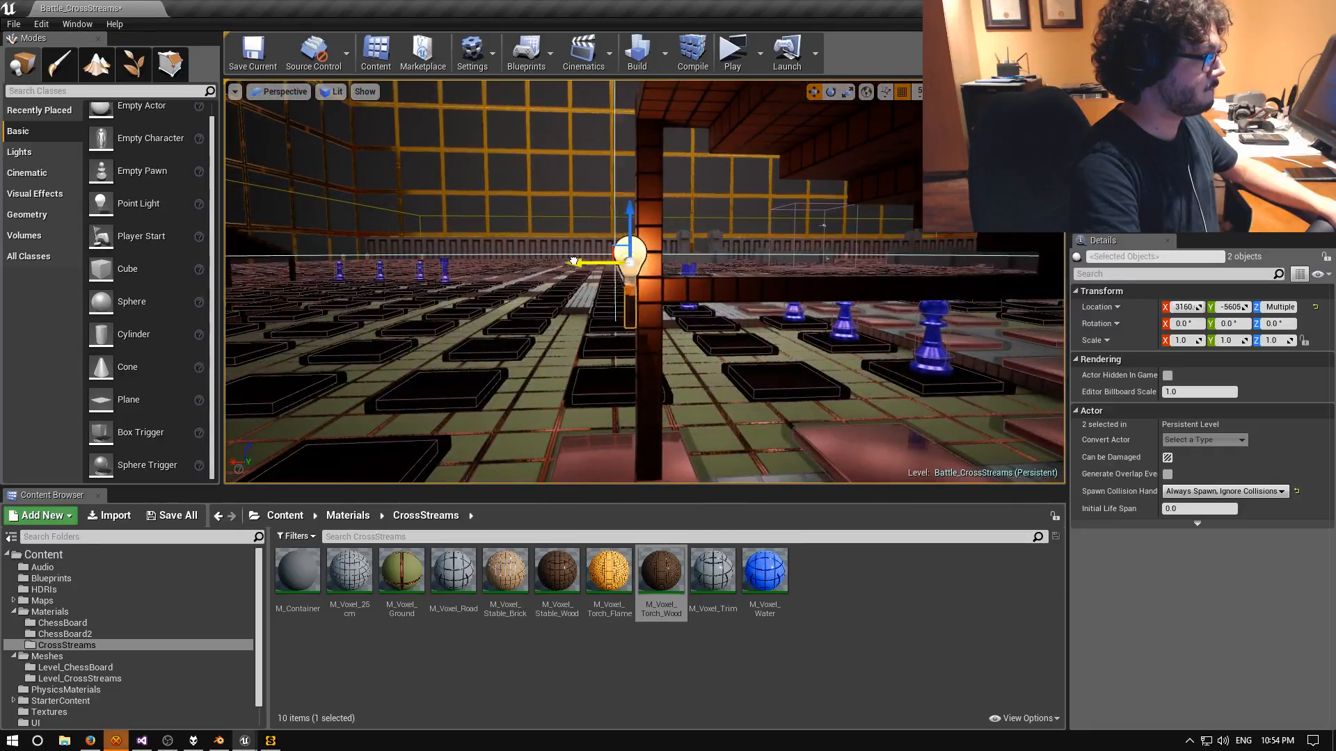
pyautogui.moveTo(577, 264); pyautogui.dragTo(706, 266, button='right')
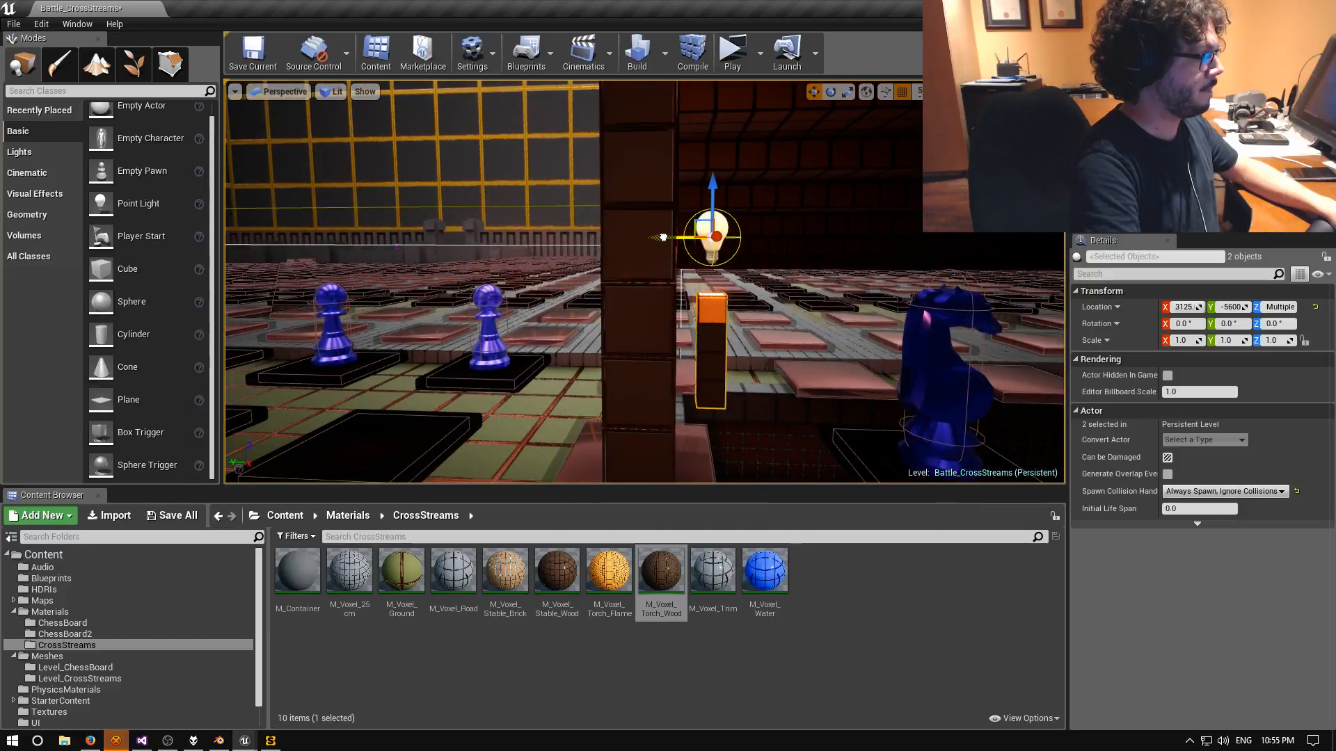
pyautogui.moveTo(705, 266); pyautogui.dragTo(807, 269, button='right')
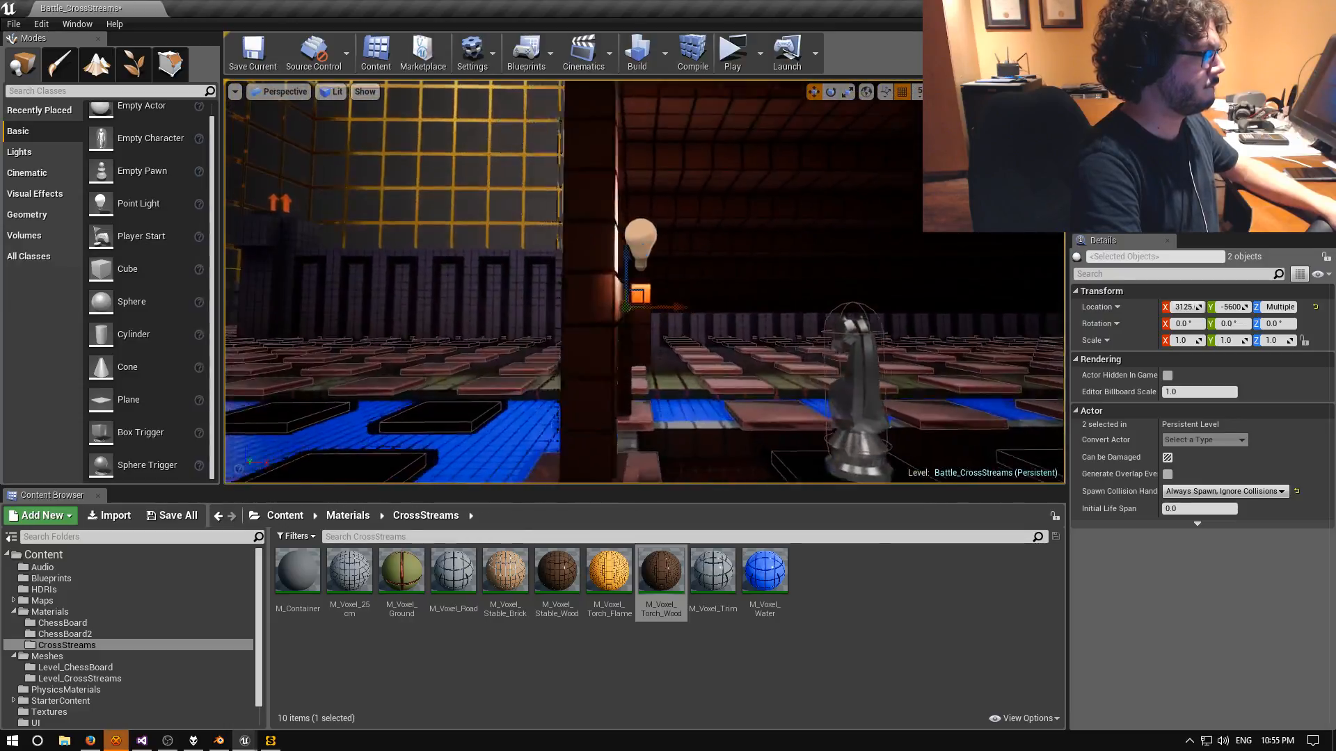
pyautogui.moveTo(807, 269); pyautogui.dragTo(821, 269, button='right')
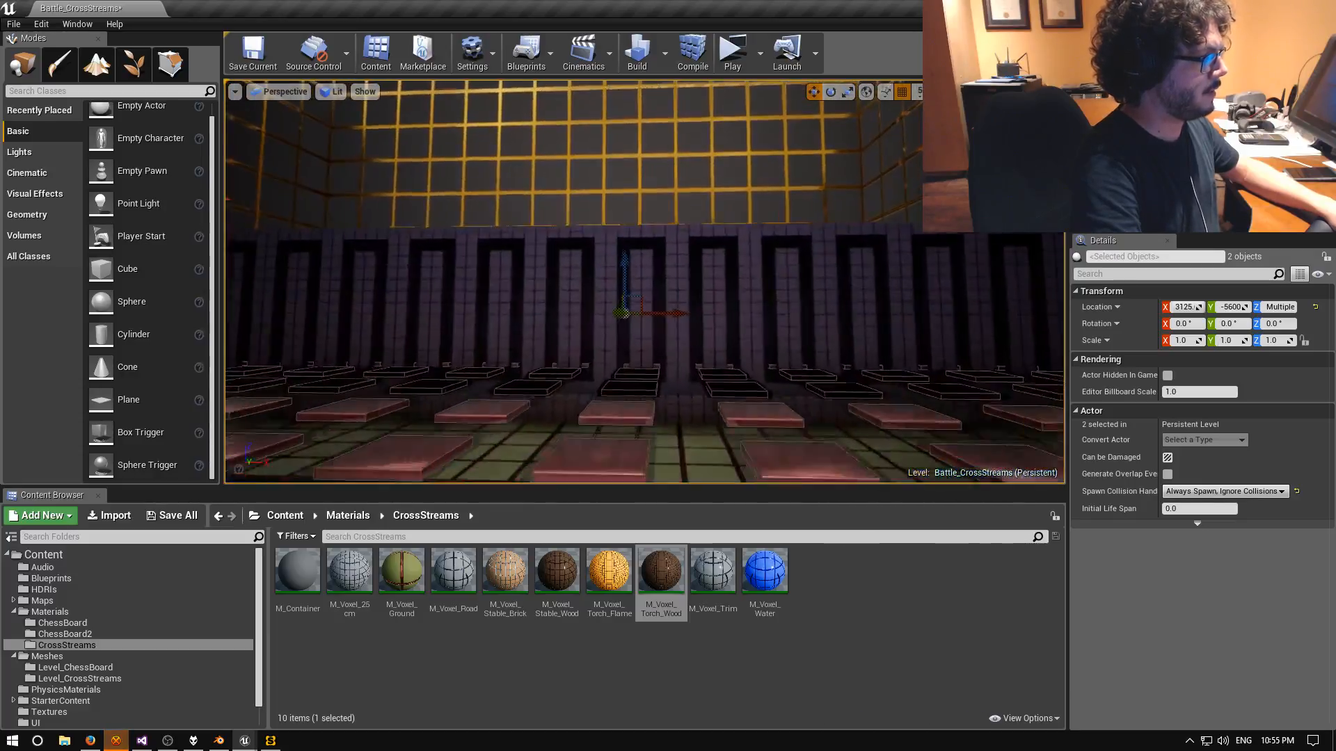
# Duplicate the torch and light onto the opposite front post of the same blue stable at Y -6400.
pyautogui.press('w')
pyautogui.moveTo(644, 282); pyautogui.dragTo(529, 283, button='right')
pyautogui.press('d')
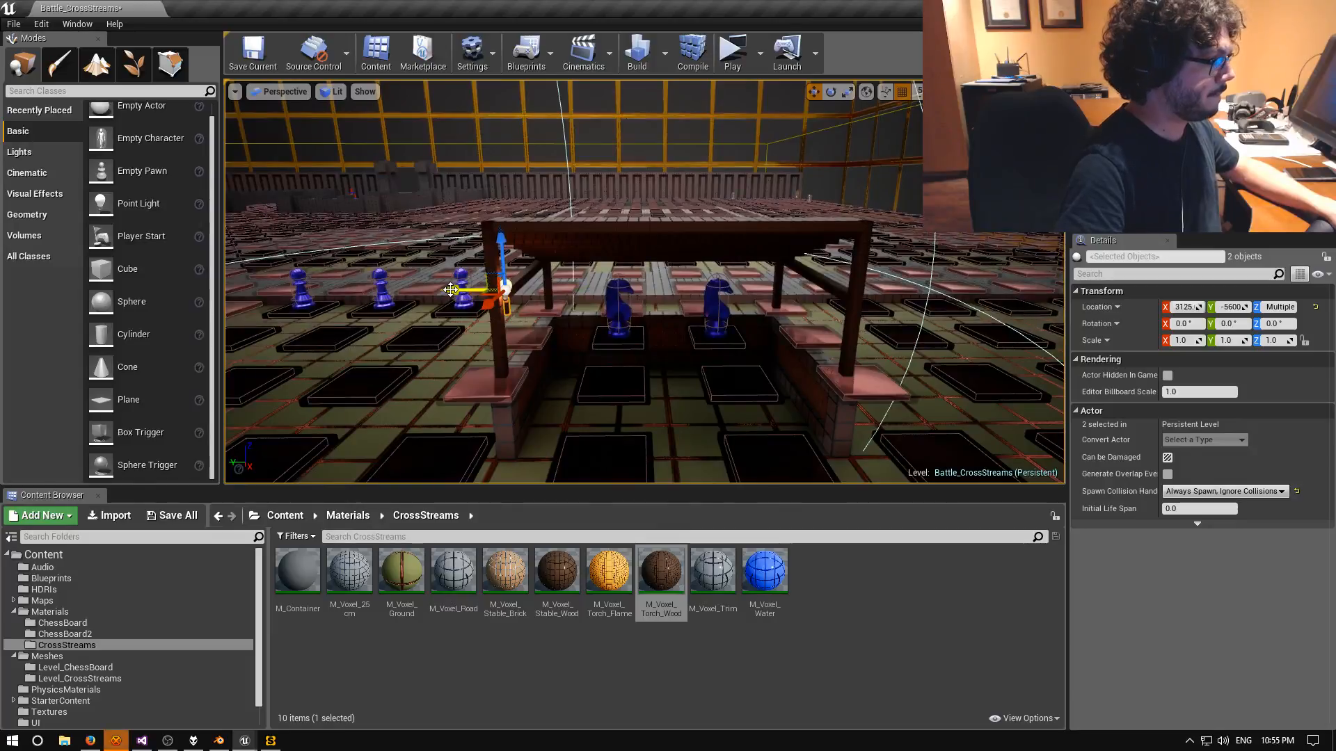
pyautogui.moveTo(452, 290); pyautogui.dragTo(743, 298)
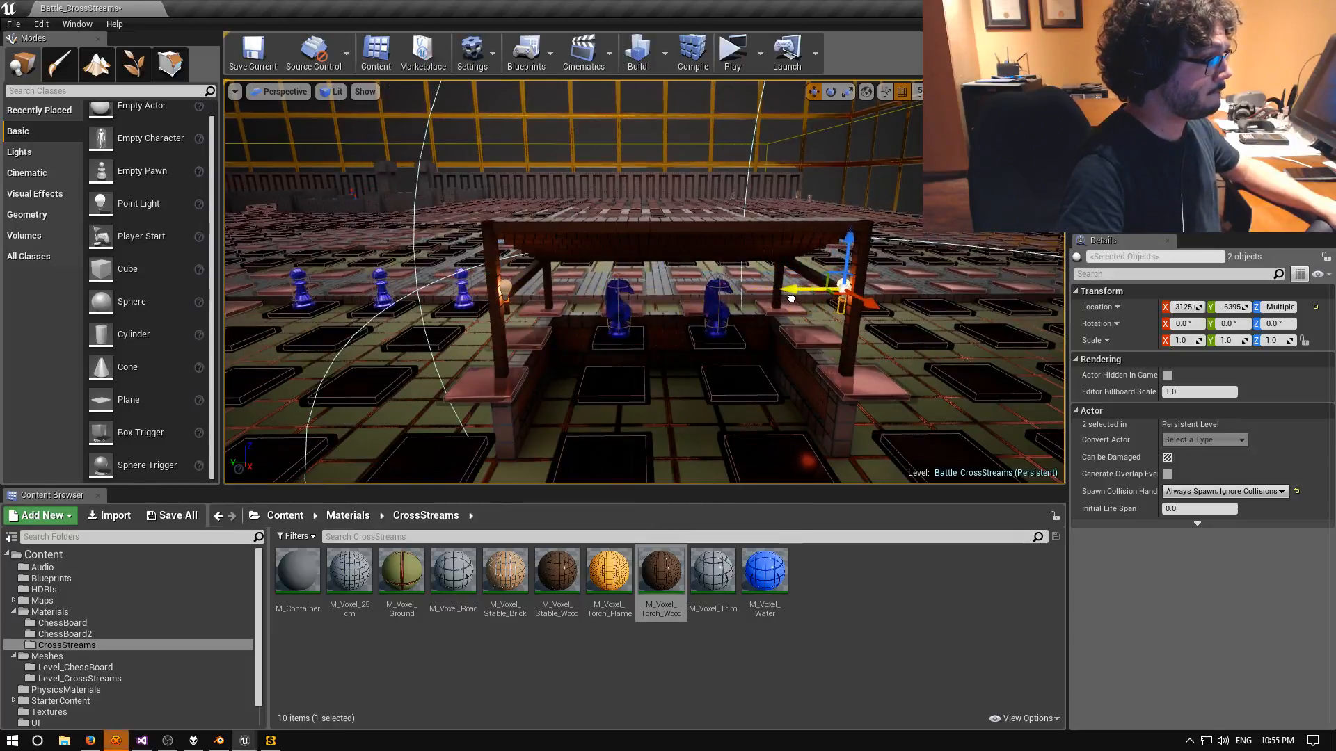
pyautogui.moveTo(792, 300); pyautogui.dragTo(786, 300, button='right')
pyautogui.press('w')
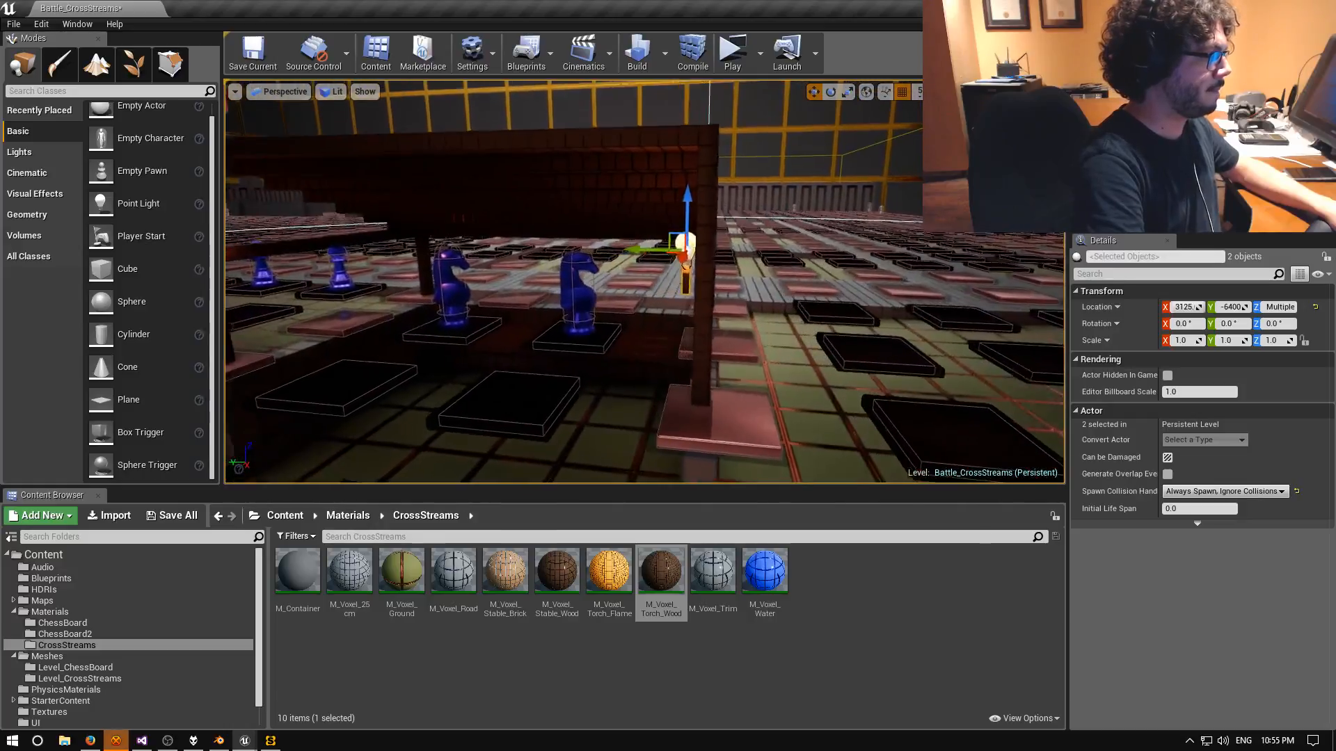
pyautogui.press('w')
pyautogui.moveTo(786, 301); pyautogui.dragTo(652, 335, button='right')
pyautogui.press('s')
pyautogui.press('e')
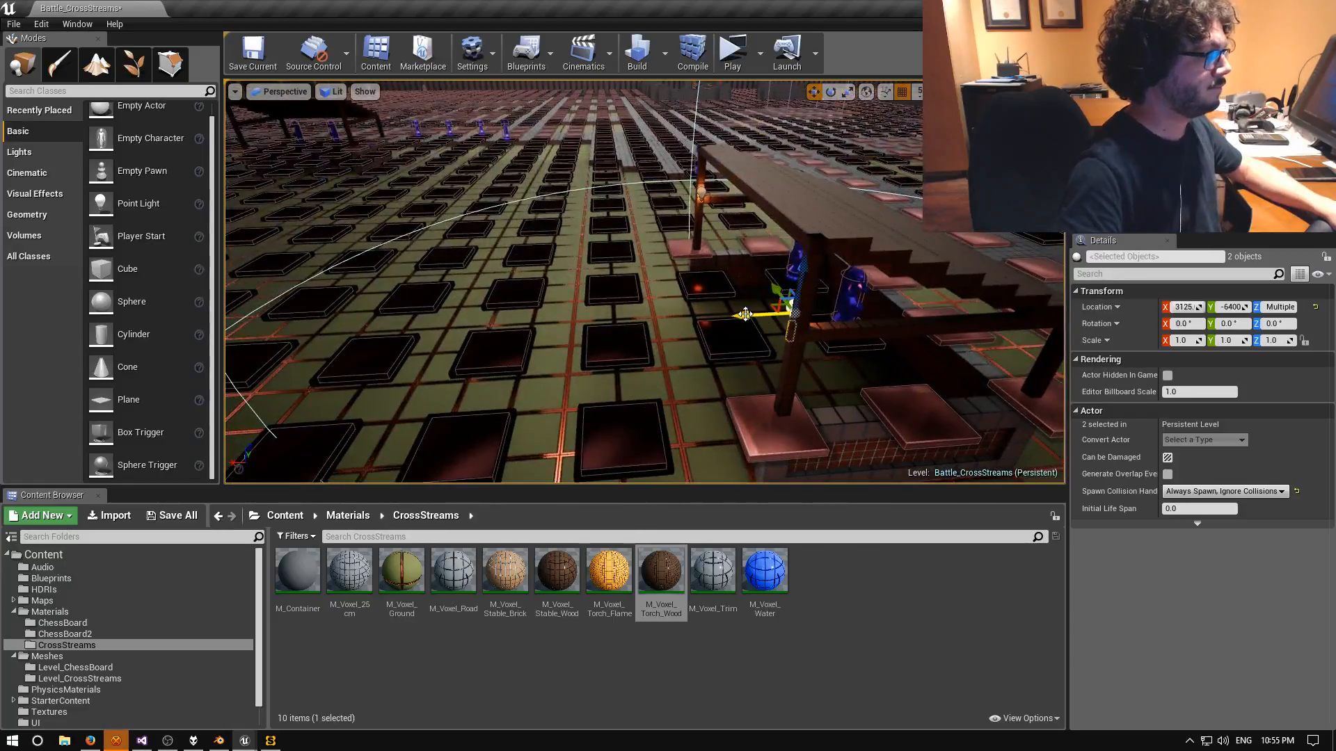
# Duplicate the torch and light again and bring the copy to the other blue knights' stable, at about X 6065 and Y -3320.
pyautogui.keyDown('alt'); pyautogui.moveTo(748, 310); pyautogui.dragTo(237, 338); pyautogui.keyUp('alt')
pyautogui.moveTo(236, 339); pyautogui.dragTo(136, 342, button='right')
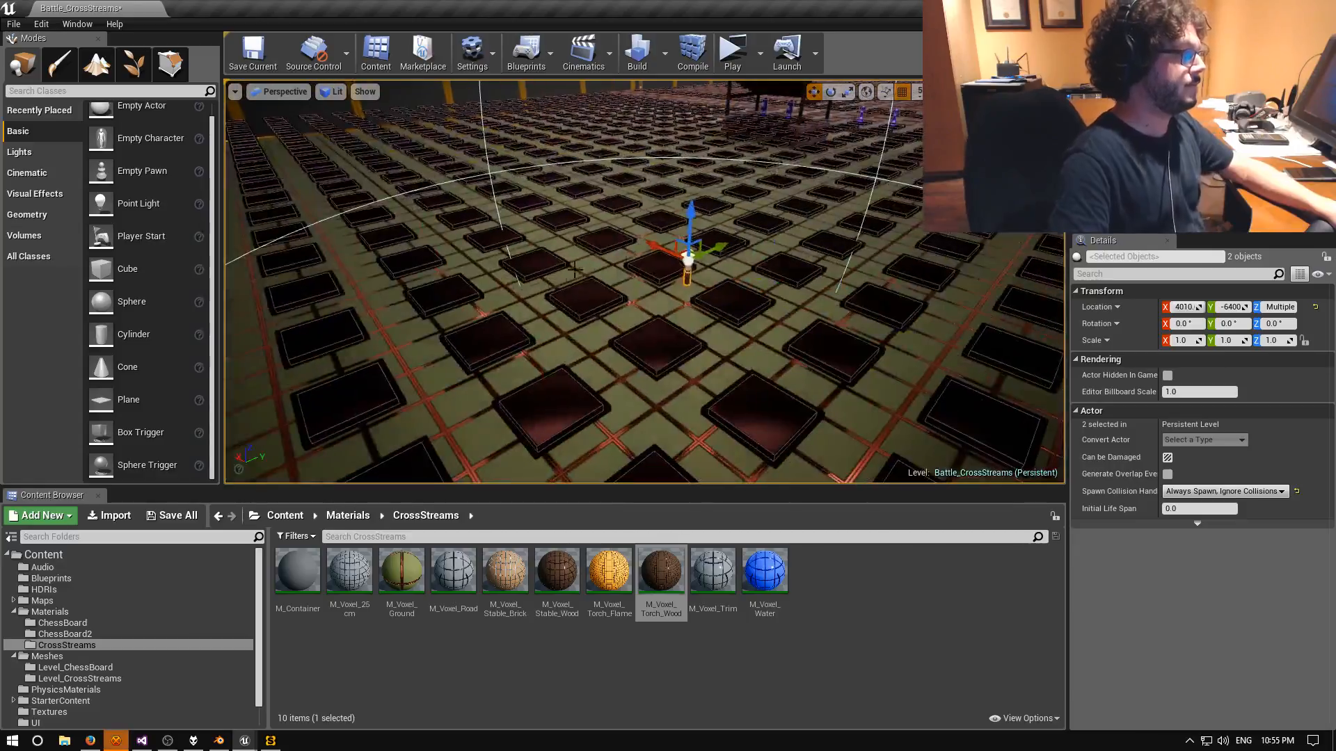
pyautogui.moveTo(719, 253); pyautogui.dragTo(874, 112)
pyautogui.moveTo(646, 281); pyautogui.dragTo(754, 235, button='right')
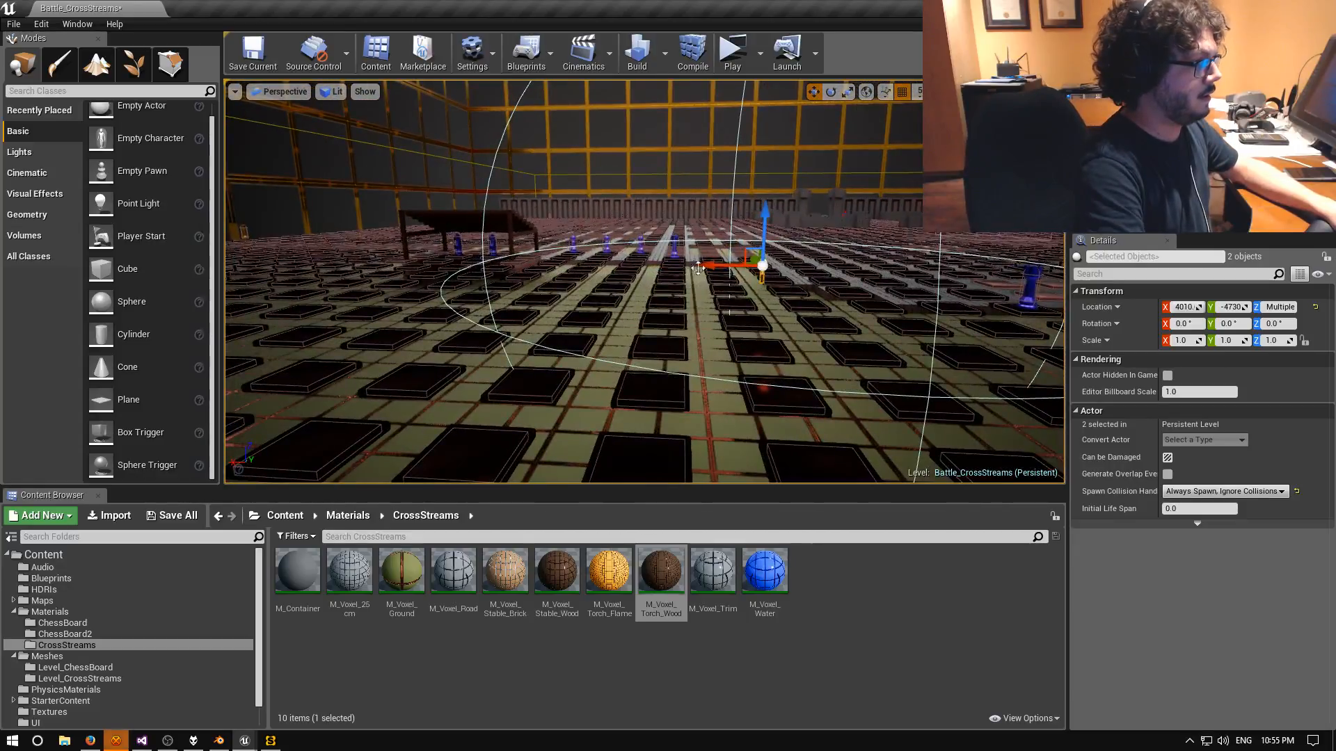
pyautogui.moveTo(717, 265); pyautogui.dragTo(298, 267)
pyautogui.moveTo(297, 267); pyautogui.dragTo(257, 355, button='right')
pyautogui.moveTo(544, 272); pyautogui.dragTo(919, 237)
pyautogui.moveTo(918, 237)
pyautogui.mouseDown(button='right')
pyautogui.moveTo(897, 265)
pyautogui.moveTo(932, 216)
pyautogui.moveTo(904, 240)
pyautogui.mouseUp(button='right')
pyautogui.moveTo(777, 270); pyautogui.dragTo(298, 271)
pyautogui.moveTo(299, 271); pyautogui.dragTo(347, 250, button='right')
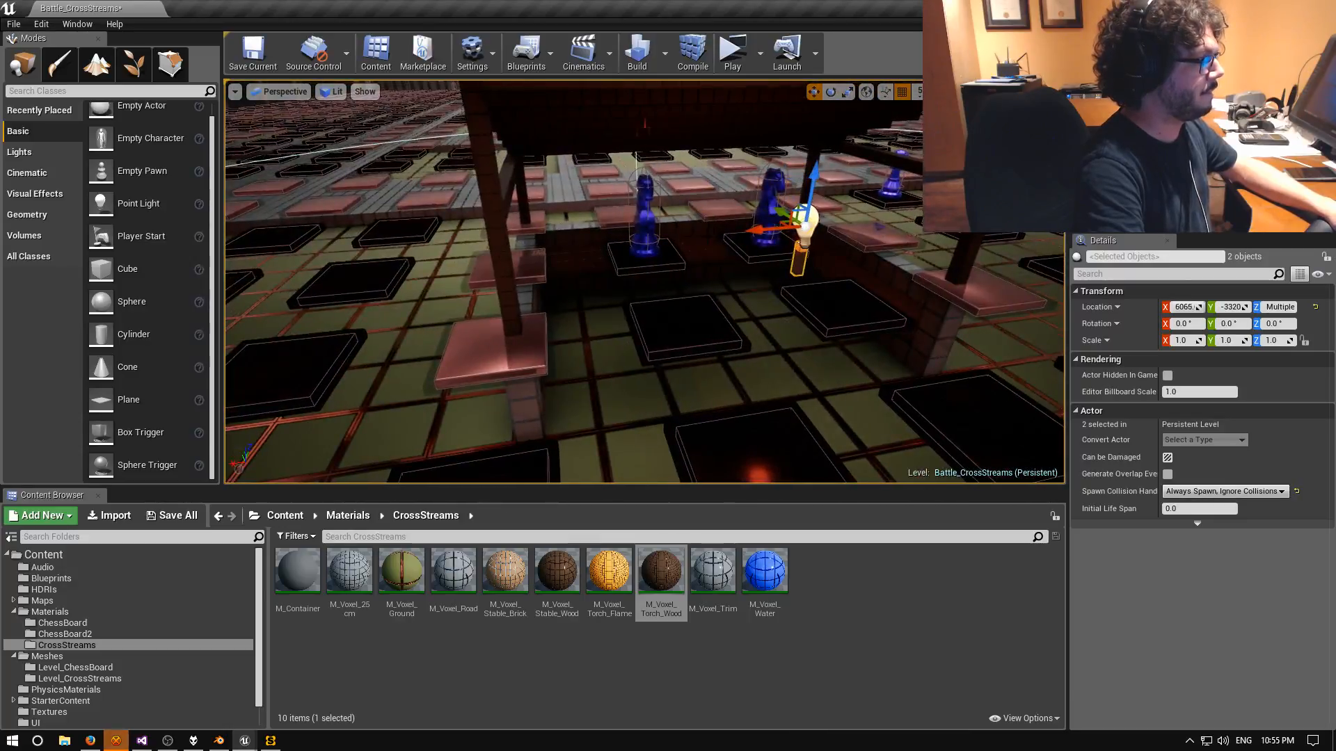
# Place the copied torch and light against the second blue stable's front post at X 6400, Y -3125.
pyautogui.moveTo(755, 229); pyautogui.dragTo(465, 246)
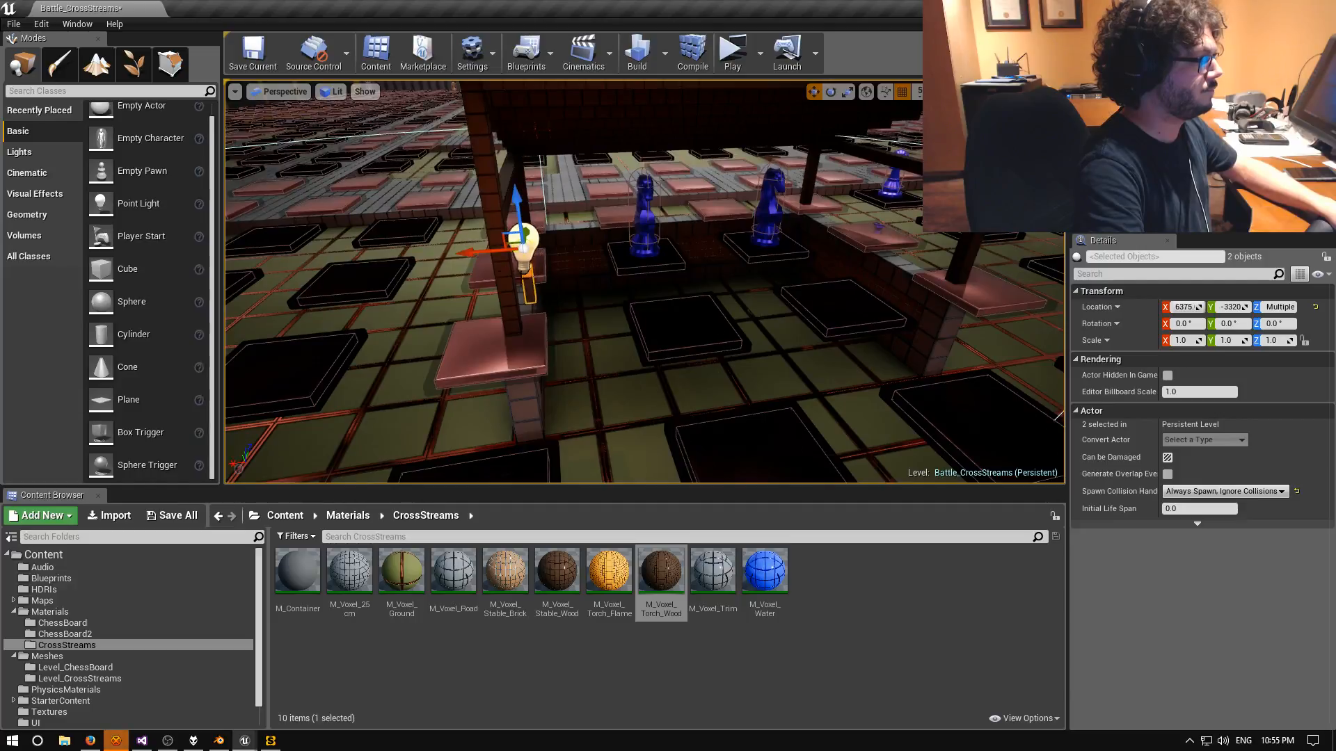
pyautogui.moveTo(465, 246); pyautogui.dragTo(355, 219, button='right')
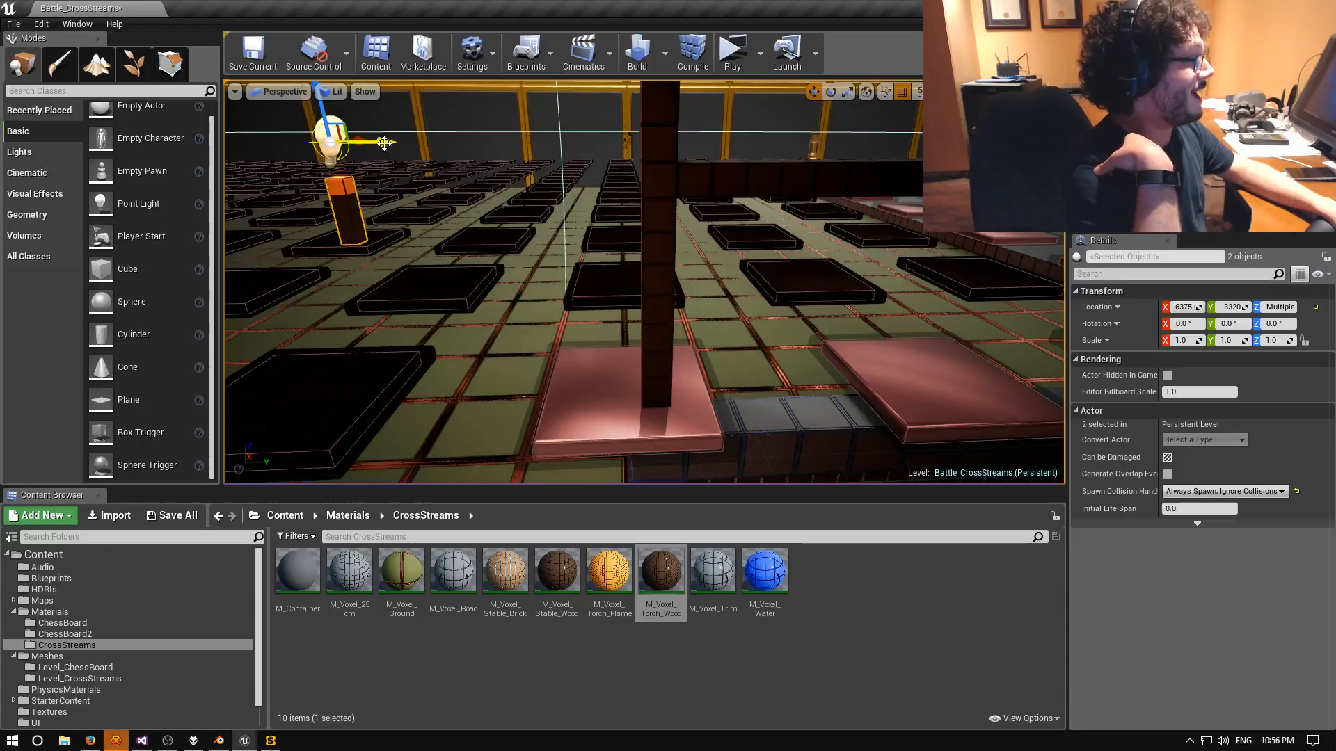
pyautogui.moveTo(384, 142); pyautogui.dragTo(652, 138)
pyautogui.press('d')
pyautogui.moveTo(652, 137); pyautogui.dragTo(682, 143, button='right')
pyautogui.press('w')
pyautogui.press('a')
pyautogui.moveTo(473, 257); pyautogui.dragTo(565, 276, button='right')
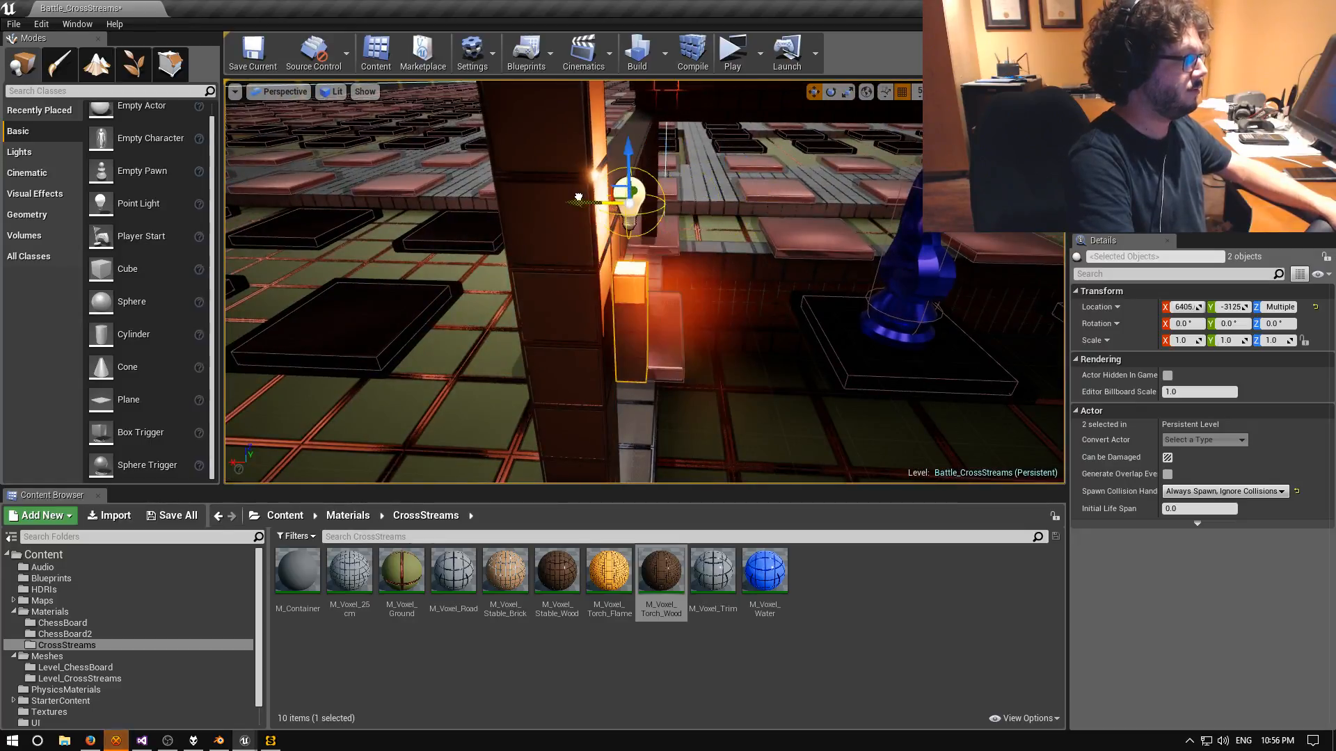
pyautogui.moveTo(595, 199); pyautogui.dragTo(460, 202, button='right')
pyautogui.press('d')
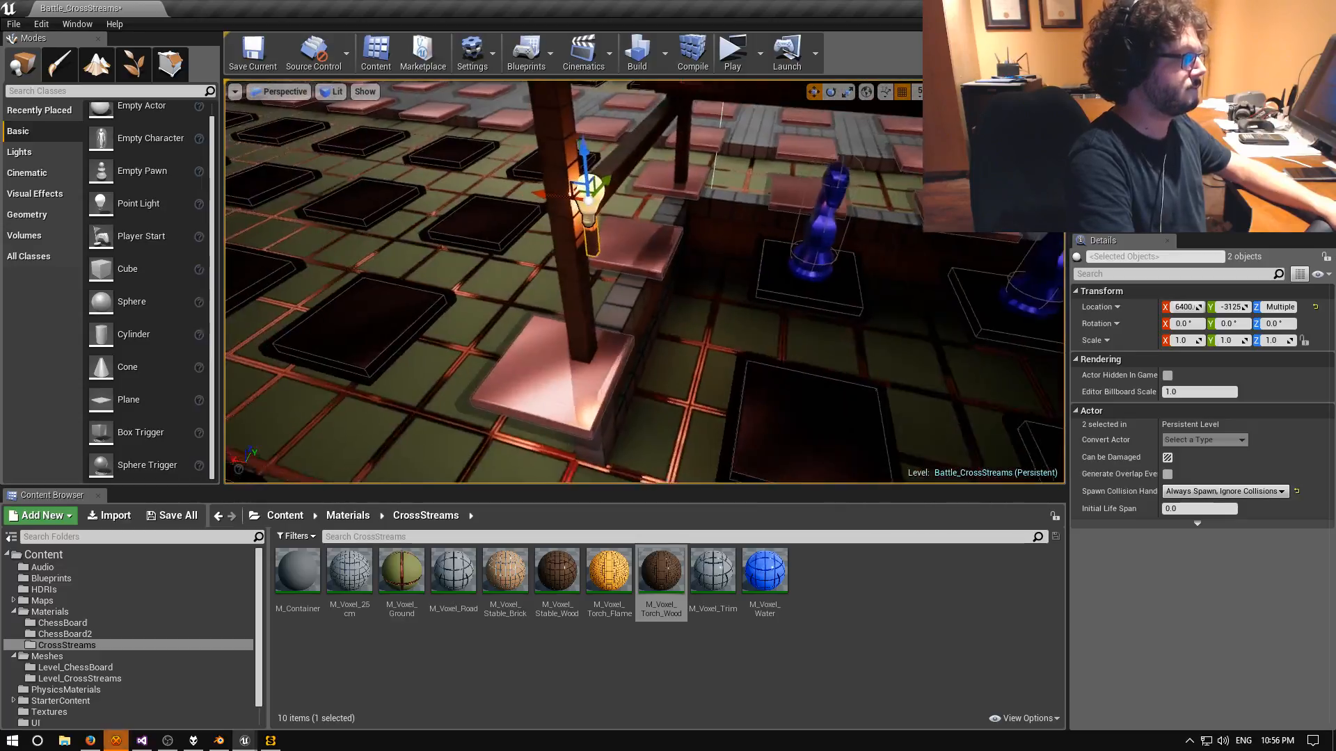
# Duplicate the torch and light onto the second blue stable's opposite front post at X 5600.
pyautogui.press('d')
pyautogui.moveTo(595, 201); pyautogui.dragTo(519, 198, button='right')
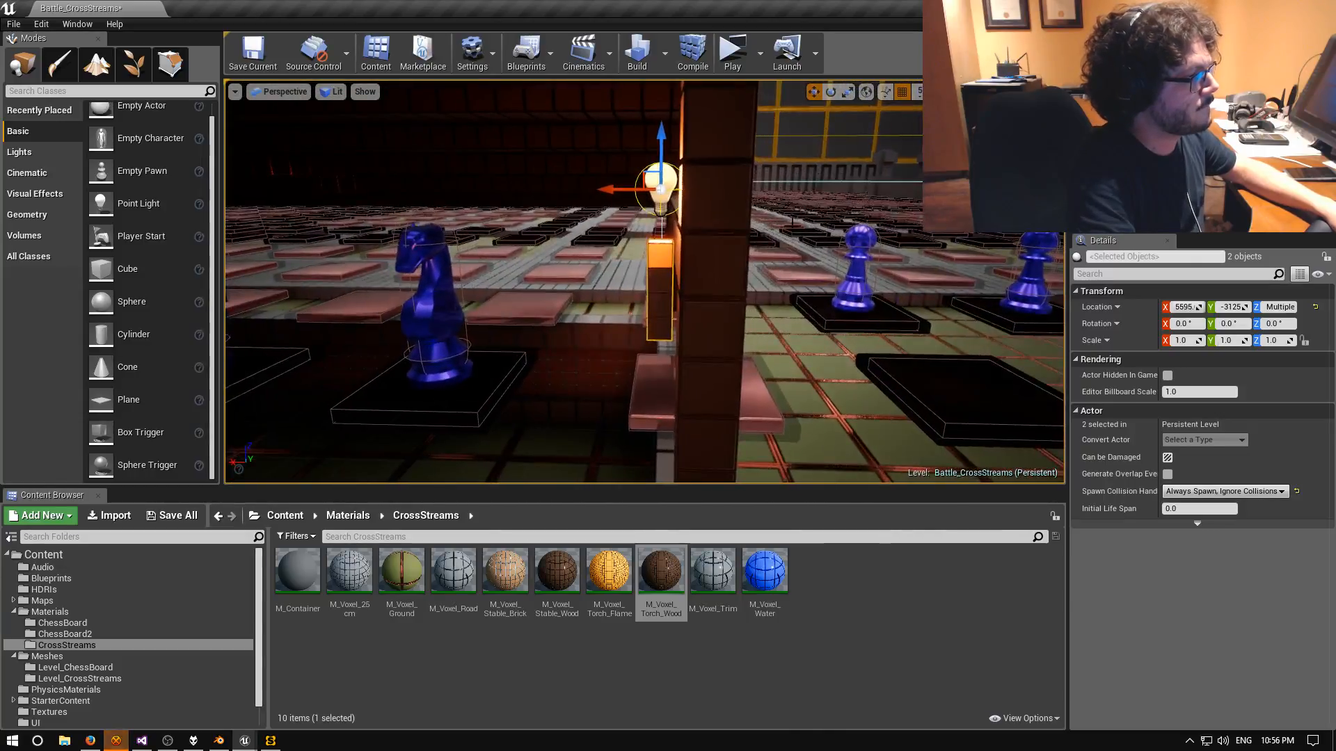
pyautogui.moveTo(615, 189); pyautogui.dragTo(601, 189)
# Duplicate the torch and light and move the copy across the level towards the gold knights' stable, to about X -8315.
pyautogui.moveTo(601, 189); pyautogui.dragTo(671, 202, button='right')
pyautogui.press('e')
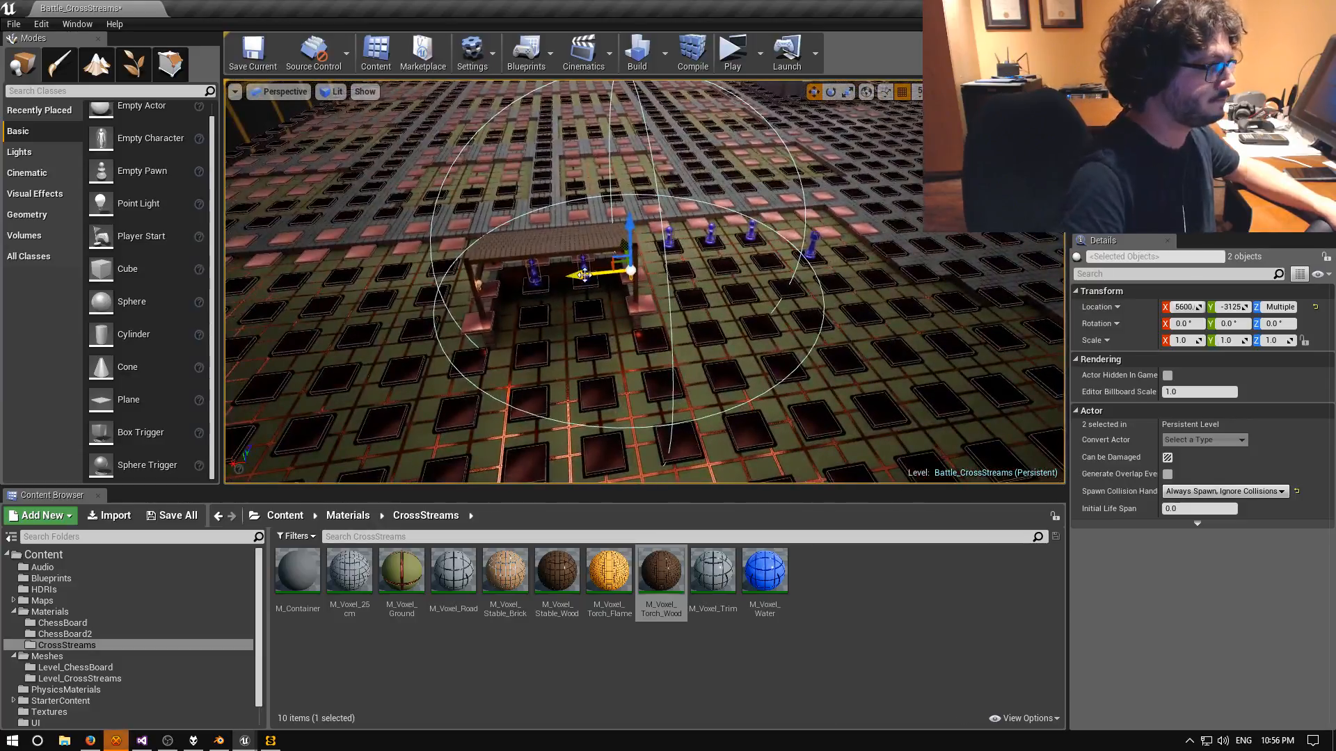
pyautogui.moveTo(988, 208); pyautogui.dragTo(1043, 212)
pyautogui.moveTo(668, 265); pyautogui.dragTo(897, 215, button='right')
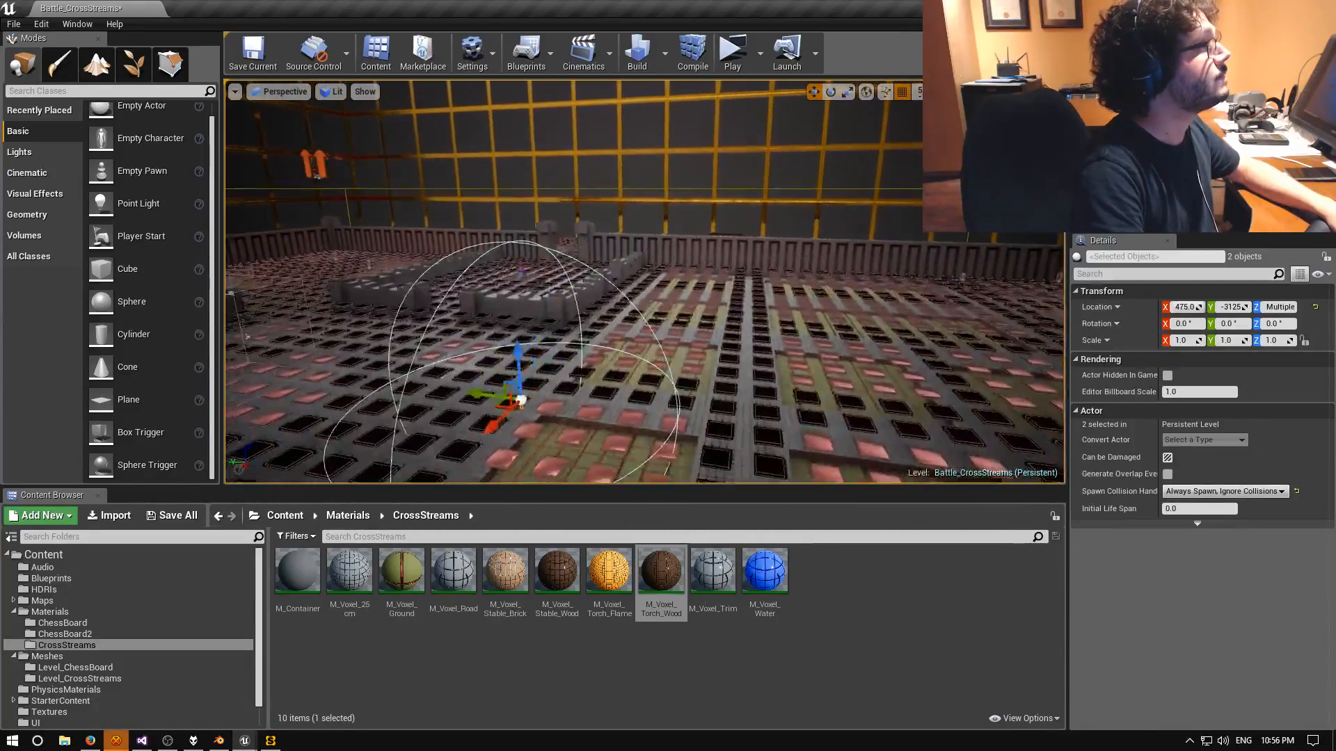
pyautogui.press('s')
pyautogui.moveTo(644, 279); pyautogui.dragTo(599, 261, button='right')
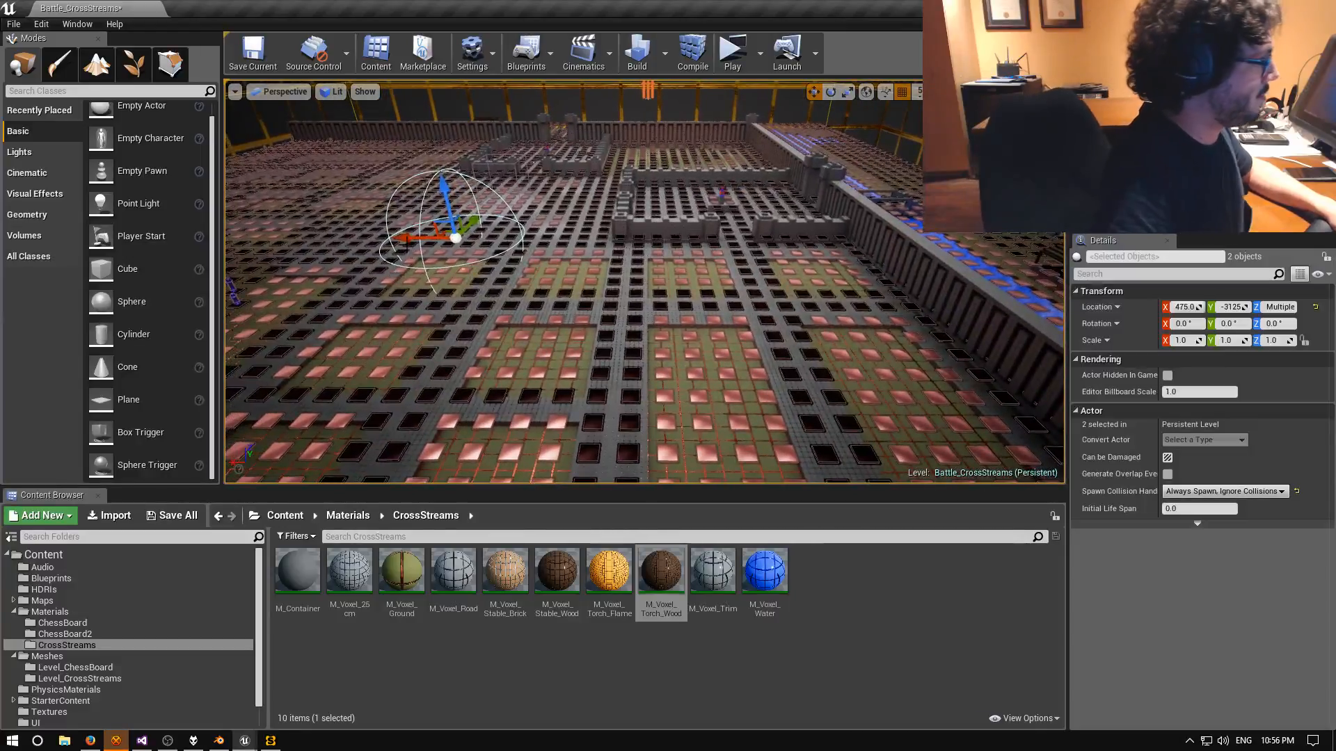
pyautogui.moveTo(428, 236); pyautogui.dragTo(1008, 243)
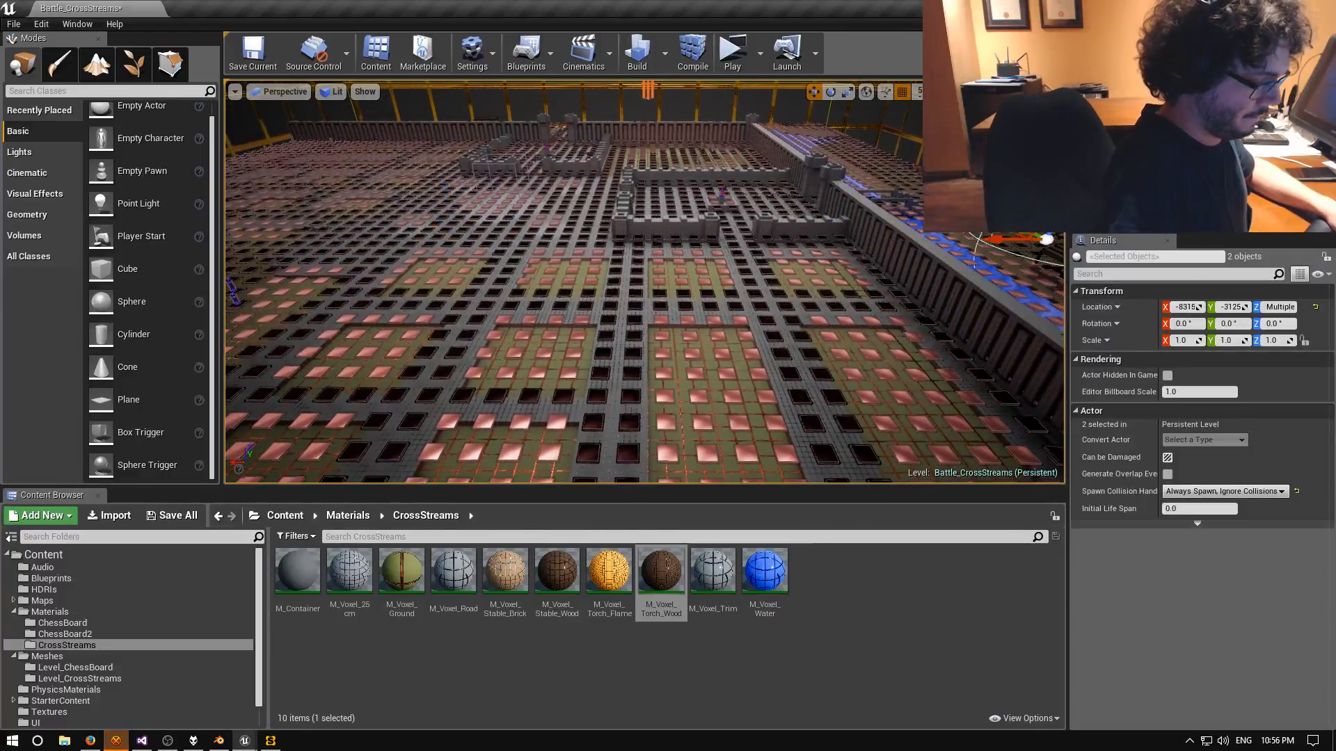
pyautogui.moveTo(1008, 243); pyautogui.dragTo(1085, 222, button='right')
pyautogui.press('w')
pyautogui.moveTo(1009, 243); pyautogui.dragTo(1259, 249, button='right')
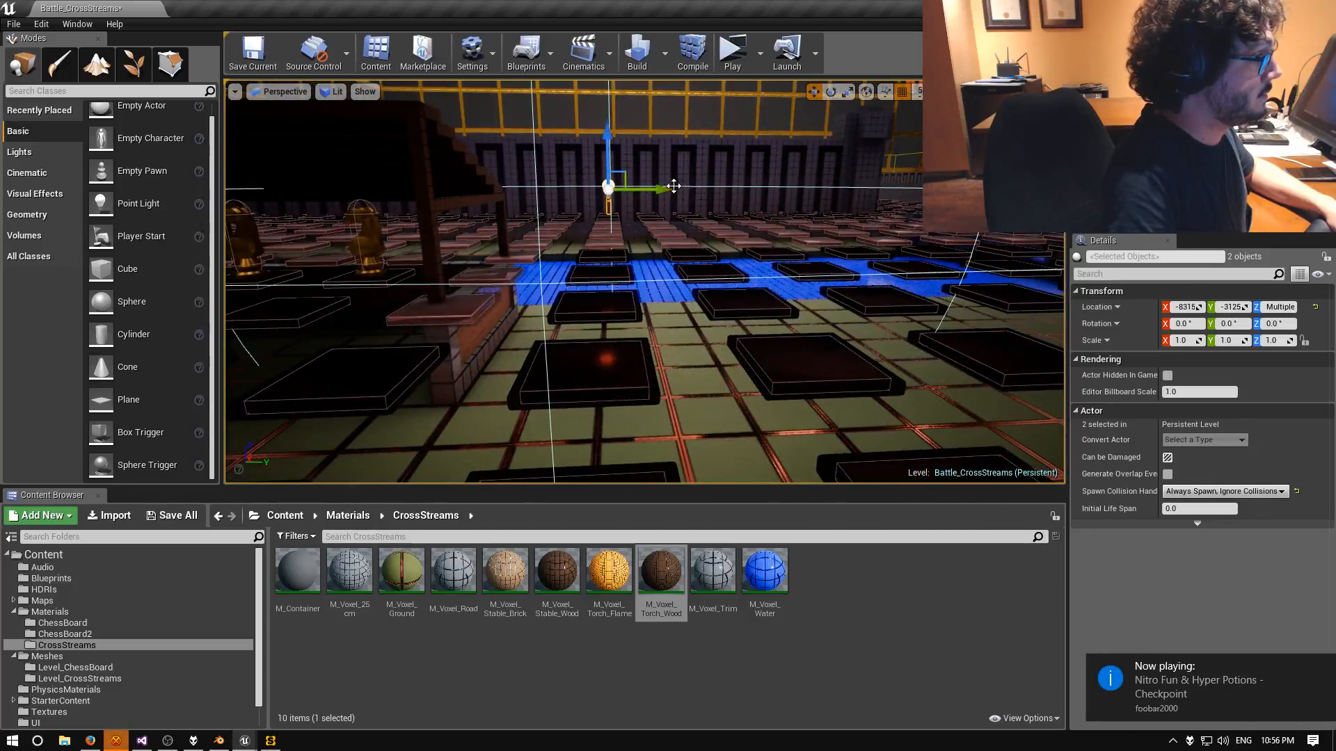
# Move the copied torch and light towards the gold knights' stable's front post, to about X -8510 and Y -4255.
pyautogui.moveTo(433, 188); pyautogui.dragTo(306, 192)
pyautogui.moveTo(343, 209); pyautogui.dragTo(229, 212, button='right')
pyautogui.press('w')
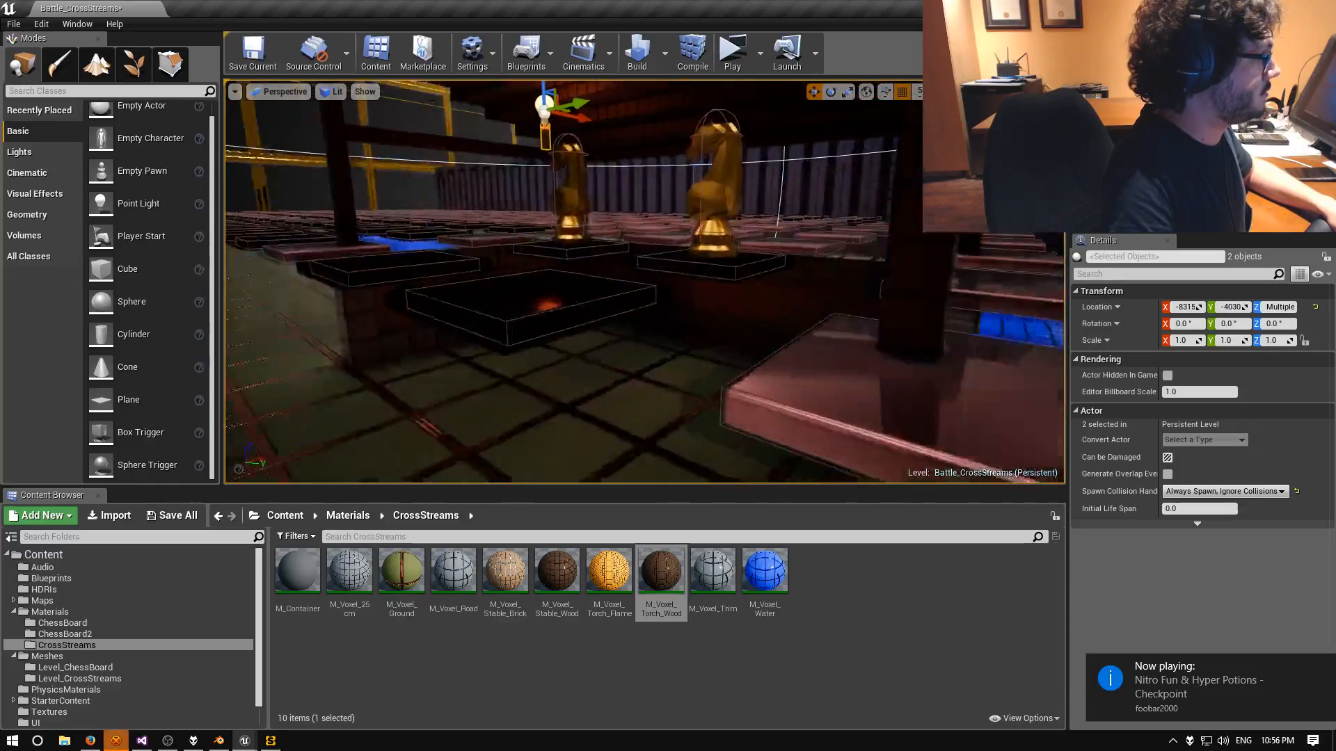
pyautogui.press('w')
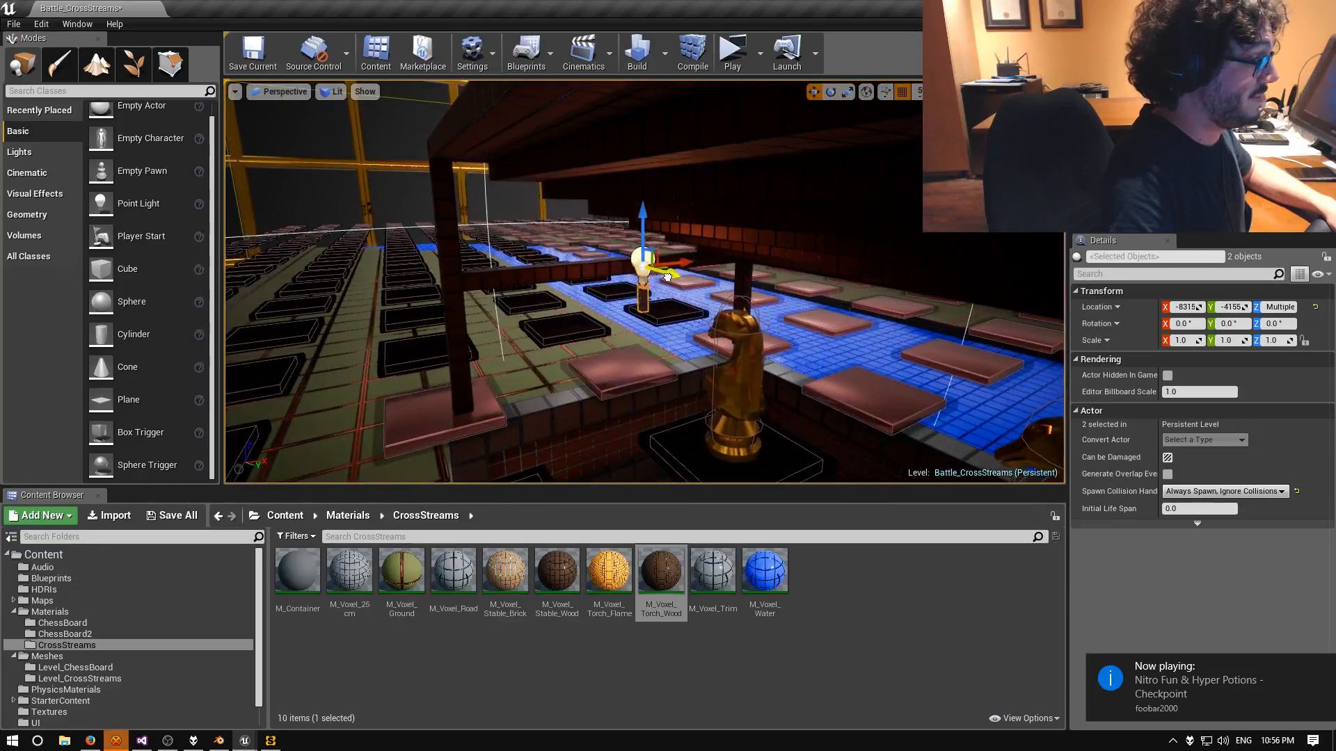
pyautogui.moveTo(666, 276); pyautogui.dragTo(634, 266)
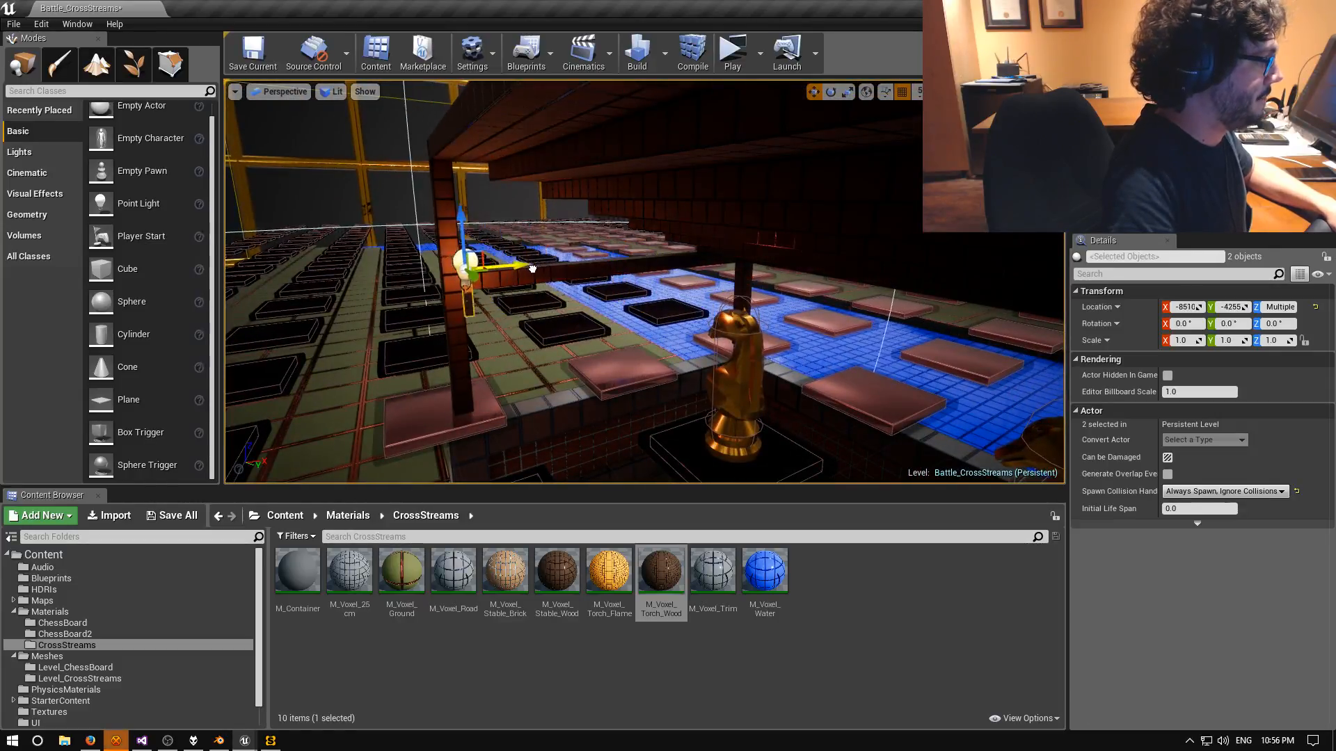
# Place the copied torch and light against the gold stable's front post at X -8525, Y -4300.
pyautogui.press('w')
pyautogui.moveTo(523, 269); pyautogui.dragTo(624, 280, button='right')
pyautogui.press('a')
pyautogui.press('w')
pyautogui.press('a')
pyautogui.press('a')
pyautogui.press('s')
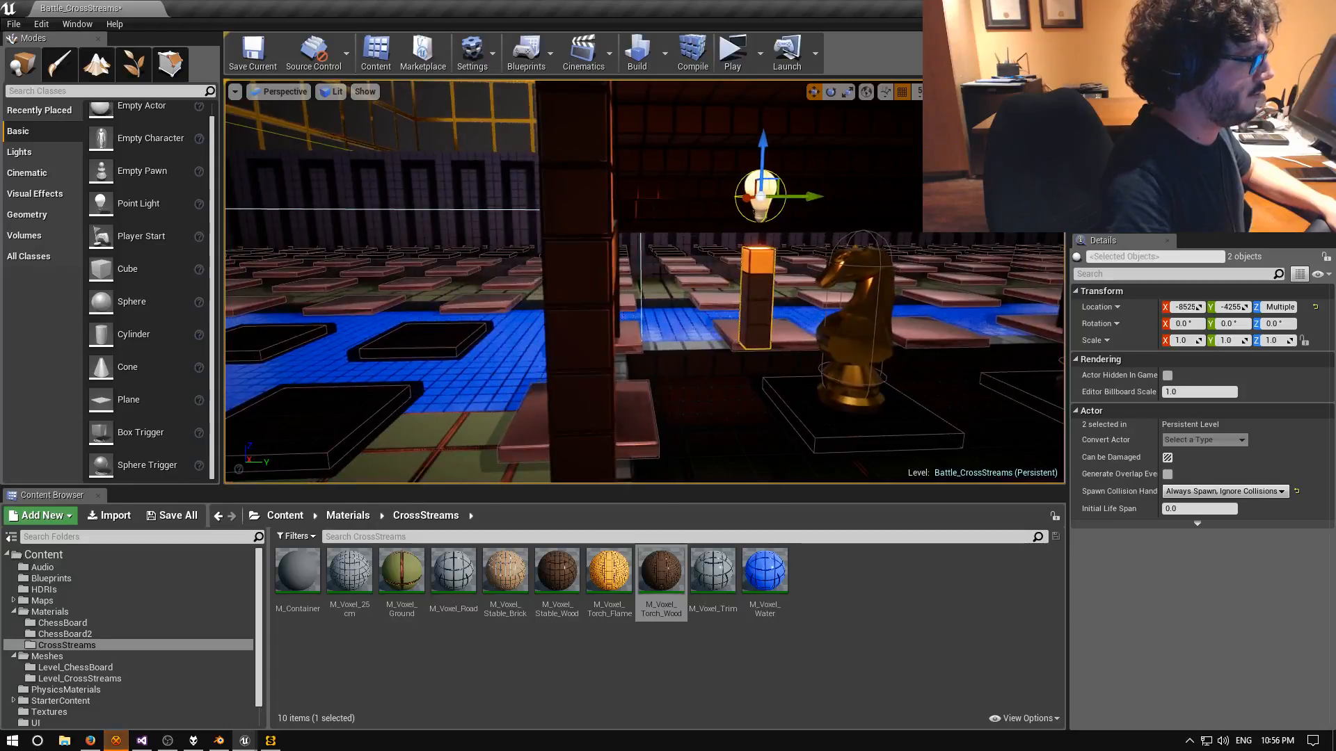
pyautogui.moveTo(818, 199); pyautogui.dragTo(704, 201)
pyautogui.press('d')
pyautogui.moveTo(704, 200); pyautogui.dragTo(726, 221, button='right')
pyautogui.press('s')
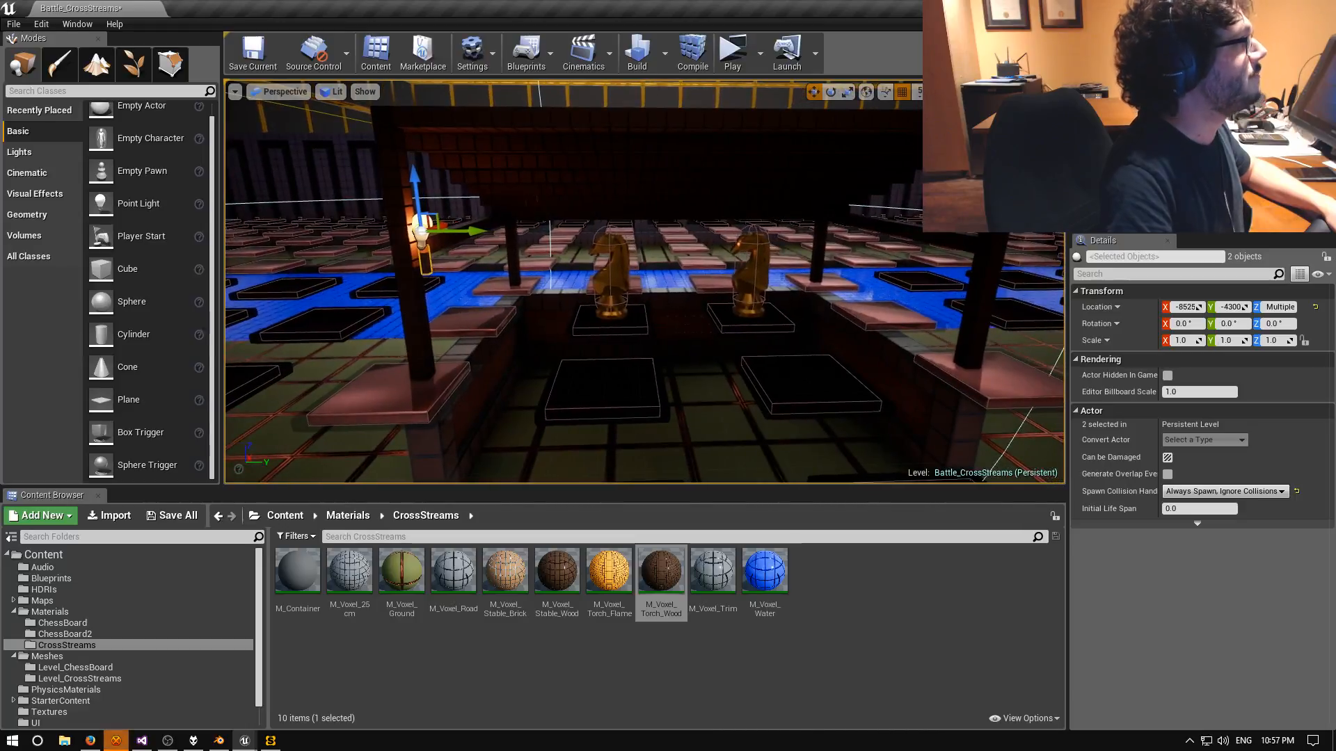
# Duplicate the torch and light onto the gold stable's opposite front post at Y -3500.
pyautogui.moveTo(478, 230); pyautogui.dragTo(1021, 262)
pyautogui.moveTo(1021, 262); pyautogui.dragTo(949, 247, button='right')
# Save the current level, skipping the Battle_CrossStreams_BuiltData asset, and close the message log.
pyautogui.click(253, 54)
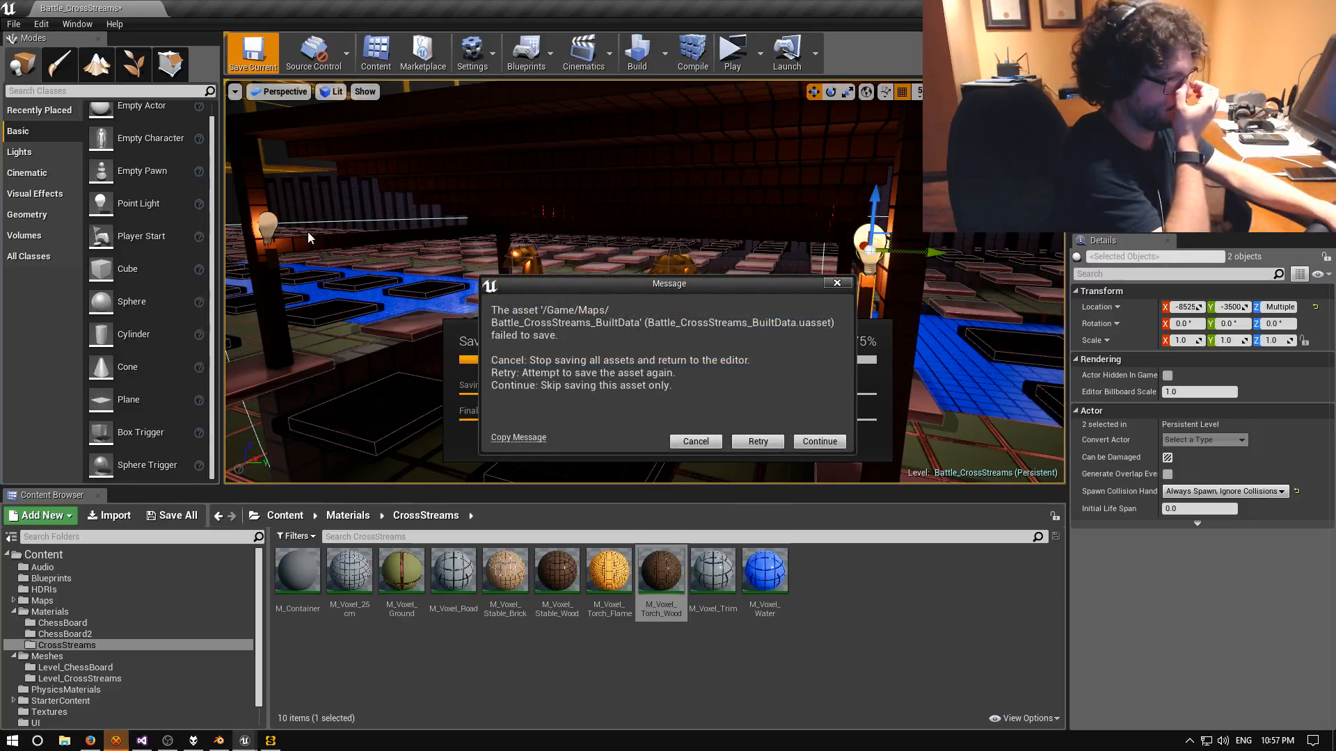
pyautogui.click(819, 442)
pyautogui.click(762, 411)
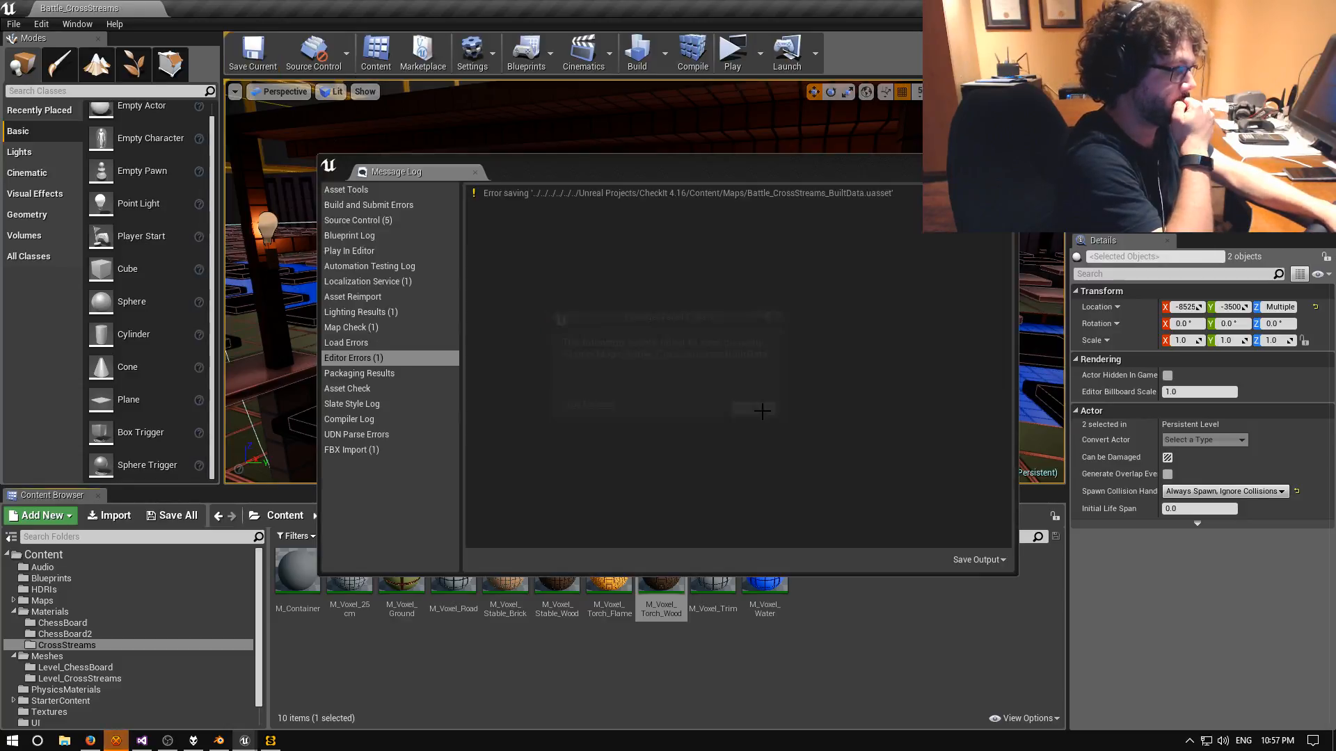
pyautogui.click(1005, 162)
# Check the gold knights' stable torches in the standalone game preview and end the preview.
pyautogui.moveTo(765, 299); pyautogui.dragTo(797, 320, button='right')
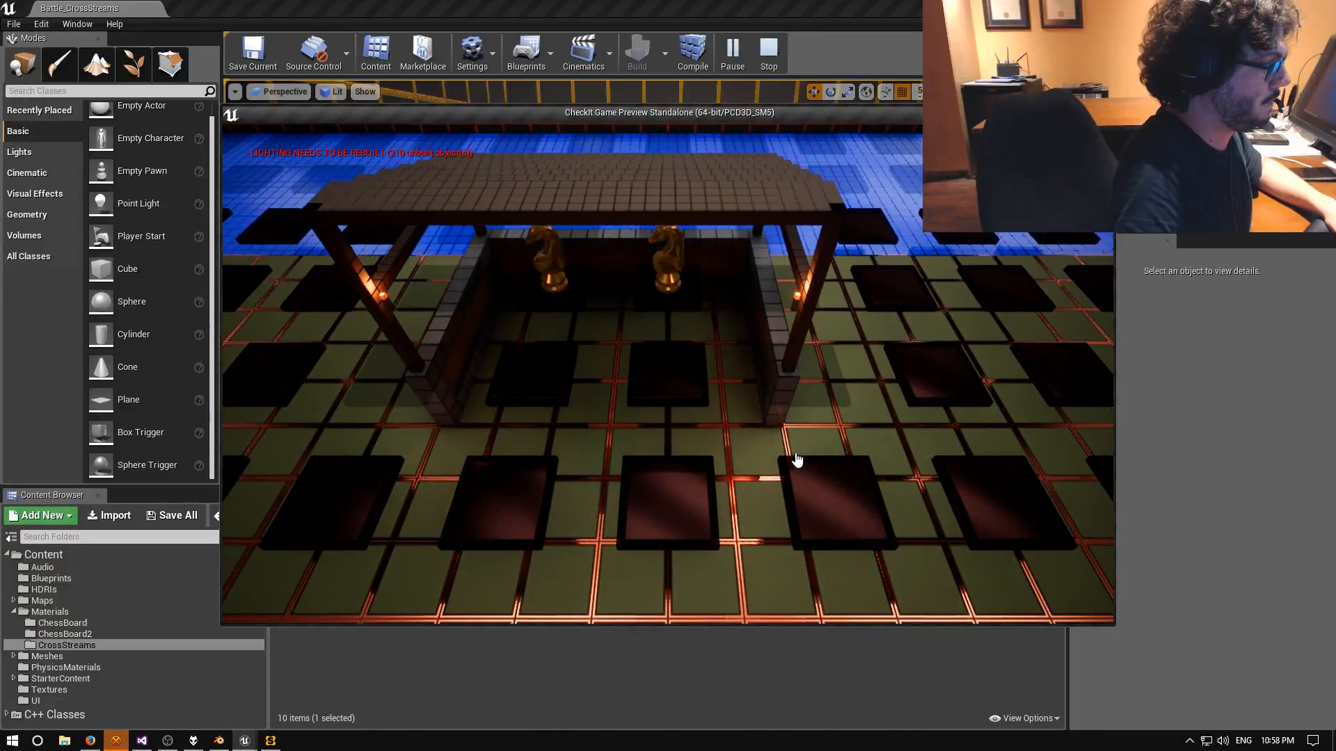
pyautogui.press('Escape')
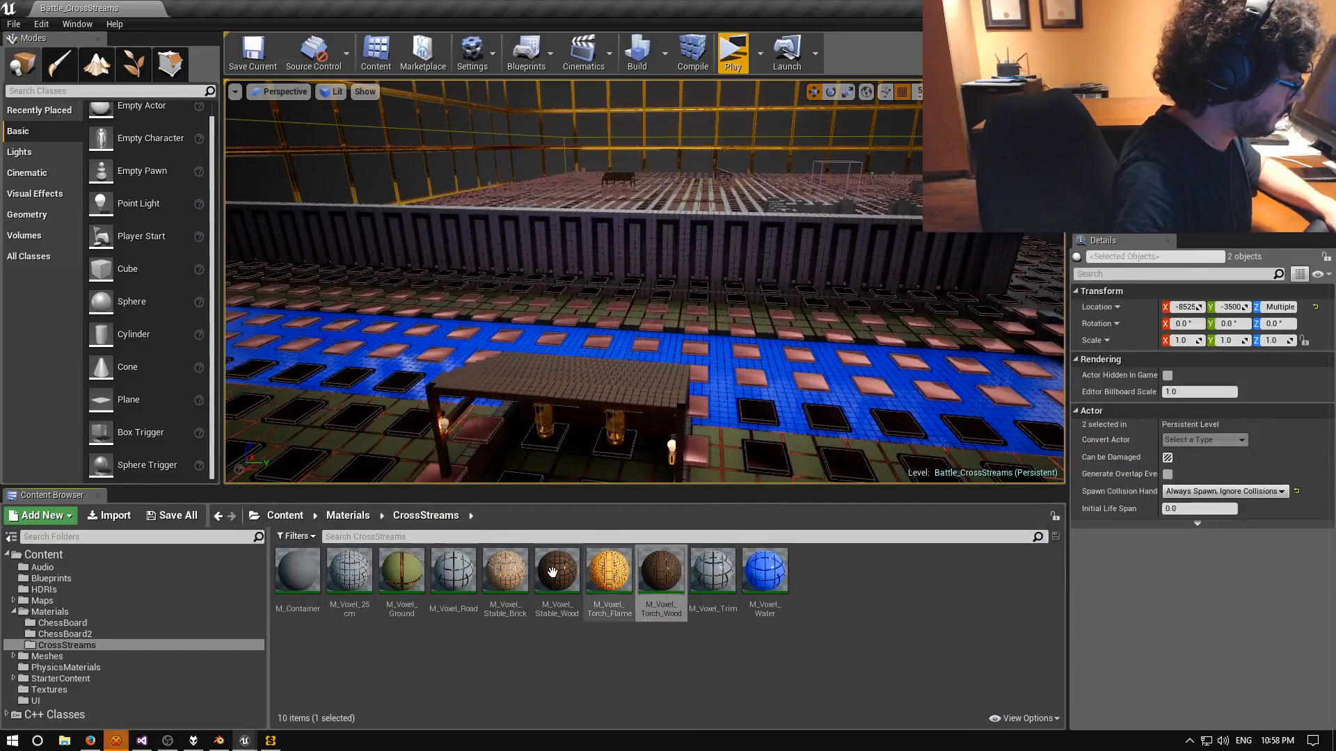
# Open the M_Voxel_Trim material instance and set its center roughness to 0.1.
pyautogui.click(712, 582)
pyautogui.doubleClick(715, 581)
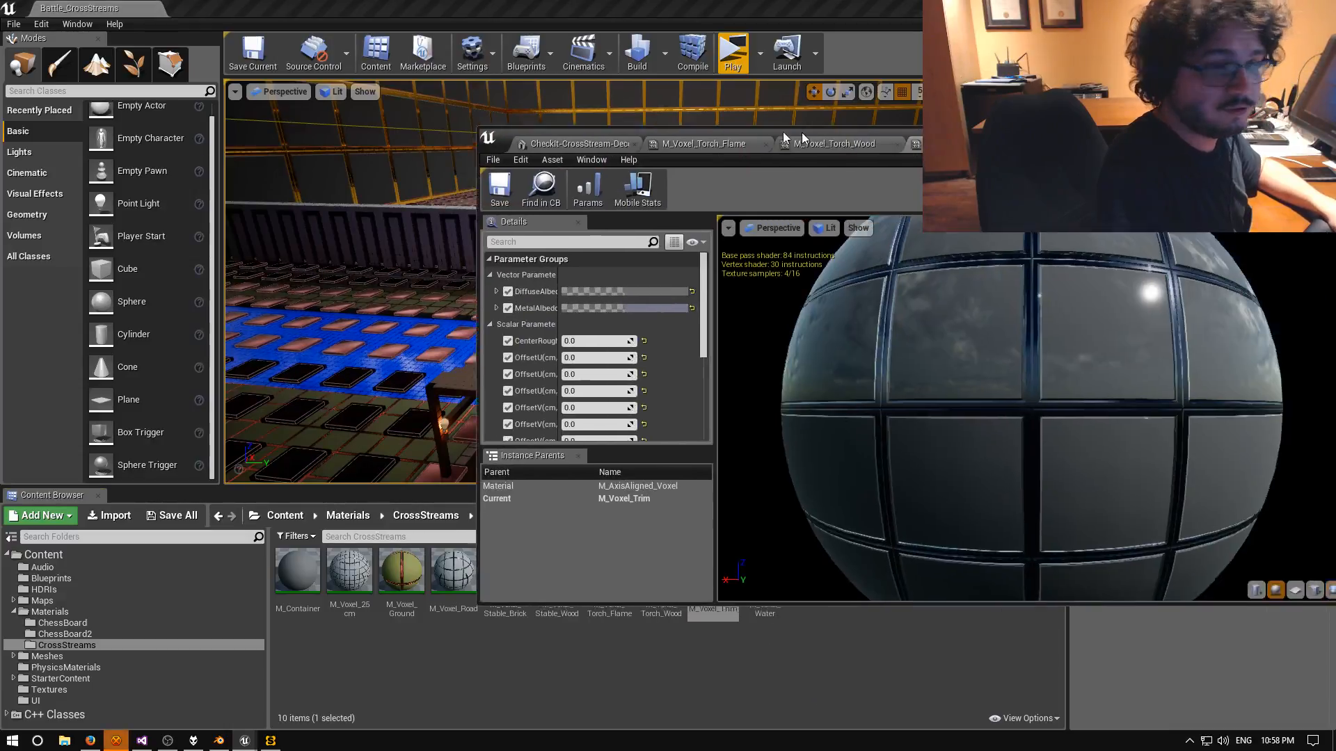
pyautogui.moveTo(802, 132); pyautogui.dragTo(547, 113)
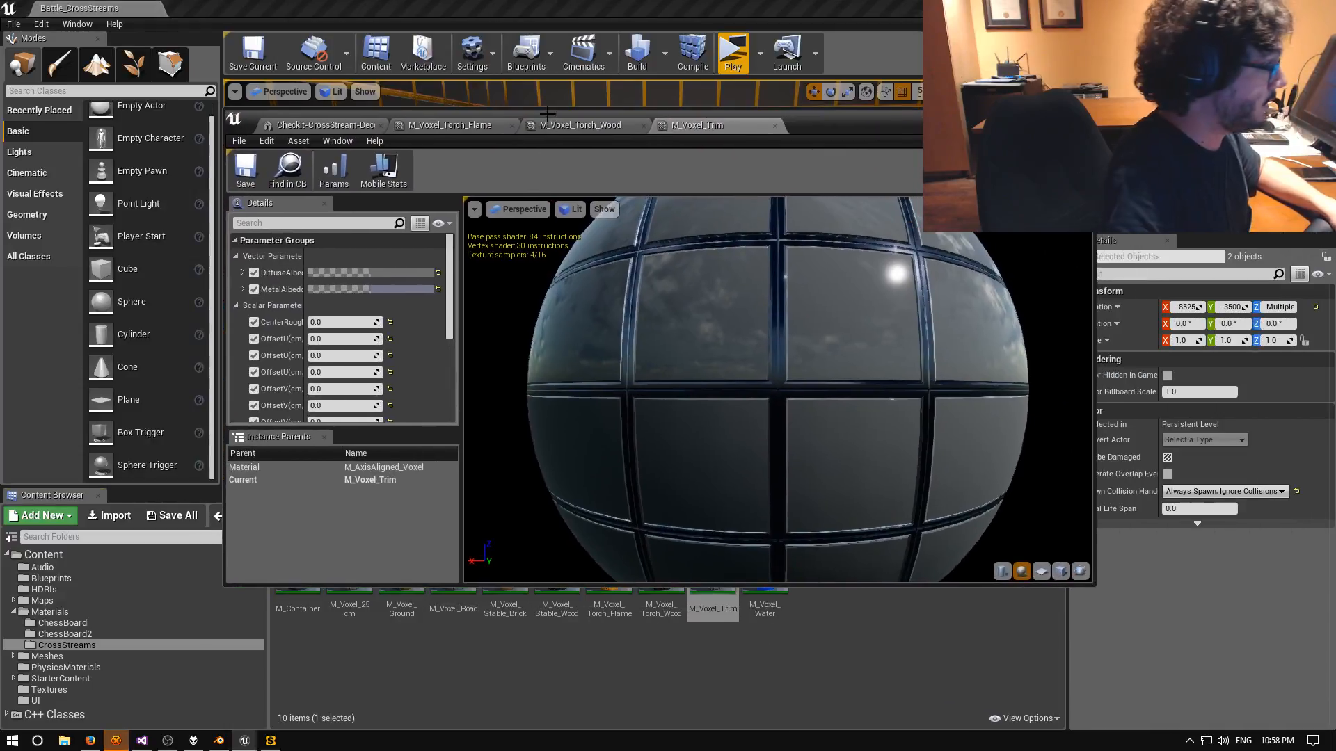
pyautogui.scroll(-5, 440, 341)
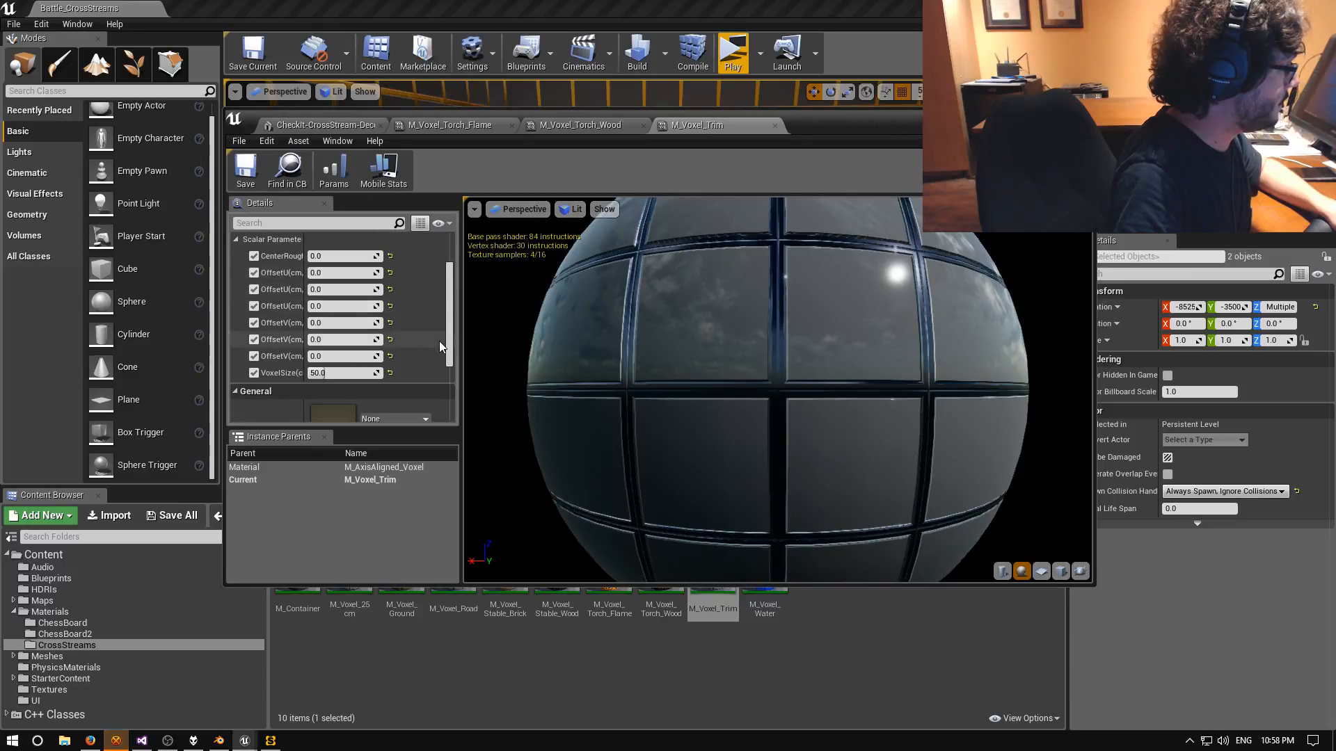
pyautogui.scroll(4, 440, 341)
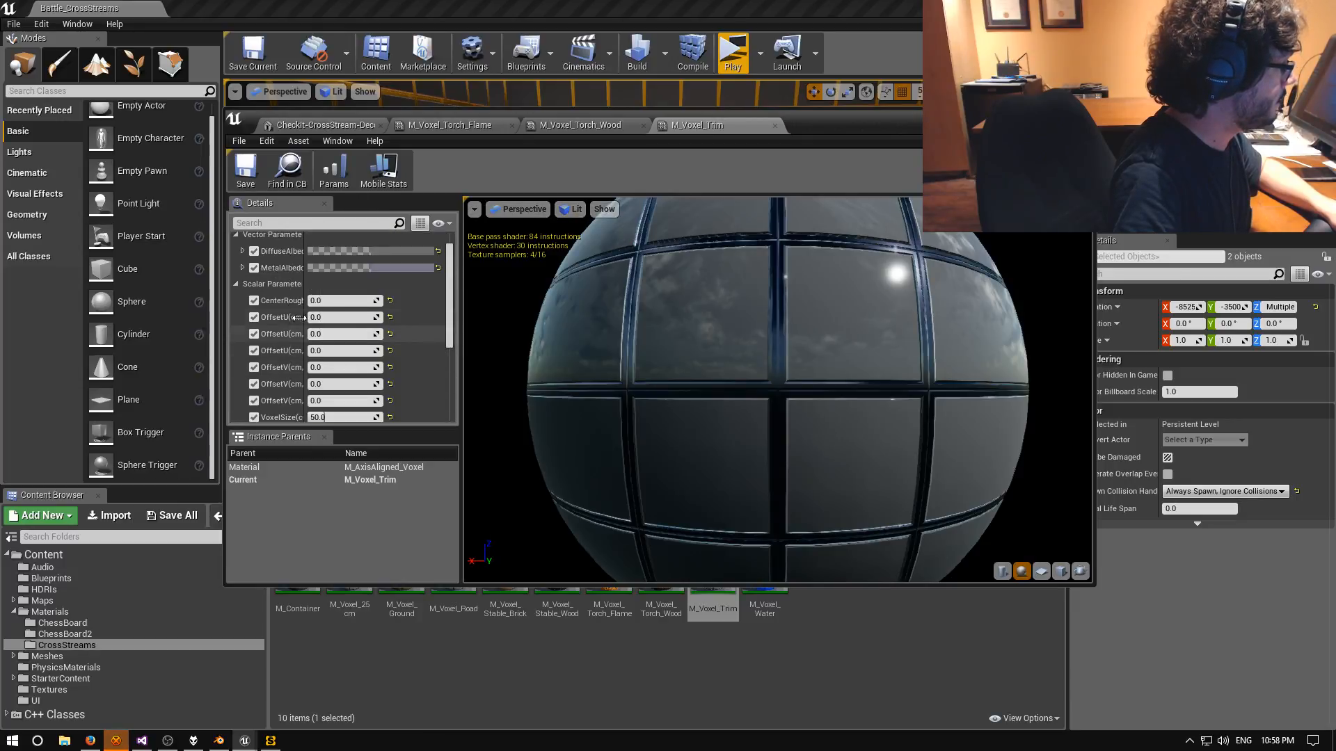
pyautogui.write('0.1')
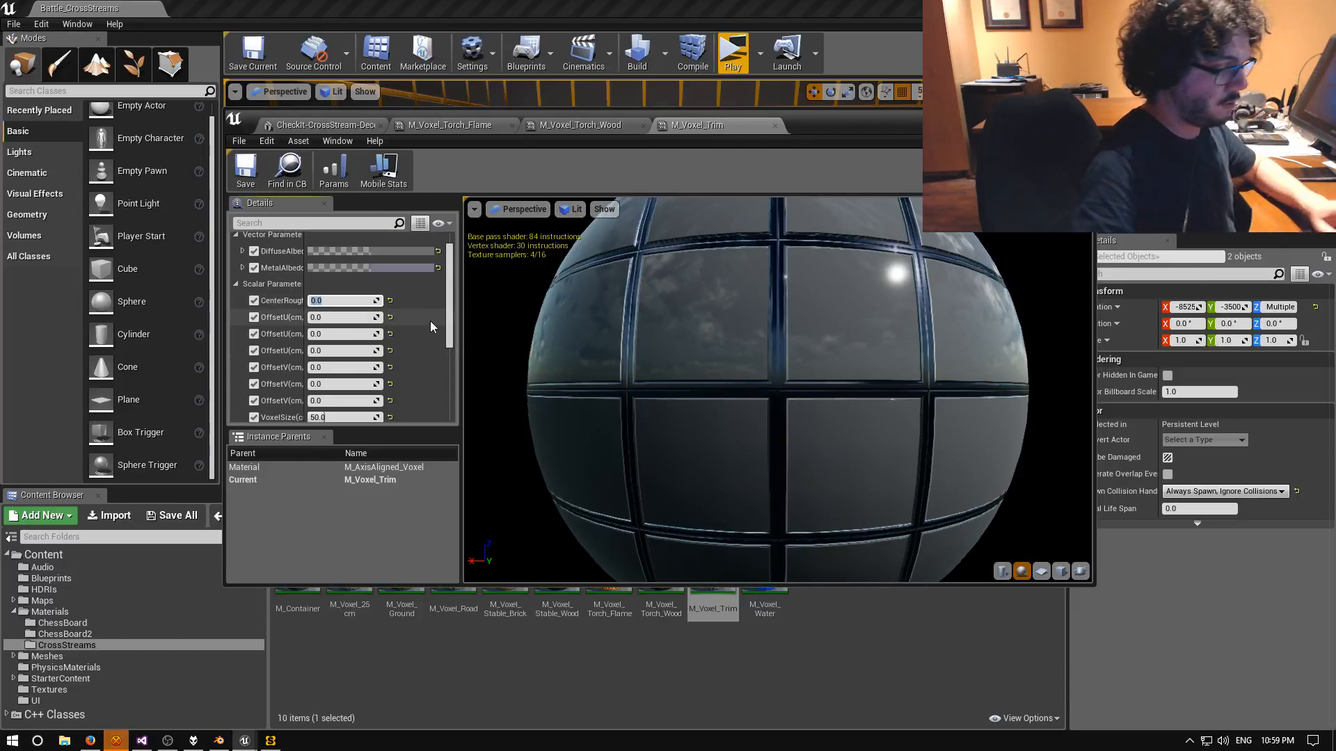
pyautogui.press('Return')
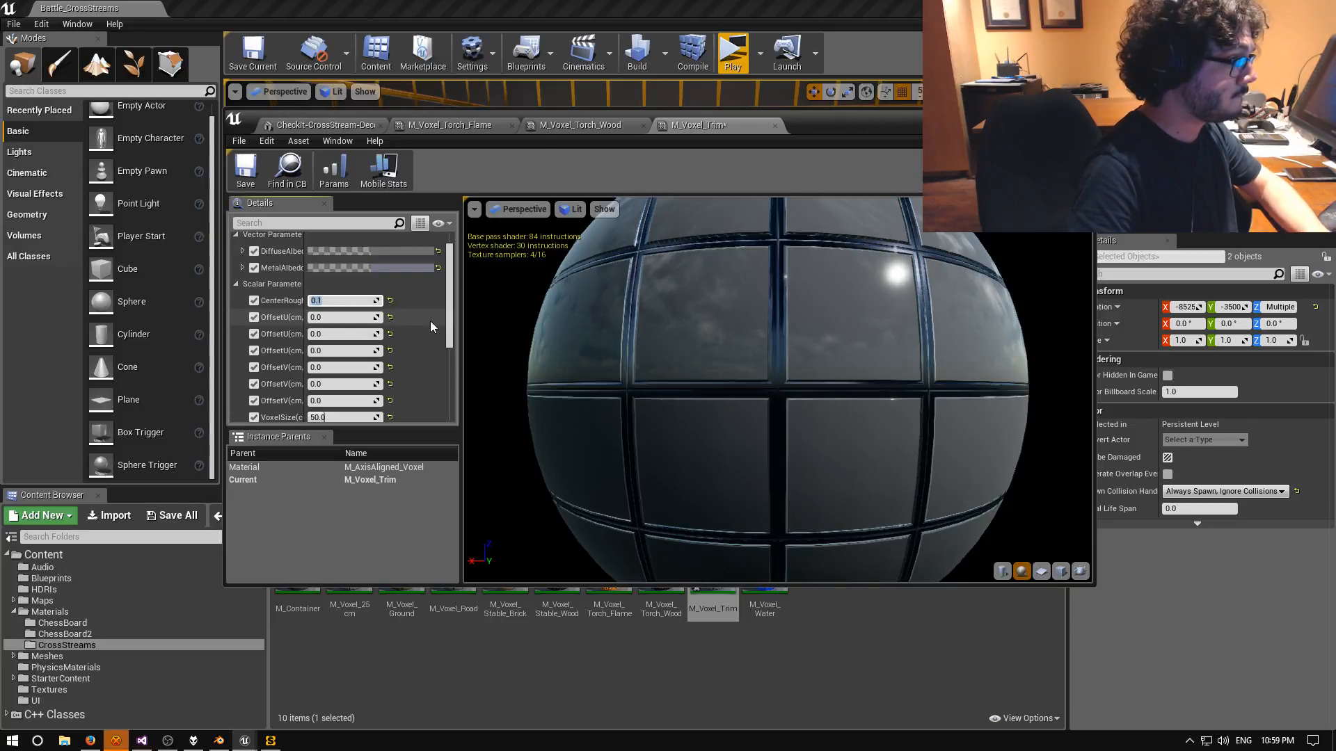
# Try center roughness values of 0.2 and 0.15 on M_Voxel_Trim.
pyautogui.write('0.2')
pyautogui.press('Return')
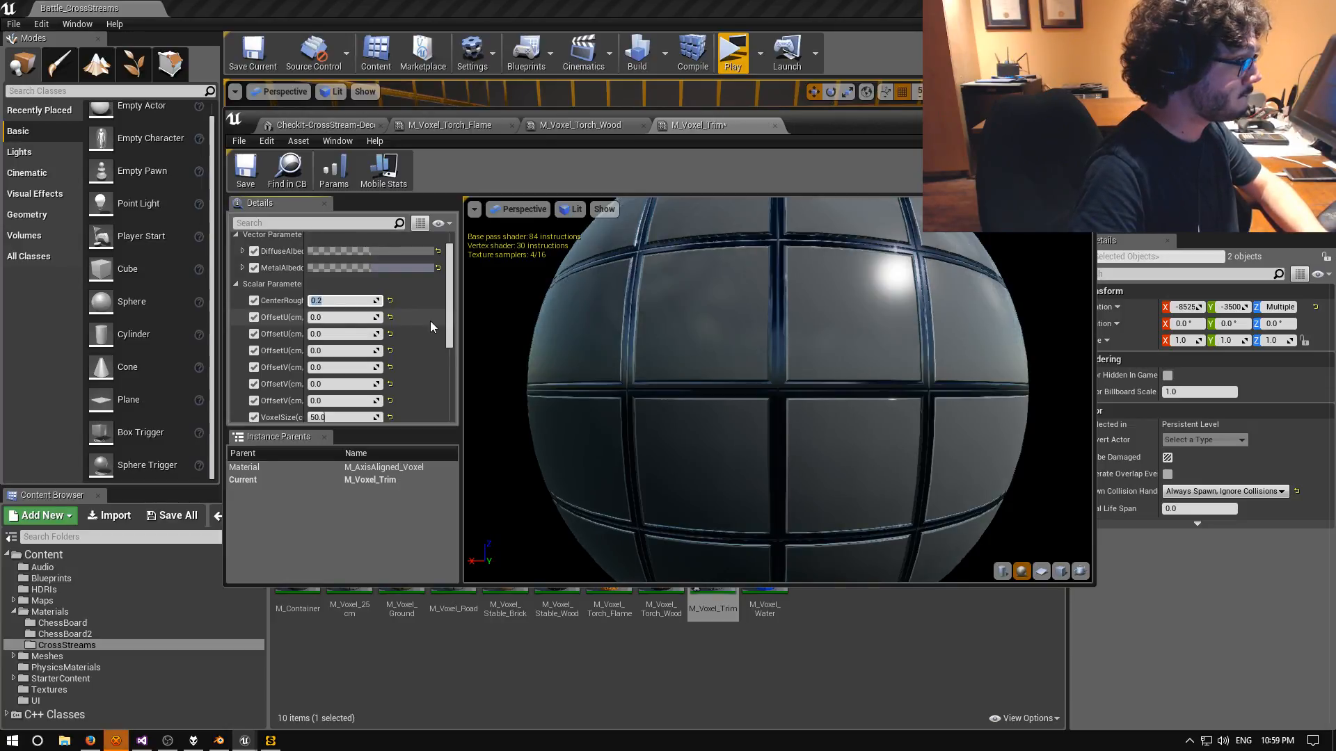
pyautogui.write('0.15')
pyautogui.press('Return')
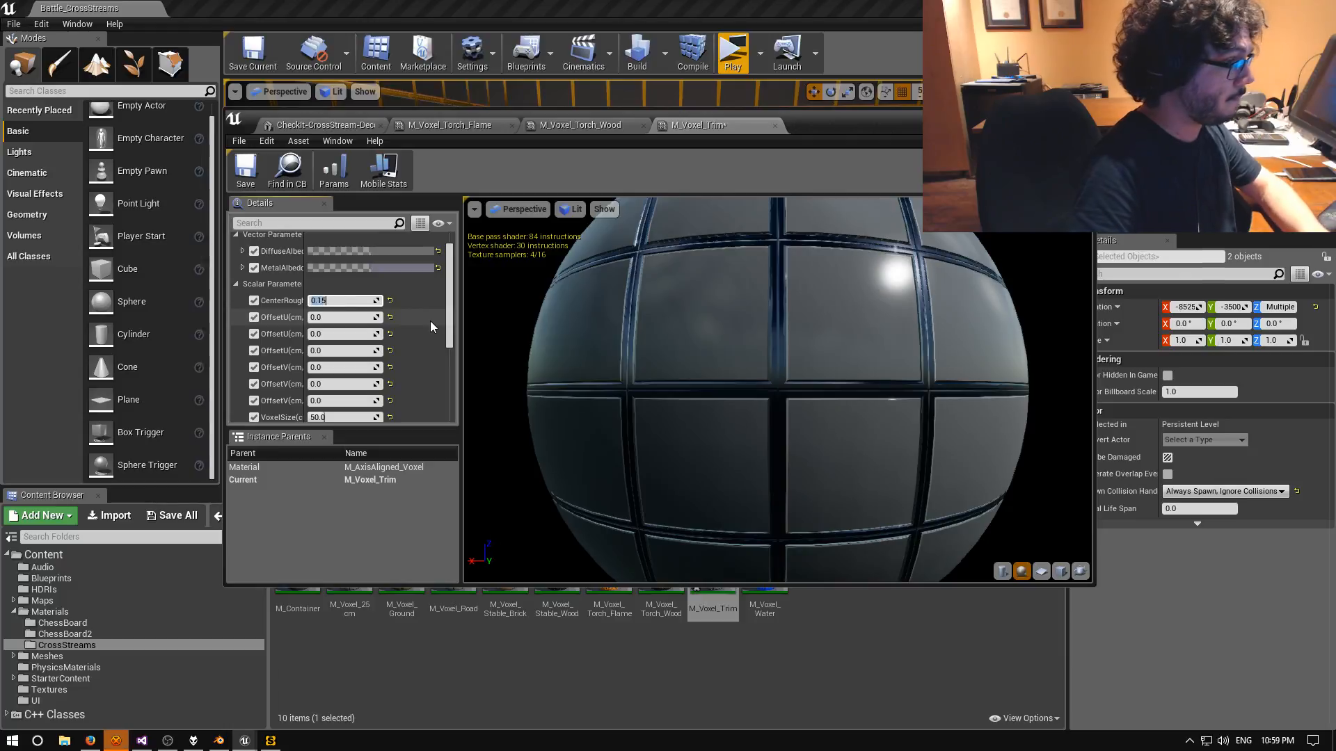
# Set M_Voxel_Trim's center roughness to 0.1, save the material instance and close its editor.
pyautogui.write('0.1')
pyautogui.press('Return')
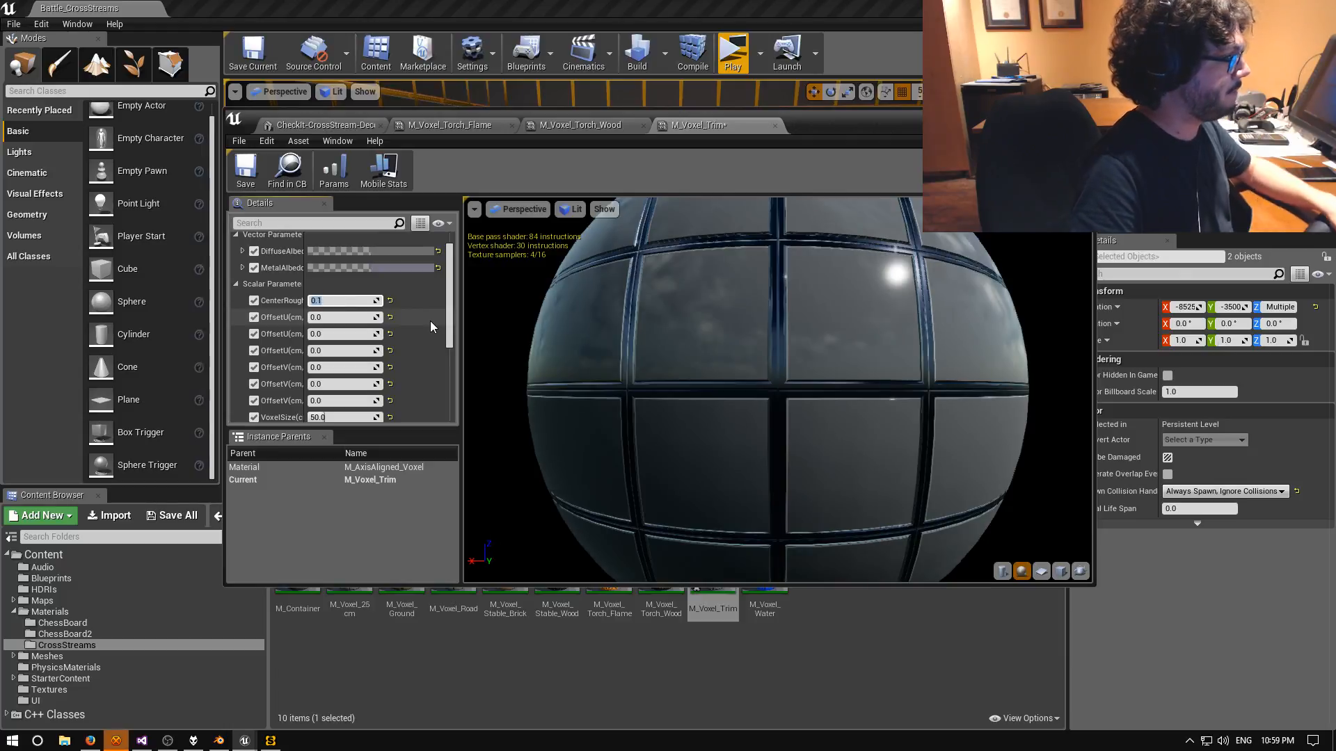
pyautogui.click(245, 169)
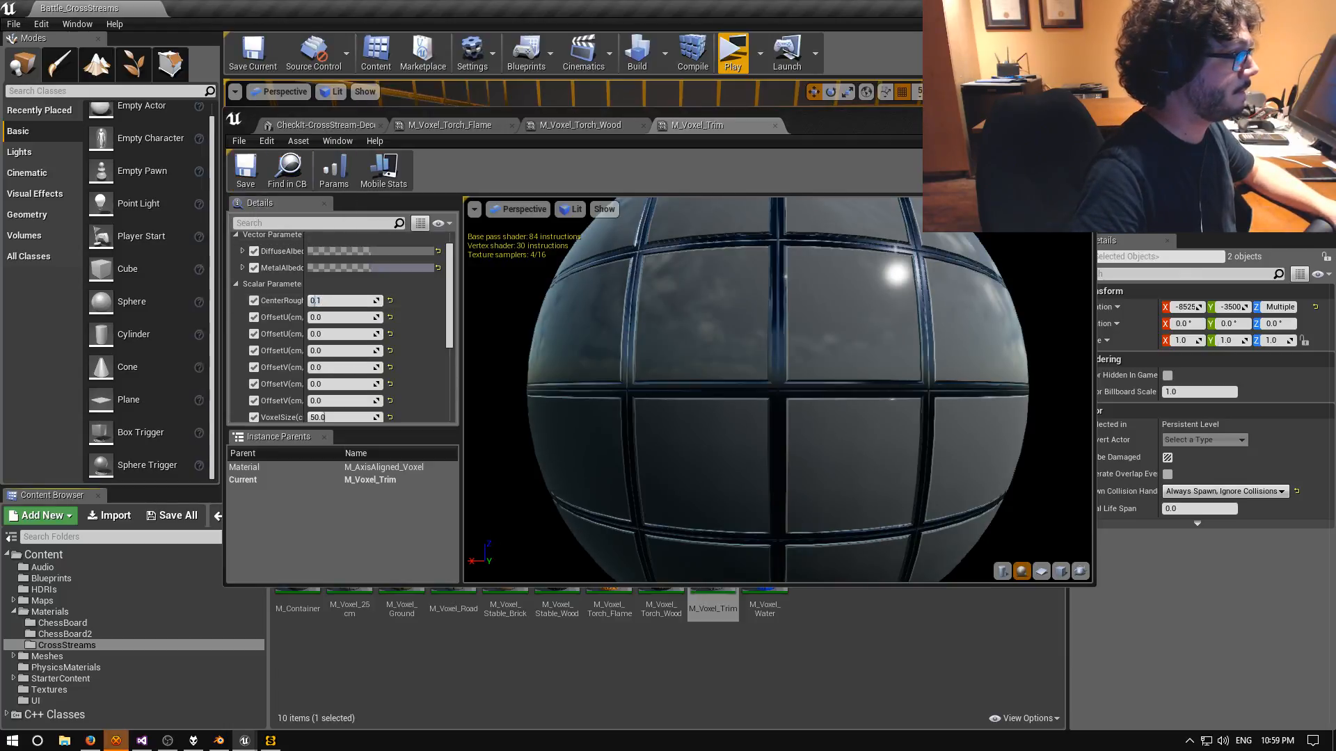
pyautogui.click(1037, 117)
# Preview the level in the standalone game, inspect the grey tiled area and the silver knights' stable lighting, and end the preview.
pyautogui.moveTo(644, 293); pyautogui.dragTo(950, 407, button='right')
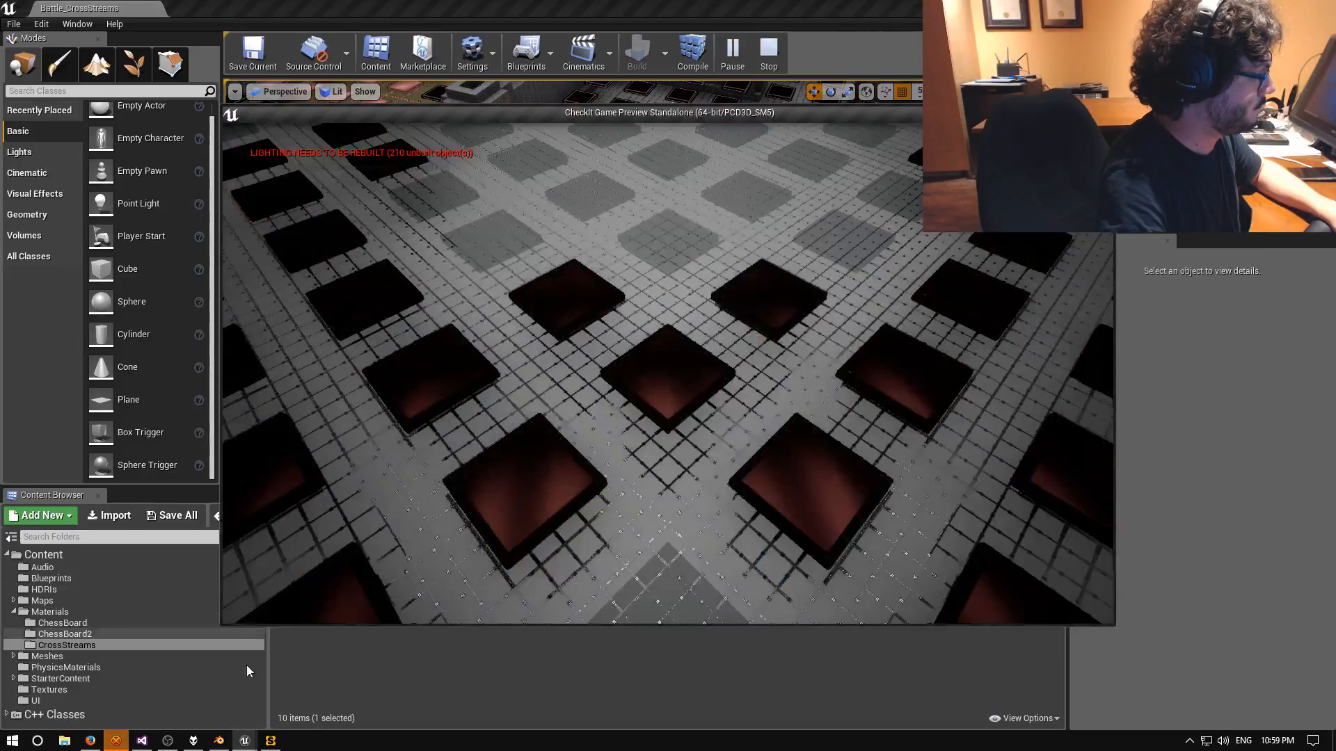
pyautogui.moveTo(244, 740)
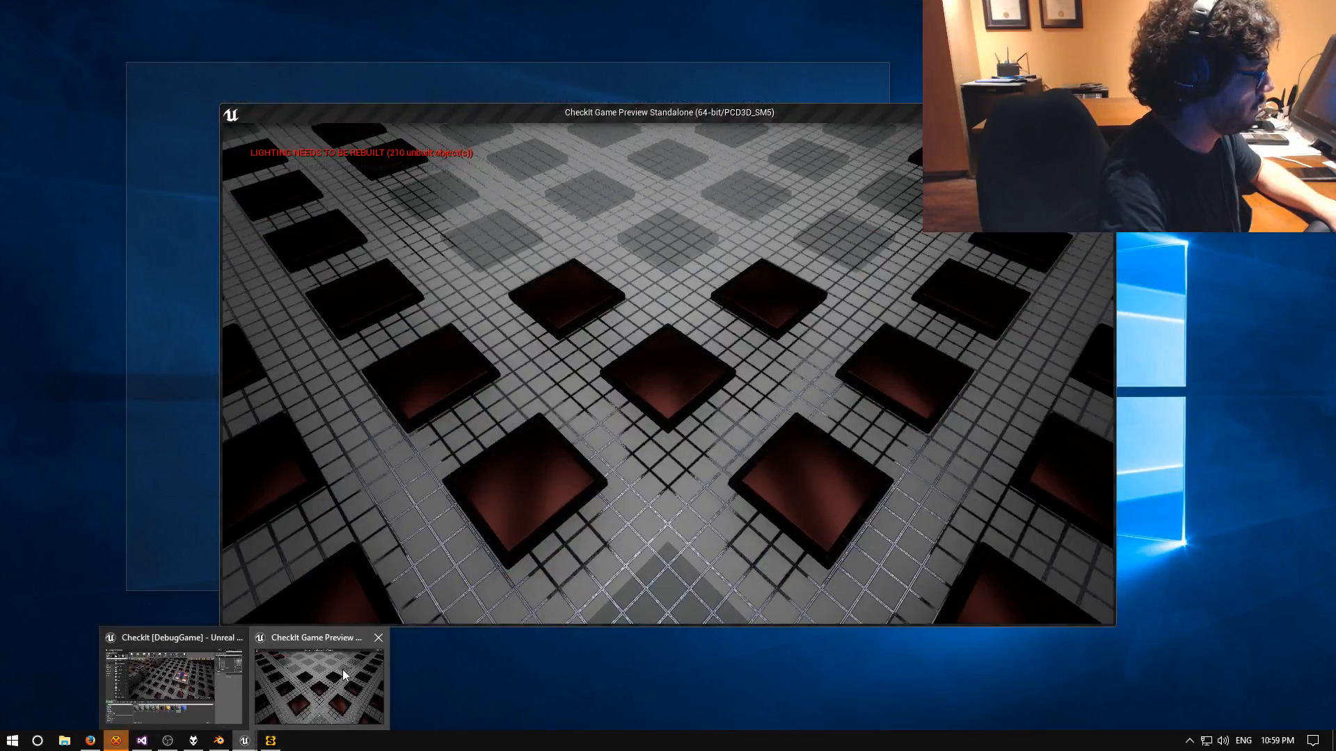
pyautogui.click(342, 675)
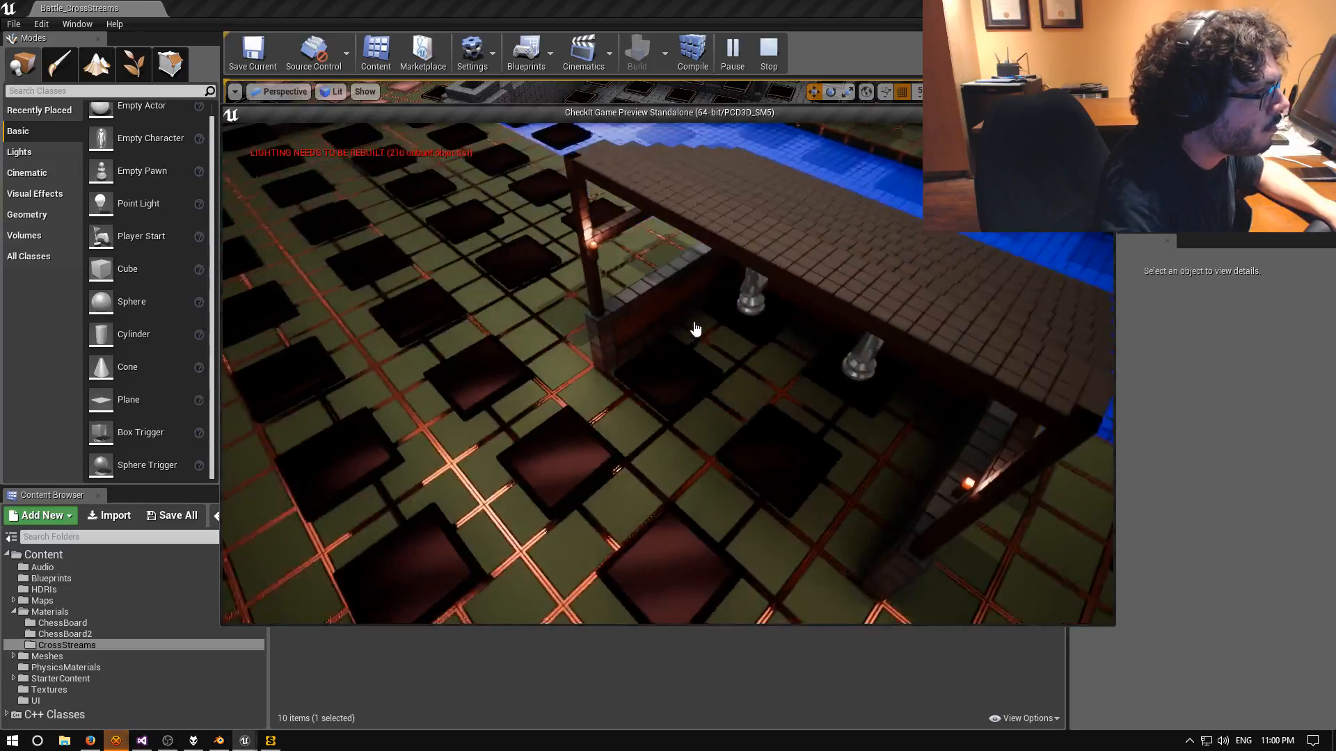
pyautogui.press('d')
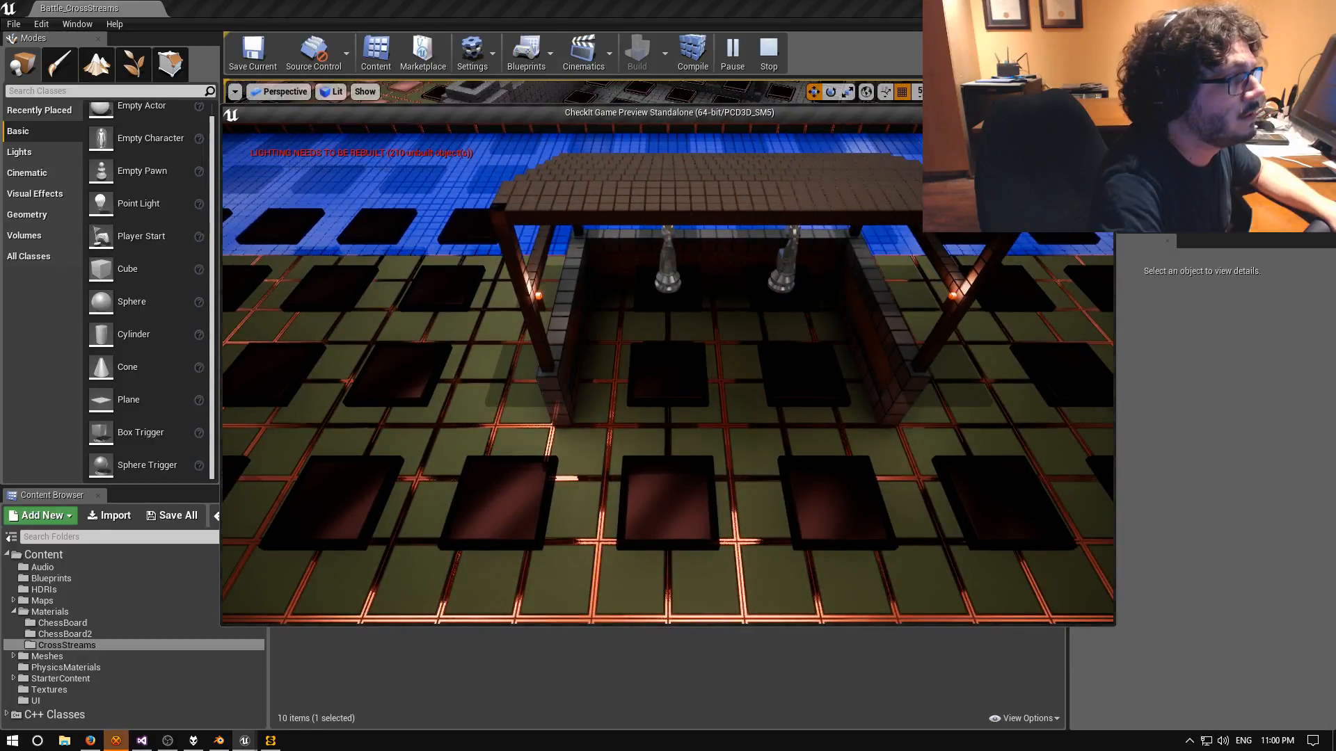
pyautogui.press('Escape')
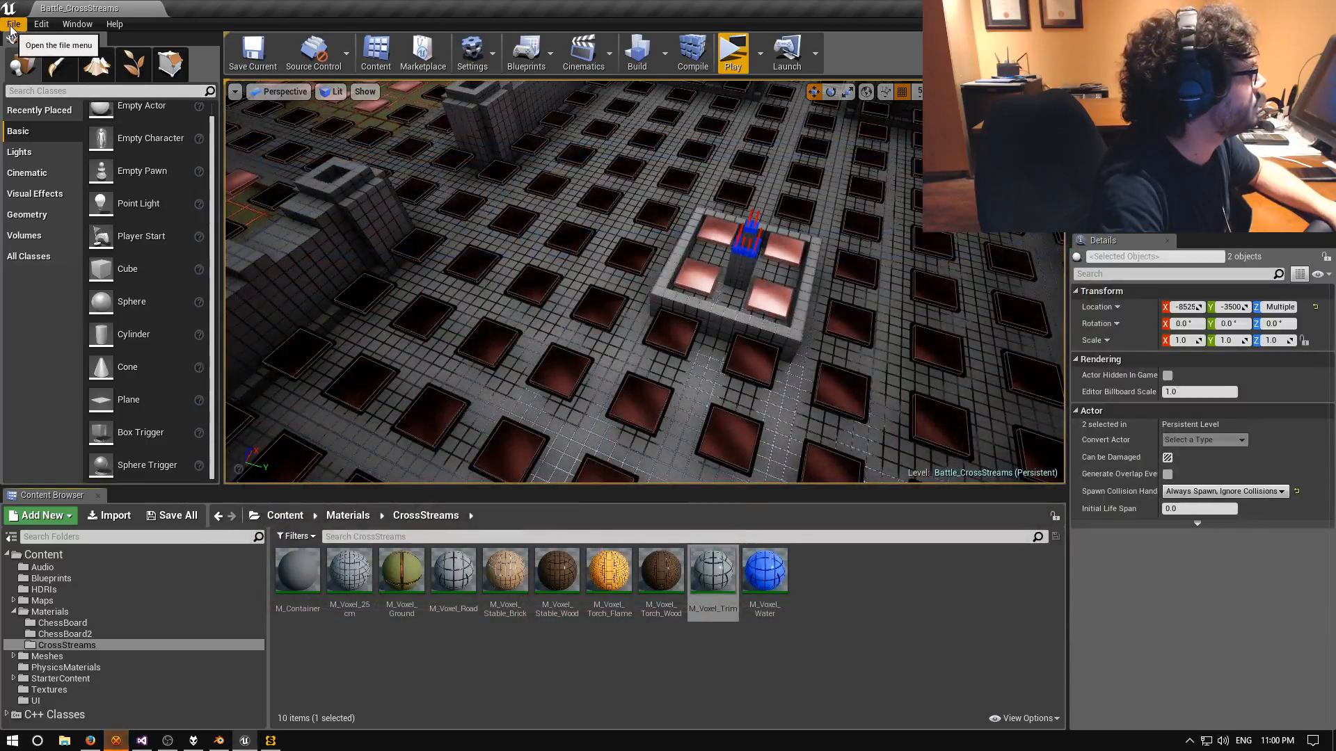